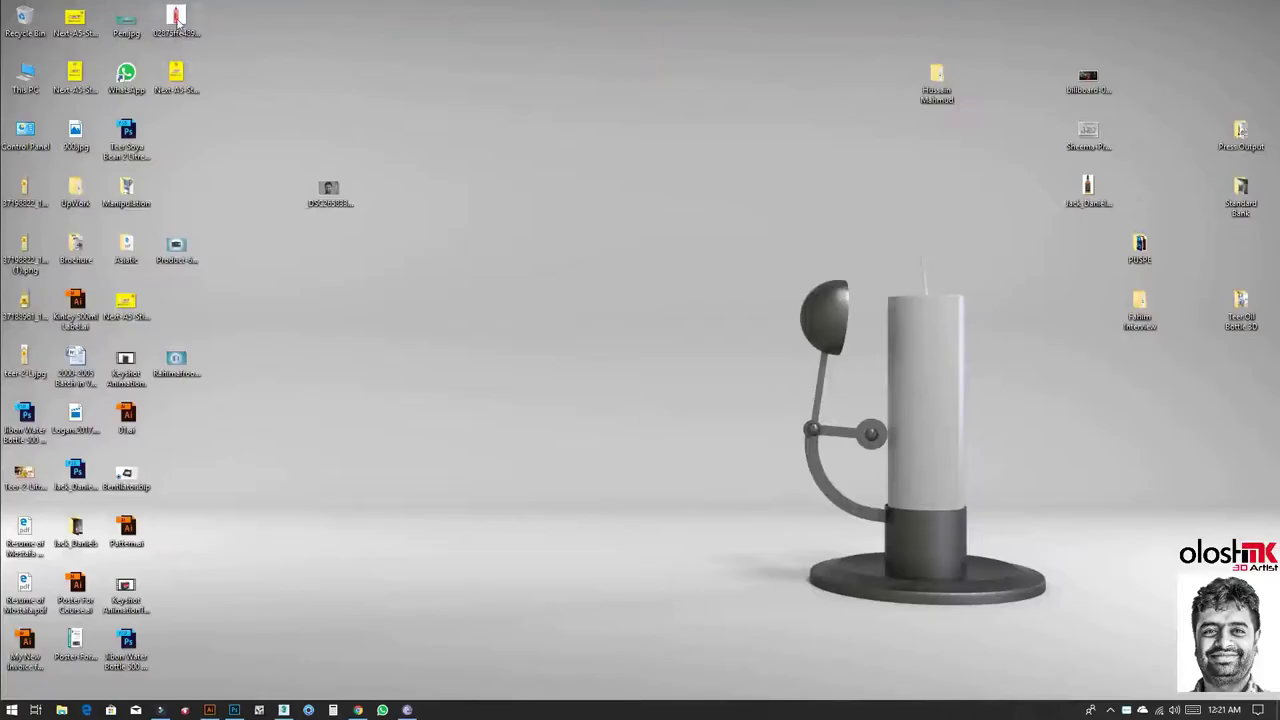
# Step: View the pink bottle reference photo and confirm in Properties that it is 500 × 500 pixels
pyautogui.doubleClick(177, 14)
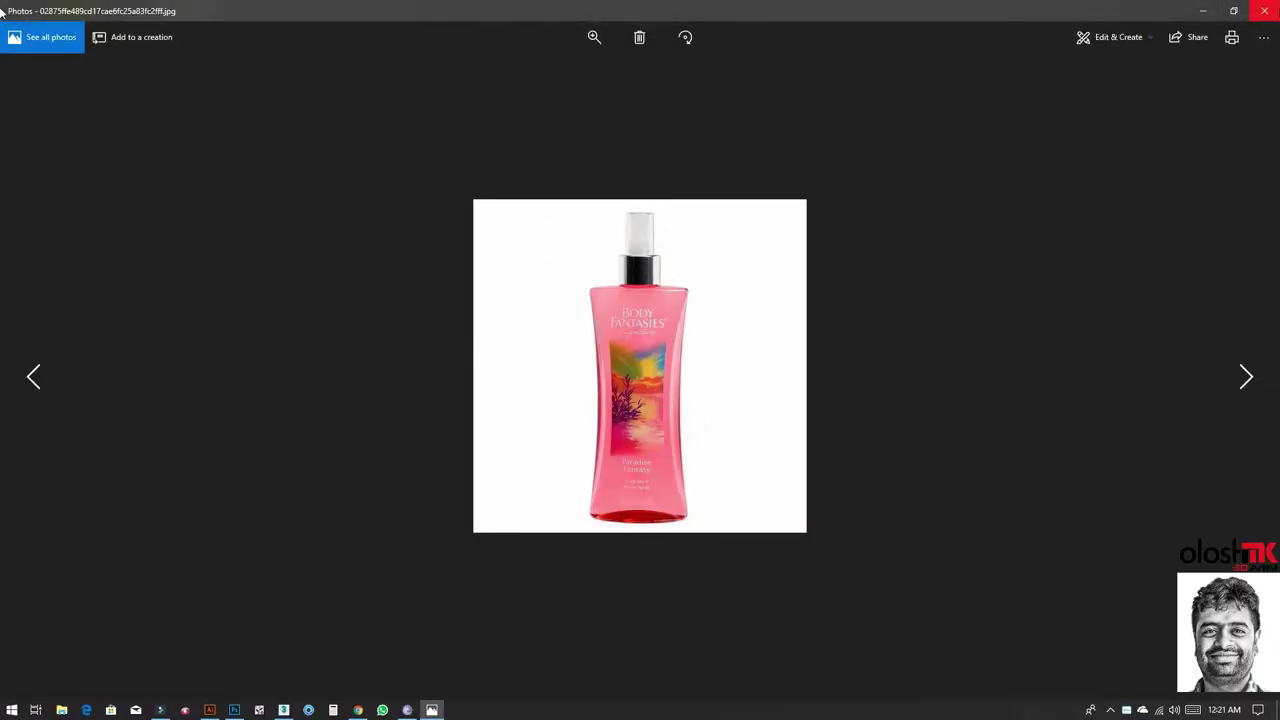
pyautogui.click(1264, 10)
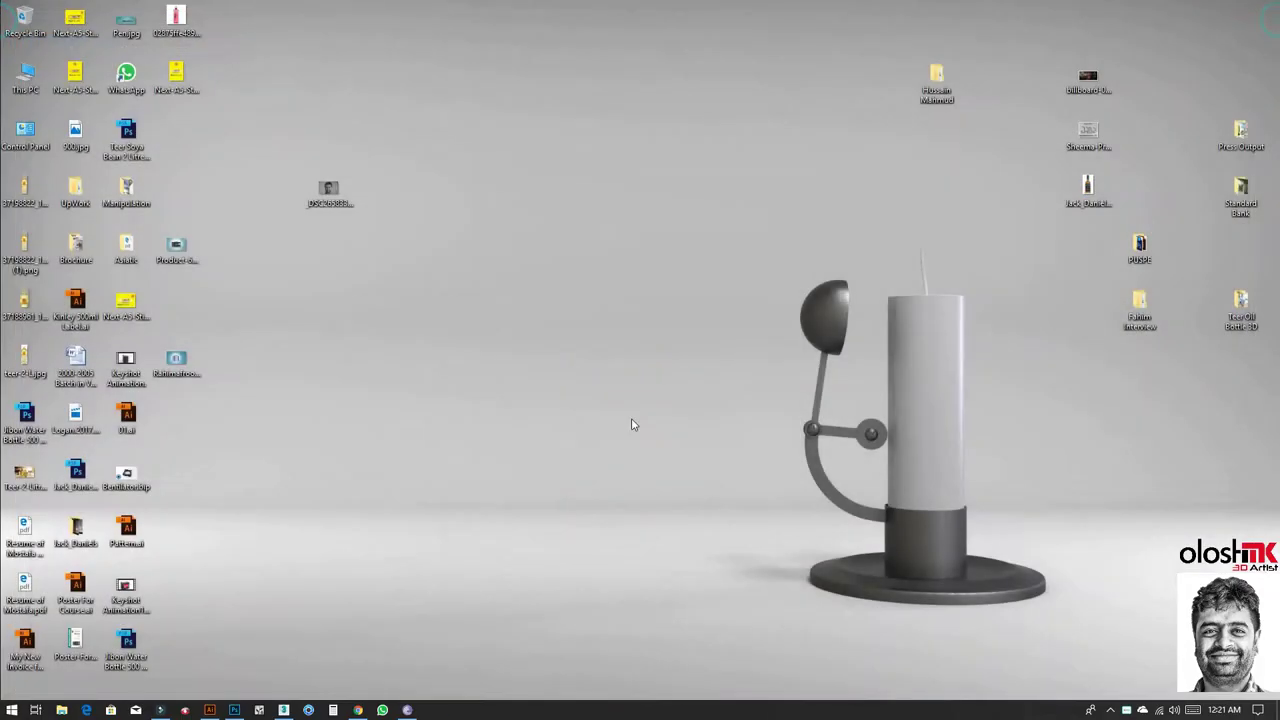
pyautogui.rightClick(170, 14)
pyautogui.click(256, 417)
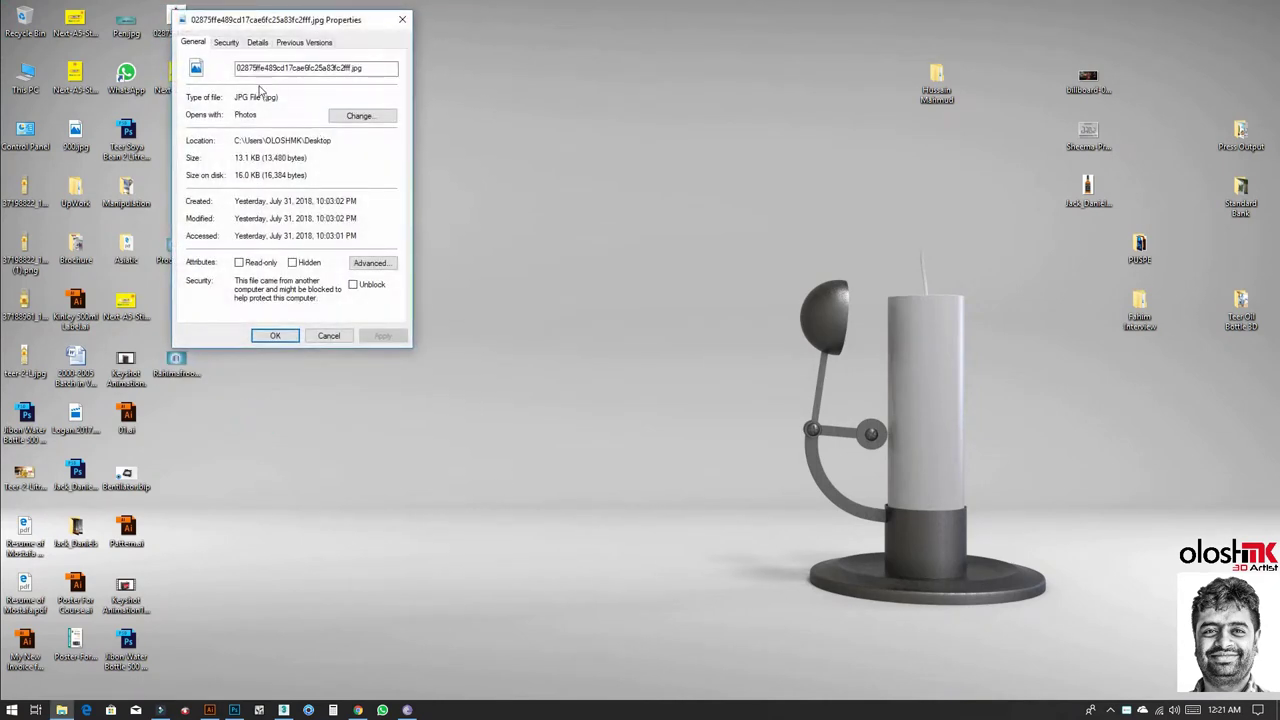
pyautogui.click(257, 42)
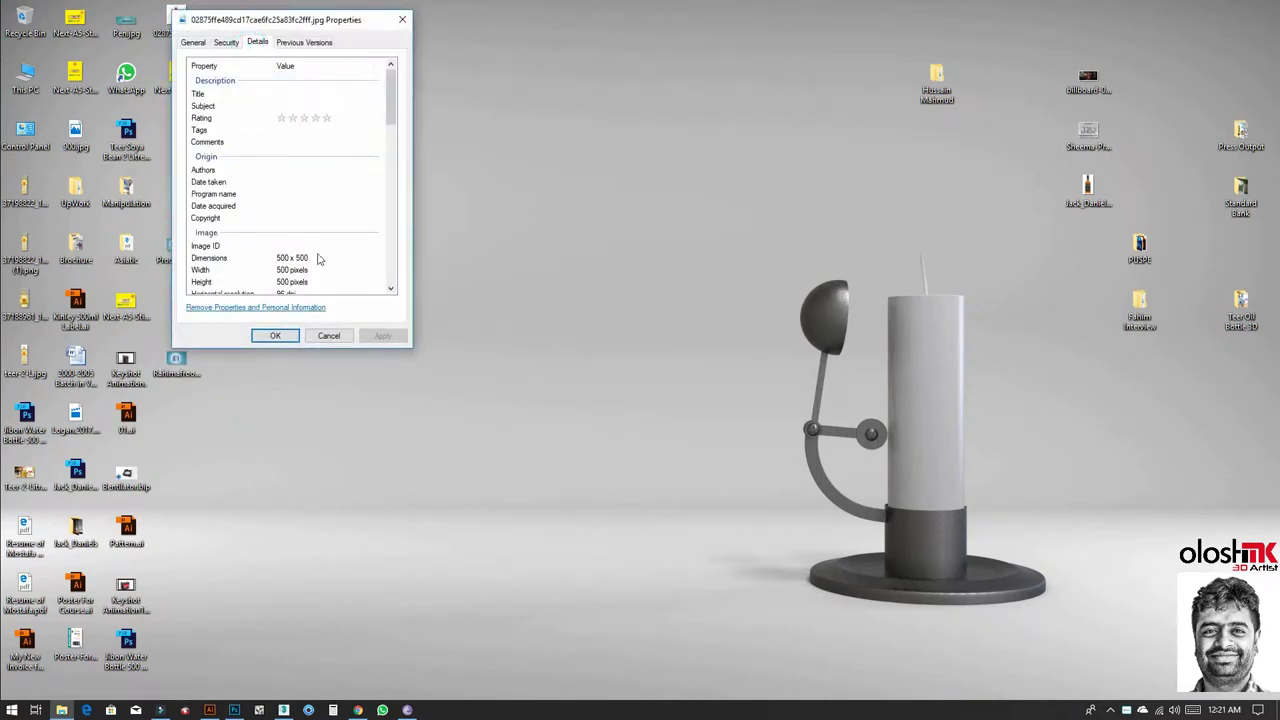
pyautogui.click(329, 336)
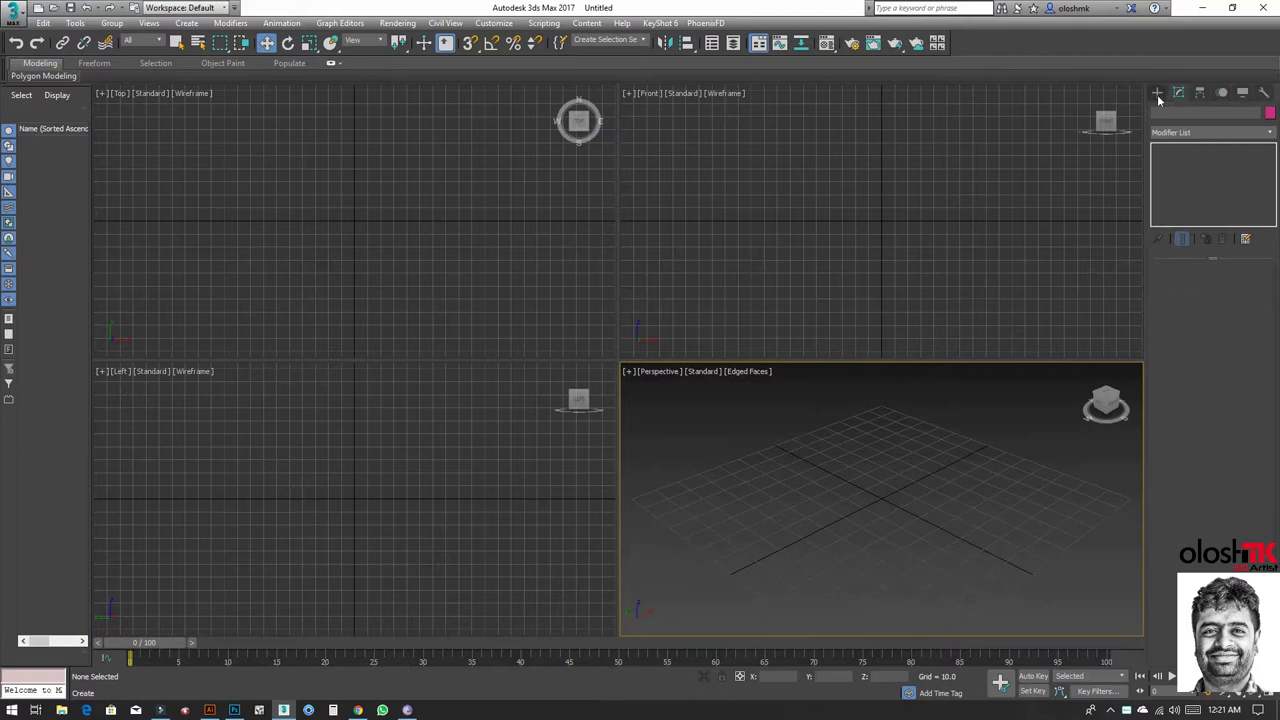
# Step: Draw a plane in the Front view and size it to 20 × 20
pyautogui.click(1157, 93)
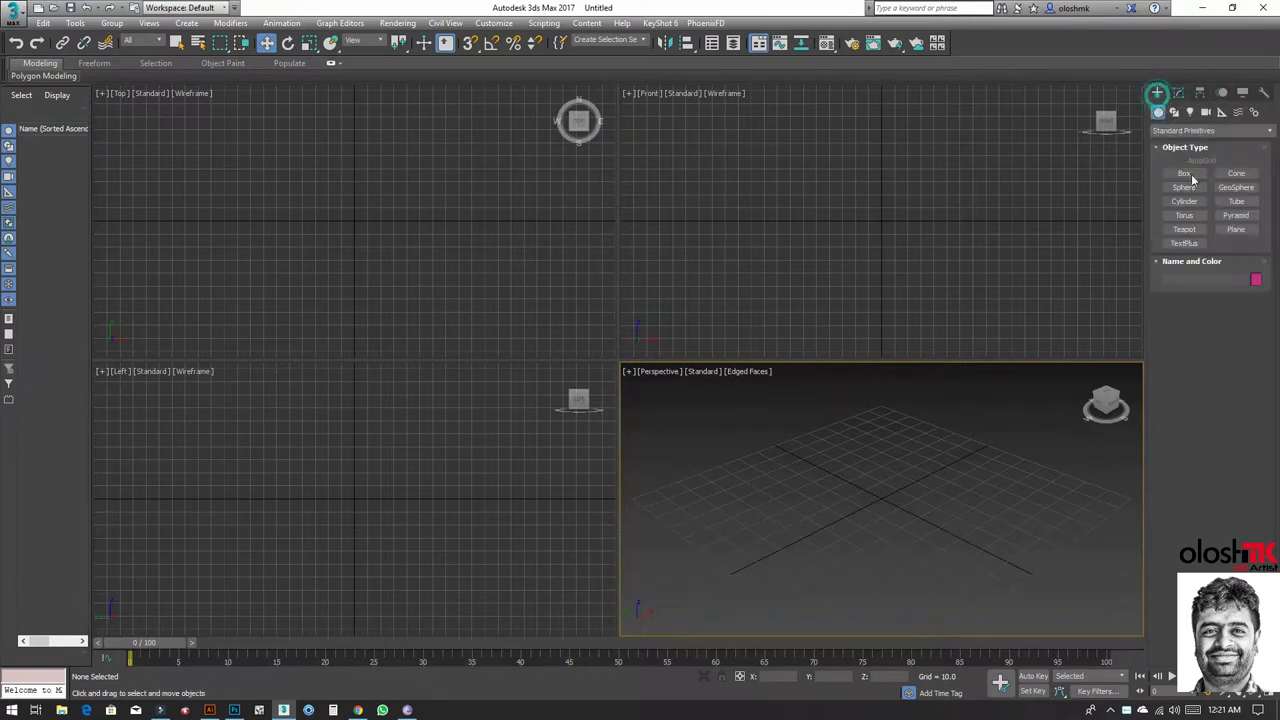
pyautogui.click(1235, 230)
pyautogui.moveTo(885, 216); pyautogui.dragTo(860, 192)
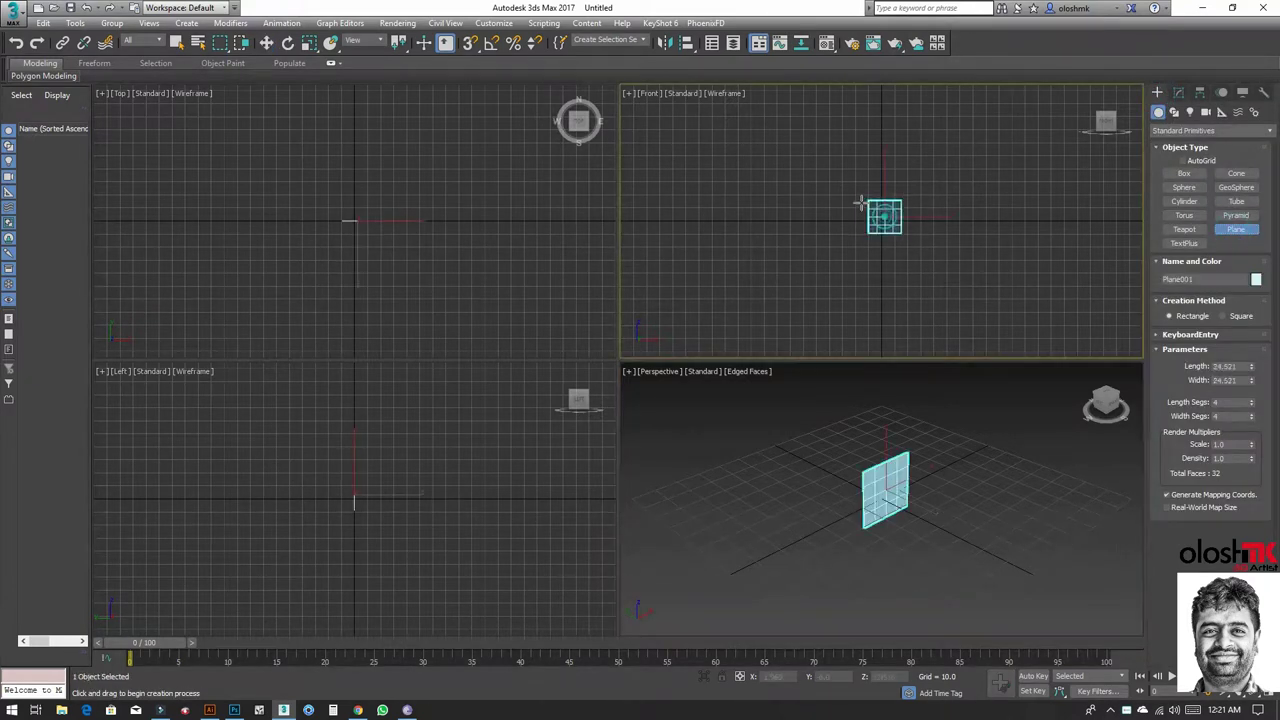
pyautogui.press('w')
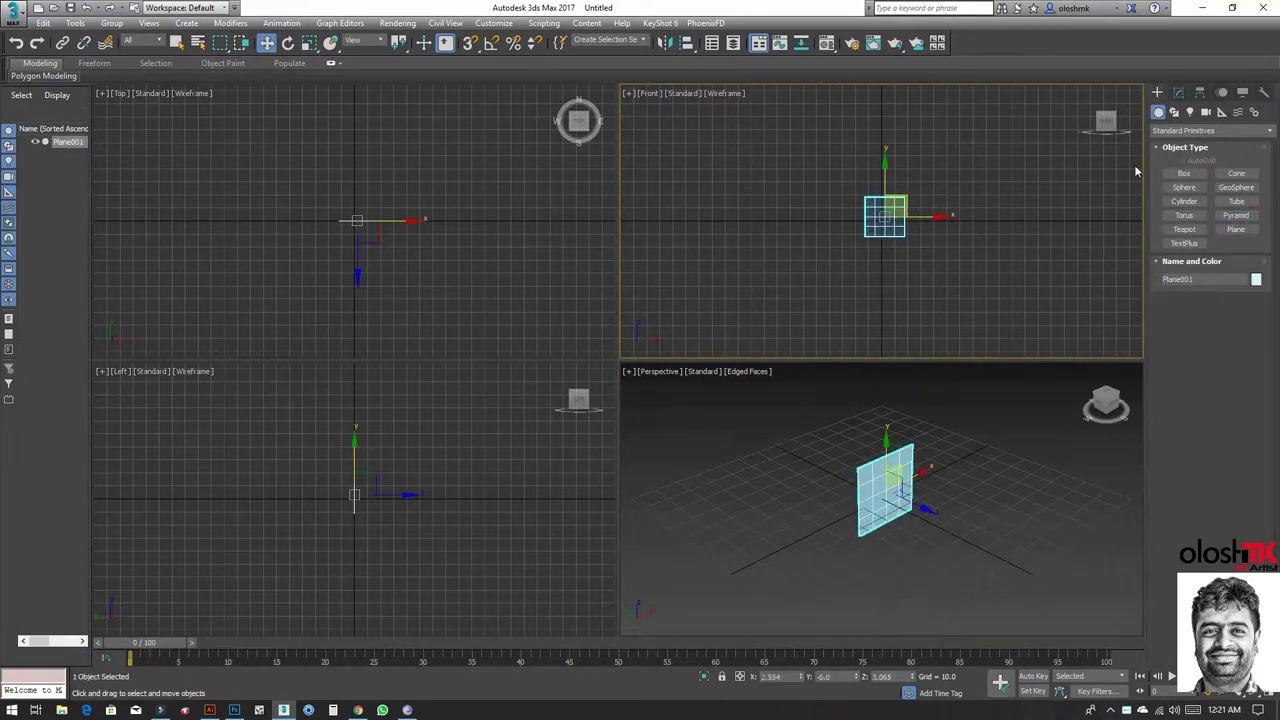
pyautogui.click(1179, 93)
pyautogui.click(1230, 286)
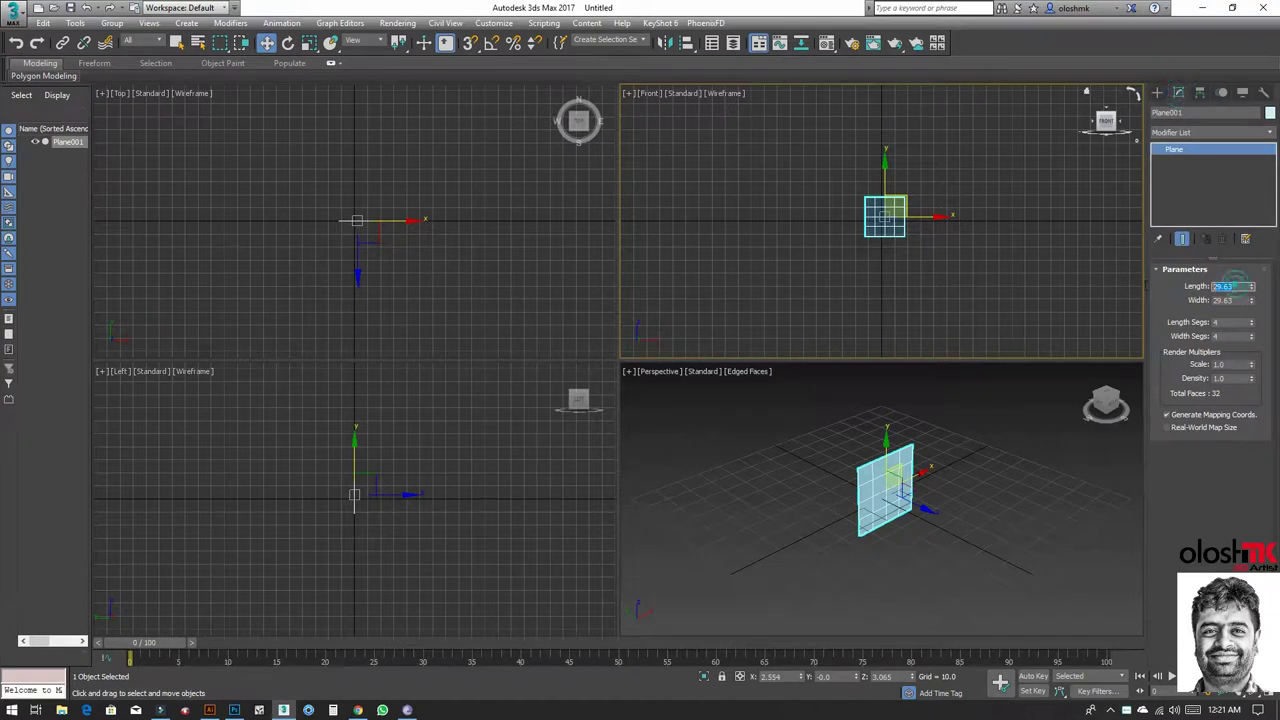
pyautogui.click(1237, 297)
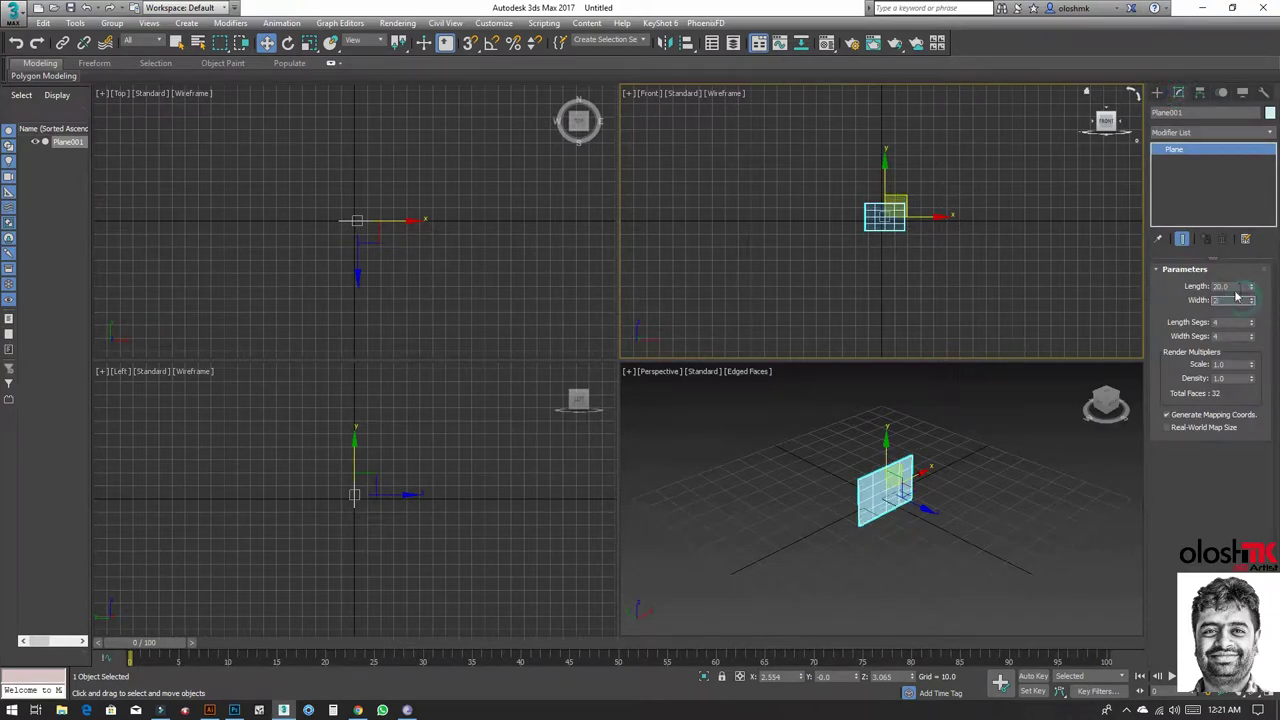
pyautogui.write('20')
pyautogui.press('Return')
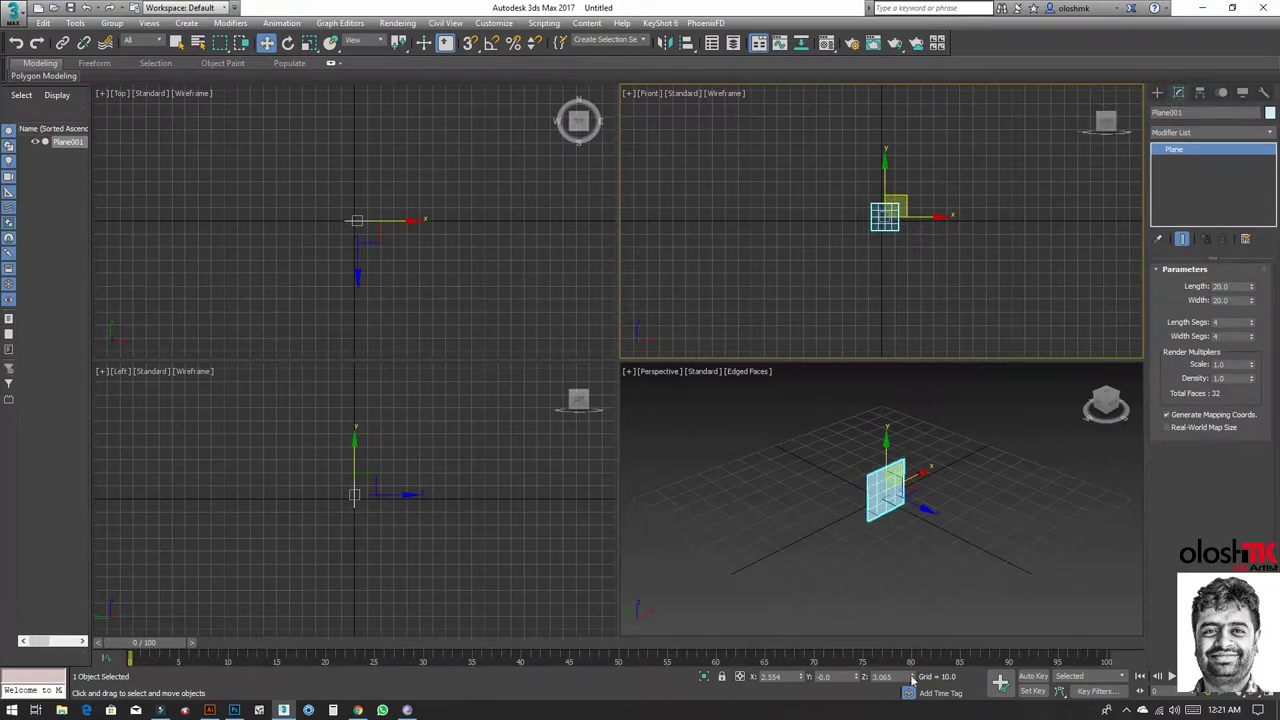
# Step: Place the plane at X 0, Z 10 and show it shaded with edged faces
pyautogui.rightClick(801, 677)
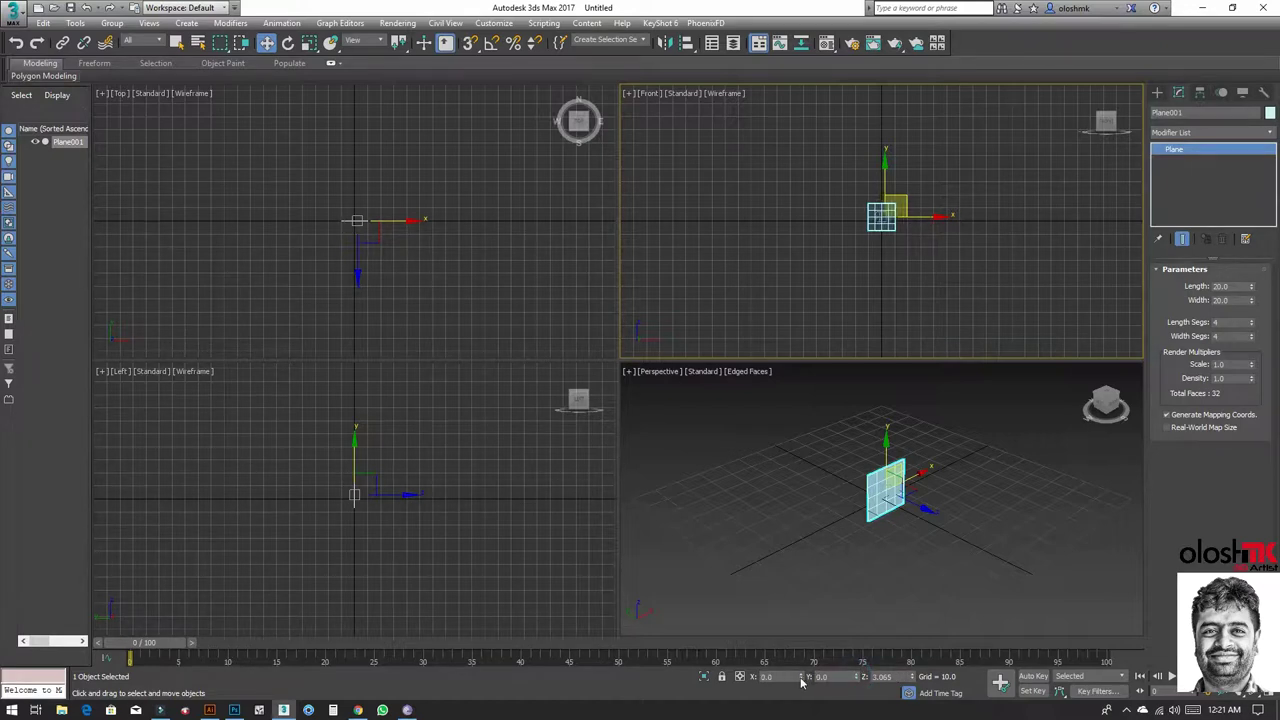
pyautogui.click(885, 676)
pyautogui.write('10')
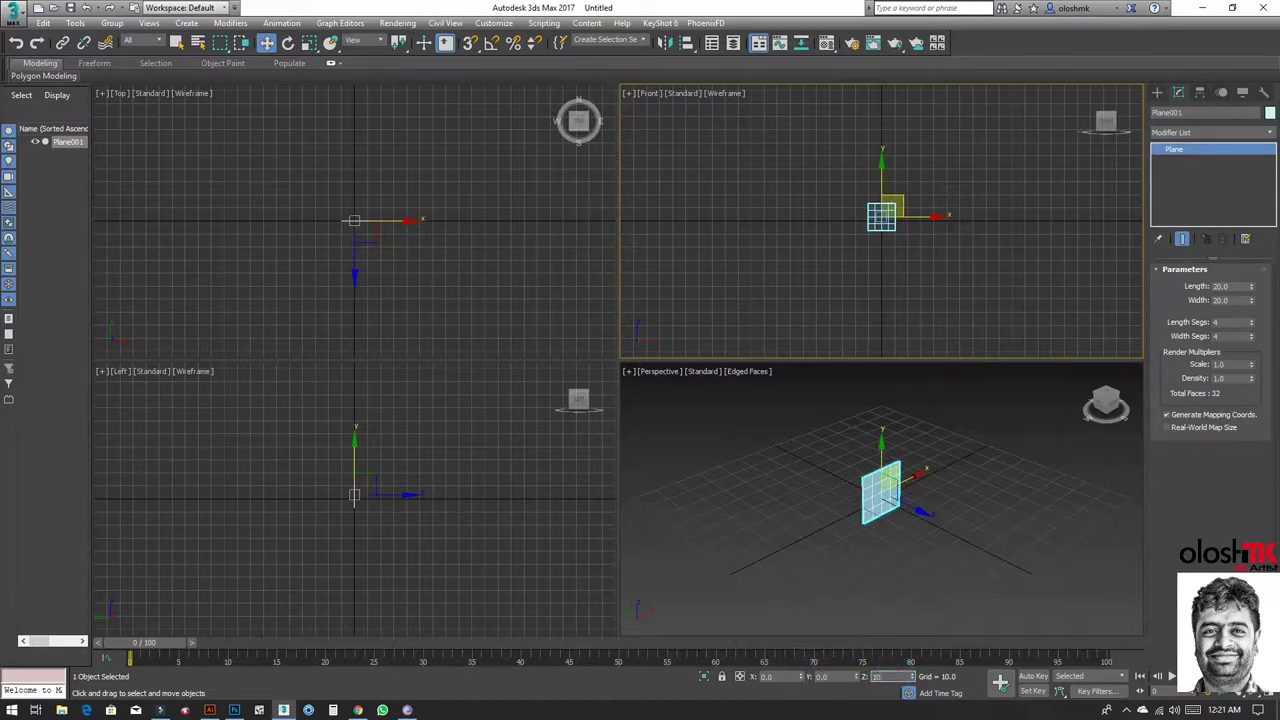
pyautogui.press('Return')
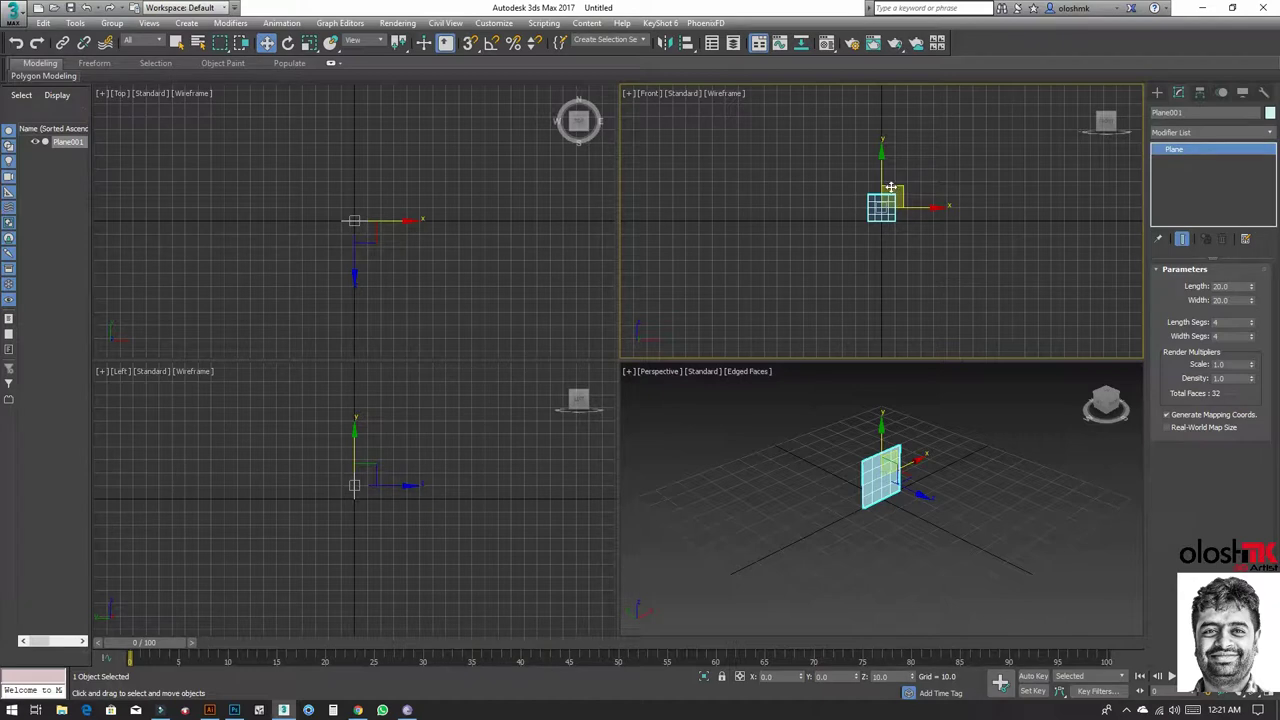
pyautogui.press('F3')
pyautogui.scroll(5, 880, 215)
pyautogui.scroll(2, 870, 228)
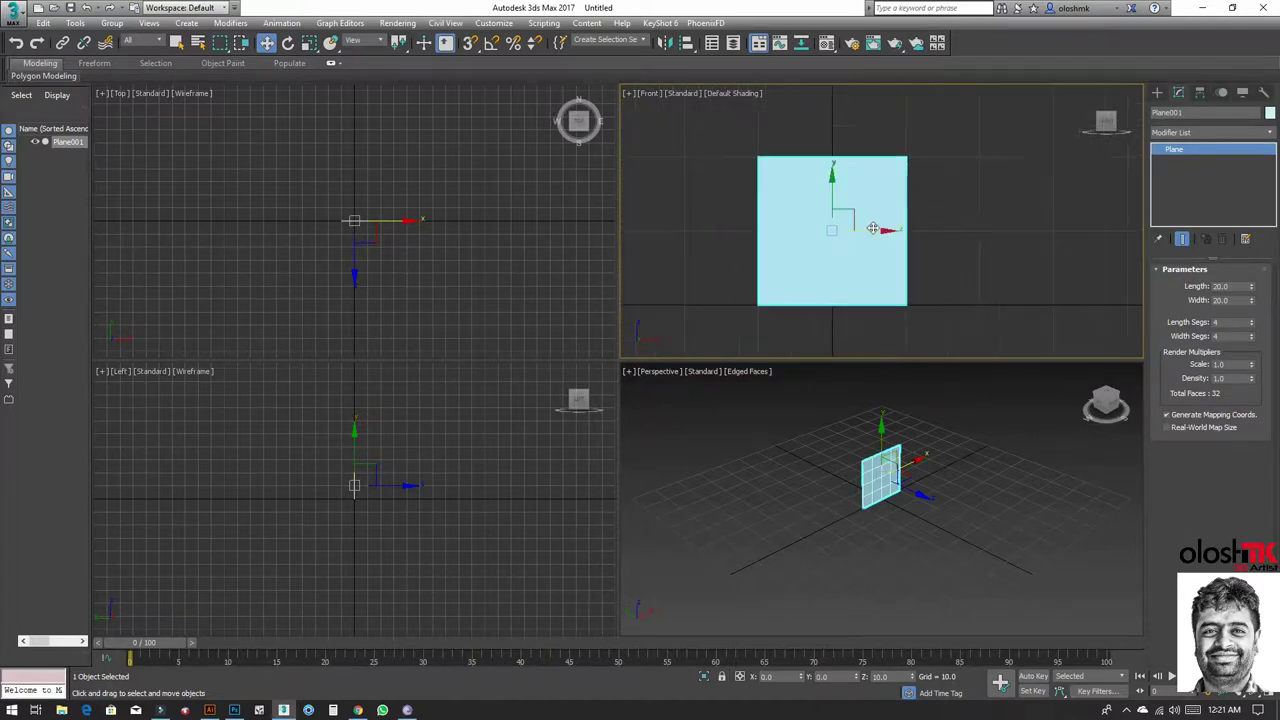
pyautogui.scroll(2, 868, 230)
pyautogui.press('F4')
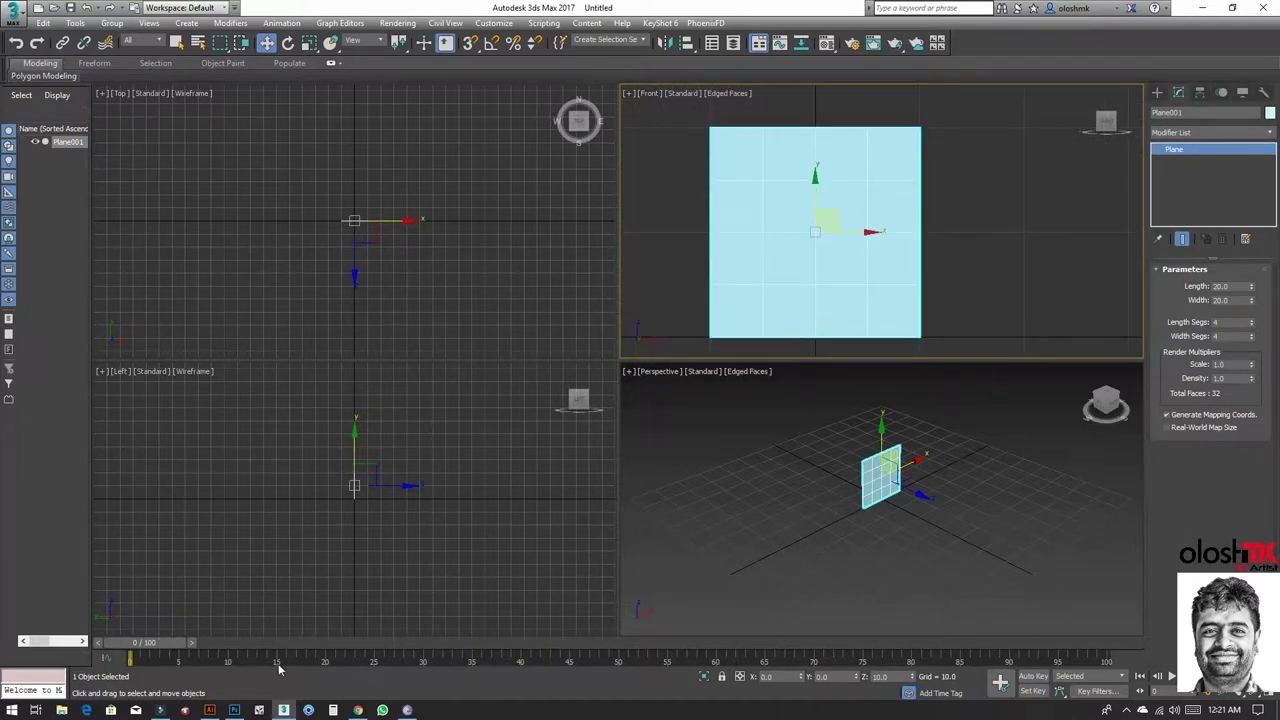
# Step: Apply the bottle JPG to the plane as its texture and maximize the Front view
pyautogui.click(1201, 7)
pyautogui.moveTo(190, 22)
pyautogui.mouseDown()
pyautogui.moveTo(553, 505)
pyautogui.moveTo(829, 271)
pyautogui.mouseUp()
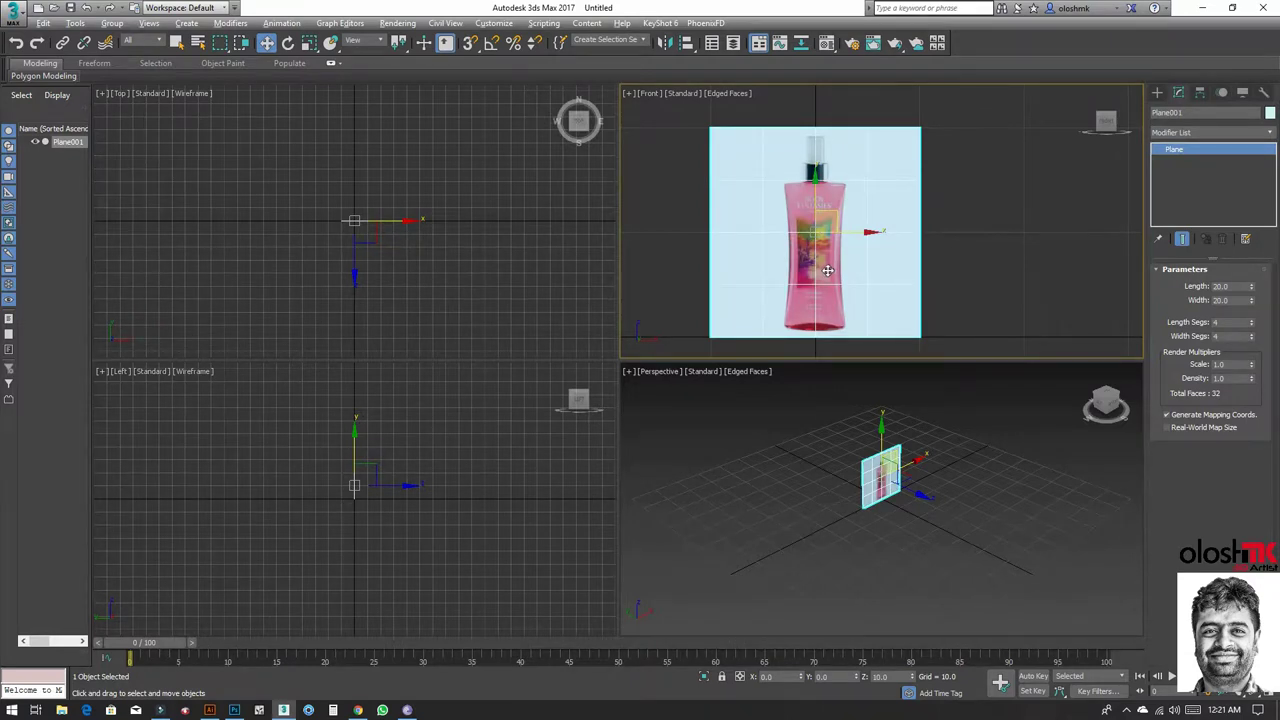
pyautogui.hotkey('alt', 'w')
pyautogui.scroll(2, 637, 270)
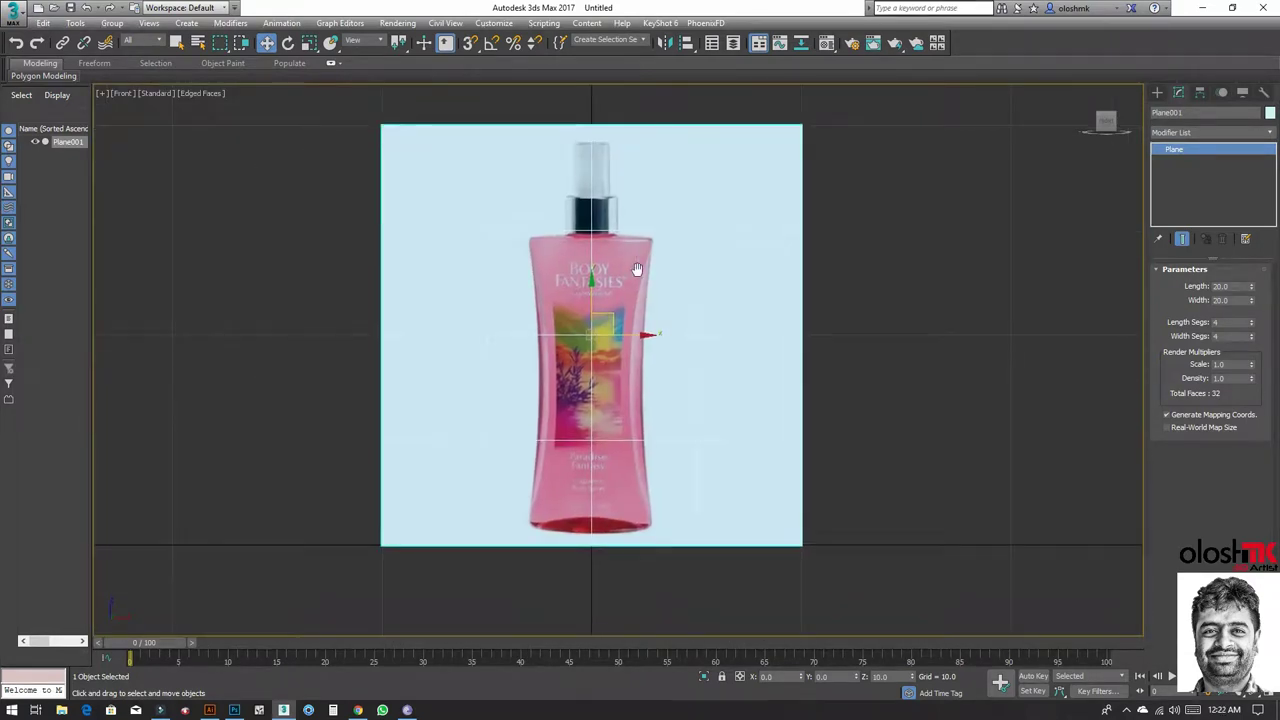
# Step: Freeze the reference plane with Show Frozen in Gray turned off
pyautogui.rightClick(673, 194)
pyautogui.click(714, 282)
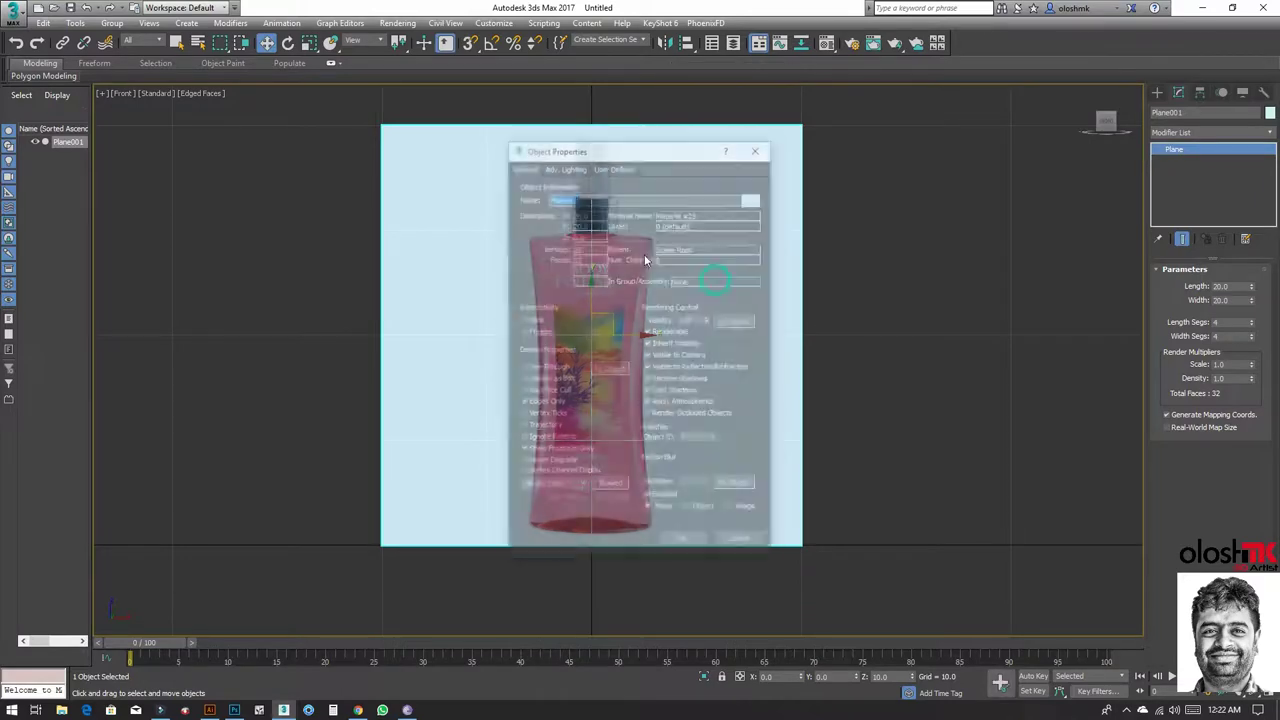
pyautogui.click(549, 454)
pyautogui.click(523, 331)
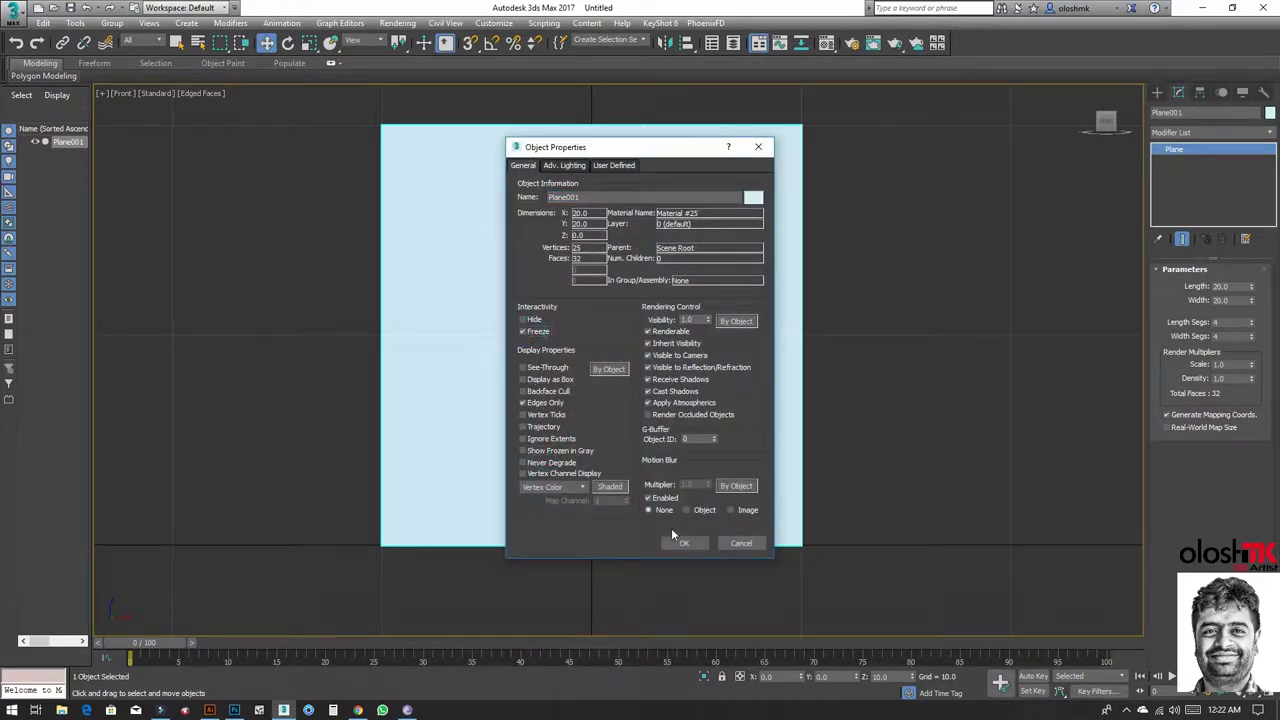
pyautogui.click(680, 544)
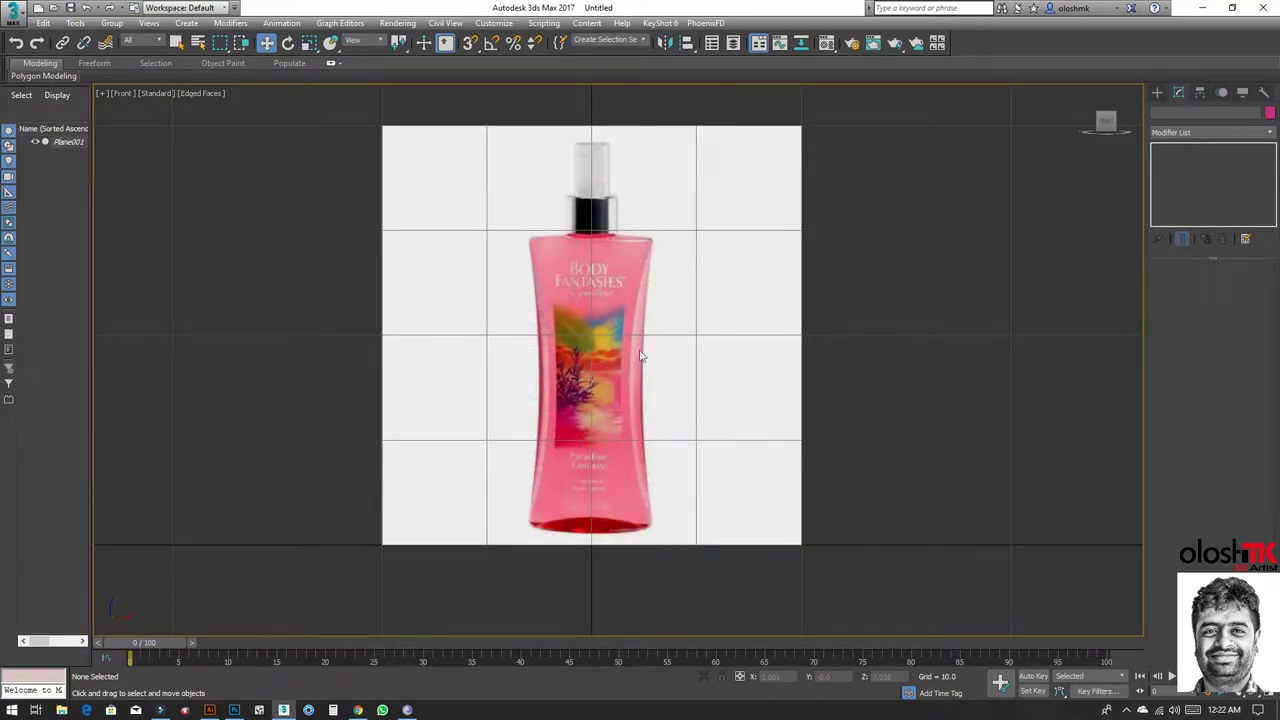
pyautogui.click(1157, 92)
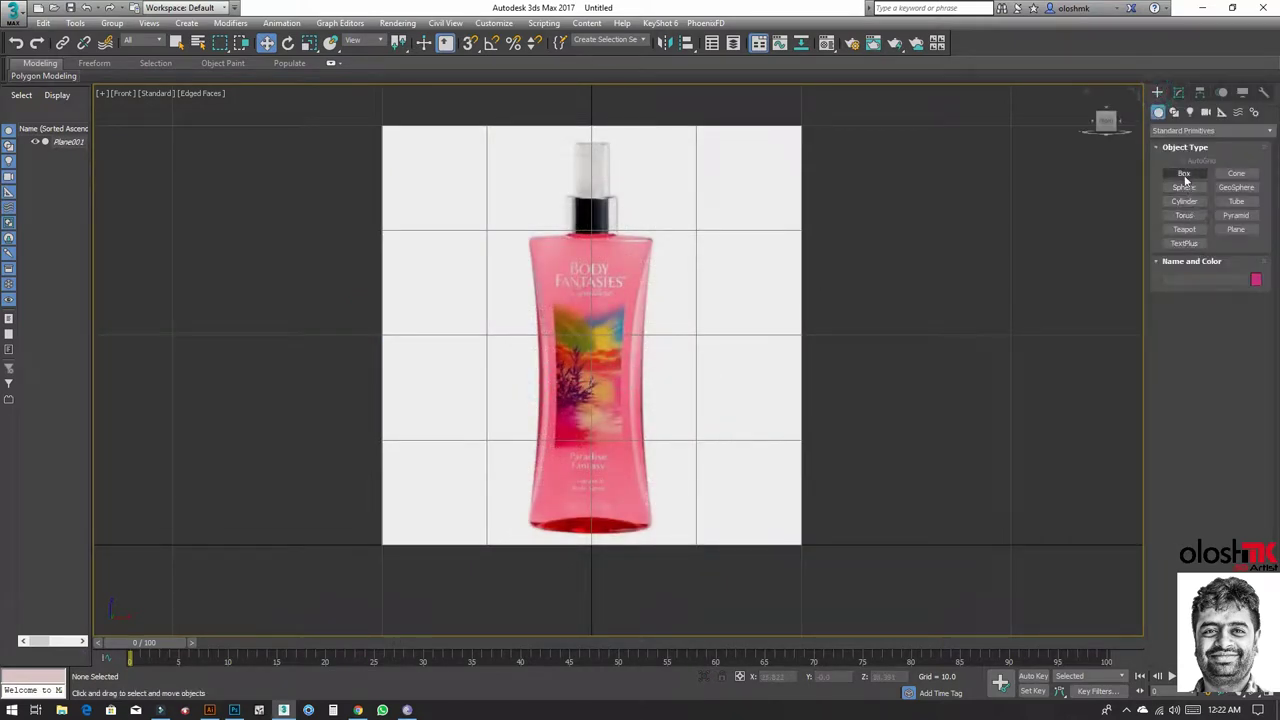
# Step: Draw a box over the bottle body in the Perspective view
pyautogui.click(1184, 173)
pyautogui.hotkey('alt', 'w')
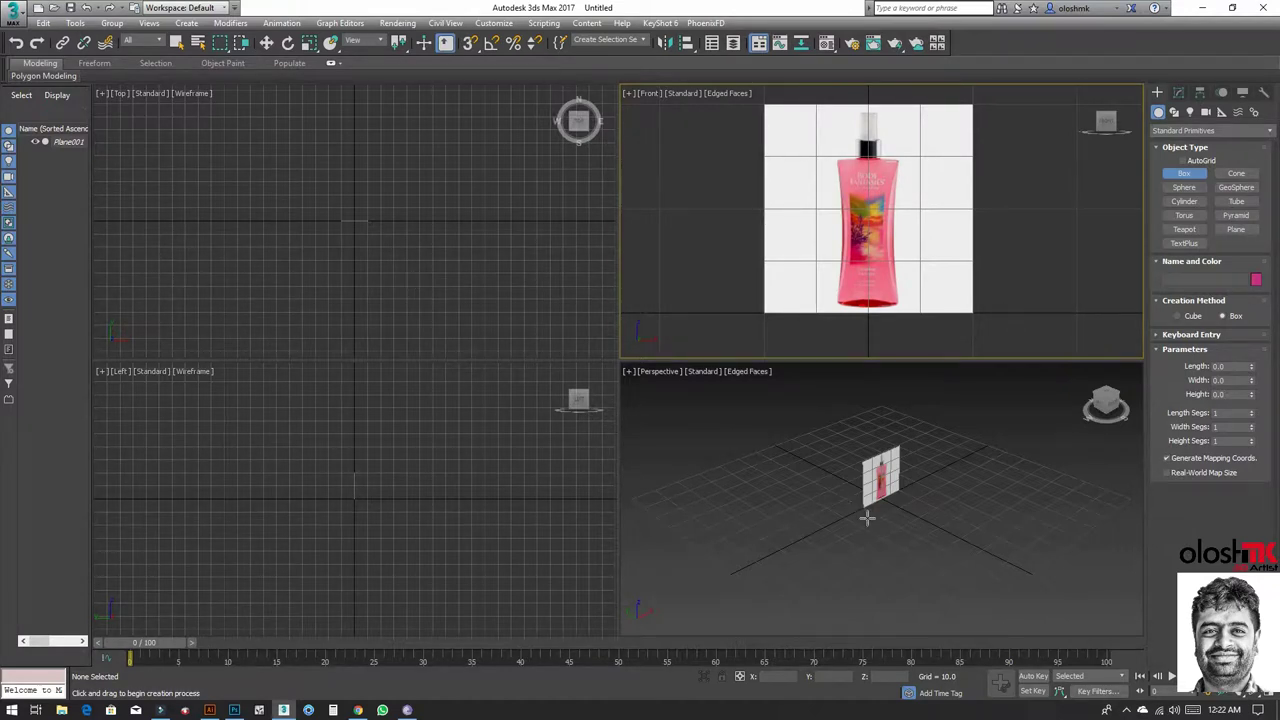
pyautogui.scroll(4, 867, 517)
pyautogui.moveTo(980, 500)
pyautogui.keyDown('alt'); pyautogui.mouseDown(button='middle')
pyautogui.moveTo(749, 466)
pyautogui.moveTo(859, 494)
pyautogui.mouseUp(button='middle'); pyautogui.keyUp('alt')
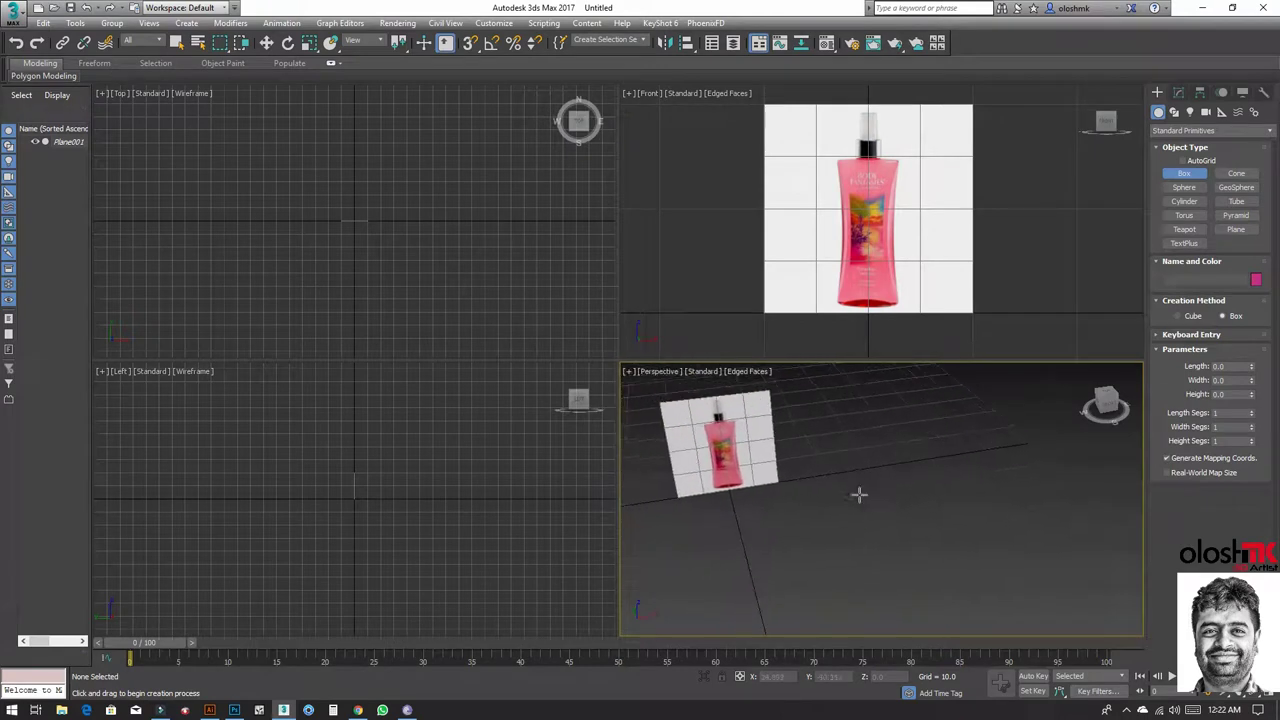
pyautogui.press('z')
pyautogui.moveTo(889, 600); pyautogui.dragTo(912, 612)
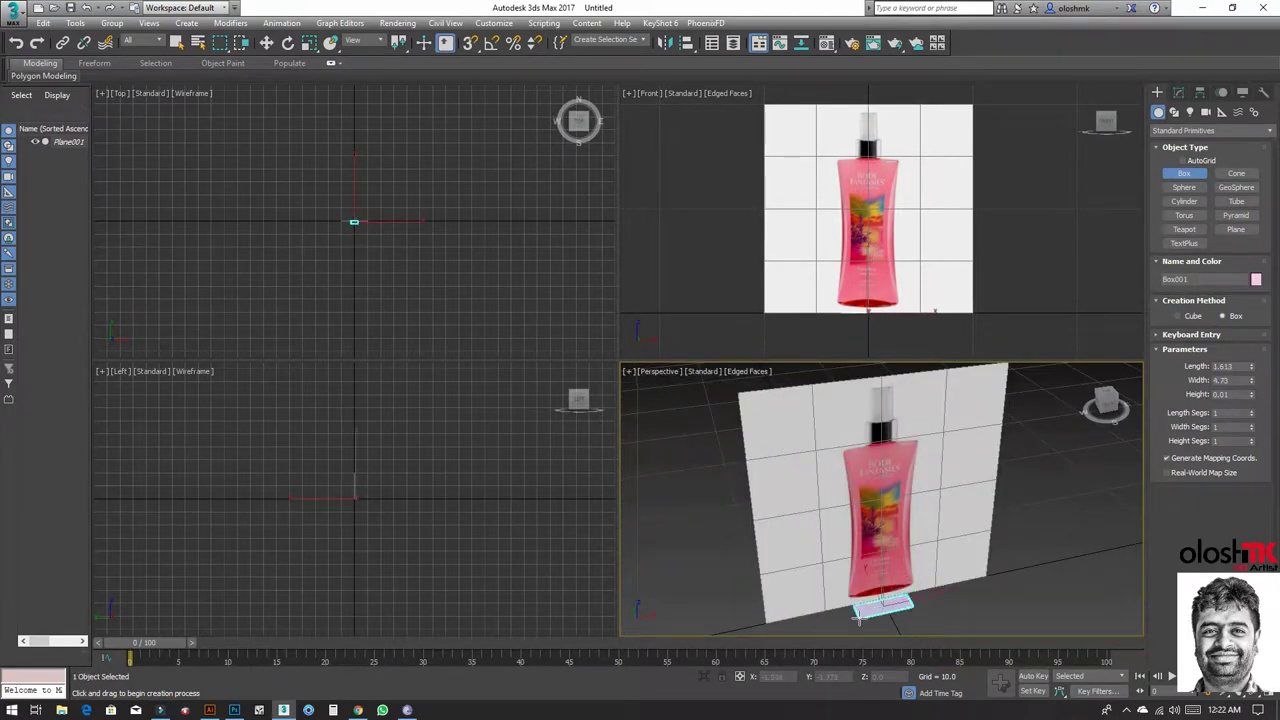
pyautogui.press('w')
pyautogui.rightClick(917, 220)
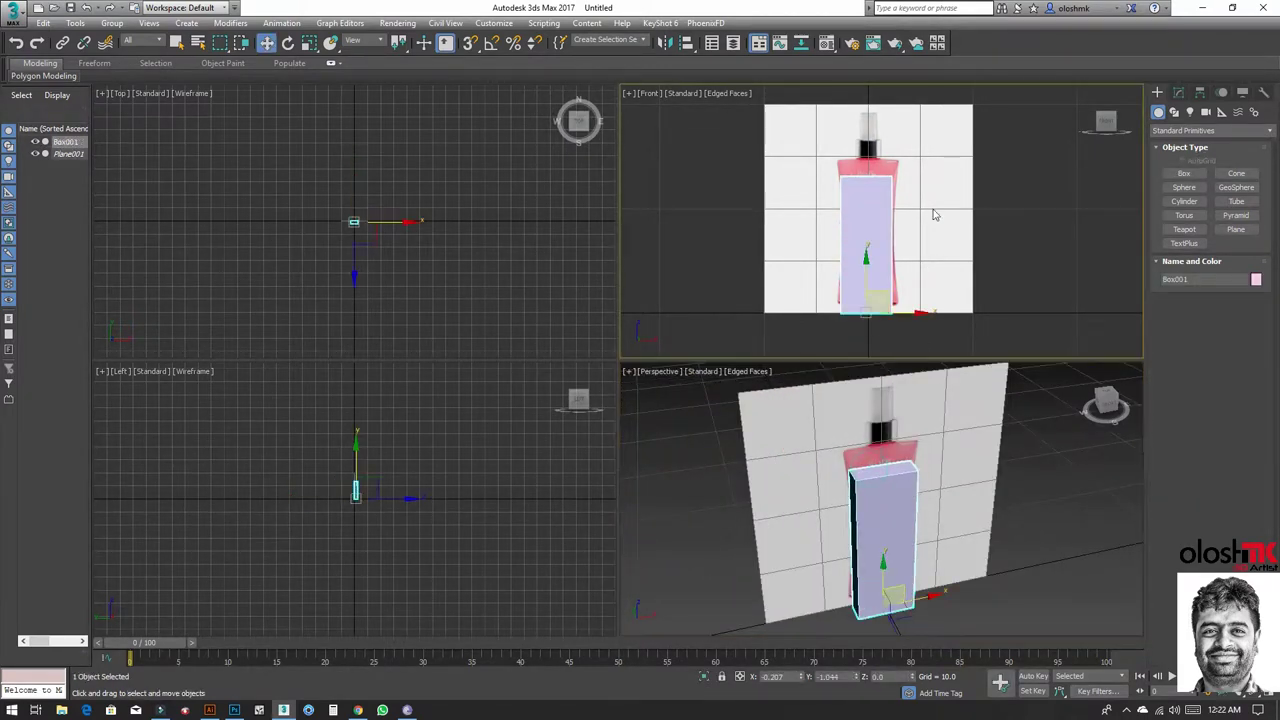
# Step: Make the box see-through and stretch its height and width to match the bottle
pyautogui.hotkey('alt', 'w')
pyautogui.press('z')
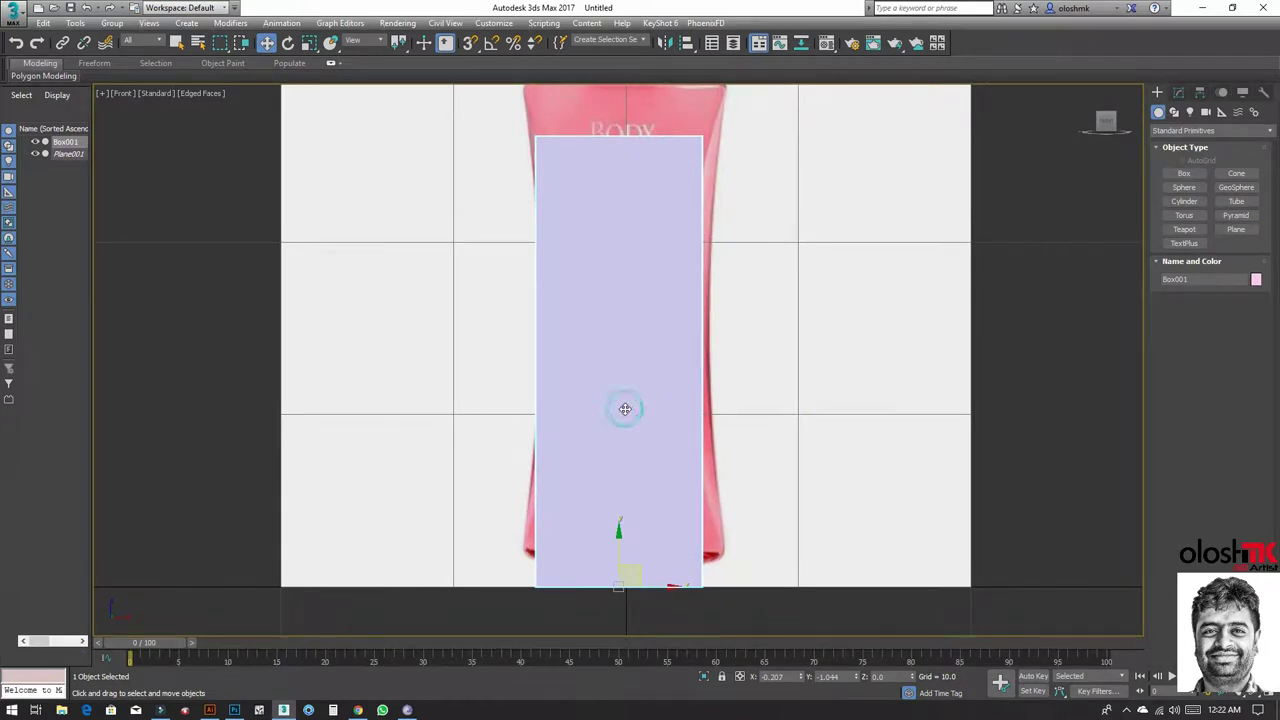
pyautogui.hotkey('alt', 'x')
pyautogui.moveTo(634, 438); pyautogui.dragTo(640, 397, button='middle')
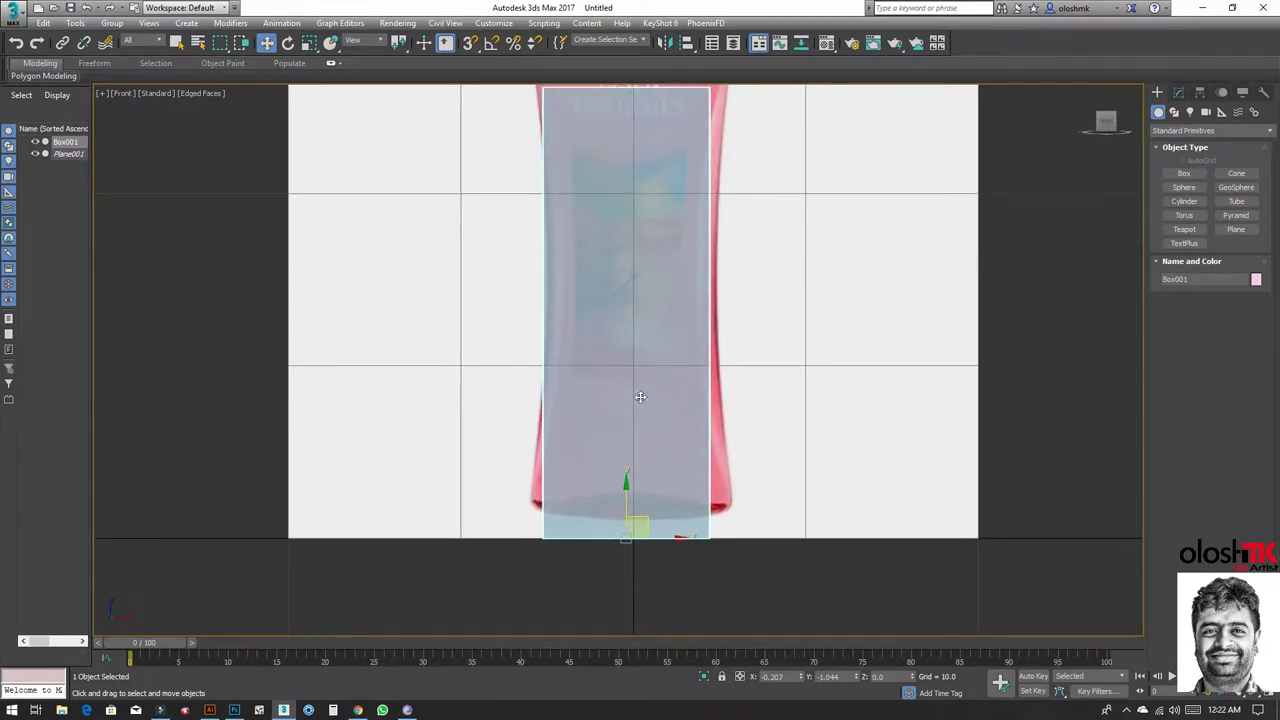
pyautogui.moveTo(638, 520); pyautogui.dragTo(648, 485)
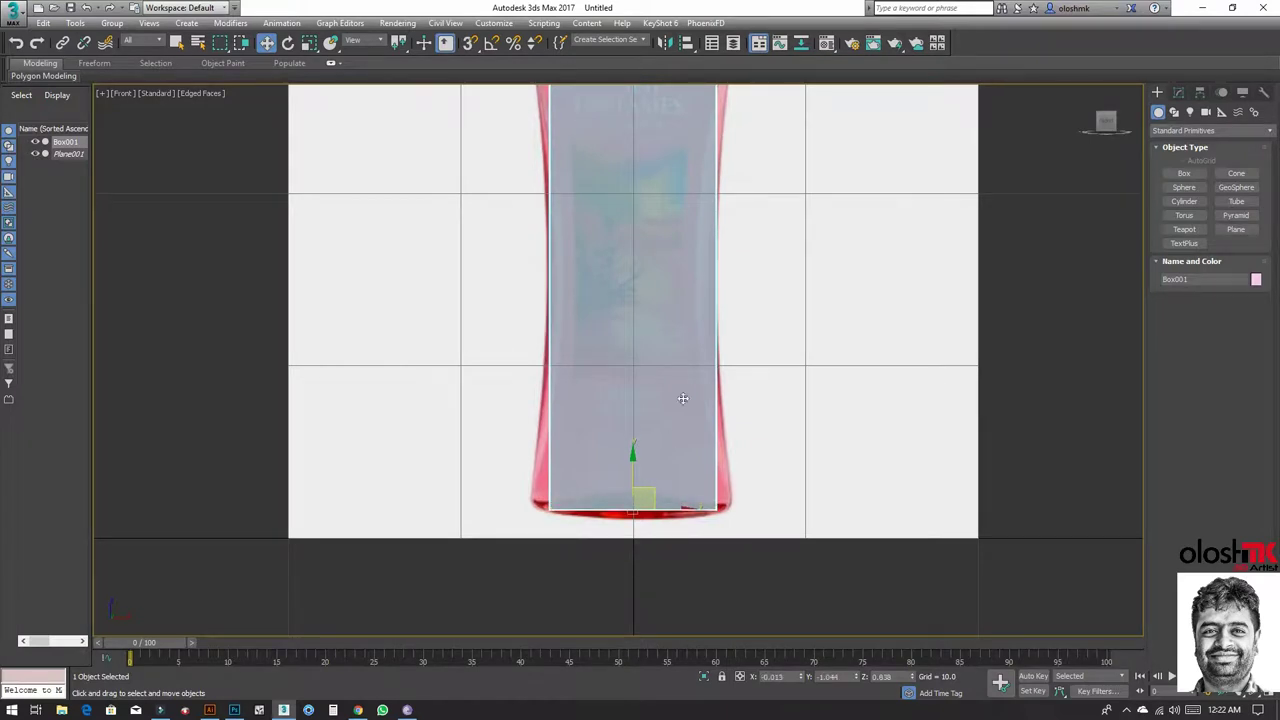
pyautogui.moveTo(680, 397); pyautogui.dragTo(636, 503, button='middle')
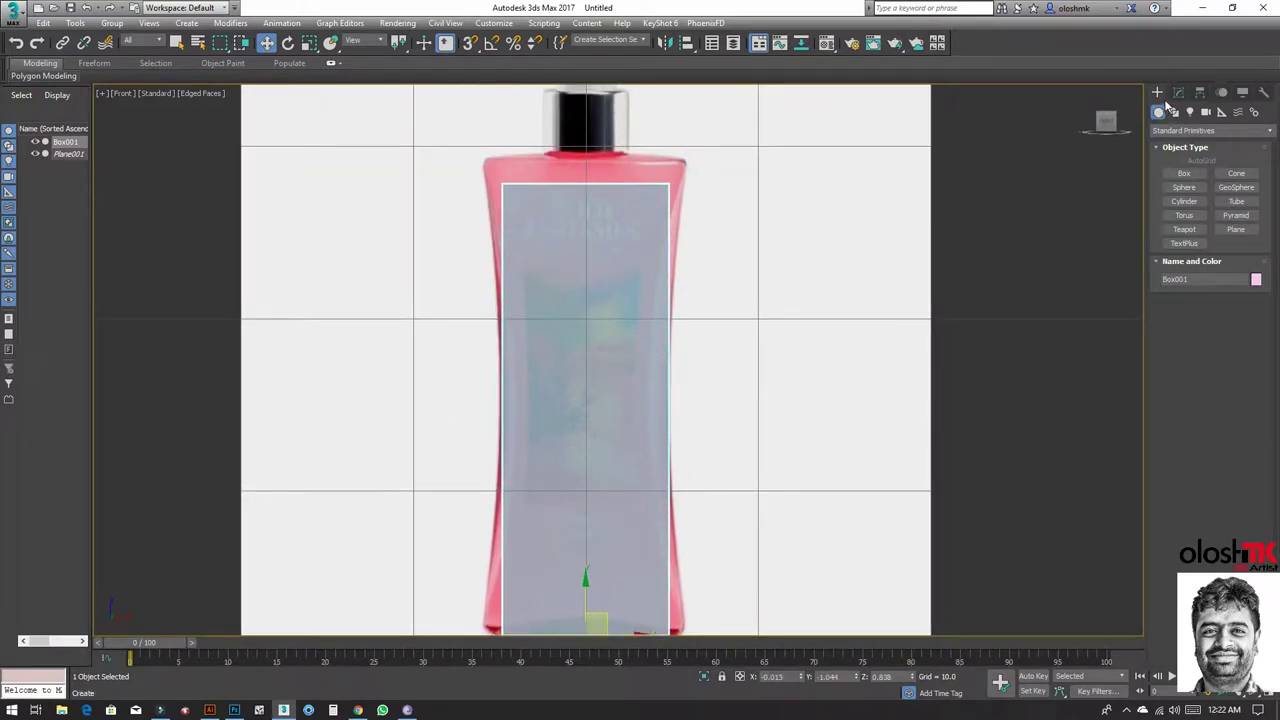
pyautogui.click(1178, 92)
pyautogui.moveTo(1250, 318); pyautogui.dragTo(1250, 318)
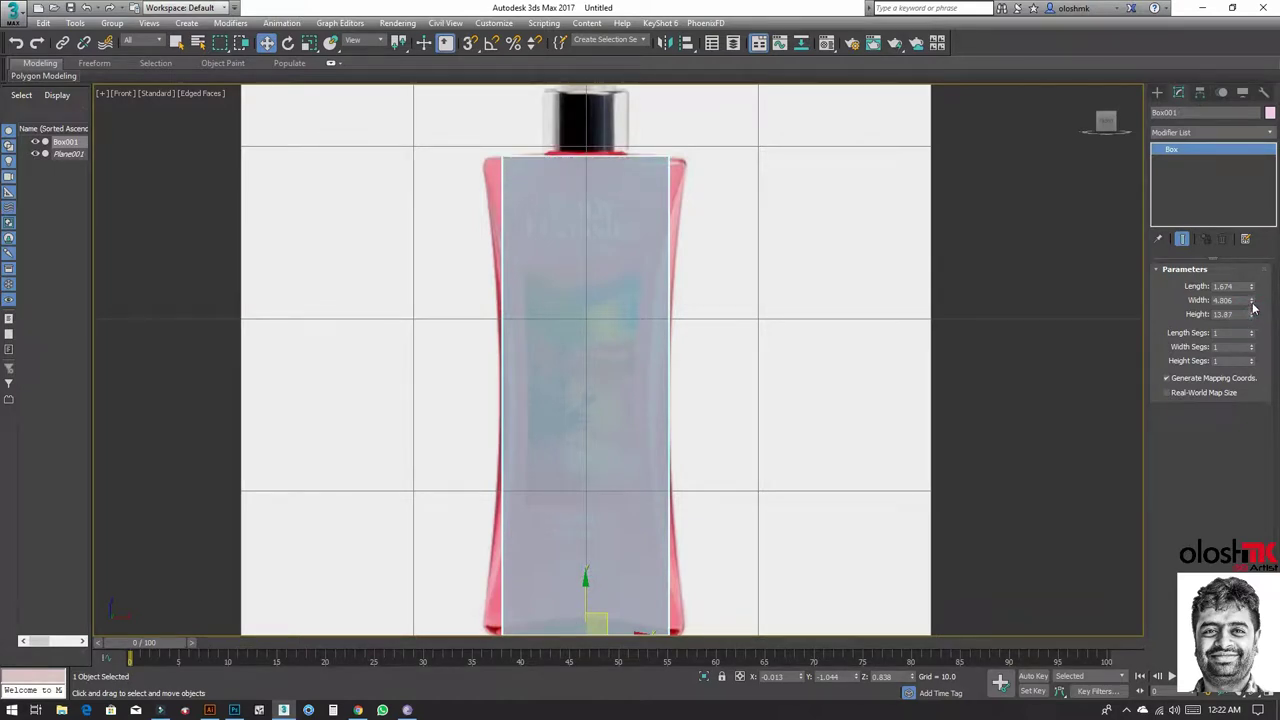
pyautogui.moveTo(1254, 300); pyautogui.dragTo(1254, 302)
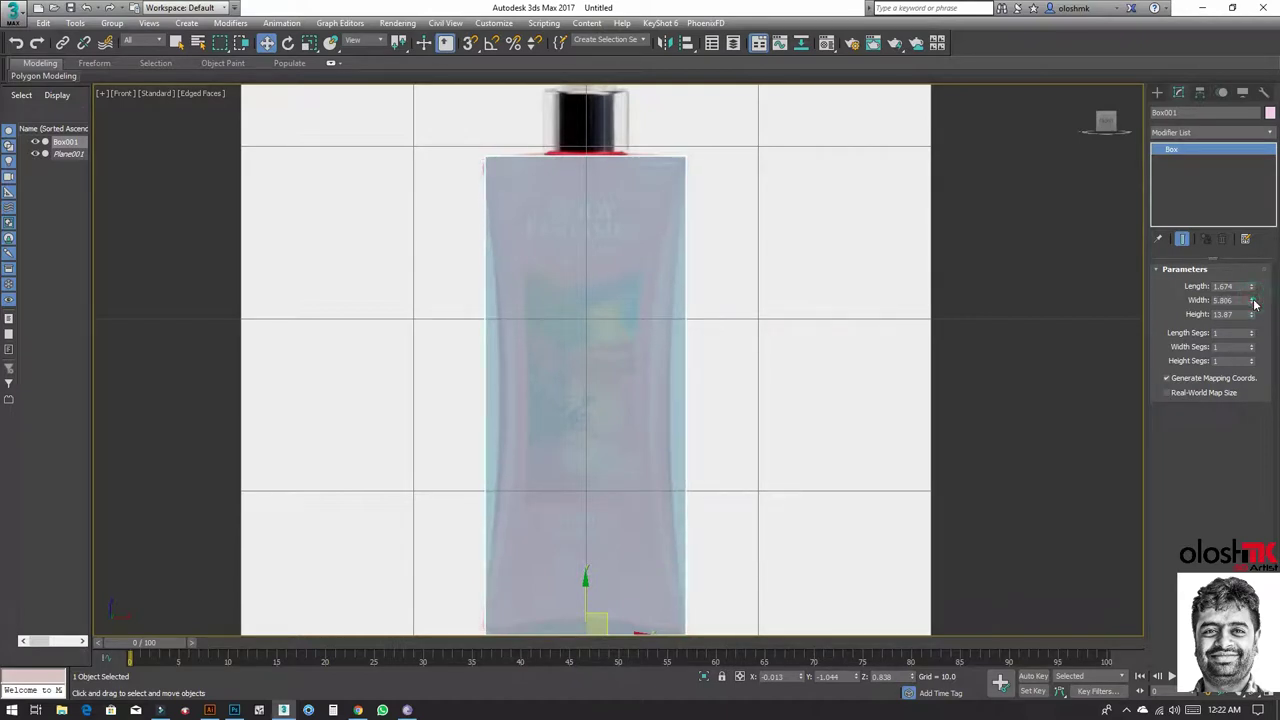
pyautogui.moveTo(1254, 302); pyautogui.dragTo(1254, 302)
# Step: Centre the box at X 0, Y 0 and set its Width to 5.8
pyautogui.rightClick(800, 677)
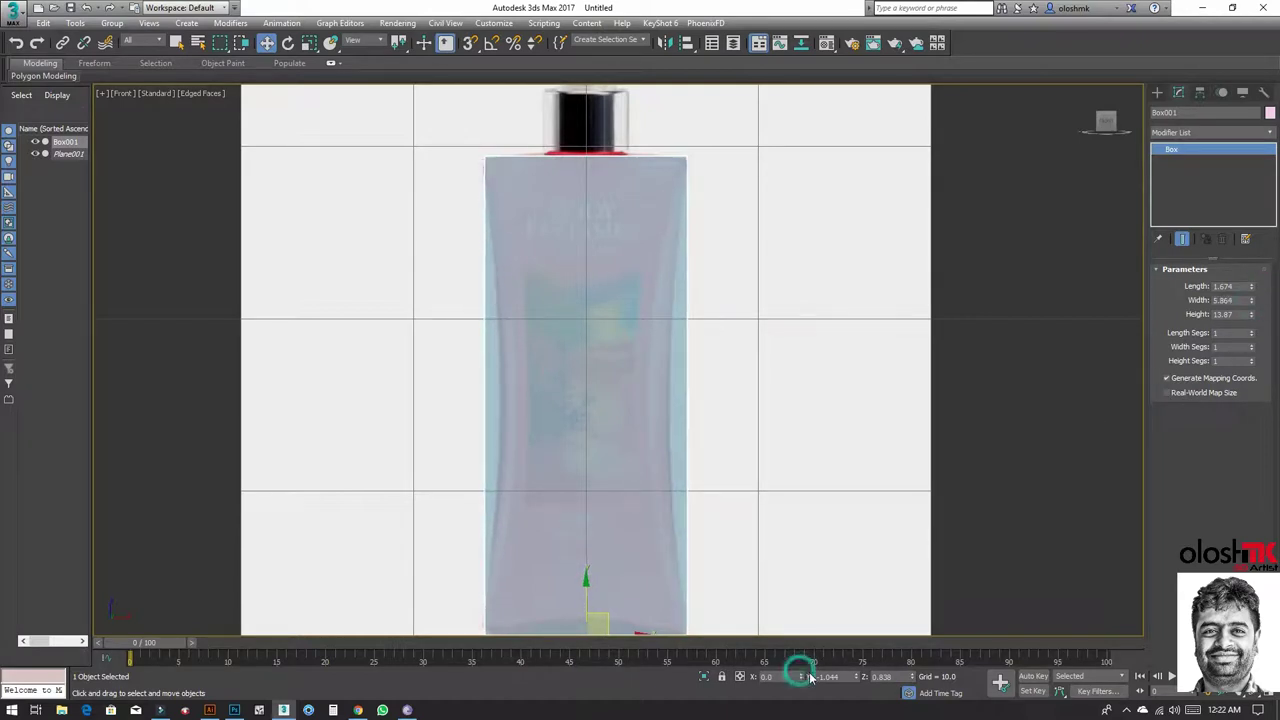
pyautogui.rightClick(855, 677)
pyautogui.moveTo(668, 296); pyautogui.dragTo(665, 268, button='middle')
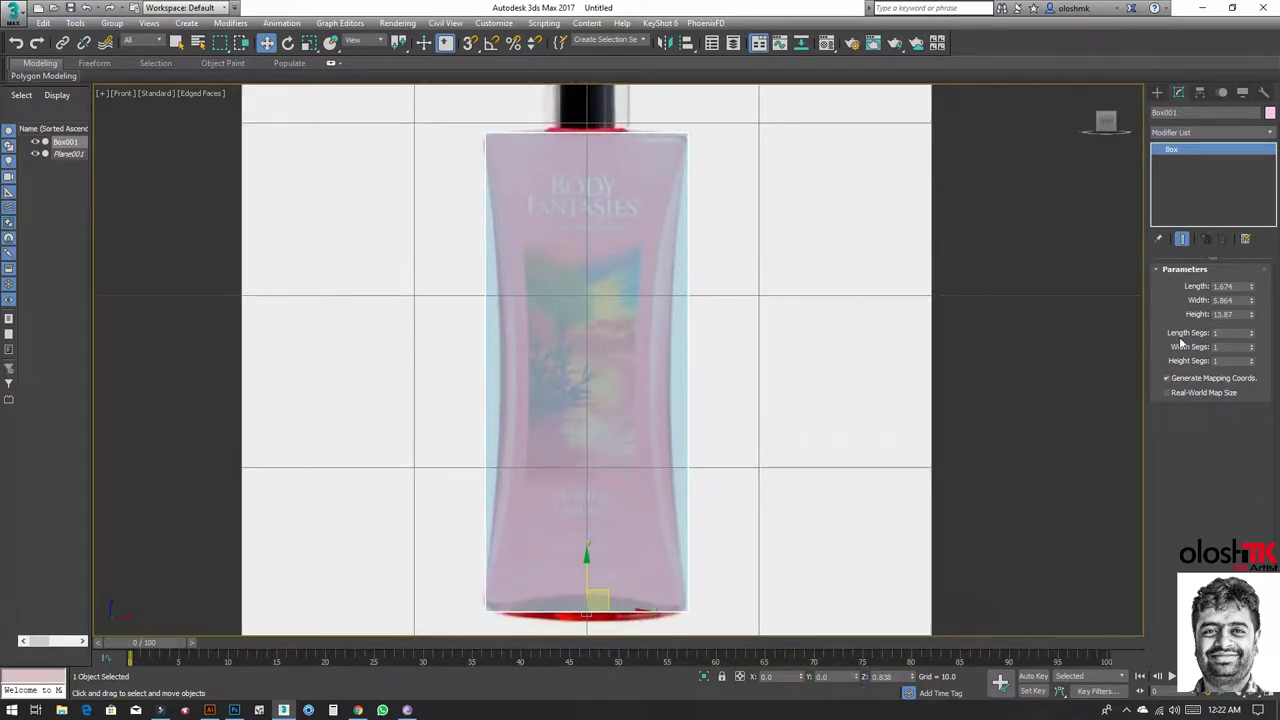
pyautogui.doubleClick(1237, 299)
pyautogui.write('6')
pyautogui.press('Return')
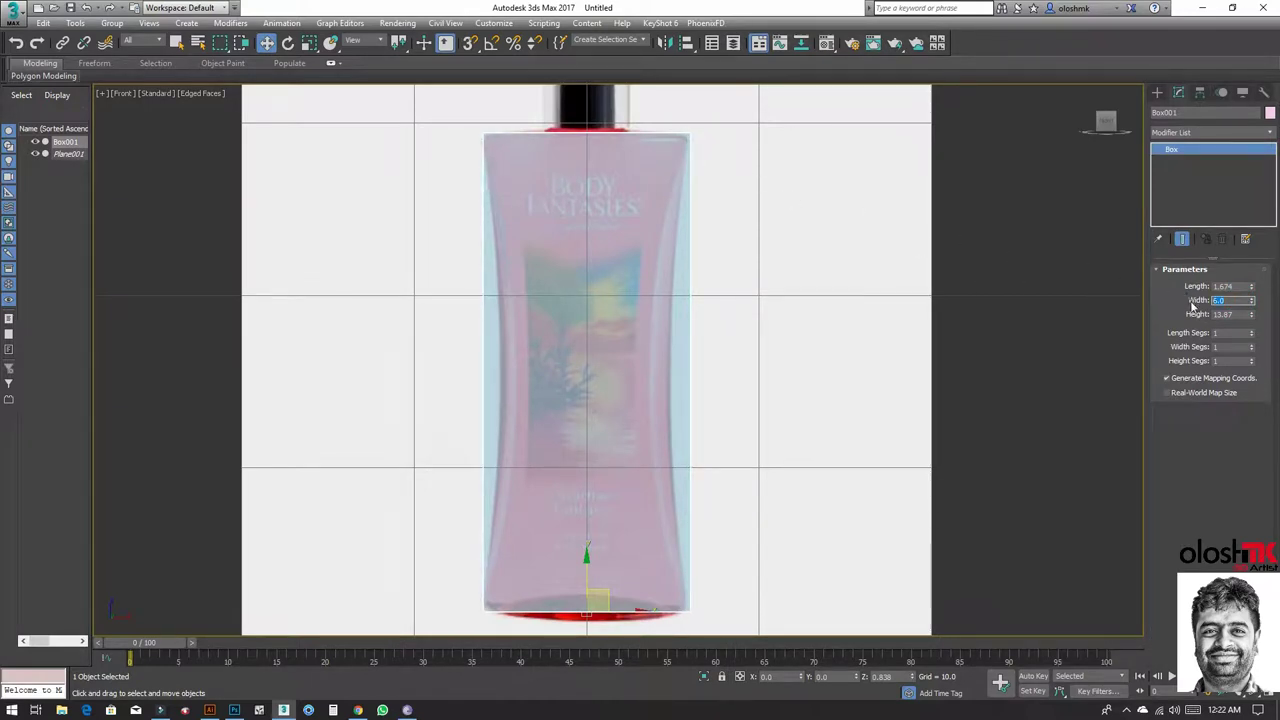
pyautogui.write('5.8')
pyautogui.press('Return')
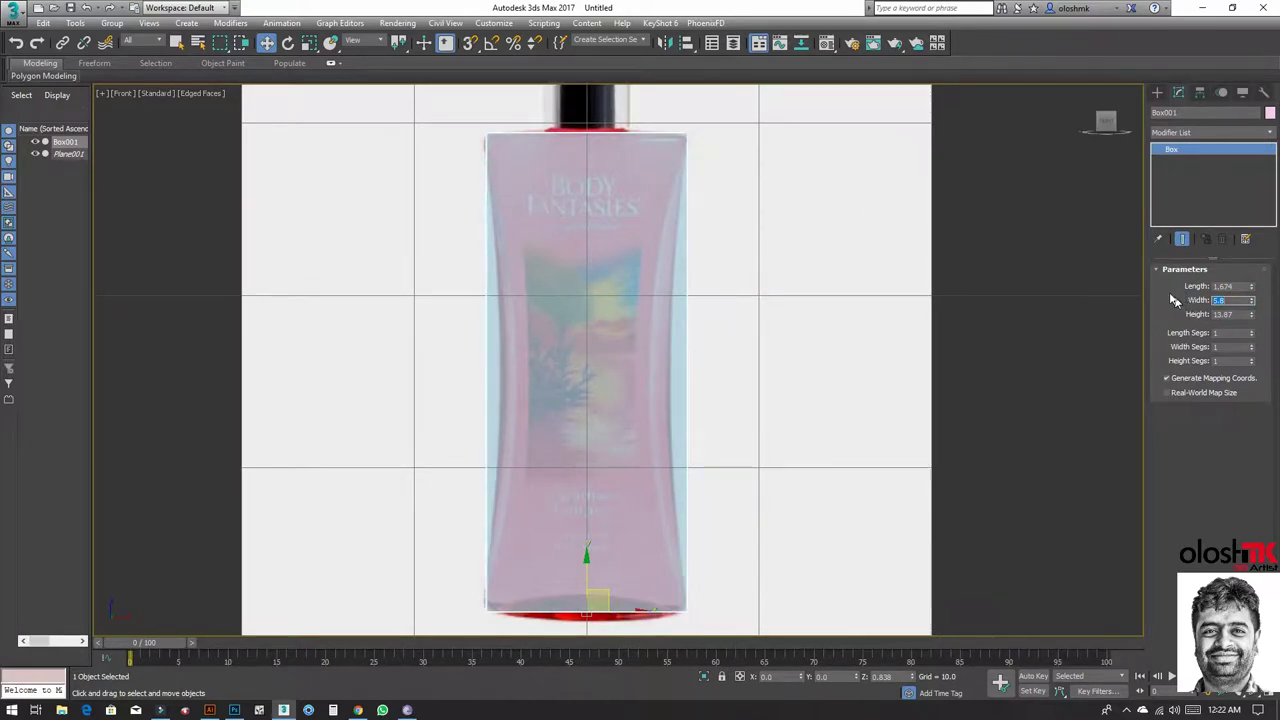
pyautogui.hotkey('alt', 'w')
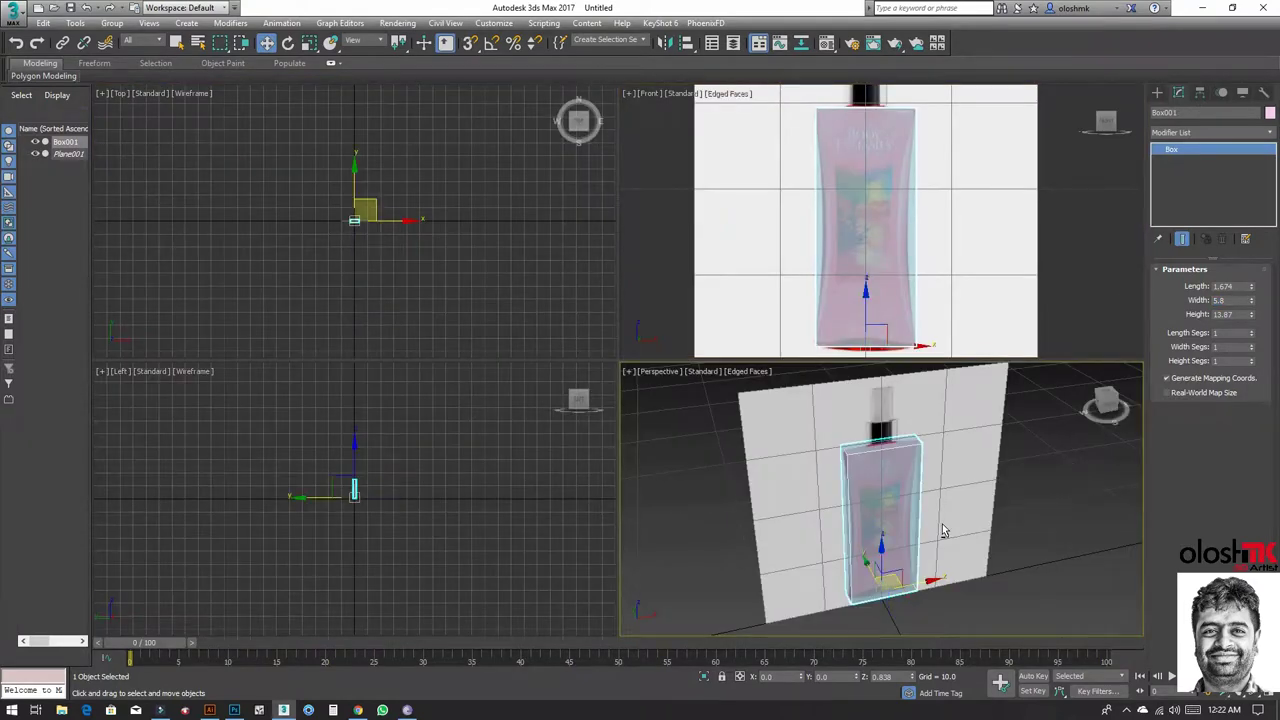
# Step: Set the box Length to 2.5 and check its depth in the Perspective view
pyautogui.hotkey('alt', 'w')
pyautogui.moveTo(943, 520)
pyautogui.keyDown('alt'); pyautogui.mouseDown(button='middle')
pyautogui.moveTo(668, 409)
pyautogui.moveTo(983, 385)
pyautogui.mouseUp(button='middle'); pyautogui.keyUp('alt')
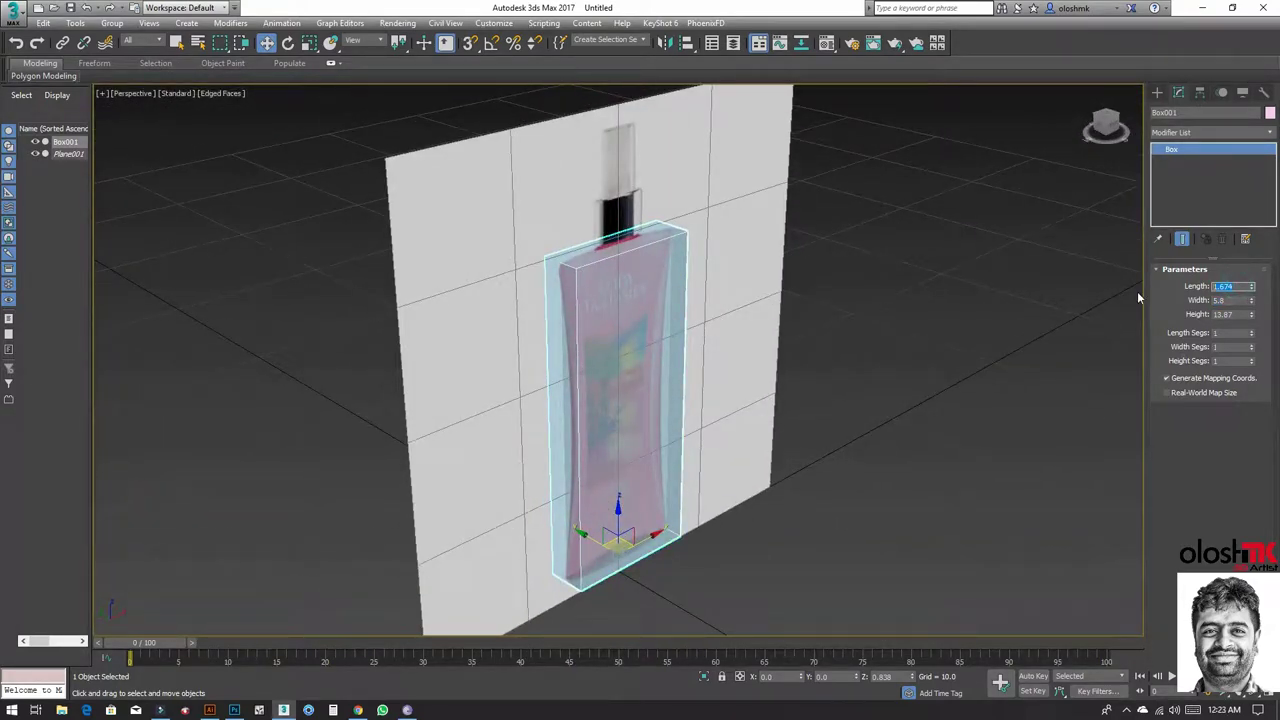
pyautogui.write('2.5')
pyautogui.press('Return')
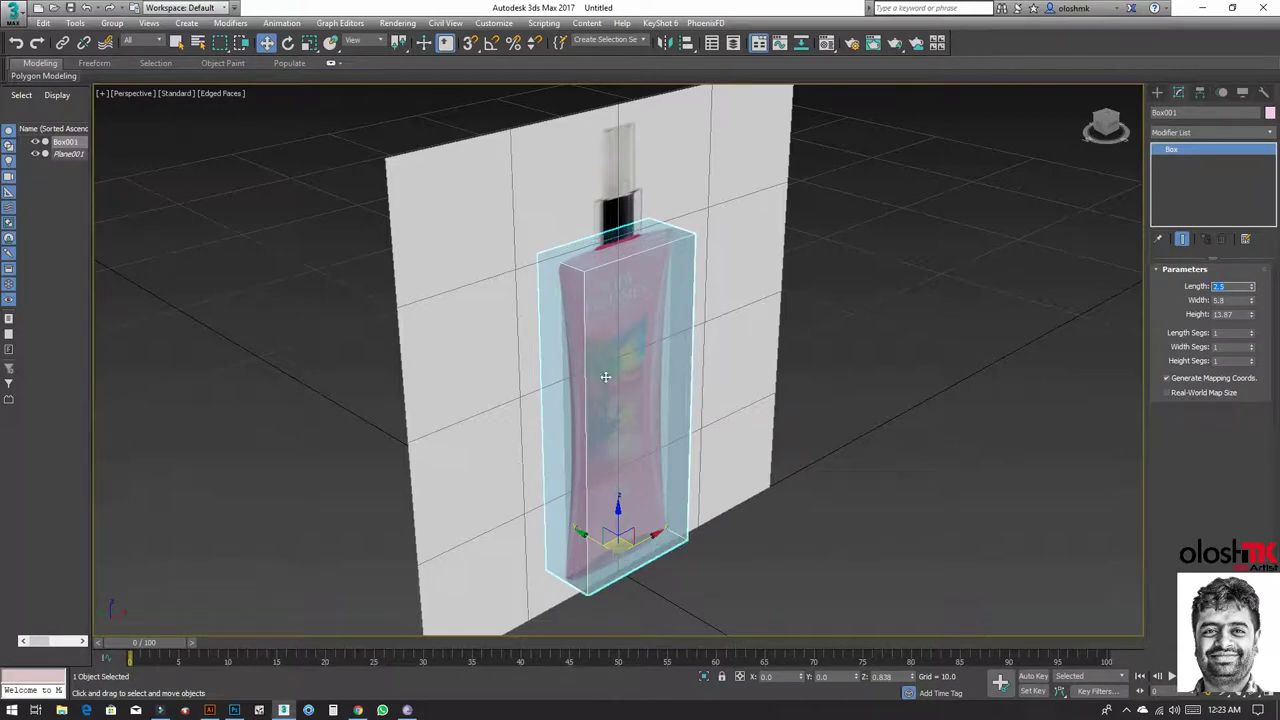
pyautogui.moveTo(605, 377)
pyautogui.keyDown('alt'); pyautogui.mouseDown(button='middle')
pyautogui.moveTo(720, 403)
pyautogui.moveTo(610, 400)
pyautogui.mouseUp(button='middle'); pyautogui.keyUp('alt')
pyautogui.hotkey('alt', 'w')
pyautogui.rightClick(815, 258)
pyautogui.hotkey('alt', 'w')
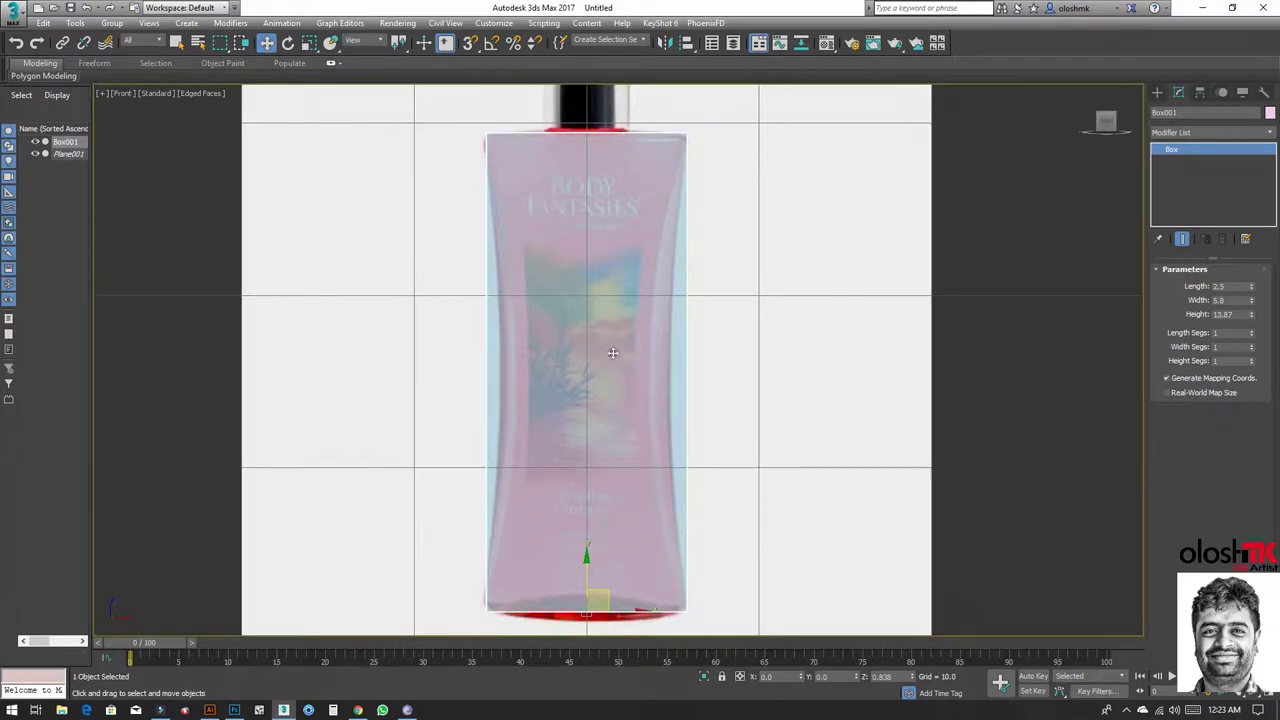
pyautogui.click(1220, 132)
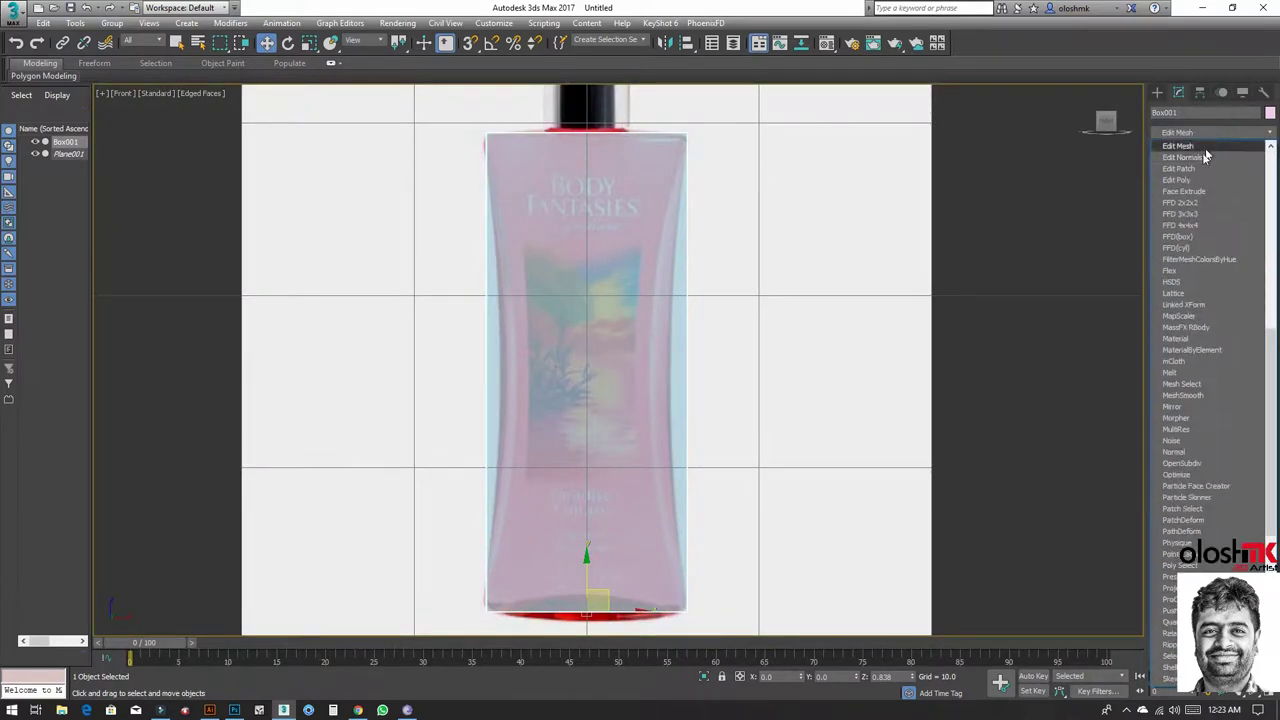
# Step: Add Edit Poly to Box001, inspect its top polygon, then work at Edge level
pyautogui.click(1193, 177)
pyautogui.click(1224, 375)
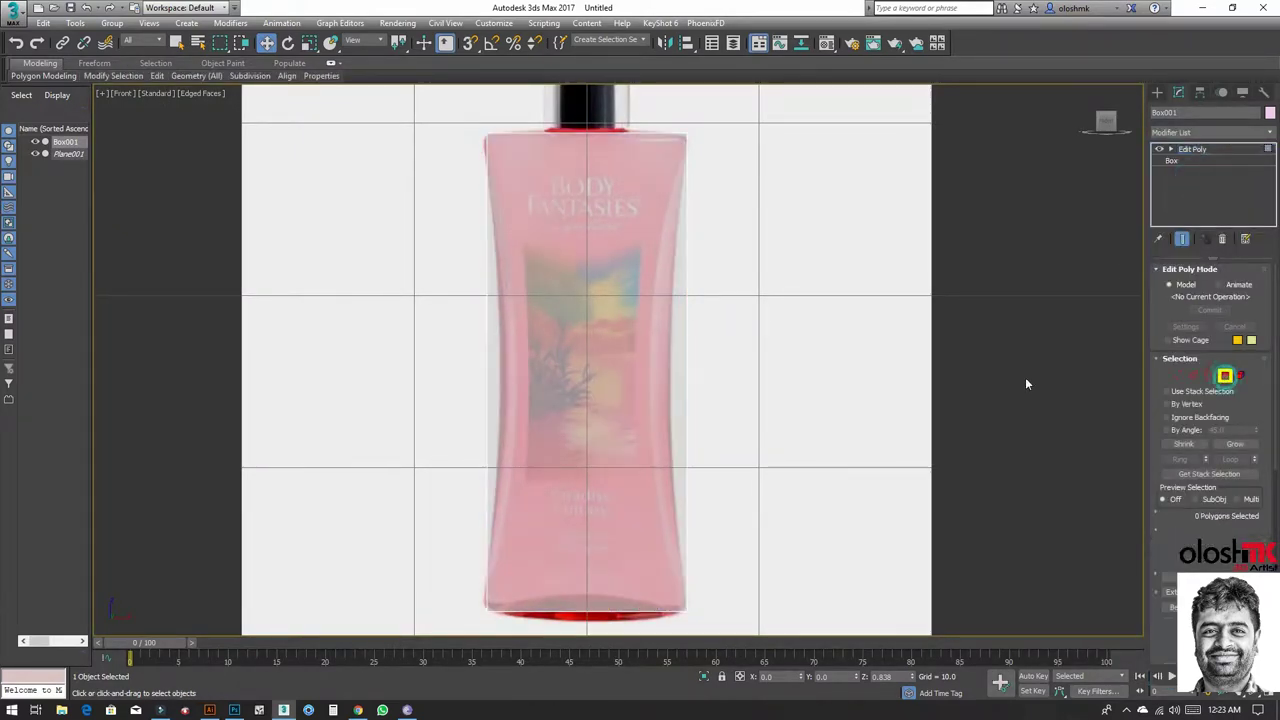
pyautogui.hotkey('alt', 'w')
pyautogui.hotkey('alt', 'w')
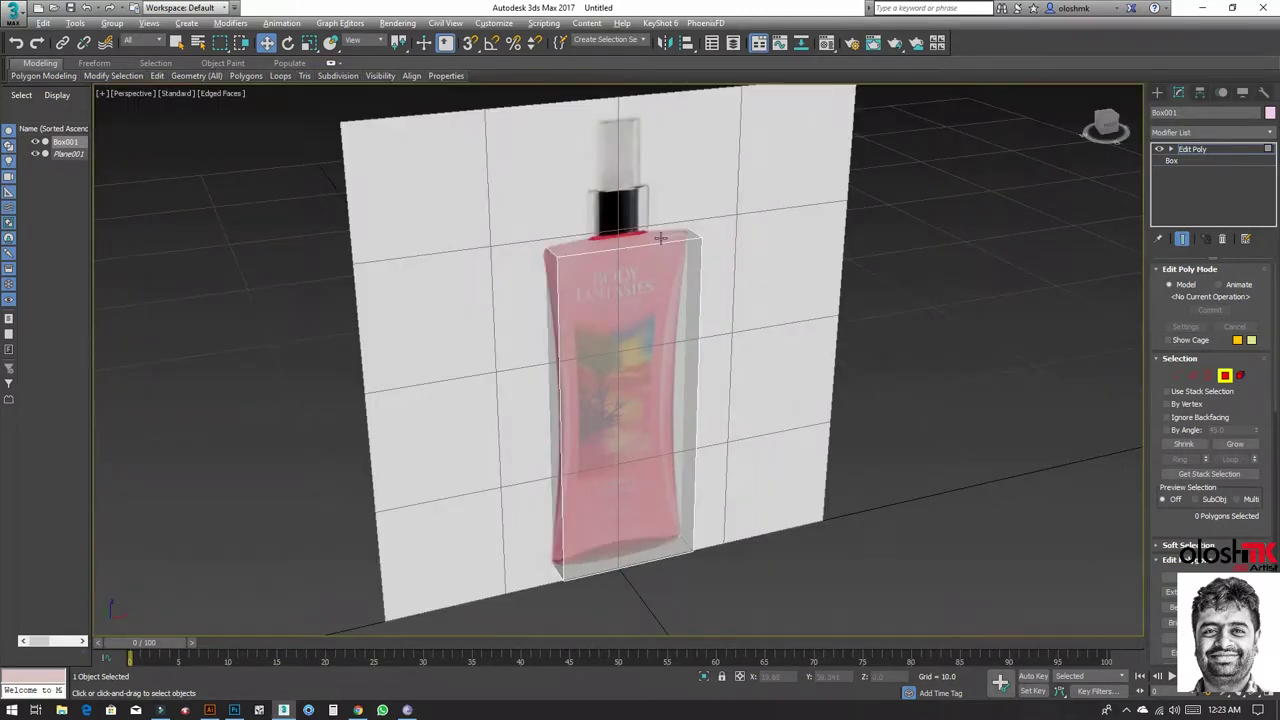
pyautogui.click(661, 238)
pyautogui.keyDown('alt'); pyautogui.moveTo(684, 477); pyautogui.dragTo(672, 359, button='middle'); pyautogui.keyUp('alt')
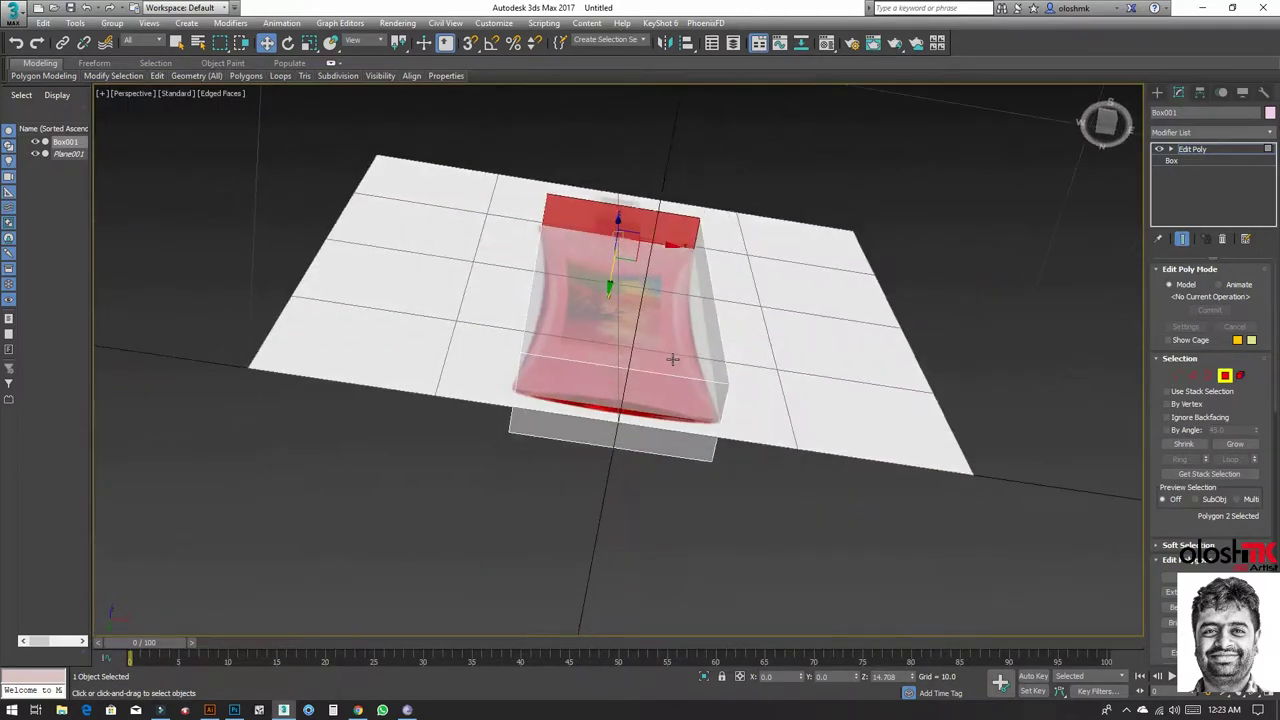
pyautogui.click(639, 432)
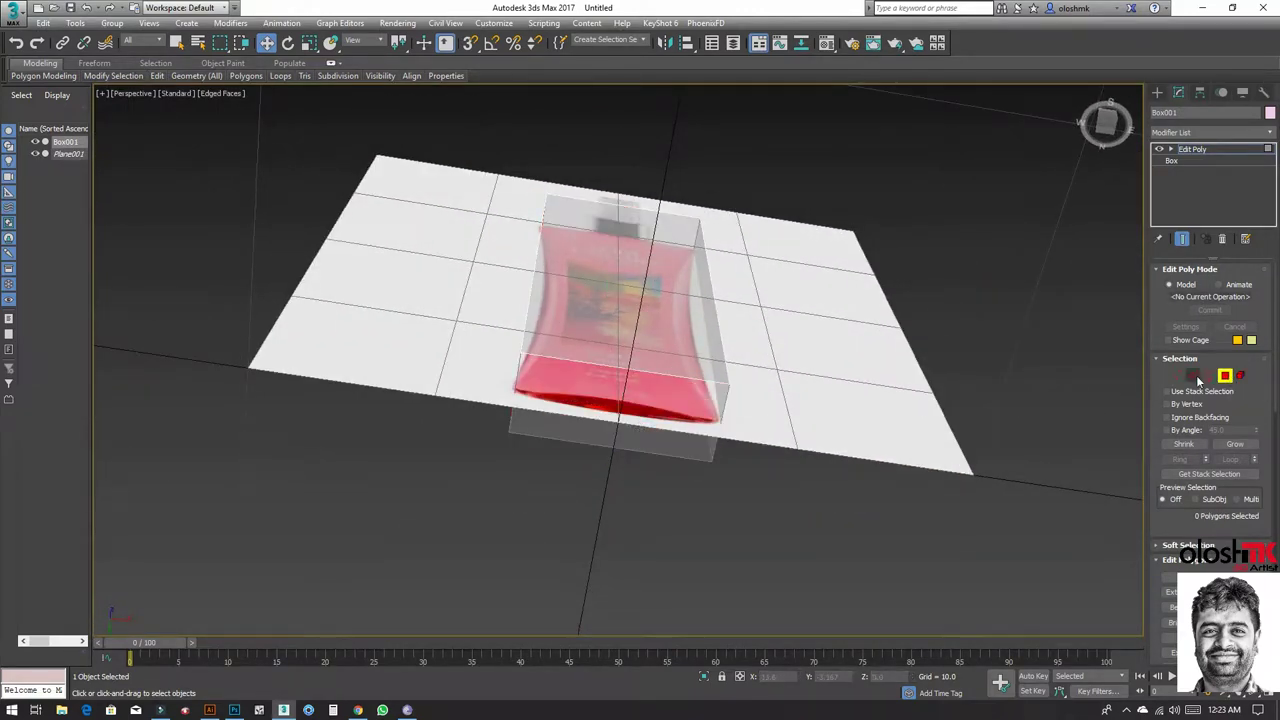
pyautogui.click(1196, 377)
pyautogui.hotkey('alt', 'w')
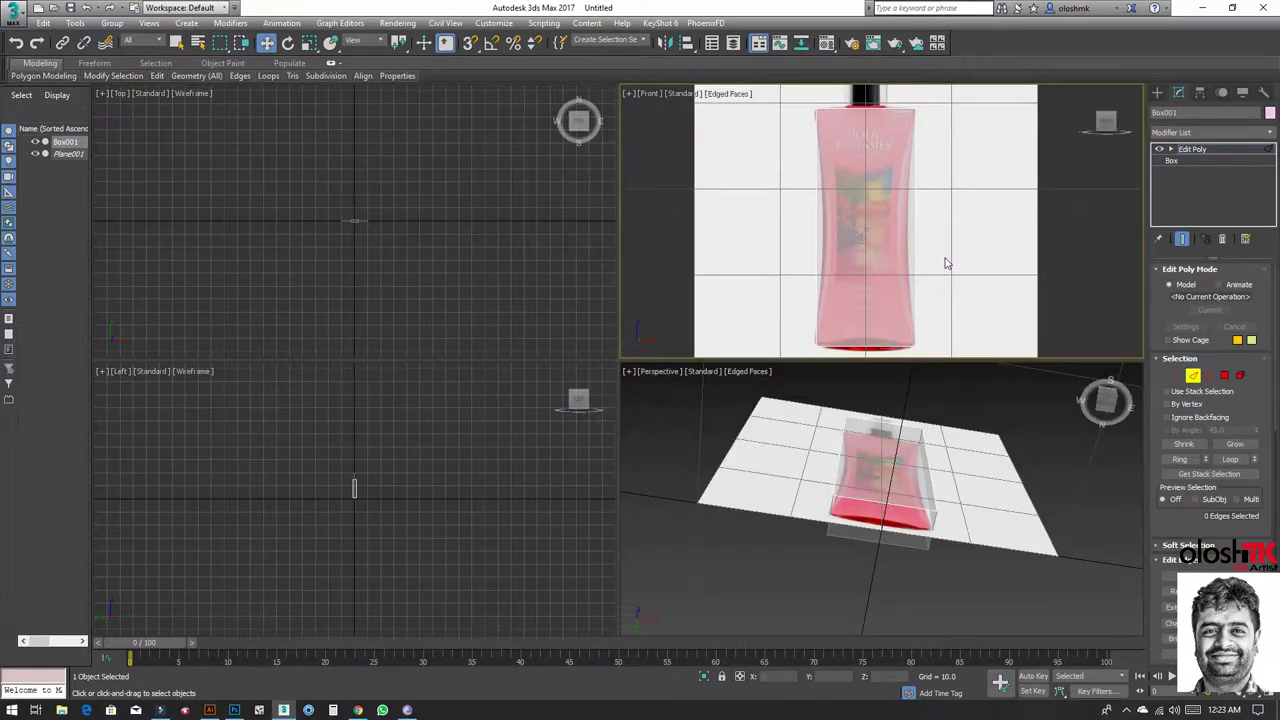
# Step: Connect the four vertical edges with two pinched loops near the shoulder and base, then loop-select them
pyautogui.hotkey('alt', 'w')
pyautogui.moveTo(320, 317); pyautogui.dragTo(991, 386)
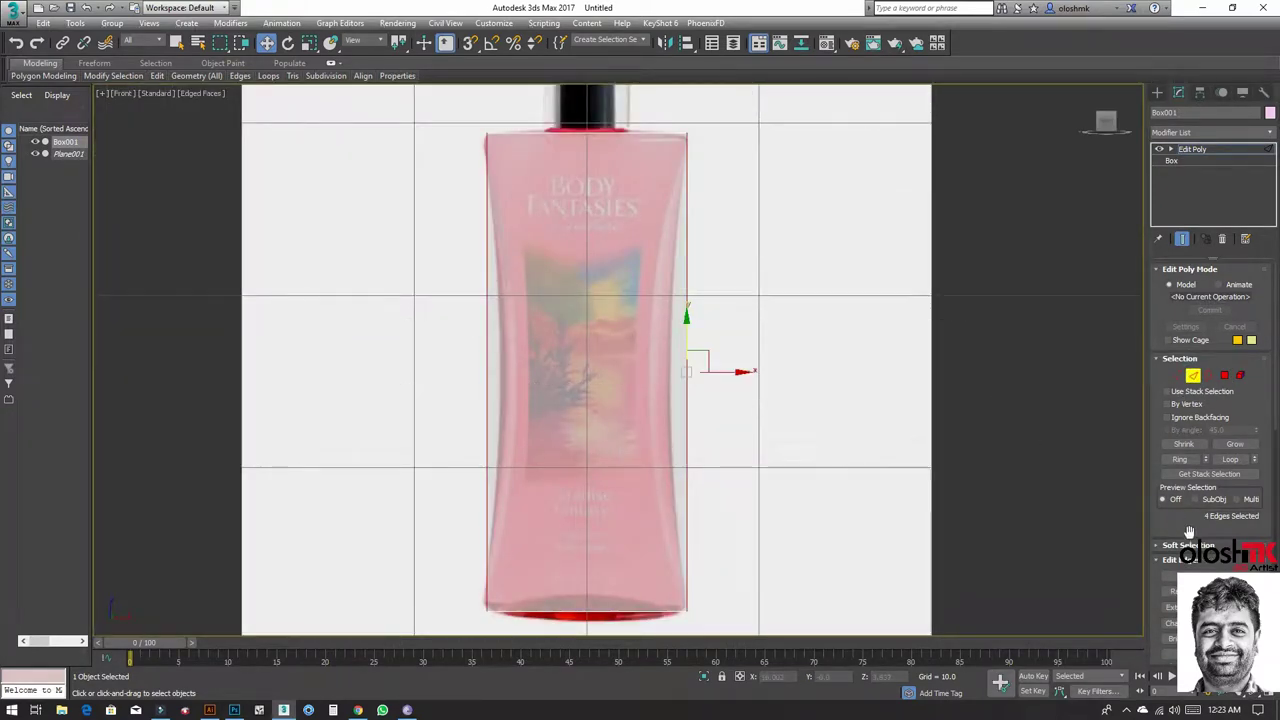
pyautogui.hotkey('ctrl', 'shift', 'e')
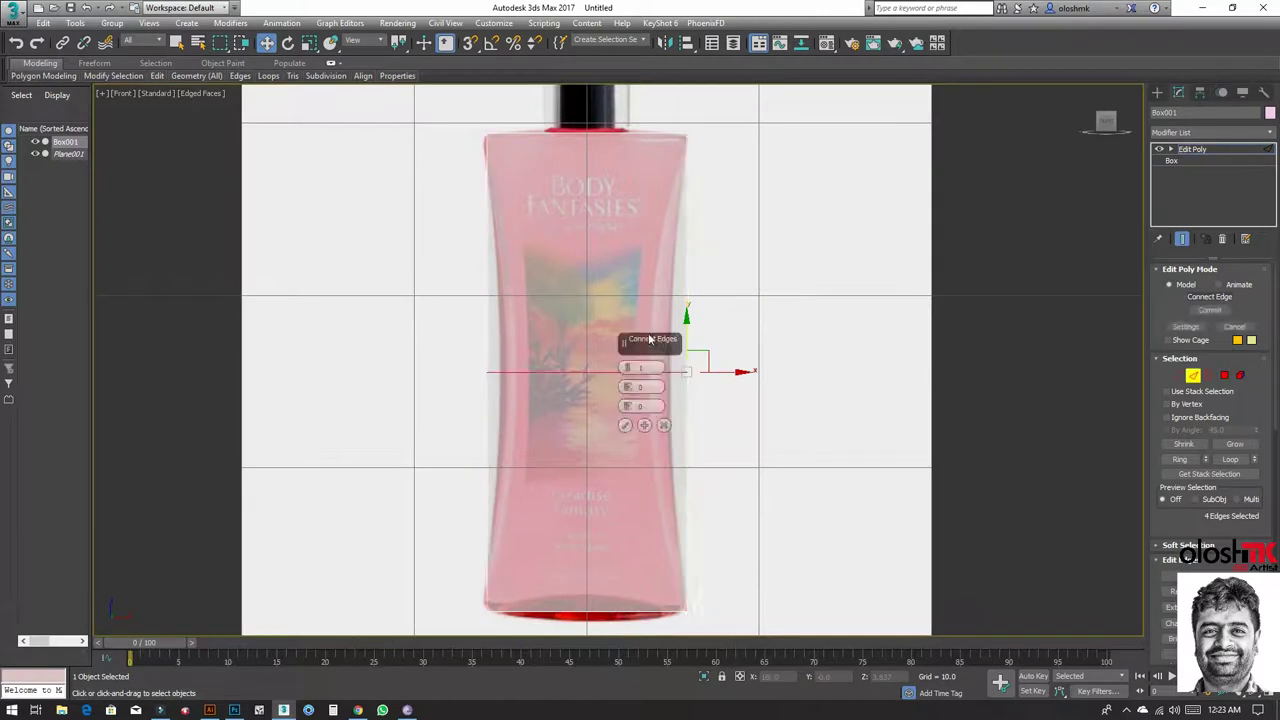
pyautogui.moveTo(627, 367)
pyautogui.mouseDown()
pyautogui.moveTo(622, 308)
pyautogui.moveTo(655, 162)
pyautogui.mouseUp()
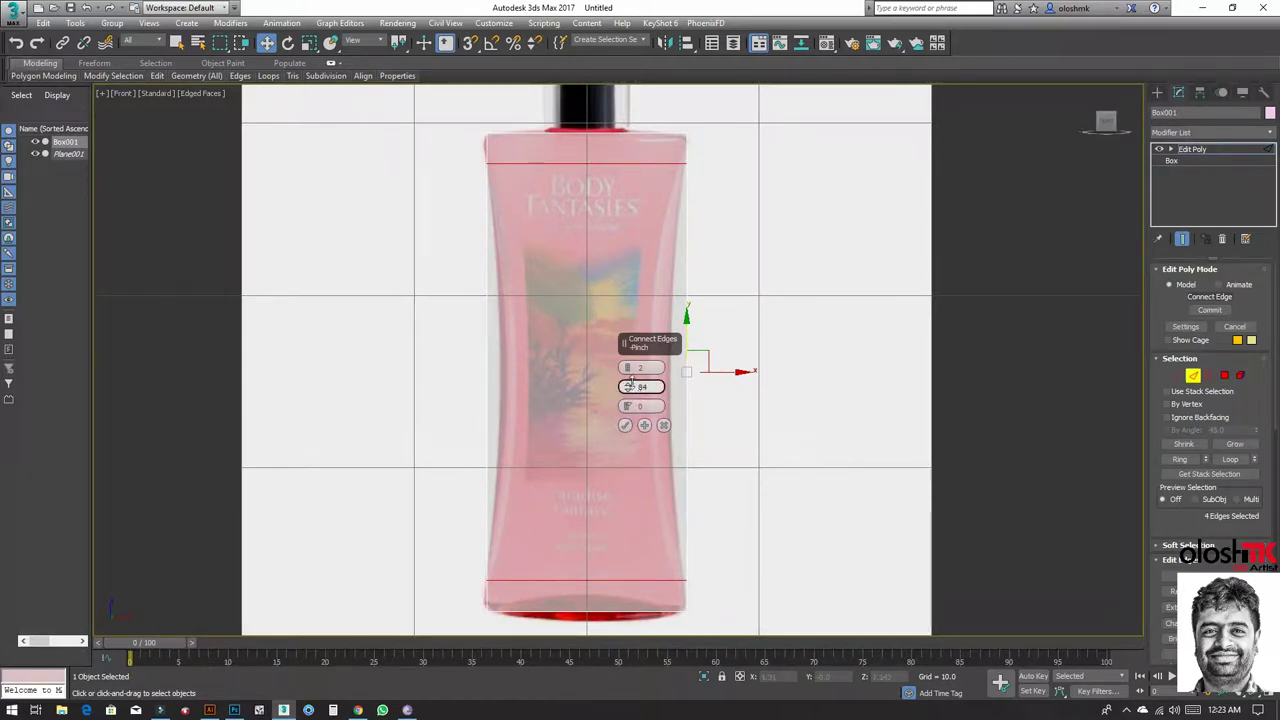
pyautogui.click(625, 425)
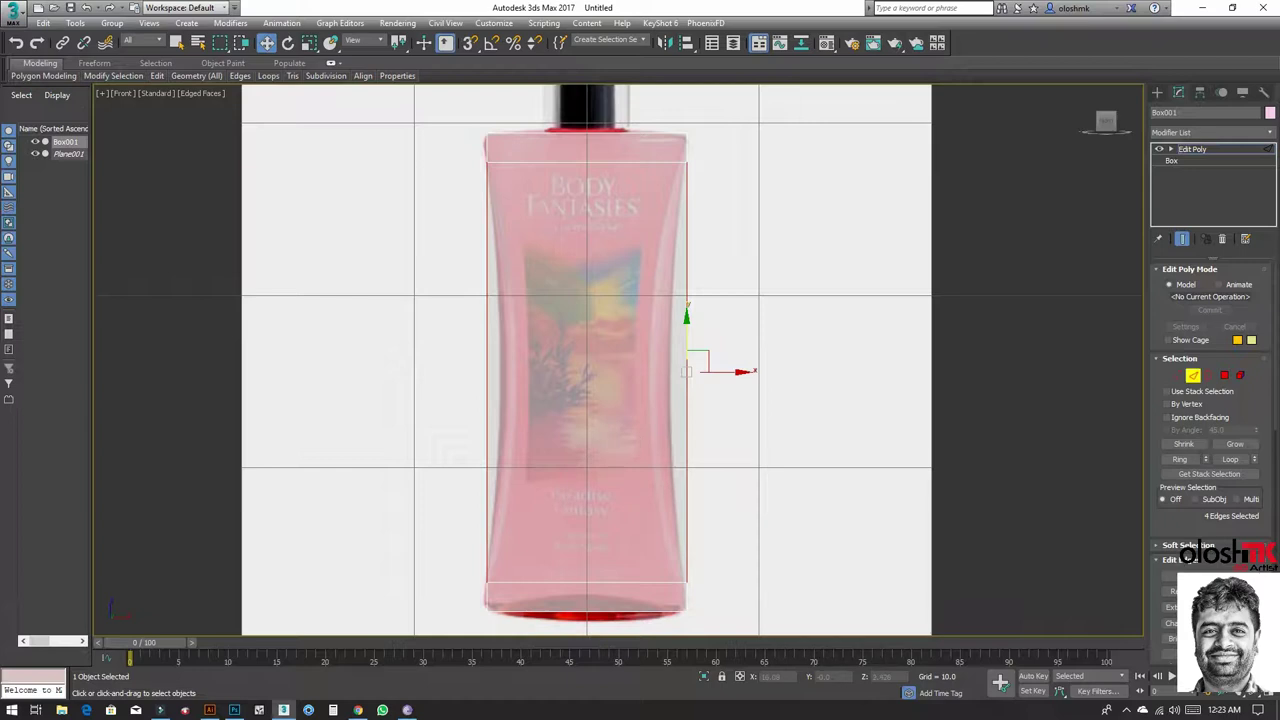
pyautogui.click(1232, 457)
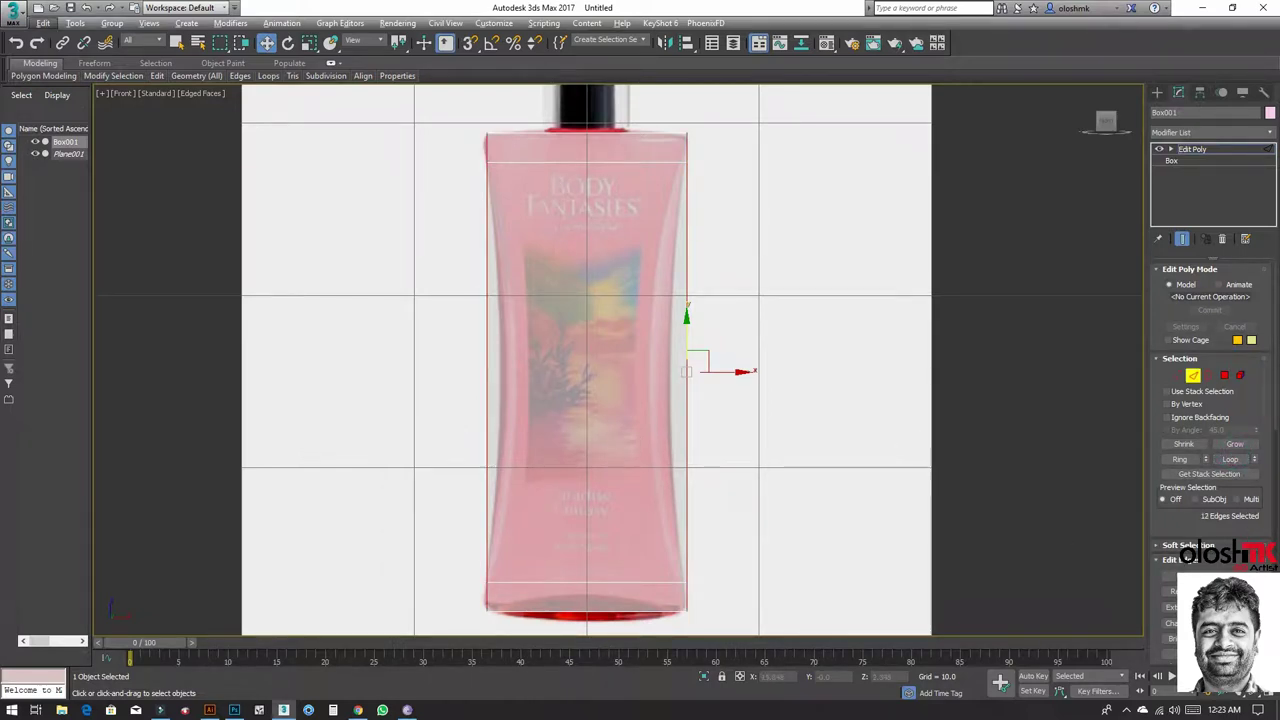
pyautogui.hotkey('ctrl', 'shift', 'c')
# Step: Apply a trial chamfer to the corner edges, then undo it
pyautogui.hotkey('alt', 'w')
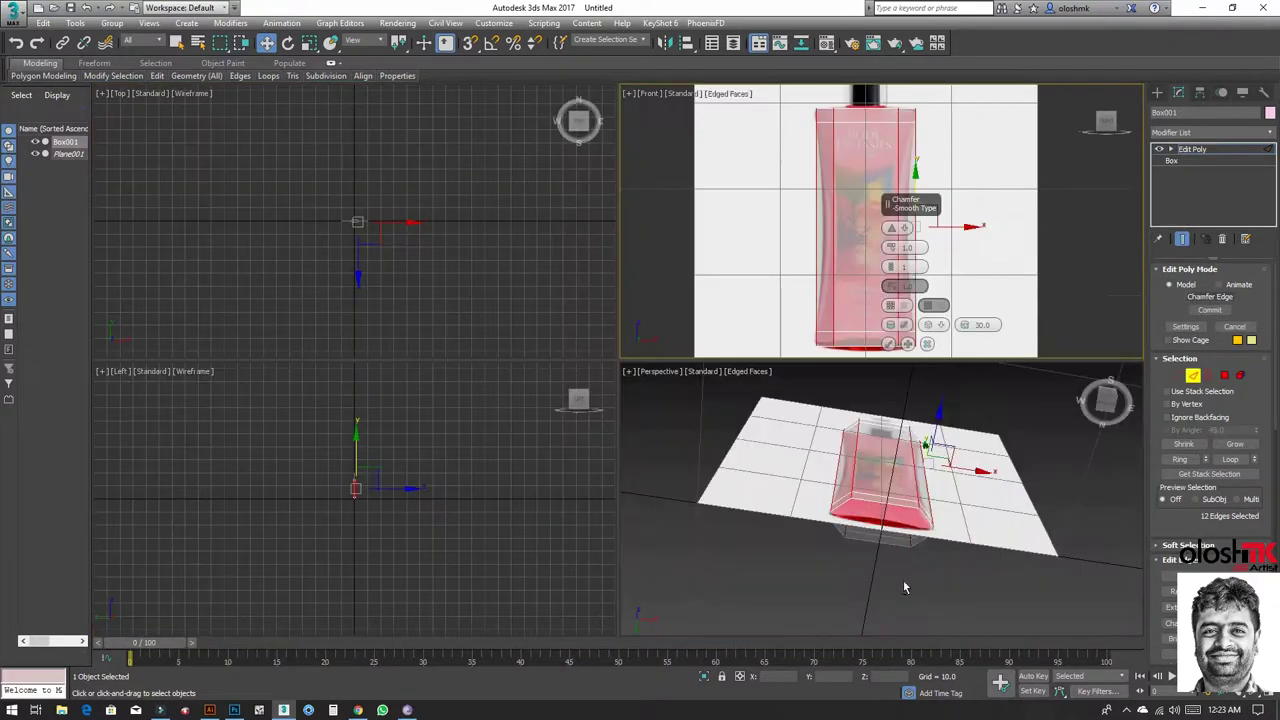
pyautogui.rightClick(938, 568)
pyautogui.hotkey('alt', 'w')
pyautogui.keyDown('alt'); pyautogui.moveTo(914, 552); pyautogui.dragTo(775, 395, button='middle'); pyautogui.keyUp('alt')
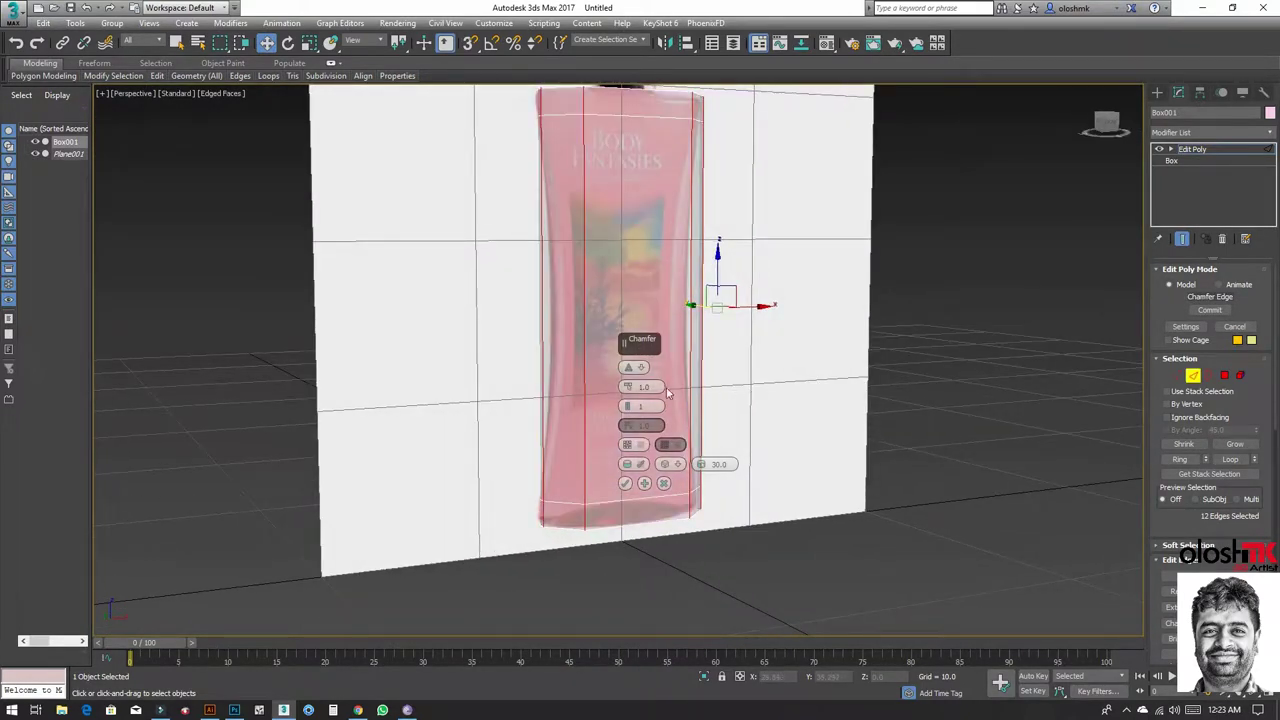
pyautogui.click(626, 483)
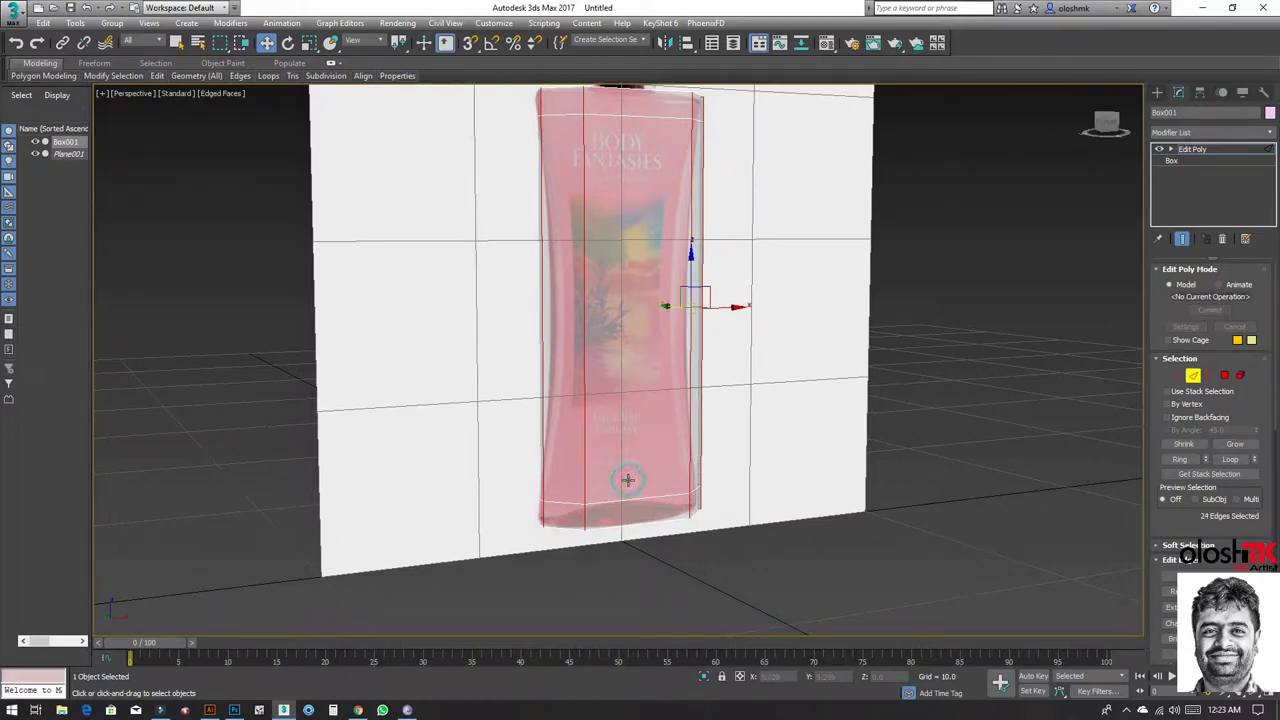
pyautogui.hotkey('alt', 'w')
pyautogui.rightClick(860, 301)
pyautogui.hotkey('alt', 'w')
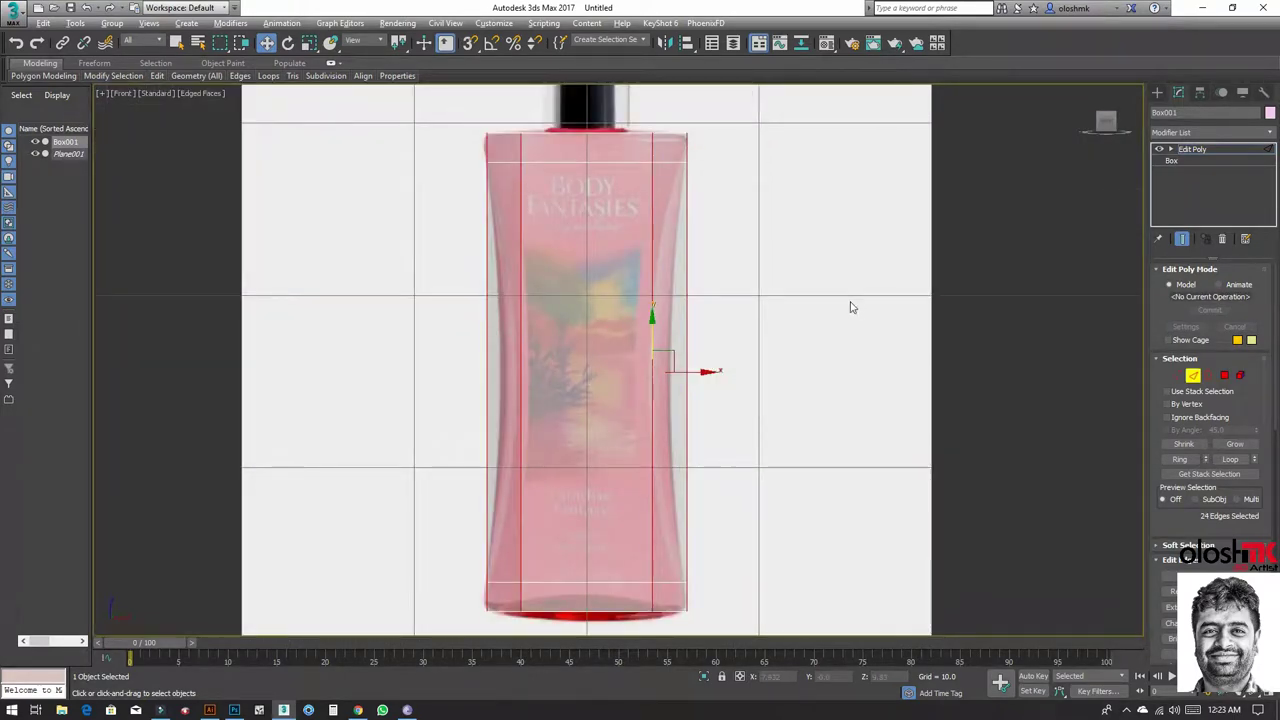
pyautogui.hotkey('ctrl', 'z')
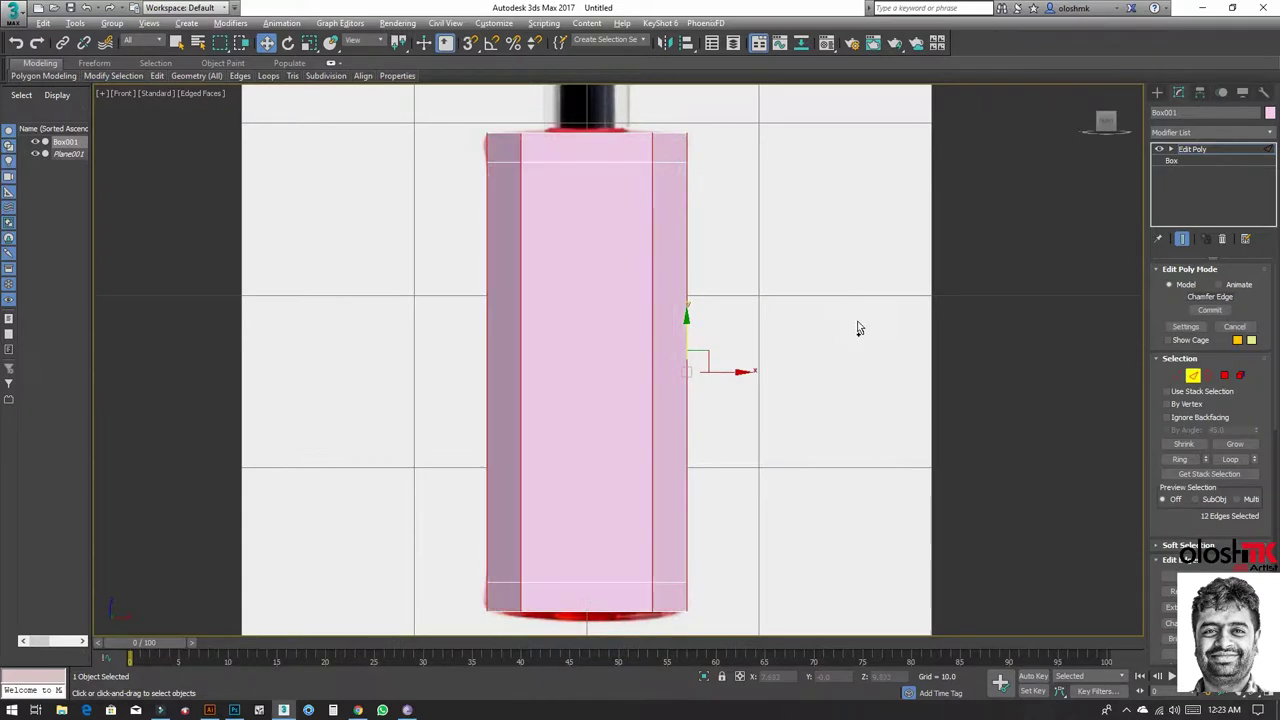
pyautogui.hotkey('ctrl', 'z')
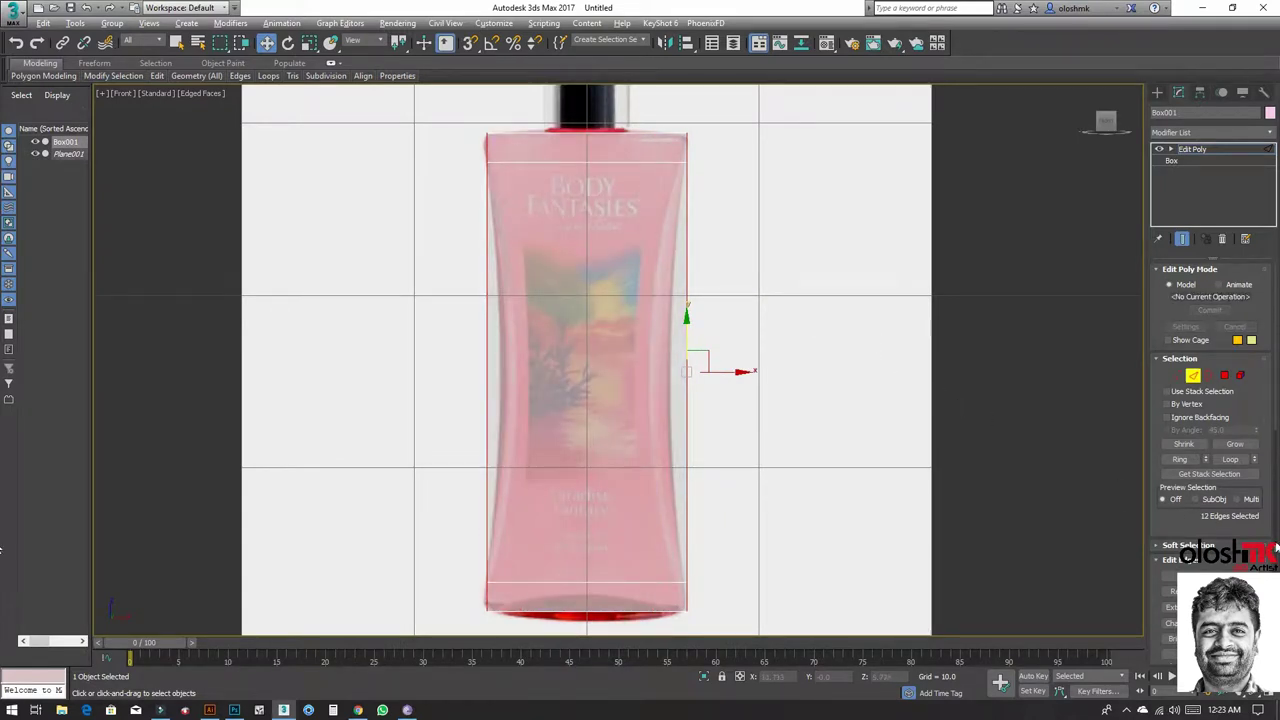
# Step: Chamfer the vertical corner edges by an amount of 0.8
pyautogui.hotkey('ctrl', 'shift', 'c')
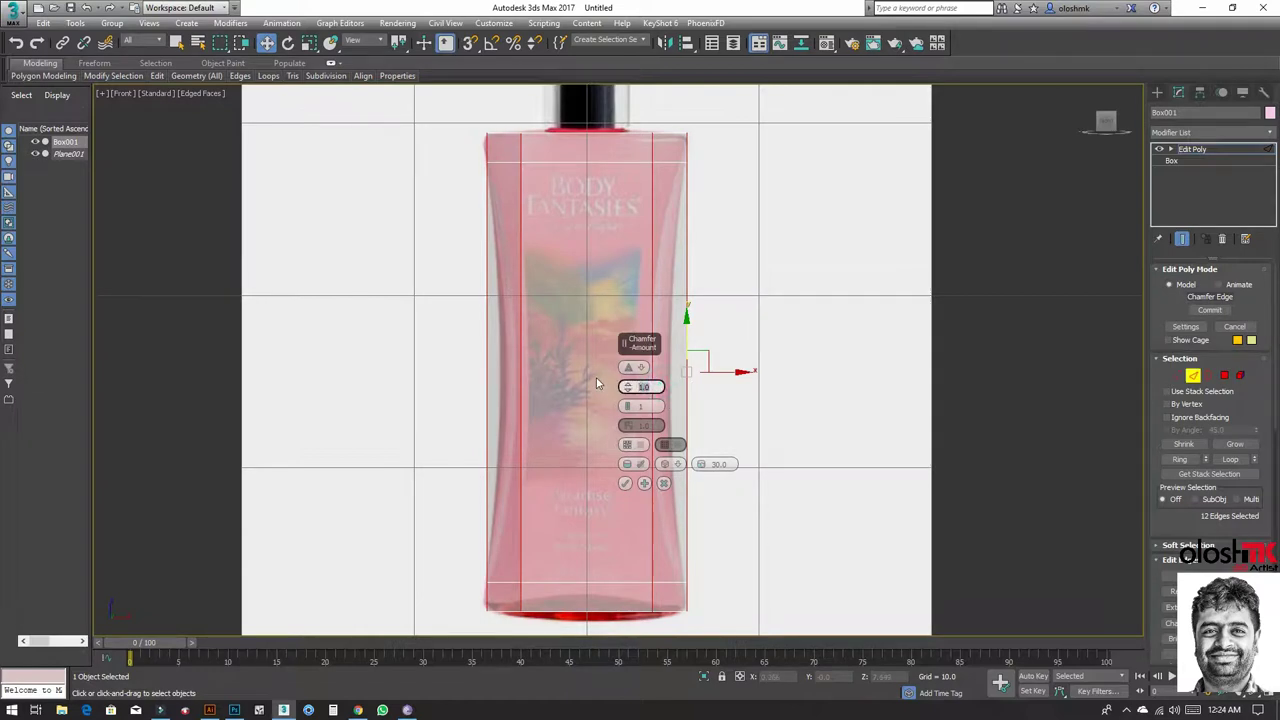
pyautogui.write('0.8')
pyautogui.press('Return')
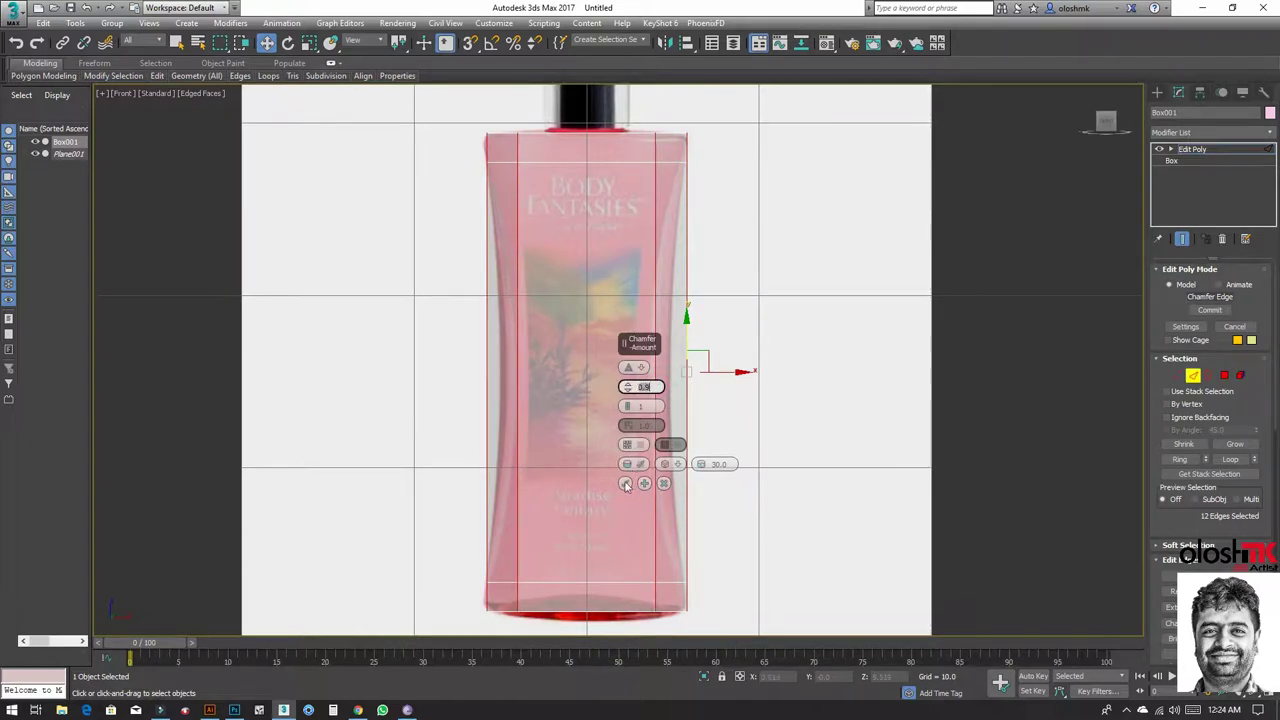
pyautogui.click(625, 483)
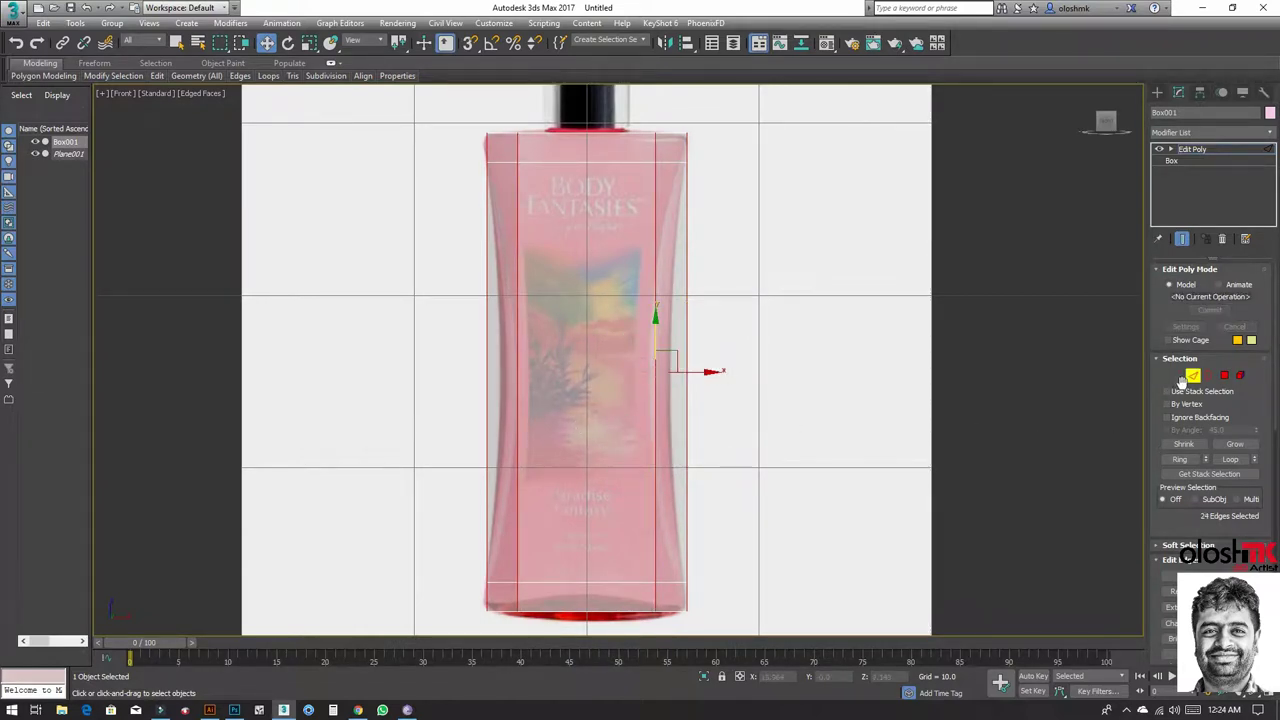
pyautogui.click(250, 350)
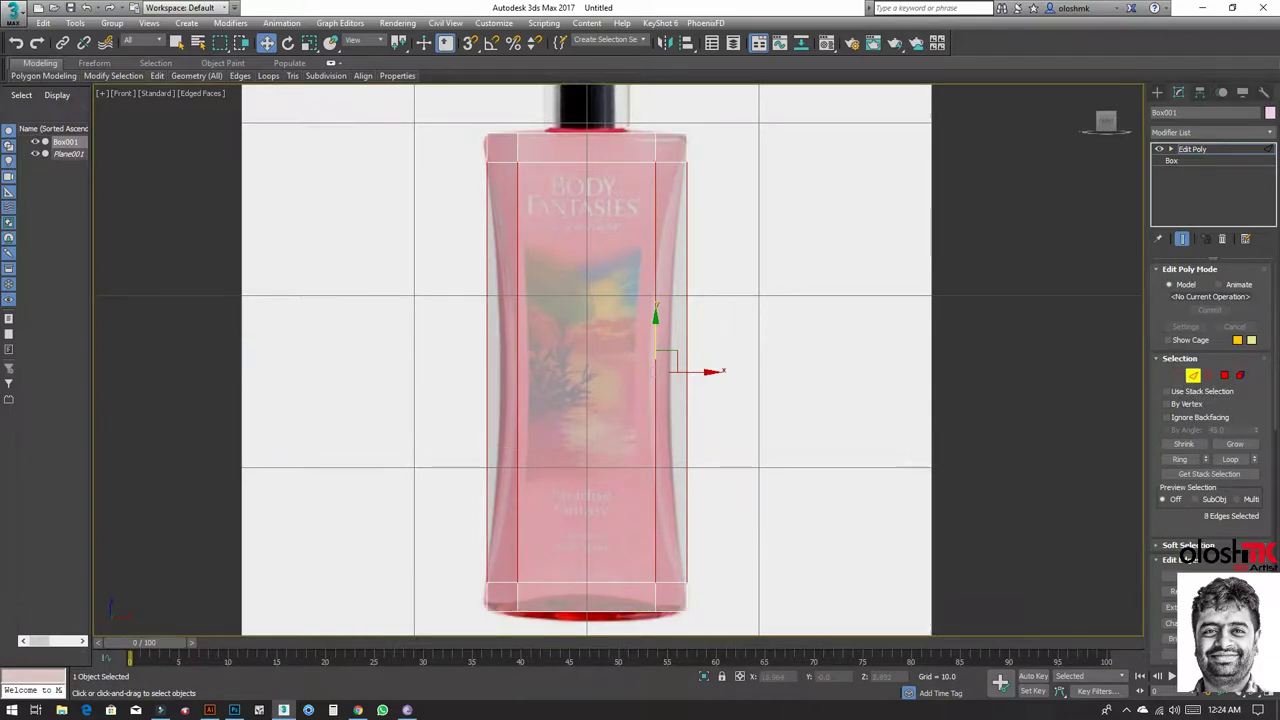
# Step: Connect the selected edges with one centred loop at 0 pinch
pyautogui.hotkey('ctrl', 'shift', 'e')
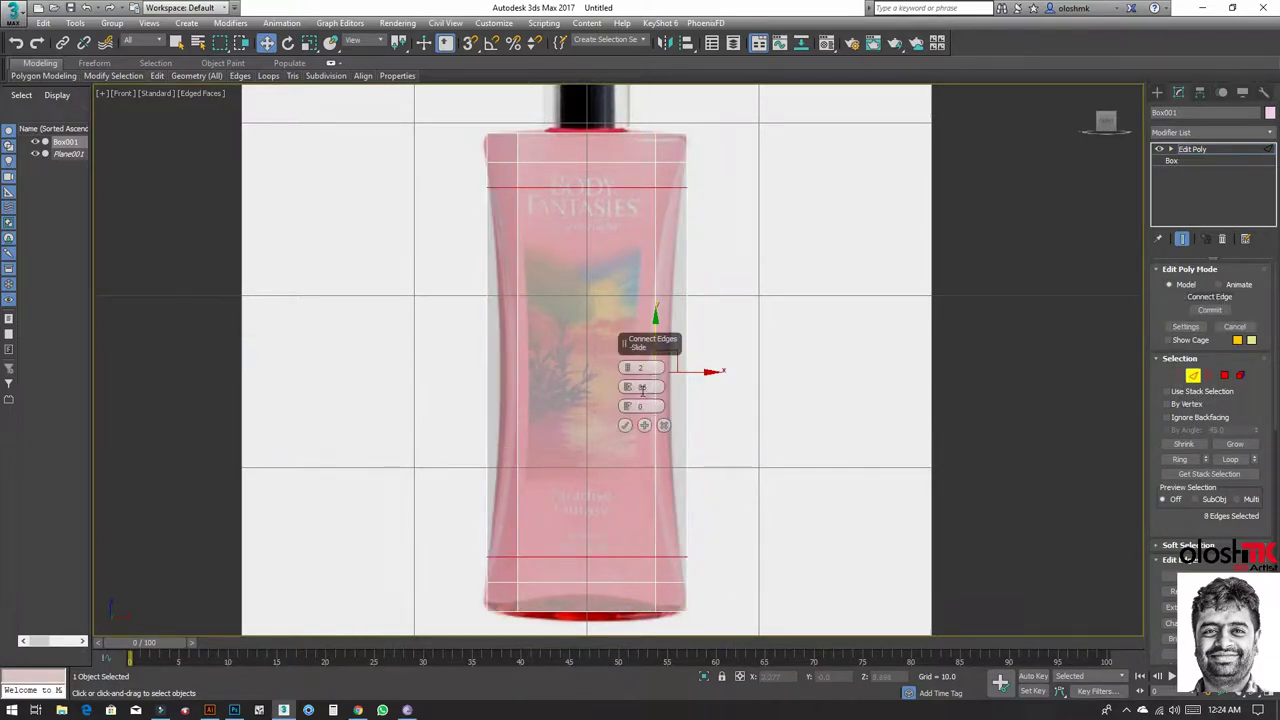
pyautogui.rightClick(641, 390)
pyautogui.rightClick(628, 367)
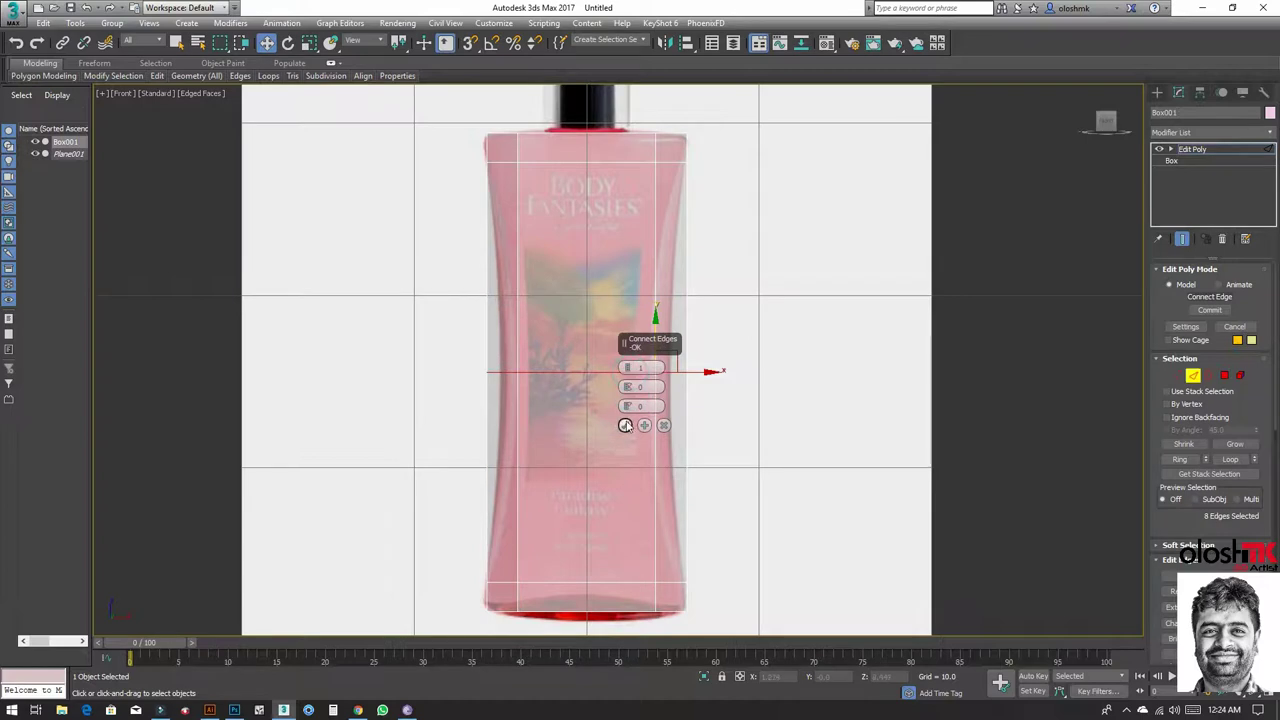
pyautogui.click(625, 425)
# Step: Scale the top and bottom vertex rows sideways to pinch the bottle into an hourglass
pyautogui.click(1177, 375)
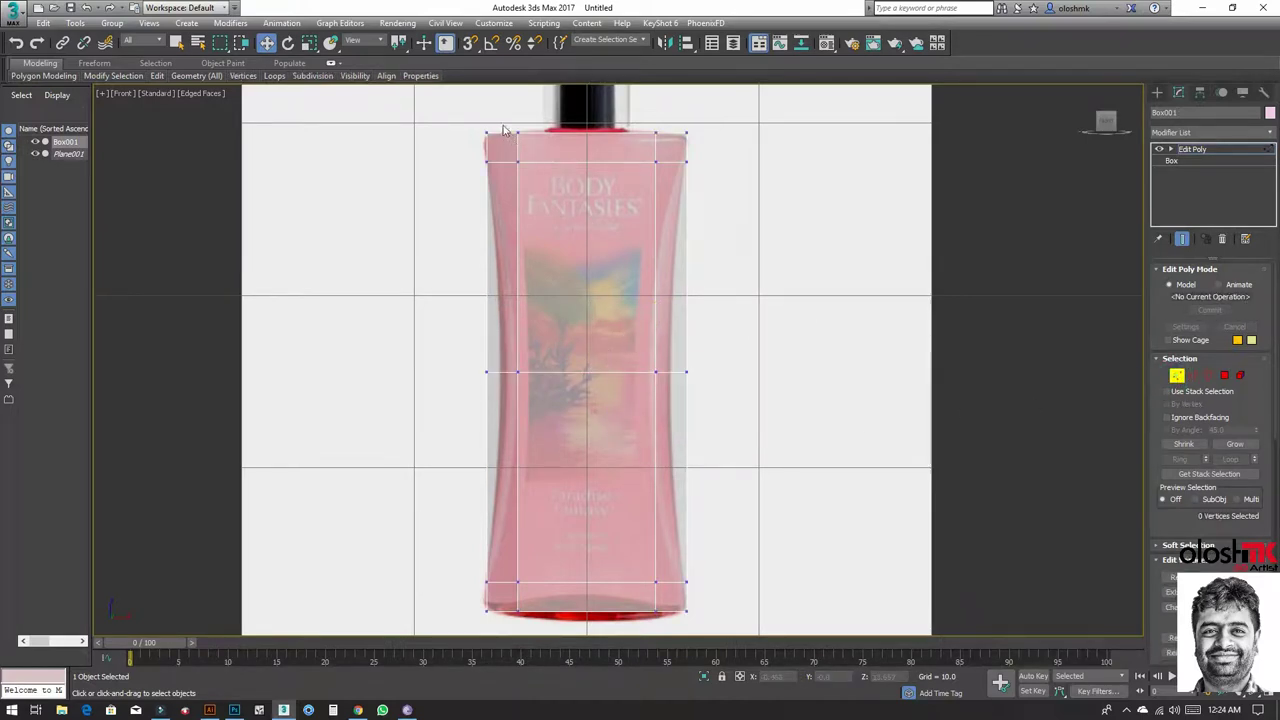
pyautogui.moveTo(507, 124); pyautogui.dragTo(674, 244)
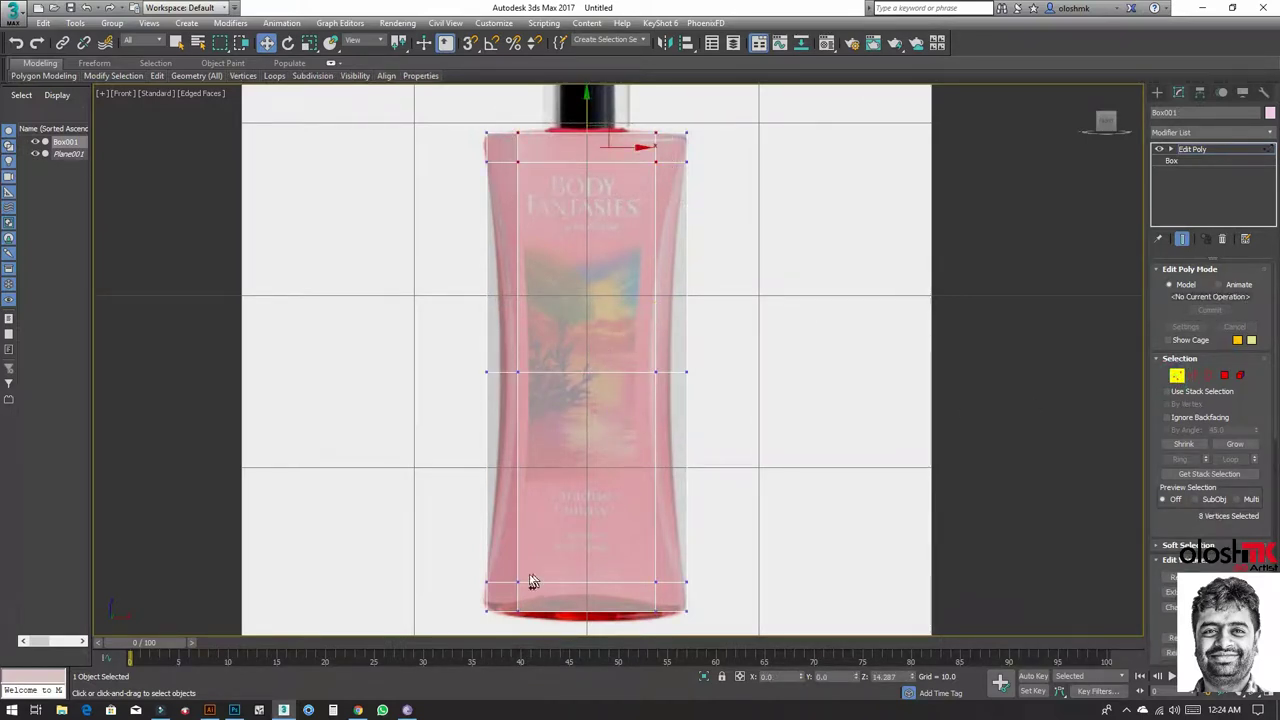
pyautogui.keyDown('ctrl'); pyautogui.moveTo(667, 665); pyautogui.dragTo(669, 643); pyautogui.keyUp('ctrl')
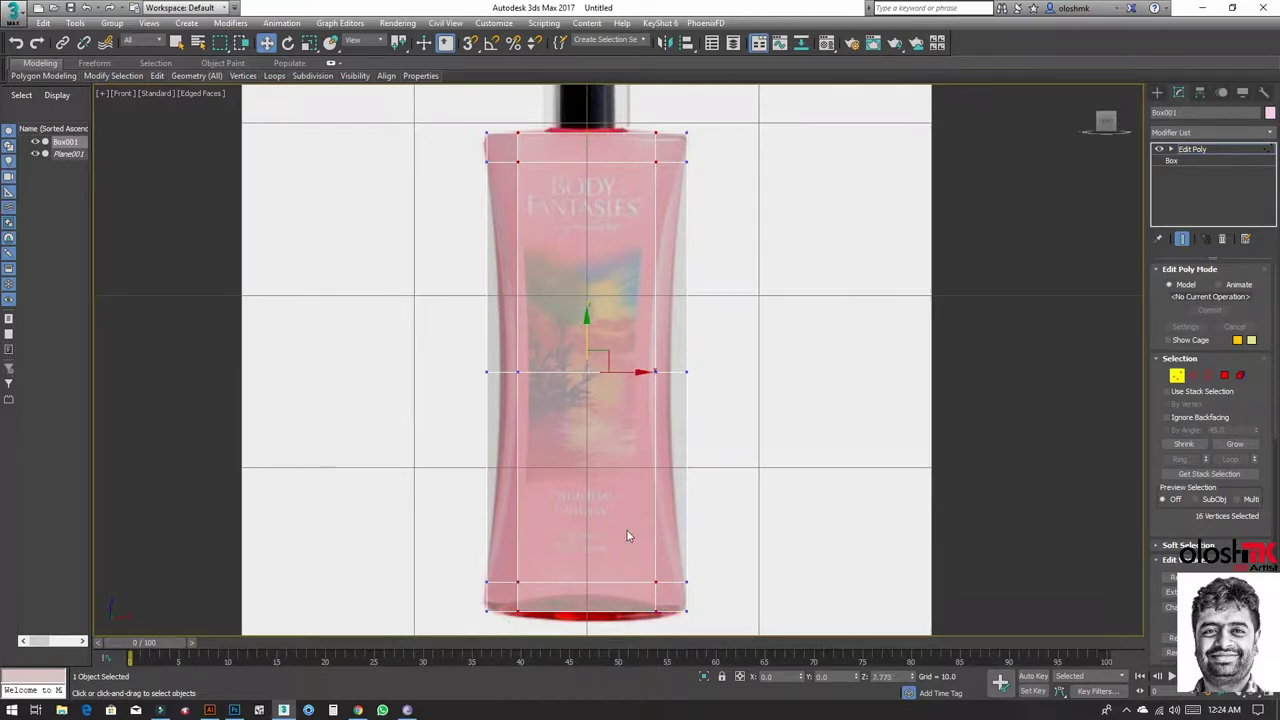
pyautogui.press('r')
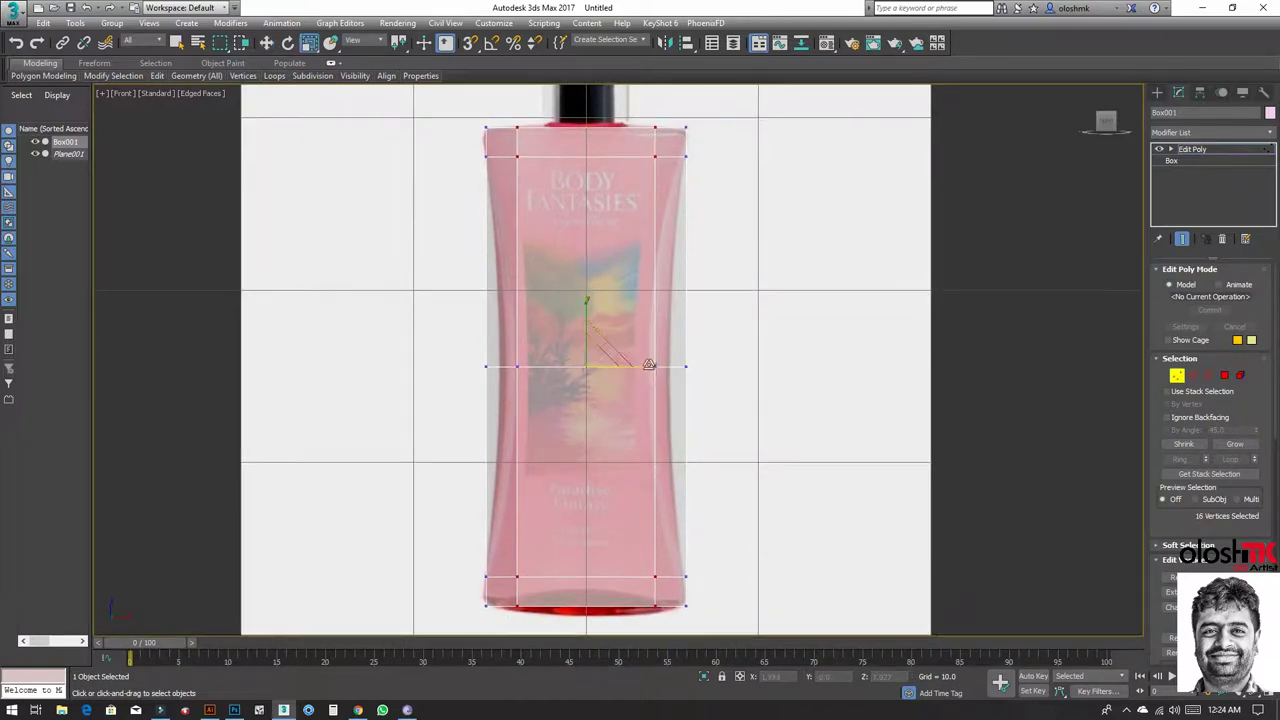
pyautogui.moveTo(654, 366); pyautogui.dragTo(669, 369)
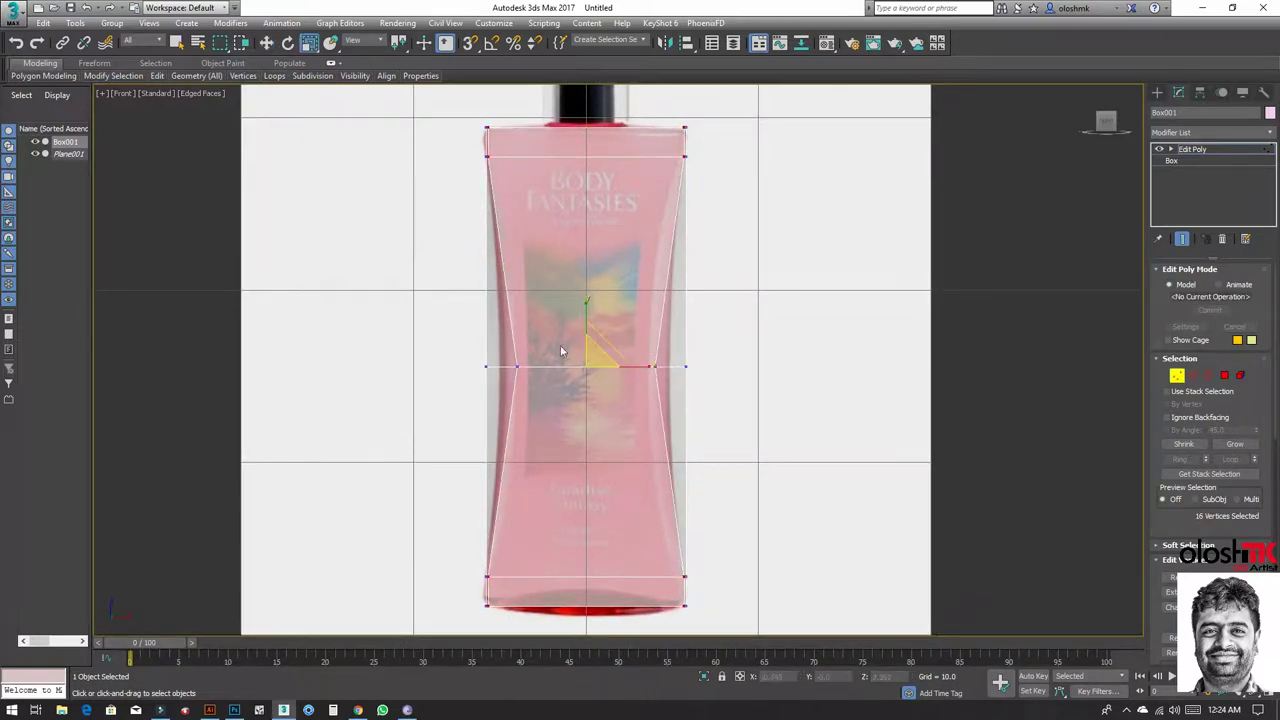
pyautogui.scroll(1, 560, 345)
pyautogui.scroll(4, 573, 320)
pyautogui.scroll(-2, 601, 356)
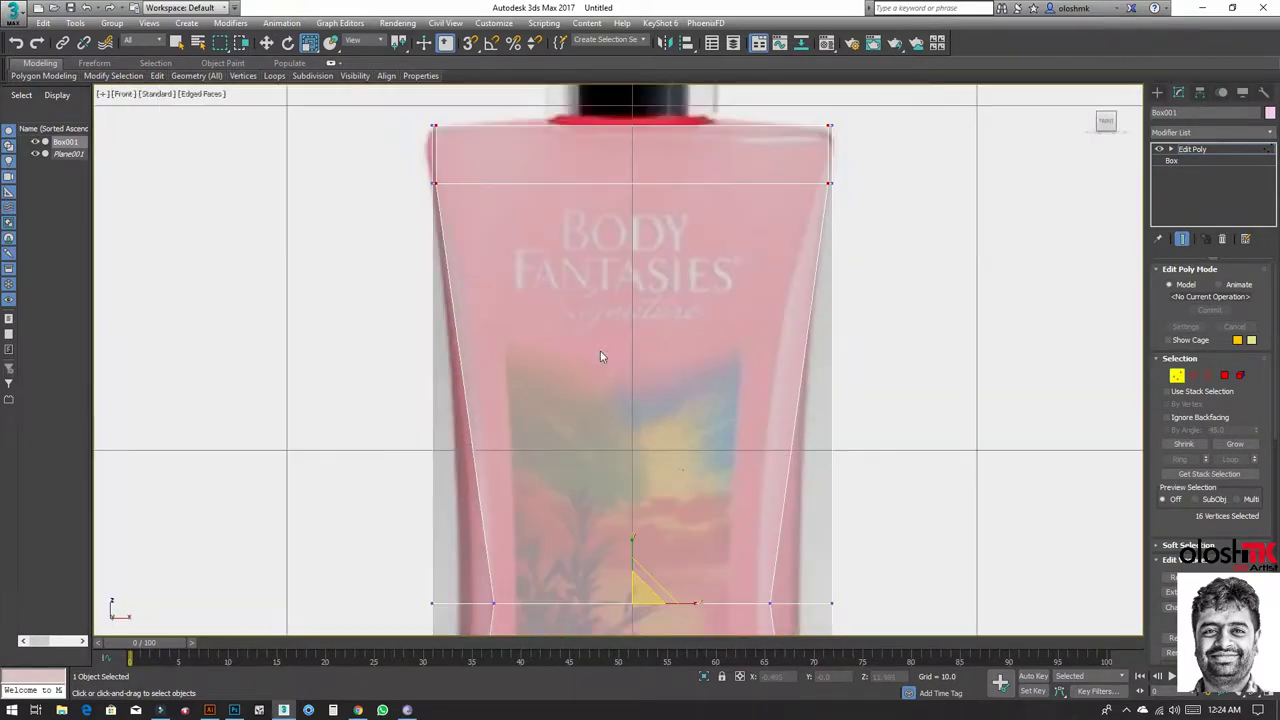
# Step: Fine-tune the vertex scale, open Scale Transform Type-In with offsets at 100, and activate the Left view
pyautogui.moveTo(689, 597); pyautogui.dragTo(697, 597)
pyautogui.rightClick(311, 46)
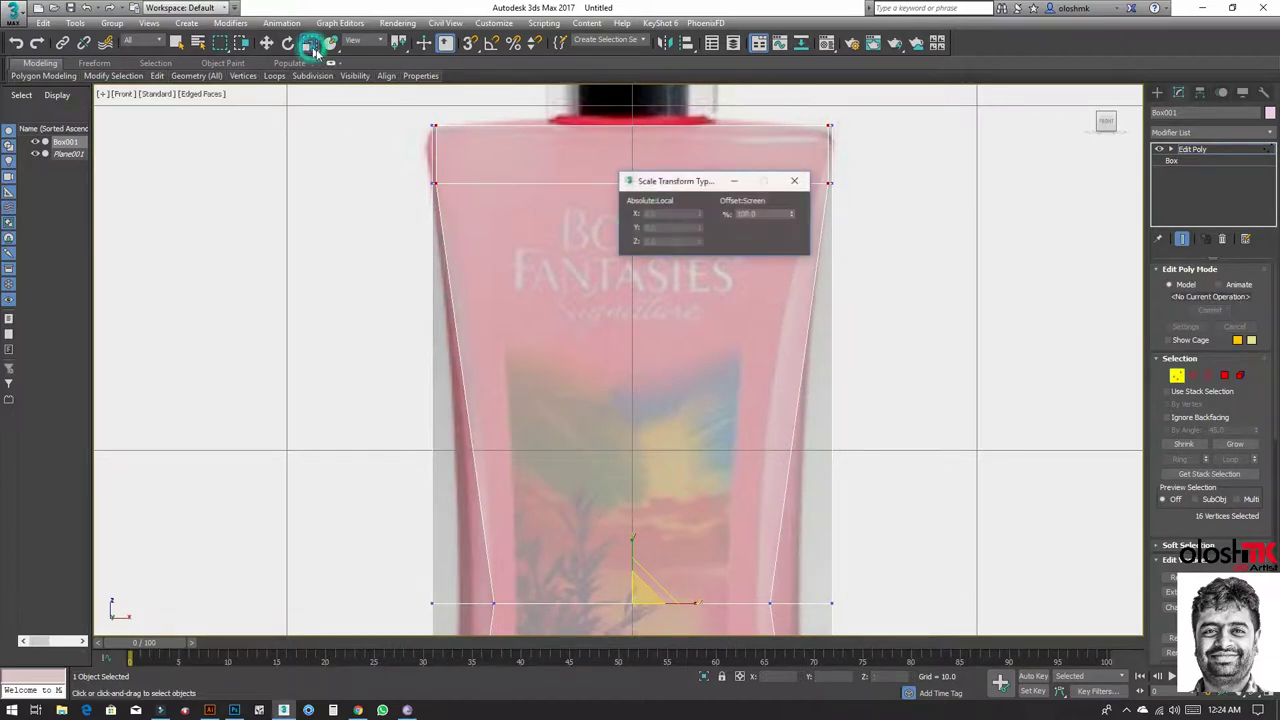
pyautogui.click(795, 182)
pyautogui.moveTo(309, 44); pyautogui.dragTo(311, 60)
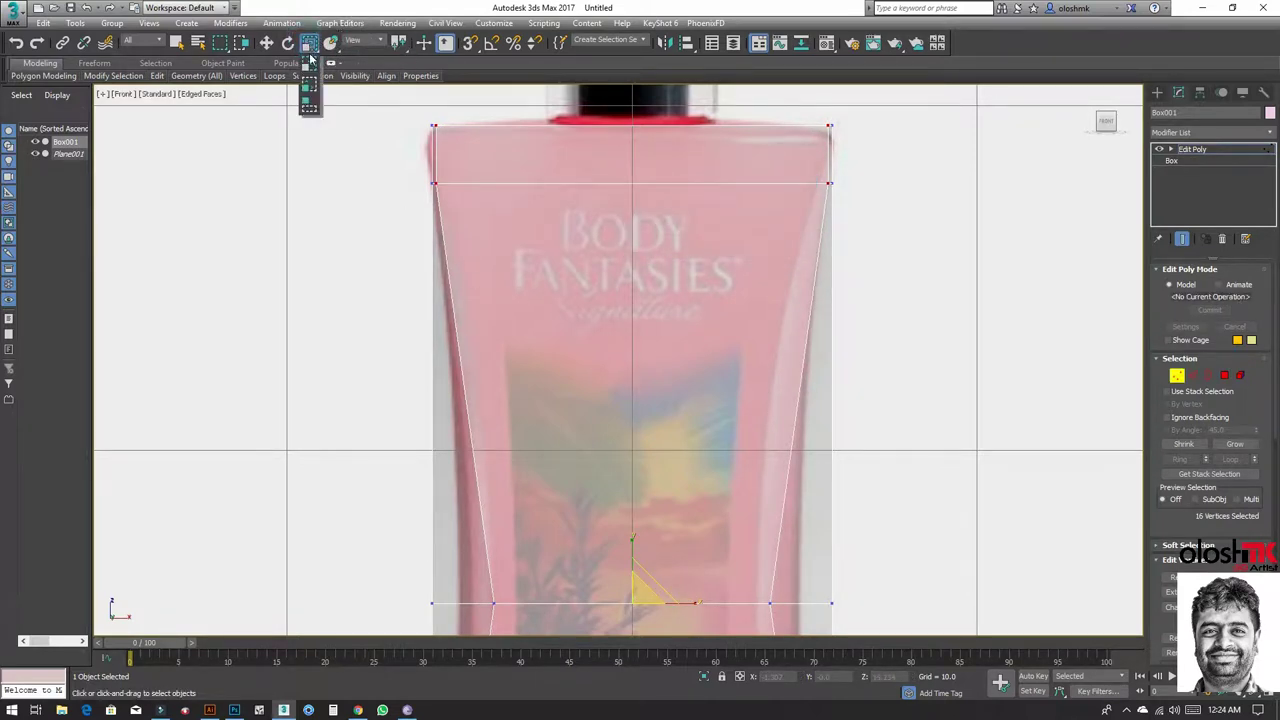
pyautogui.rightClick(311, 44)
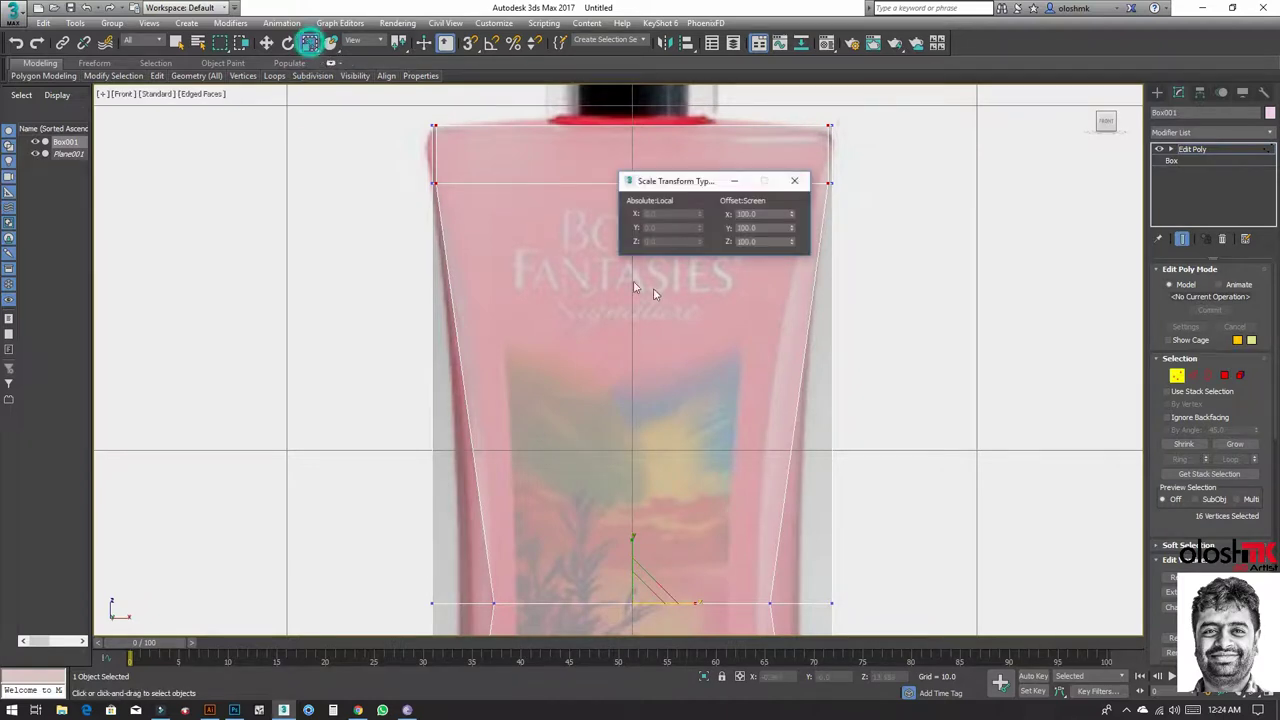
pyautogui.click(791, 230)
pyautogui.click(793, 213)
pyautogui.click(793, 216)
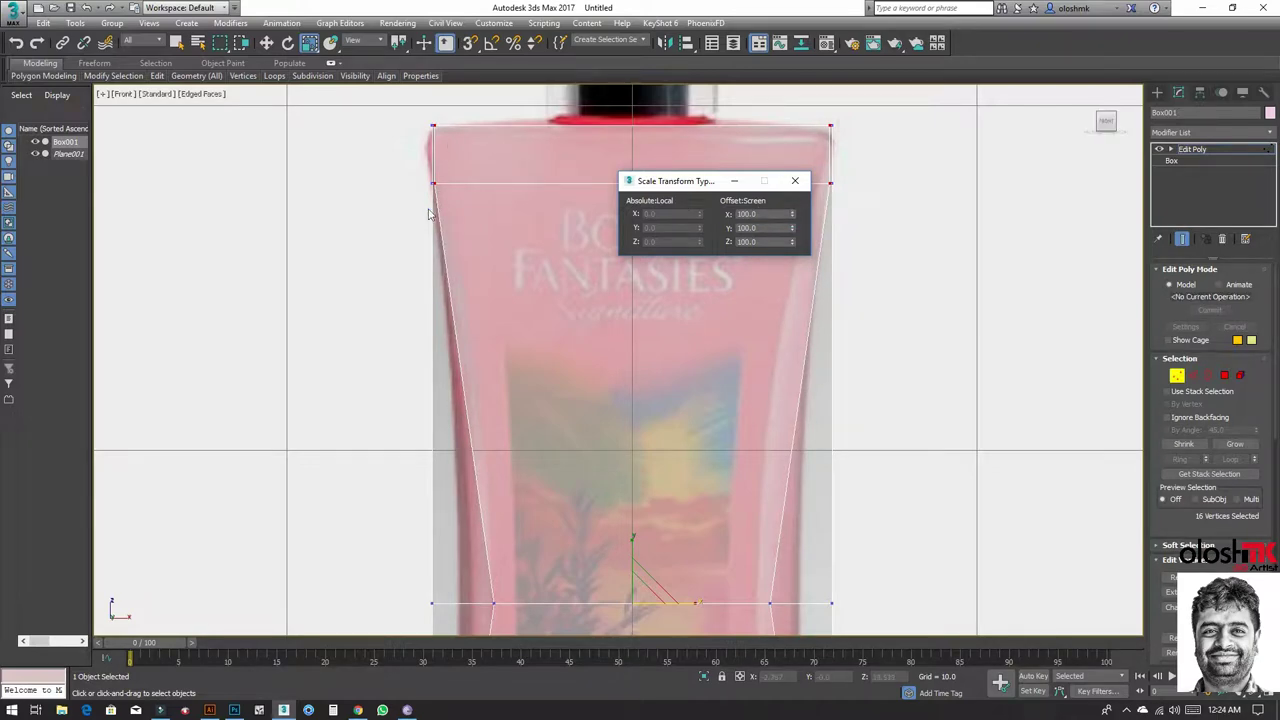
pyautogui.hotkey('alt', 'w')
pyautogui.middleClick(383, 434)
# Step: In the maximized Left view, select the top and bottom inner vertices of the bottle profile
pyautogui.hotkey('alt', 'w')
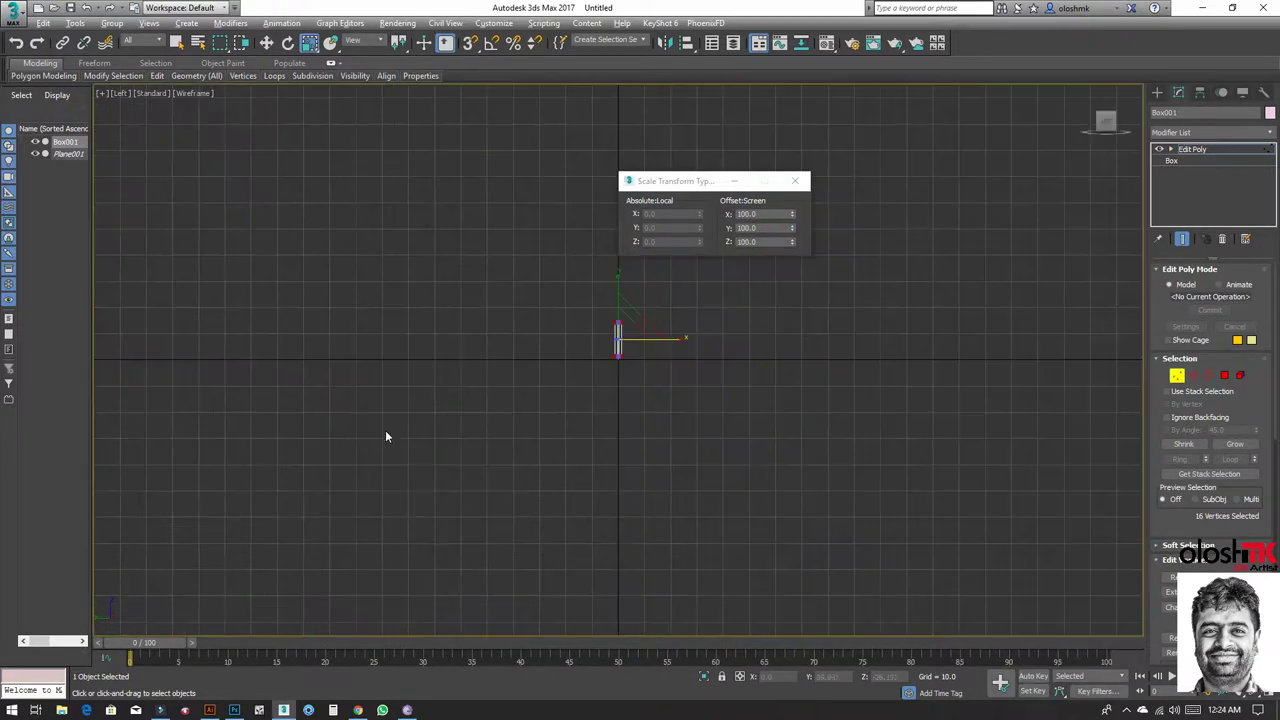
pyautogui.press('z')
pyautogui.moveTo(630, 428); pyautogui.dragTo(503, 300, button='middle')
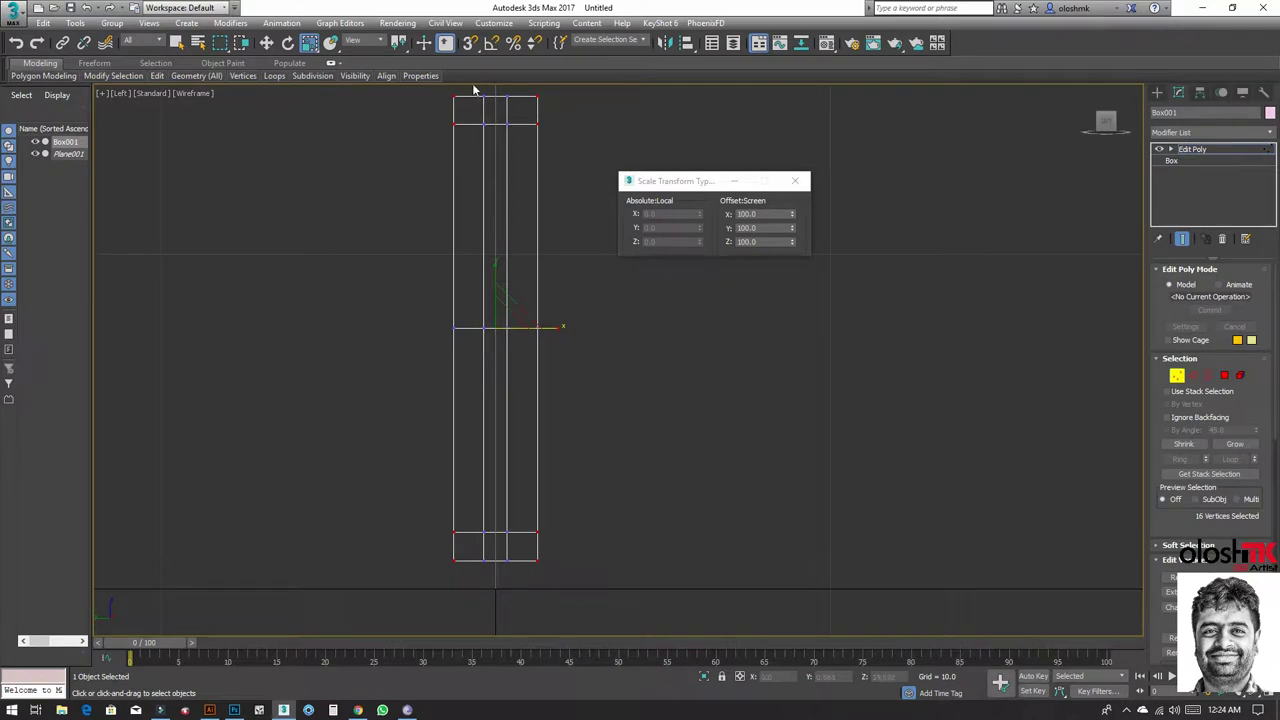
pyautogui.moveTo(511, 148); pyautogui.dragTo(495, 202, button='middle')
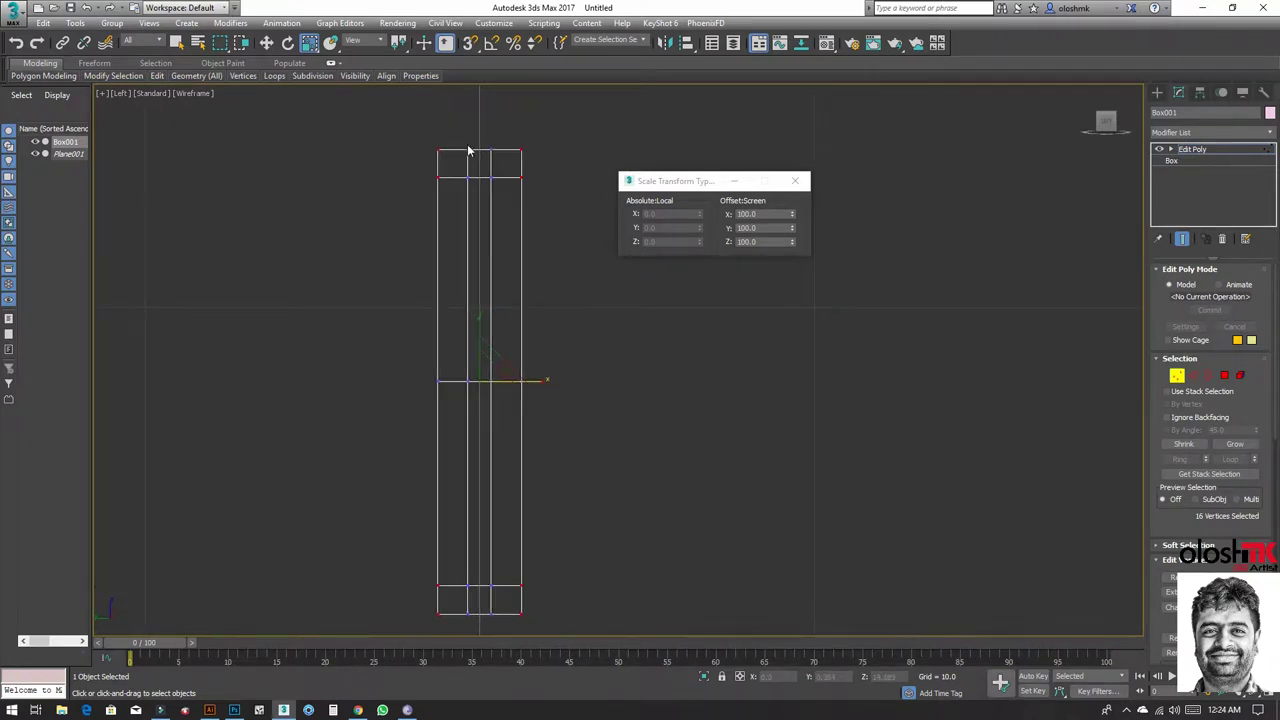
pyautogui.moveTo(430, 122); pyautogui.dragTo(528, 168)
pyautogui.keyDown('ctrl'); pyautogui.moveTo(497, 630); pyautogui.dragTo(460, 570); pyautogui.keyUp('ctrl')
# Step: Scale the selected vertices along X with the type-in offset so the side profile tapers
pyautogui.click(794, 243)
pyautogui.click(794, 216)
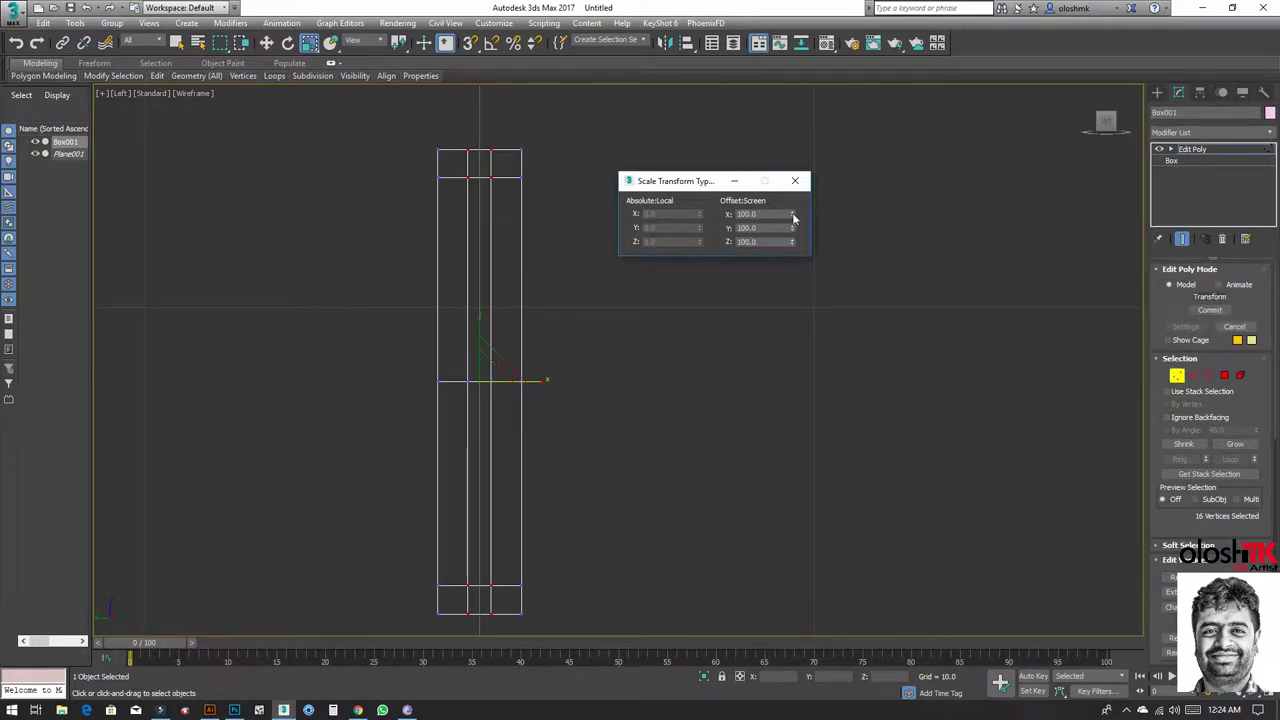
pyautogui.moveTo(794, 216)
pyautogui.mouseDown()
pyautogui.moveTo(800, 484)
pyautogui.moveTo(829, 614)
pyautogui.mouseUp()
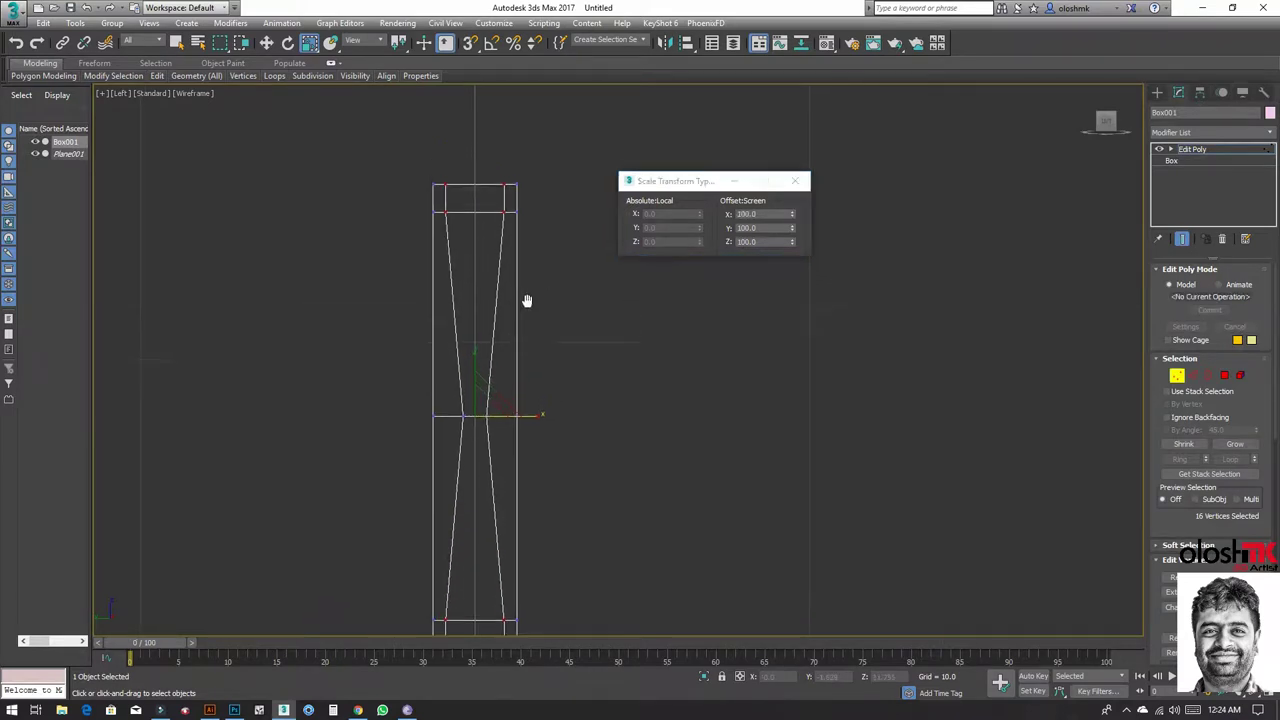
pyautogui.scroll(4, 504, 169)
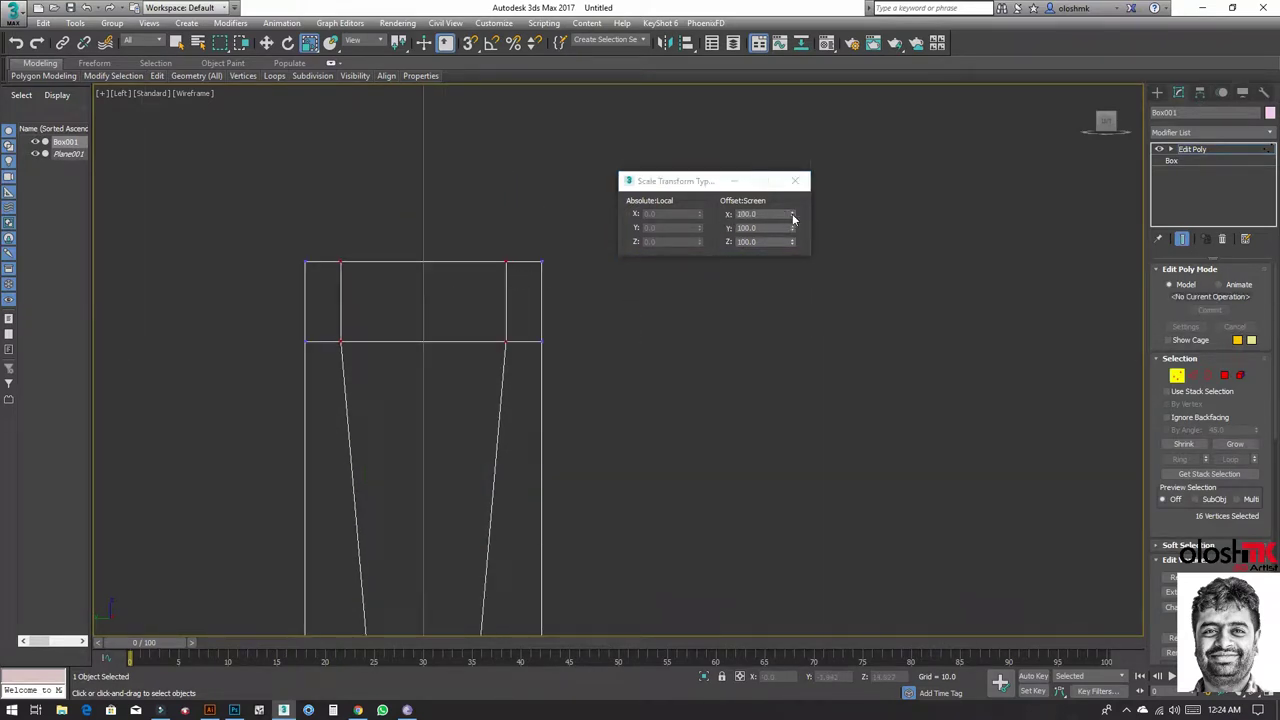
pyautogui.moveTo(794, 216)
pyautogui.mouseDown()
pyautogui.moveTo(820, 670)
pyautogui.moveTo(790, 204)
pyautogui.moveTo(799, 137)
pyautogui.mouseUp()
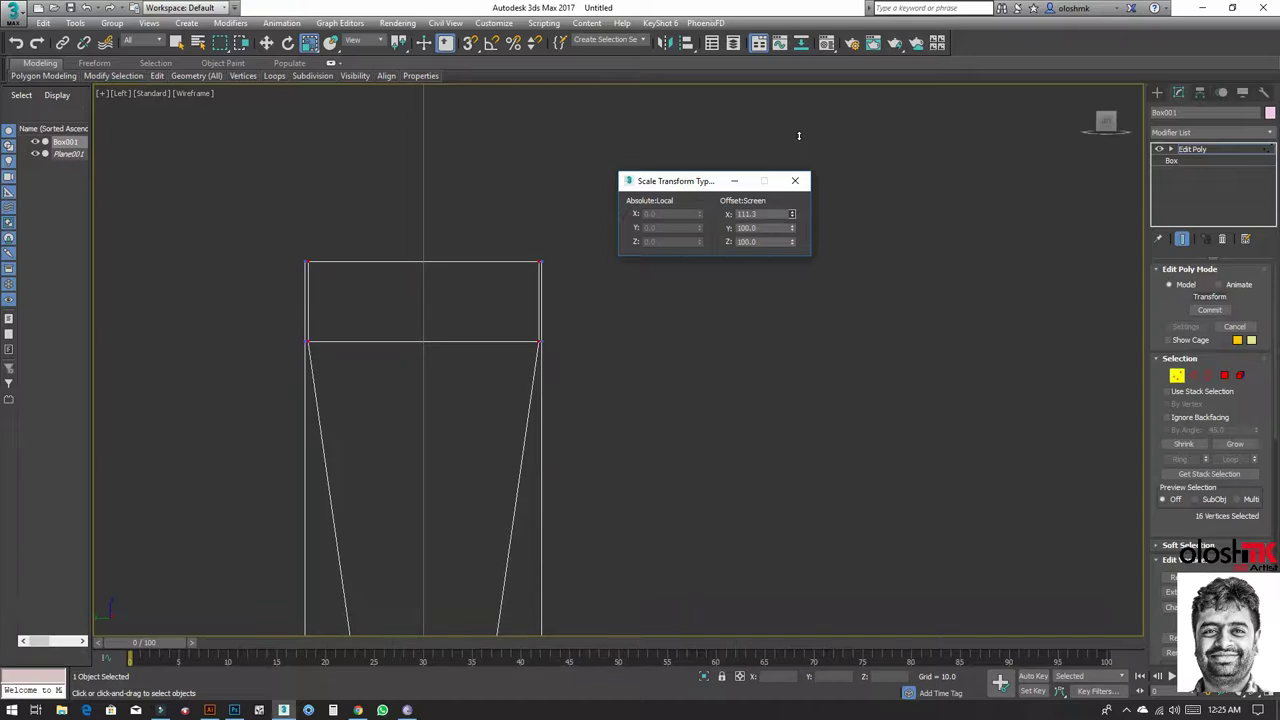
pyautogui.moveTo(799, 136); pyautogui.dragTo(797, 131)
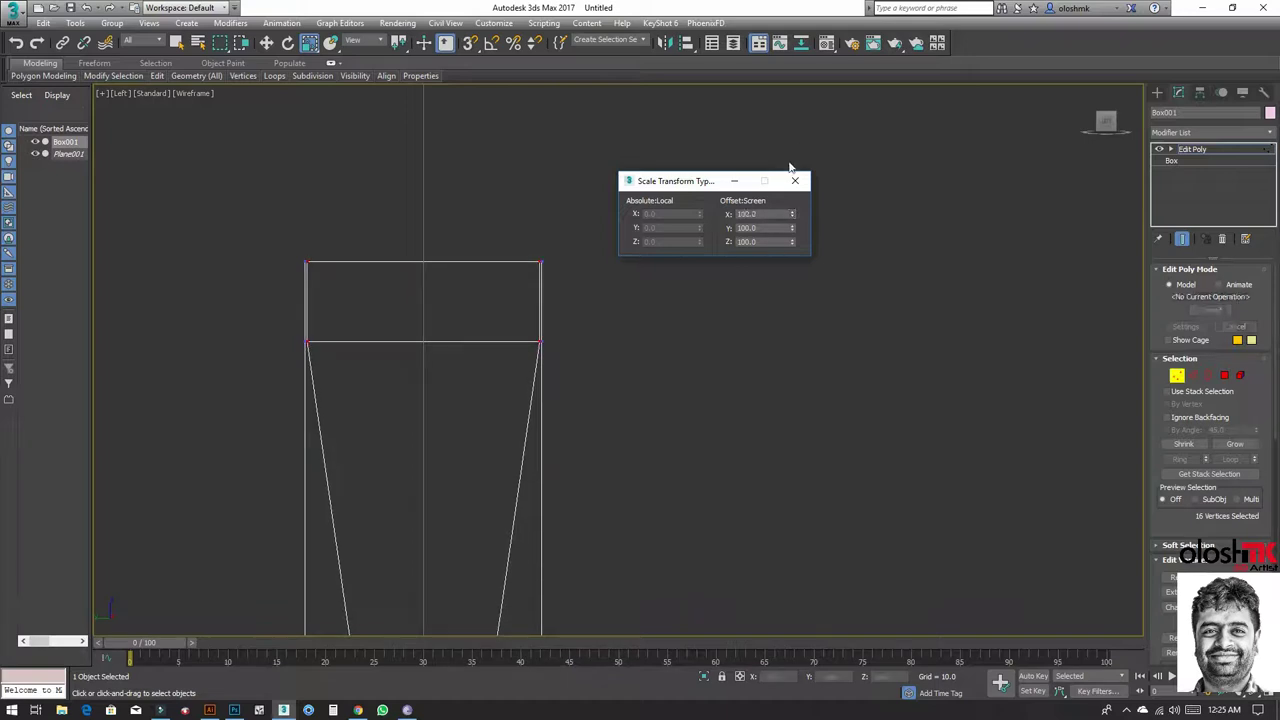
# Step: Maximize the Perspective view, close the type-in dialog and switch to Edge level
pyautogui.hotkey('alt', 'w')
pyautogui.middleClick(790, 470)
pyautogui.press('w')
pyautogui.hotkey('alt', 'w')
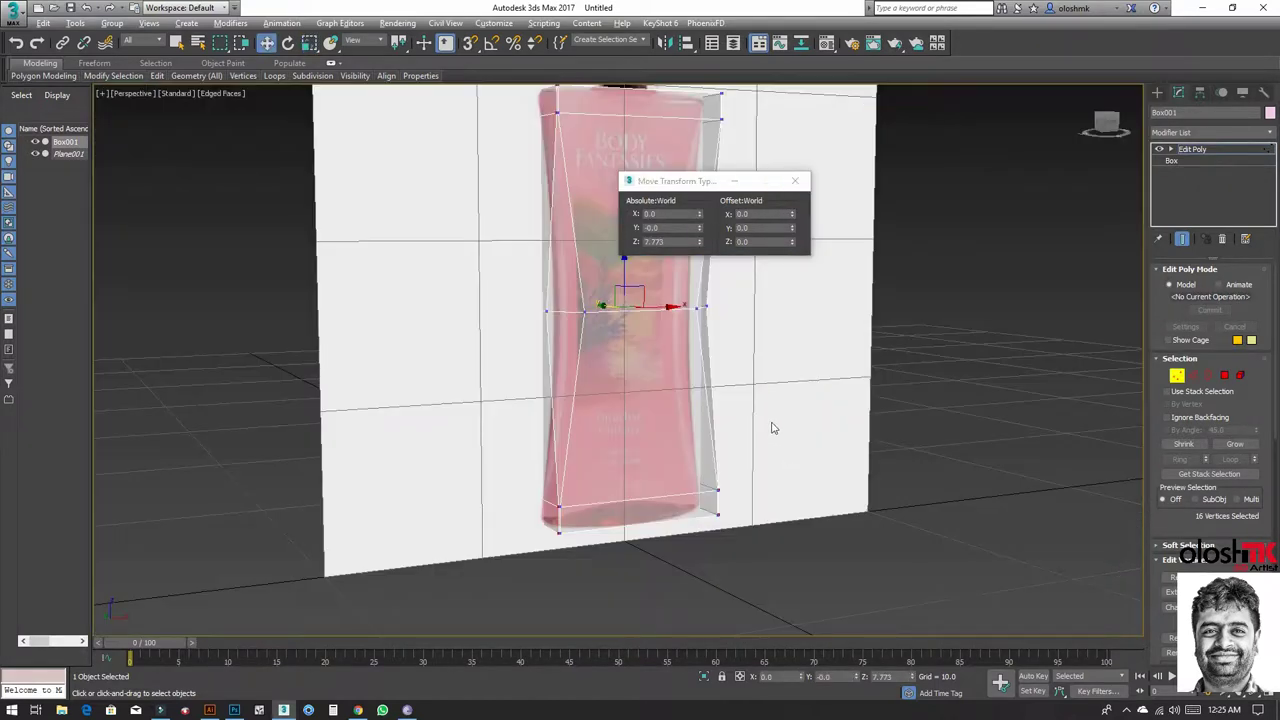
pyautogui.click(788, 186)
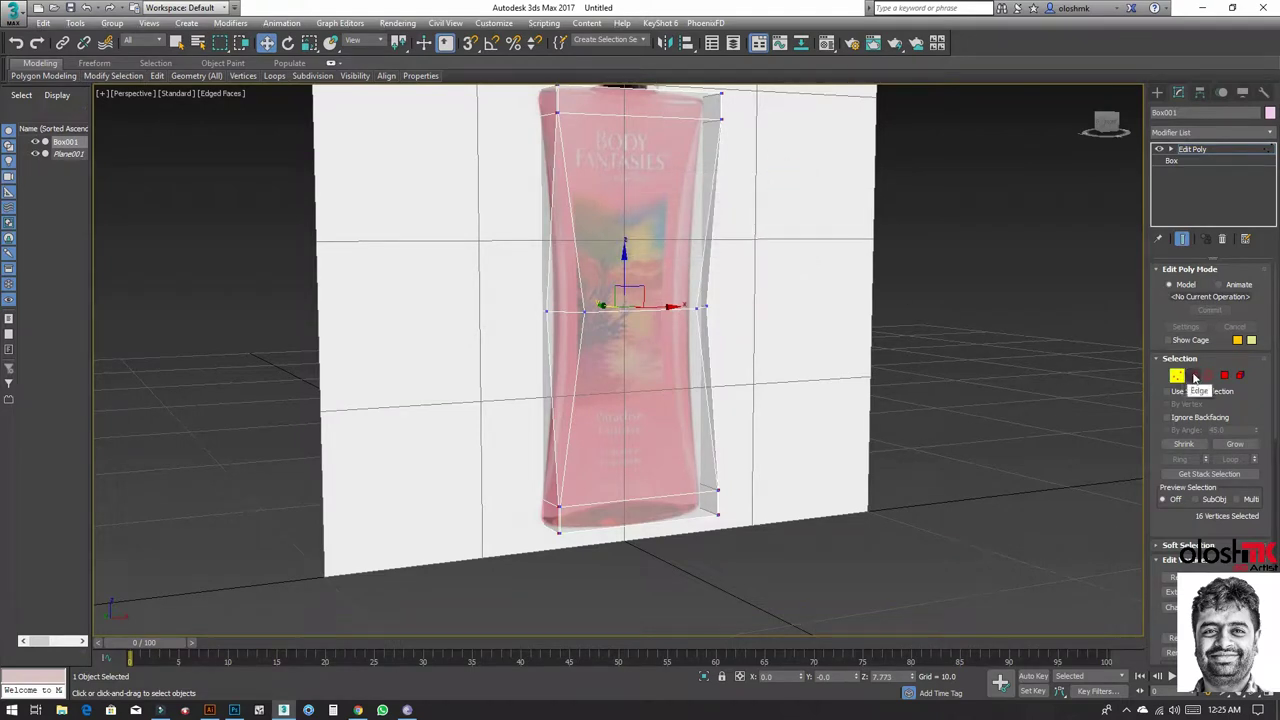
pyautogui.click(1192, 375)
# Step: Chamfer the selected middle edges with Amount 5.0 and 6 segments
pyautogui.keyDown('alt'); pyautogui.moveTo(665, 336); pyautogui.dragTo(690, 347, button='middle'); pyautogui.keyUp('alt')
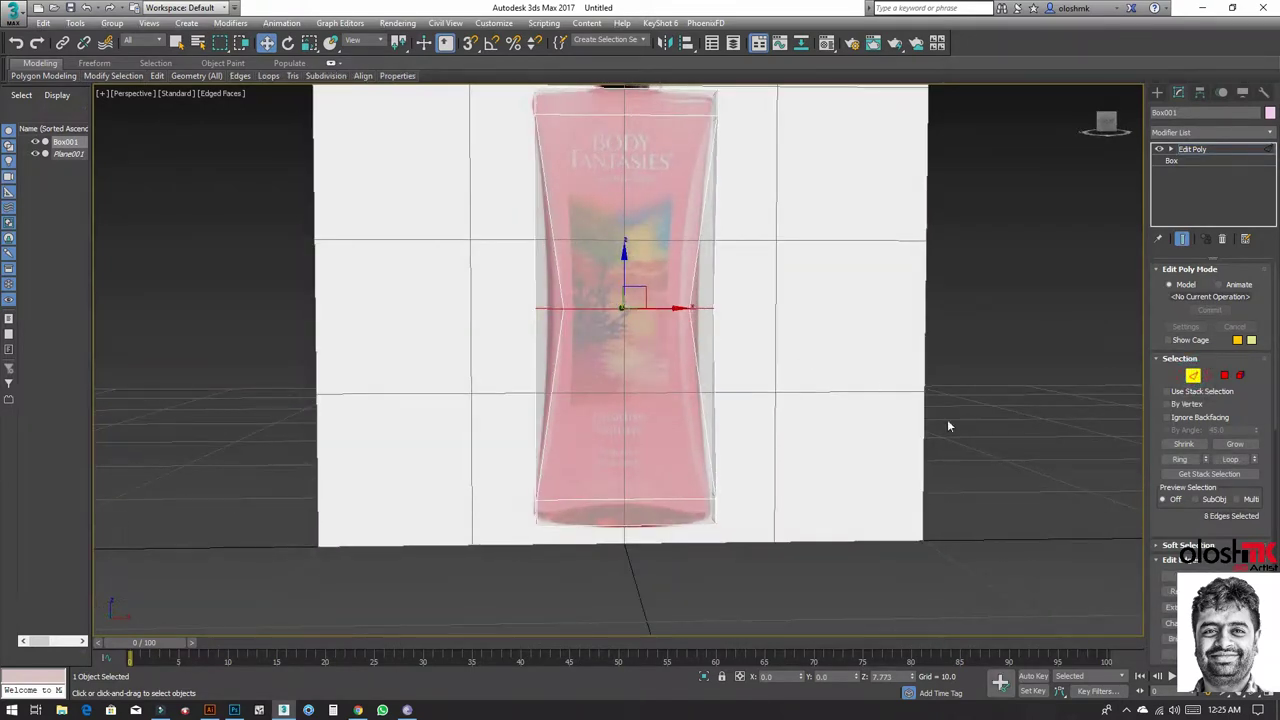
pyautogui.hotkey('ctrl', 'shift', 'c')
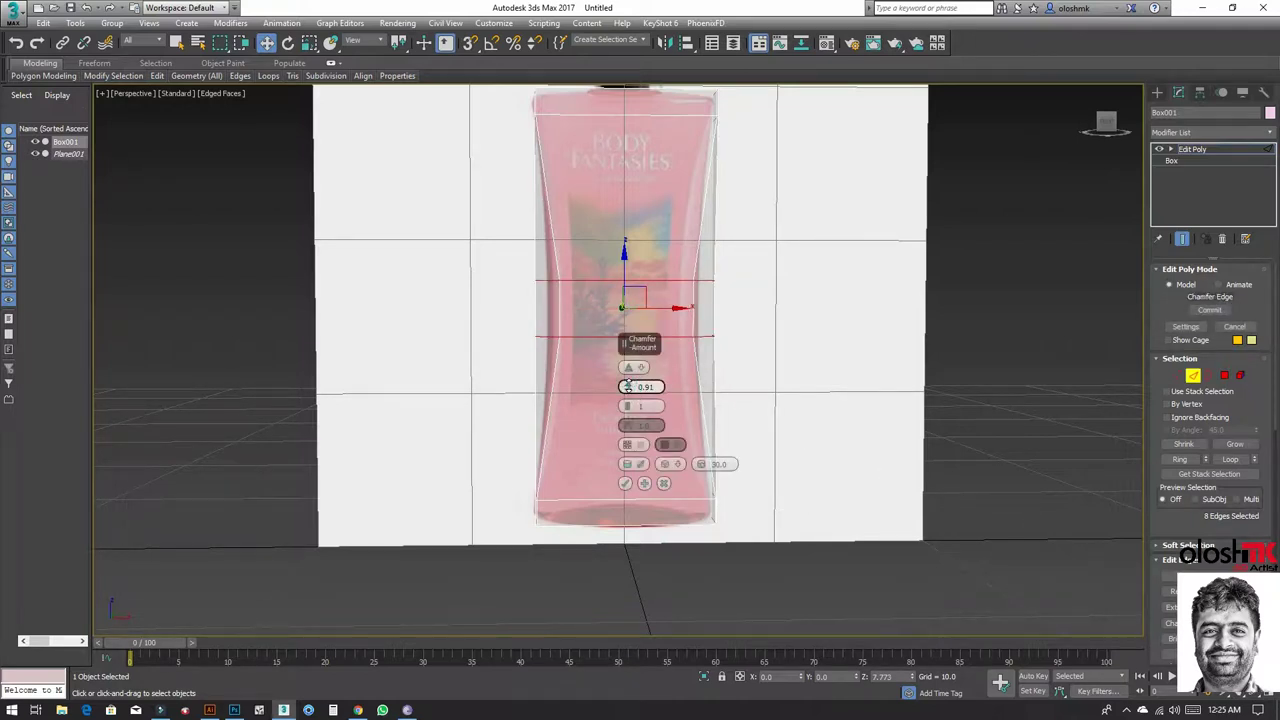
pyautogui.moveTo(627, 387); pyautogui.dragTo(638, 362)
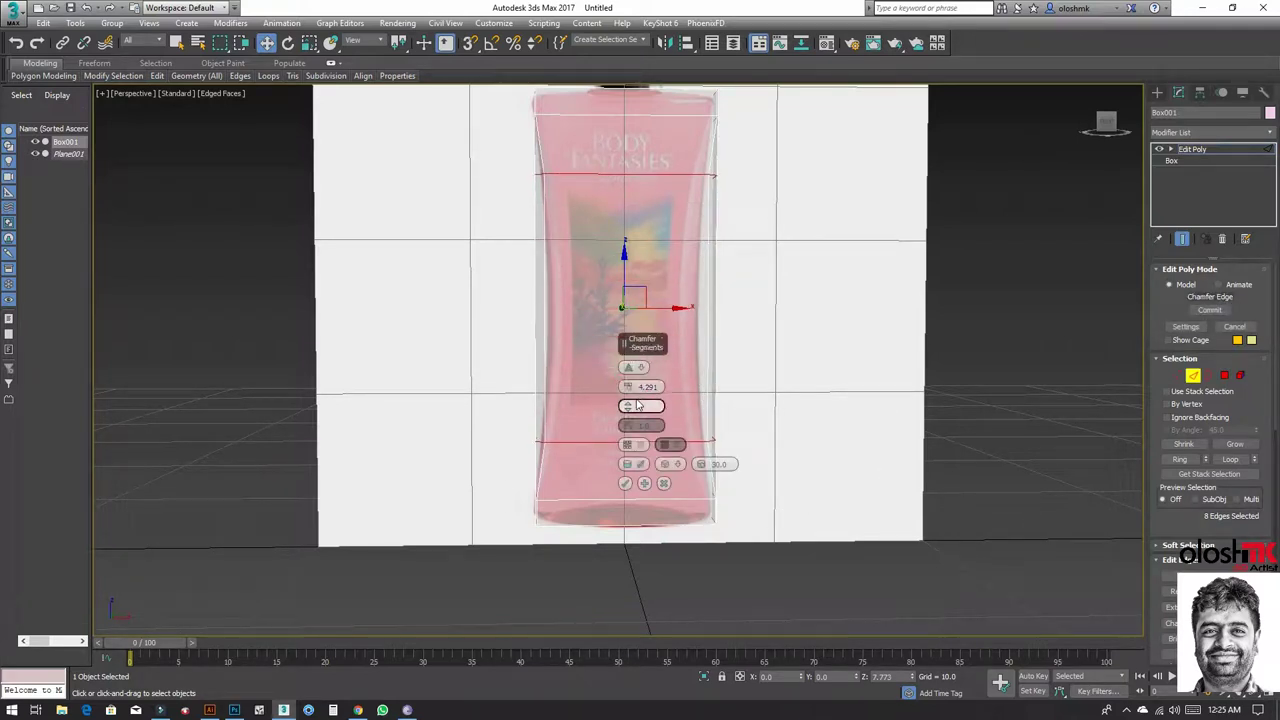
pyautogui.click(650, 386)
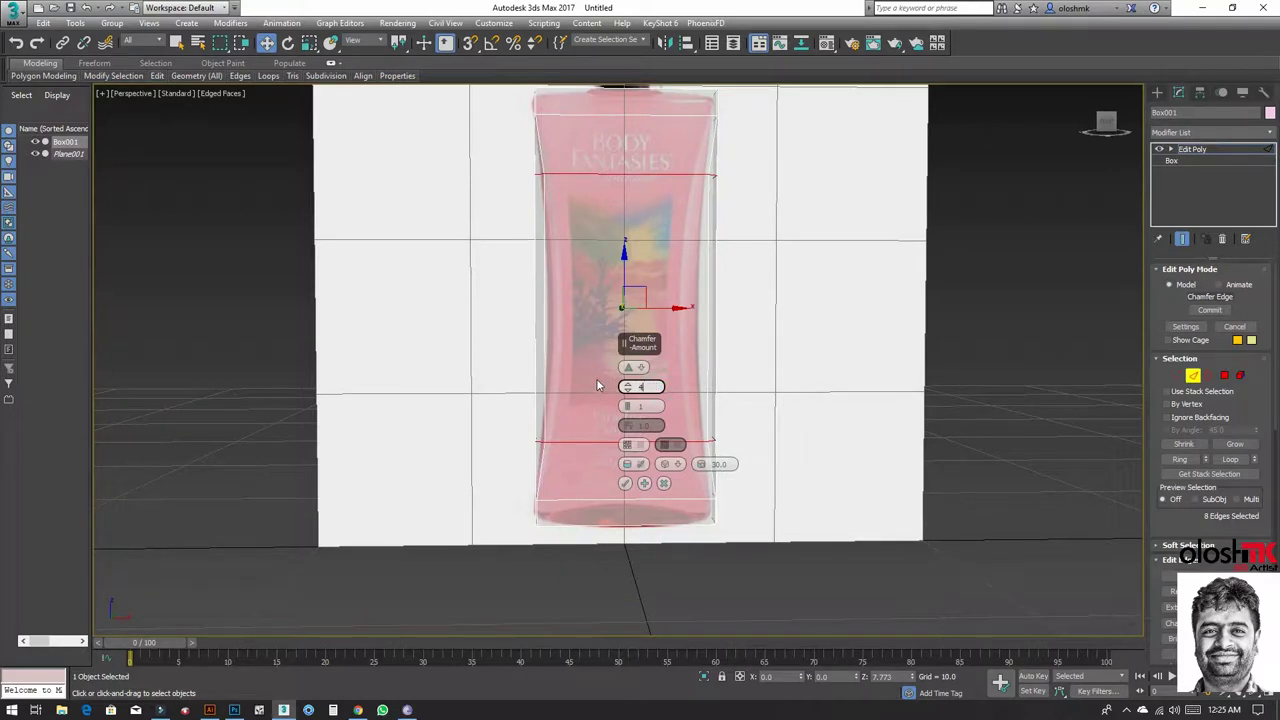
pyautogui.write('4.3')
pyautogui.click(630, 406)
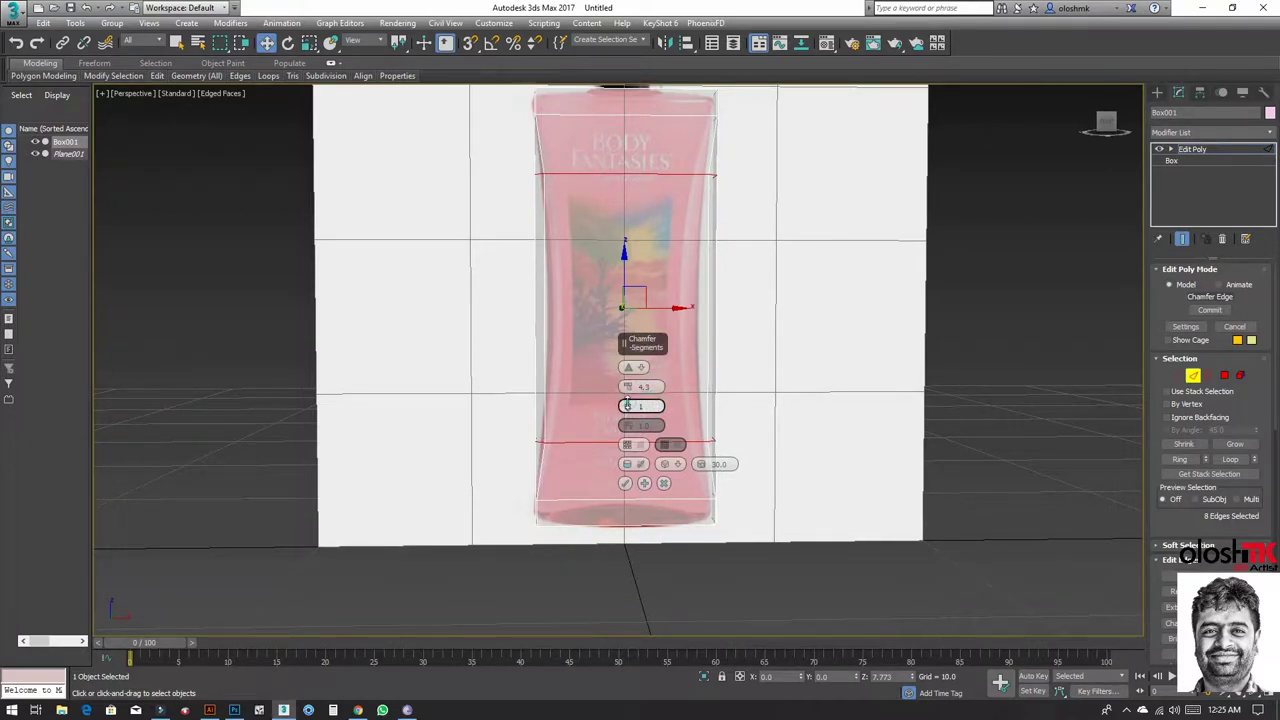
pyautogui.write('4')
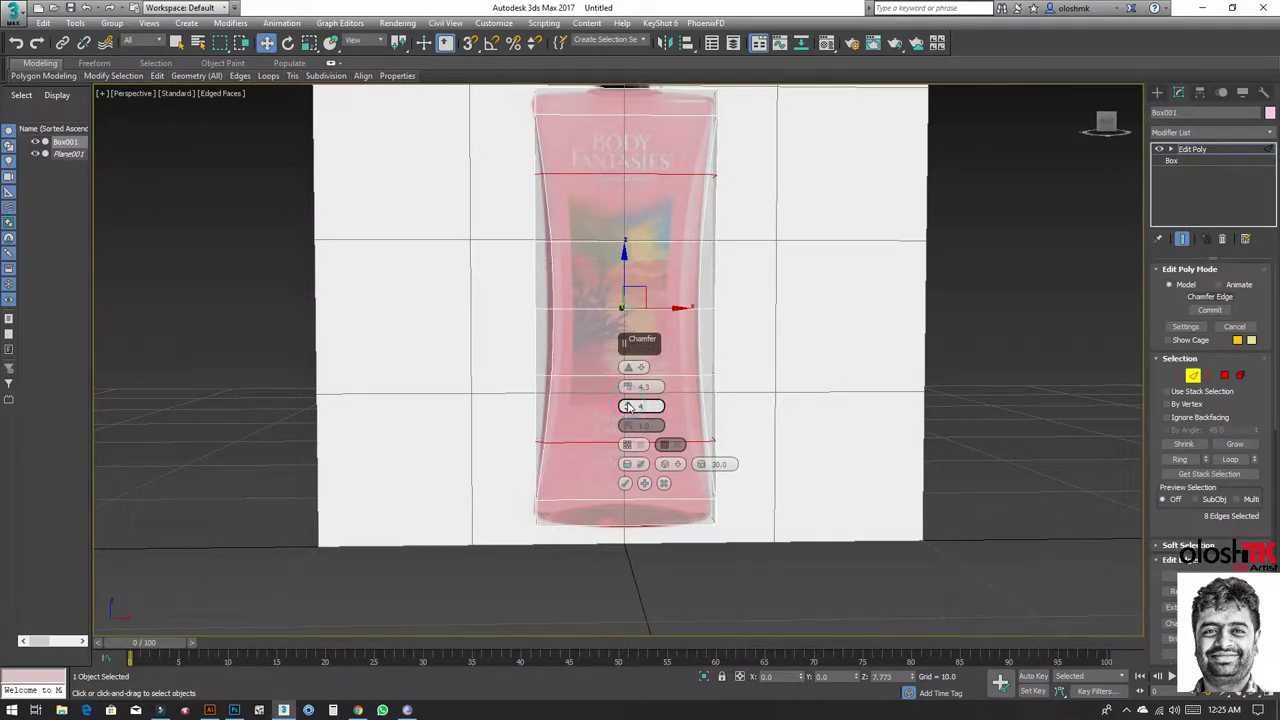
pyautogui.click(628, 404)
pyautogui.click(628, 404)
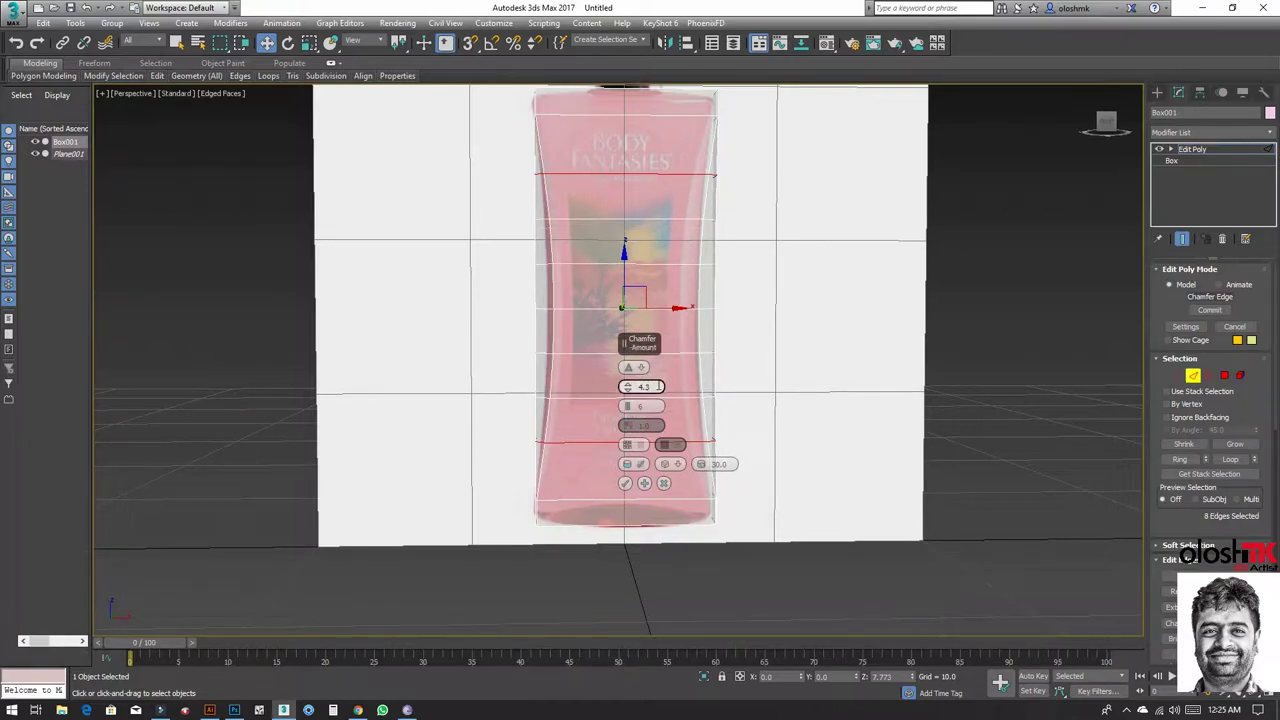
pyautogui.write('5')
pyautogui.press('Return')
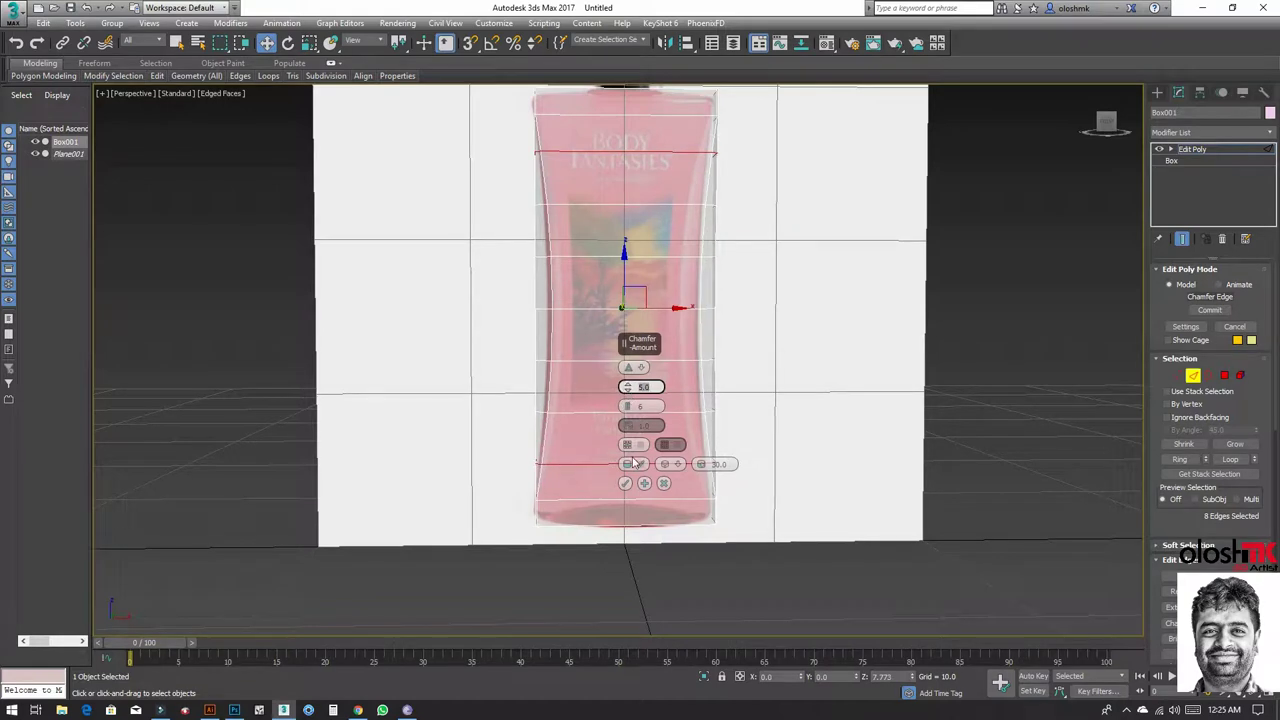
pyautogui.click(625, 485)
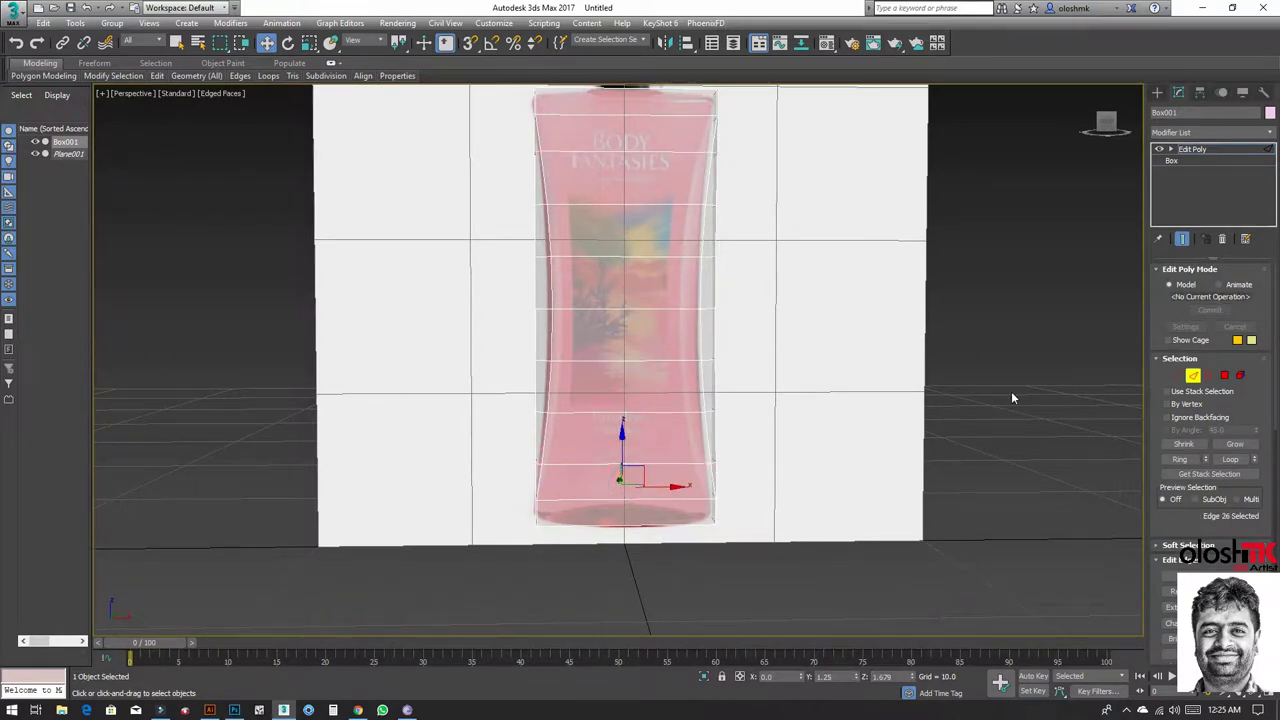
# Step: Make the Front view active and maximize it
pyautogui.hotkey('alt', 'w')
pyautogui.rightClick(919, 278)
pyautogui.hotkey('alt', 'w')
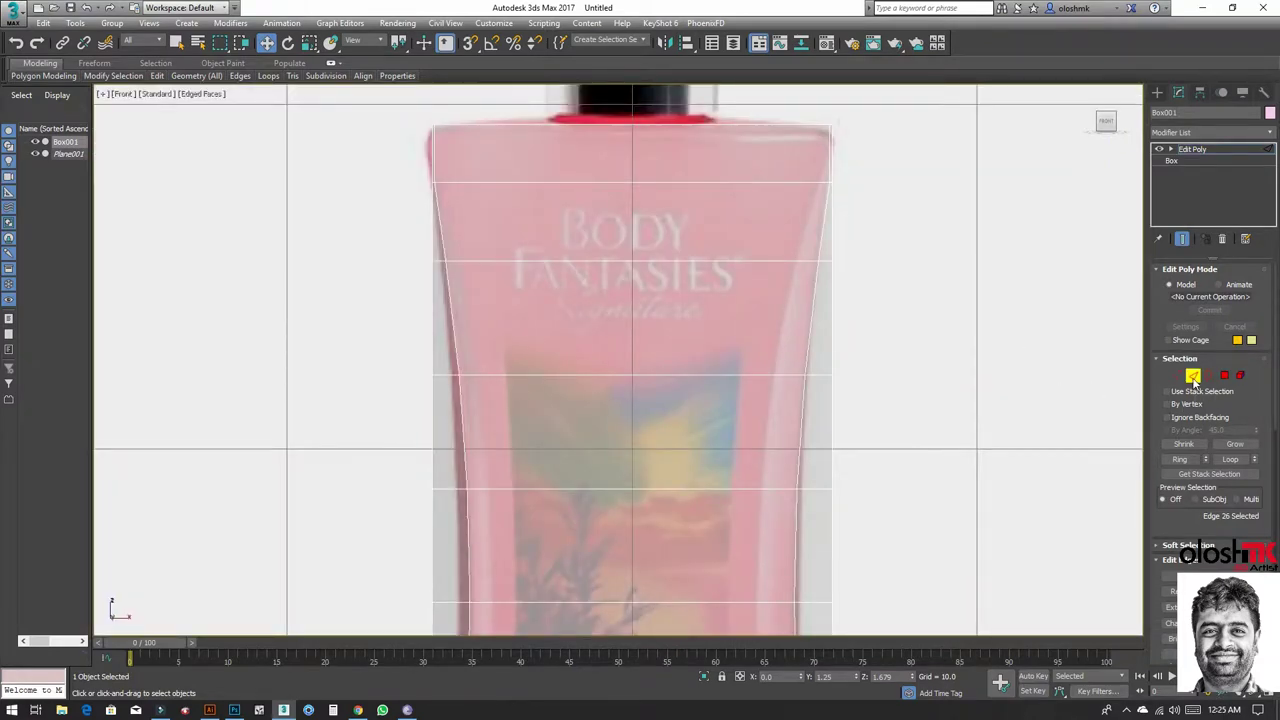
# Step: Exit Edge mode and add an FFD 3x3x3 modifier above Edit Poly
pyautogui.click(1193, 376)
pyautogui.scroll(-3, 686, 291)
pyautogui.scroll(-2, 686, 291)
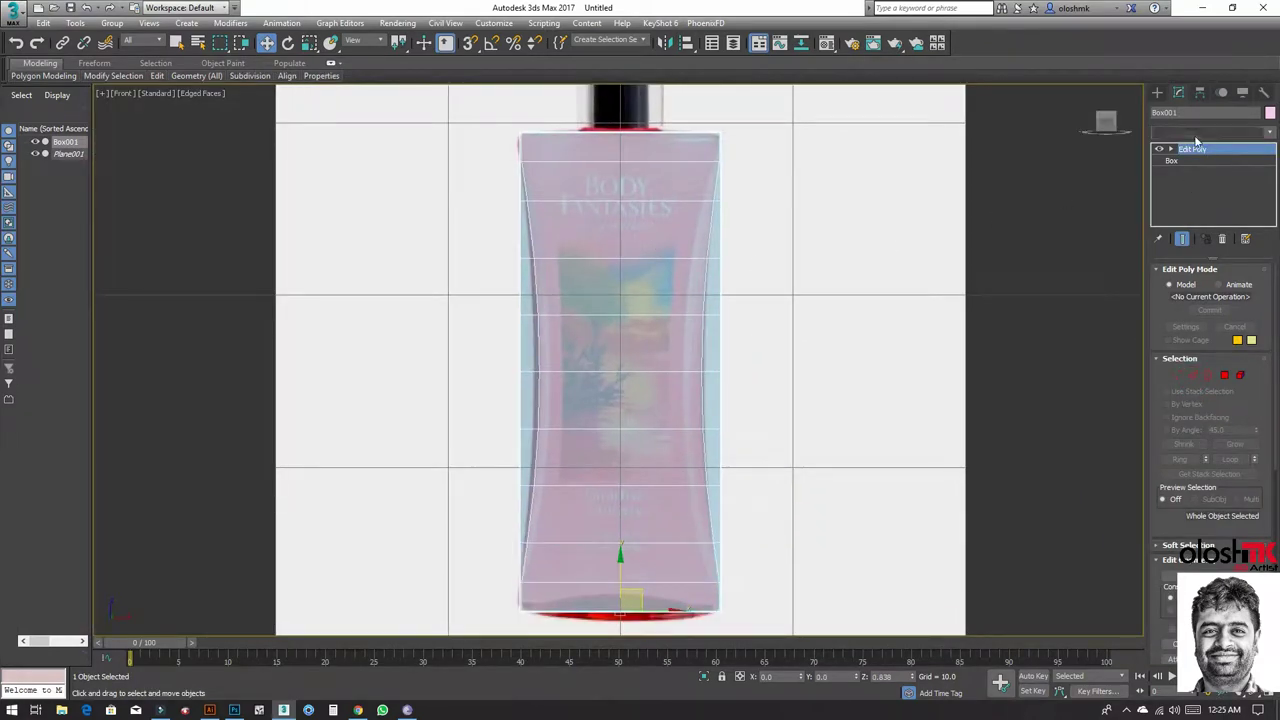
pyautogui.click(1196, 136)
pyautogui.click(1187, 165)
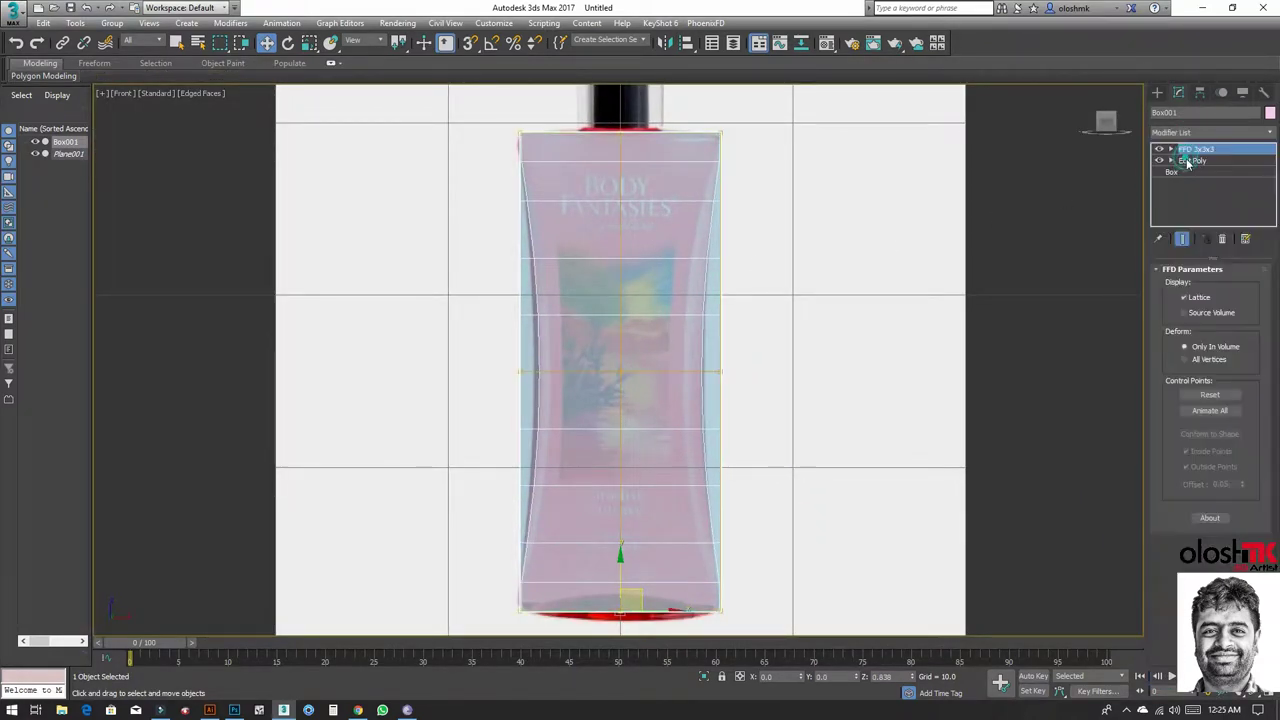
# Step: Select the middle row of FFD control points and scale them inward to pinch the waist
pyautogui.click(1171, 149)
pyautogui.click(1207, 160)
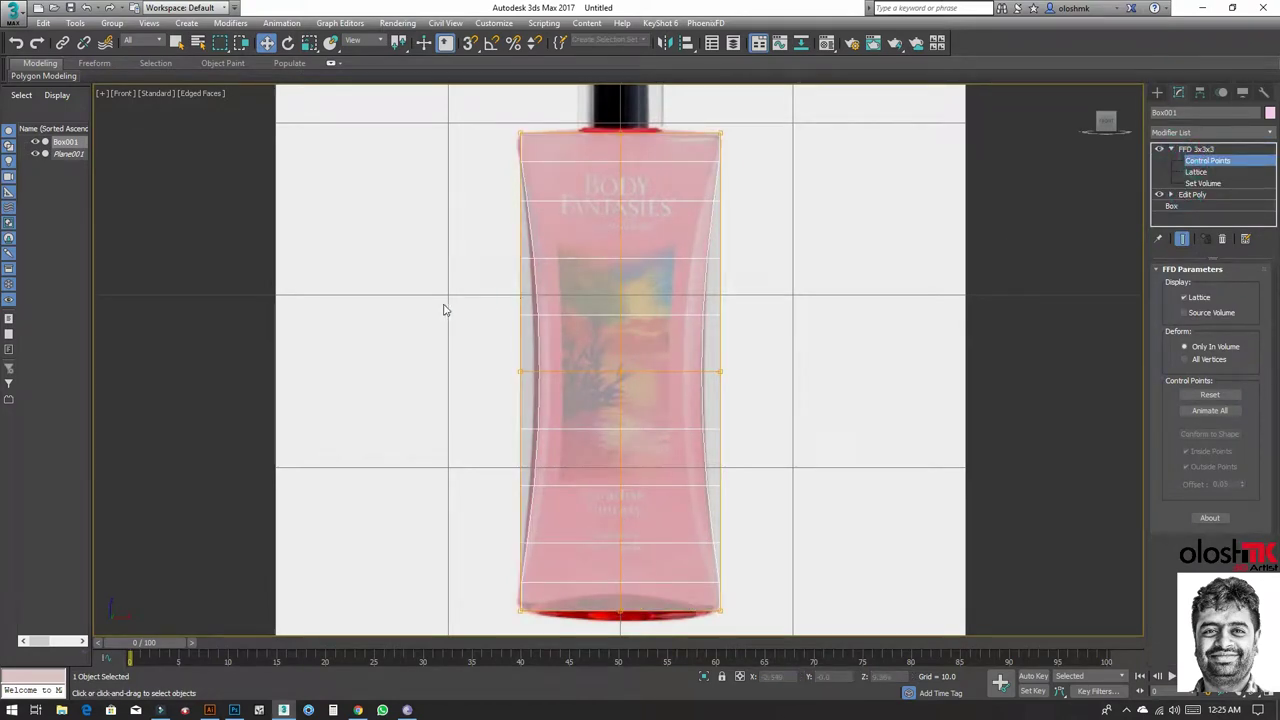
pyautogui.moveTo(430, 315); pyautogui.dragTo(909, 414)
pyautogui.press('r')
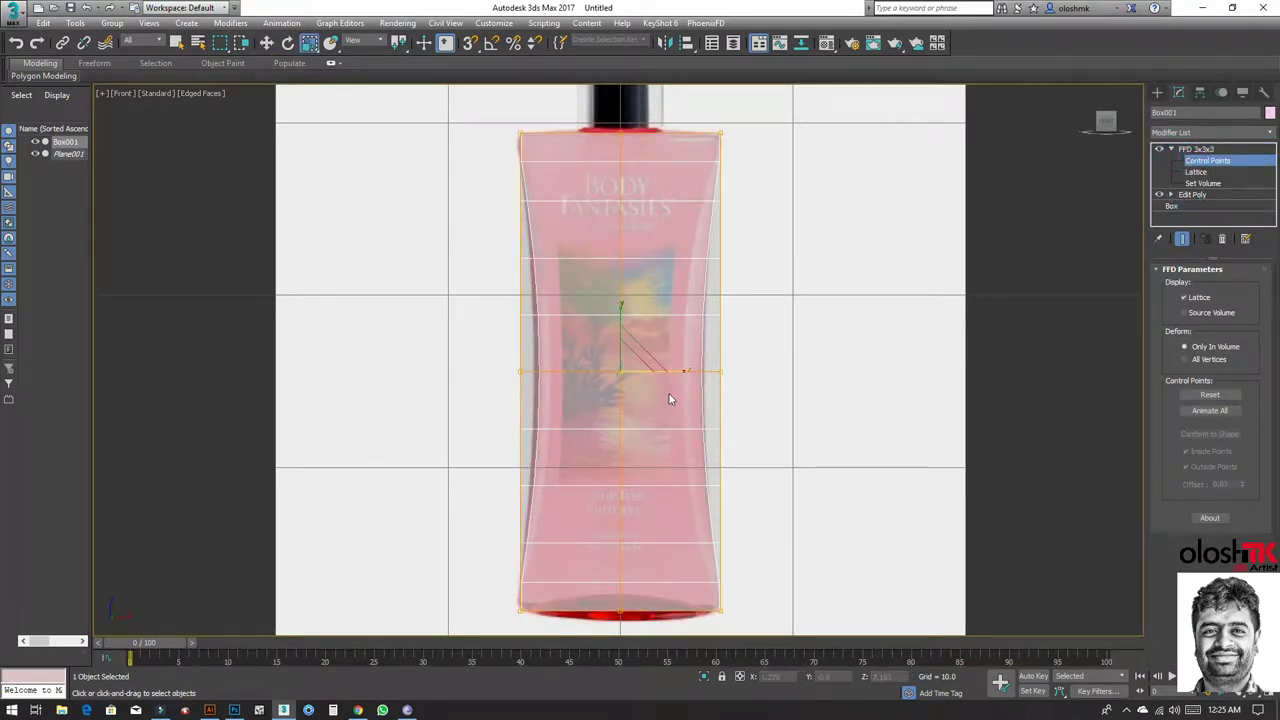
pyautogui.moveTo(686, 370); pyautogui.dragTo(661, 370)
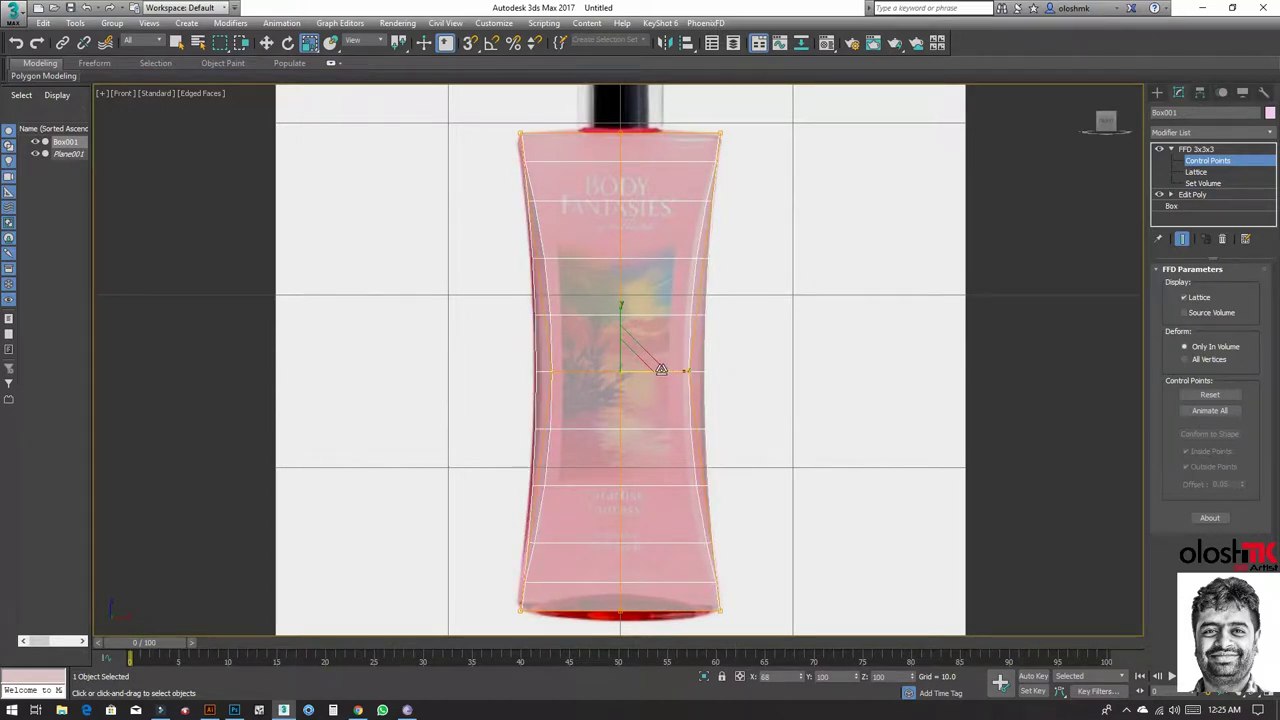
pyautogui.click(1200, 133)
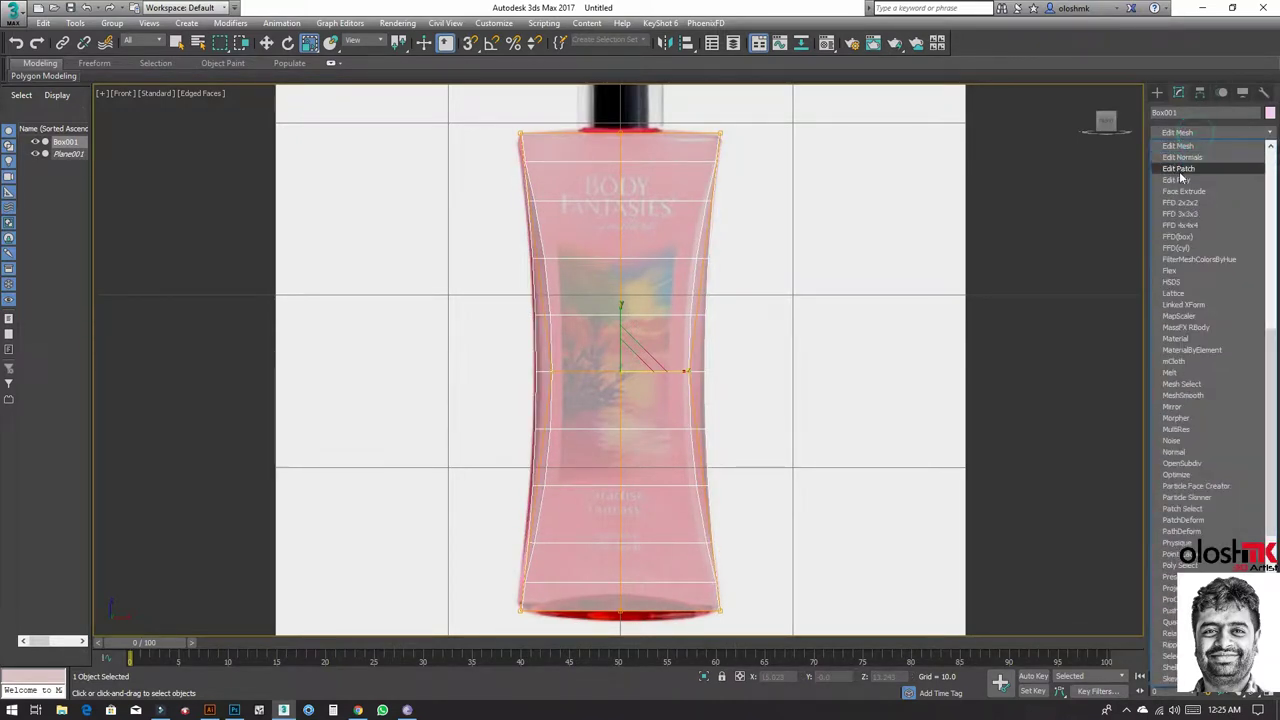
# Step: Add a new Edit Poly modifier and select the long front and back edges in Top view
pyautogui.click(1179, 178)
pyautogui.hotkey('alt', 'w')
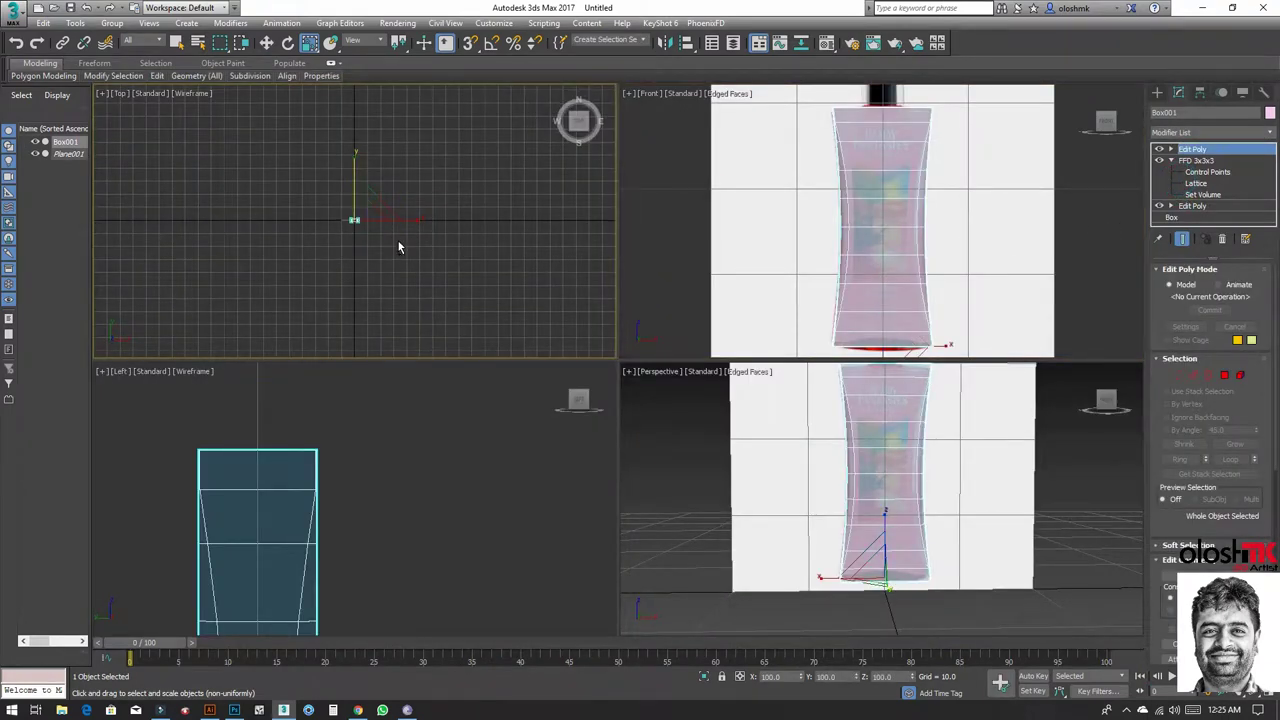
pyautogui.hotkey('alt', 'w')
pyautogui.press('z')
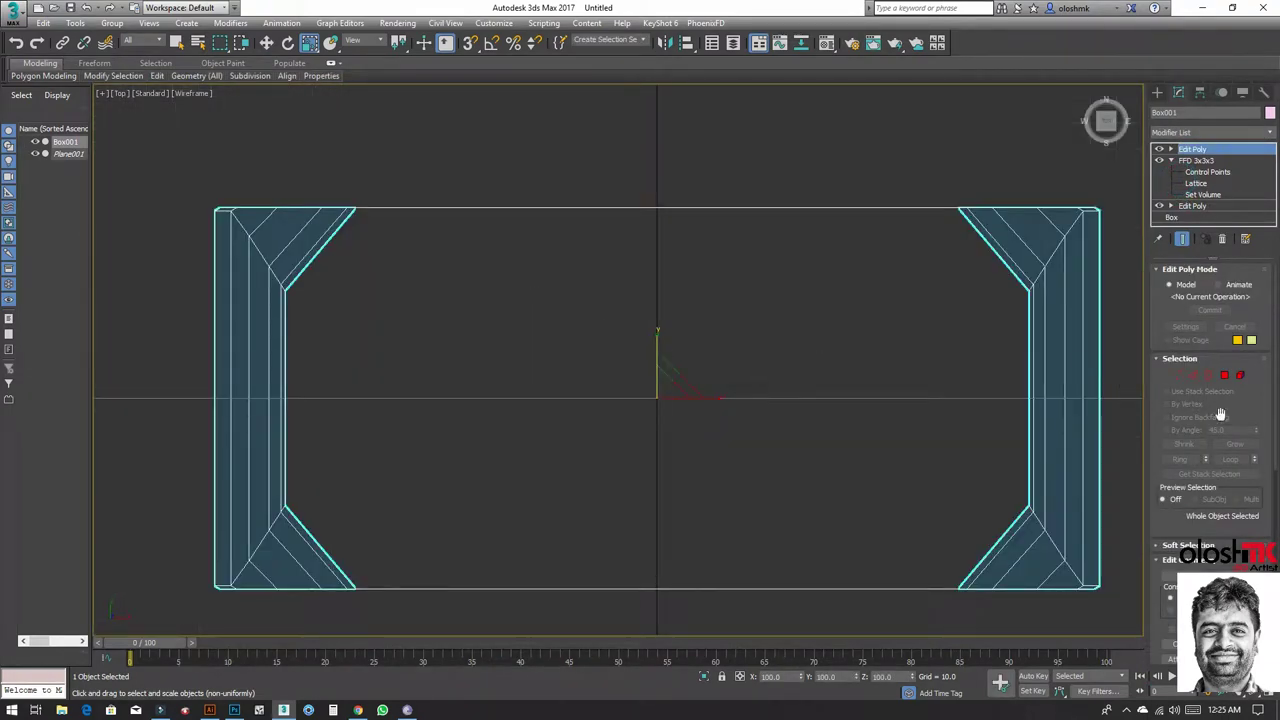
pyautogui.click(1192, 376)
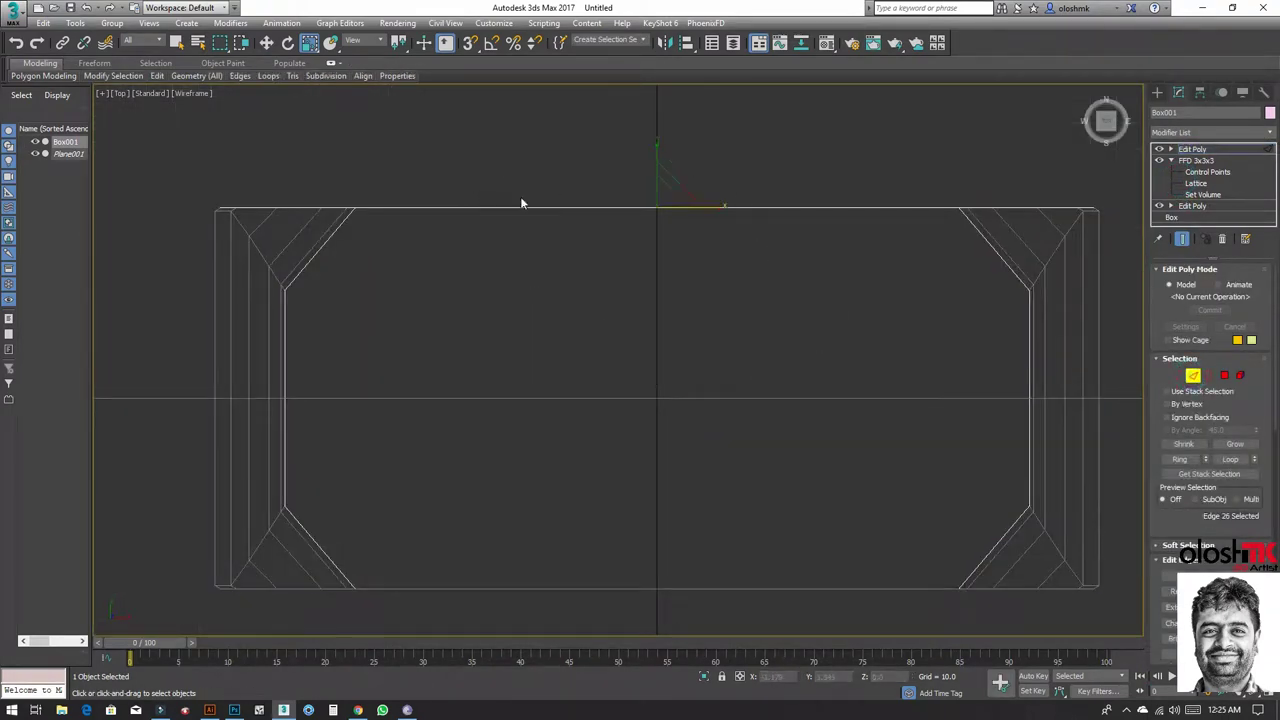
pyautogui.moveTo(517, 155); pyautogui.dragTo(547, 630)
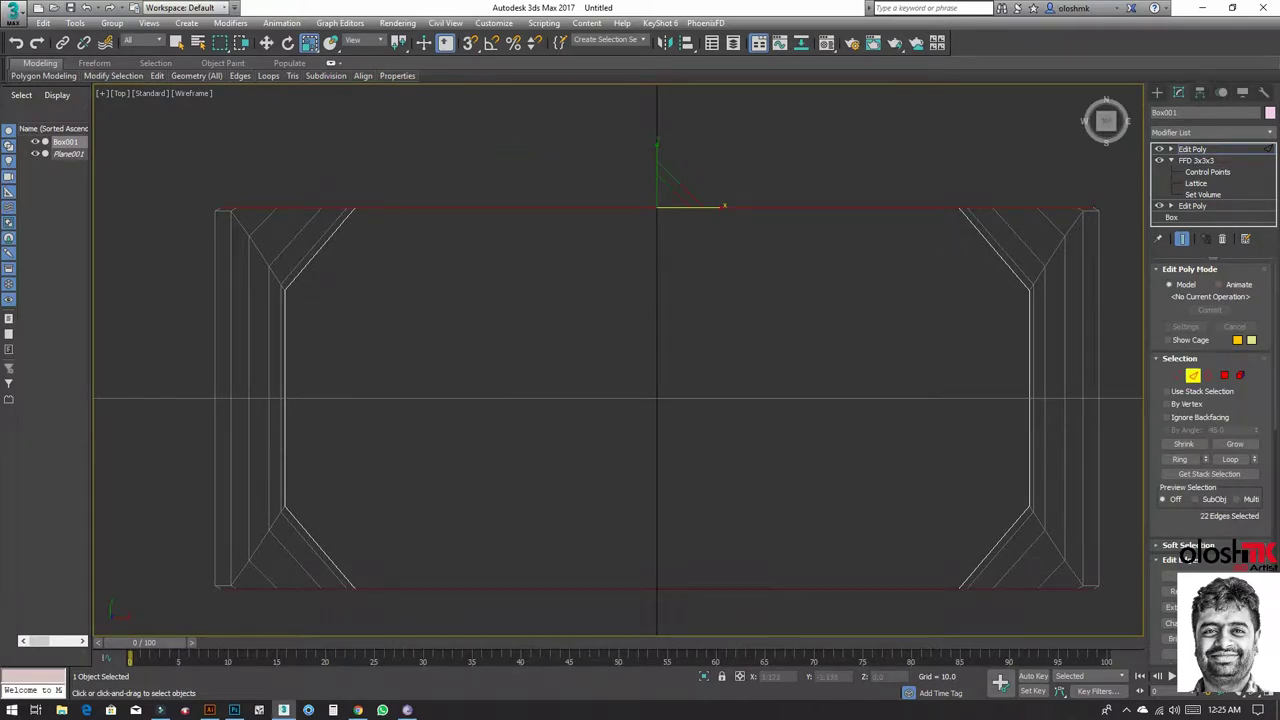
# Step: Connect the selected edges with 4 segments, commit, and switch to Polygon level
pyautogui.hotkey('ctrl', 'shift', 'e')
pyautogui.hotkey('alt', 'w')
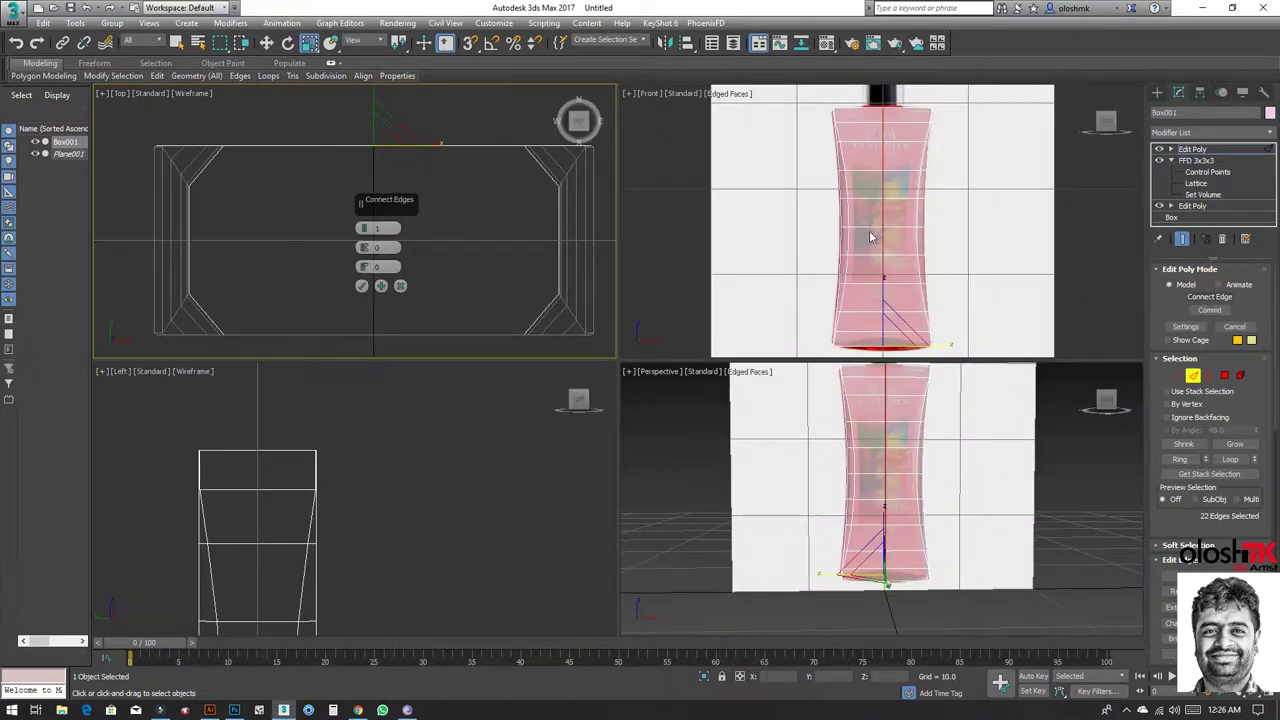
pyautogui.rightClick(870, 228)
pyautogui.hotkey('alt', 'w')
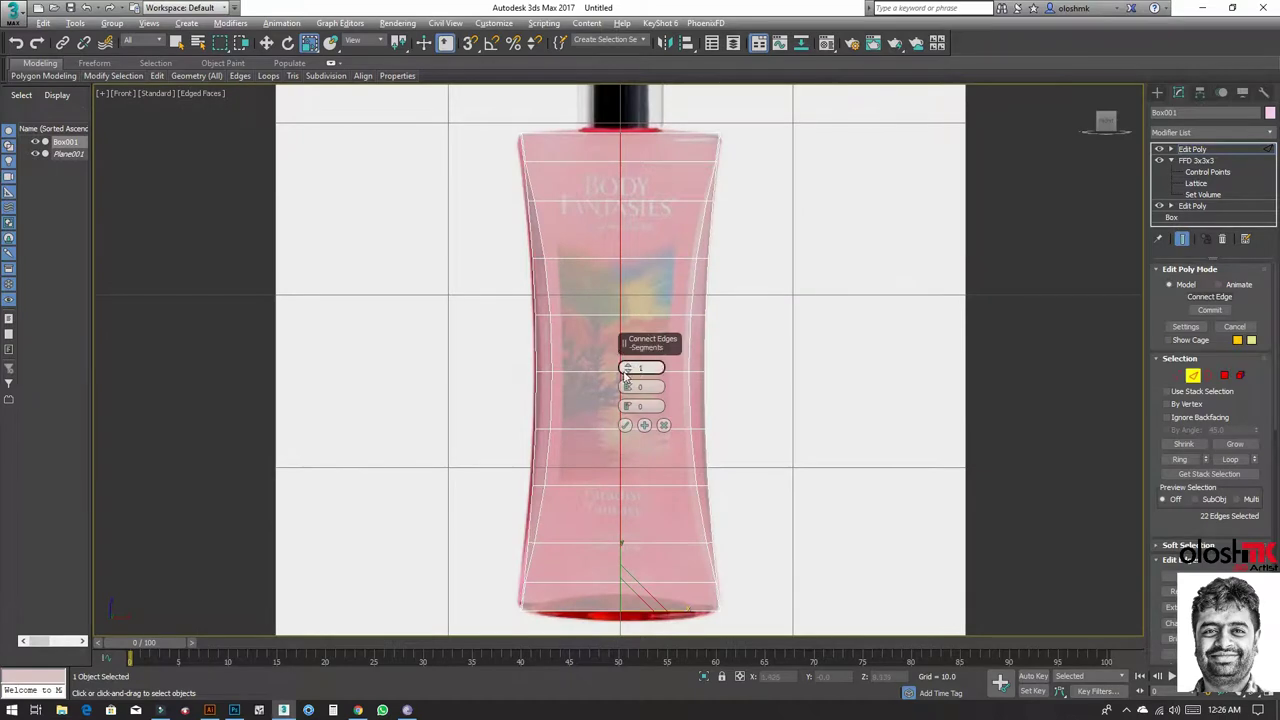
pyautogui.moveTo(627, 369); pyautogui.dragTo(627, 365)
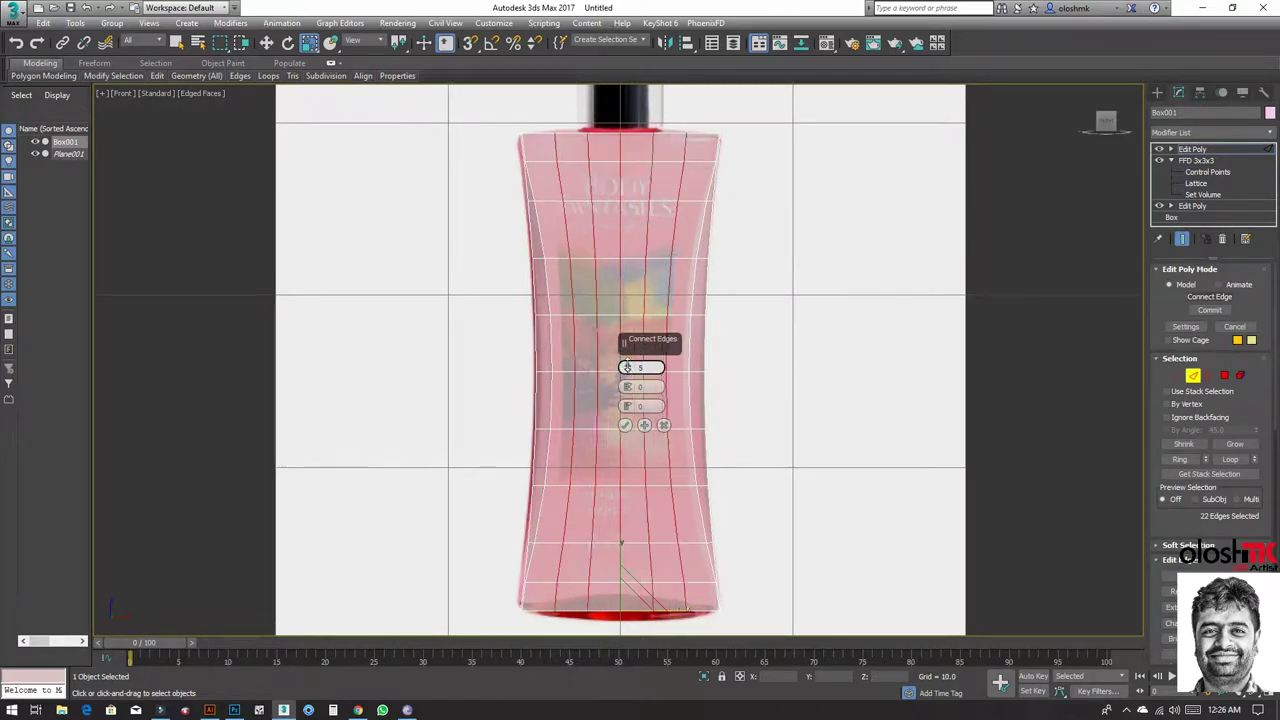
pyautogui.click(625, 426)
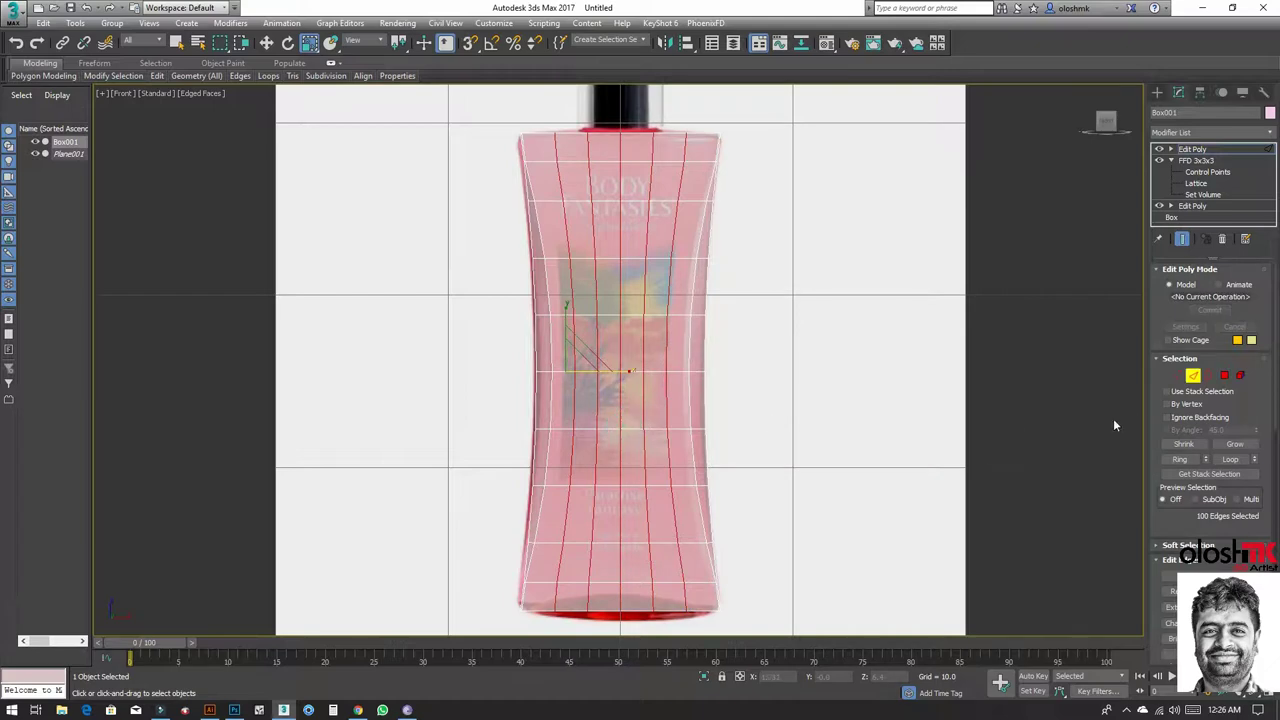
pyautogui.keyDown('ctrl'); pyautogui.click(1225, 375); pyautogui.keyUp('ctrl')
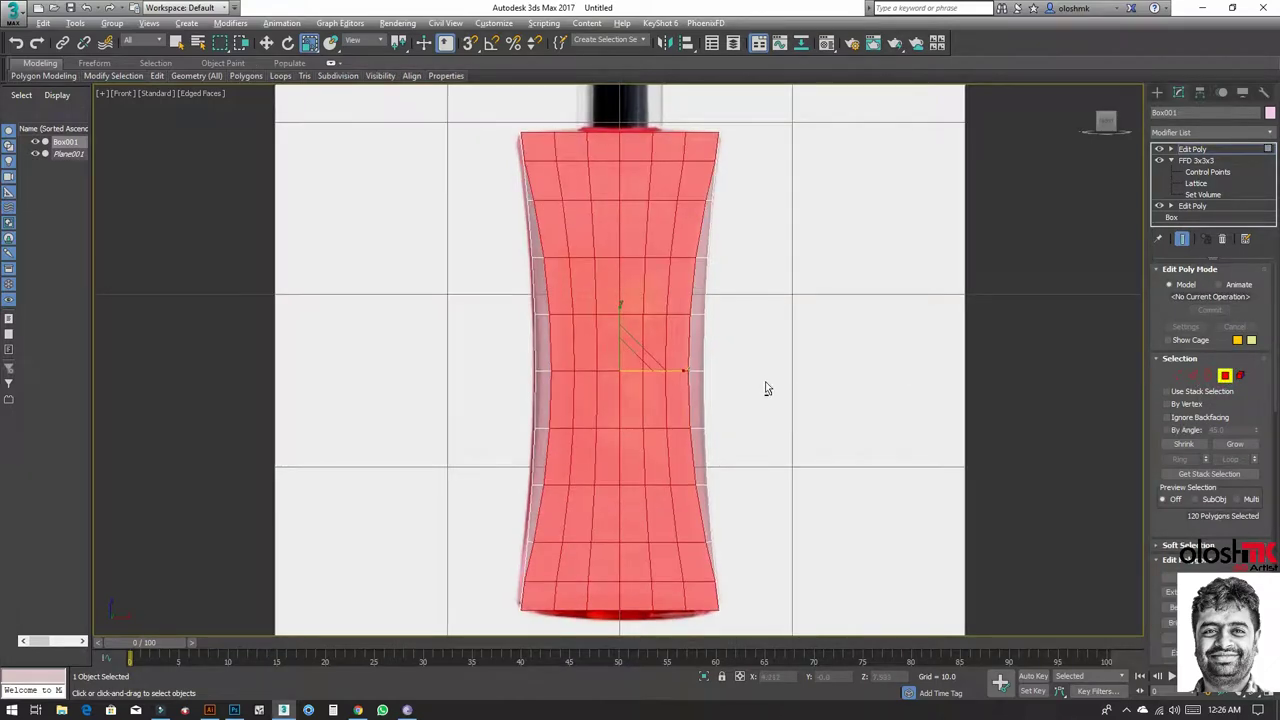
pyautogui.hotkey('alt', 'w')
# Step: Add a second FFD 3x3x3 modifier and enter its Control Points level
pyautogui.rightClick(863, 450)
pyautogui.hotkey('alt', 'w')
pyautogui.keyDown('alt'); pyautogui.moveTo(863, 450); pyautogui.dragTo(818, 322, button='middle'); pyautogui.keyUp('alt')
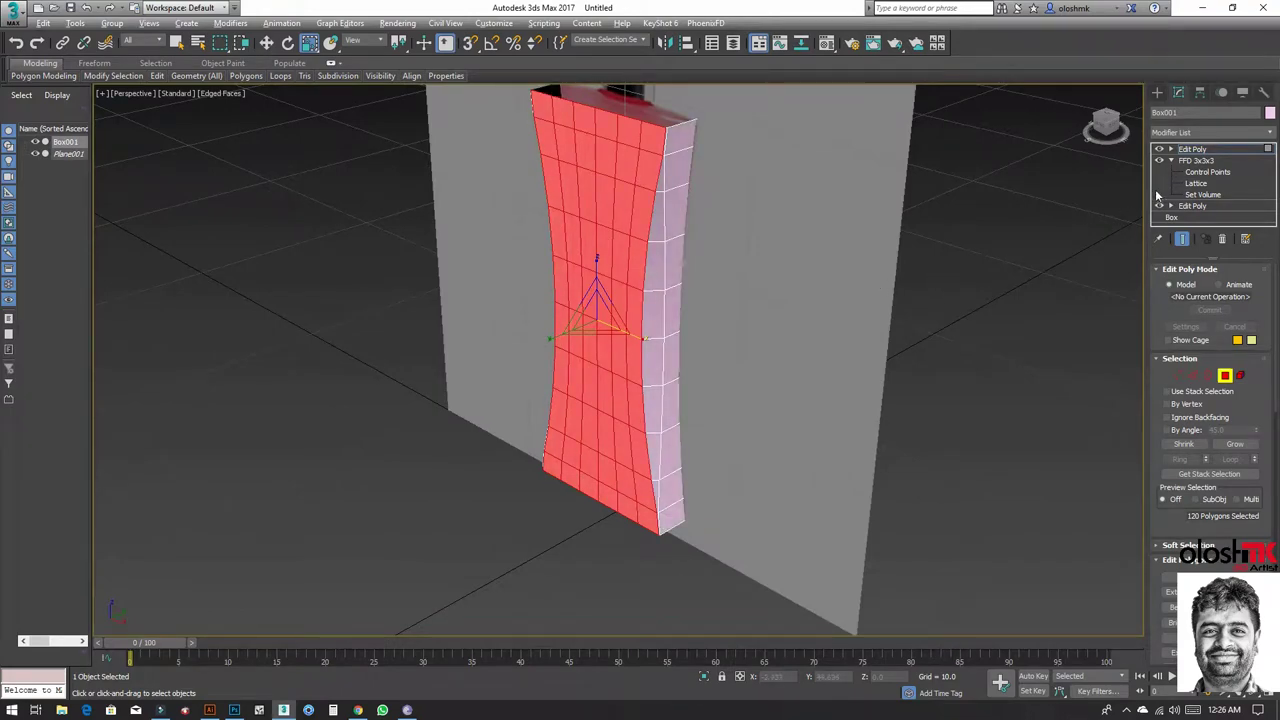
pyautogui.click(1183, 134)
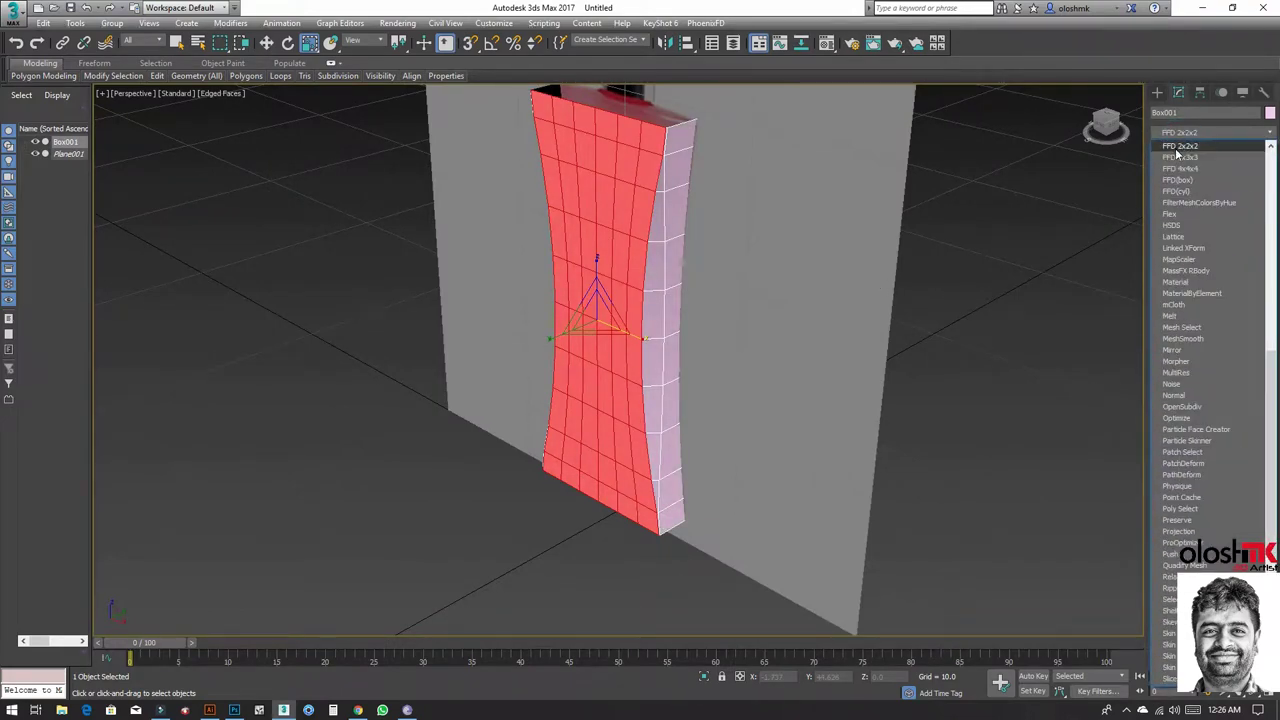
pyautogui.click(1180, 157)
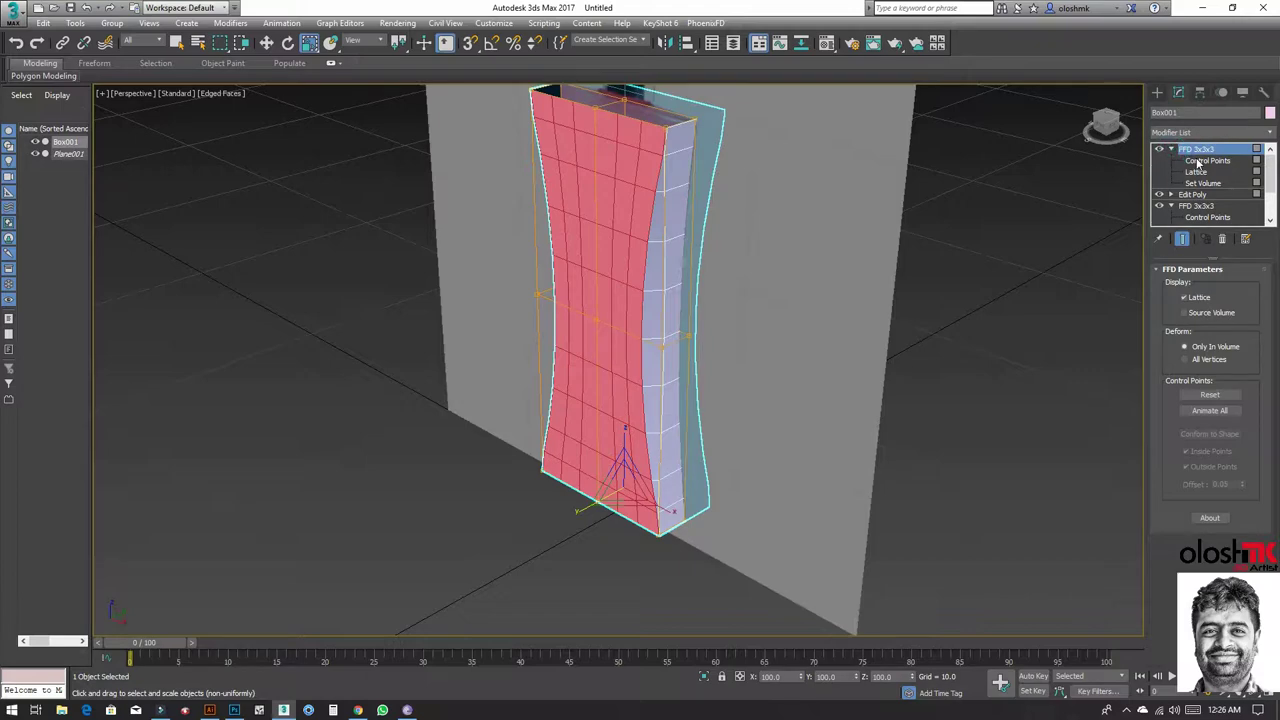
pyautogui.click(1205, 161)
# Step: In Top view, scale the middle column of control points along Y to bulge the front and back
pyautogui.hotkey('alt', 'w')
pyautogui.click(216, 227)
pyautogui.hotkey('alt', 'w')
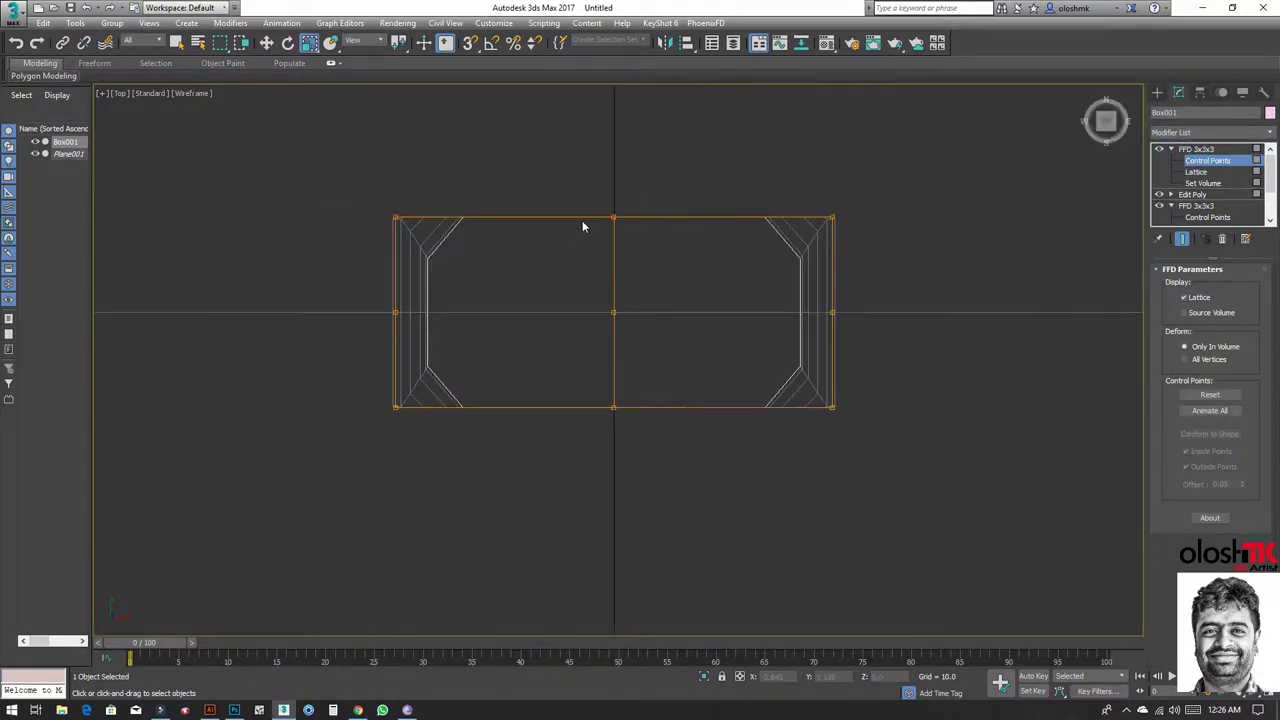
pyautogui.moveTo(577, 177); pyautogui.dragTo(662, 451)
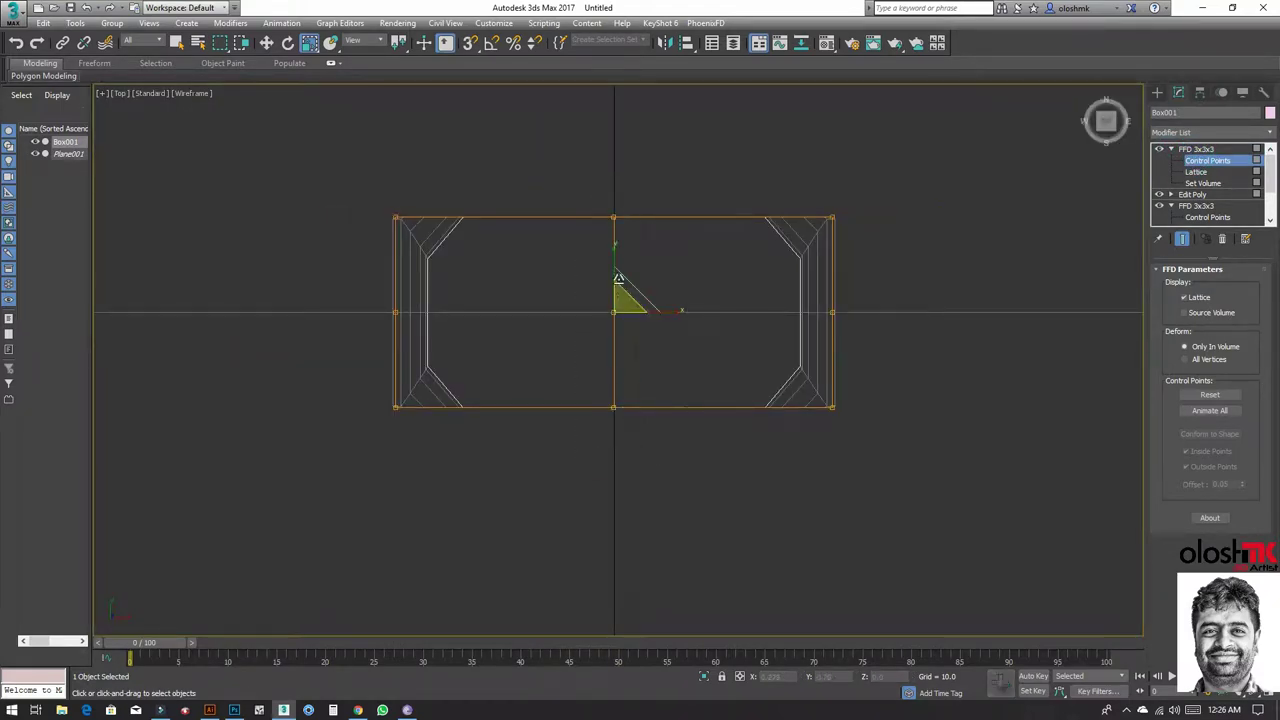
pyautogui.moveTo(620, 263); pyautogui.dragTo(620, 223)
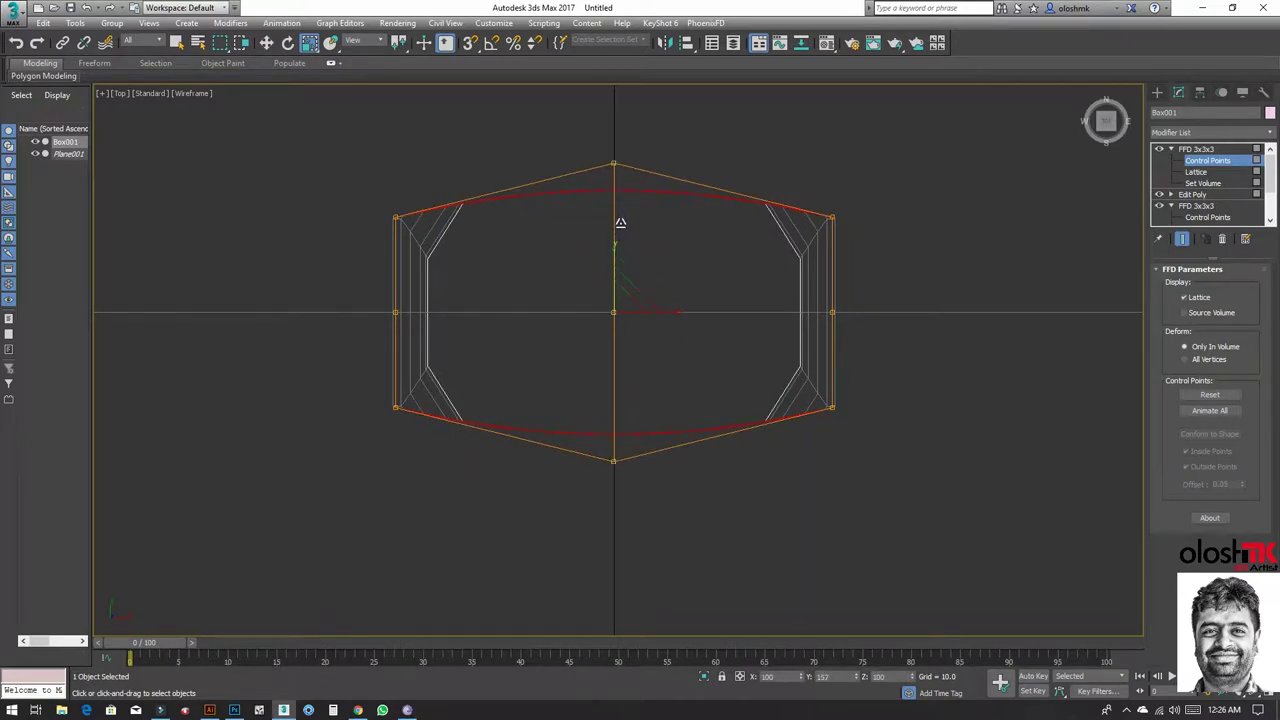
pyautogui.hotkey('alt', 'w')
pyautogui.rightClick(790, 458)
pyautogui.hotkey('alt', 'w')
pyautogui.scroll(1, 684, 392)
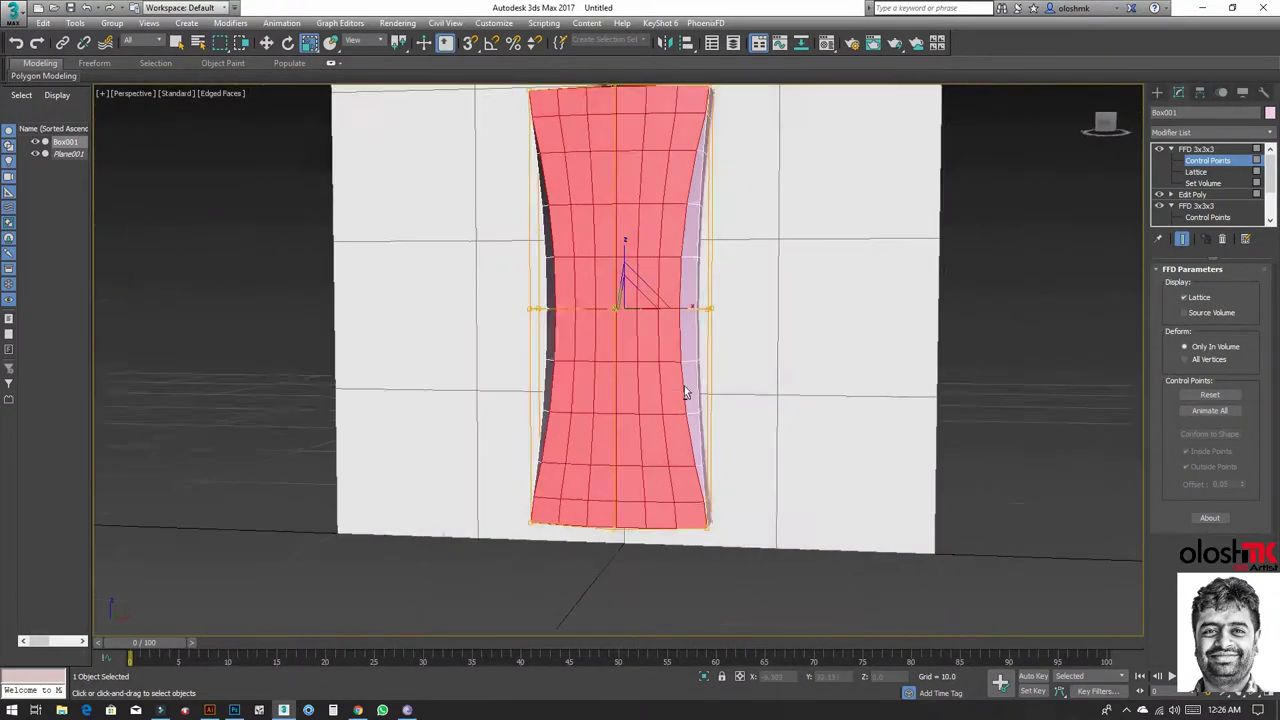
pyautogui.keyDown('alt'); pyautogui.moveTo(684, 392); pyautogui.dragTo(1107, 262, button='middle'); pyautogui.keyUp('alt')
pyautogui.click(1188, 133)
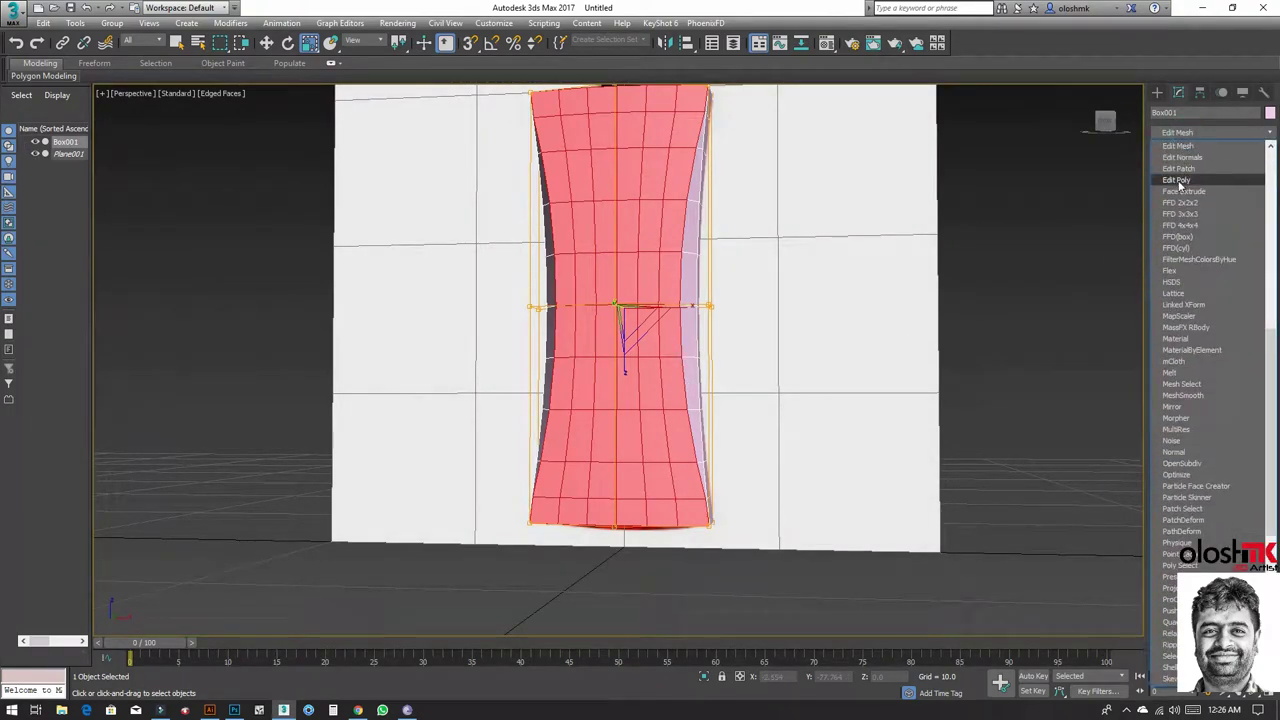
# Step: Add a third Edit Poly modifier on top of the stack
pyautogui.click(1177, 180)
pyautogui.moveTo(671, 414)
pyautogui.keyDown('alt'); pyautogui.mouseDown(button='middle')
pyautogui.moveTo(671, 434)
pyautogui.moveTo(671, 414)
pyautogui.moveTo(623, 384)
pyautogui.mouseUp(button='middle'); pyautogui.keyUp('alt')
pyautogui.scroll(1, 623, 384)
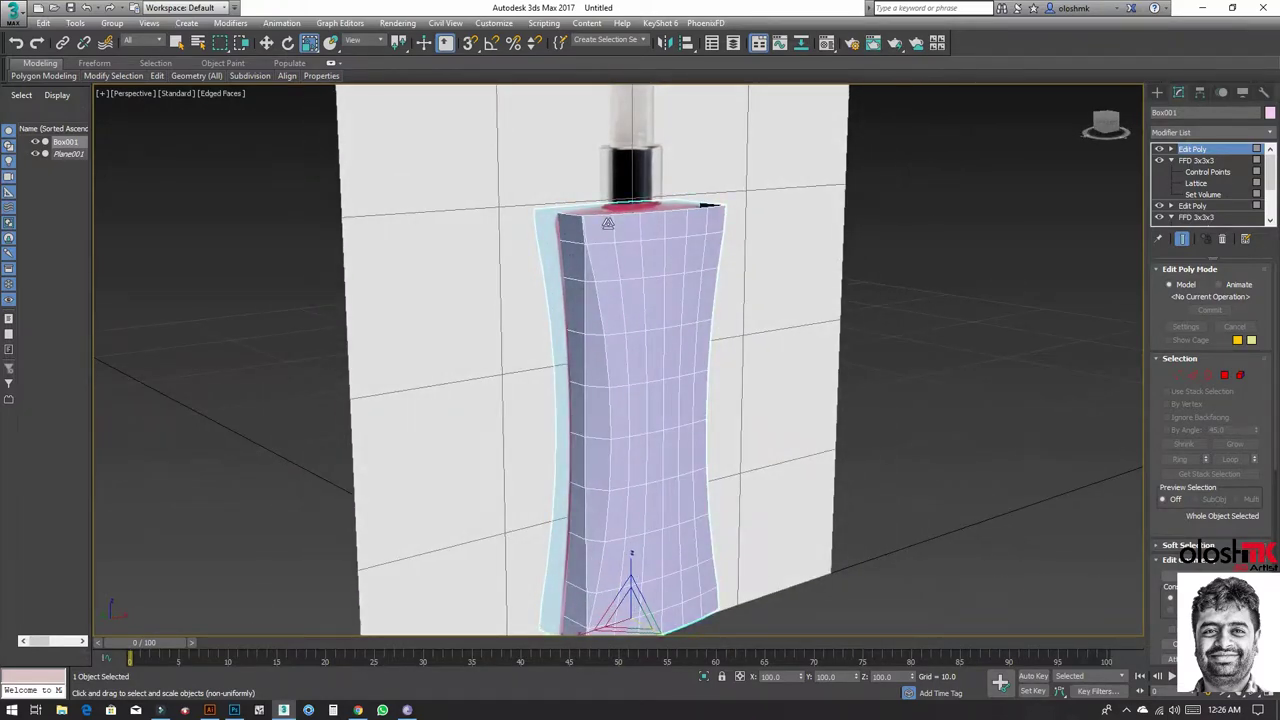
pyautogui.scroll(2, 608, 224)
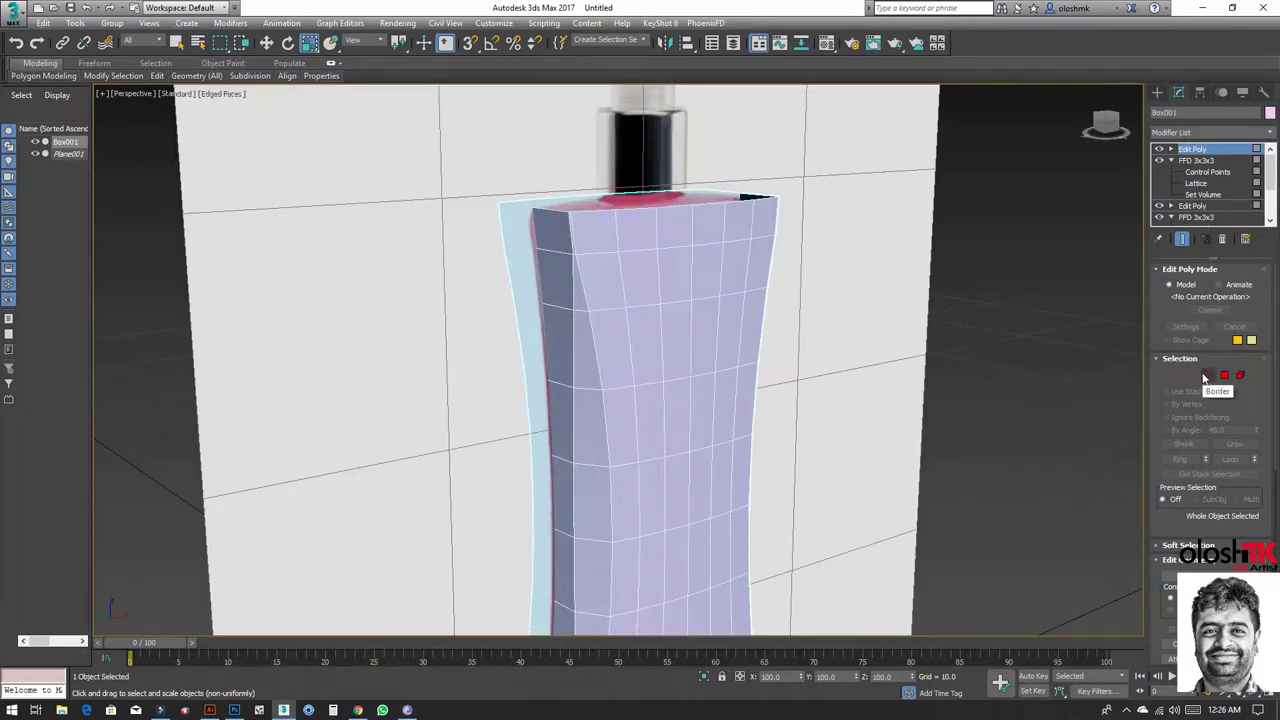
# Step: Select the top opening's edge loops and scale them uniformly inward
pyautogui.click(1209, 375)
pyautogui.moveTo(473, 152); pyautogui.dragTo(931, 249)
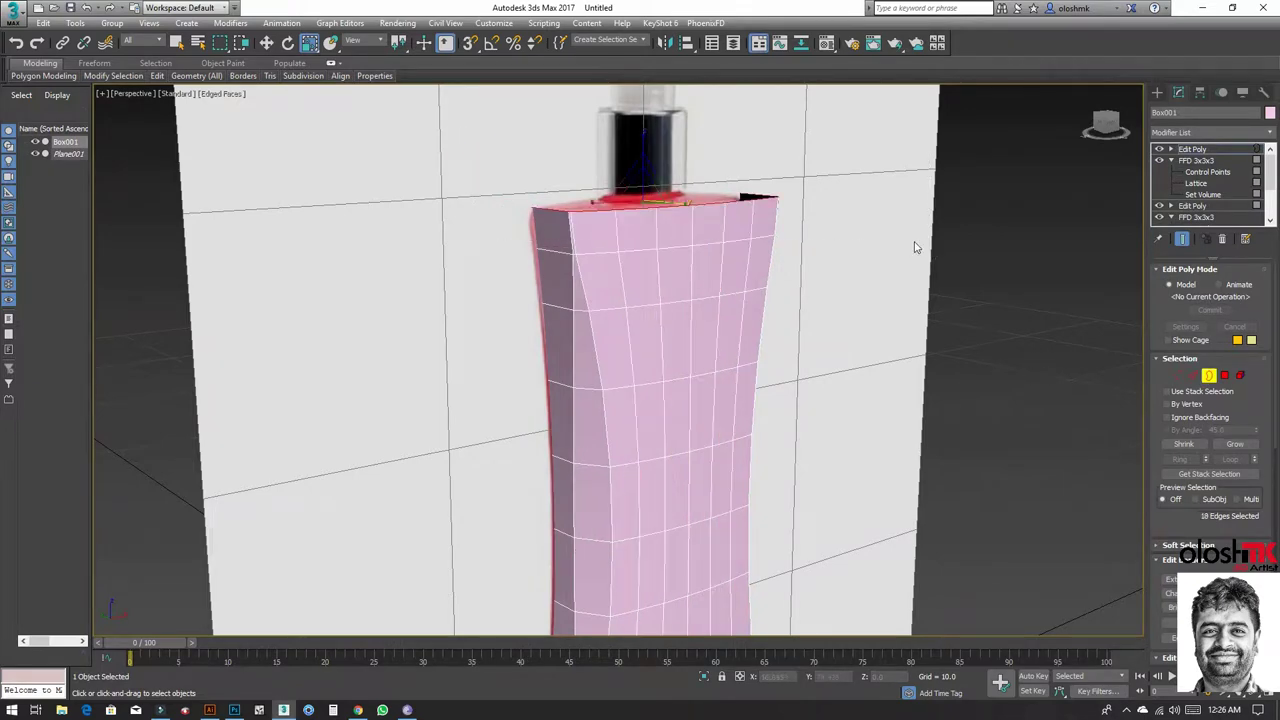
pyautogui.keyDown('alt'); pyautogui.moveTo(808, 263); pyautogui.dragTo(754, 289, button='middle'); pyautogui.keyUp('alt')
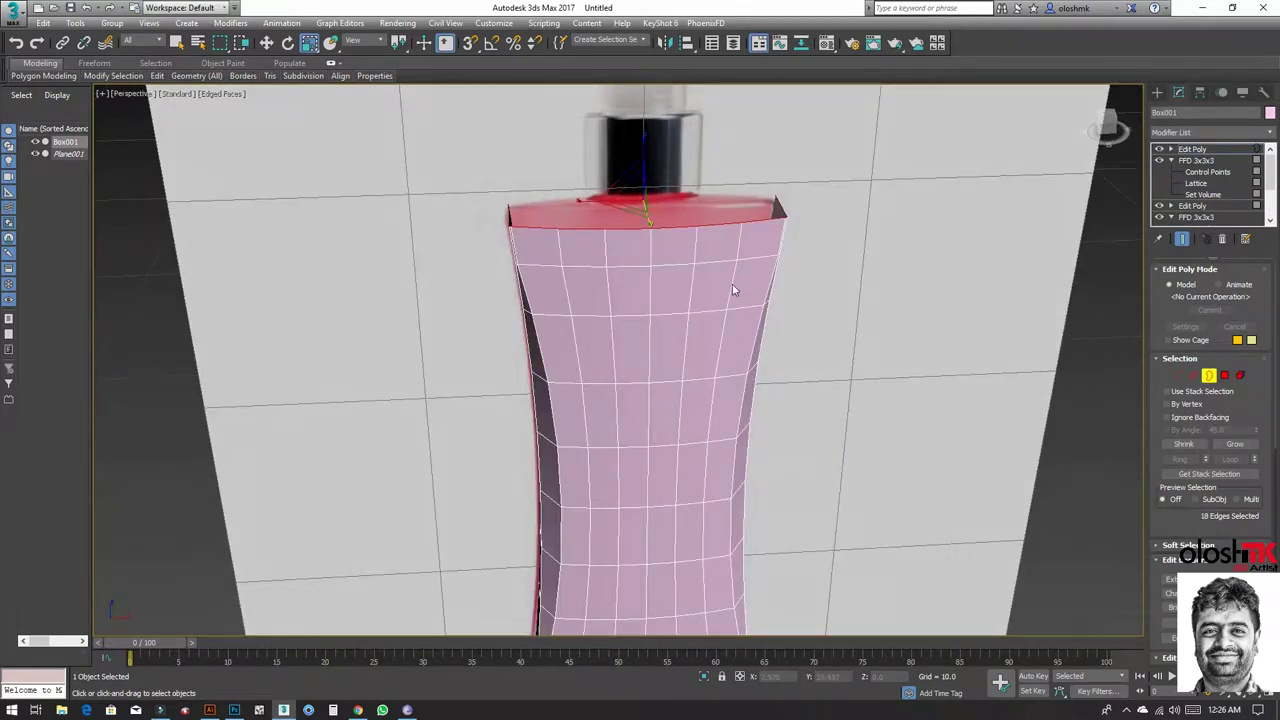
pyautogui.moveTo(636, 195); pyautogui.dragTo(636, 212)
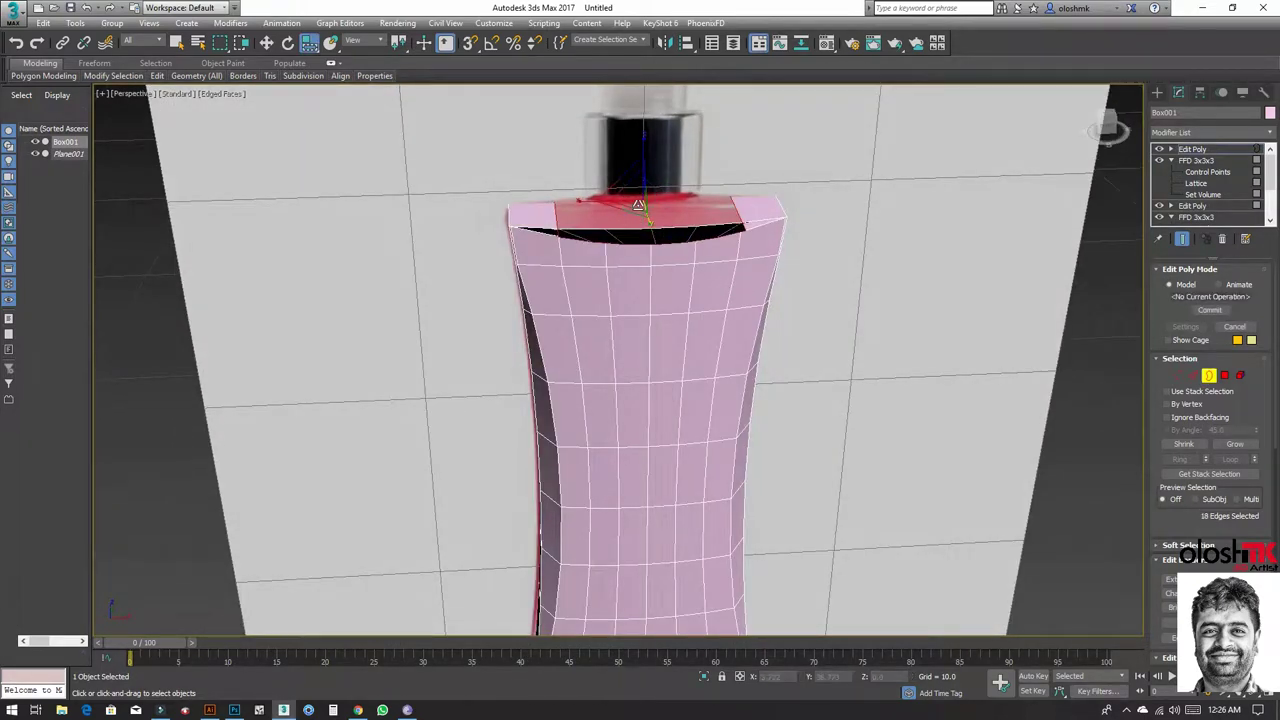
pyautogui.hotkey('ctrl', 'z')
pyautogui.moveTo(309, 43); pyautogui.dragTo(309, 66)
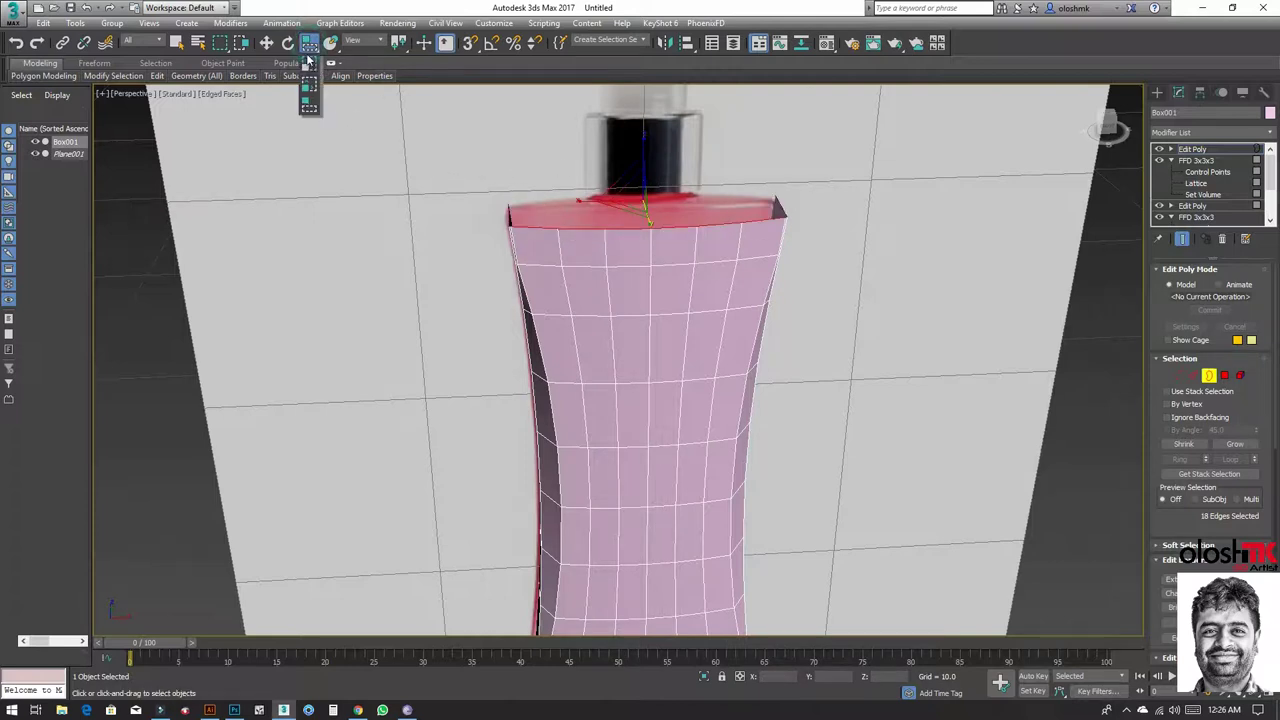
pyautogui.moveTo(634, 177); pyautogui.dragTo(645, 245)
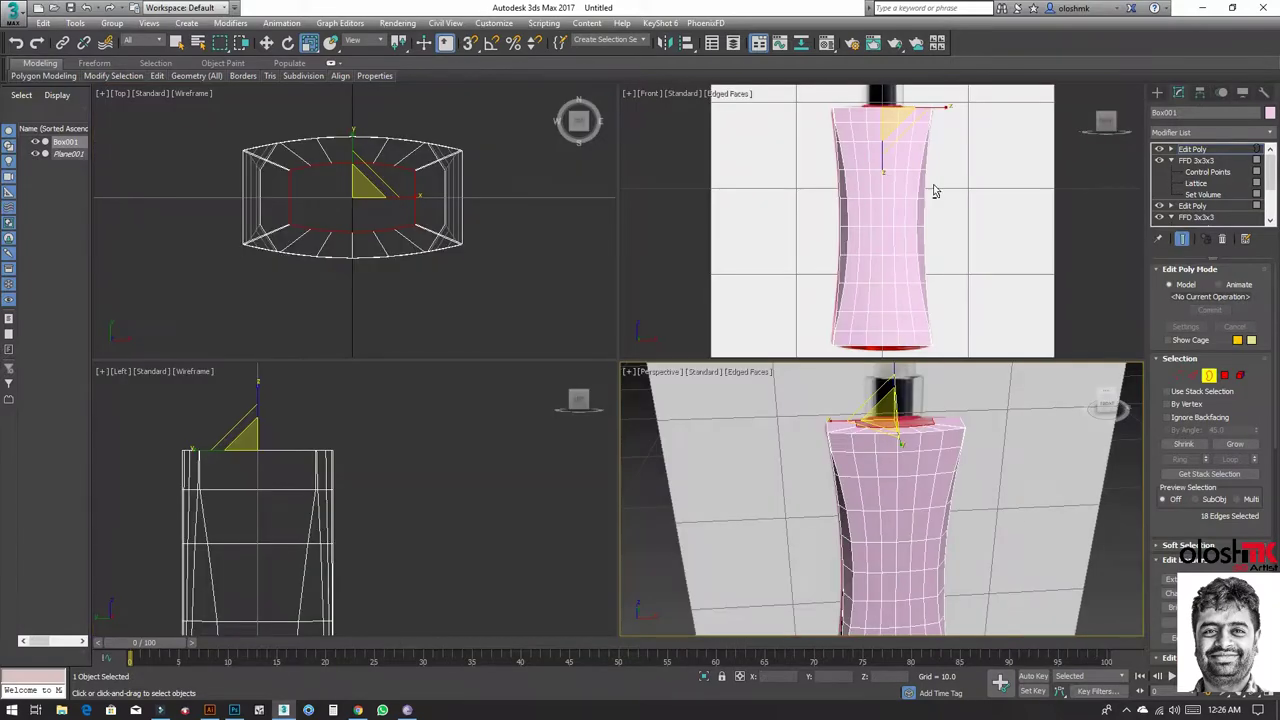
# Step: Nudge the selected top loop slightly upward in a close view
pyautogui.hotkey('alt', 'w')
pyautogui.hotkey('alt', 'w')
pyautogui.moveTo(565, 192); pyautogui.dragTo(595, 290, button='middle')
pyautogui.scroll(3, 595, 290)
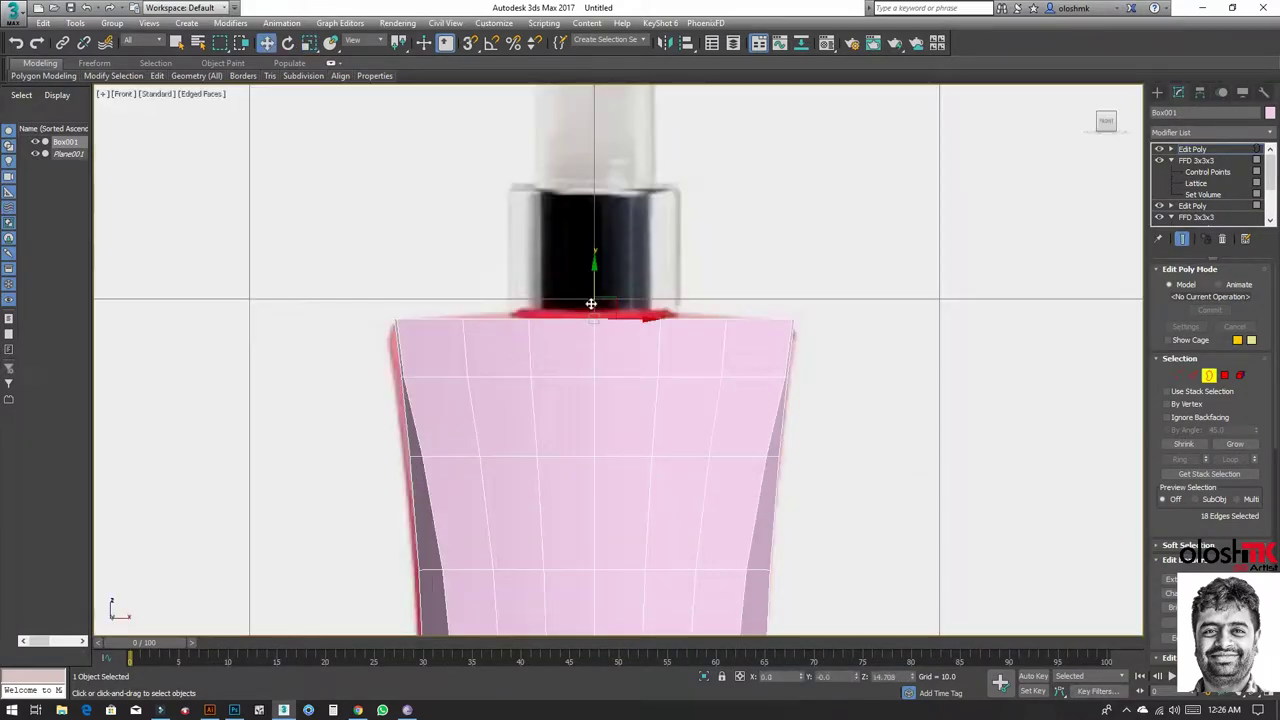
pyautogui.press('w')
pyautogui.moveTo(595, 288); pyautogui.dragTo(598, 281)
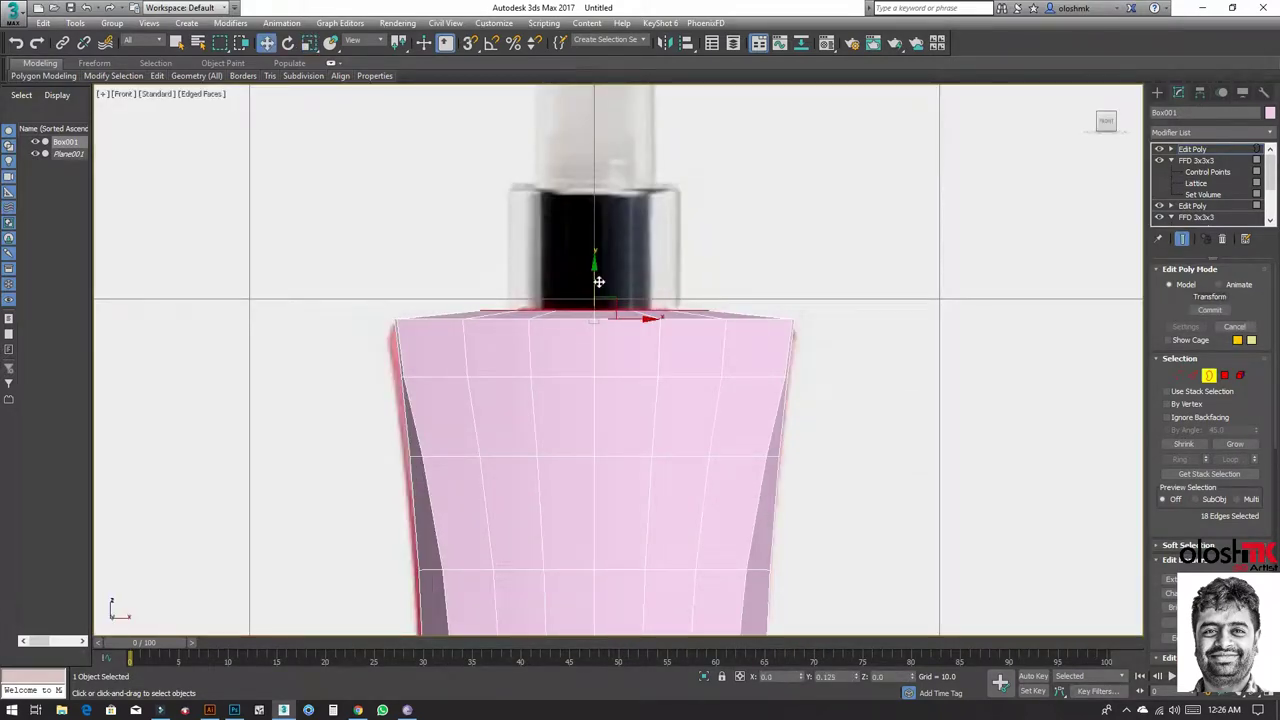
# Step: In the maximized Top view, scale the top loops to about X 105% and Y 115%
pyautogui.hotkey('alt', 'w')
pyautogui.rightClick(305, 257)
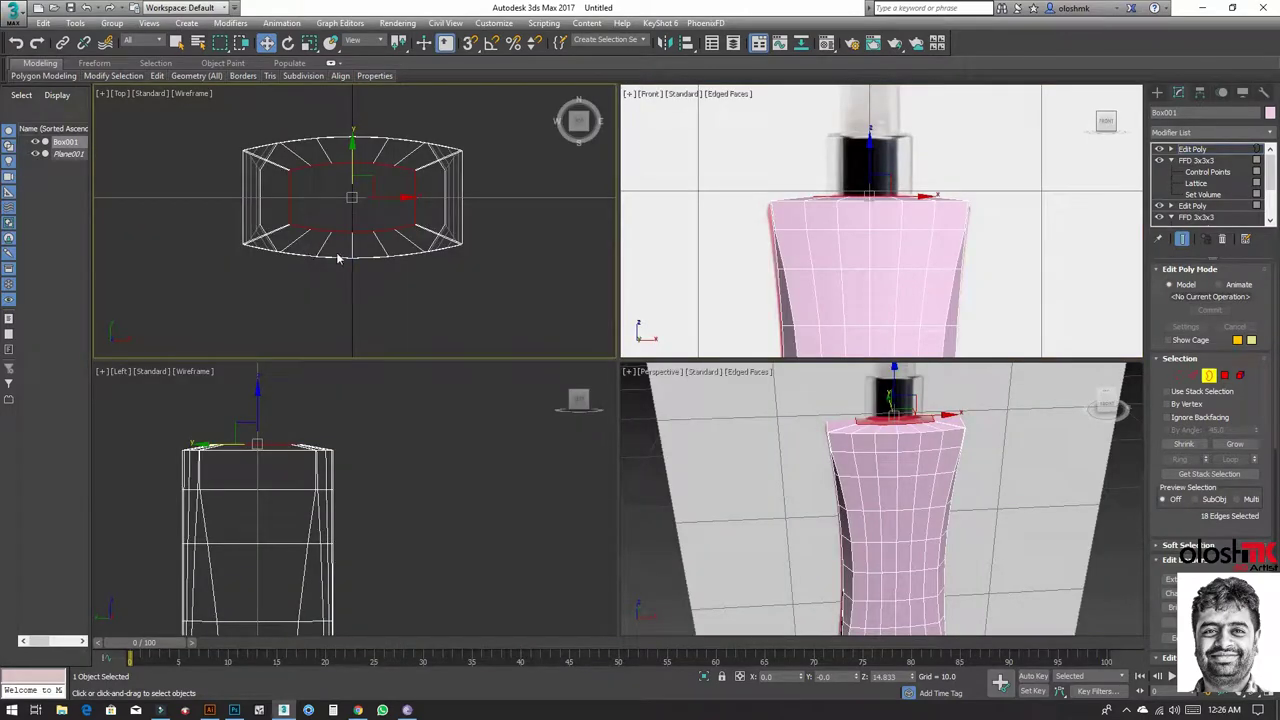
pyautogui.hotkey('alt', 'w')
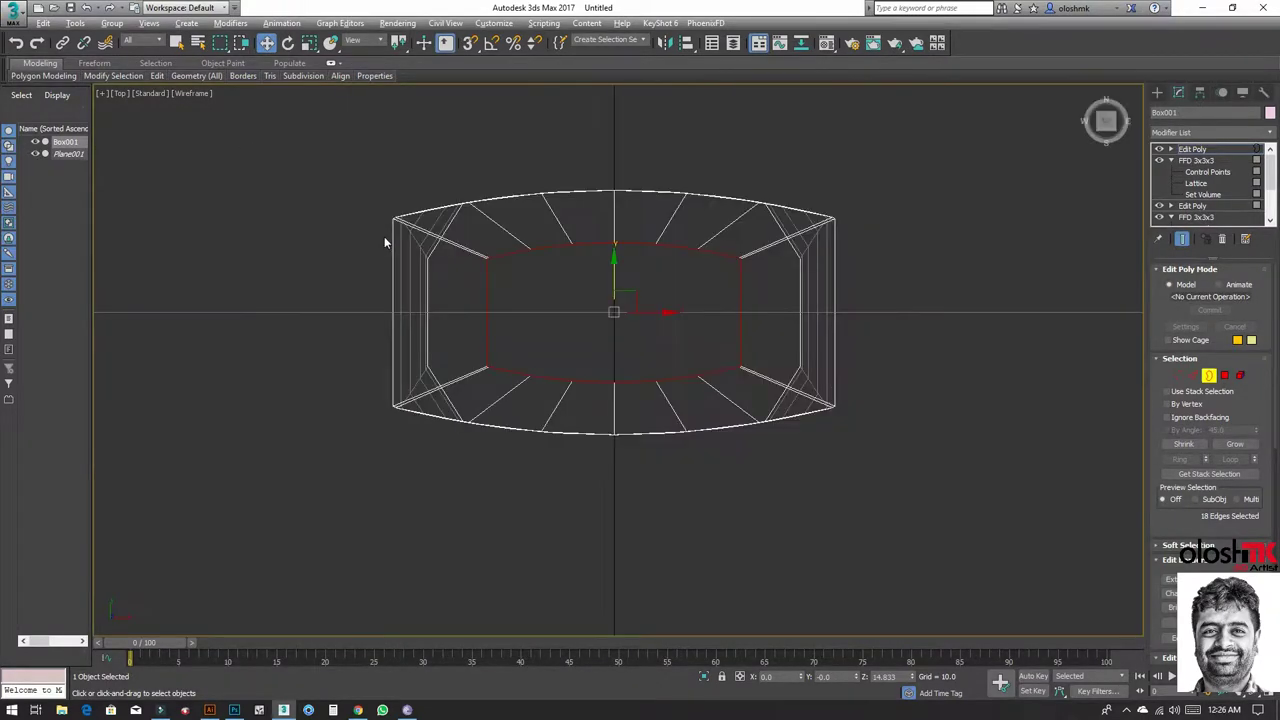
pyautogui.press('r')
pyautogui.moveTo(609, 247); pyautogui.dragTo(609, 234)
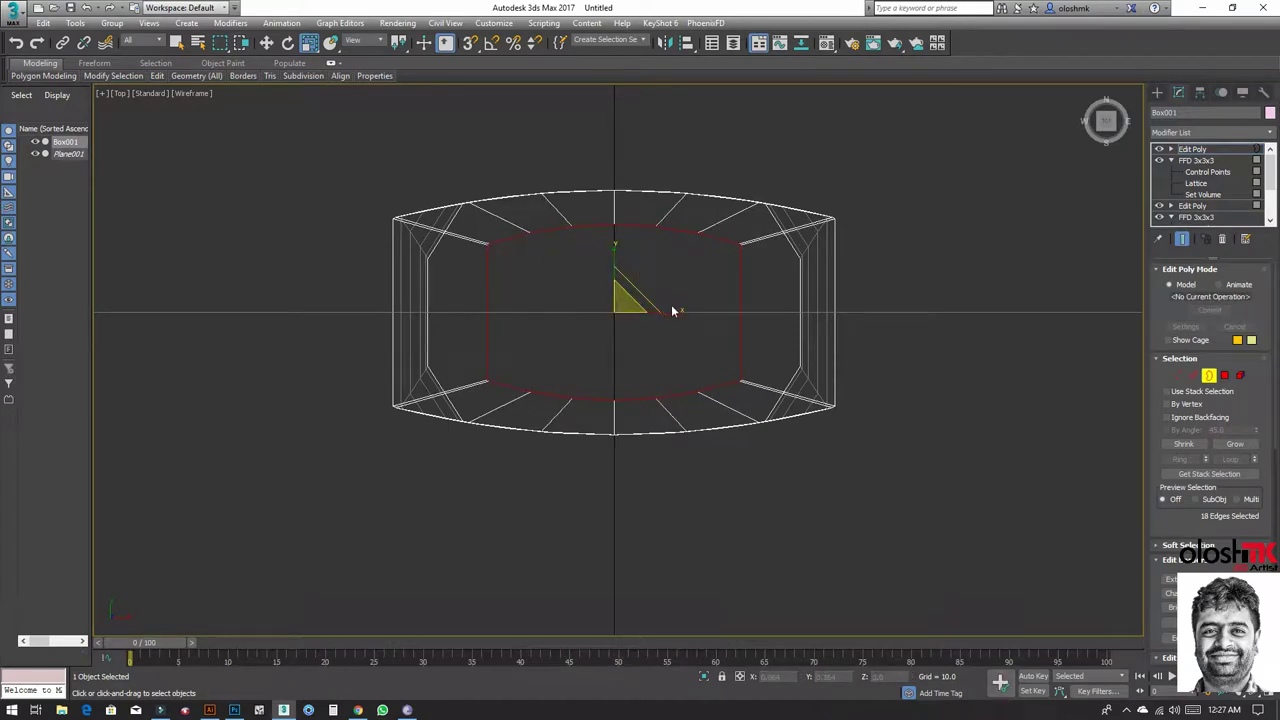
pyautogui.moveTo(675, 312); pyautogui.dragTo(654, 308)
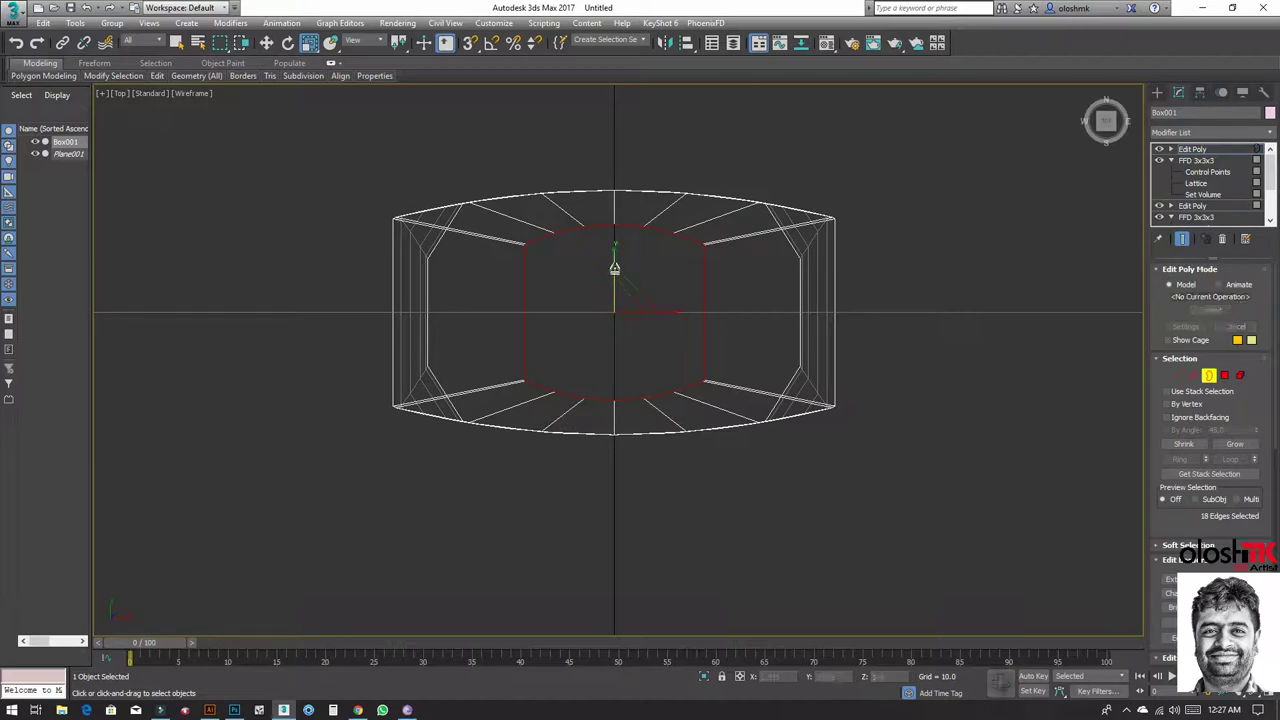
pyautogui.moveTo(612, 253); pyautogui.dragTo(617, 250)
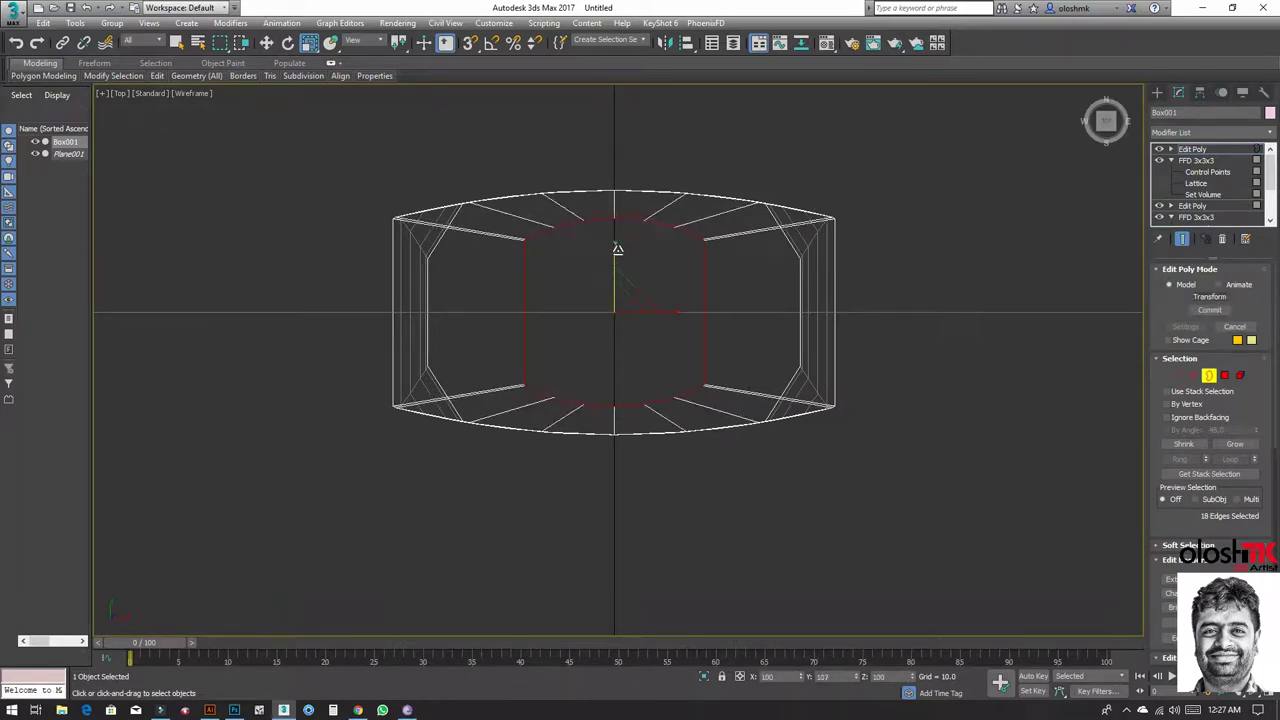
pyautogui.moveTo(668, 309); pyautogui.dragTo(672, 309)
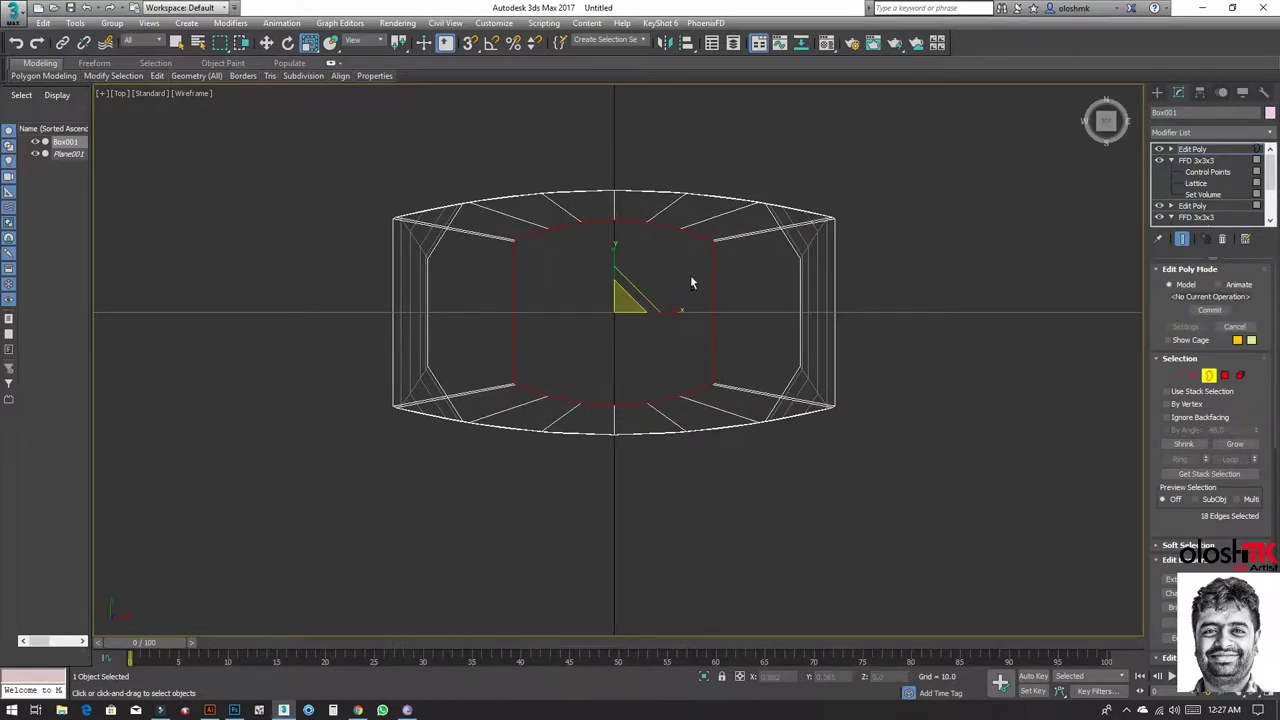
# Step: Try raising the top loop in Front view, undo it, and return to Perspective
pyautogui.hotkey('alt', 'w')
pyautogui.rightClick(832, 218)
pyautogui.hotkey('alt', 'w')
pyautogui.scroll(3, 660, 285)
pyautogui.press('w')
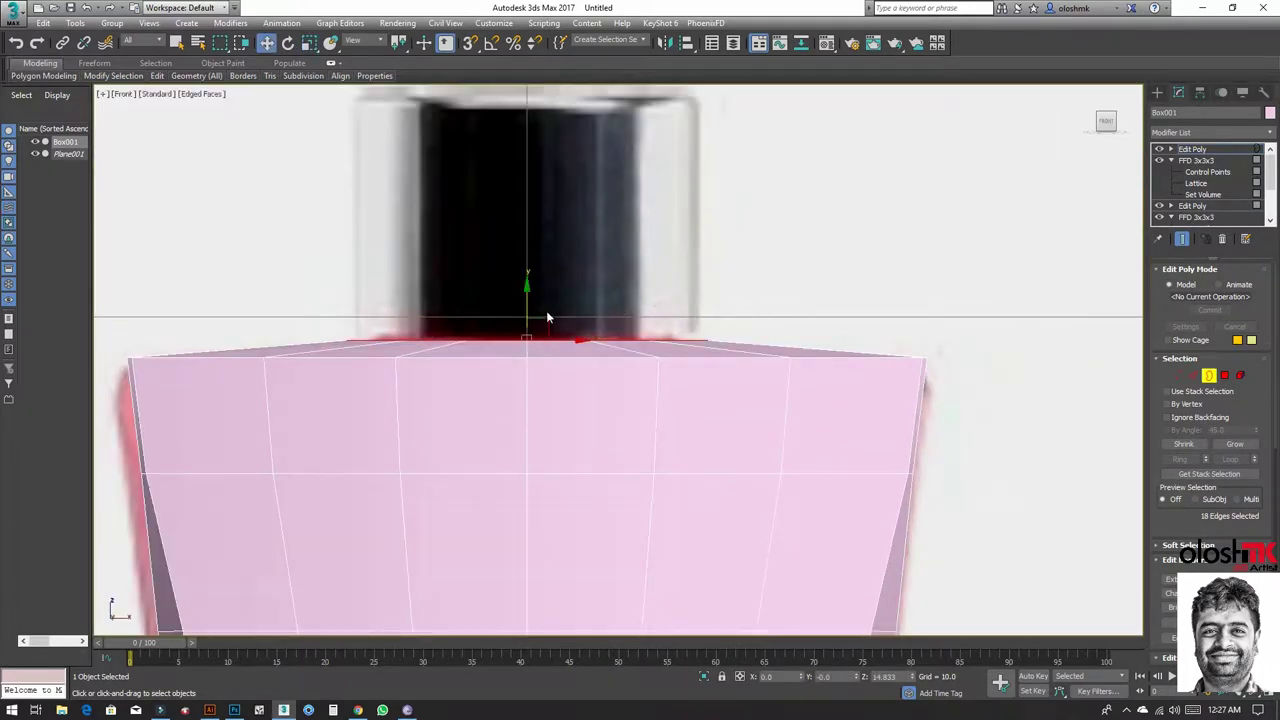
pyautogui.moveTo(528, 302); pyautogui.dragTo(538, 276)
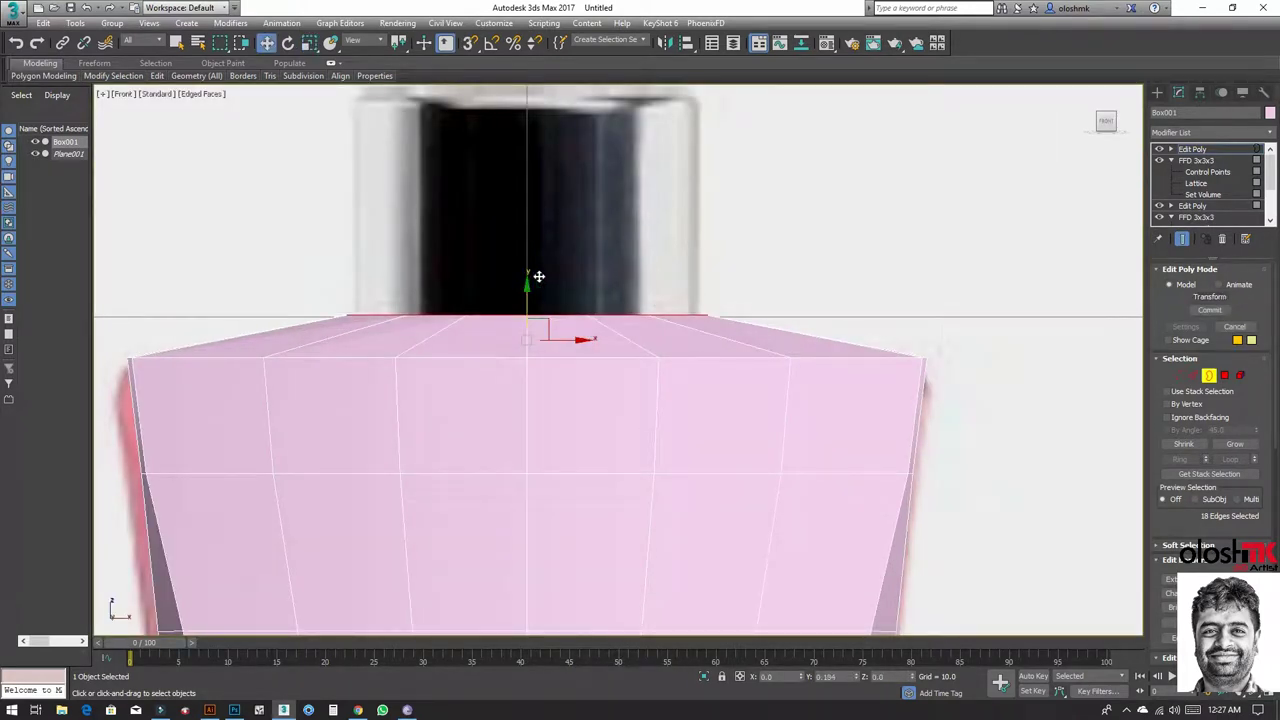
pyautogui.hotkey('ctrl', 'z')
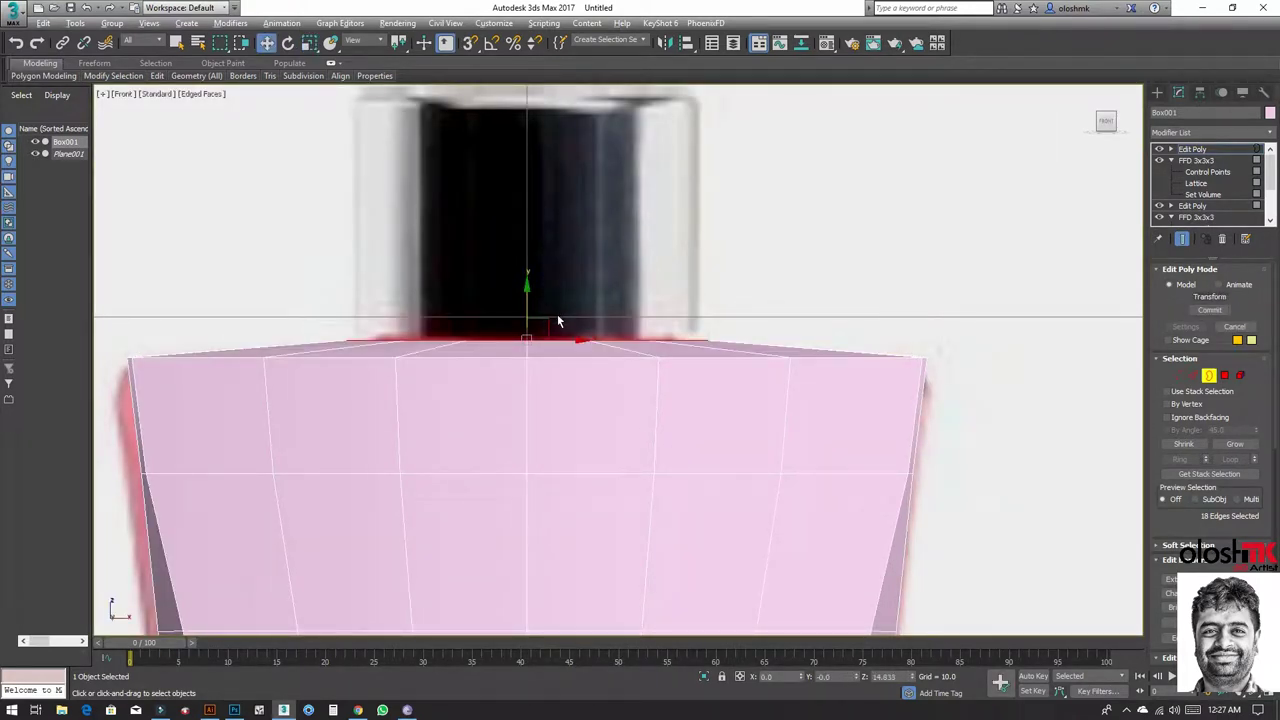
pyautogui.hotkey('alt', 'w')
pyautogui.hotkey('alt', 'w')
pyautogui.moveTo(695, 307)
pyautogui.keyDown('alt'); pyautogui.mouseDown(button='middle')
pyautogui.moveTo(716, 332)
pyautogui.moveTo(649, 323)
pyautogui.mouseUp(button='middle'); pyautogui.keyUp('alt')
pyautogui.scroll(3, 602, 289)
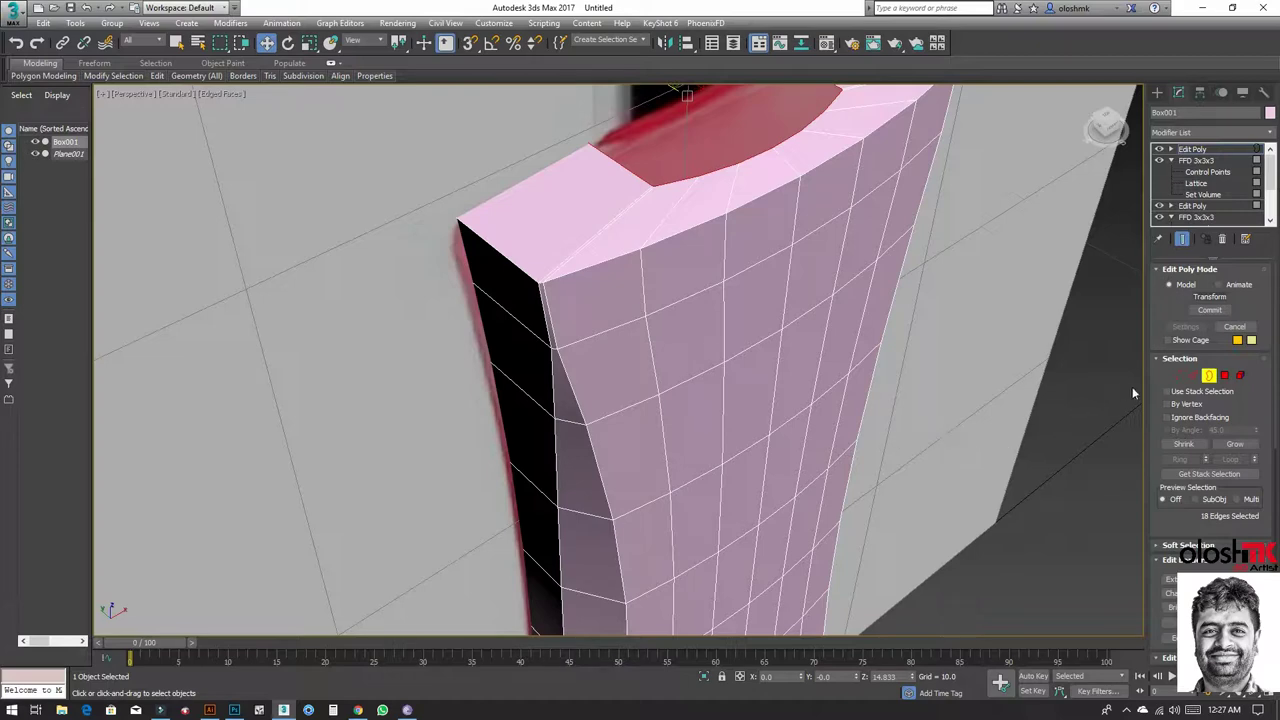
# Step: Select the edge rings running across the bottle's side corner
pyautogui.click(1193, 375)
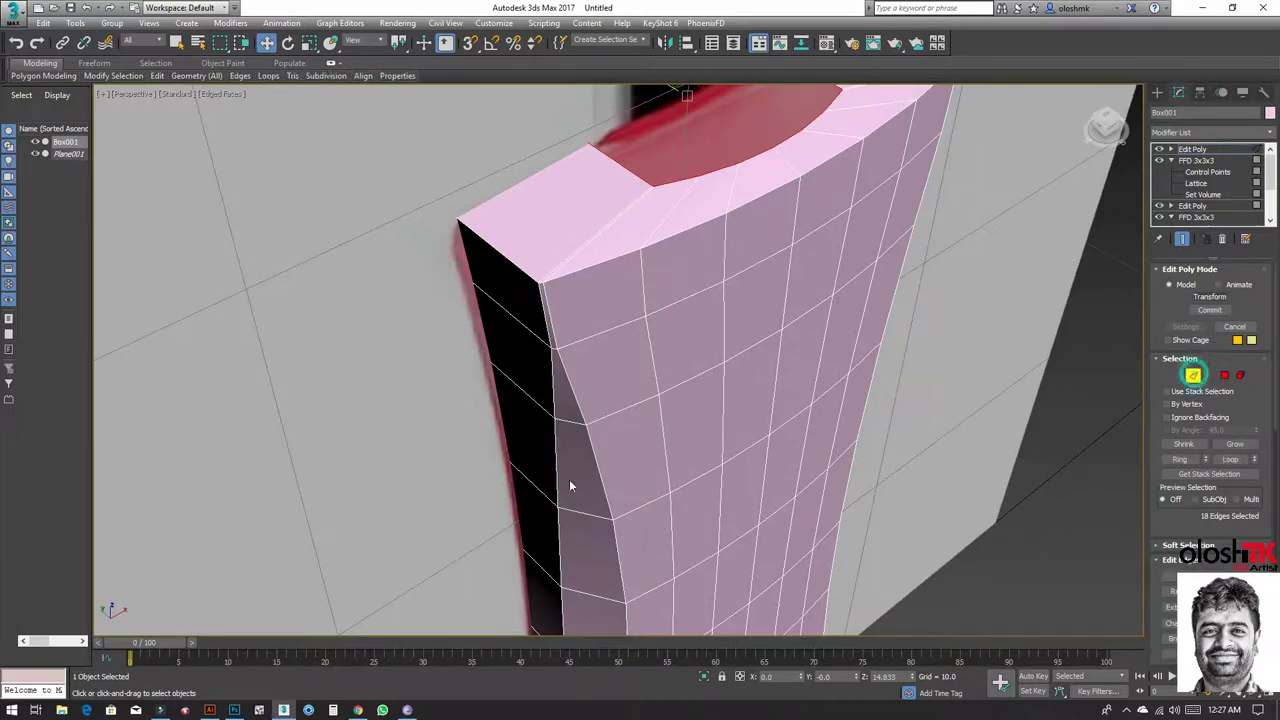
pyautogui.doubleClick(573, 422)
pyautogui.moveTo(677, 427)
pyautogui.keyDown('alt'); pyautogui.mouseDown(button='middle')
pyautogui.moveTo(838, 443)
pyautogui.moveTo(534, 237)
pyautogui.moveTo(800, 357)
pyautogui.moveTo(637, 389)
pyautogui.mouseUp(button='middle'); pyautogui.keyUp('alt')
pyautogui.press('q')
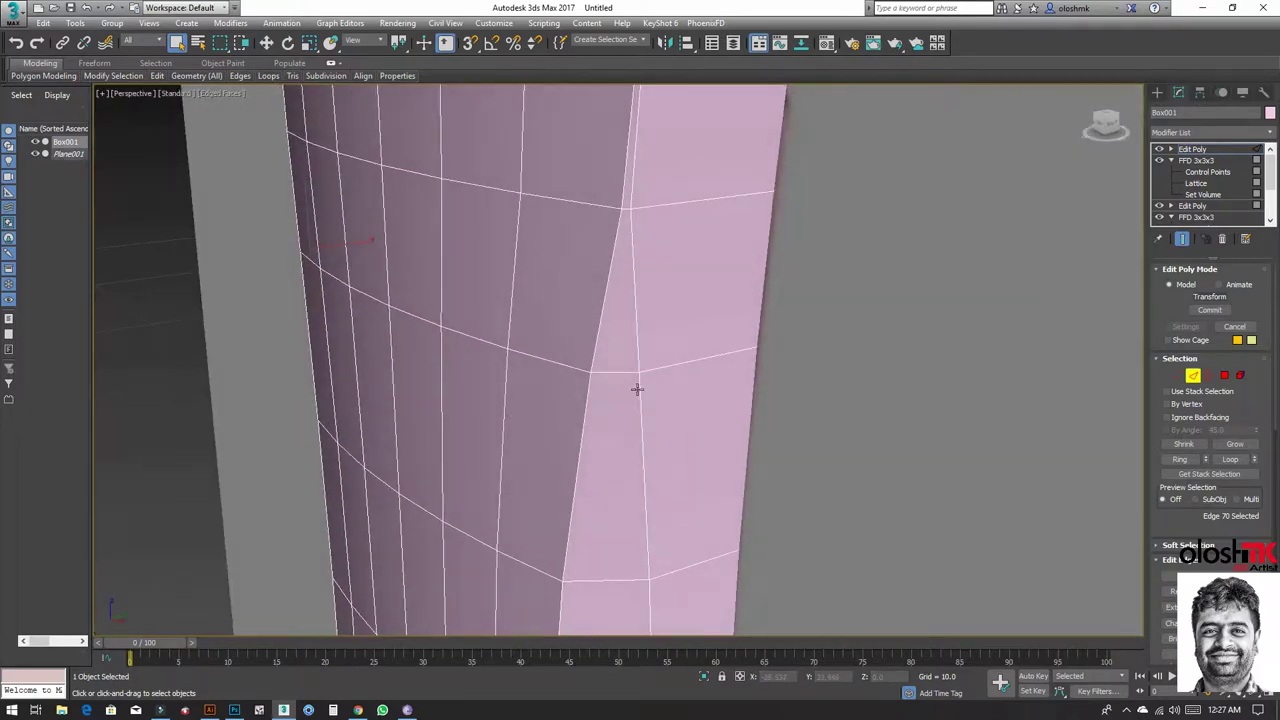
pyautogui.click(617, 374)
pyautogui.moveTo(804, 388)
pyautogui.keyDown('alt'); pyautogui.mouseDown(button='middle')
pyautogui.moveTo(714, 380)
pyautogui.moveTo(380, 416)
pyautogui.mouseUp(button='middle'); pyautogui.keyUp('alt')
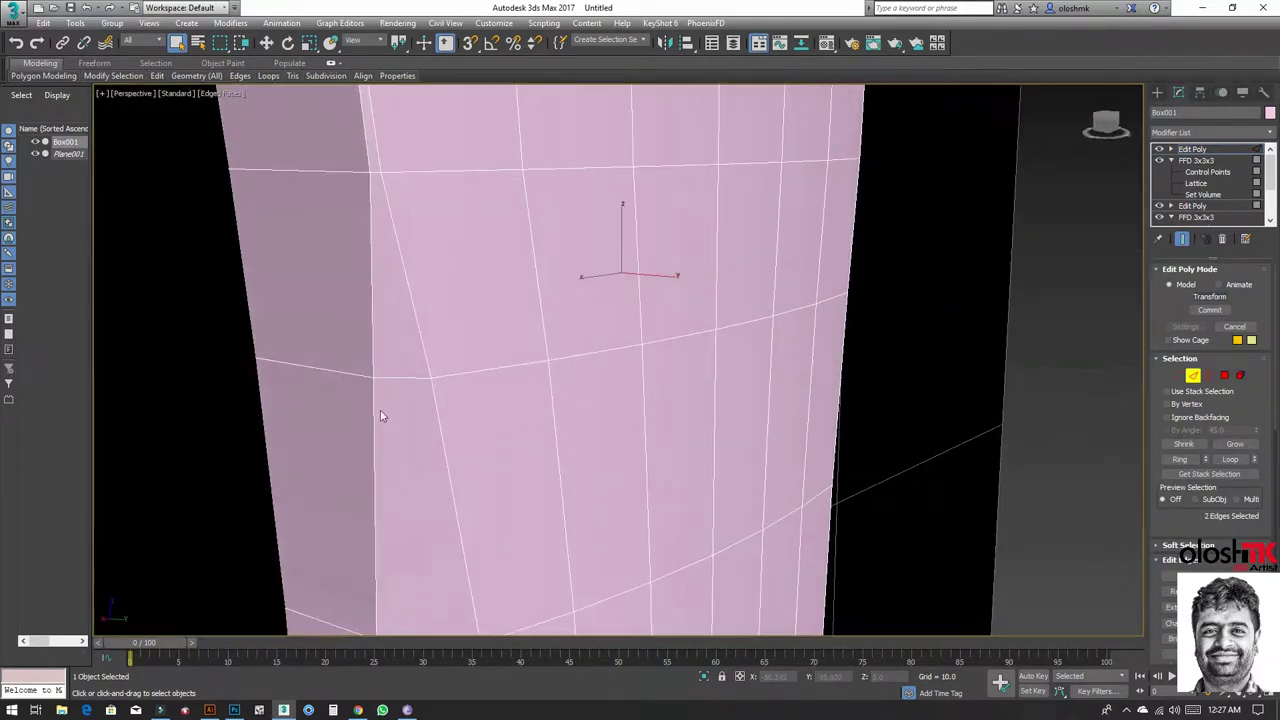
pyautogui.keyDown('alt'); pyautogui.moveTo(785, 392); pyautogui.dragTo(668, 372, button='middle'); pyautogui.keyUp('alt')
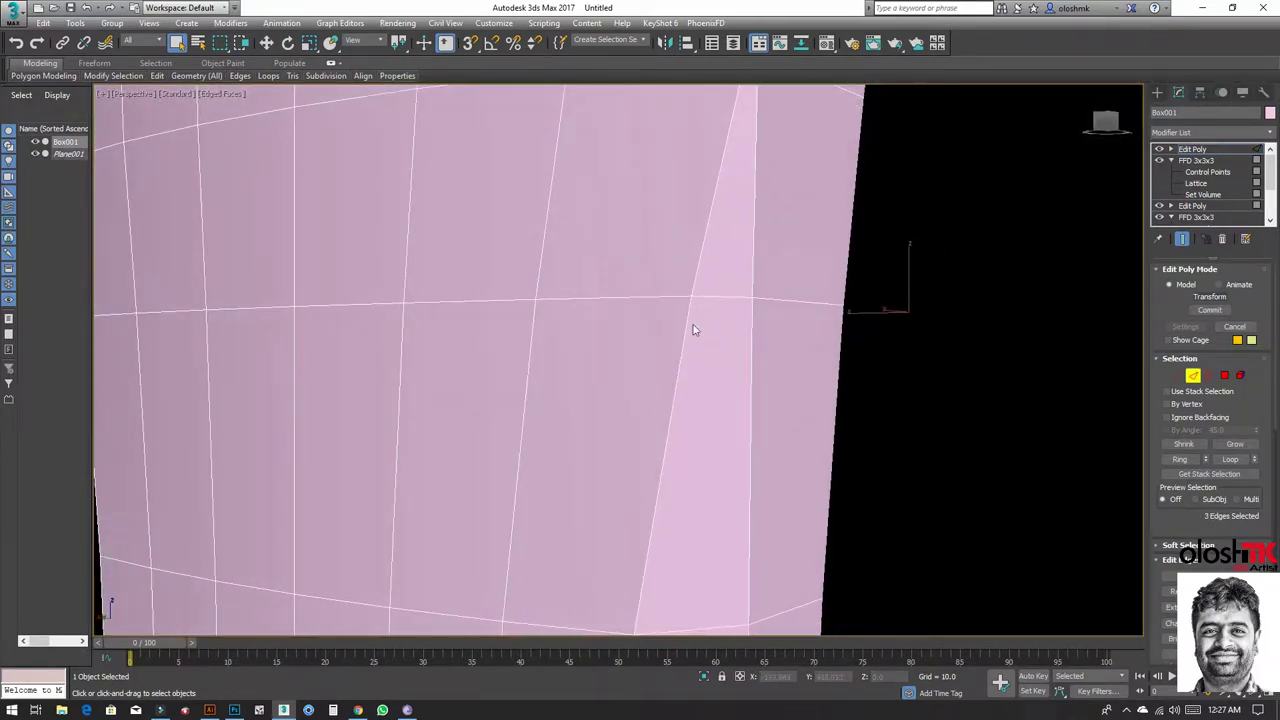
pyautogui.keyDown('ctrl'); pyautogui.click(713, 296); pyautogui.keyUp('ctrl')
pyautogui.hotkey('alt', 'l')
# Step: Connect the ring with 2 segments pinched to 90 and commit
pyautogui.hotkey('ctrl', 'shift', 'e')
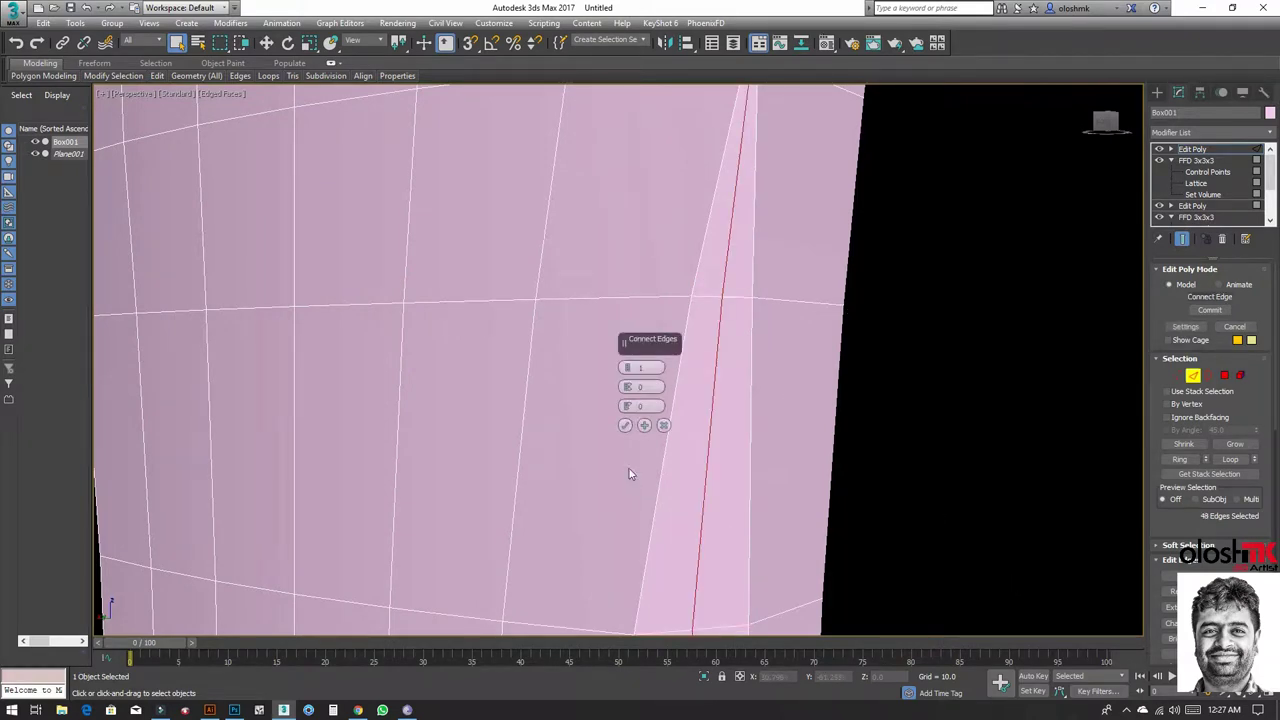
pyautogui.moveTo(628, 368)
pyautogui.mouseDown()
pyautogui.moveTo(634, 386)
pyautogui.moveTo(648, 143)
pyautogui.mouseUp()
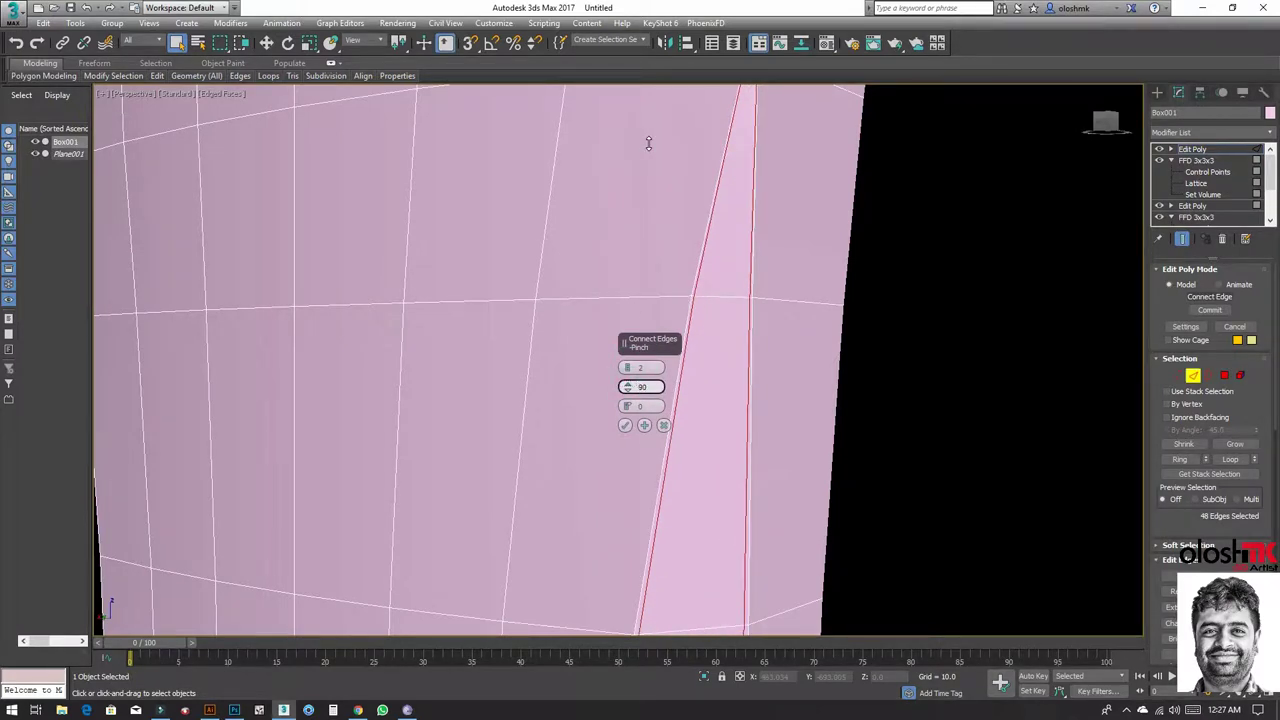
pyautogui.click(625, 425)
pyautogui.scroll(-2, 627, 428)
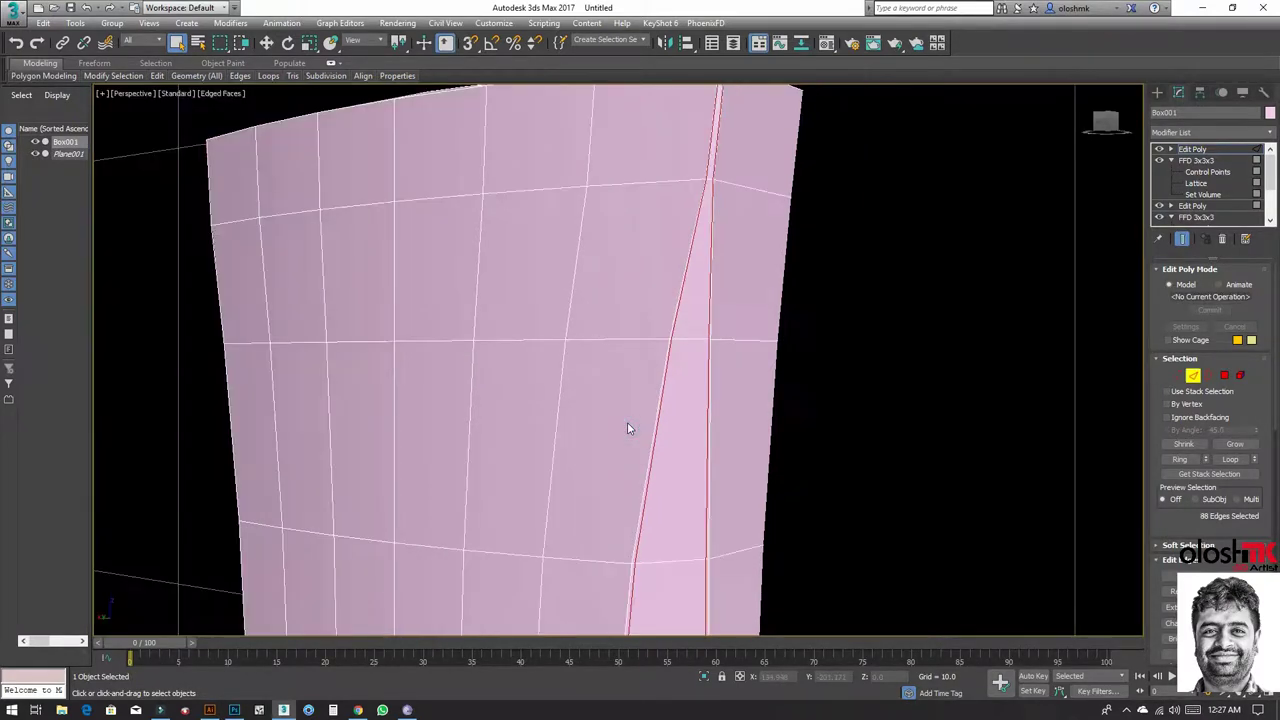
pyautogui.scroll(-3, 623, 350)
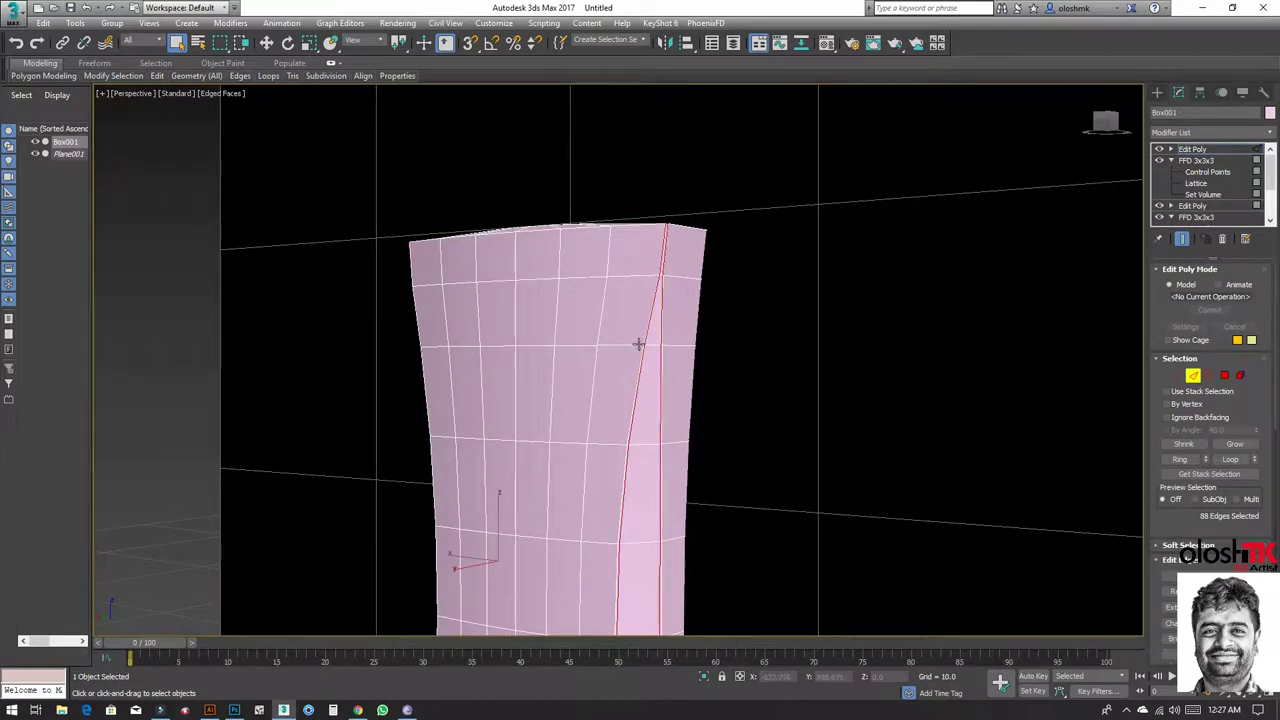
# Step: Connect the short horizontal edge ring with one edge at Slide -89, hugging the corner
pyautogui.click(629, 346)
pyautogui.keyDown('shift'); pyautogui.click(629, 346); pyautogui.keyUp('shift')
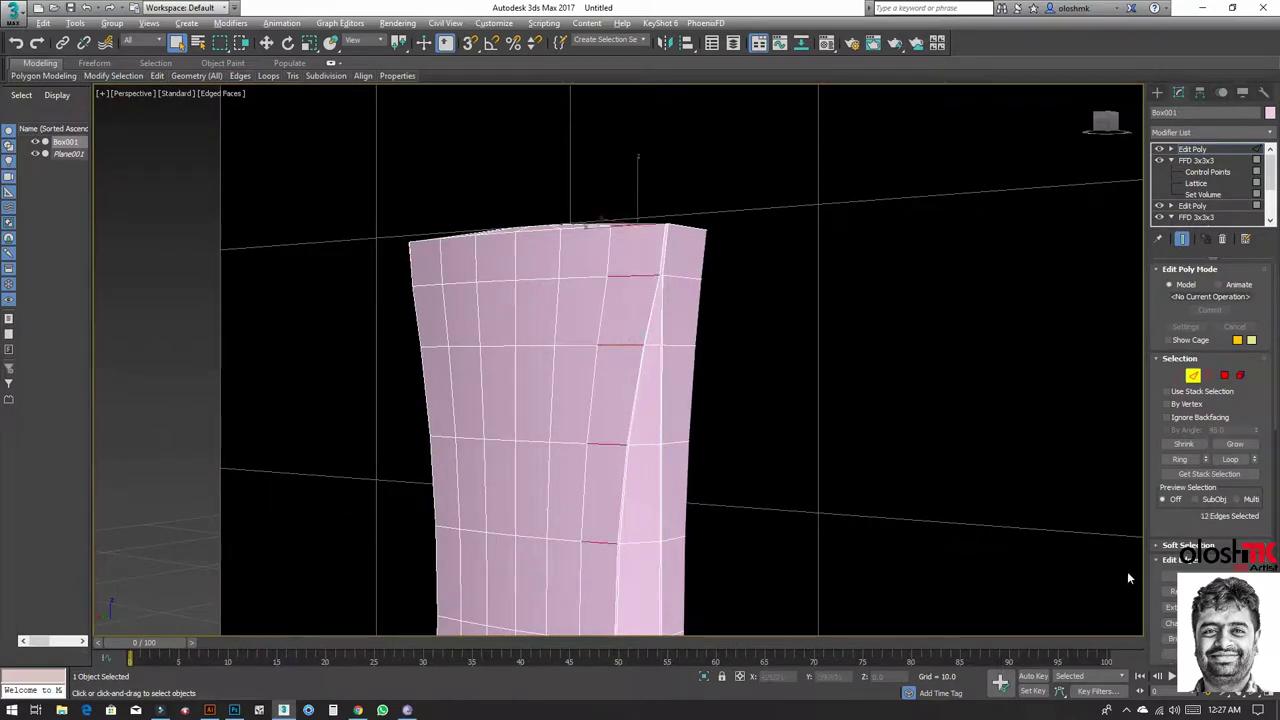
pyautogui.hotkey('ctrl', 'shift', 'e')
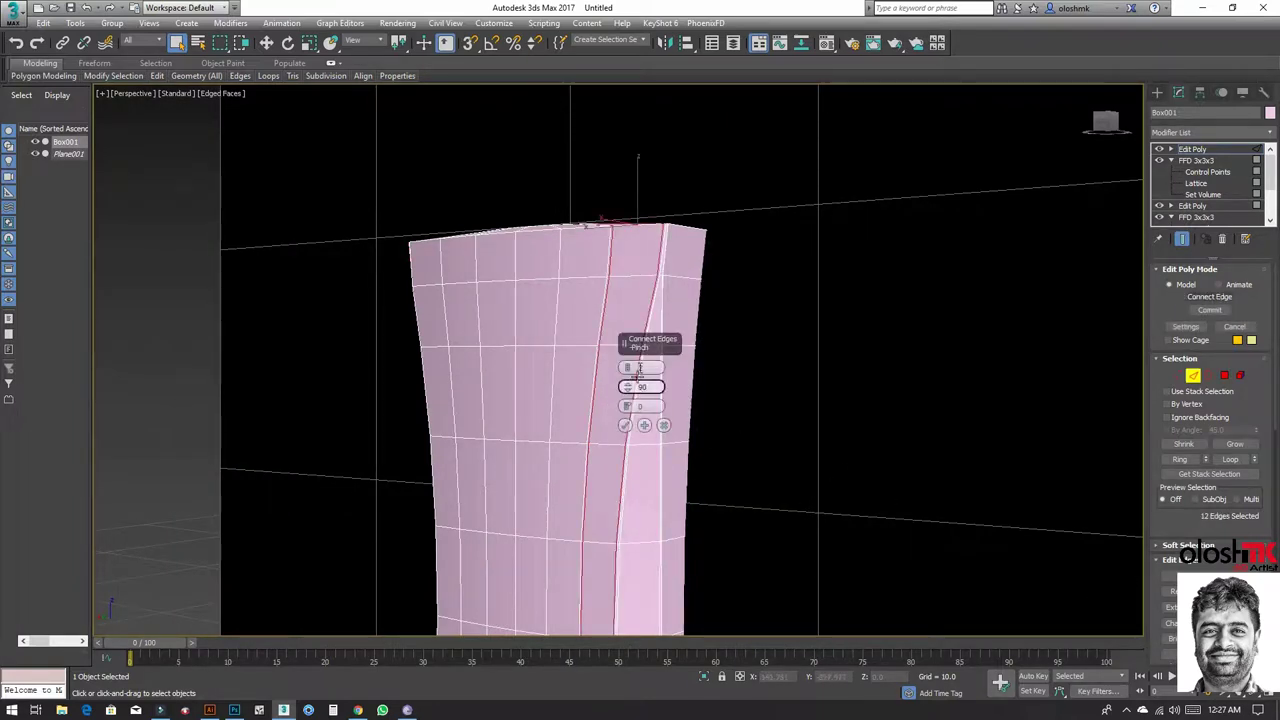
pyautogui.moveTo(627, 387)
pyautogui.mouseDown()
pyautogui.moveTo(631, 532)
pyautogui.moveTo(661, 632)
pyautogui.mouseUp()
pyautogui.rightClick(627, 387)
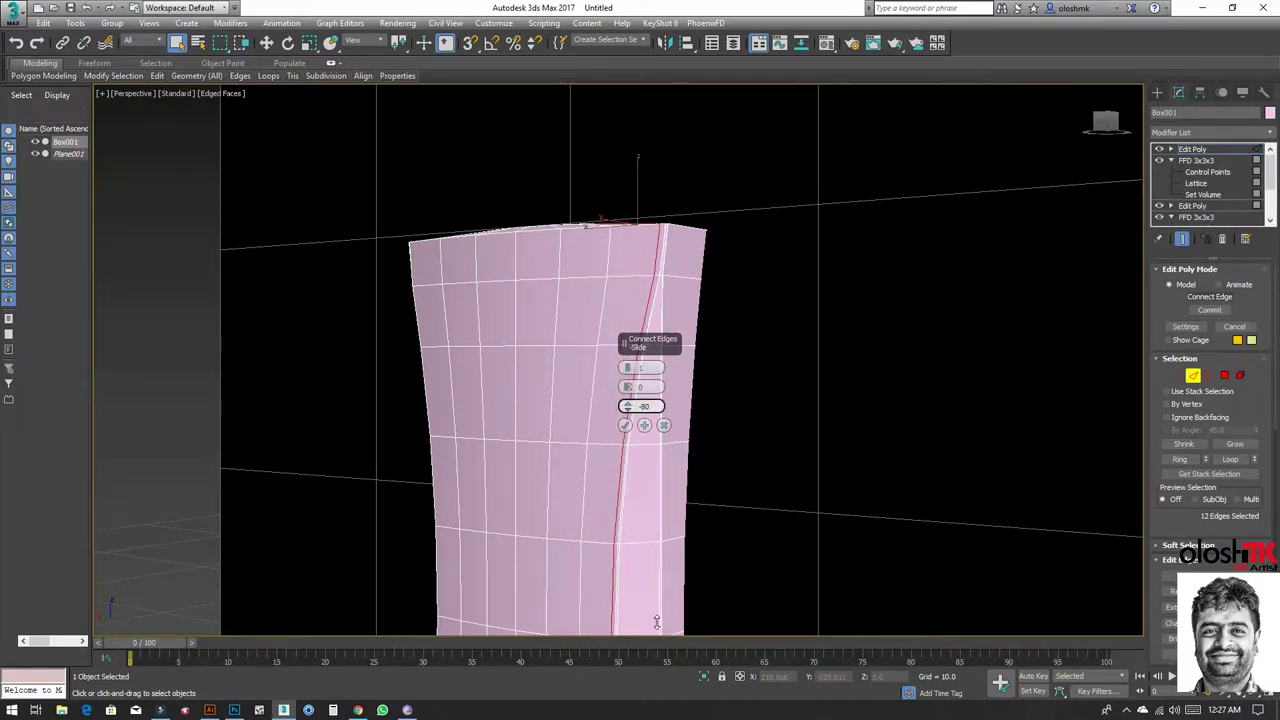
pyautogui.scroll(-2, 617, 549)
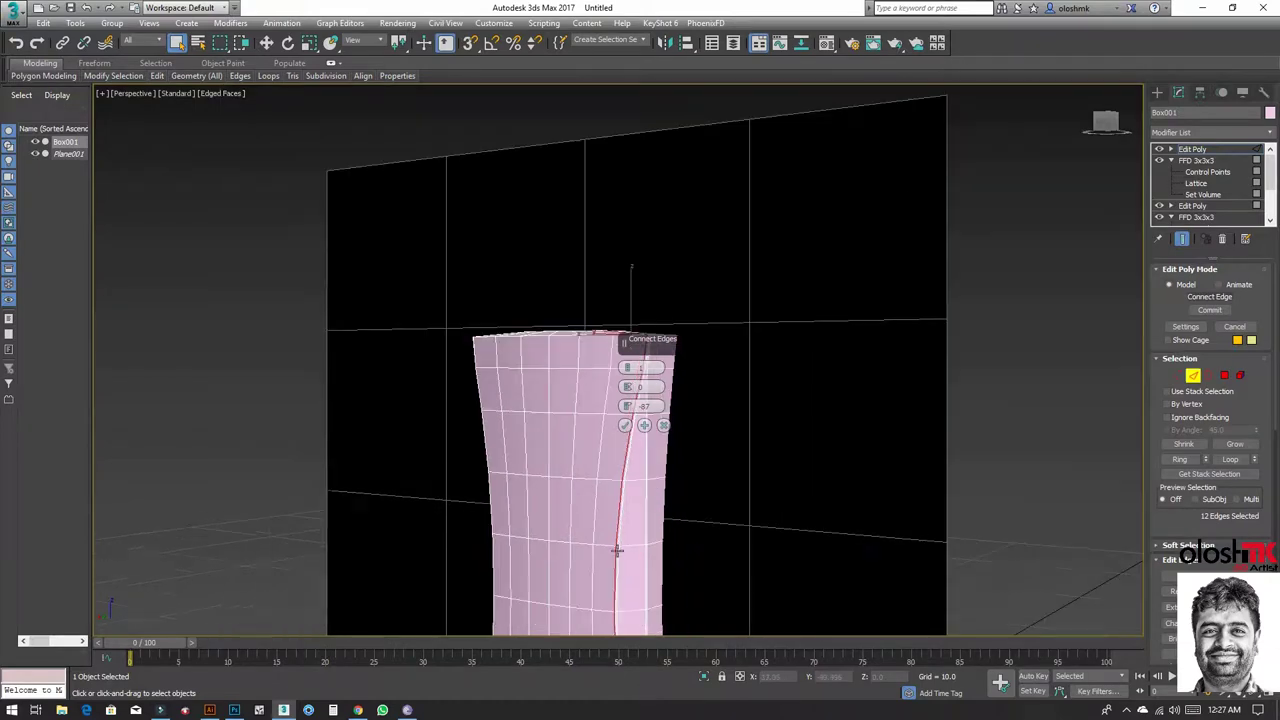
pyautogui.scroll(3, 617, 549)
pyautogui.scroll(1, 614, 543)
pyautogui.scroll(1, 623, 457)
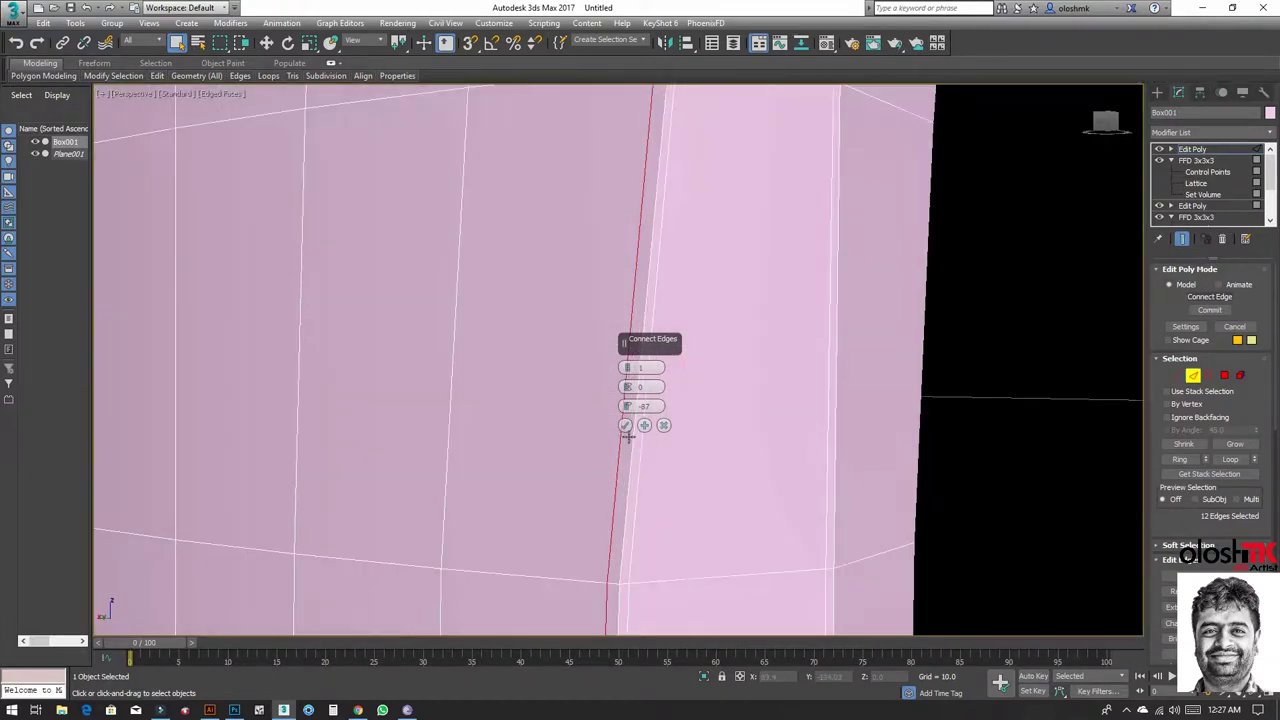
pyautogui.moveTo(627, 410); pyautogui.dragTo(628, 415)
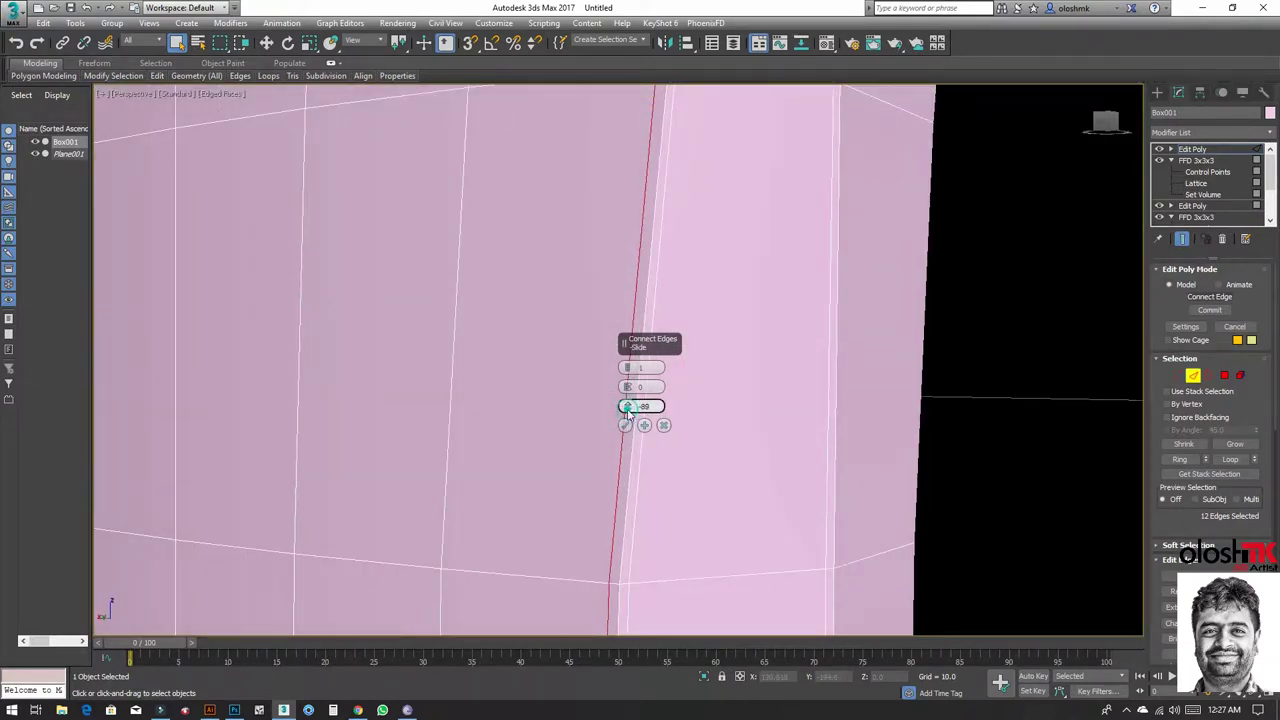
pyautogui.click(625, 425)
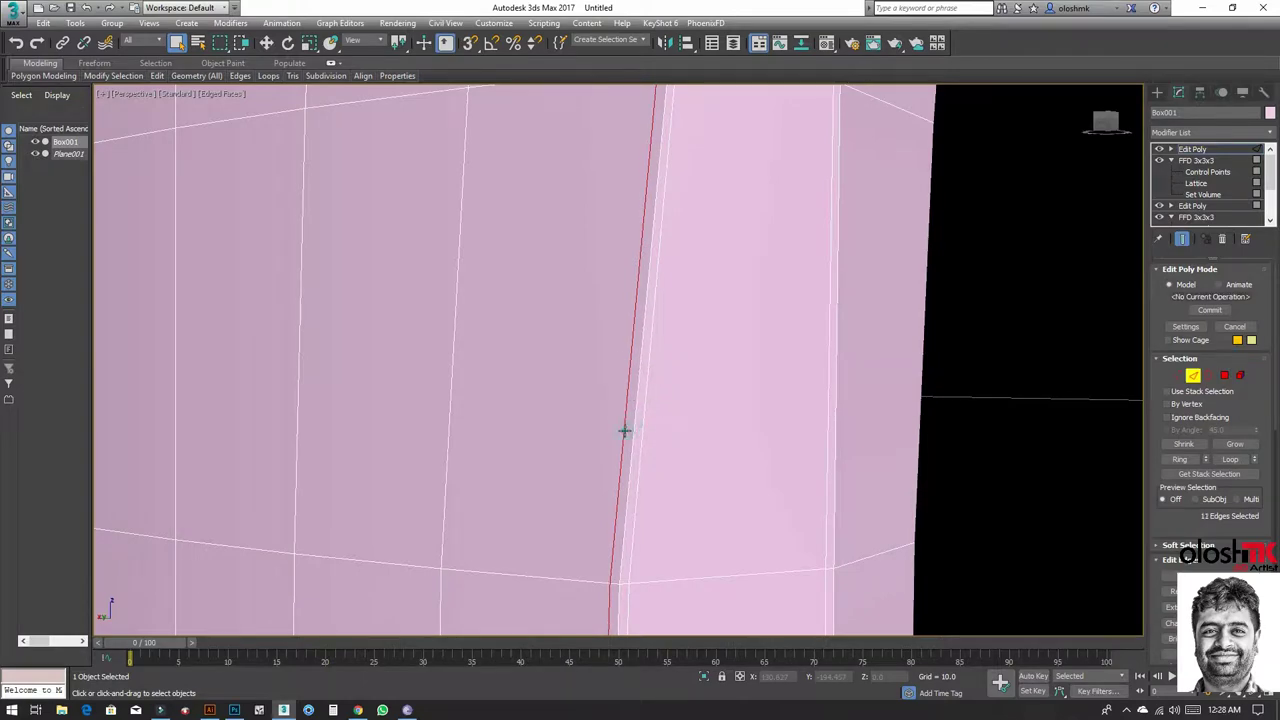
pyautogui.scroll(-1, 620, 434)
pyautogui.scroll(-5, 617, 437)
pyautogui.scroll(1, 554, 434)
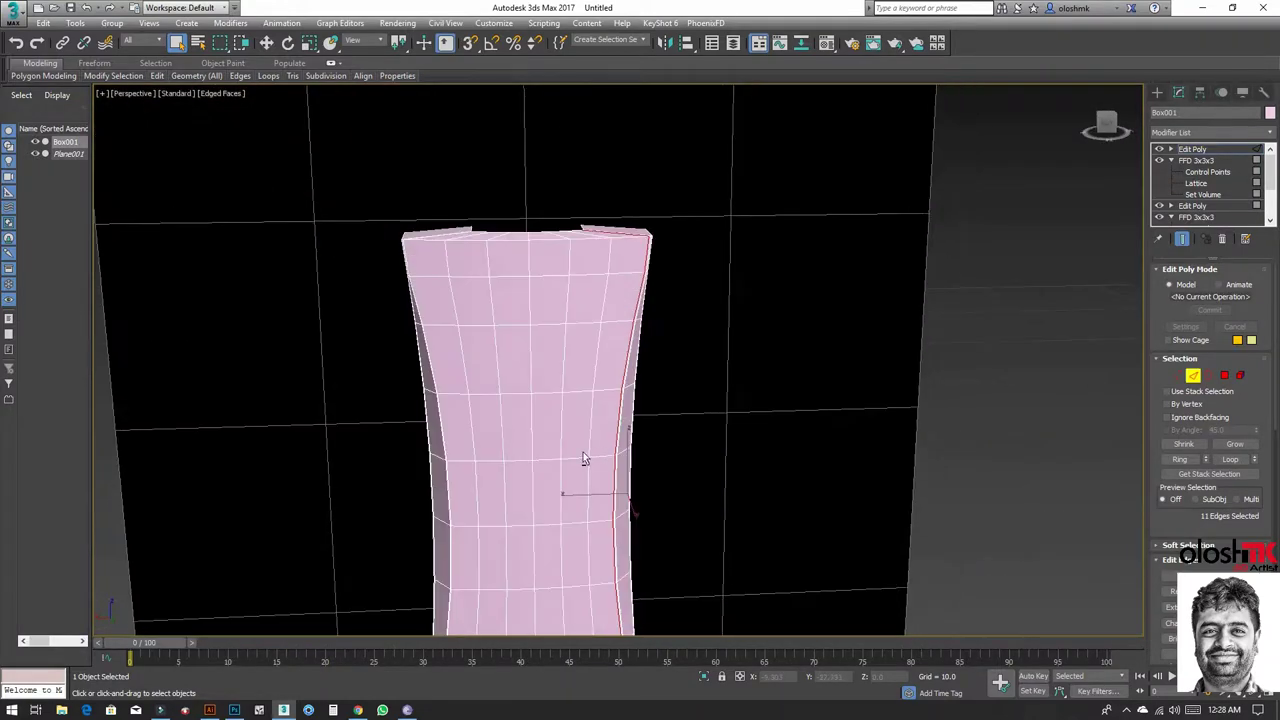
# Step: Try selecting edge rings on the bottle's left side and column
pyautogui.click(459, 395)
pyautogui.hotkey('alt', 'r')
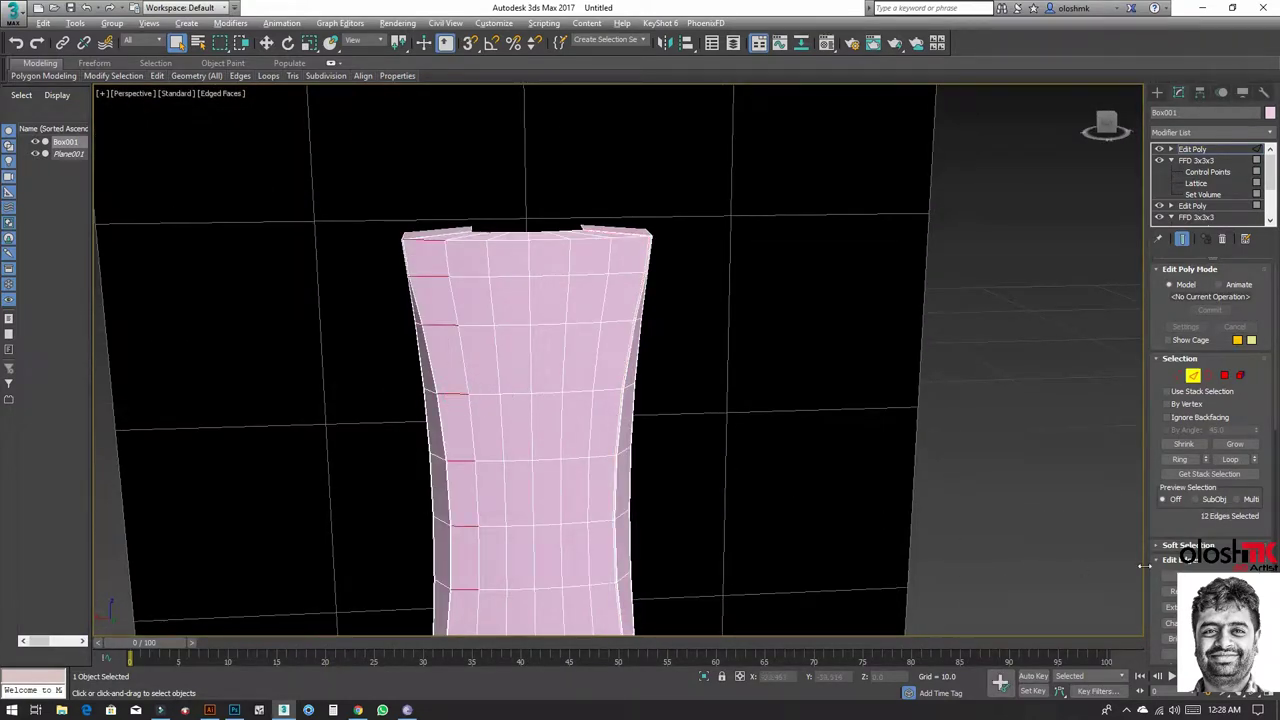
pyautogui.keyDown('alt'); pyautogui.moveTo(496, 449); pyautogui.dragTo(628, 457, button='middle'); pyautogui.keyUp('alt')
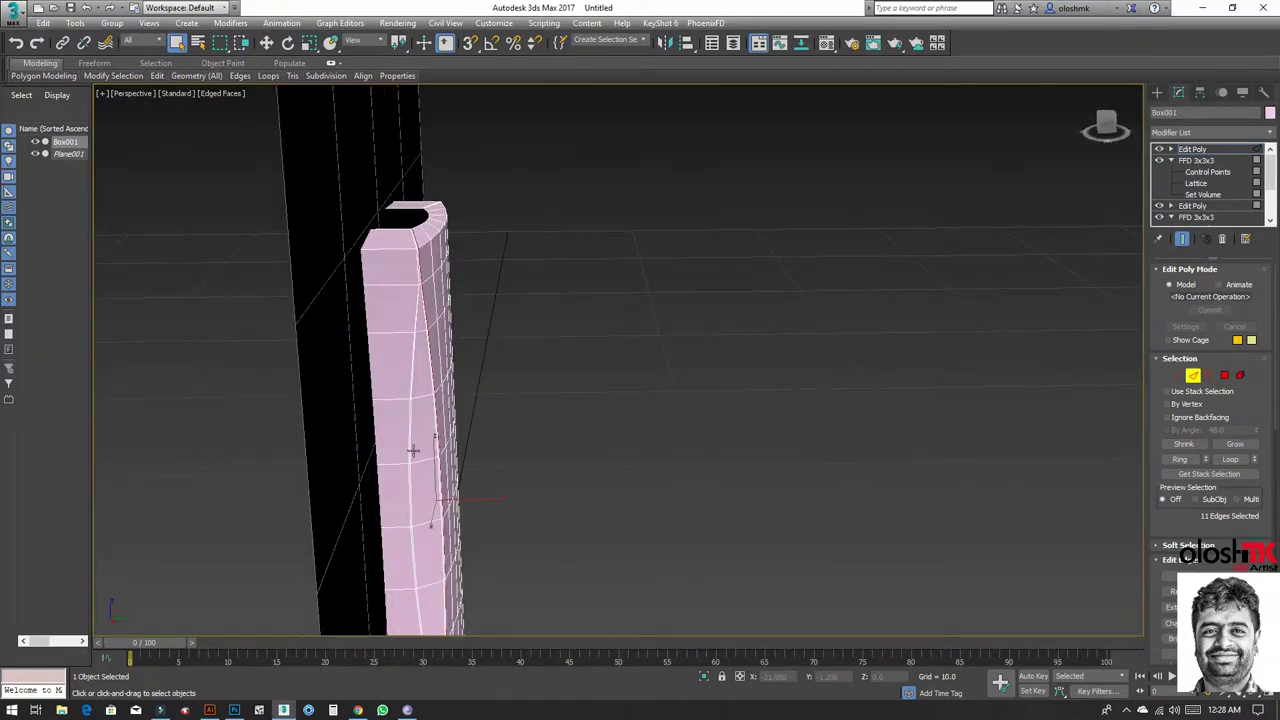
pyautogui.keyDown('alt'); pyautogui.moveTo(413, 452); pyautogui.dragTo(351, 438, button='middle'); pyautogui.keyUp('alt')
pyautogui.click(312, 415)
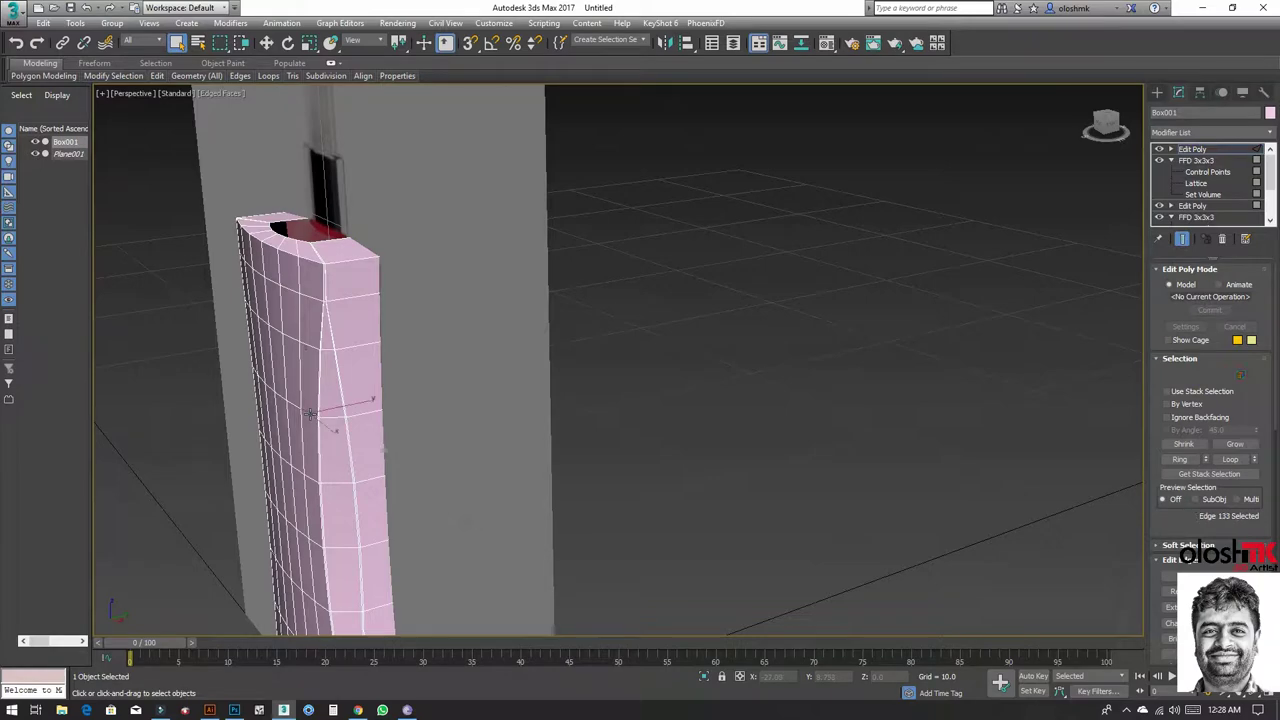
pyautogui.hotkey('alt', 'r')
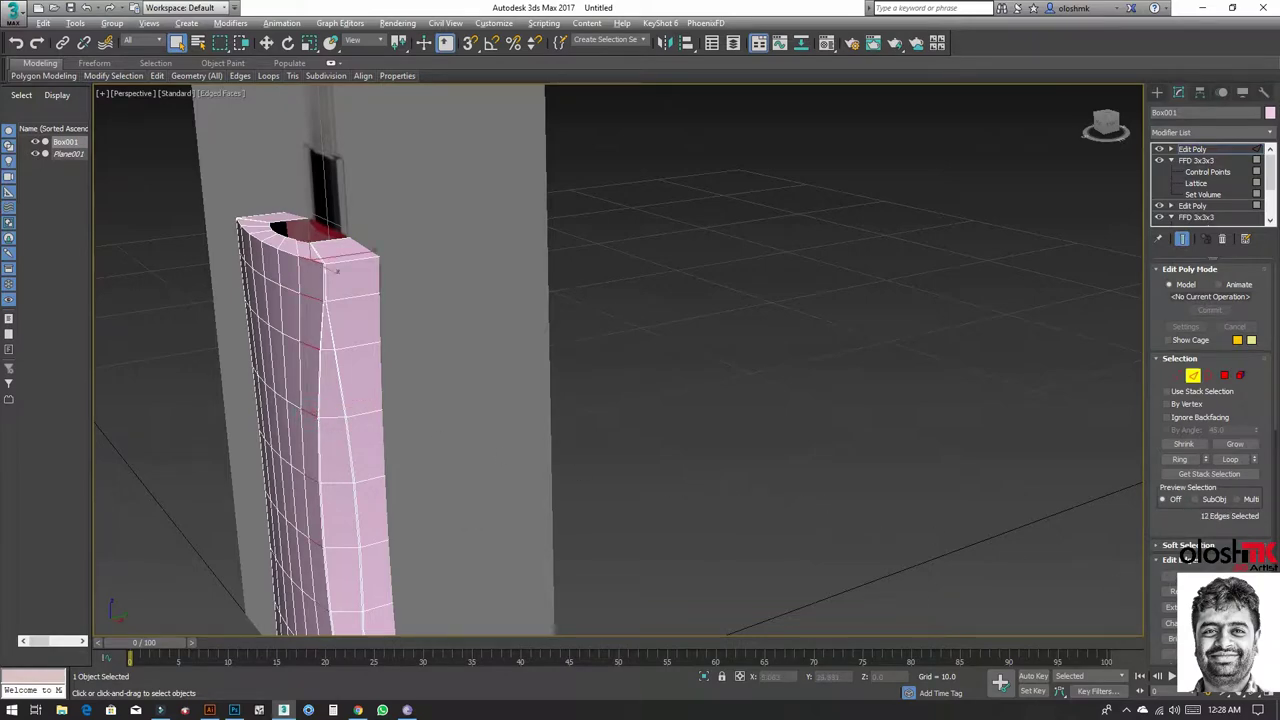
pyautogui.keyDown('alt'); pyautogui.click(337, 269); pyautogui.keyUp('alt')
pyautogui.scroll(5, 244, 325)
# Step: Select the horizontal edge ring running down the bottle's right corner
pyautogui.moveTo(244, 325)
pyautogui.keyDown('alt'); pyautogui.mouseDown(button='middle')
pyautogui.moveTo(557, 294)
pyautogui.moveTo(440, 291)
pyautogui.mouseUp(button='middle'); pyautogui.keyUp('alt')
pyautogui.click(450, 270)
pyautogui.hotkey('alt', 'r')
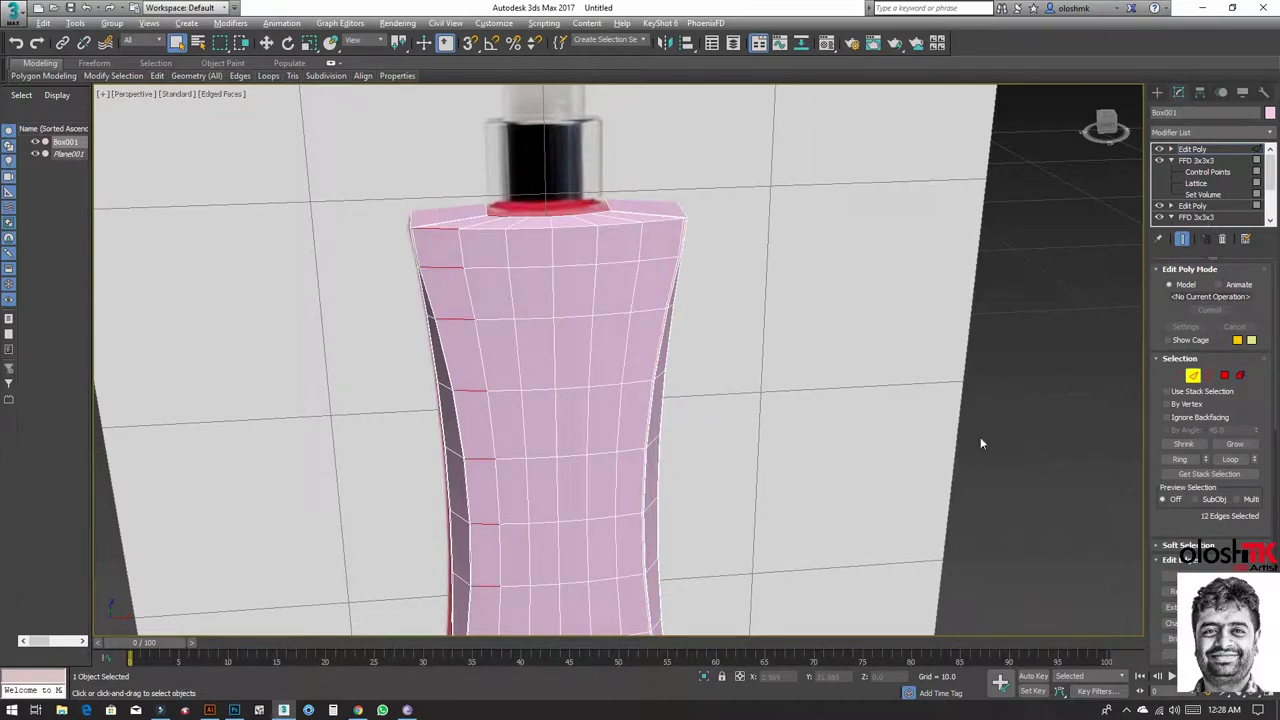
pyautogui.doubleClick(470, 520)
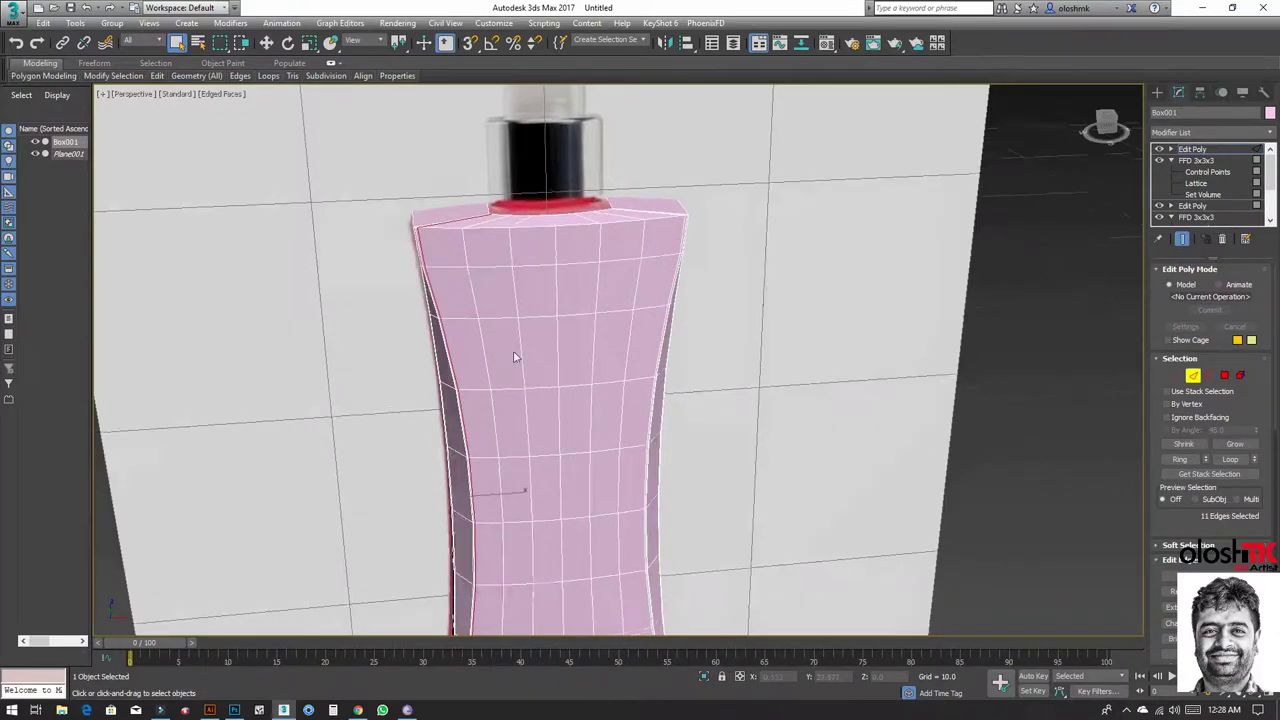
pyautogui.keyDown('alt'); pyautogui.moveTo(514, 354); pyautogui.dragTo(602, 356, button='middle'); pyautogui.keyUp('alt')
pyautogui.click(401, 237)
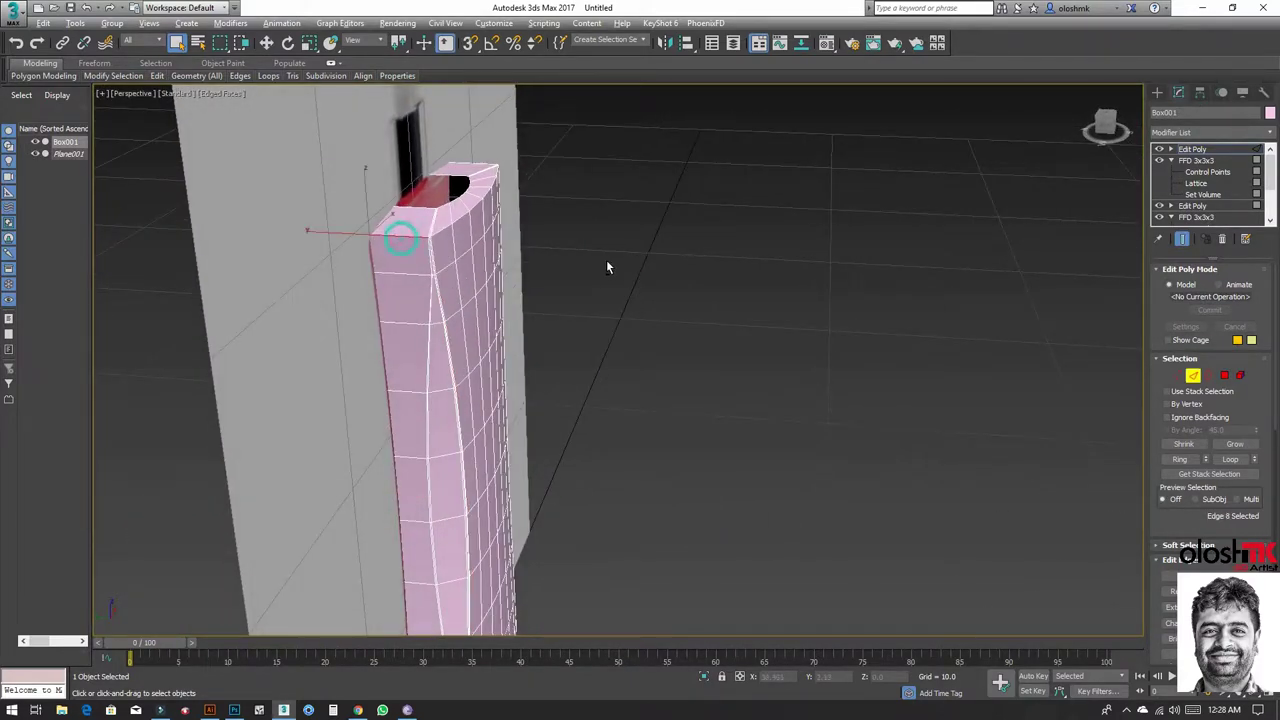
pyautogui.keyDown('alt'); pyautogui.moveTo(606, 266); pyautogui.dragTo(553, 300, button='middle'); pyautogui.keyUp('alt')
pyautogui.click(570, 311)
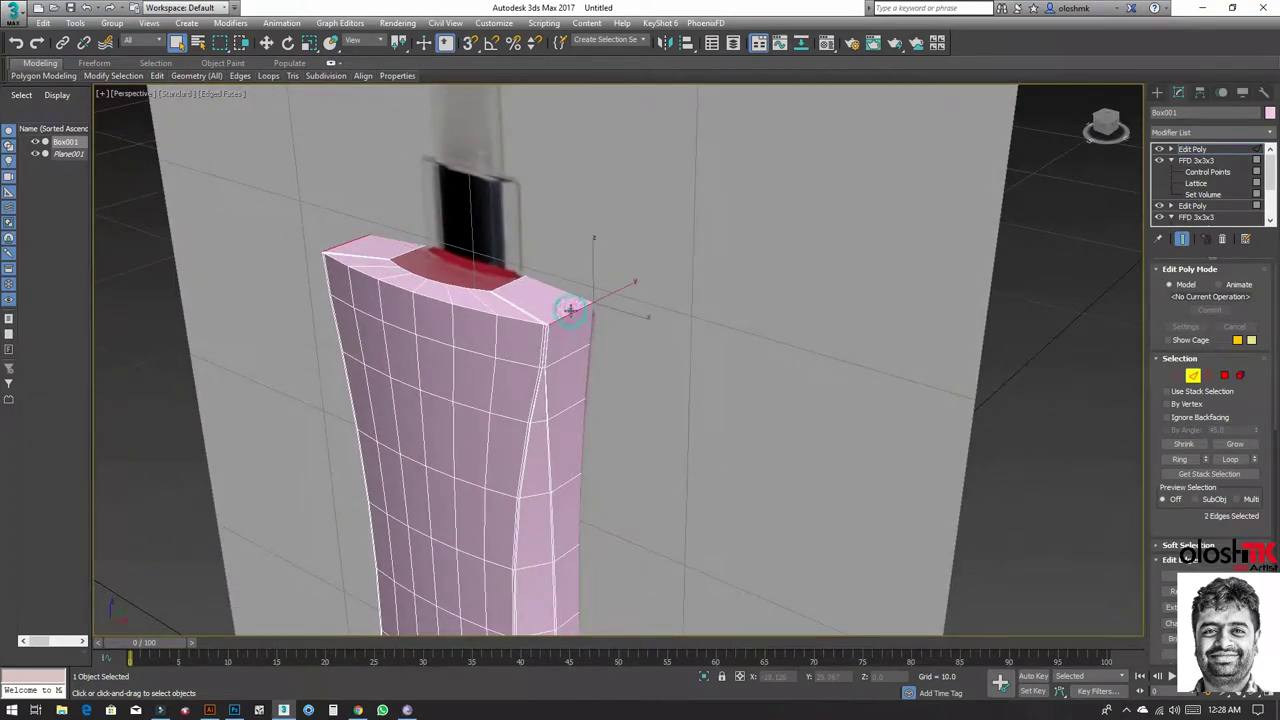
pyautogui.hotkey('alt', 'r')
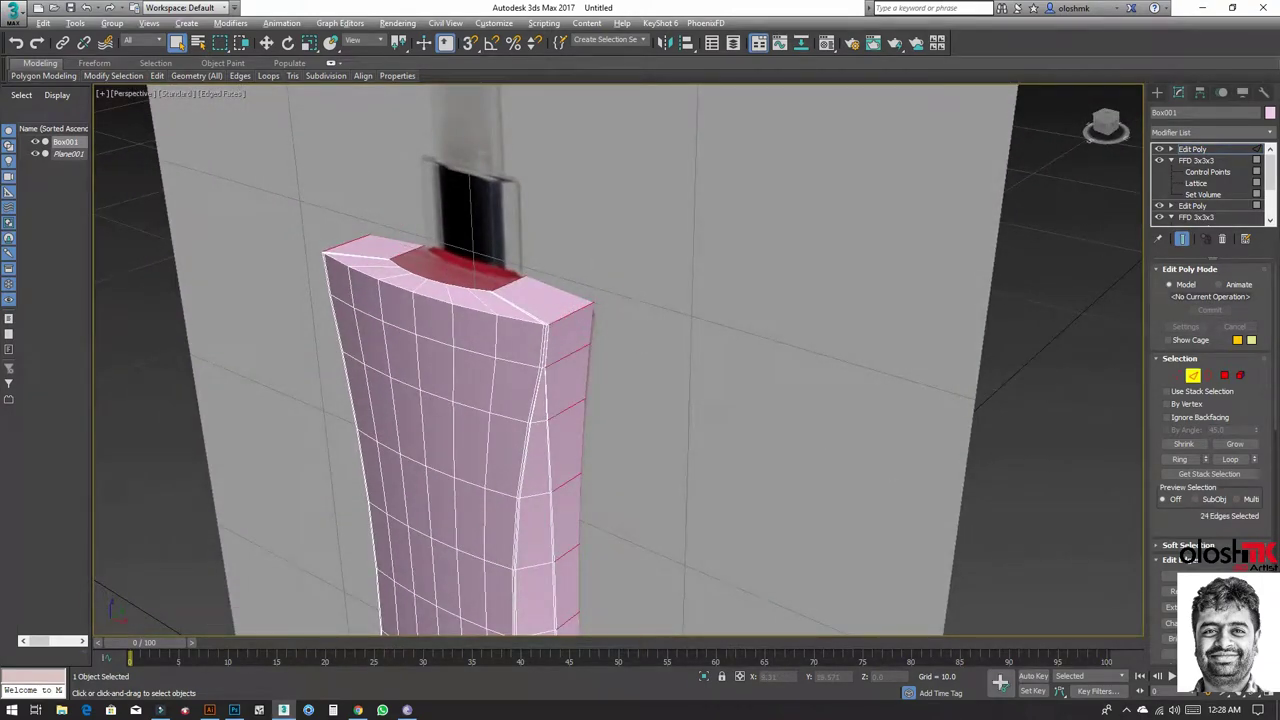
# Step: Connect the ring with 2 segments, pinch 95, slide 0, and commit
pyautogui.hotkey('ctrl', 'shift', 'e')
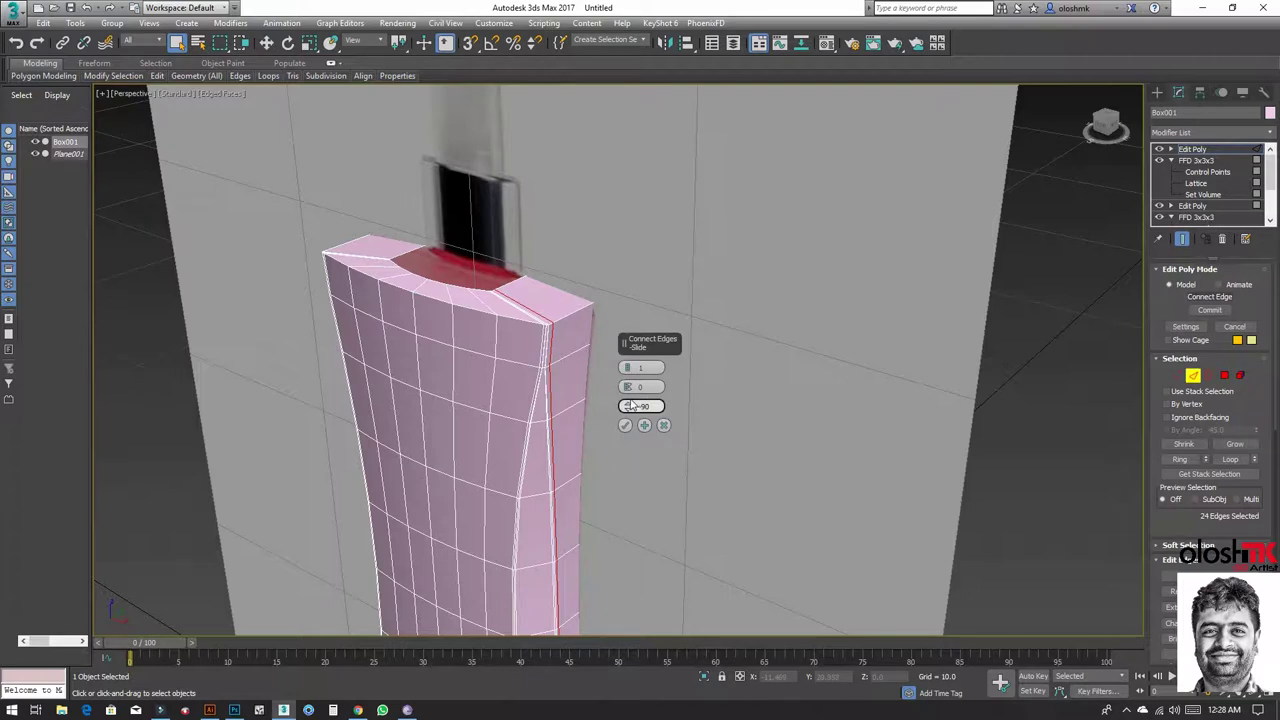
pyautogui.rightClick(628, 405)
pyautogui.moveTo(627, 367); pyautogui.dragTo(673, 131)
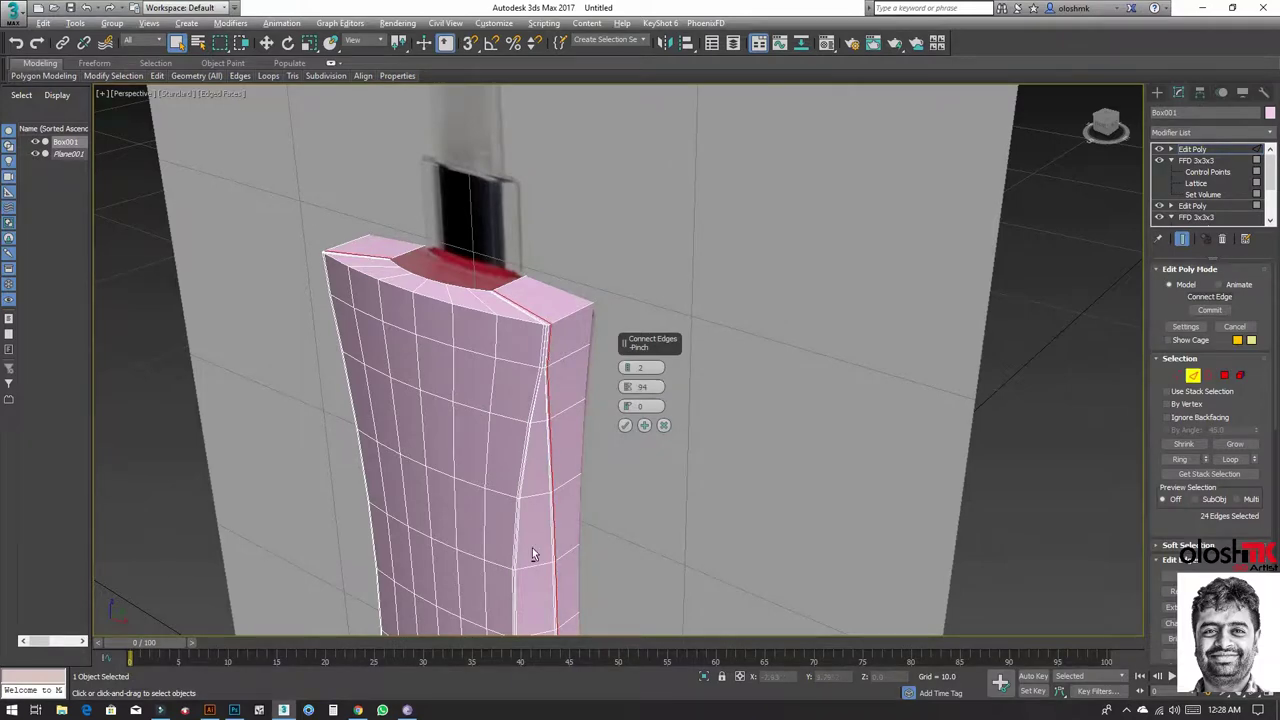
pyautogui.scroll(2, 532, 547)
pyautogui.scroll(4, 517, 489)
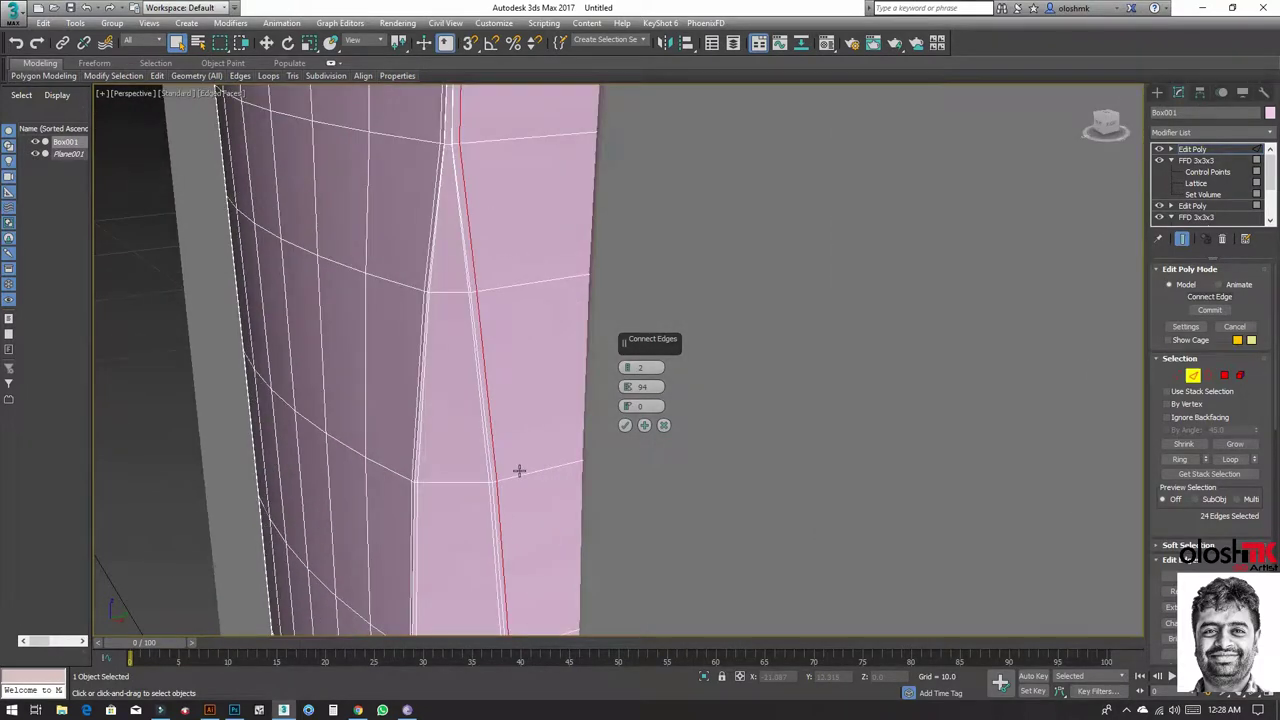
pyautogui.scroll(1, 519, 470)
pyautogui.moveTo(628, 389); pyautogui.dragTo(629, 388)
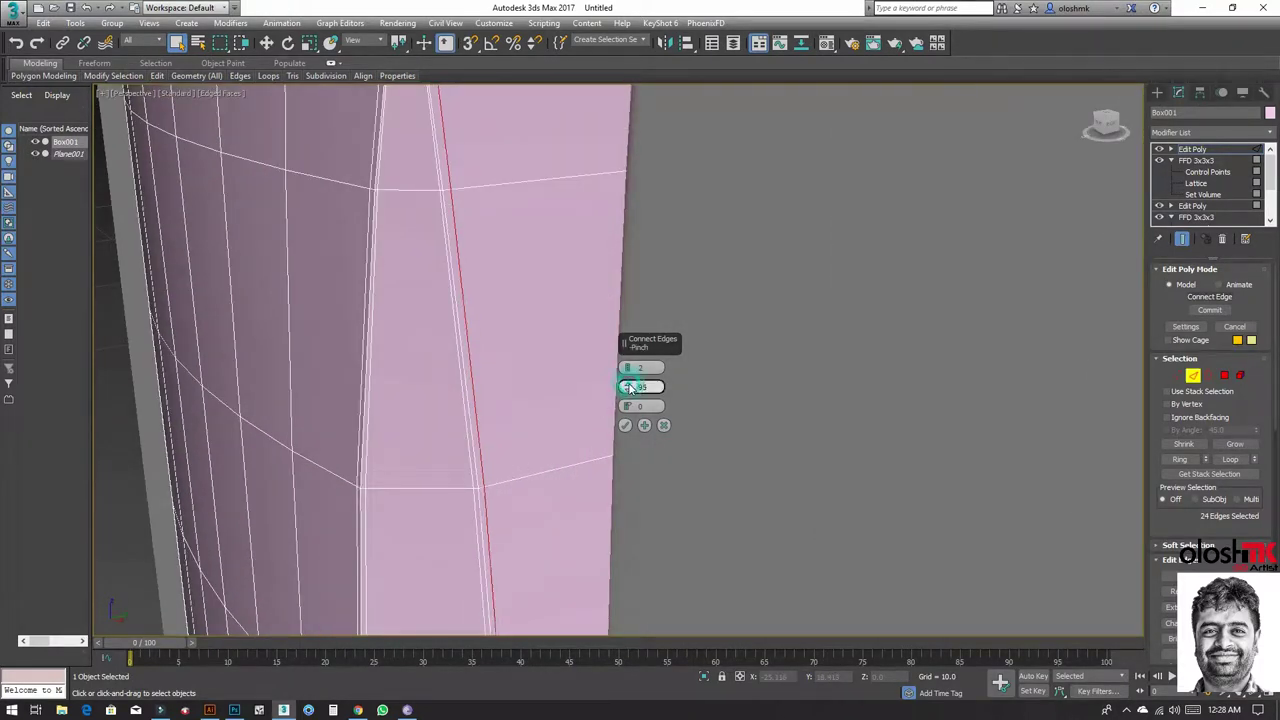
pyautogui.click(624, 425)
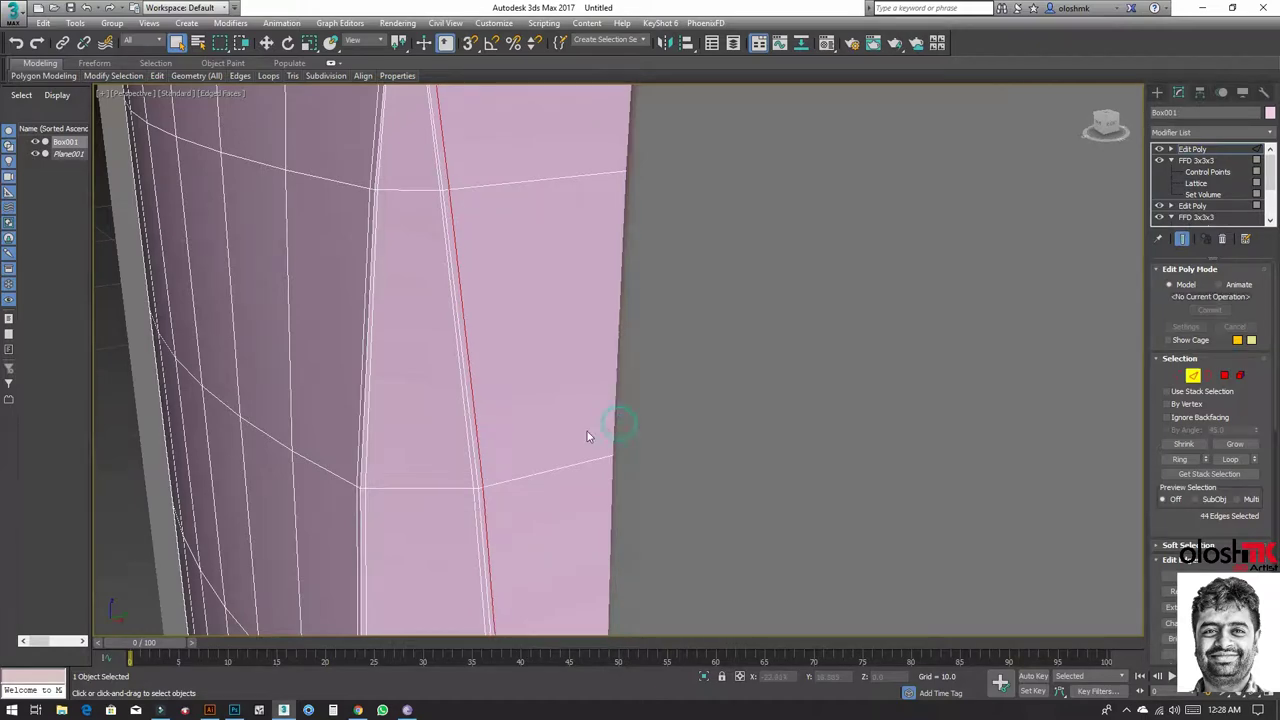
pyautogui.scroll(-8, 595, 434)
pyautogui.scroll(2, 634, 475)
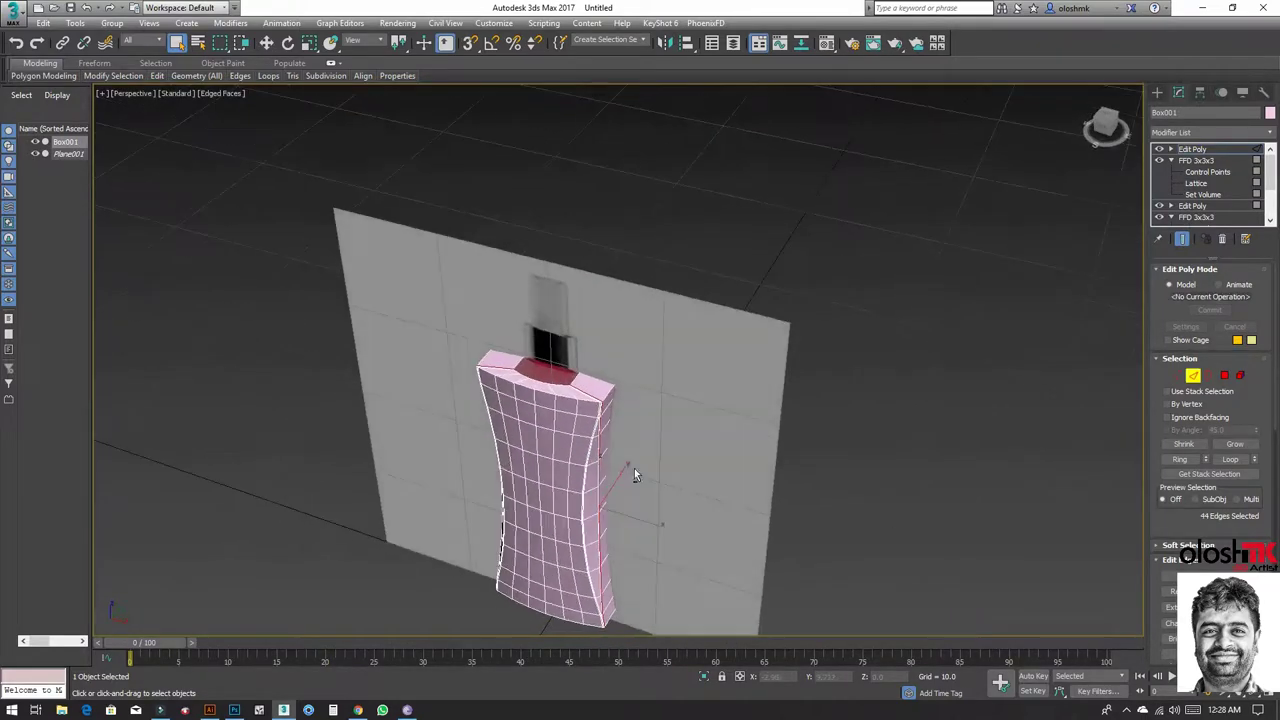
# Step: Select the open border on the bottle's top and cap it
pyautogui.click(1209, 375)
pyautogui.click(575, 382)
pyautogui.scroll(3, 560, 375)
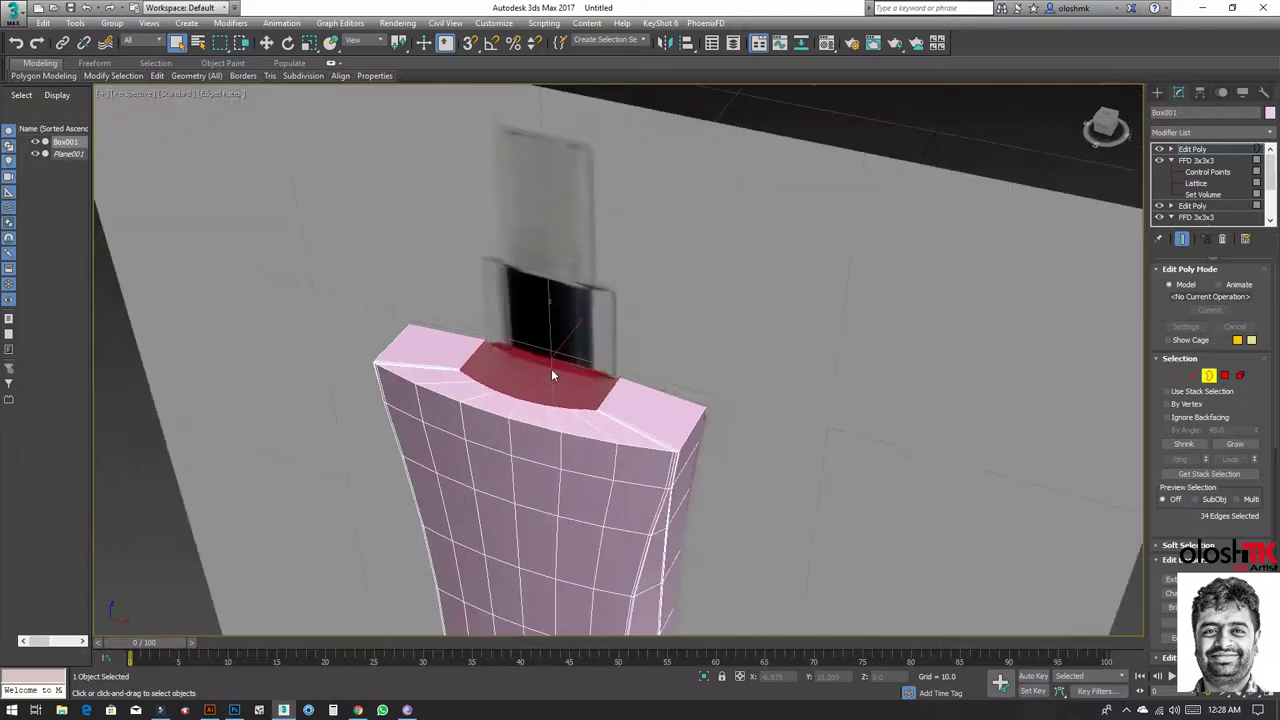
pyautogui.scroll(2, 551, 368)
pyautogui.hotkey('alt', 'p')
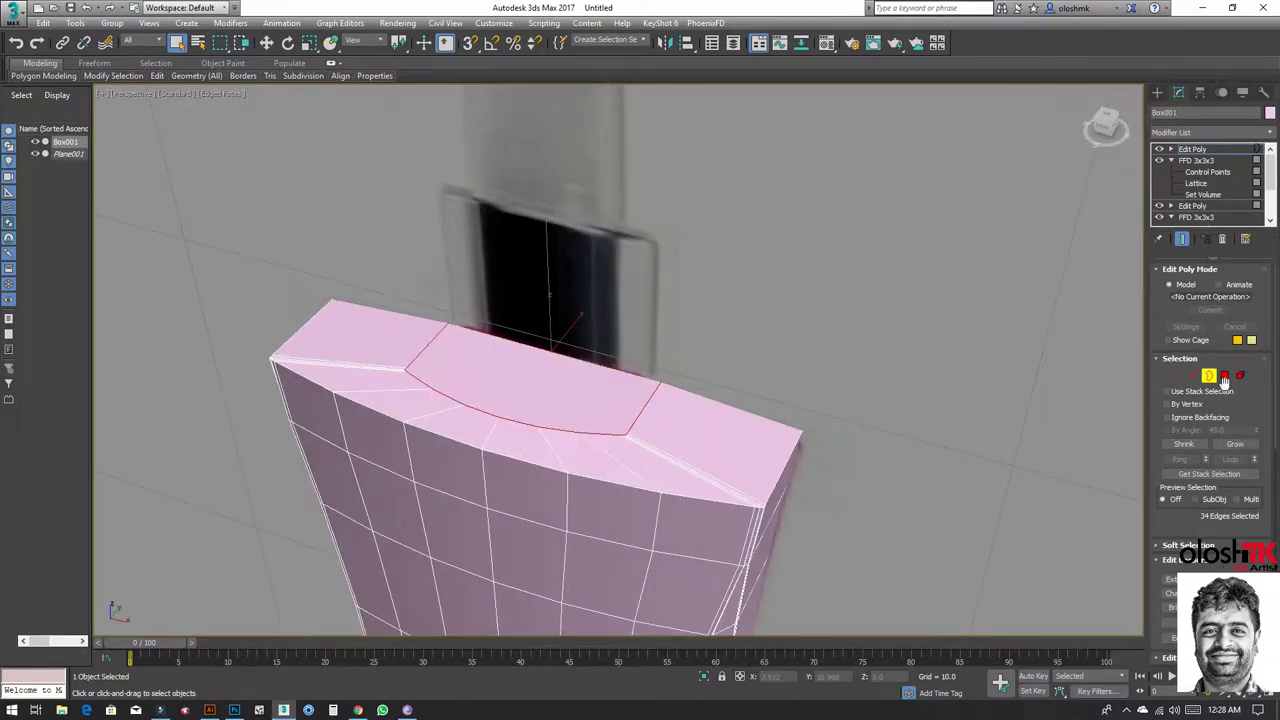
# Step: Make the new top cap face circular with GeoPoly
pyautogui.click(1224, 377)
pyautogui.click(593, 397)
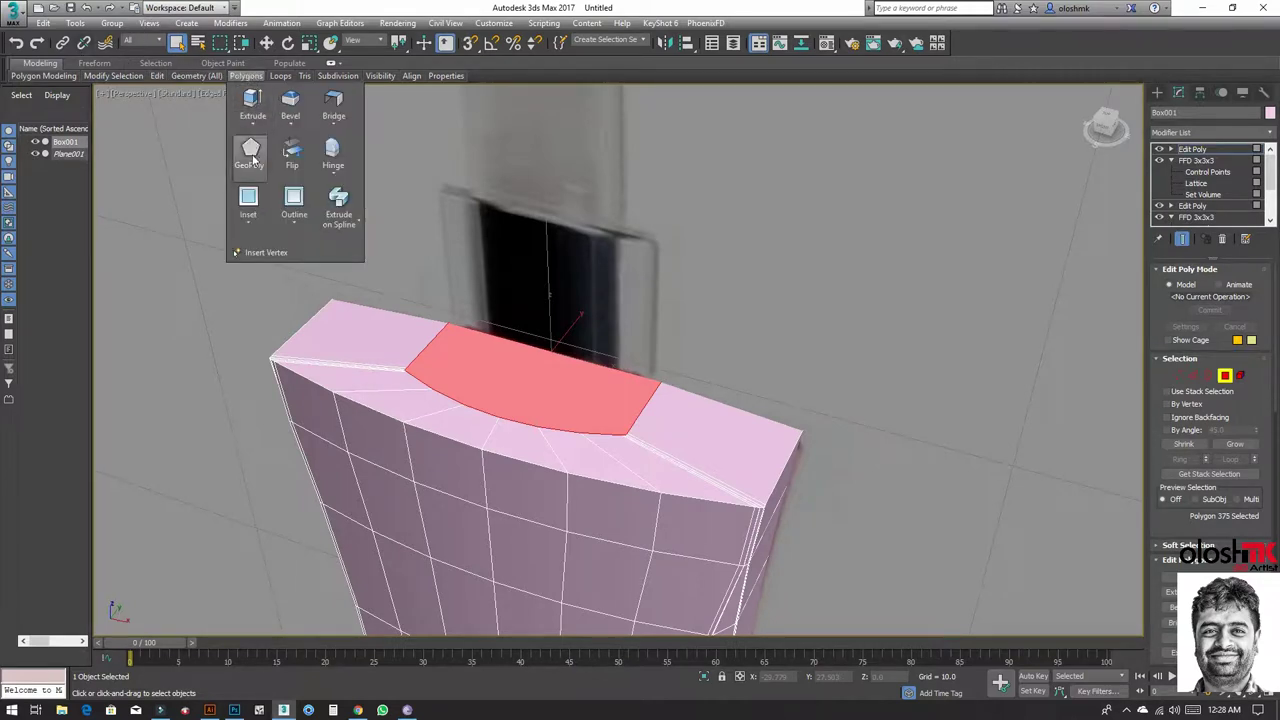
pyautogui.click(256, 160)
# Step: Maximize the Top view and scale the circular top face slightly smaller
pyautogui.hotkey('alt', 'w')
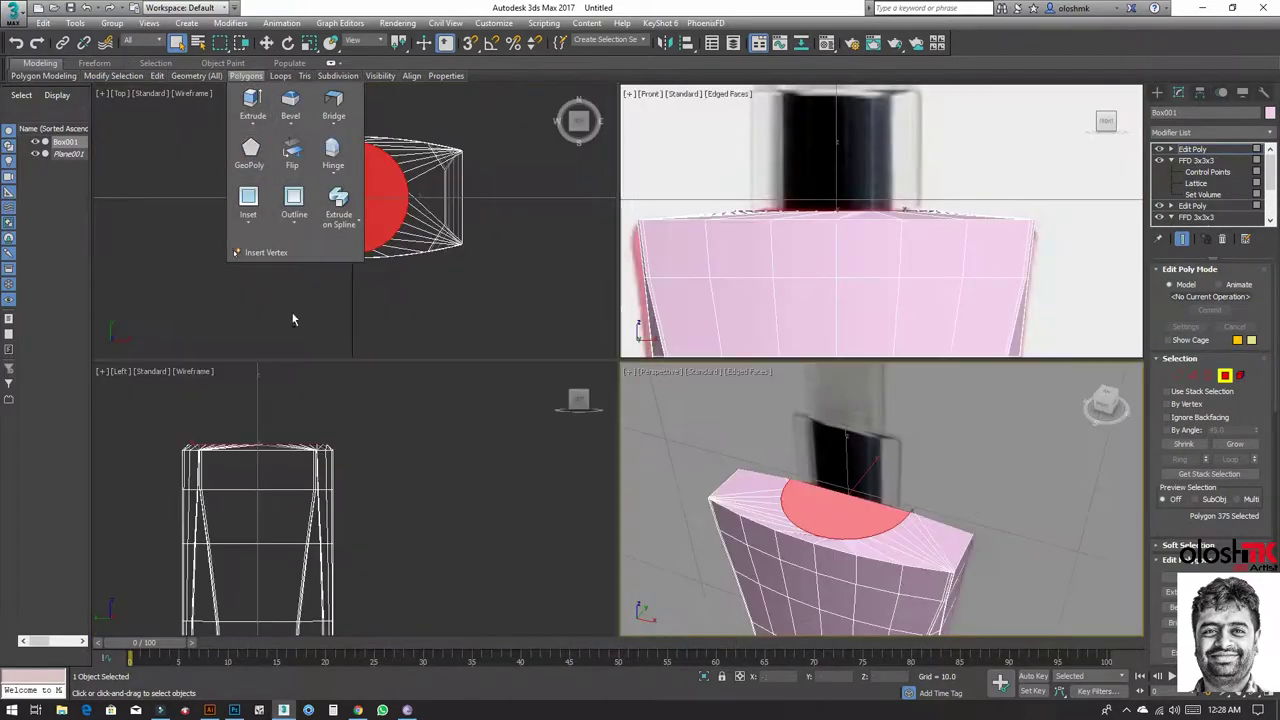
pyautogui.middleClick(167, 275)
pyautogui.hotkey('alt', 'w')
pyautogui.scroll(3, 667, 270)
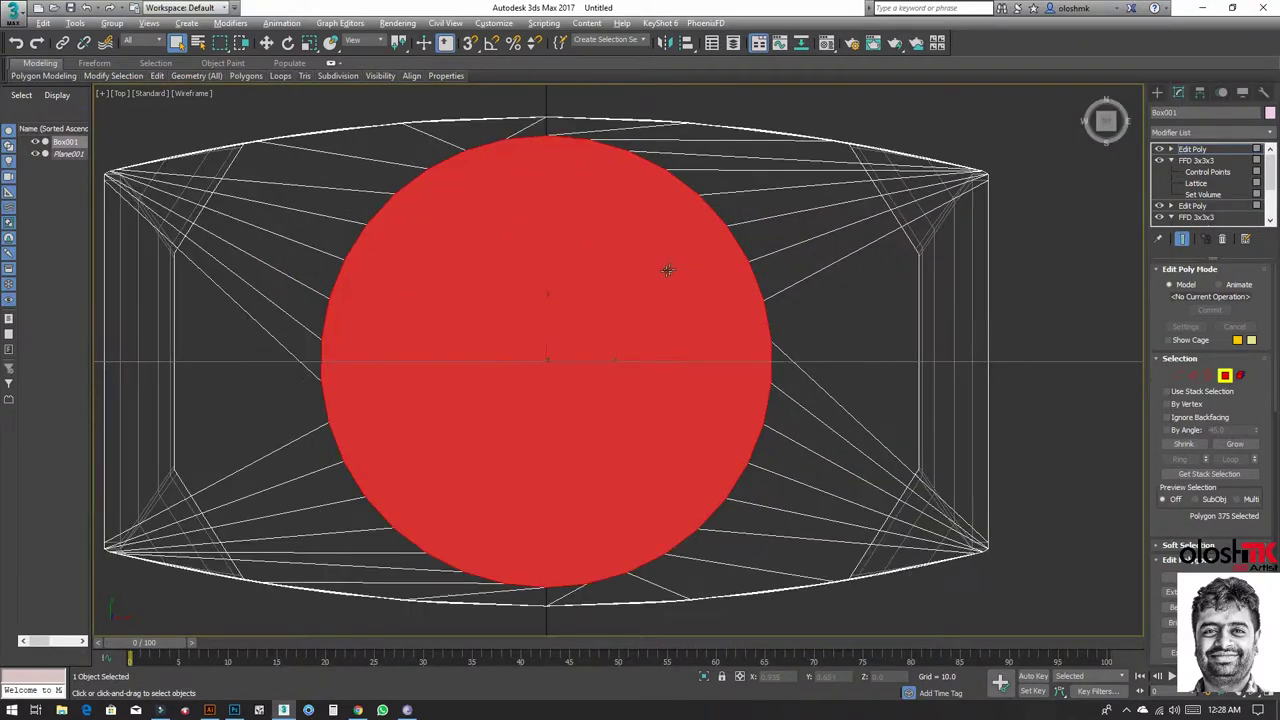
pyautogui.press('r')
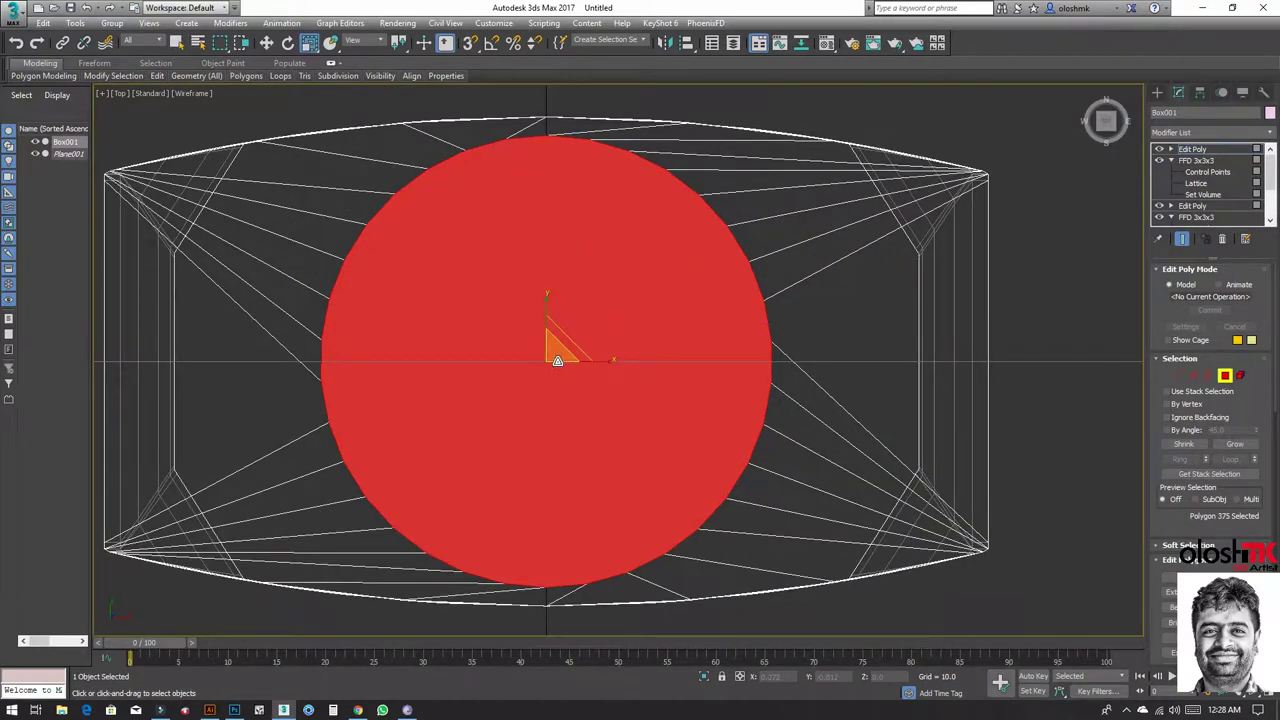
pyautogui.moveTo(557, 352); pyautogui.dragTo(558, 366)
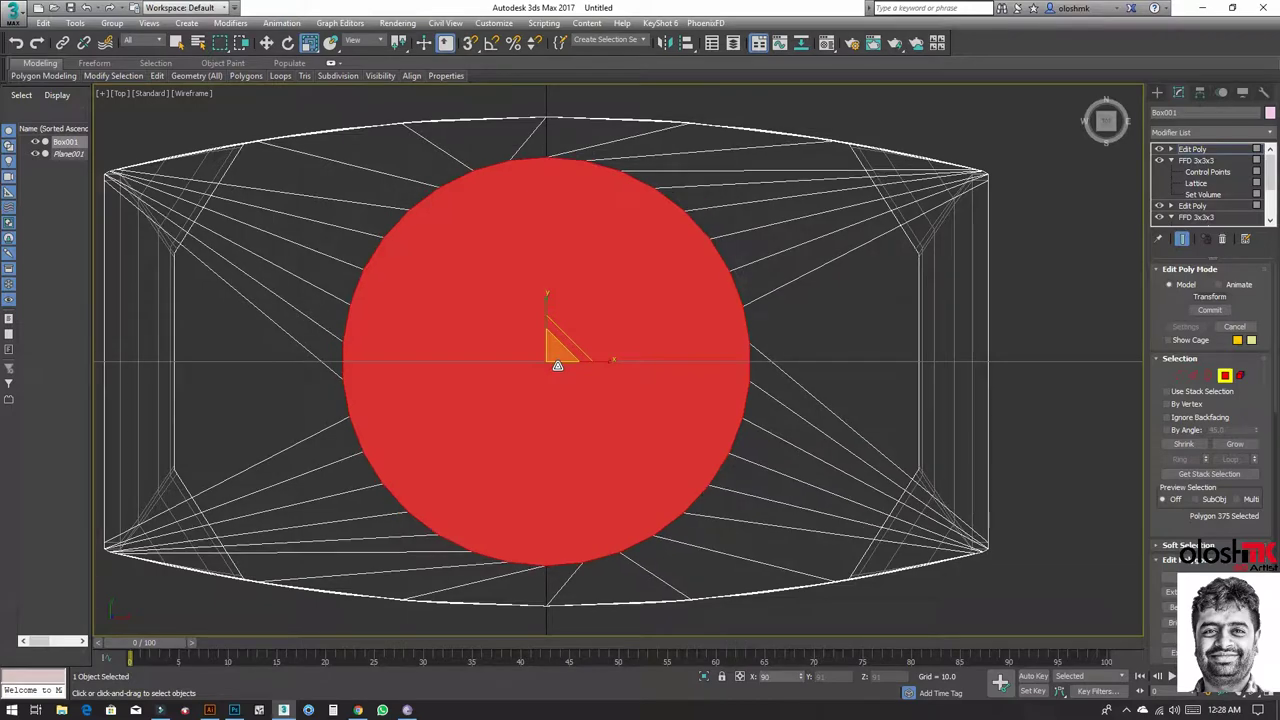
# Step: Rotate the top face about 11 degrees around the vertical axis
pyautogui.press('e')
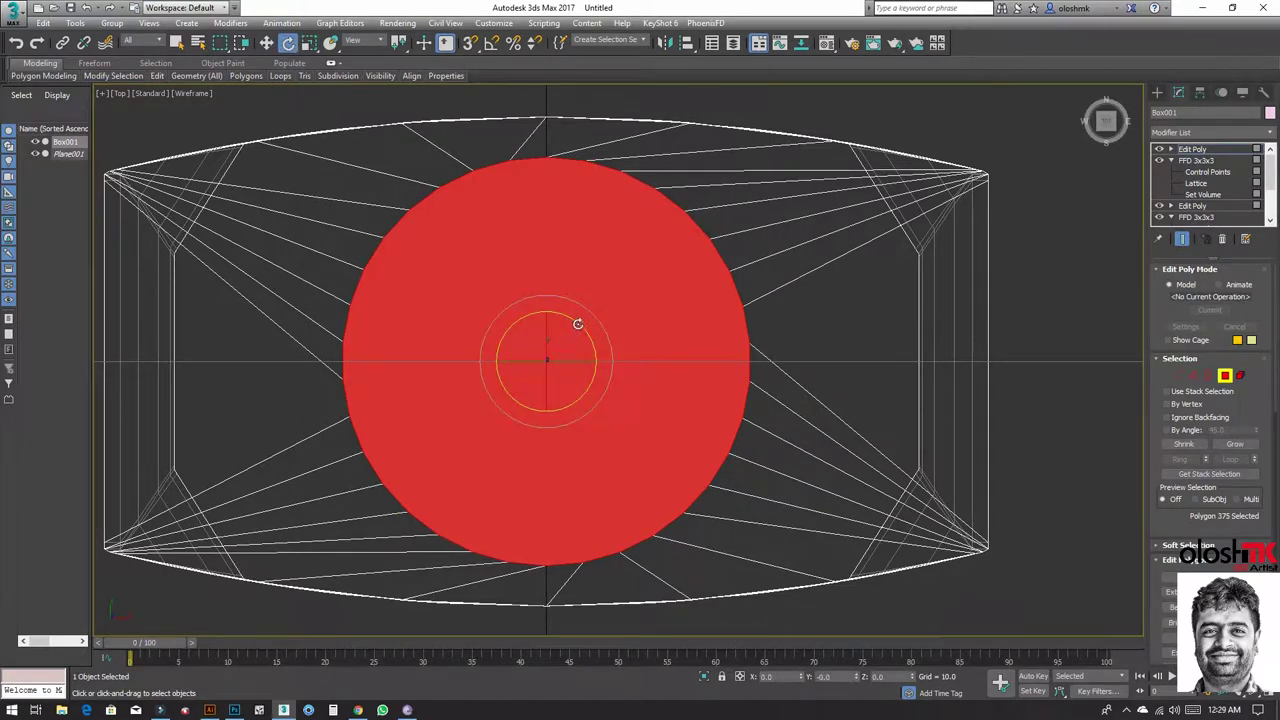
pyautogui.moveTo(578, 324); pyautogui.dragTo(594, 329)
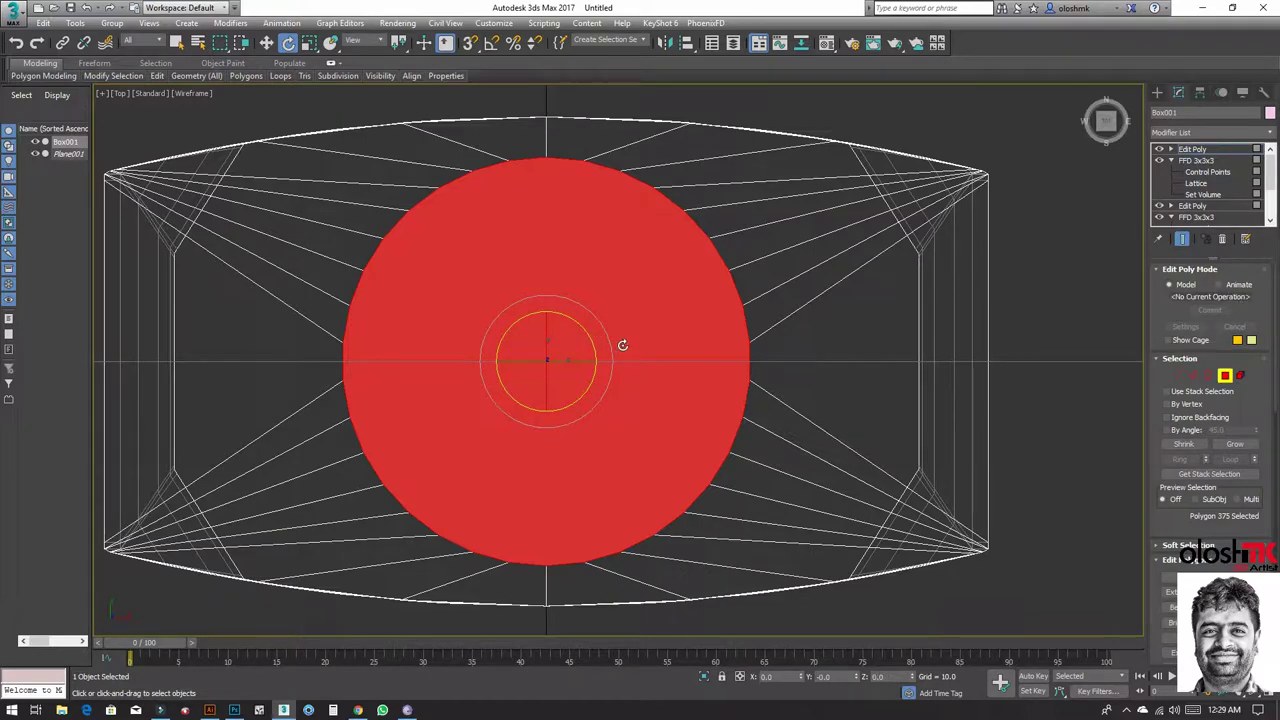
pyautogui.hotkey('alt', 'w')
pyautogui.hotkey('alt', 'w')
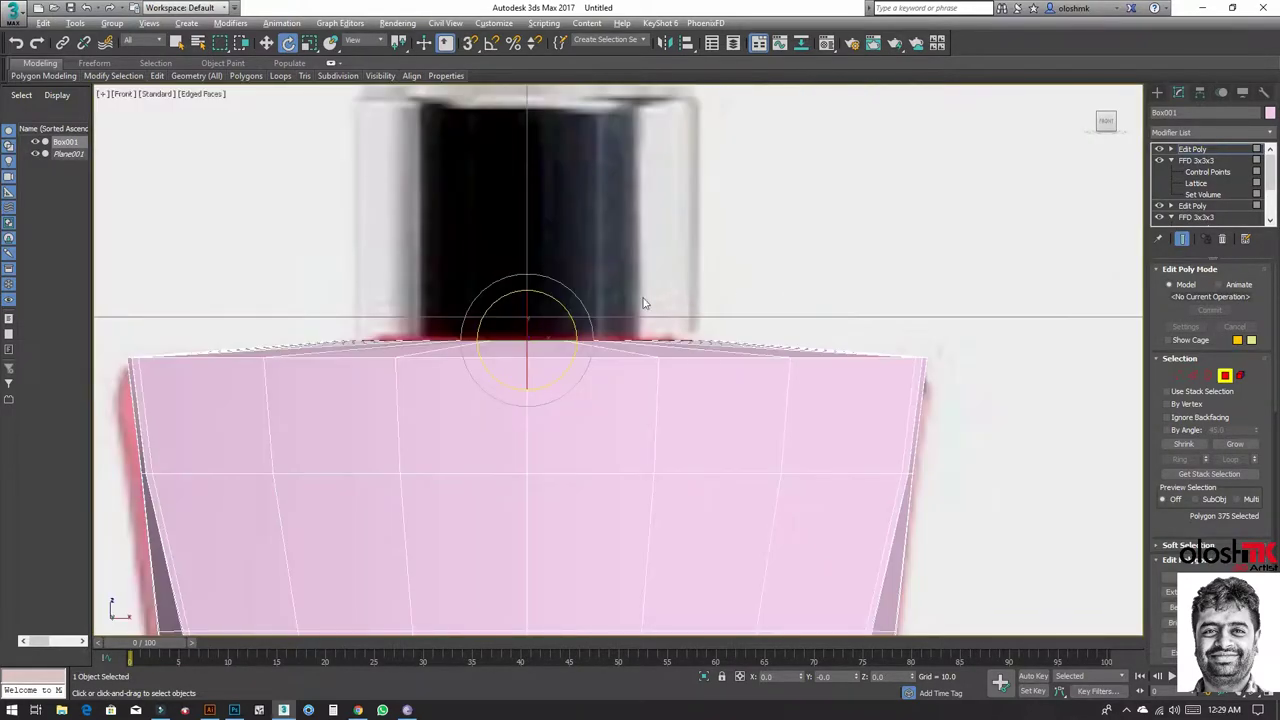
# Step: In the Front view, raise the top face toward the neck and scale it slightly
pyautogui.press('w')
pyautogui.moveTo(529, 301); pyautogui.dragTo(540, 259)
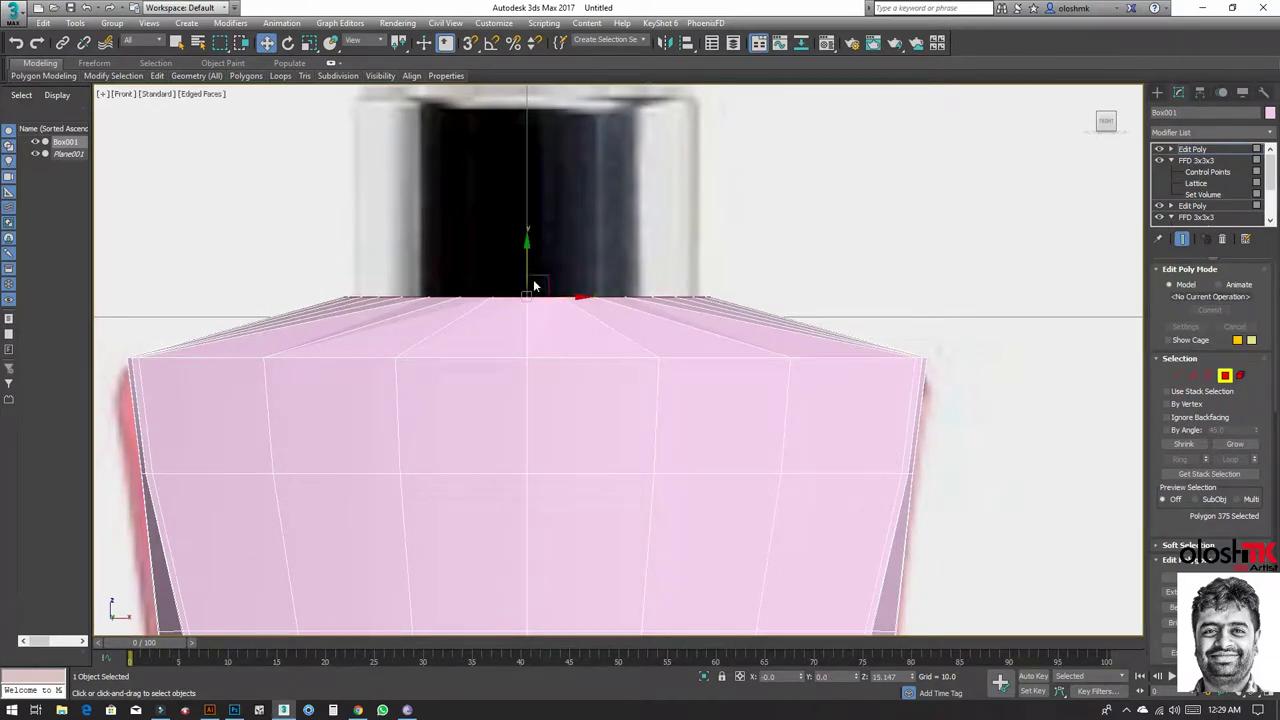
pyautogui.press('r')
pyautogui.moveTo(532, 292); pyautogui.dragTo(536, 290)
pyautogui.scroll(-3, 533, 285)
pyautogui.scroll(3, 531, 285)
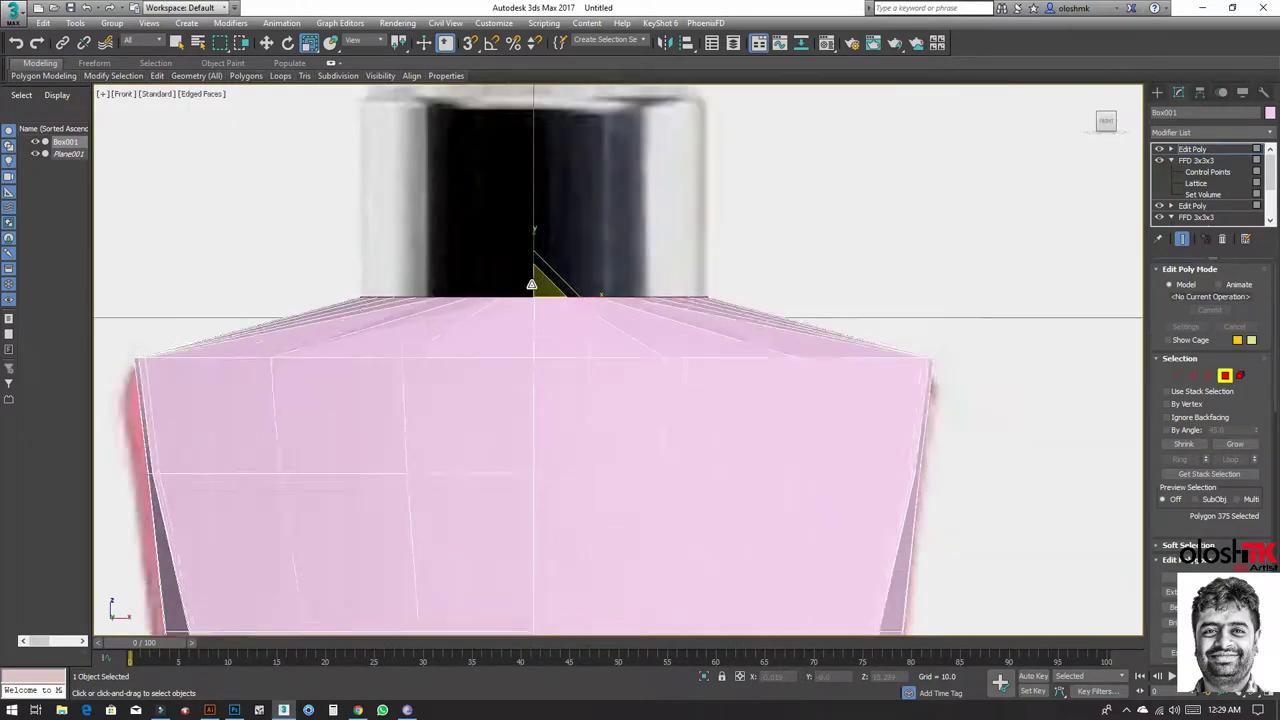
pyautogui.scroll(2, 531, 285)
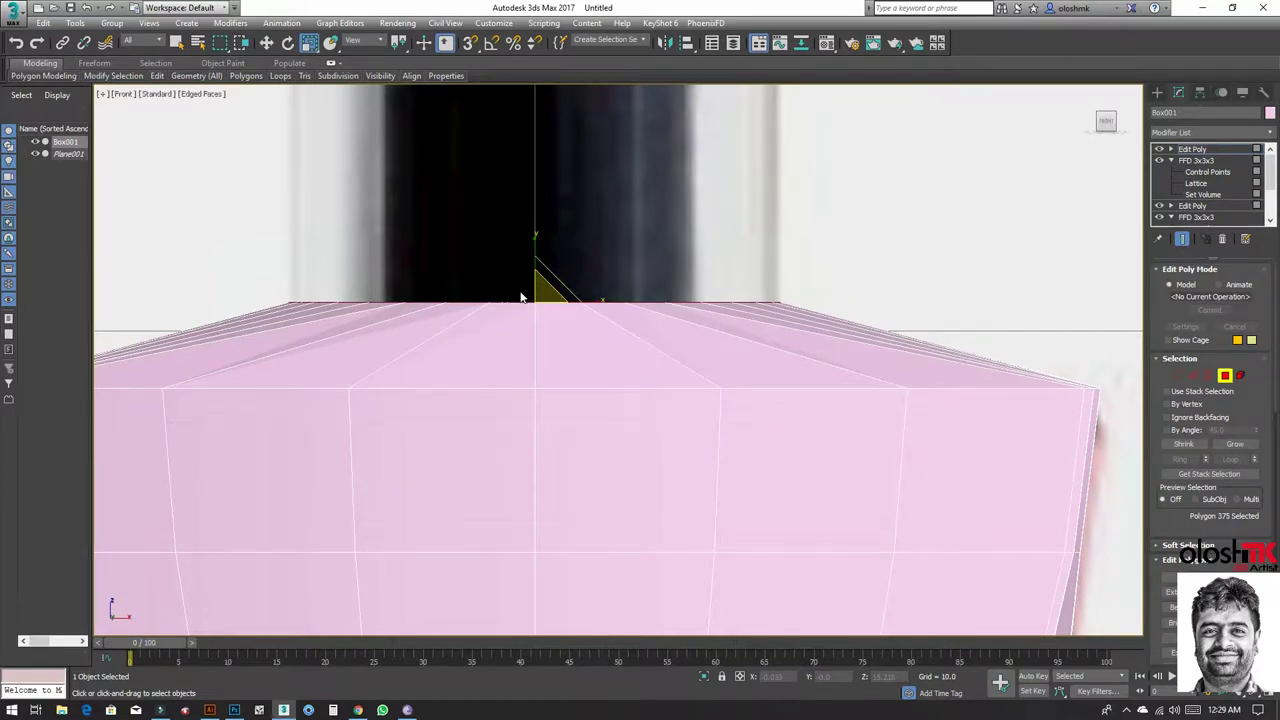
pyautogui.scroll(-3, 521, 297)
# Step: Lower the top face a little to about Z 14.891, then deselect it
pyautogui.press('w')
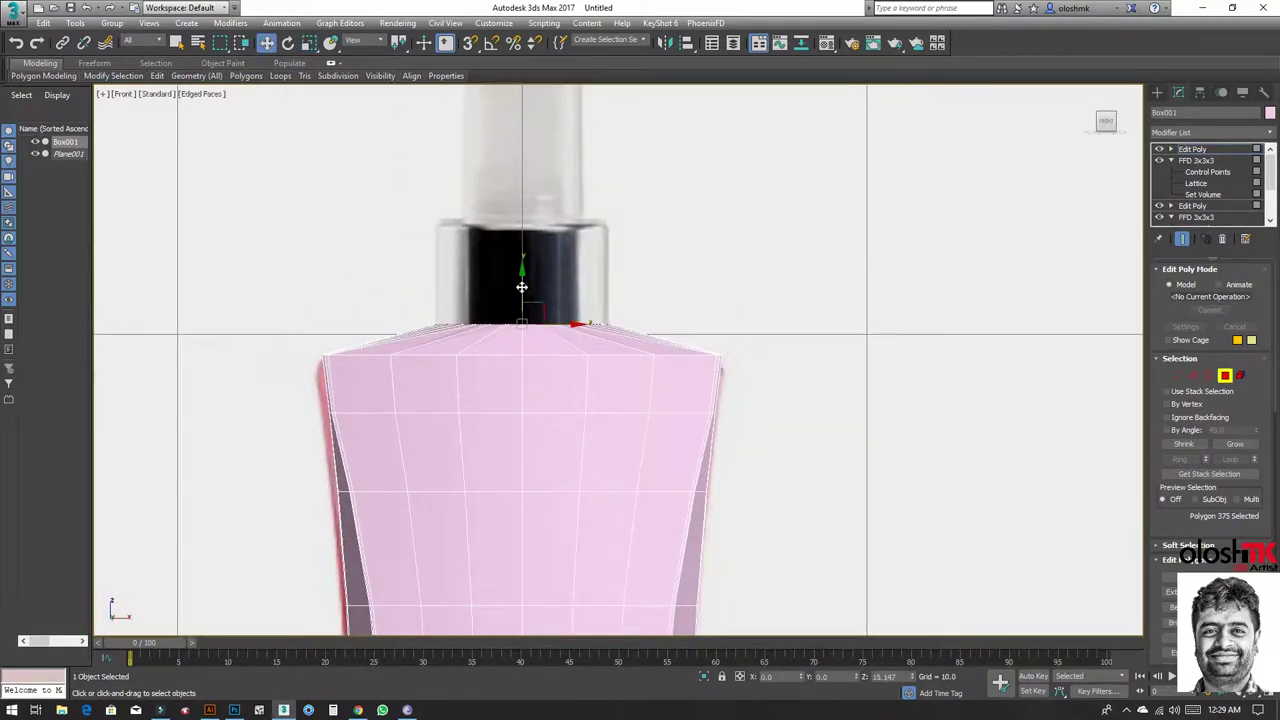
pyautogui.moveTo(521, 287); pyautogui.dragTo(525, 294)
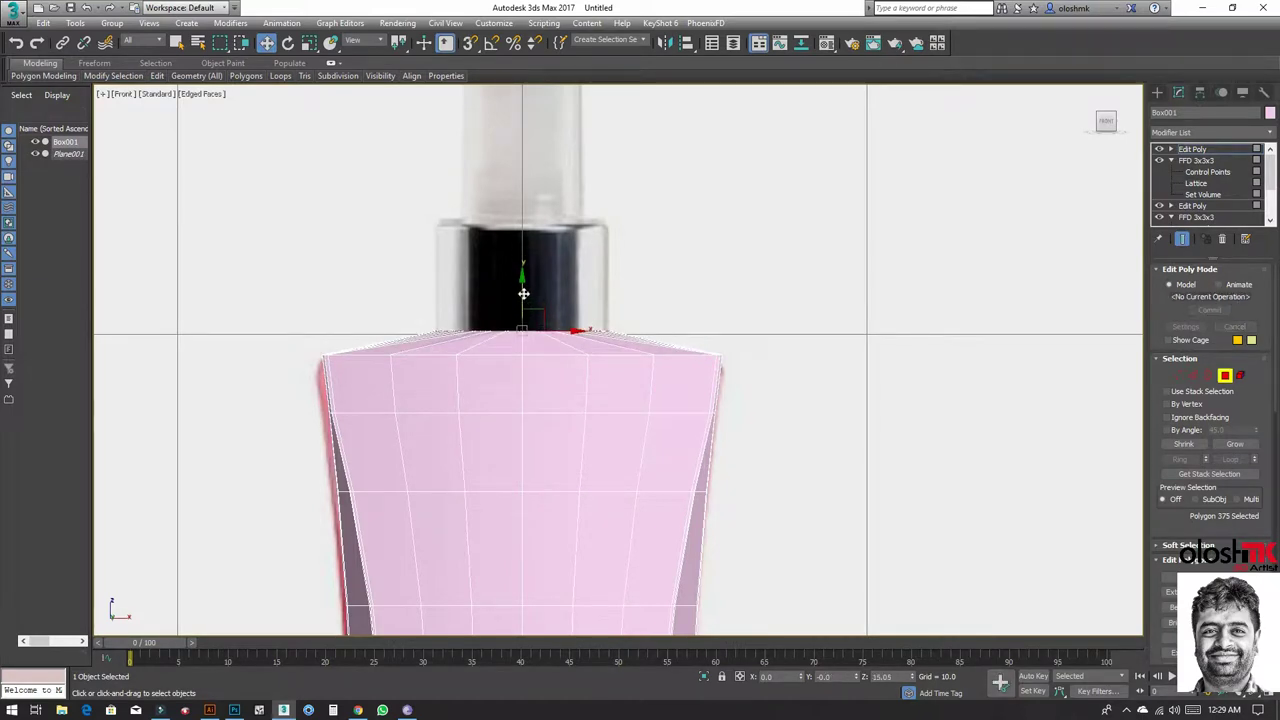
pyautogui.scroll(3, 525, 294)
pyautogui.press('r')
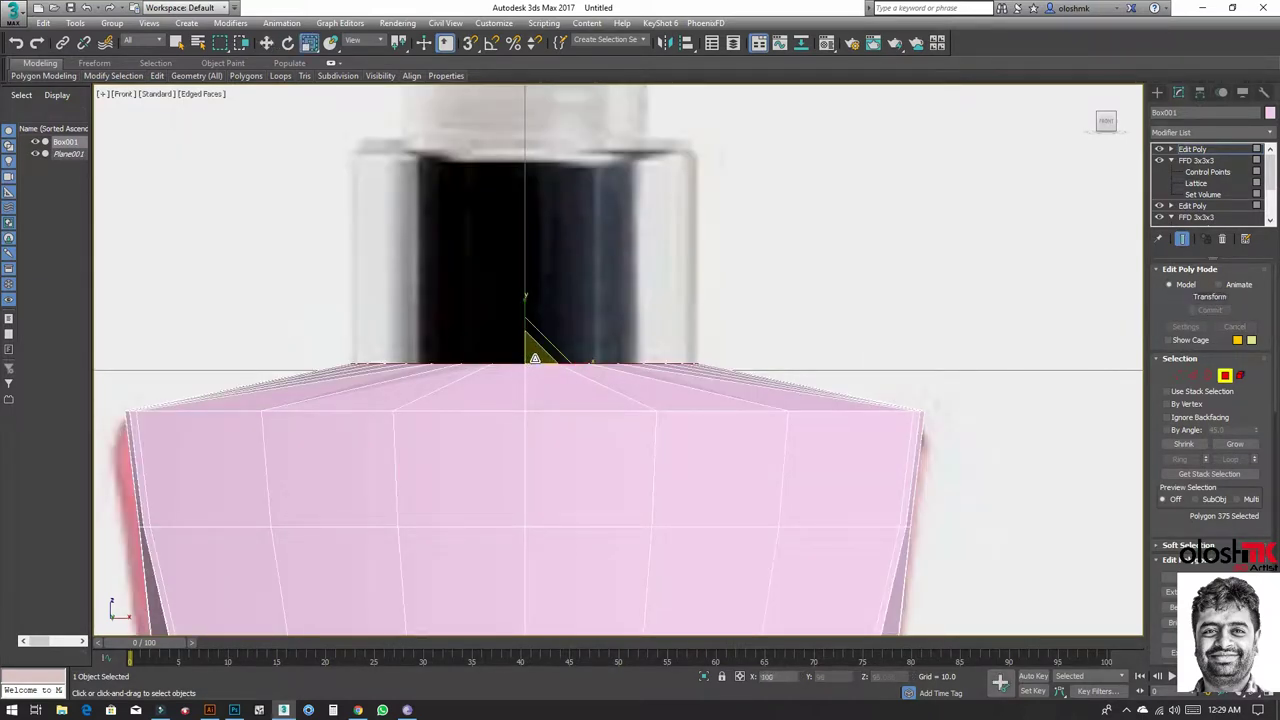
pyautogui.press('w')
pyautogui.moveTo(524, 334); pyautogui.dragTo(530, 357)
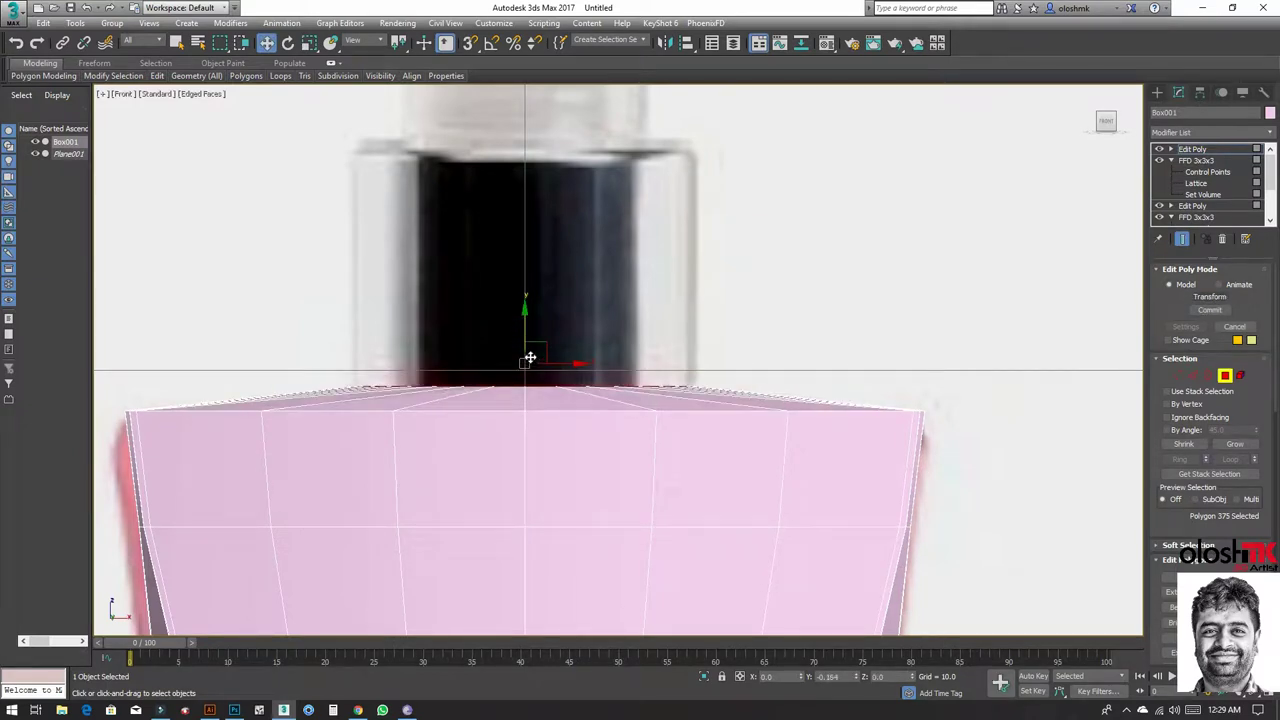
pyautogui.click(531, 352)
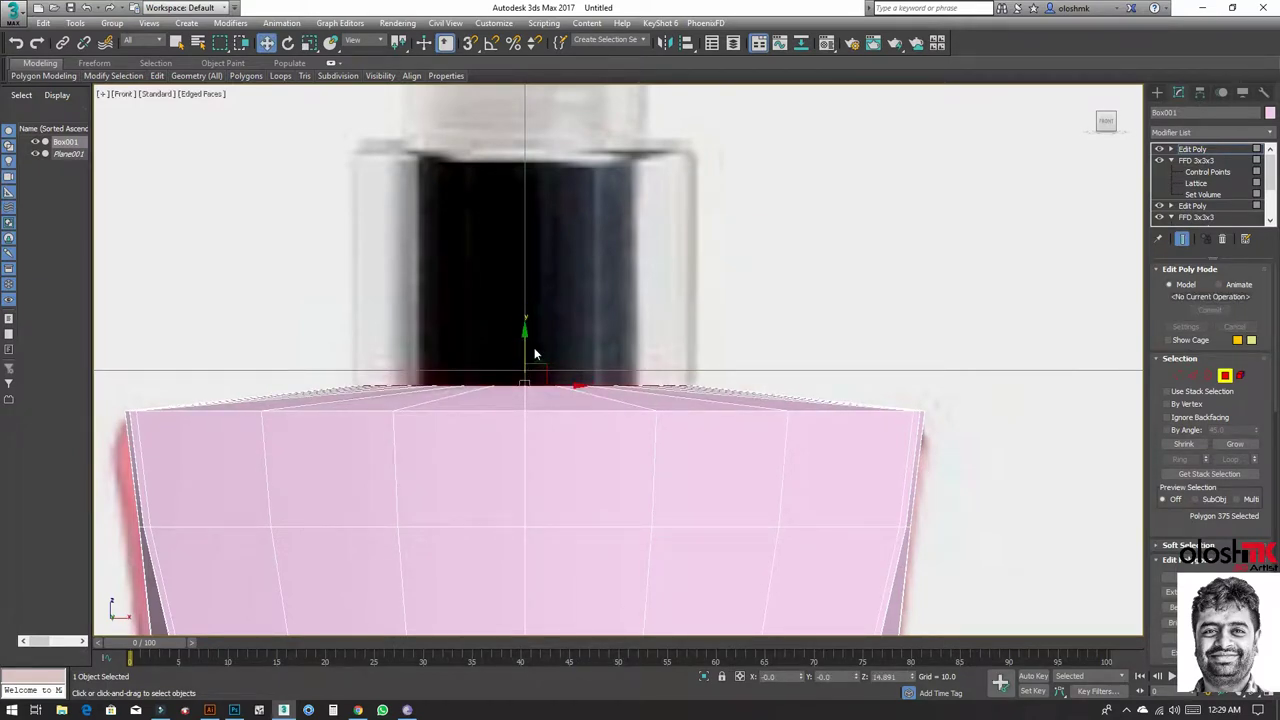
# Step: Extrude a thin ring of faces up from the top border and scale it to 99.8%
pyautogui.press('3')
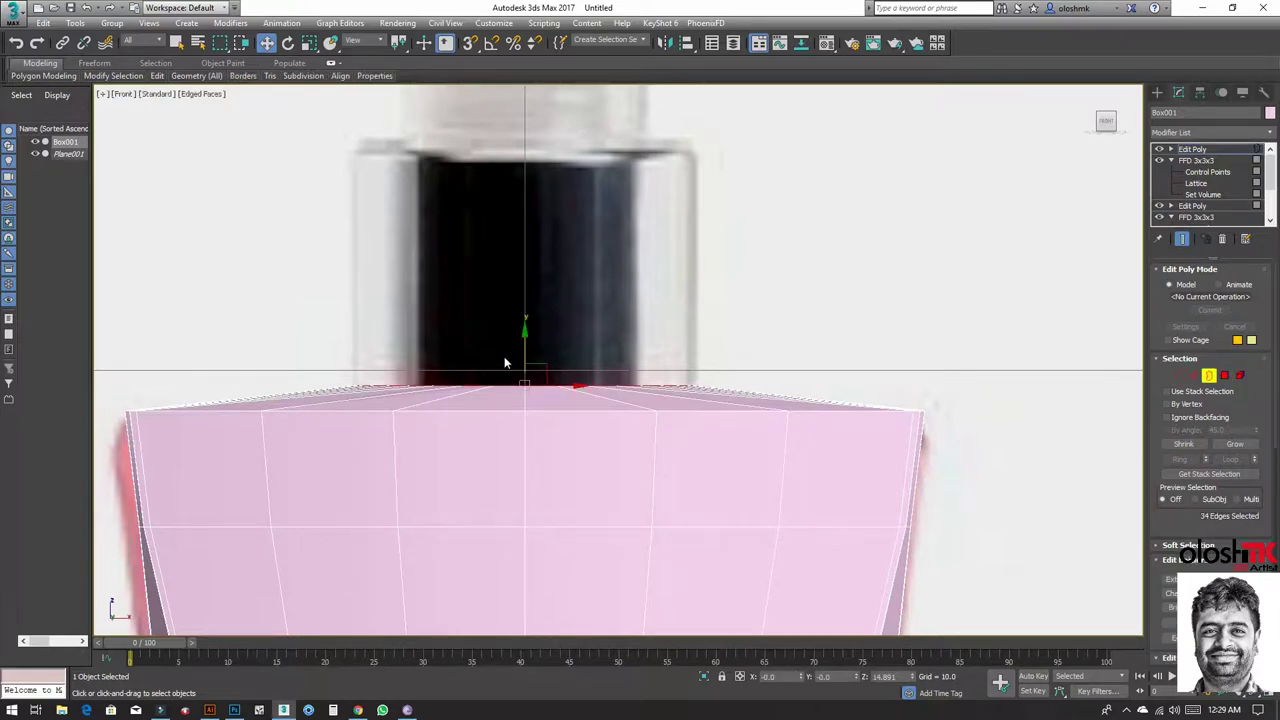
pyautogui.keyDown('shift'); pyautogui.moveTo(527, 357); pyautogui.dragTo(523, 335); pyautogui.keyUp('shift')
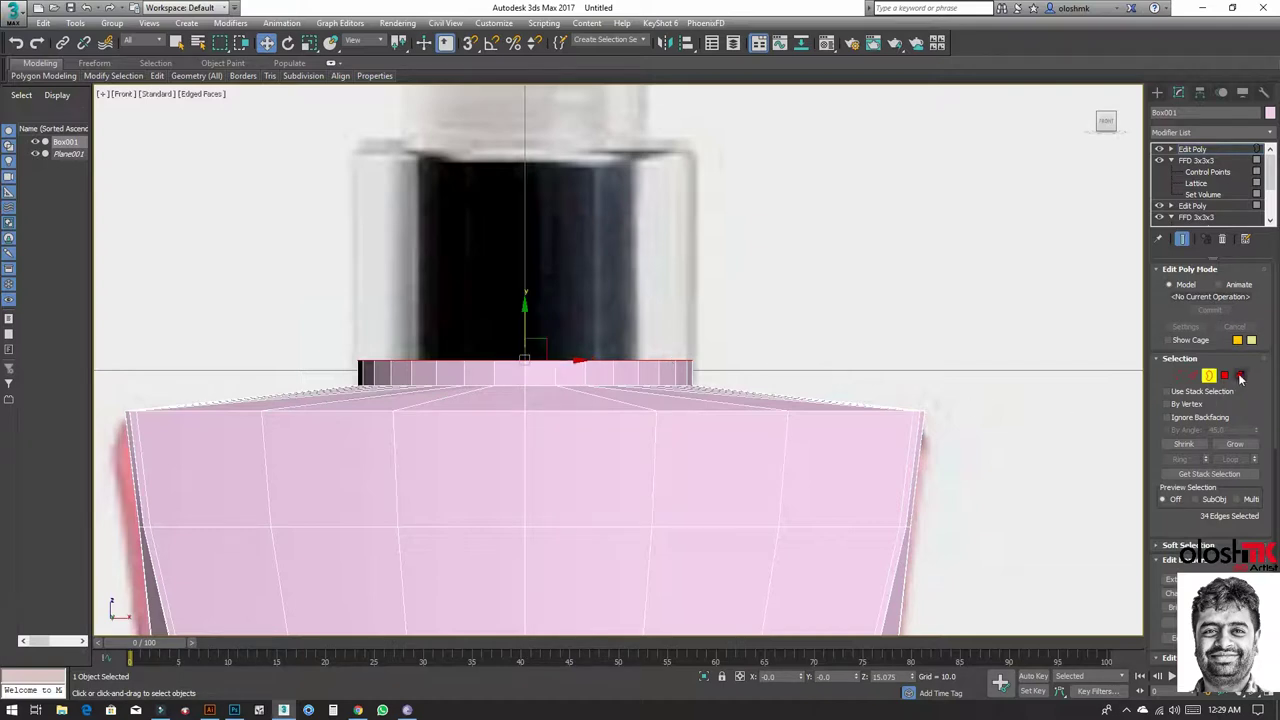
pyautogui.keyDown('ctrl'); pyautogui.click(1225, 376); pyautogui.keyUp('ctrl')
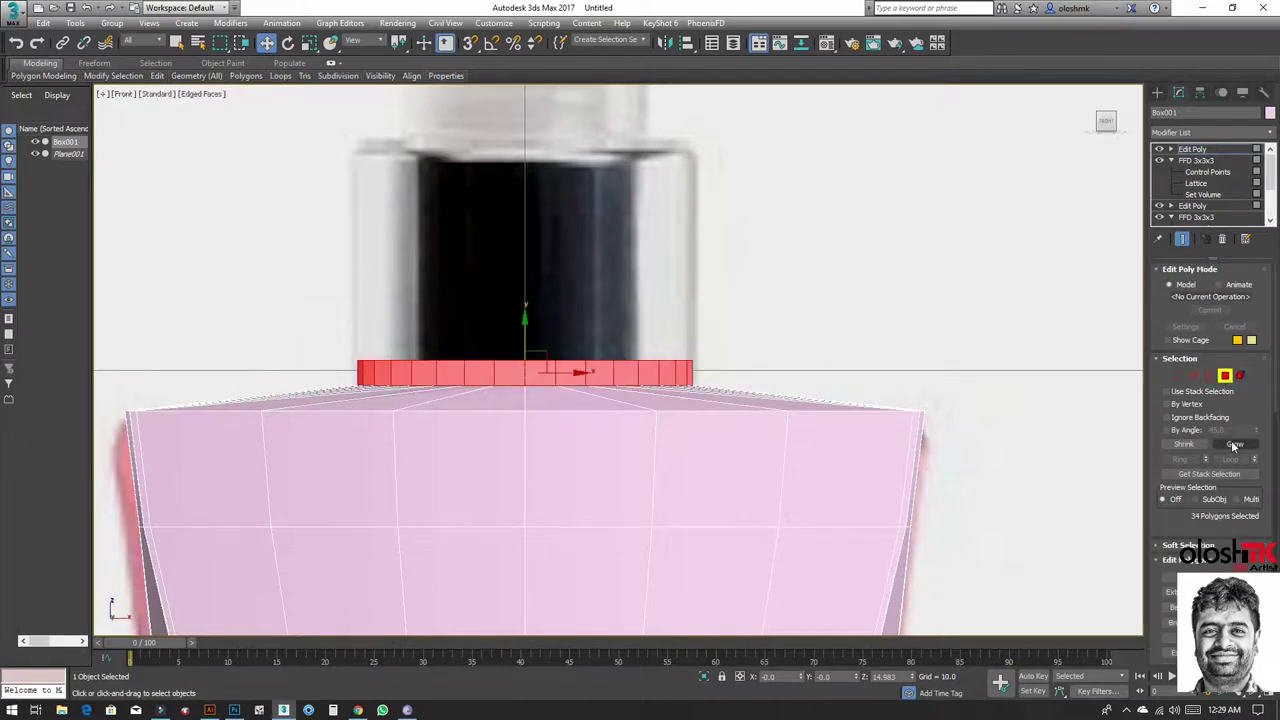
pyautogui.rightClick(309, 43)
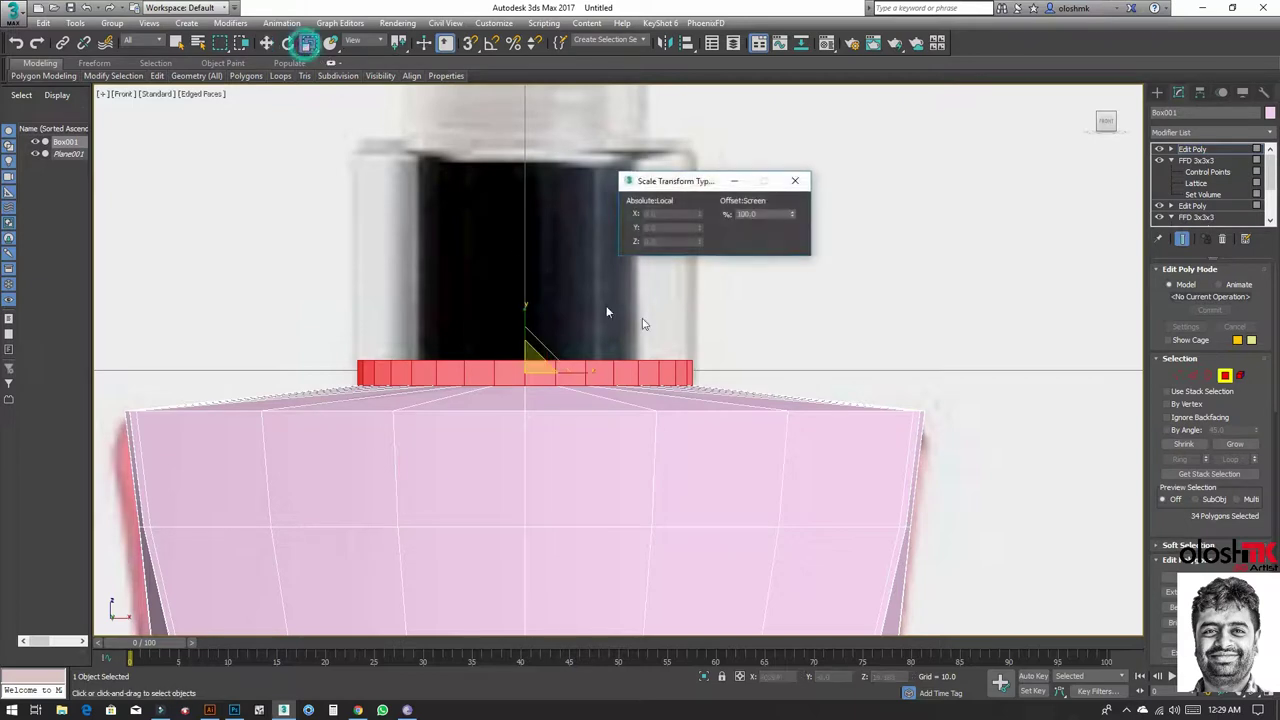
pyautogui.moveTo(794, 214); pyautogui.dragTo(797, 218)
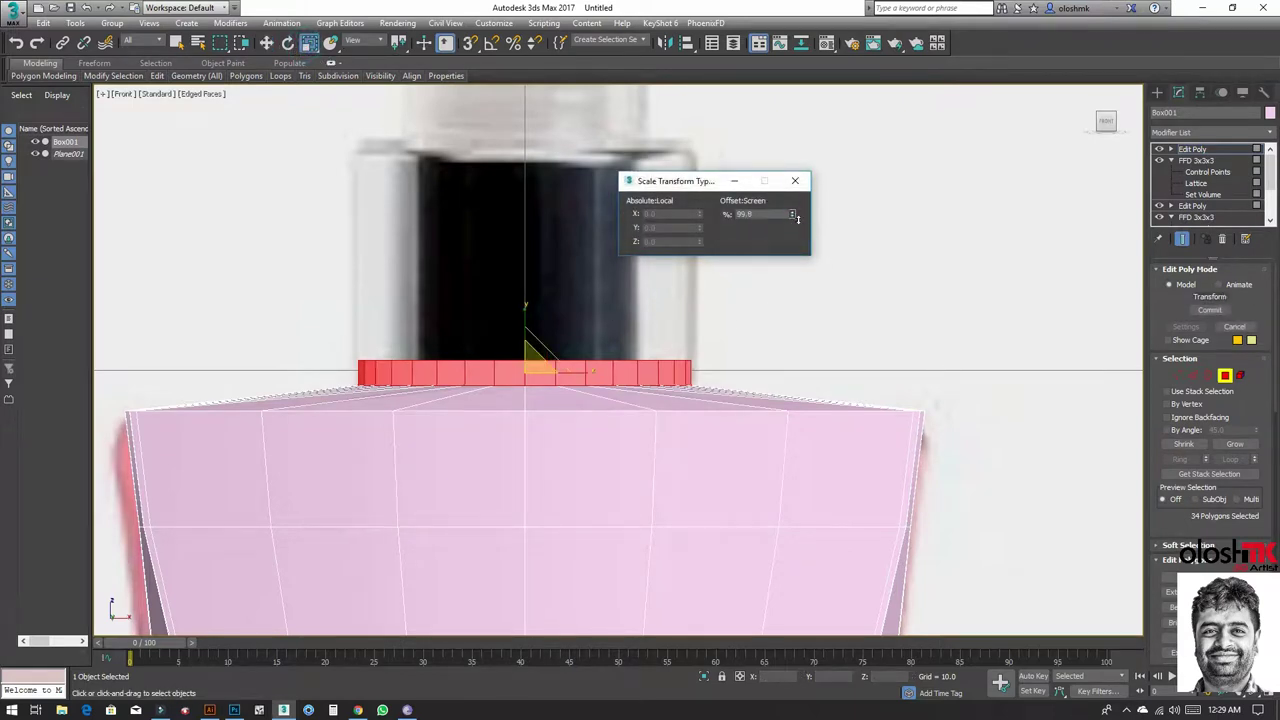
pyautogui.click(795, 181)
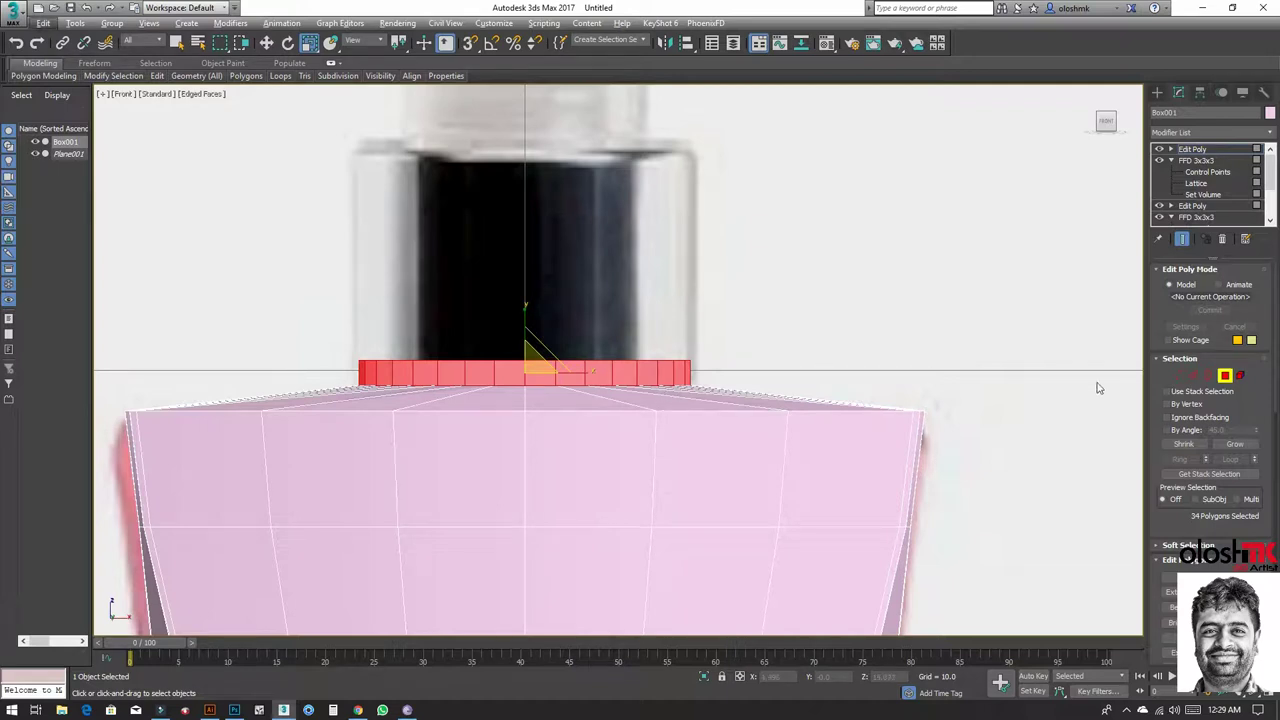
pyautogui.click(1209, 375)
# Step: Shift-move the top border upward to extrude the tall neck
pyautogui.press('w')
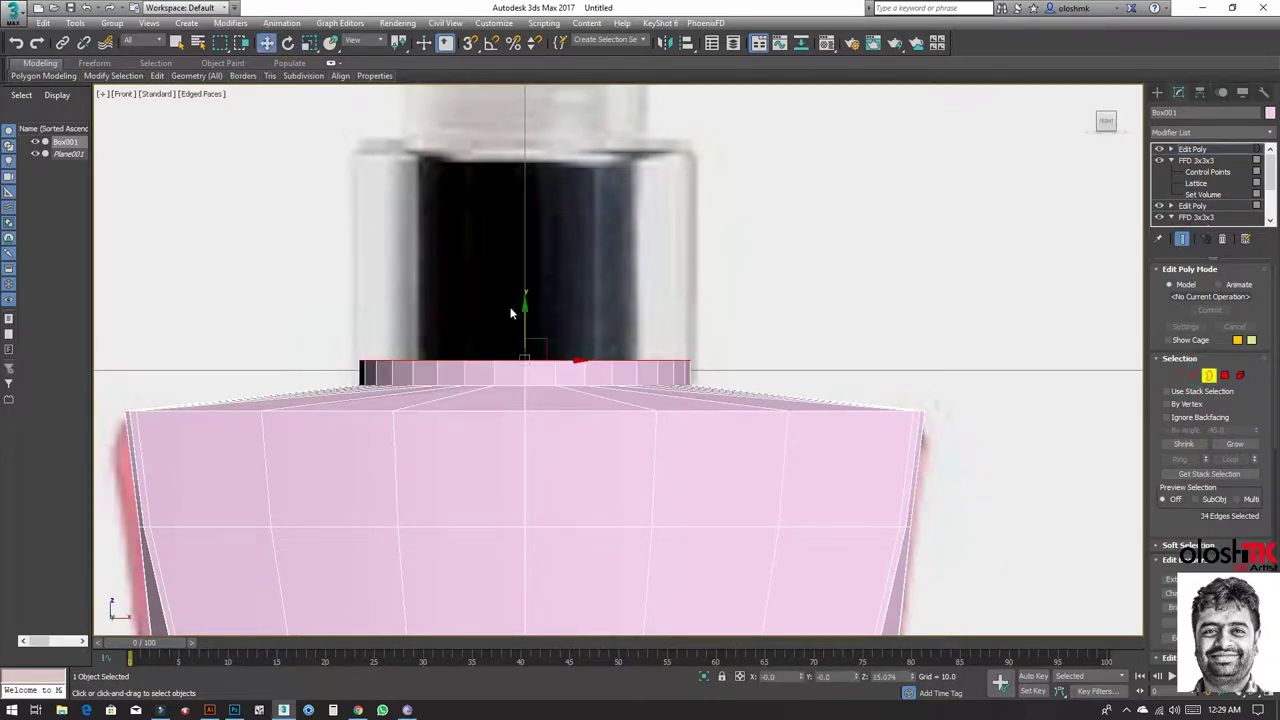
pyautogui.keyDown('shift'); pyautogui.moveTo(522, 313); pyautogui.dragTo(553, 139); pyautogui.keyUp('shift')
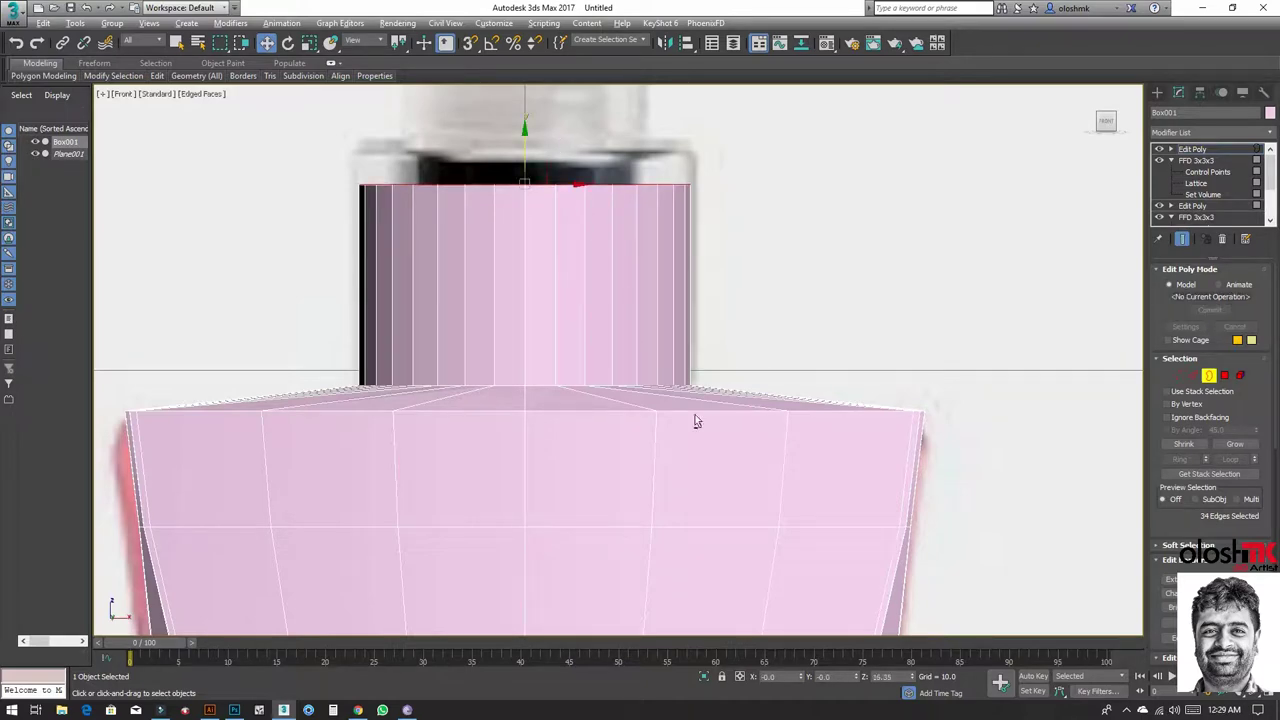
pyautogui.hotkey('alt', 'w')
pyautogui.hotkey('alt', 'w')
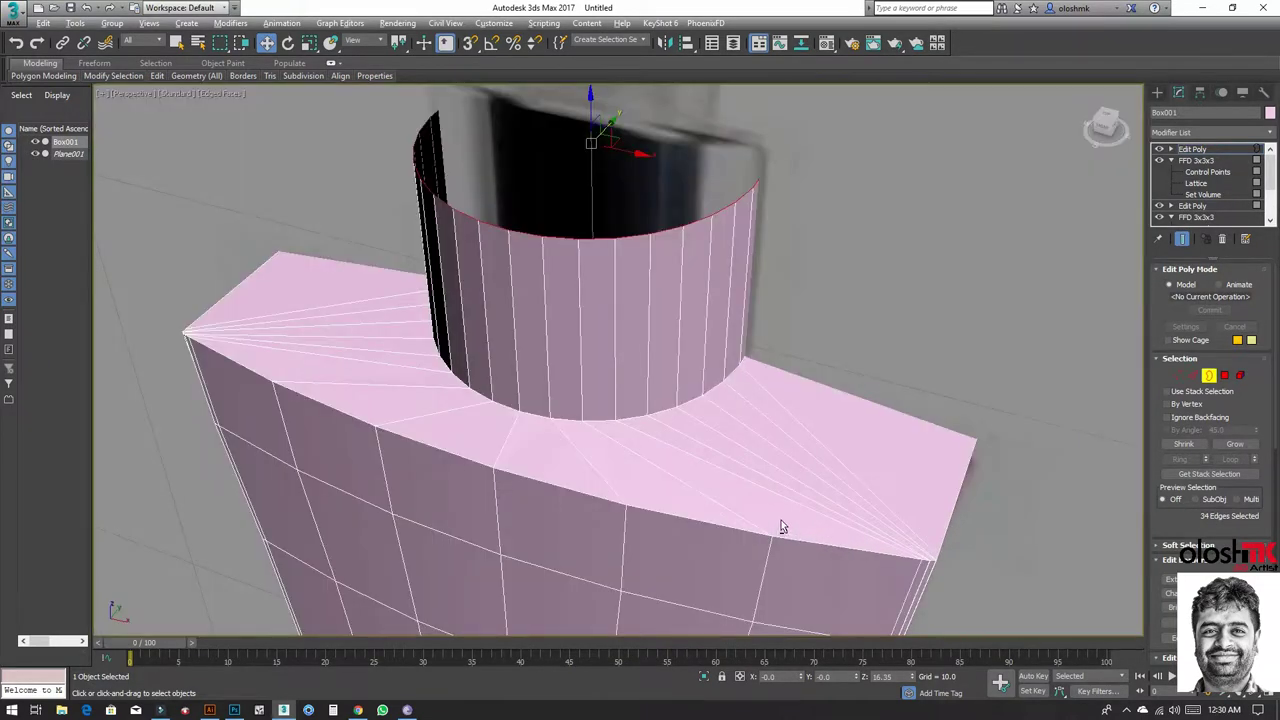
pyautogui.moveTo(781, 520)
pyautogui.keyDown('alt'); pyautogui.mouseDown(button='middle')
pyautogui.moveTo(796, 484)
pyautogui.moveTo(997, 447)
pyautogui.mouseUp(button='middle'); pyautogui.keyUp('alt')
# Step: Select the body's top edge loop and make the model see-through in Front view
pyautogui.click(1193, 375)
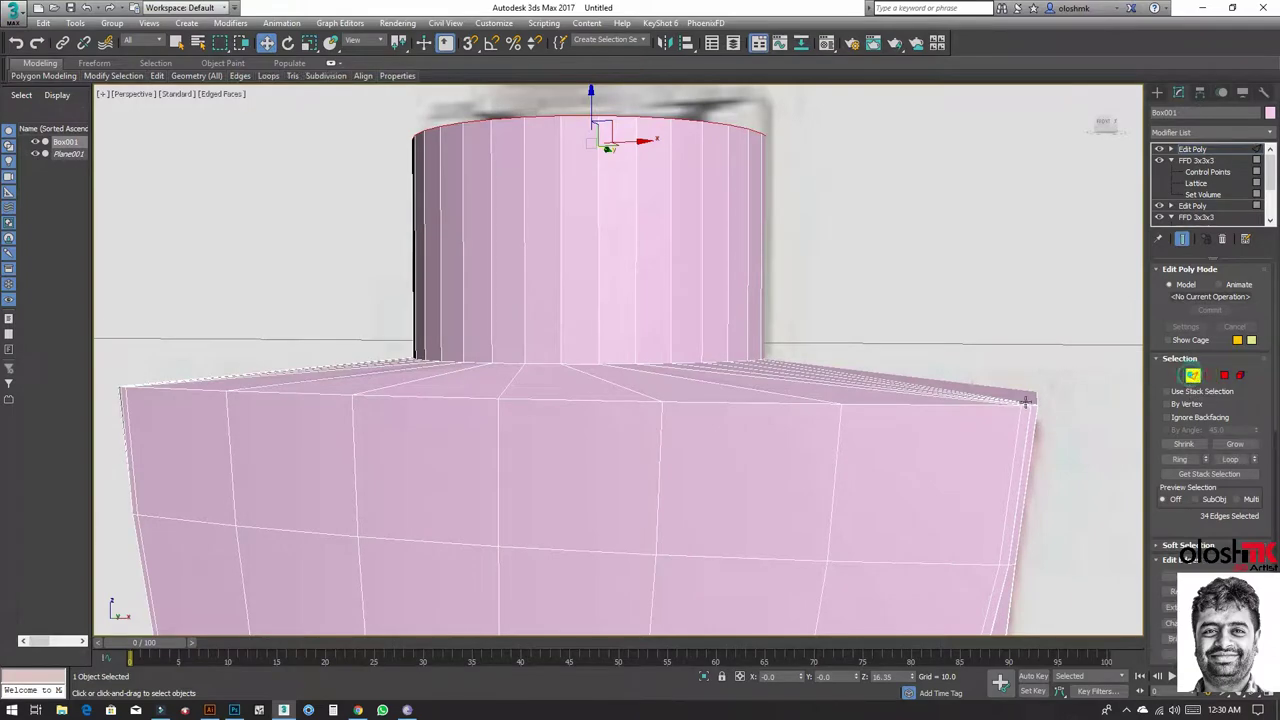
pyautogui.doubleClick(940, 404)
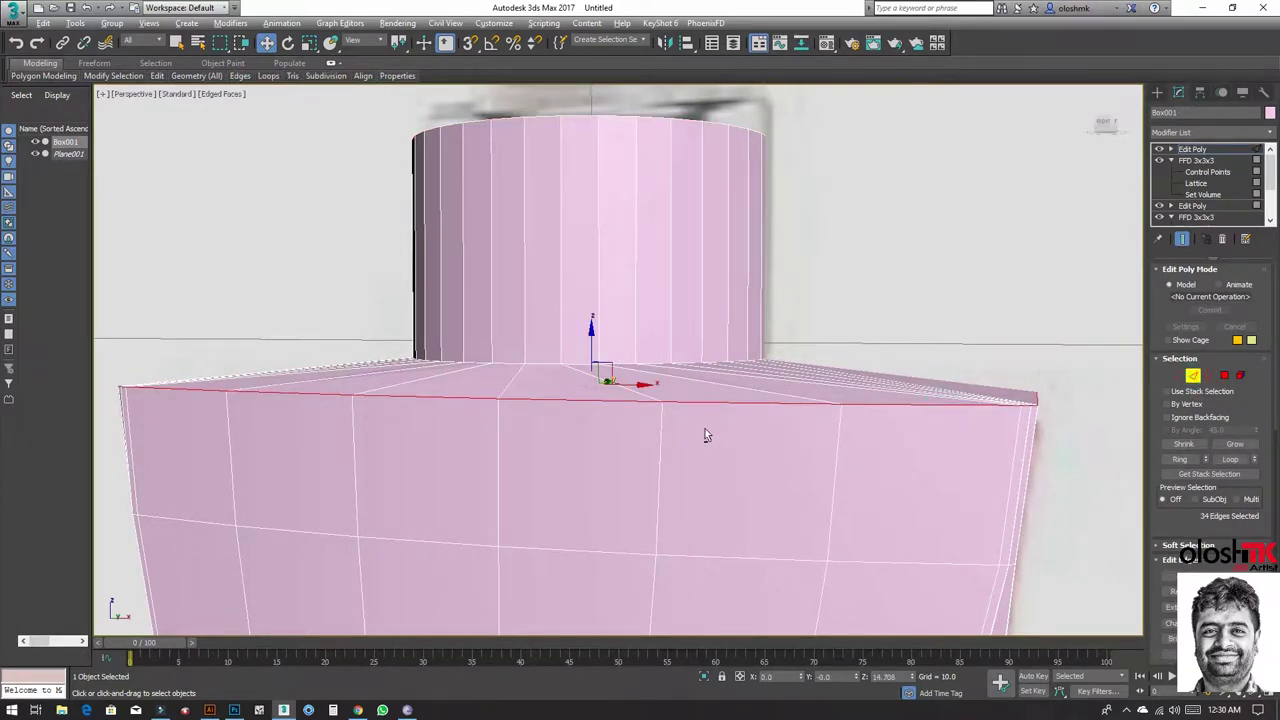
pyautogui.keyDown('alt'); pyautogui.moveTo(705, 430); pyautogui.dragTo(761, 442, button='middle'); pyautogui.keyUp('alt')
pyautogui.hotkey('alt', 'w')
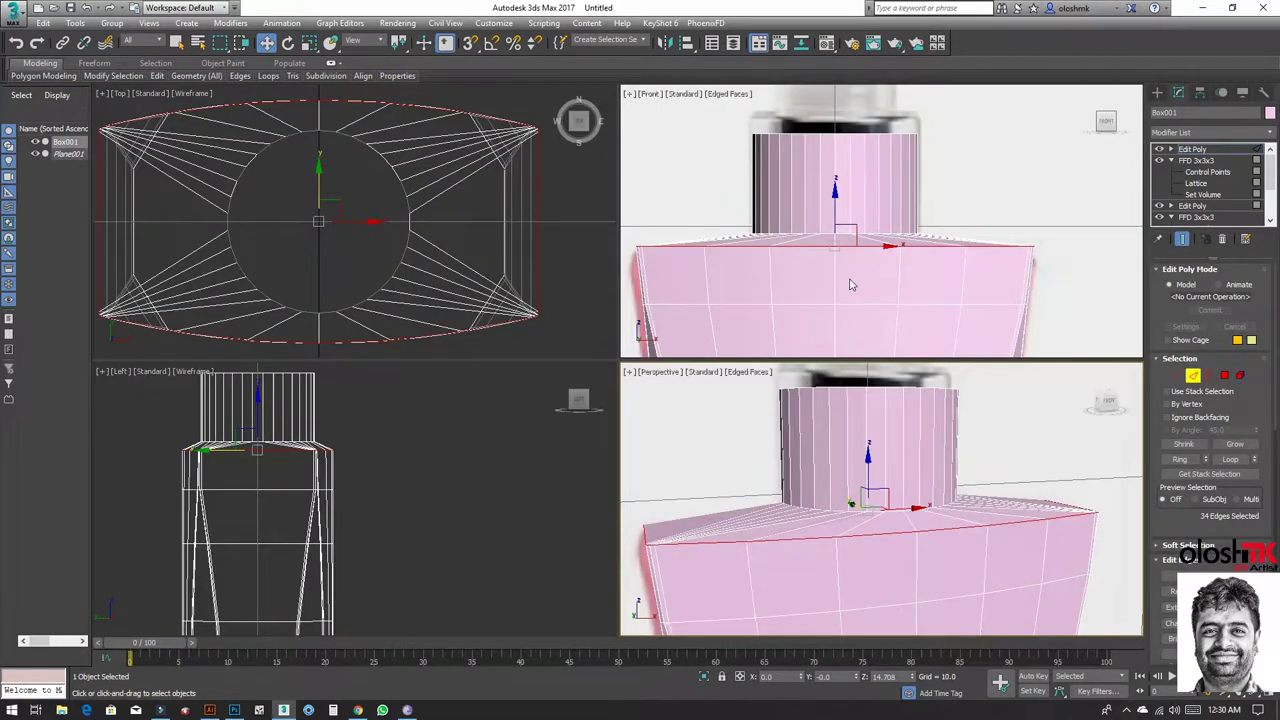
pyautogui.hotkey('alt', 'w')
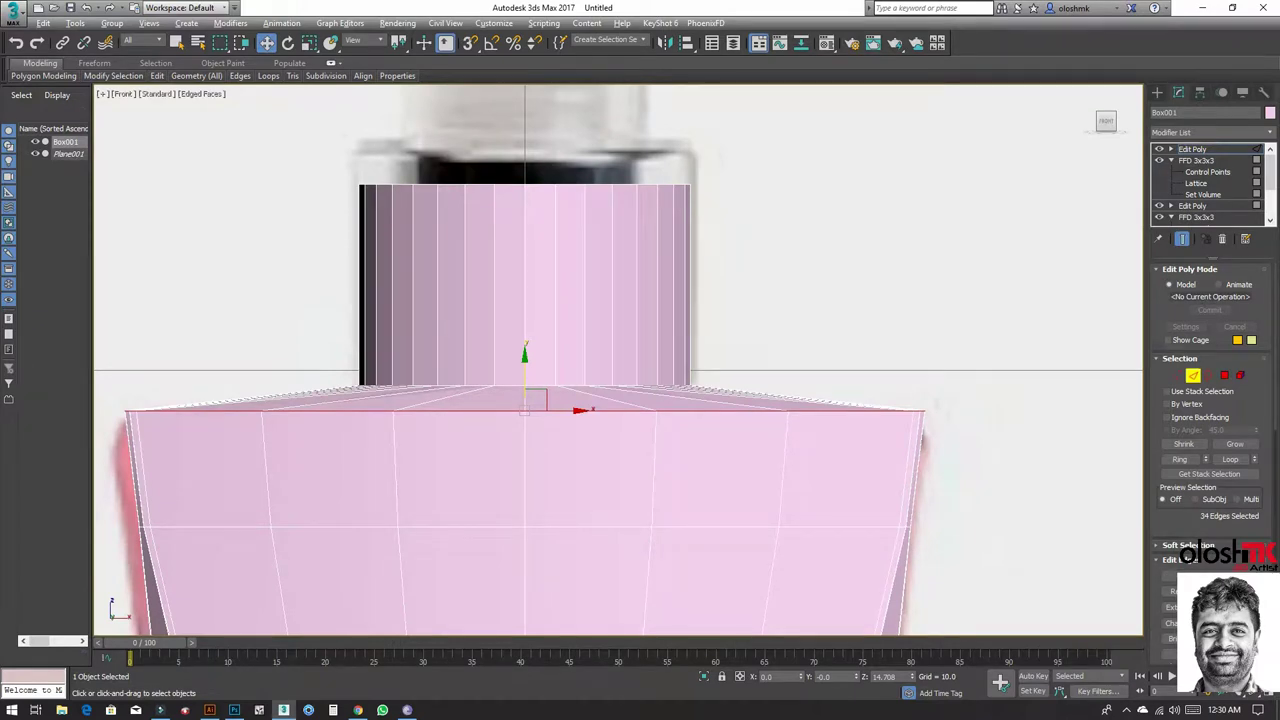
pyautogui.hotkey('alt', 'x')
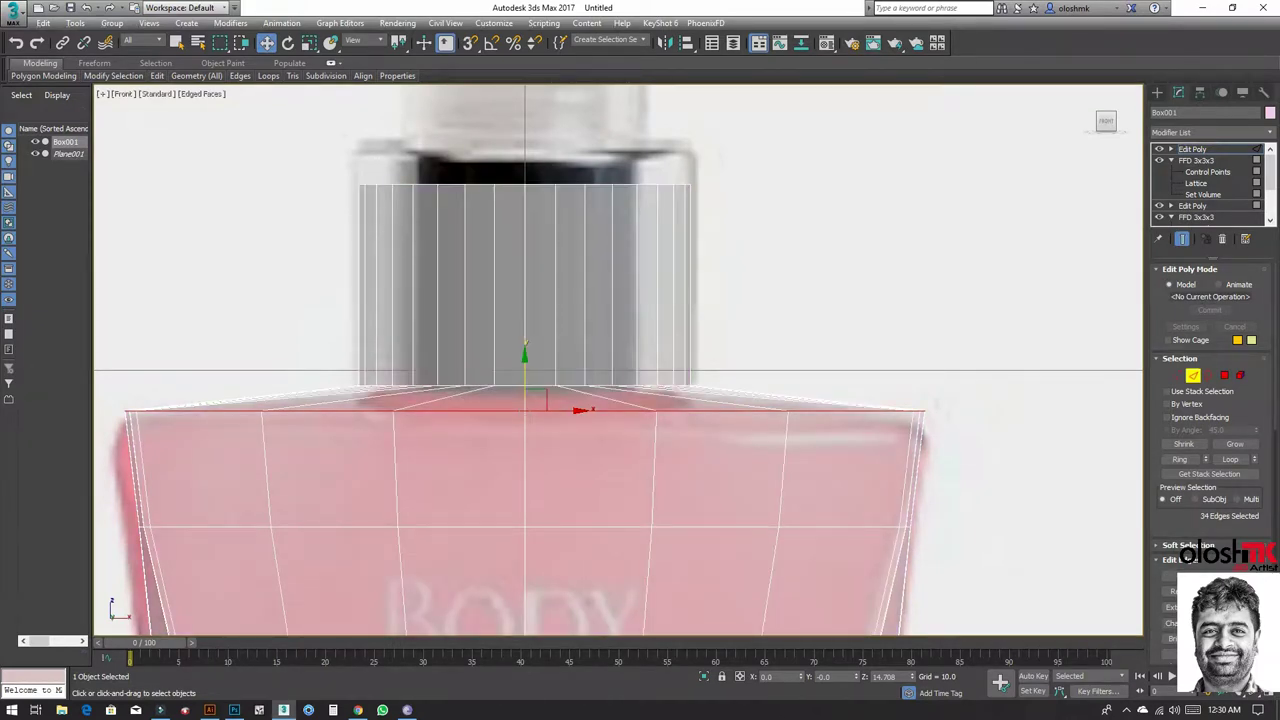
# Step: Lower the top row of shoulder vertices to flatten the shoulder
pyautogui.click(1176, 375)
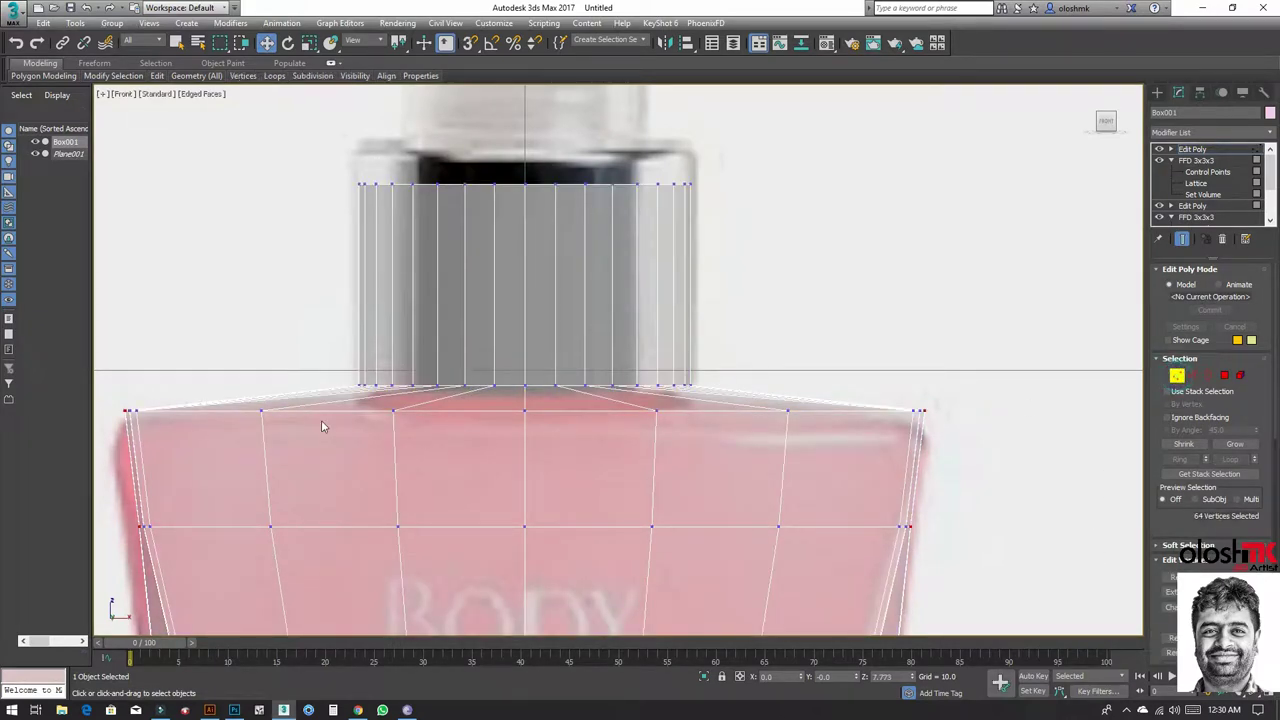
pyautogui.moveTo(167, 415); pyautogui.dragTo(250, 377, button='middle')
pyautogui.moveTo(178, 363); pyautogui.dragTo(1037, 414)
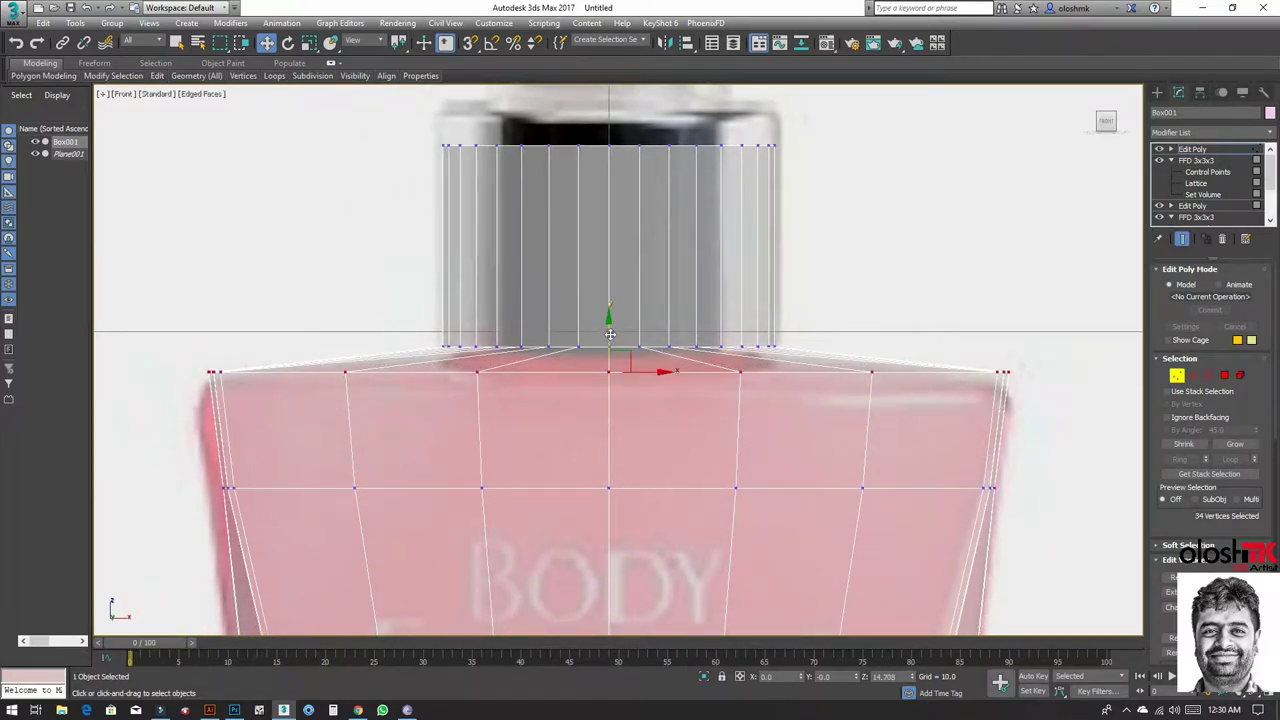
pyautogui.moveTo(610, 333); pyautogui.dragTo(631, 345)
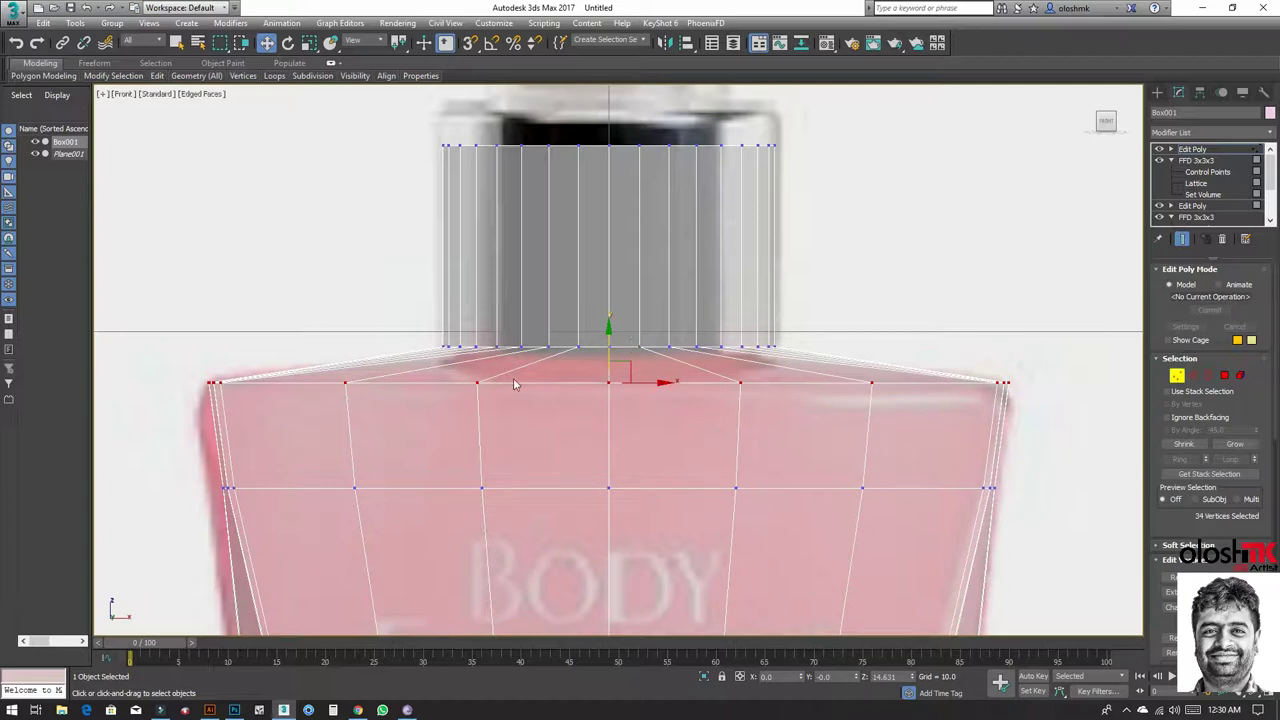
pyautogui.moveTo(513, 378); pyautogui.dragTo(517, 316, button='middle')
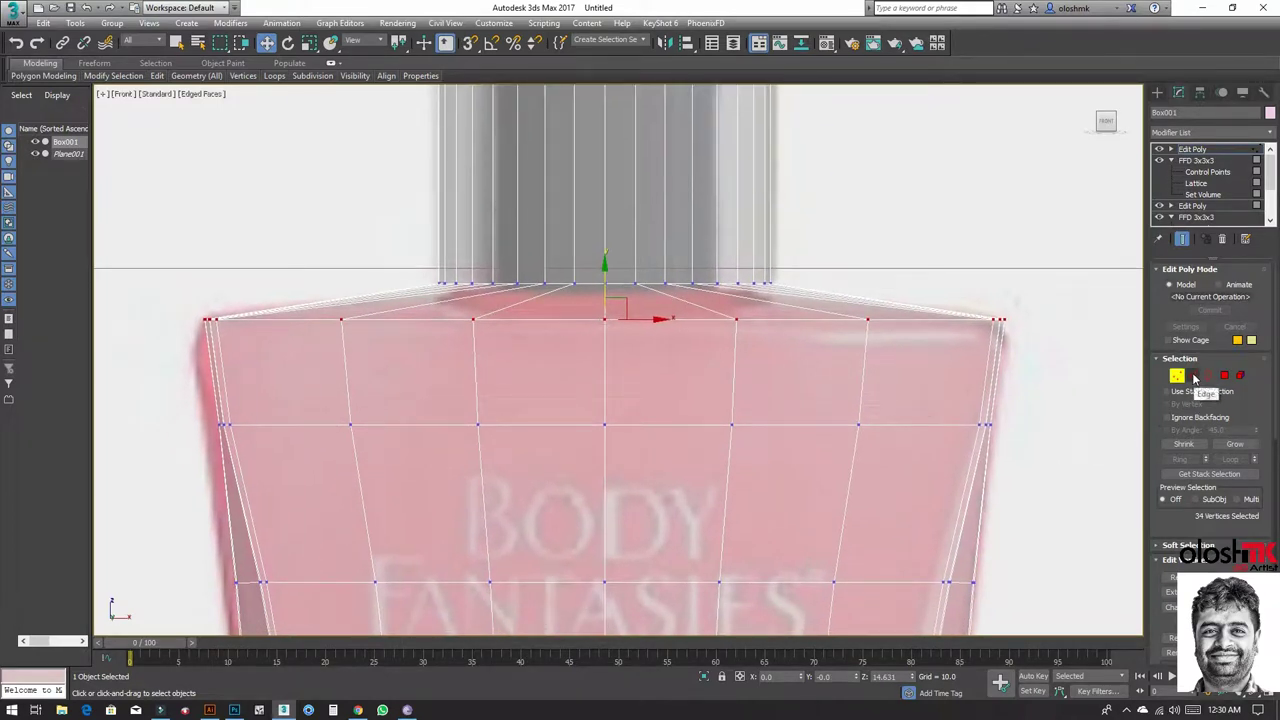
# Step: Chamfer the shoulder's outer top edges with amount 0.2 and 4 segments
pyautogui.click(1193, 375)
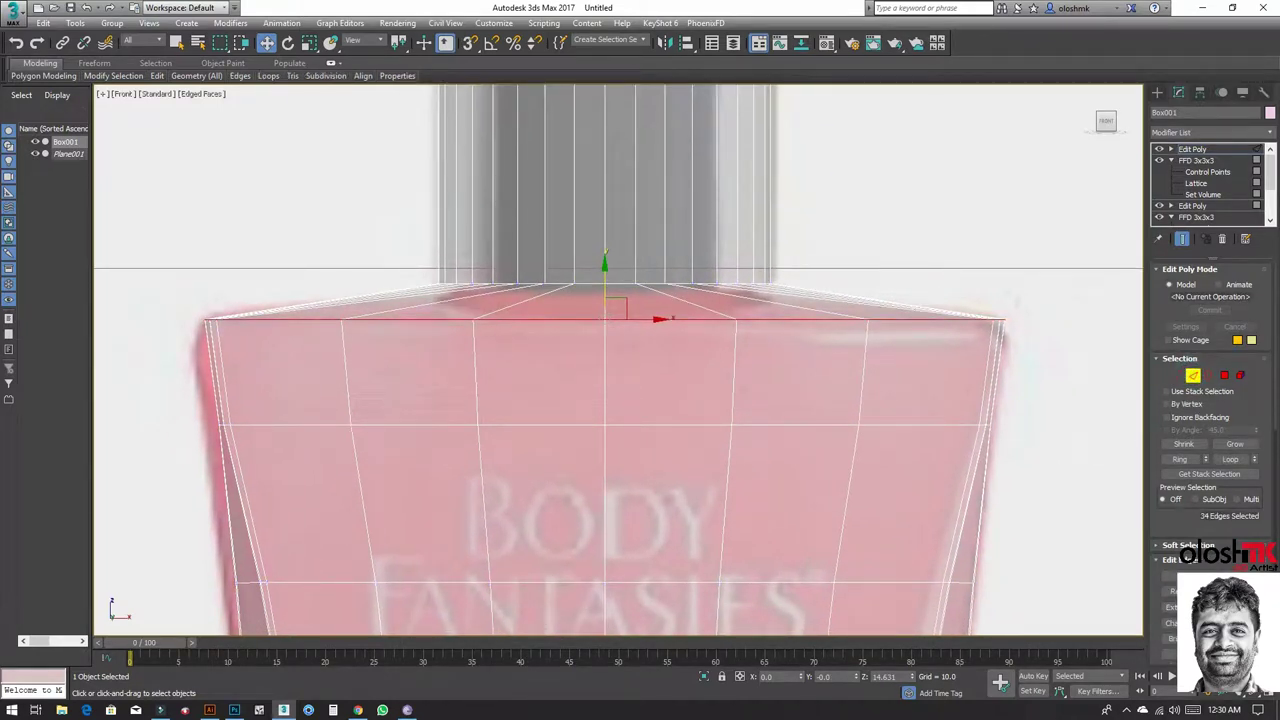
pyautogui.hotkey('ctrl', 'shift', 'c')
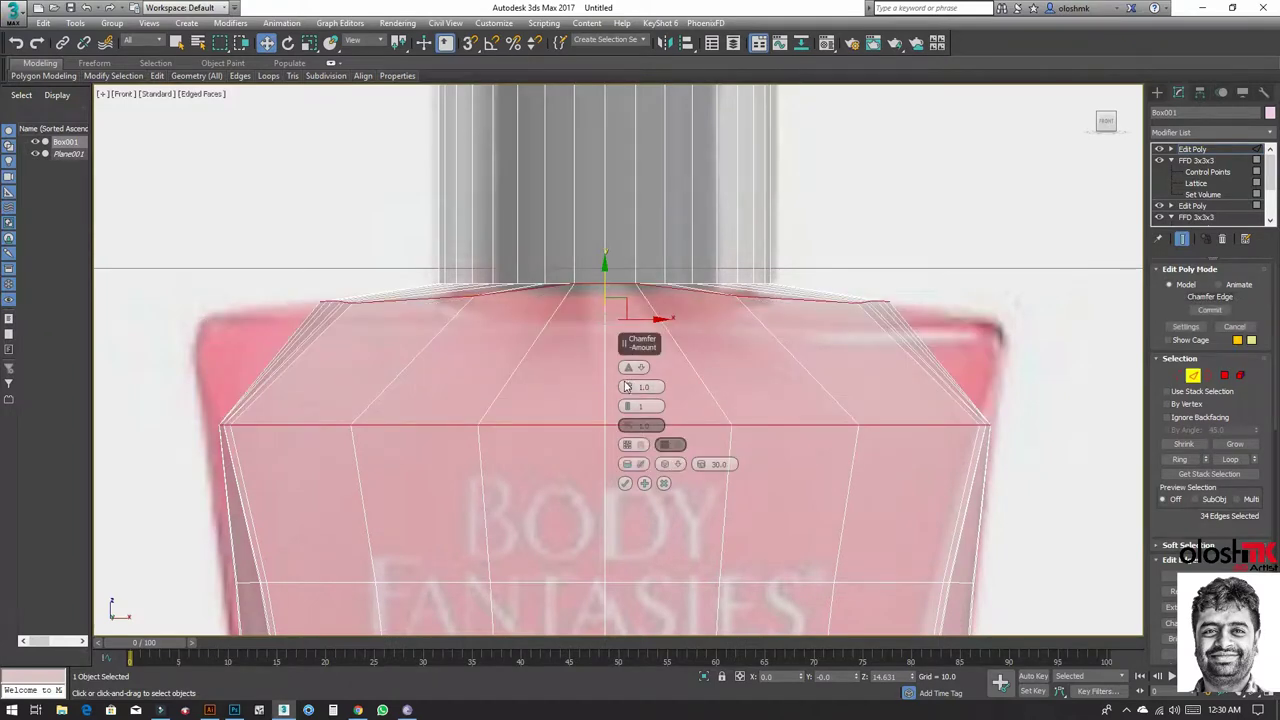
pyautogui.moveTo(627, 390); pyautogui.dragTo(629, 402)
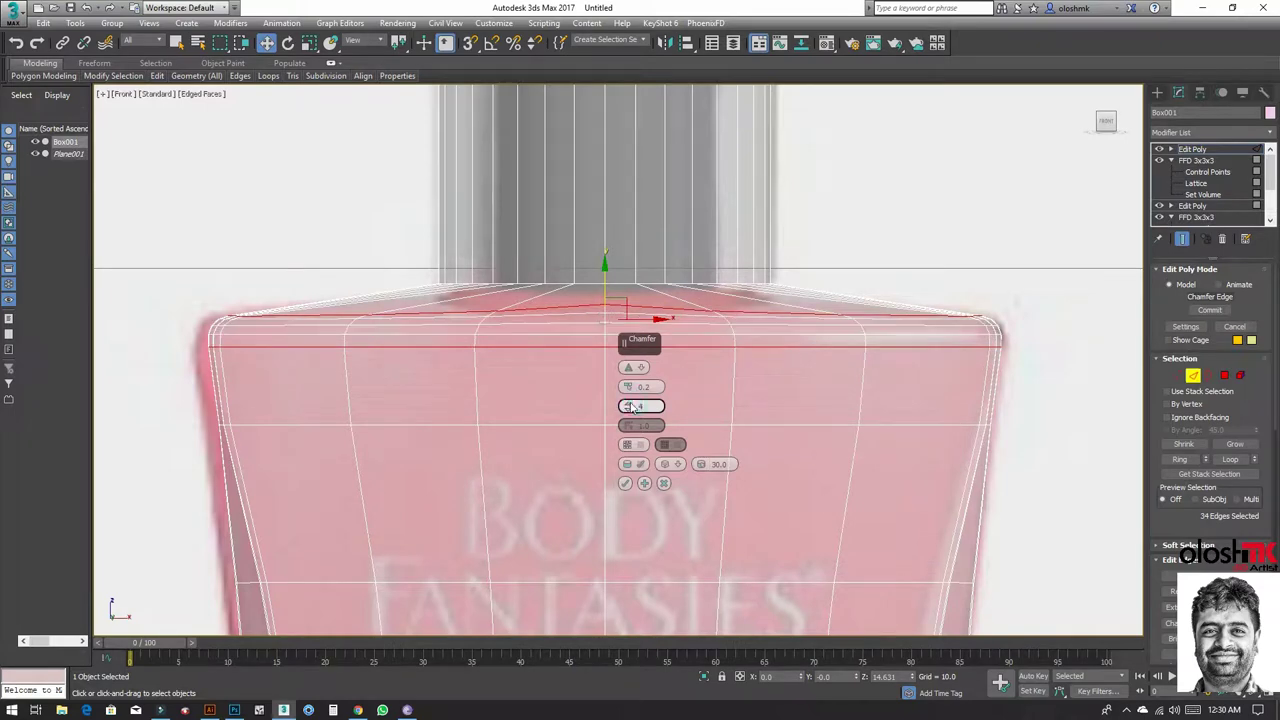
pyautogui.click(625, 483)
# Step: Orbit the Perspective view to inspect the rounded shoulder corner and neck
pyautogui.hotkey('alt', 'w')
pyautogui.rightClick(750, 487)
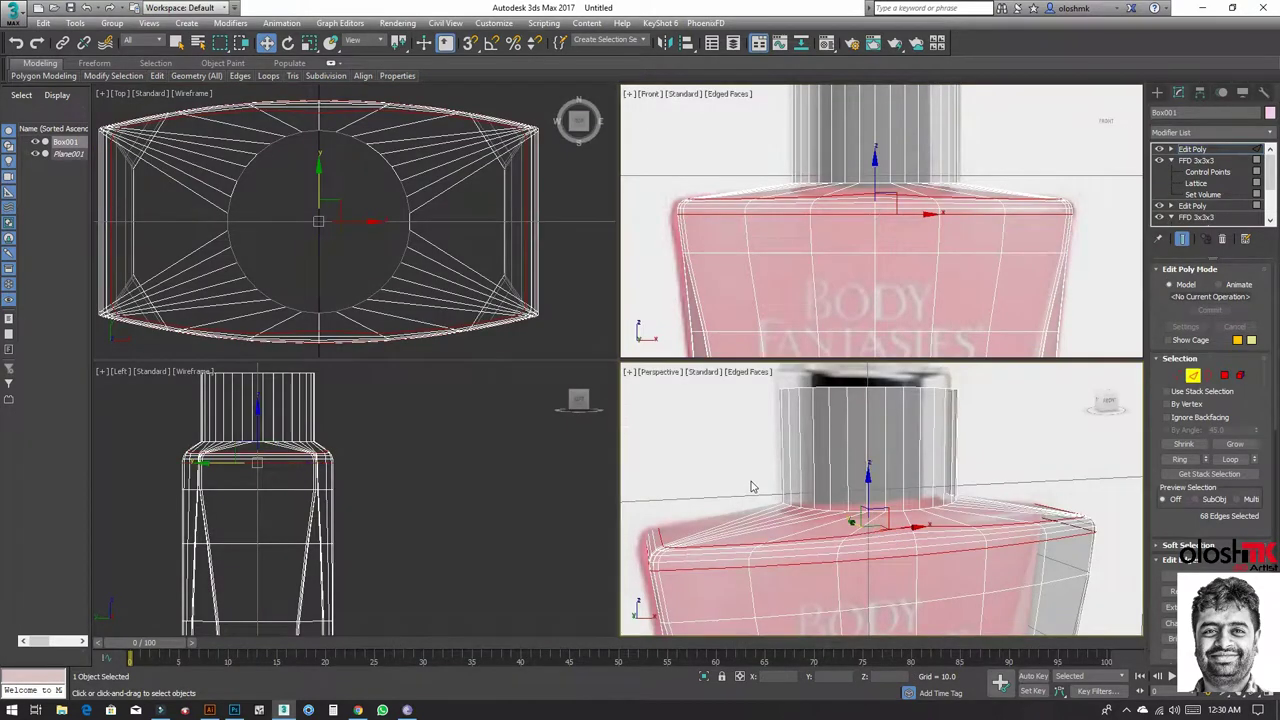
pyautogui.hotkey('alt', 'w')
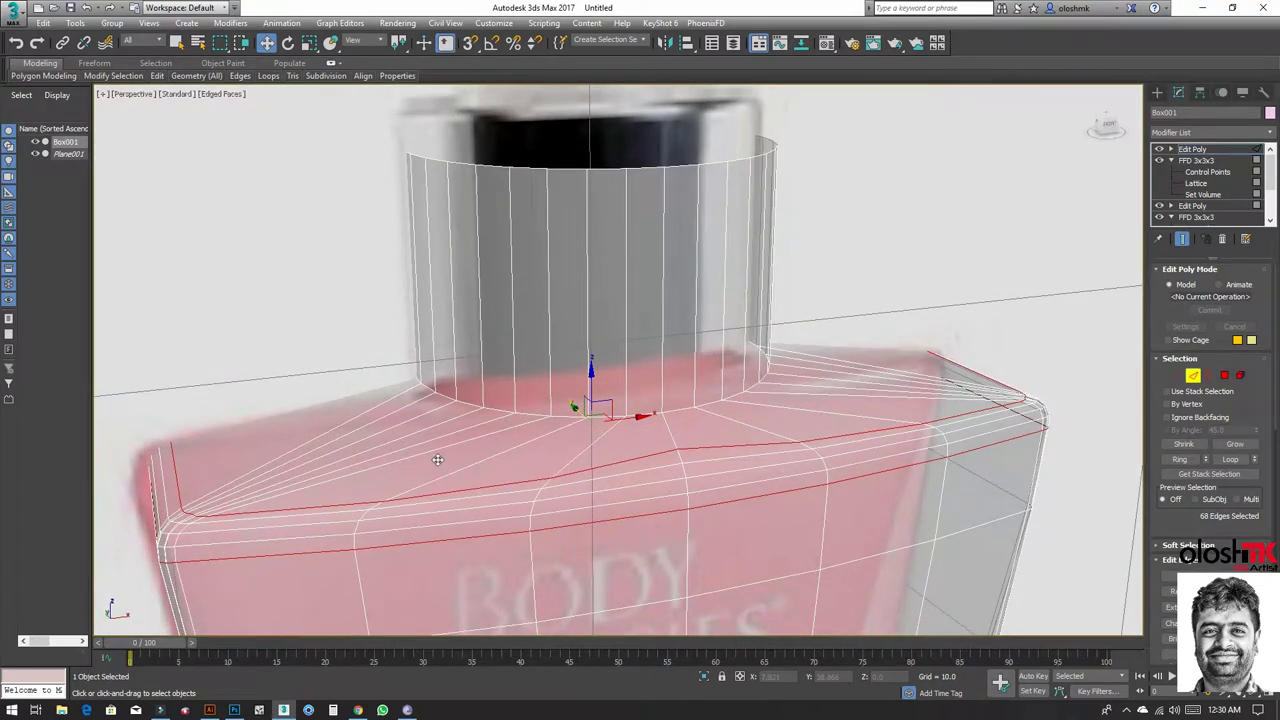
pyautogui.moveTo(438, 455)
pyautogui.keyDown('alt'); pyautogui.mouseDown(button='middle')
pyautogui.moveTo(471, 466)
pyautogui.moveTo(573, 443)
pyautogui.mouseUp(button='middle'); pyautogui.keyUp('alt')
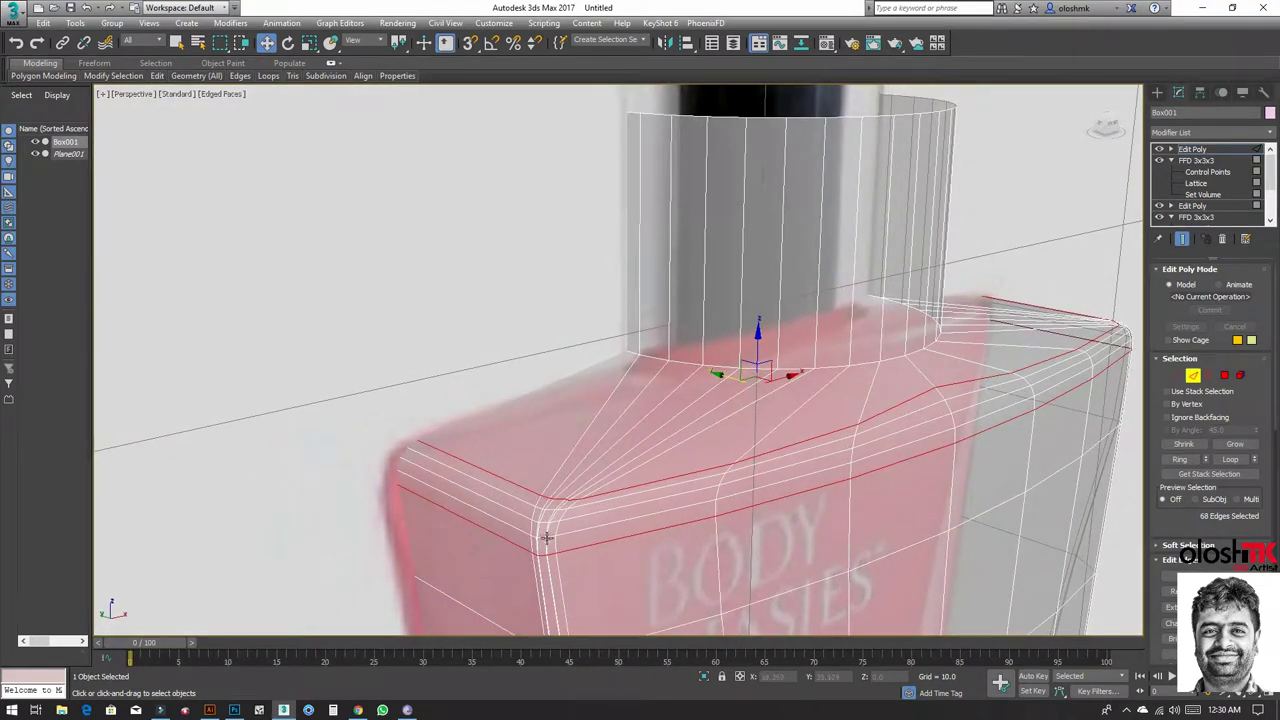
pyautogui.scroll(3, 548, 540)
pyautogui.scroll(2, 548, 545)
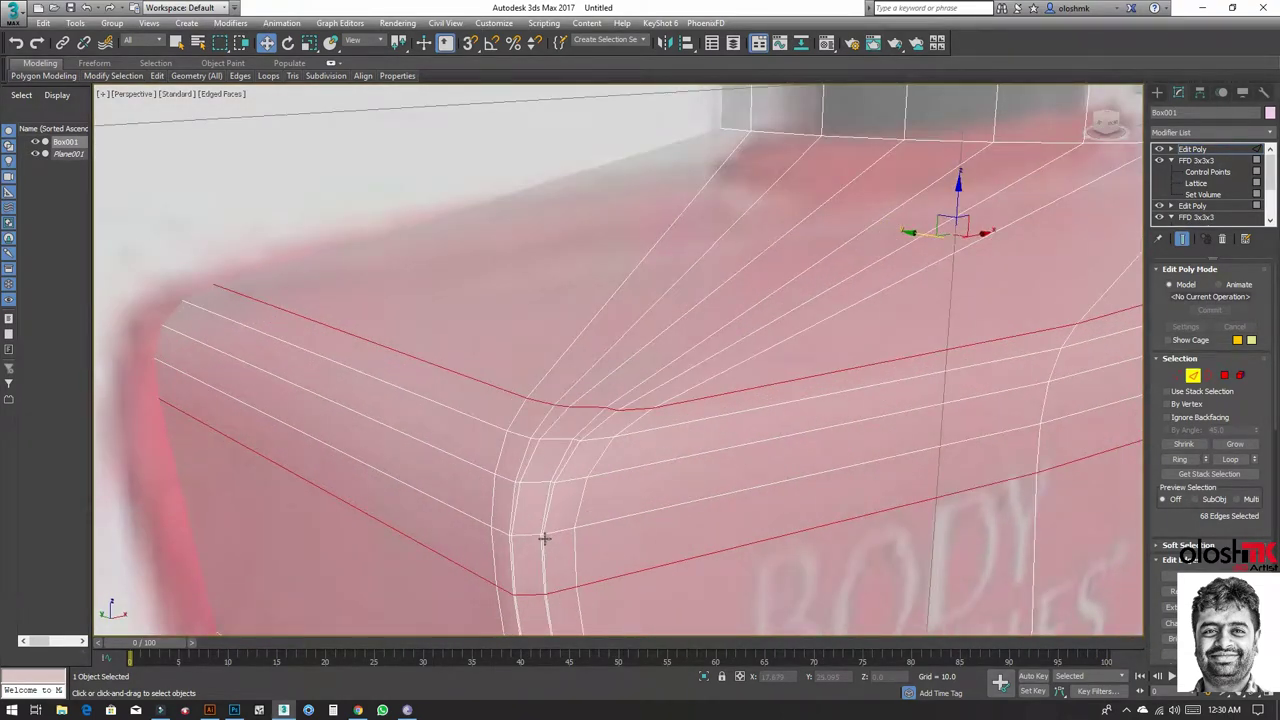
pyautogui.keyDown('alt'); pyautogui.moveTo(541, 535); pyautogui.dragTo(566, 490, button='middle'); pyautogui.keyUp('alt')
pyautogui.keyDown('alt'); pyautogui.moveTo(590, 444); pyautogui.dragTo(584, 447, button='middle'); pyautogui.keyUp('alt')
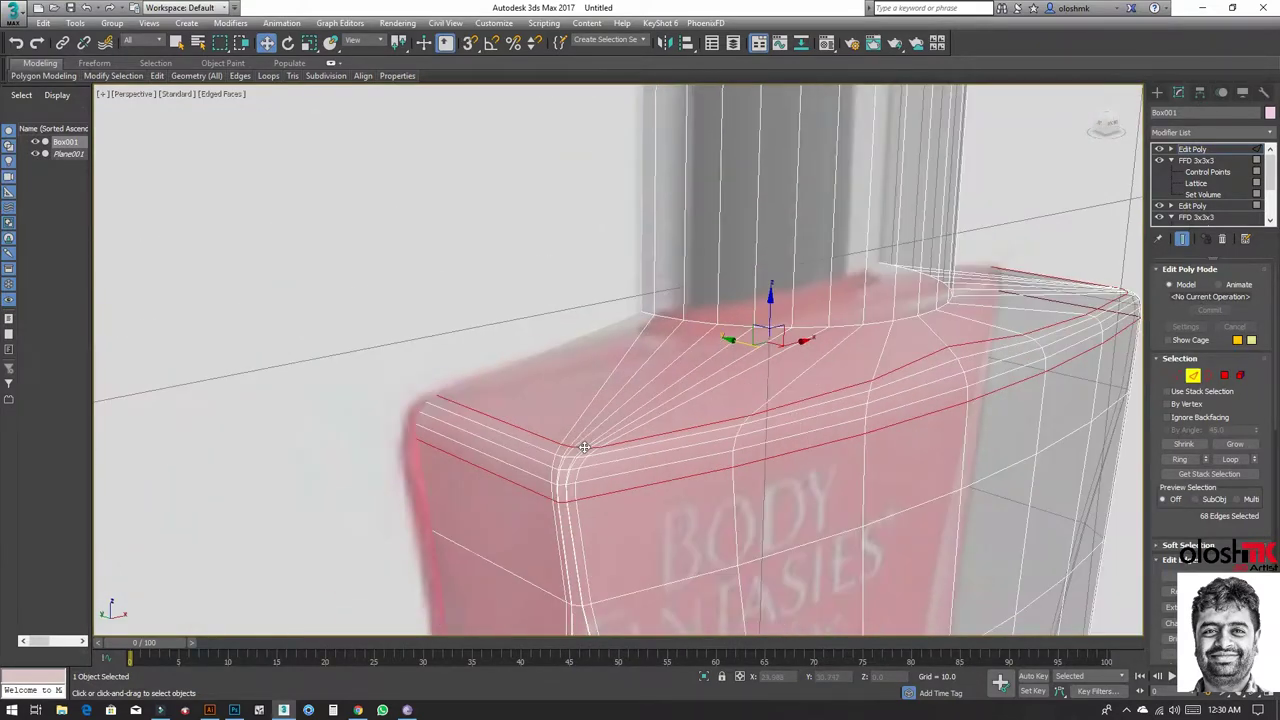
pyautogui.moveTo(718, 455)
pyautogui.keyDown('alt'); pyautogui.mouseDown(button='middle')
pyautogui.moveTo(486, 451)
pyautogui.moveTo(555, 415)
pyautogui.moveTo(600, 362)
pyautogui.moveTo(606, 320)
pyautogui.moveTo(580, 380)
pyautogui.moveTo(1020, 415)
pyautogui.mouseUp(button='middle'); pyautogui.keyUp('alt')
pyautogui.scroll(-4, 486, 451)
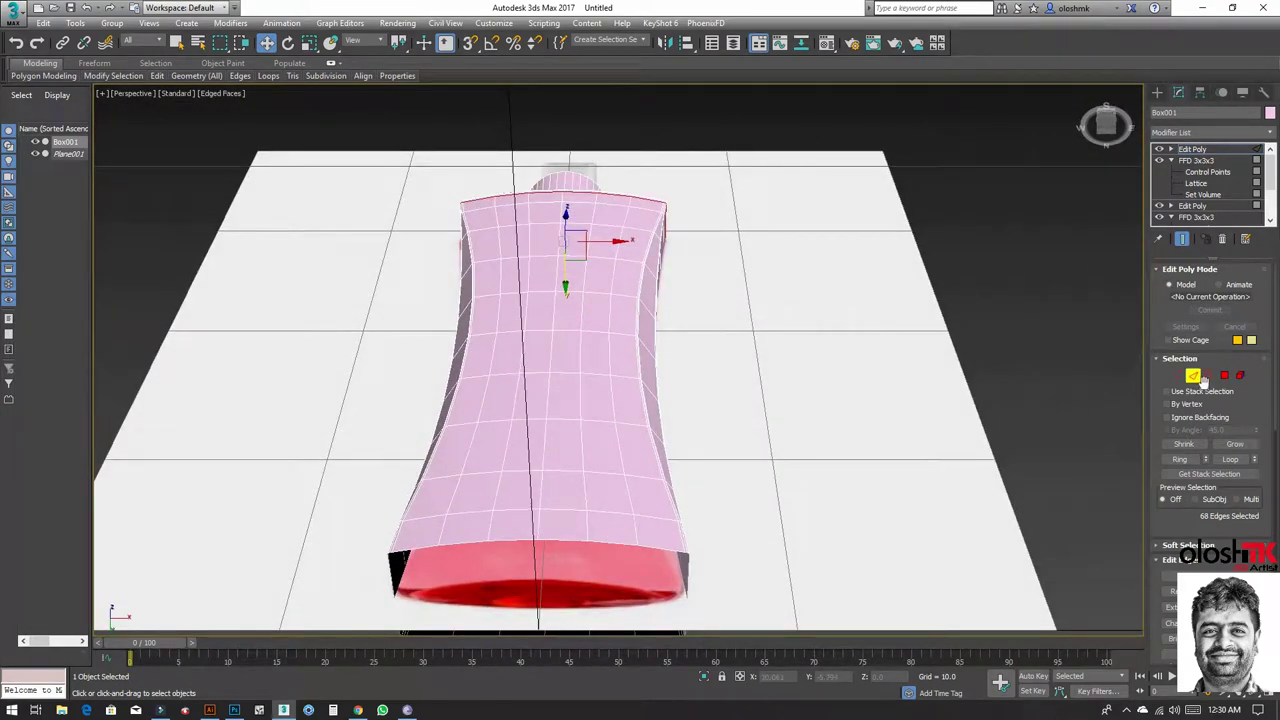
# Step: Select the bottle's bottom border loop and frame it in the Front view
pyautogui.click(1209, 375)
pyautogui.click(605, 540)
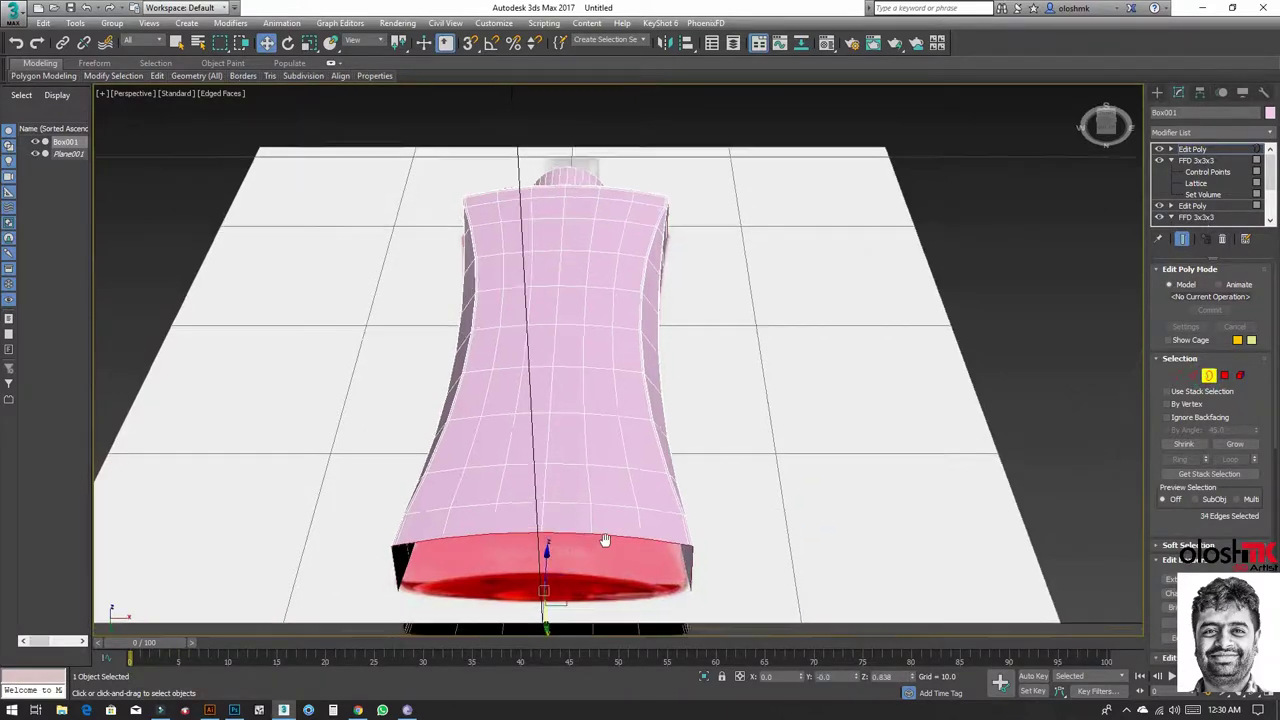
pyautogui.scroll(2, 605, 540)
pyautogui.hotkey('alt', 'w')
pyautogui.rightClick(801, 303)
pyautogui.hotkey('alt', 'w')
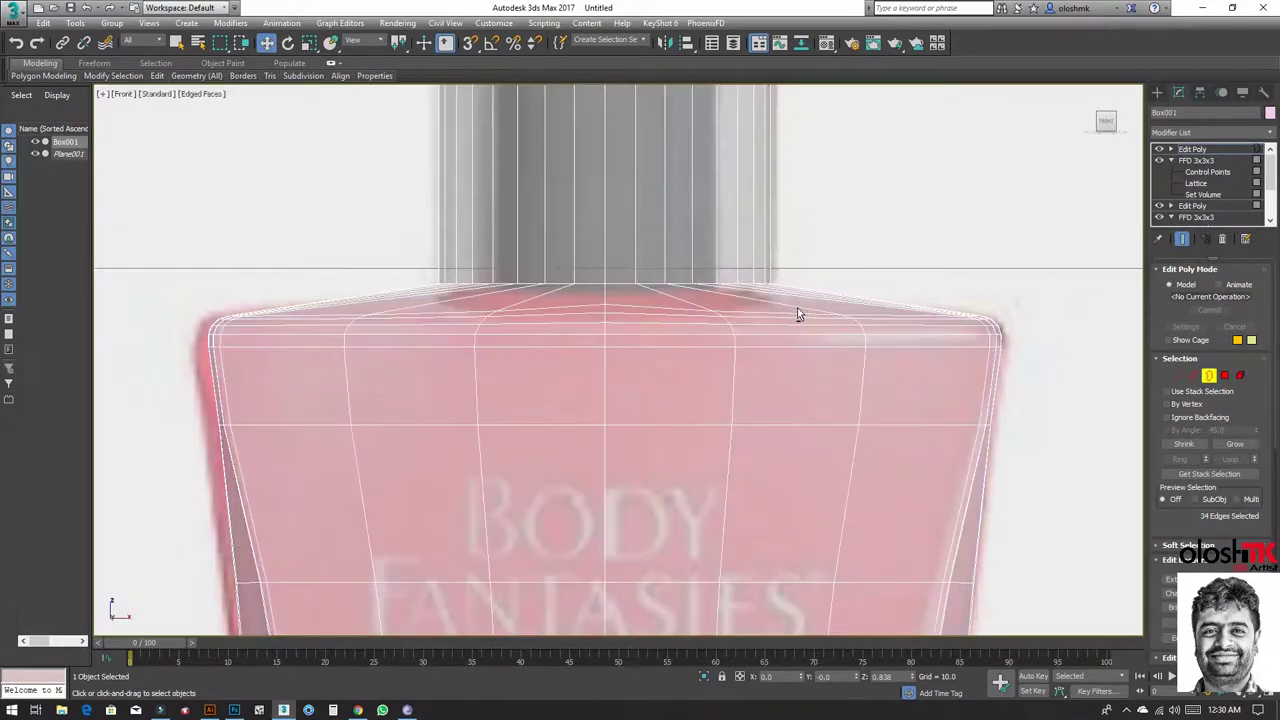
pyautogui.scroll(-5, 720, 355)
pyautogui.moveTo(710, 346); pyautogui.dragTo(684, 188, button='middle')
pyautogui.moveTo(690, 420); pyautogui.dragTo(693, 264, button='middle')
pyautogui.scroll(2, 673, 435)
# Step: Scale the bottom border loop slightly inward
pyautogui.press('r')
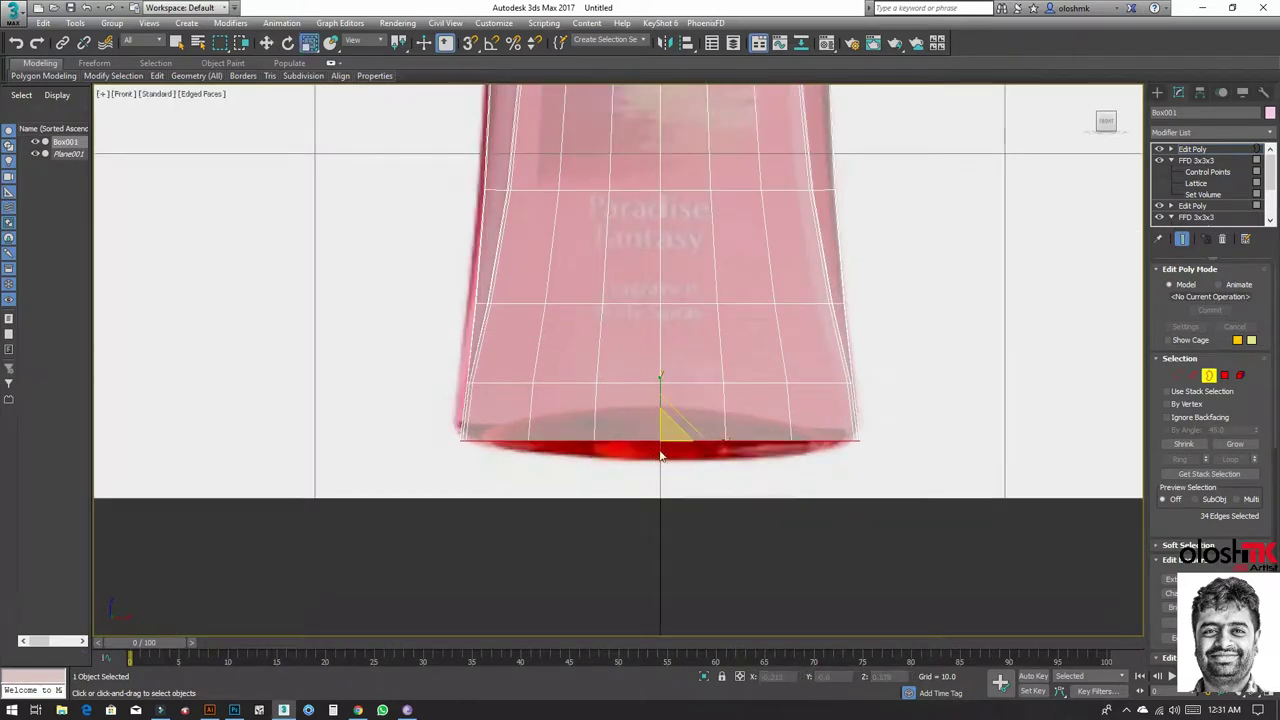
pyautogui.hotkey('alt', 'w')
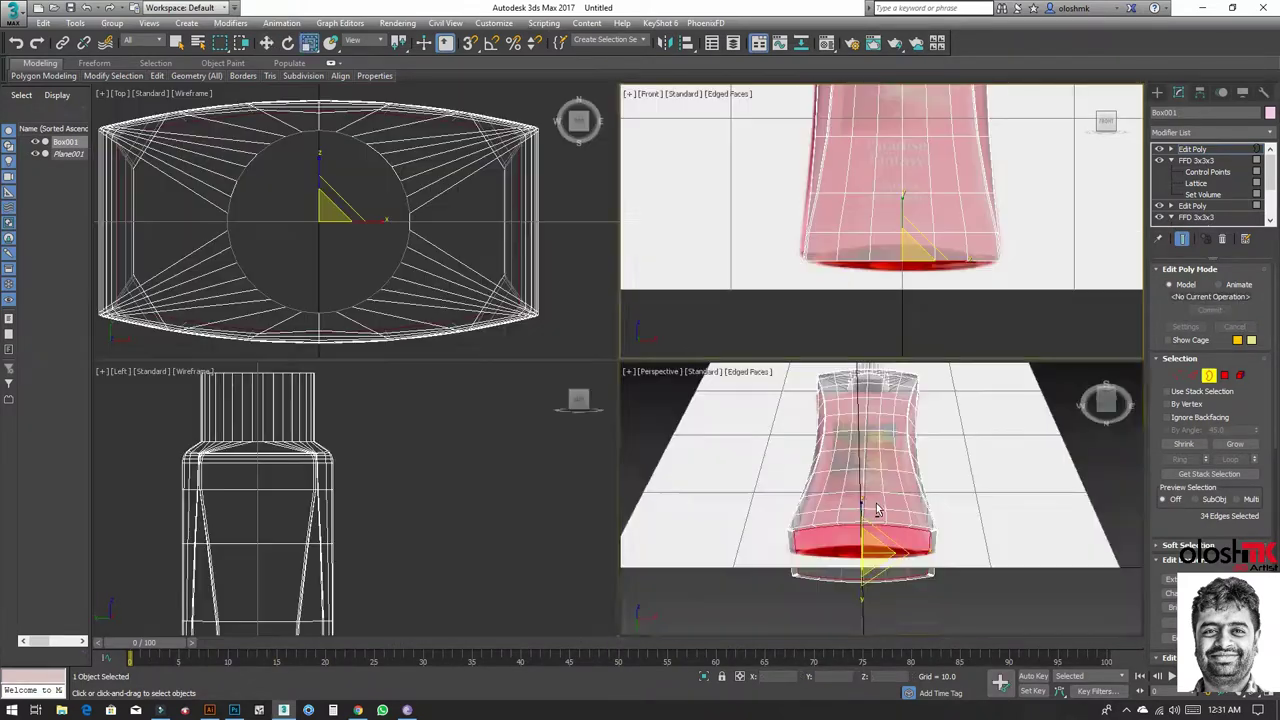
pyautogui.hotkey('alt', 'w')
pyautogui.scroll(3, 860, 501)
pyautogui.keyDown('alt'); pyautogui.moveTo(661, 430); pyautogui.dragTo(674, 376, button='middle'); pyautogui.keyUp('alt')
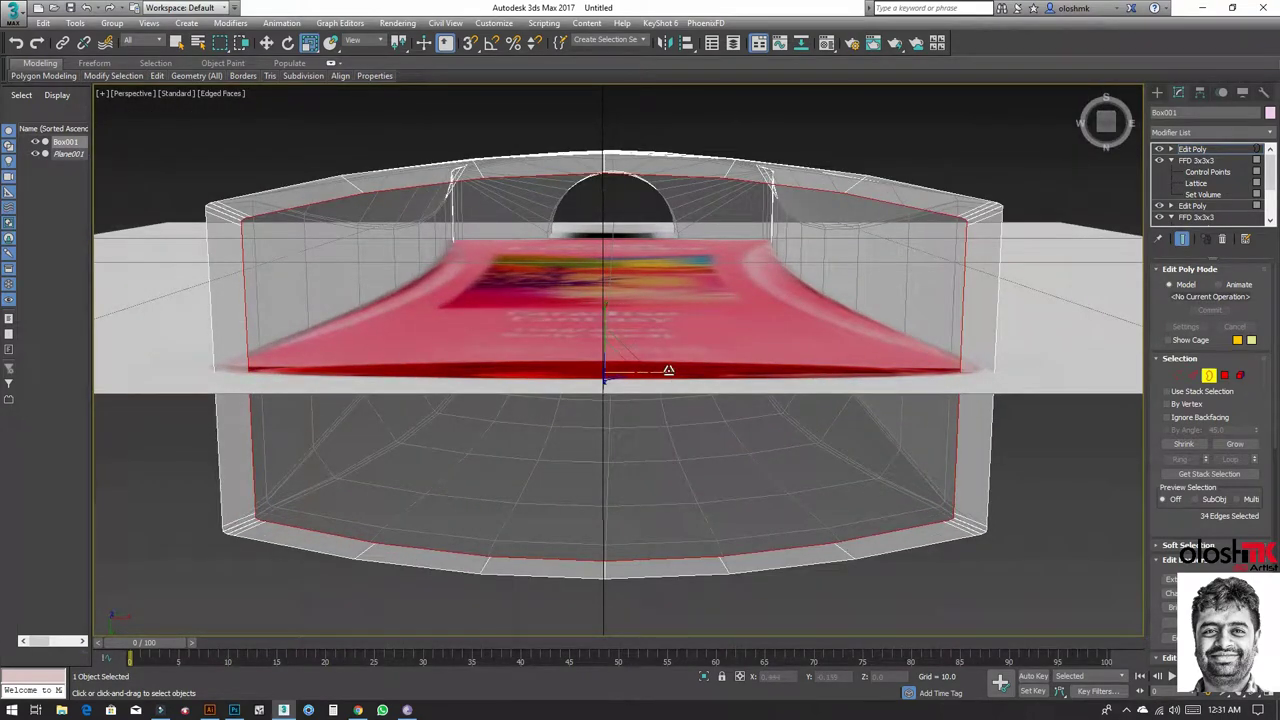
pyautogui.moveTo(603, 308); pyautogui.dragTo(607, 313)
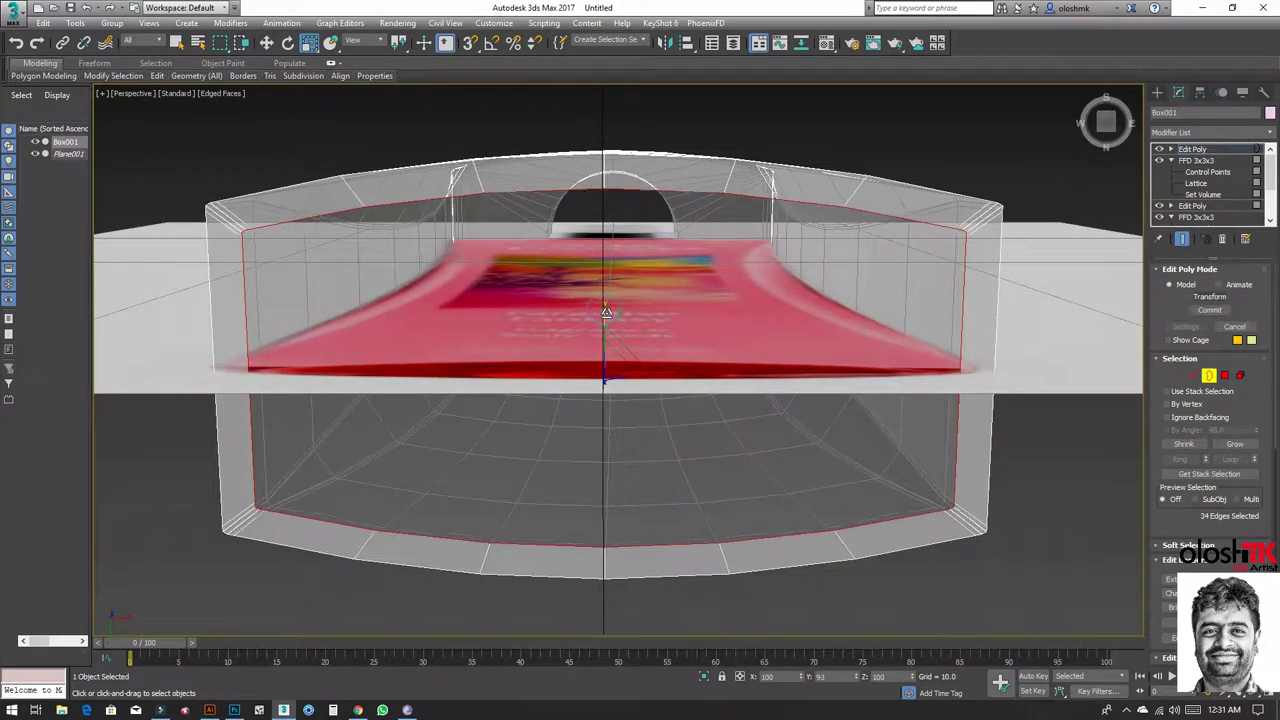
pyautogui.keyDown('alt'); pyautogui.moveTo(676, 298); pyautogui.dragTo(673, 357, button='middle'); pyautogui.keyUp('alt')
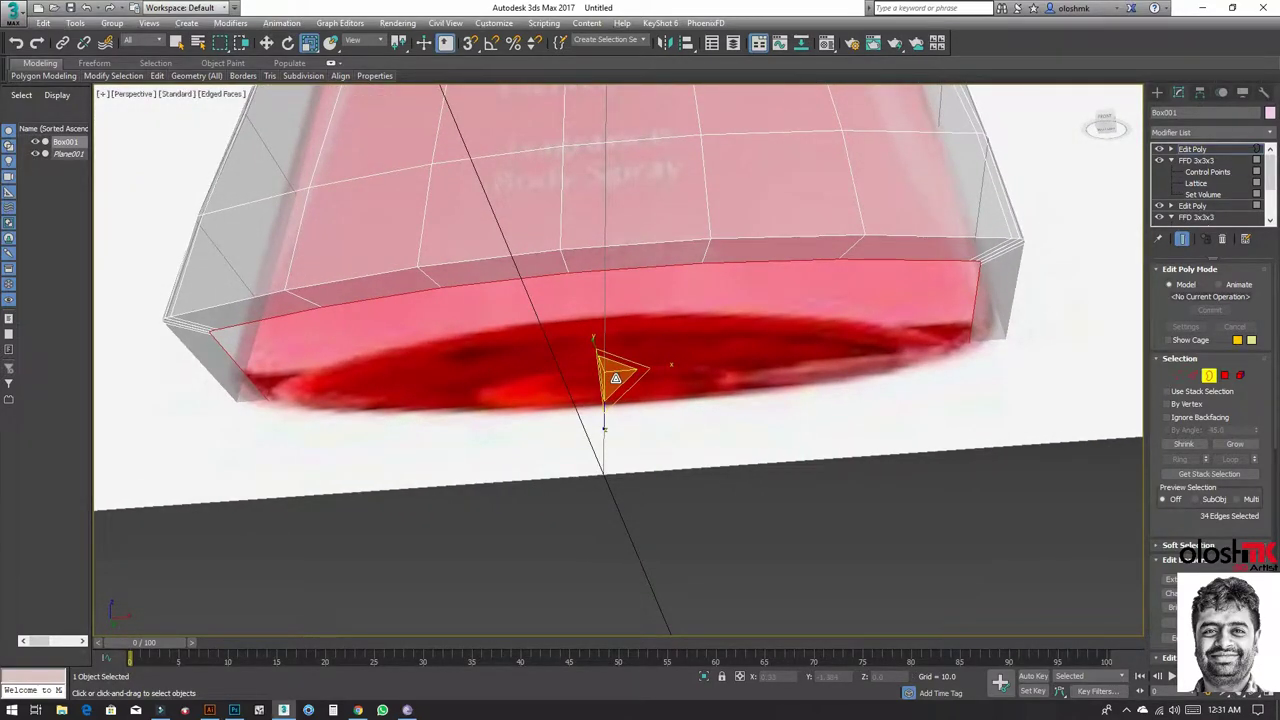
pyautogui.moveTo(615, 375); pyautogui.dragTo(605, 395)
pyautogui.scroll(-3, 651, 303)
pyautogui.scroll(-2, 650, 298)
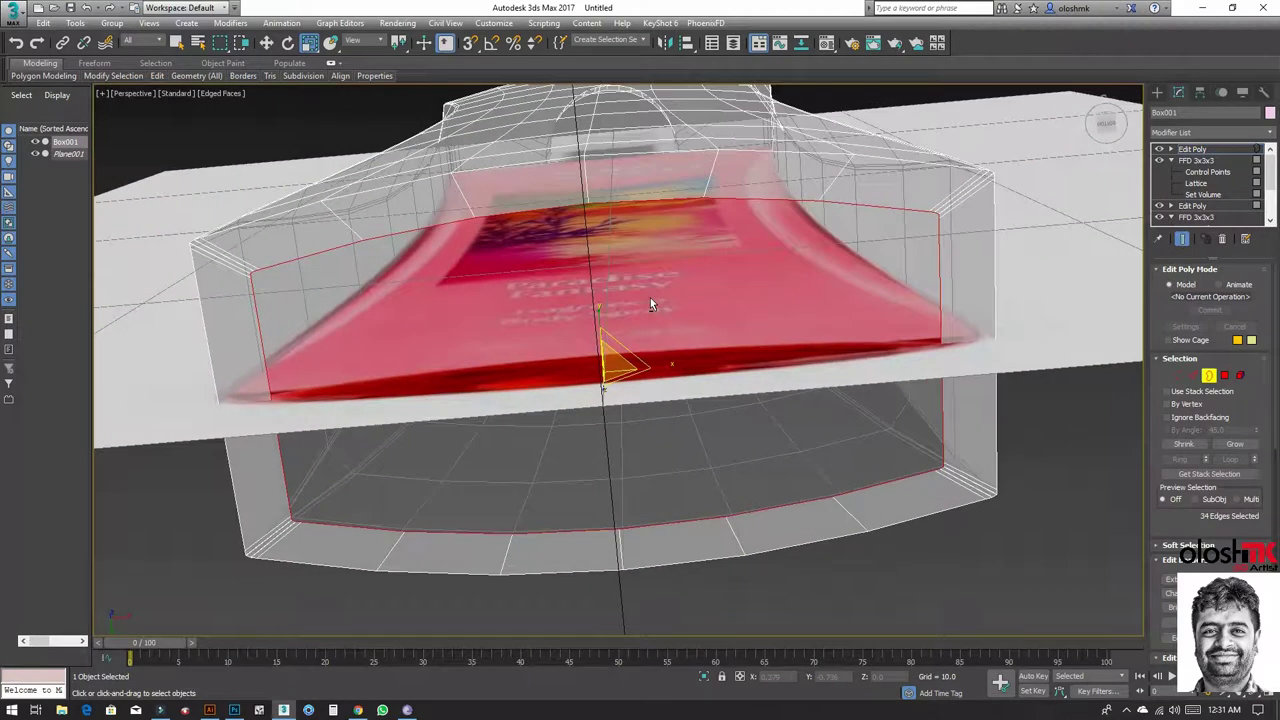
# Step: Try moving the bottom border upward, then undo it
pyautogui.hotkey('alt', 'w')
pyautogui.hotkey('alt', 'w')
pyautogui.scroll(3, 700, 420)
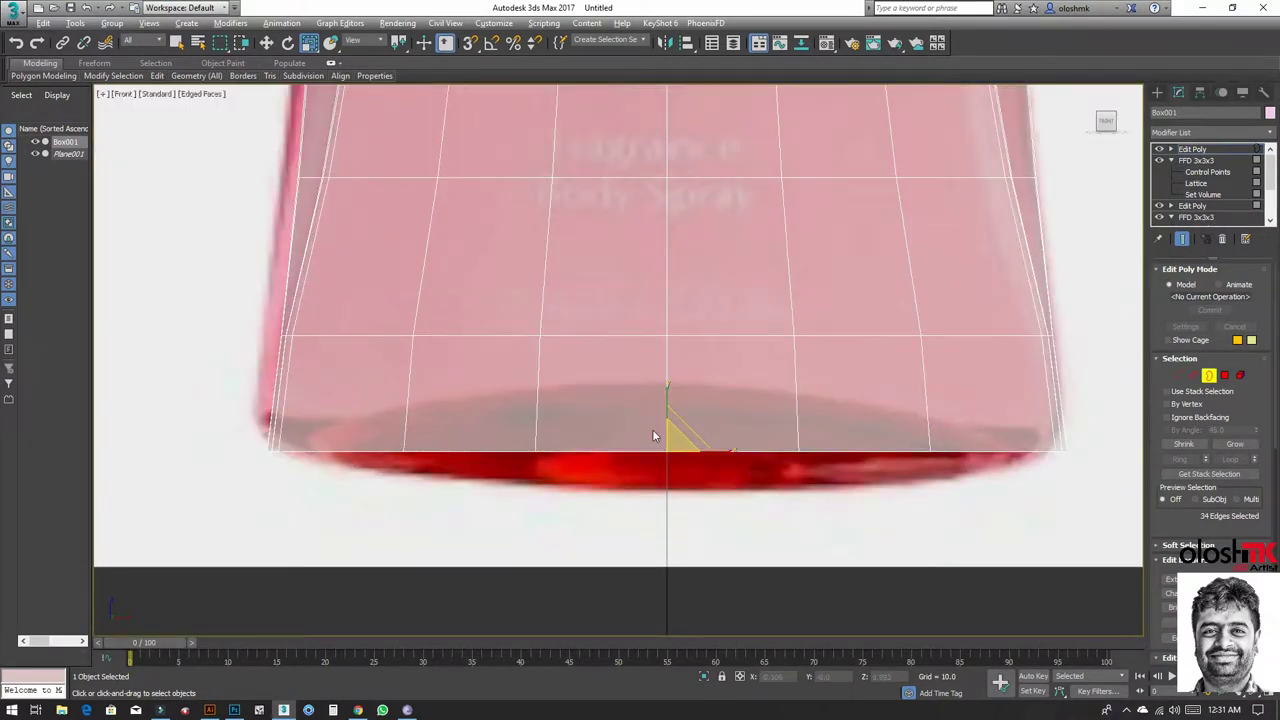
pyautogui.press('w')
pyautogui.moveTo(667, 413)
pyautogui.mouseDown()
pyautogui.moveTo(690, 355)
pyautogui.moveTo(686, 372)
pyautogui.mouseUp()
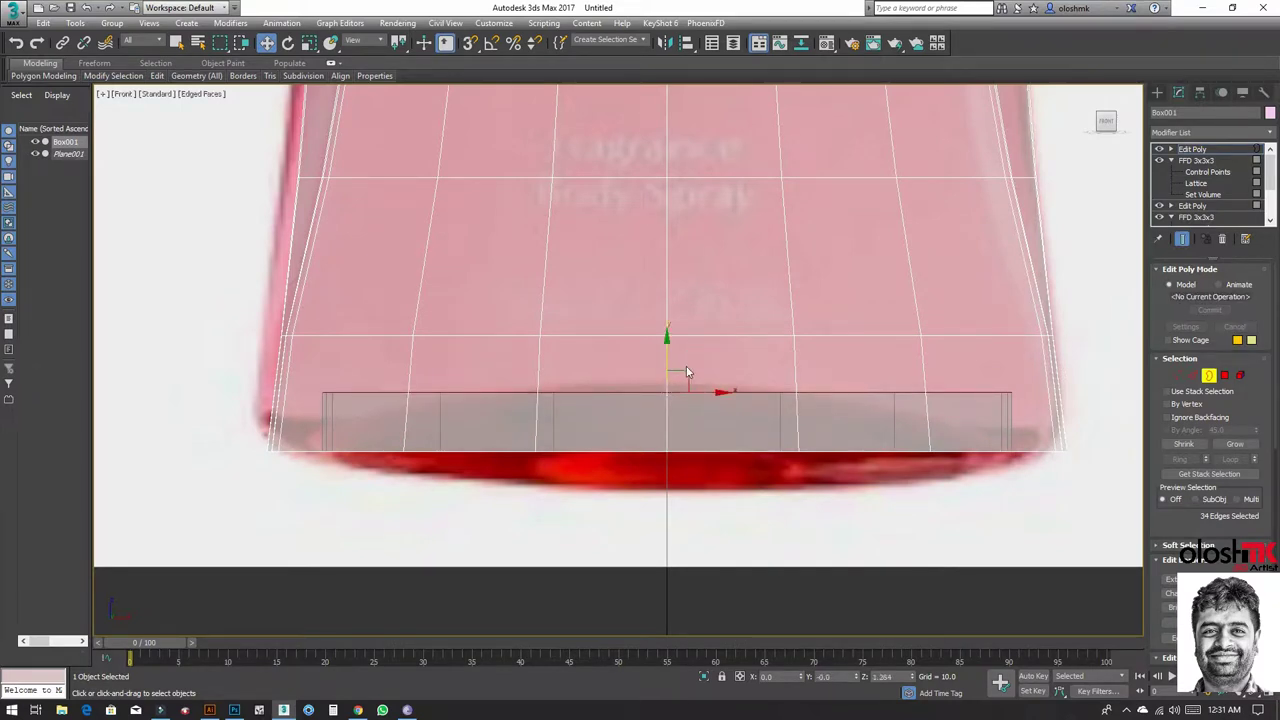
pyautogui.hotkey('ctrl', 'z')
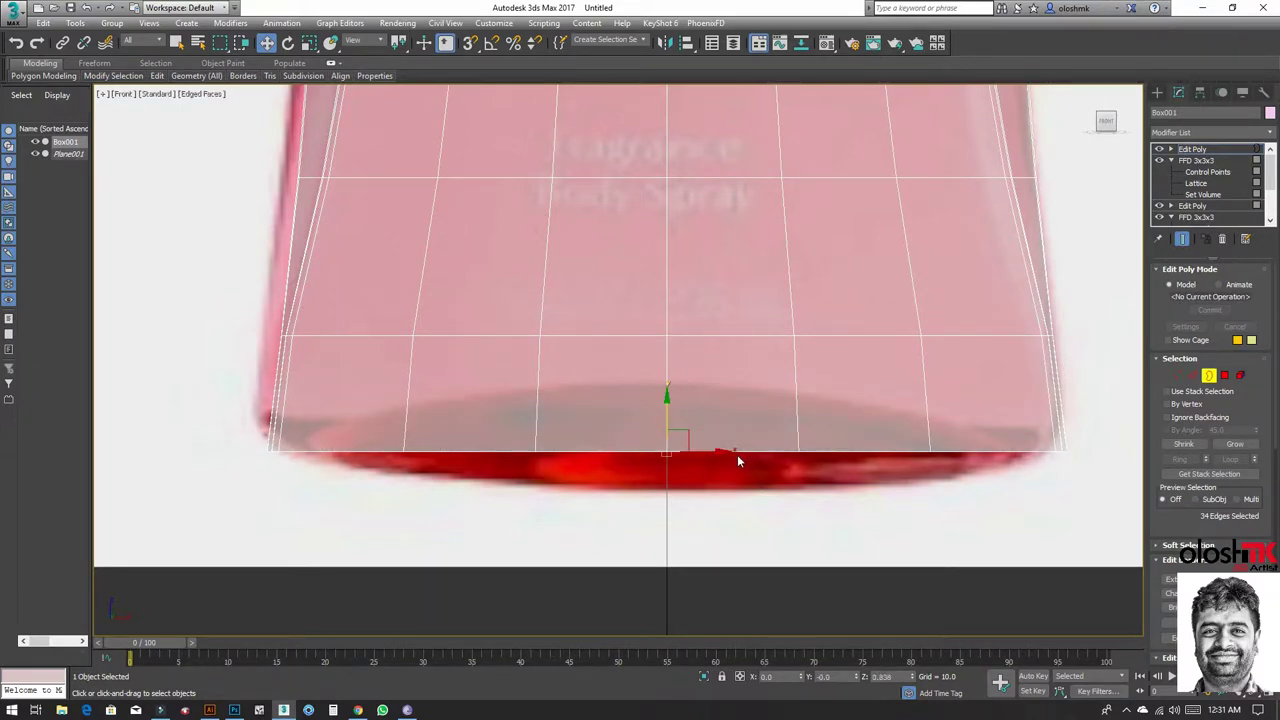
# Step: Chamfer the bottom edge loop by 0.25, then select the base's open border
pyautogui.click(1193, 375)
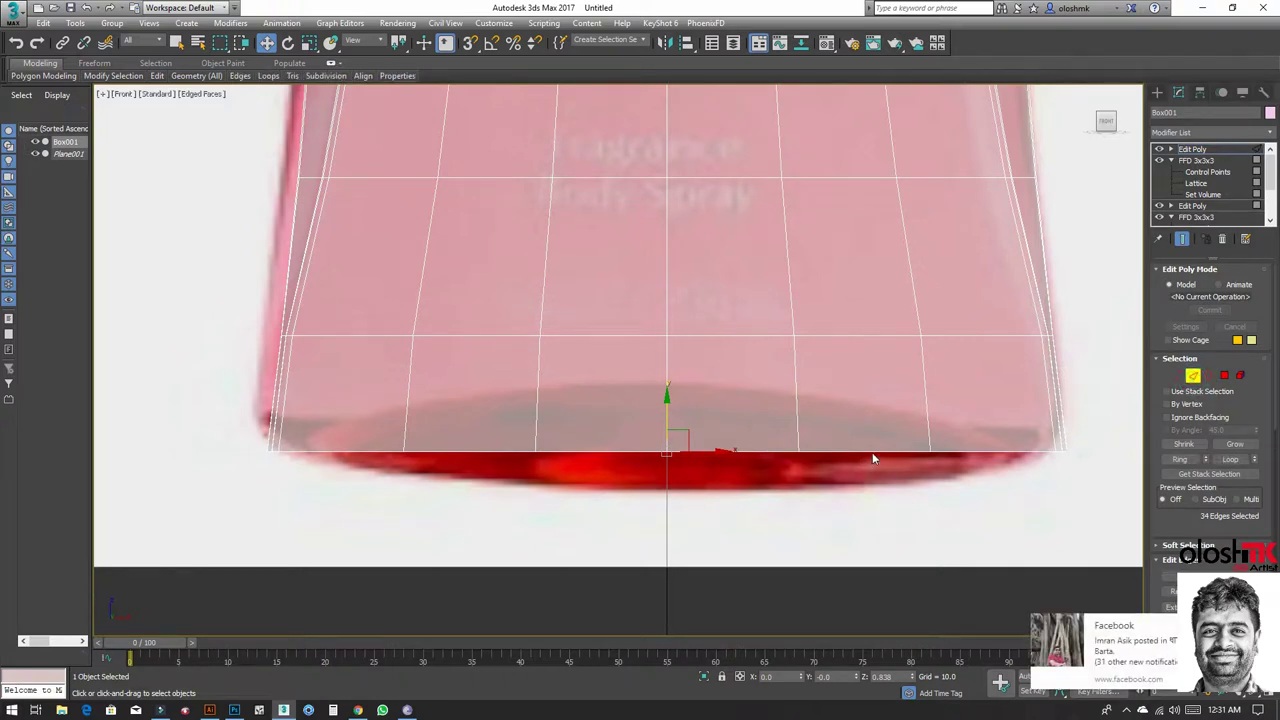
pyautogui.click(875, 450)
pyautogui.click(873, 450)
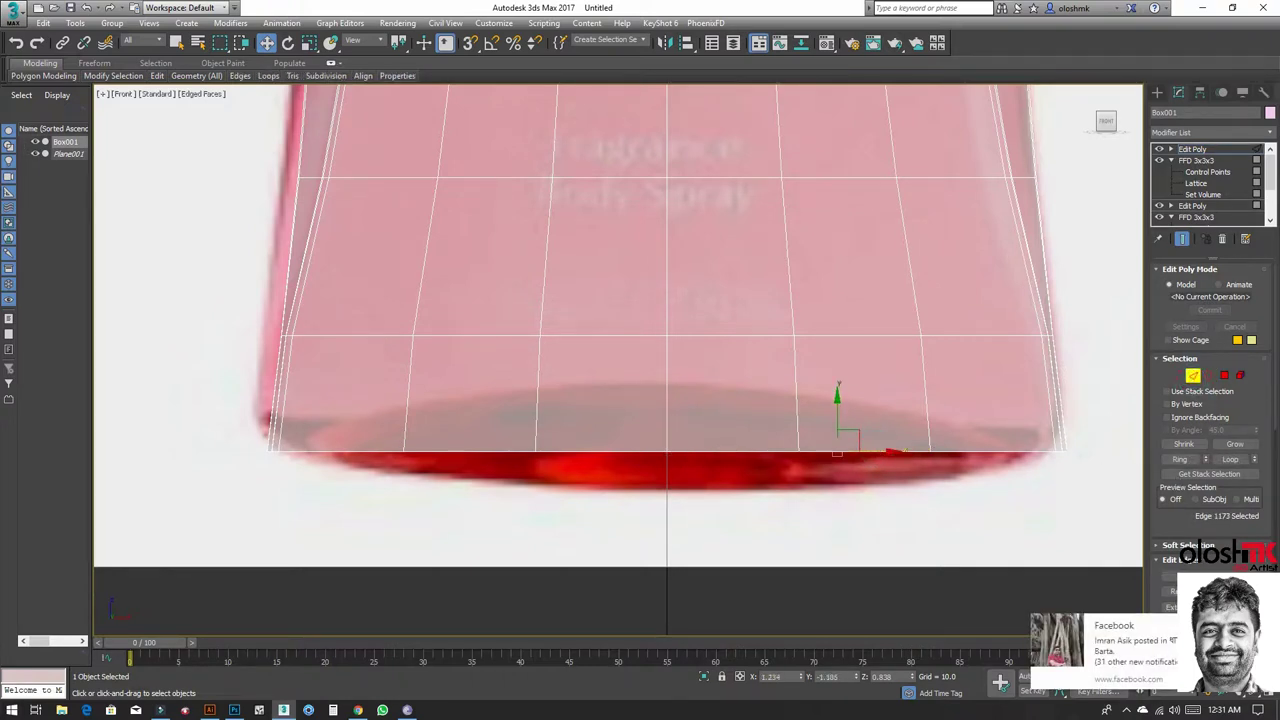
pyautogui.doubleClick(860, 452)
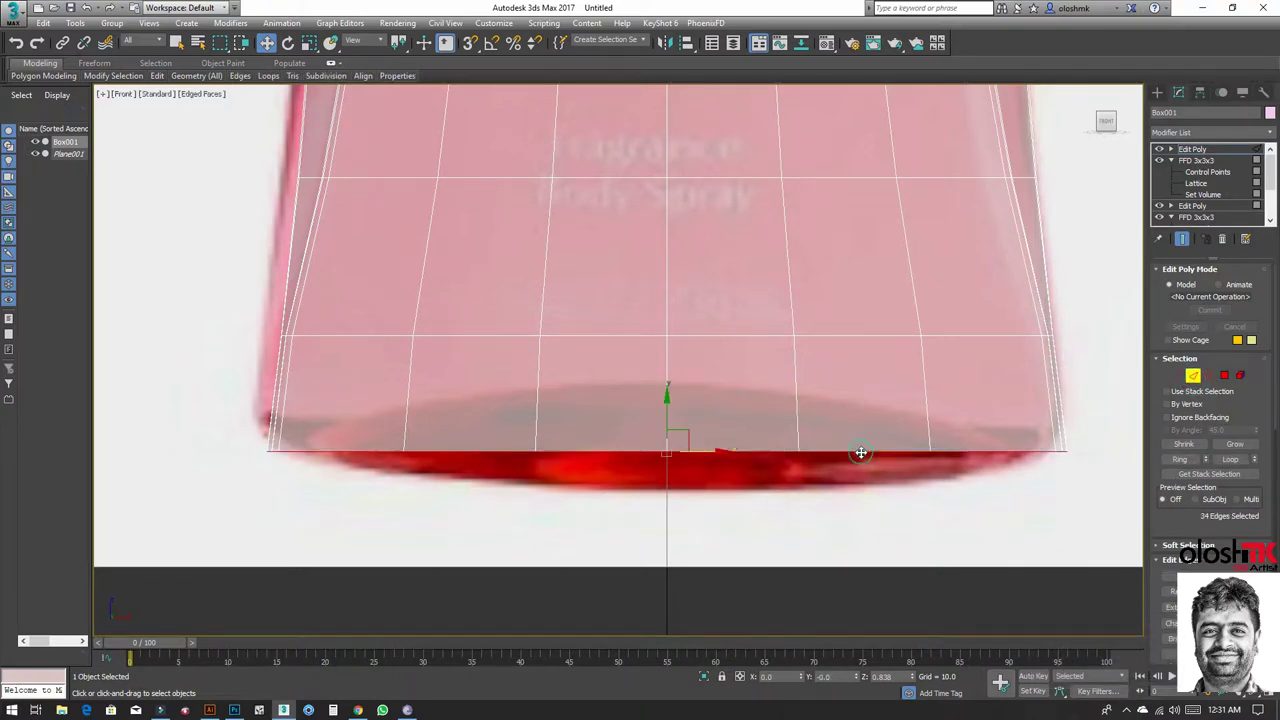
pyautogui.hotkey('ctrl', 'shift', 'c')
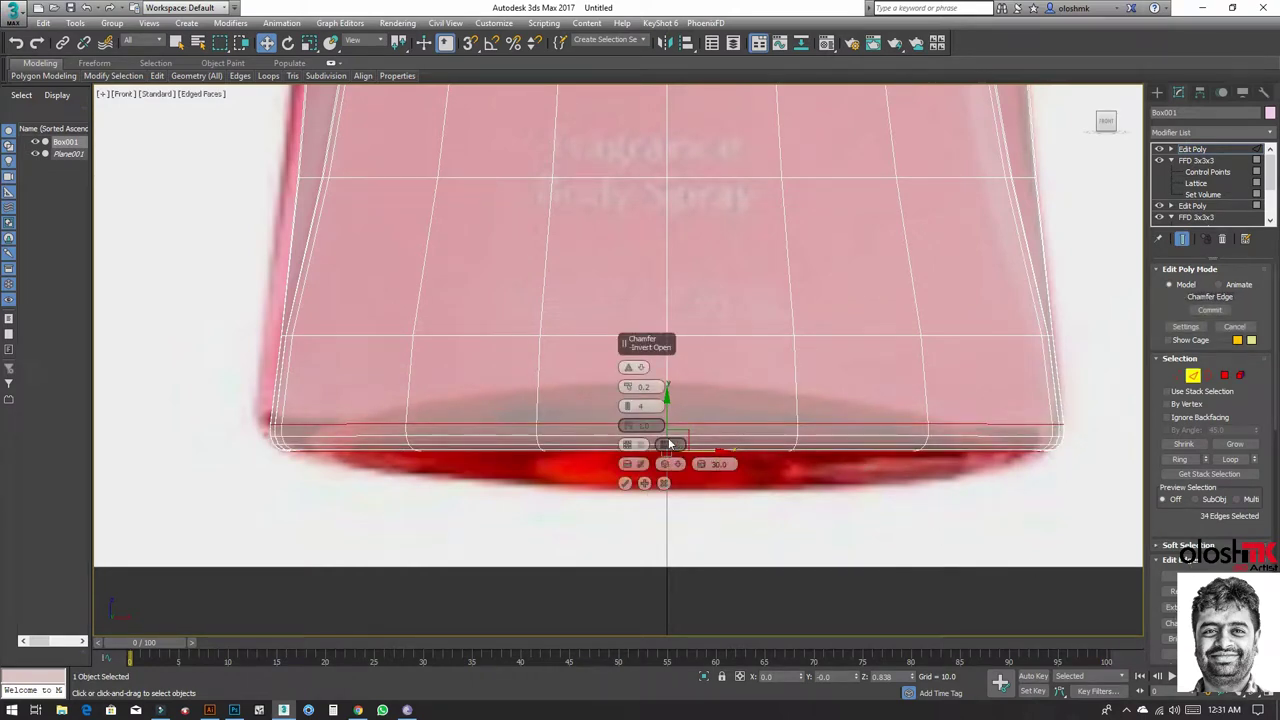
pyautogui.moveTo(630, 388); pyautogui.dragTo(631, 389)
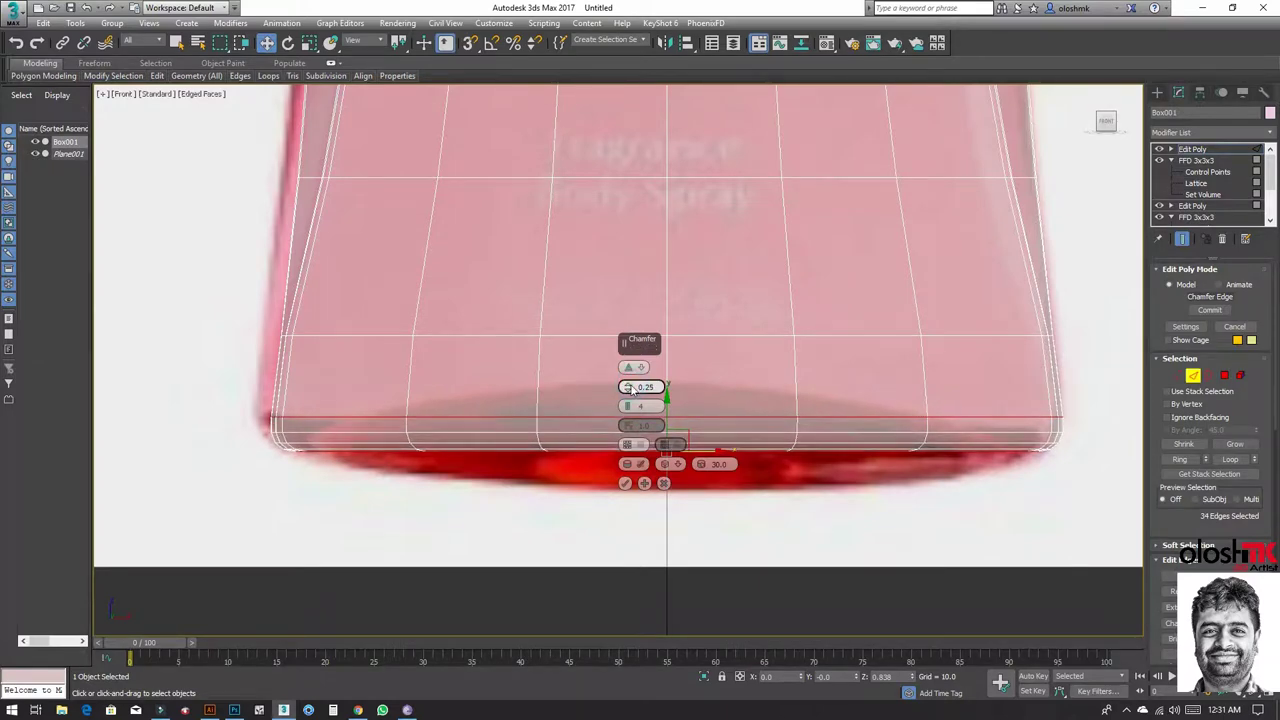
pyautogui.hotkey('alt', 'w')
pyautogui.rightClick(1035, 538)
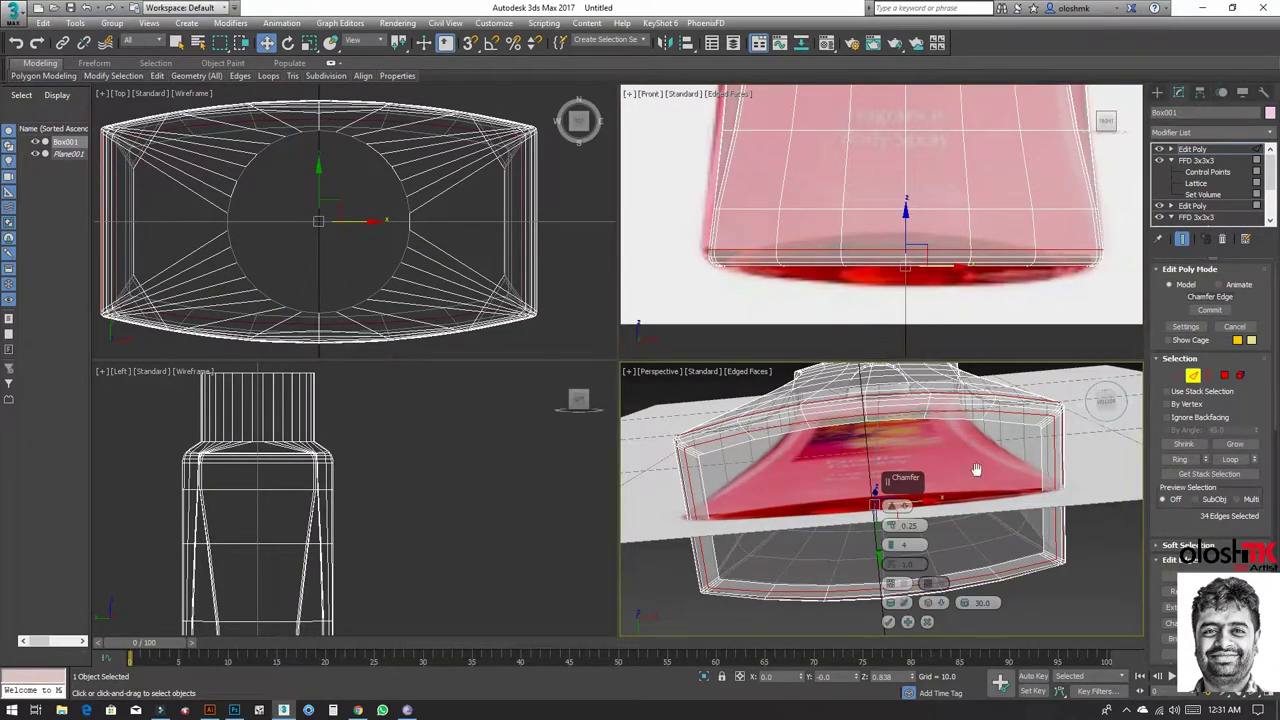
pyautogui.hotkey('alt', 'w')
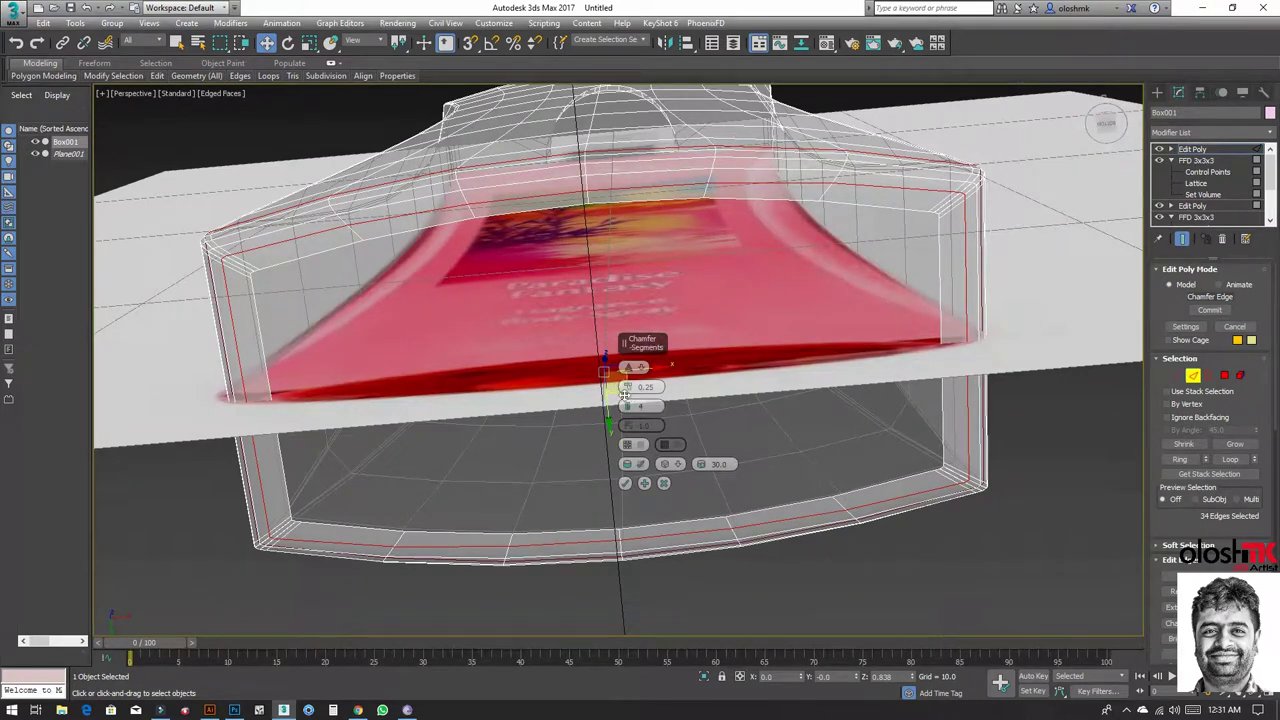
pyautogui.click(625, 483)
pyautogui.click(1209, 374)
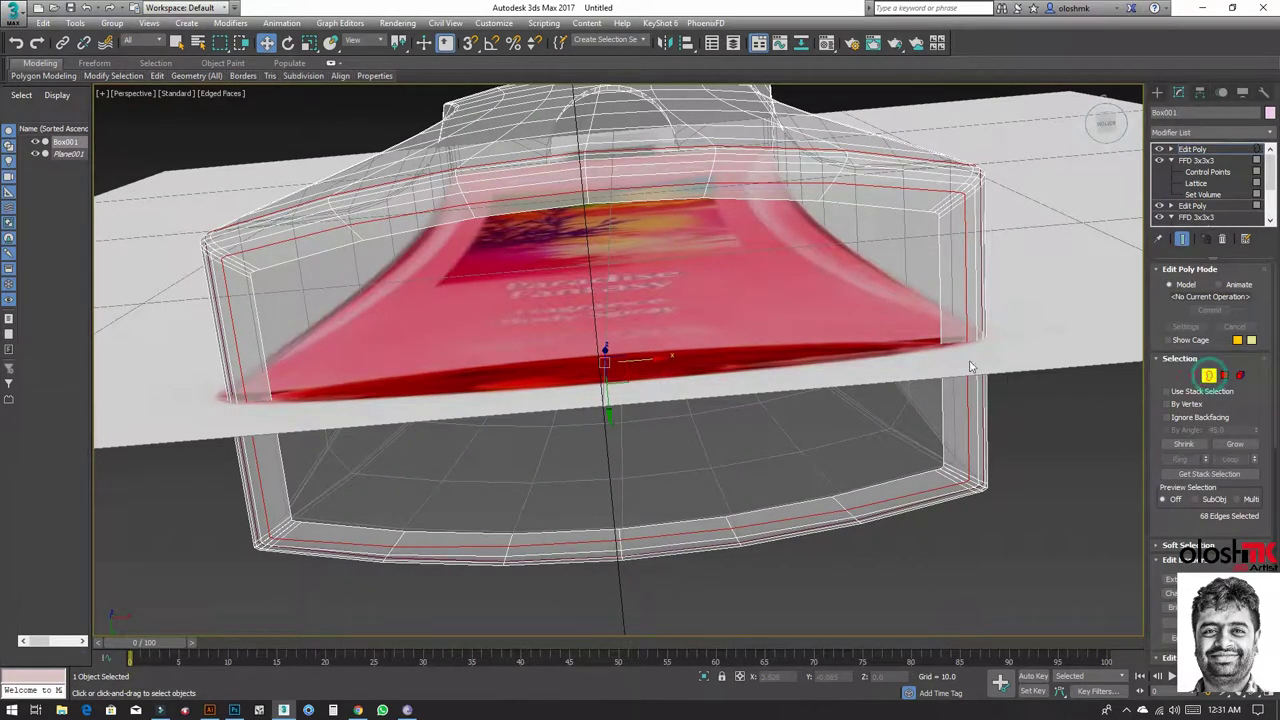
pyautogui.click(932, 343)
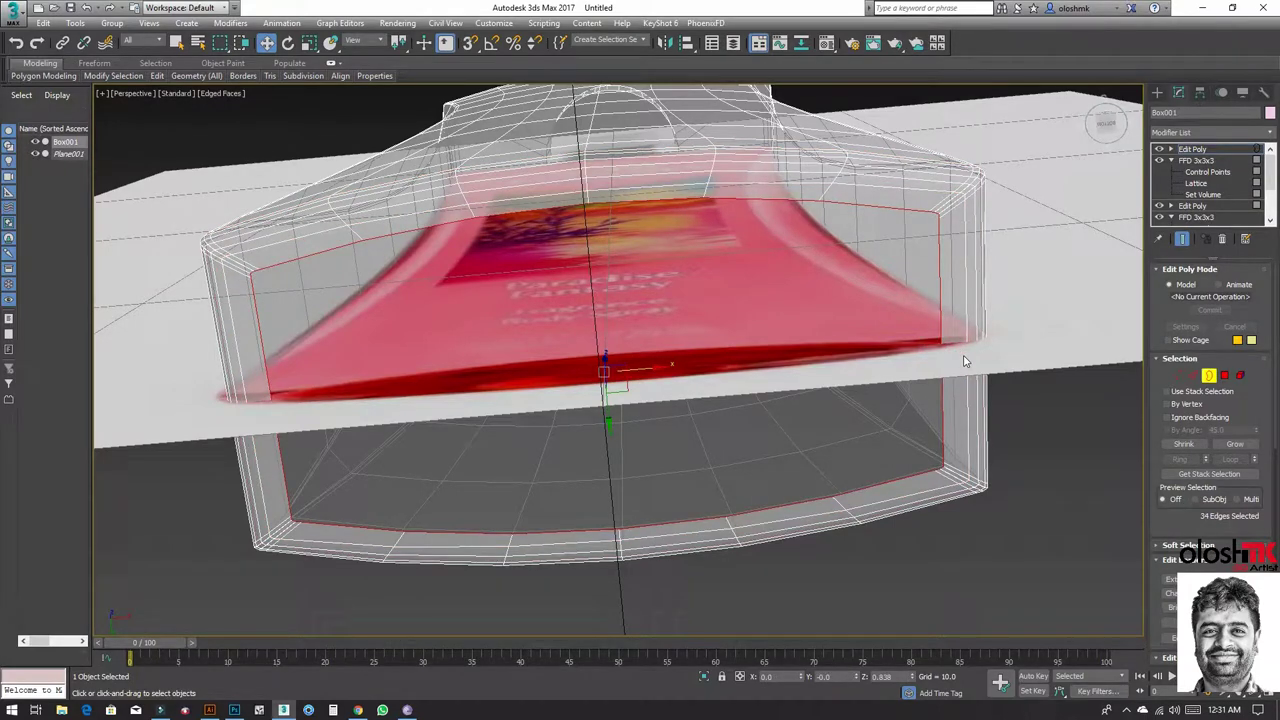
# Step: Lift the bottom border slightly, narrow it to about 57% width along X, then nudge it back down
pyautogui.hotkey('alt', 'w')
pyautogui.hotkey('alt', 'w')
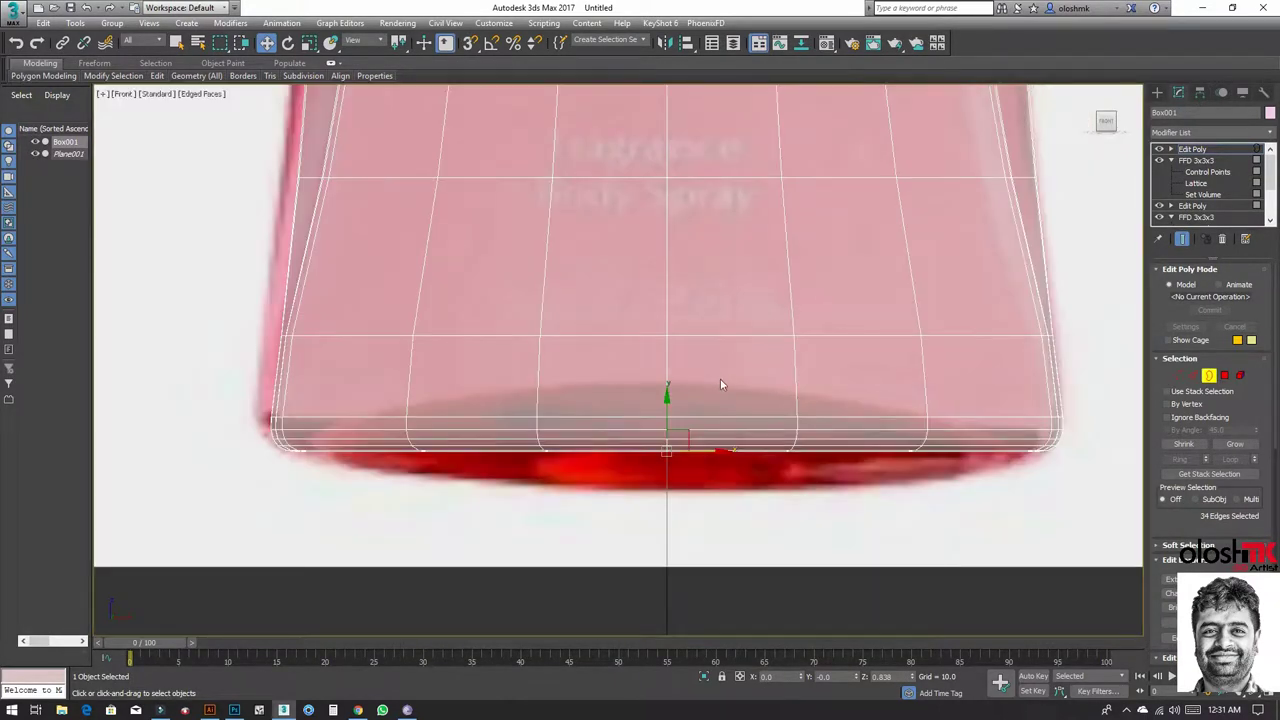
pyautogui.press('r')
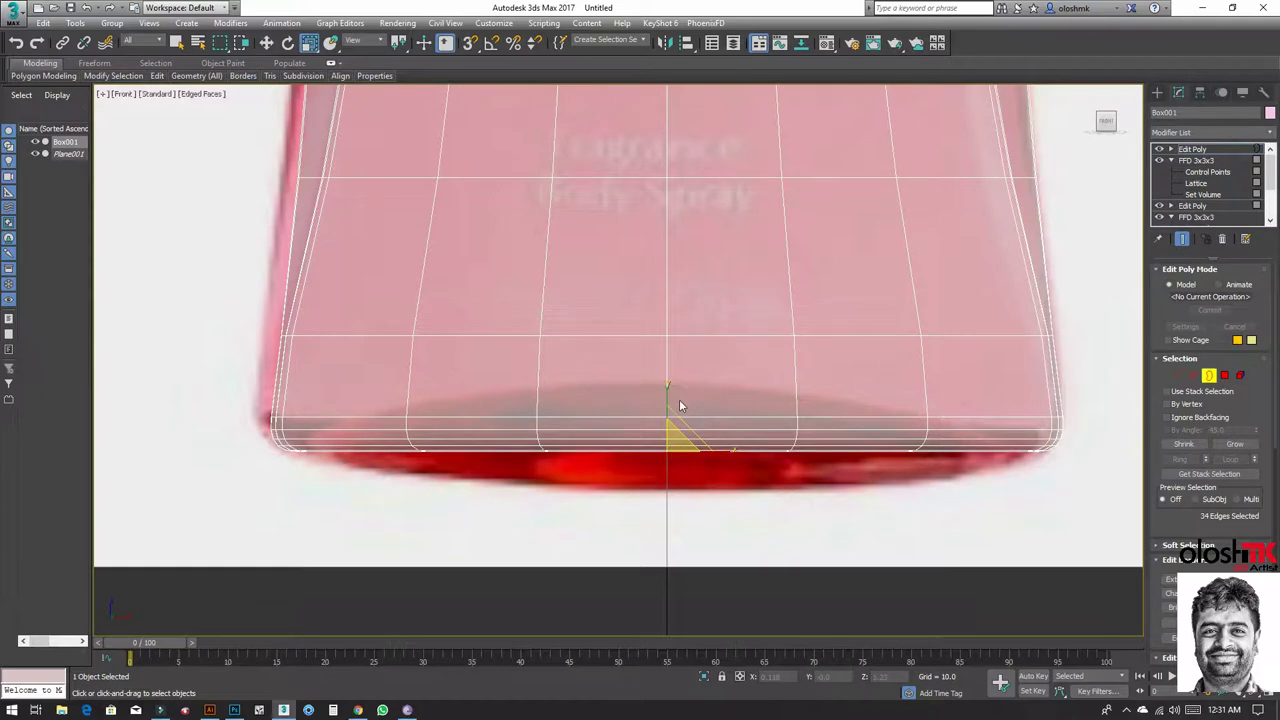
pyautogui.press('w')
pyautogui.moveTo(666, 402); pyautogui.dragTo(666, 384)
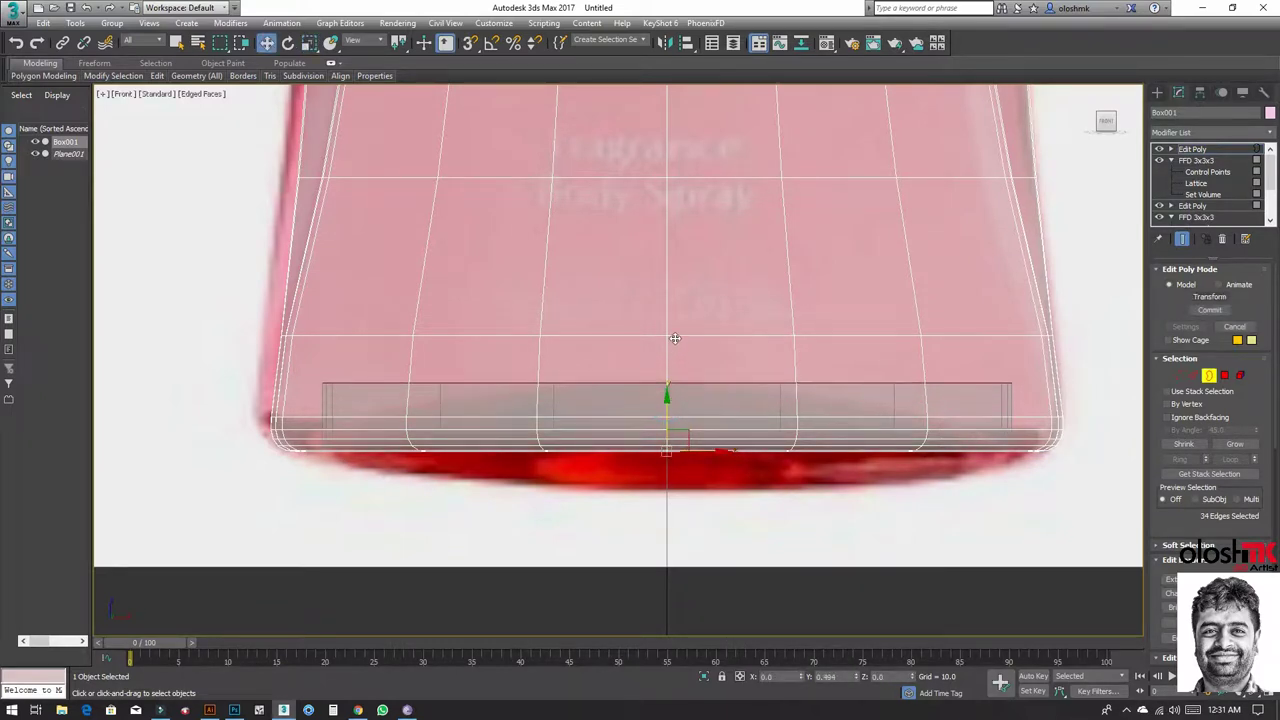
pyautogui.press('r')
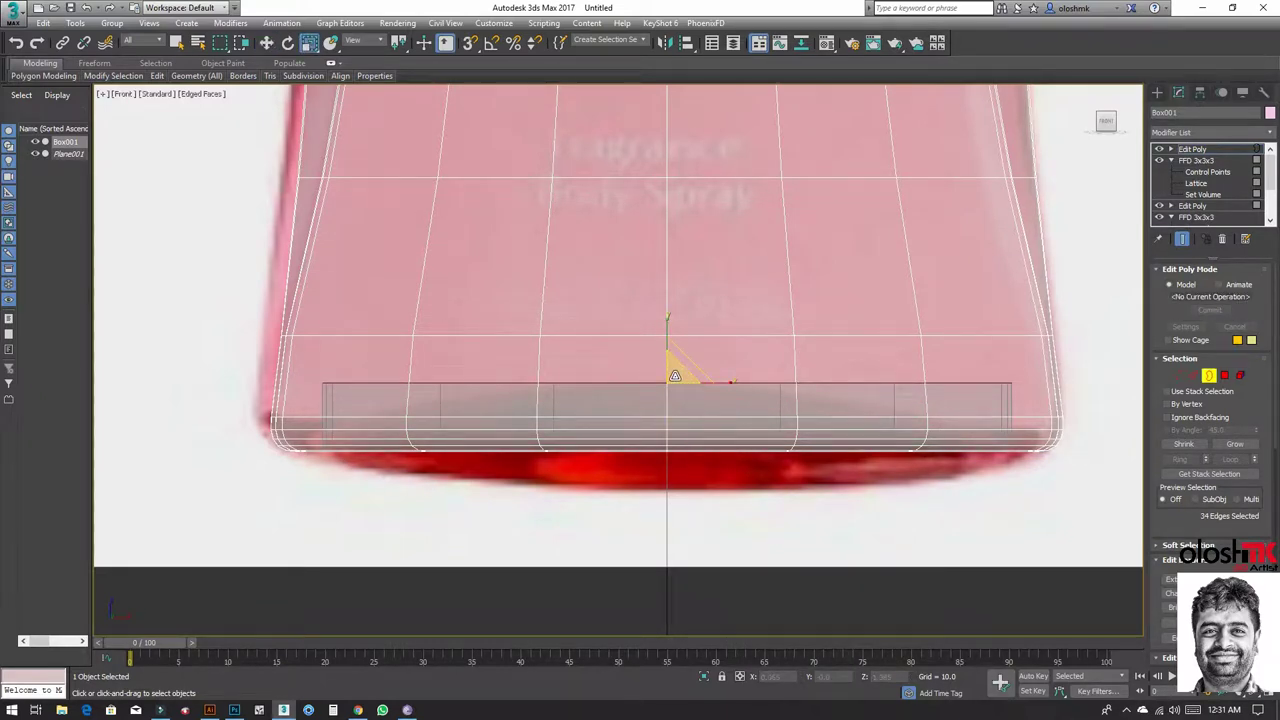
pyautogui.moveTo(706, 382); pyautogui.dragTo(684, 380)
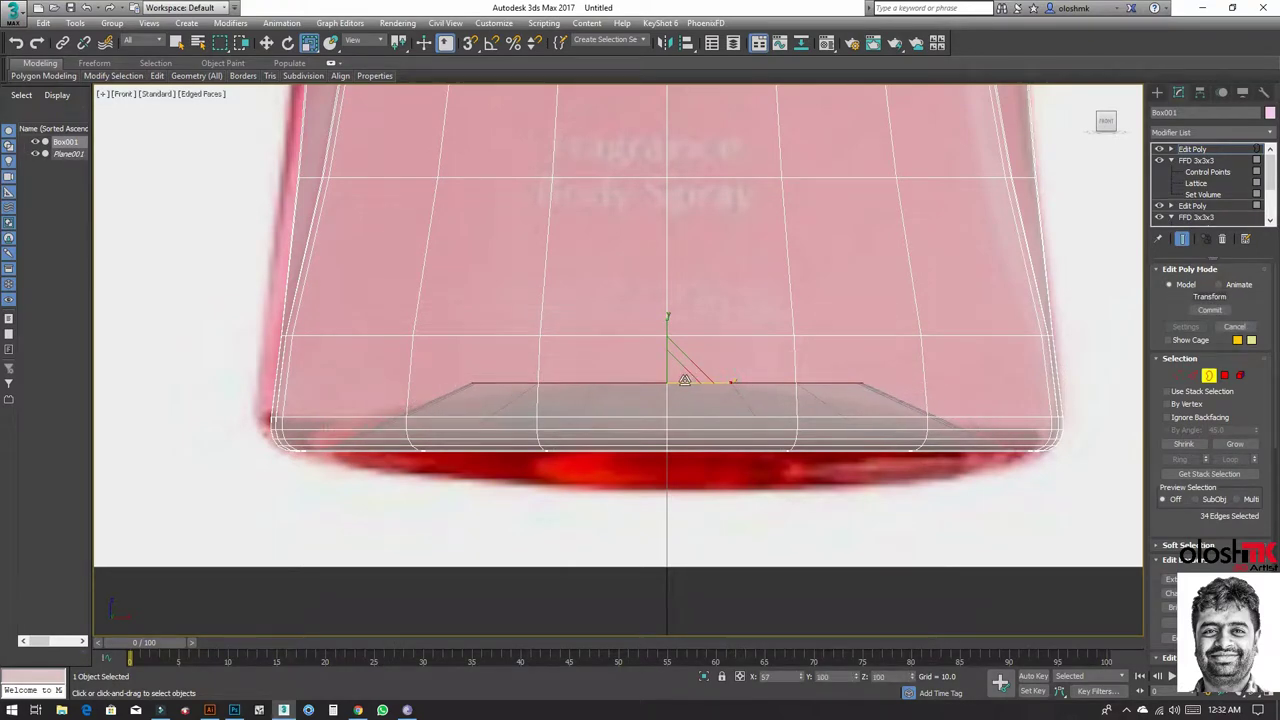
pyautogui.press('w')
pyautogui.moveTo(668, 343); pyautogui.dragTo(707, 390)
# Step: Viewing the base in Perspective, squash the bottom opening into a narrow slot
pyautogui.hotkey('alt', 'w')
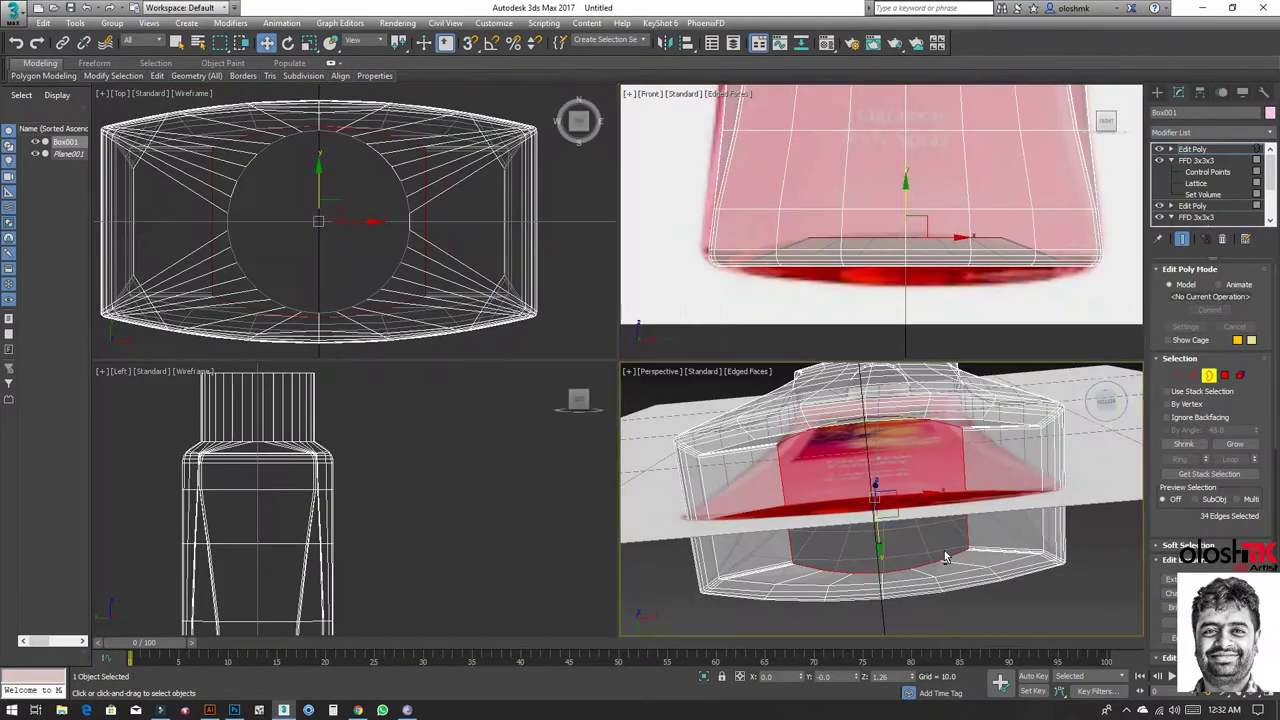
pyautogui.hotkey('alt', 'w')
pyautogui.moveTo(924, 522)
pyautogui.keyDown('alt'); pyautogui.mouseDown(button='middle')
pyautogui.moveTo(752, 373)
pyautogui.moveTo(743, 327)
pyautogui.mouseUp(button='middle'); pyautogui.keyUp('alt')
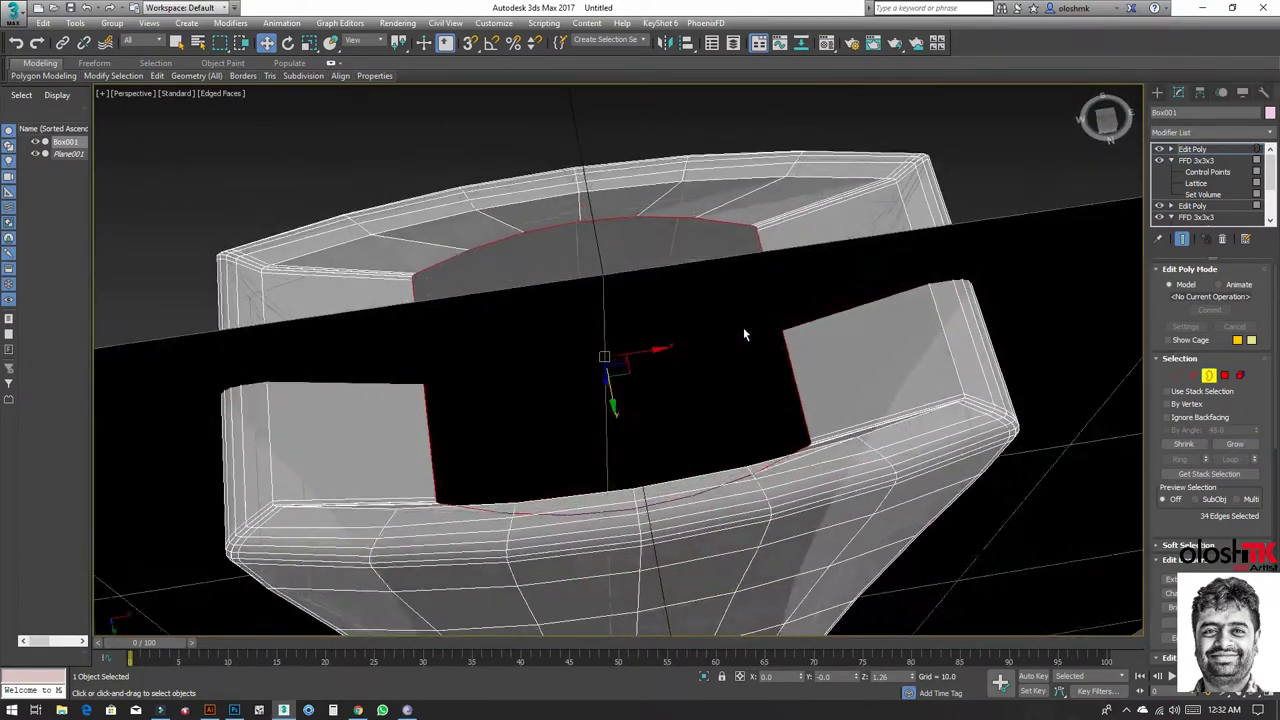
pyautogui.keyDown('alt'); pyautogui.moveTo(606, 416); pyautogui.dragTo(499, 369, button='middle'); pyautogui.keyUp('alt')
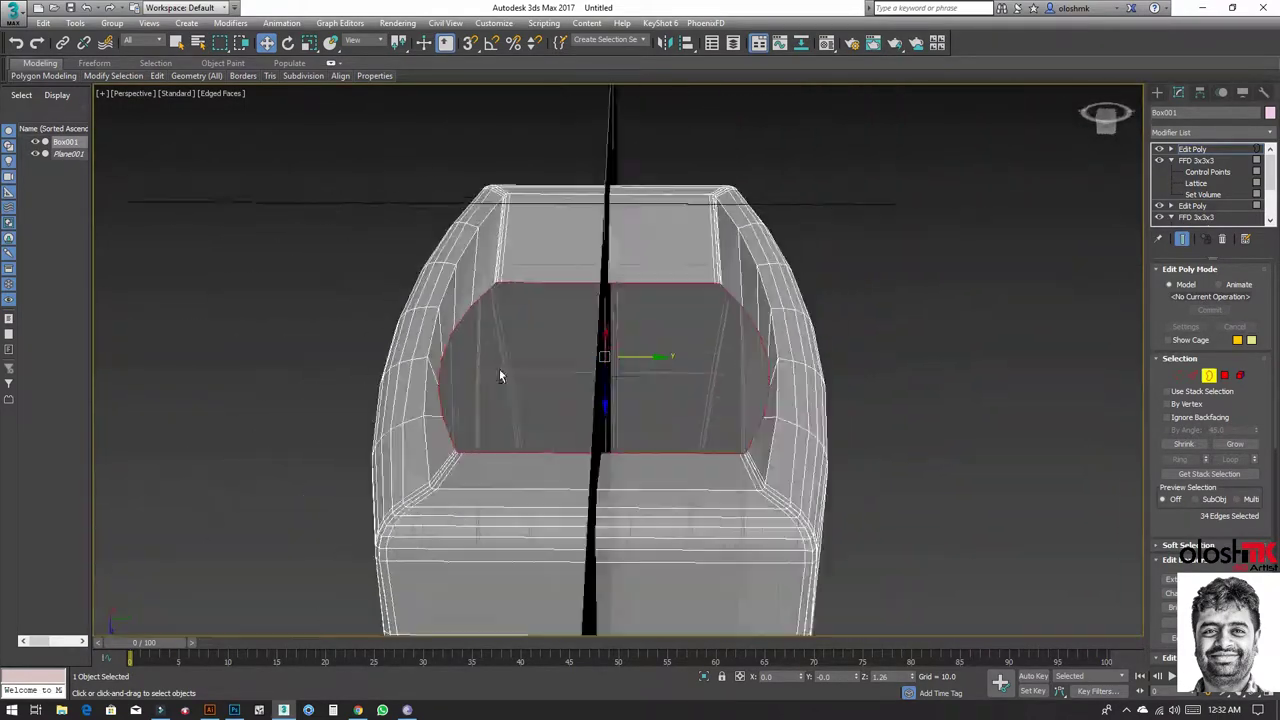
pyautogui.press('r')
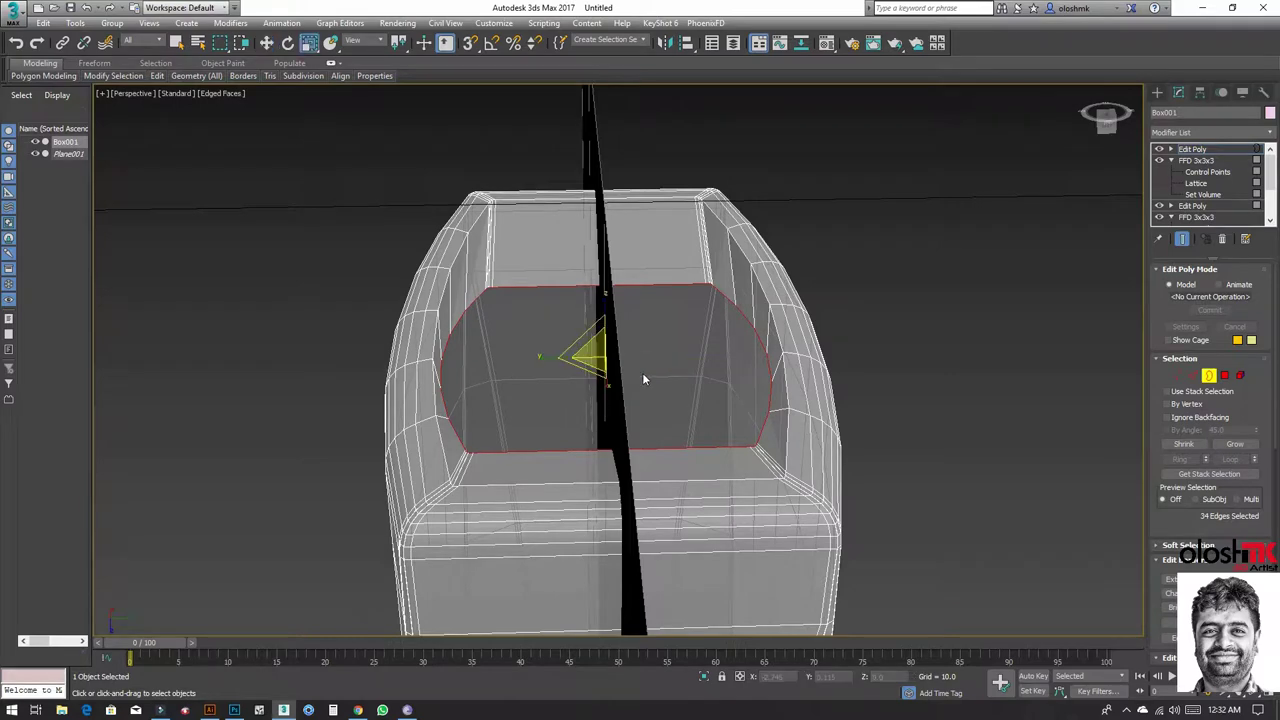
pyautogui.moveTo(552, 358); pyautogui.dragTo(680, 366)
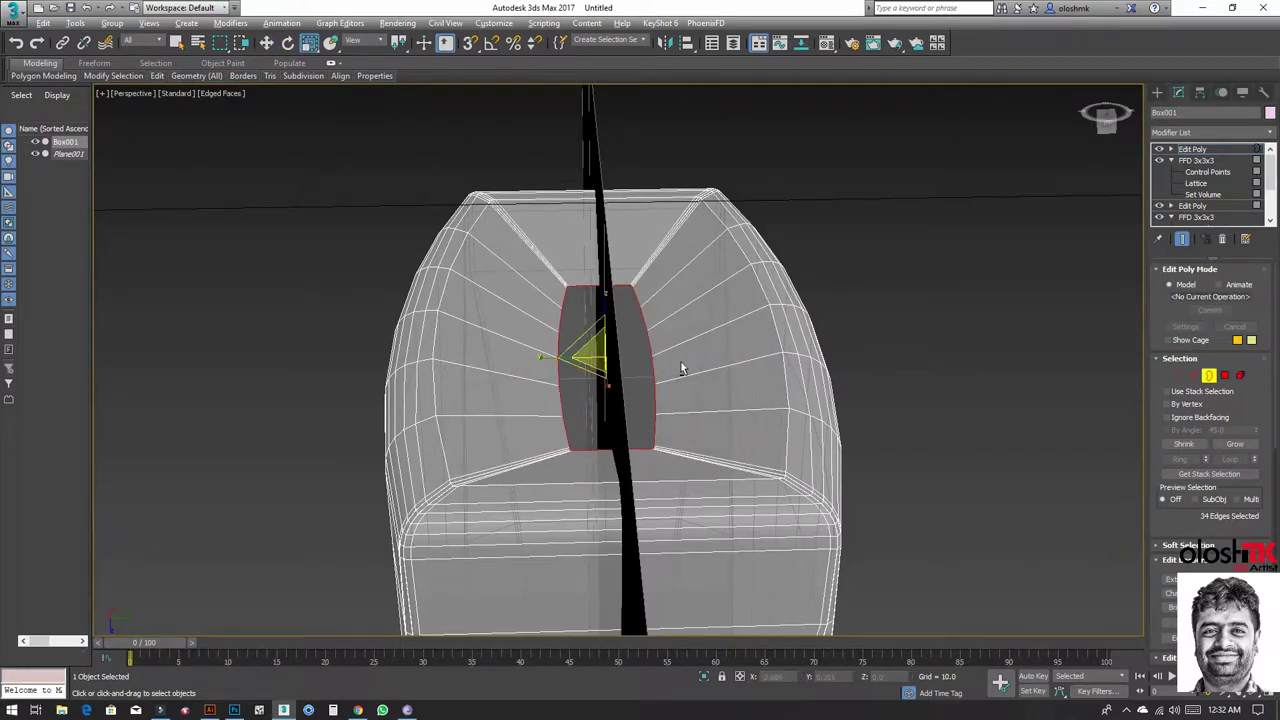
pyautogui.keyDown('alt'); pyautogui.moveTo(680, 366); pyautogui.dragTo(799, 445, button='middle'); pyautogui.keyUp('alt')
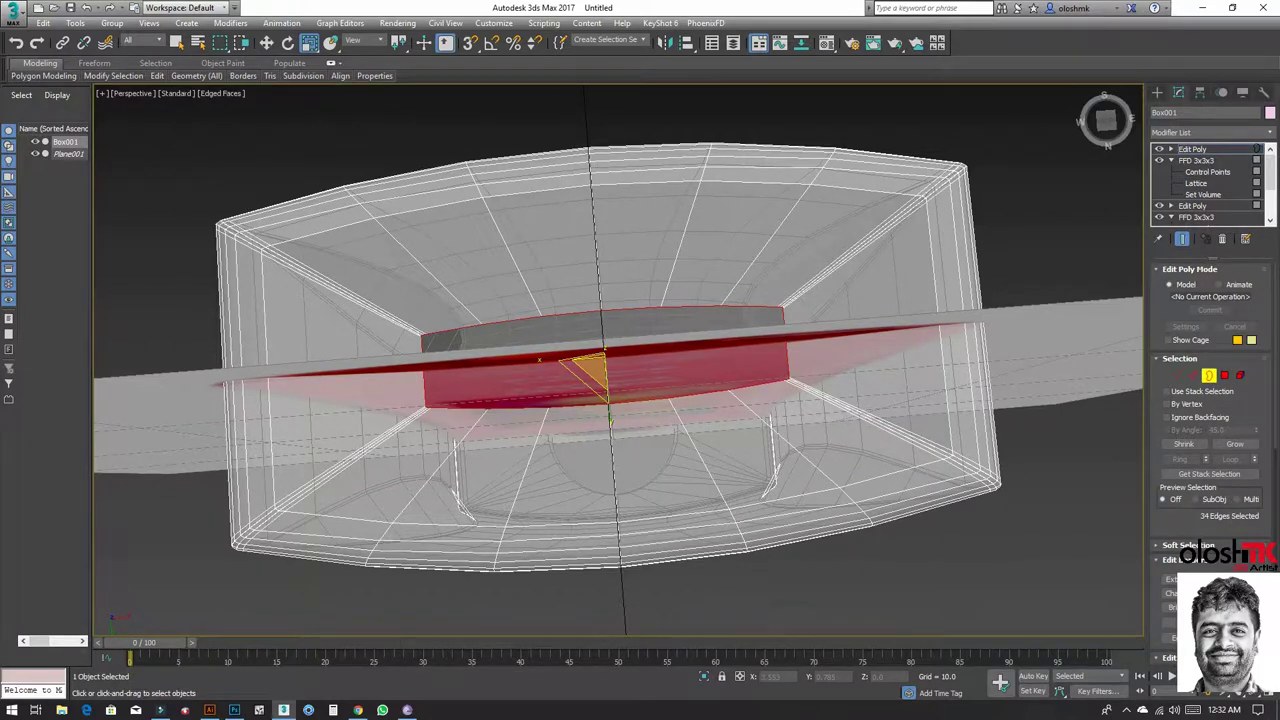
# Step: Apply GeoPoly to the opening's polygon and squash it flat on Y into an oval
pyautogui.click(1225, 375)
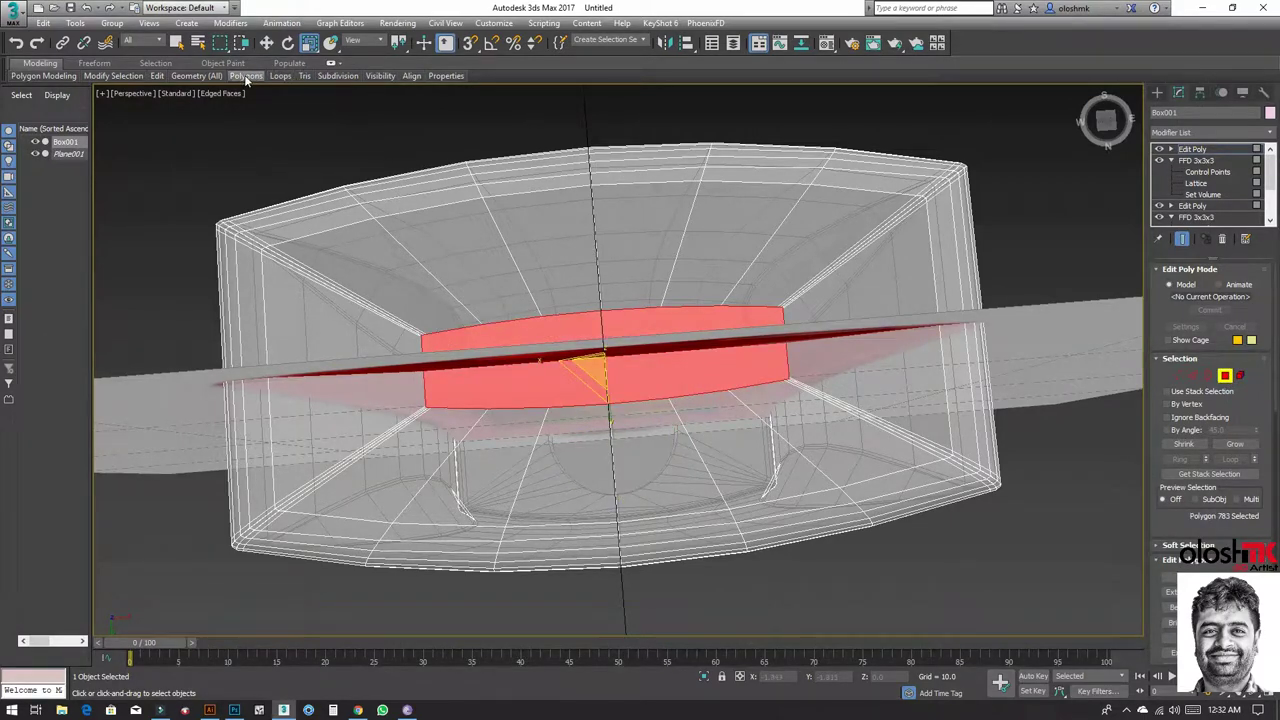
pyautogui.click(250, 150)
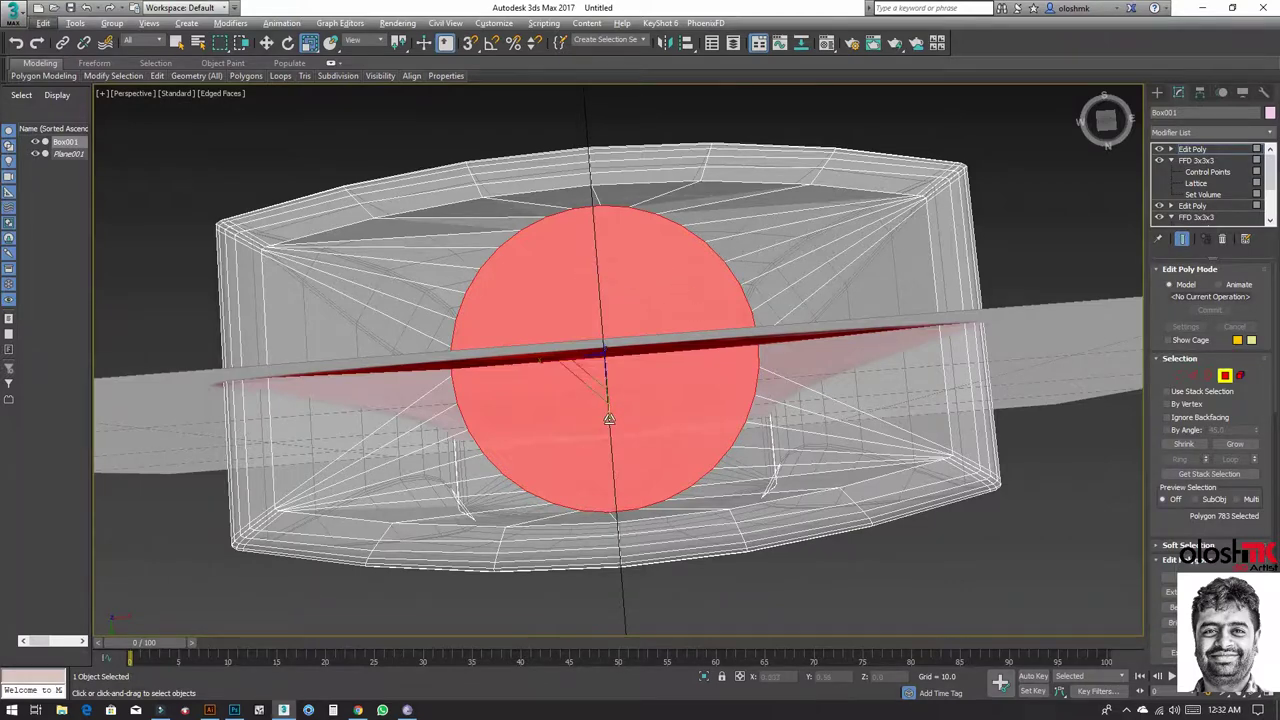
pyautogui.moveTo(608, 421)
pyautogui.mouseDown()
pyautogui.moveTo(597, 357)
pyautogui.moveTo(587, 362)
pyautogui.mouseUp()
# Step: In the Front view, lower the oval polygon slightly and scale it wider
pyautogui.hotkey('alt', 'w')
pyautogui.press('f')
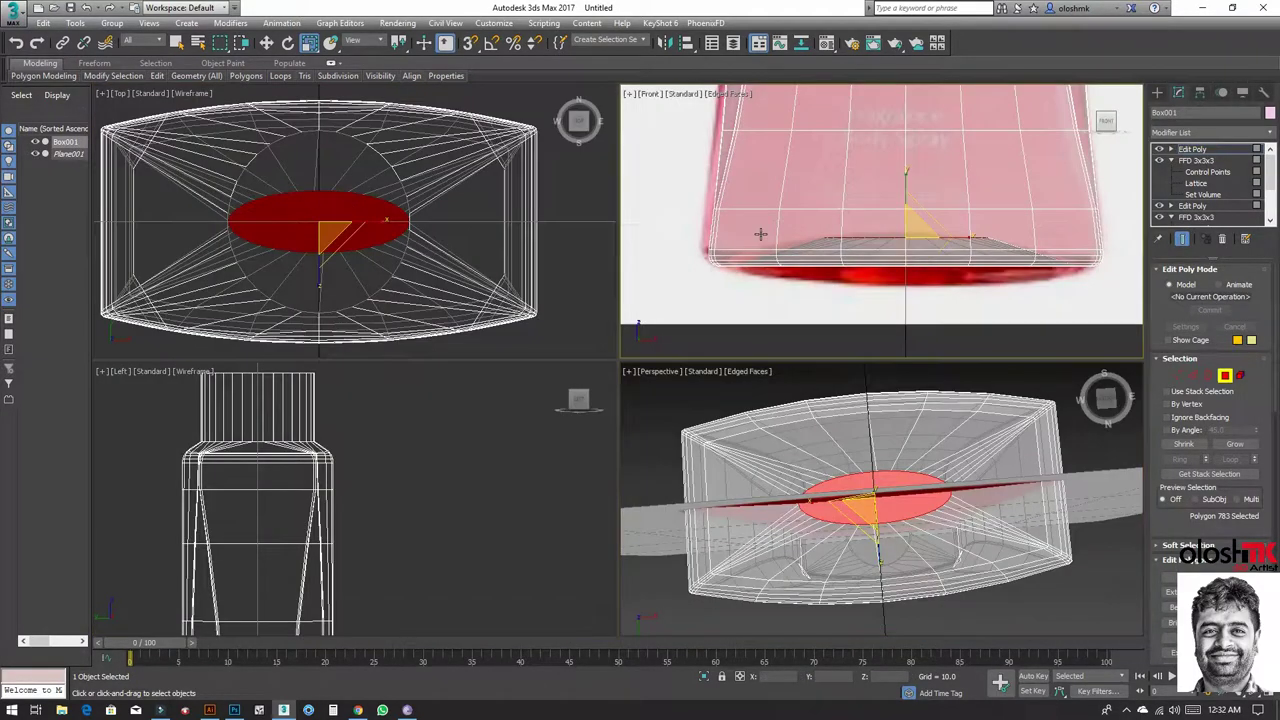
pyautogui.hotkey('alt', 'w')
pyautogui.scroll(1, 678, 311)
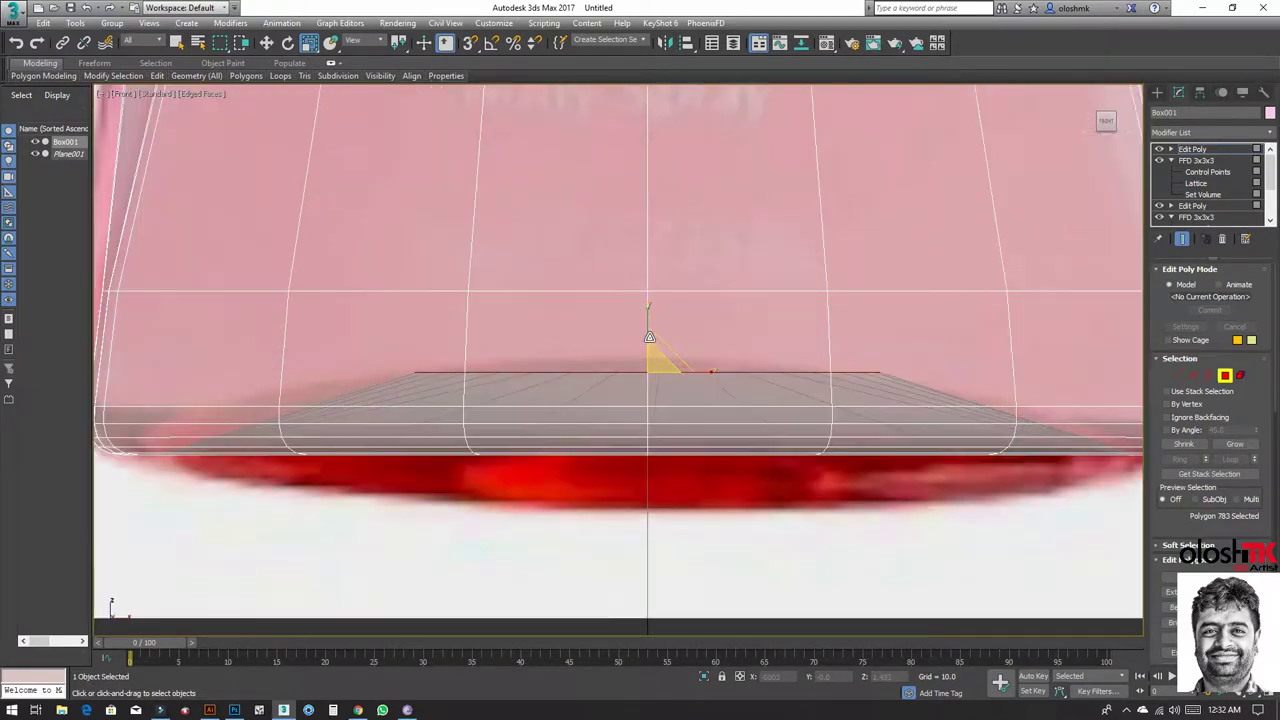
pyautogui.scroll(2, 650, 334)
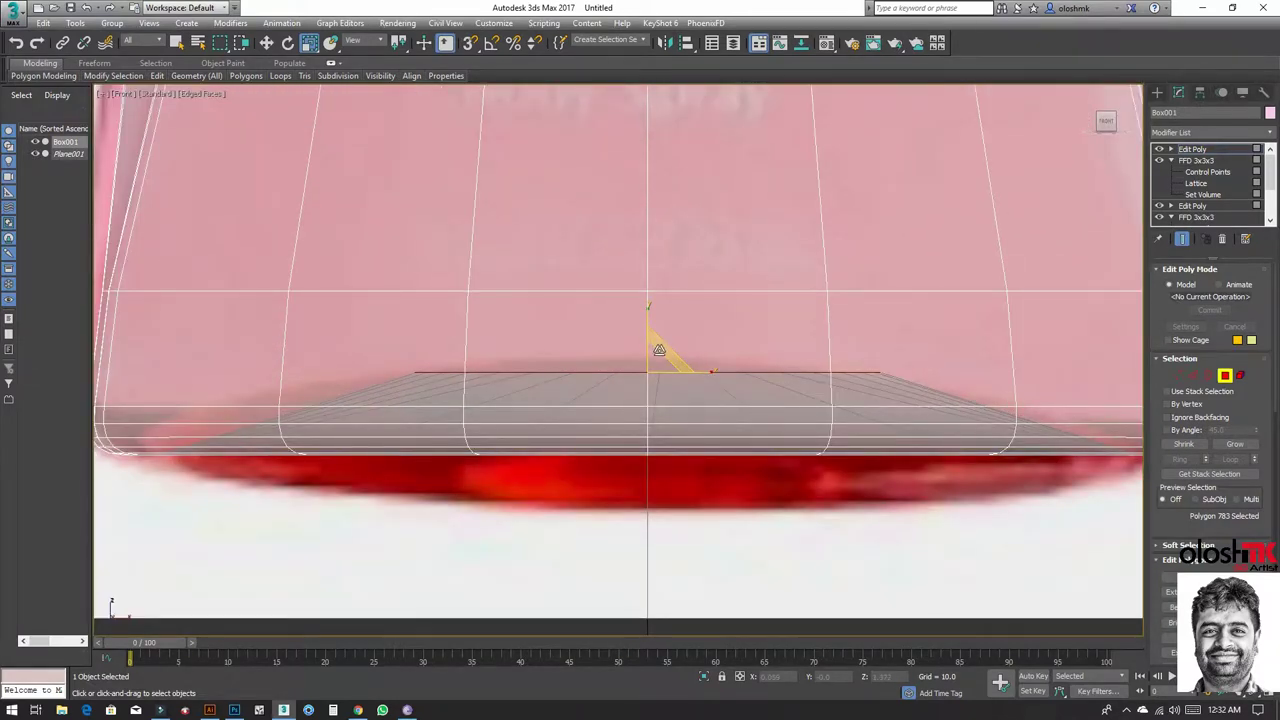
pyautogui.press('w')
pyautogui.moveTo(647, 341); pyautogui.dragTo(647, 374)
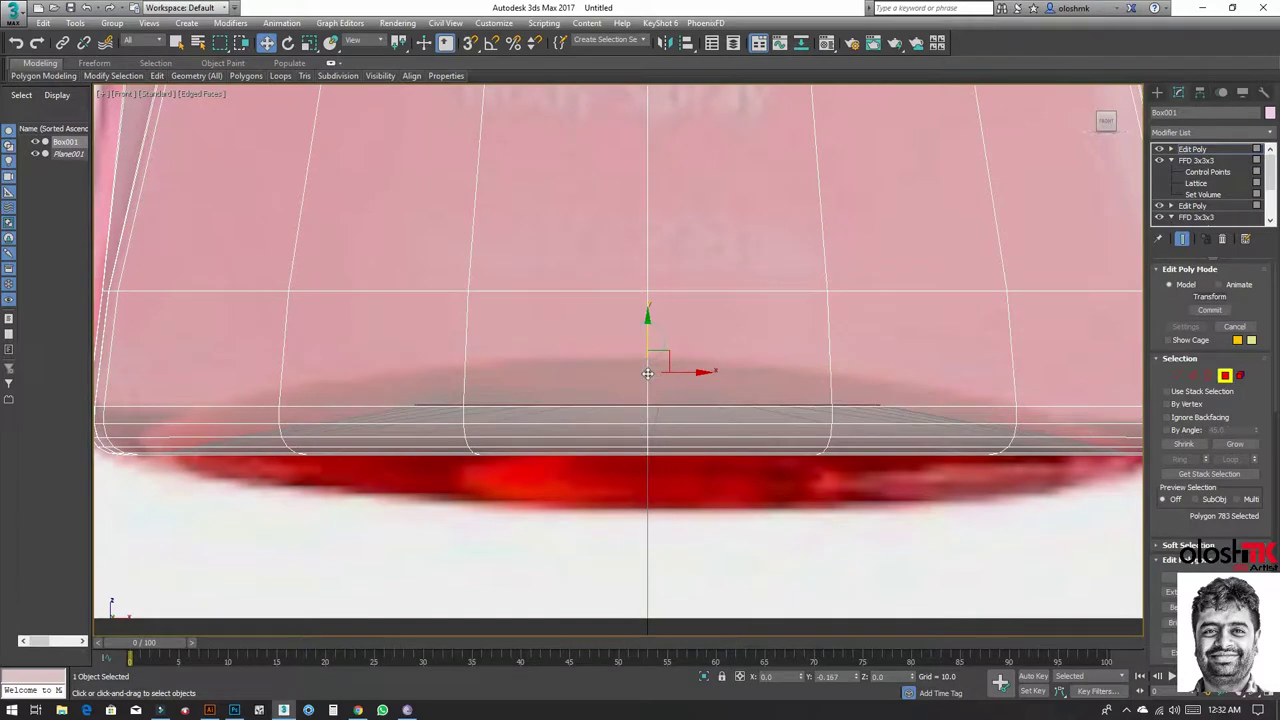
pyautogui.press('r')
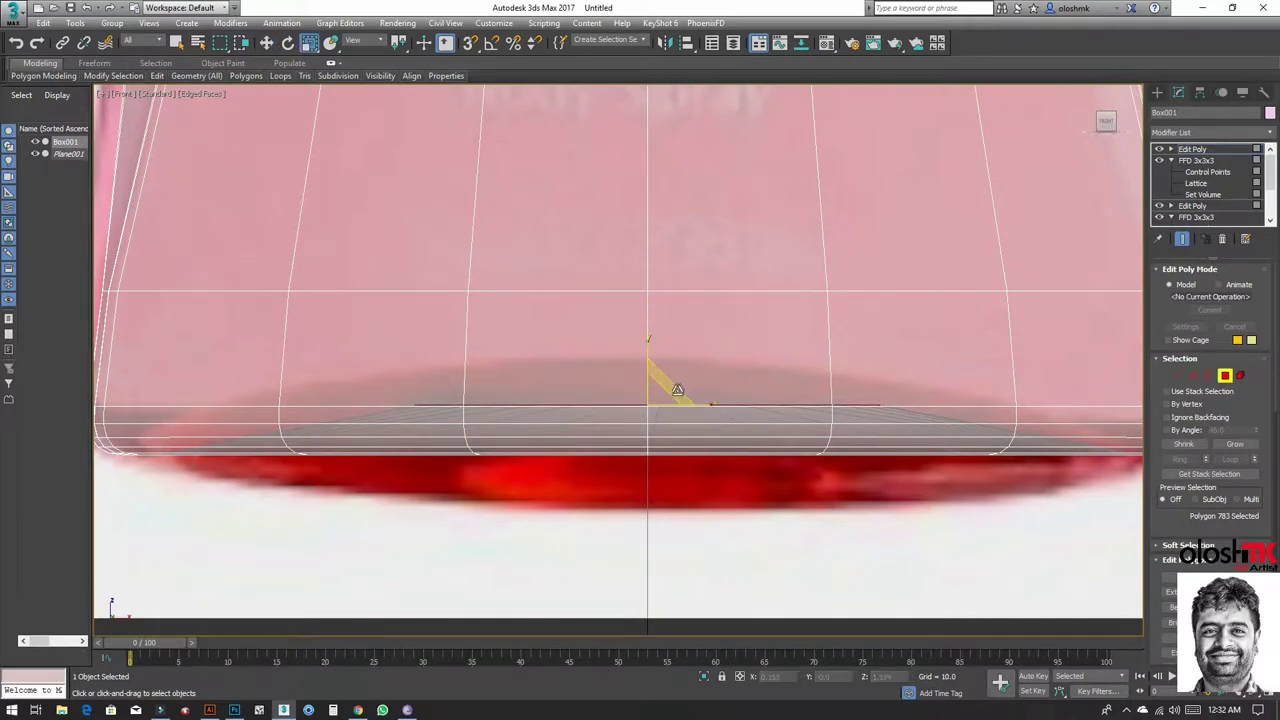
pyautogui.moveTo(654, 395); pyautogui.dragTo(648, 355)
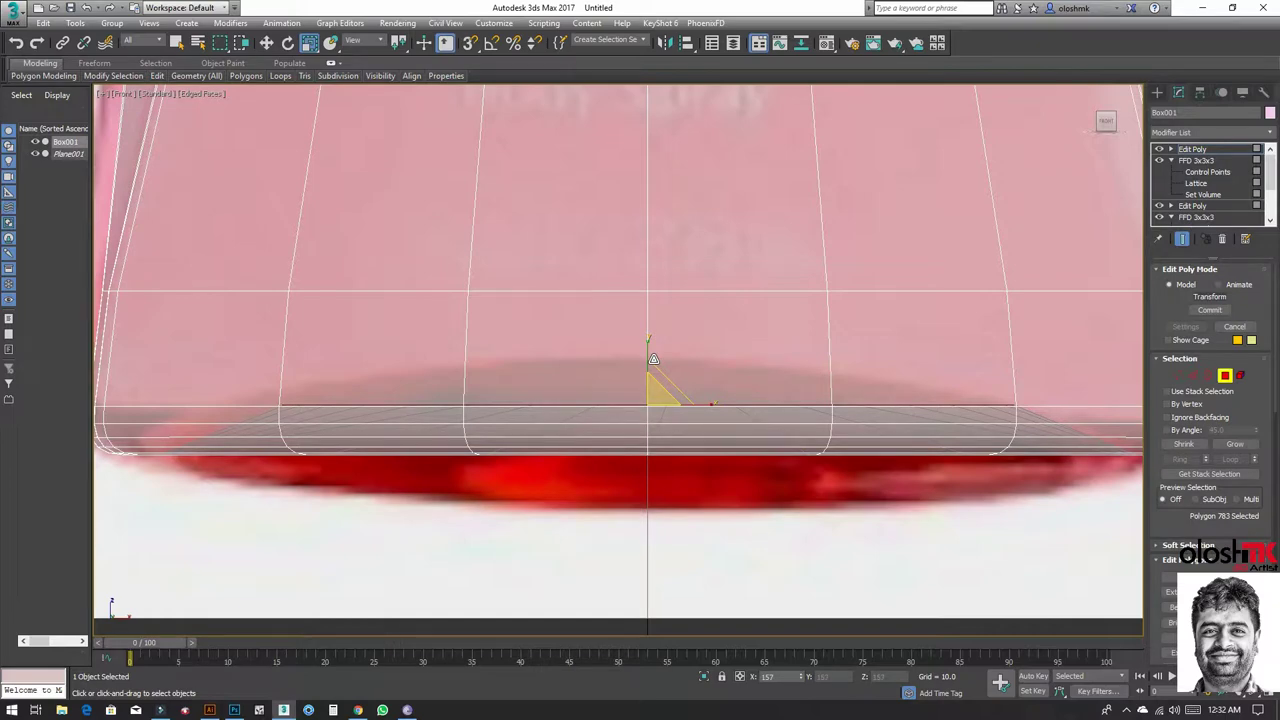
# Step: Check the shape from a lower perspective angle, then clear the polygon selection
pyautogui.hotkey('alt', 'w')
pyautogui.middleClick(766, 457)
pyautogui.hotkey('alt', 'w')
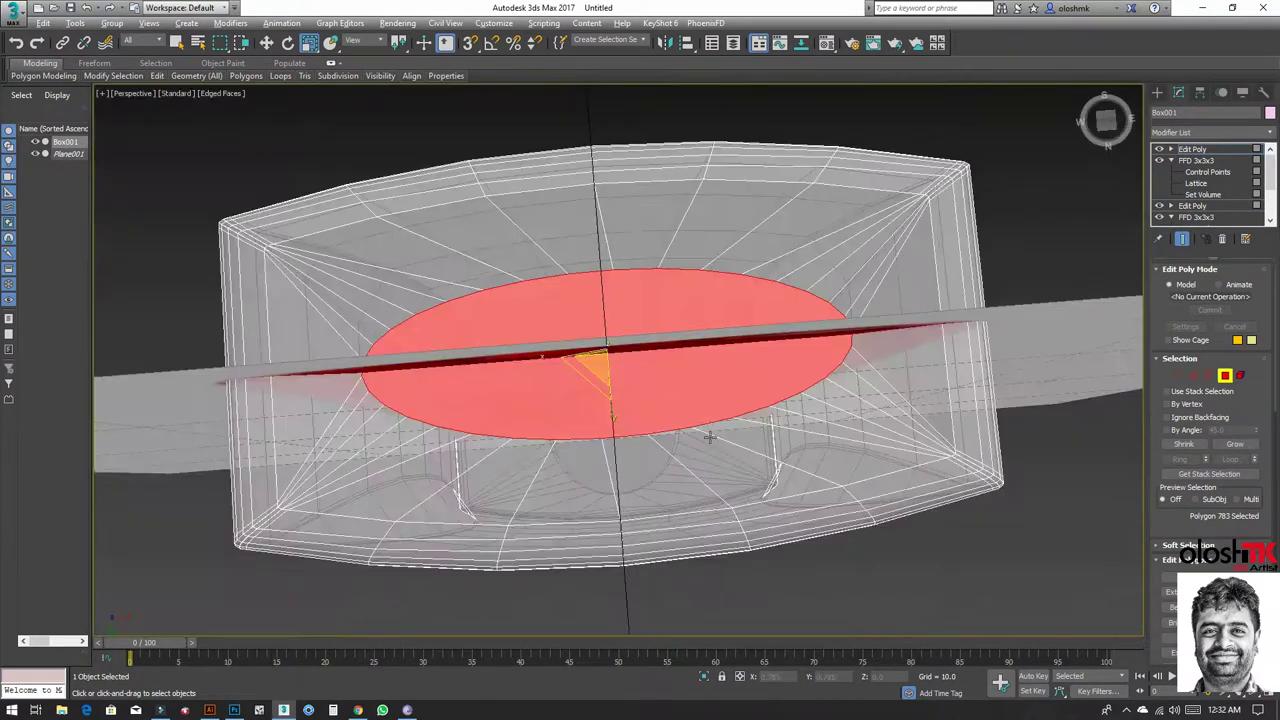
pyautogui.moveTo(760, 460)
pyautogui.keyDown('alt'); pyautogui.mouseDown(button='middle')
pyautogui.moveTo(695, 375)
pyautogui.moveTo(703, 348)
pyautogui.mouseUp(button='middle'); pyautogui.keyUp('alt')
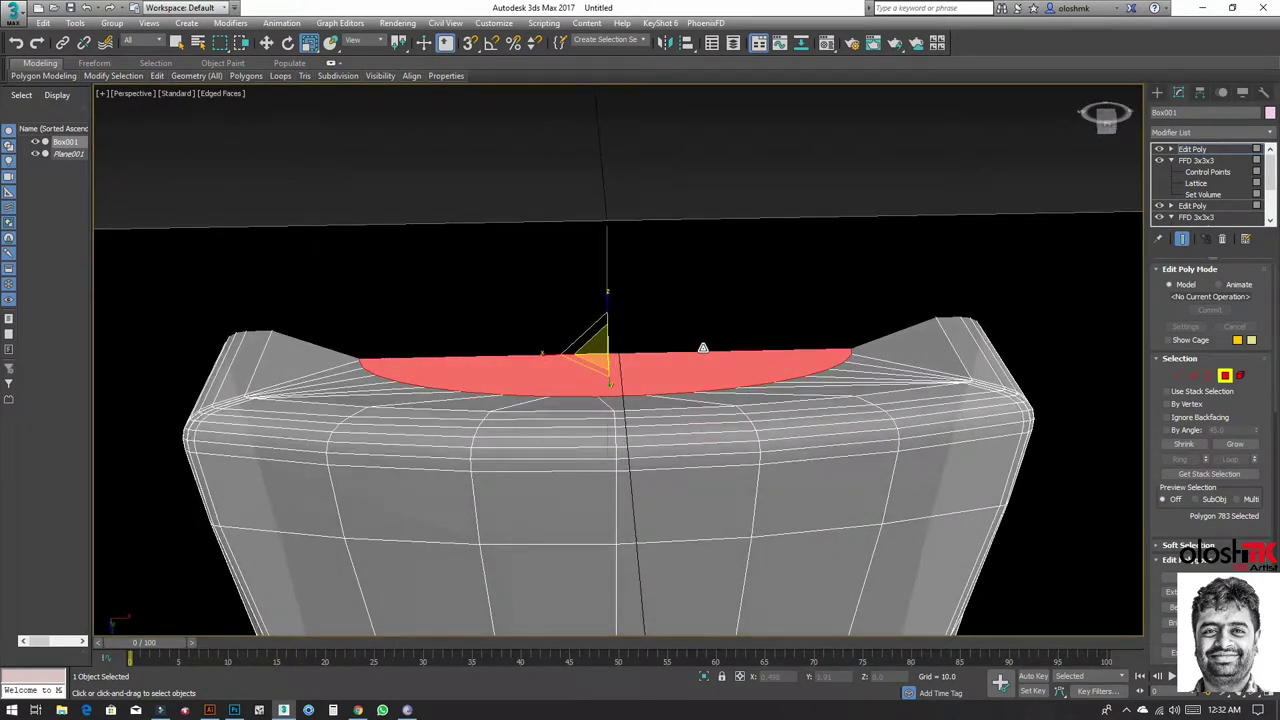
pyautogui.hotkey('alt', 'w')
pyautogui.middleClick(704, 342)
pyautogui.hotkey('alt', 'w')
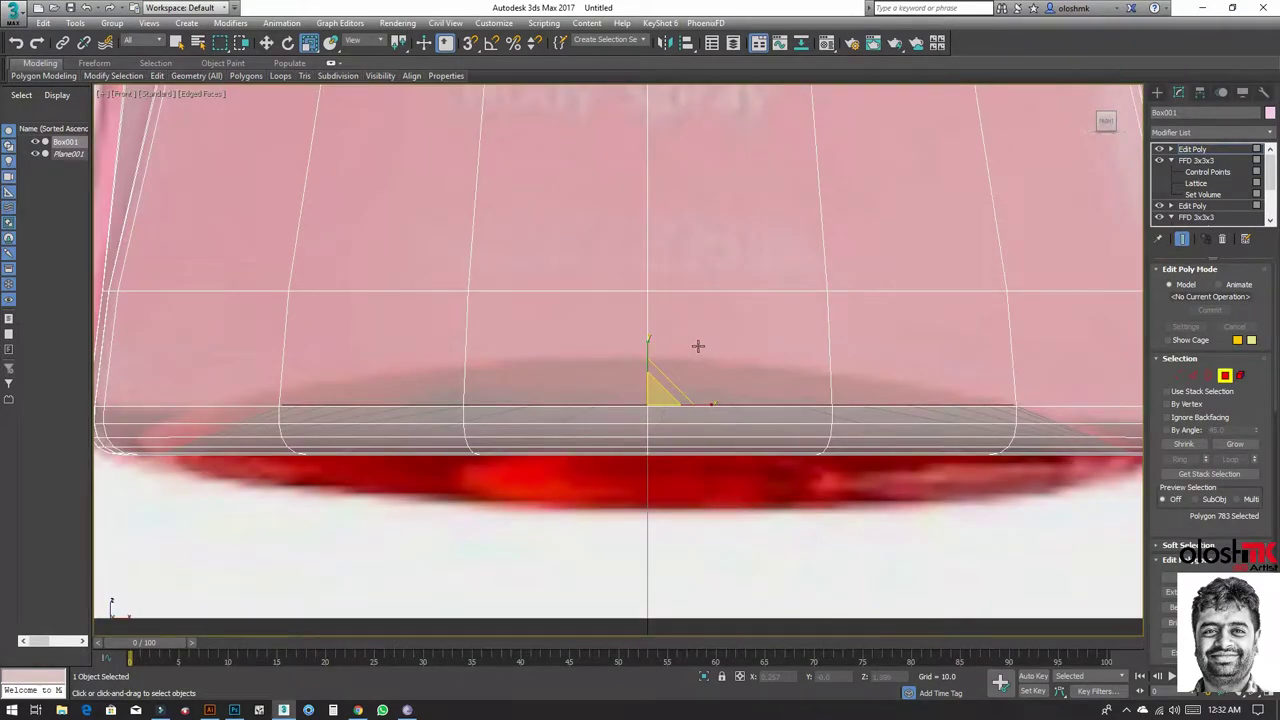
pyautogui.hotkey('ctrl', 'd')
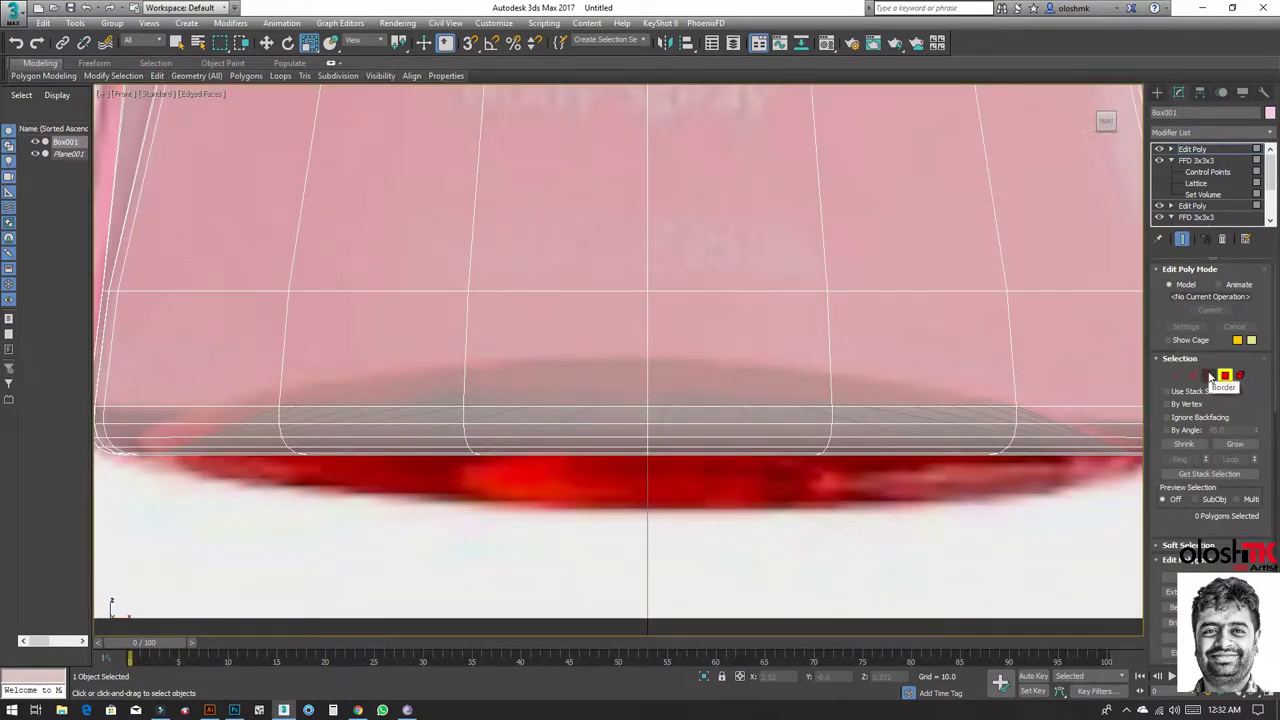
# Step: Select the opening's border loop and rotate it slightly in the Top view
pyautogui.click(1224, 375)
pyautogui.hotkey('alt', 'w')
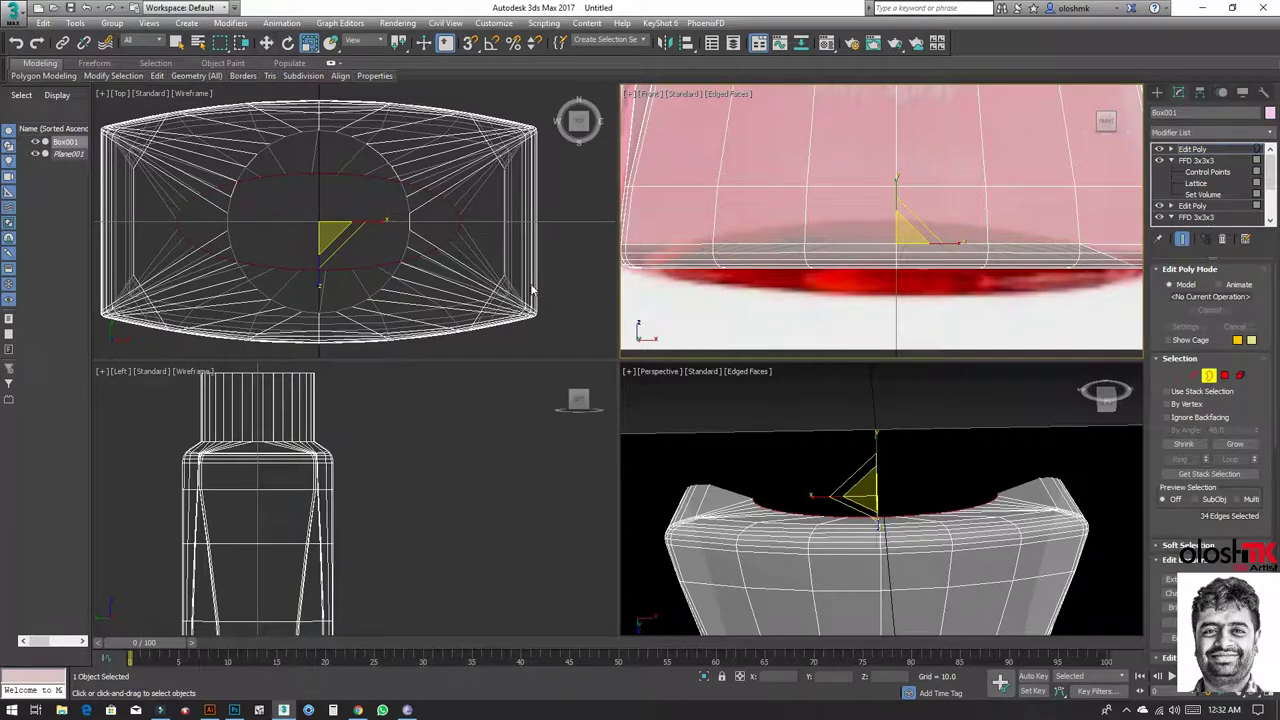
pyautogui.middleClick(460, 282)
pyautogui.hotkey('alt', 'w')
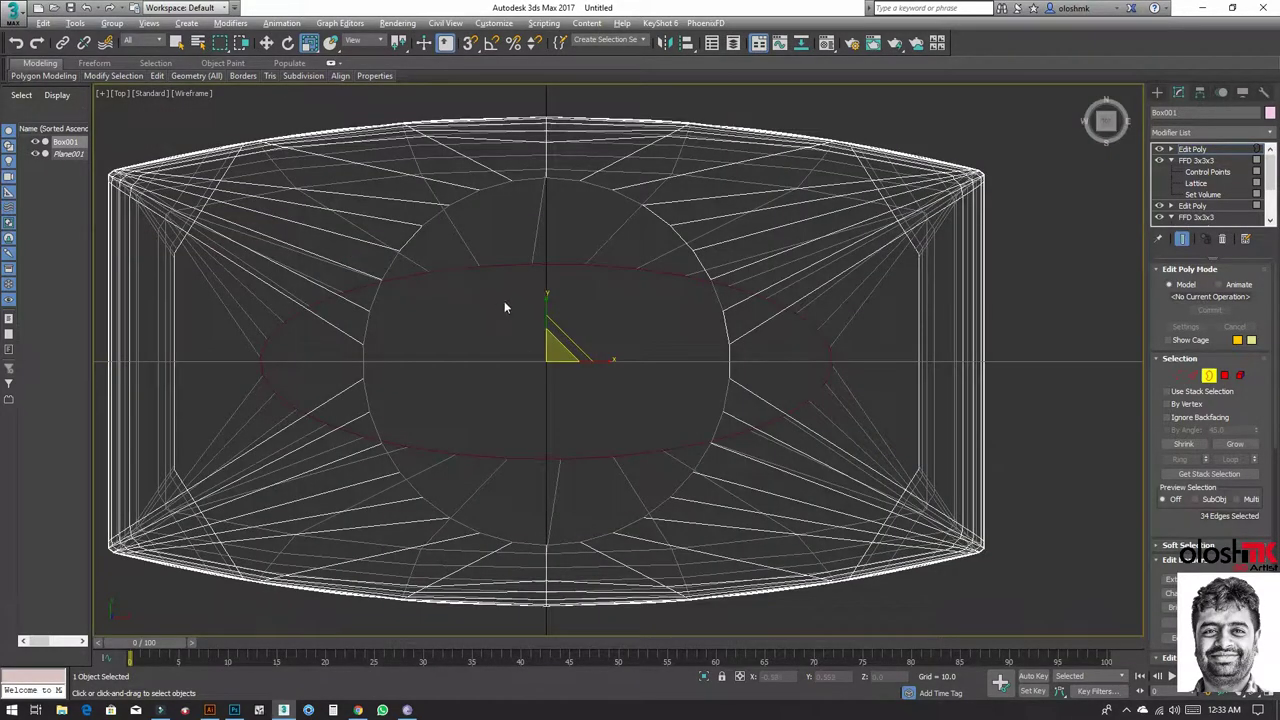
pyautogui.press('e')
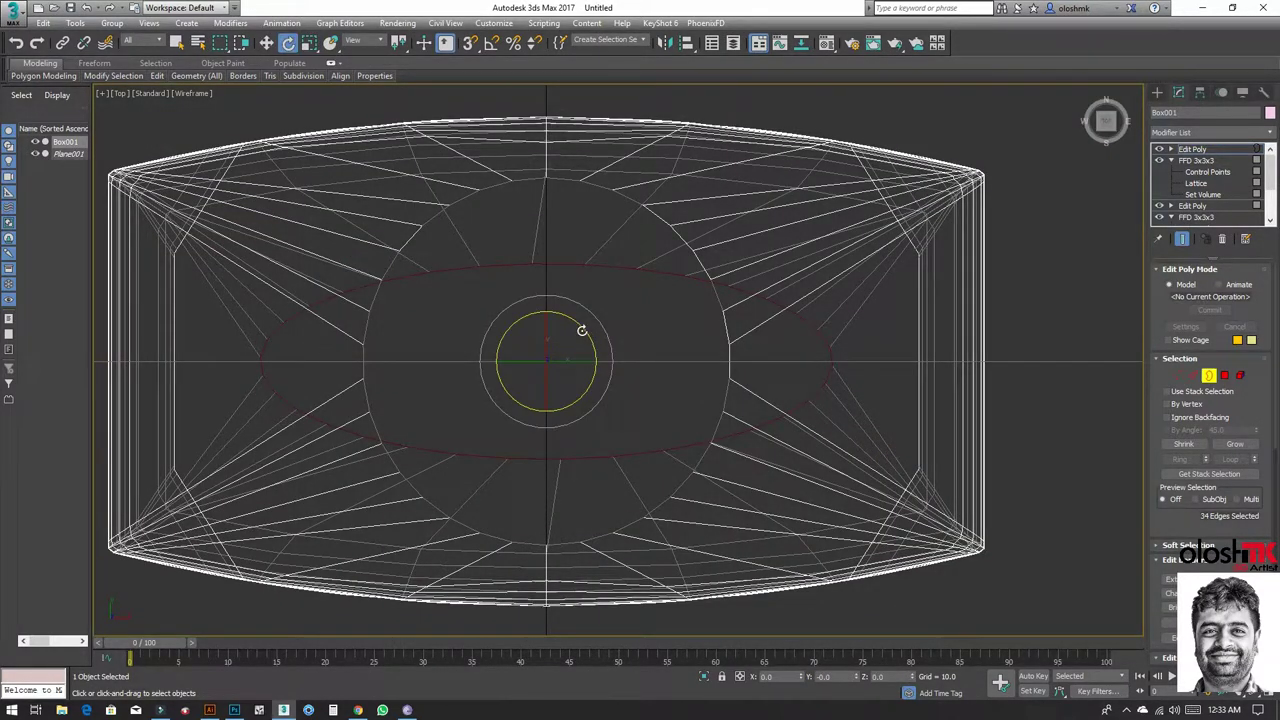
pyautogui.moveTo(582, 330)
pyautogui.mouseDown()
pyautogui.moveTo(582, 319)
pyautogui.moveTo(589, 330)
pyautogui.mouseUp()
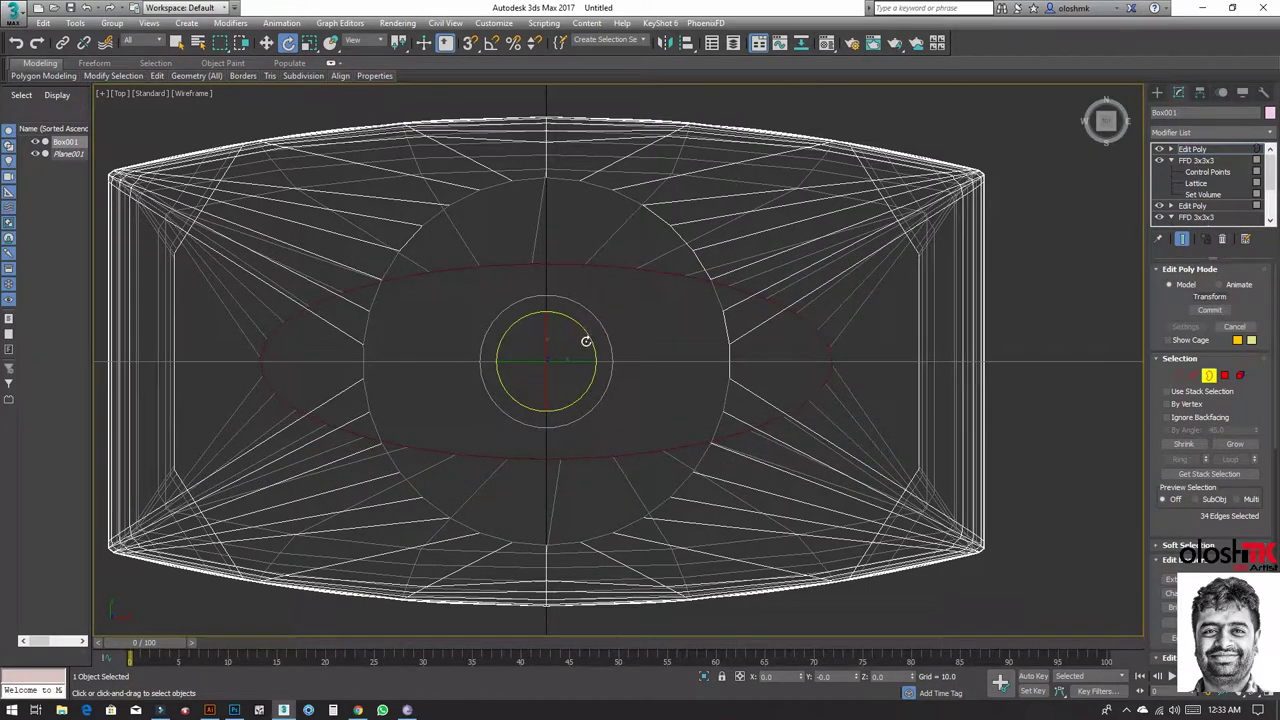
# Step: Raise the border loop and scale it inward in the Front view
pyautogui.press('w')
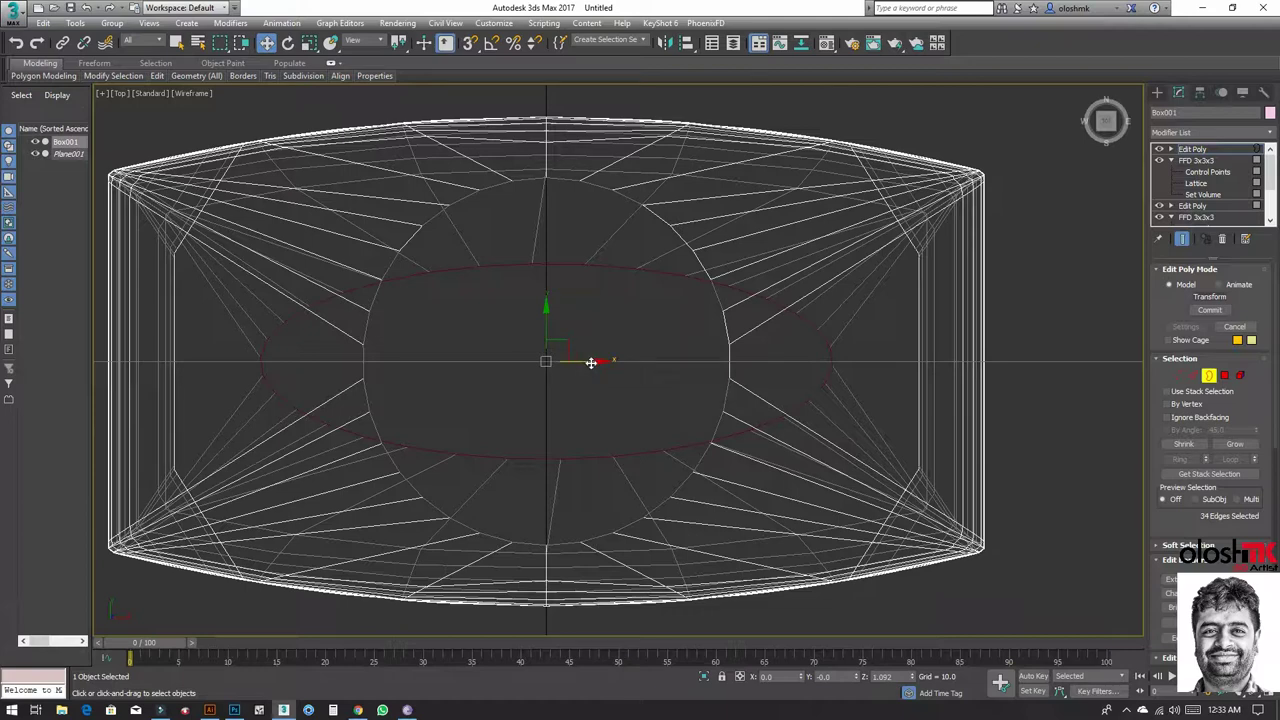
pyautogui.hotkey('alt', 'w')
pyautogui.rightClick(842, 274)
pyautogui.hotkey('alt', 'w')
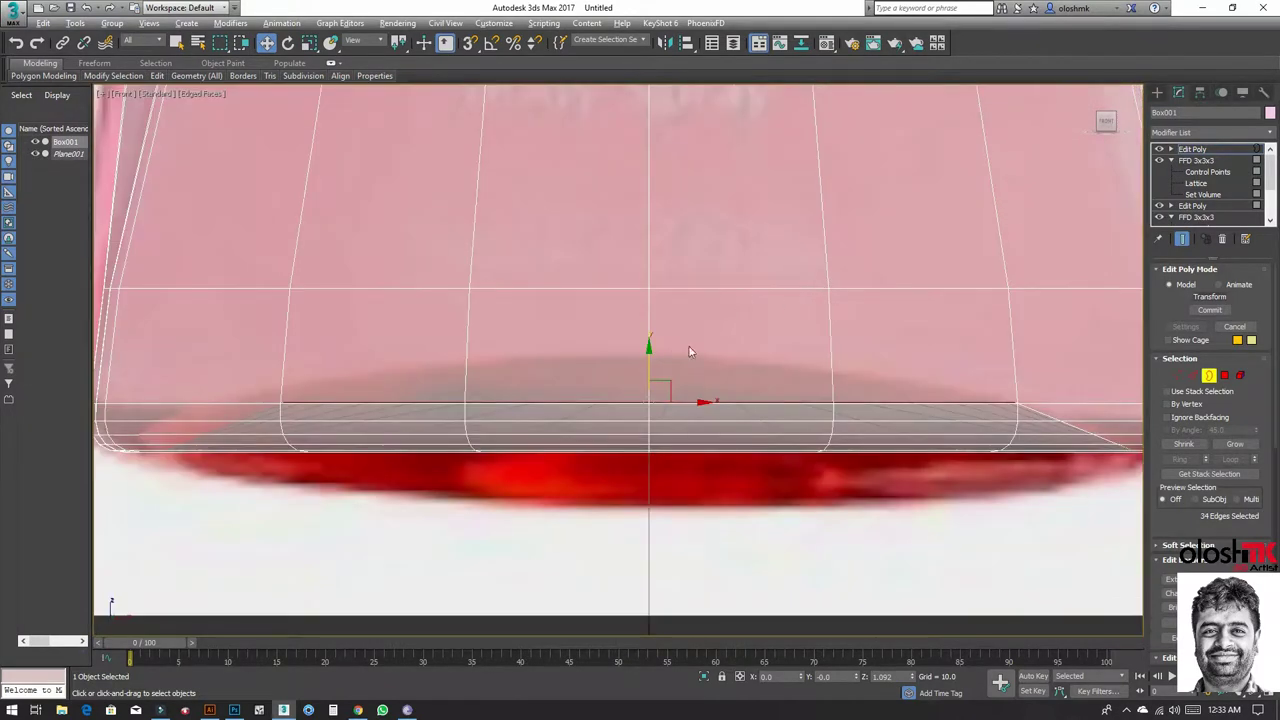
pyautogui.moveTo(648, 354); pyautogui.dragTo(670, 333)
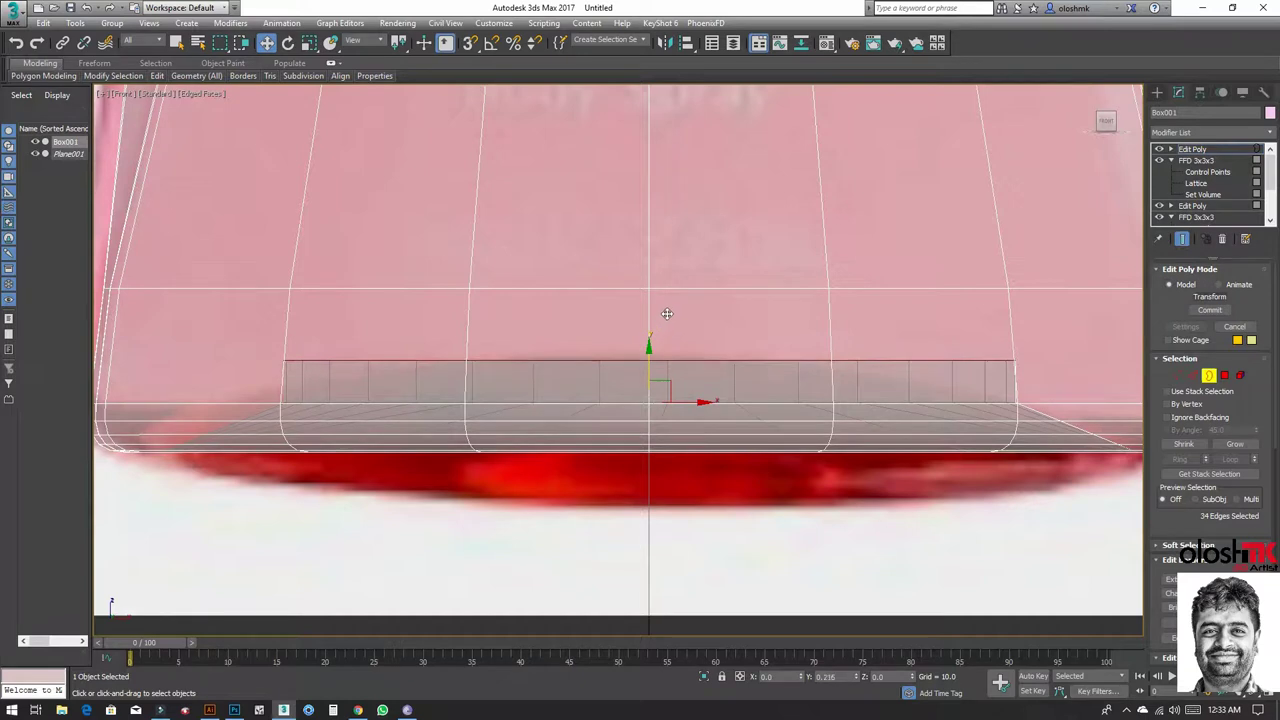
pyautogui.press('r')
pyautogui.moveTo(686, 377)
pyautogui.mouseDown()
pyautogui.moveTo(681, 399)
pyautogui.moveTo(711, 420)
pyautogui.moveTo(753, 499)
pyautogui.mouseUp()
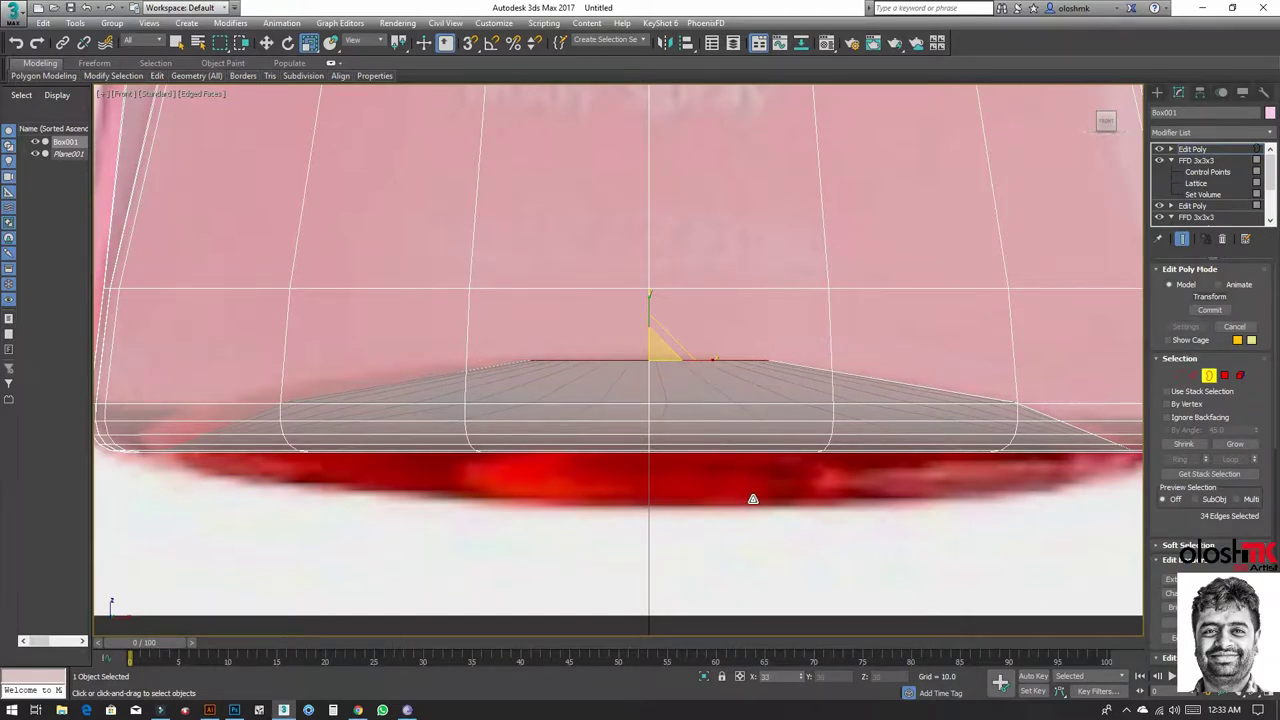
# Step: Connect two new edge loops around the rim's slope and nudge the new loop up
pyautogui.click(1193, 375)
pyautogui.click(880, 379)
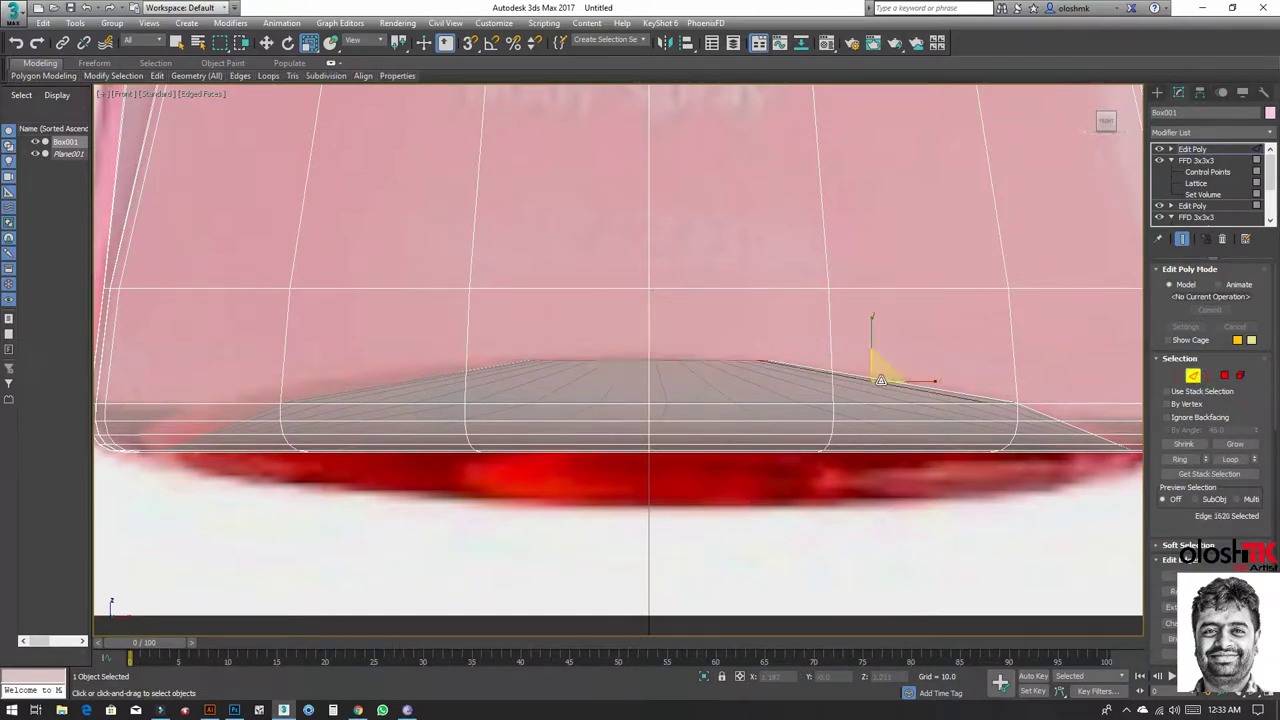
pyautogui.hotkey('alt', 'l')
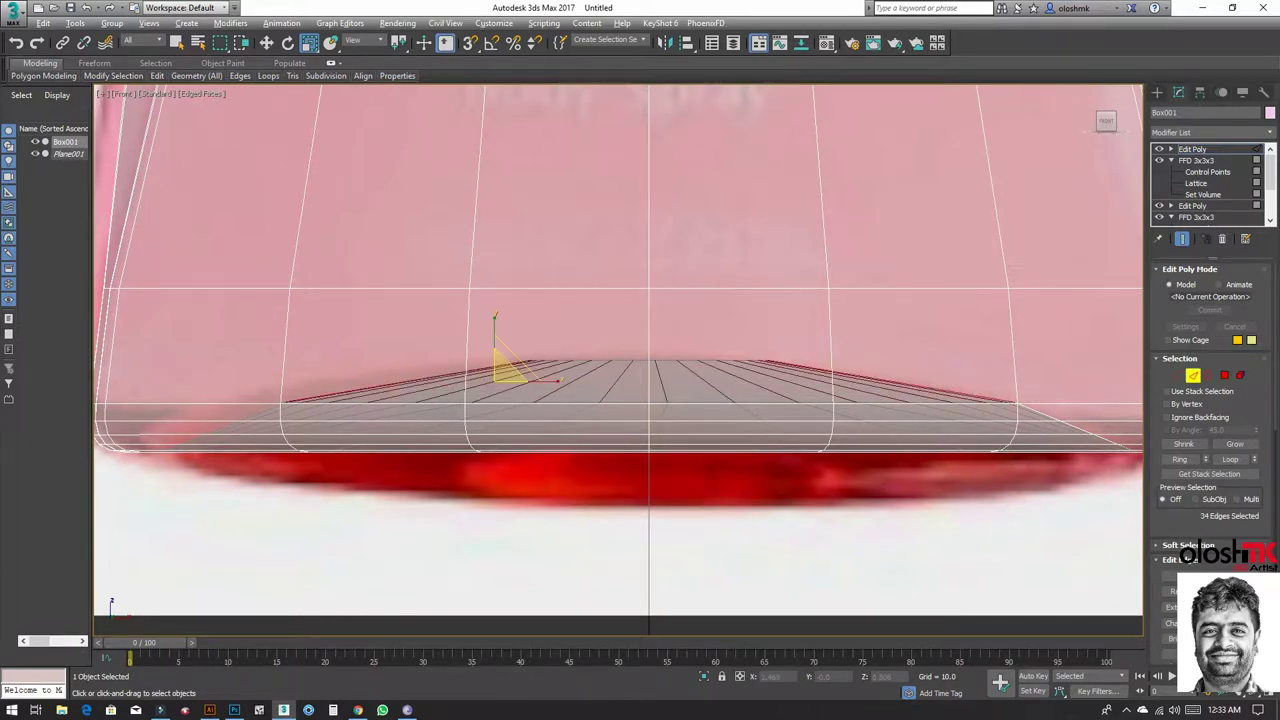
pyautogui.hotkey('ctrl', 'shift', 'e')
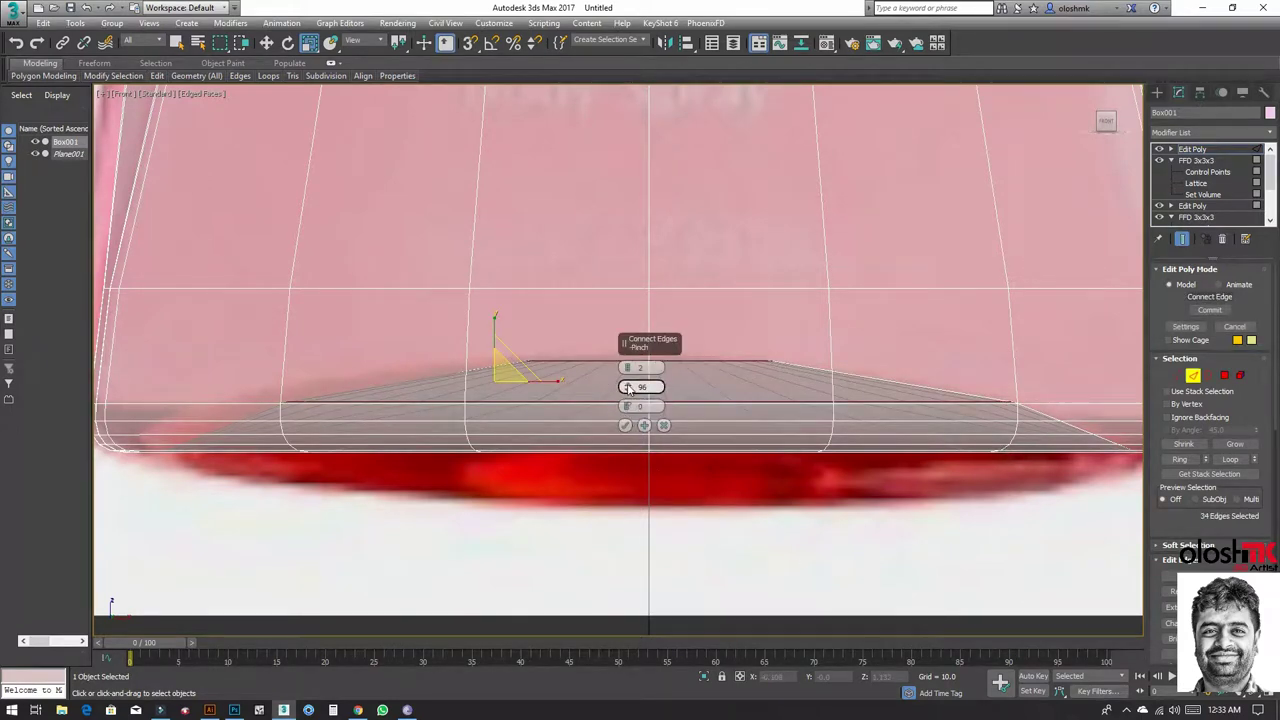
pyautogui.moveTo(627, 386); pyautogui.dragTo(630, 373)
pyautogui.click(625, 425)
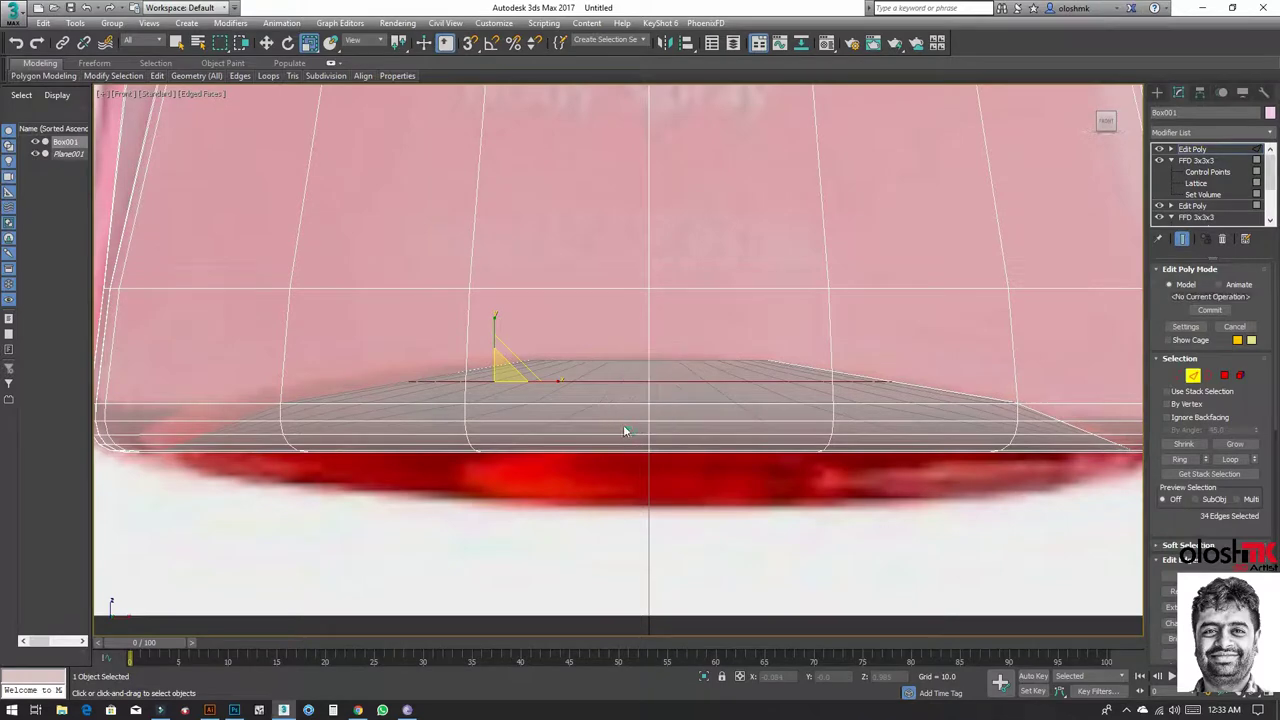
pyautogui.press('w')
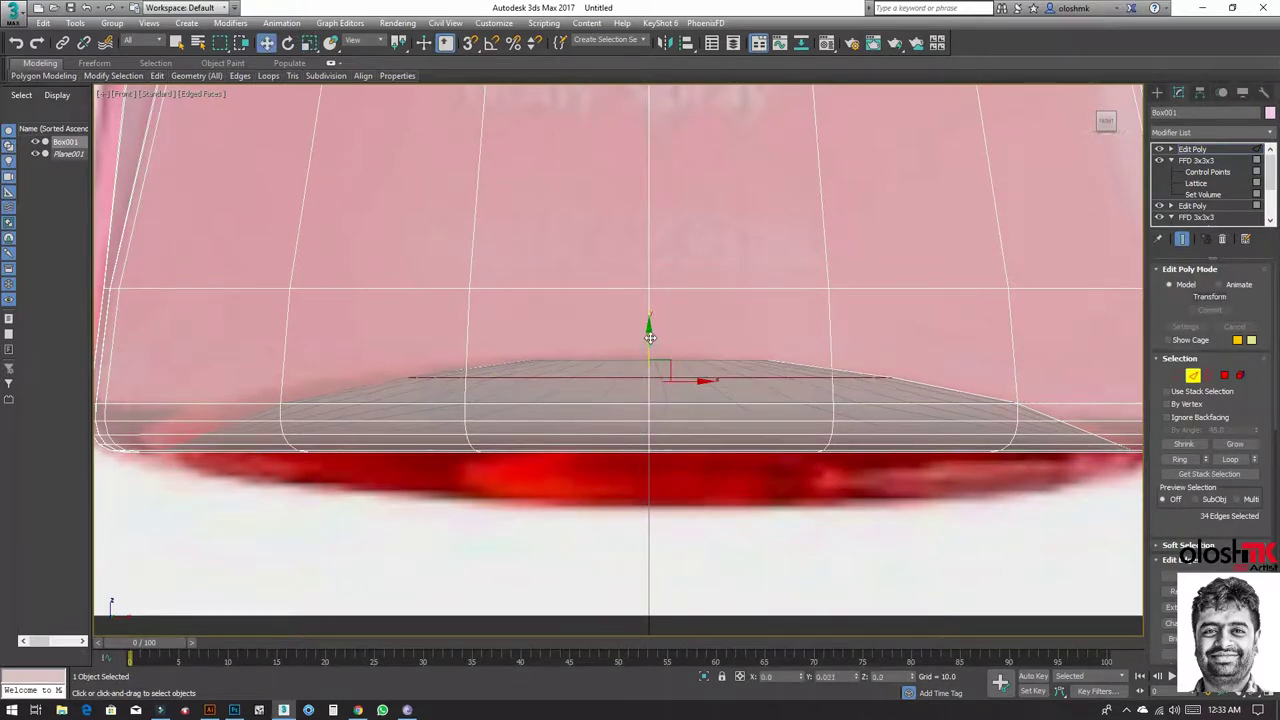
pyautogui.moveTo(650, 346); pyautogui.dragTo(650, 336)
# Step: Orbit the Perspective view to look down on the whole bottle model
pyautogui.hotkey('alt', 'w')
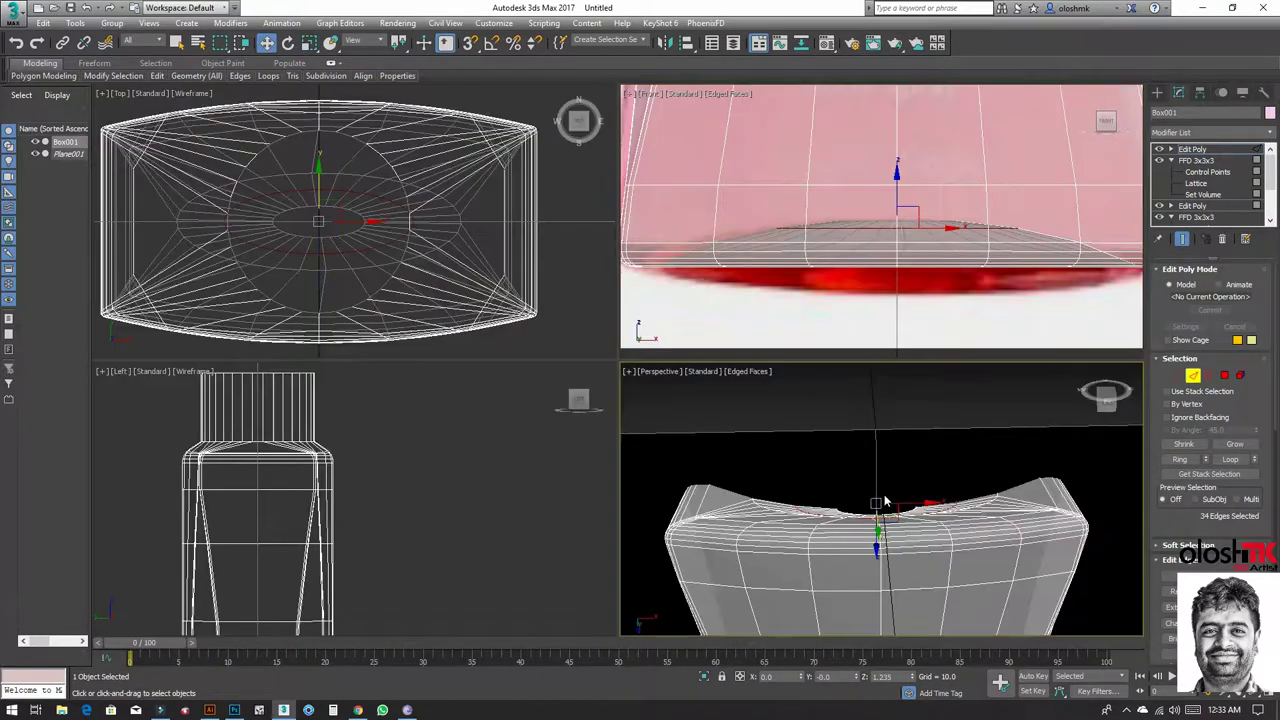
pyautogui.hotkey('alt', 'w')
pyautogui.moveTo(879, 502)
pyautogui.keyDown('alt'); pyautogui.mouseDown(button='middle')
pyautogui.moveTo(767, 450)
pyautogui.moveTo(740, 500)
pyautogui.moveTo(721, 467)
pyautogui.moveTo(630, 472)
pyautogui.mouseUp(button='middle'); pyautogui.keyUp('alt')
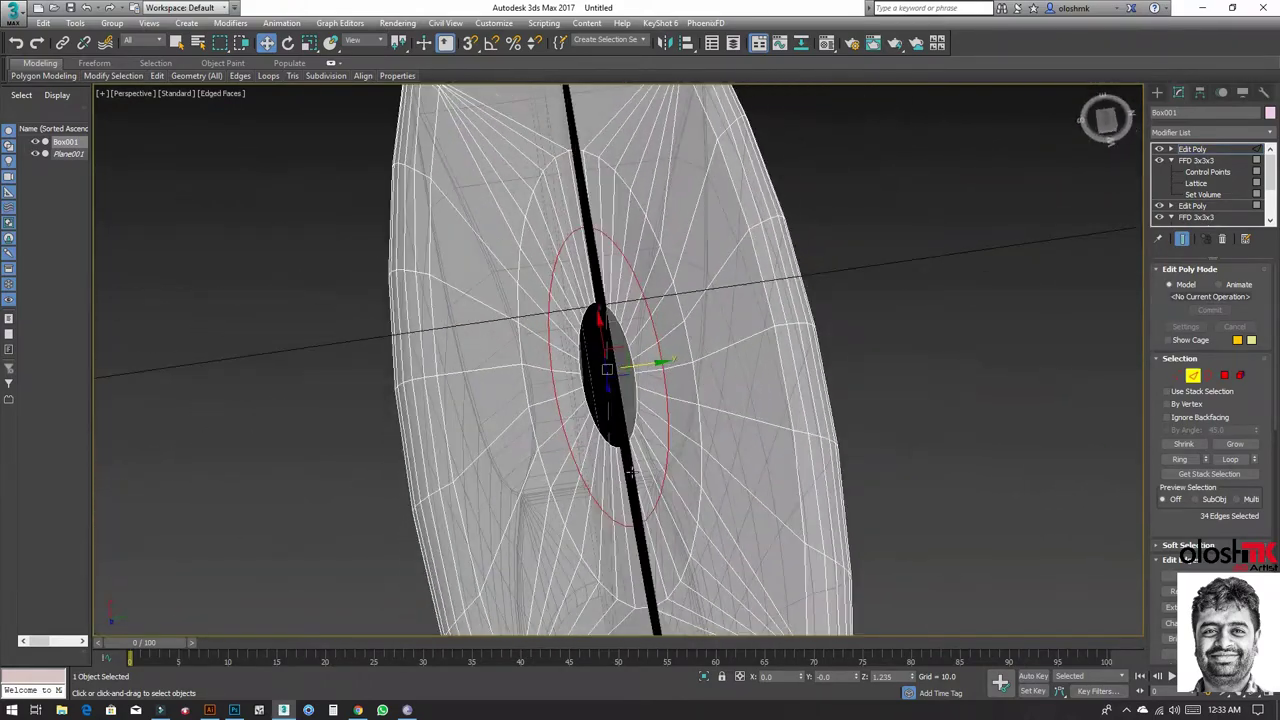
pyautogui.moveTo(728, 374)
pyautogui.keyDown('alt'); pyautogui.mouseDown(button='middle')
pyautogui.moveTo(689, 377)
pyautogui.moveTo(592, 484)
pyautogui.mouseUp(button='middle'); pyautogui.keyUp('alt')
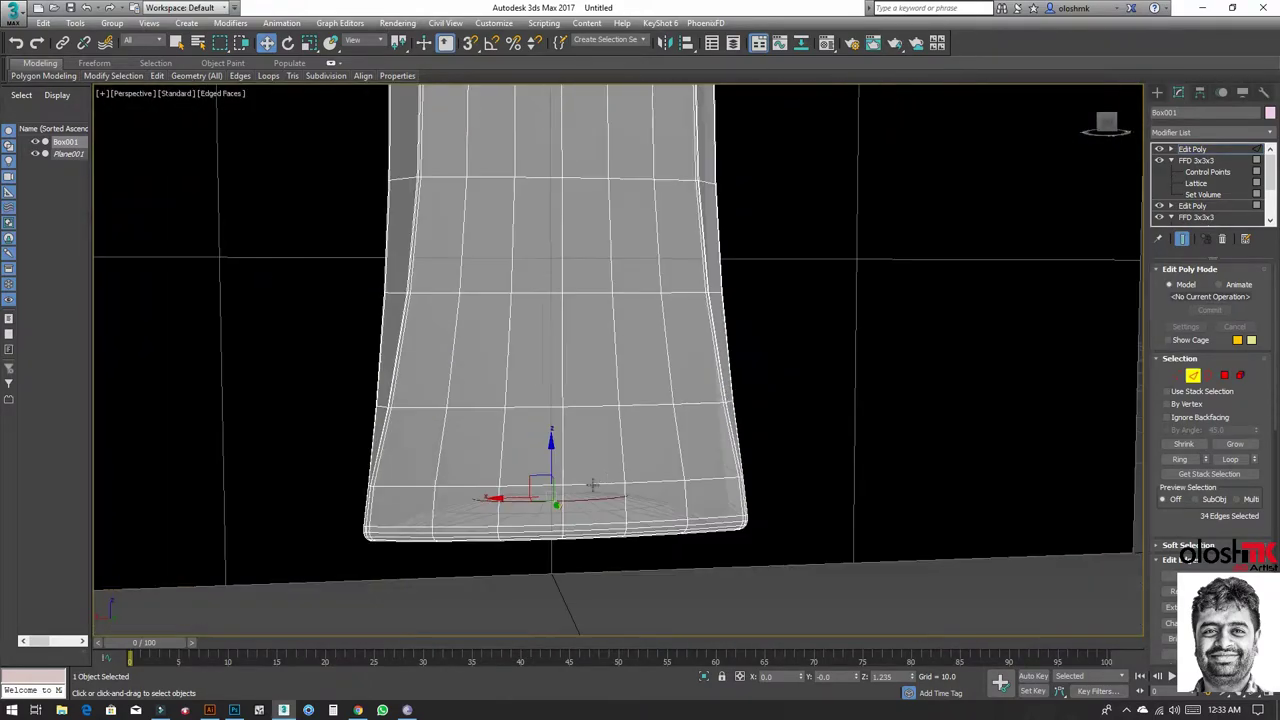
pyautogui.scroll(3, 480, 528)
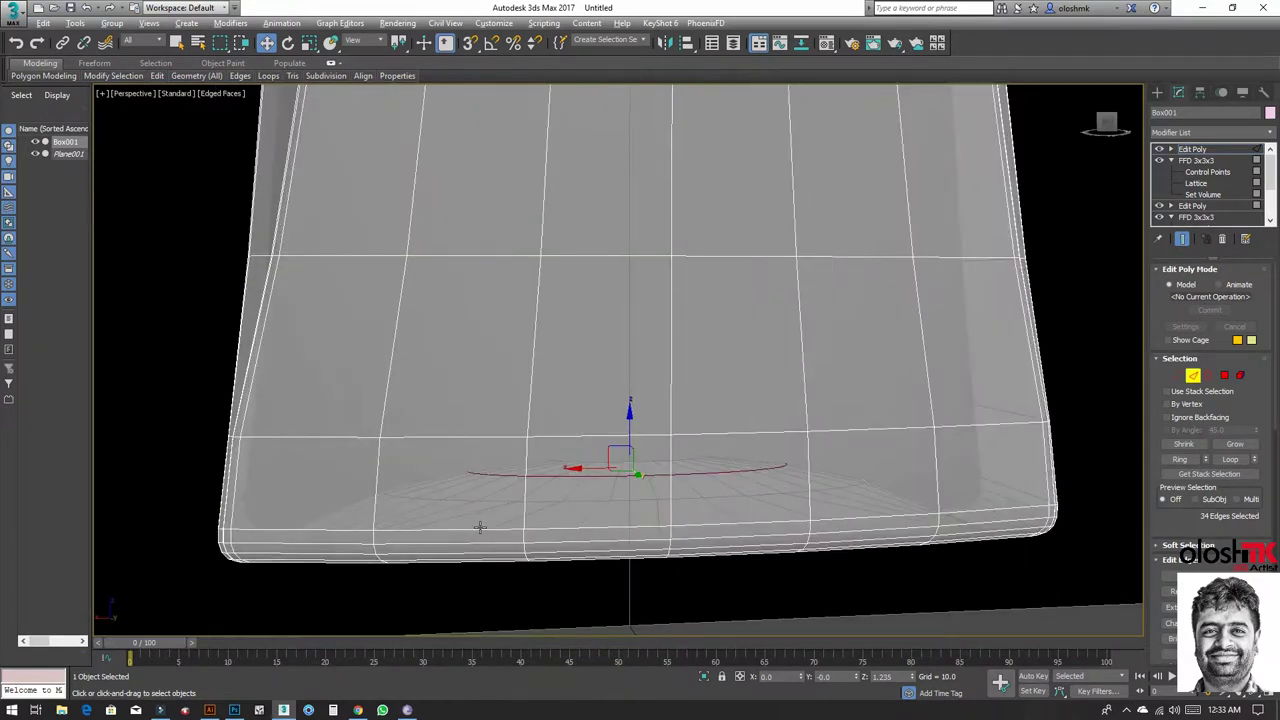
pyautogui.keyDown('alt'); pyautogui.moveTo(480, 528); pyautogui.dragTo(466, 425, button='middle'); pyautogui.keyUp('alt')
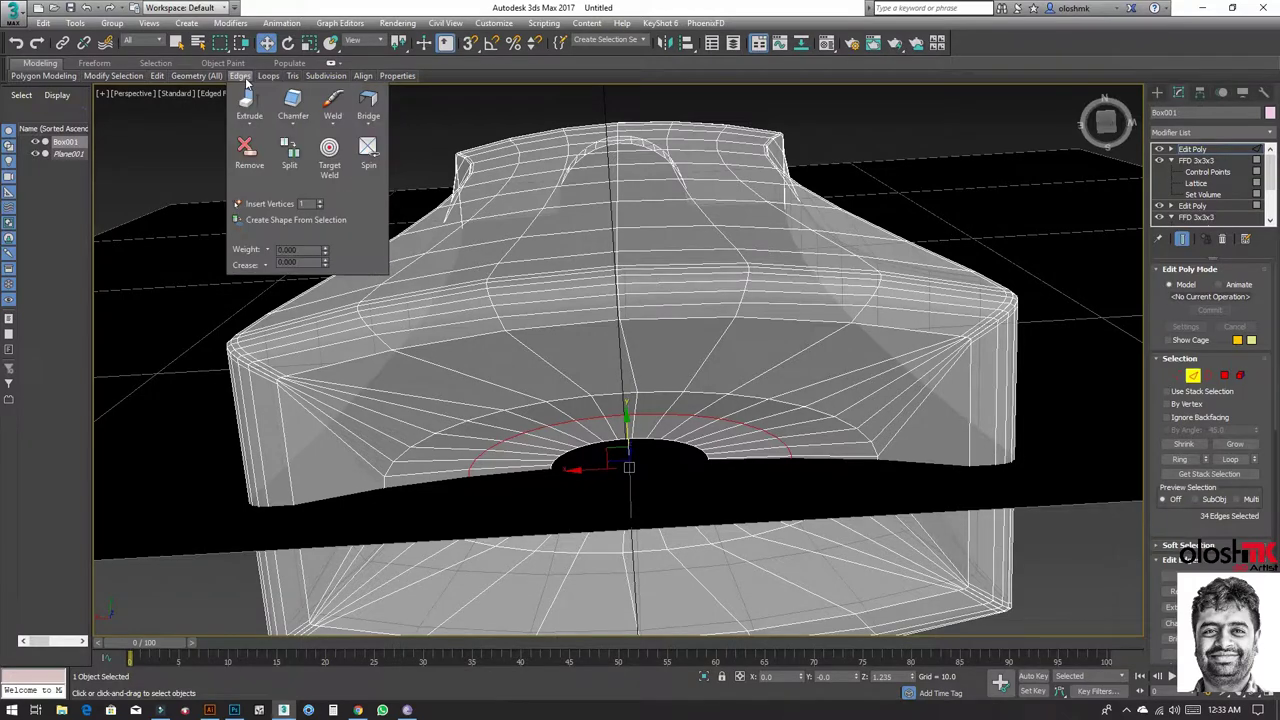
pyautogui.moveTo(157, 76)
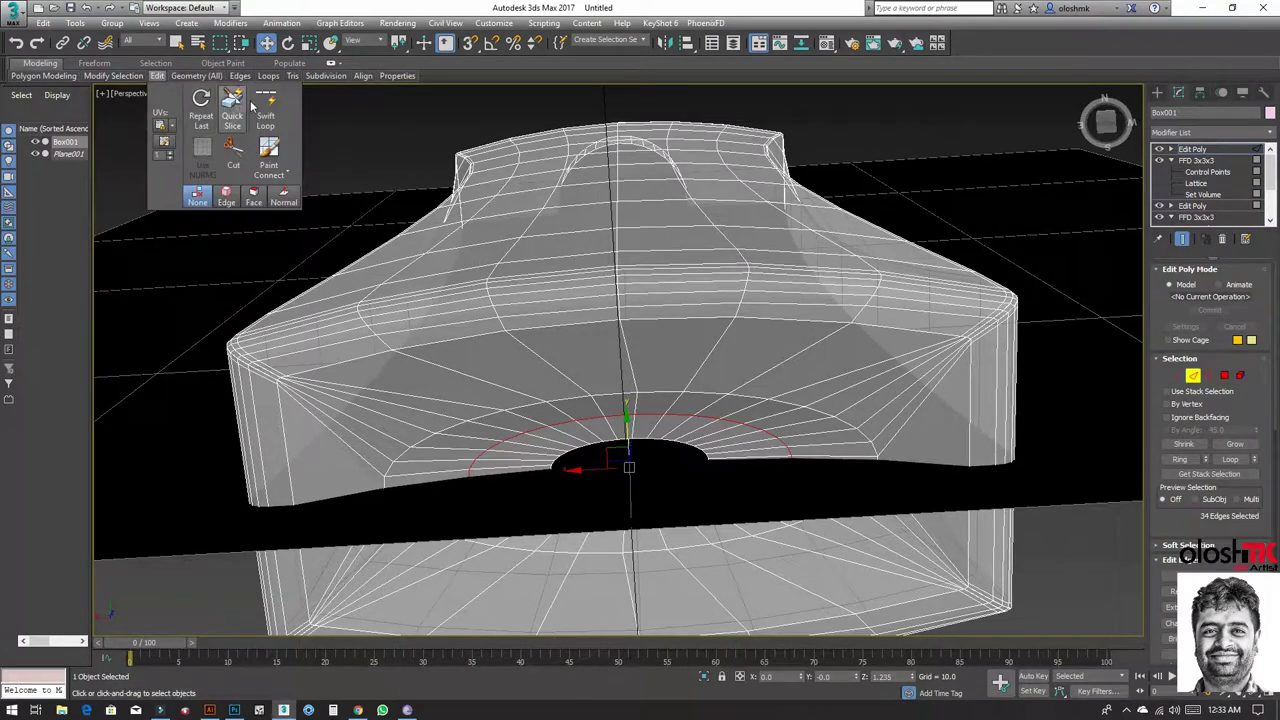
# Step: Add a Swift Loop edge loop across the upper body below the shoulder
pyautogui.click(266, 110)
pyautogui.scroll(2, 390, 355)
pyautogui.scroll(2, 380, 345)
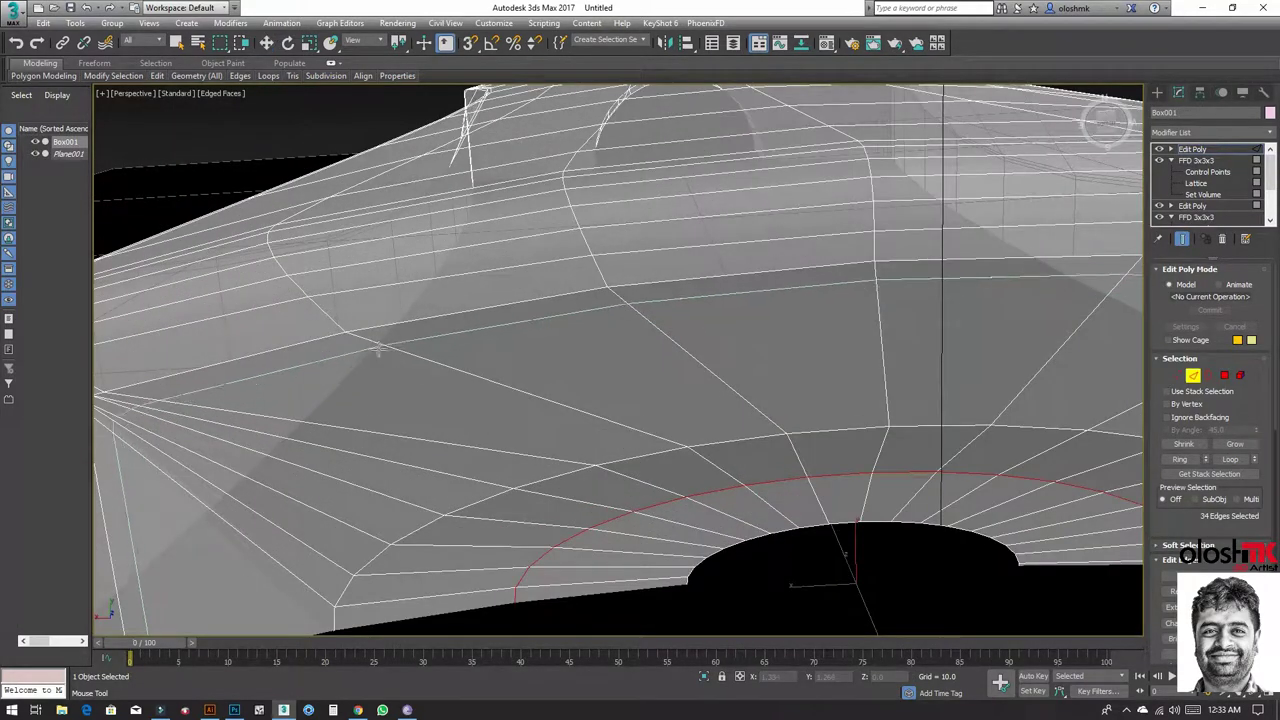
pyautogui.click(371, 341)
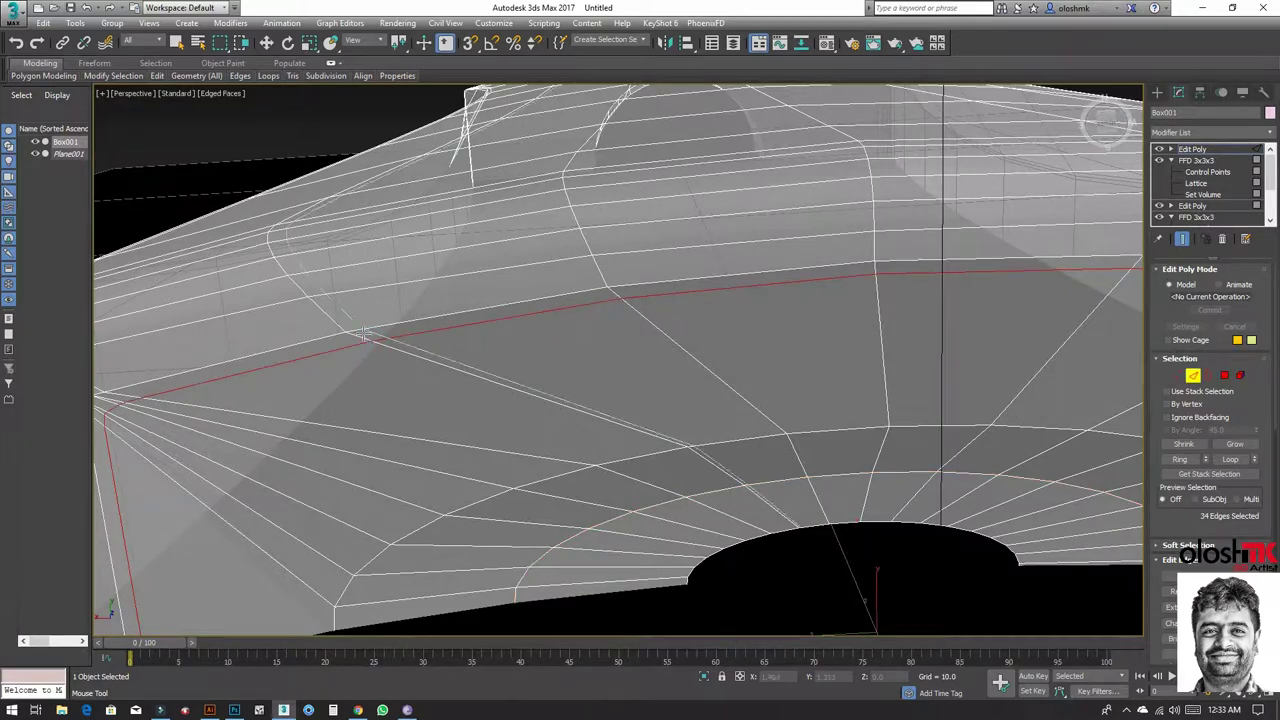
pyautogui.scroll(-2, 338, 322)
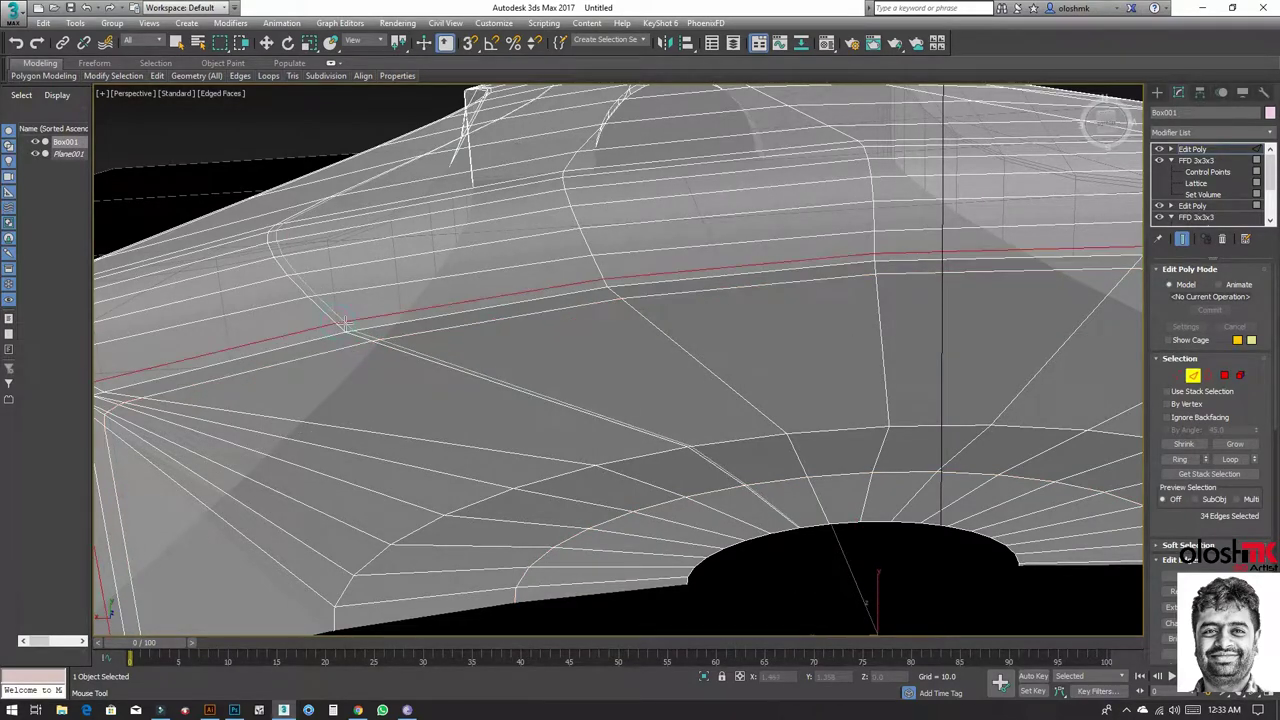
pyautogui.scroll(-5, 338, 322)
pyautogui.keyDown('alt'); pyautogui.moveTo(338, 322); pyautogui.dragTo(545, 378, button='middle'); pyautogui.keyUp('alt')
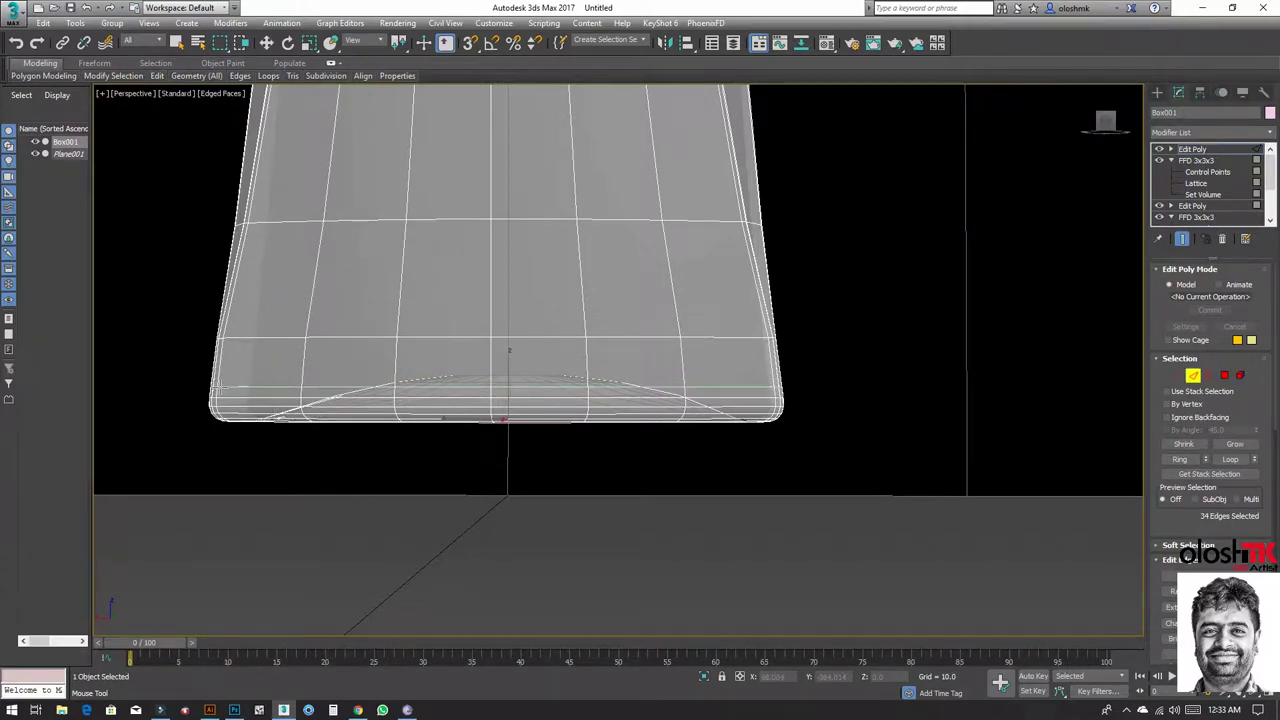
pyautogui.scroll(-5, 509, 350)
pyautogui.keyDown('alt'); pyautogui.moveTo(469, 271); pyautogui.dragTo(436, 338, button='middle'); pyautogui.keyUp('alt')
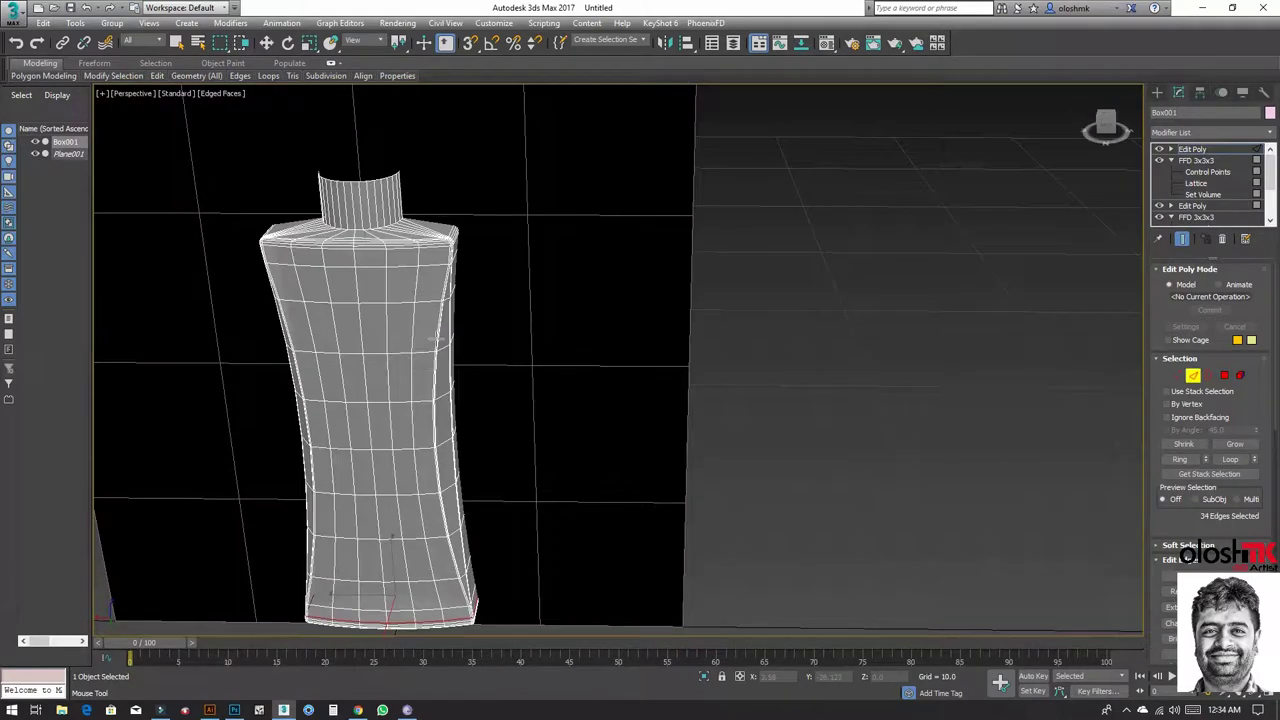
pyautogui.scroll(4, 434, 338)
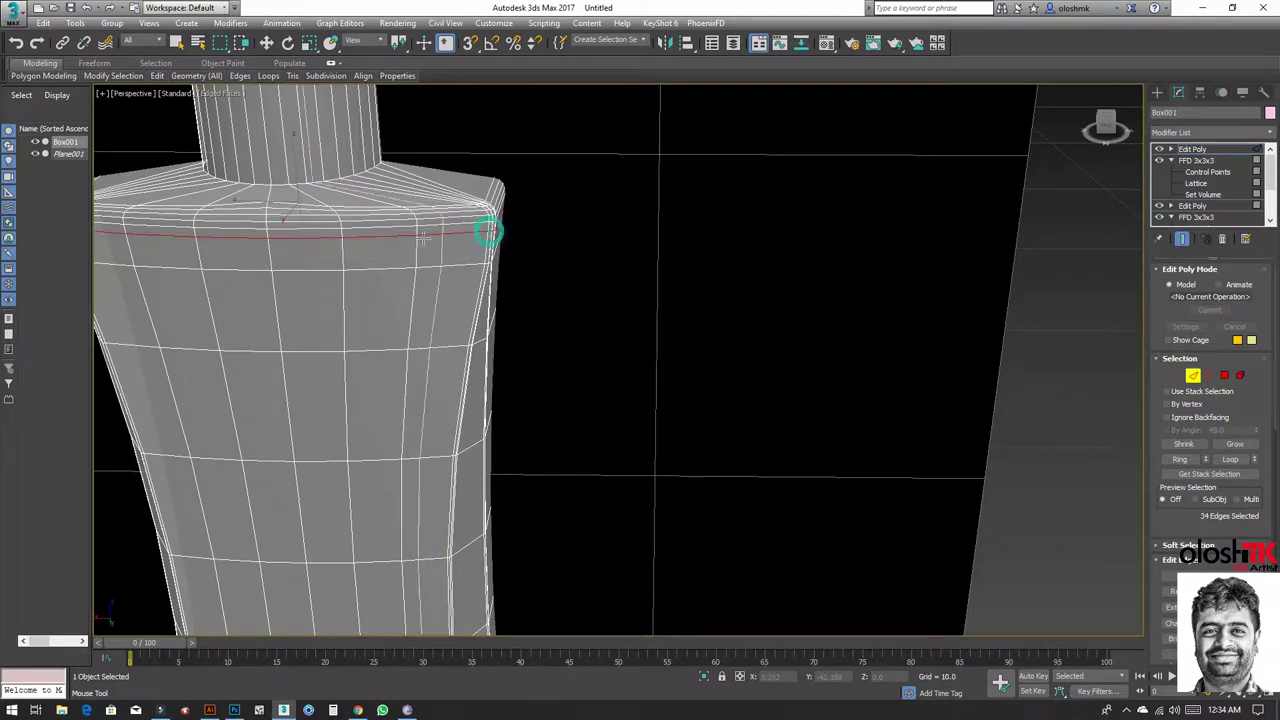
pyautogui.press('z')
pyautogui.scroll(2, 480, 314)
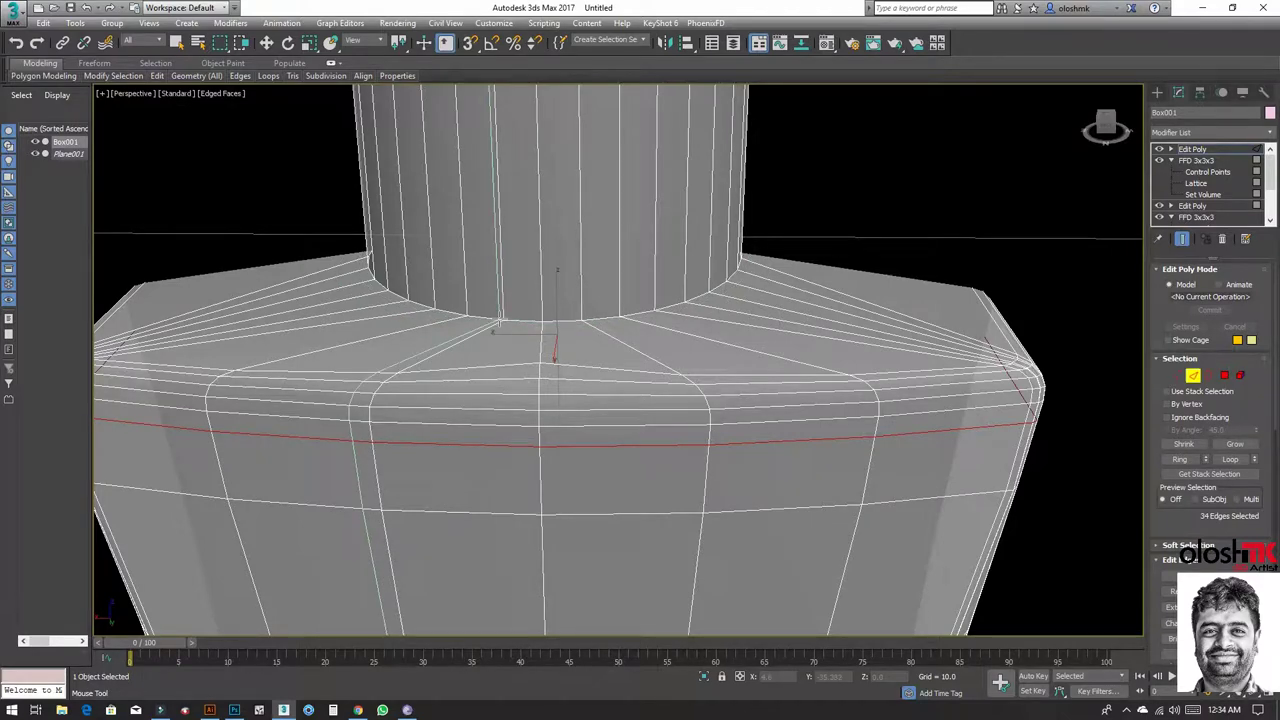
pyautogui.scroll(2, 495, 325)
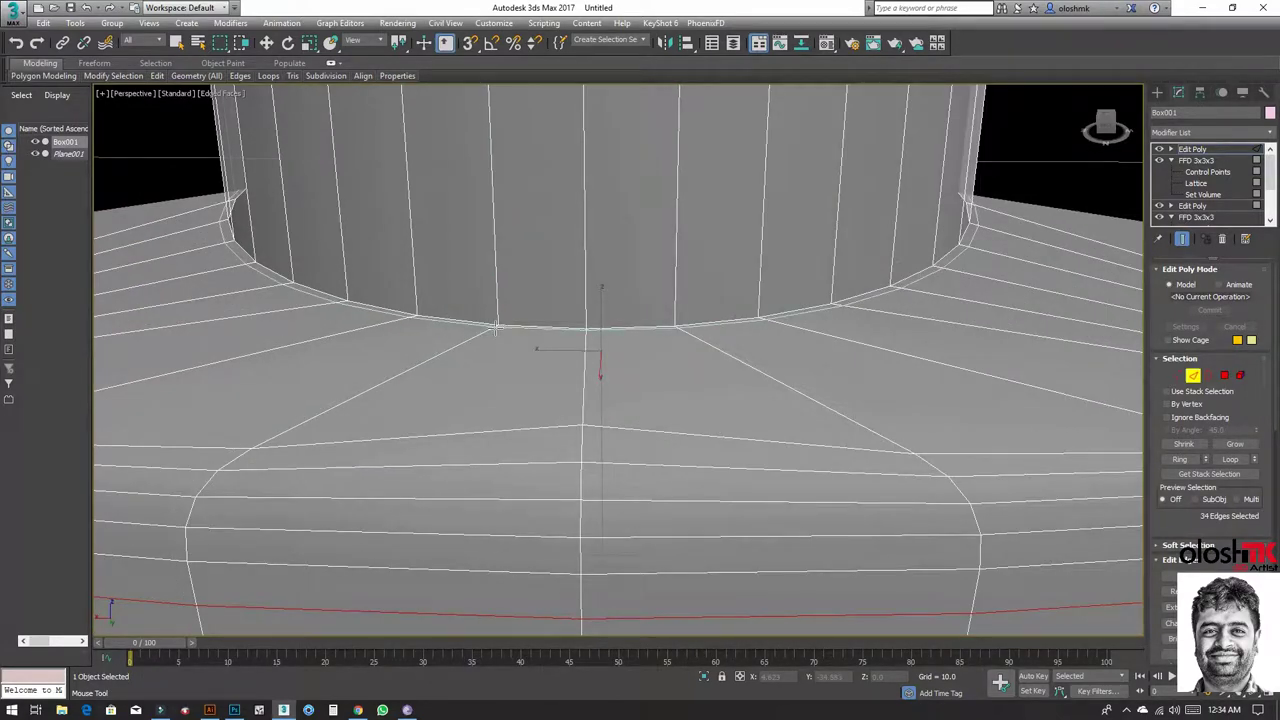
# Step: Select the neck-base edge loop and raise it slightly up the neck
pyautogui.doubleClick(495, 325)
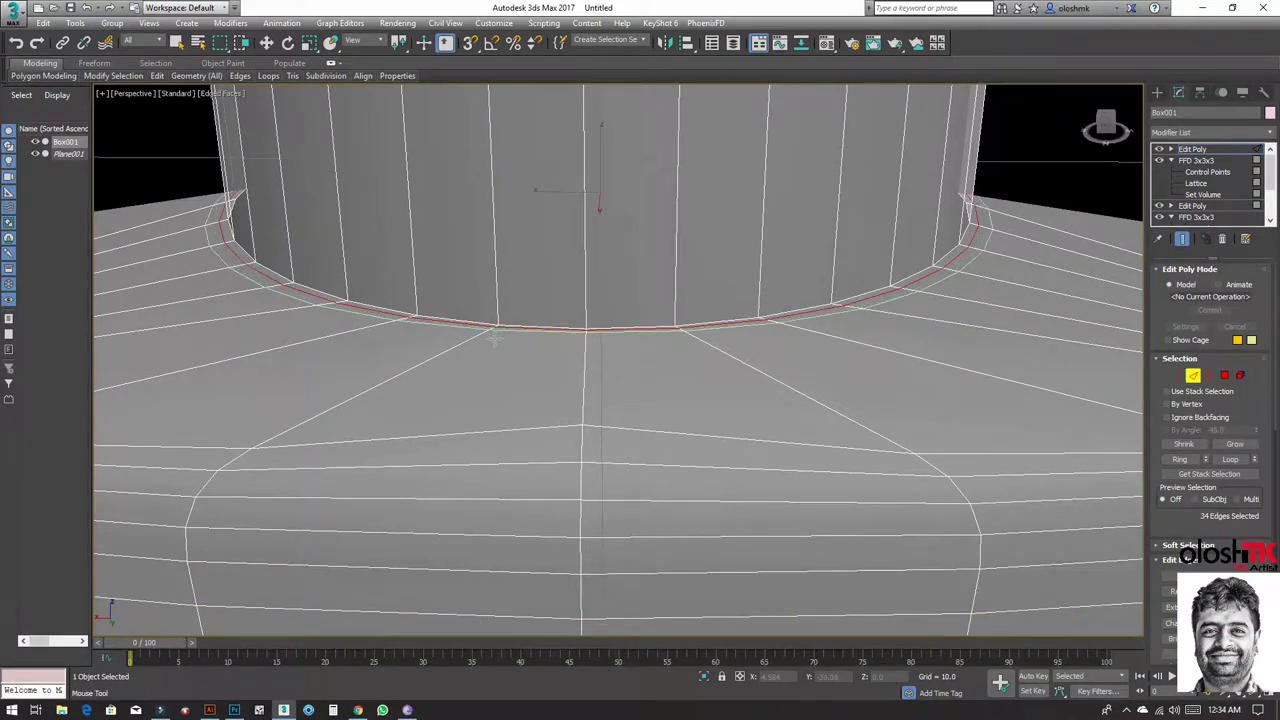
pyautogui.doubleClick(496, 336)
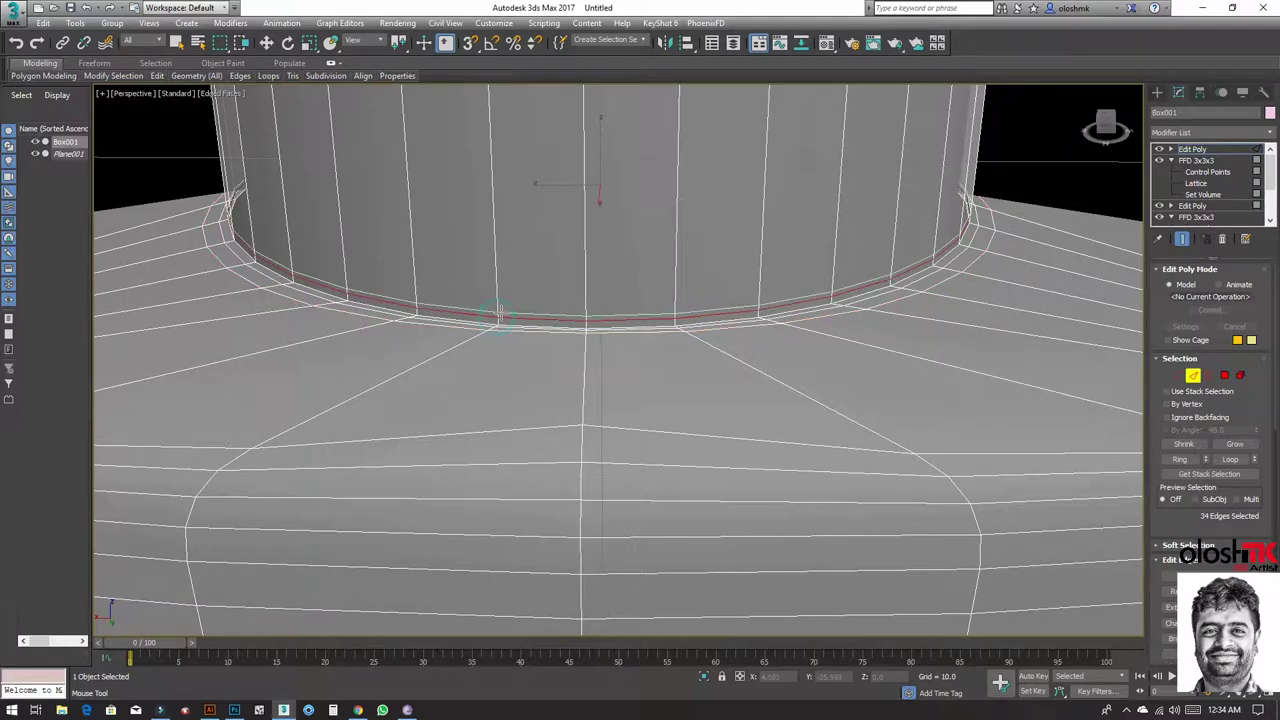
pyautogui.moveTo(496, 322); pyautogui.dragTo(501, 305)
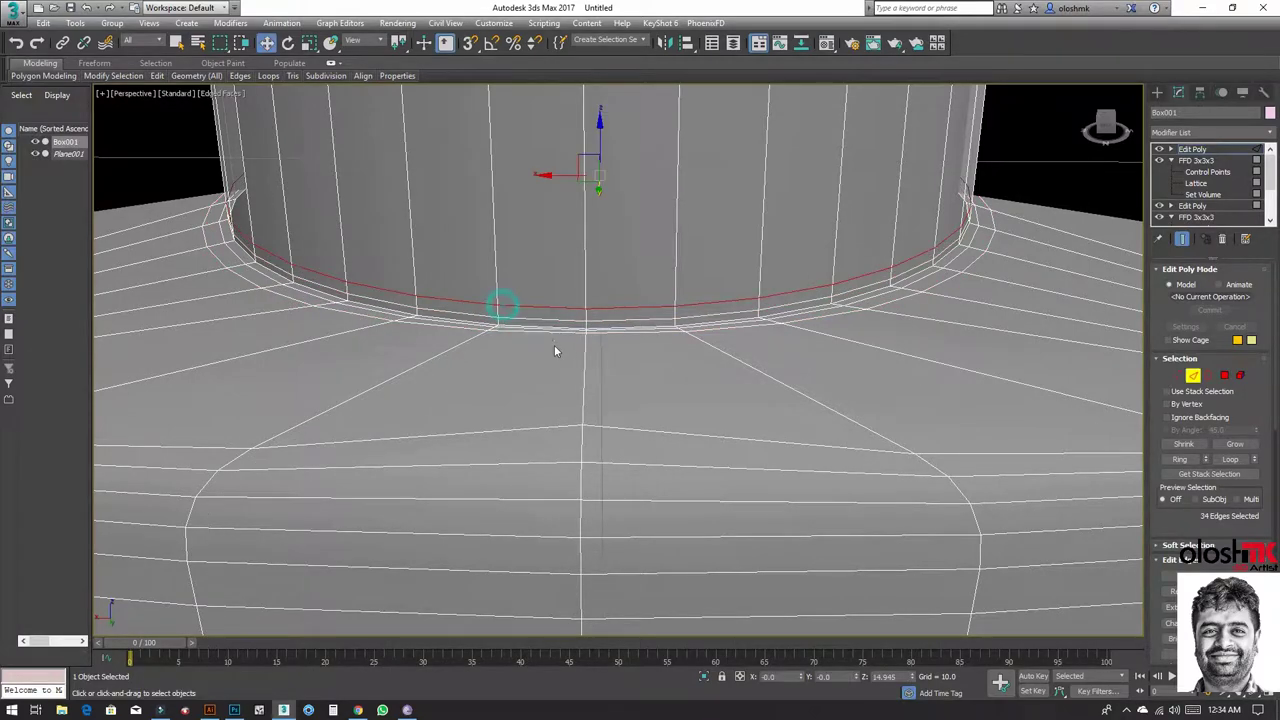
pyautogui.scroll(-5, 557, 383)
pyautogui.scroll(-2, 620, 400)
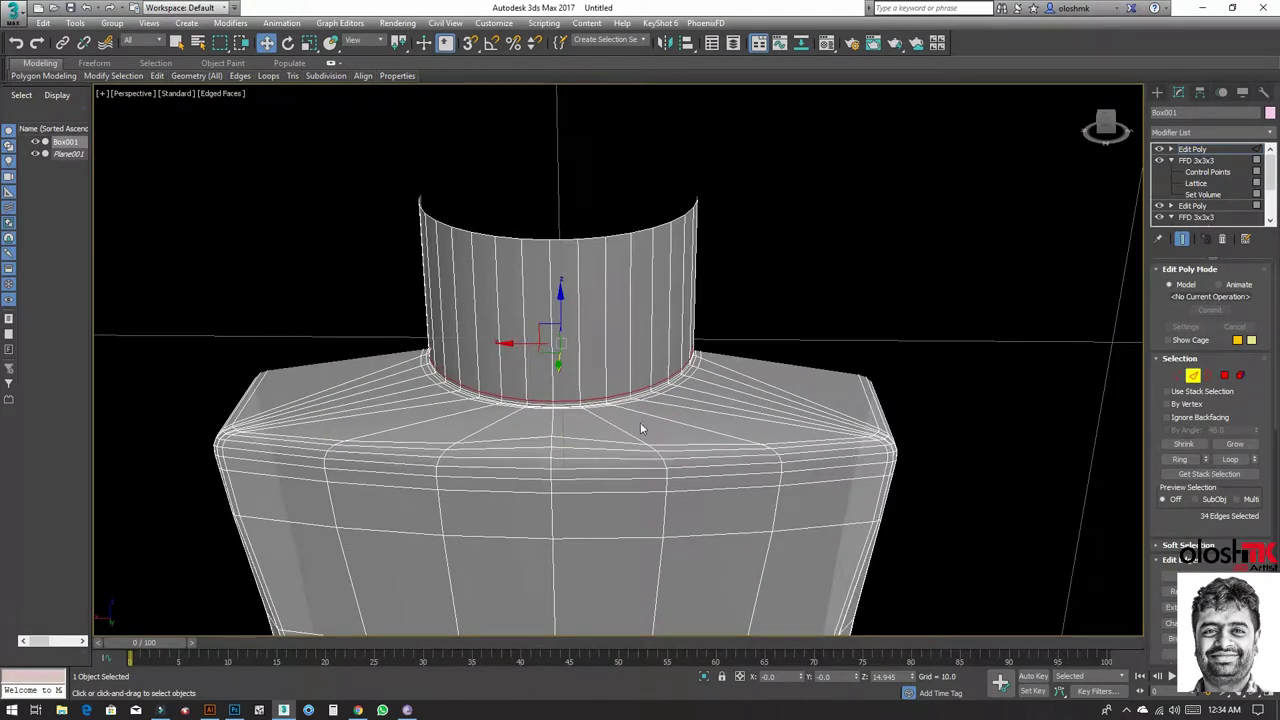
pyautogui.scroll(-3, 655, 423)
pyautogui.moveTo(661, 420); pyautogui.dragTo(680, 294, button='middle')
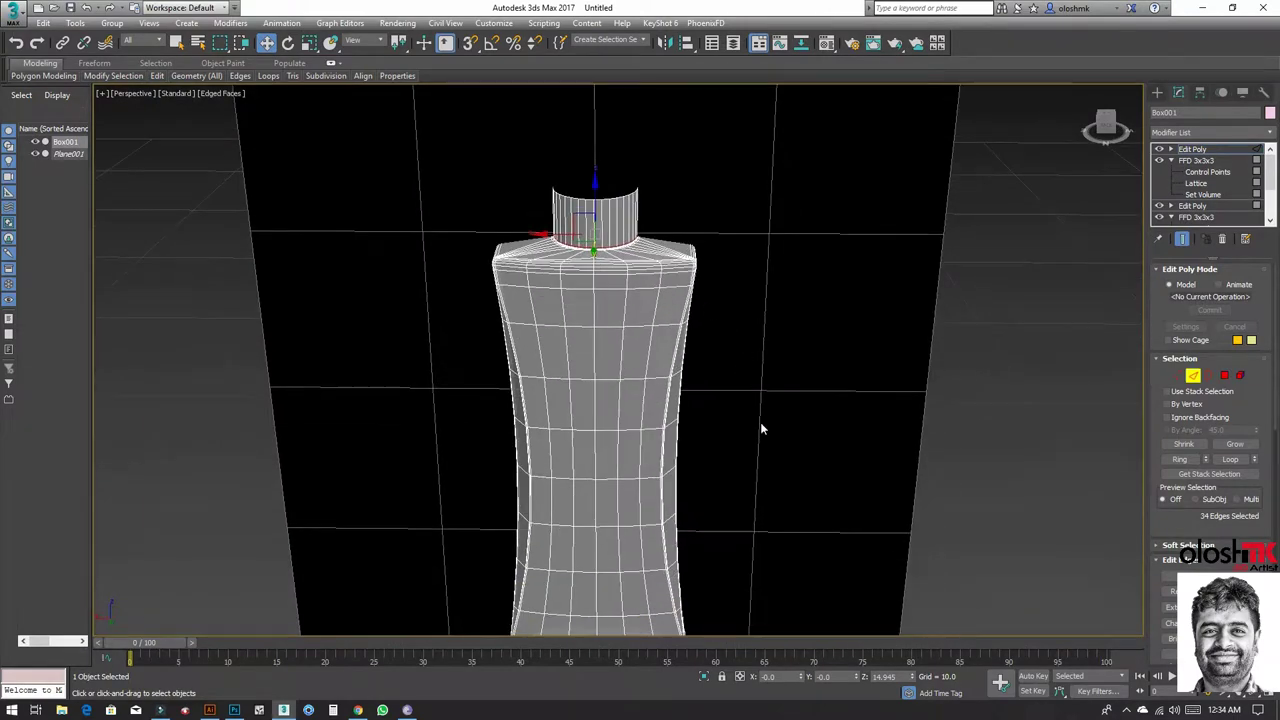
pyautogui.keyDown('alt'); pyautogui.moveTo(720, 431); pyautogui.dragTo(708, 403, button='middle'); pyautogui.keyUp('alt')
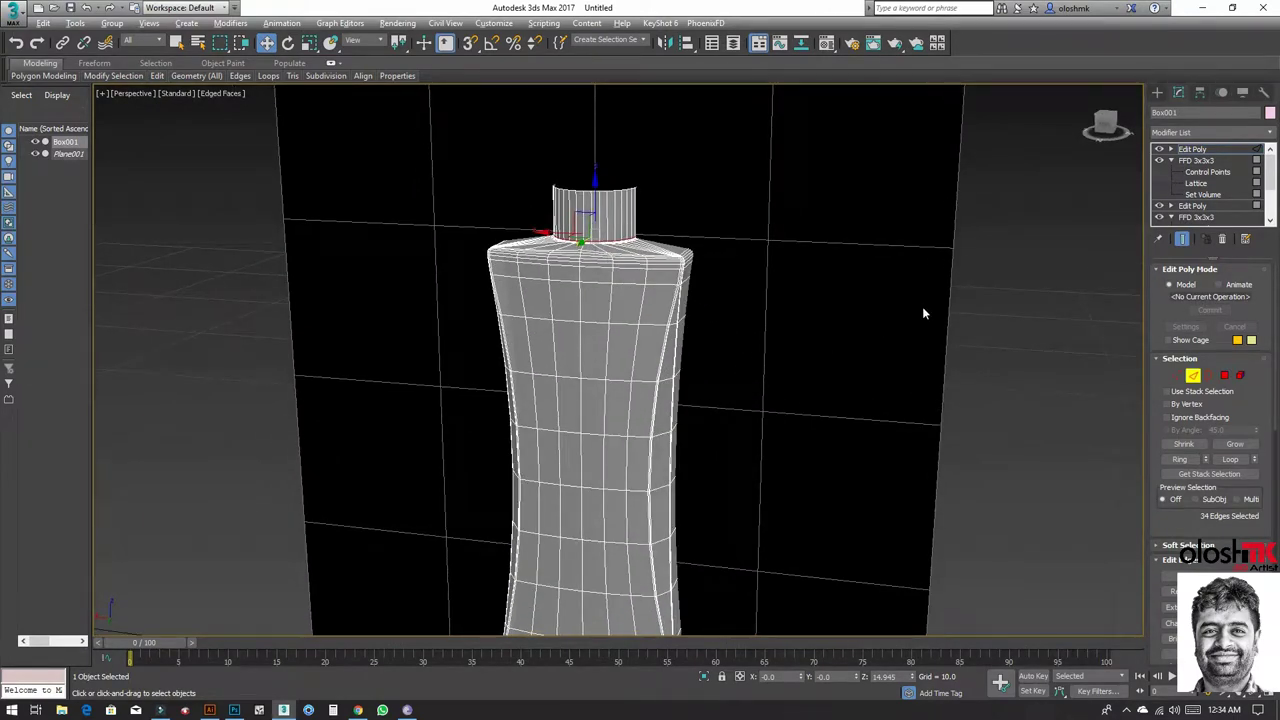
# Step: Preview the bottle with a TurboSmooth modifier, then remove TurboSmooth again
pyautogui.hotkey('alt', 'x')
pyautogui.click(1192, 149)
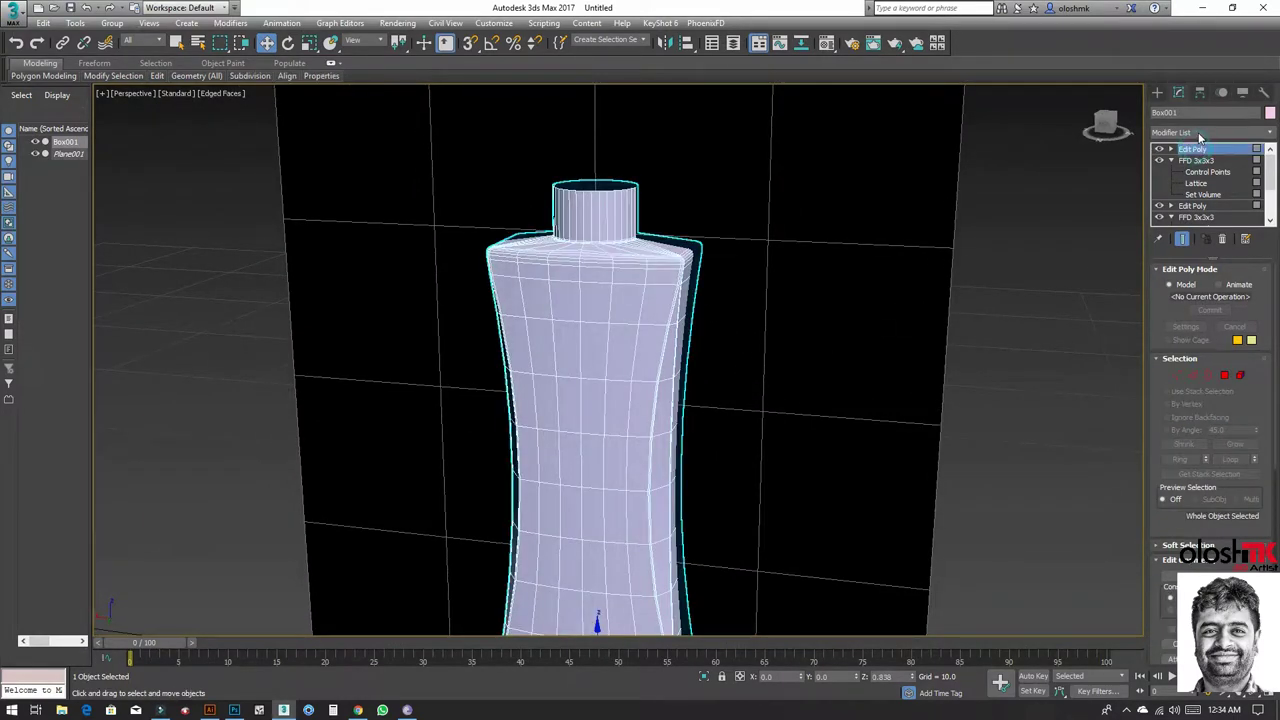
pyautogui.click(1210, 132)
pyautogui.click(1184, 508)
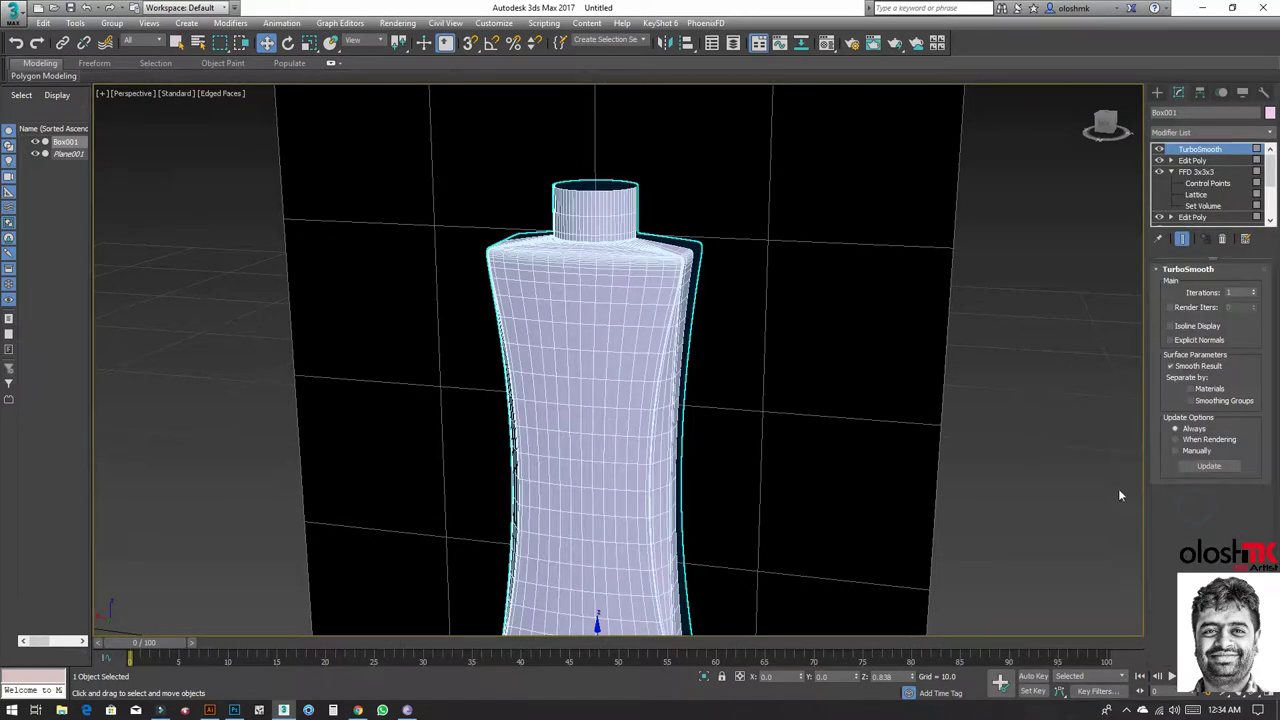
pyautogui.press('F4')
pyautogui.moveTo(725, 482)
pyautogui.mouseDown(button='middle')
pyautogui.moveTo(757, 323)
pyautogui.moveTo(785, 345)
pyautogui.moveTo(809, 319)
pyautogui.mouseUp(button='middle')
pyautogui.moveTo(783, 303)
pyautogui.keyDown('alt'); pyautogui.mouseDown(button='middle')
pyautogui.moveTo(740, 379)
pyautogui.moveTo(693, 418)
pyautogui.moveTo(902, 432)
pyautogui.moveTo(941, 408)
pyautogui.mouseUp(button='middle'); pyautogui.keyUp('alt')
pyautogui.moveTo(669, 323)
pyautogui.mouseDown(button='middle')
pyautogui.moveTo(662, 344)
pyautogui.moveTo(669, 320)
pyautogui.mouseUp(button='middle')
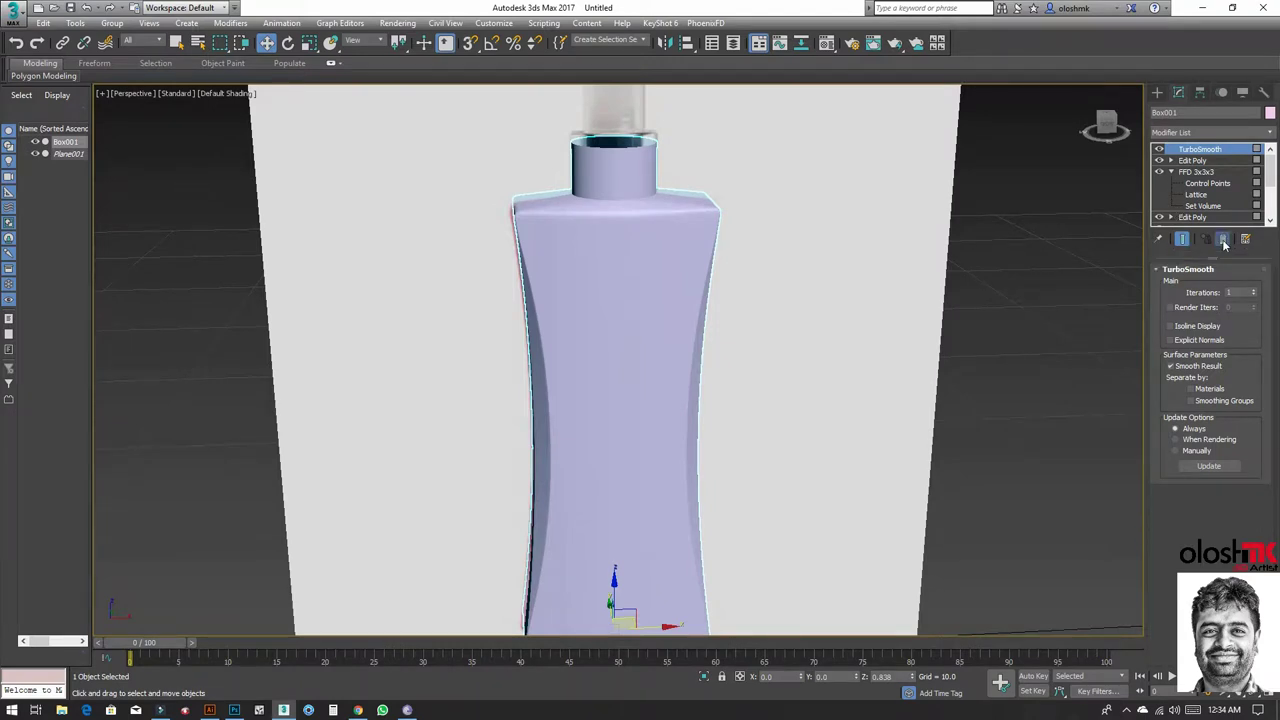
pyautogui.click(1222, 240)
pyautogui.moveTo(783, 303); pyautogui.dragTo(778, 258, button='middle')
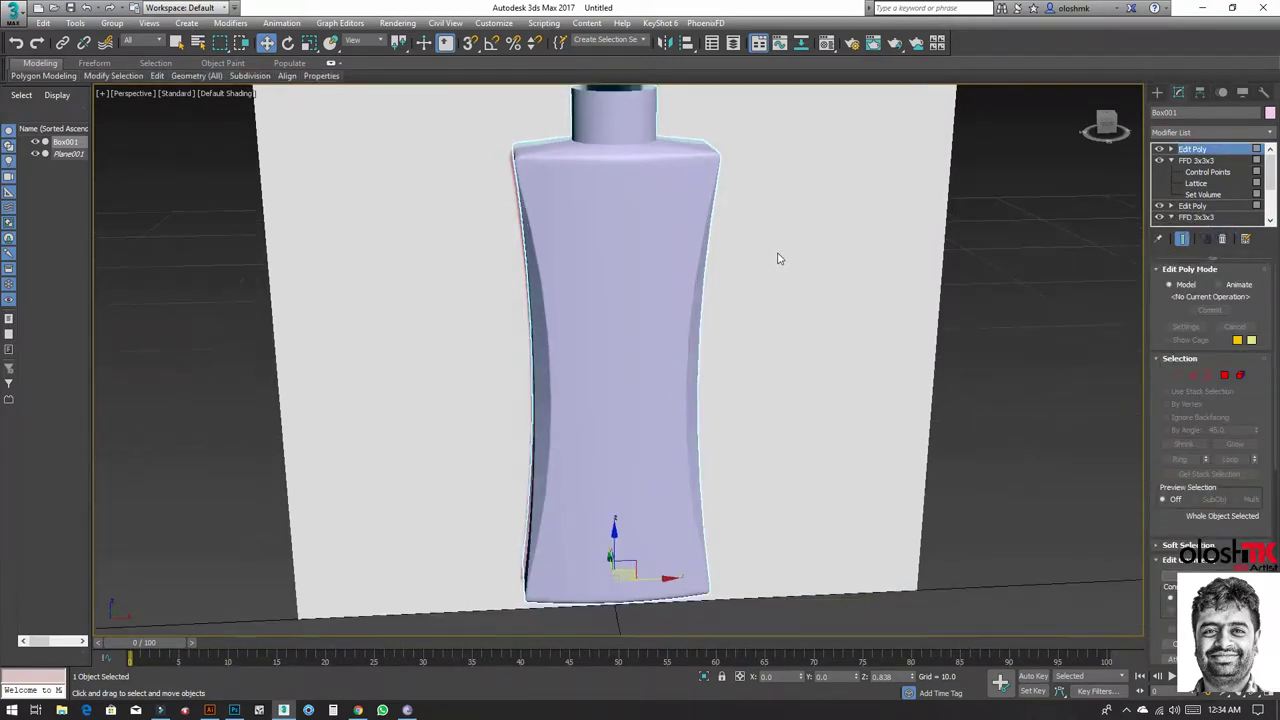
# Step: Create a new folder named Body Spray Bottle 3Ds File inside the 3Ds File folder
pyautogui.click(14, 14)
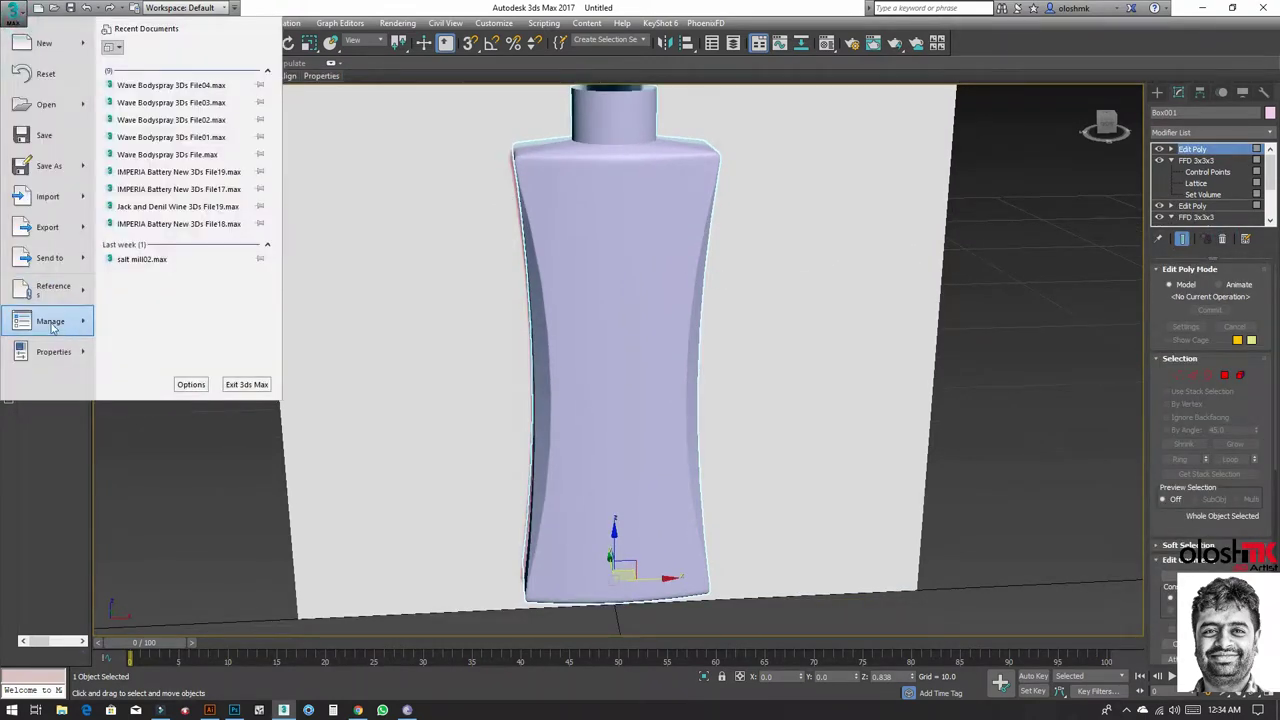
pyautogui.click(152, 103)
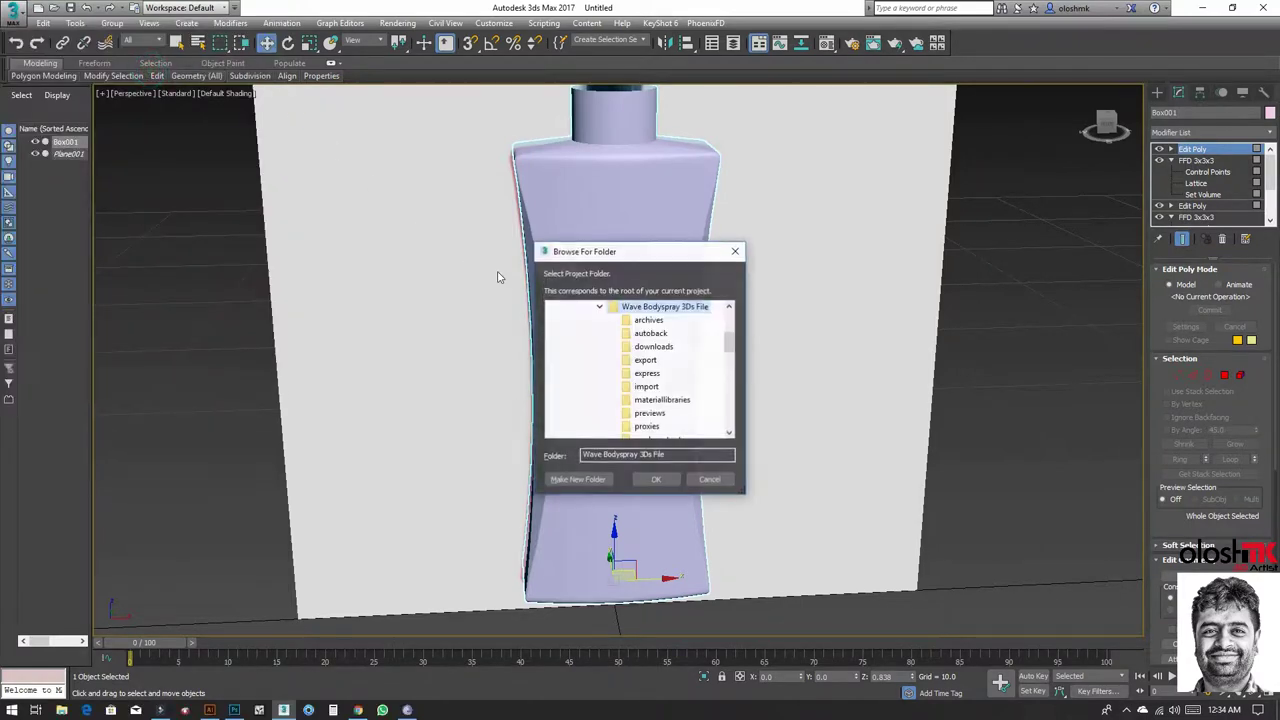
pyautogui.scroll(1, 628, 371)
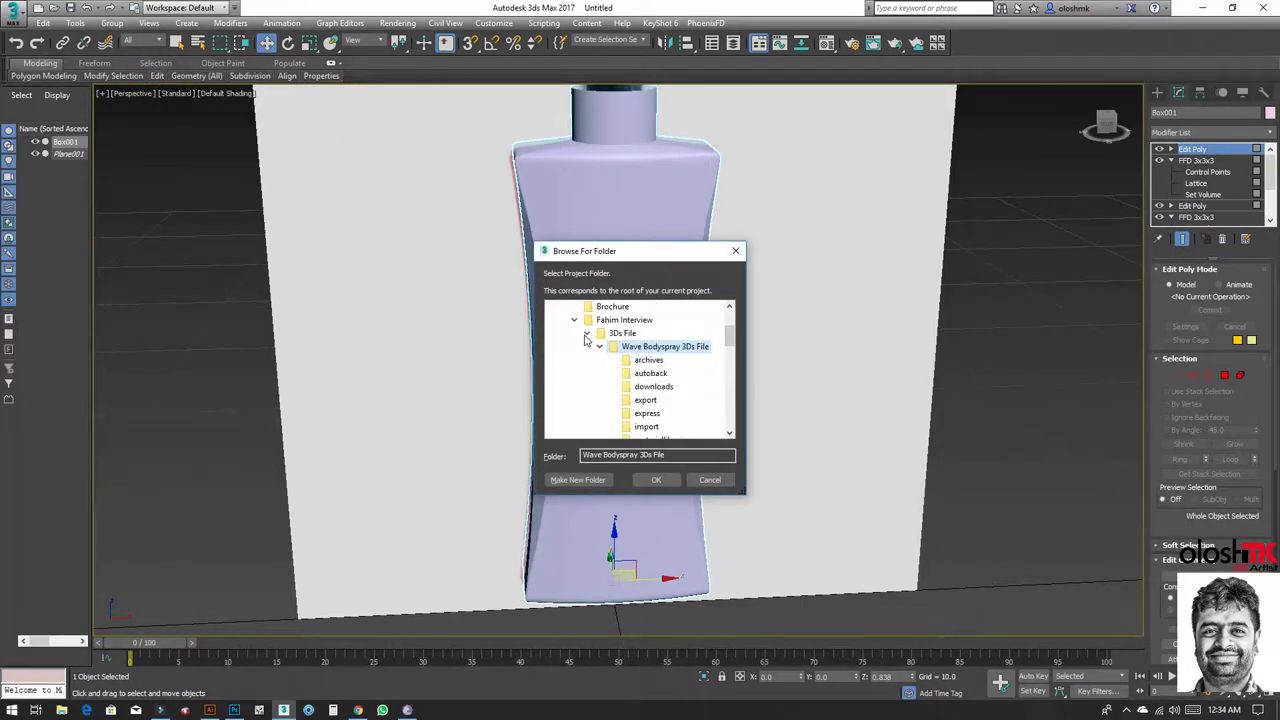
pyautogui.moveTo(604, 347)
pyautogui.click(621, 333)
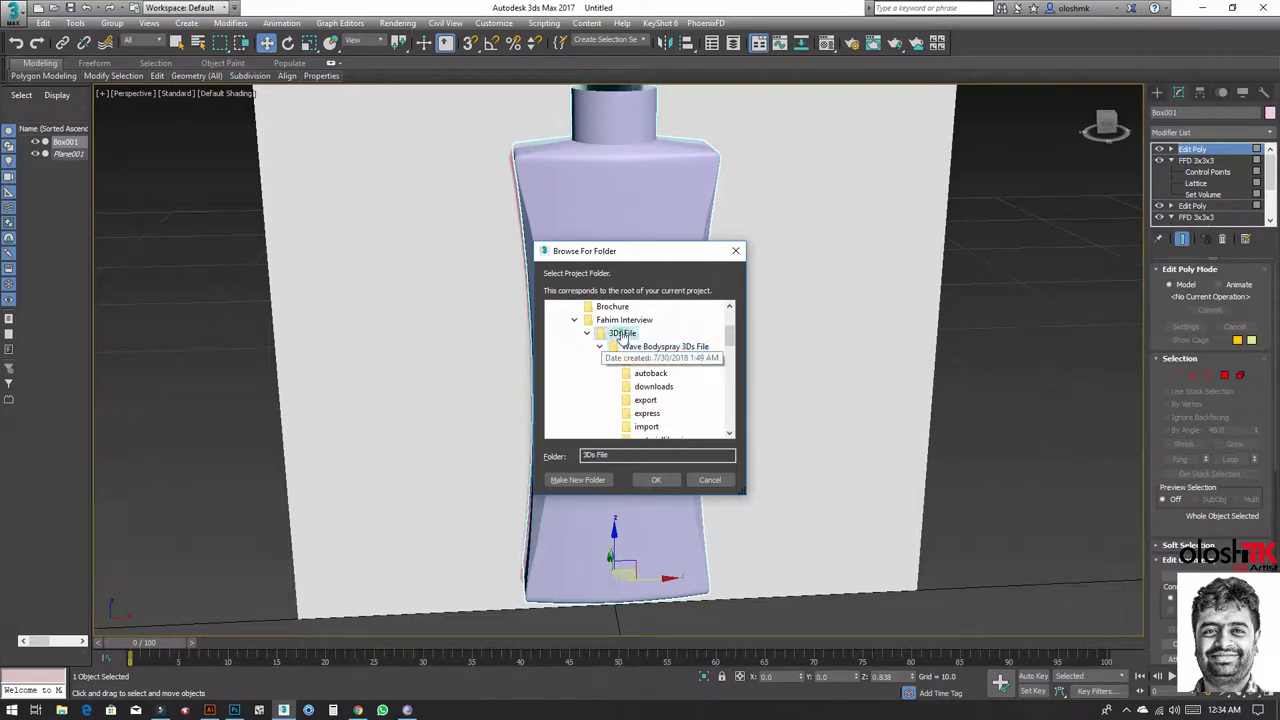
pyautogui.click(577, 479)
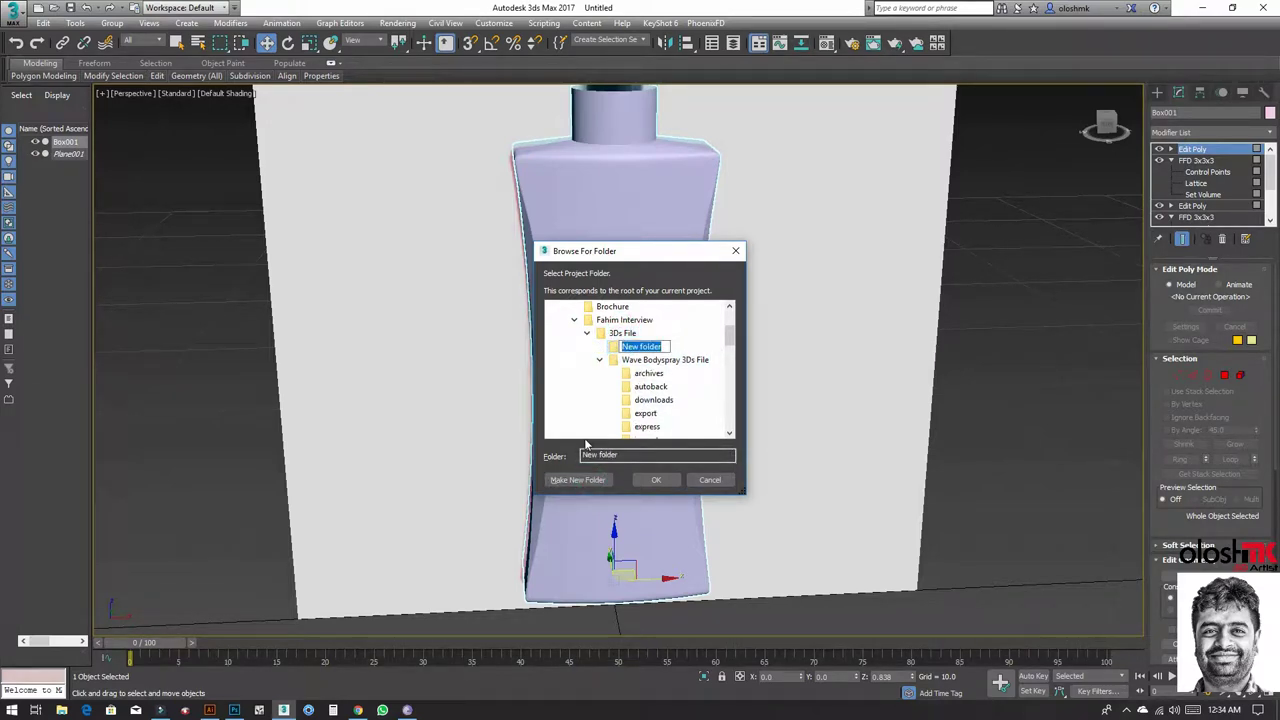
pyautogui.write('Body Spray Bottle 3Ds Fil')
pyautogui.write('e 3Ds File')
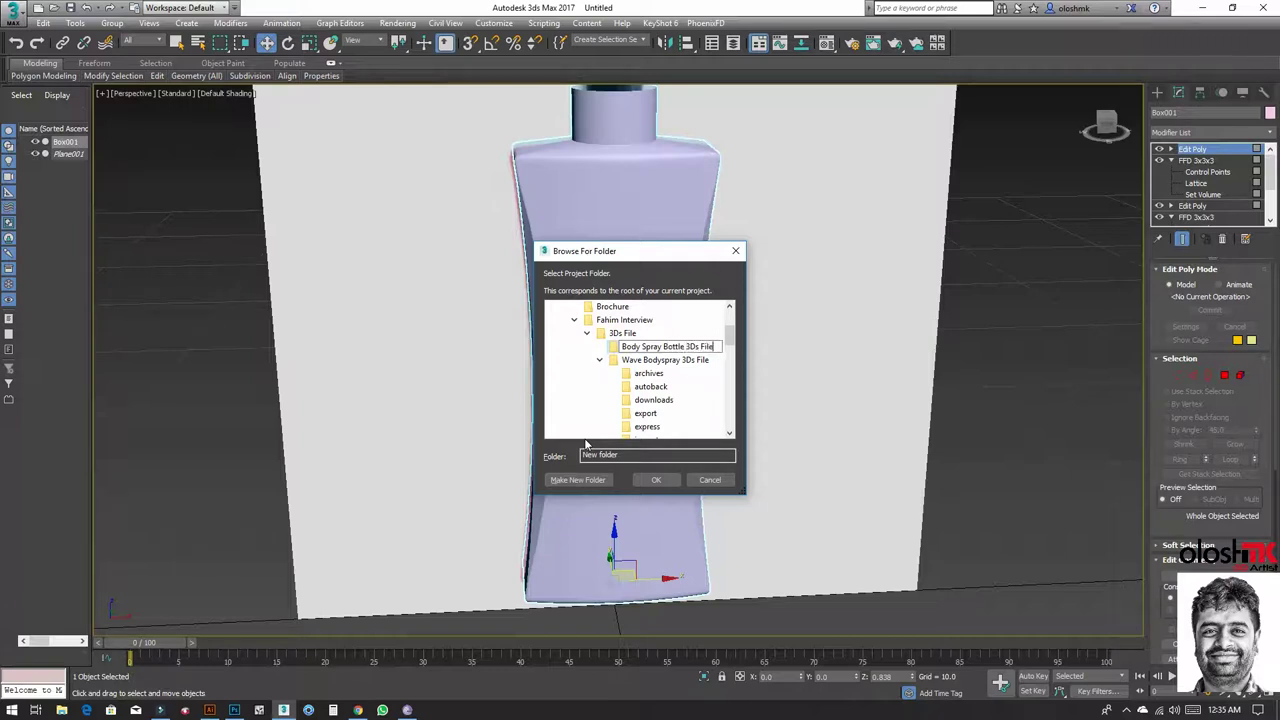
pyautogui.hotkey('ctrl', 'a')
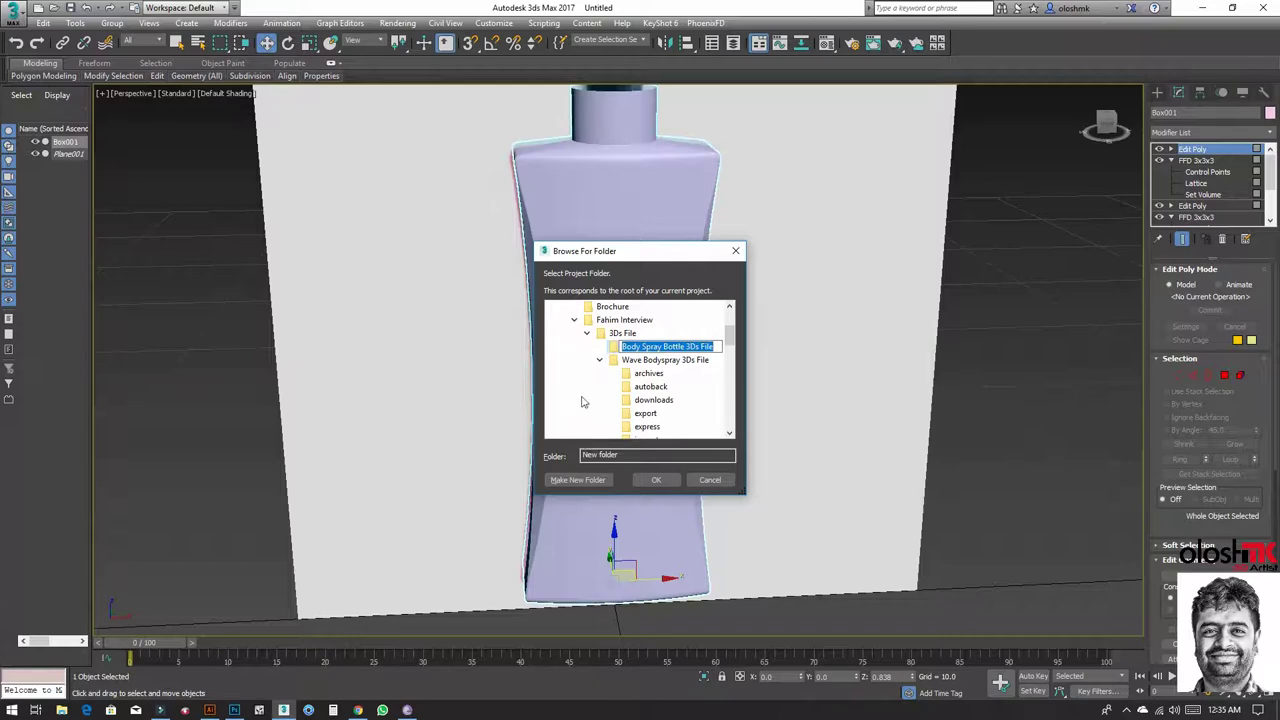
pyautogui.press('Return')
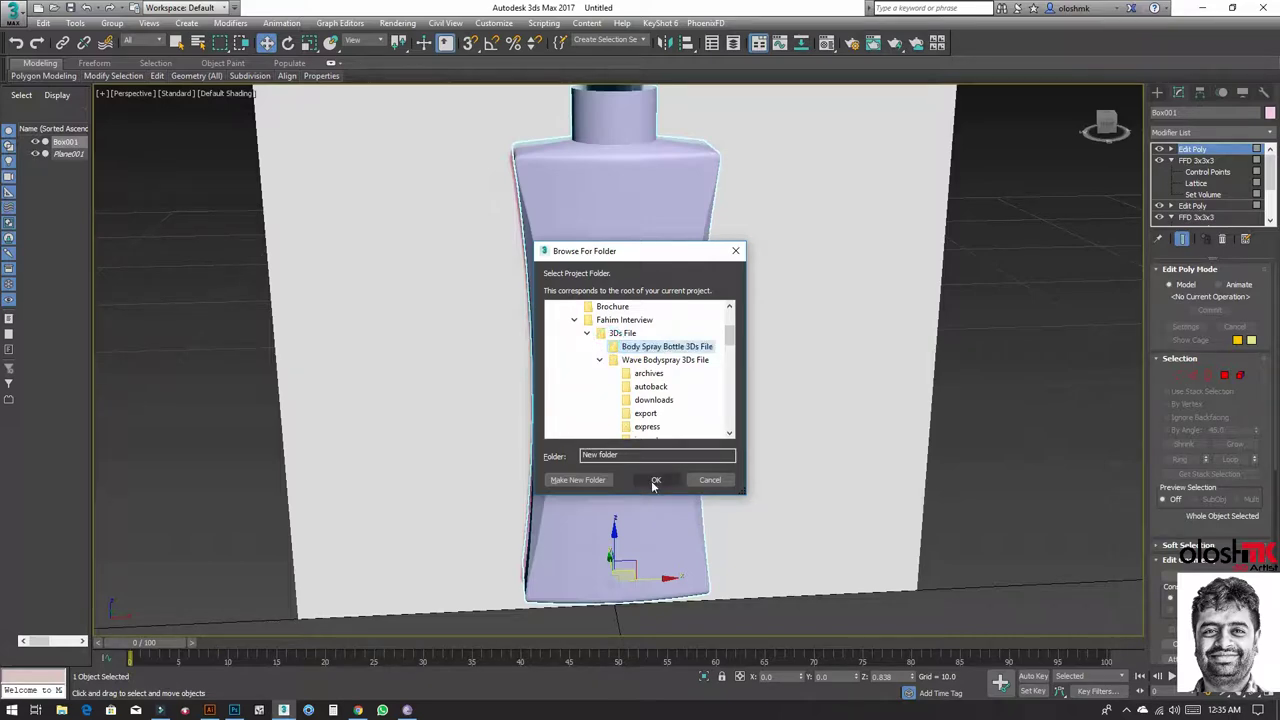
# Step: Set that folder as the project folder and save the scene as Body Spray Bottle 3Ds File.max
pyautogui.click(655, 480)
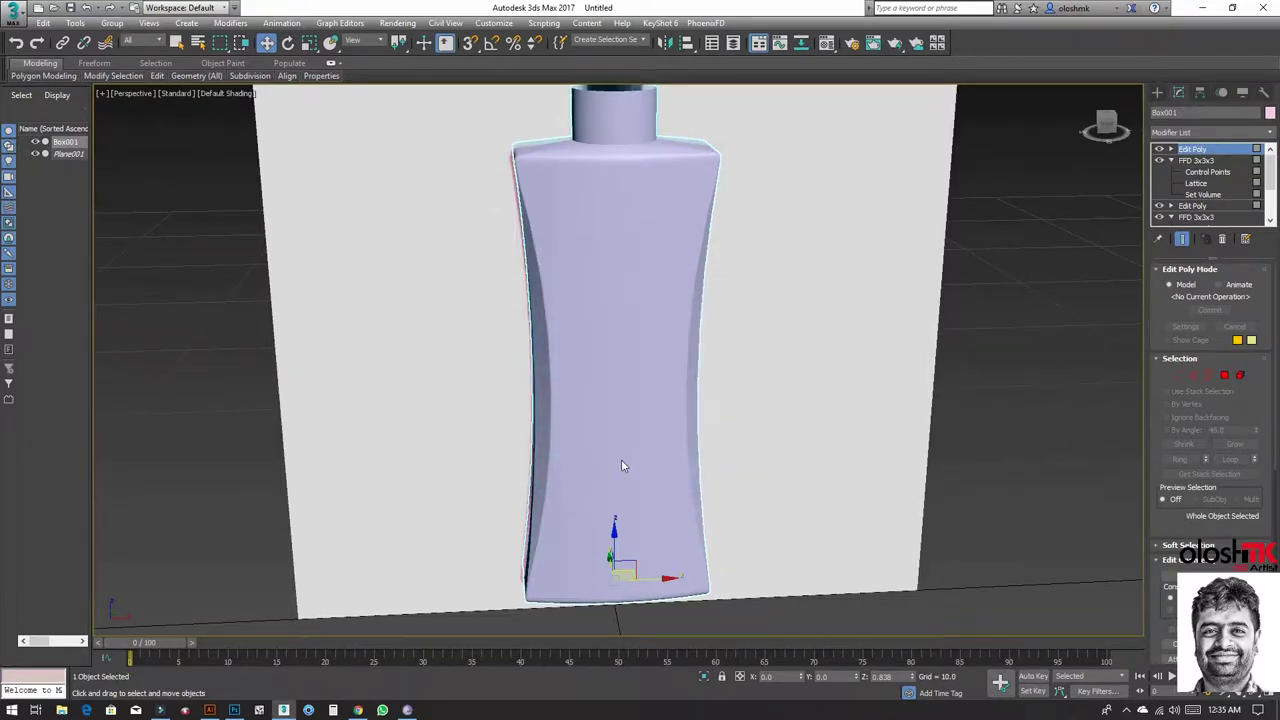
pyautogui.hotkey('ctrl', 's')
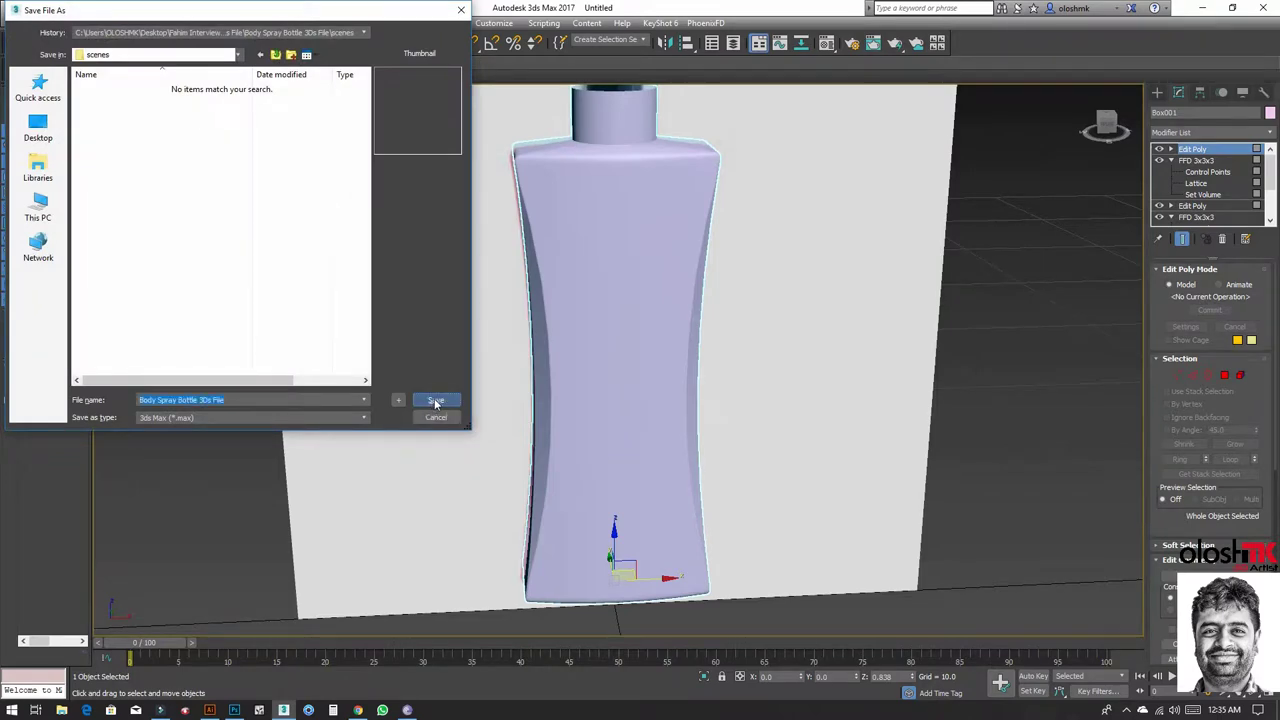
pyautogui.click(436, 401)
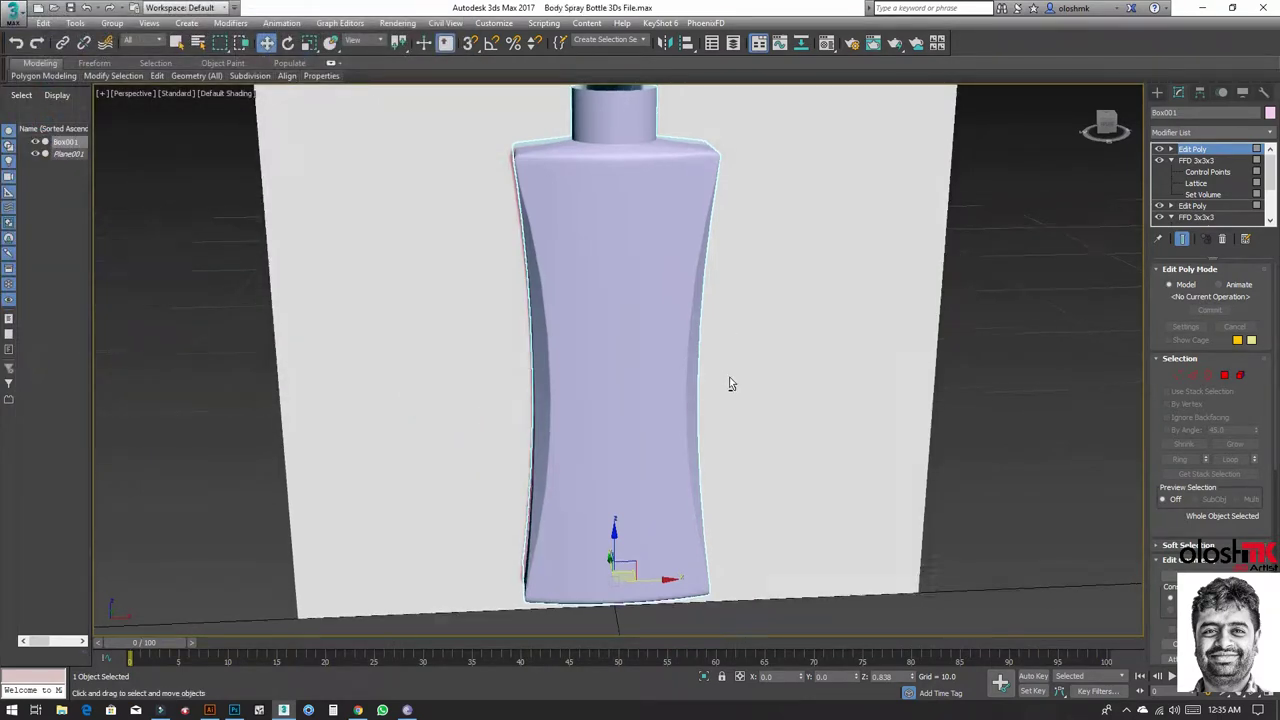
# Step: Draw a Standard Primitives cylinder outward from the bottle's centre in the Top view
pyautogui.hotkey('alt', 'w')
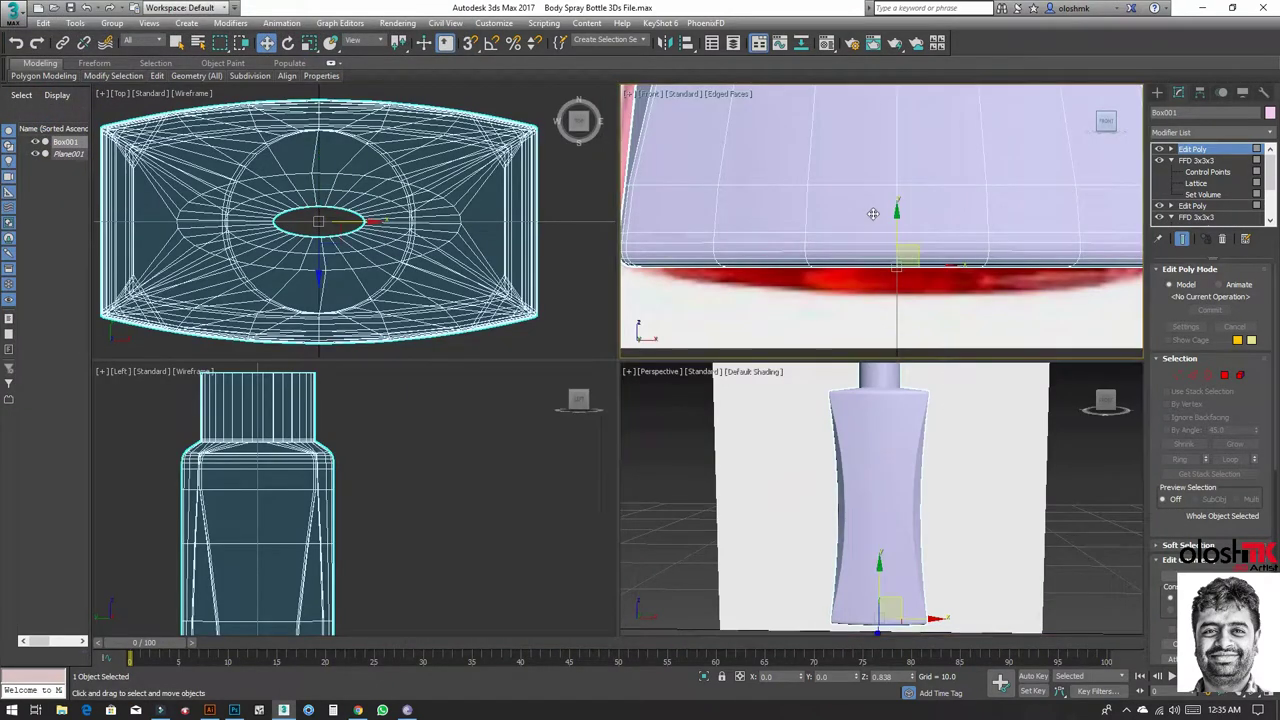
pyautogui.hotkey('alt', 'w')
pyautogui.press('z')
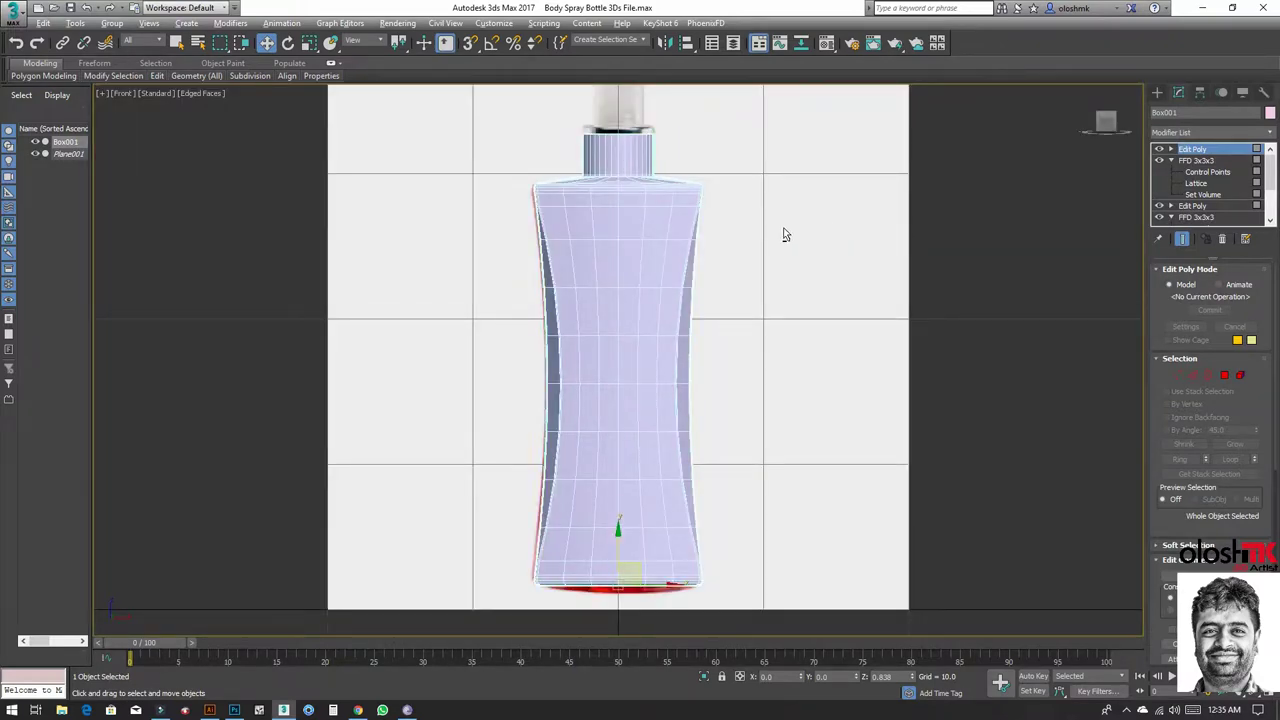
pyautogui.scroll(3, 640, 183)
pyautogui.scroll(2, 640, 183)
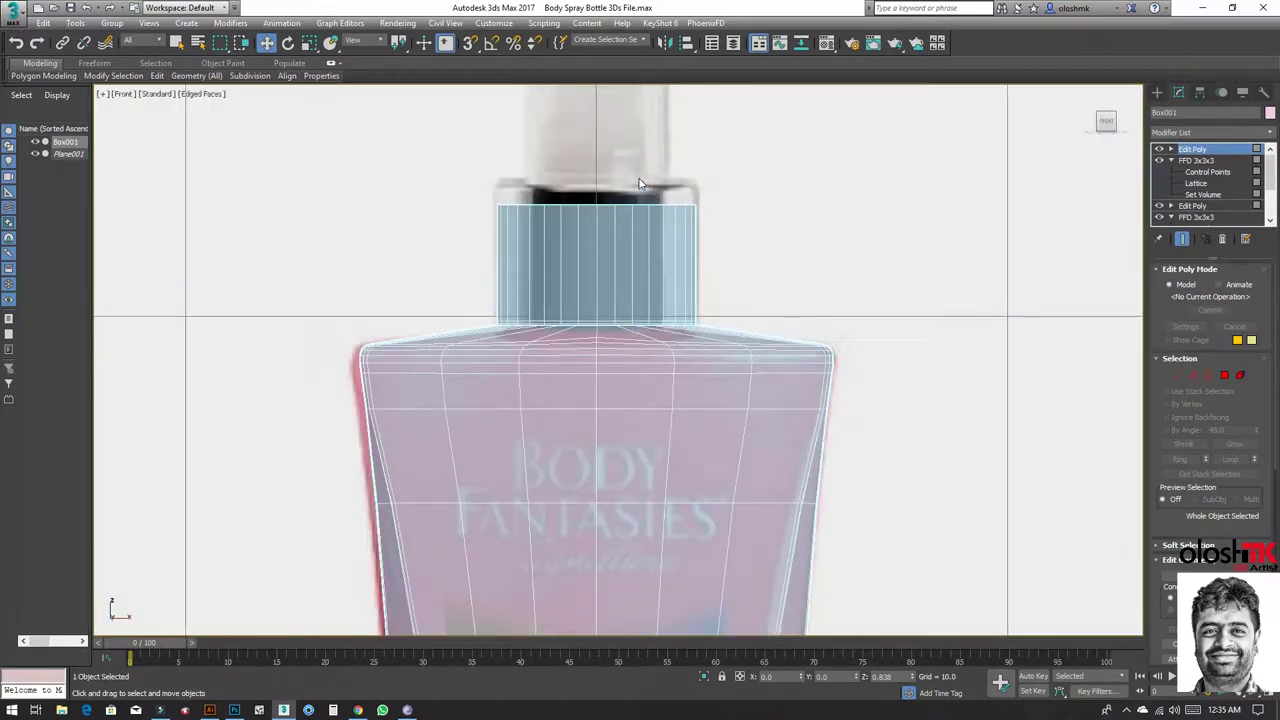
pyautogui.click(1157, 92)
pyautogui.click(1184, 201)
pyautogui.hotkey('alt', 'w')
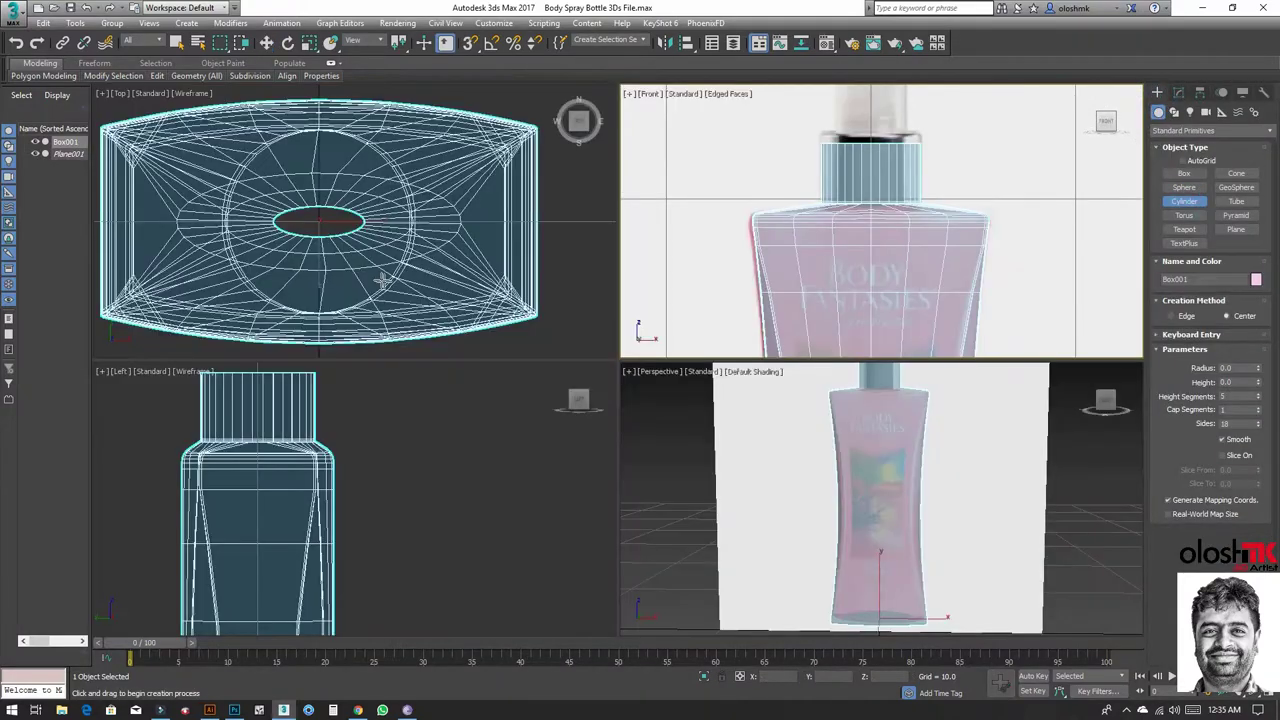
pyautogui.hotkey('alt', 'w')
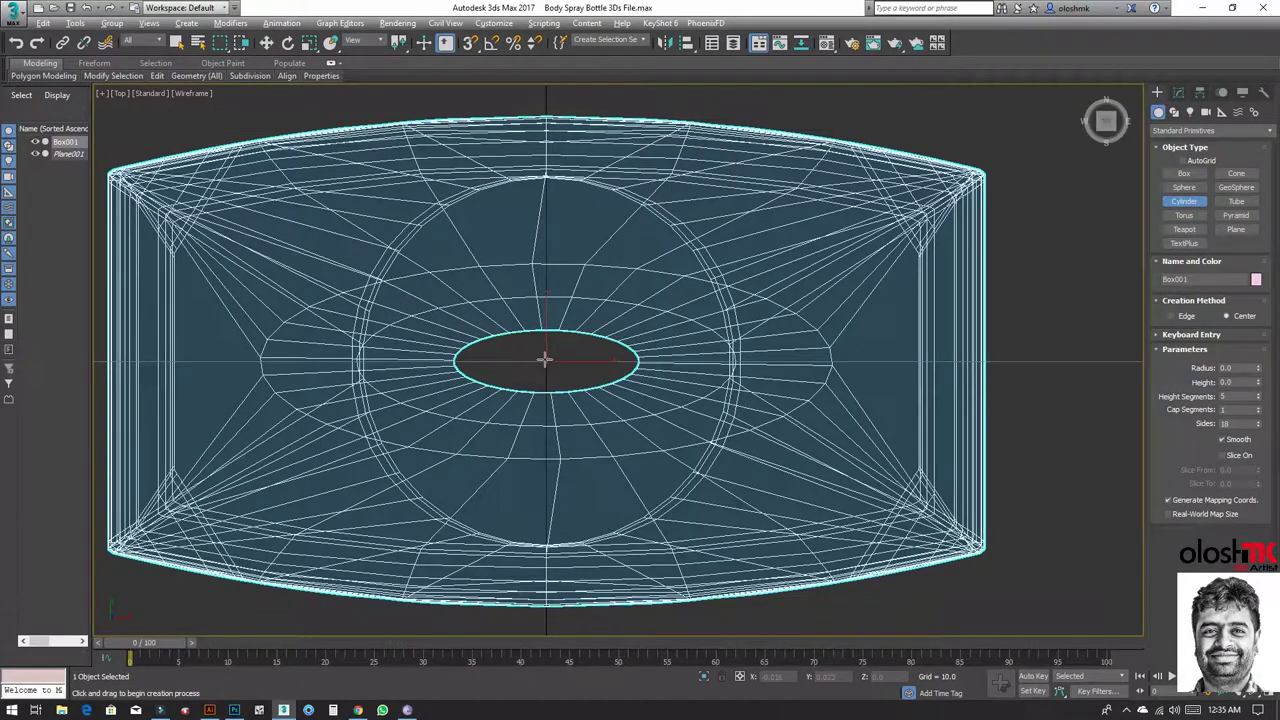
pyautogui.moveTo(545, 360); pyautogui.dragTo(480, 262)
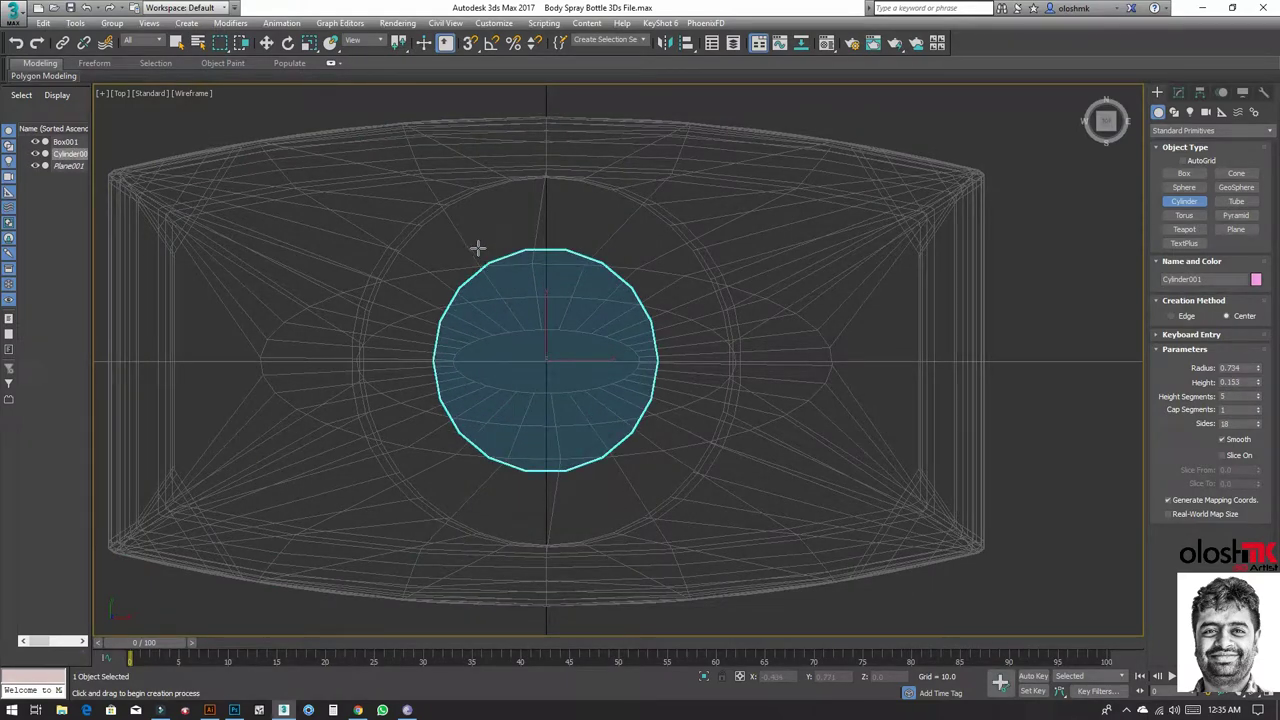
pyautogui.click(491, 222)
pyautogui.press('w')
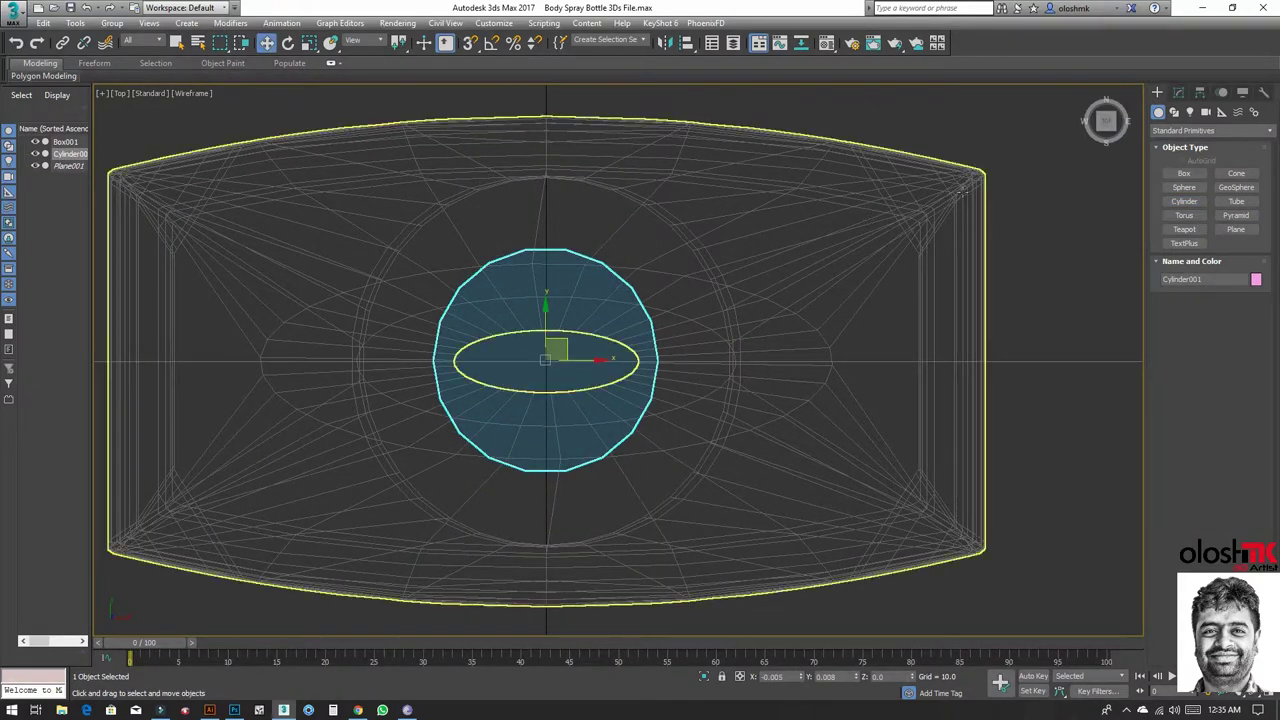
# Step: Set the cylinder's Radius to 1.294 in the Modify panel
pyautogui.click(1180, 93)
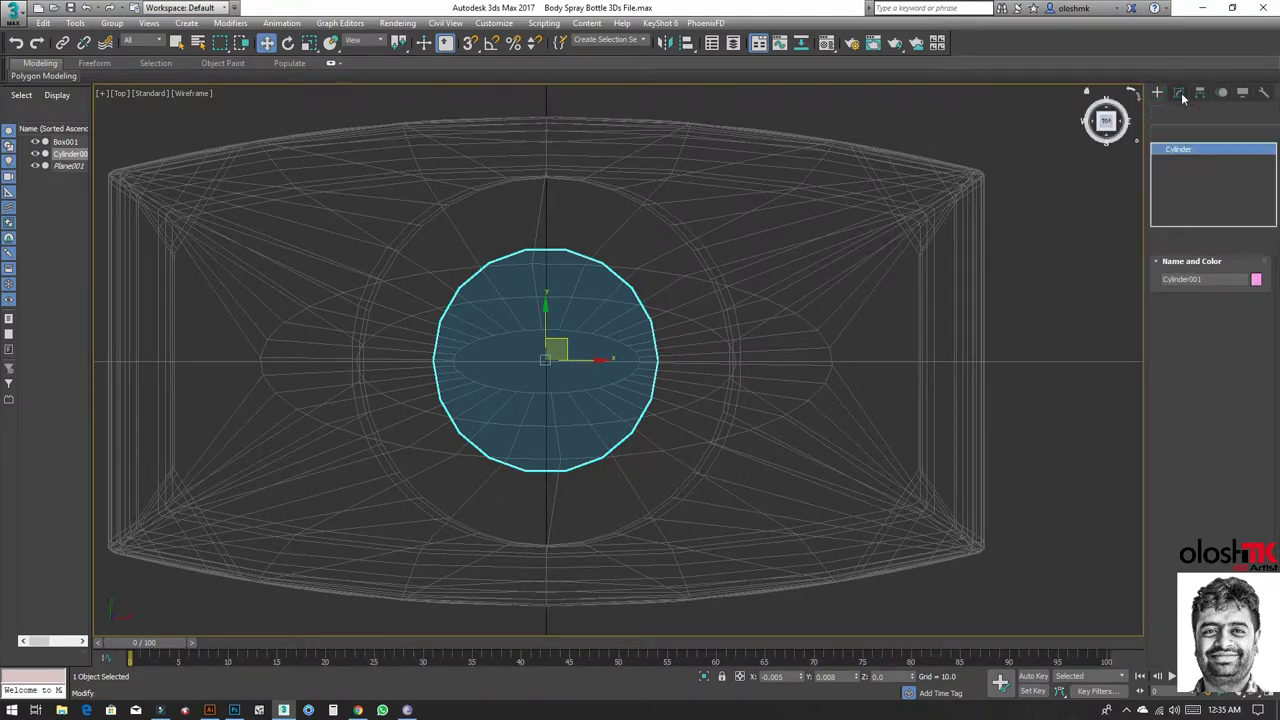
pyautogui.moveTo(1261, 289); pyautogui.dragTo(1252, 252)
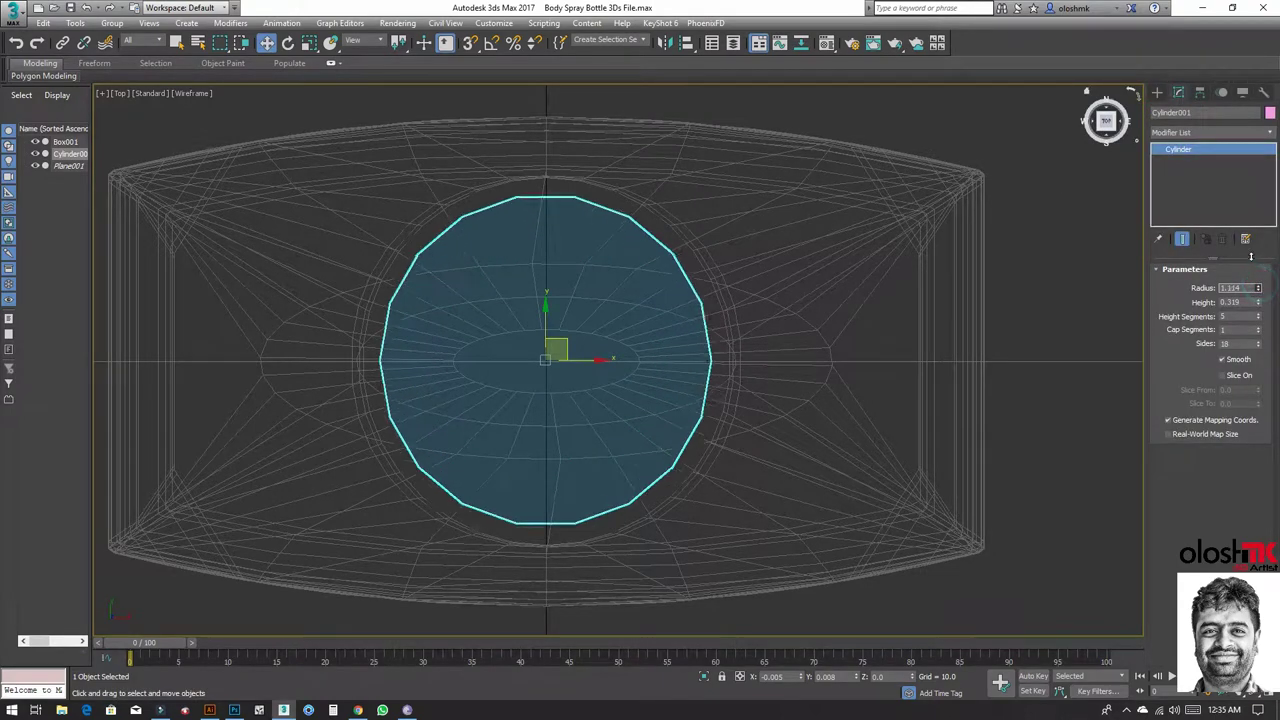
pyautogui.hotkey('alt', 'w')
pyautogui.rightClick(1030, 200)
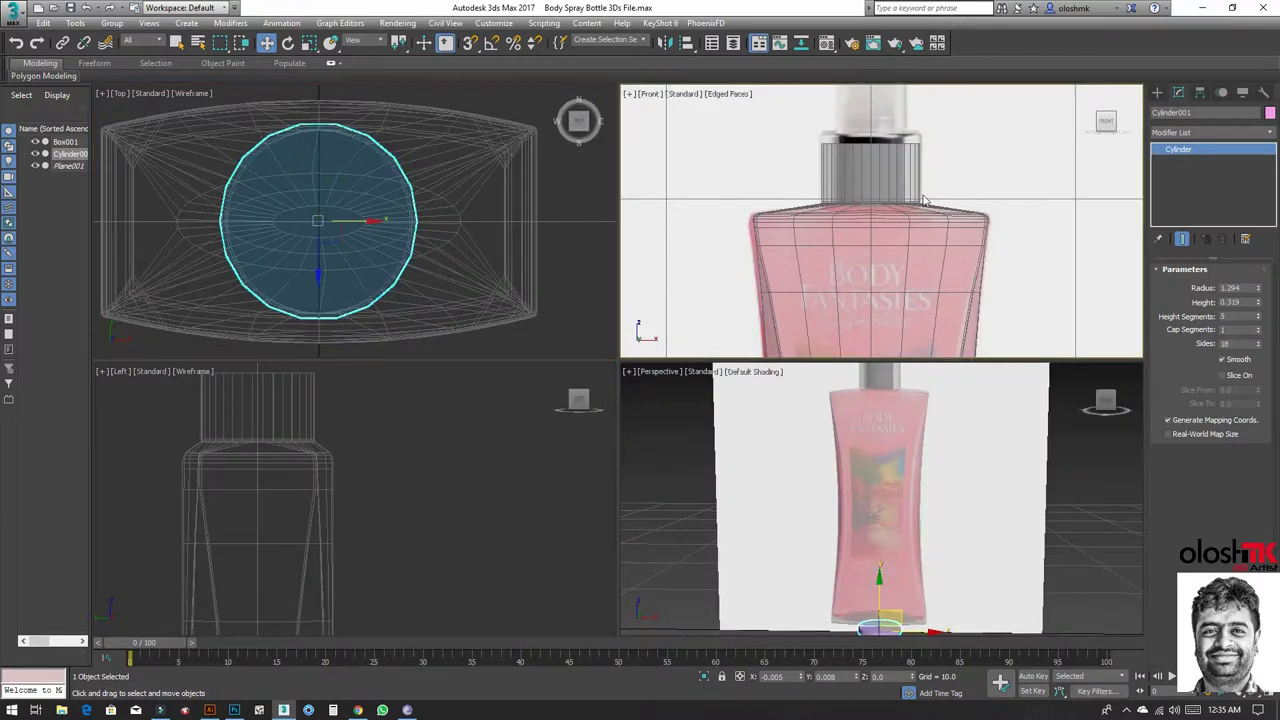
pyautogui.hotkey('alt', 'w')
# Step: Move the cylinder up to the neck, zero its X, and set Height Segments to 1
pyautogui.press('z')
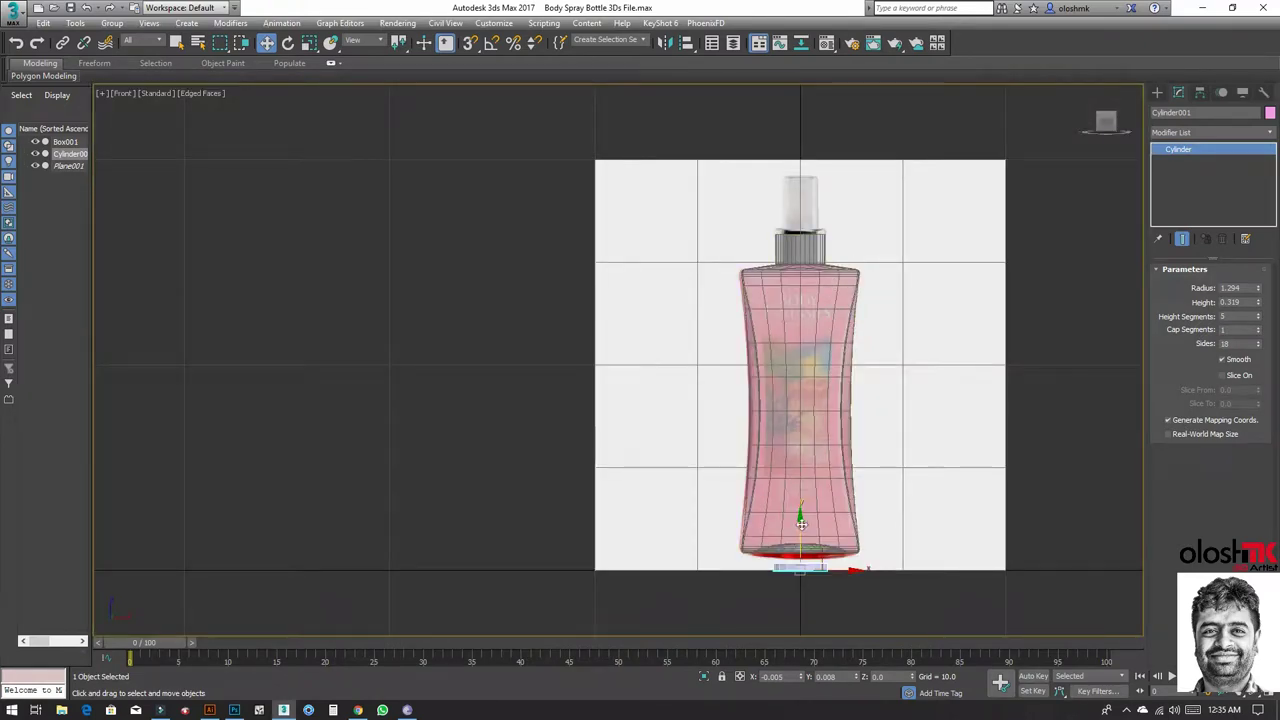
pyautogui.moveTo(807, 530); pyautogui.dragTo(812, 216)
pyautogui.scroll(5, 812, 216)
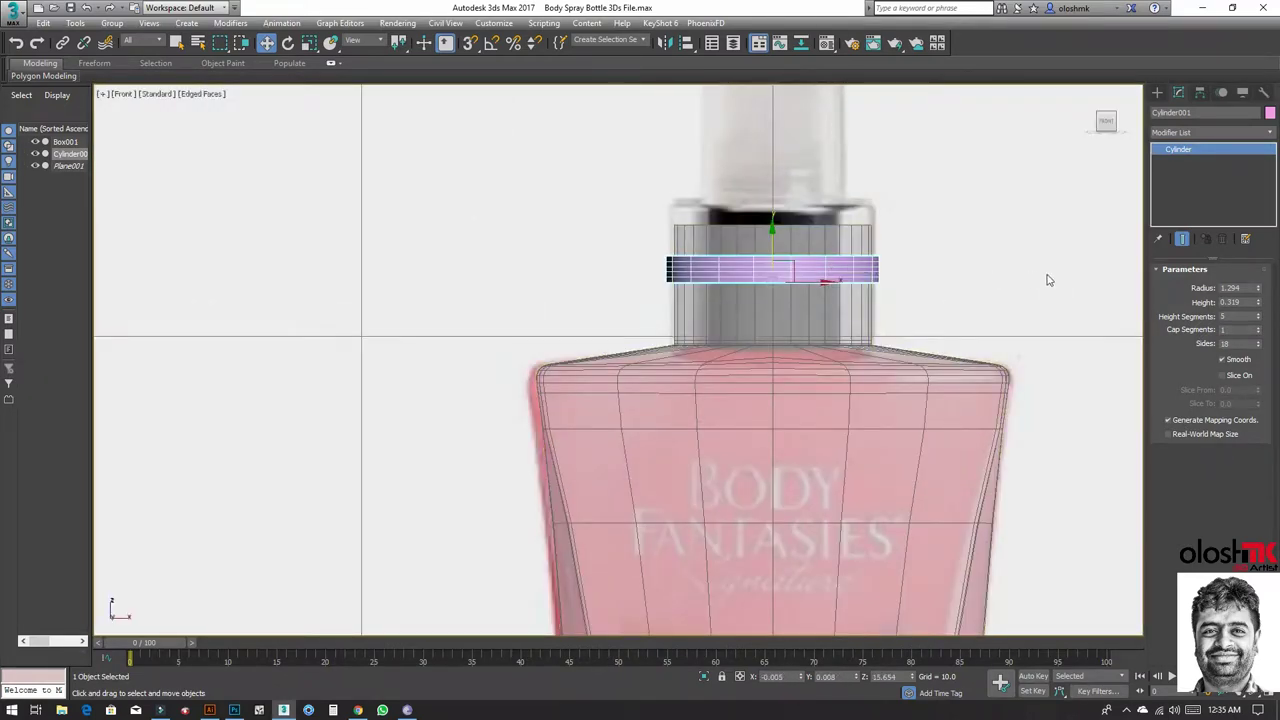
pyautogui.scroll(2, 913, 310)
pyautogui.moveTo(851, 286); pyautogui.dragTo(771, 294, button='middle')
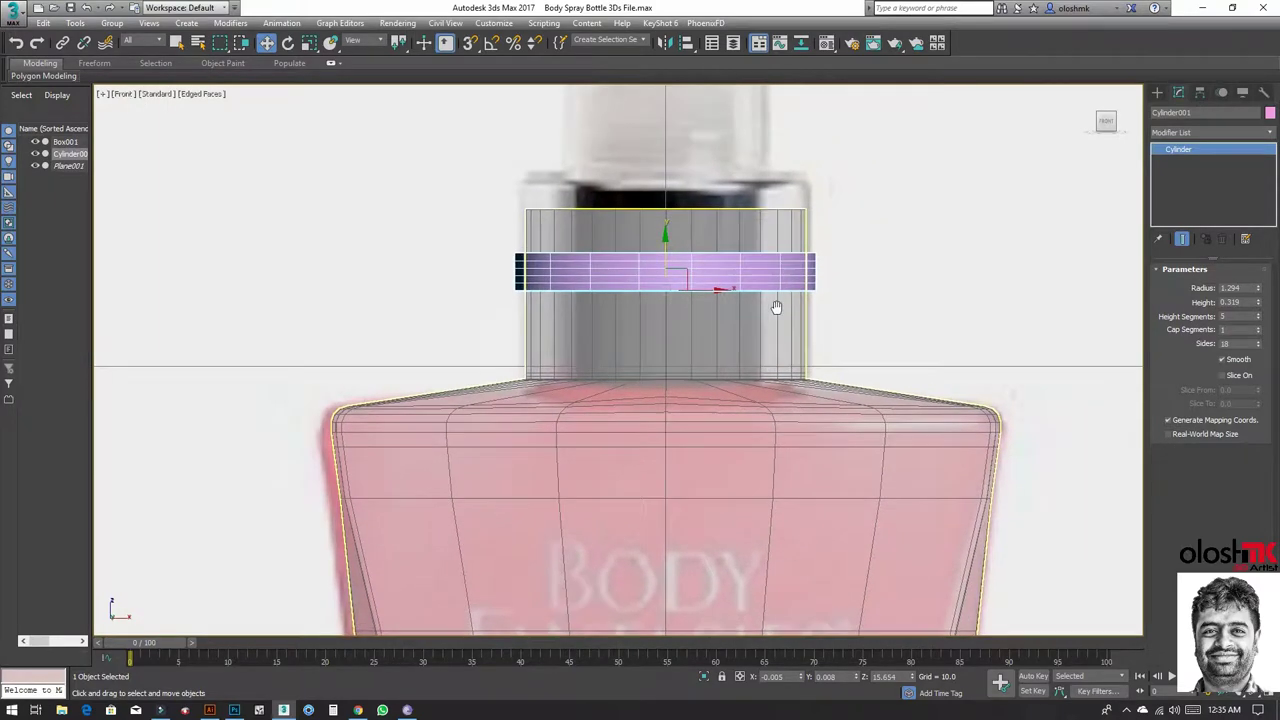
pyautogui.rightClick(800, 677)
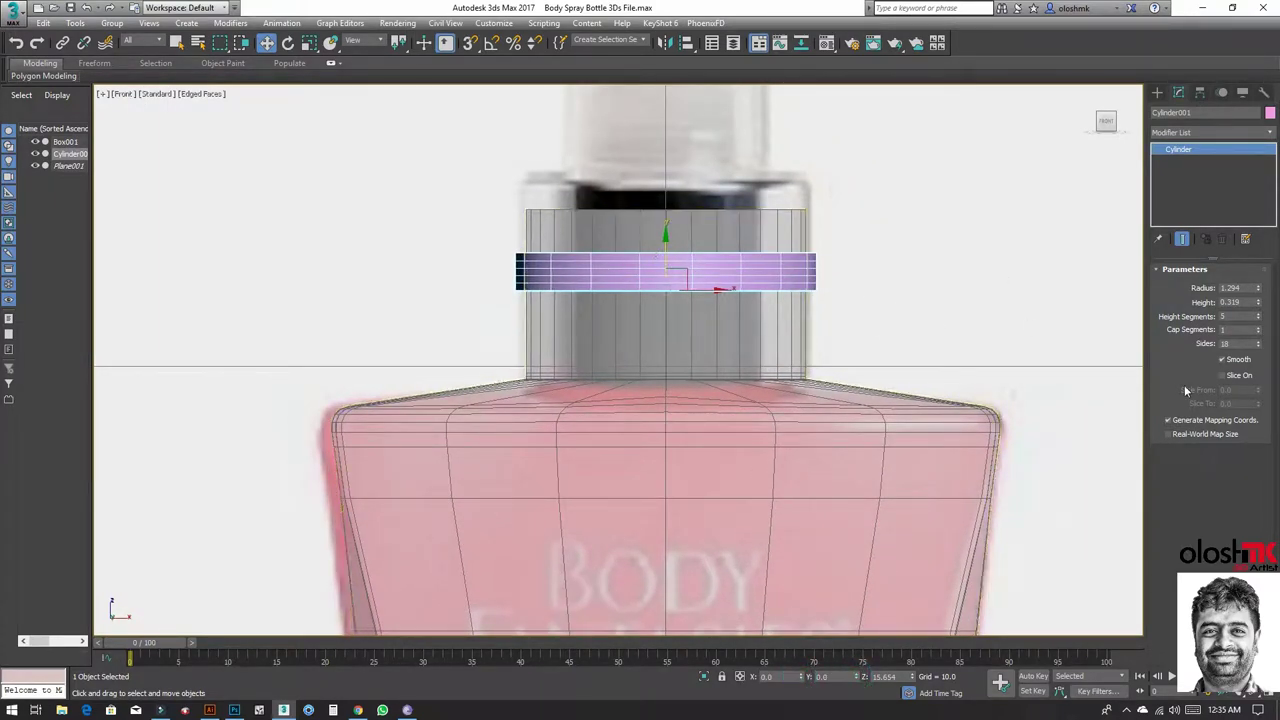
pyautogui.rightClick(1257, 318)
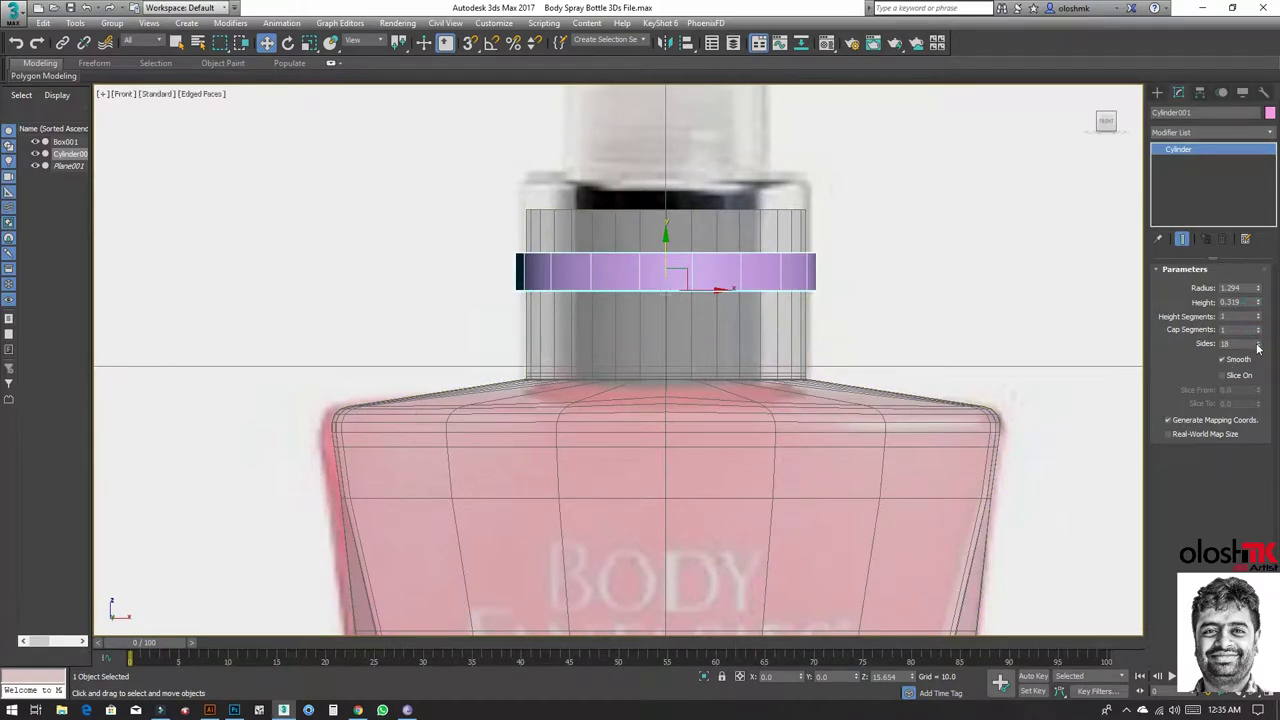
pyautogui.click(663, 274)
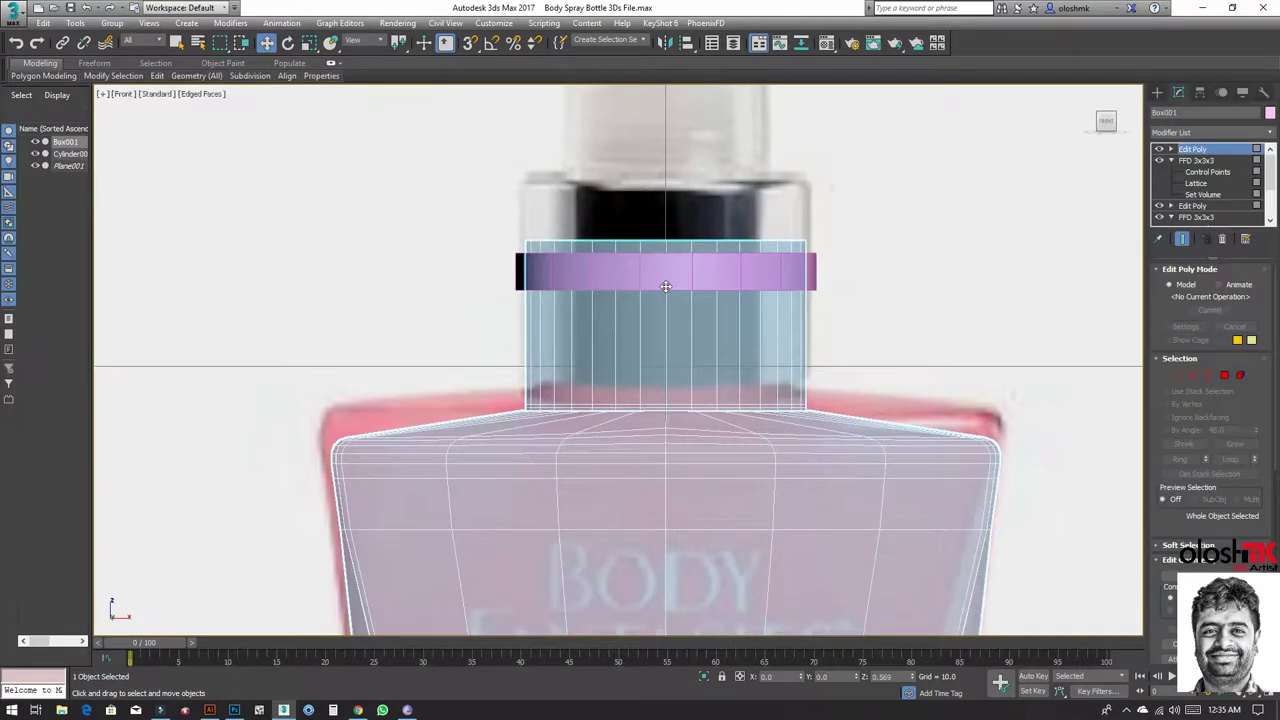
pyautogui.moveTo(663, 274); pyautogui.dragTo(671, 345)
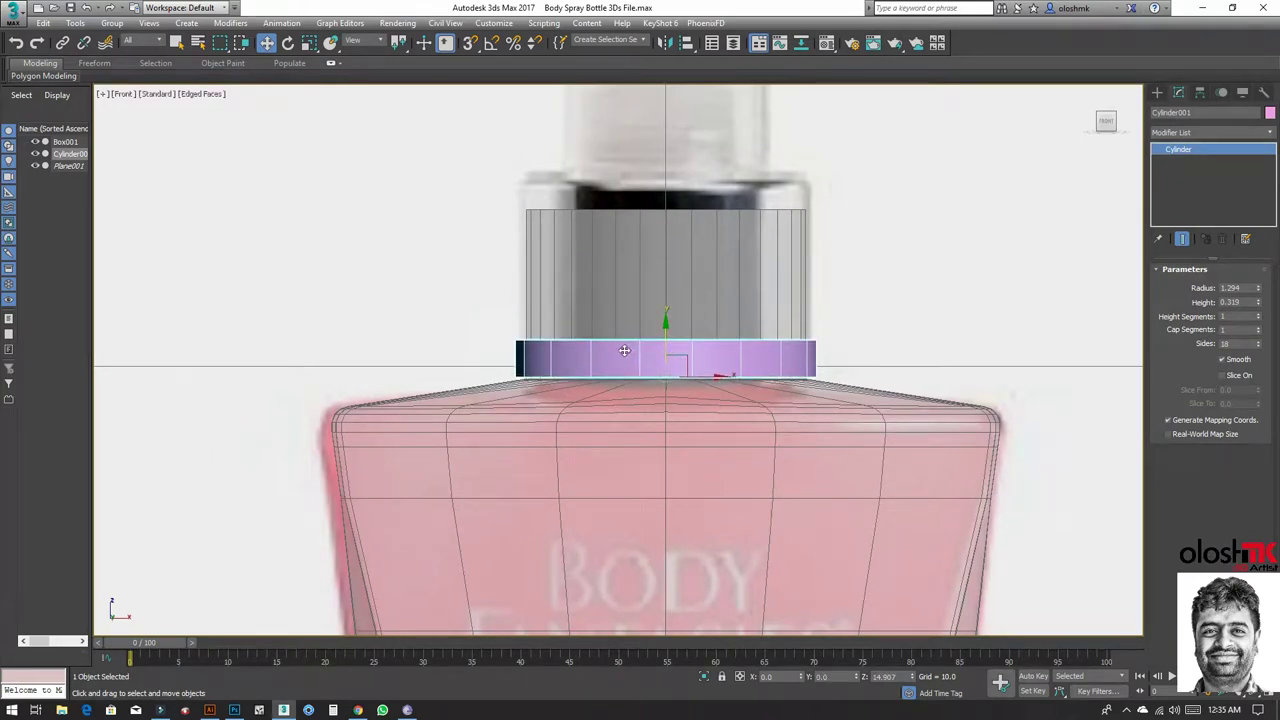
pyautogui.scroll(4, 620, 350)
pyautogui.moveTo(720, 346); pyautogui.dragTo(680, 346, button='middle')
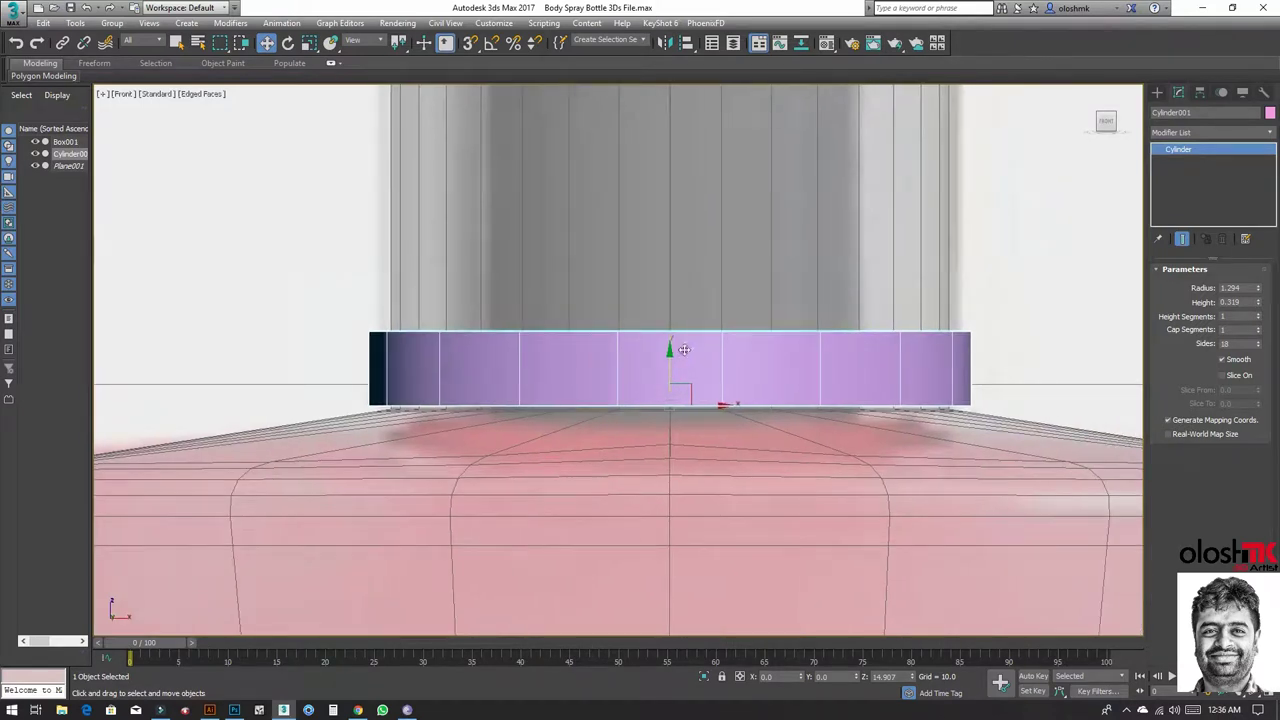
pyautogui.scroll(-2, 746, 331)
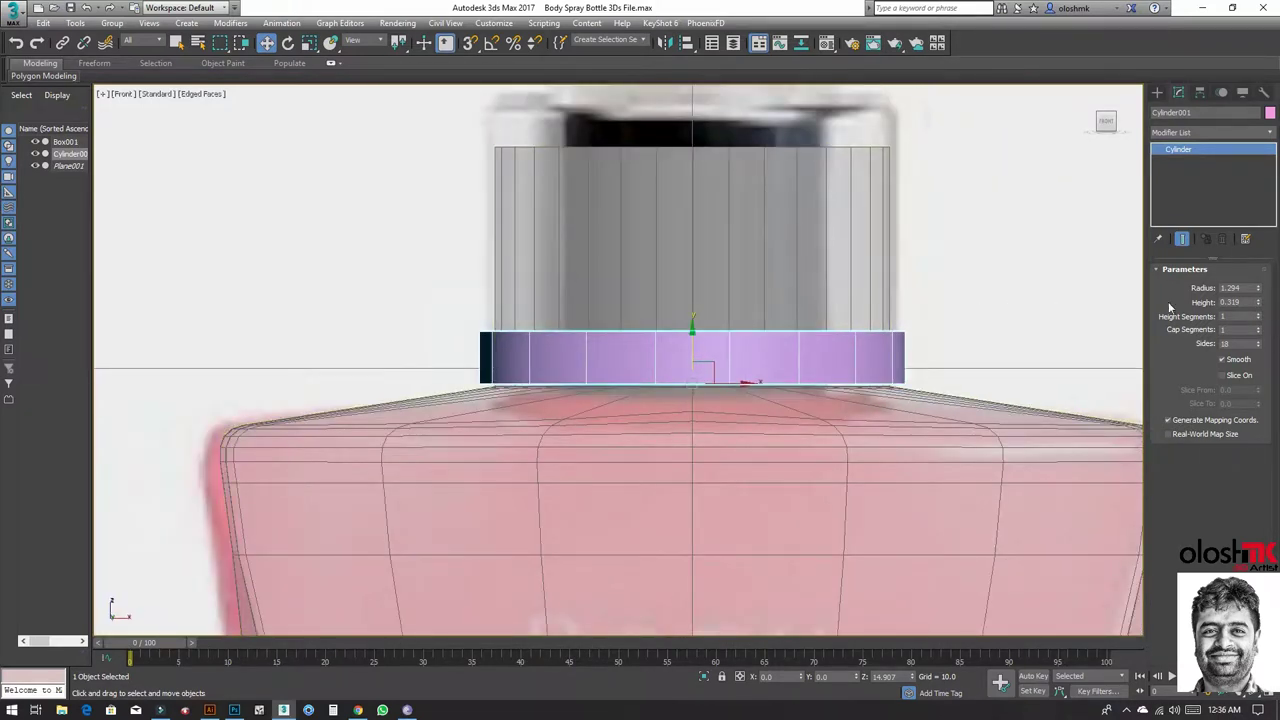
# Step: Reduce the cylinder's Radius to 1.25
pyautogui.doubleClick(1245, 288)
pyautogui.write('8')
pyautogui.press('Return')
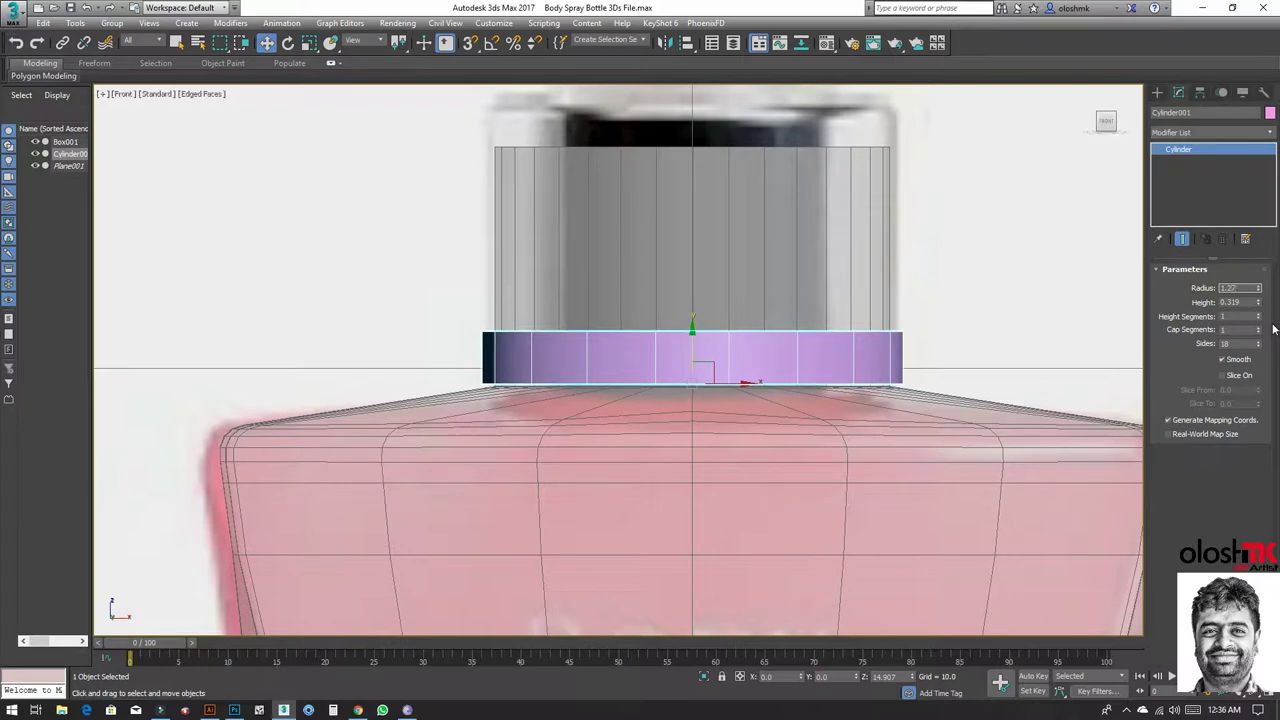
pyautogui.write('7')
pyautogui.press('Return')
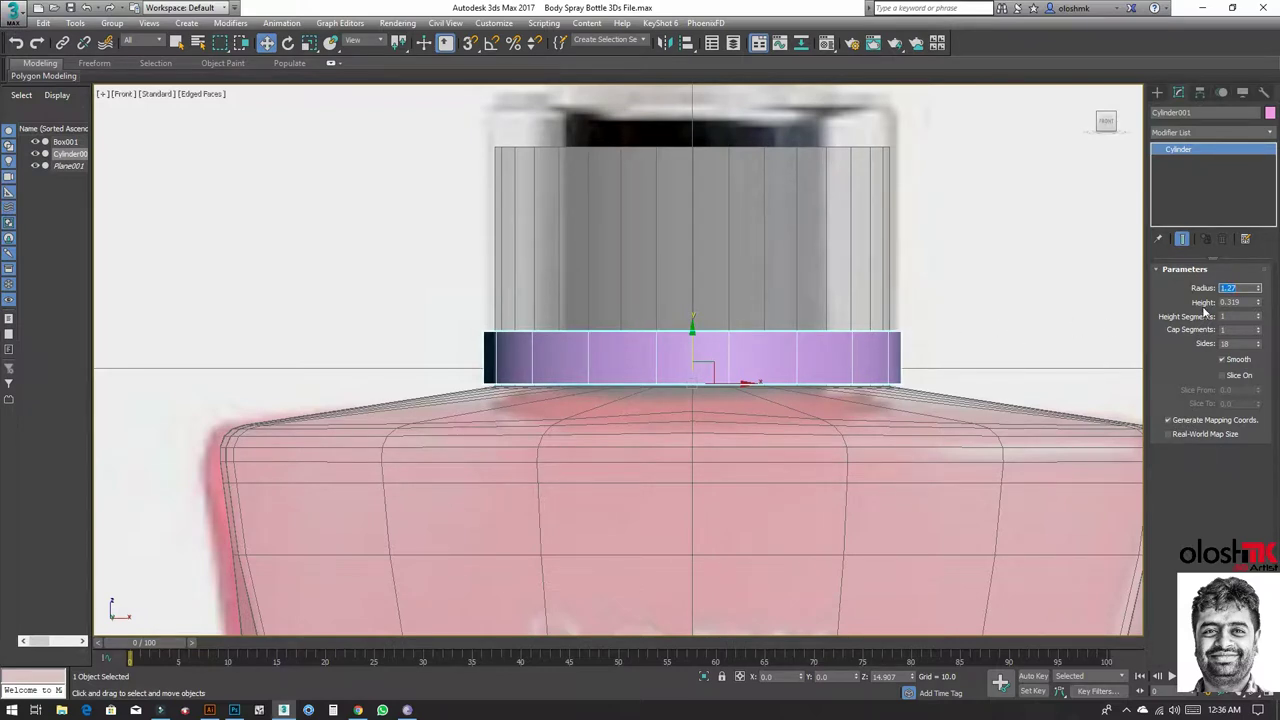
pyautogui.write('5')
pyautogui.press('Return')
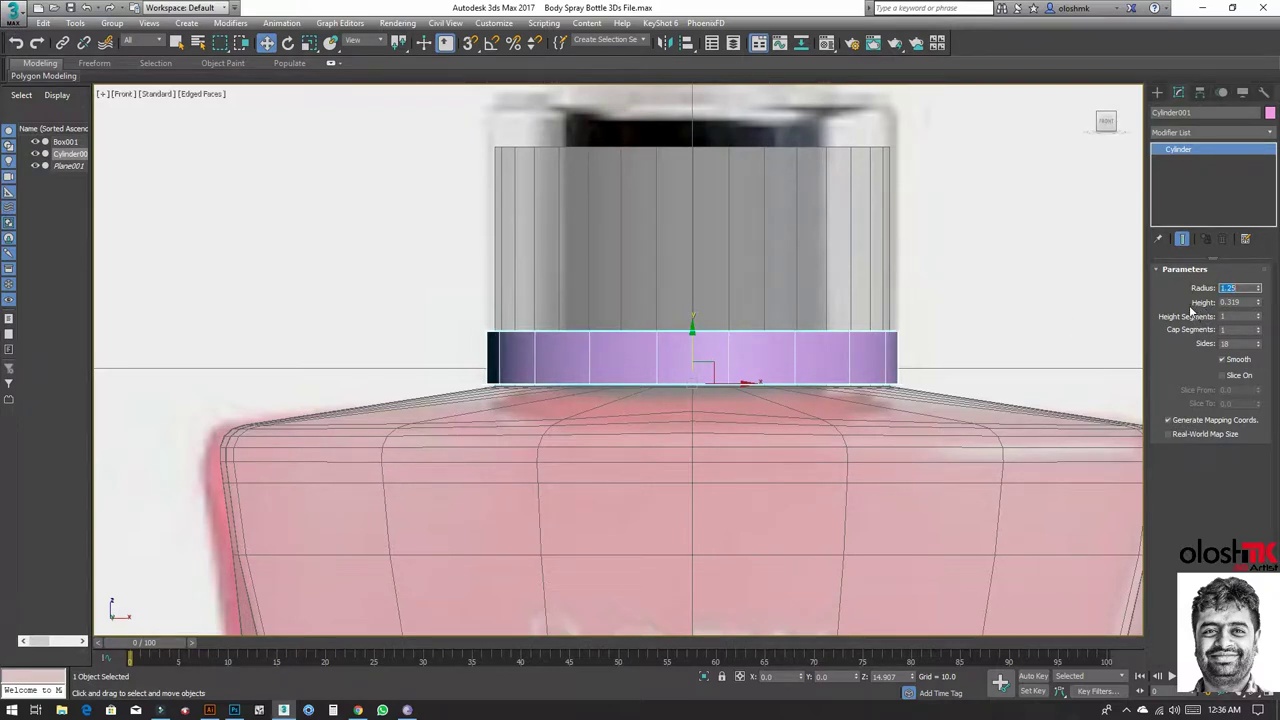
# Step: Raise the cylinder's Height to 1.729
pyautogui.moveTo(909, 333); pyautogui.dragTo(846, 403, button='middle')
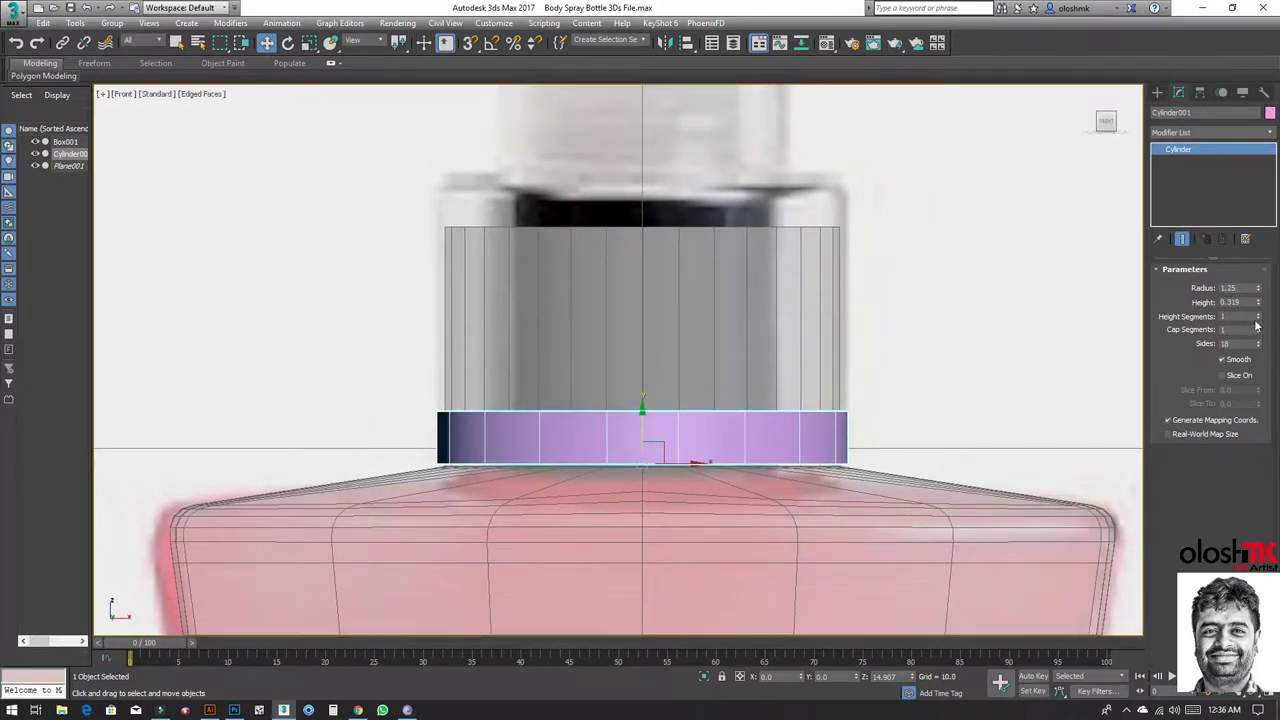
pyautogui.moveTo(1258, 308); pyautogui.dragTo(1262, 205)
pyautogui.scroll(-2, 814, 274)
pyautogui.moveTo(746, 369)
pyautogui.mouseDown(button='middle')
pyautogui.moveTo(720, 429)
pyautogui.moveTo(652, 402)
pyautogui.mouseUp(button='middle')
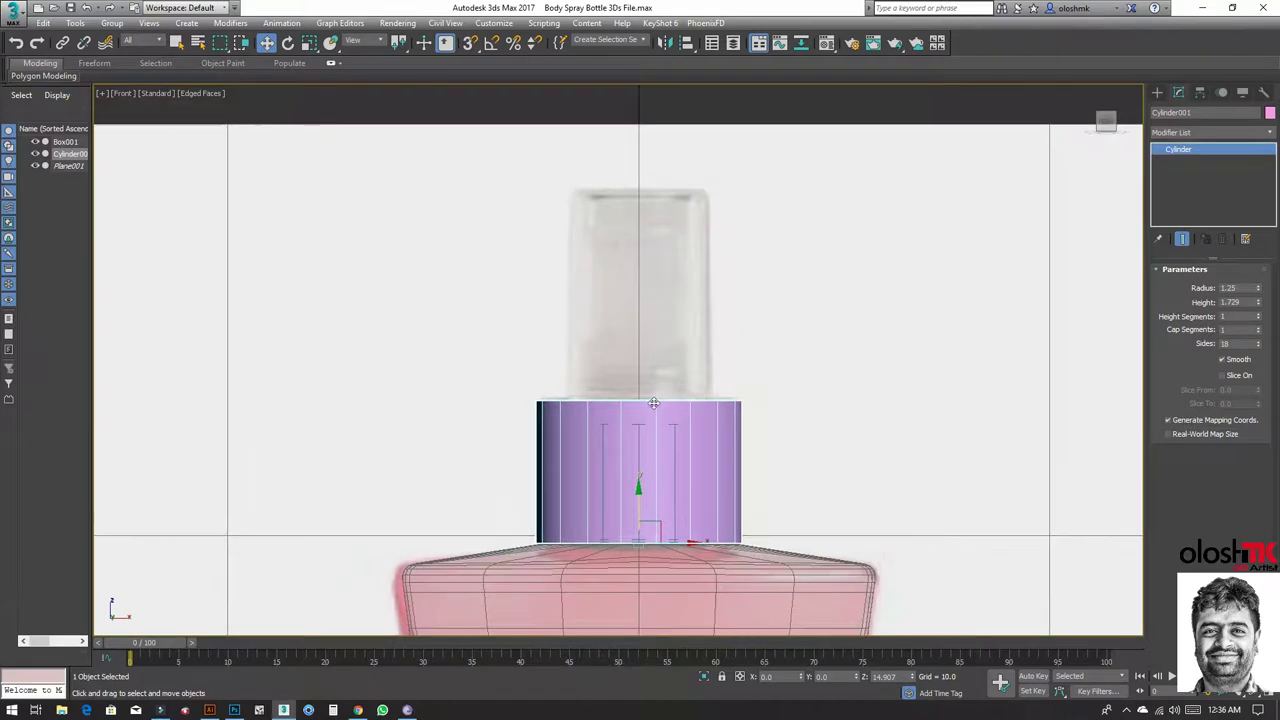
# Step: Add an Edit Poly modifier to the collar cylinder
pyautogui.click(1191, 132)
pyautogui.press('e')
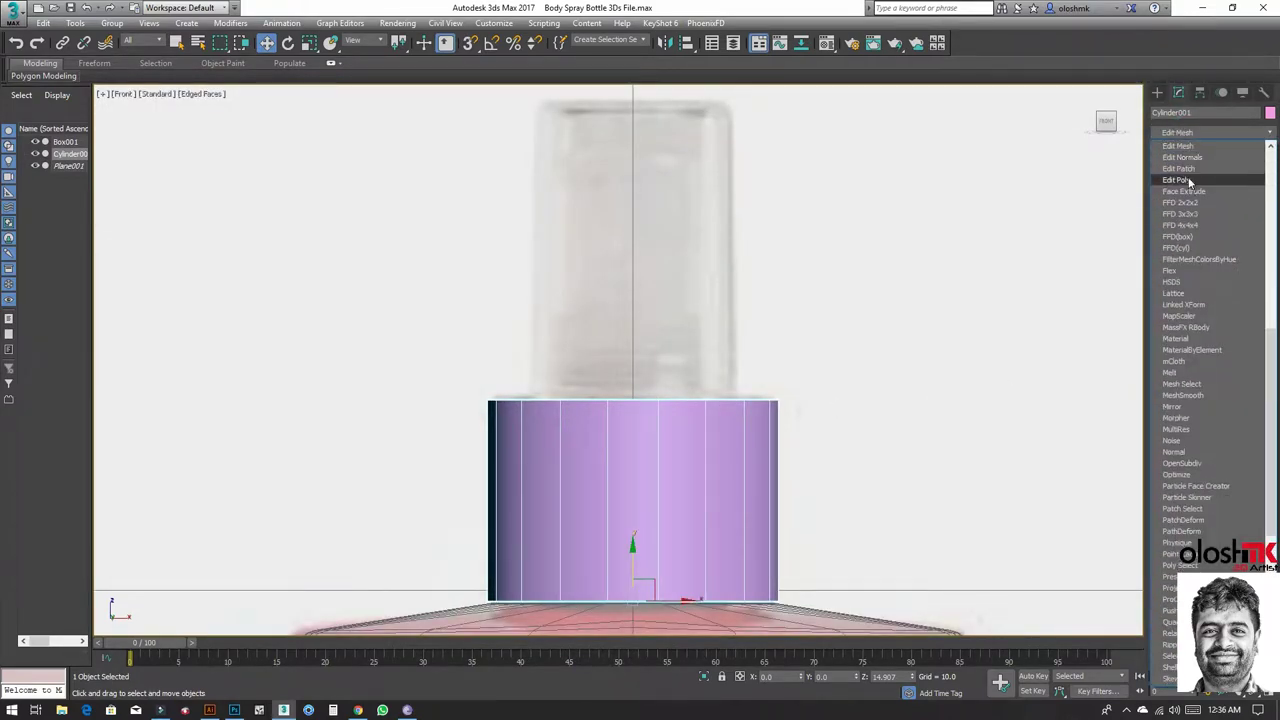
pyautogui.click(1180, 180)
# Step: Delete the collar cylinder's top cap polygon in Polygon mode
pyautogui.hotkey('alt', 'w')
pyautogui.hotkey('alt', 'w')
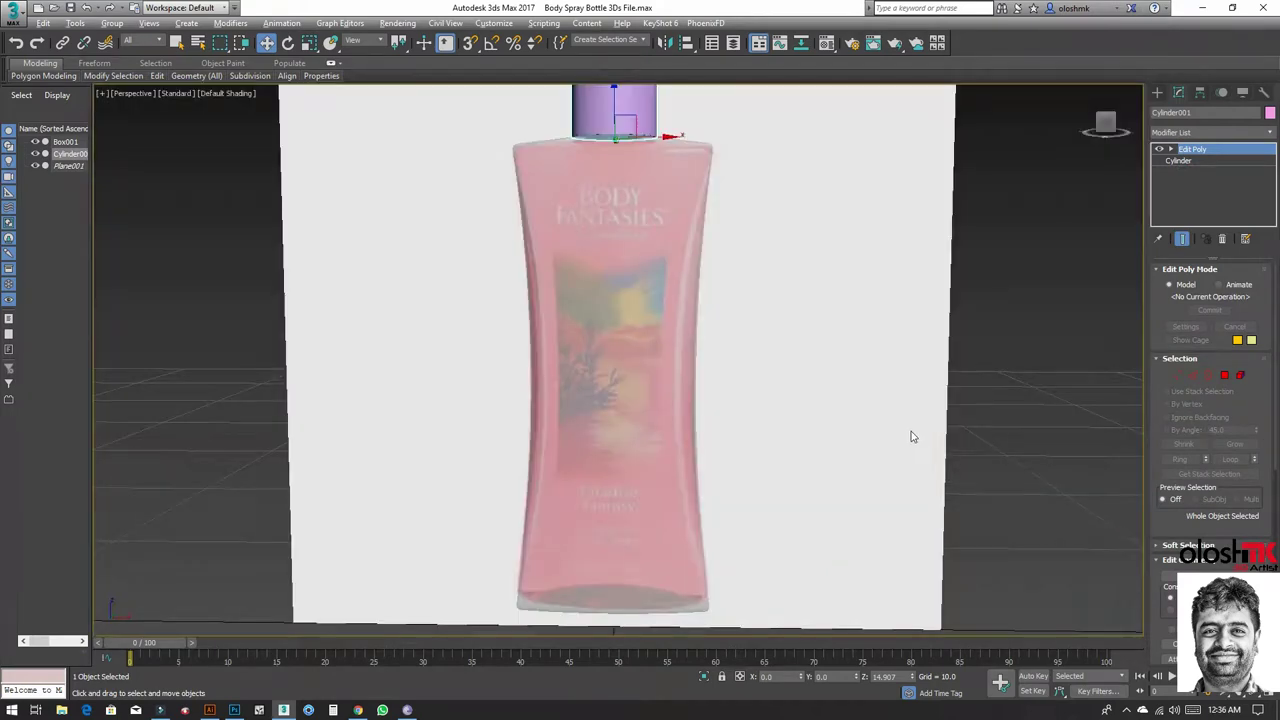
pyautogui.press('z')
pyautogui.scroll(-2, 766, 365)
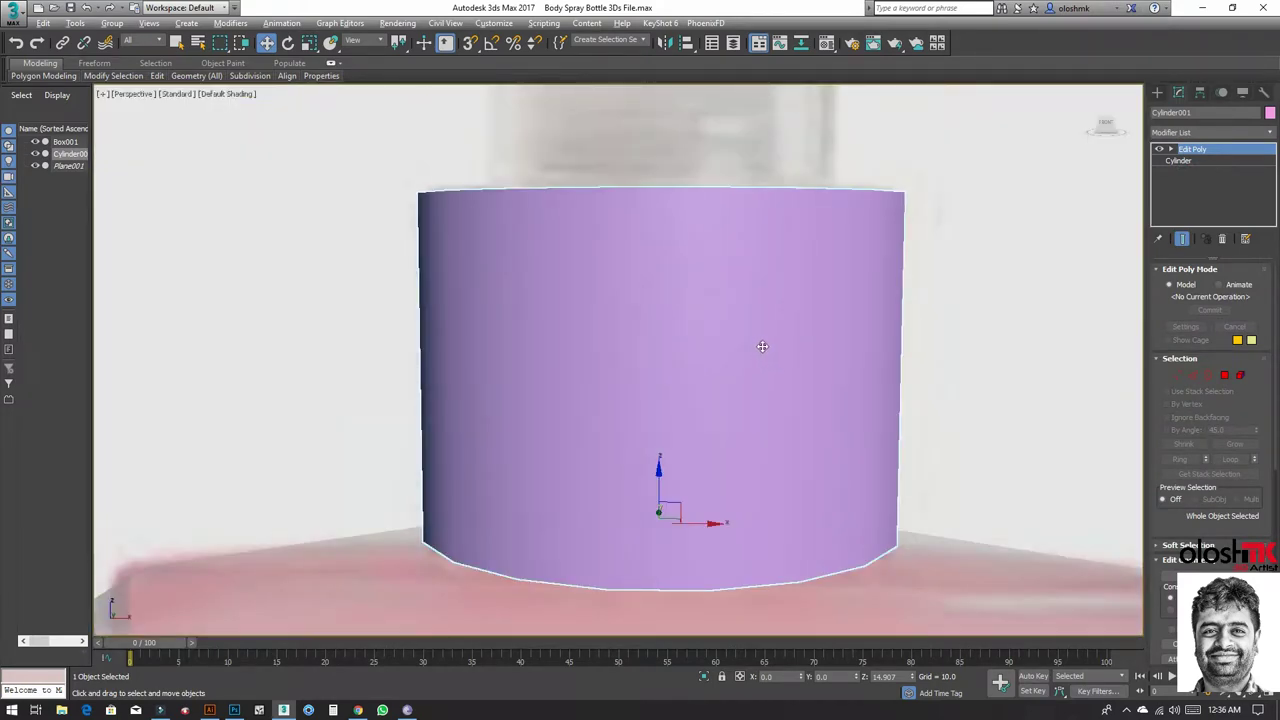
pyautogui.press('F4')
pyautogui.keyDown('alt'); pyautogui.moveTo(762, 346); pyautogui.dragTo(797, 400, button='middle'); pyautogui.keyUp('alt')
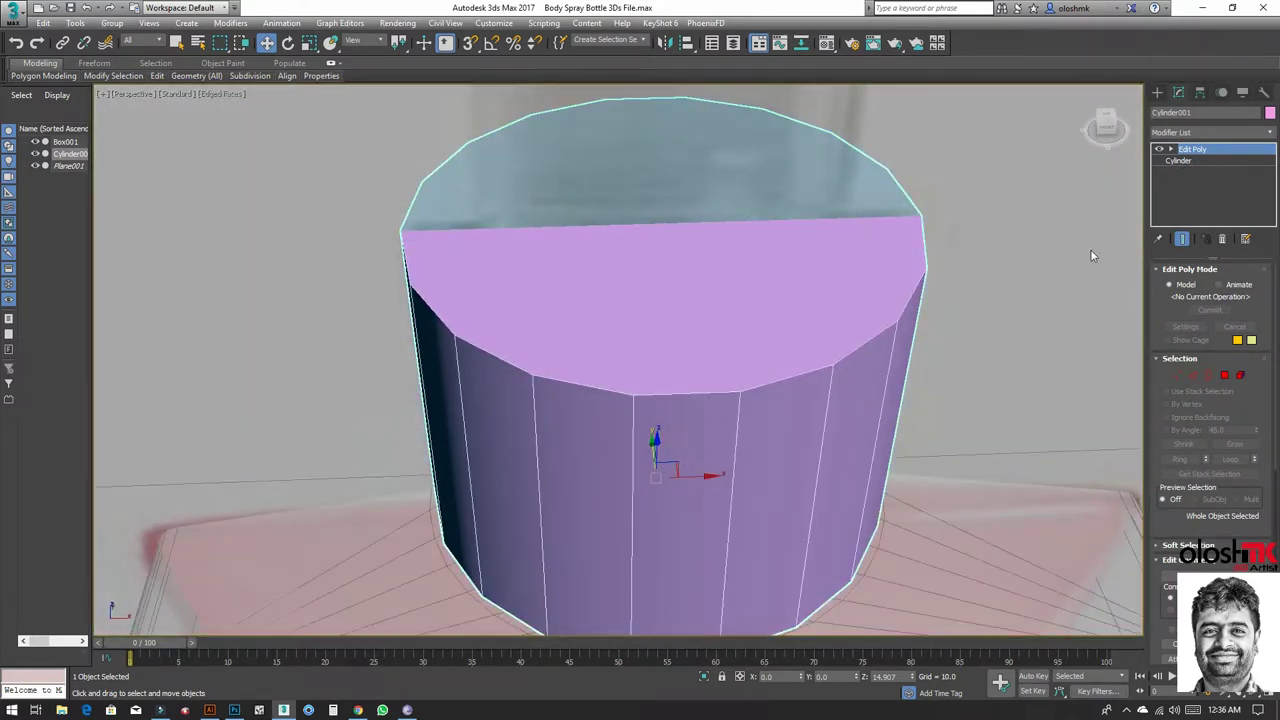
pyautogui.click(1213, 136)
pyautogui.click(1213, 136)
pyautogui.click(1227, 378)
pyautogui.click(748, 334)
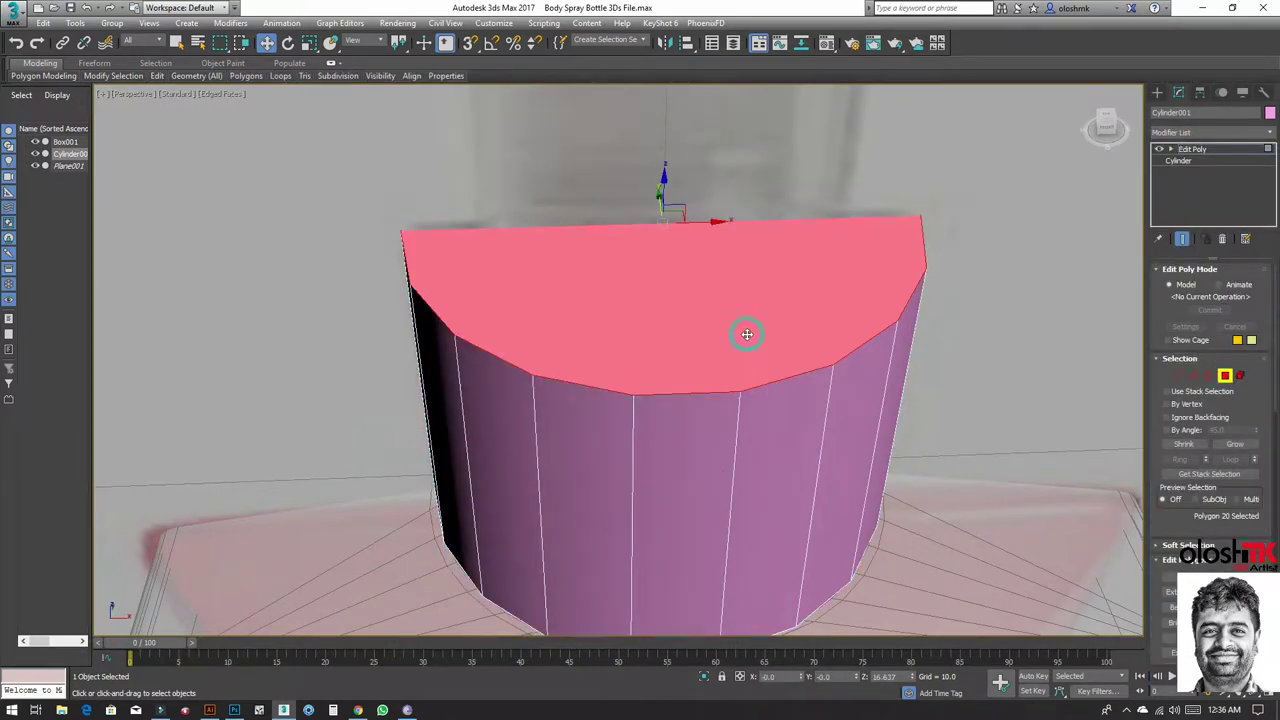
pyautogui.press('Delete')
# Step: Delete the cylinder's bottom cap polygon, leaving both ends open
pyautogui.moveTo(695, 363)
pyautogui.keyDown('alt'); pyautogui.mouseDown(button='middle')
pyautogui.moveTo(714, 394)
pyautogui.moveTo(651, 457)
pyautogui.mouseUp(button='middle'); pyautogui.keyUp('alt')
pyautogui.click(652, 455)
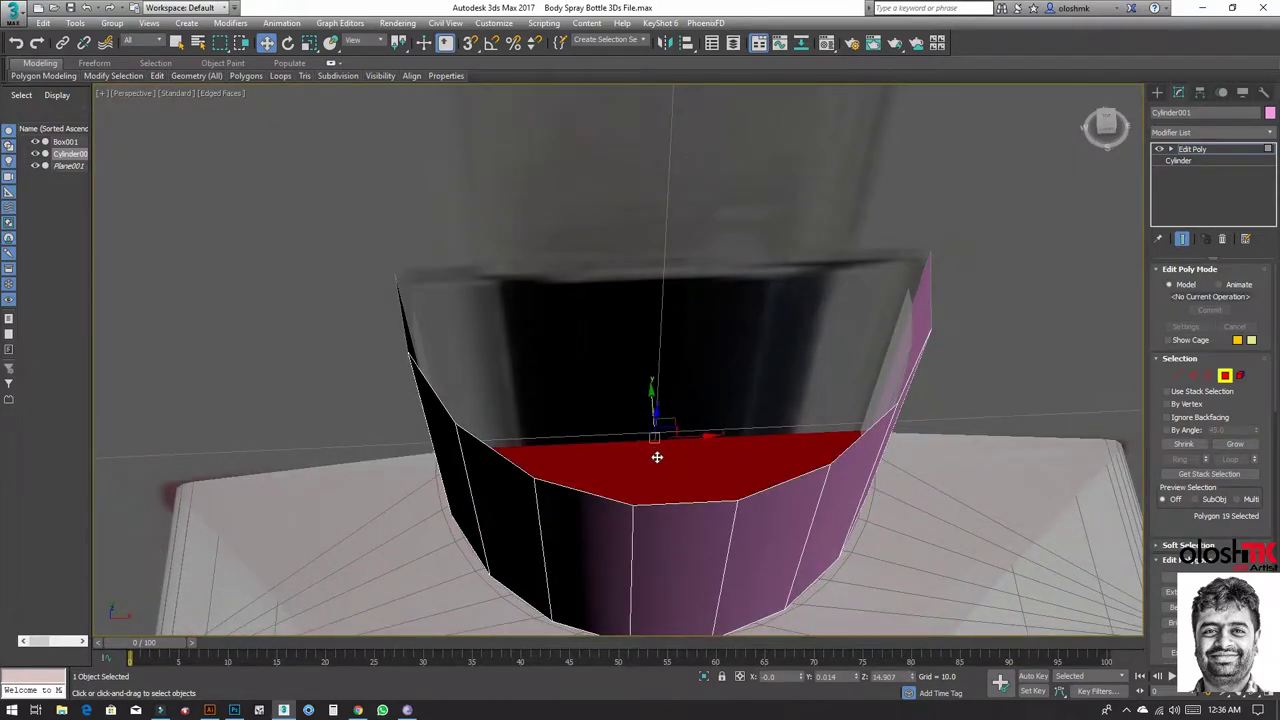
pyautogui.click(657, 457)
pyautogui.press('Delete')
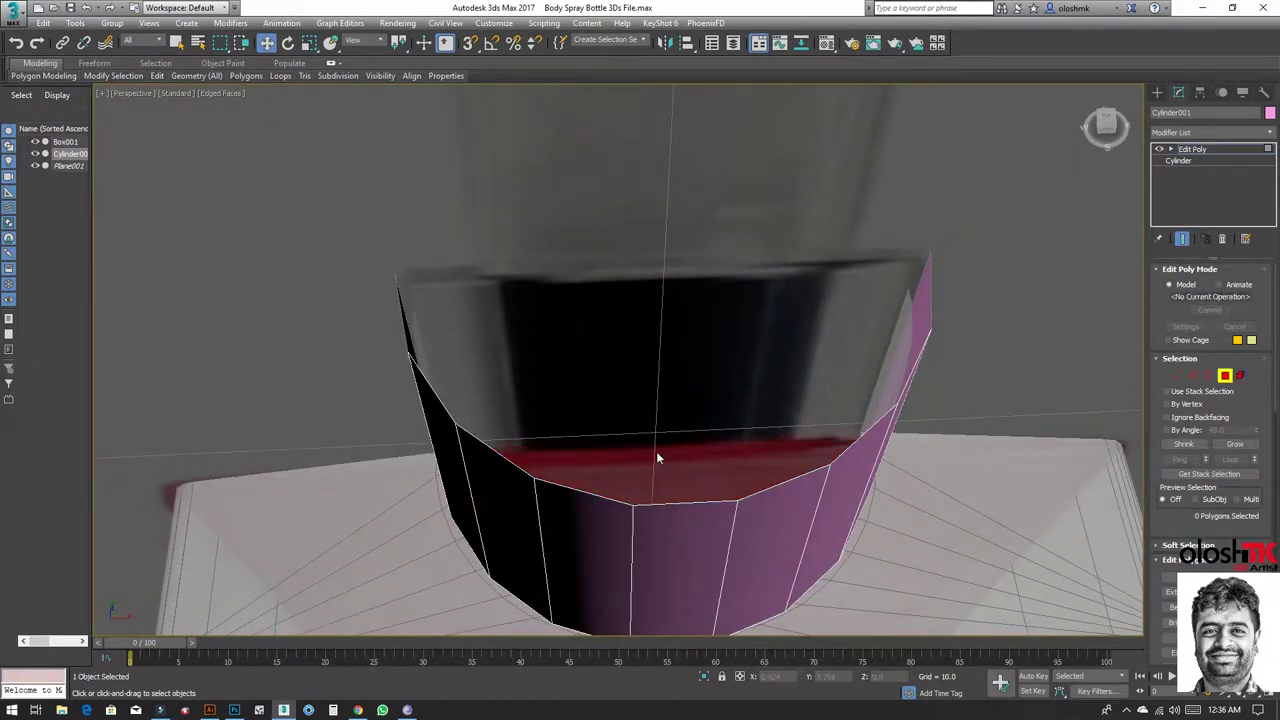
pyautogui.hotkey('alt', 'w')
pyautogui.click(259, 232)
pyautogui.hotkey('alt', 'w')
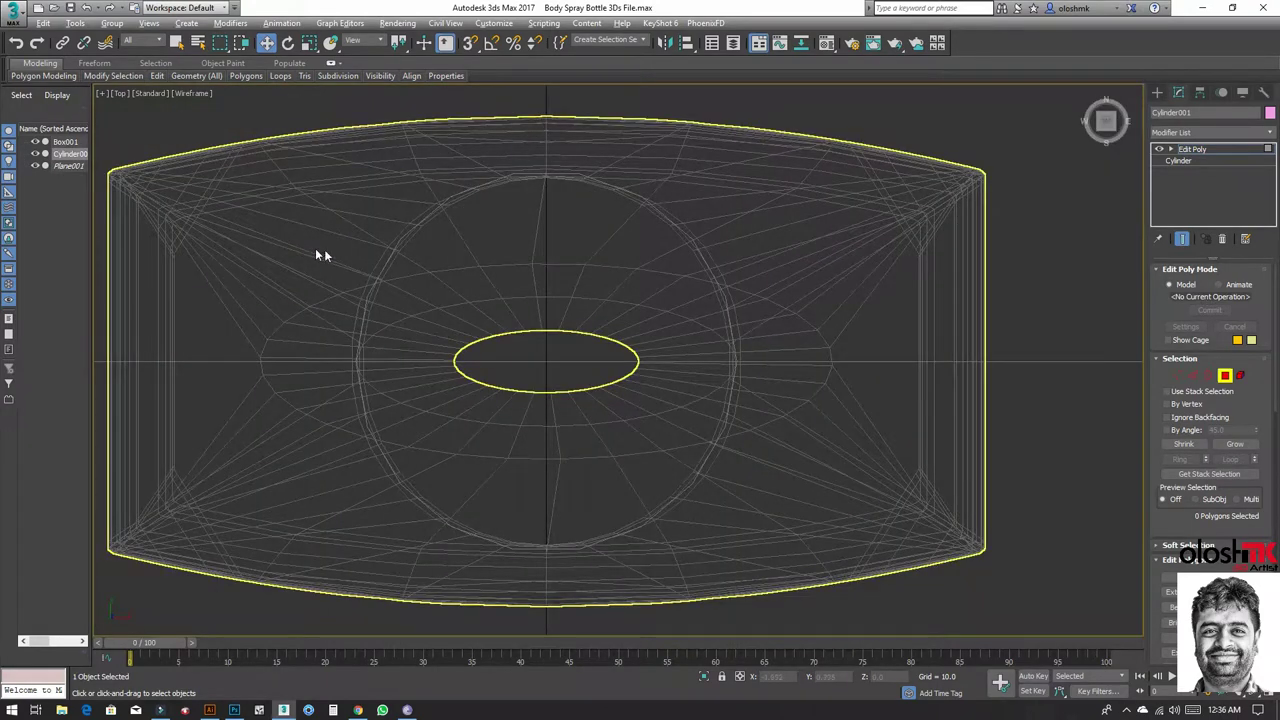
pyautogui.scroll(2, 315, 248)
pyautogui.scroll(1, 357, 264)
pyautogui.hotkey('alt', 'w')
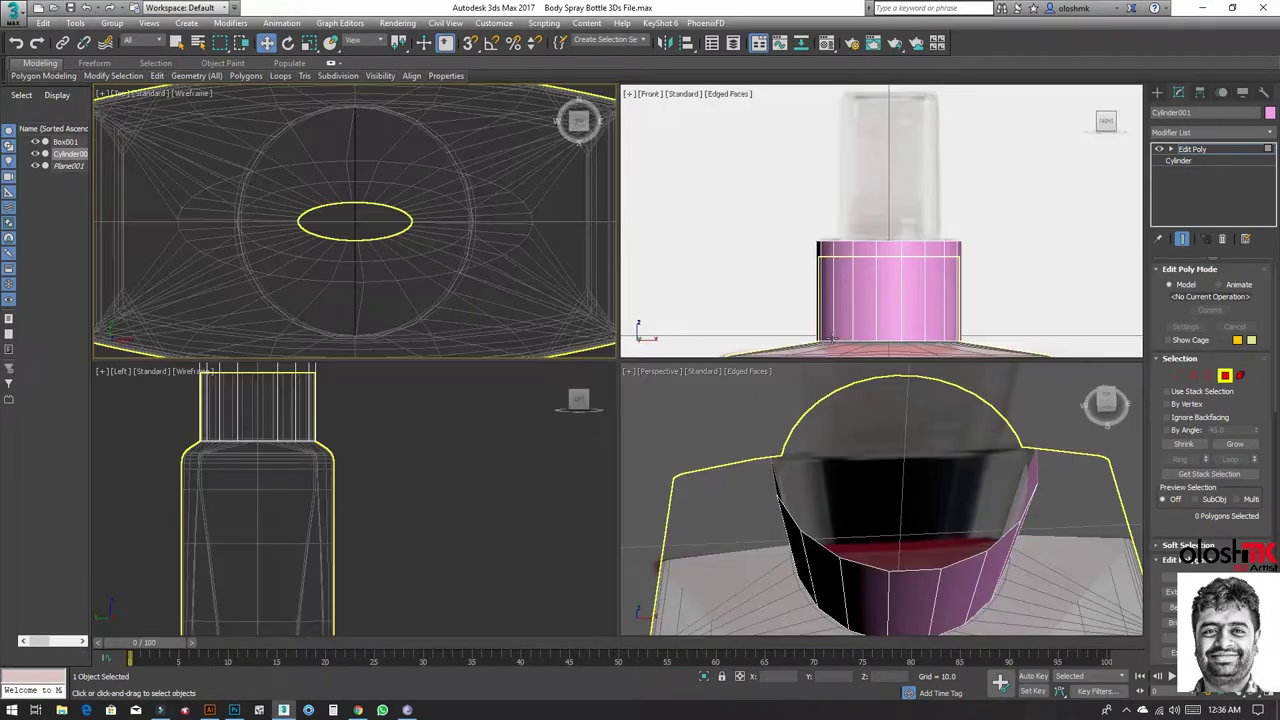
# Step: In the Front view, scale the top edge ring slightly inward and raise it
pyautogui.click(918, 290)
pyautogui.hotkey('alt', 'w')
pyautogui.press('2')
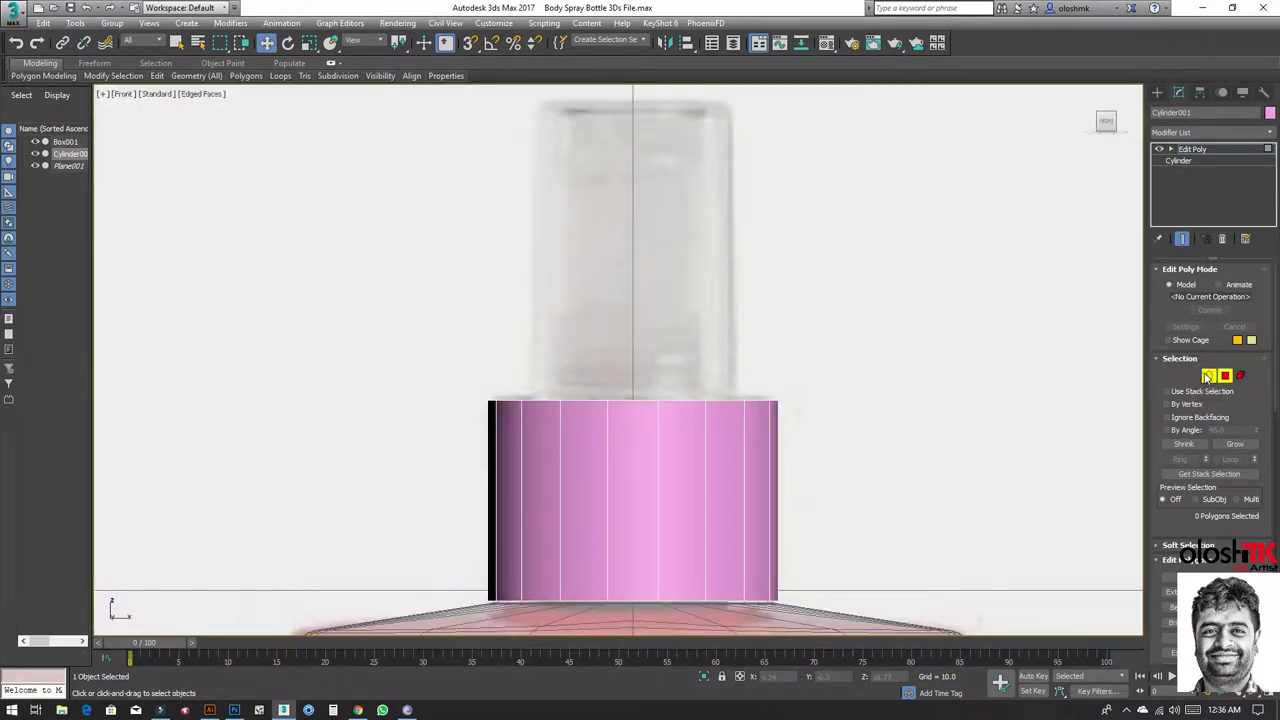
pyautogui.moveTo(314, 342); pyautogui.dragTo(1037, 438)
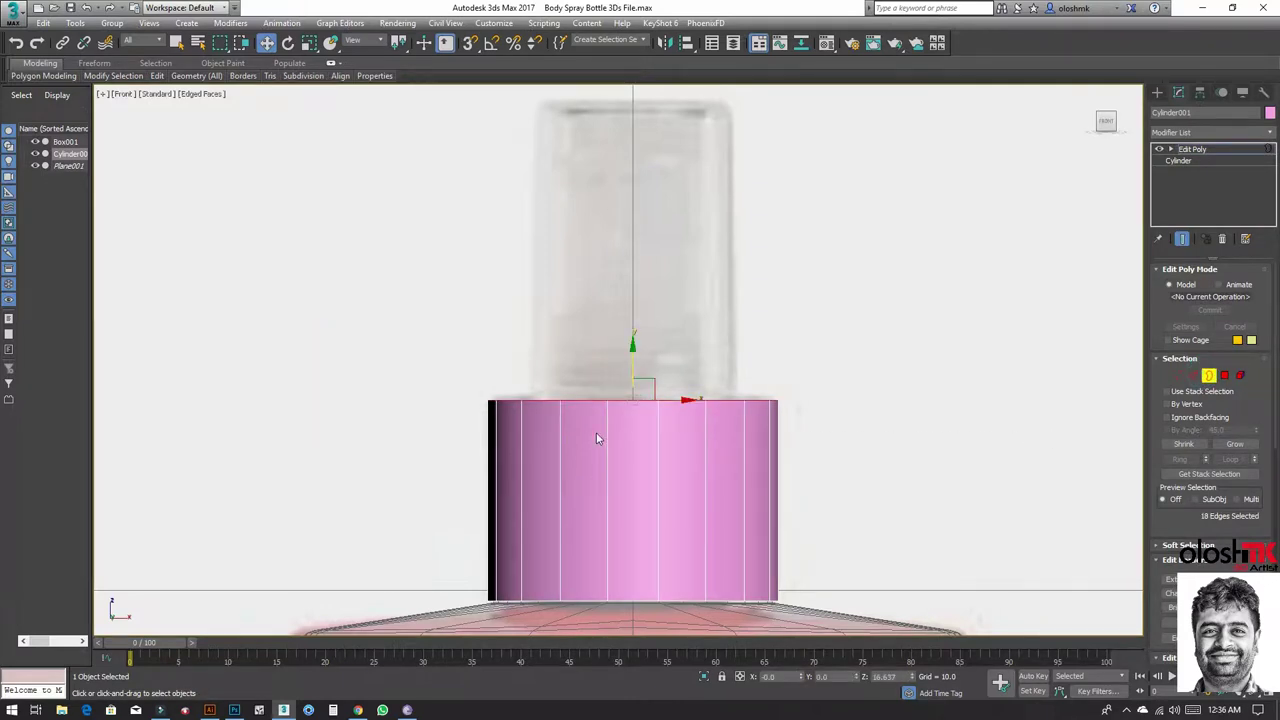
pyautogui.press('r')
pyautogui.moveTo(639, 392); pyautogui.dragTo(650, 405)
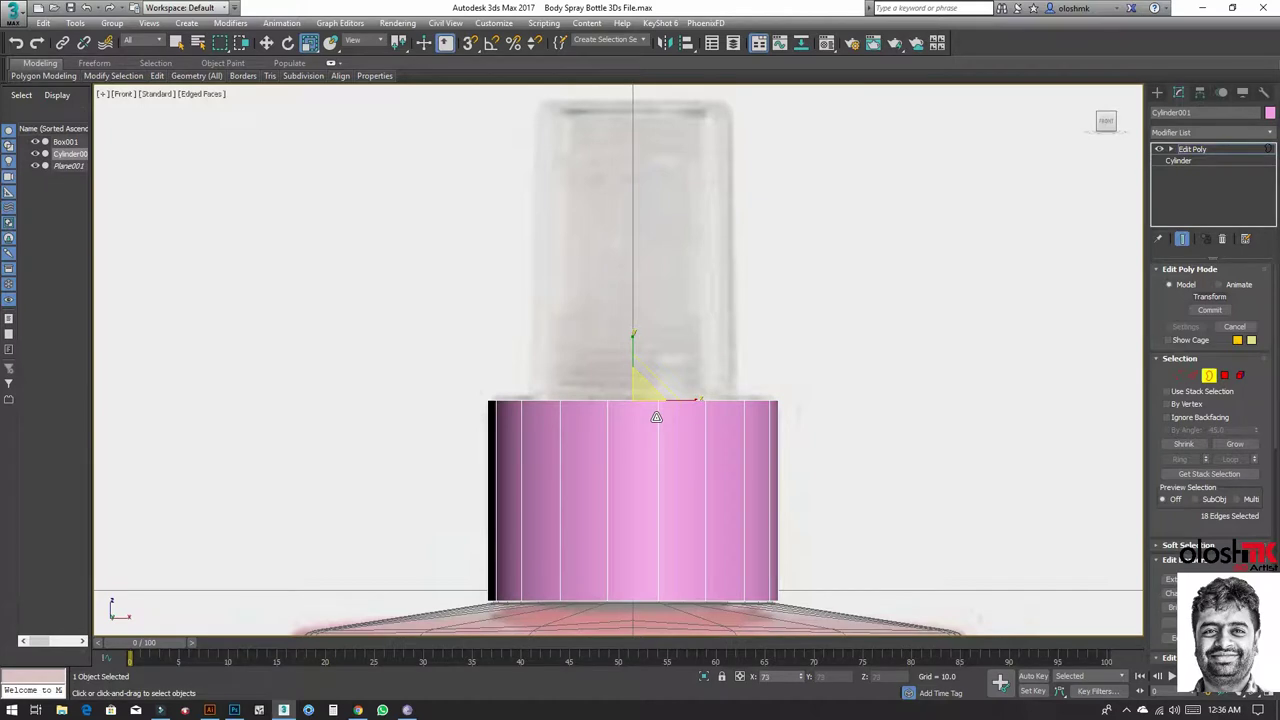
pyautogui.press('w')
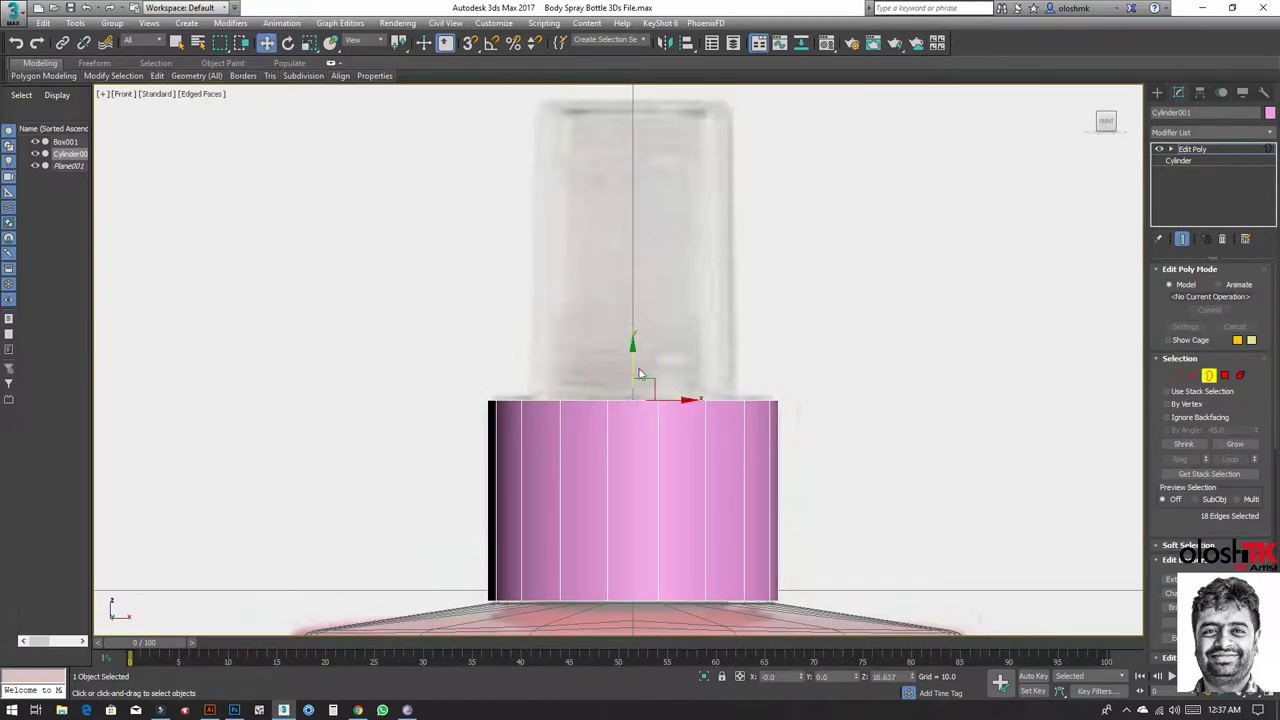
pyautogui.moveTo(634, 367)
pyautogui.mouseDown()
pyautogui.moveTo(639, 354)
pyautogui.moveTo(647, 362)
pyautogui.moveTo(634, 364)
pyautogui.mouseUp()
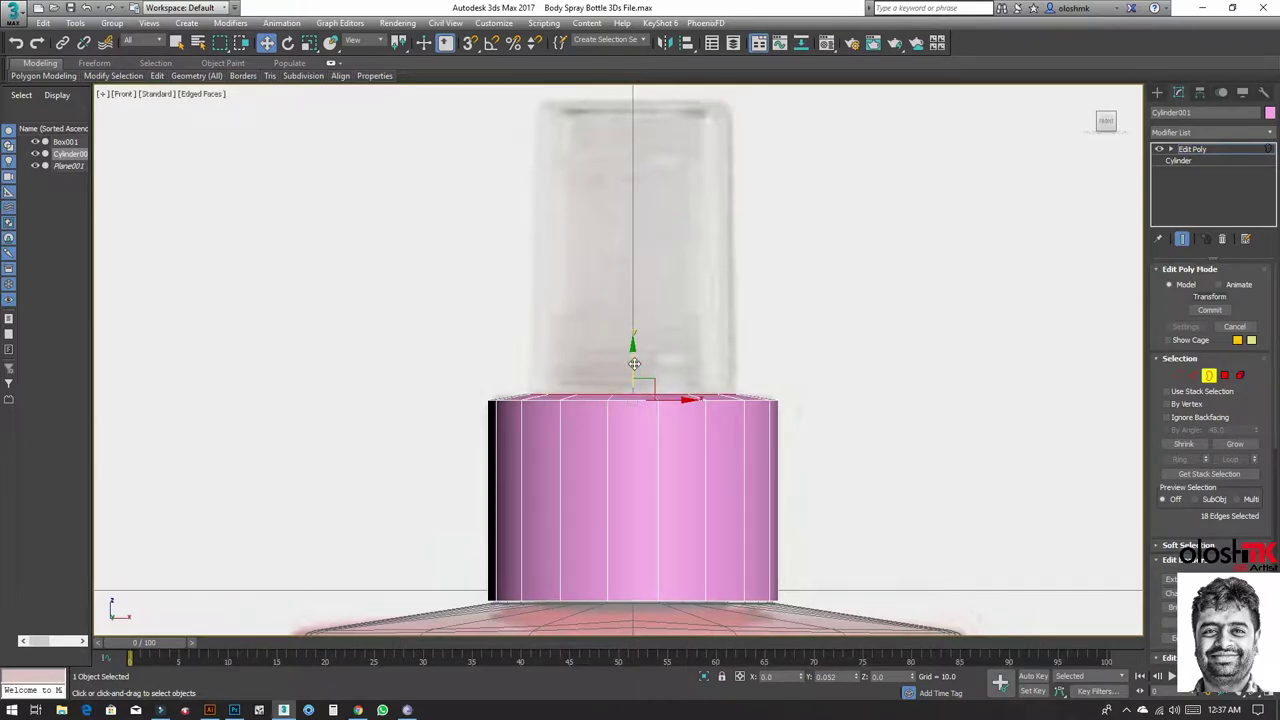
# Step: Select the full edge loop around the collar's rim in the perspective view
pyautogui.hotkey('alt', 'w')
pyautogui.hotkey('alt', 'w')
pyautogui.moveTo(645, 360)
pyautogui.keyDown('alt'); pyautogui.mouseDown(button='middle')
pyautogui.moveTo(645, 421)
pyautogui.moveTo(764, 437)
pyautogui.mouseUp(button='middle'); pyautogui.keyUp('alt')
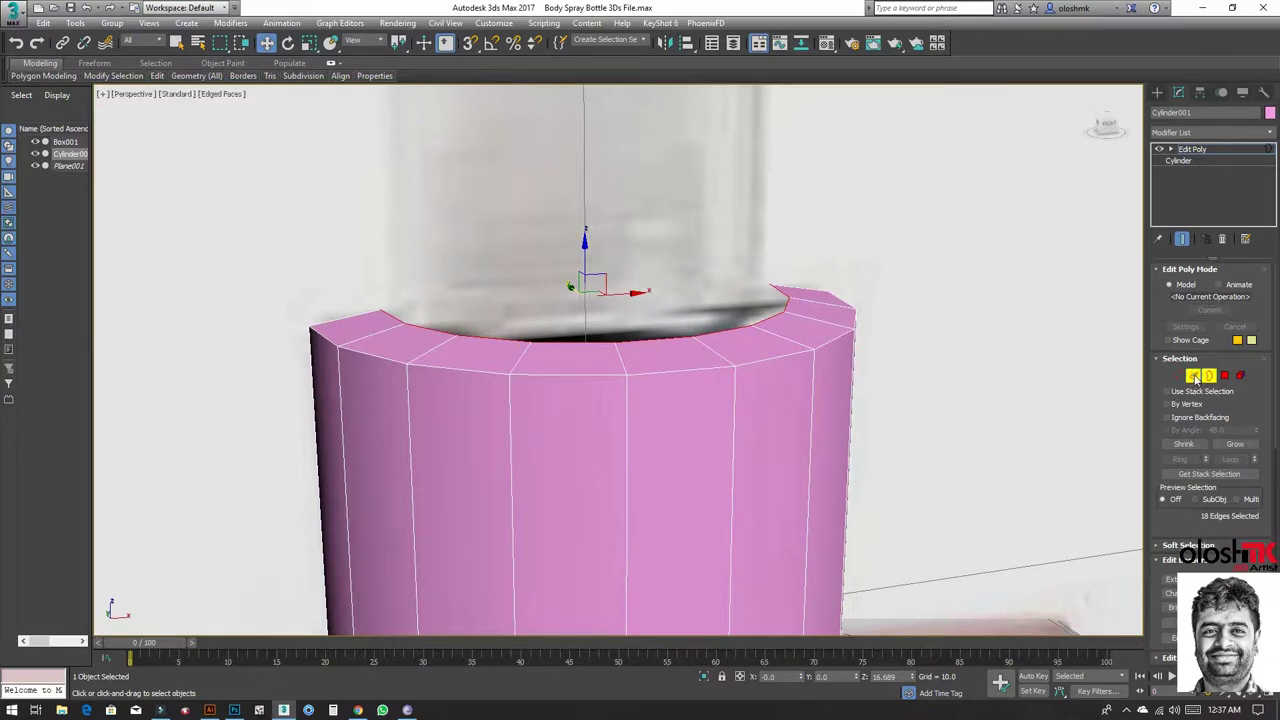
pyautogui.click(1196, 378)
pyautogui.doubleClick(764, 352)
# Step: Chamfer the see-through collar's rim loop with amount 0.03 and 3 segments
pyautogui.hotkey('alt', 'w')
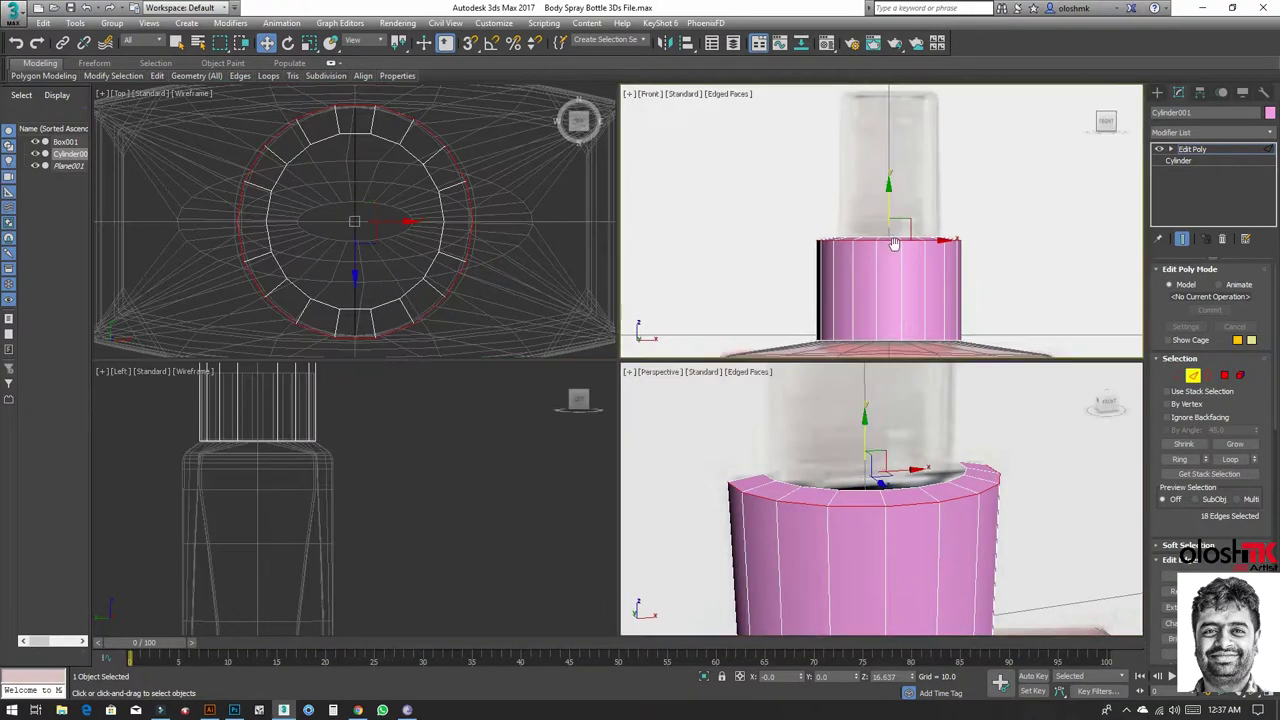
pyautogui.hotkey('alt', 'w')
pyautogui.hotkey('alt', 'x')
pyautogui.scroll(2, 802, 421)
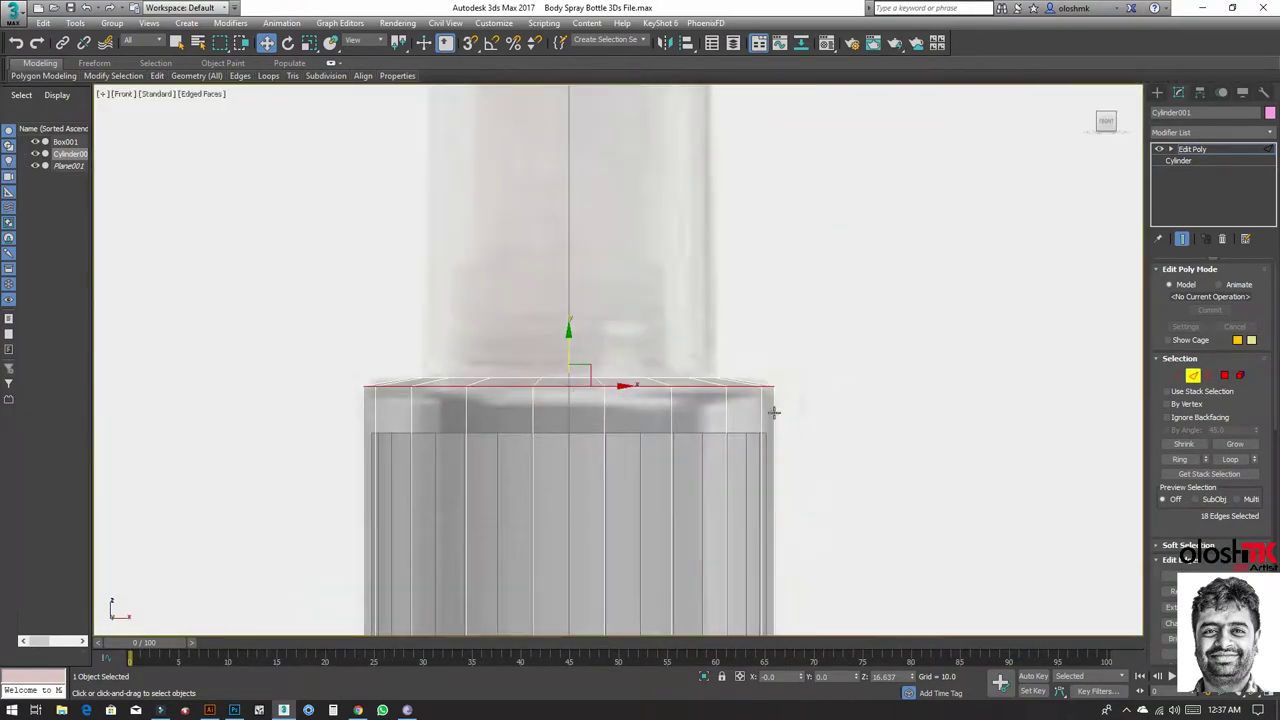
pyautogui.hotkey('ctrl', 'shift', 'c')
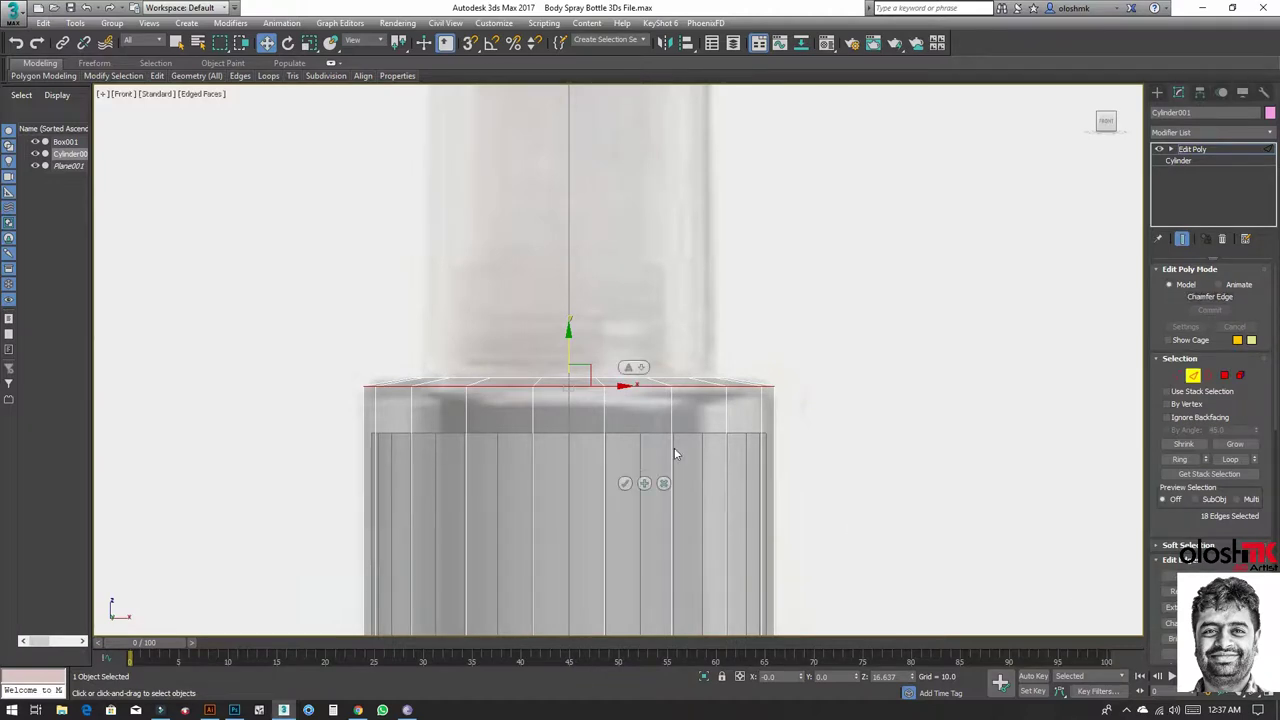
pyautogui.click(656, 387)
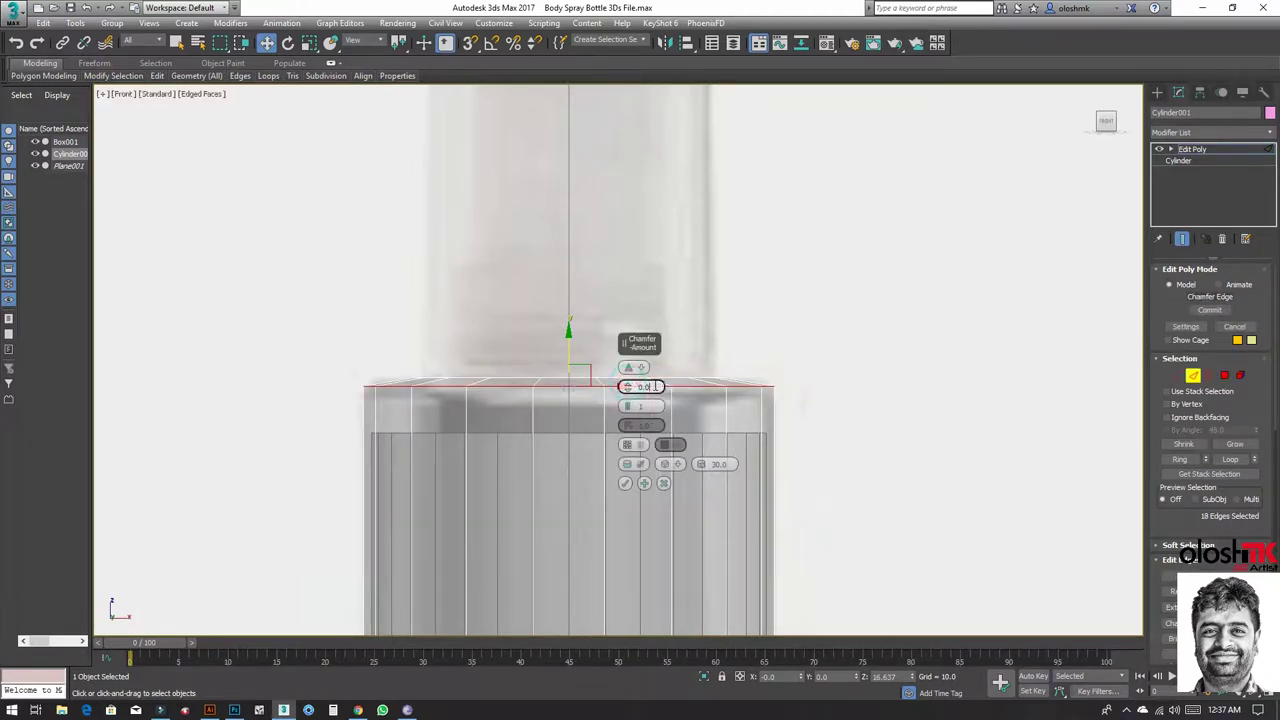
pyautogui.press('Return')
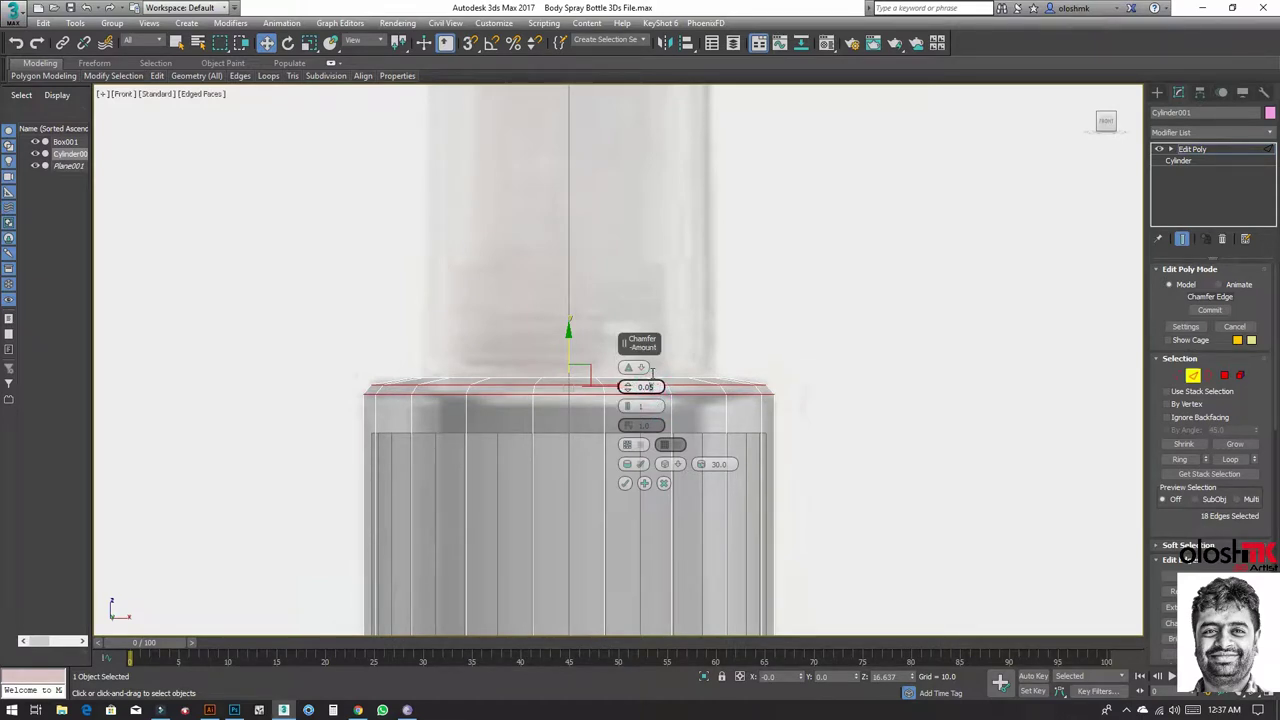
pyautogui.write('0.02')
pyautogui.press('Tab')
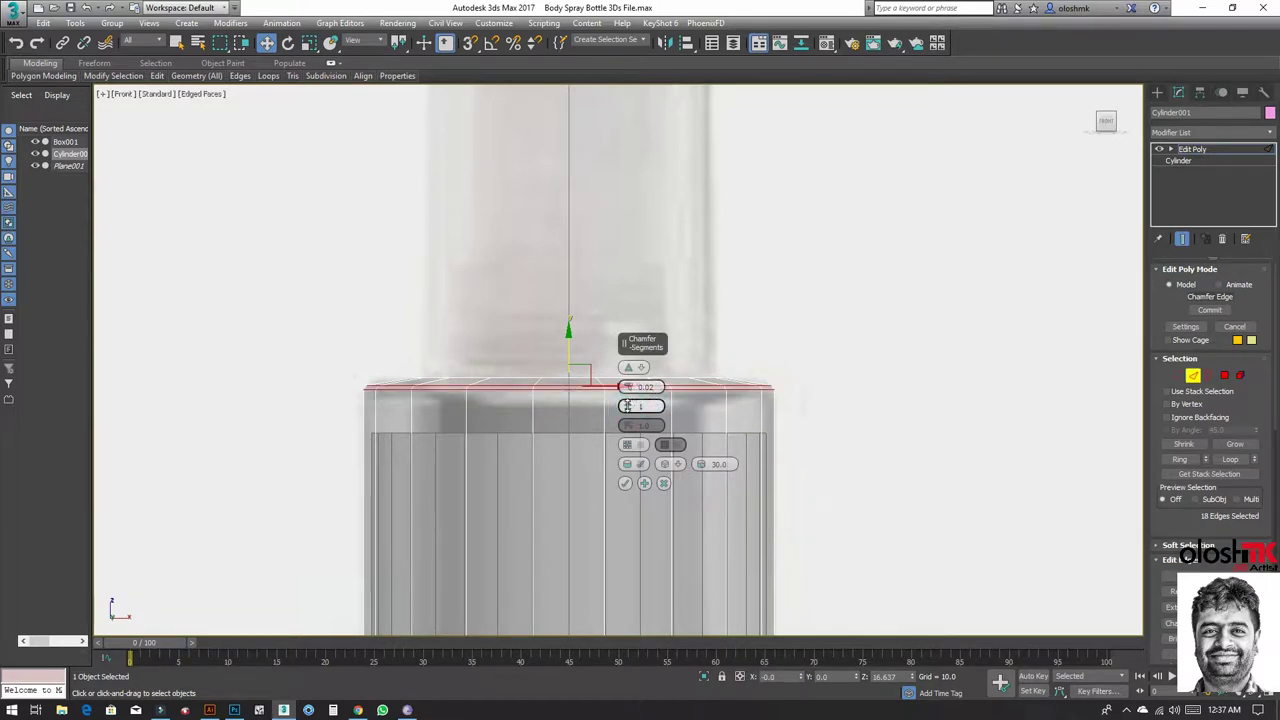
pyautogui.write('3')
pyautogui.press('Tab')
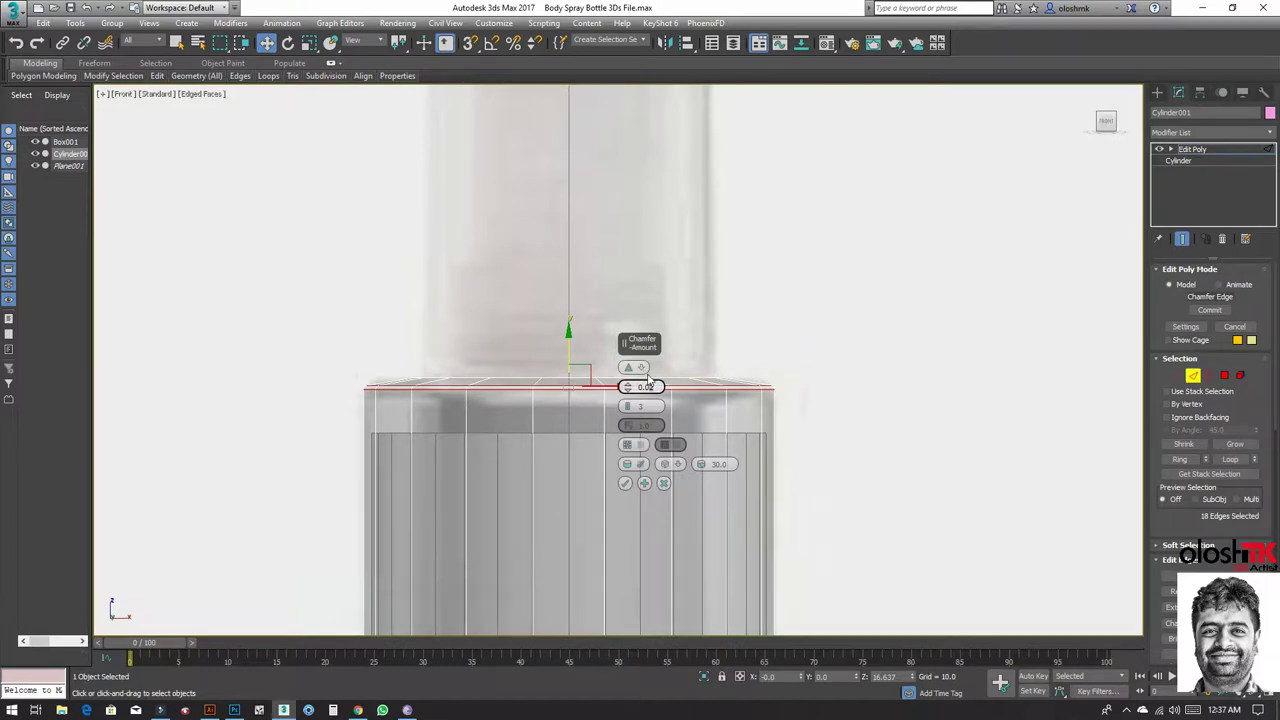
pyautogui.write('0.03')
pyautogui.press('Tab')
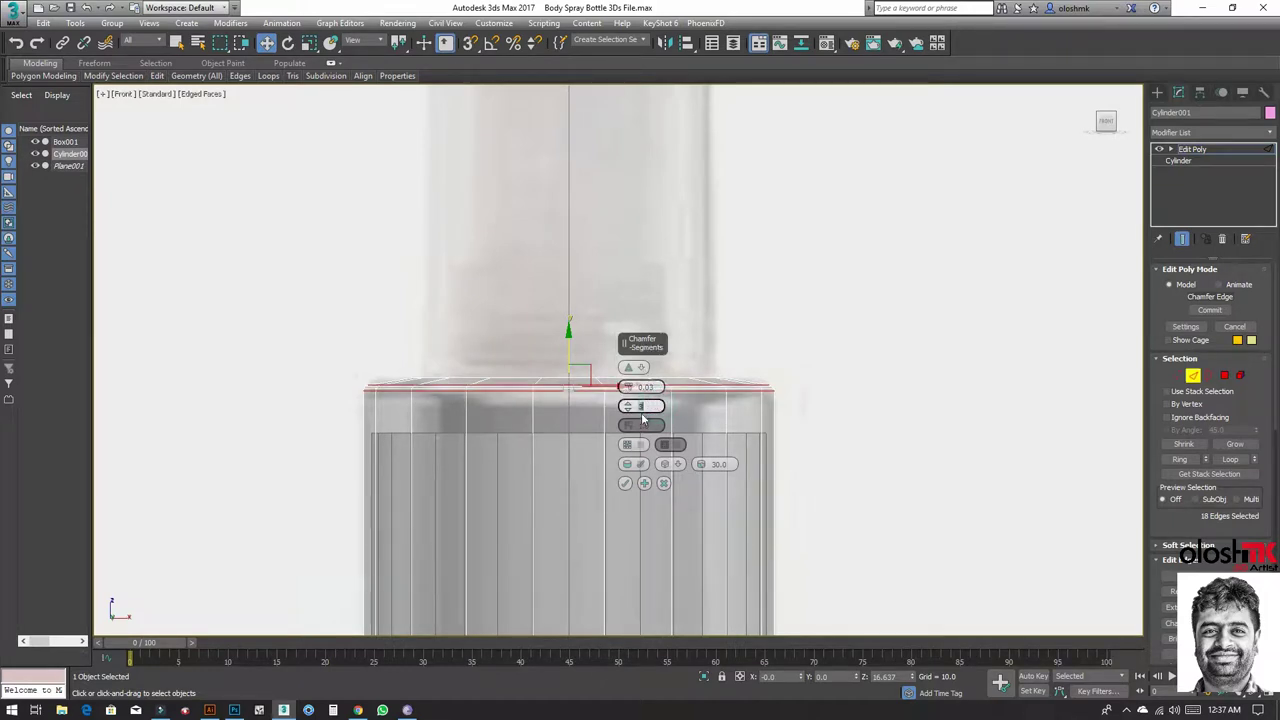
pyautogui.click(625, 483)
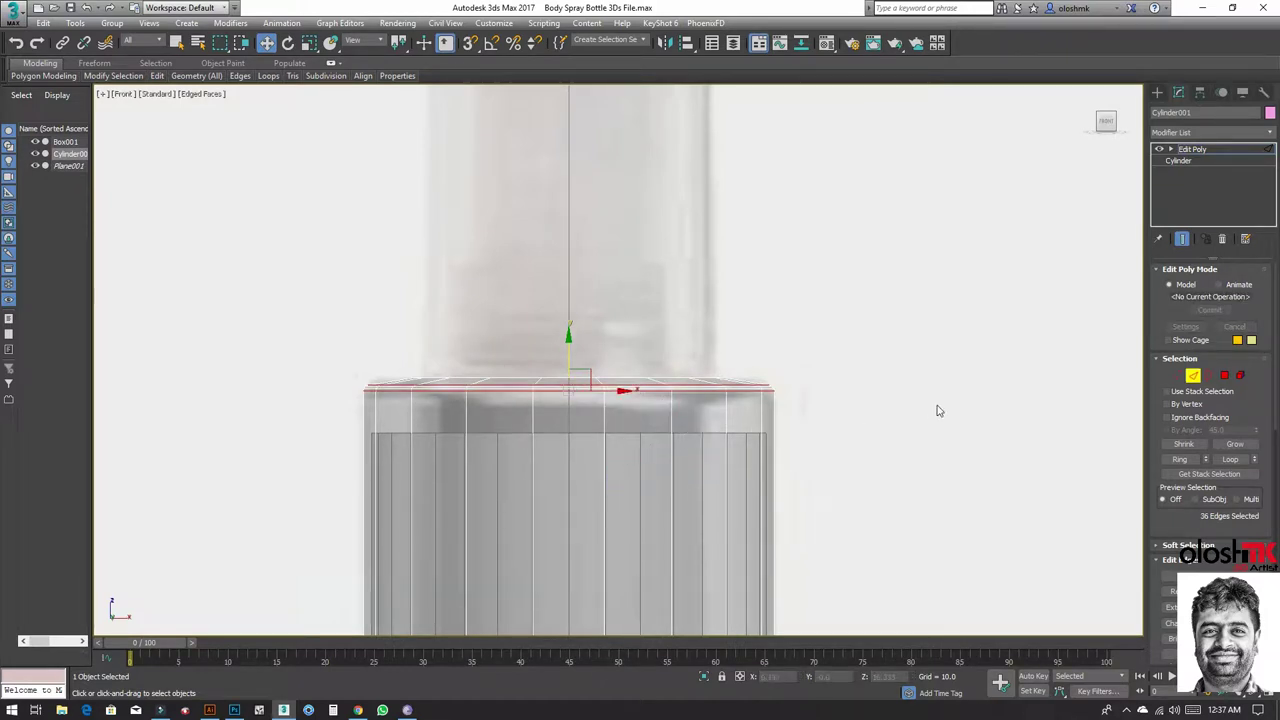
pyautogui.scroll(3, 863, 390)
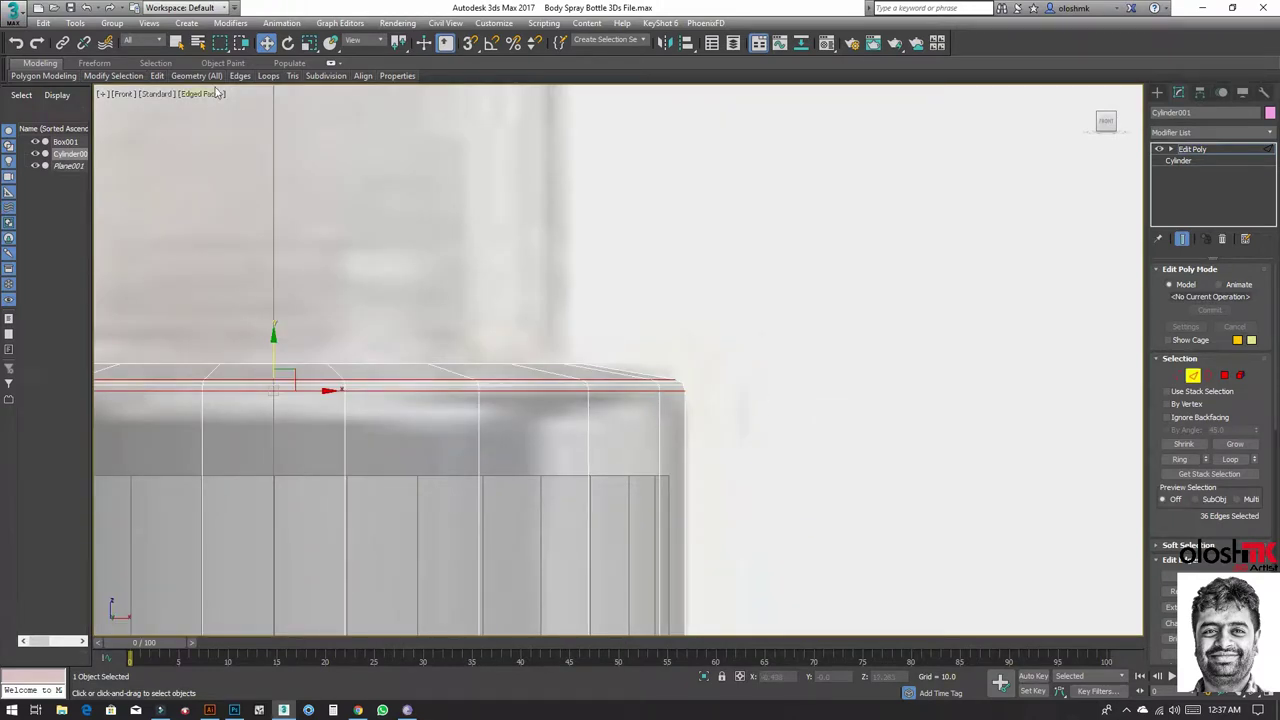
# Step: Insert a Swift Loop just below the collar rim and select the rim loop
pyautogui.click(265, 110)
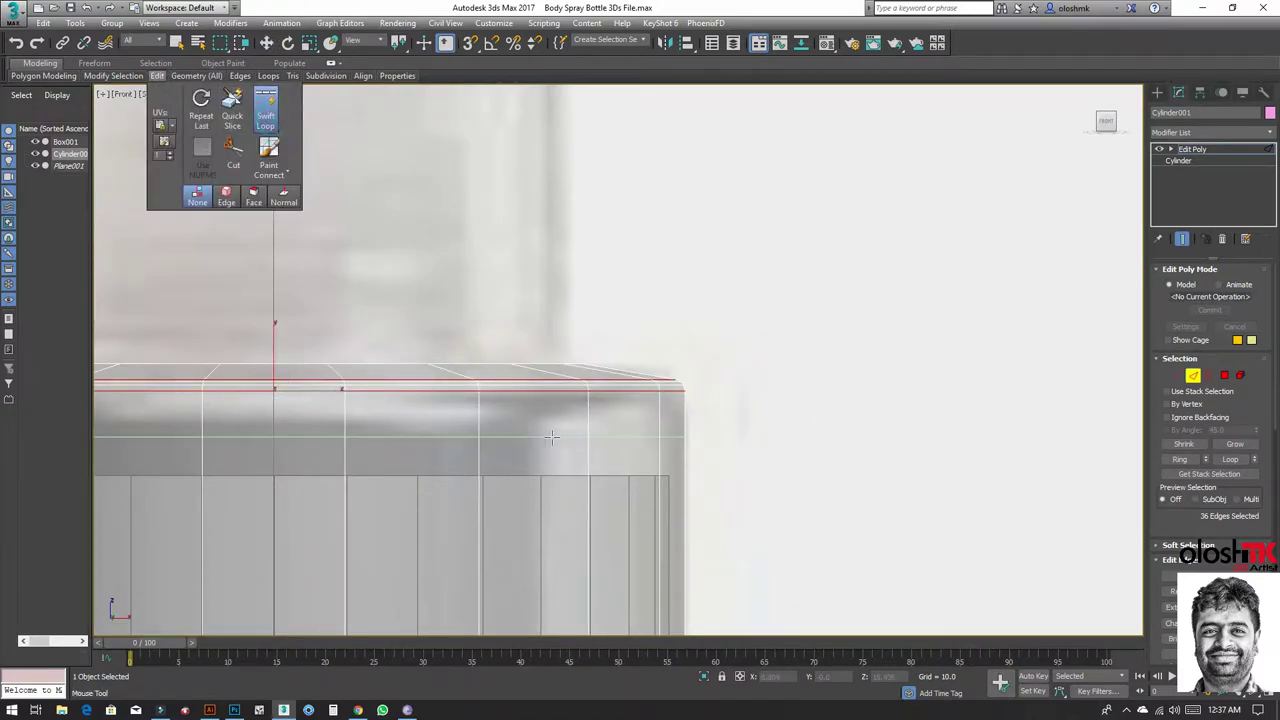
pyautogui.click(588, 402)
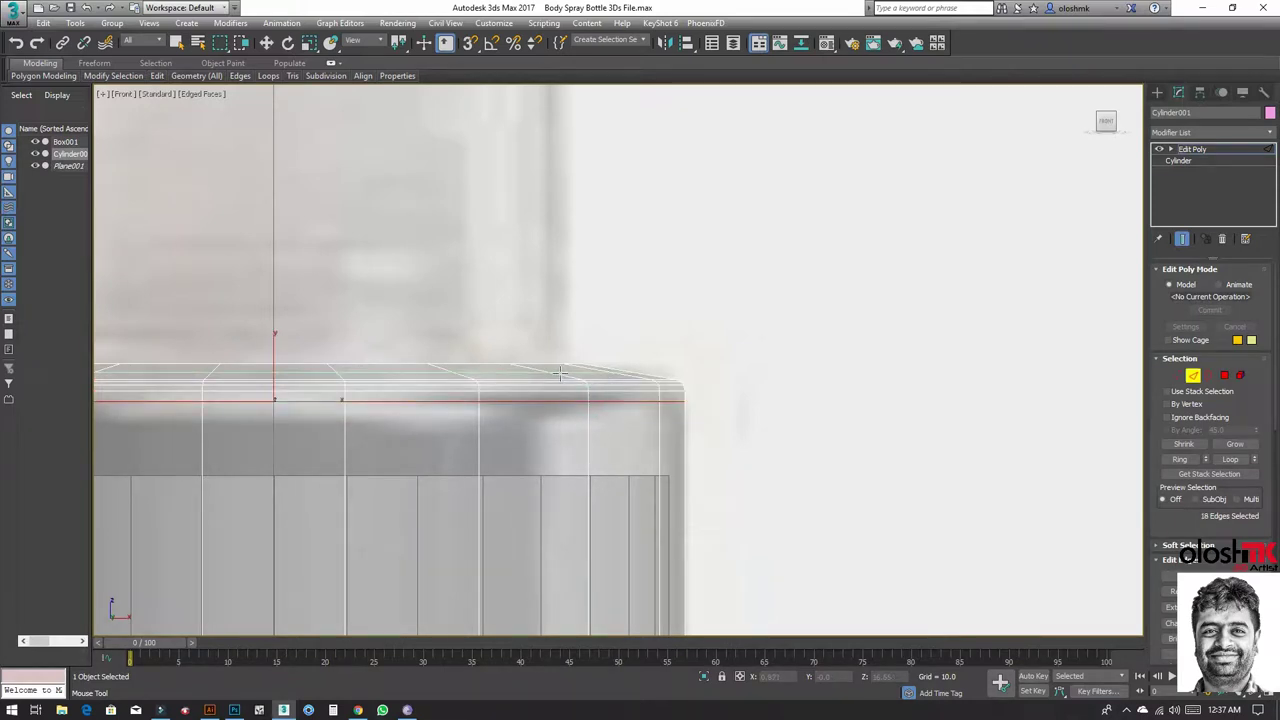
pyautogui.rightClick(561, 377)
pyautogui.press('w')
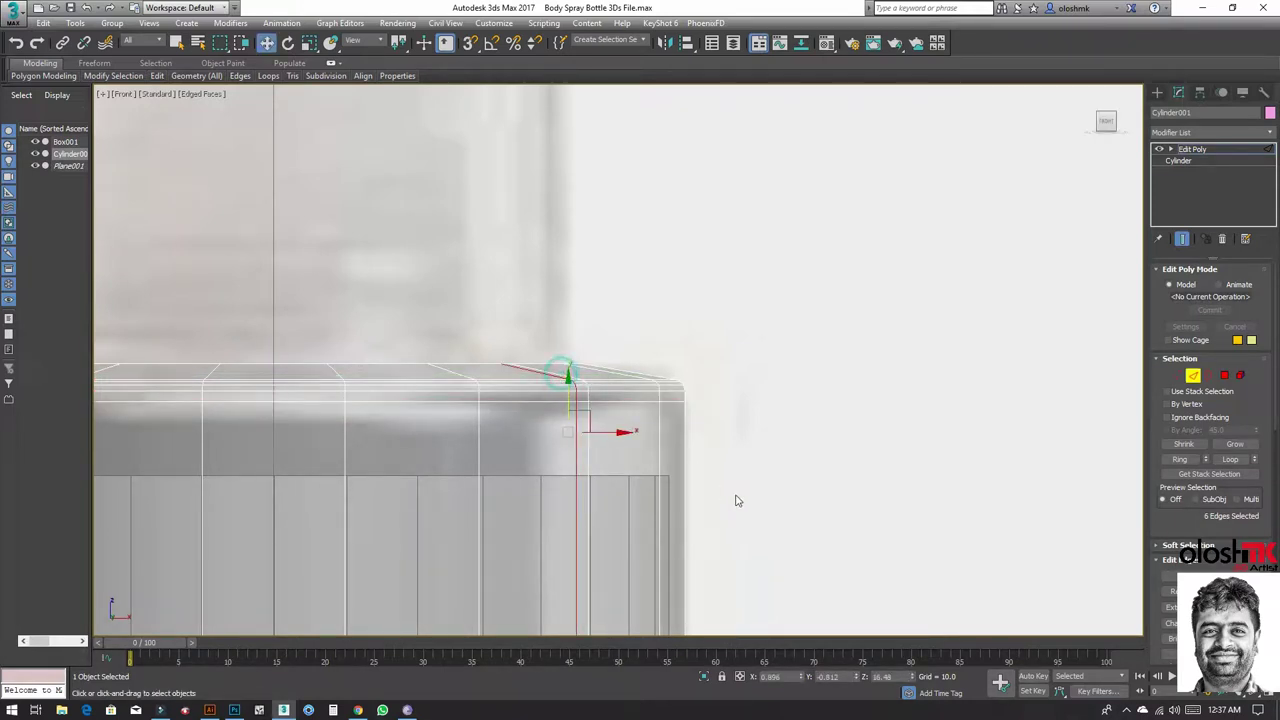
pyautogui.hotkey('alt', 'w')
pyautogui.hotkey('alt', 'w')
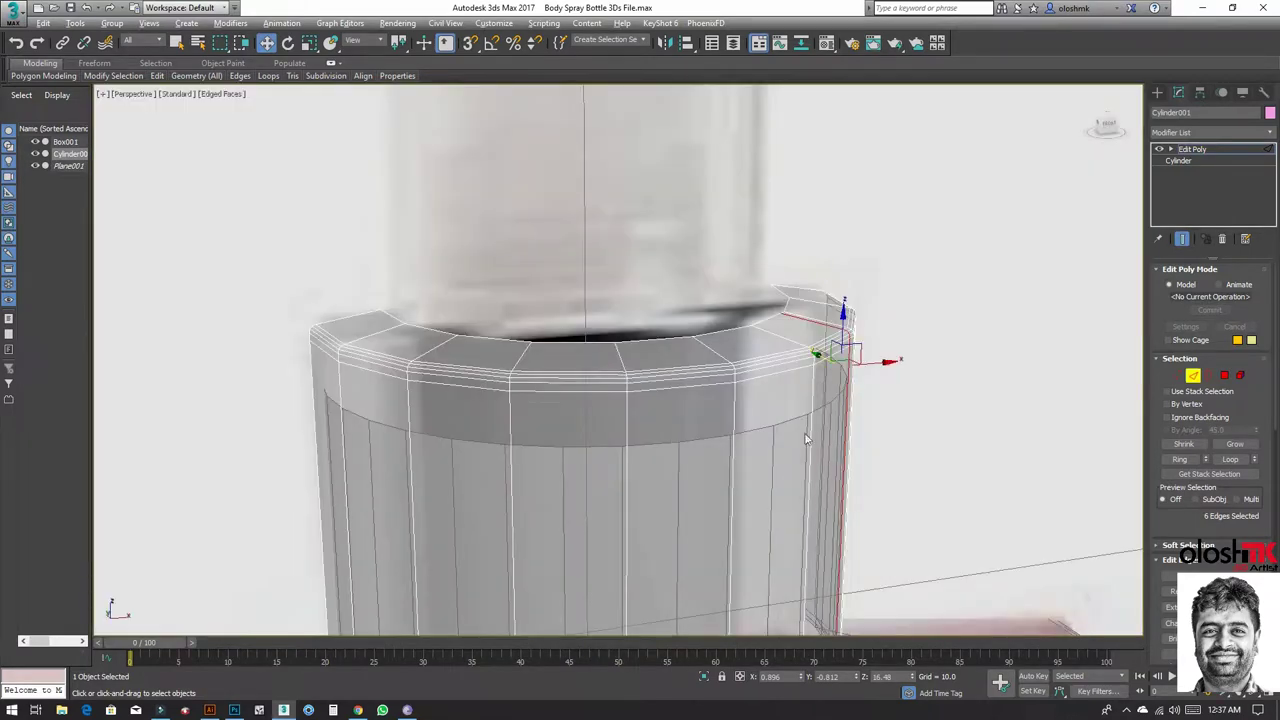
pyautogui.doubleClick(825, 366)
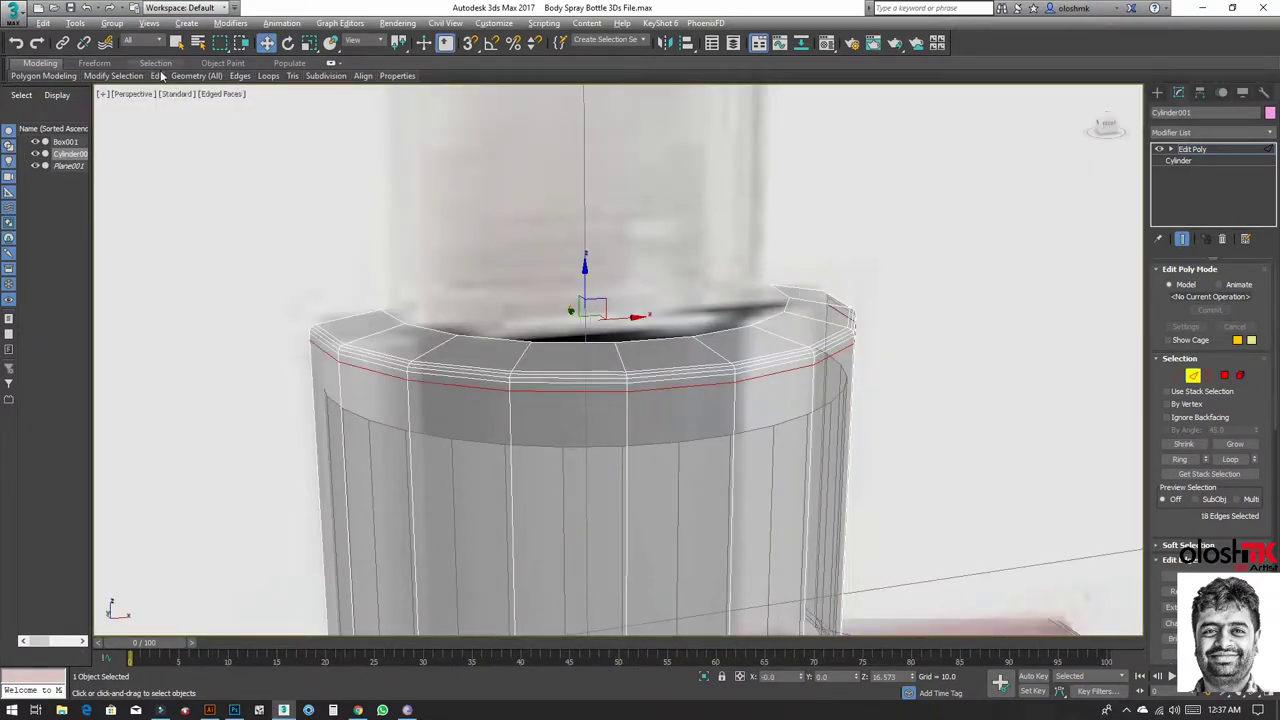
# Step: Add another edge loop near the top of the collar
pyautogui.click(157, 75)
pyautogui.click(265, 110)
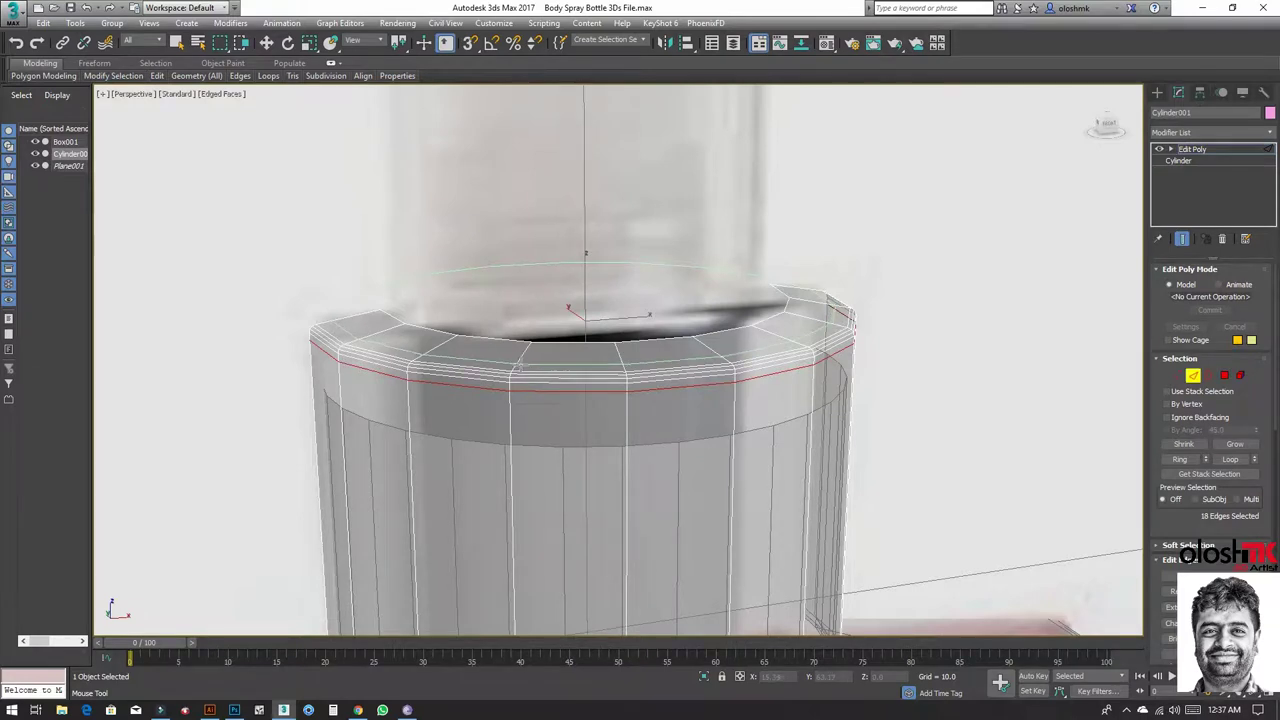
pyautogui.click(518, 362)
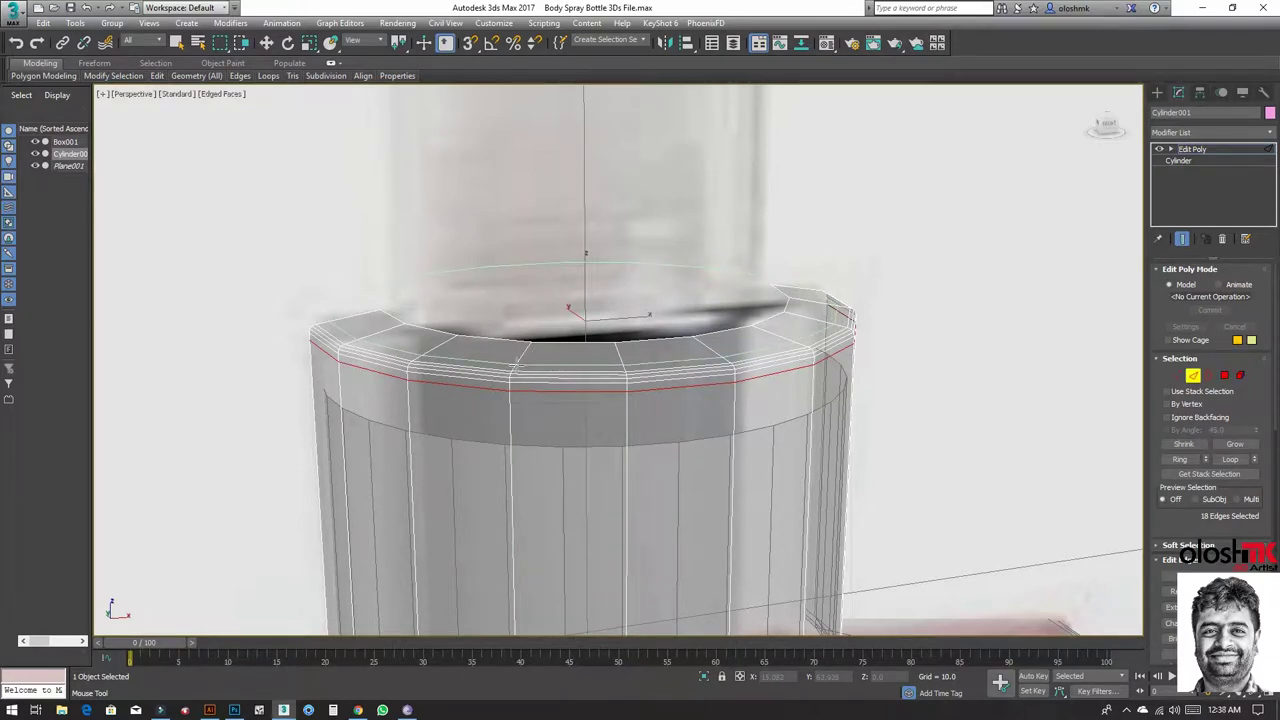
pyautogui.press('w')
pyautogui.keyDown('alt'); pyautogui.moveTo(695, 400); pyautogui.dragTo(682, 384, button='middle'); pyautogui.keyUp('alt')
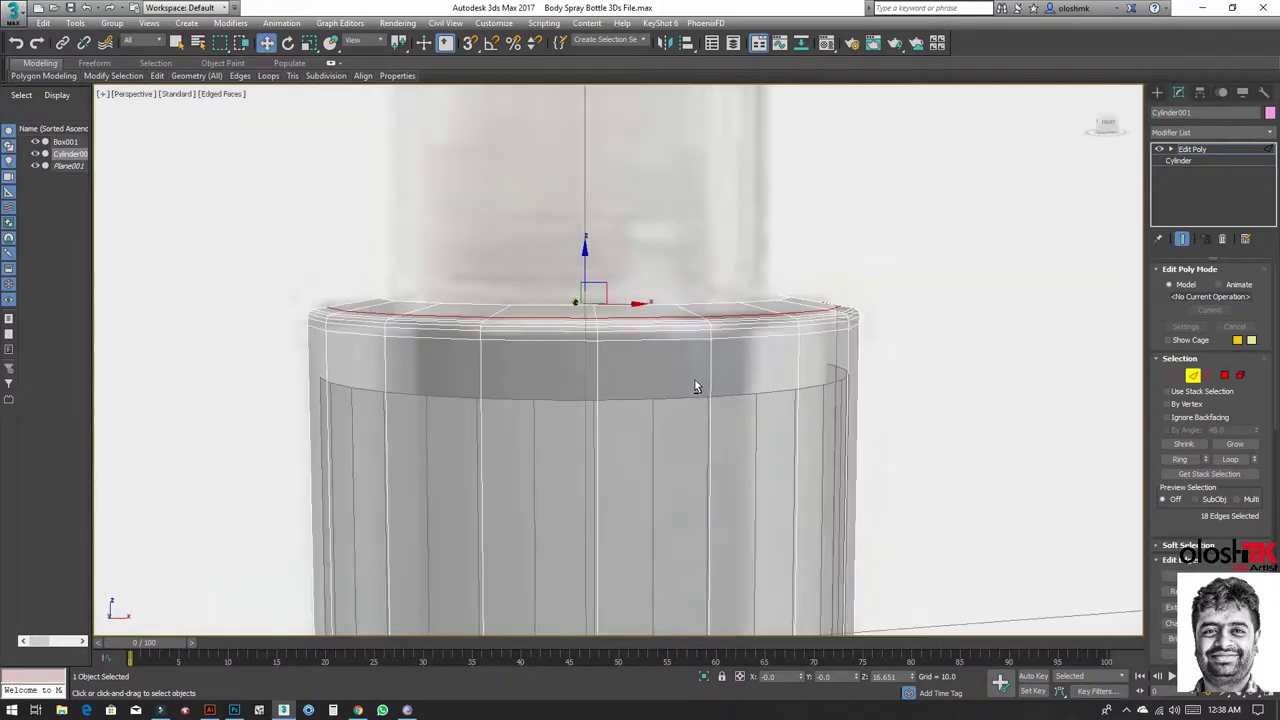
pyautogui.scroll(-2, 660, 405)
pyautogui.scroll(-2, 640, 406)
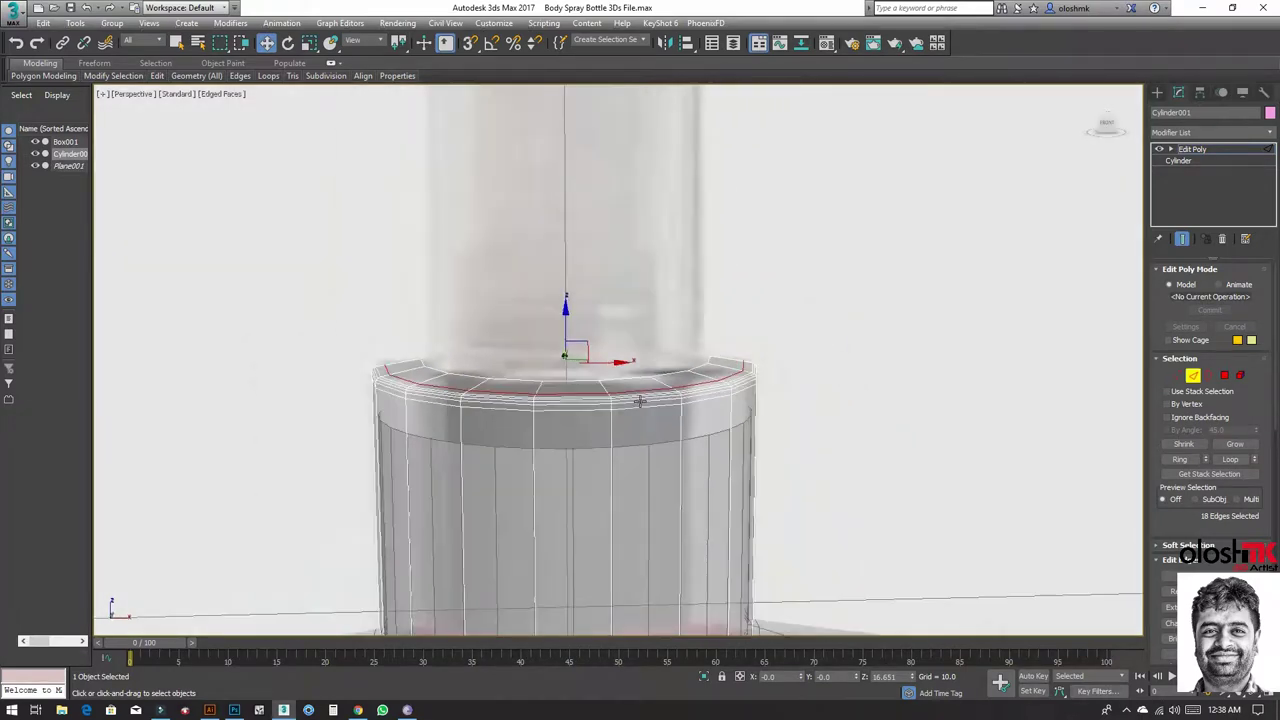
pyautogui.scroll(-1, 640, 400)
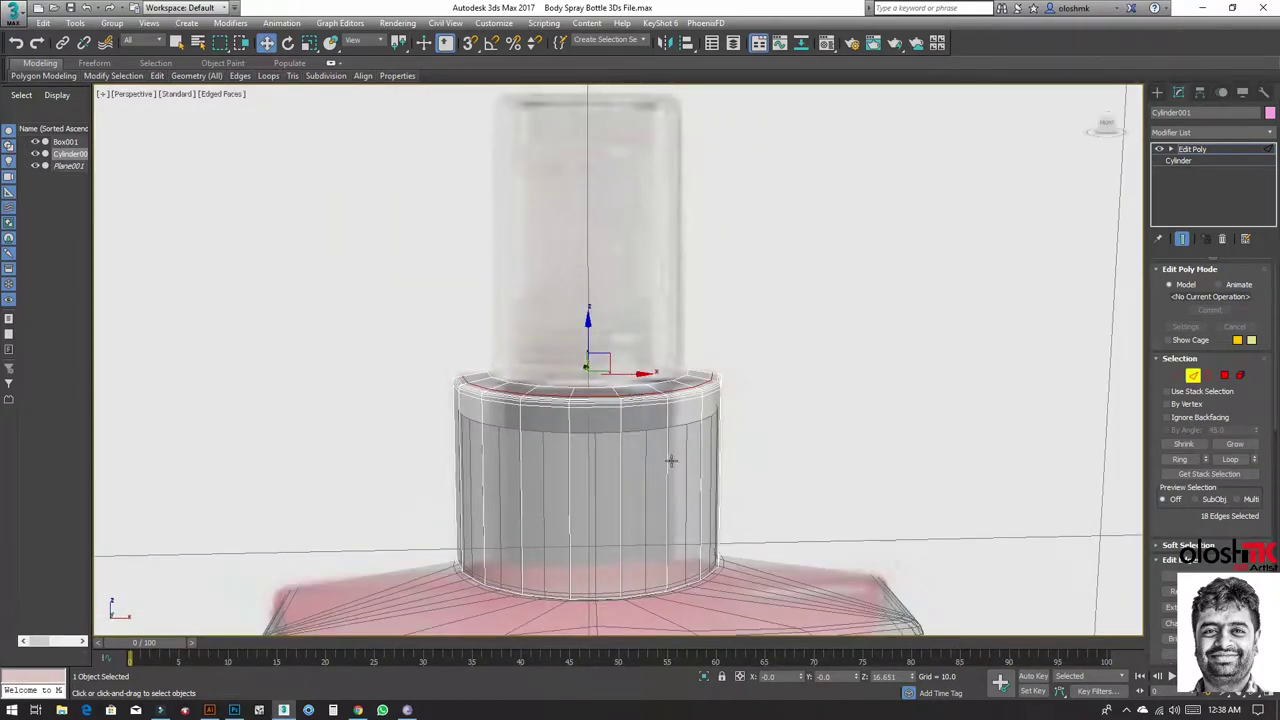
# Step: Maximize the Front viewport to view the collar
pyautogui.hotkey('alt', 'w')
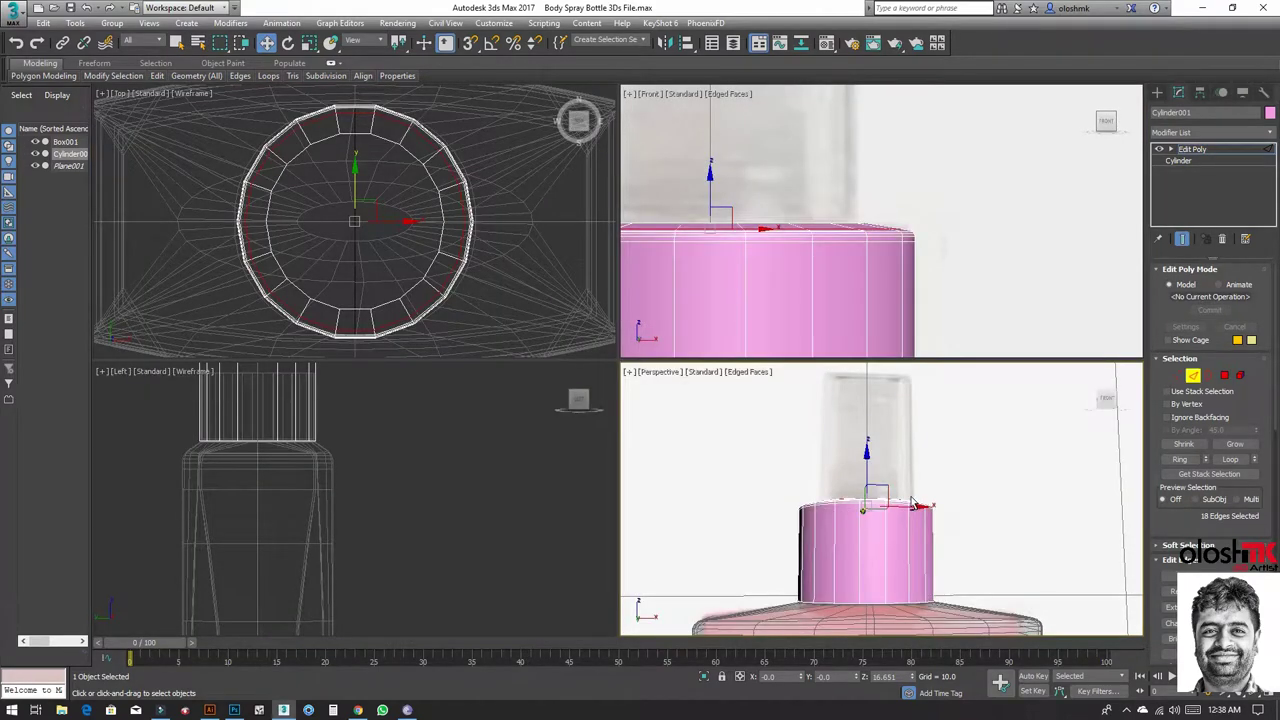
pyautogui.rightClick(901, 270)
pyautogui.hotkey('alt', 'w')
pyautogui.scroll(-2, 829, 360)
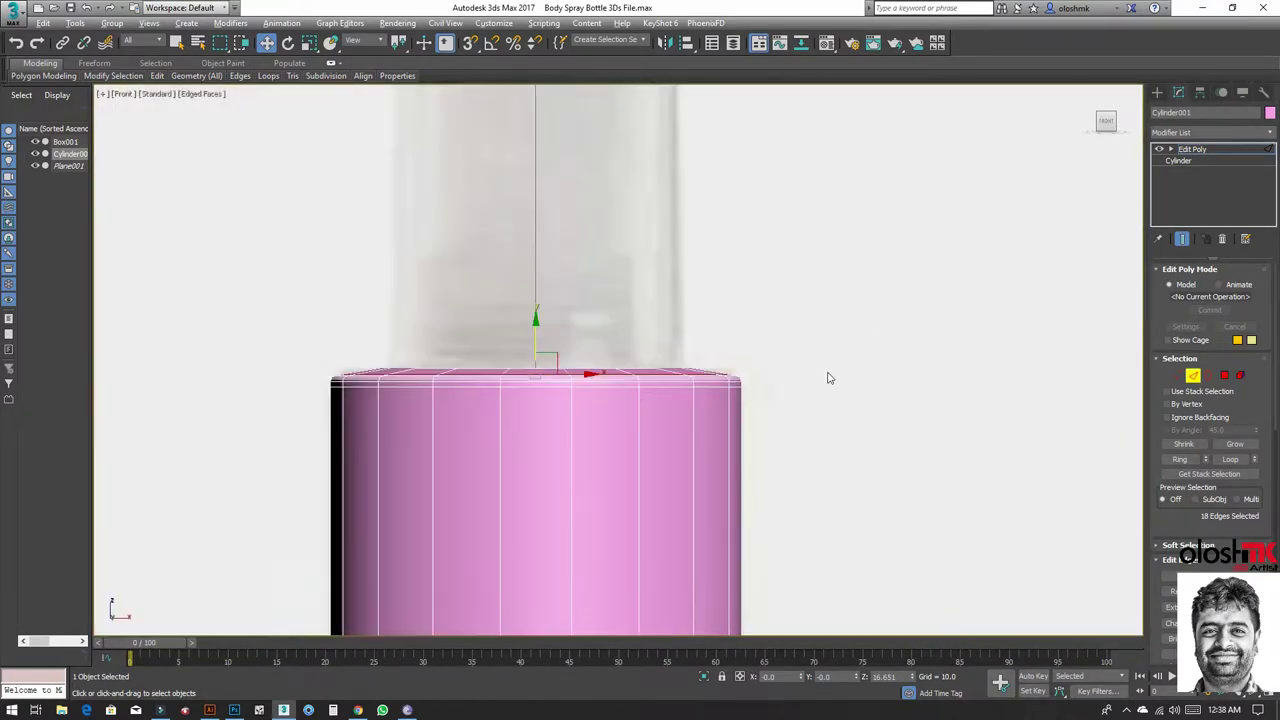
pyautogui.scroll(-2, 829, 374)
# Step: Clone the collar cylinder upward as a copy, creating Cylinder002
pyautogui.click(1193, 376)
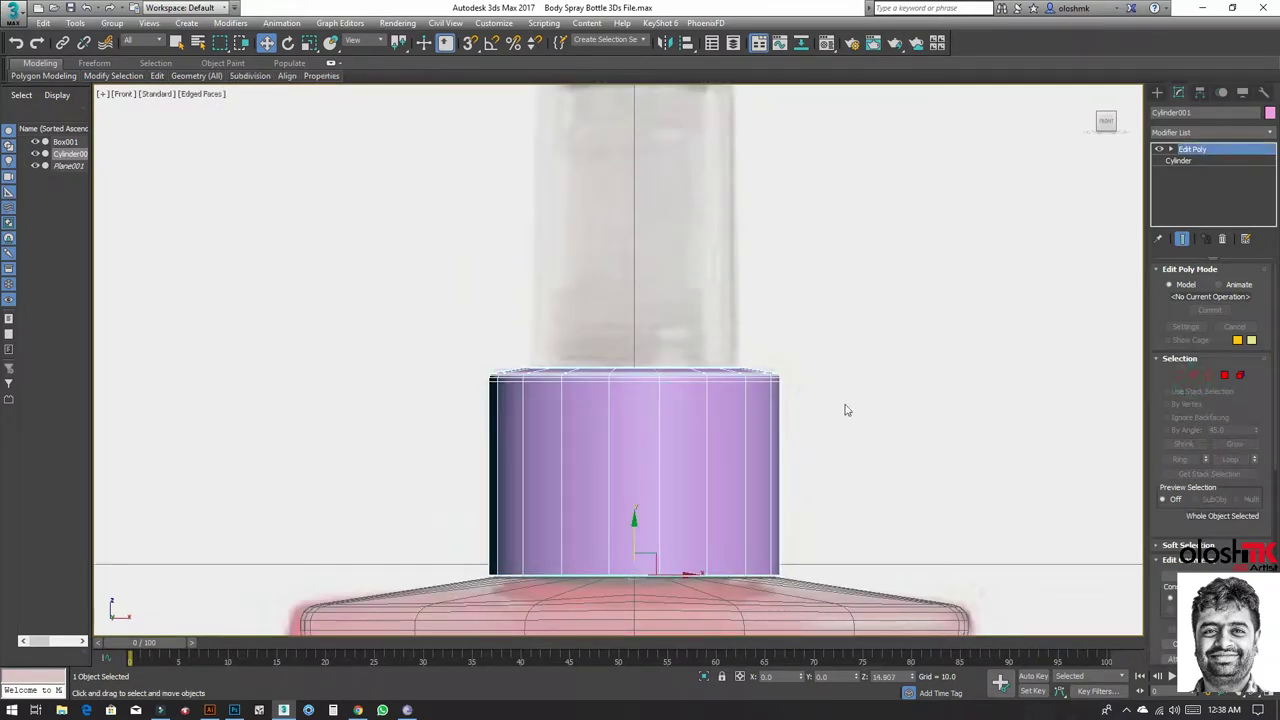
pyautogui.keyDown('shift'); pyautogui.moveTo(632, 542); pyautogui.dragTo(664, 358); pyautogui.keyUp('shift')
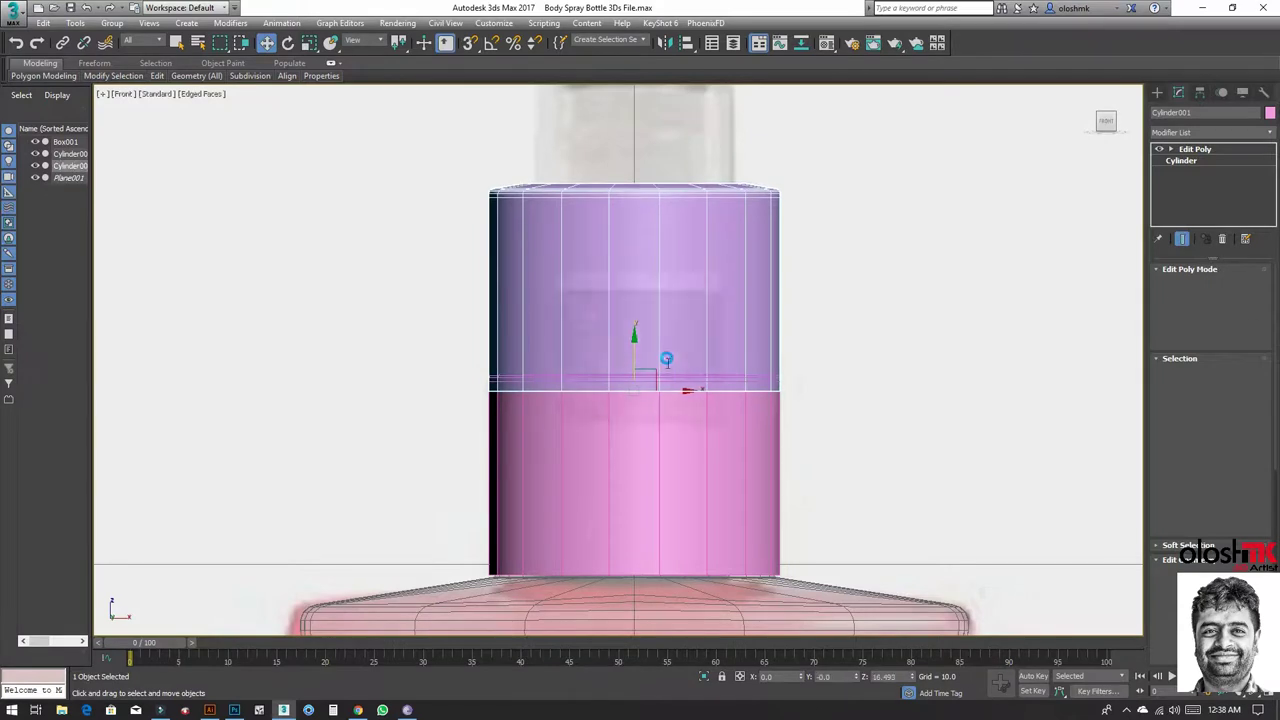
pyautogui.click(650, 411)
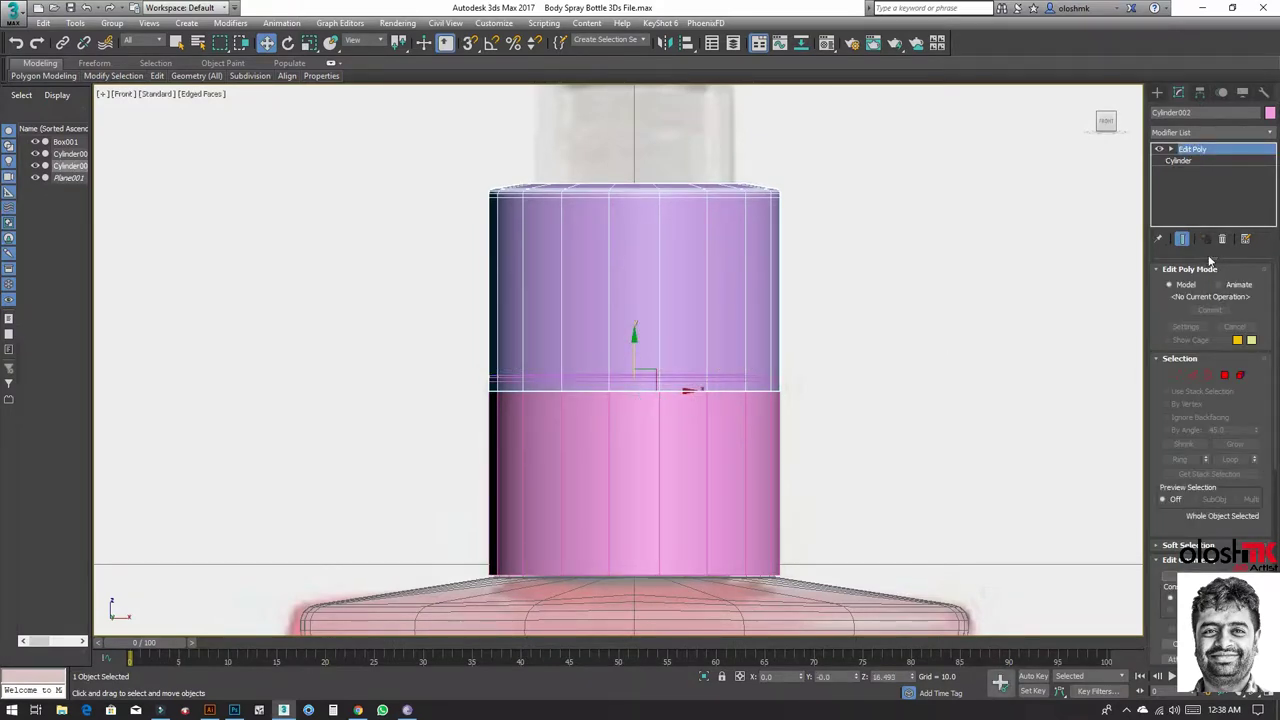
pyautogui.click(669, 473)
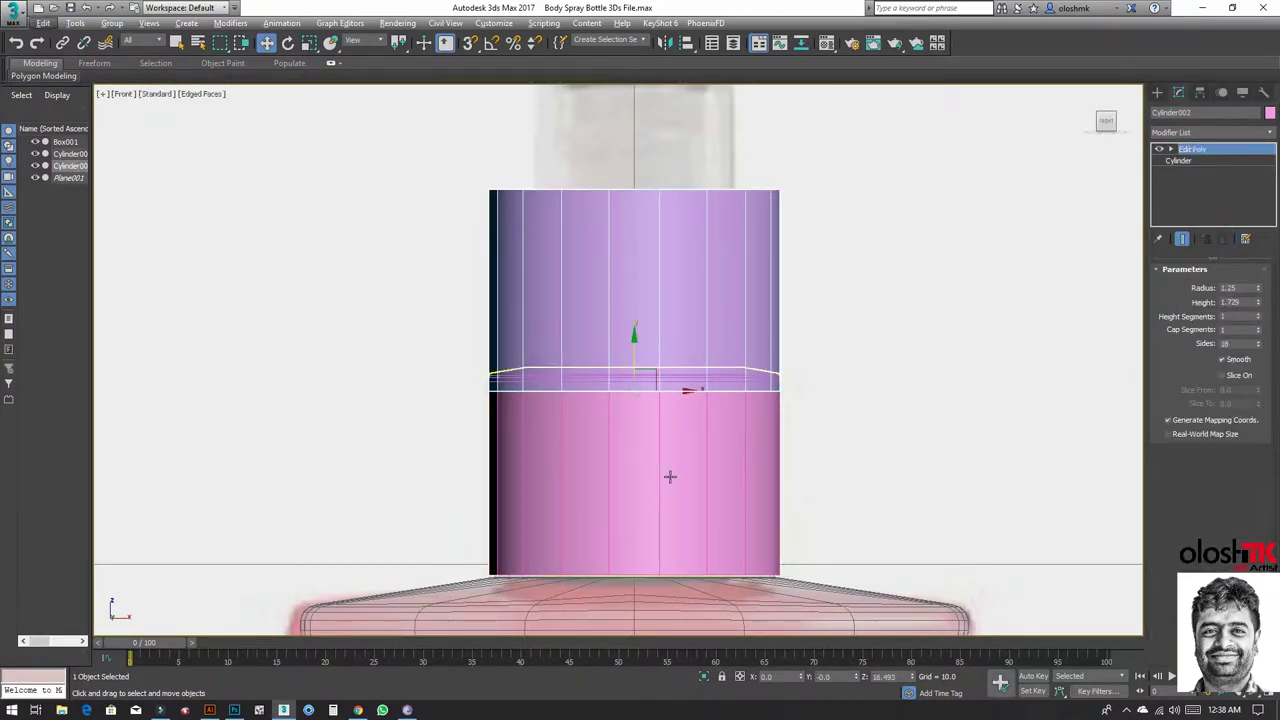
pyautogui.click(694, 292)
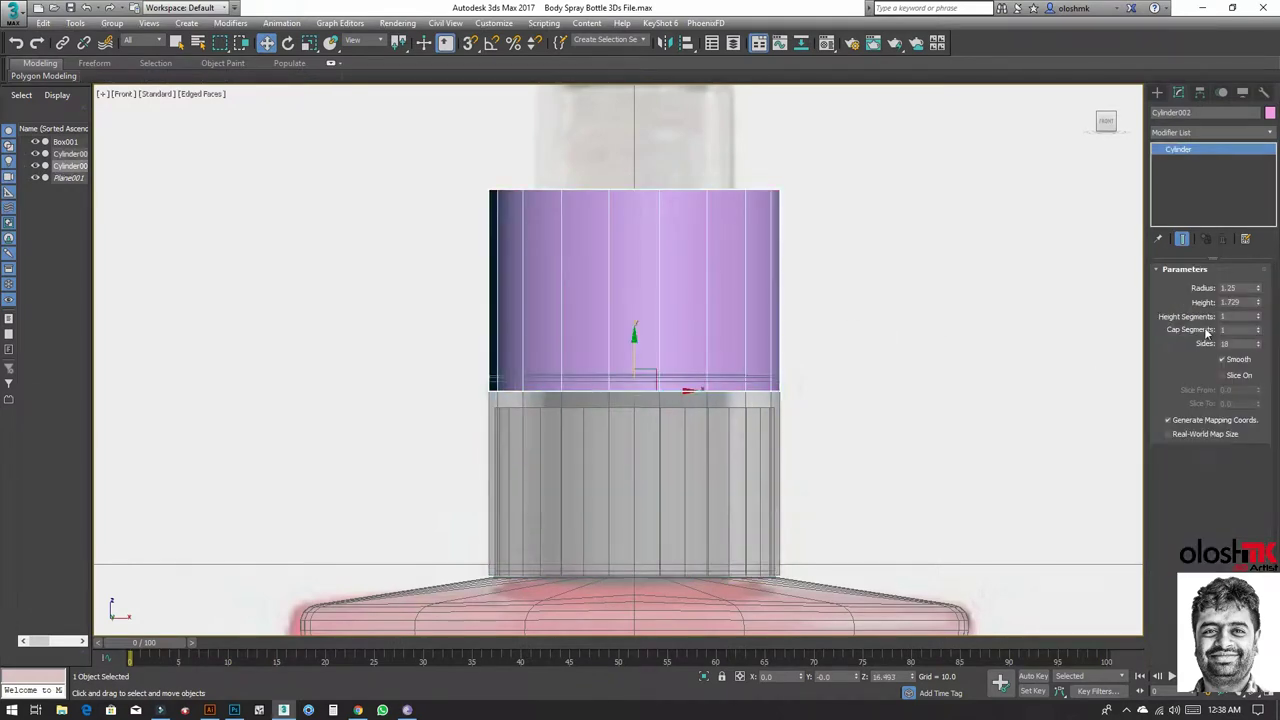
# Step: Set Cylinder002's radius to 0.773 and height to 2.577
pyautogui.moveTo(1260, 290)
pyautogui.mouseDown()
pyautogui.moveTo(1258, 315)
pyautogui.moveTo(1258, 300)
pyautogui.mouseUp()
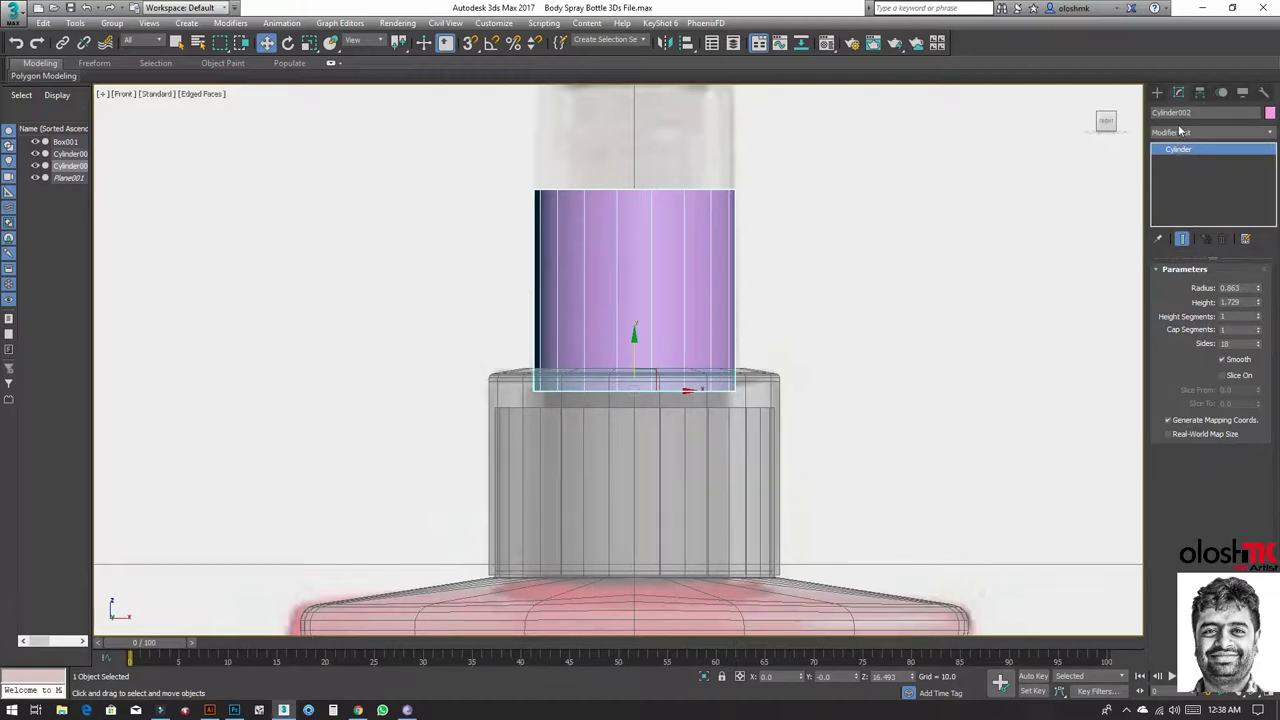
pyautogui.hotkey('alt', 'x')
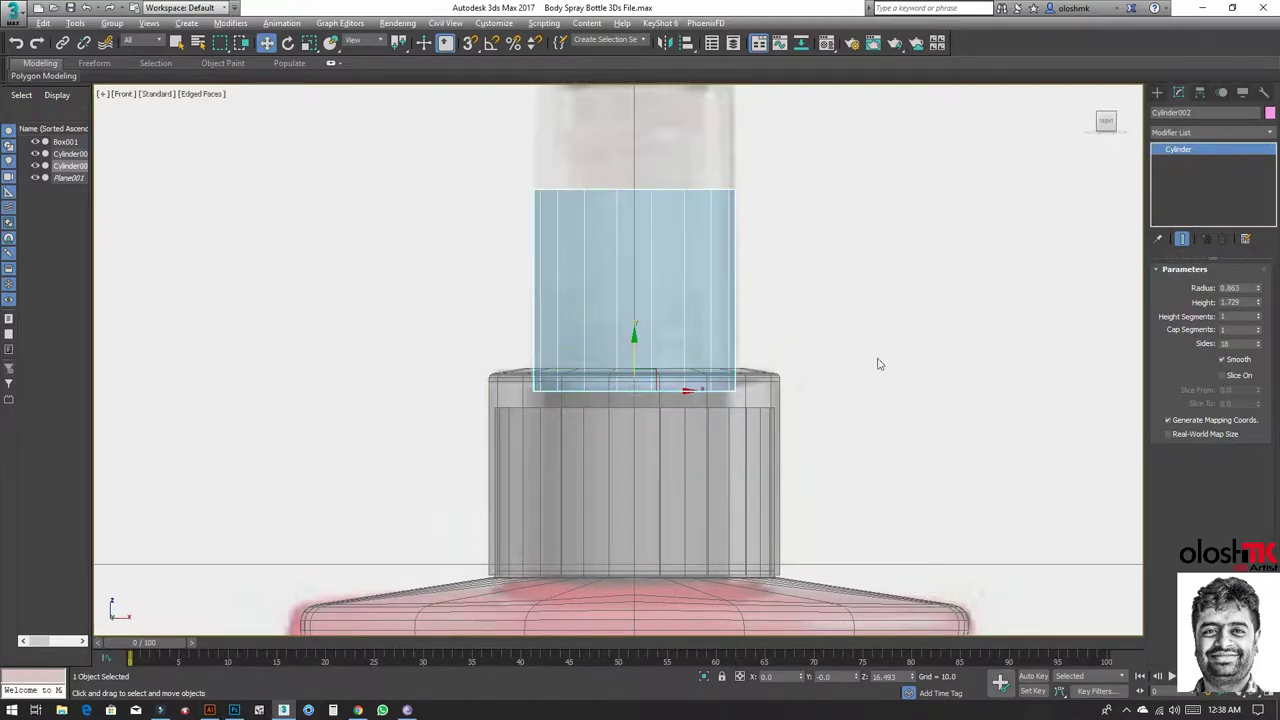
pyautogui.moveTo(699, 322); pyautogui.dragTo(709, 413, button='middle')
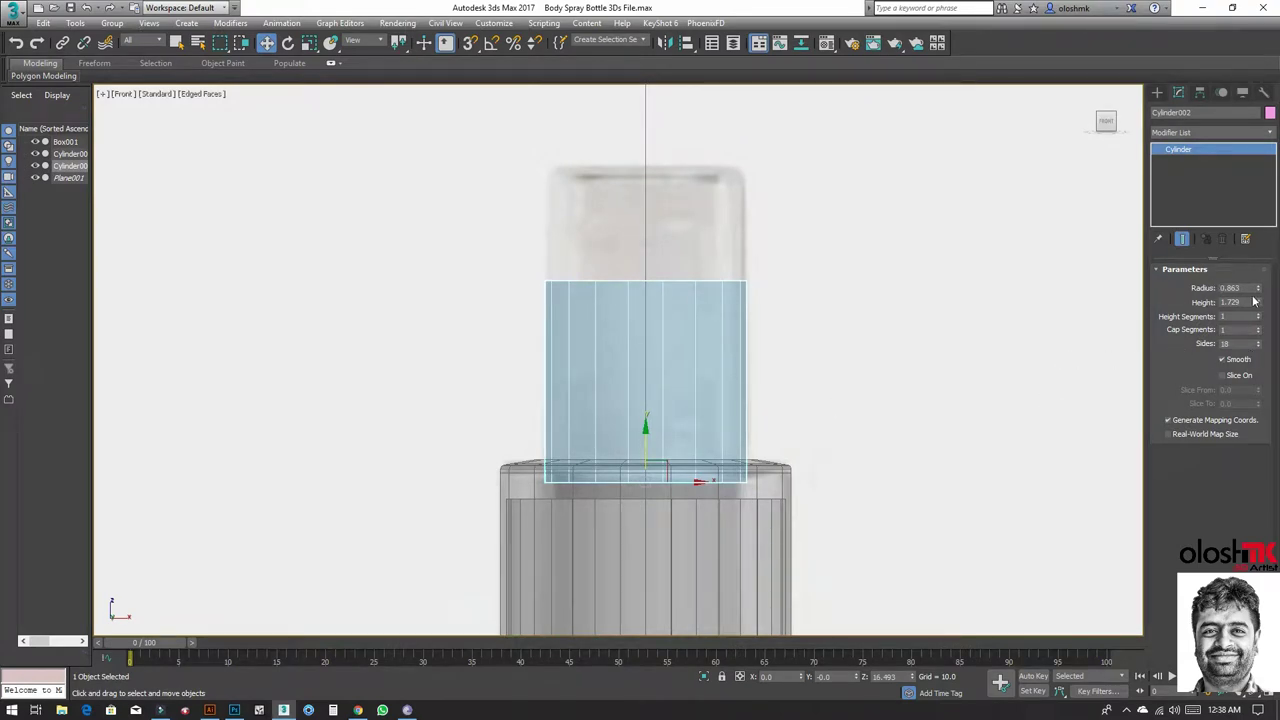
pyautogui.moveTo(1258, 290); pyautogui.dragTo(1258, 297)
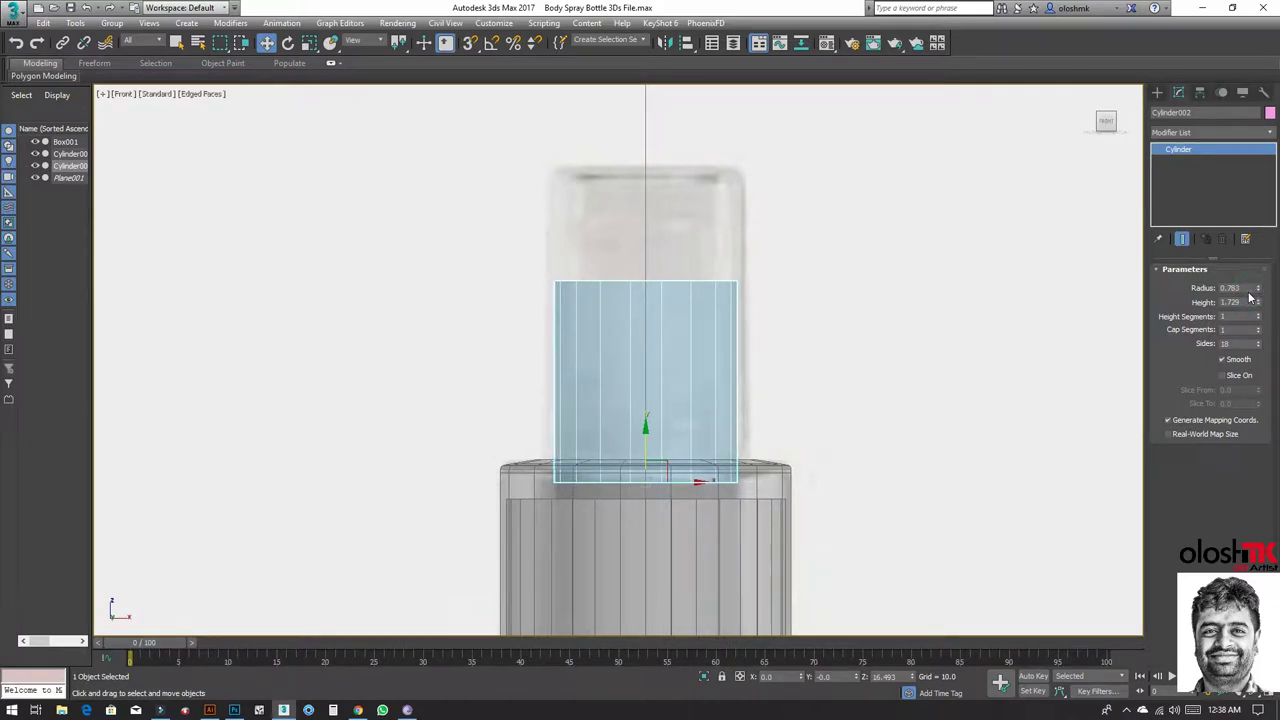
pyautogui.moveTo(1258, 294); pyautogui.dragTo(1258, 297)
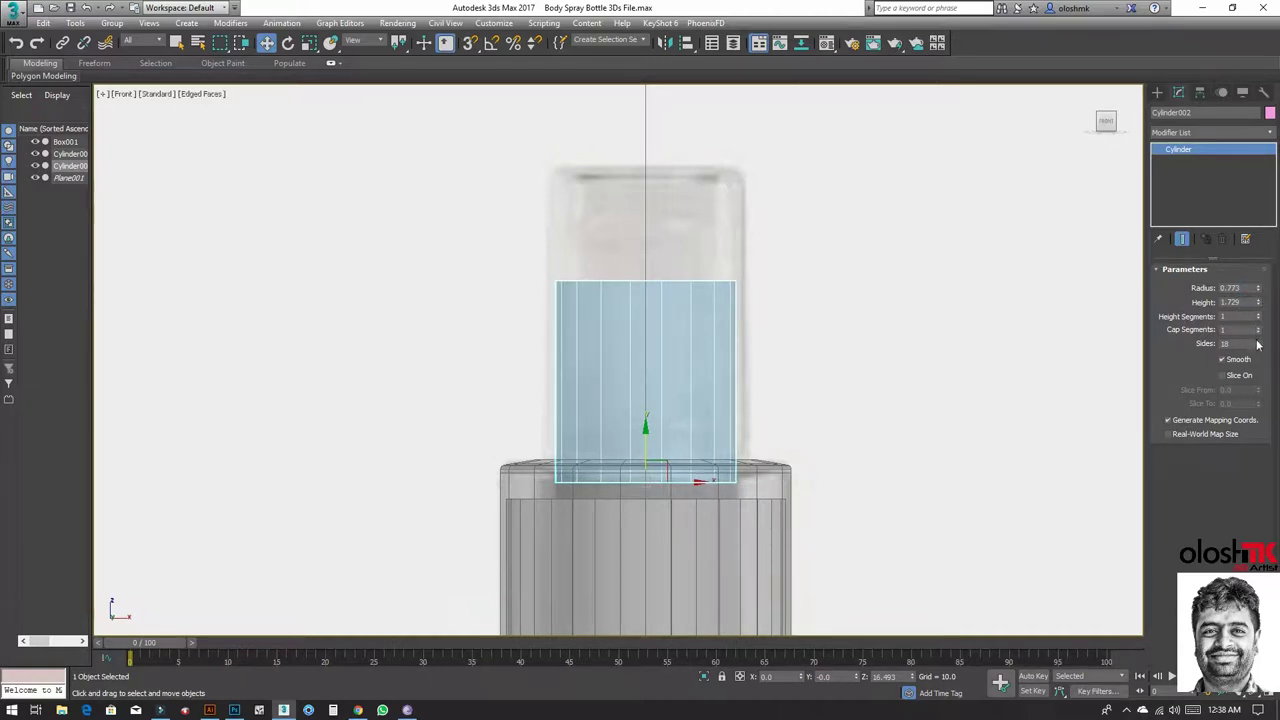
pyautogui.moveTo(1258, 304); pyautogui.dragTo(1256, 269)
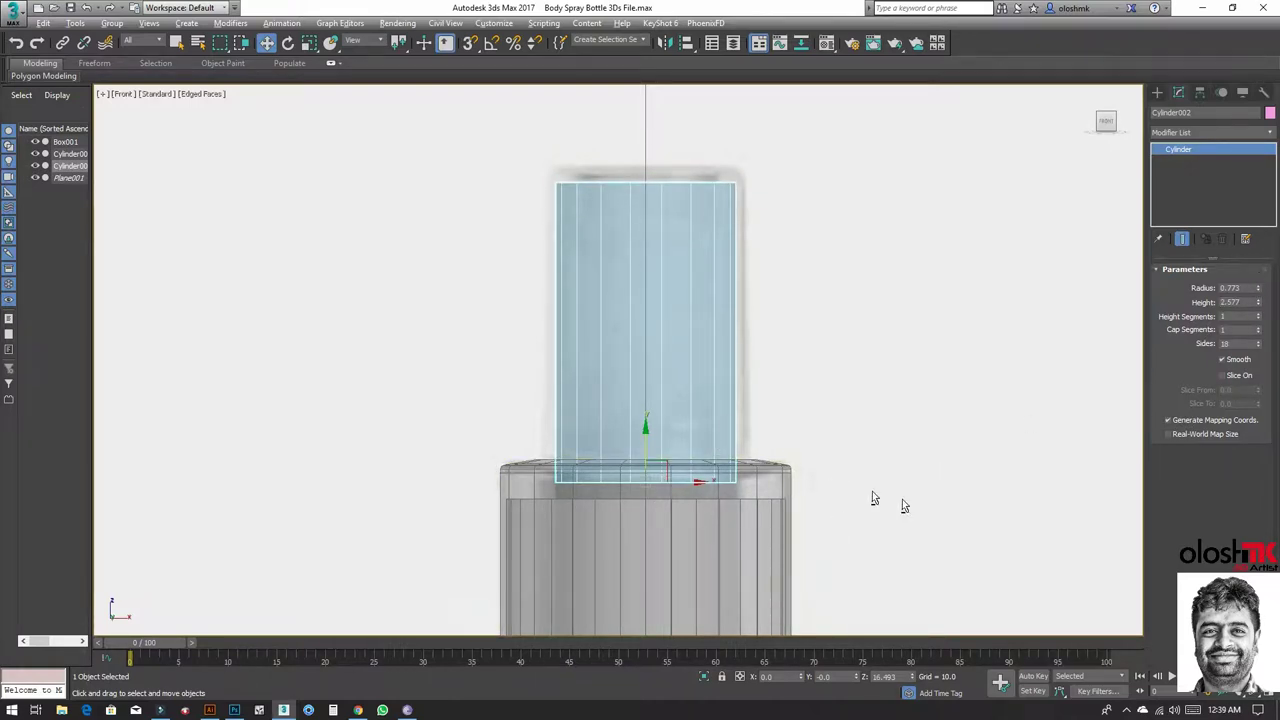
# Step: Add an Edit Poly modifier to the spray tube cylinder
pyautogui.hotkey('alt', 'w')
pyautogui.hotkey('alt', 'w')
pyautogui.hotkey('alt', 'x')
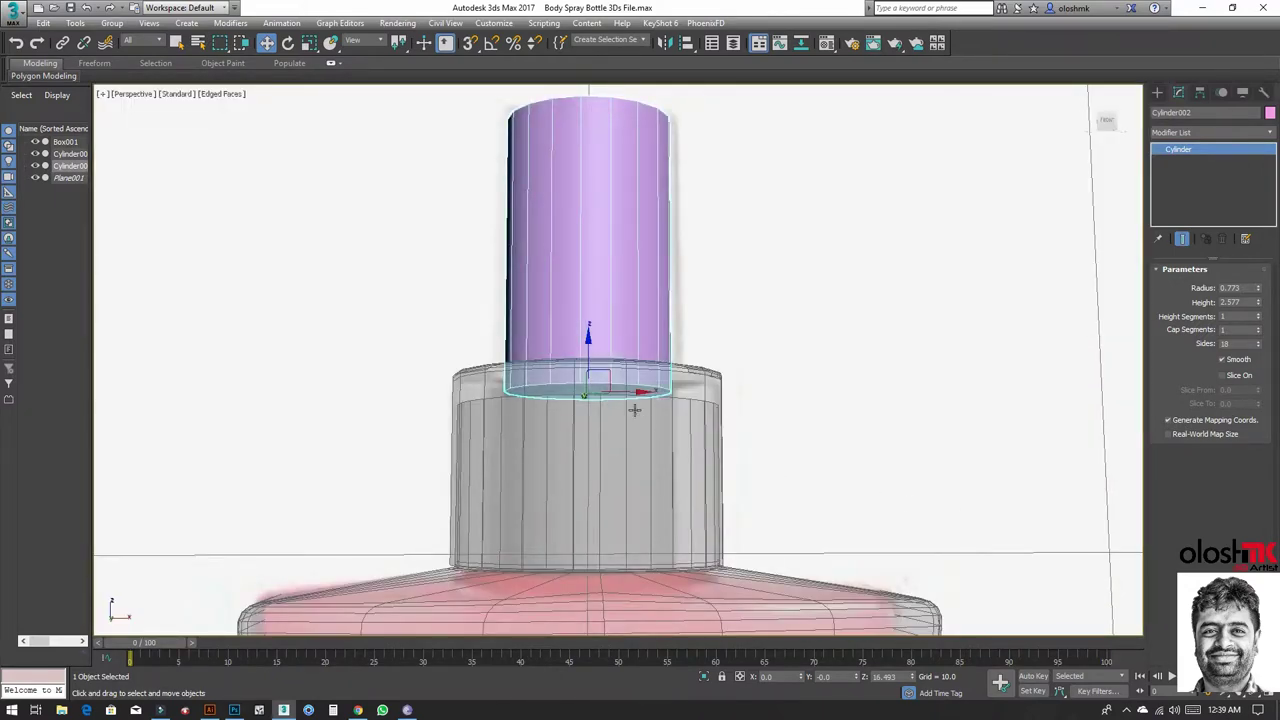
pyautogui.keyDown('alt'); pyautogui.moveTo(634, 410); pyautogui.dragTo(1108, 281, button='middle'); pyautogui.keyUp('alt')
pyautogui.click(1200, 133)
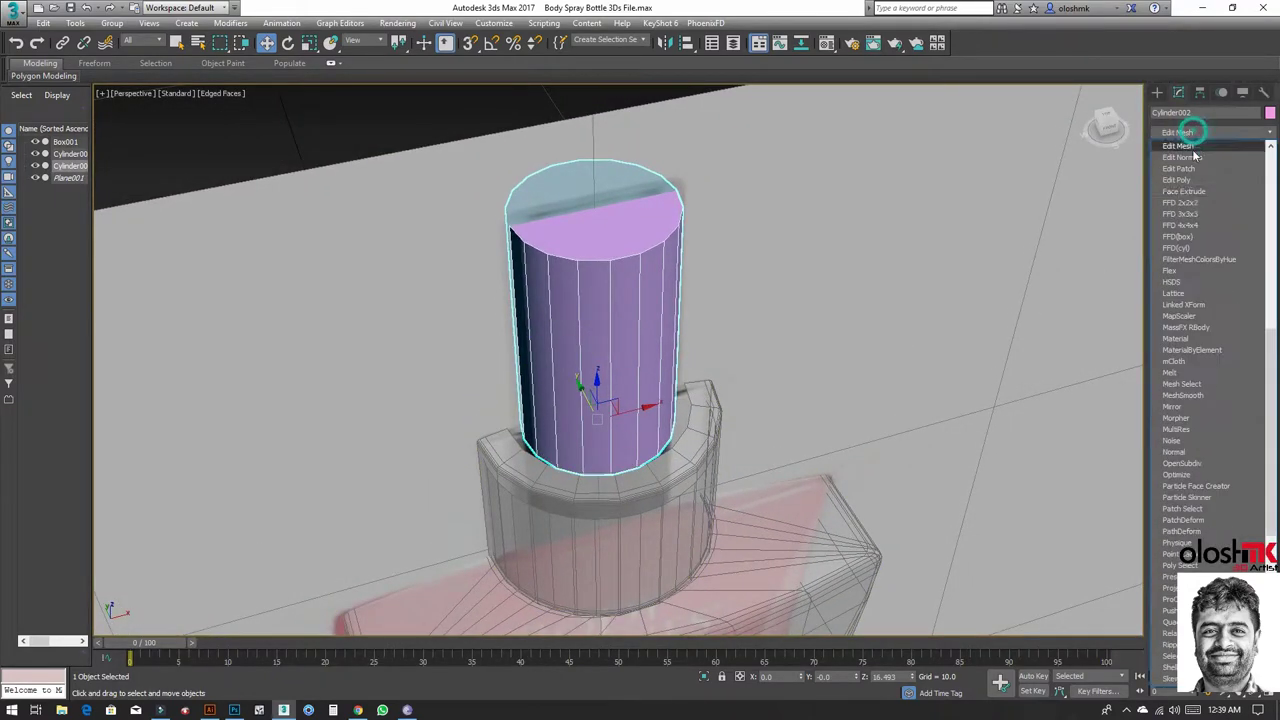
pyautogui.click(1180, 180)
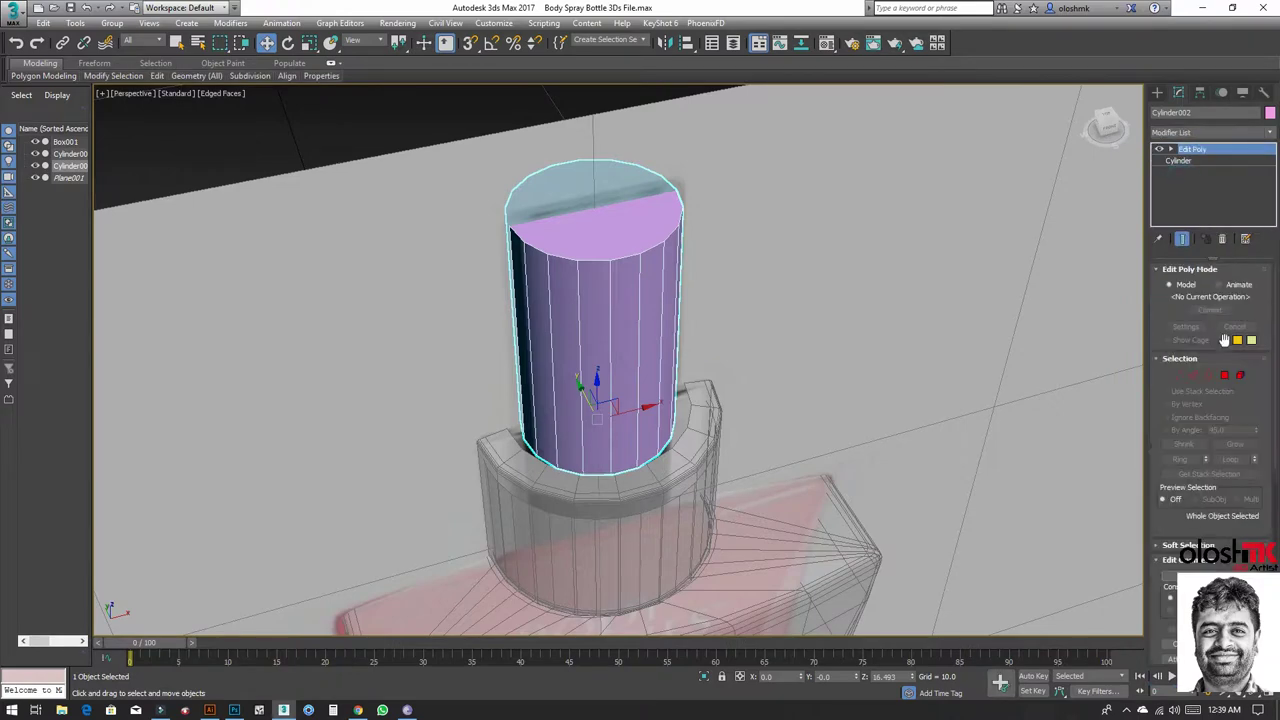
# Step: Delete the tube's bottom polygon to open its underside
pyautogui.click(1225, 375)
pyautogui.click(591, 226)
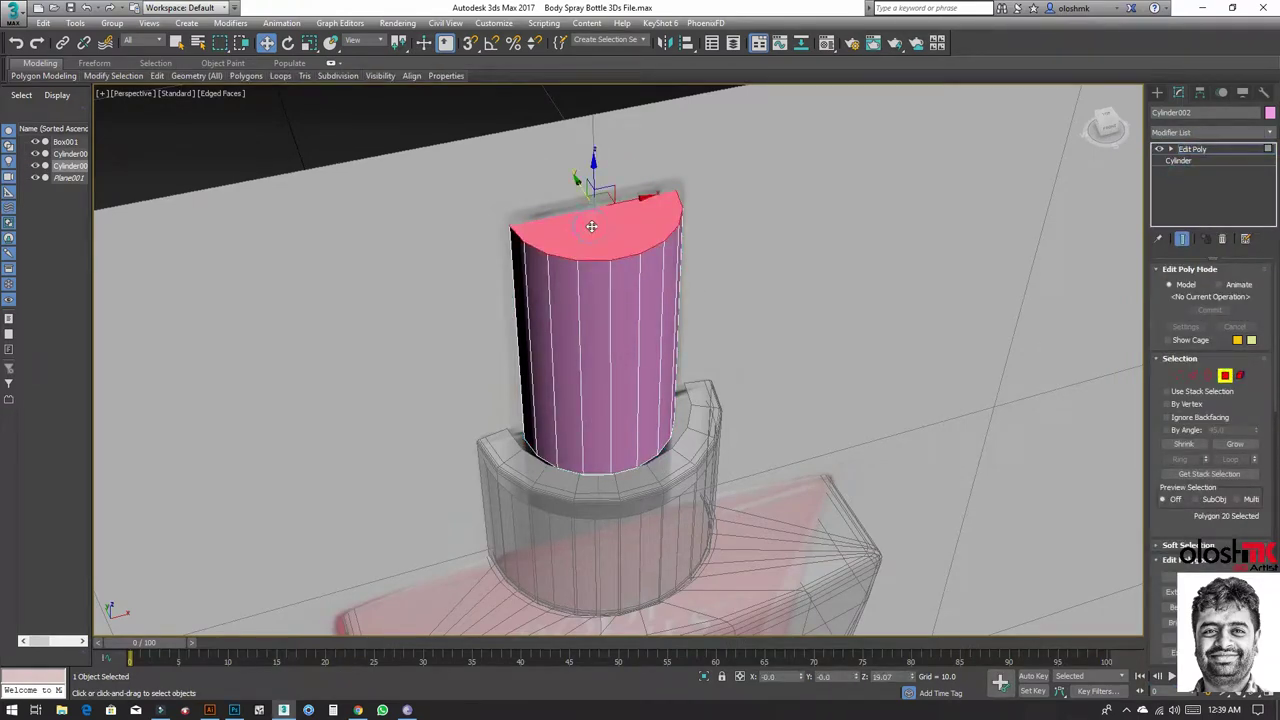
pyautogui.keyDown('alt'); pyautogui.click(591, 226); pyautogui.keyUp('alt')
pyautogui.moveTo(619, 281)
pyautogui.keyDown('alt'); pyautogui.mouseDown(button='middle')
pyautogui.moveTo(633, 366)
pyautogui.moveTo(589, 351)
pyautogui.moveTo(615, 357)
pyautogui.mouseUp(button='middle'); pyautogui.keyUp('alt')
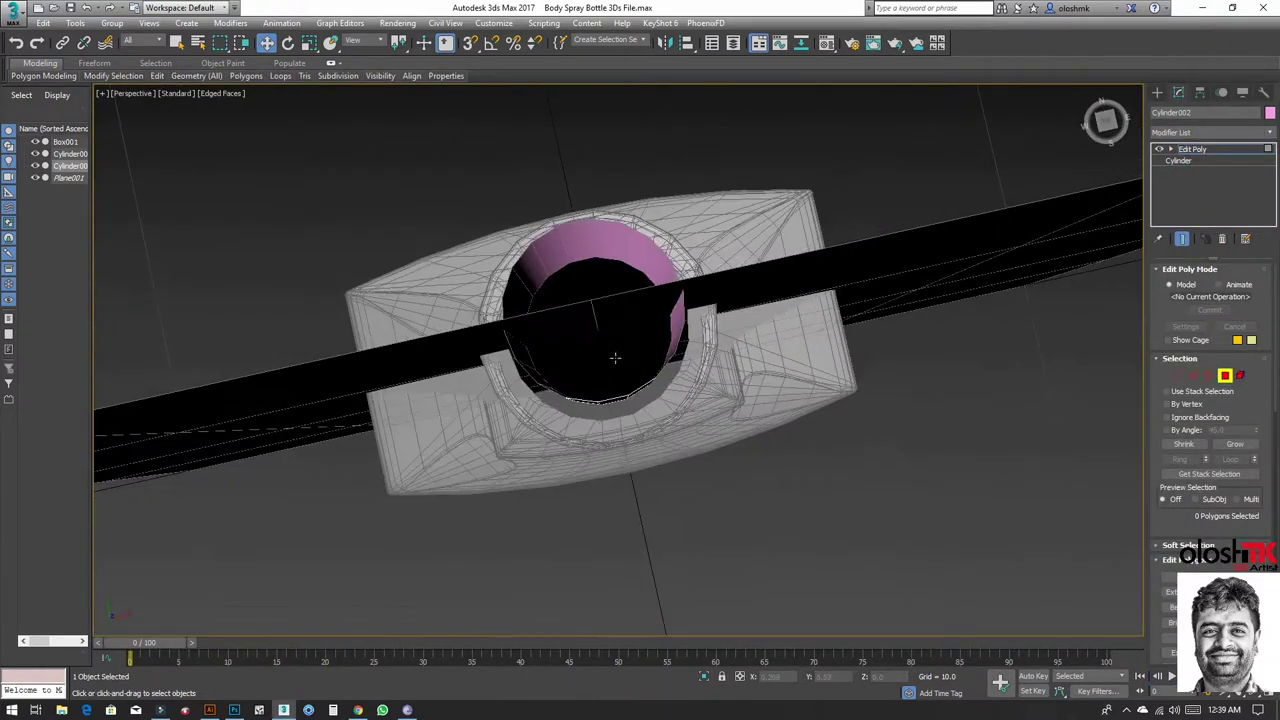
pyautogui.press('q')
pyautogui.click(608, 344)
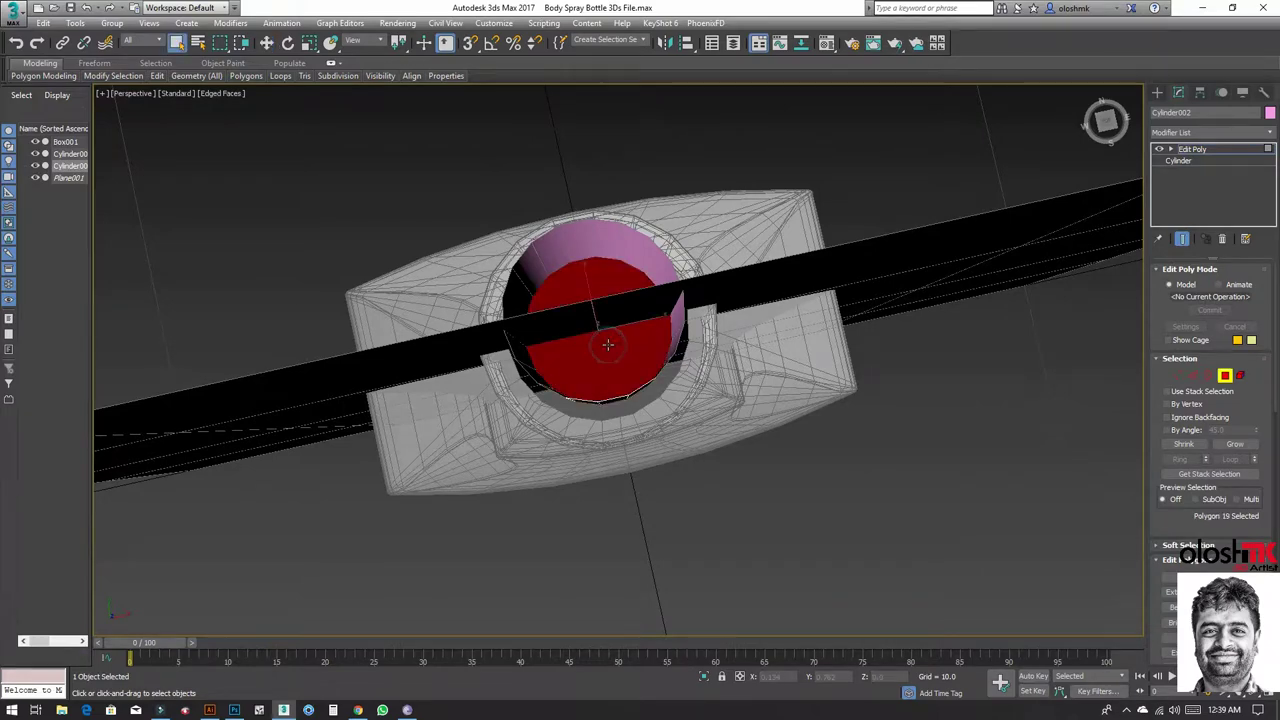
pyautogui.press('Delete')
pyautogui.keyDown('alt'); pyautogui.moveTo(589, 357); pyautogui.dragTo(585, 263, button='middle'); pyautogui.keyUp('alt')
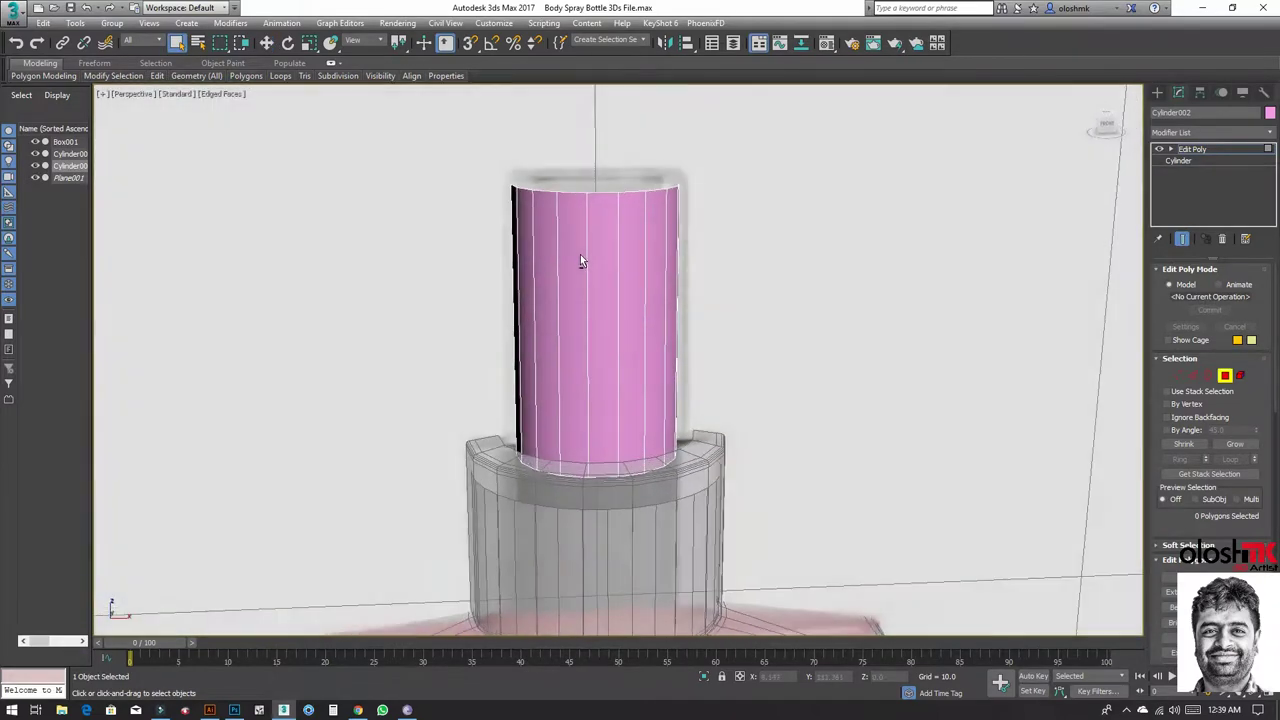
# Step: Back in the maximized perspective view, select the collar cylinder below the tube
pyautogui.hotkey('alt', 'w')
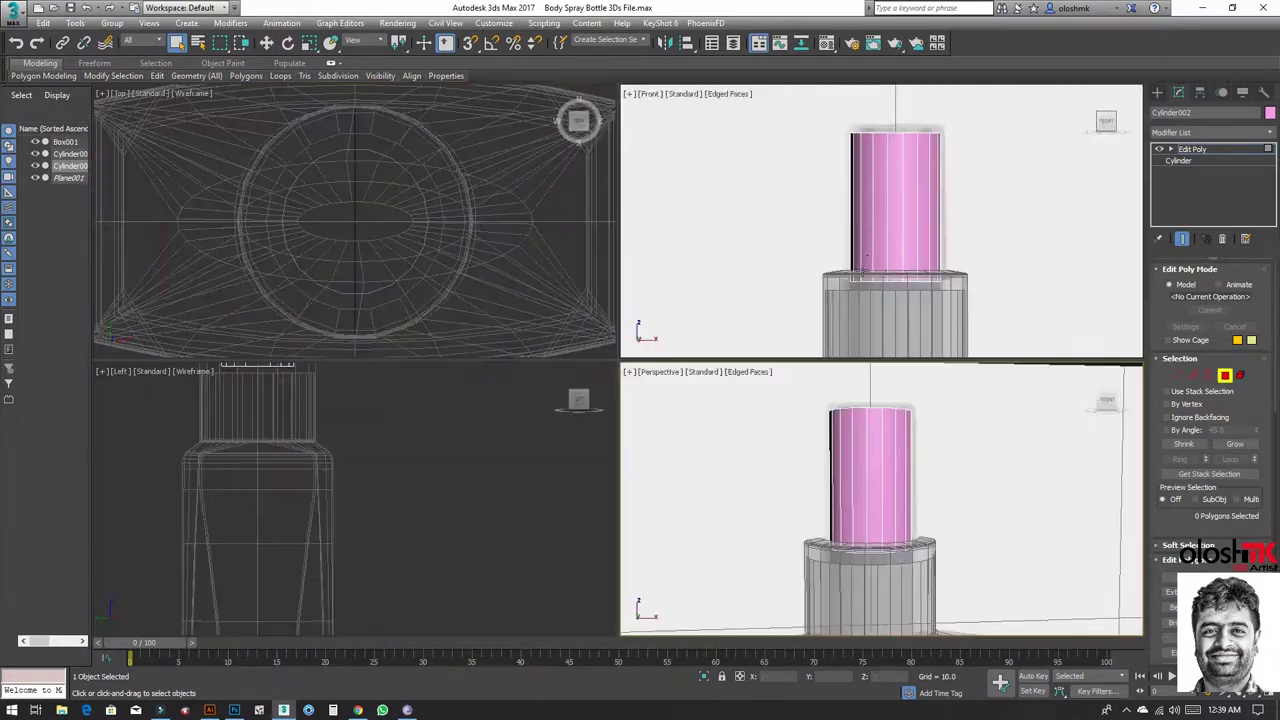
pyautogui.rightClick(860, 230)
pyautogui.hotkey('alt', 'w')
pyautogui.moveTo(663, 278); pyautogui.dragTo(663, 294, button='middle')
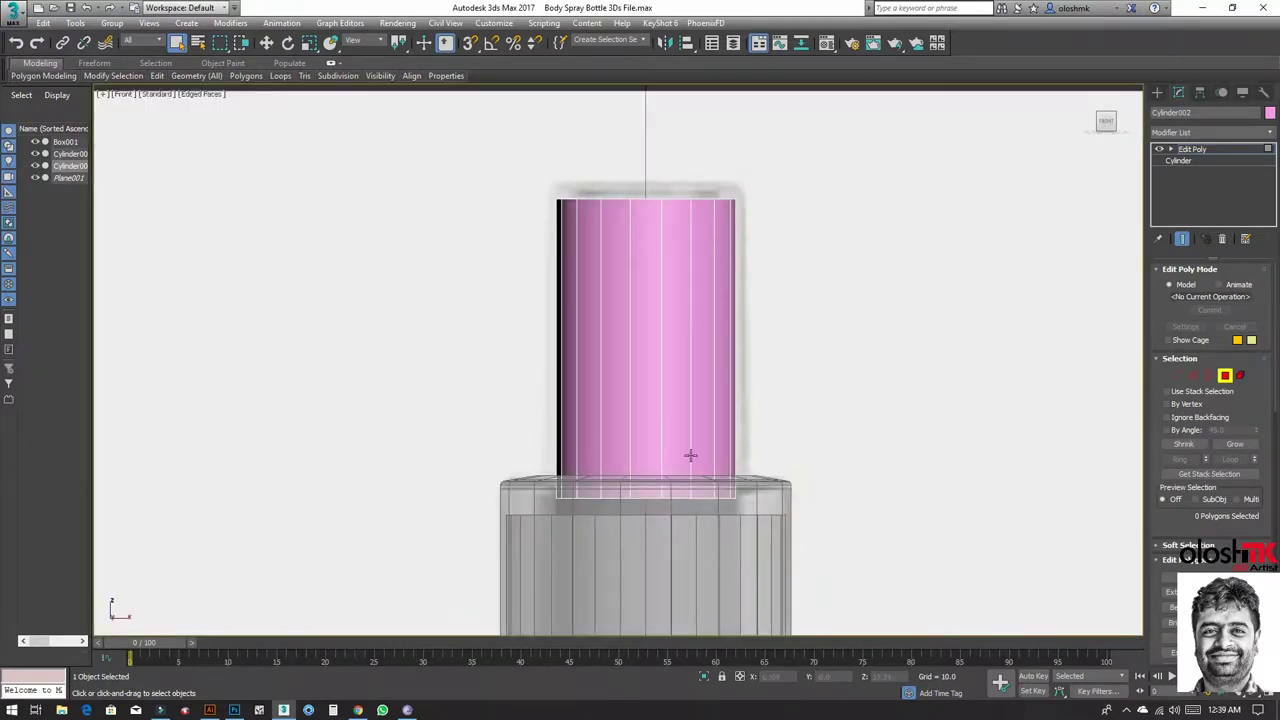
pyautogui.hotkey('alt', 'w')
pyautogui.rightClick(914, 491)
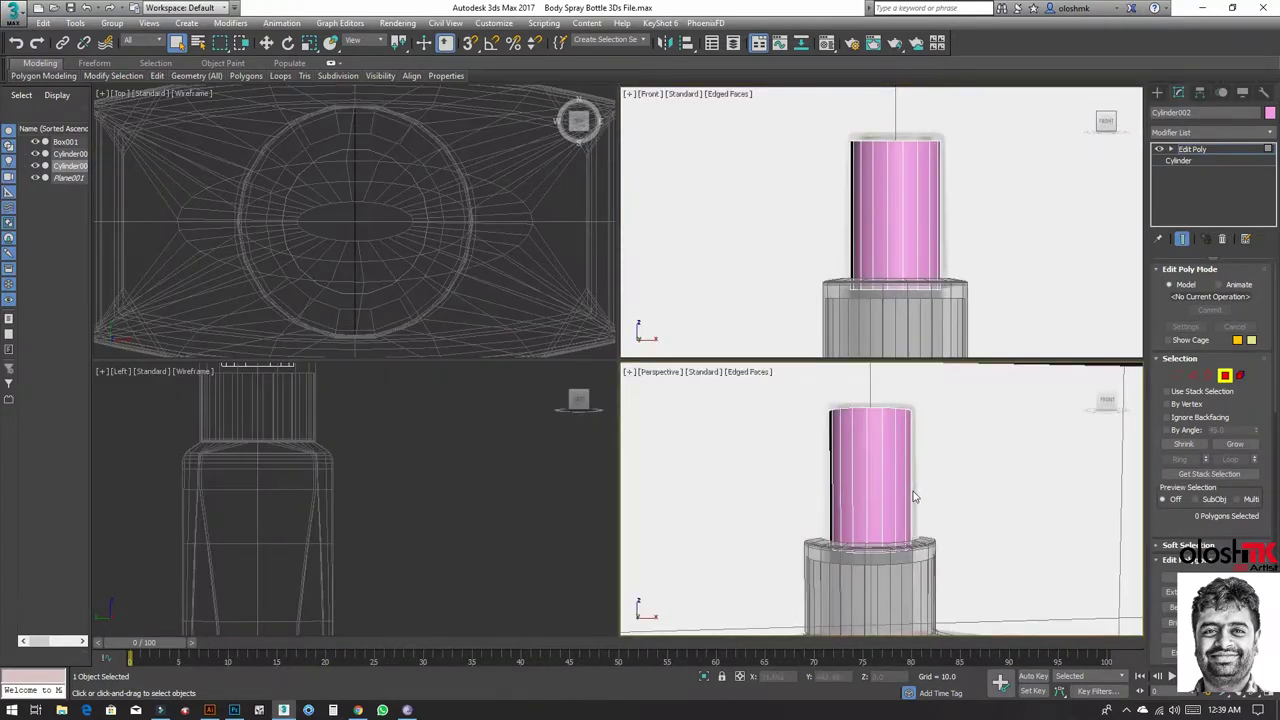
pyautogui.hotkey('alt', 'w')
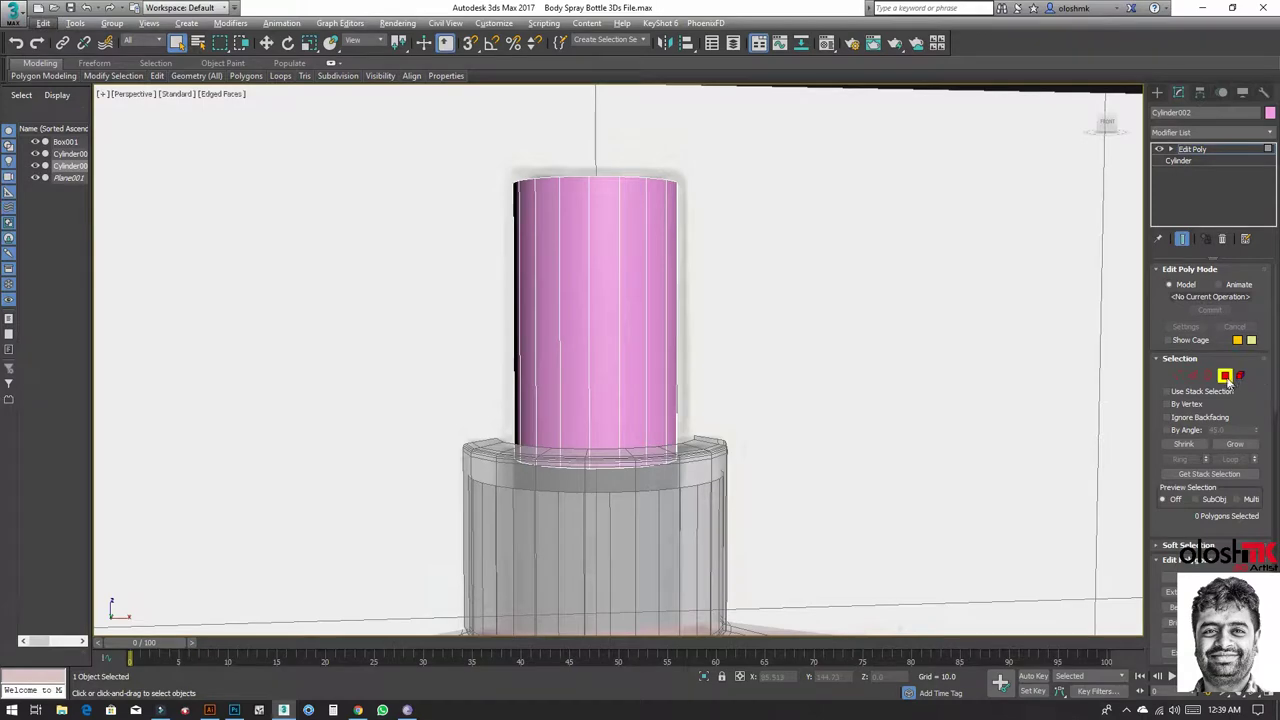
pyautogui.click(589, 546)
# Step: Select the collar's inner top border and scale it outward to widen the opening
pyautogui.press('4')
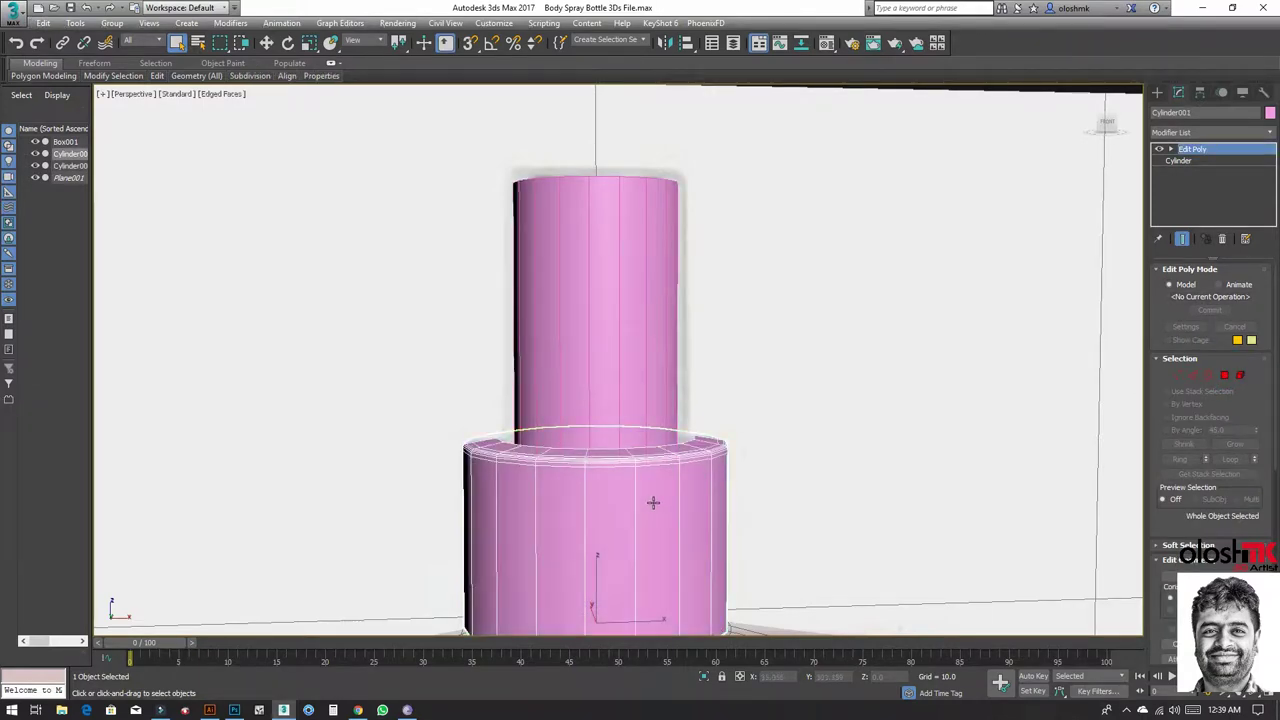
pyautogui.scroll(3, 651, 503)
pyautogui.keyDown('alt'); pyautogui.moveTo(651, 503); pyautogui.dragTo(724, 484, button='middle'); pyautogui.keyUp('alt')
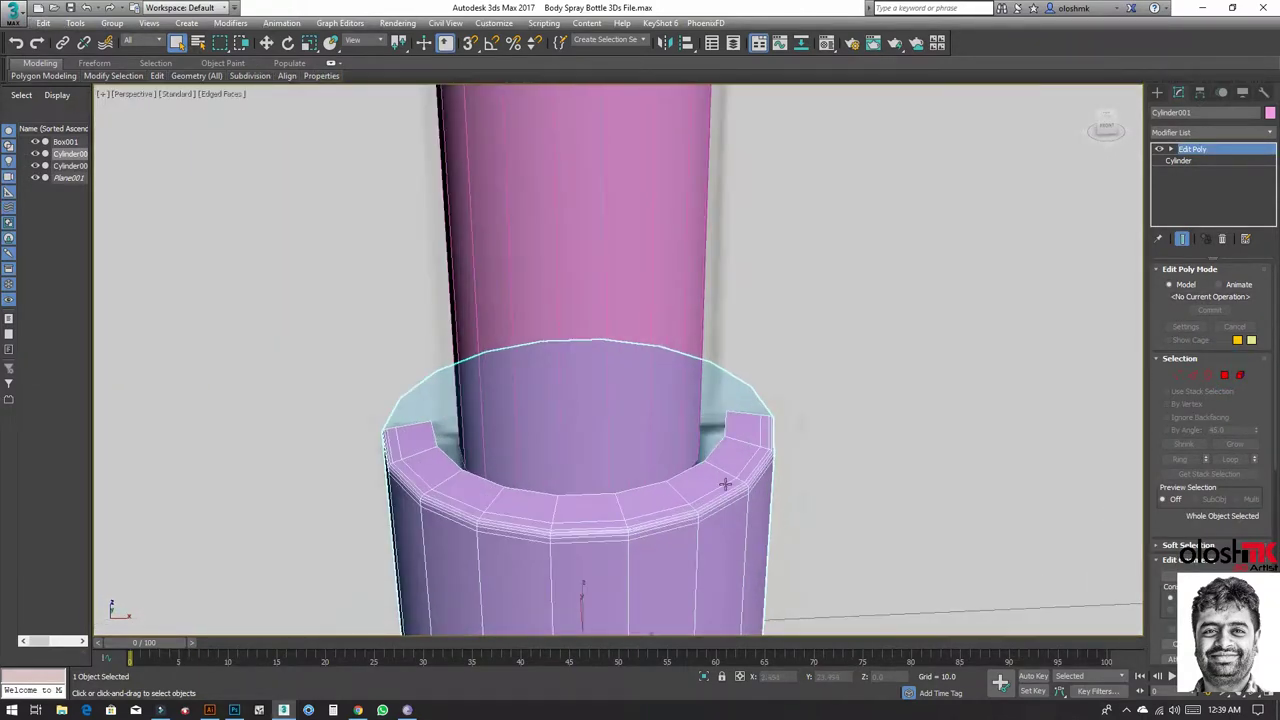
pyautogui.click(1209, 375)
pyautogui.click(710, 447)
pyautogui.click(715, 448)
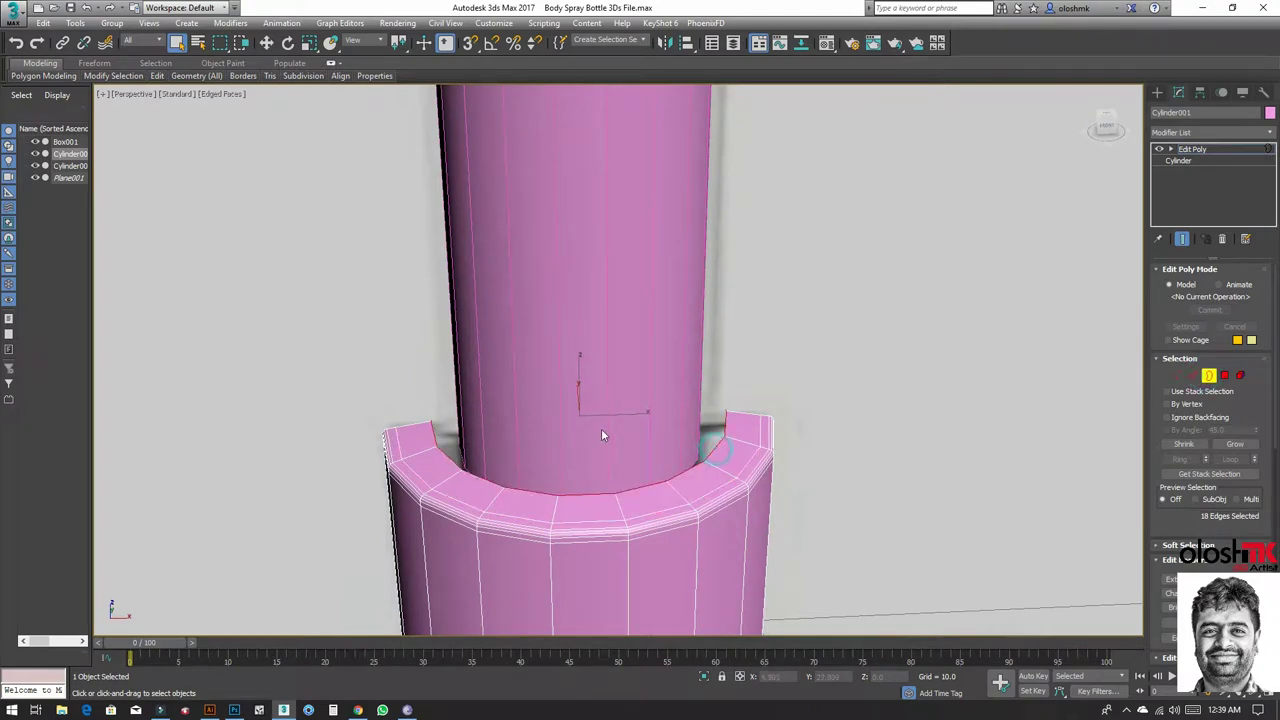
pyautogui.press('r')
pyautogui.moveTo(573, 417); pyautogui.dragTo(590, 433)
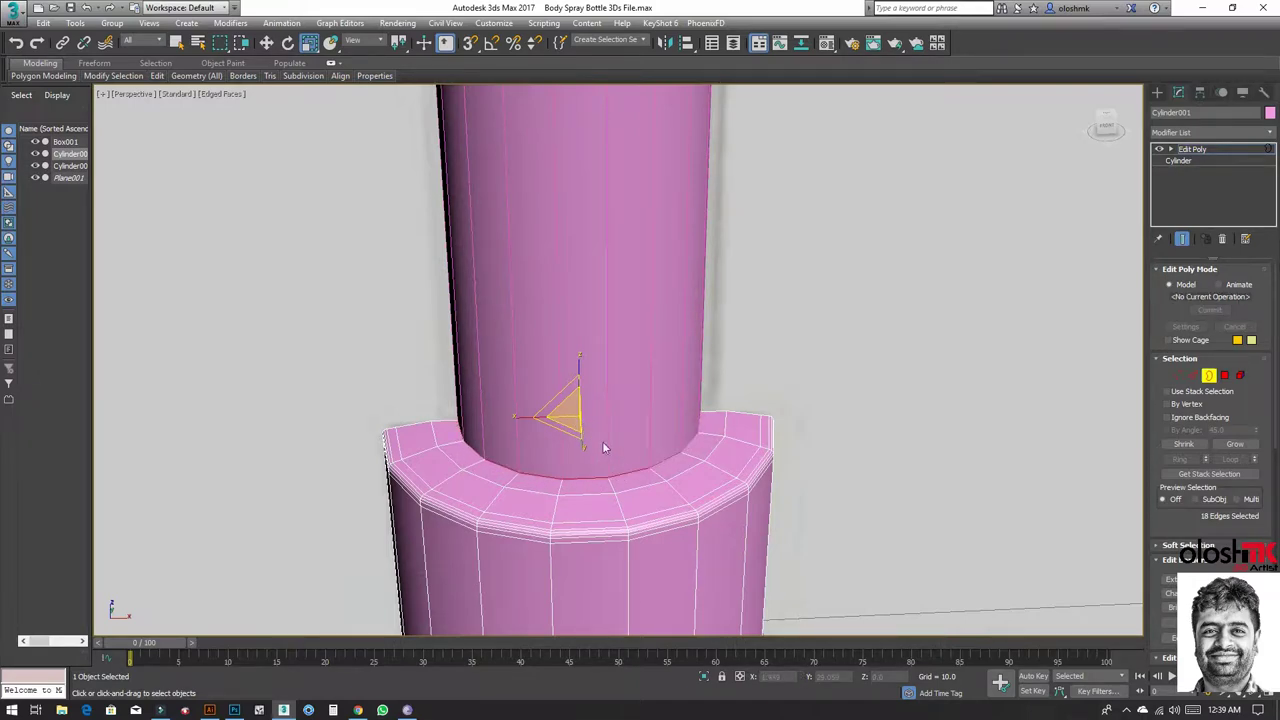
pyautogui.moveTo(602, 441)
pyautogui.keyDown('alt'); pyautogui.mouseDown(button='middle')
pyautogui.moveTo(630, 457)
pyautogui.moveTo(646, 447)
pyautogui.mouseUp(button='middle'); pyautogui.keyUp('alt')
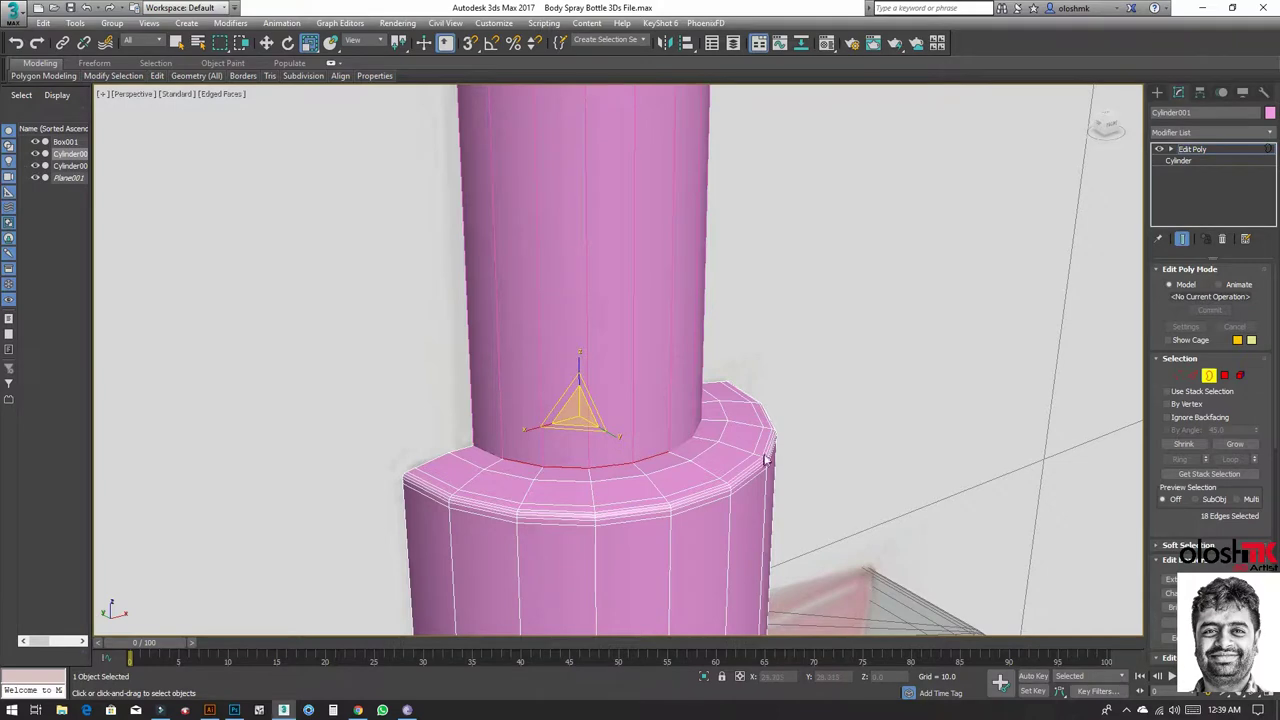
pyautogui.click(708, 450)
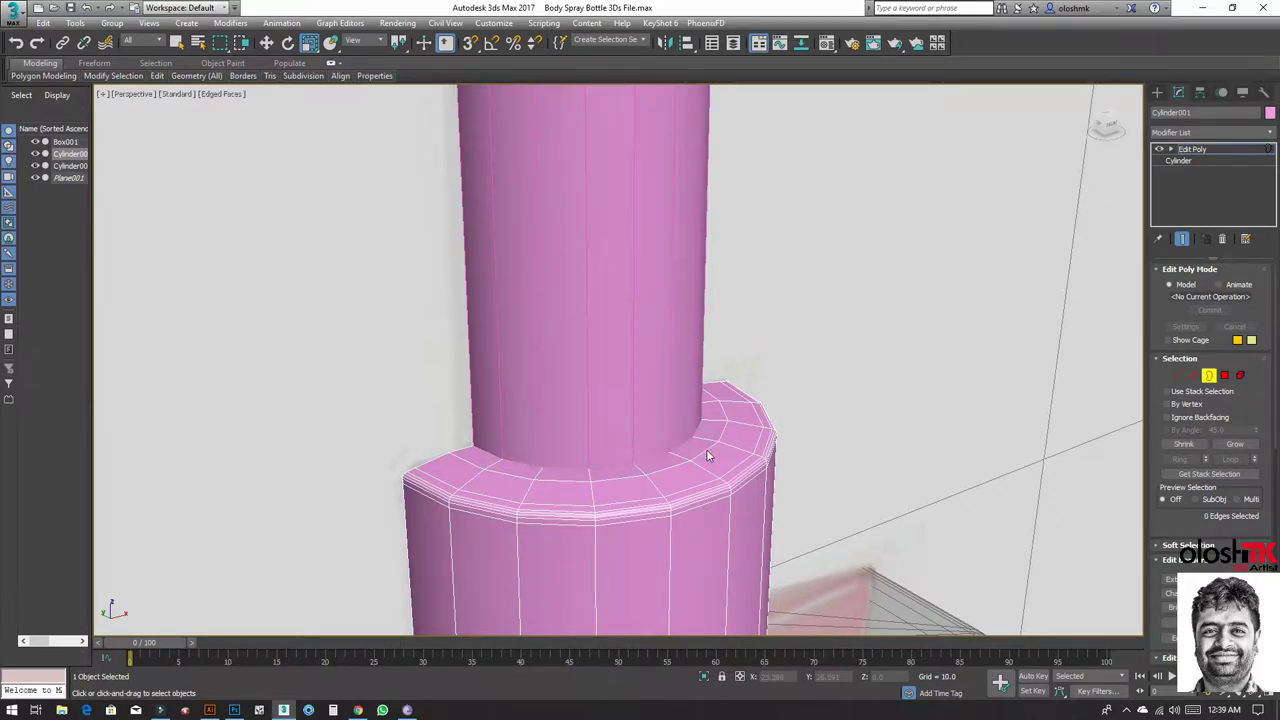
# Step: Select the collar's inner edge loop around the tube and move it vertically
pyautogui.press('2')
pyautogui.doubleClick(708, 450)
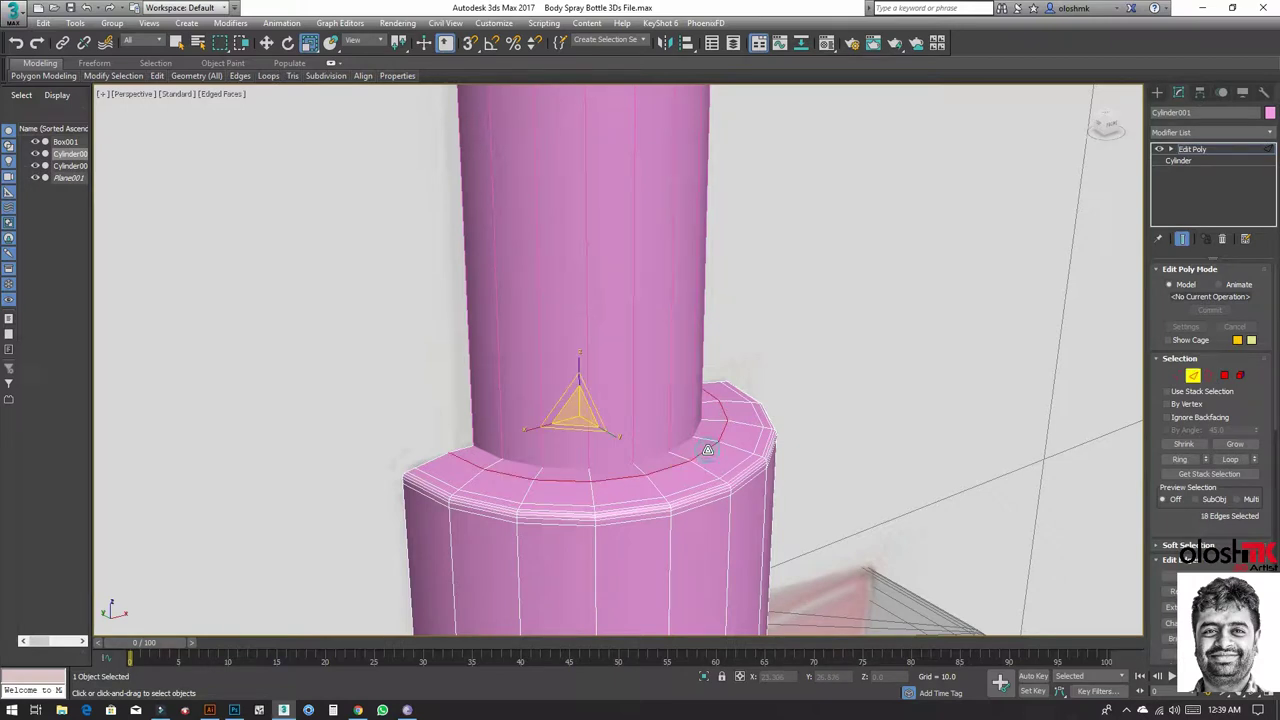
pyautogui.moveTo(581, 414); pyautogui.dragTo(587, 418)
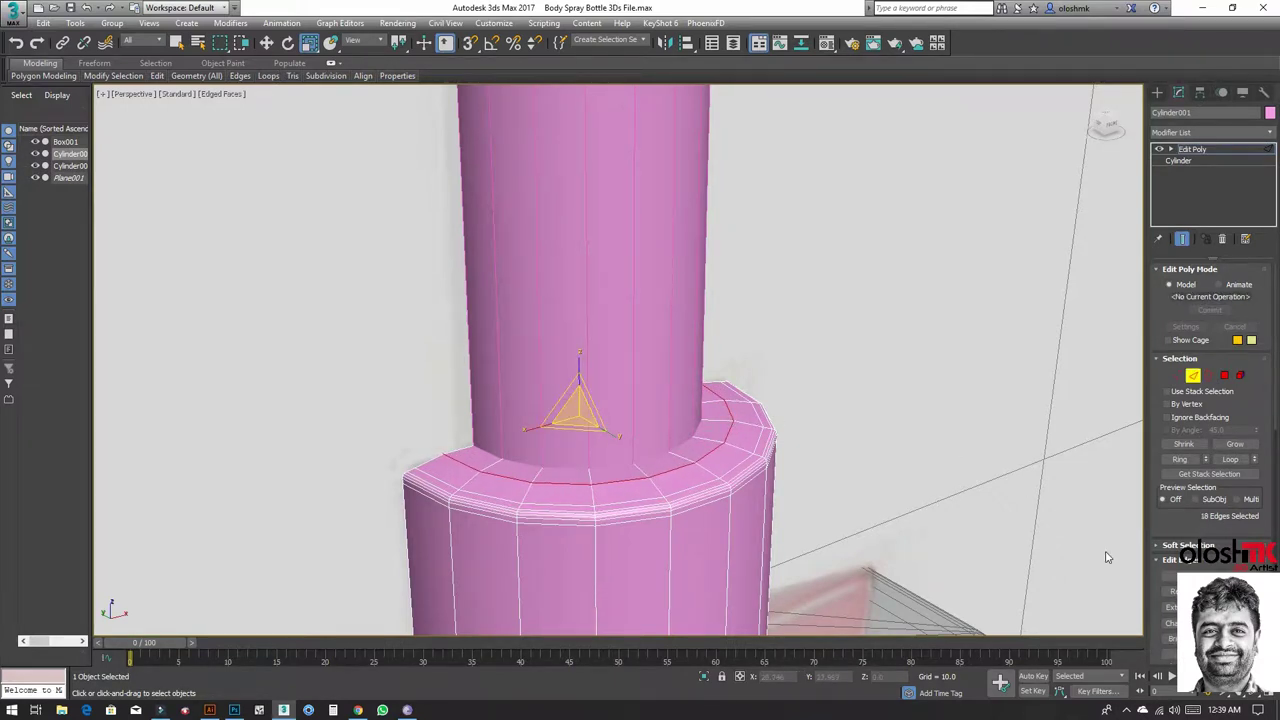
pyautogui.hotkey('alt', 'w')
pyautogui.hotkey('alt', 'w')
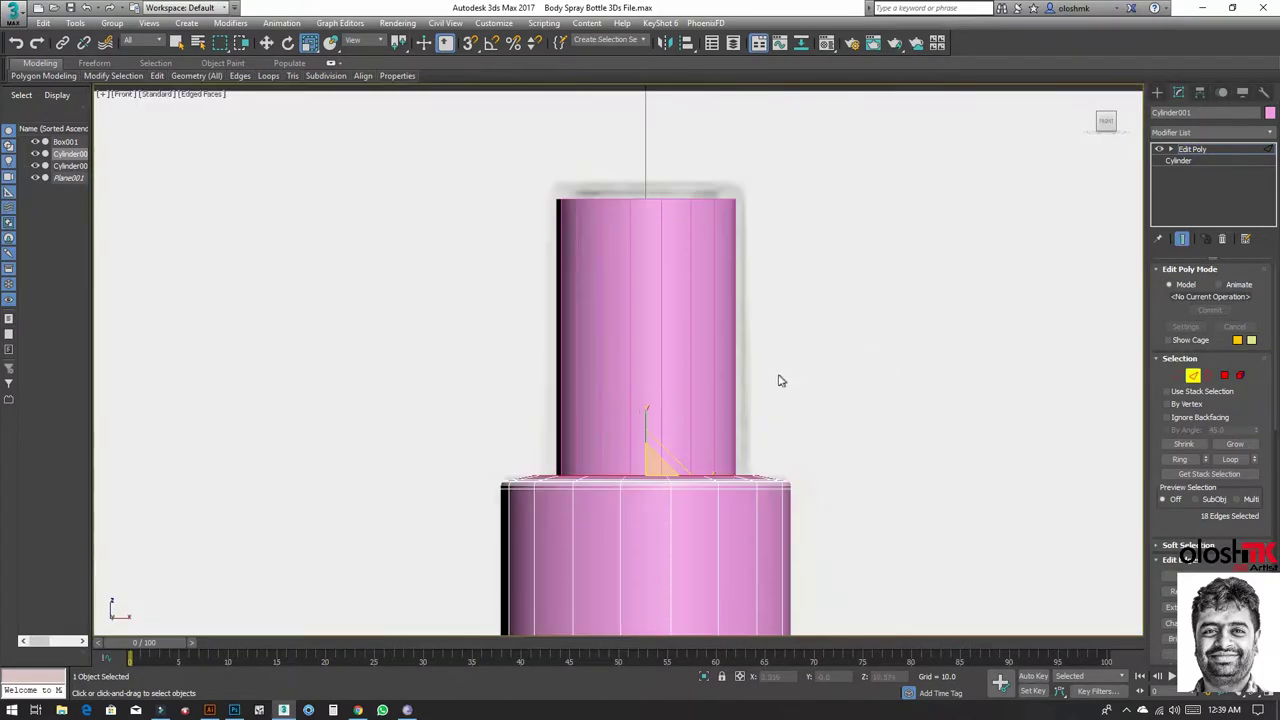
pyautogui.scroll(3, 629, 427)
pyautogui.press('w')
pyautogui.moveTo(663, 487); pyautogui.dragTo(668, 499)
pyautogui.hotkey('alt', 'w')
pyautogui.hotkey('alt', 'w')
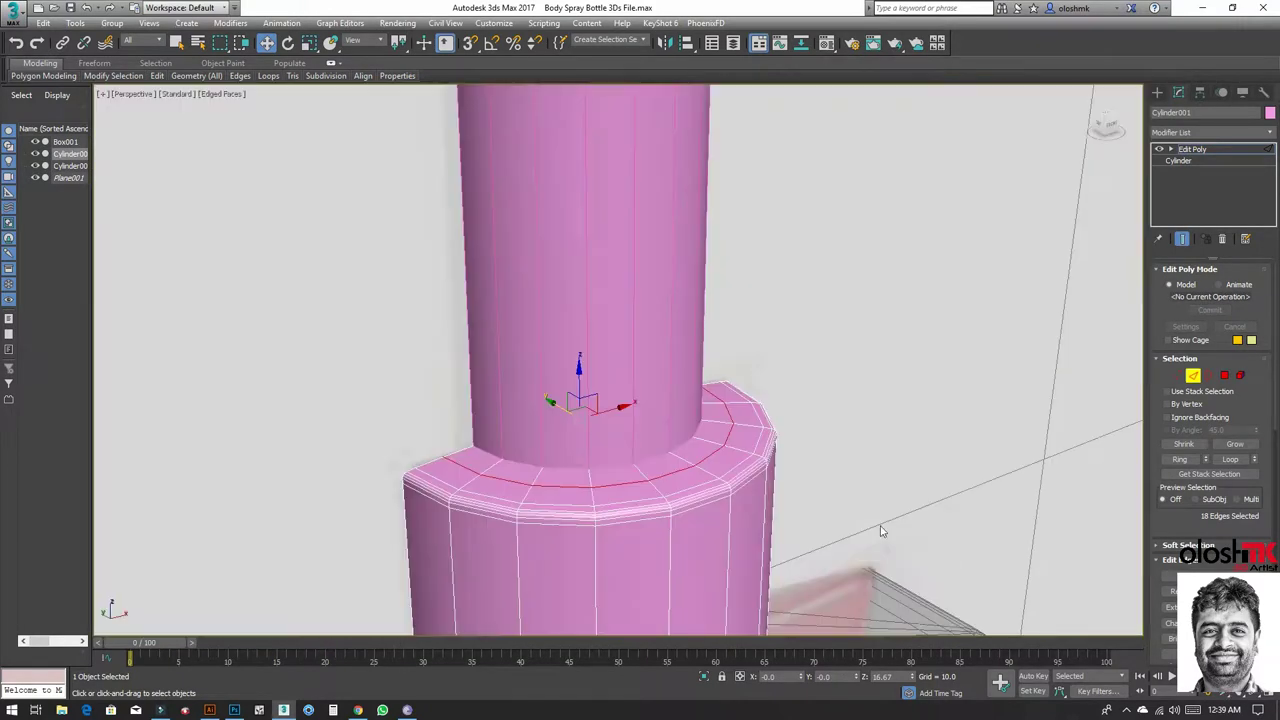
pyautogui.keyDown('alt'); pyautogui.moveTo(720, 523); pyautogui.dragTo(714, 477, button='middle'); pyautogui.keyUp('alt')
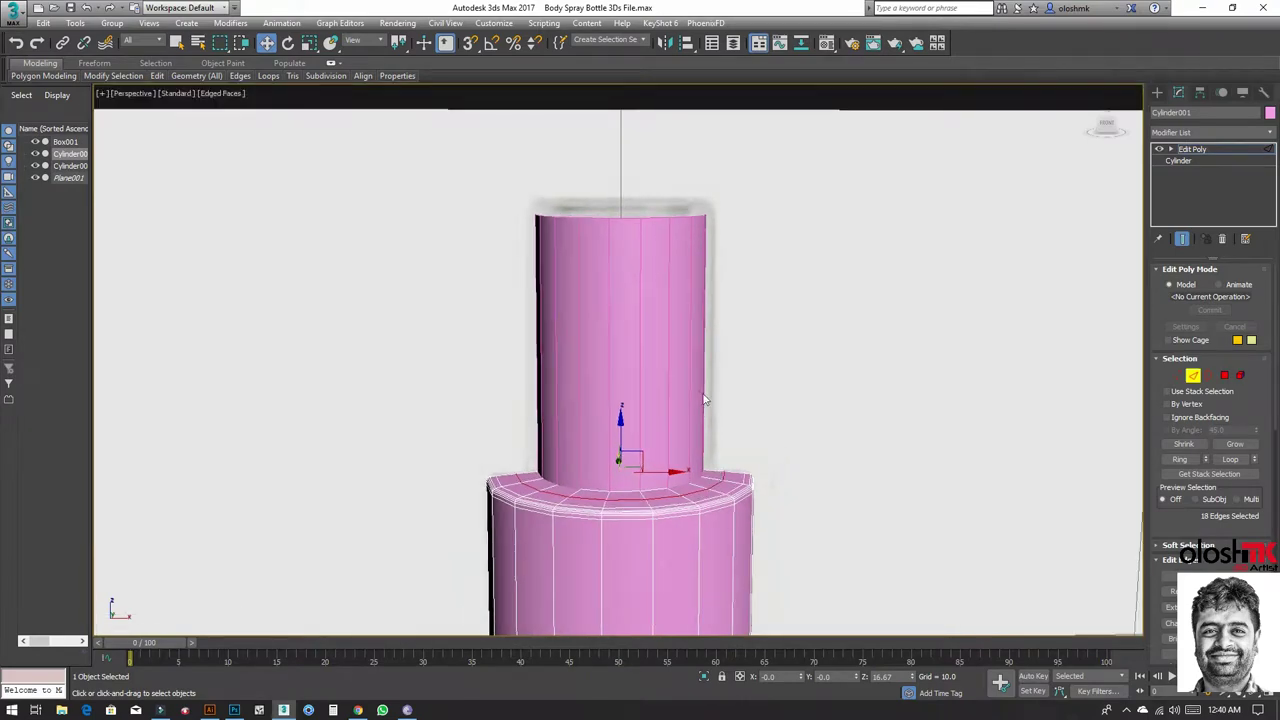
# Step: Select the spray tube and show its base in a maximized wireframe Front view
pyautogui.click(1193, 375)
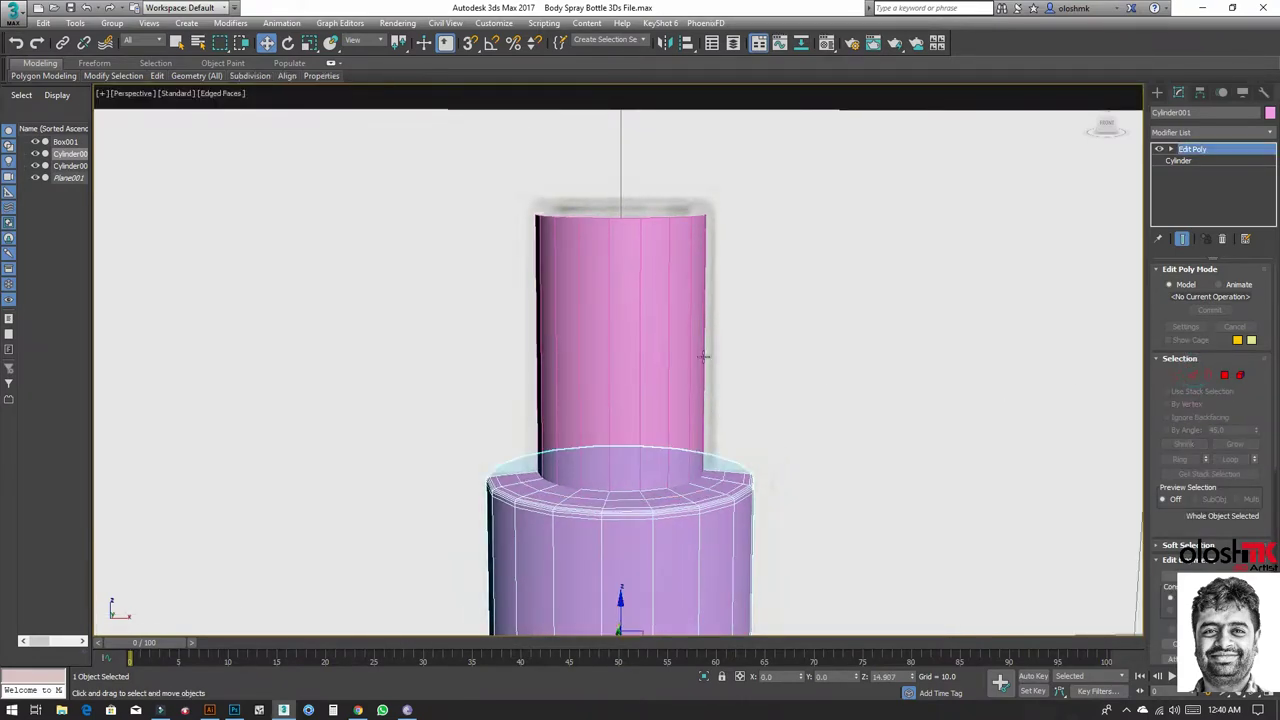
pyautogui.click(649, 232)
pyautogui.hotkey('alt', 'w')
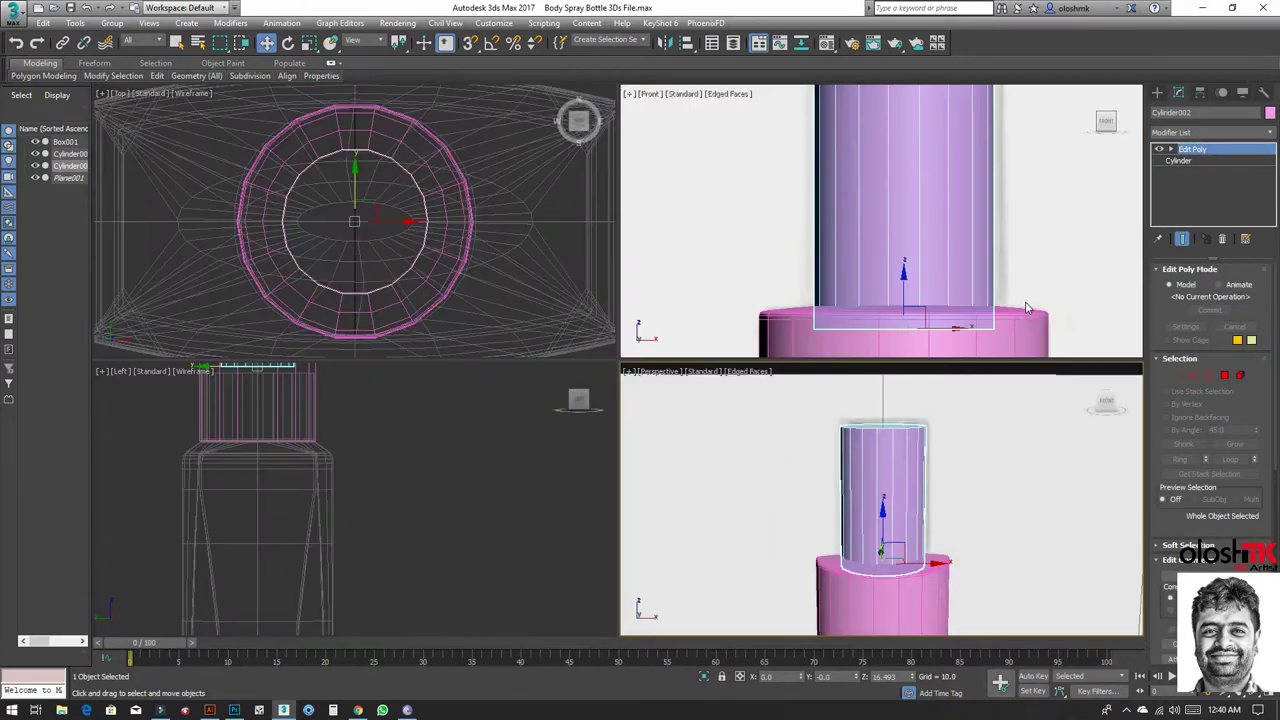
pyautogui.hotkey('alt', 'w')
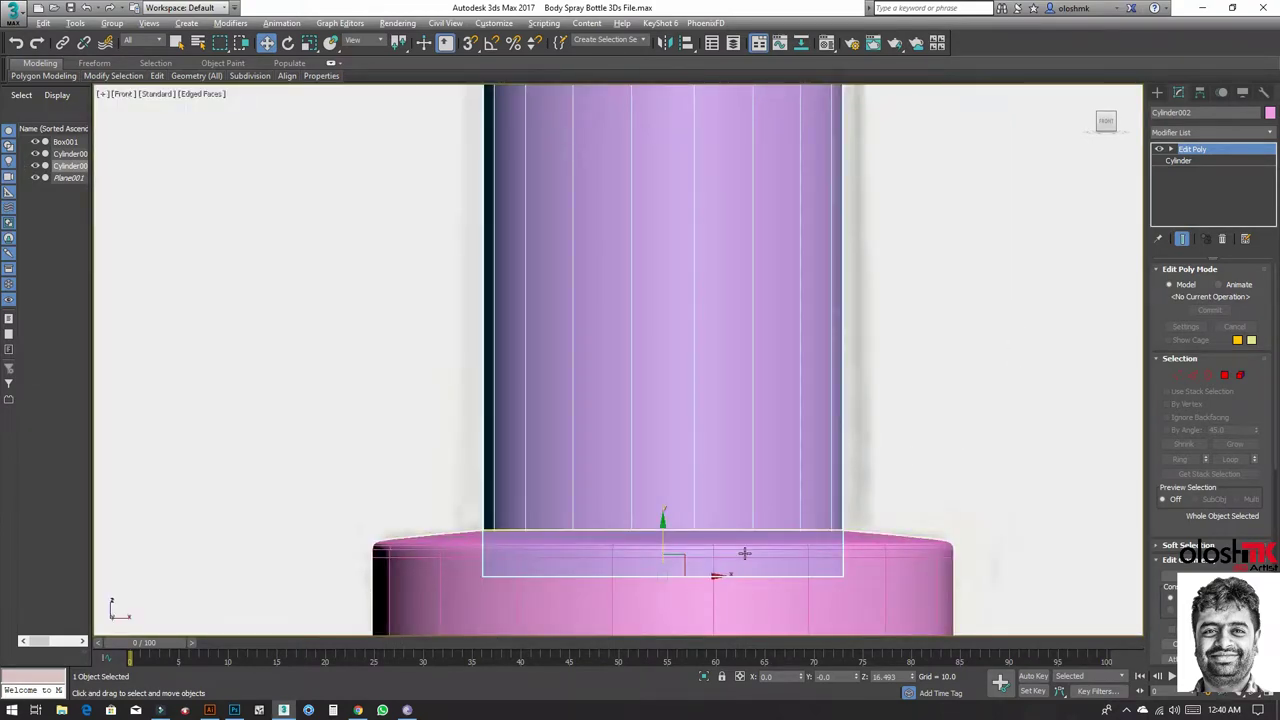
pyautogui.press('F3')
pyautogui.moveTo(752, 557); pyautogui.dragTo(758, 499, button='middle')
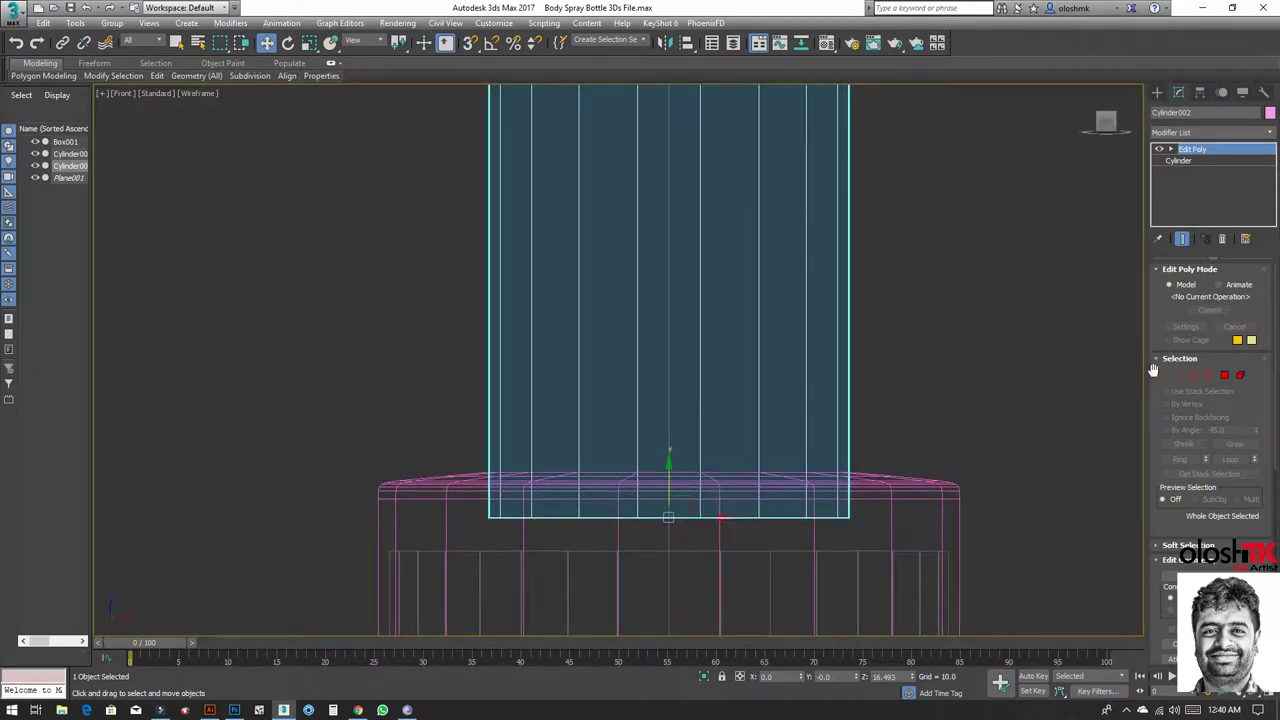
# Step: Select the tube's bottom border loop and lower it slightly onto the collar
pyautogui.click(1209, 378)
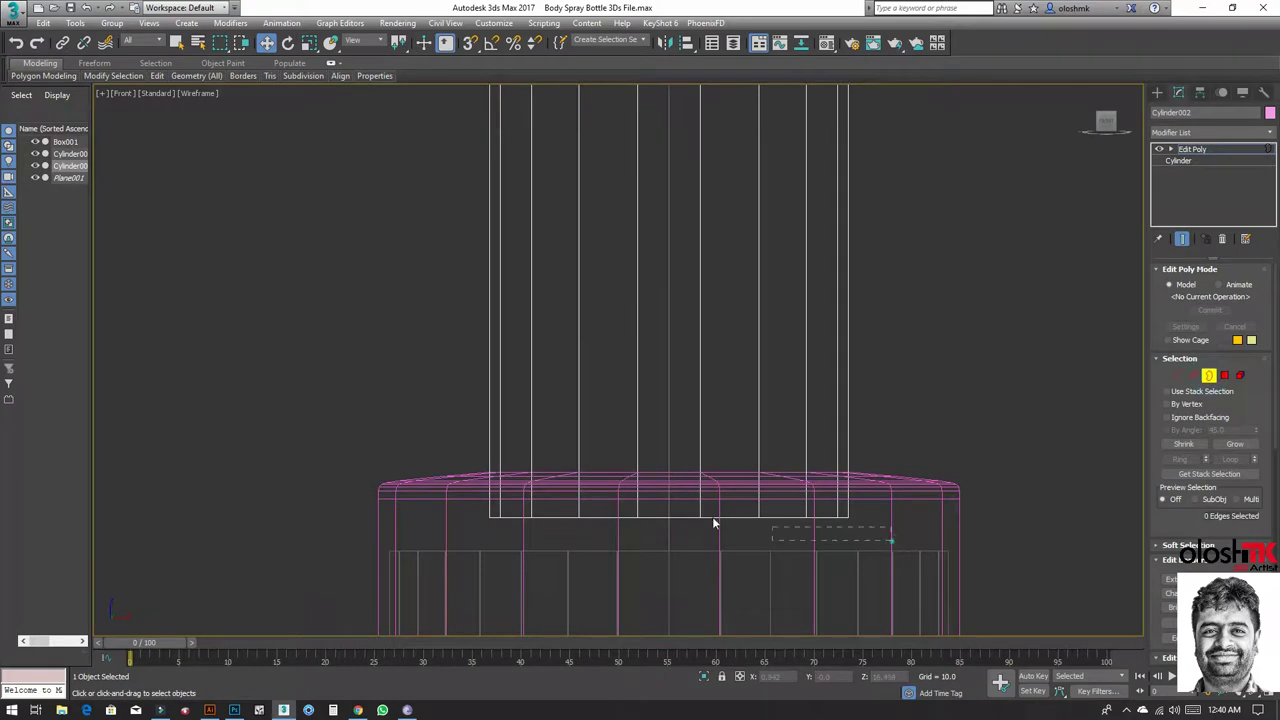
pyautogui.moveTo(713, 522); pyautogui.dragTo(449, 483)
pyautogui.moveTo(669, 486); pyautogui.dragTo(672, 463)
pyautogui.press('r')
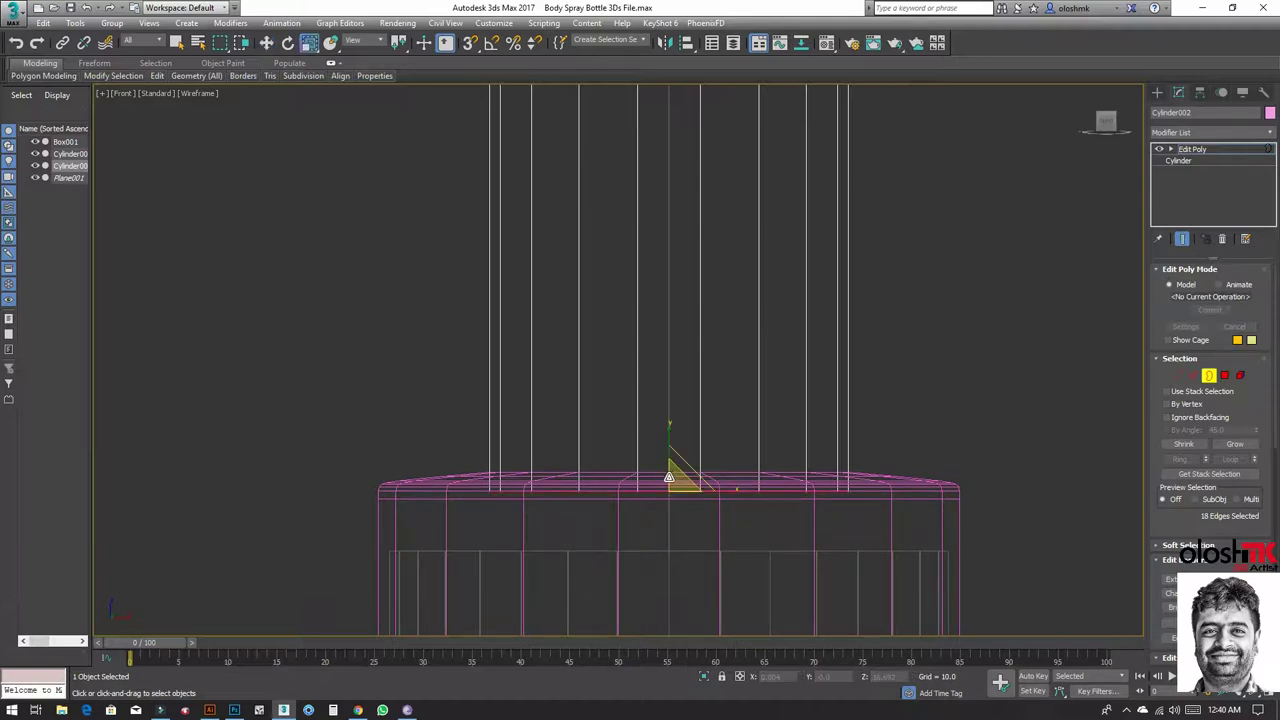
pyautogui.scroll(2, 667, 485)
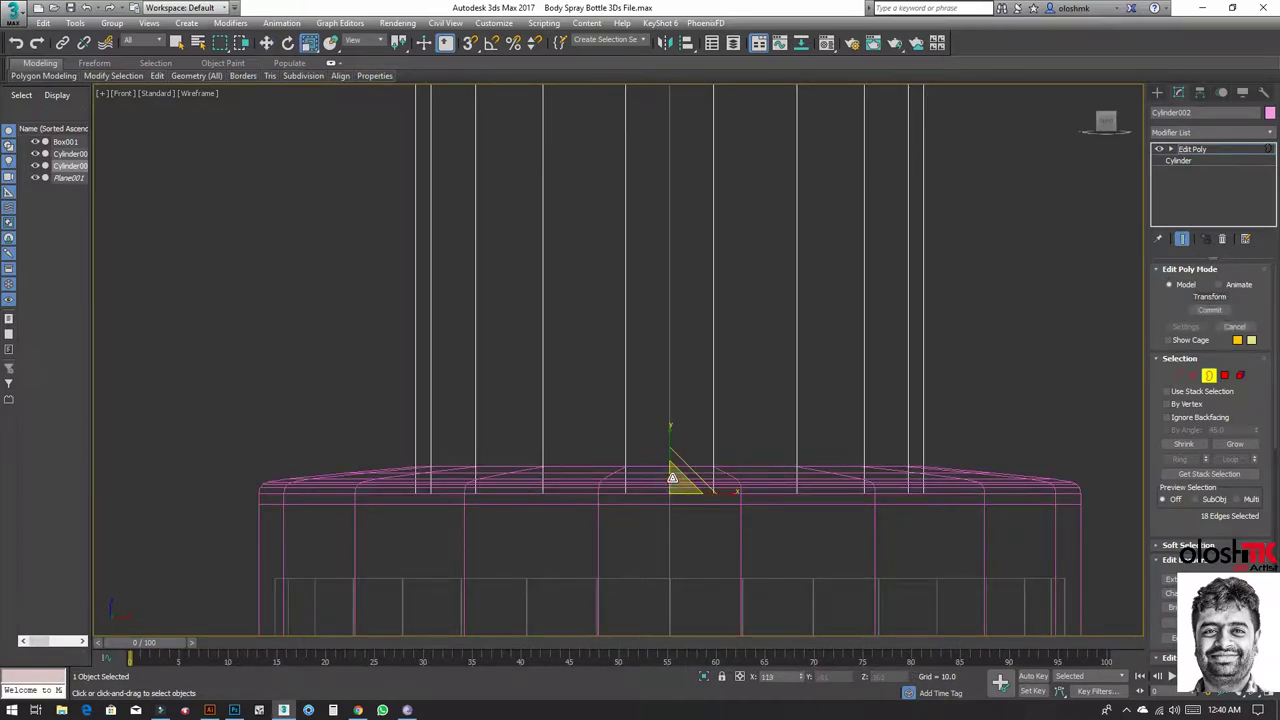
pyautogui.press('w')
pyautogui.moveTo(671, 477); pyautogui.dragTo(668, 466)
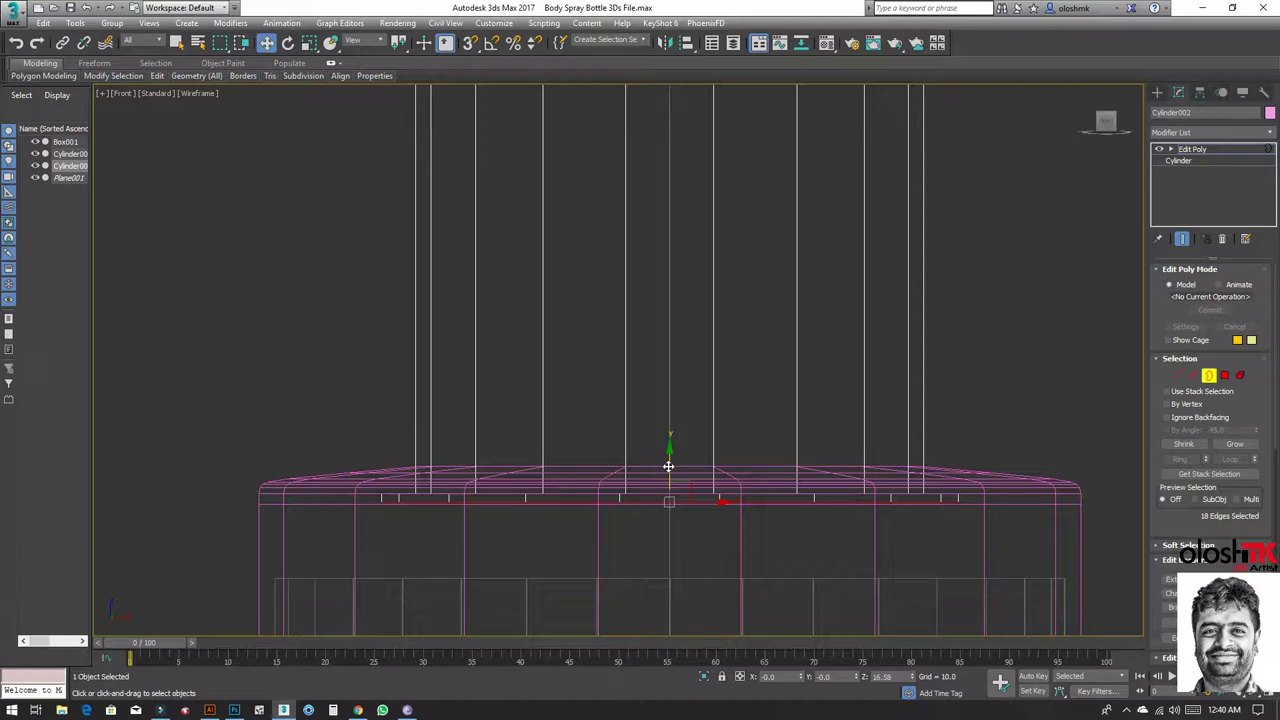
pyautogui.moveTo(668, 466); pyautogui.dragTo(669, 469)
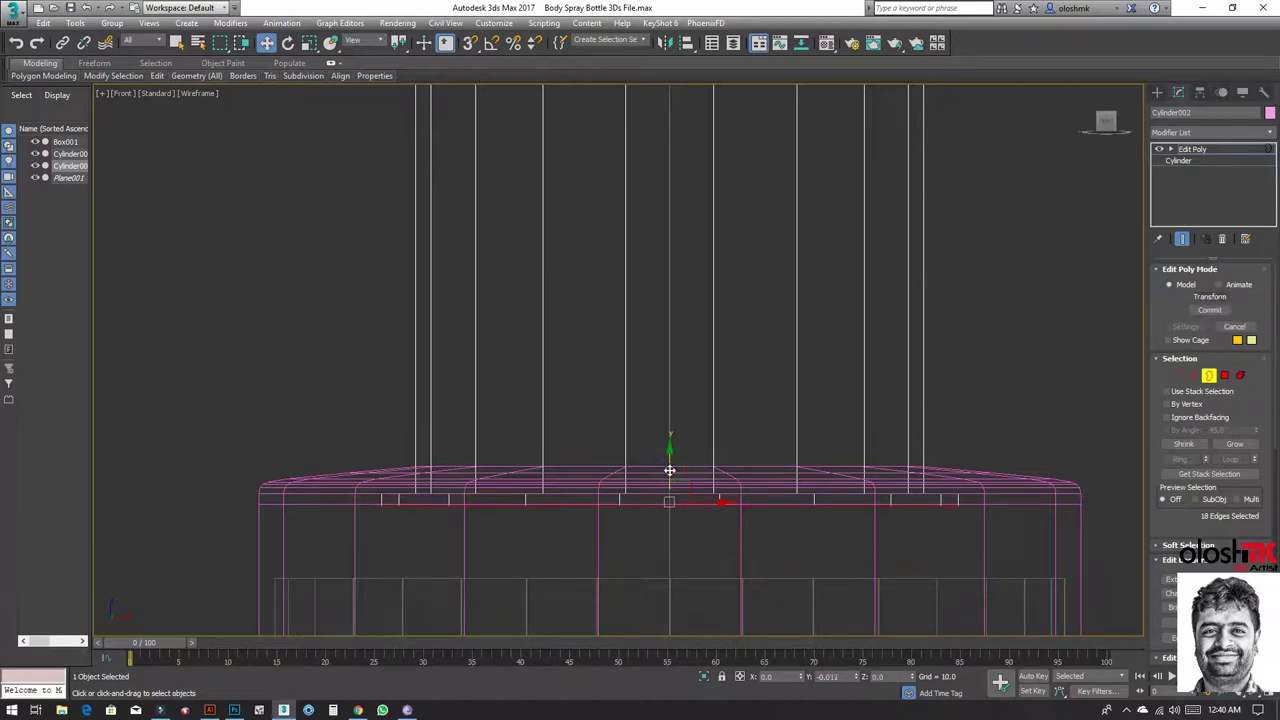
pyautogui.hotkey('alt', 'w')
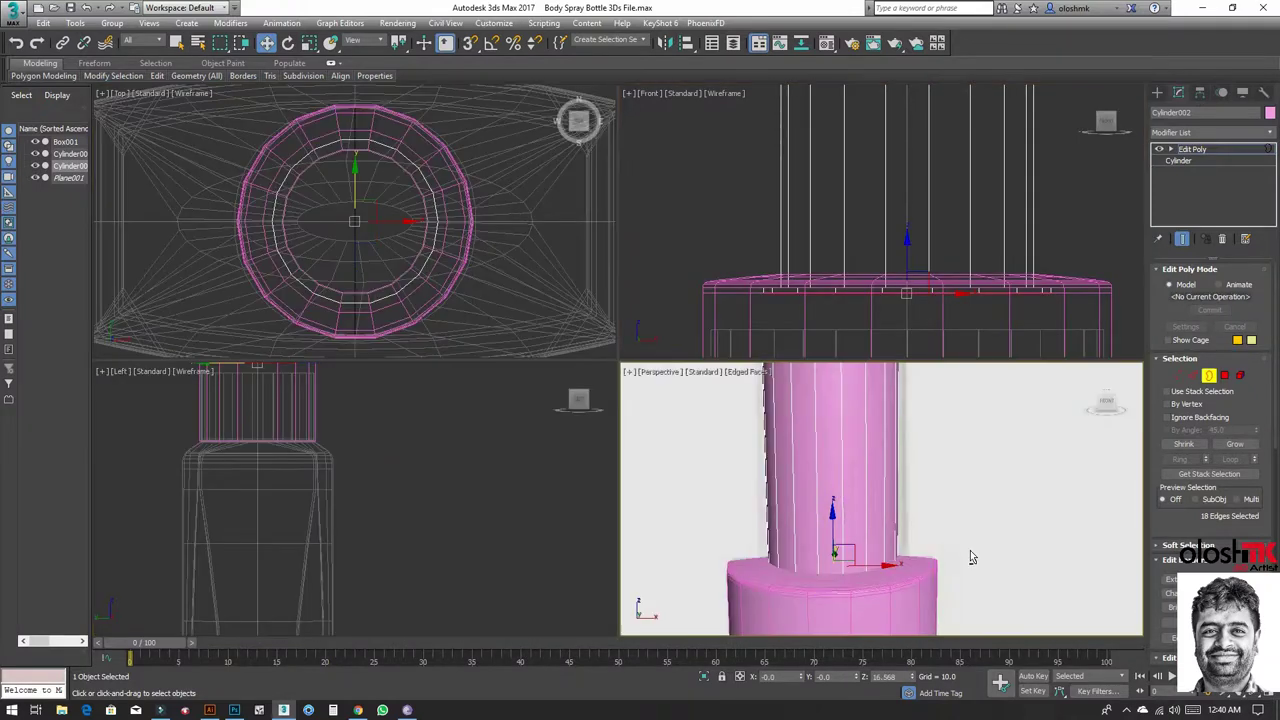
pyautogui.hotkey('alt', 'w')
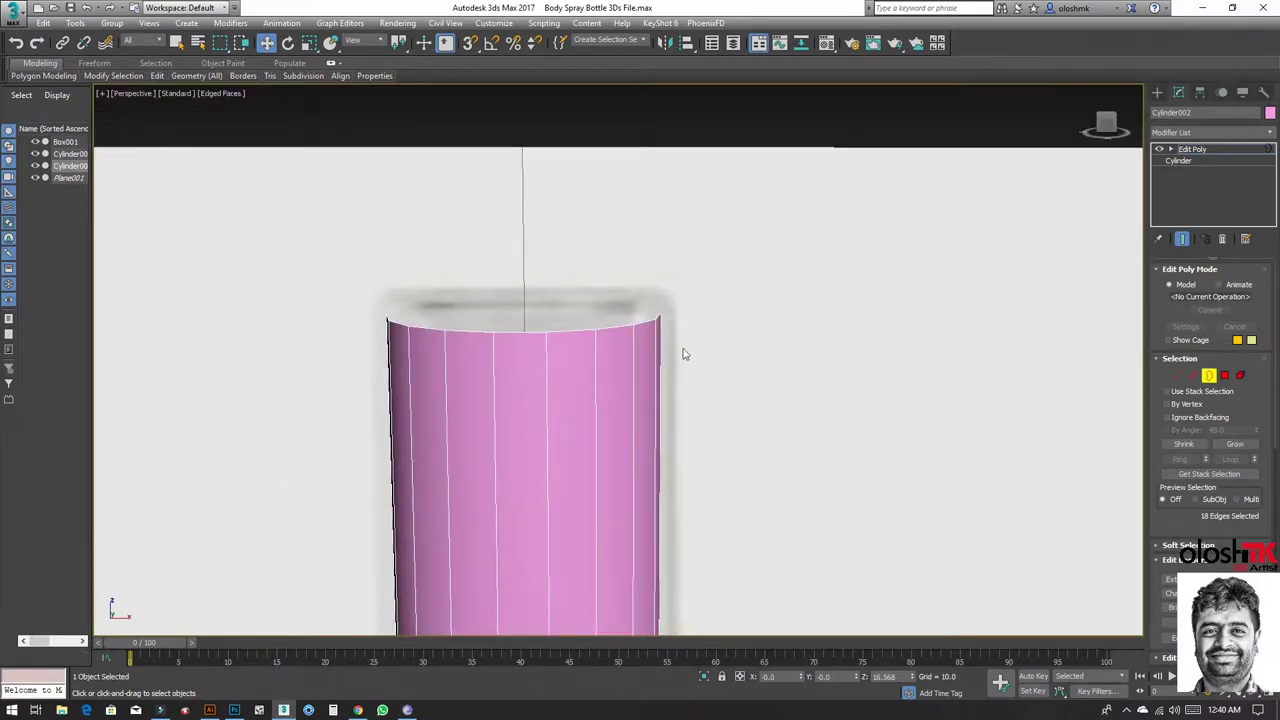
# Step: Raise the spray tube's top edge loop slightly and scale it flat on Z
pyautogui.click(334, 265)
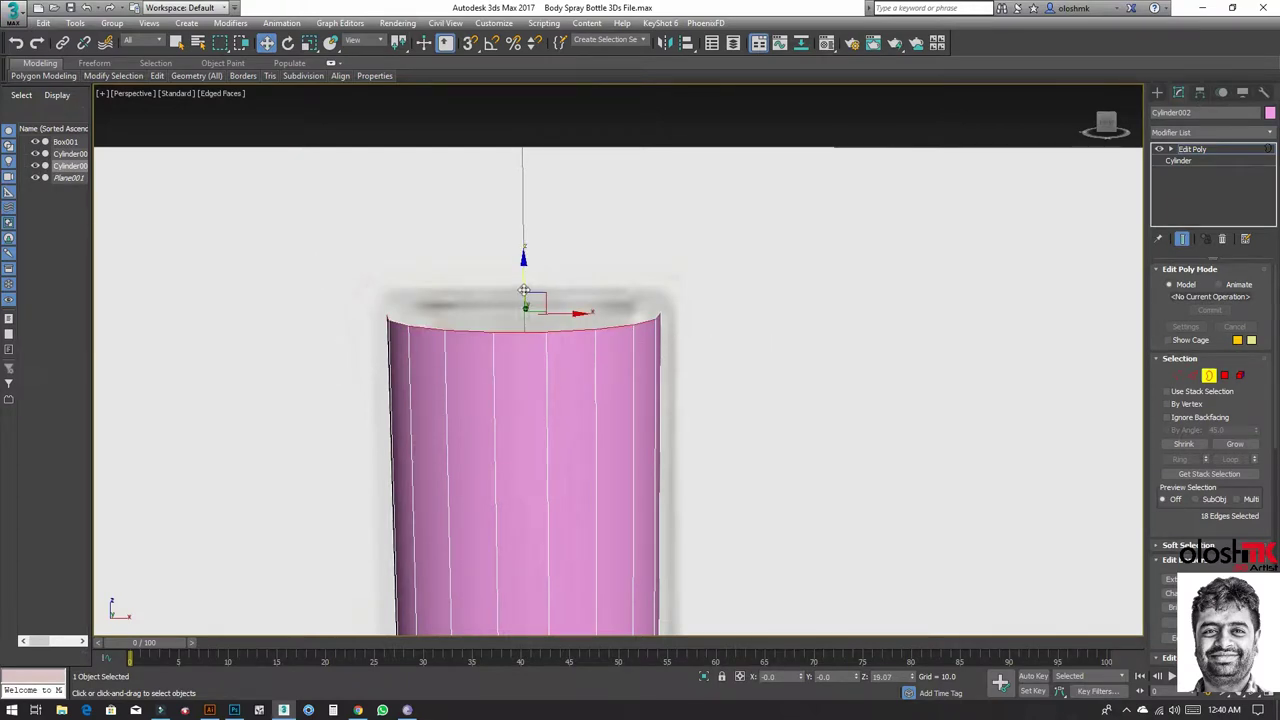
pyautogui.moveTo(523, 288); pyautogui.dragTo(525, 277)
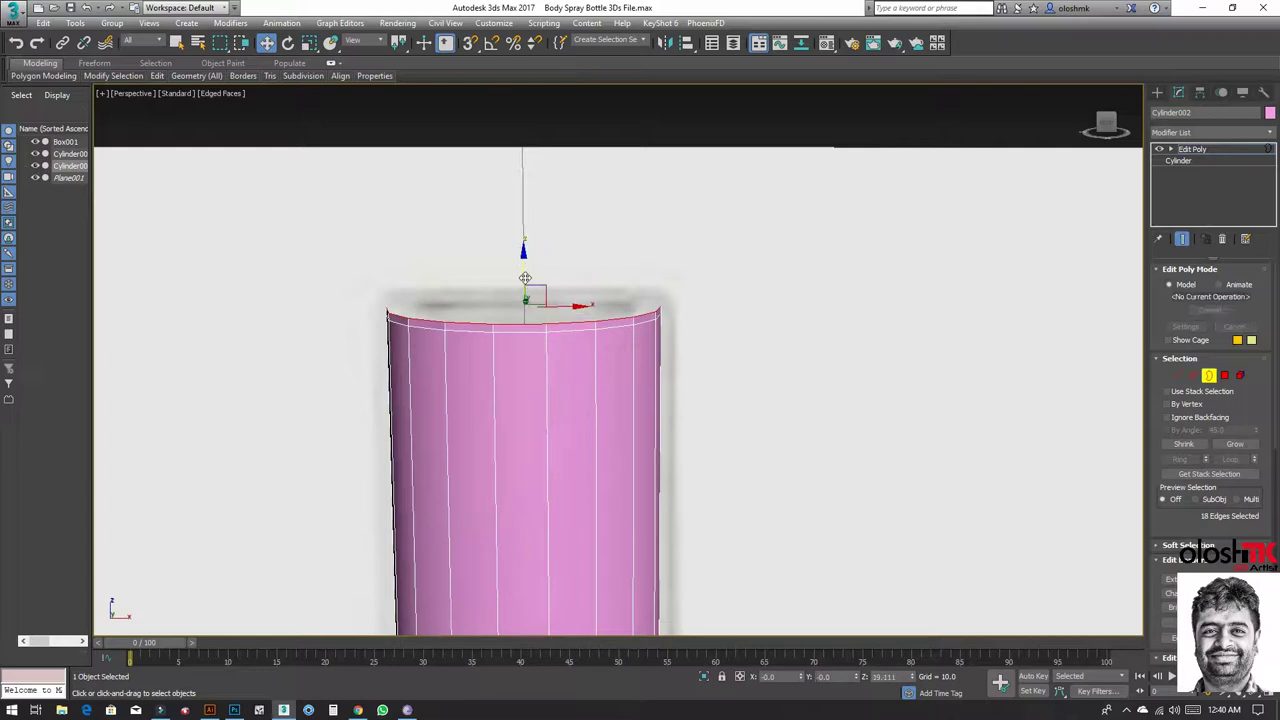
pyautogui.press('r')
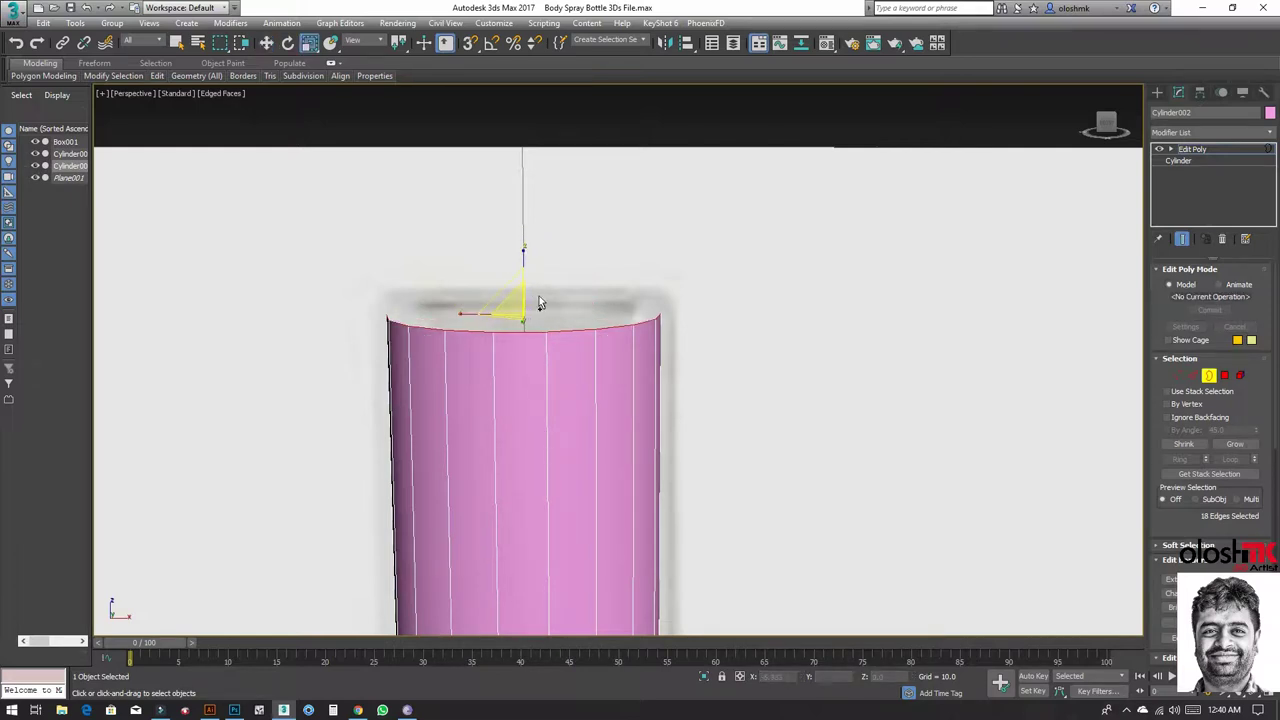
pyautogui.press('Return')
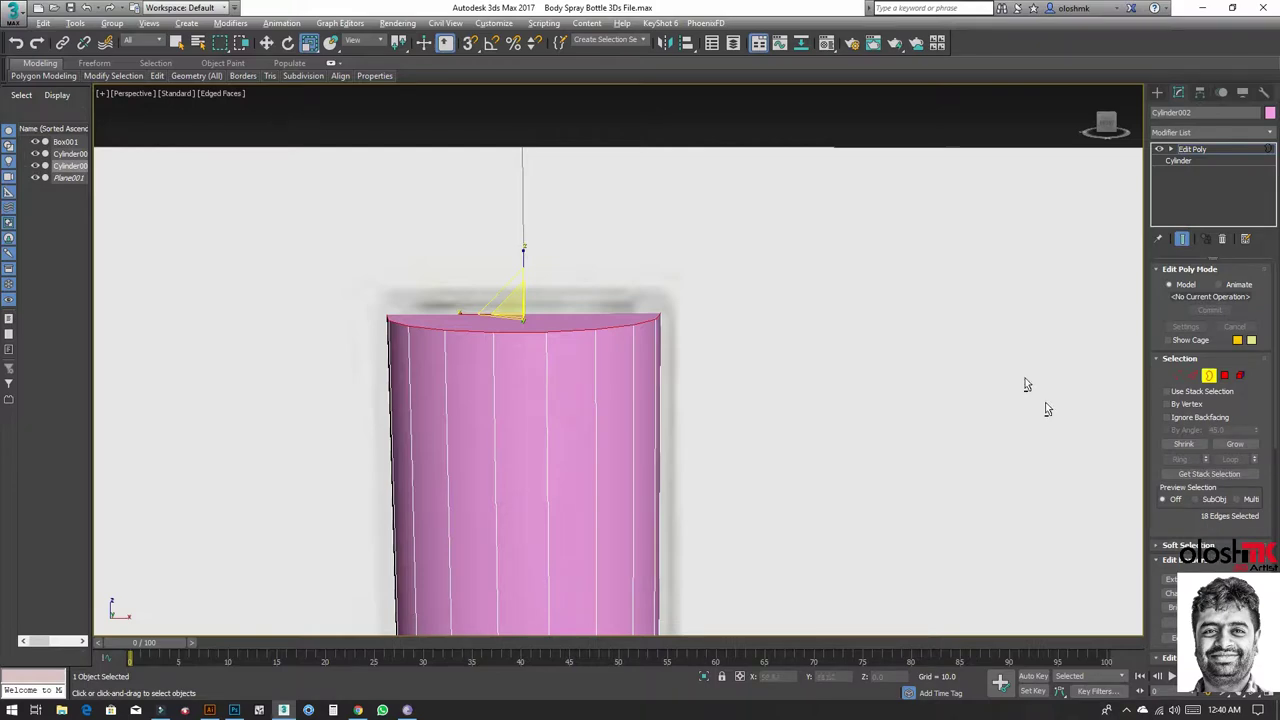
# Step: Maximize the Front view, make the tube see-through and zoom to its top loop
pyautogui.hotkey('alt', 'w')
pyautogui.hotkey('alt', 'w')
pyautogui.press('F3')
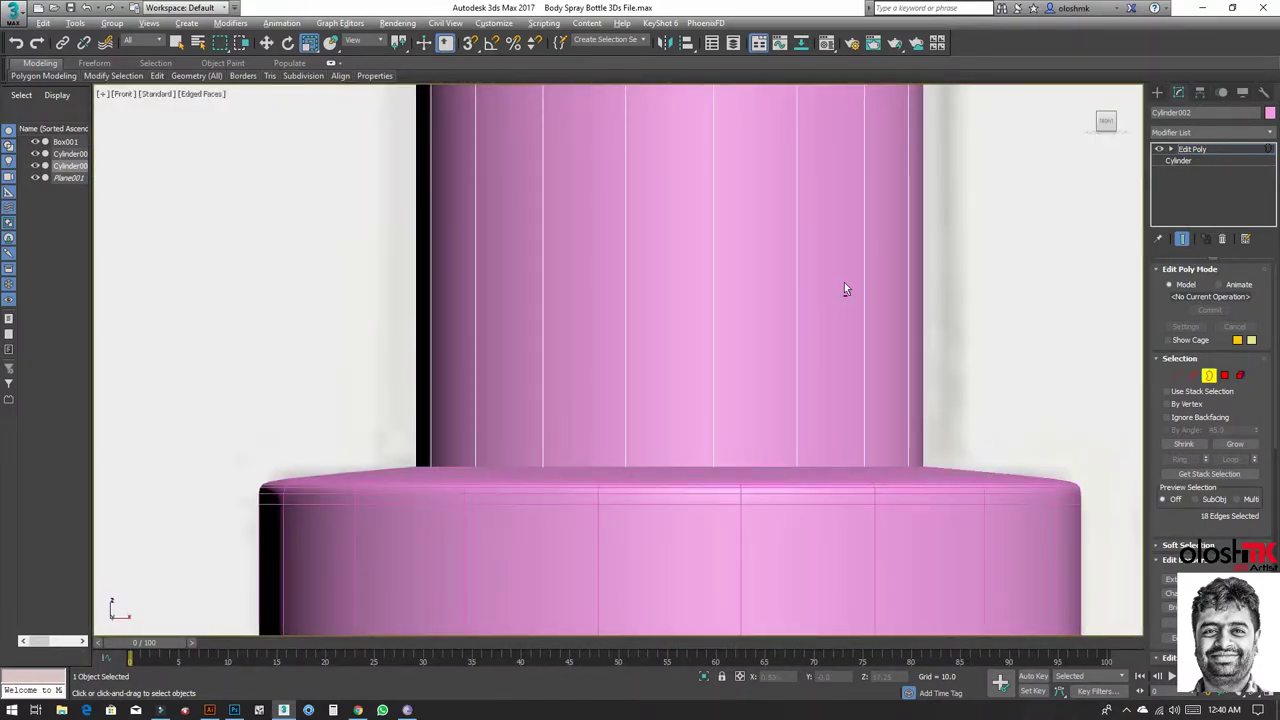
pyautogui.hotkey('alt', 'x')
pyautogui.press('z')
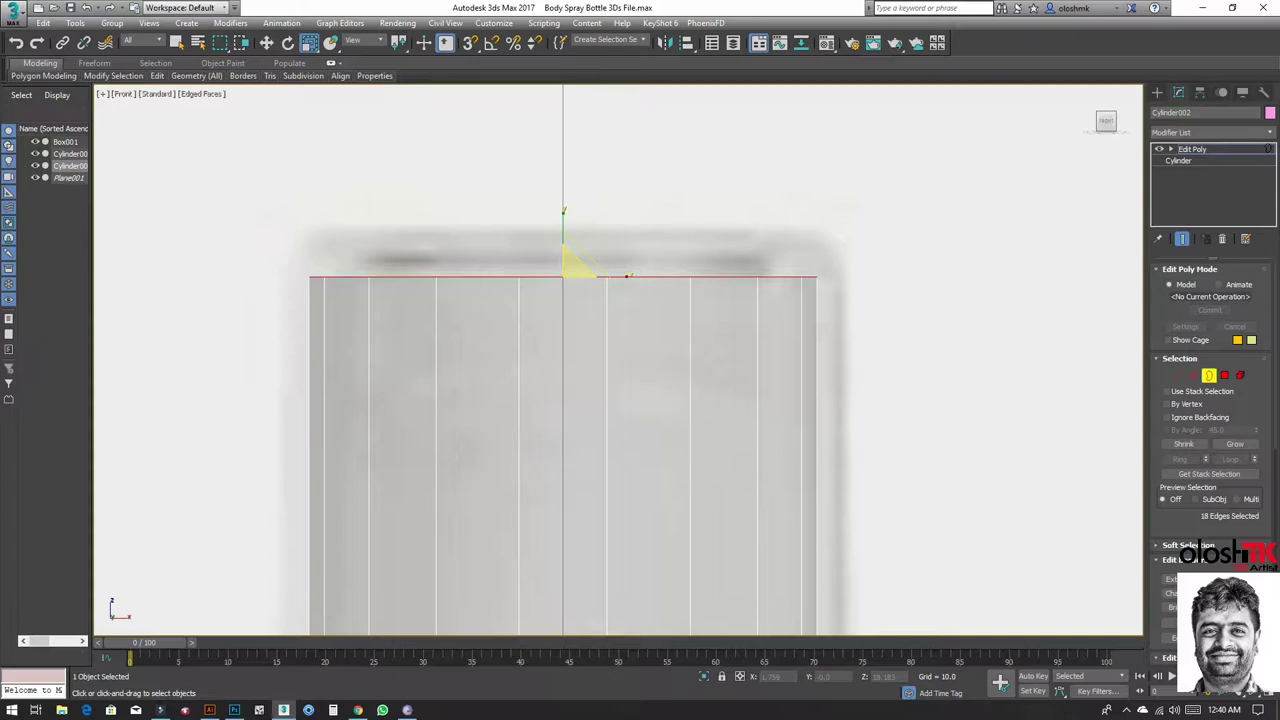
# Step: Chamfer the tube's top edge loop with Amount 0.015 and 3 segments
pyautogui.click(1205, 593)
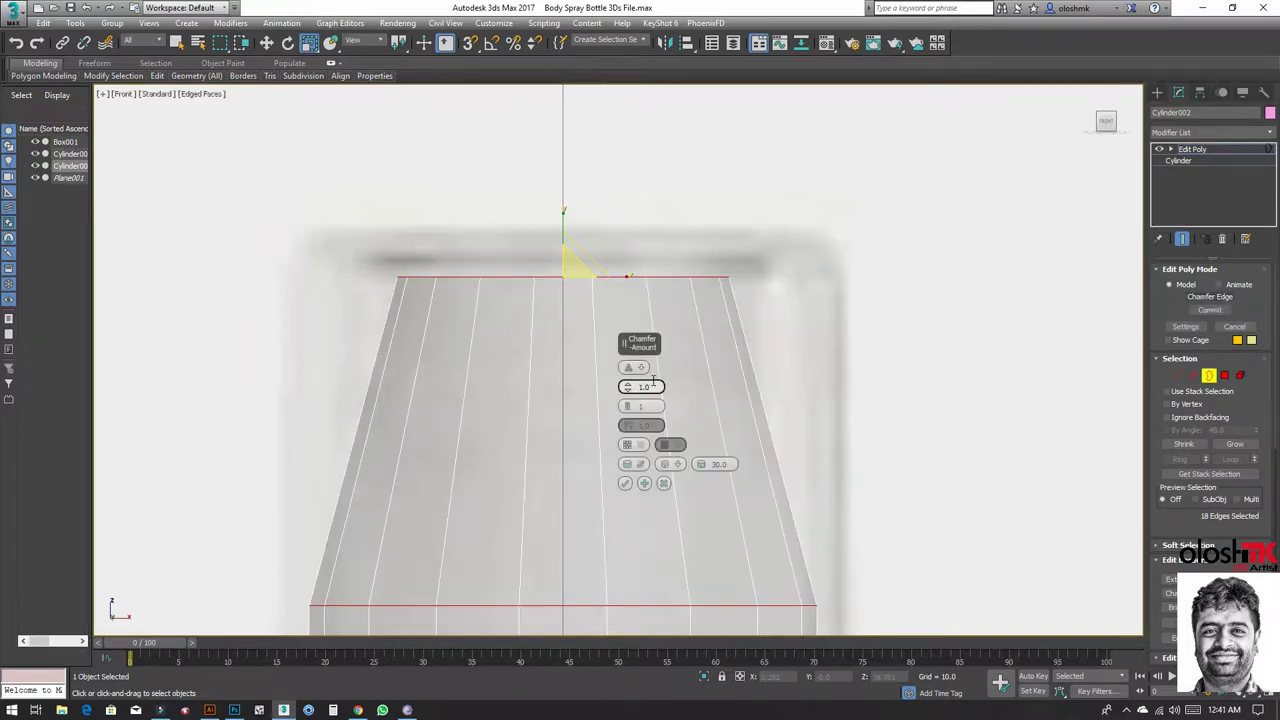
pyautogui.click(652, 386)
pyautogui.press('Return')
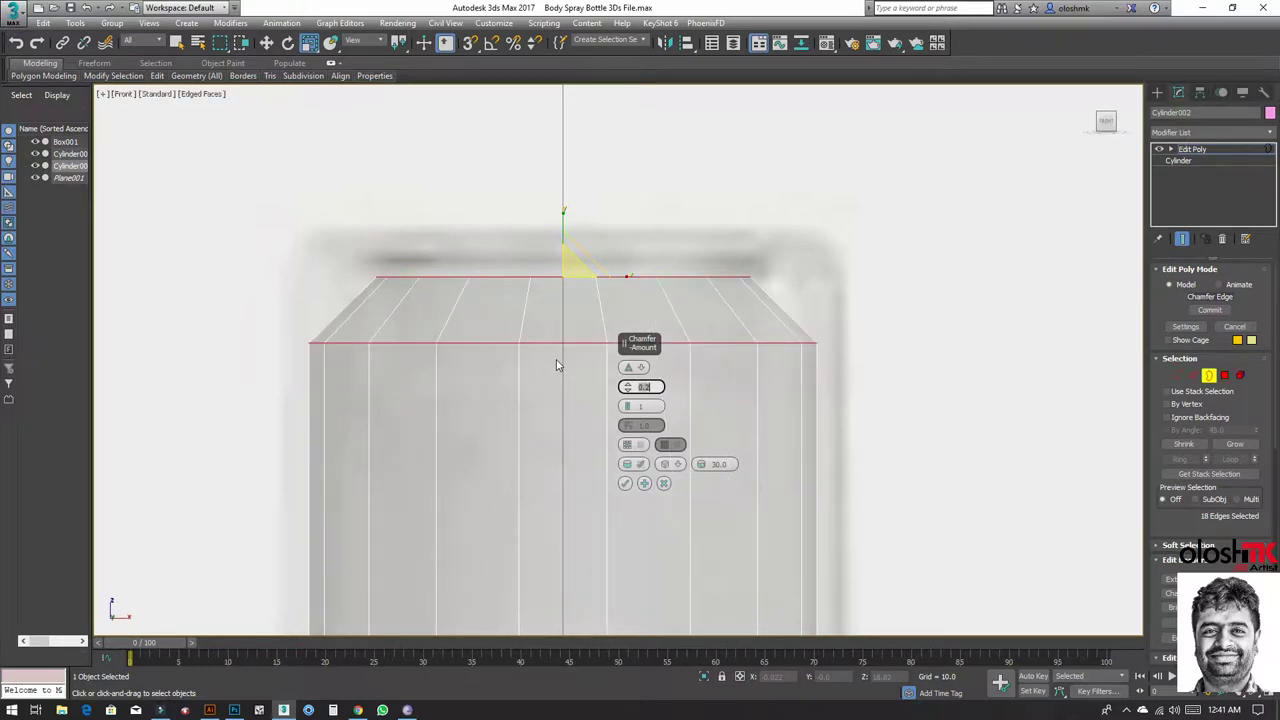
pyautogui.write('5')
pyautogui.press('Return')
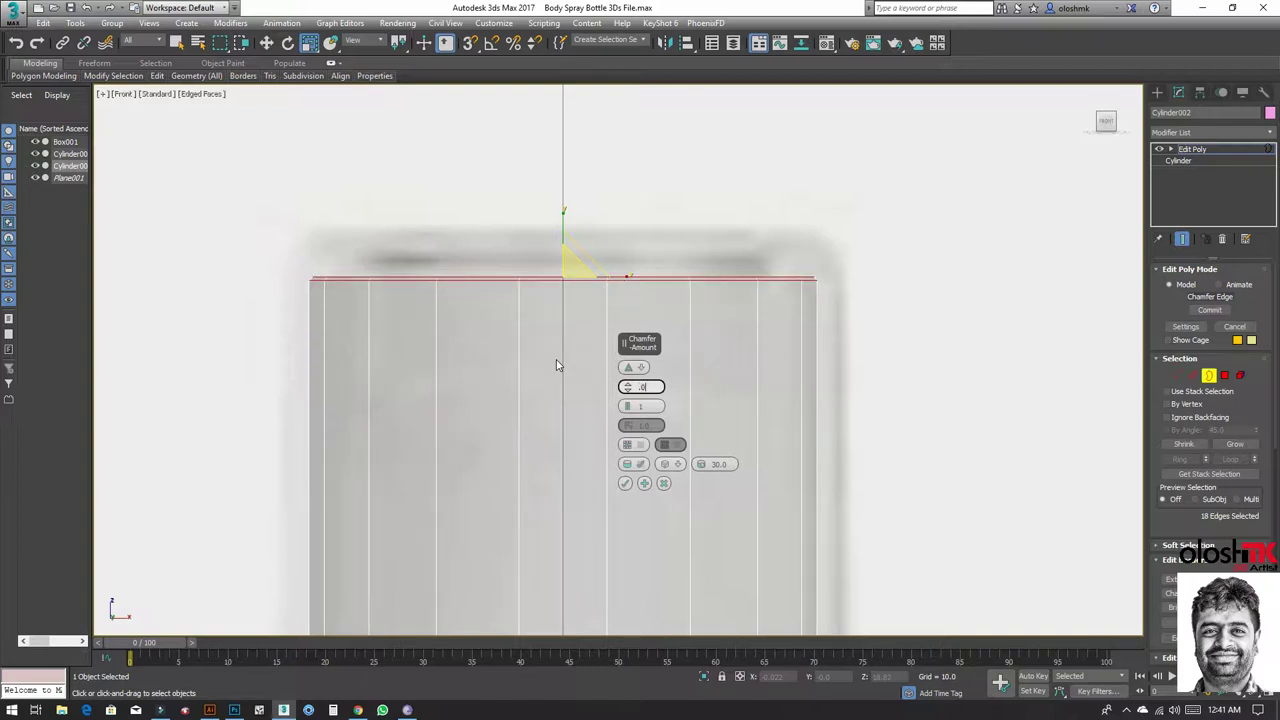
pyautogui.write('15')
pyautogui.press('Return')
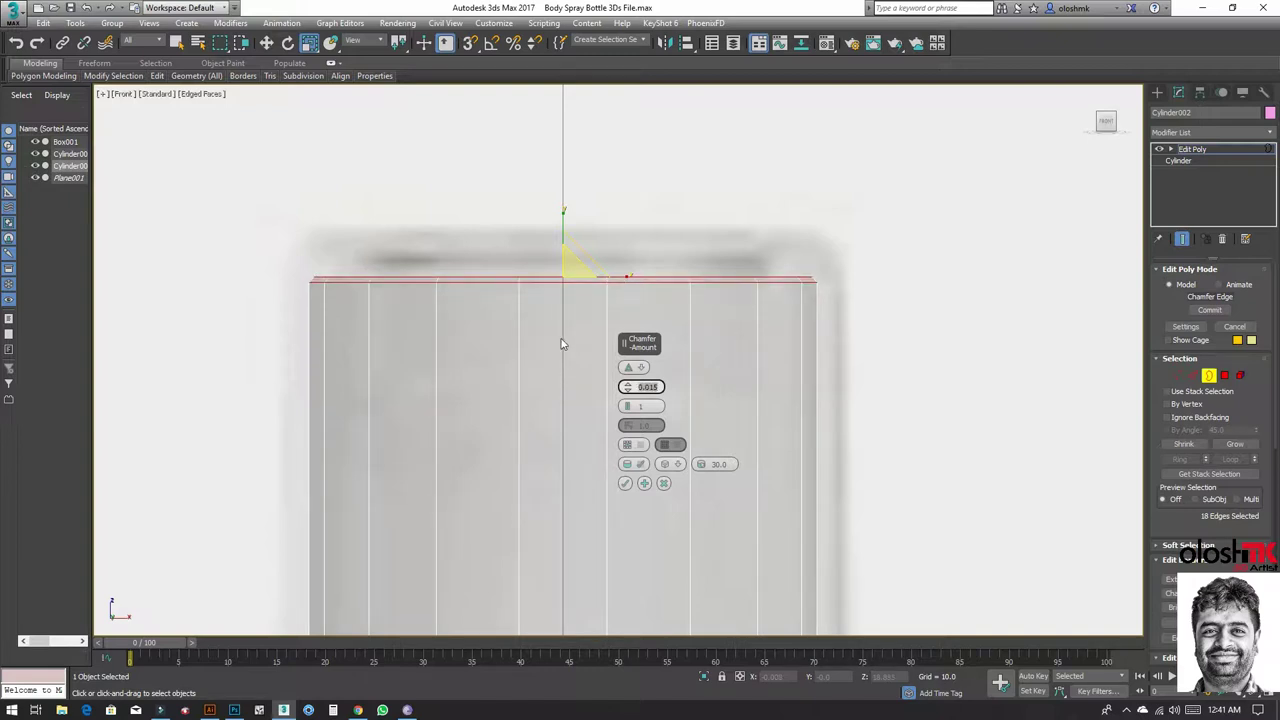
pyautogui.write('3')
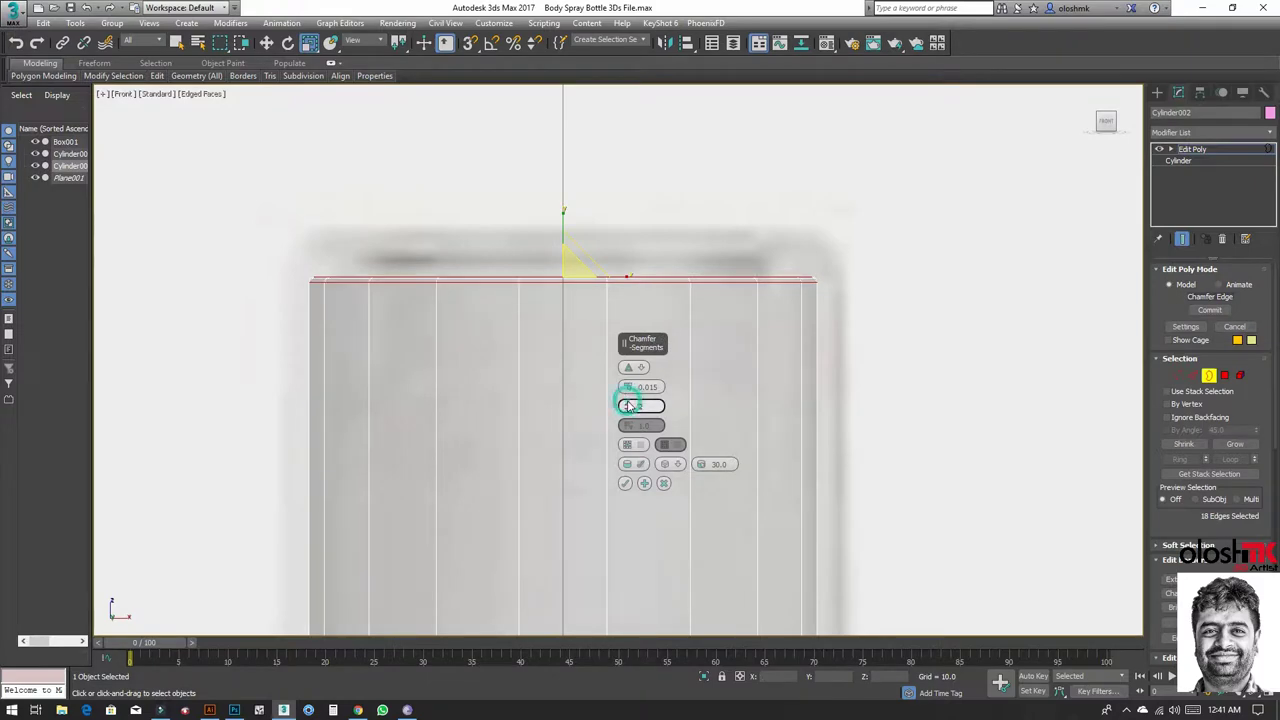
pyautogui.press('Return')
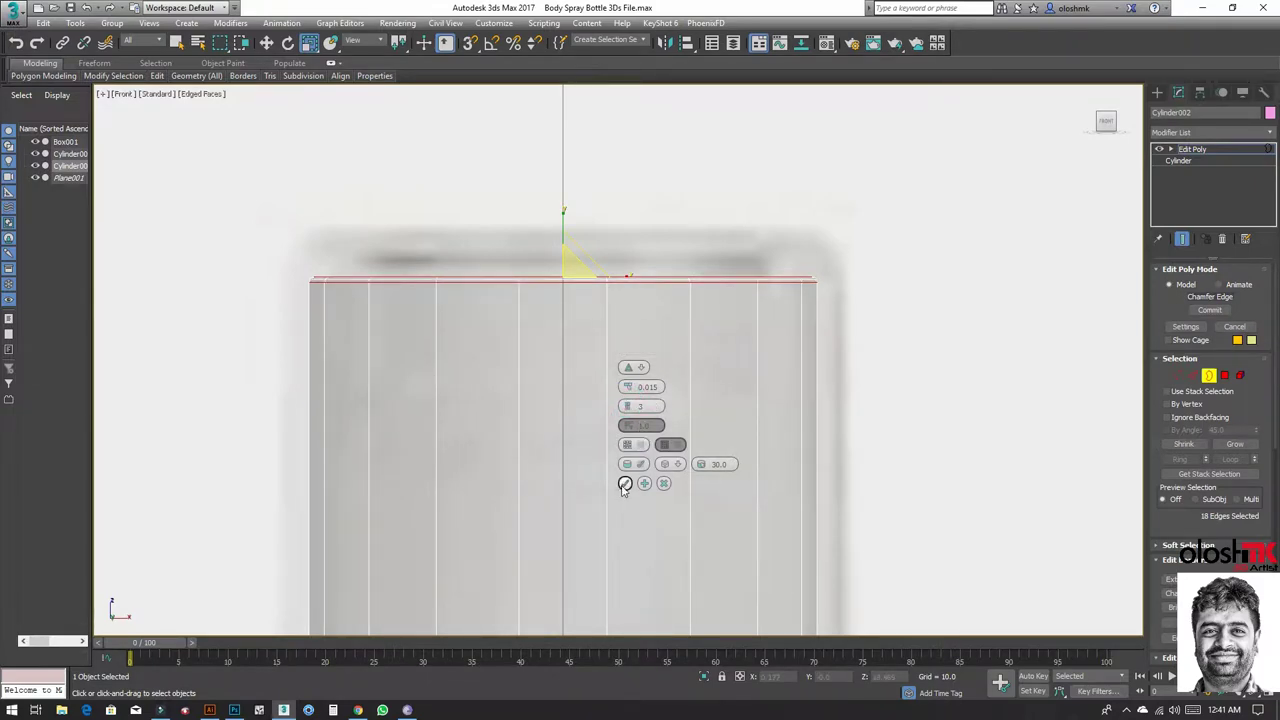
pyautogui.click(624, 484)
pyautogui.hotkey('alt', 'w')
pyautogui.middleClick(790, 470)
pyautogui.hotkey('alt', 'w')
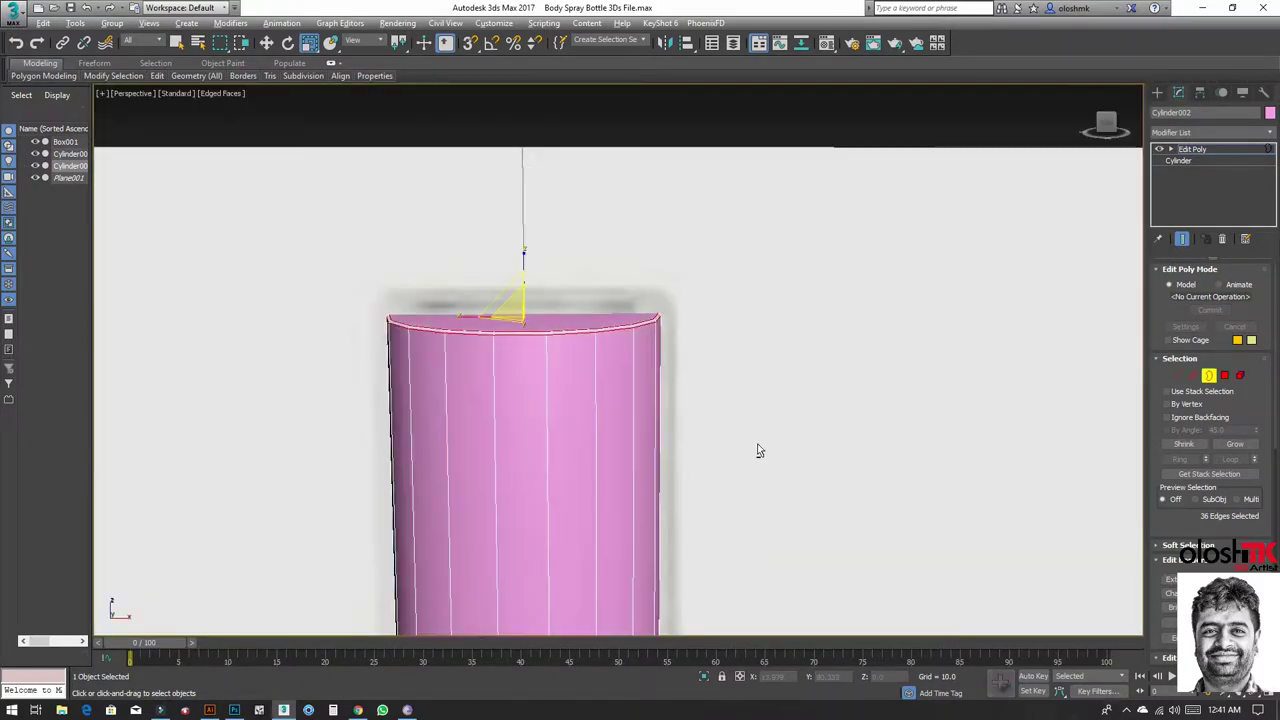
# Step: Undo the 0.015 chamfer on the tube's top edge ring
pyautogui.moveTo(639, 405)
pyautogui.keyDown('alt'); pyautogui.mouseDown(button='middle')
pyautogui.moveTo(632, 436)
pyautogui.moveTo(618, 321)
pyautogui.mouseUp(button='middle'); pyautogui.keyUp('alt')
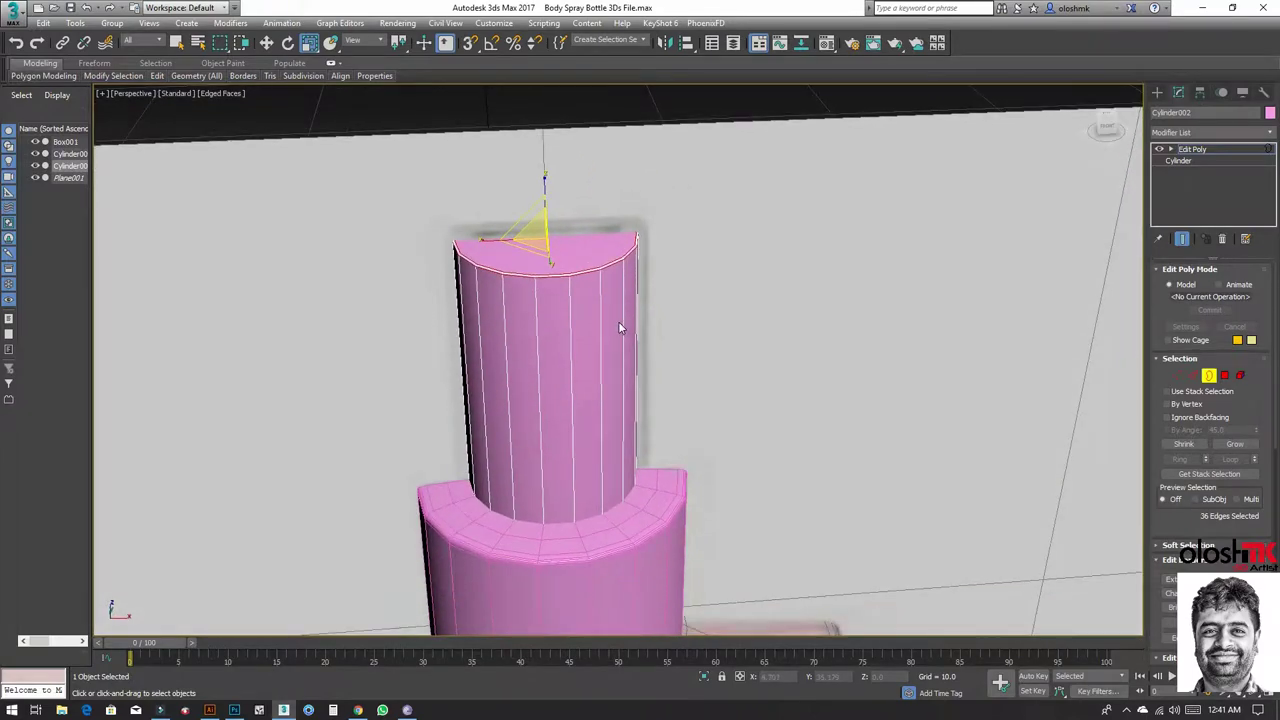
pyautogui.scroll(-2, 621, 319)
pyautogui.hotkey('ctrl', 'z')
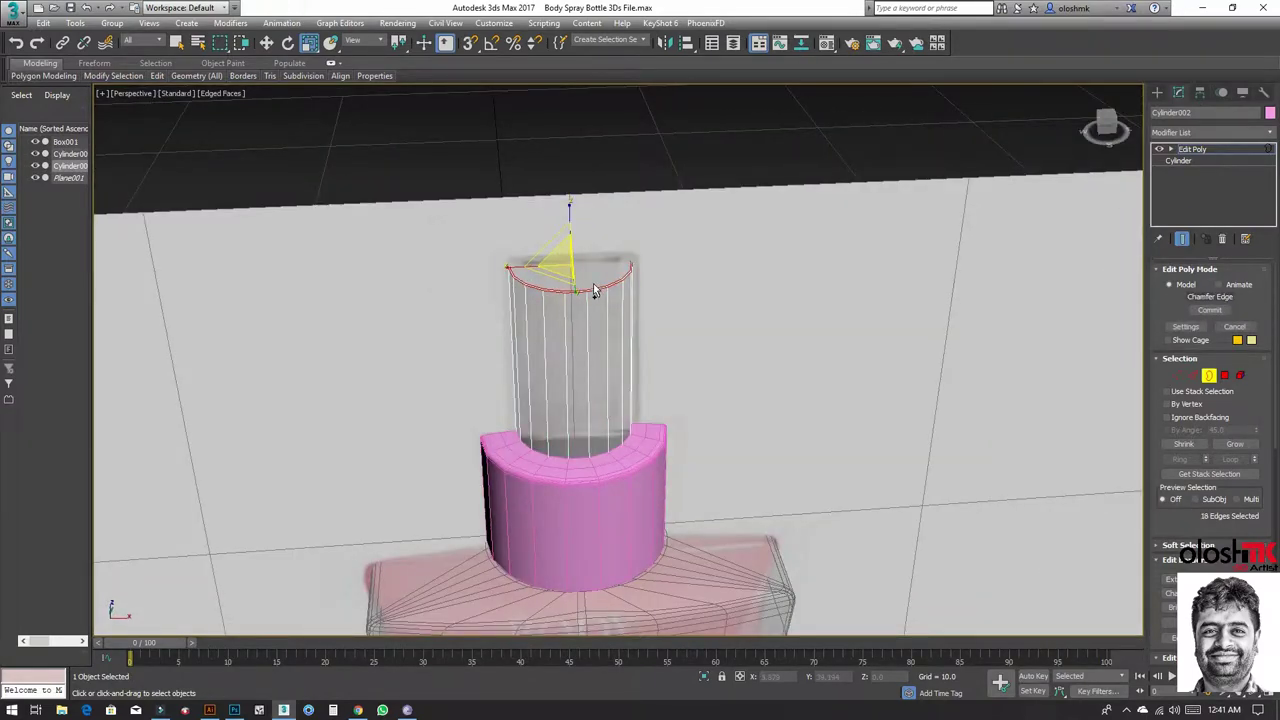
pyautogui.scroll(3, 593, 290)
pyautogui.moveTo(593, 290); pyautogui.dragTo(675, 327)
pyautogui.rightClick(675, 327)
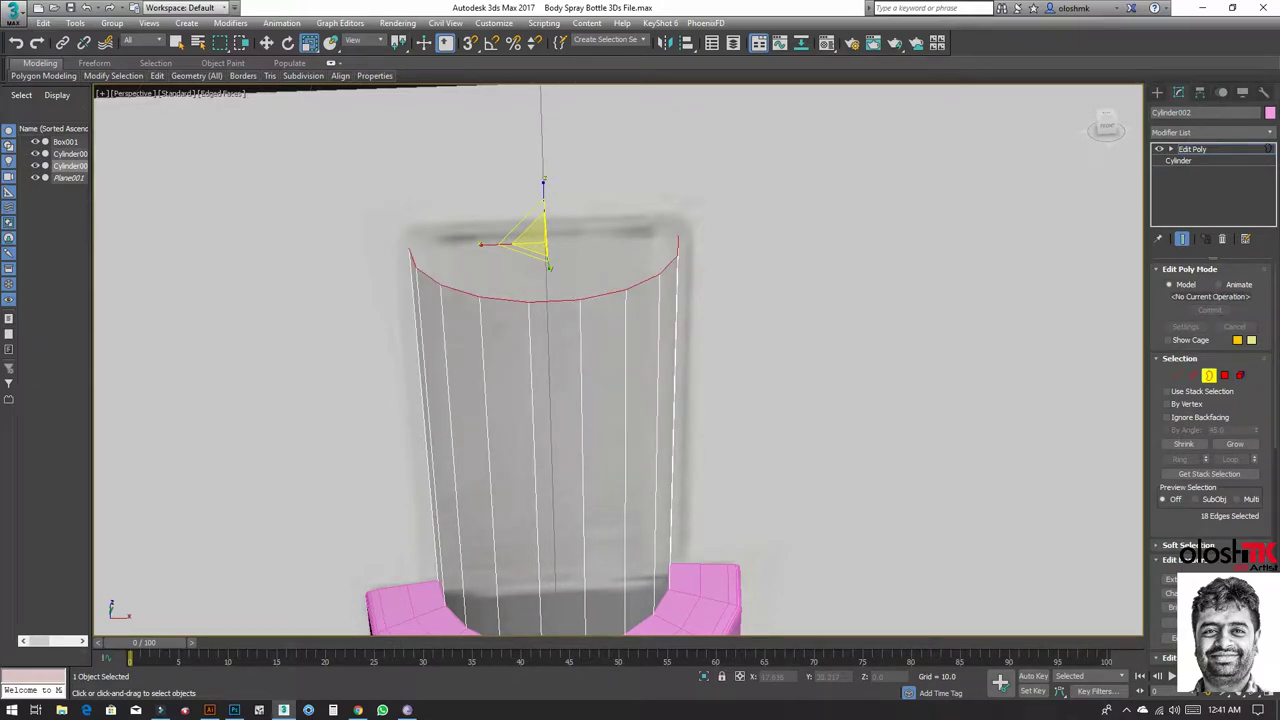
# Step: Re-chamfer the top edge ring with Amount 0.05 and 3 segments
pyautogui.hotkey('ctrl', 'shift', 'c')
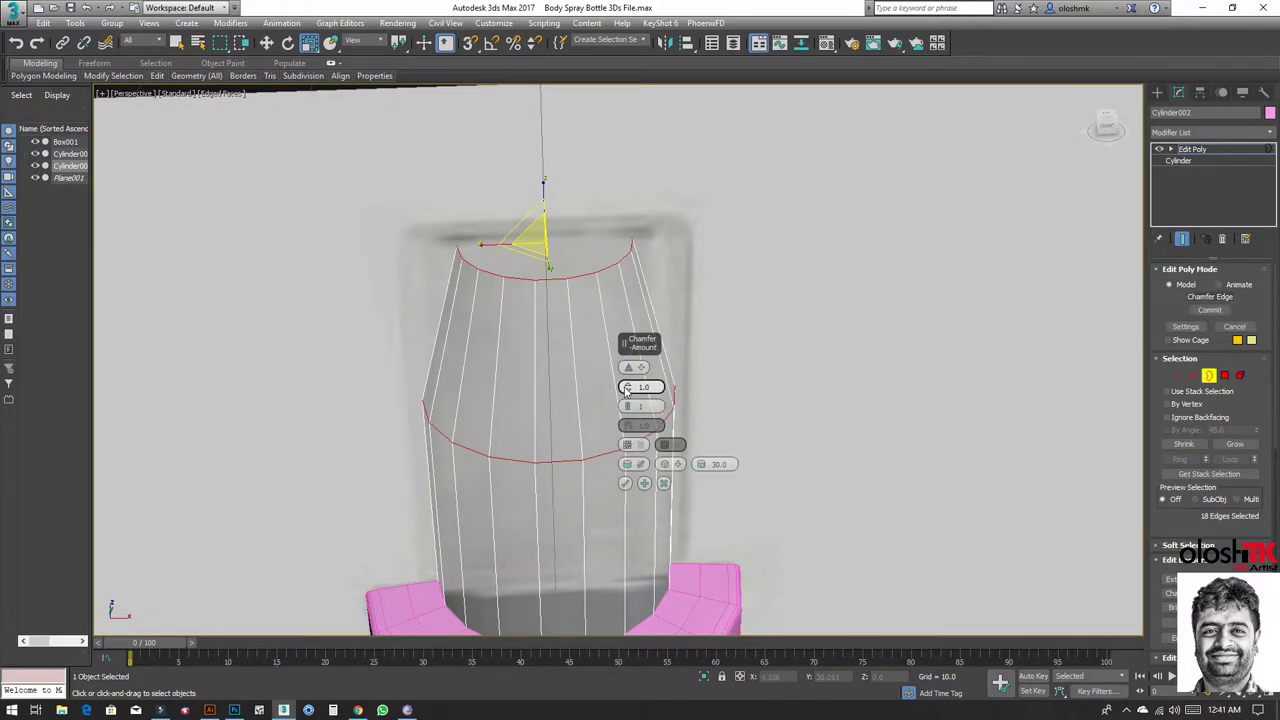
pyautogui.write('0.1')
pyautogui.press('Return')
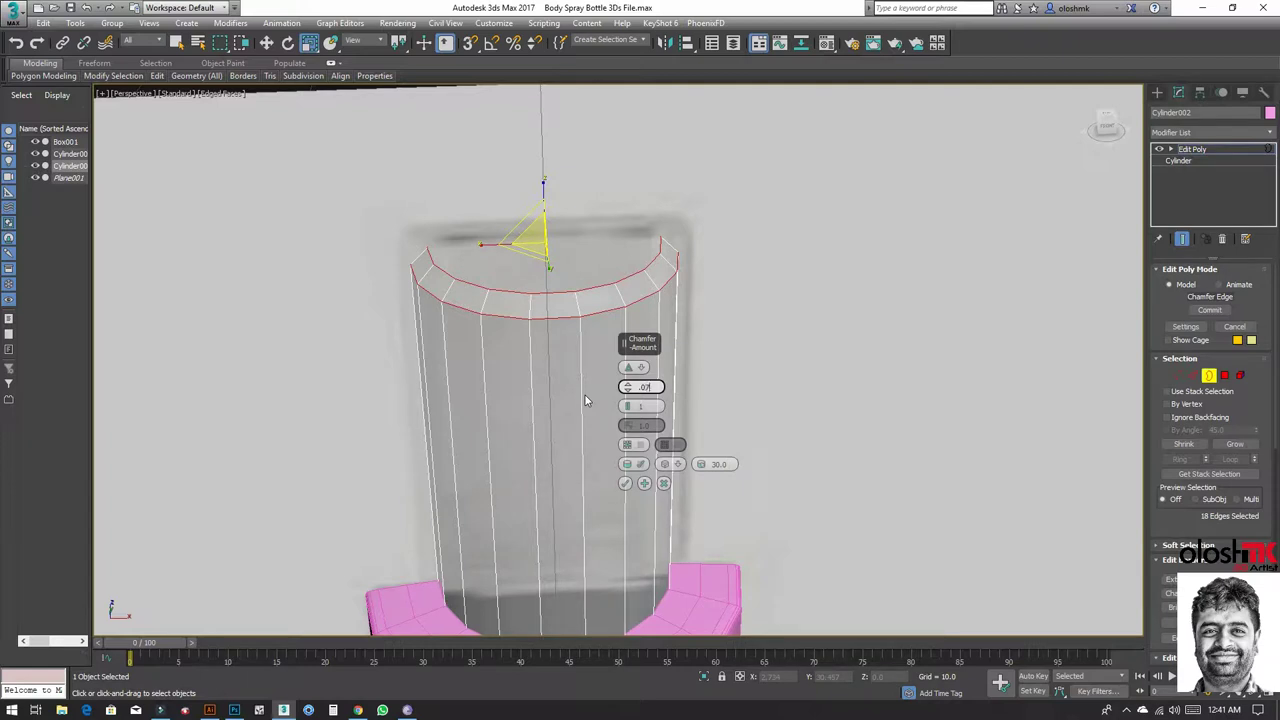
pyautogui.press('Return')
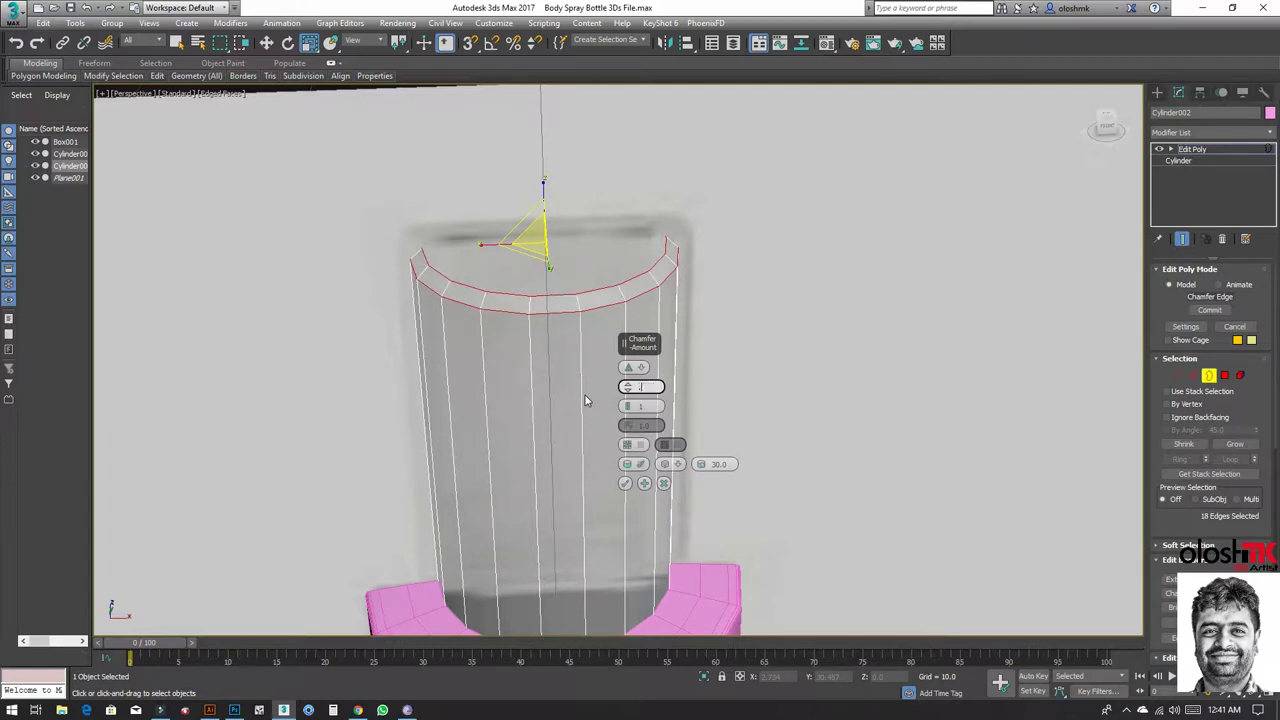
pyautogui.write('05')
pyautogui.press('Return')
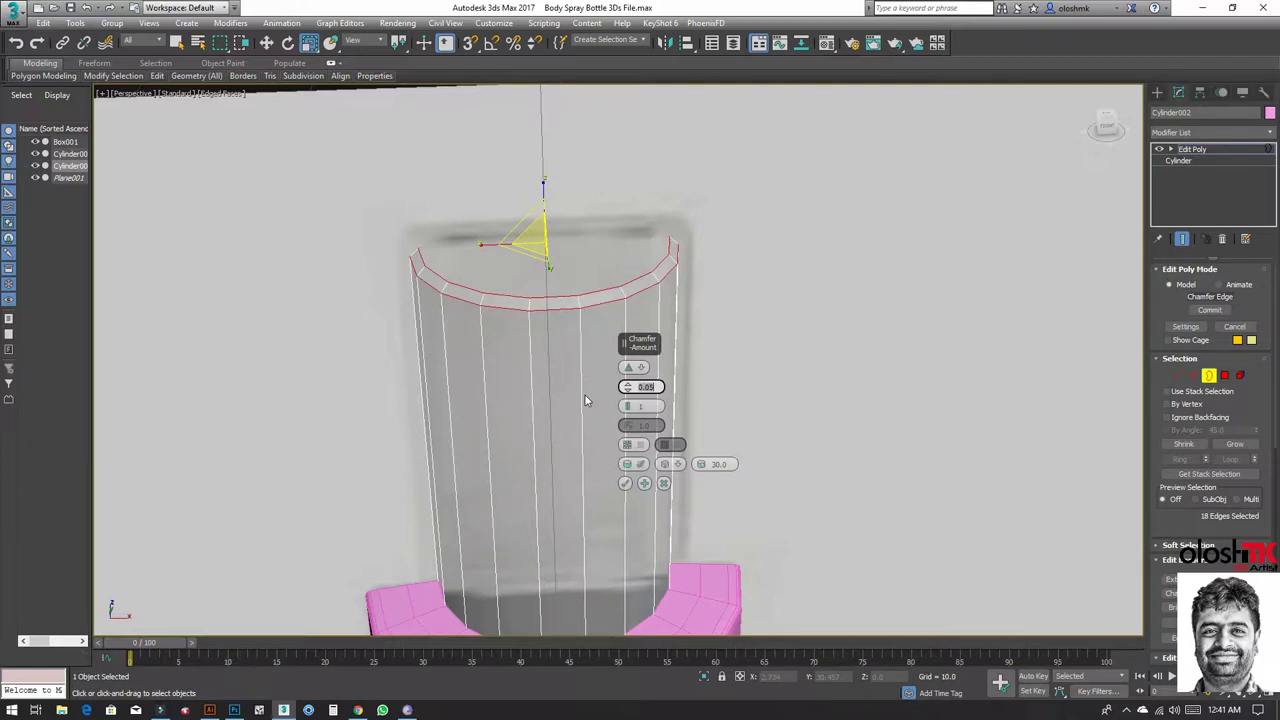
pyautogui.moveTo(628, 410); pyautogui.dragTo(631, 409)
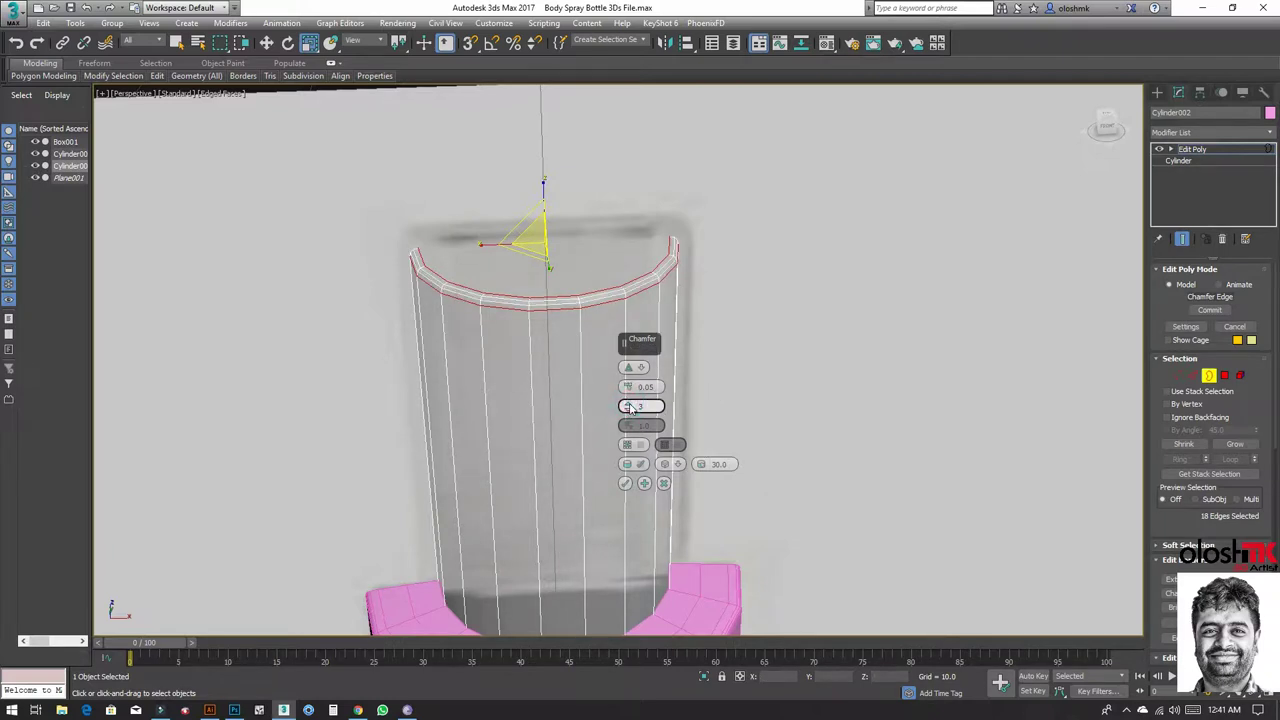
pyautogui.click(625, 483)
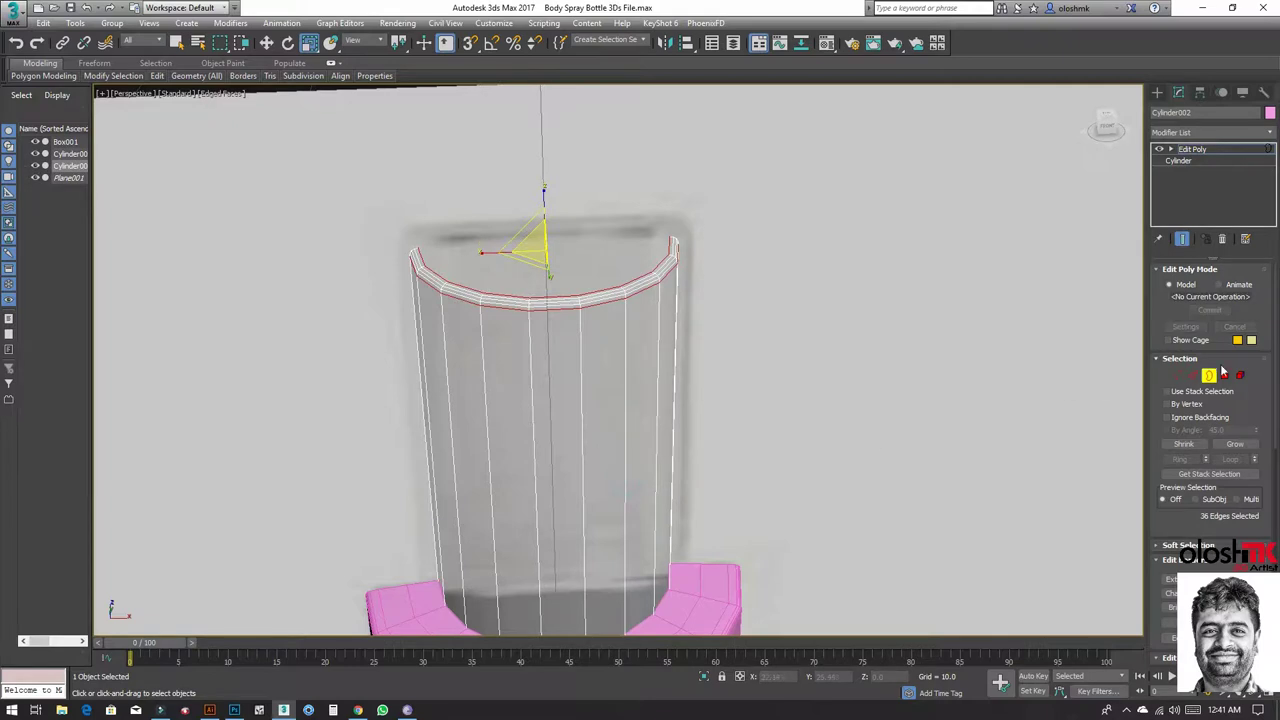
# Step: Select the tube's top cap polygon and inset it repeatedly by 0.05
pyautogui.click(1226, 378)
pyautogui.click(592, 276)
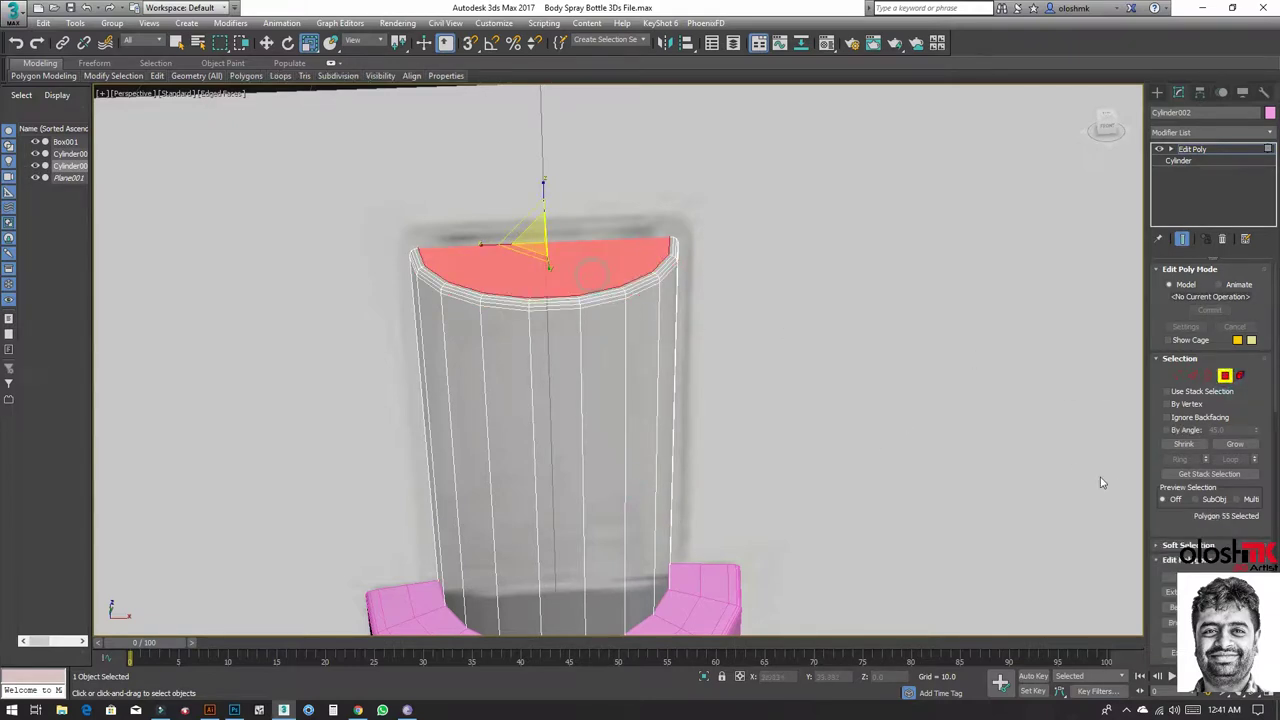
pyautogui.click(1262, 607)
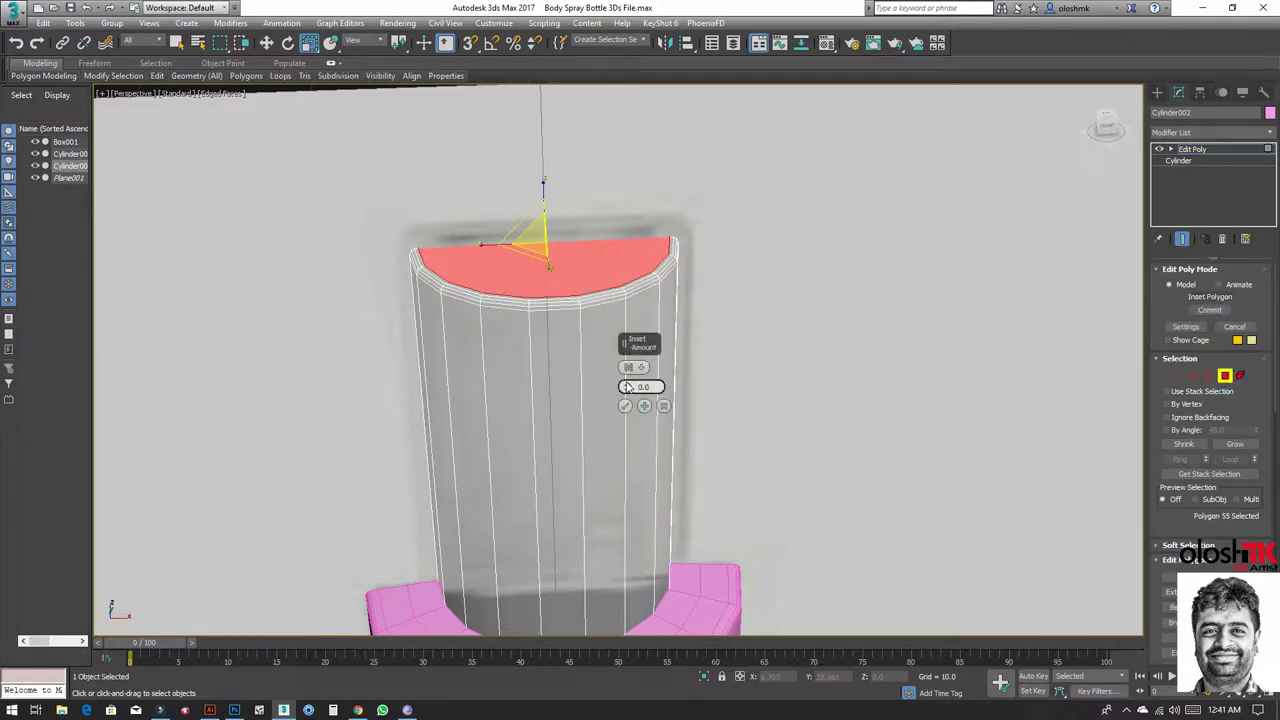
pyautogui.moveTo(629, 385); pyautogui.dragTo(630, 388)
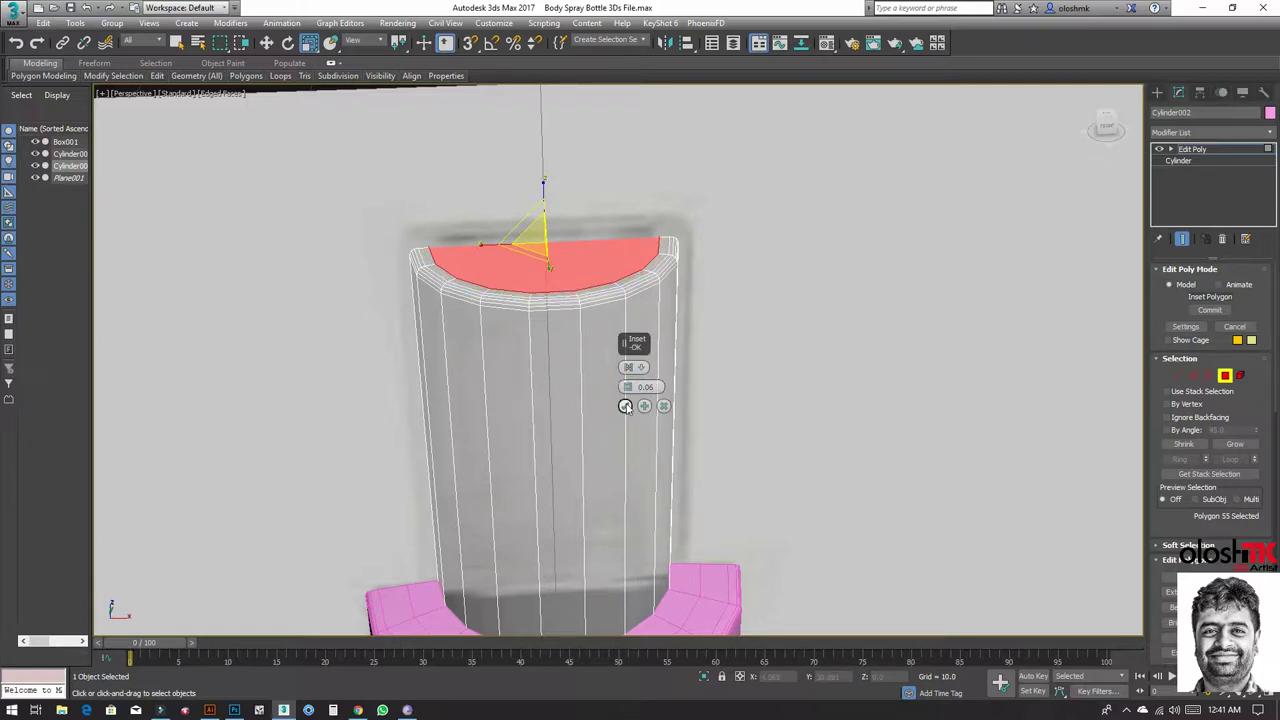
pyautogui.click(644, 406)
pyautogui.click(644, 406)
pyautogui.click(644, 406)
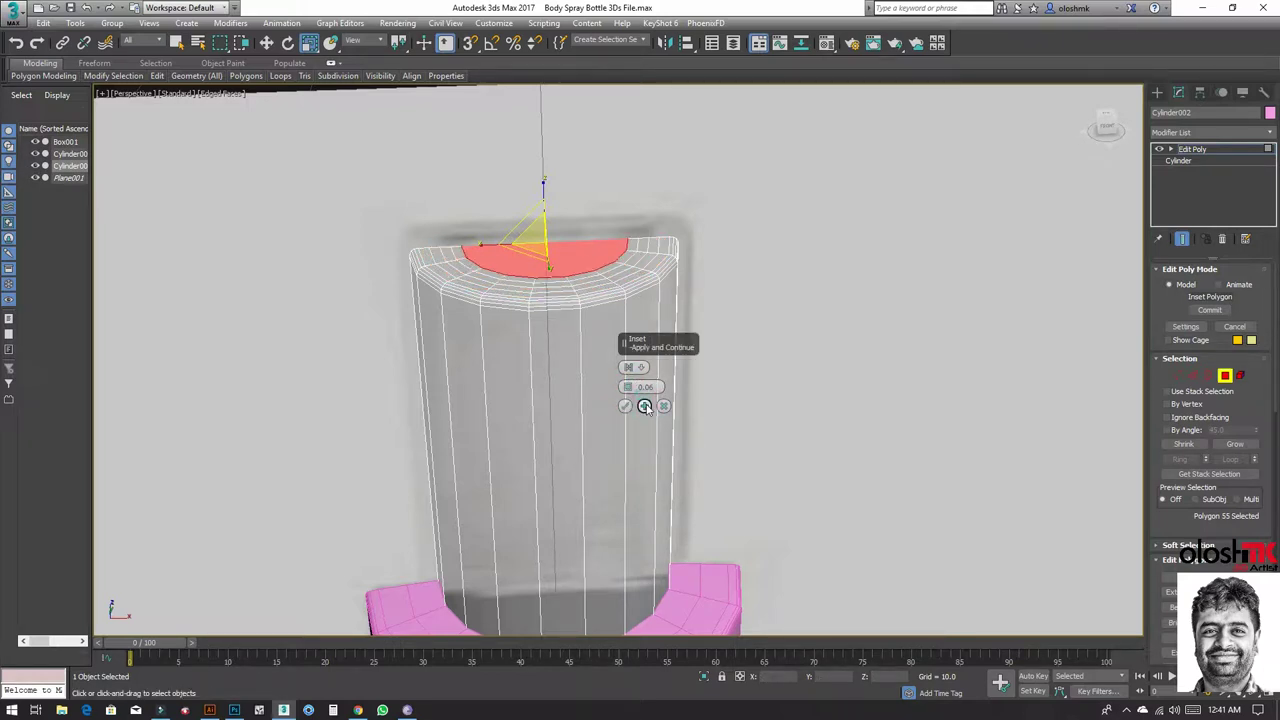
pyautogui.click(645, 406)
pyautogui.click(645, 406)
pyautogui.click(645, 406)
pyautogui.click(645, 406)
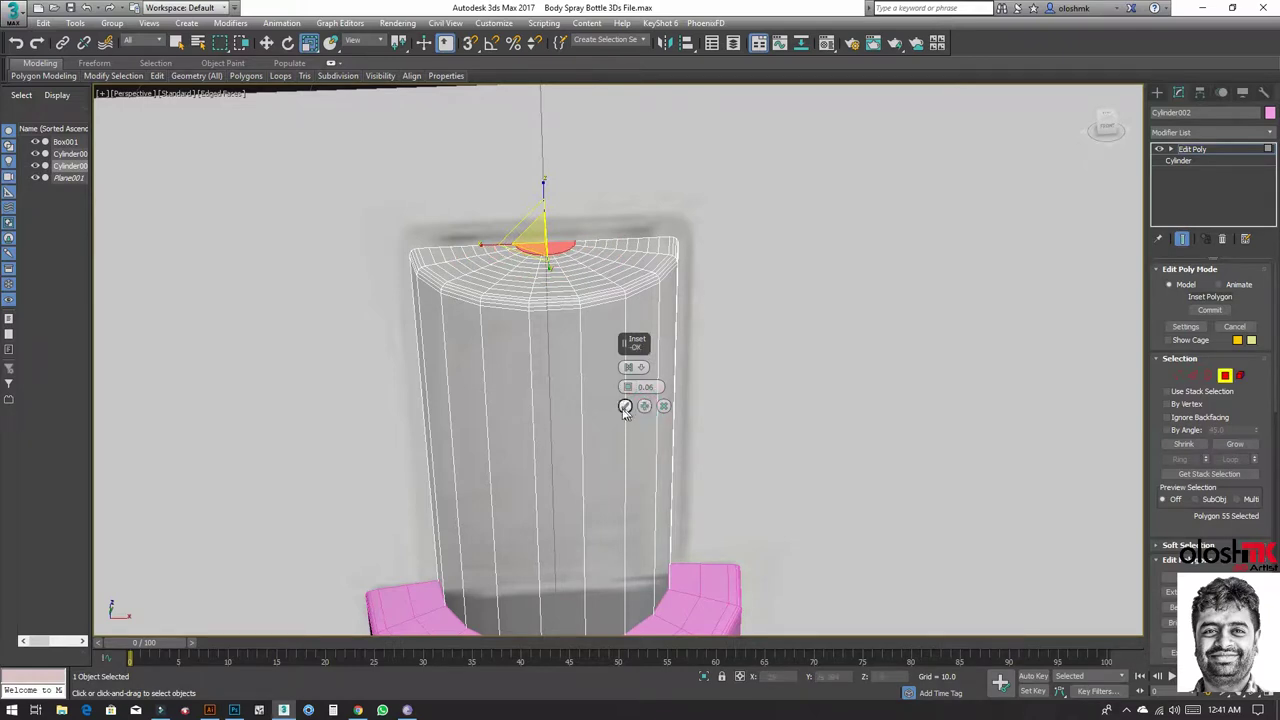
pyautogui.click(625, 406)
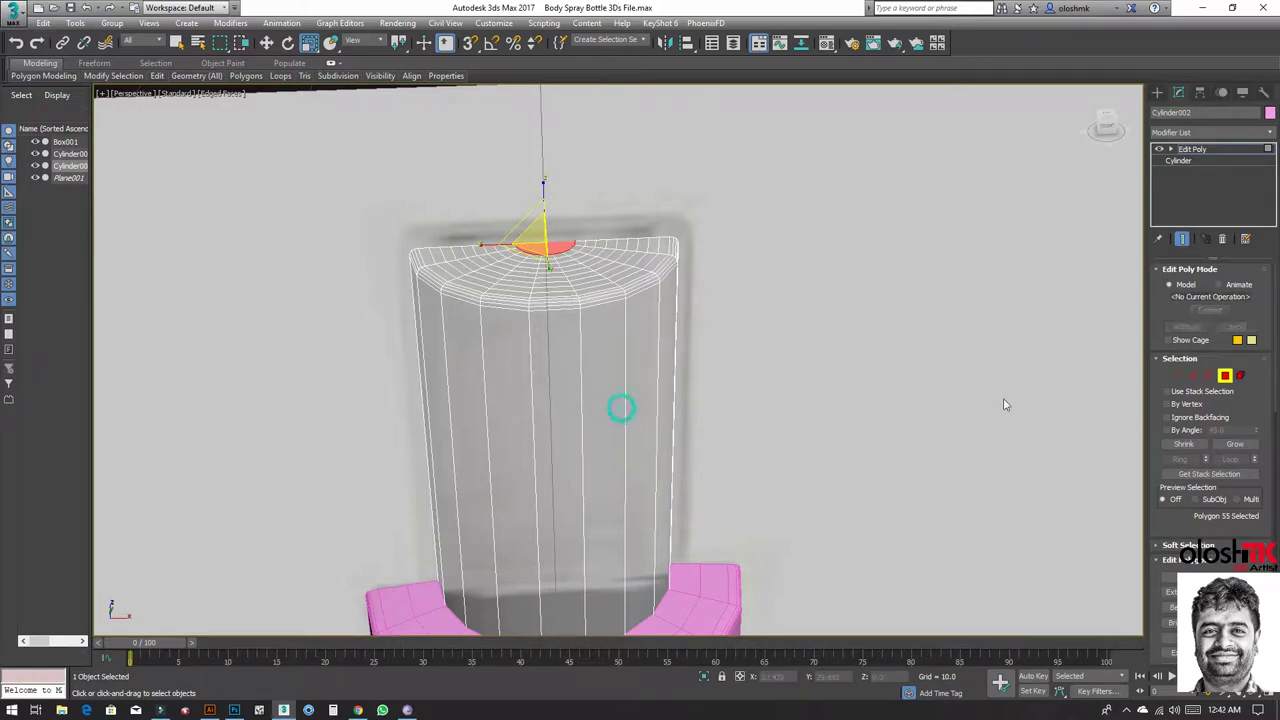
# Step: Grow the cap polygon selection outward by four rings
pyautogui.click(1235, 446)
pyautogui.click(1235, 446)
pyautogui.click(1235, 446)
pyautogui.click(1235, 446)
pyautogui.click(1235, 446)
pyautogui.click(1235, 446)
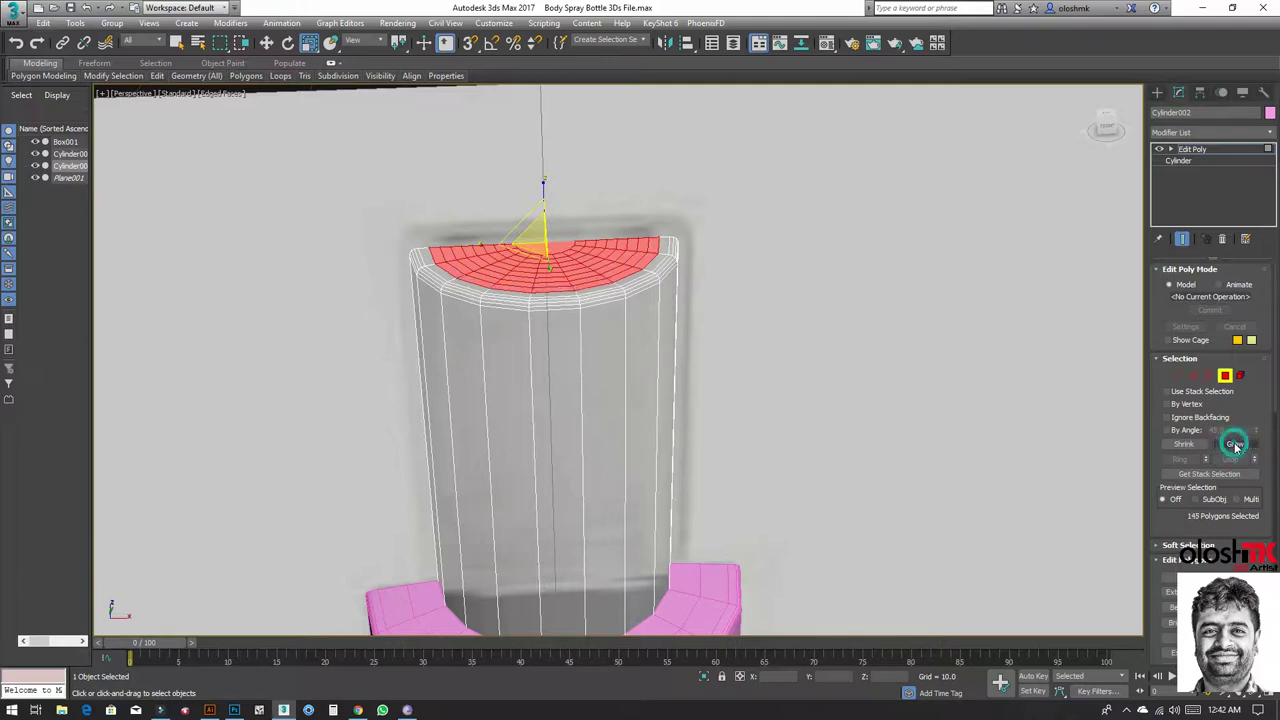
# Step: Add an FFD 3x3x3 modifier to the tube and lower a top control point
pyautogui.click(1193, 132)
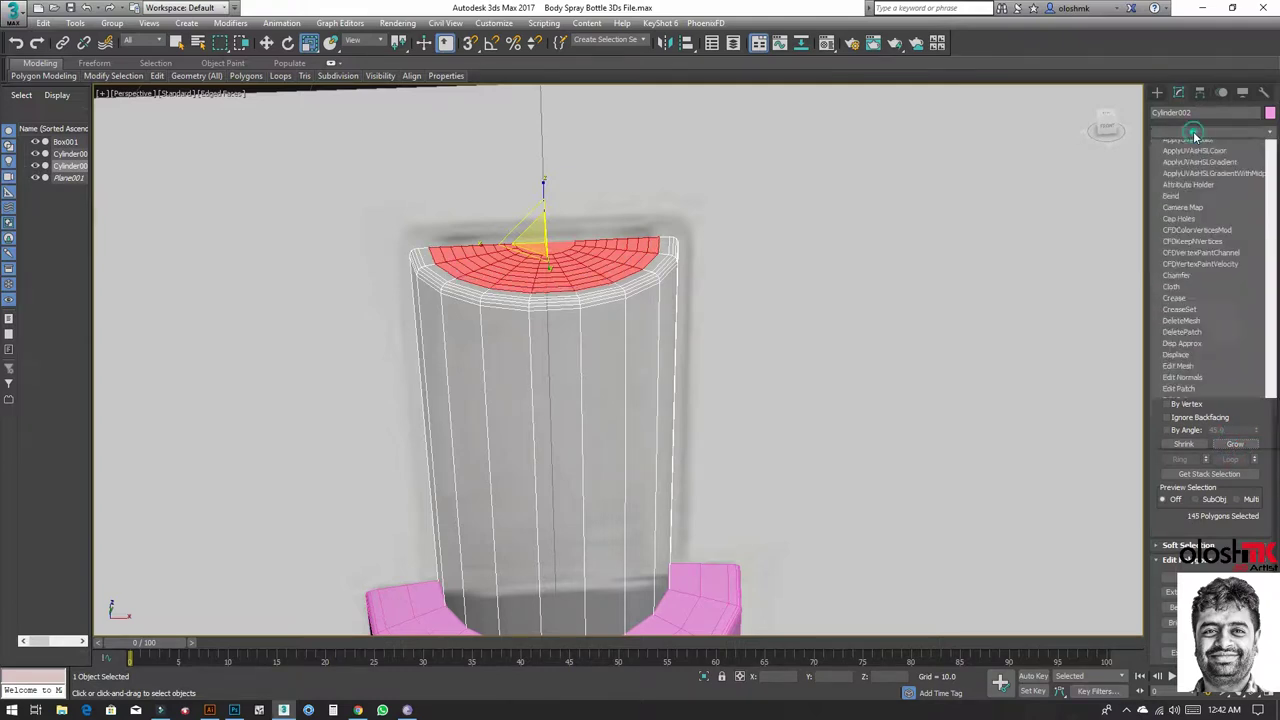
pyautogui.press('f')
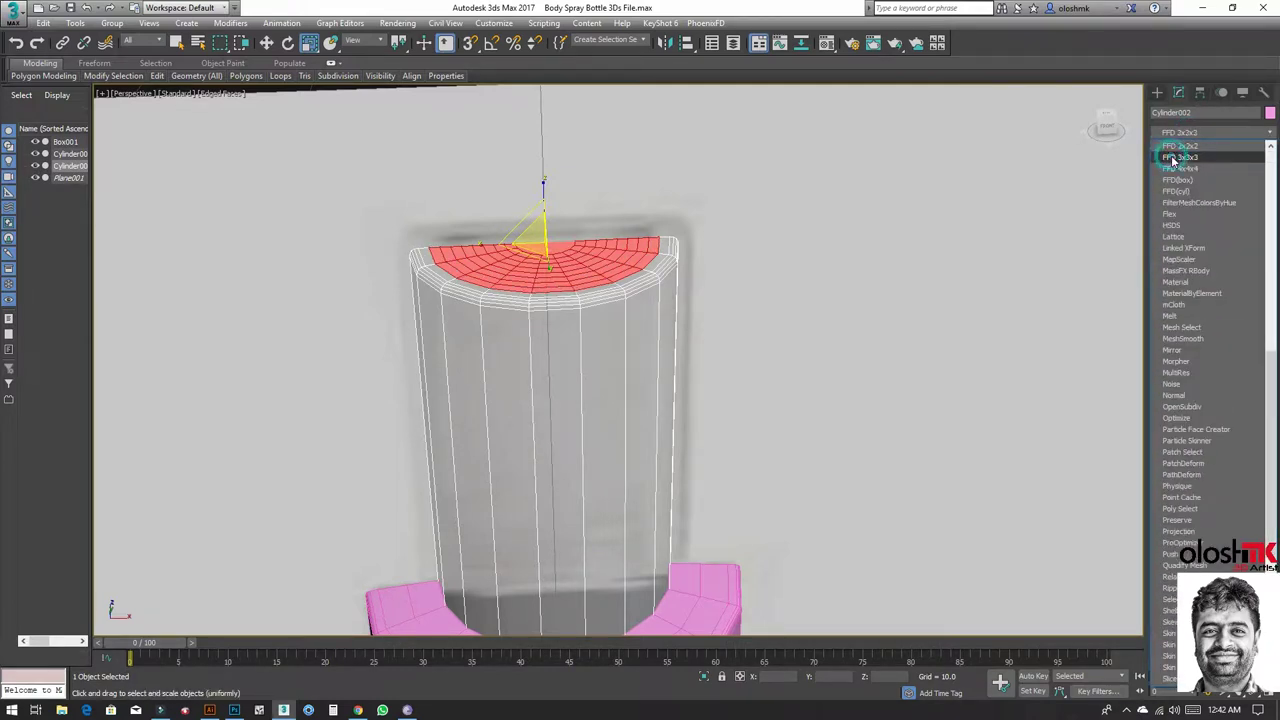
pyautogui.click(1174, 158)
pyautogui.click(1171, 149)
pyautogui.click(1207, 160)
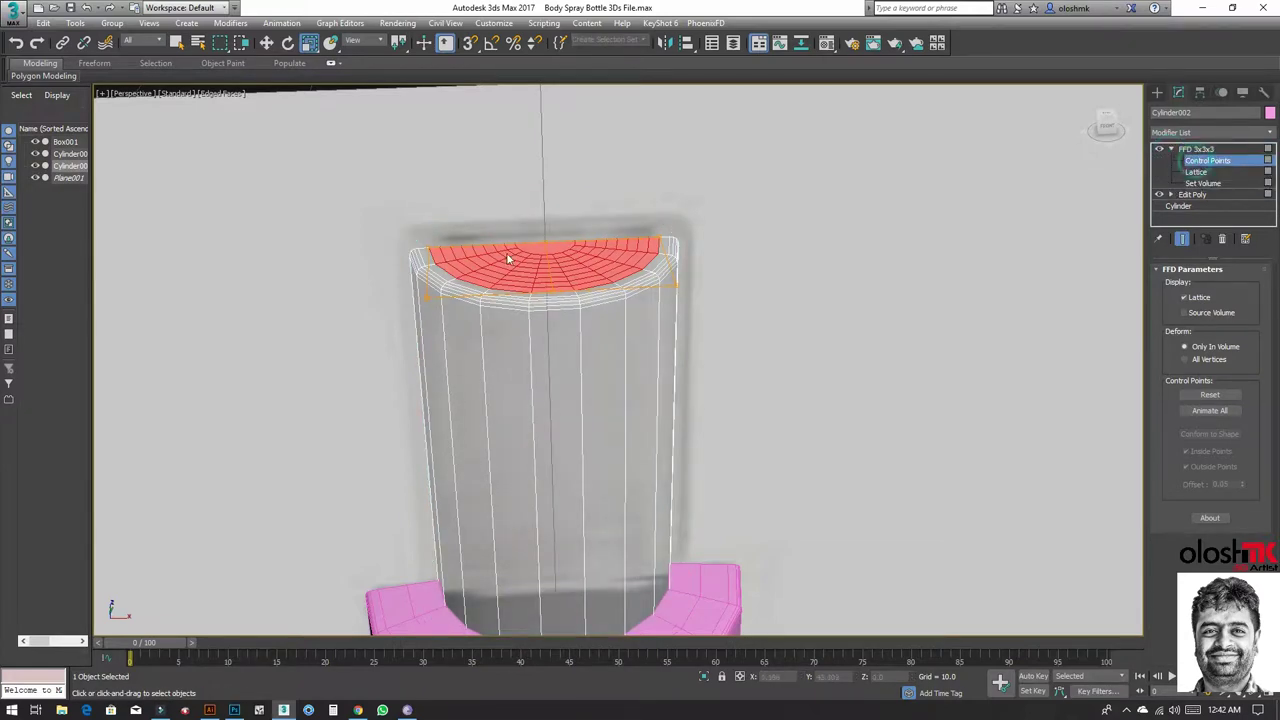
pyautogui.press('w')
pyautogui.moveTo(548, 227); pyautogui.dragTo(545, 243)
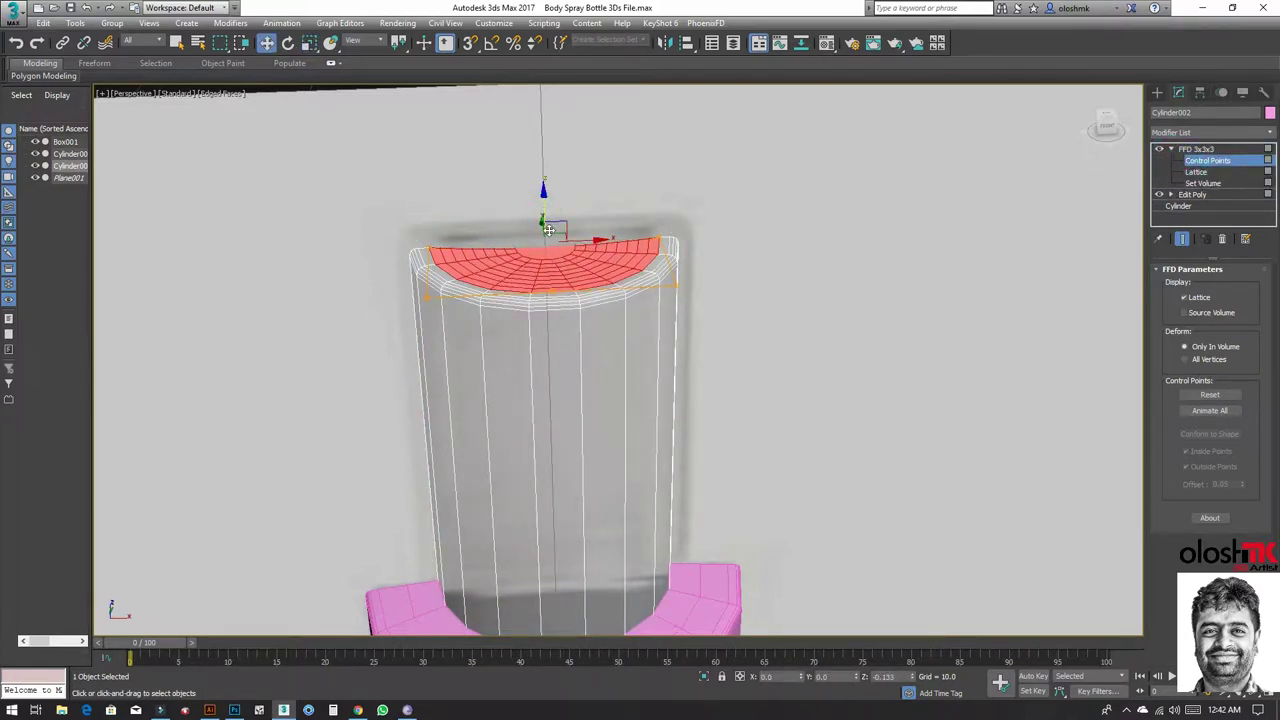
# Step: Stack a new Edit Poly modifier above the FFD and test polygon selection on the cap
pyautogui.click(1170, 134)
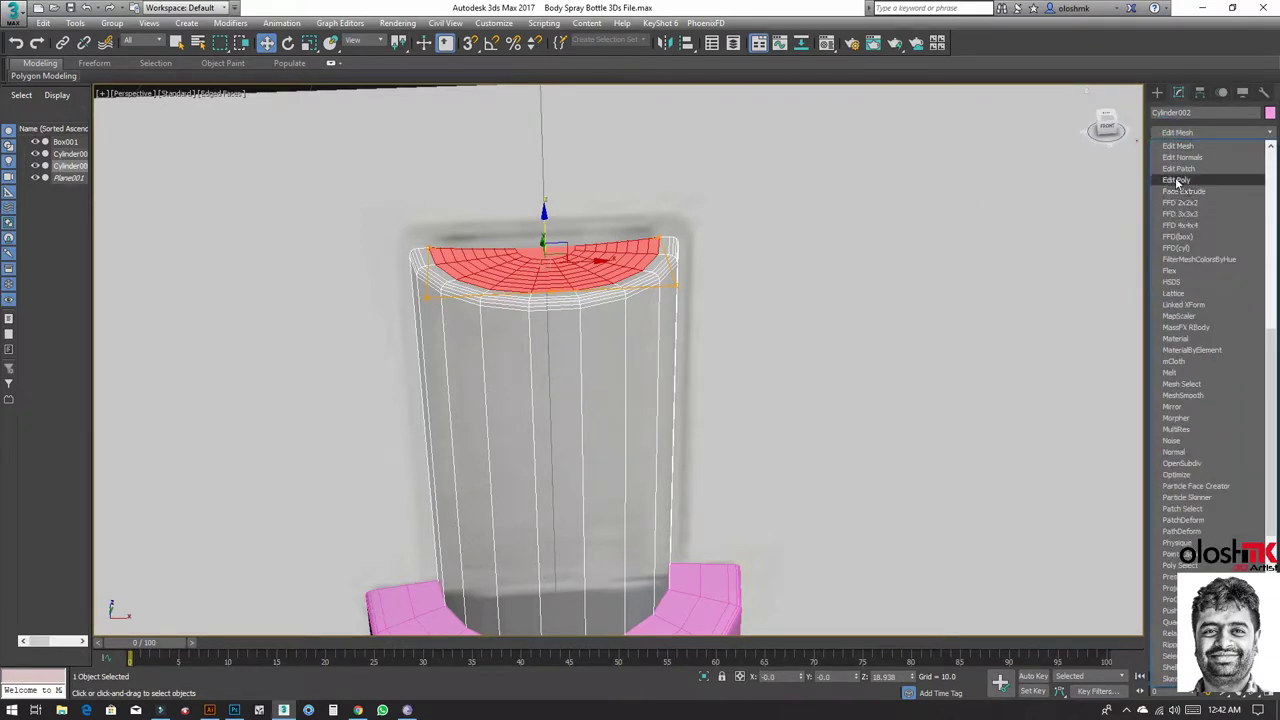
pyautogui.click(1177, 179)
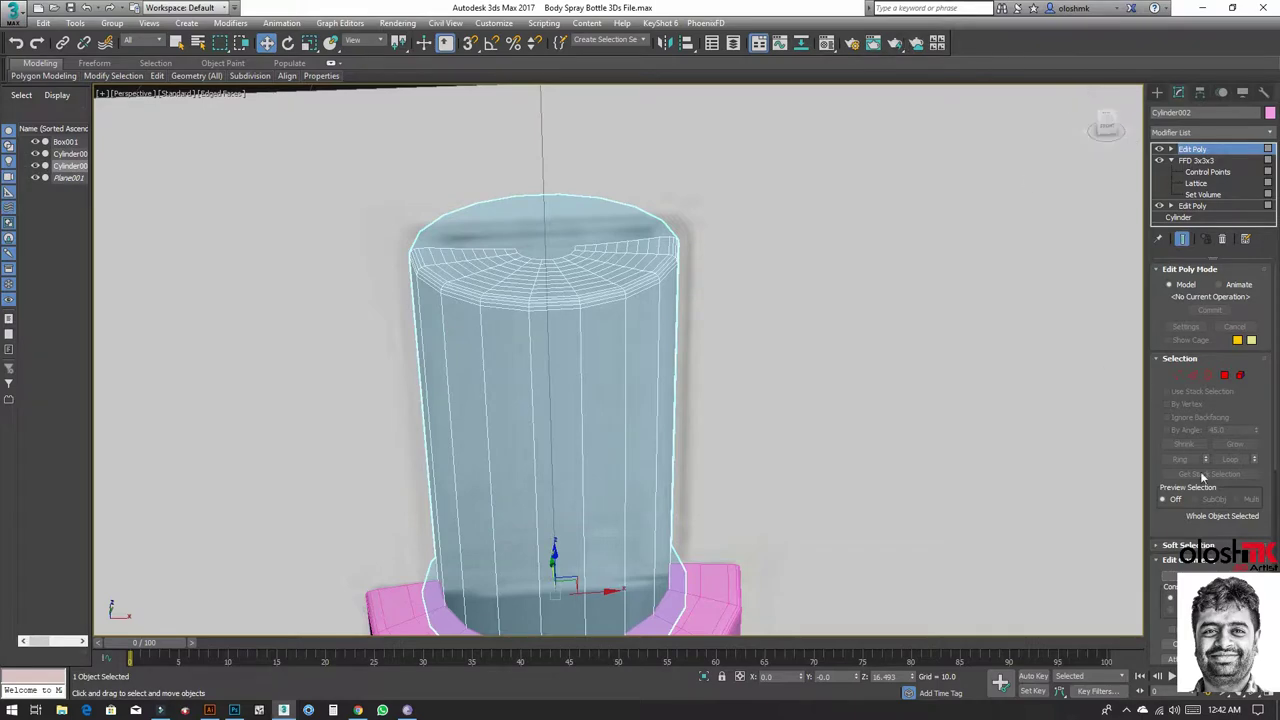
pyautogui.click(1224, 375)
pyautogui.click(564, 255)
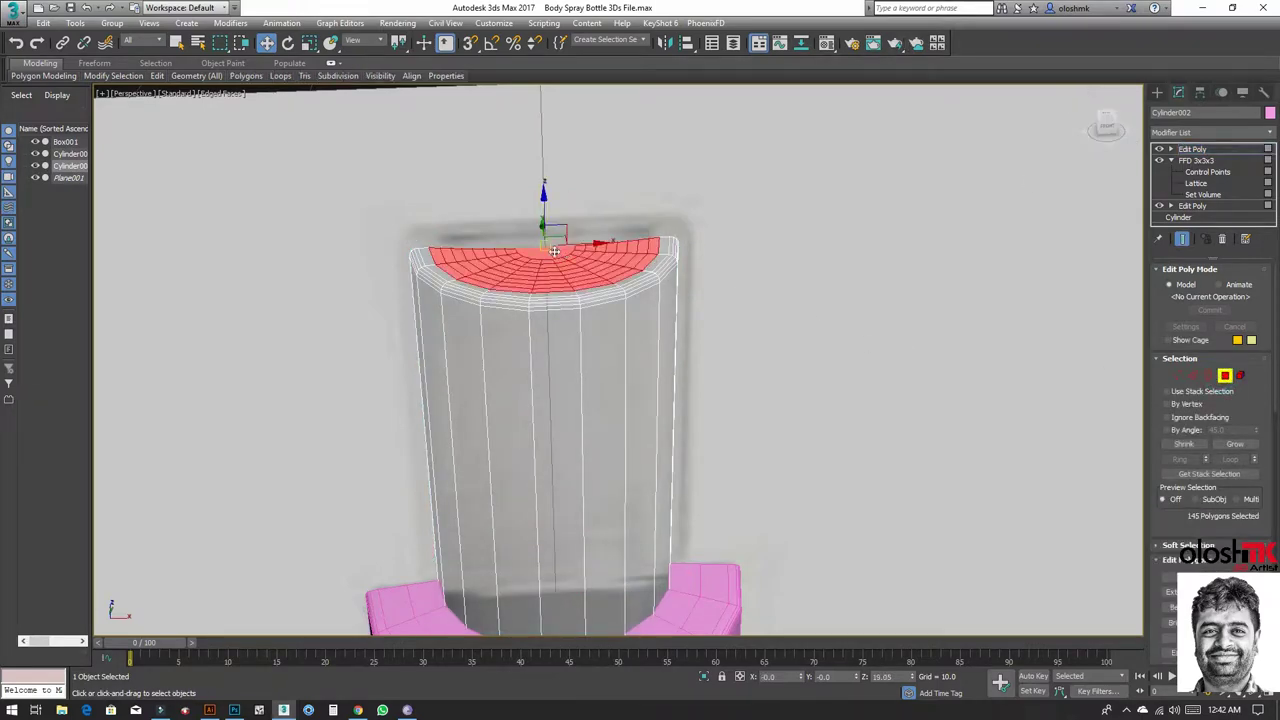
pyautogui.click(554, 251)
pyautogui.keyDown('alt'); pyautogui.click(561, 250); pyautogui.keyUp('alt')
# Step: Leave polygon mode and select the bottle body
pyautogui.scroll(-5, 569, 306)
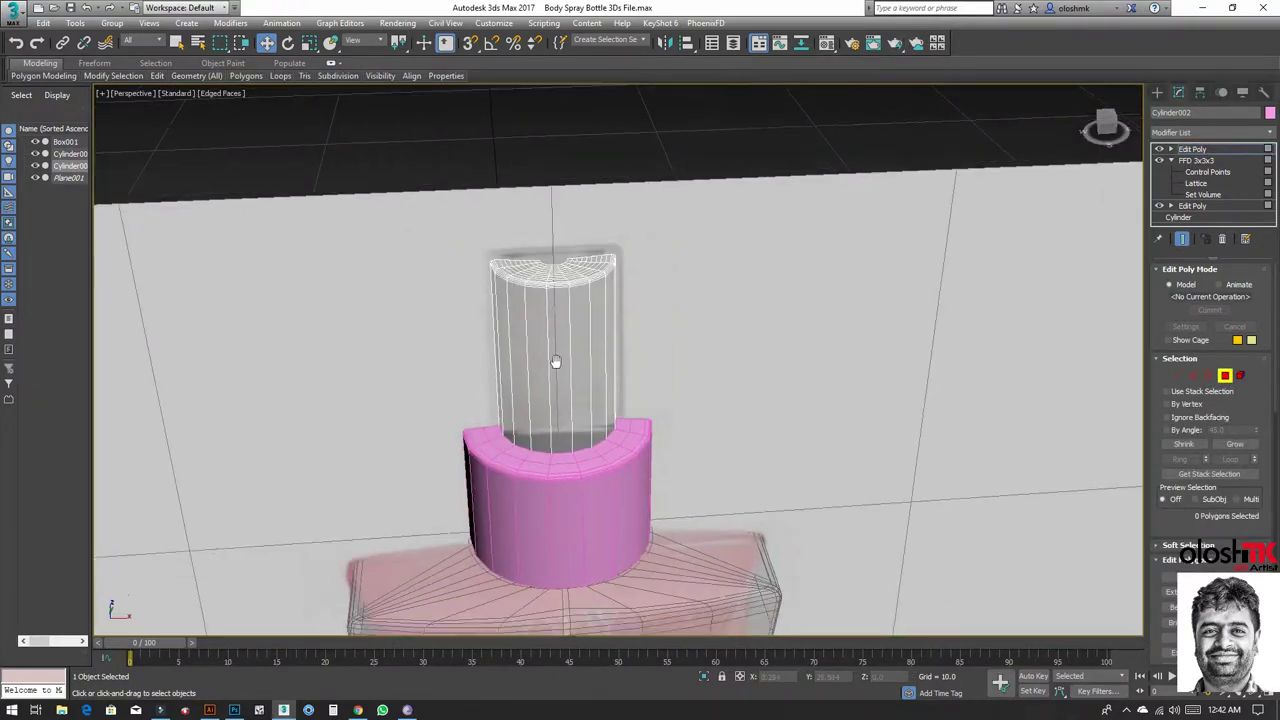
pyautogui.keyDown('alt'); pyautogui.moveTo(569, 306); pyautogui.dragTo(570, 323, button='middle'); pyautogui.keyUp('alt')
pyautogui.scroll(-2, 602, 464)
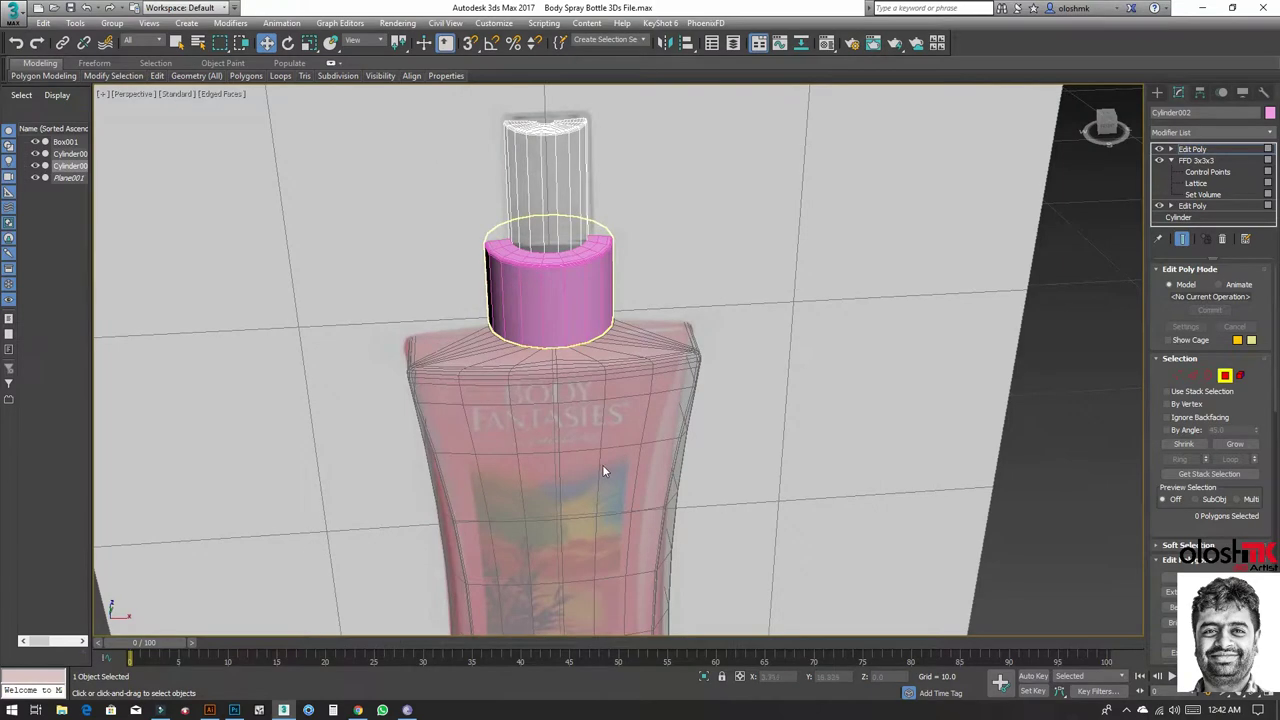
pyautogui.click(1224, 375)
pyautogui.click(541, 498)
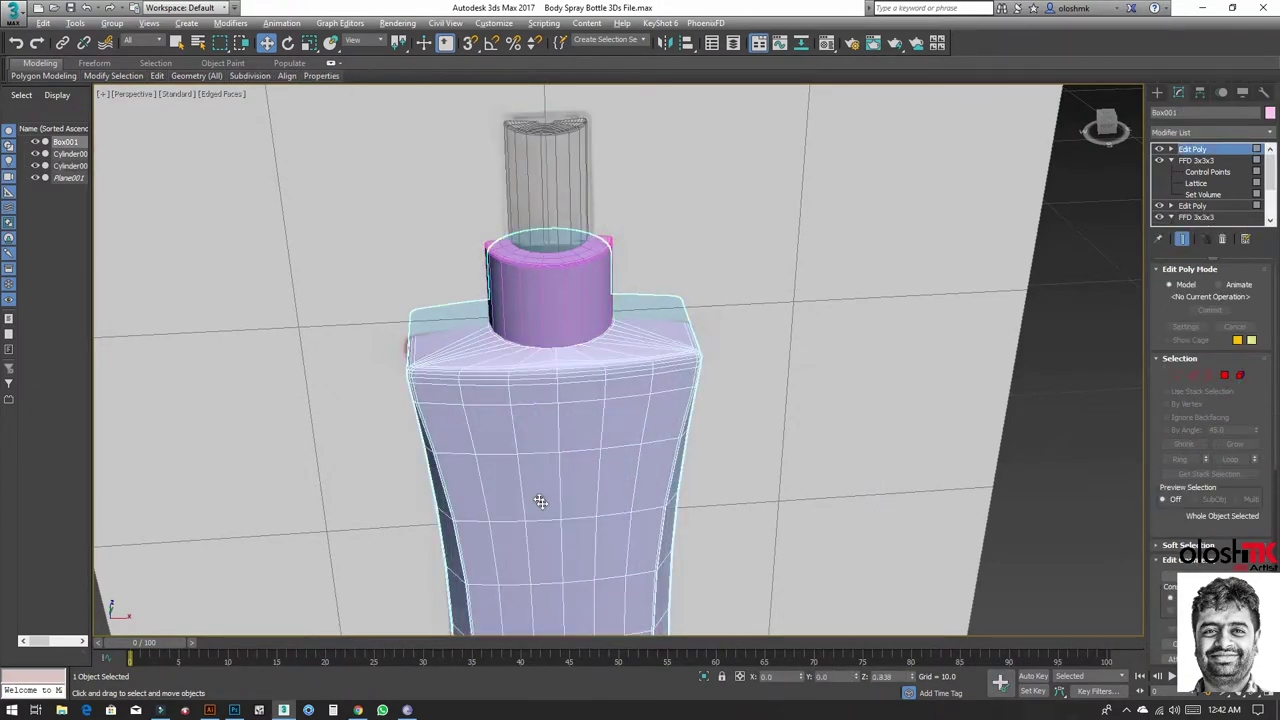
pyautogui.scroll(4, 545, 470)
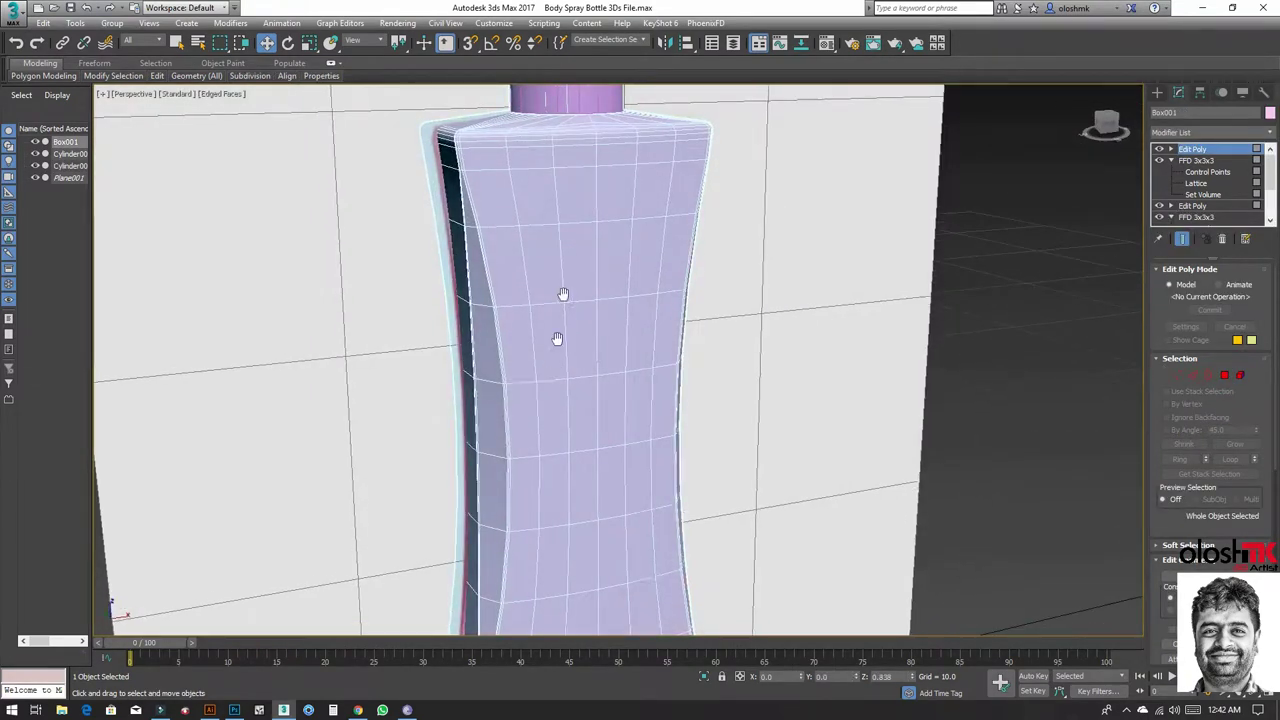
pyautogui.moveTo(565, 359)
pyautogui.keyDown('alt'); pyautogui.mouseDown(button='middle')
pyautogui.moveTo(569, 386)
pyautogui.moveTo(576, 371)
pyautogui.mouseUp(button='middle'); pyautogui.keyUp('alt')
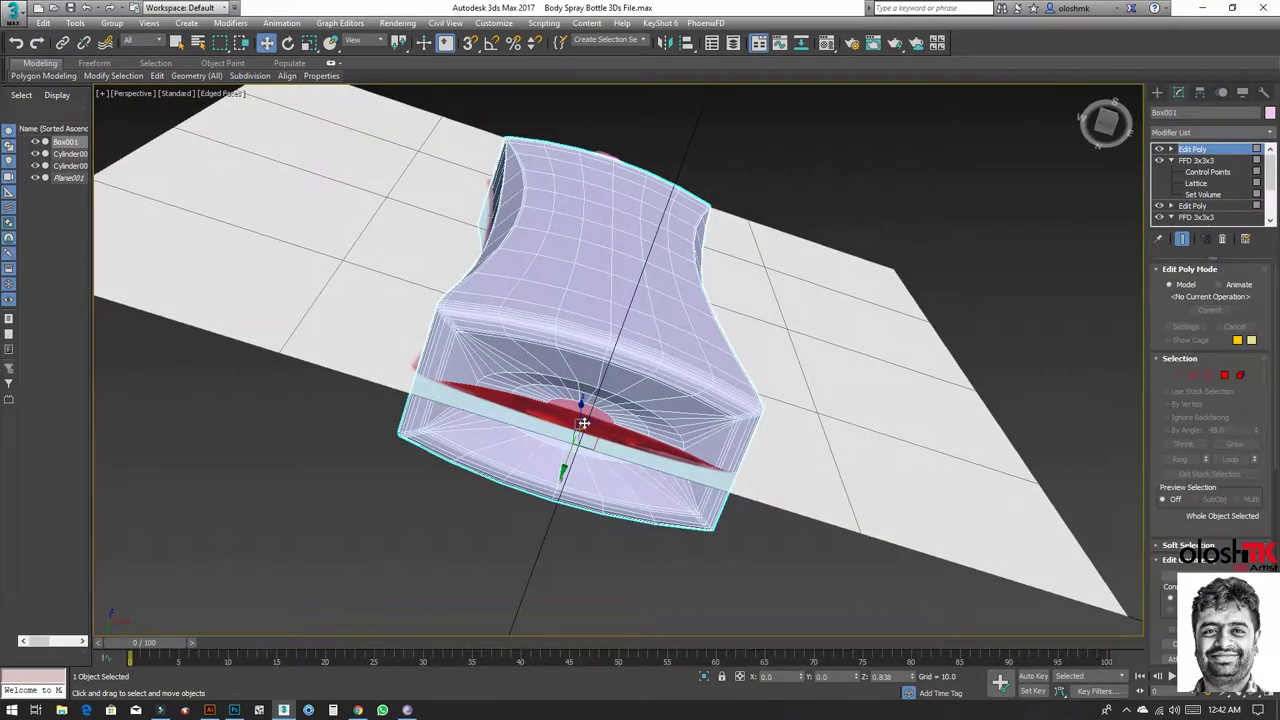
pyautogui.moveTo(583, 423)
pyautogui.keyDown('alt'); pyautogui.mouseDown(button='middle')
pyautogui.moveTo(629, 437)
pyautogui.moveTo(687, 301)
pyautogui.mouseUp(button='middle'); pyautogui.keyUp('alt')
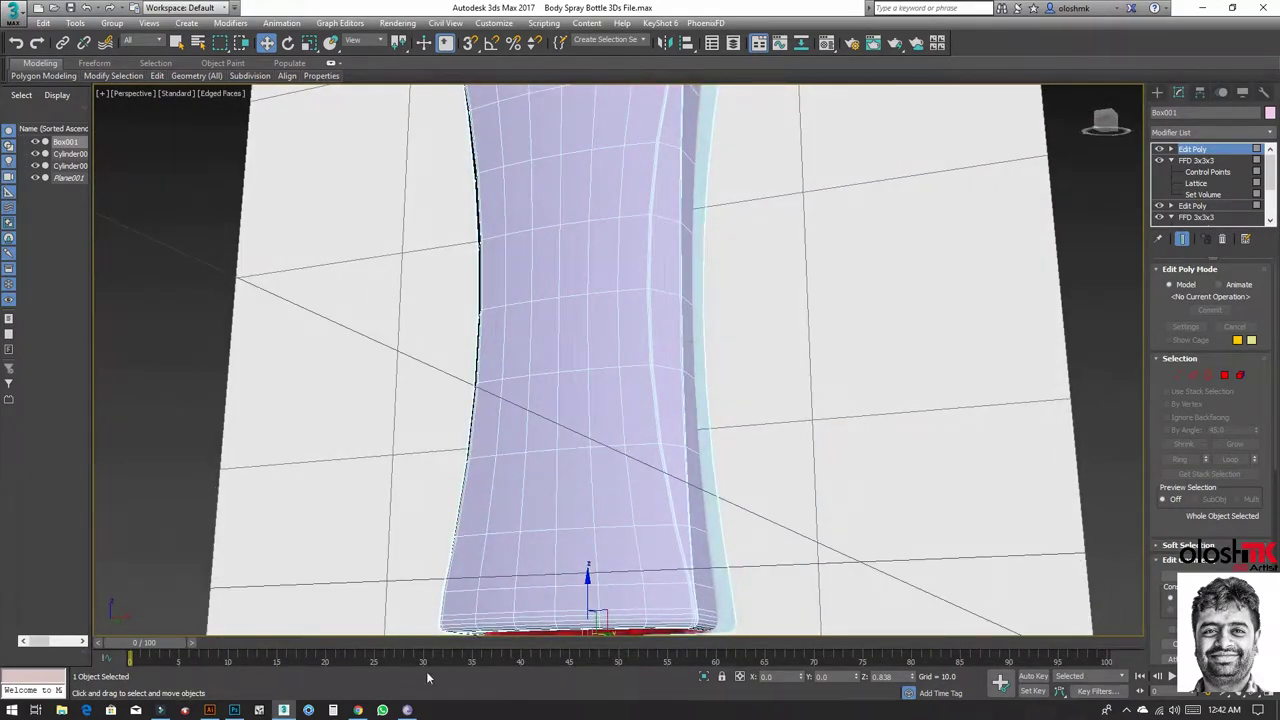
pyautogui.click(160, 710)
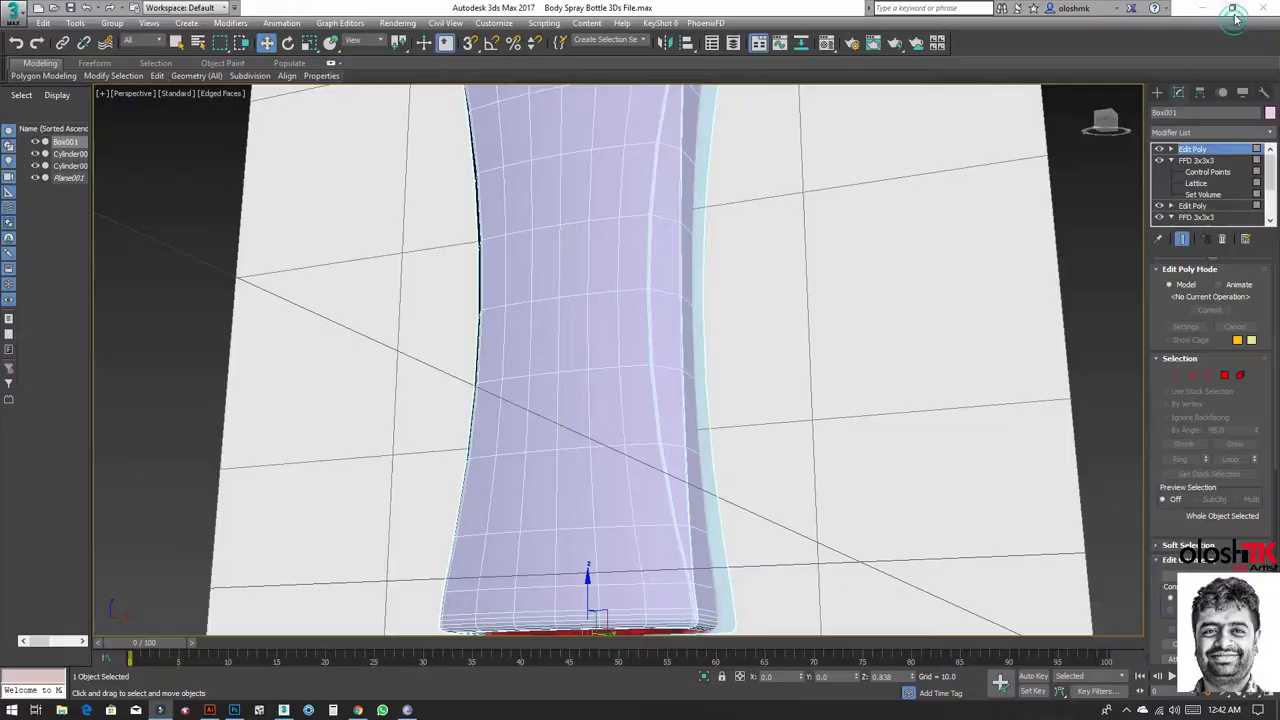
# Step: Give the bottle body Box001 a TurboSmooth modifier at 1 iteration
pyautogui.click(1235, 13)
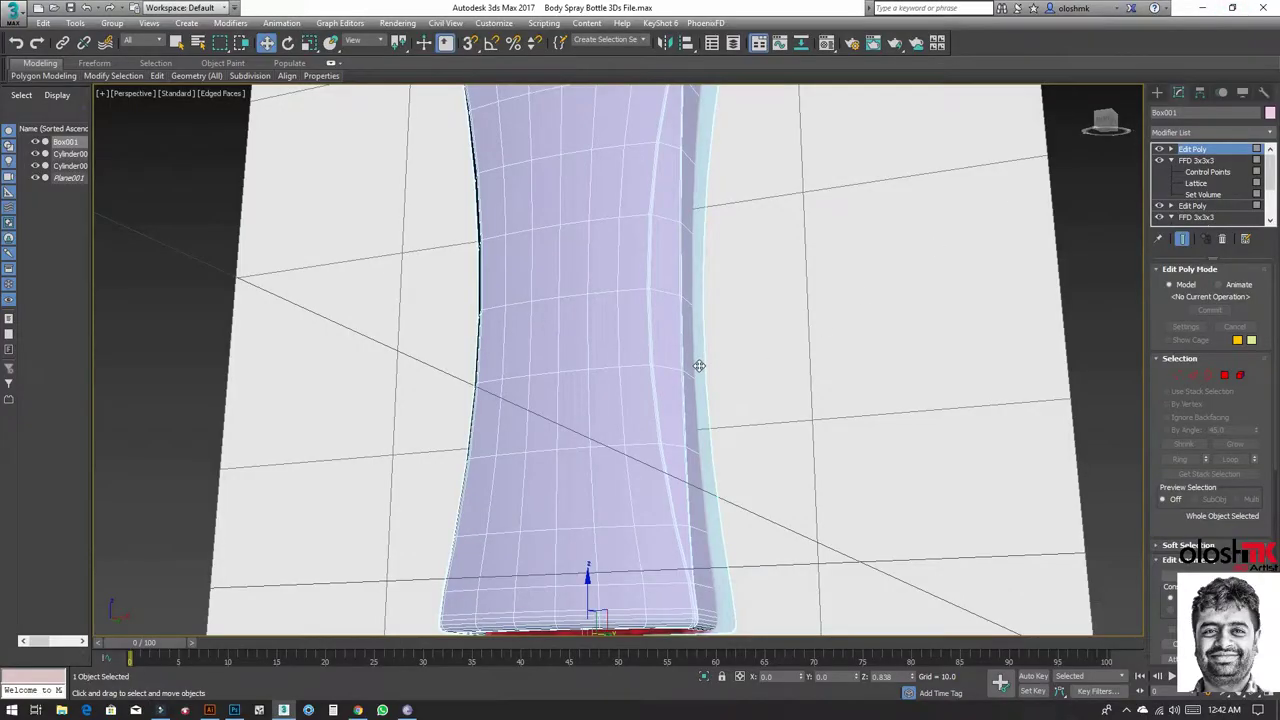
pyautogui.keyDown('alt'); pyautogui.moveTo(663, 391); pyautogui.dragTo(694, 423, button='middle'); pyautogui.keyUp('alt')
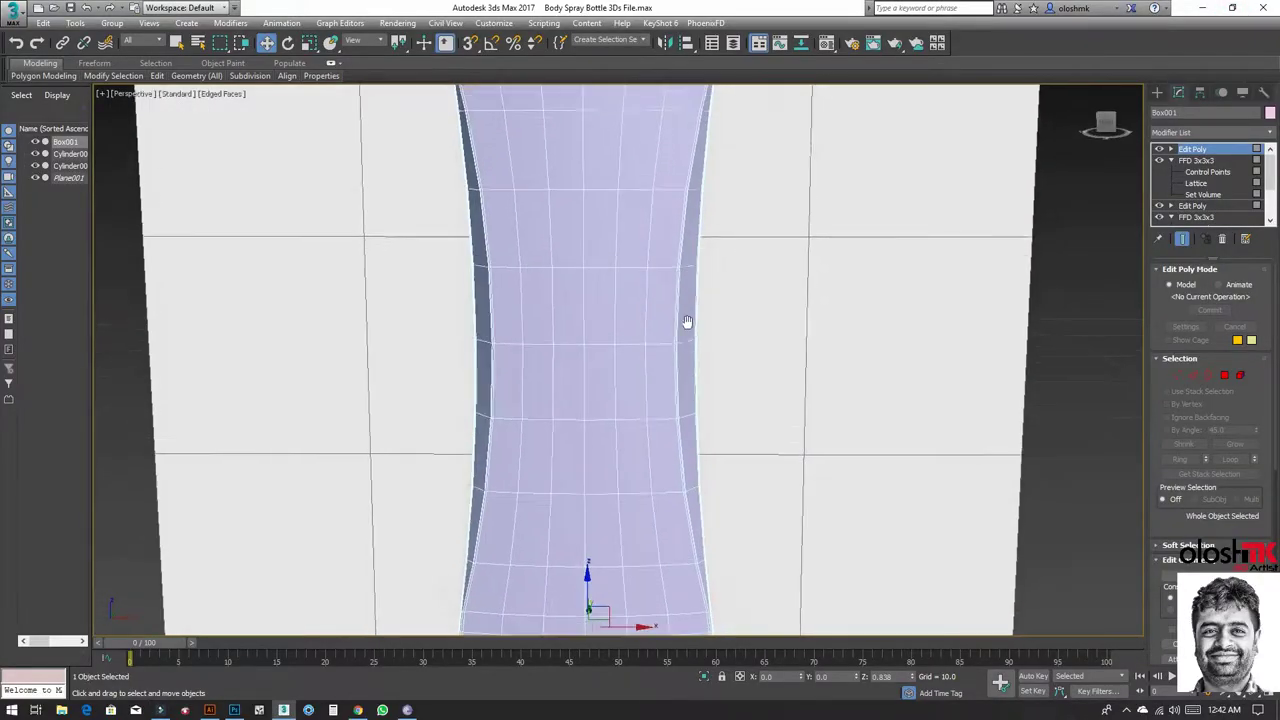
pyautogui.scroll(-3, 609, 310)
pyautogui.scroll(-2, 603, 415)
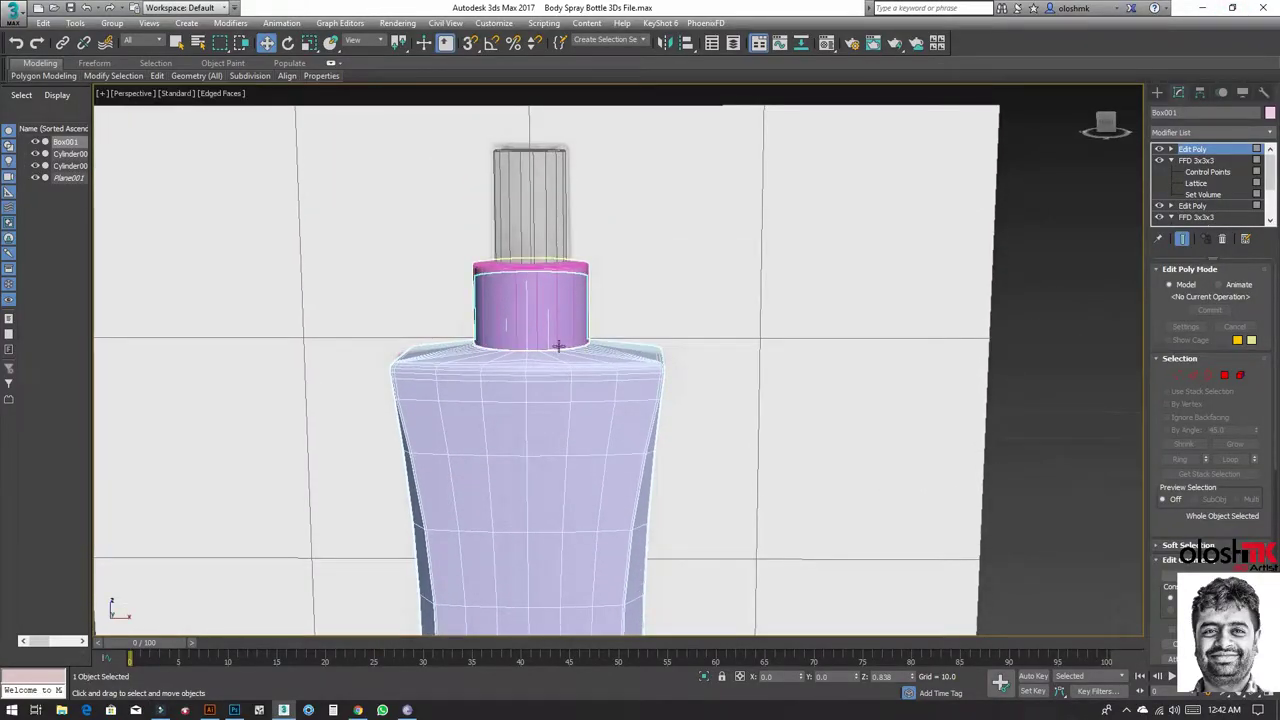
pyautogui.click(600, 429)
pyautogui.click(1225, 133)
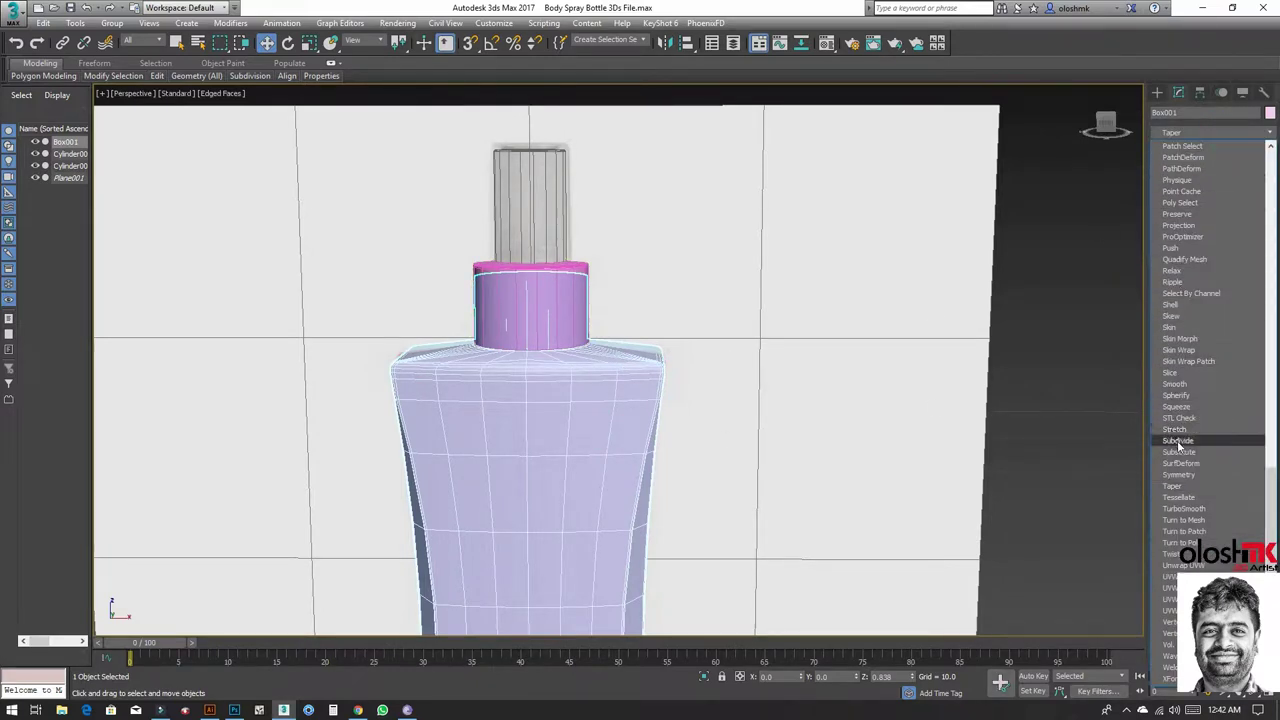
pyautogui.click(1190, 509)
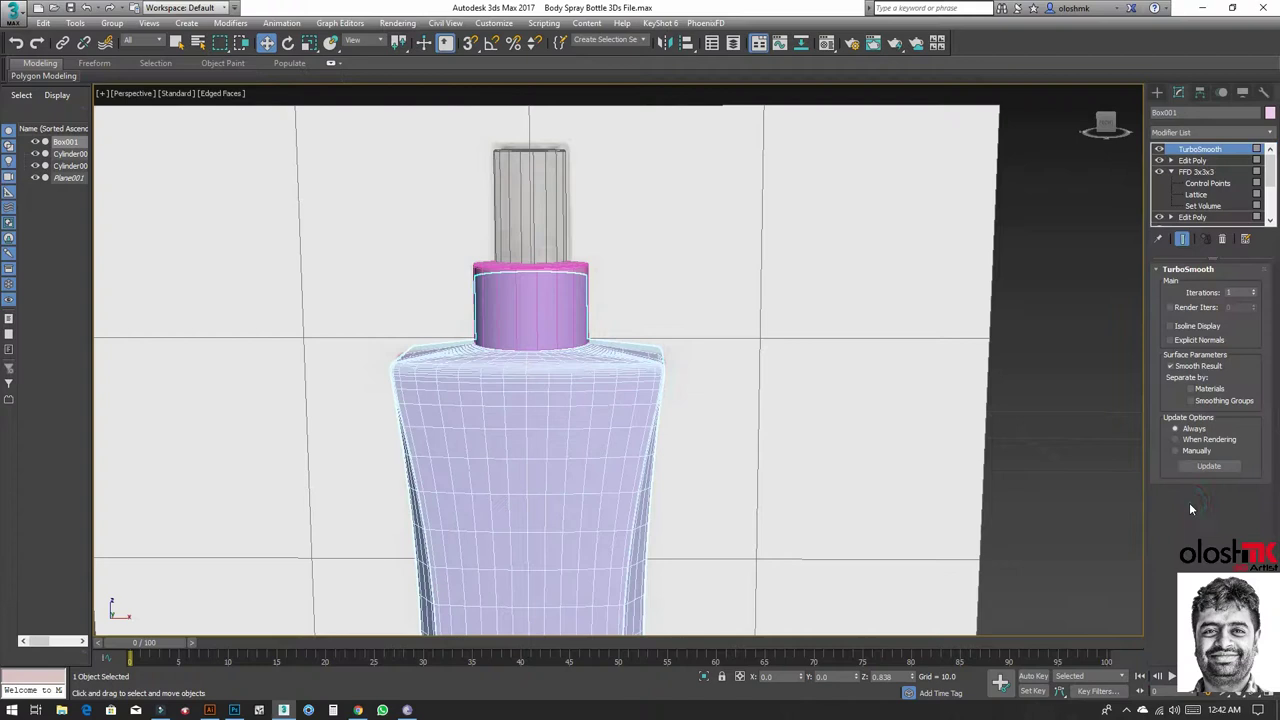
pyautogui.click(1254, 290)
pyautogui.click(580, 294)
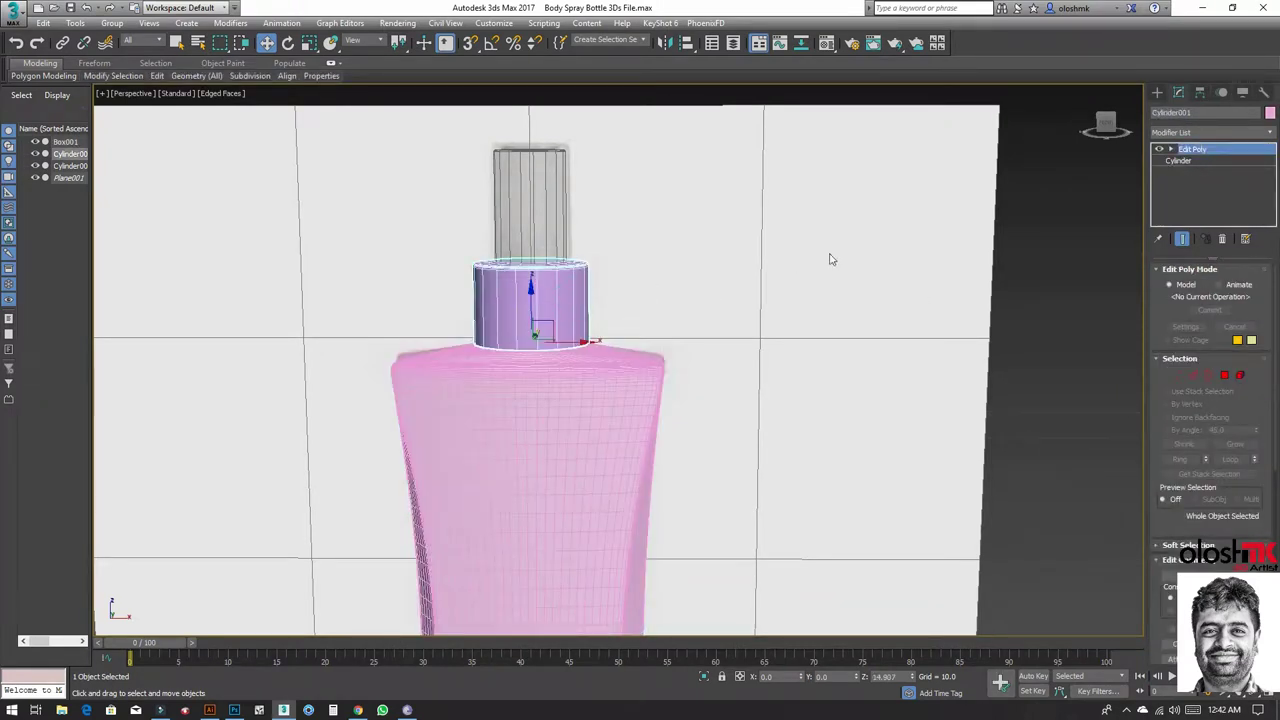
# Step: Add TurboSmooth to the collar Cylinder001 with 2 iterations
pyautogui.click(1176, 133)
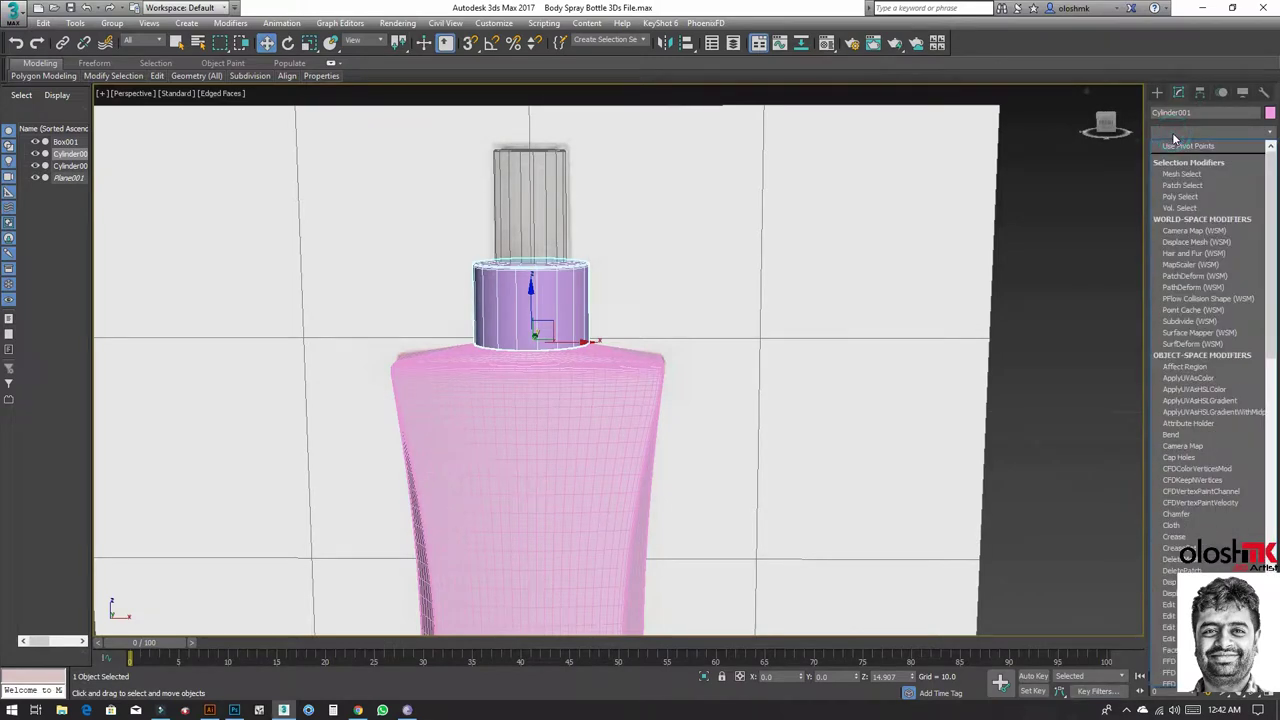
pyautogui.scroll(-10, 1185, 155)
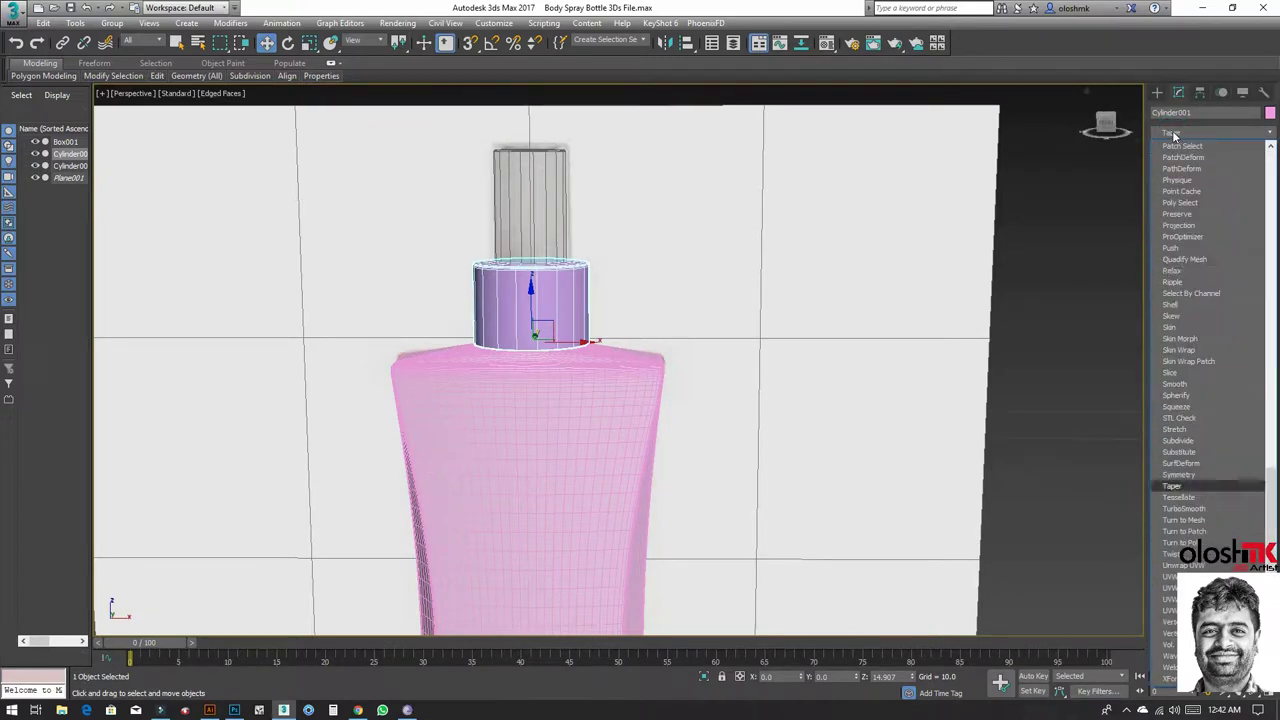
pyautogui.click(1184, 509)
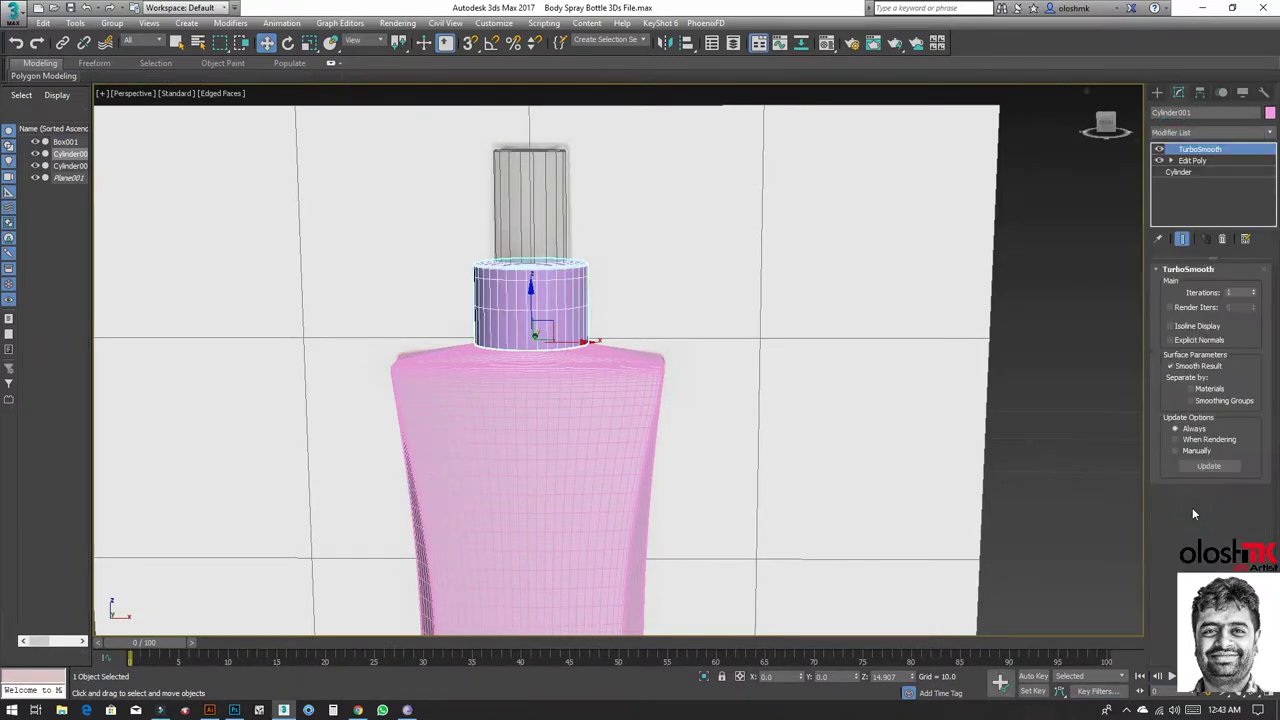
pyautogui.click(1255, 291)
# Step: Select the spray tube, make it opaque, and add then remove a TurboSmooth
pyautogui.scroll(3, 530, 275)
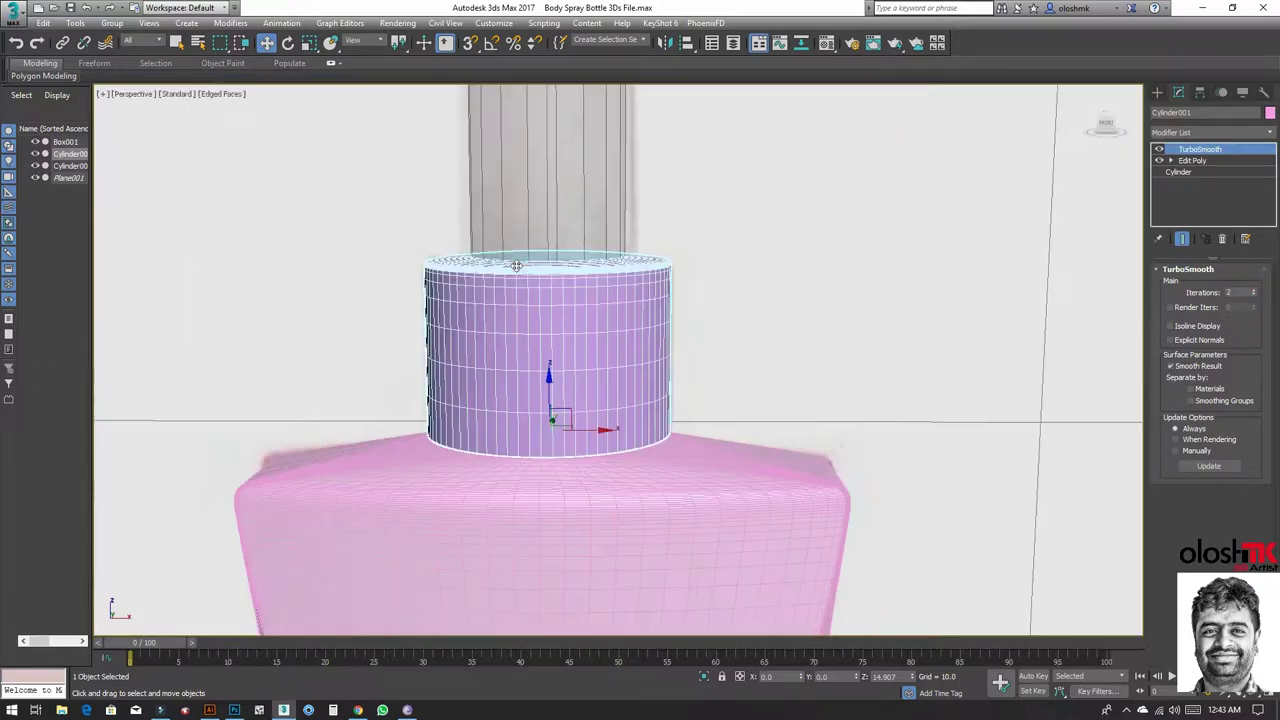
pyautogui.scroll(3, 530, 275)
pyautogui.moveTo(530, 275)
pyautogui.keyDown('alt'); pyautogui.mouseDown(button='middle')
pyautogui.moveTo(540, 286)
pyautogui.moveTo(544, 263)
pyautogui.mouseUp(button='middle'); pyautogui.keyUp('alt')
pyautogui.scroll(2, 540, 286)
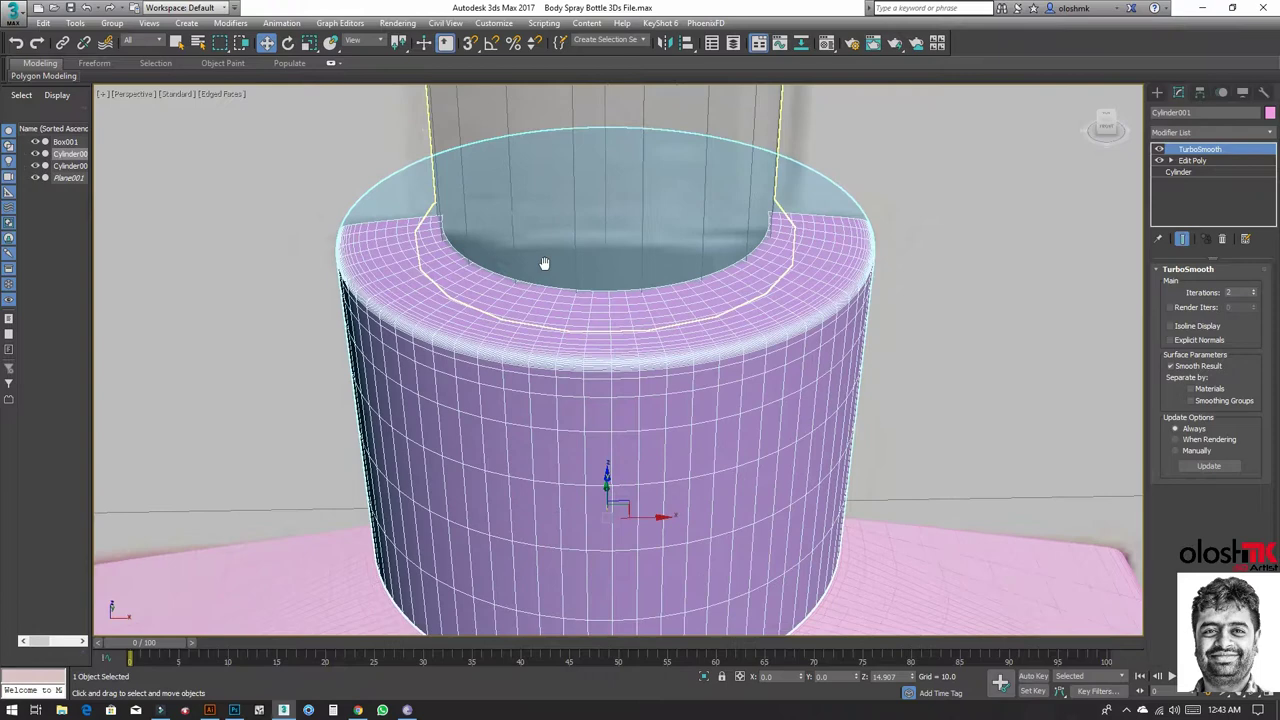
pyautogui.click(556, 185)
pyautogui.hotkey('alt', 'x')
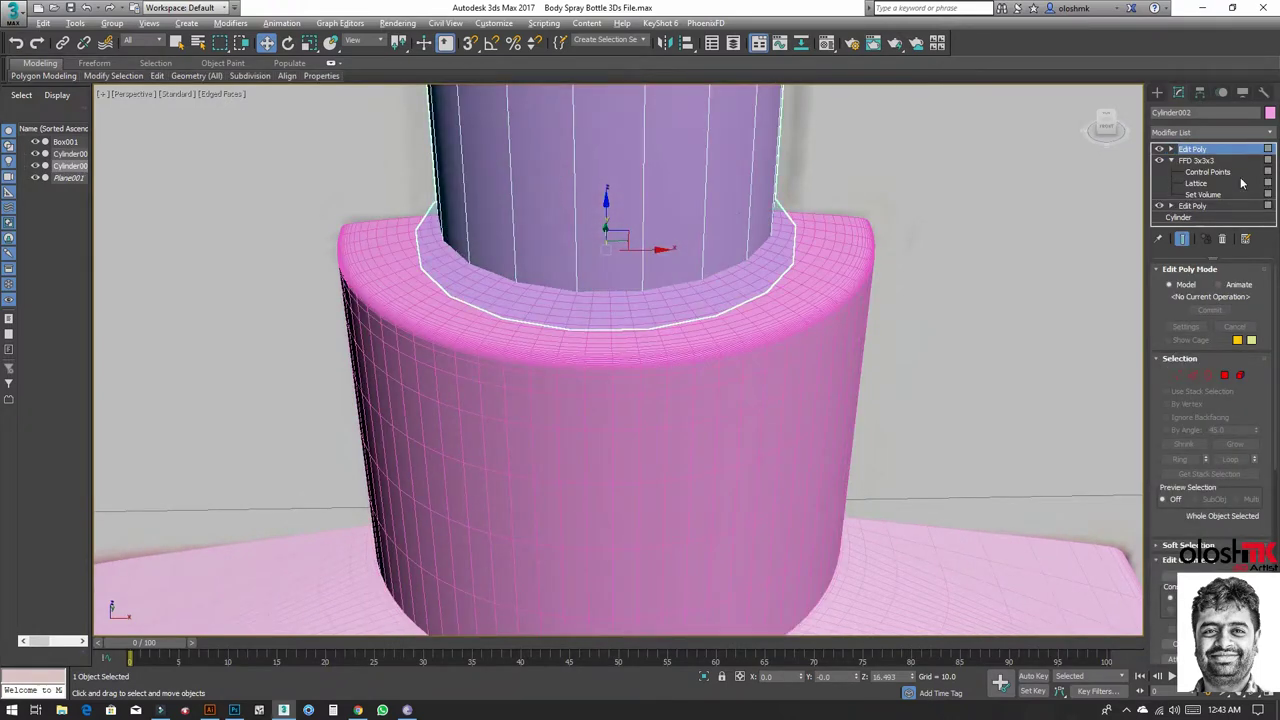
pyautogui.click(1210, 134)
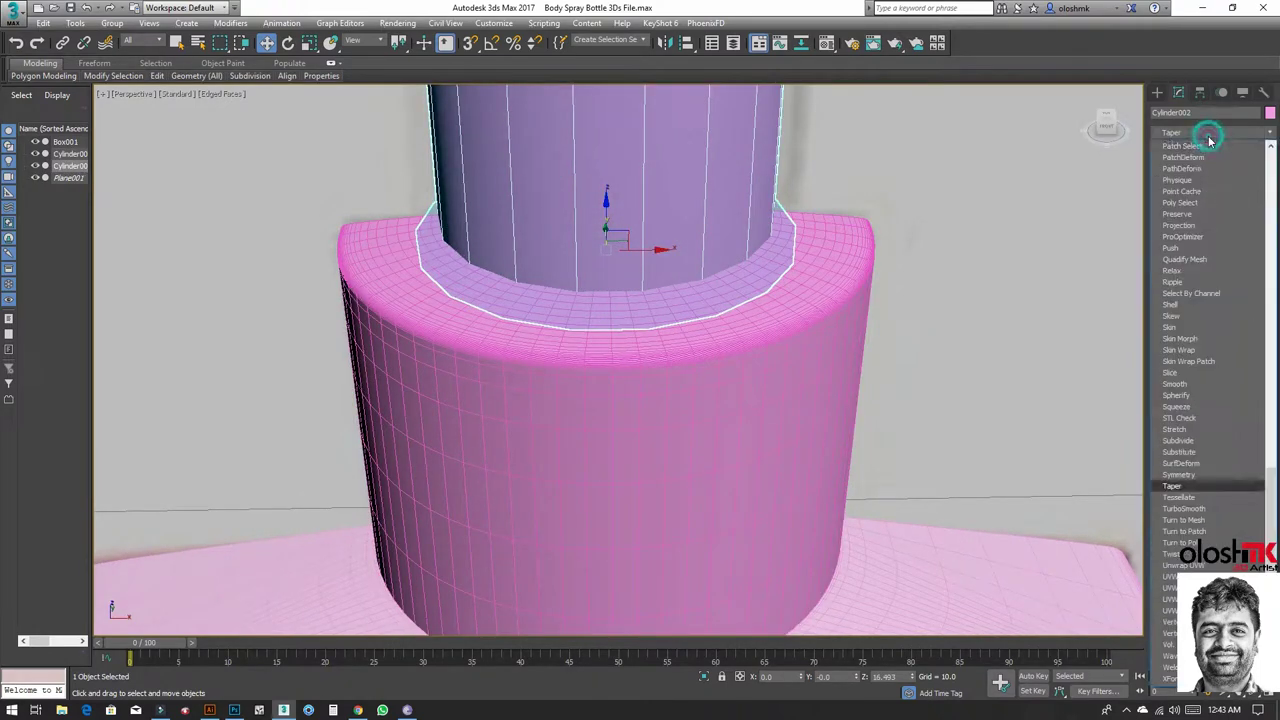
pyautogui.click(1183, 508)
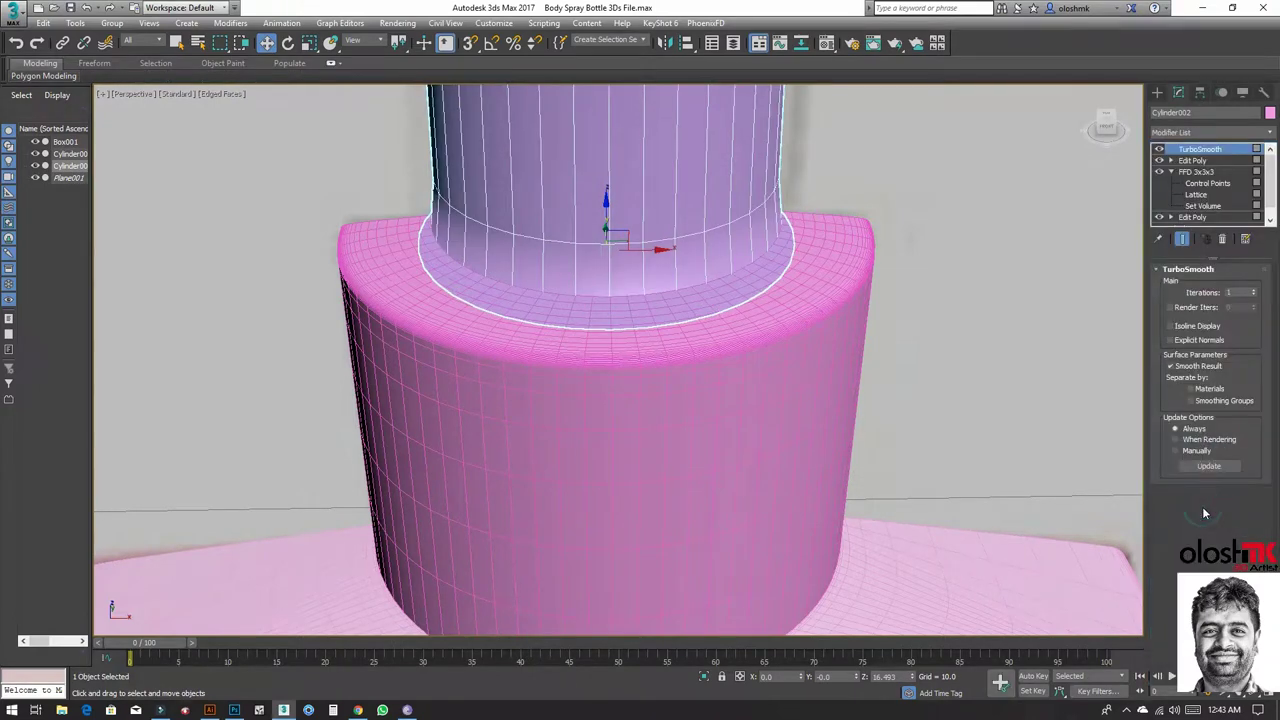
pyautogui.click(1222, 239)
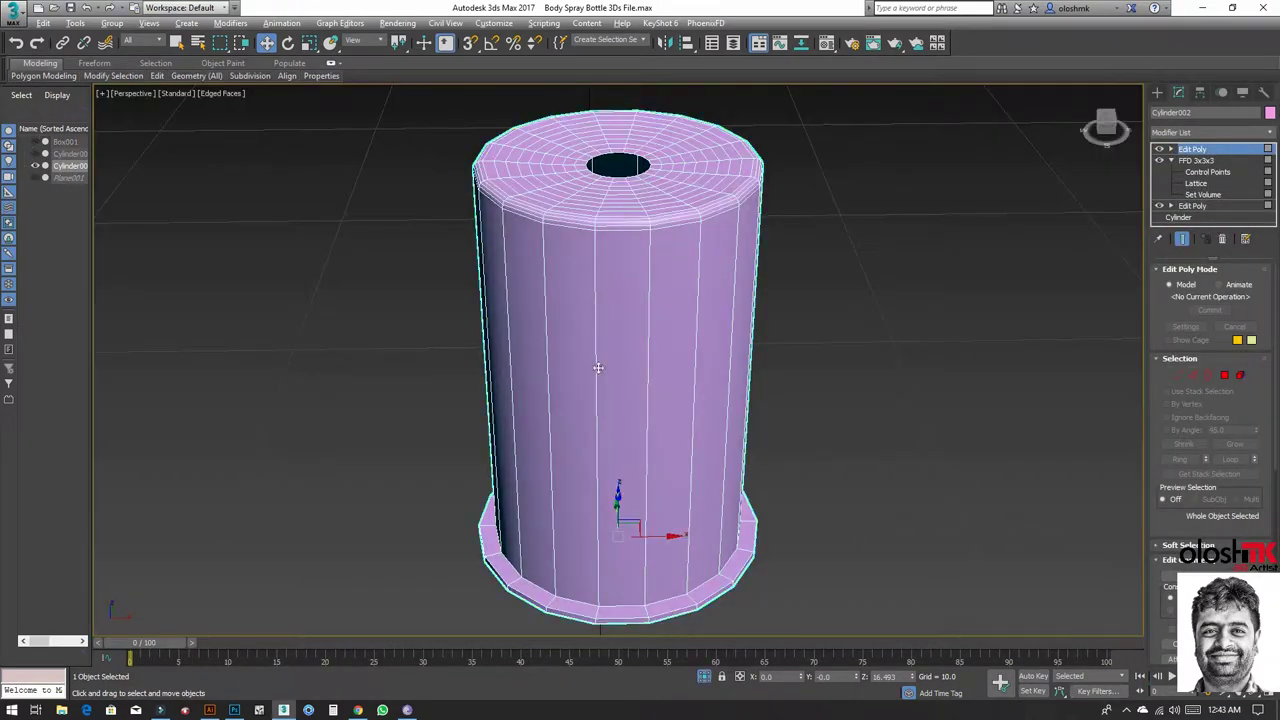
# Step: Insert two SwiftLoop edge loops just above the spray tube's base flange
pyautogui.scroll(3, 594, 484)
pyautogui.scroll(2, 600, 484)
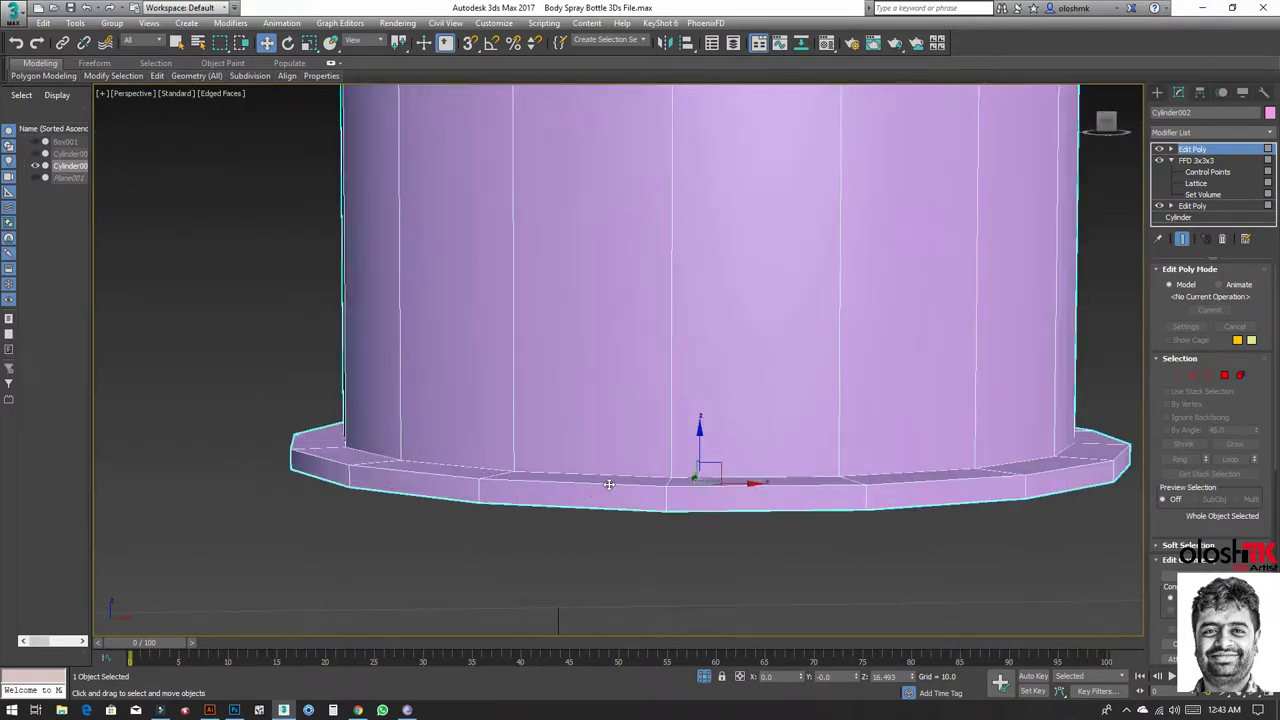
pyautogui.keyDown('alt'); pyautogui.moveTo(475, 437); pyautogui.dragTo(287, 197, button='middle'); pyautogui.keyUp('alt')
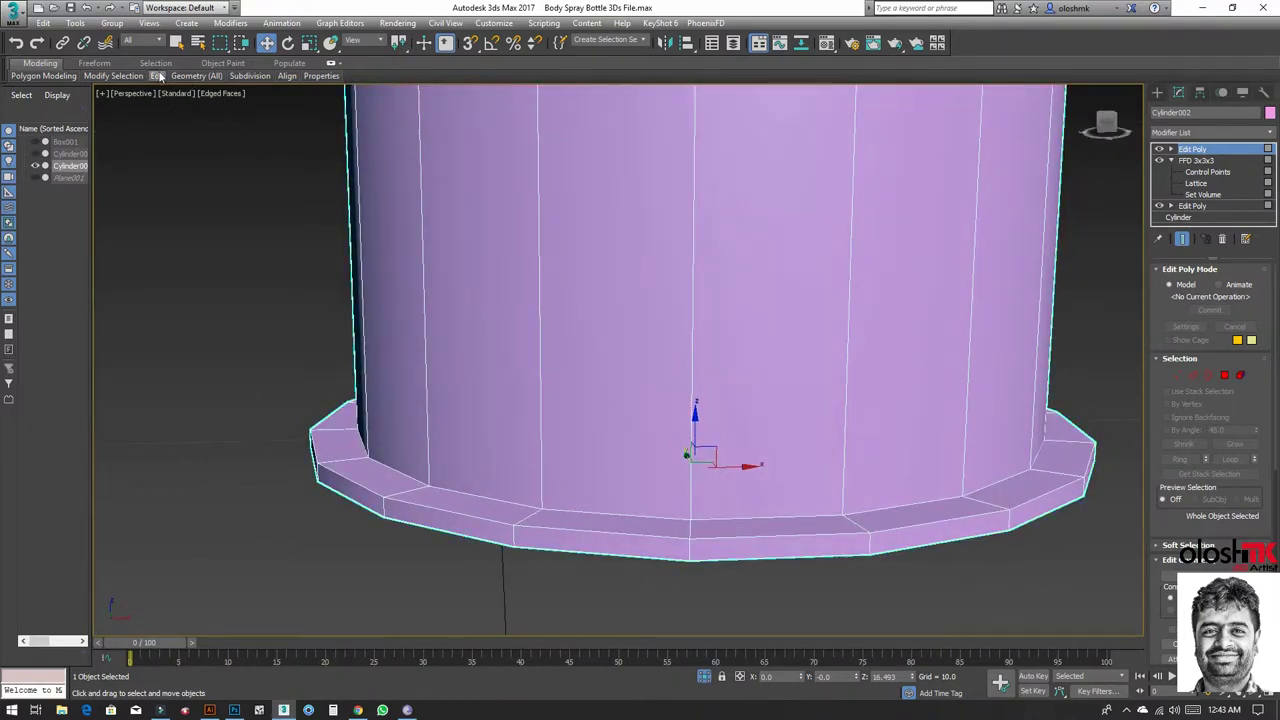
pyautogui.click(266, 113)
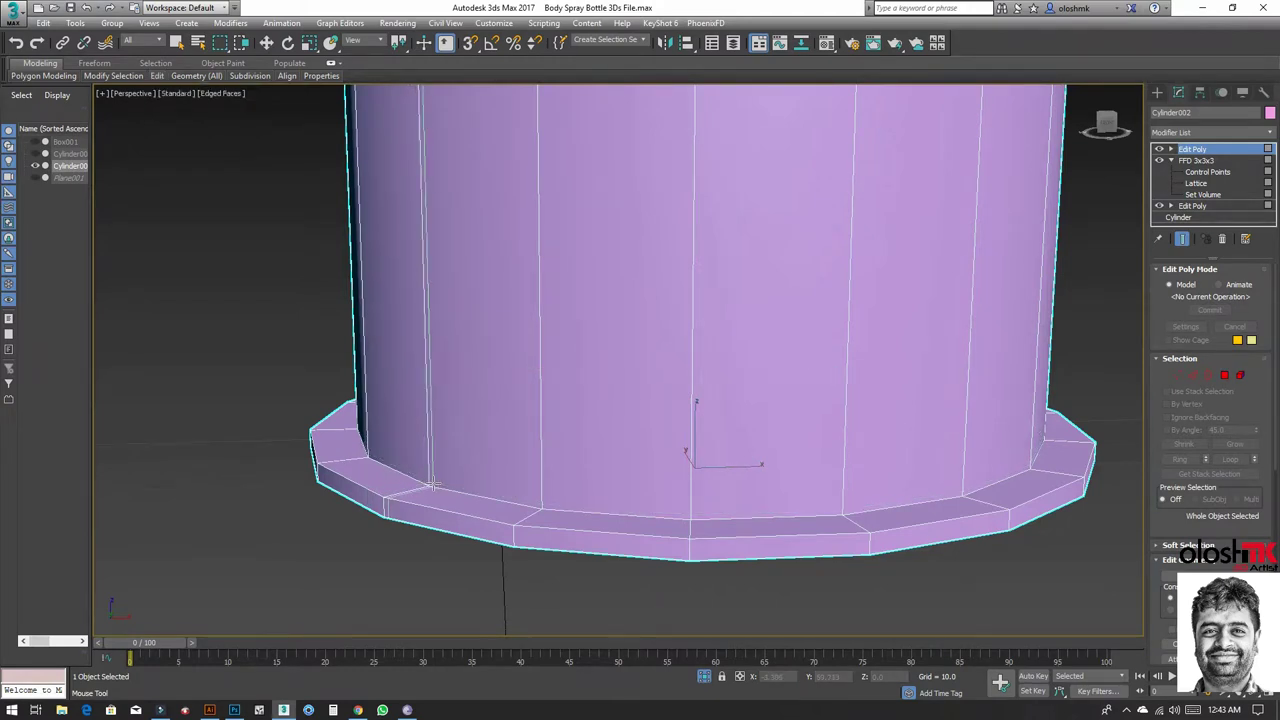
pyautogui.click(432, 484)
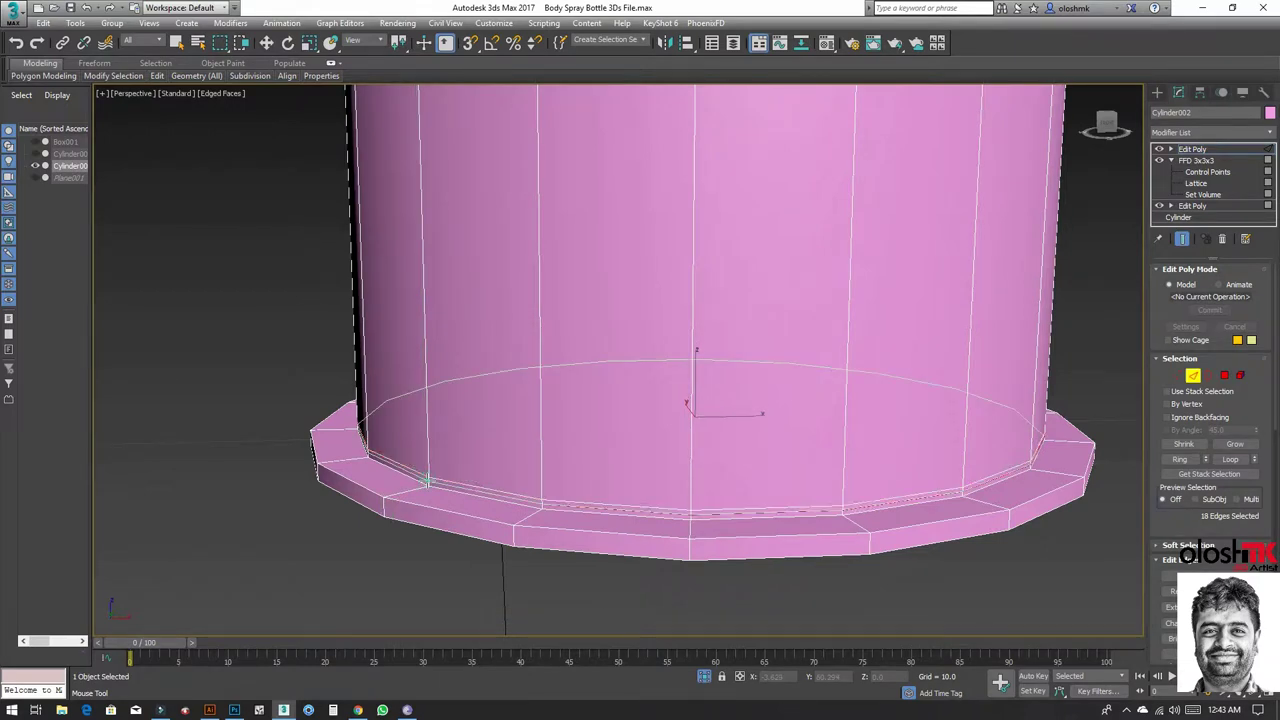
pyautogui.click(424, 485)
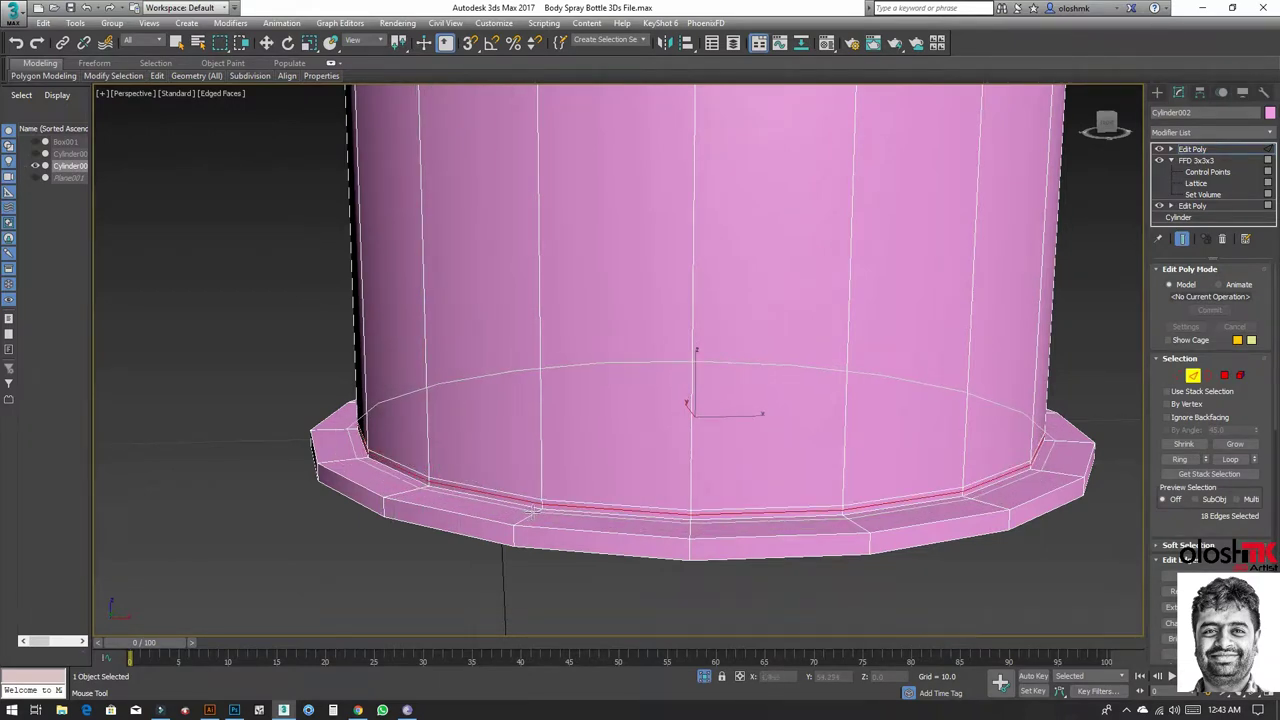
pyautogui.scroll(2, 530, 512)
pyautogui.scroll(2, 480, 520)
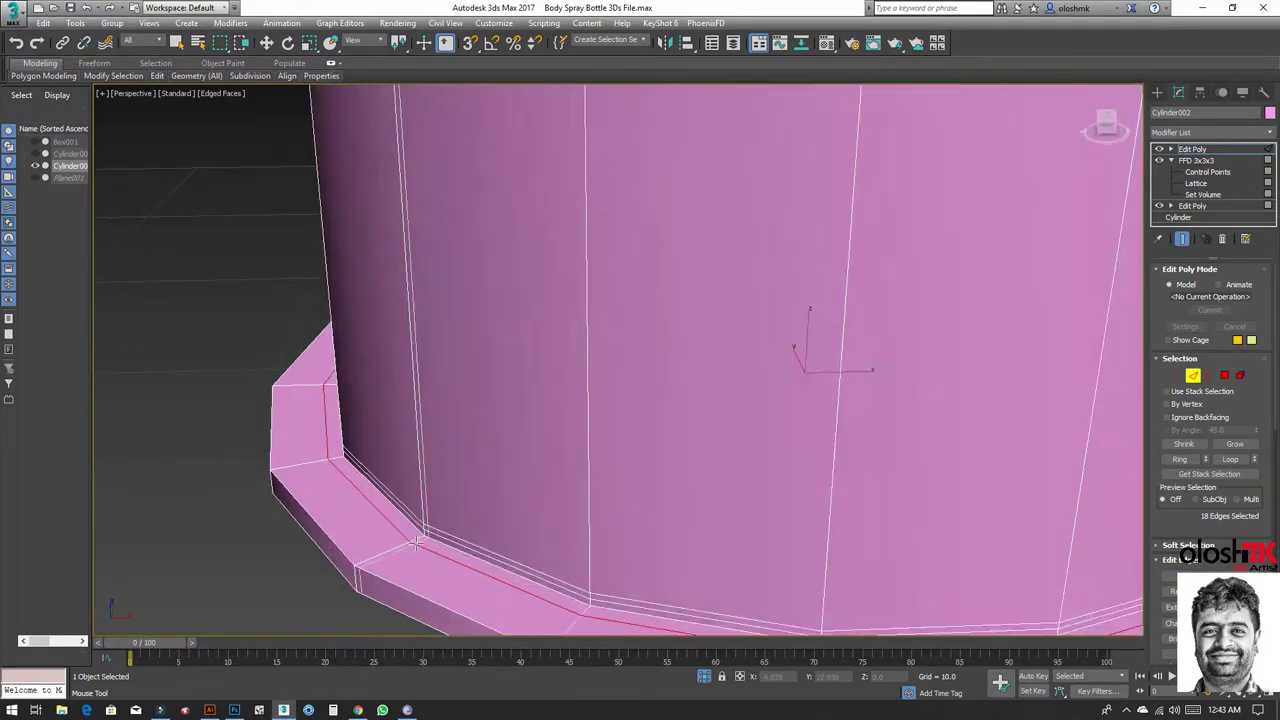
pyautogui.scroll(2, 420, 538)
pyautogui.scroll(-1, 420, 538)
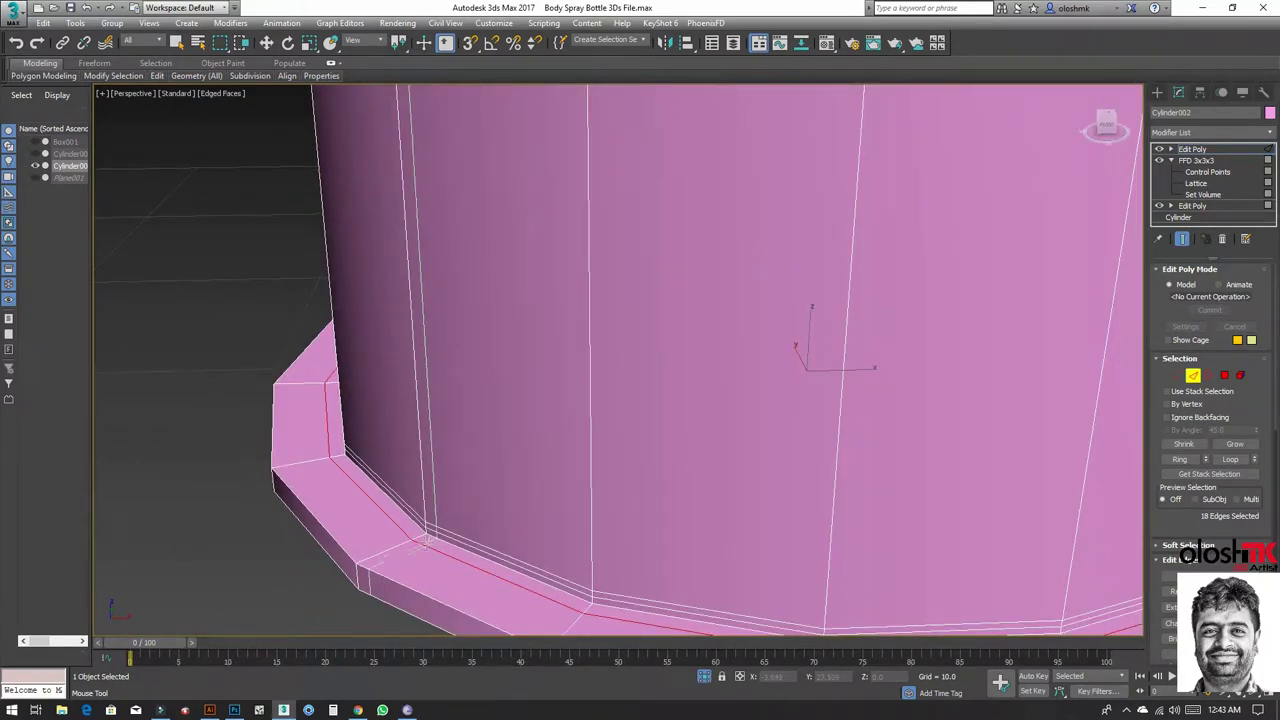
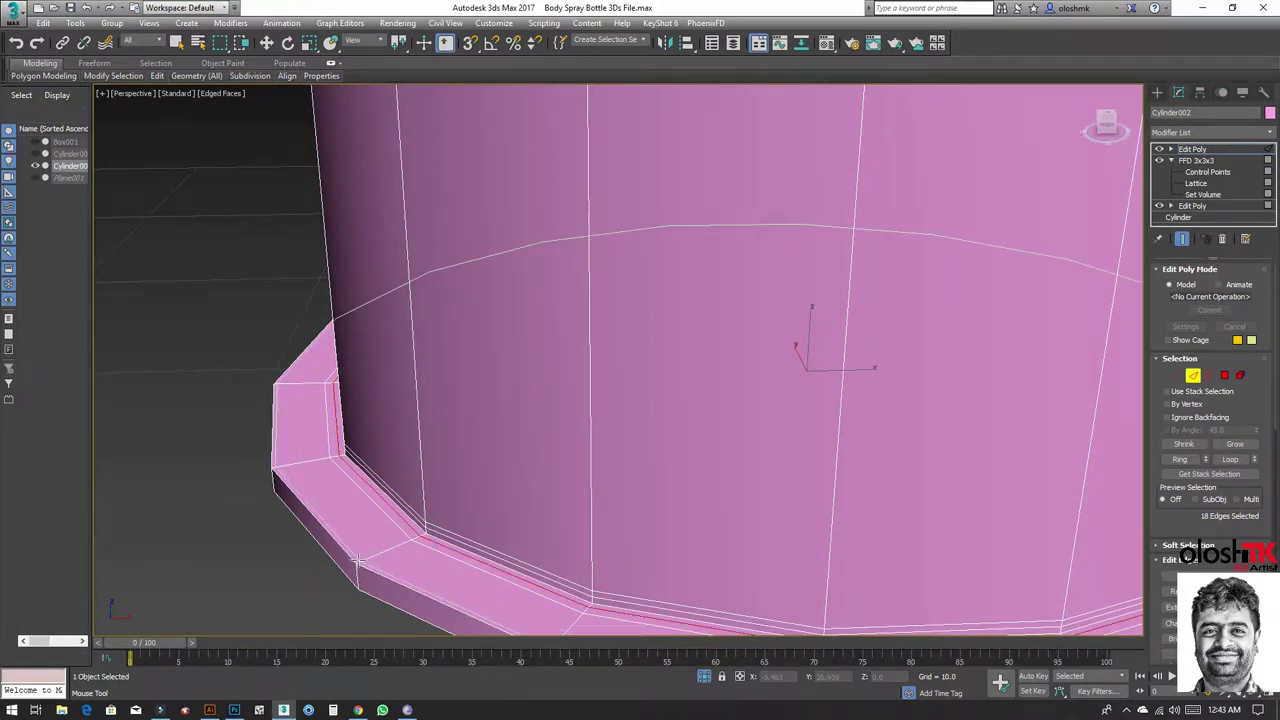
# Step: Select the 18-edge loop around the bottle body's base rim and orbit to inspect it
pyautogui.click(357, 560)
pyautogui.click(357, 562)
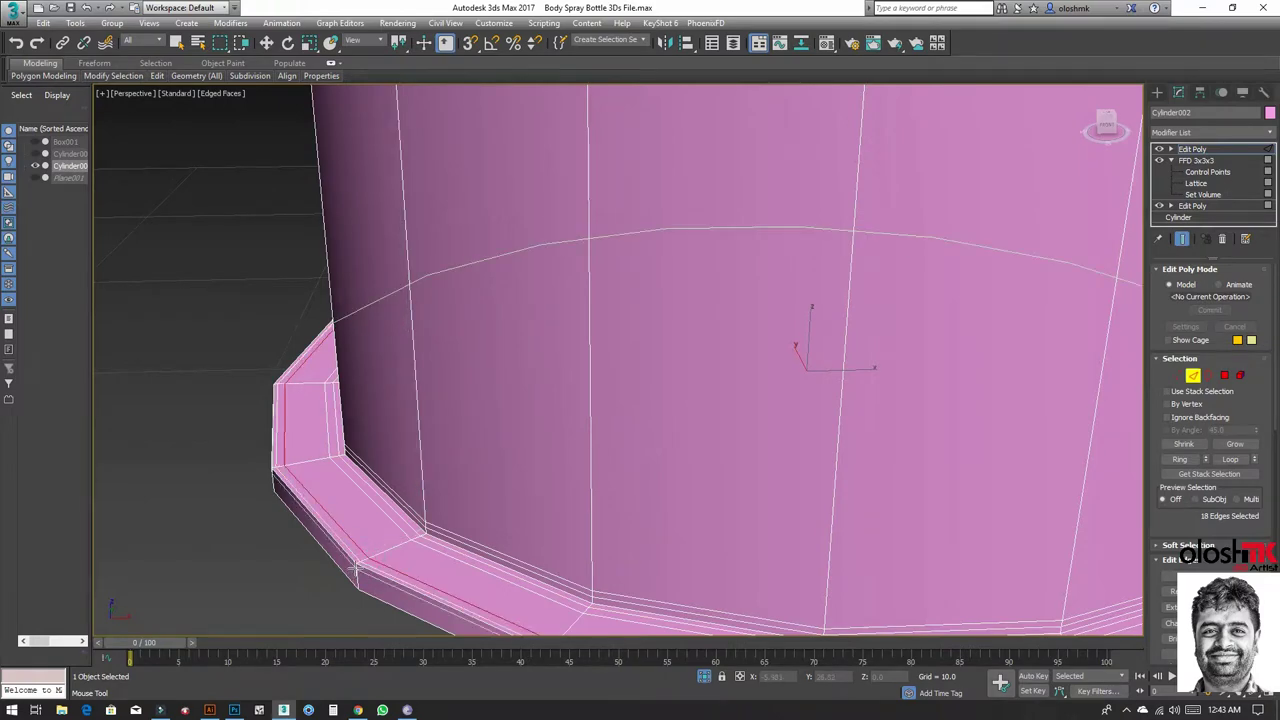
pyautogui.moveTo(357, 567)
pyautogui.keyDown('alt'); pyautogui.mouseDown(button='middle')
pyautogui.moveTo(451, 523)
pyautogui.moveTo(531, 463)
pyautogui.mouseUp(button='middle'); pyautogui.keyUp('alt')
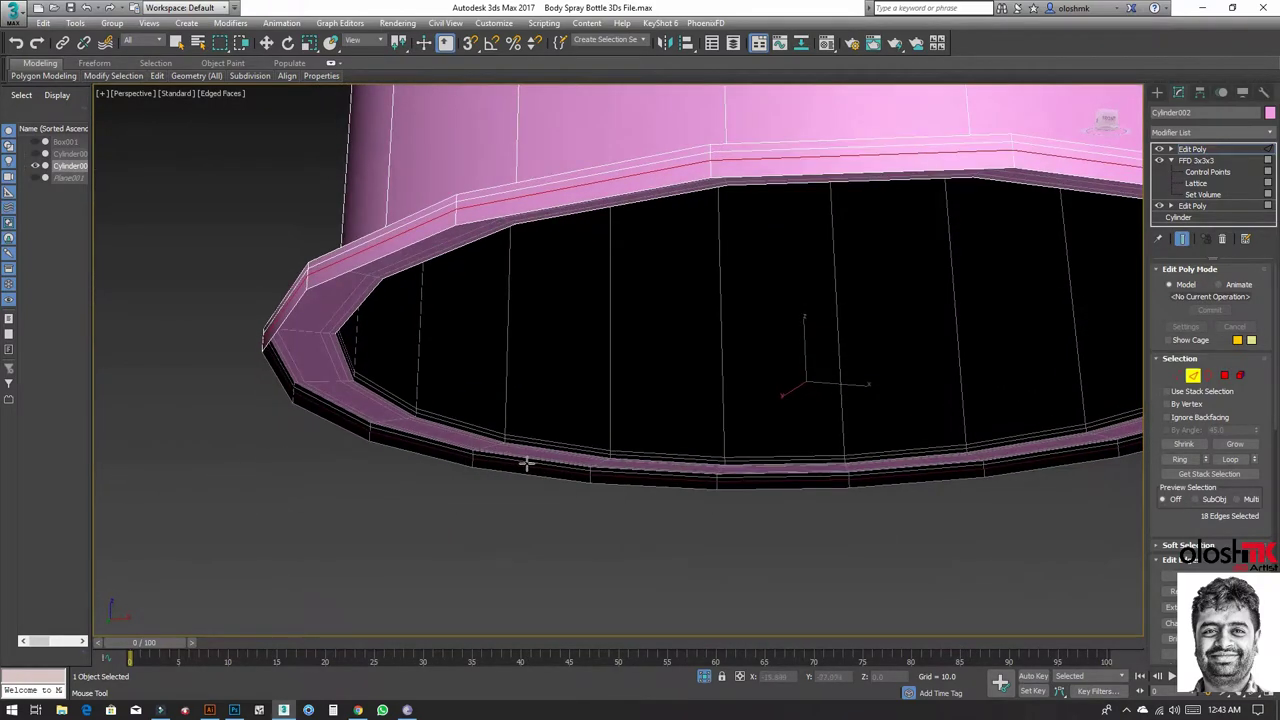
pyautogui.scroll(-5, 528, 460)
pyautogui.keyDown('alt'); pyautogui.moveTo(649, 415); pyautogui.dragTo(694, 388, button='middle'); pyautogui.keyUp('alt')
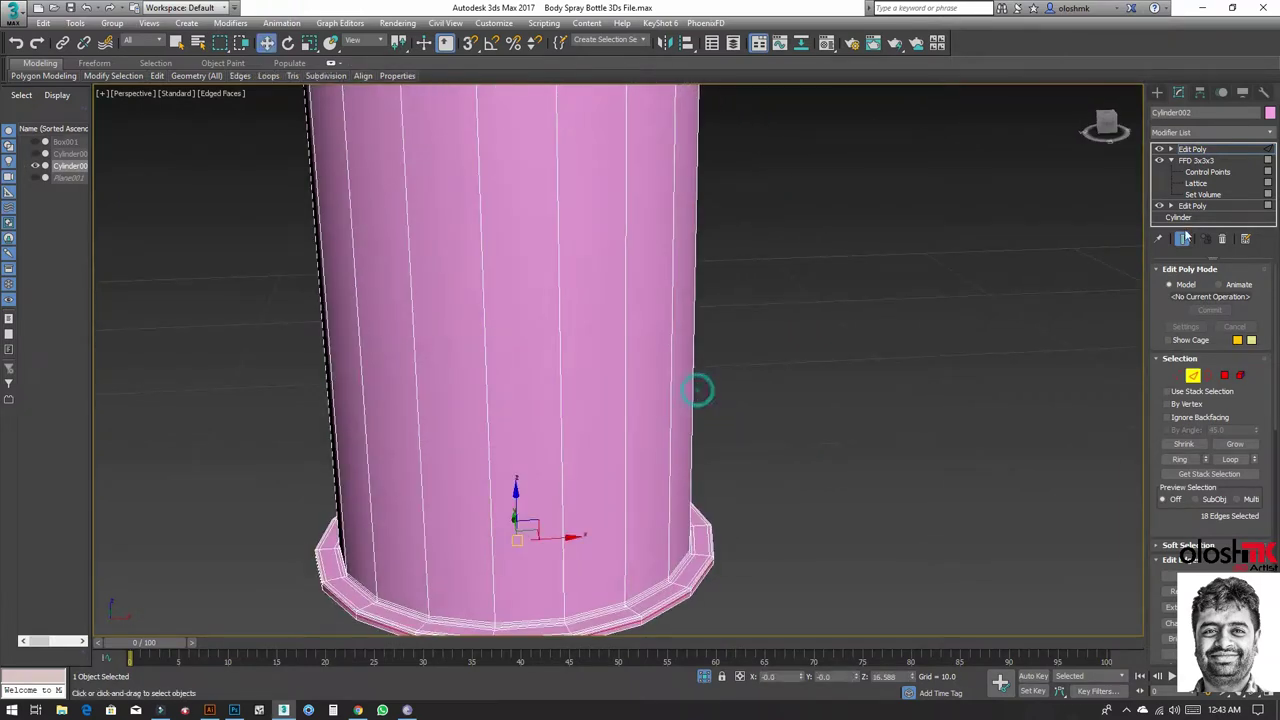
# Step: Add a TurboSmooth modifier to the bottle body with Iterations set to 2
pyautogui.click(1217, 152)
pyautogui.click(1210, 132)
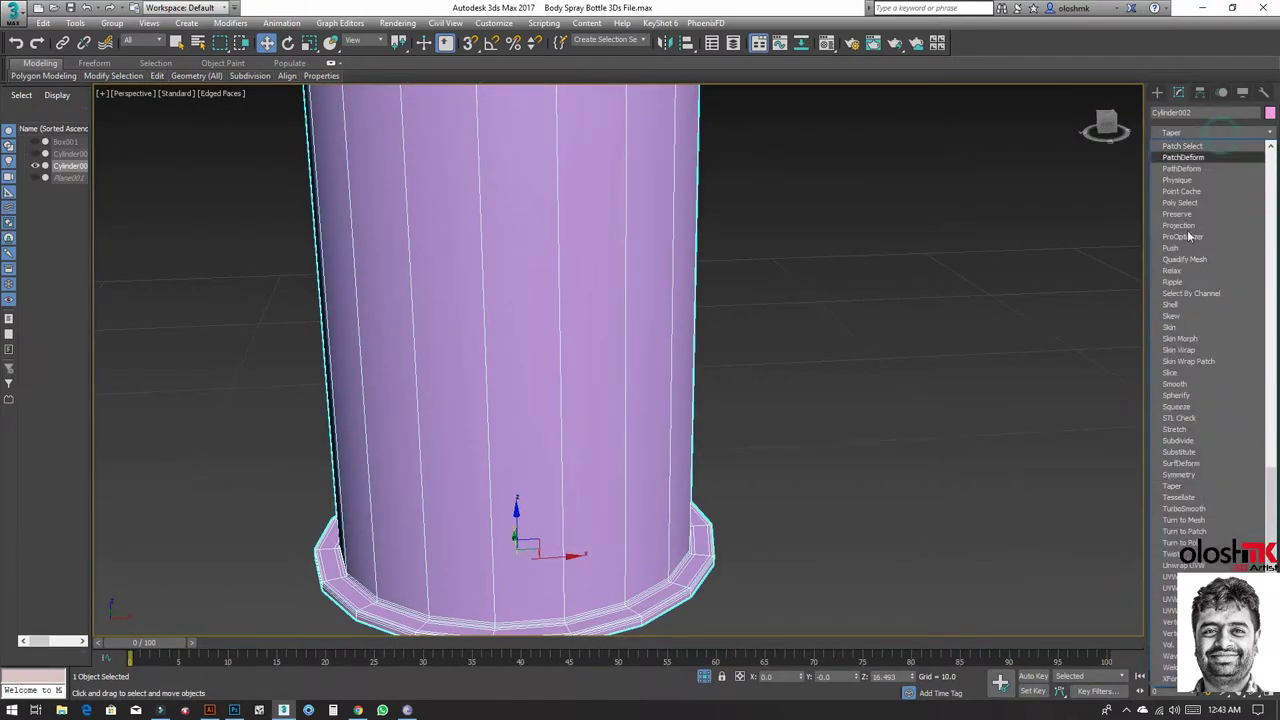
pyautogui.click(1185, 508)
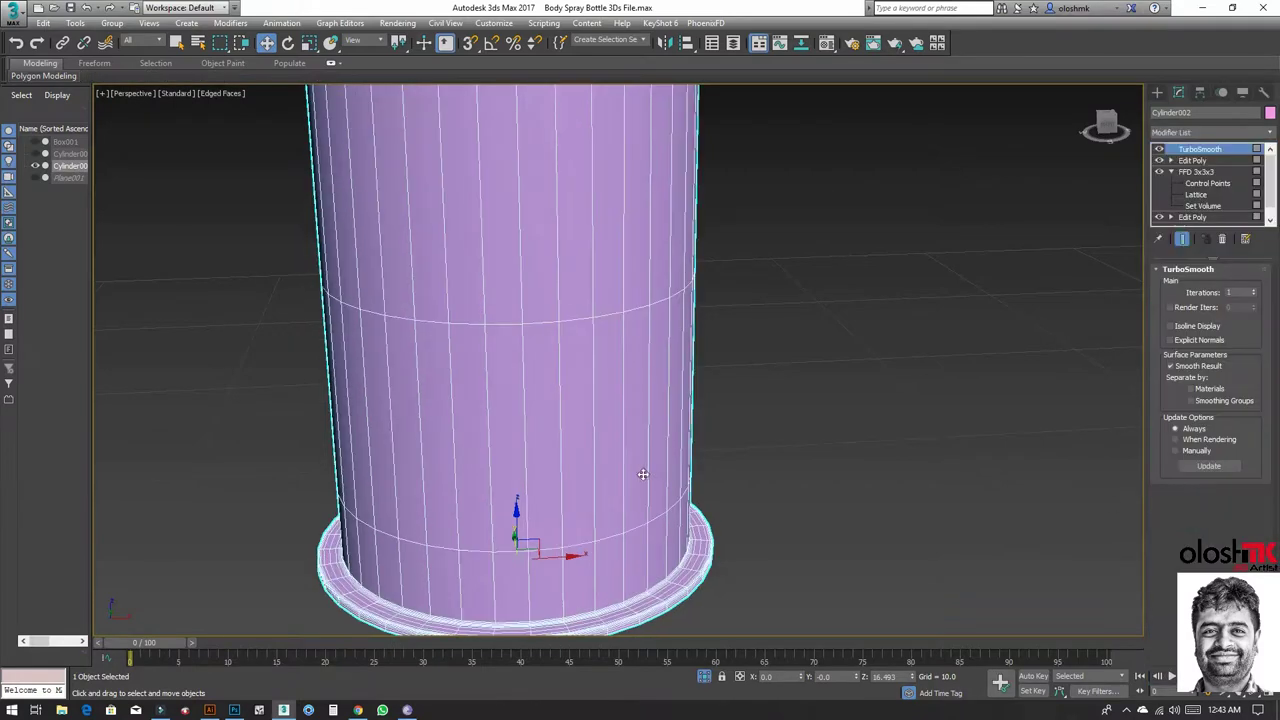
pyautogui.click(1254, 291)
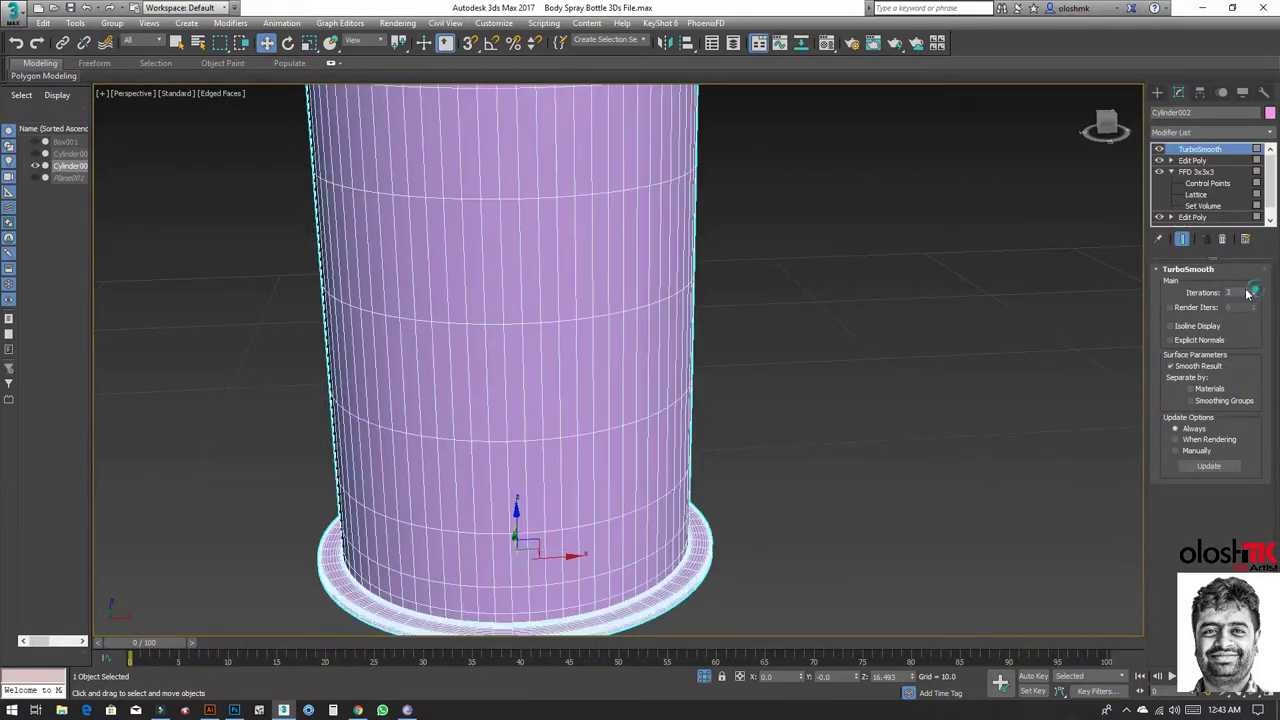
pyautogui.scroll(-3, 623, 363)
pyautogui.scroll(-3, 659, 363)
# Step: Unhide all objects and reselect the bottle body cylinder
pyautogui.rightClick(692, 312)
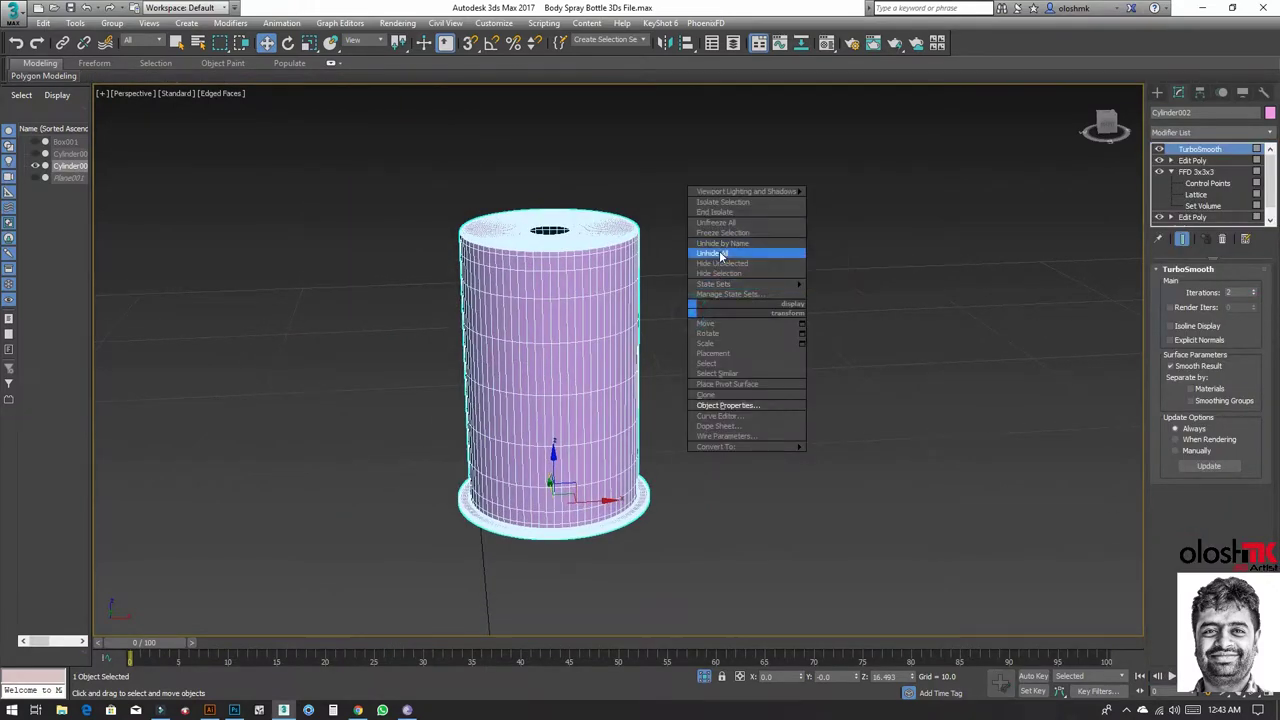
pyautogui.click(722, 253)
pyautogui.click(830, 243)
pyautogui.click(601, 352)
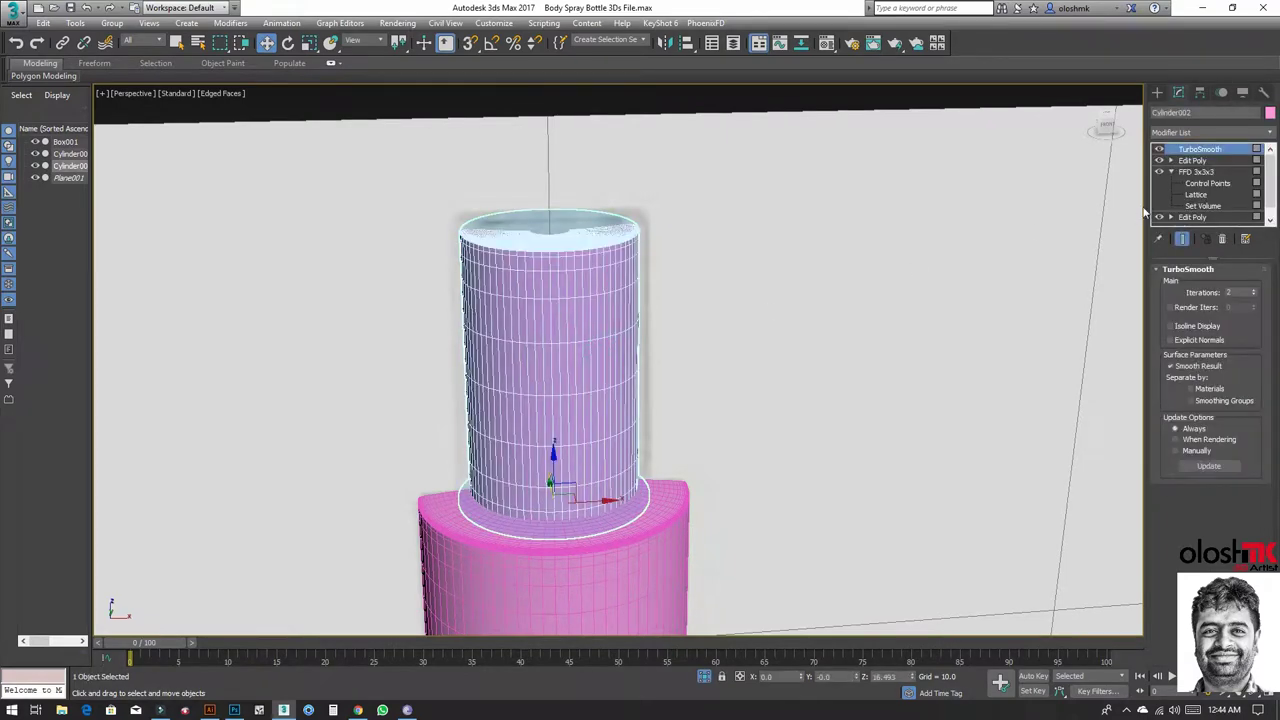
# Step: Add an Edit Poly modifier on top and select the top rim edge loop
pyautogui.click(1211, 134)
pyautogui.click(1198, 190)
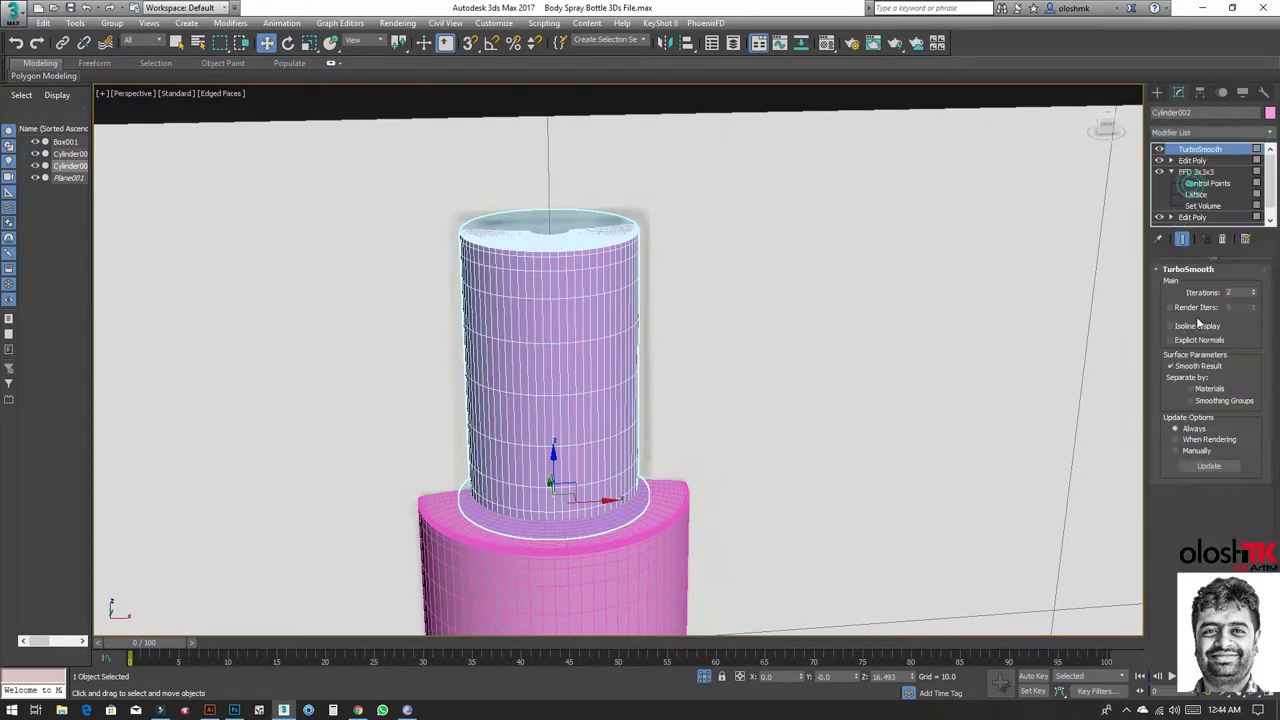
pyautogui.click(1208, 375)
pyautogui.doubleClick(598, 258)
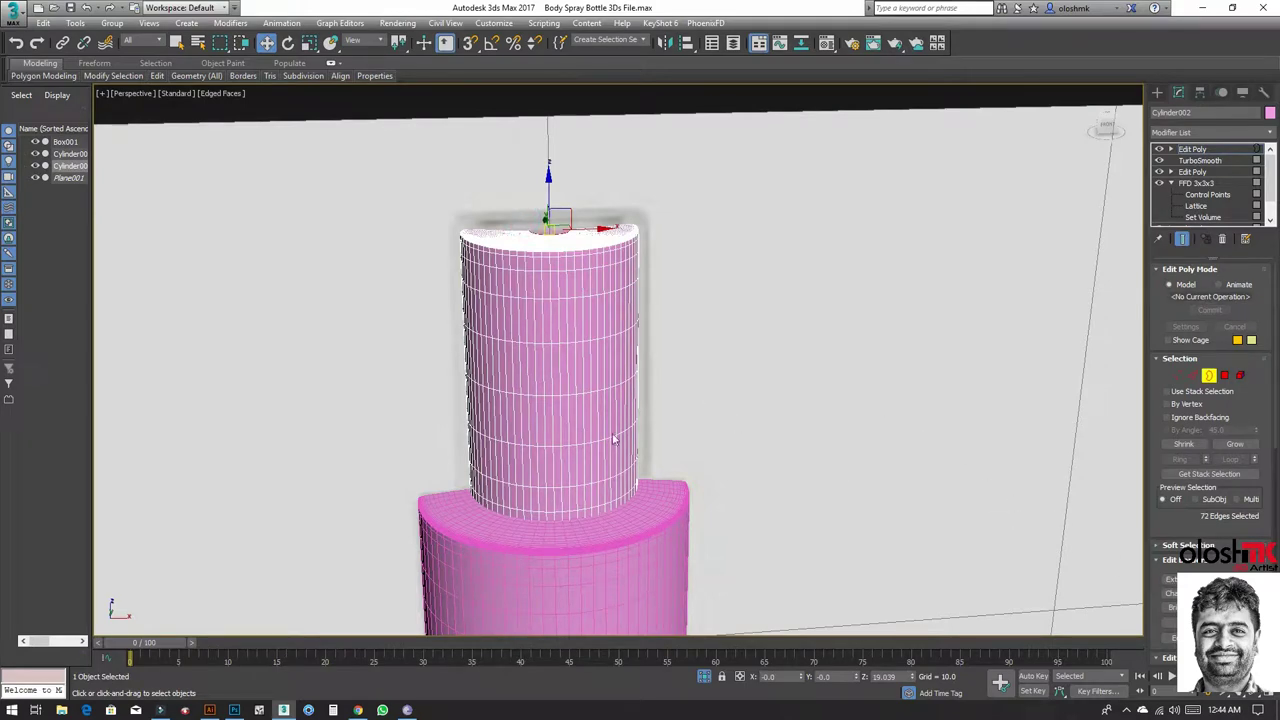
pyautogui.moveTo(614, 440); pyautogui.dragTo(558, 315, button='middle')
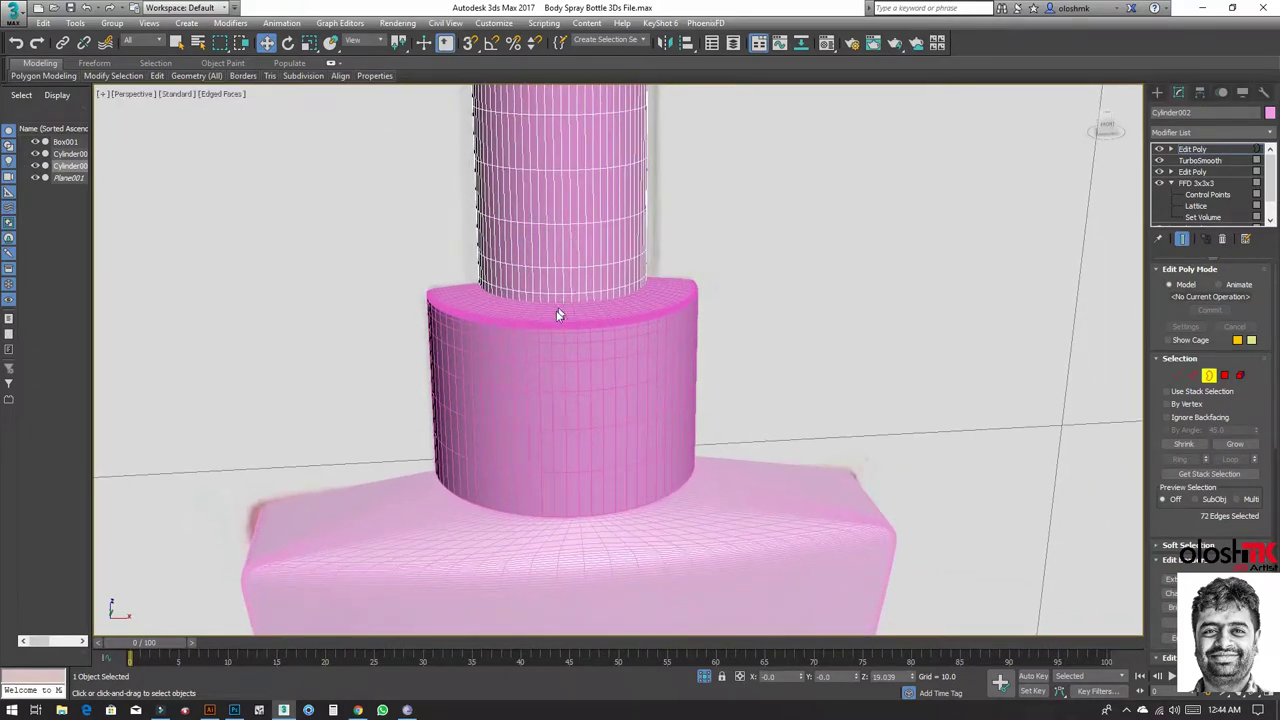
pyautogui.click(1208, 376)
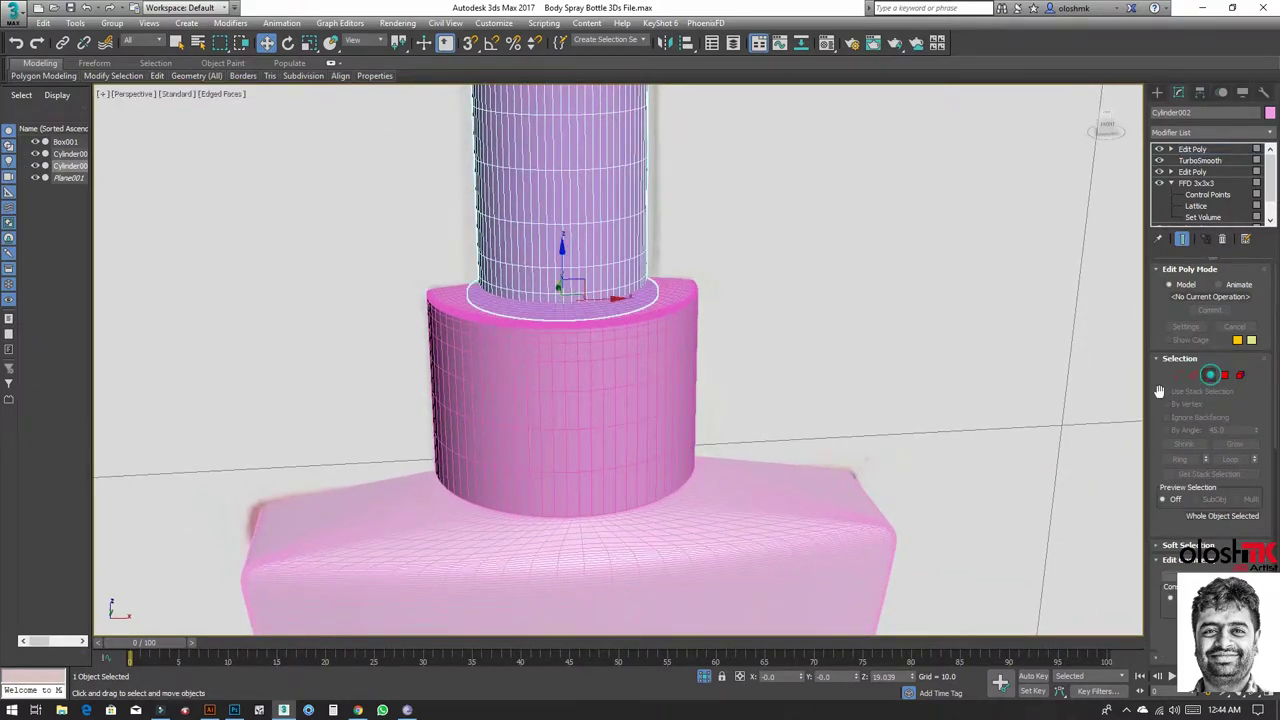
pyautogui.click(627, 440)
# Step: Add a Shell modifier to Cylinder001 with Outer Amount 0 and Inner Amount 0.015
pyautogui.click(533, 413)
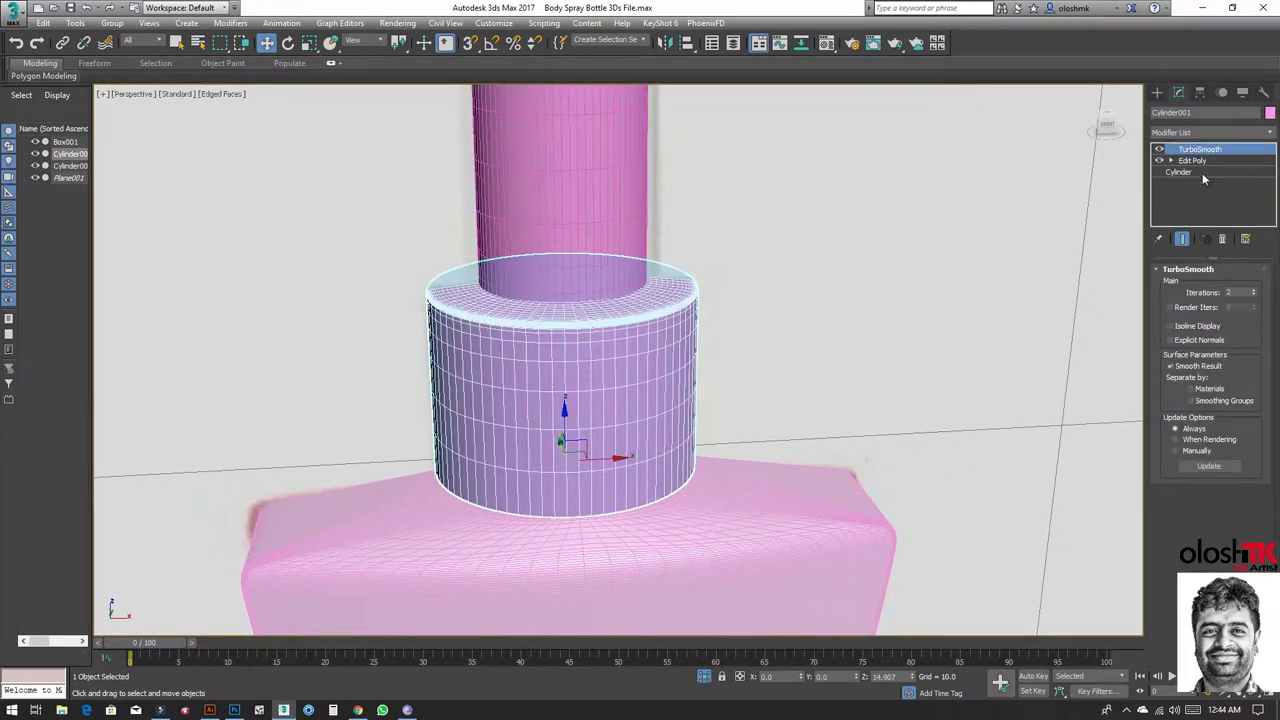
pyautogui.click(1235, 137)
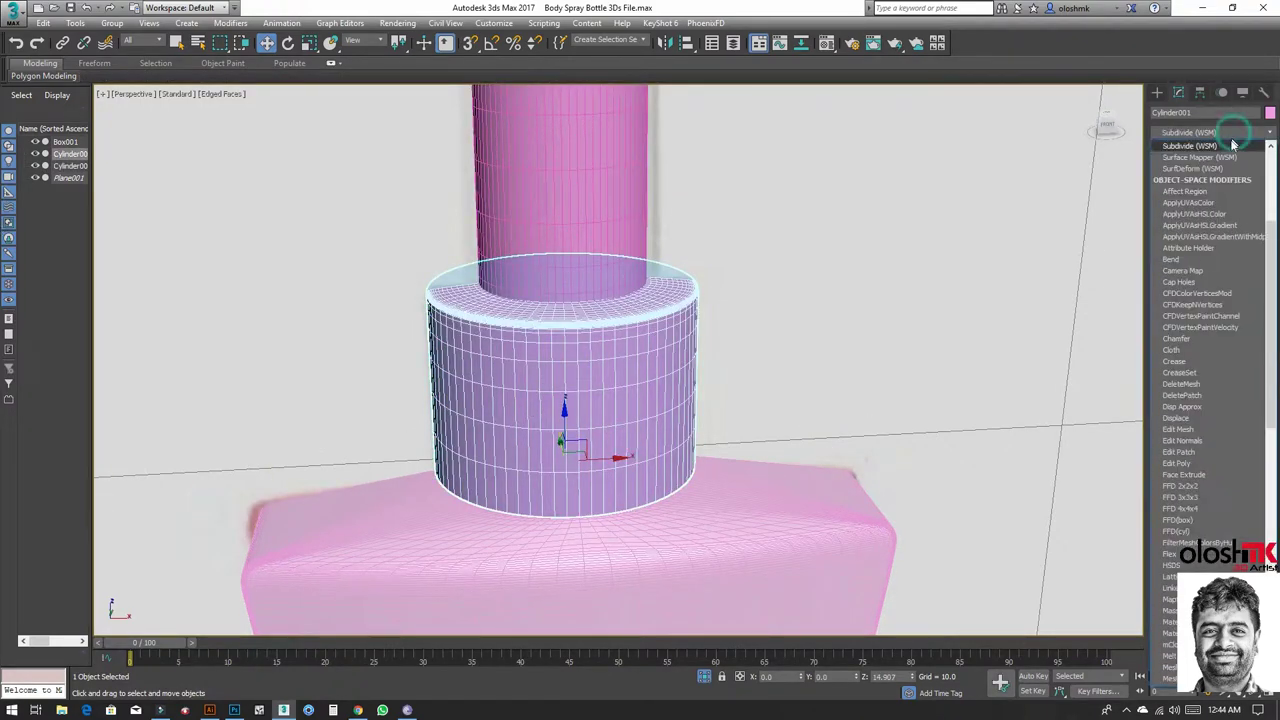
pyautogui.scroll(-5, 1210, 209)
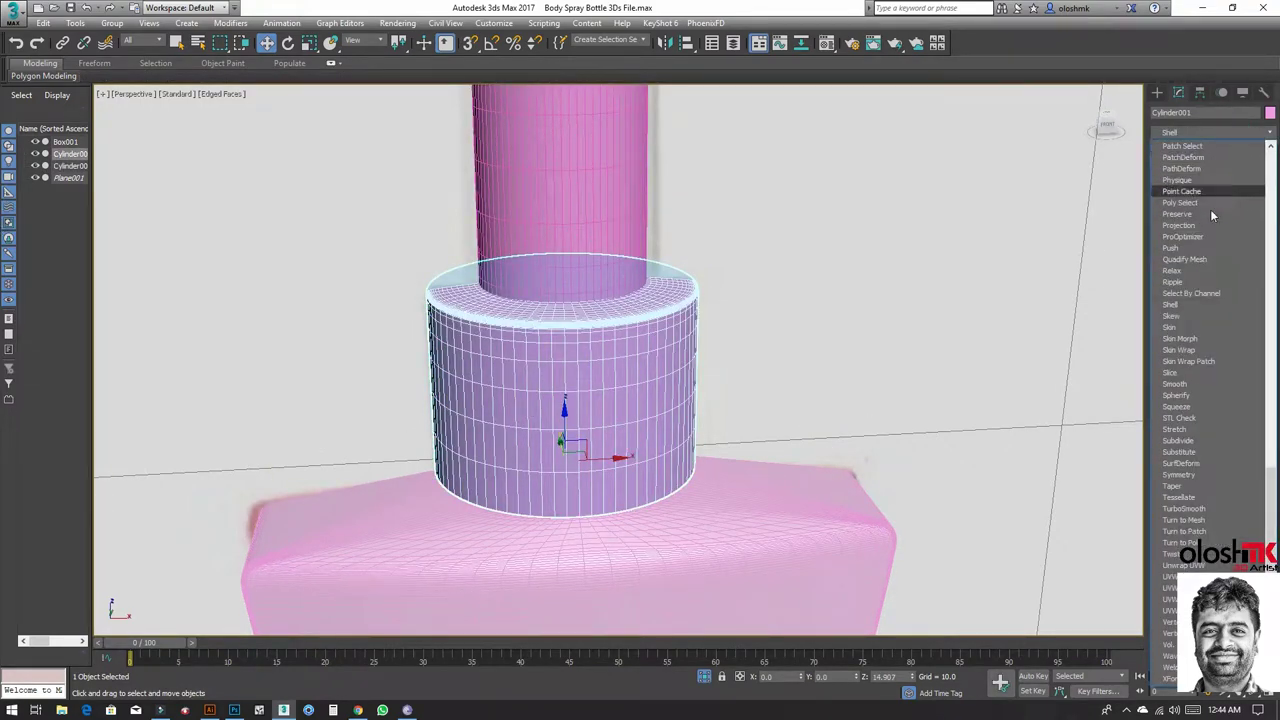
pyautogui.click(1172, 305)
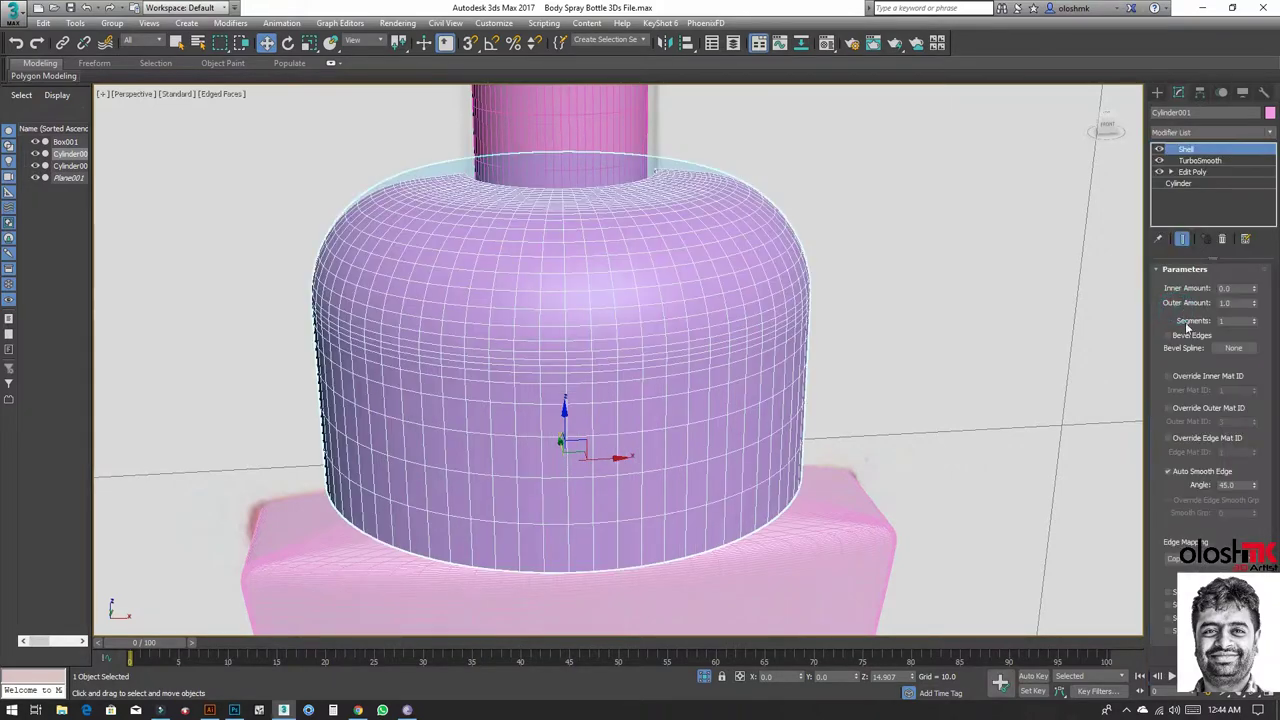
pyautogui.rightClick(1255, 304)
pyautogui.click(1254, 286)
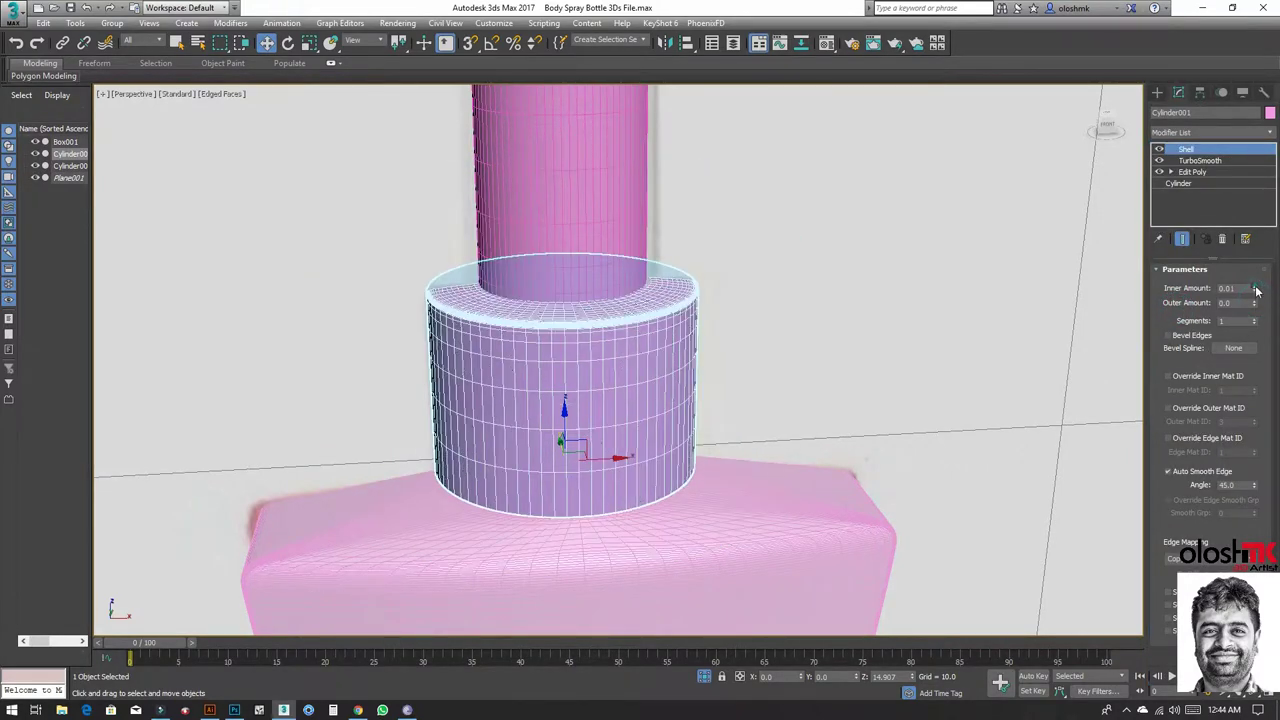
# Step: Maximize the Front view, zoom in, and use see-through mode to check the cap's inner wall
pyautogui.hotkey('alt', 'w')
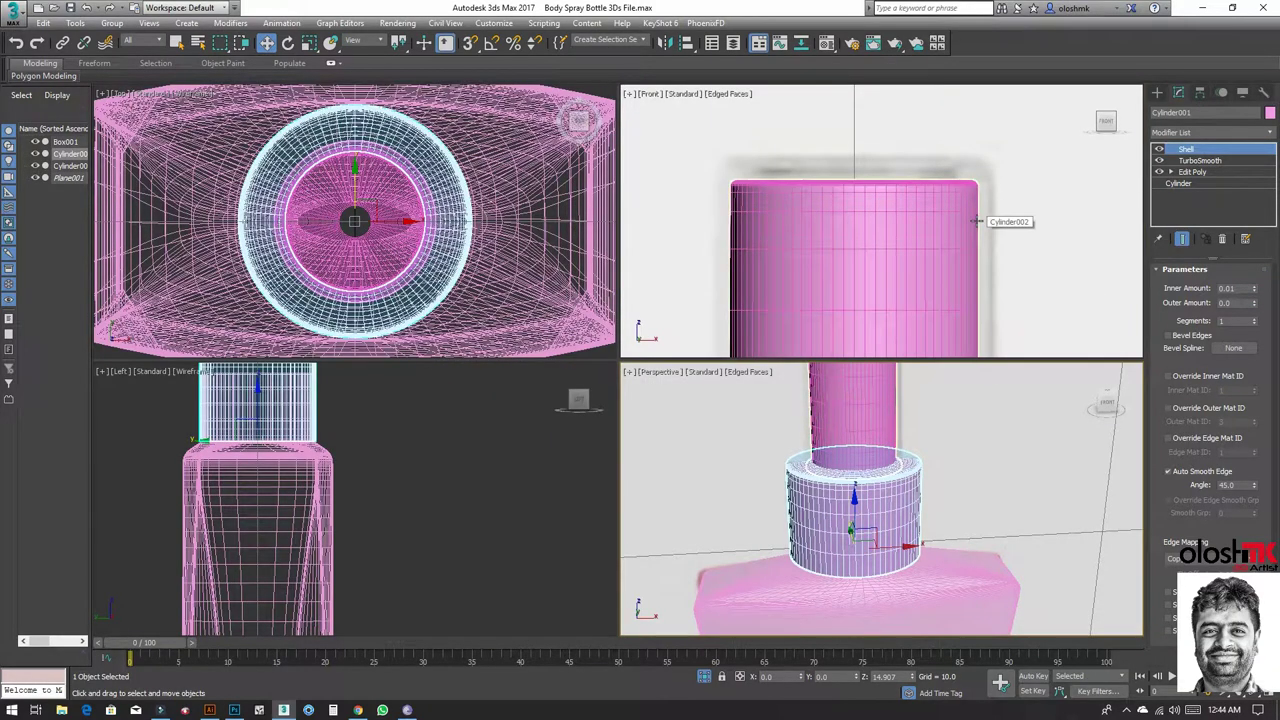
pyautogui.rightClick(986, 218)
pyautogui.hotkey('alt', 'w')
pyautogui.hotkey('alt', 'z')
pyautogui.moveTo(963, 234); pyautogui.dragTo(960, 243)
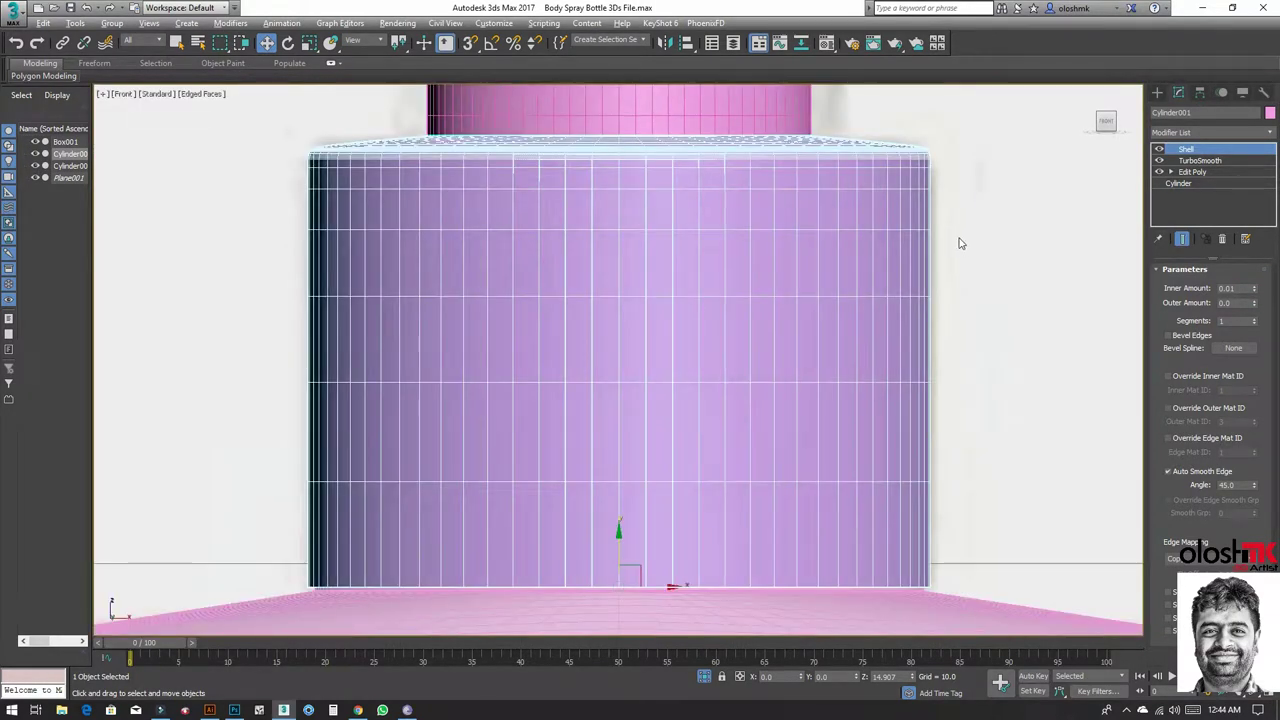
pyautogui.hotkey('alt', 'x')
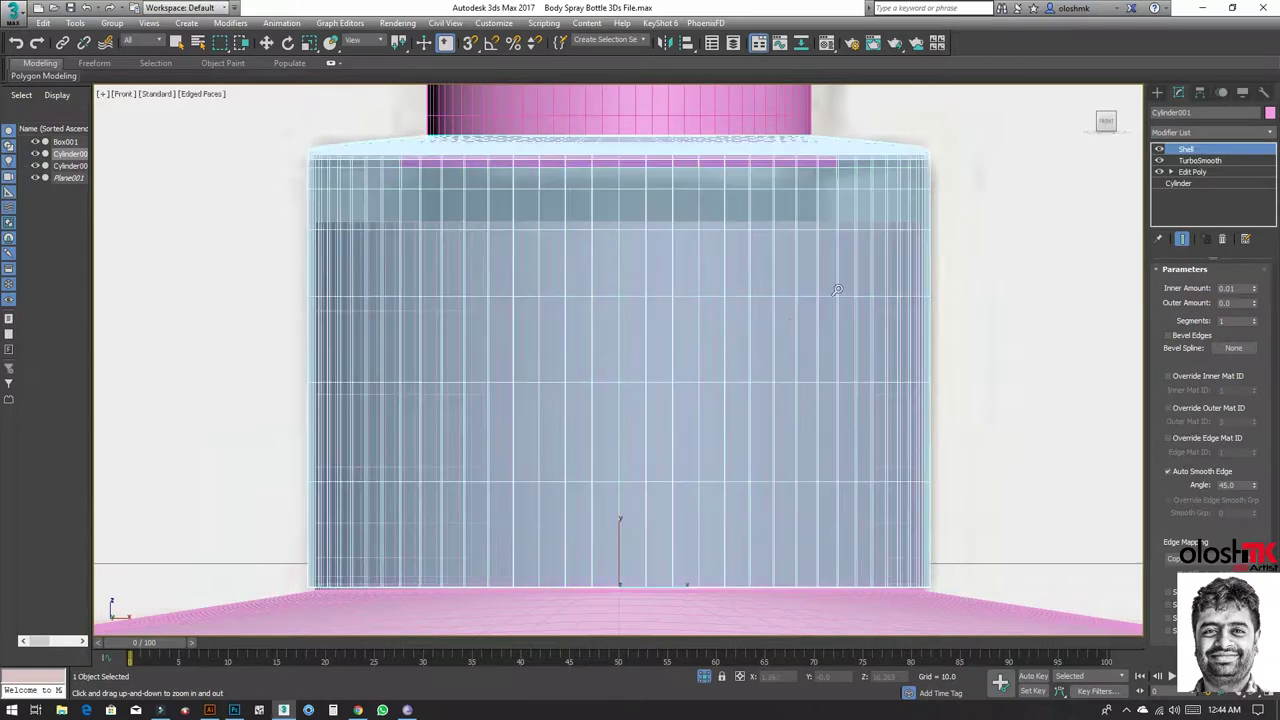
pyautogui.scroll(2, 301, 224)
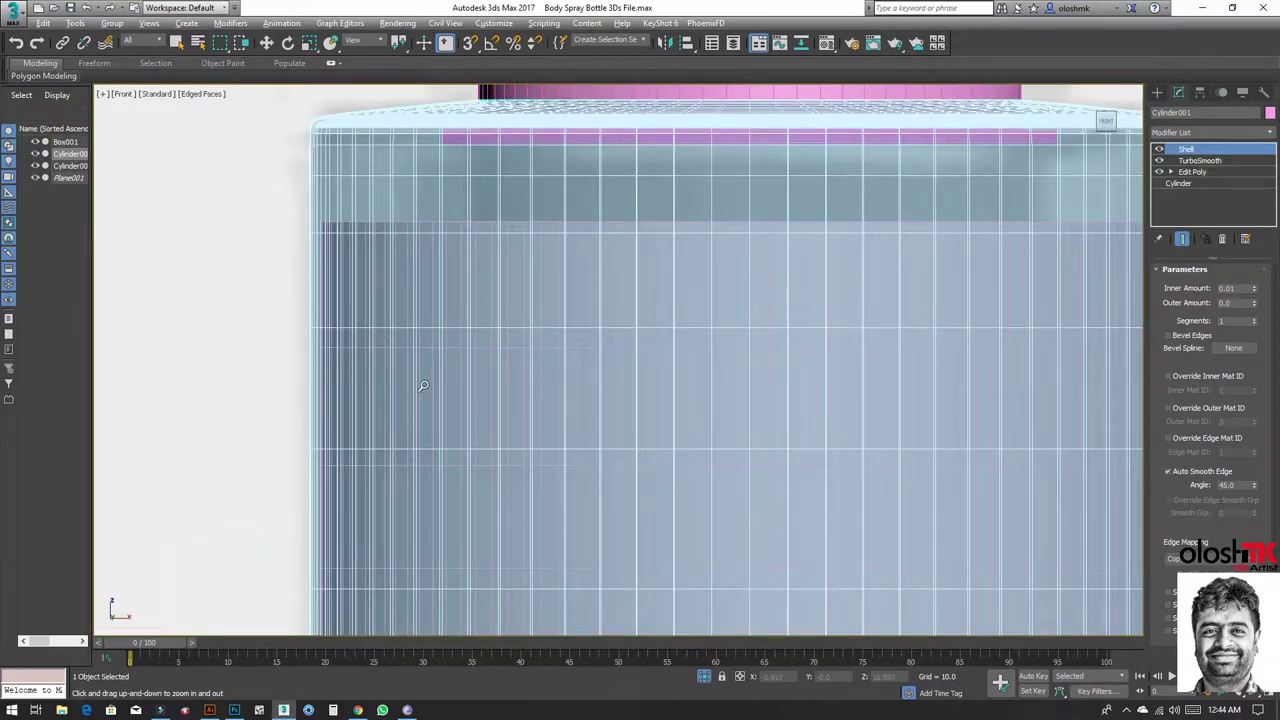
pyautogui.press('z')
pyautogui.keyDown('alt'); pyautogui.moveTo(423, 385); pyautogui.dragTo(803, 522, button='middle'); pyautogui.keyUp('alt')
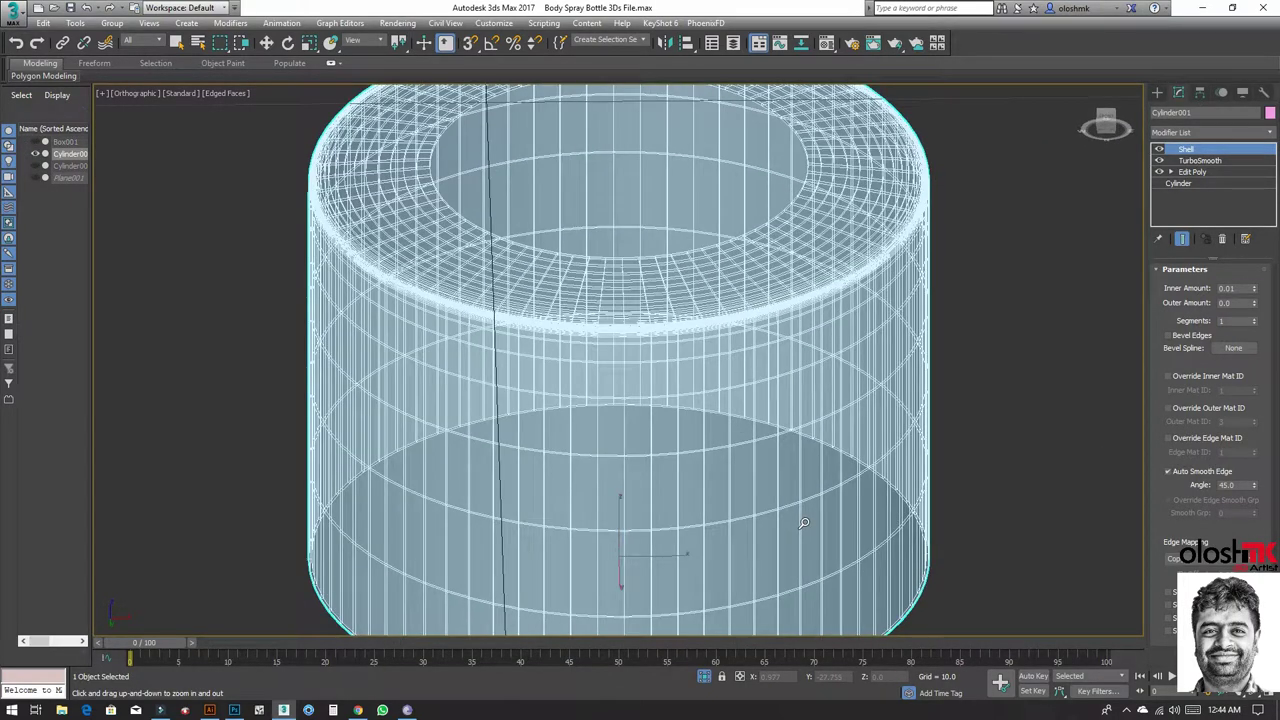
pyautogui.press('f')
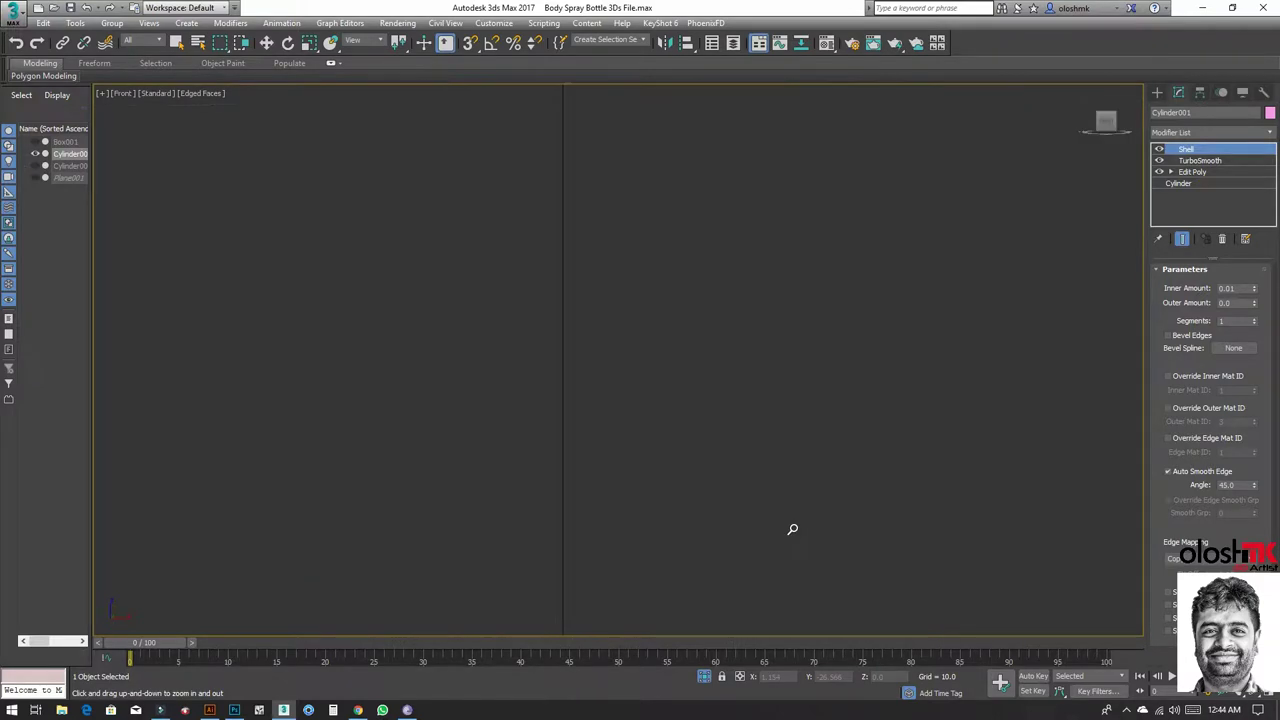
# Step: Inspect the cap ring in Perspective, looking down into its opening and revisiting the inner thickness
pyautogui.hotkey('alt', 'w')
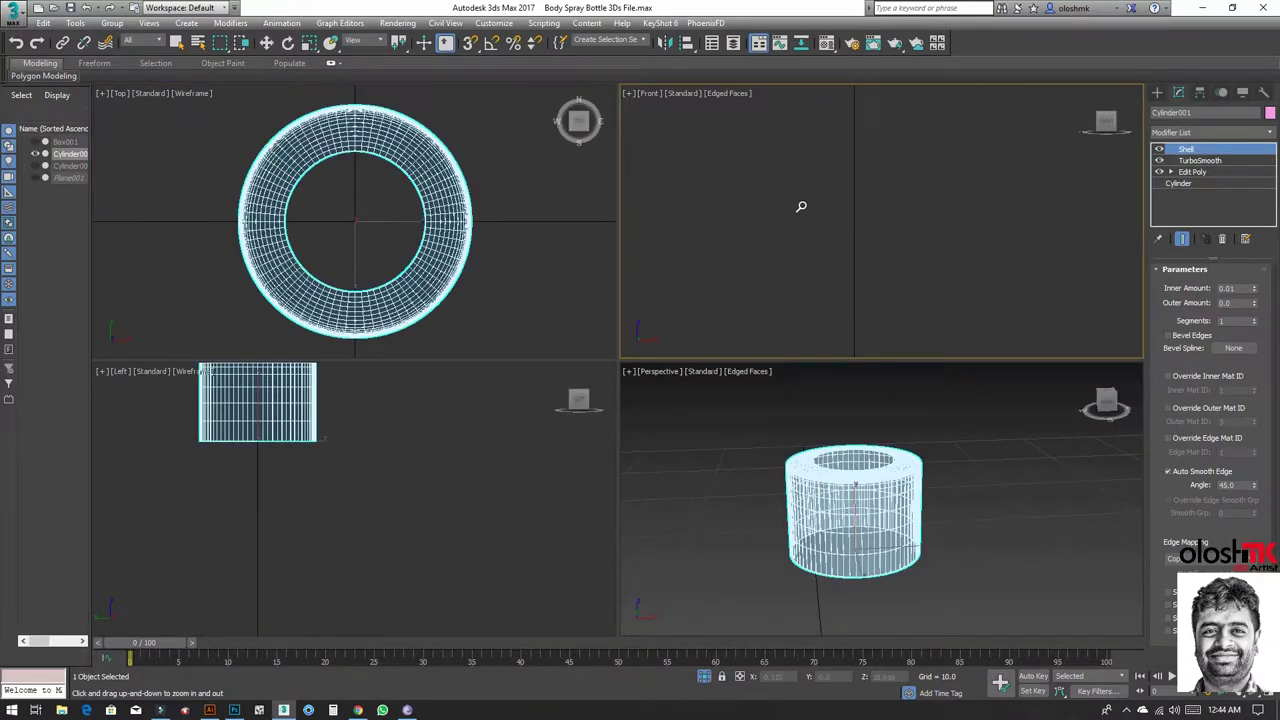
pyautogui.hotkey('alt', 'w')
pyautogui.press('z')
pyautogui.press('w')
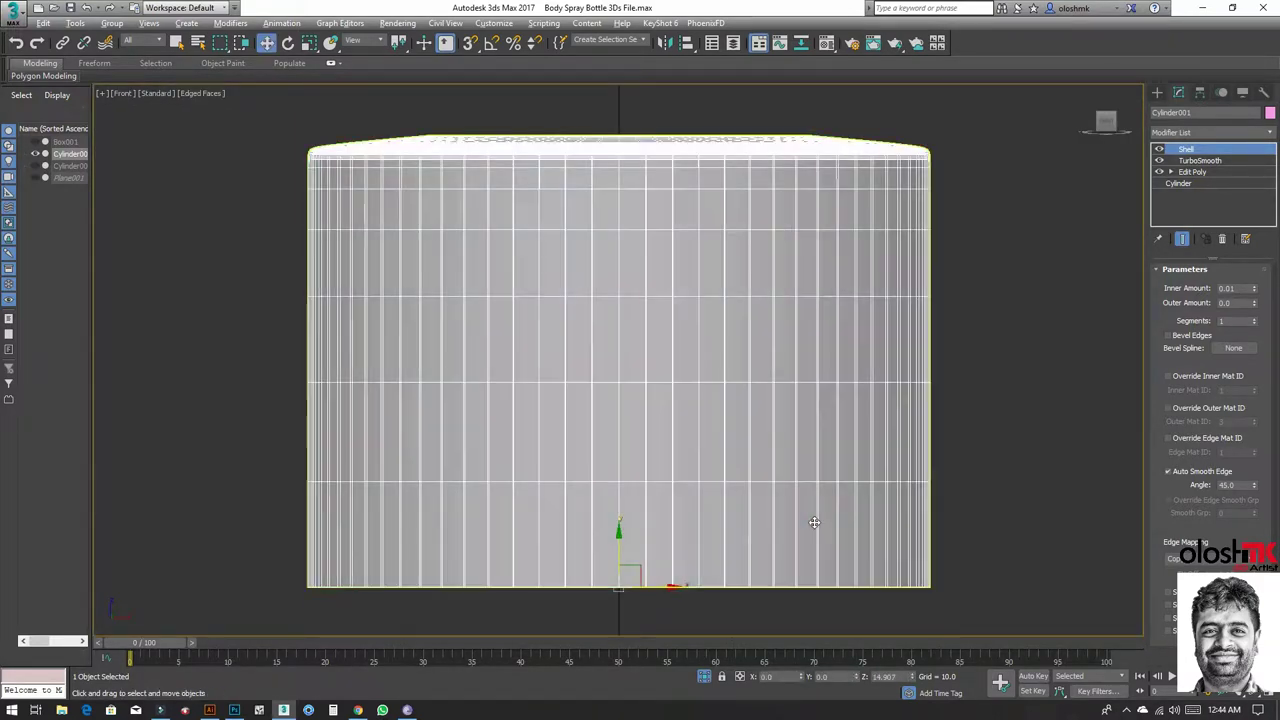
pyautogui.hotkey('alt', 'w')
pyautogui.hotkey('alt', 'w')
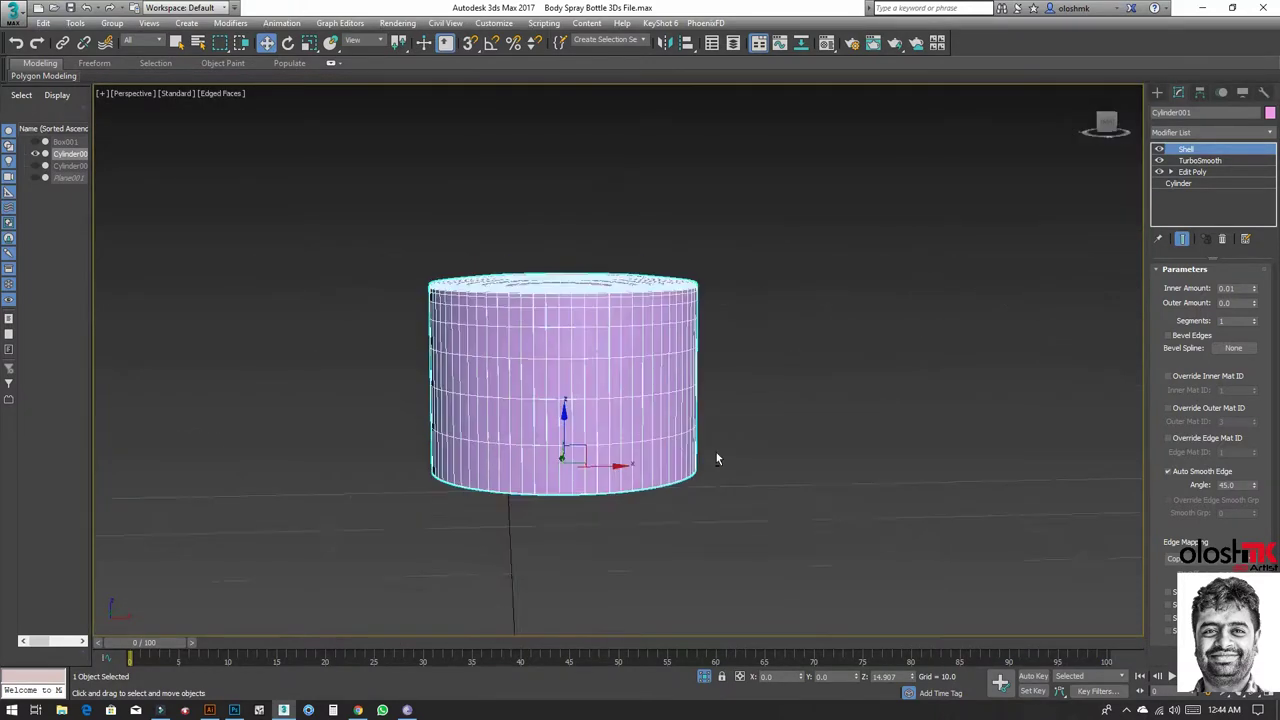
pyautogui.keyDown('alt'); pyautogui.moveTo(816, 527); pyautogui.dragTo(737, 338, button='middle'); pyautogui.keyUp('alt')
pyautogui.scroll(5, 737, 338)
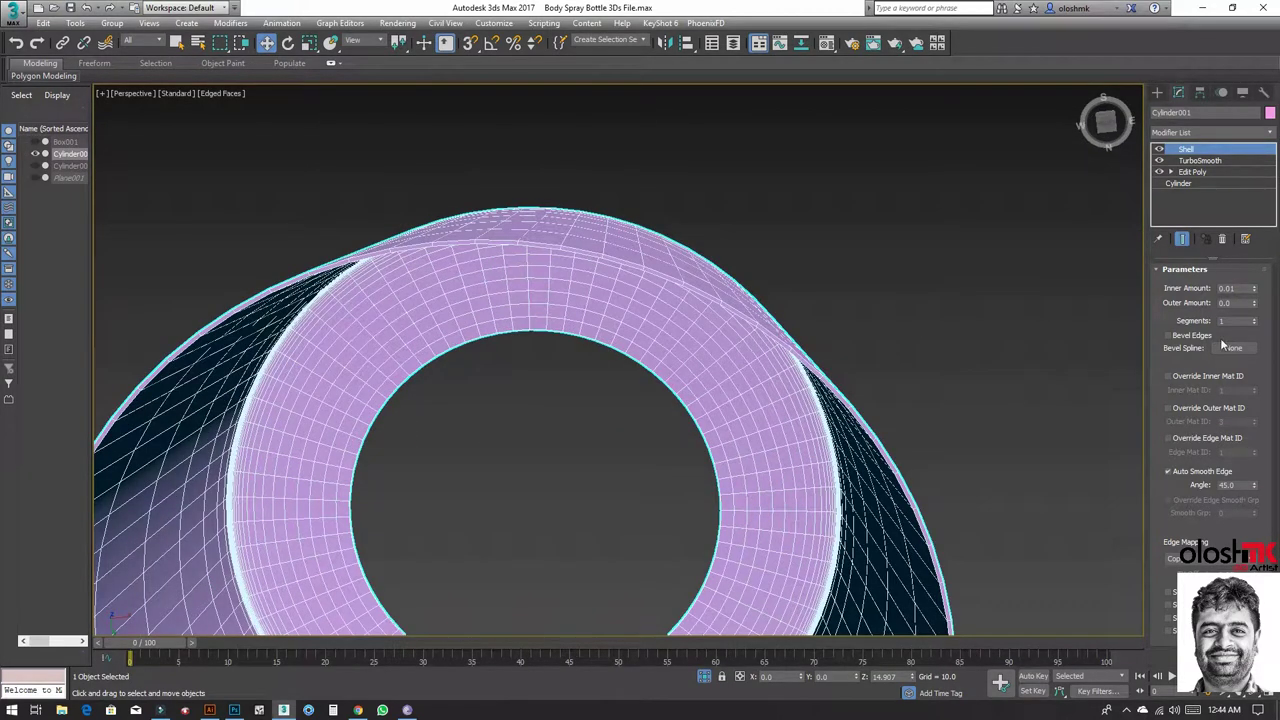
pyautogui.click(1234, 287)
pyautogui.scroll(-10, 816, 316)
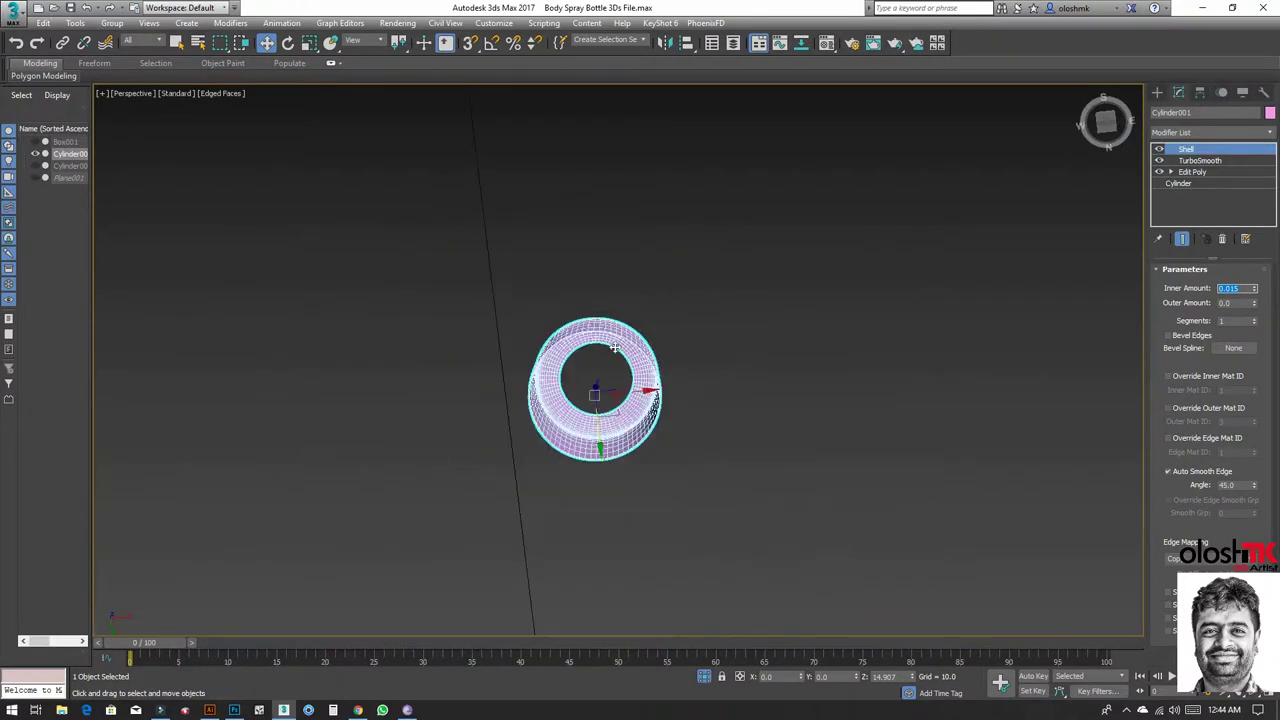
pyautogui.keyDown('alt'); pyautogui.moveTo(816, 316); pyautogui.dragTo(677, 449, button='middle'); pyautogui.keyUp('alt')
# Step: Unhide all bottle parts and select the tall cap cylinder
pyautogui.click(1220, 132)
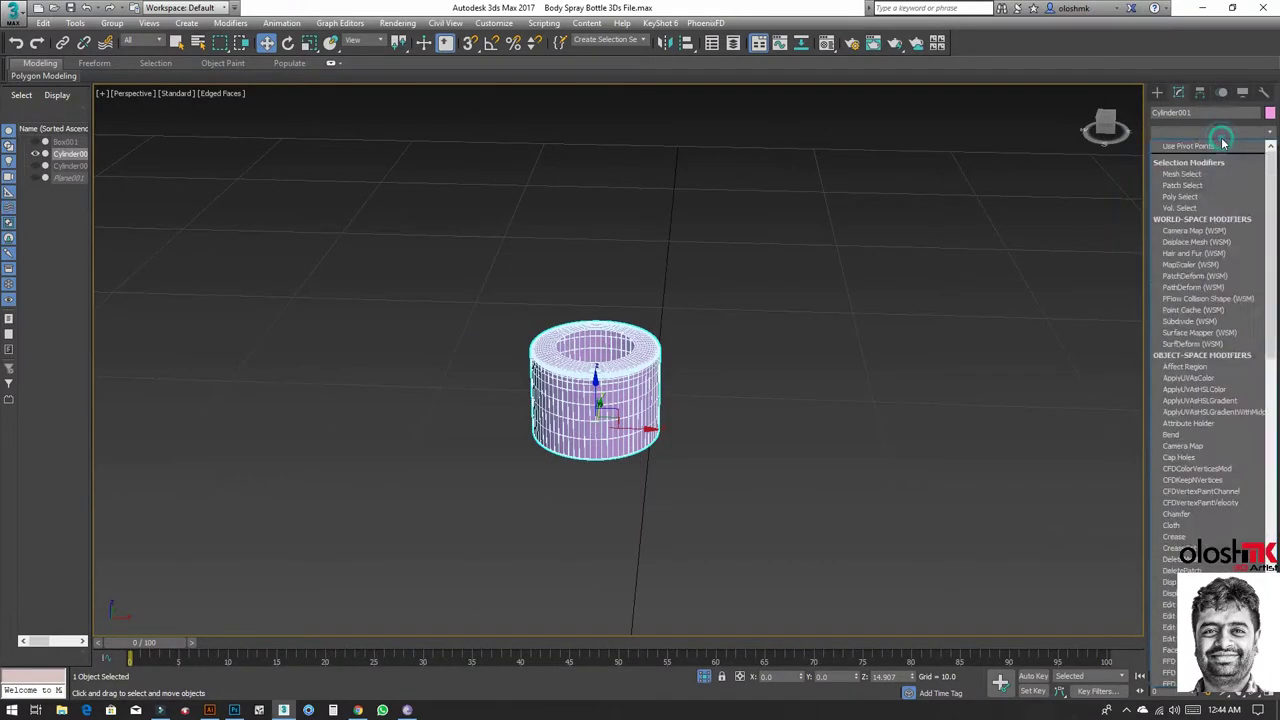
pyautogui.click(1191, 183)
pyautogui.rightClick(809, 312)
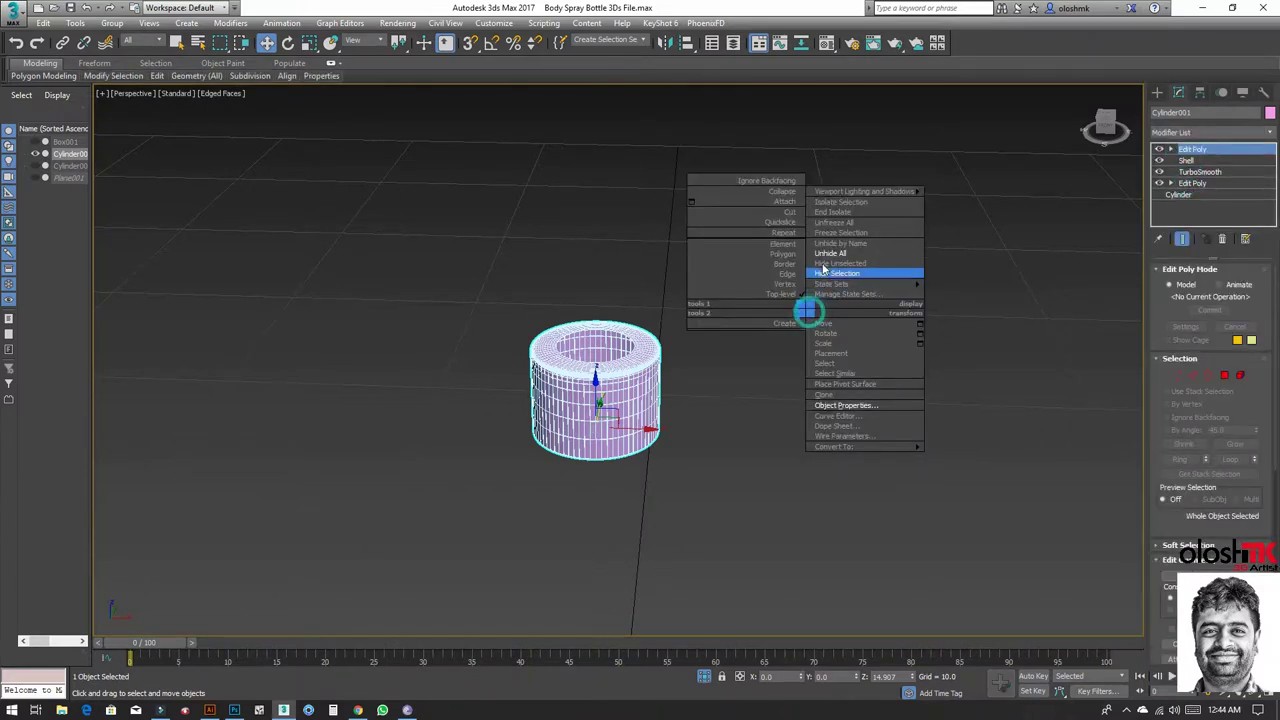
pyautogui.click(829, 258)
pyautogui.click(778, 300)
pyautogui.click(594, 295)
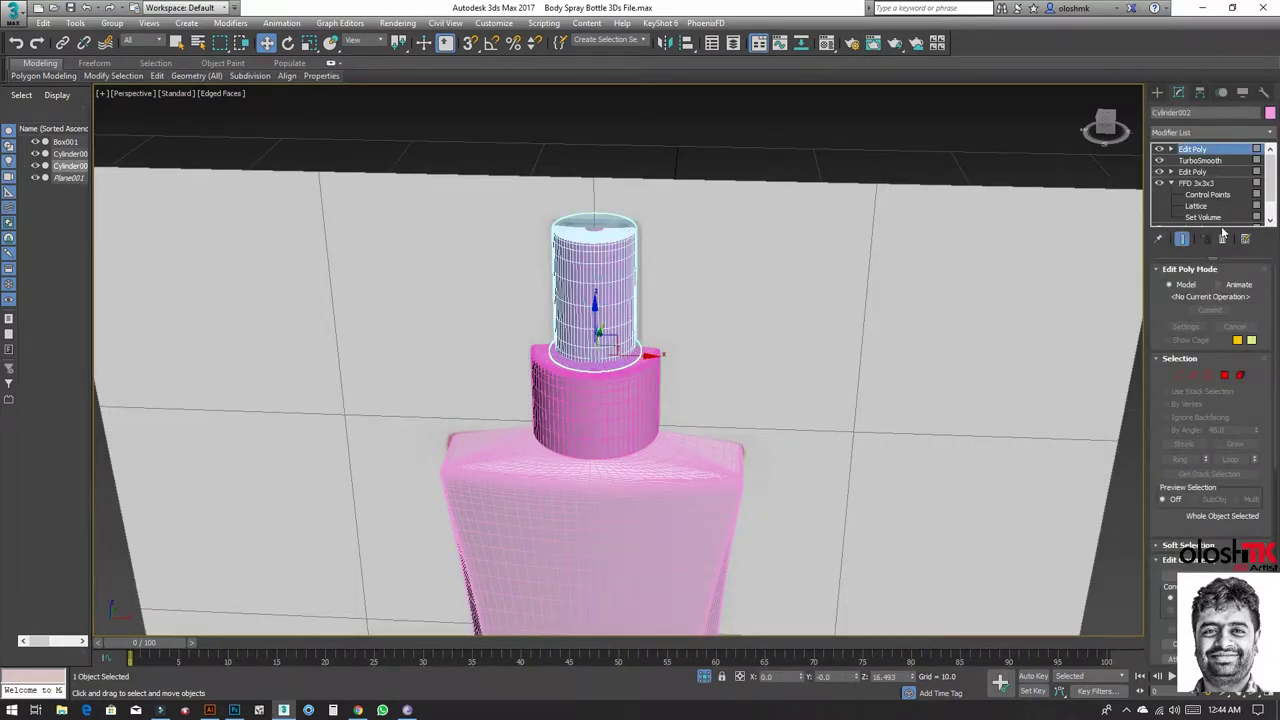
# Step: Remove TurboSmooth and the top Edit Poly from Cylinder002, then select Box001 in Front view
pyautogui.click(1222, 238)
pyautogui.click(1222, 238)
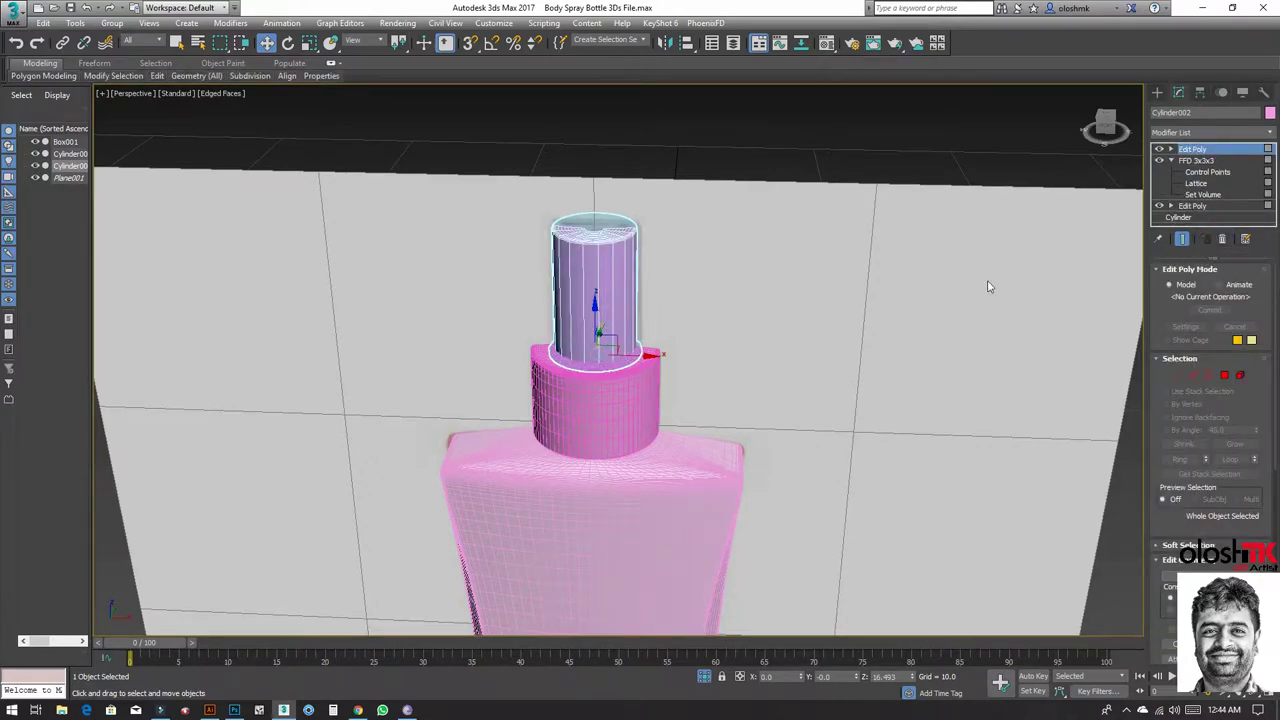
pyautogui.hotkey('alt', 'w')
pyautogui.hotkey('alt', 'w')
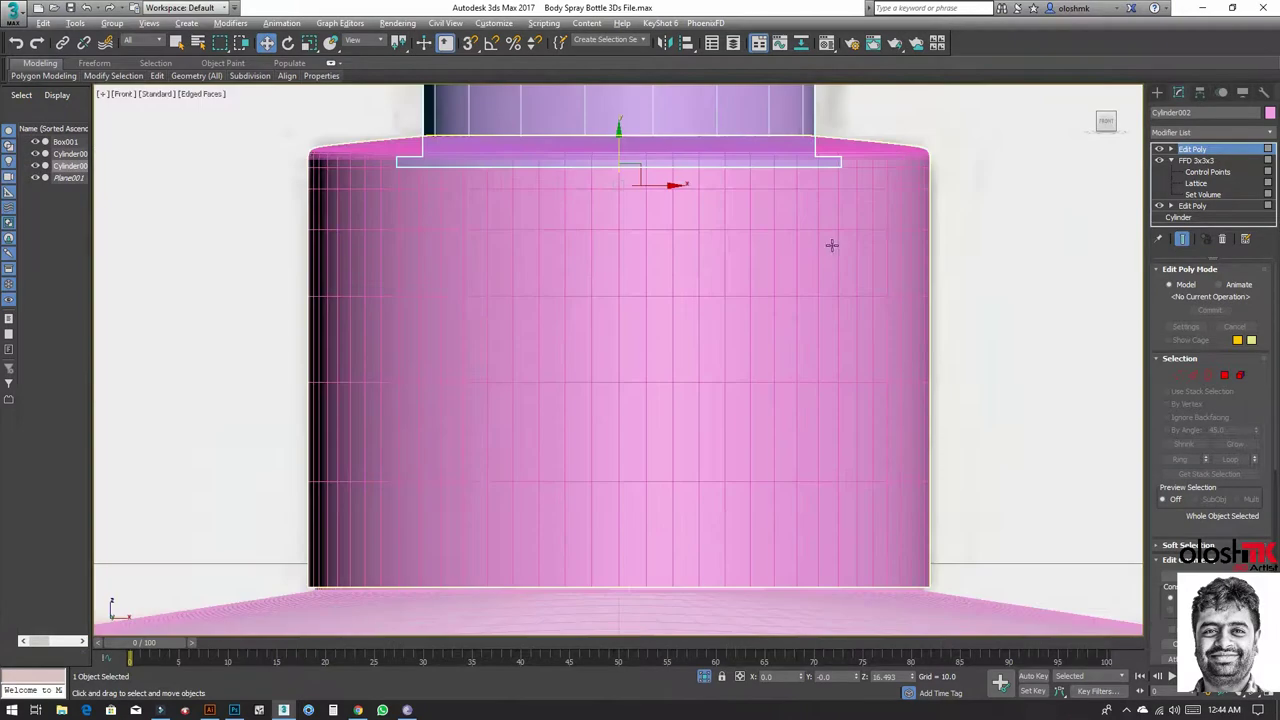
pyautogui.scroll(-3, 765, 275)
pyautogui.scroll(-3, 734, 377)
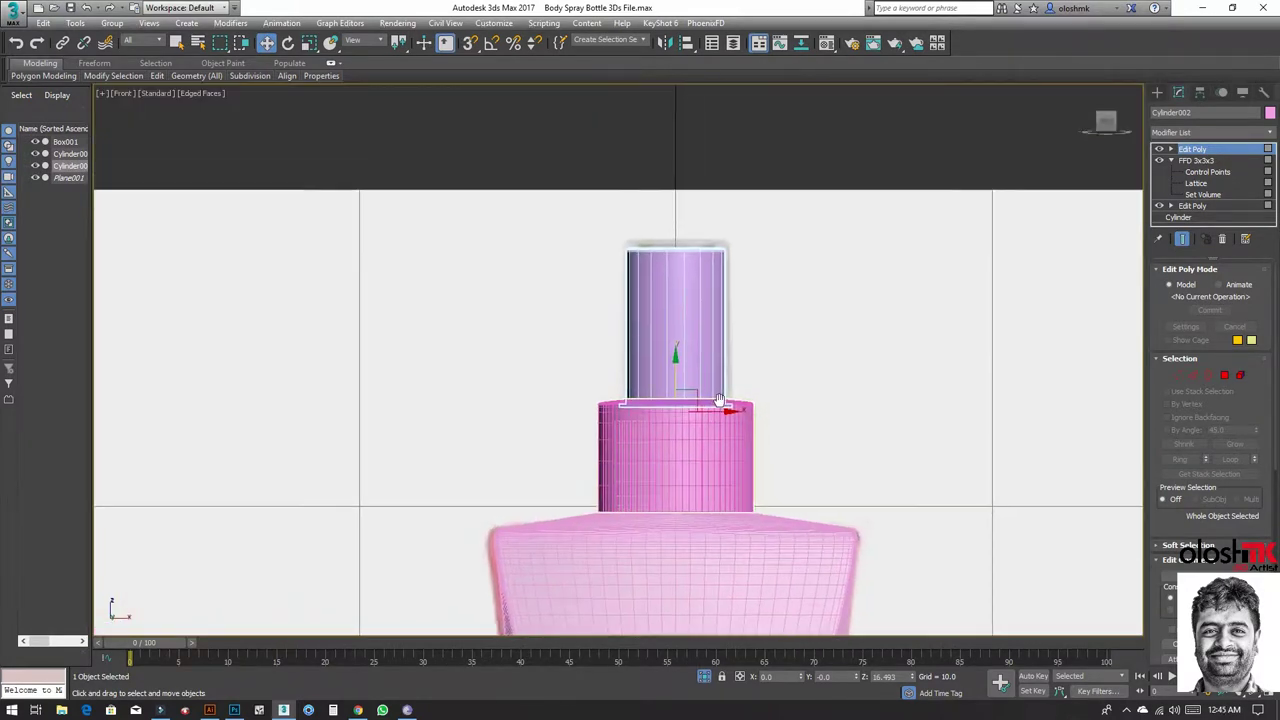
pyautogui.click(690, 372)
# Step: Add an Edit Poly modifier to the top of Box001's stack
pyautogui.scroll(-2, 728, 400)
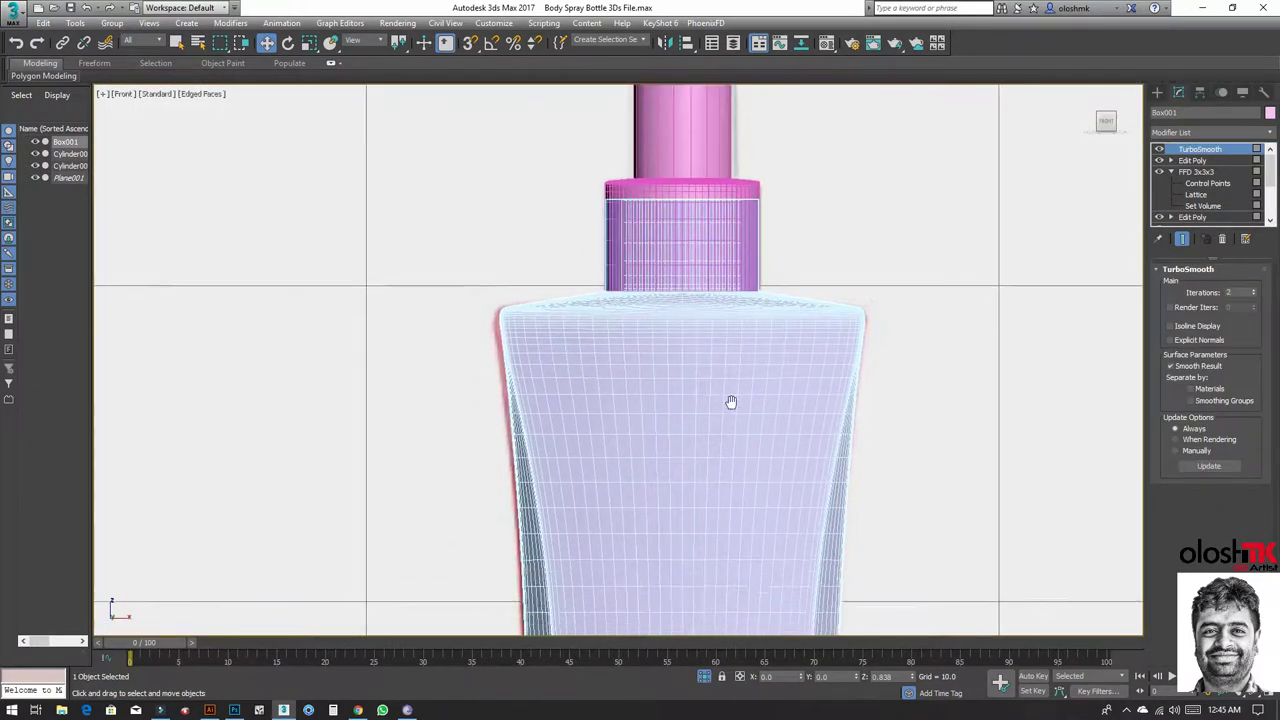
pyautogui.scroll(-3, 759, 511)
pyautogui.hotkey('alt', 'w')
pyautogui.hotkey('alt', 'w')
pyautogui.scroll(-5, 821, 549)
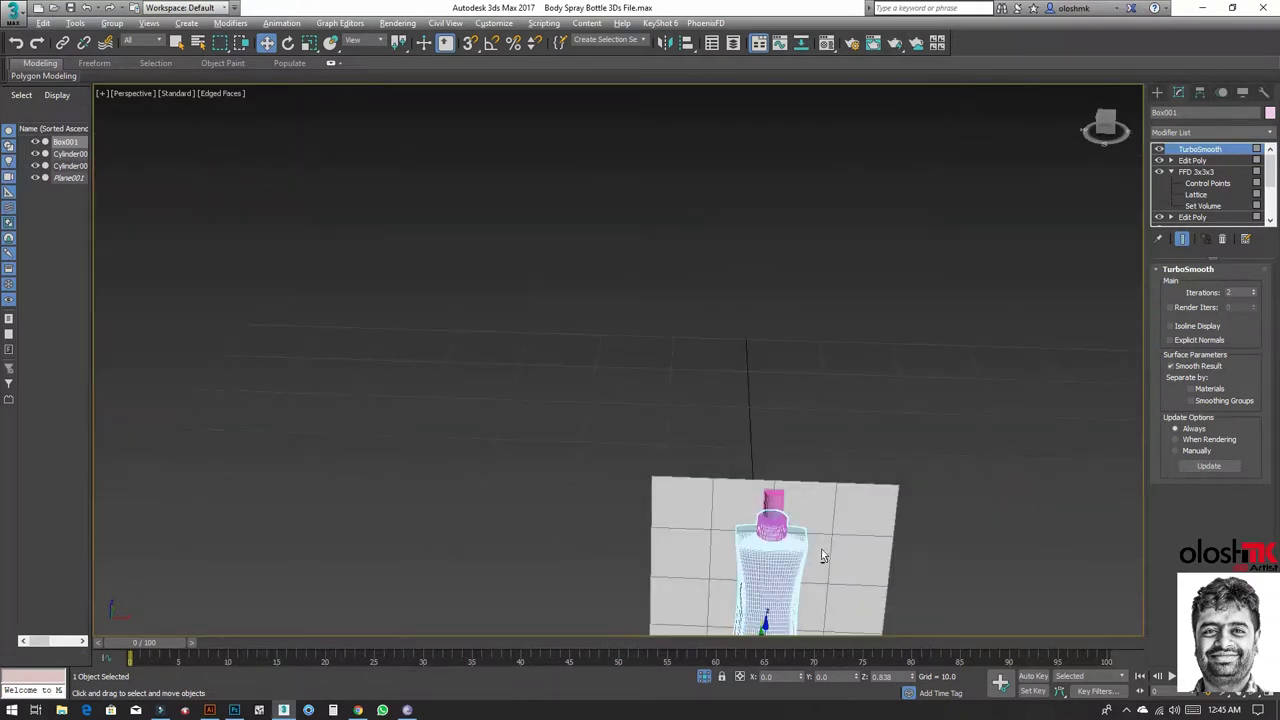
pyautogui.moveTo(821, 549)
pyautogui.keyDown('alt'); pyautogui.mouseDown(button='middle')
pyautogui.moveTo(803, 363)
pyautogui.moveTo(808, 443)
pyautogui.mouseUp(button='middle'); pyautogui.keyUp('alt')
pyautogui.scroll(2, 795, 590)
pyautogui.scroll(2, 795, 590)
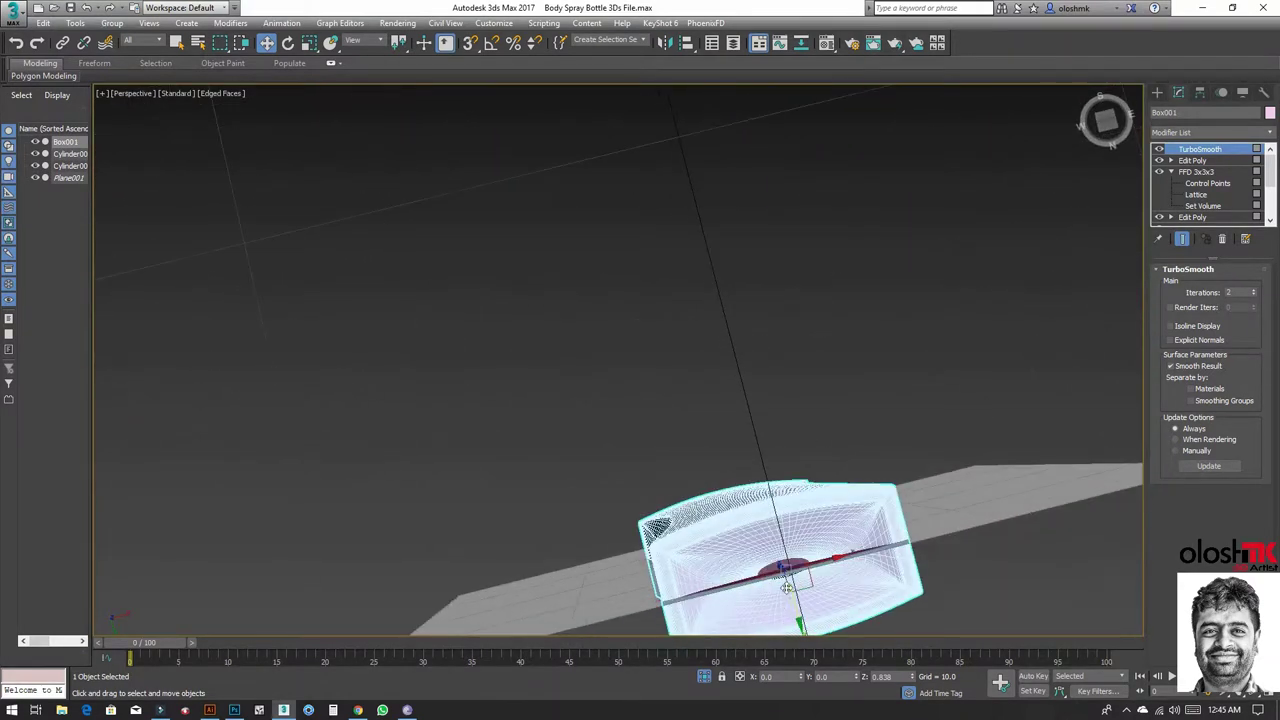
pyautogui.scroll(2, 803, 580)
pyautogui.scroll(2, 803, 580)
pyautogui.scroll(2, 790, 578)
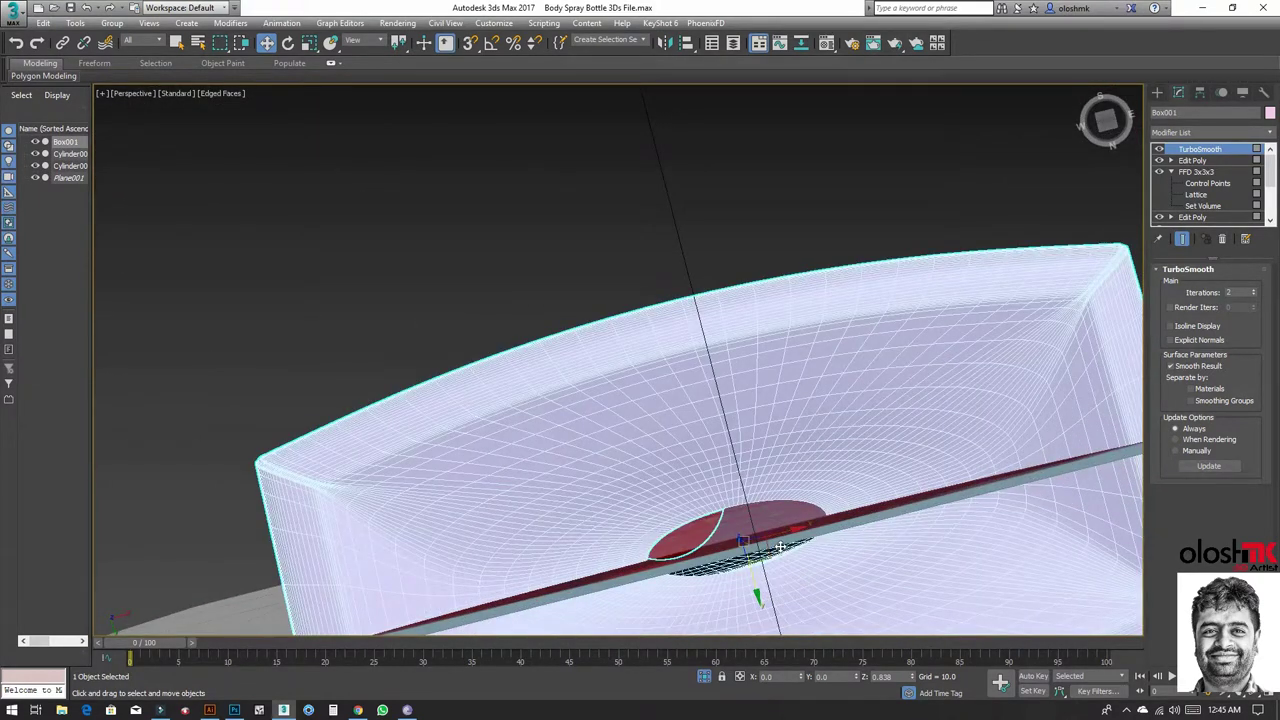
pyautogui.scroll(-5, 776, 545)
pyautogui.hotkey('alt', 'w')
pyautogui.hotkey('alt', 'w')
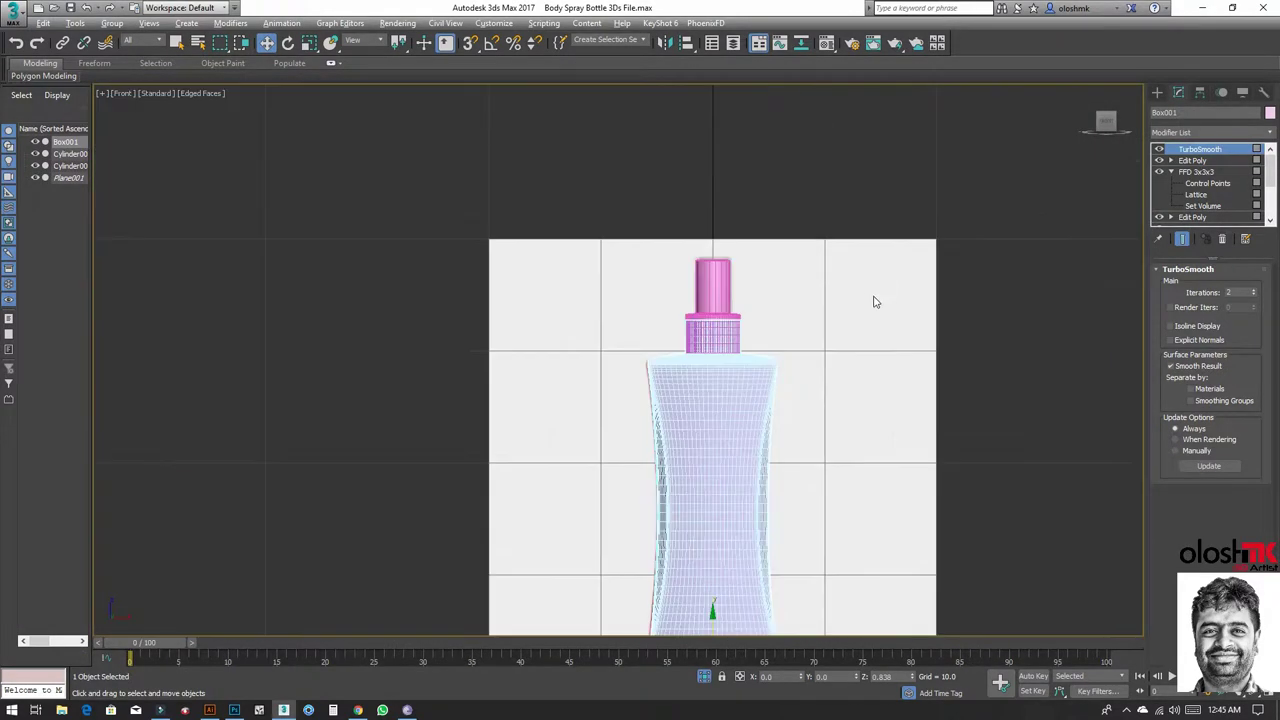
pyautogui.scroll(3, 740, 450)
pyautogui.scroll(2, 734, 449)
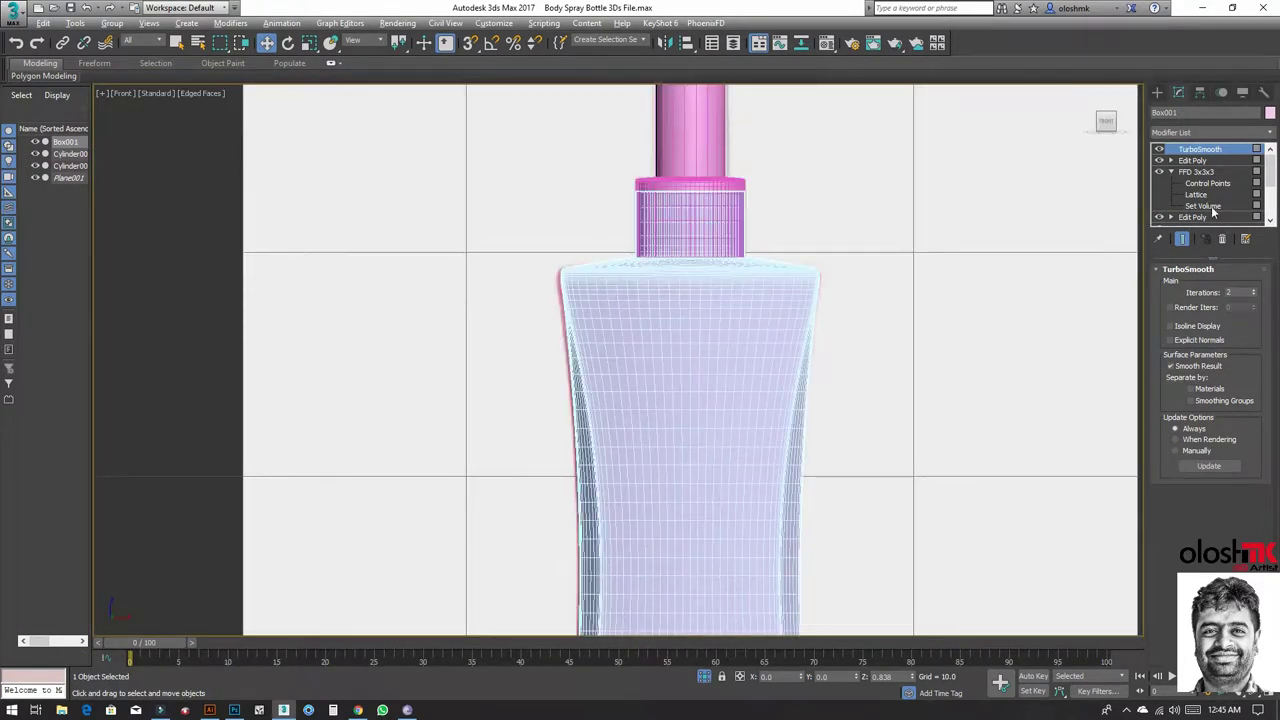
pyautogui.click(1193, 133)
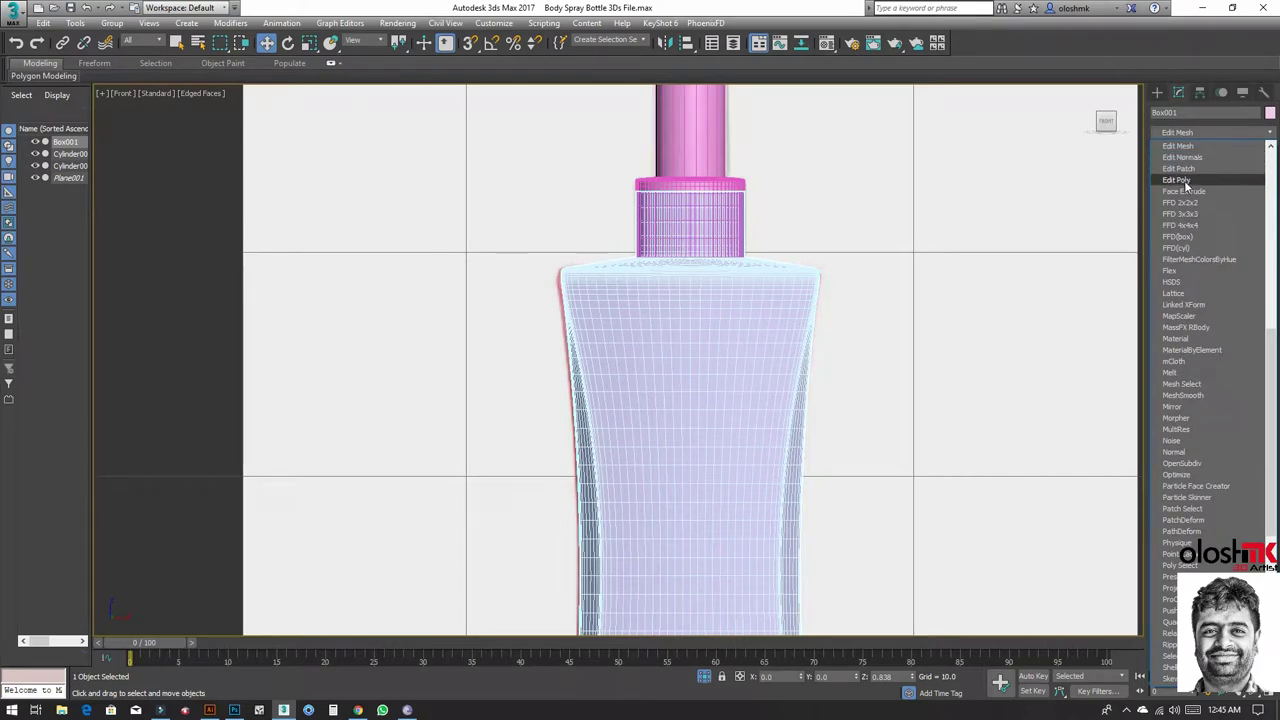
pyautogui.click(1200, 178)
# Step: Loop-select the neck edges around the red disc in Edge mode, then exit sub-object mode
pyautogui.hotkey('alt', 'w')
pyautogui.hotkey('alt', 'w')
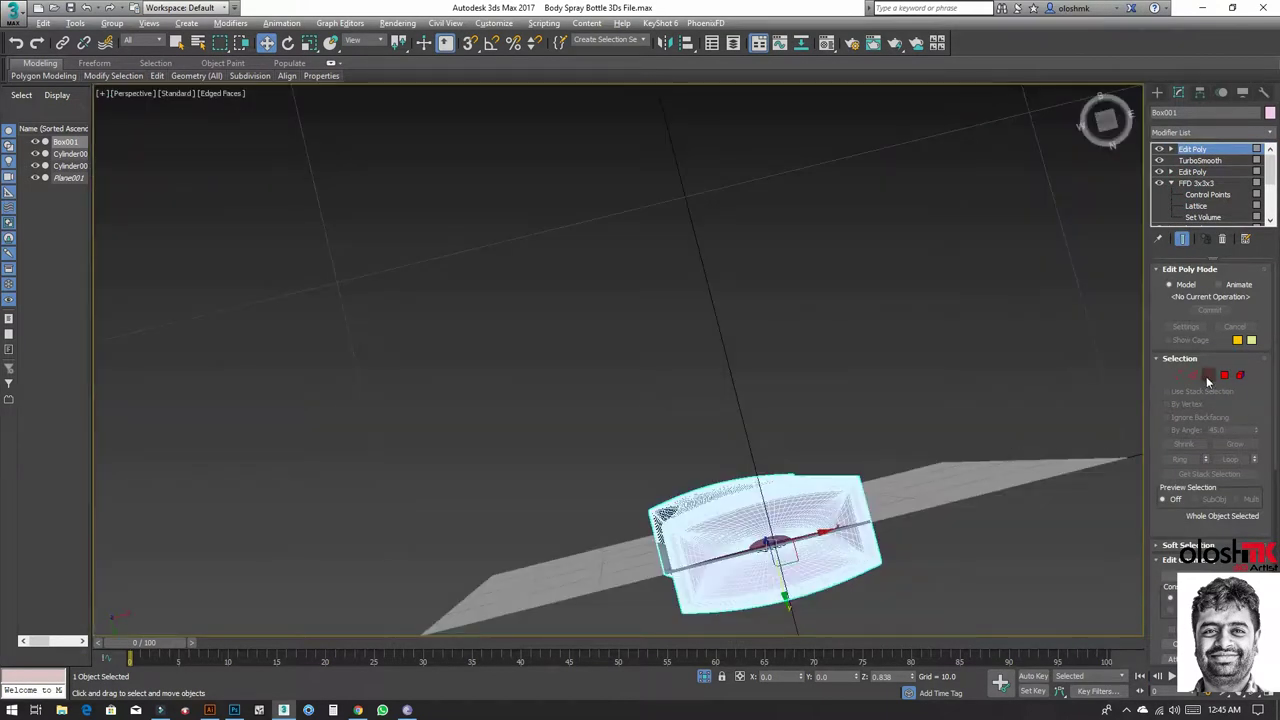
pyautogui.click(1208, 375)
pyautogui.scroll(4, 792, 567)
pyautogui.doubleClick(782, 516)
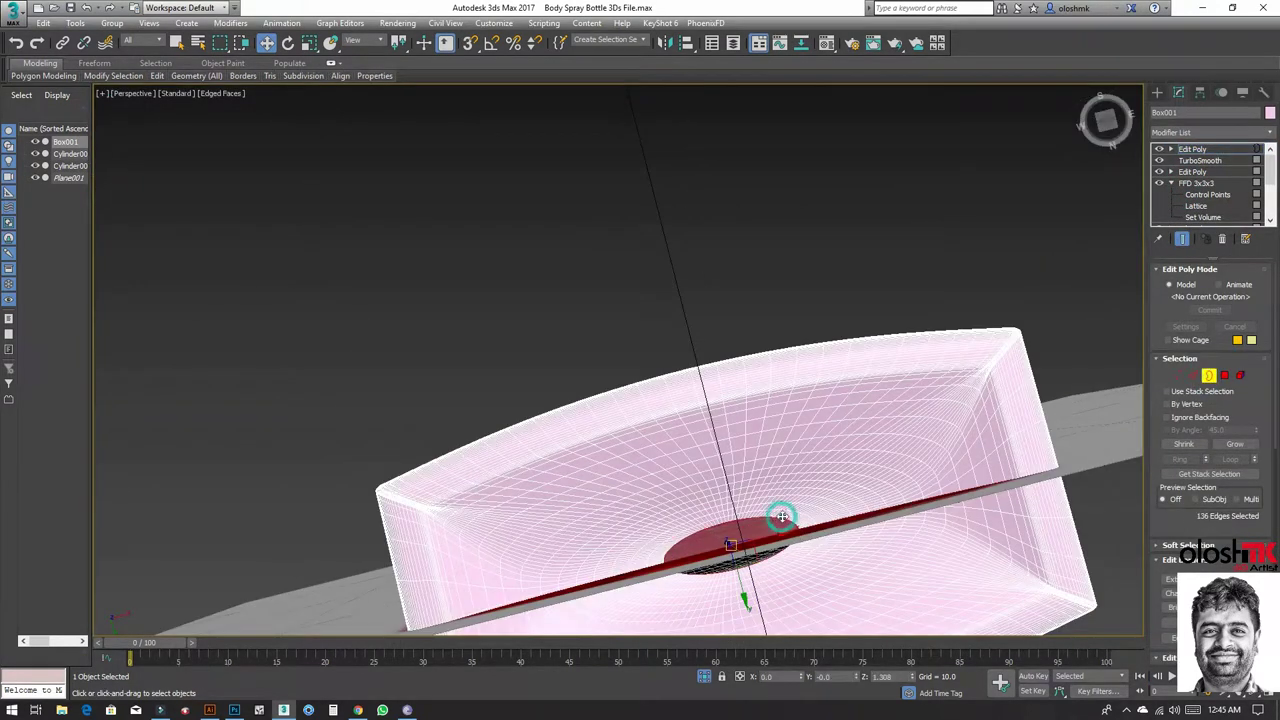
pyautogui.click(1209, 375)
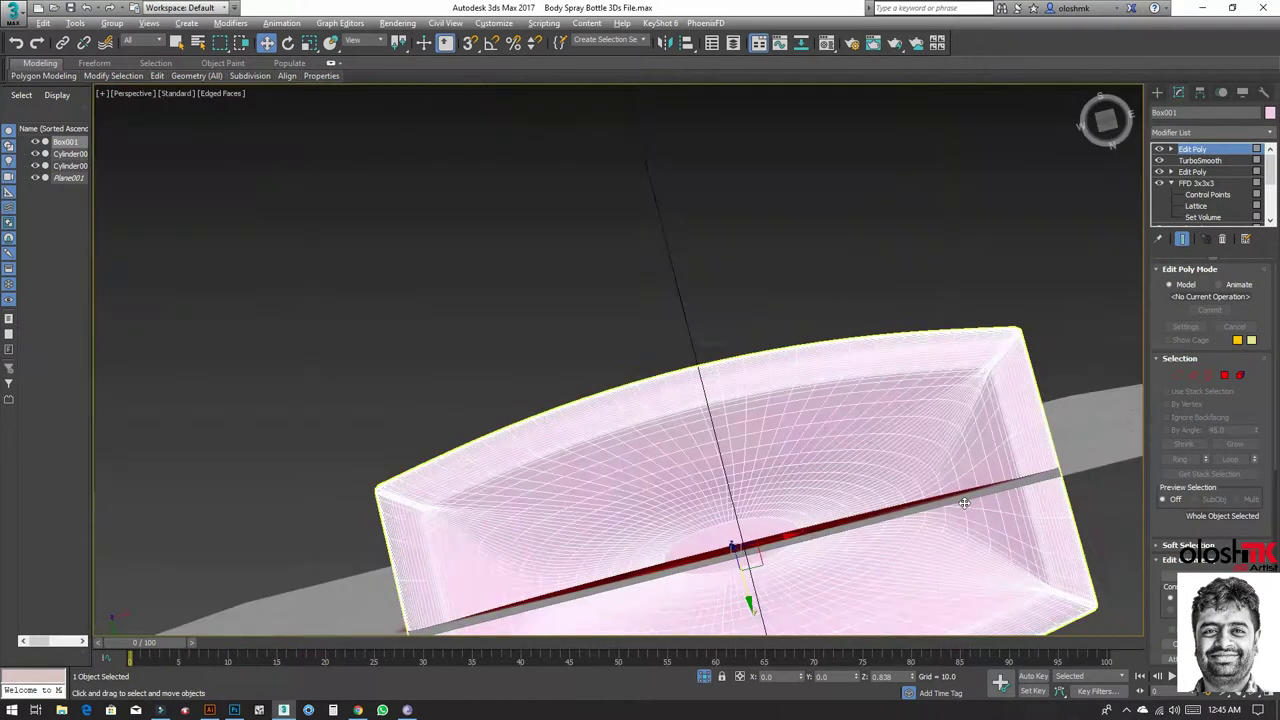
# Step: Isolate the bottle body with Alt+Q and view its neck from above
pyautogui.hotkey('alt', 'x')
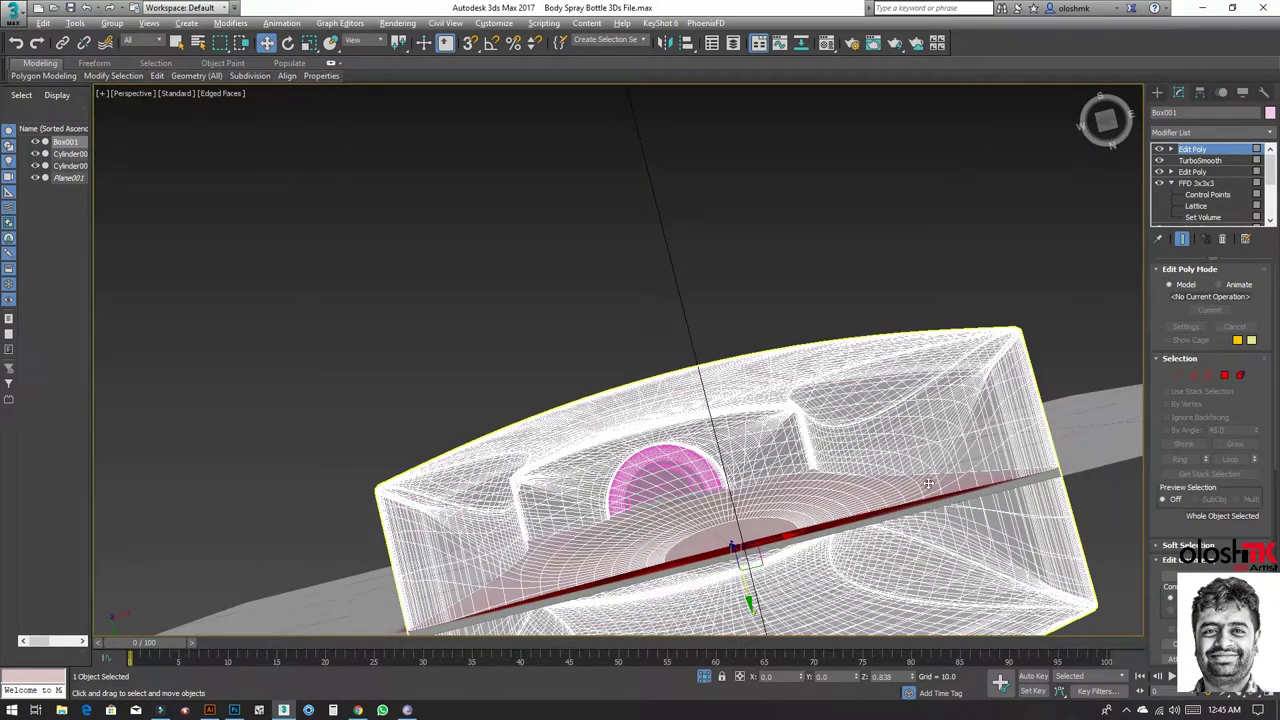
pyautogui.hotkey('alt', 'x')
pyautogui.hotkey('alt', 'q')
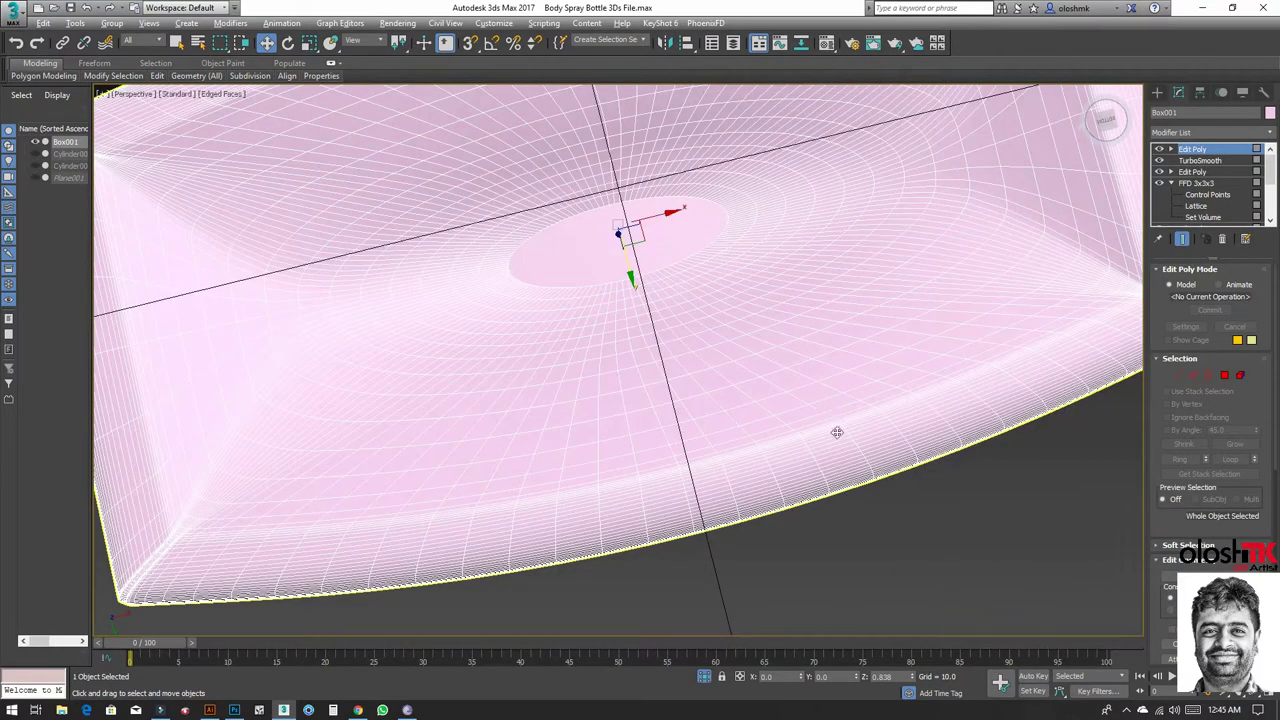
pyautogui.moveTo(837, 480)
pyautogui.keyDown('alt'); pyautogui.mouseDown(button='middle')
pyautogui.moveTo(840, 523)
pyautogui.moveTo(808, 455)
pyautogui.mouseUp(button='middle'); pyautogui.keyUp('alt')
pyautogui.scroll(5, 808, 455)
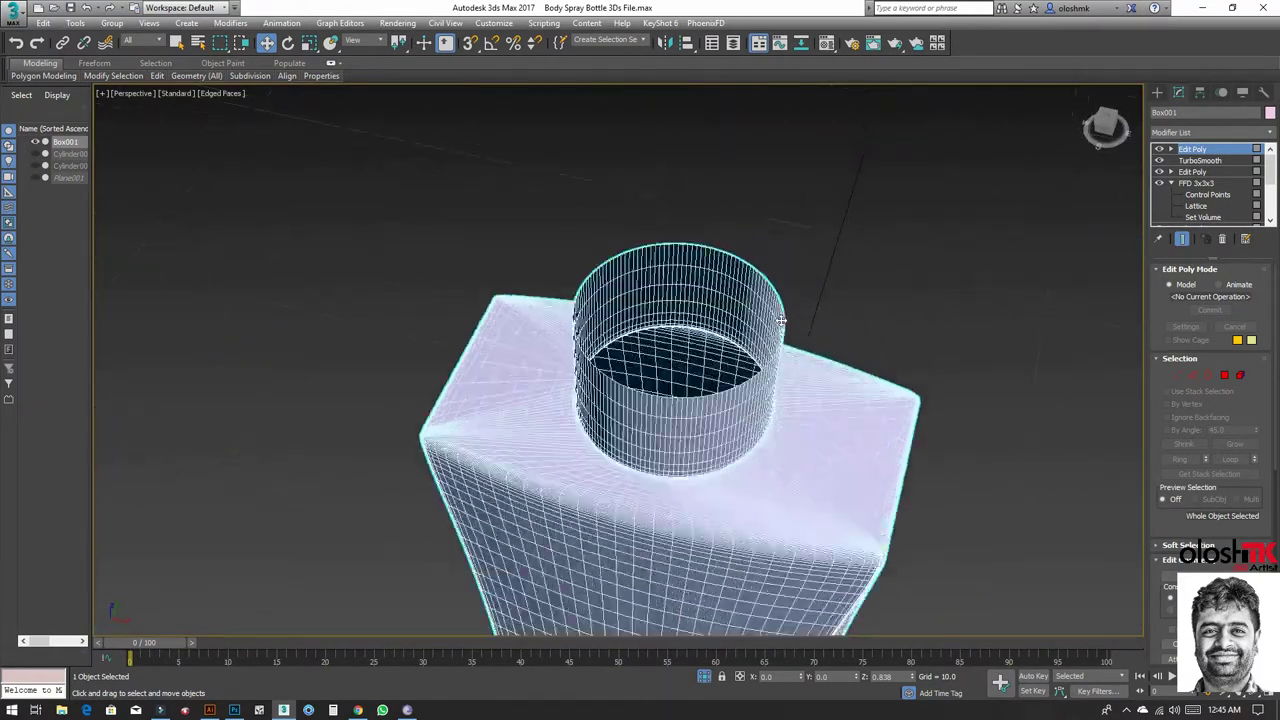
# Step: Add a Shell modifier, trying Inner Amount 0.025 before settling on 0.09
pyautogui.click(1200, 135)
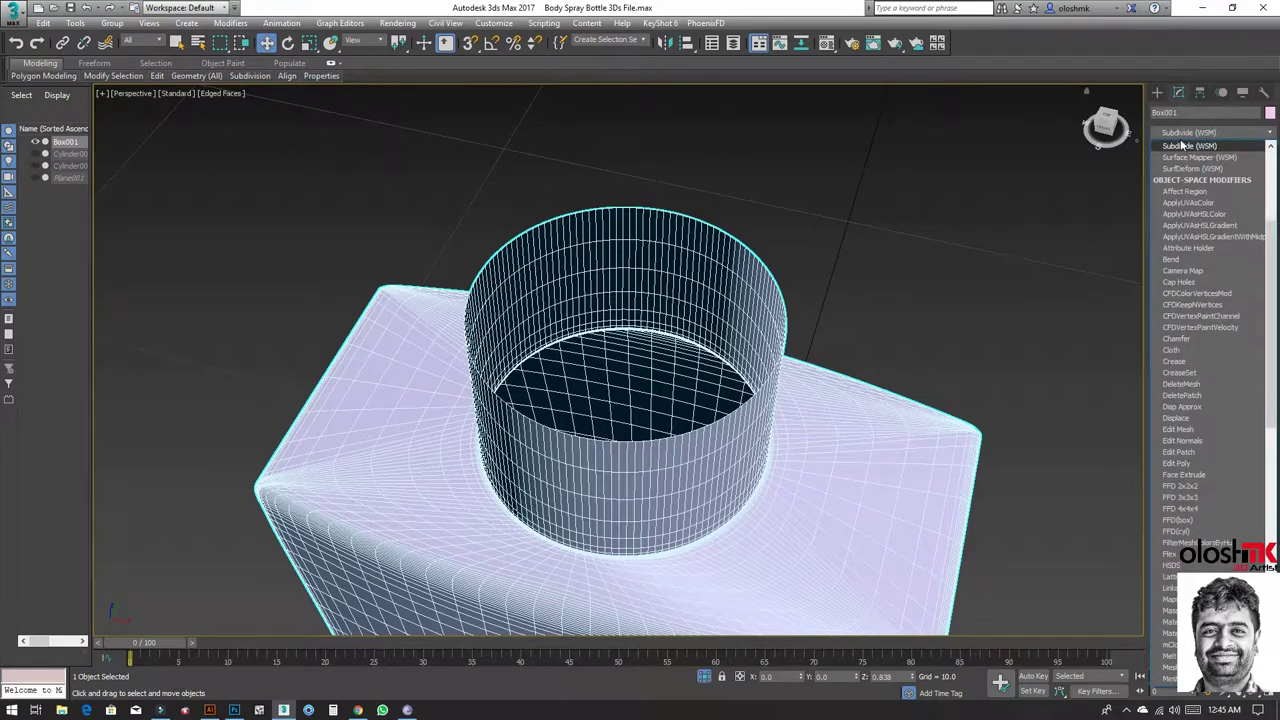
pyautogui.scroll(-10, 1190, 250)
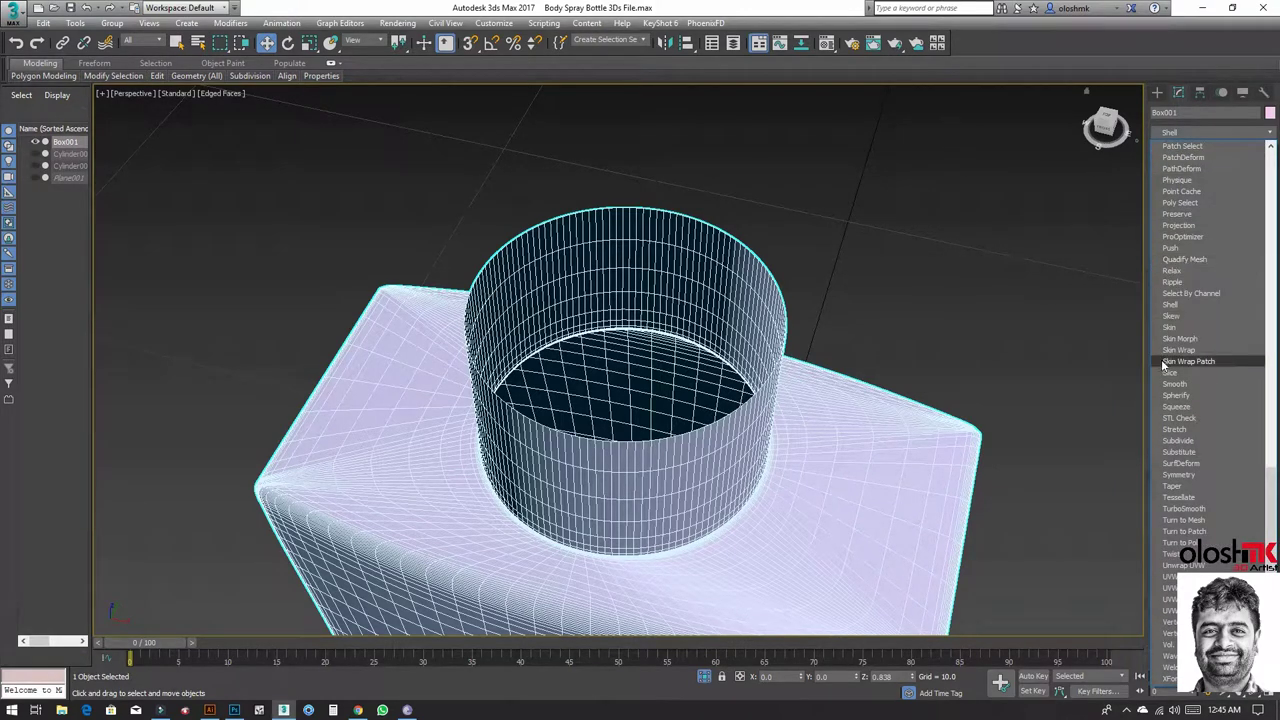
pyautogui.click(1175, 306)
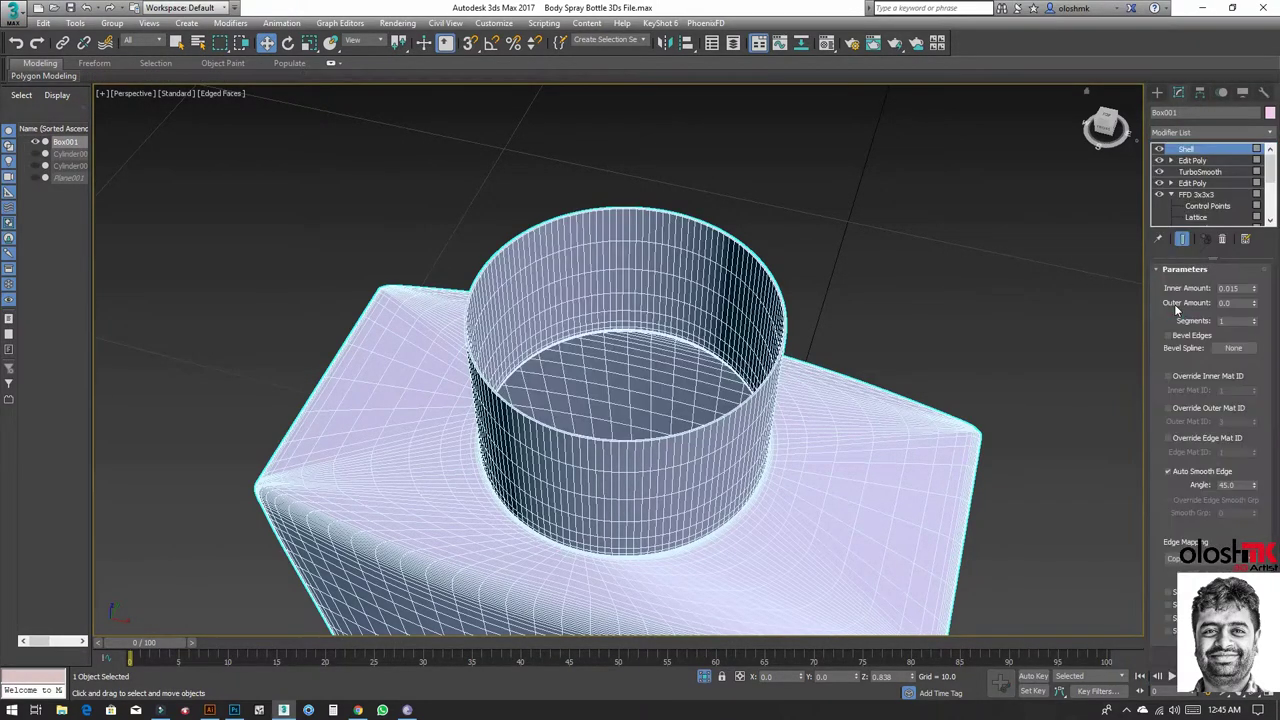
pyautogui.doubleClick(1230, 288)
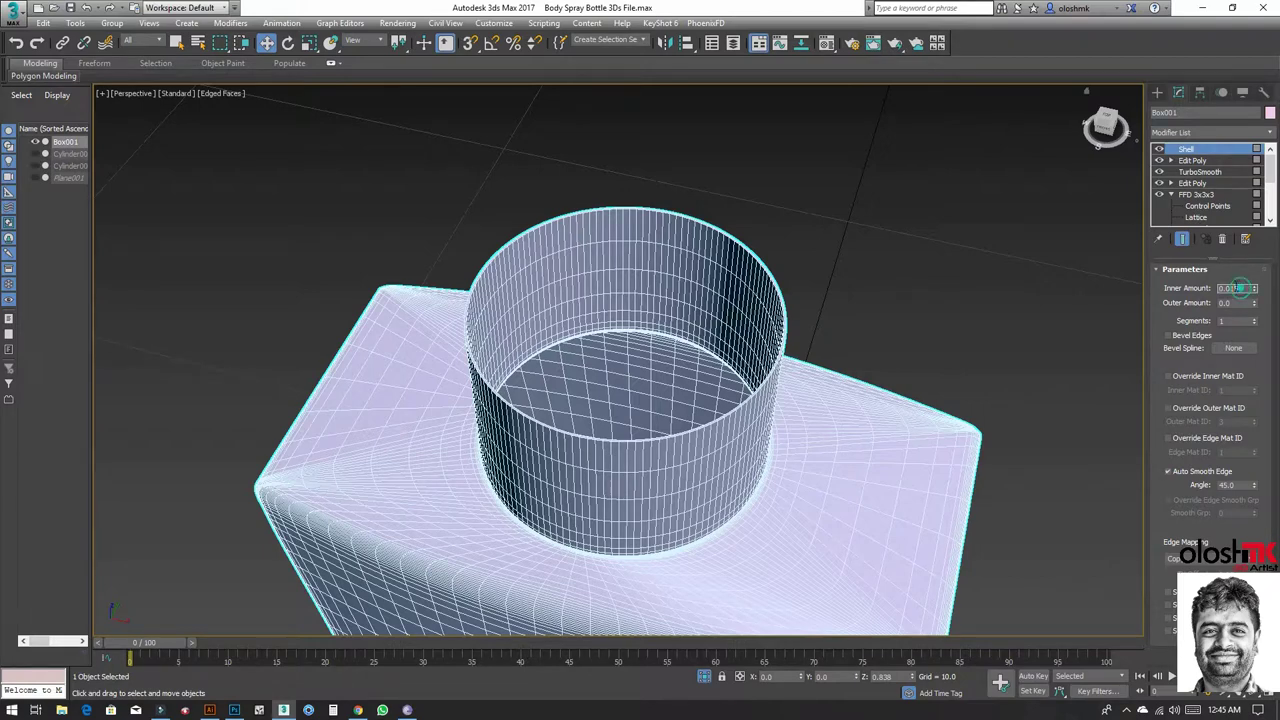
pyautogui.write('0.025')
pyautogui.press('Return')
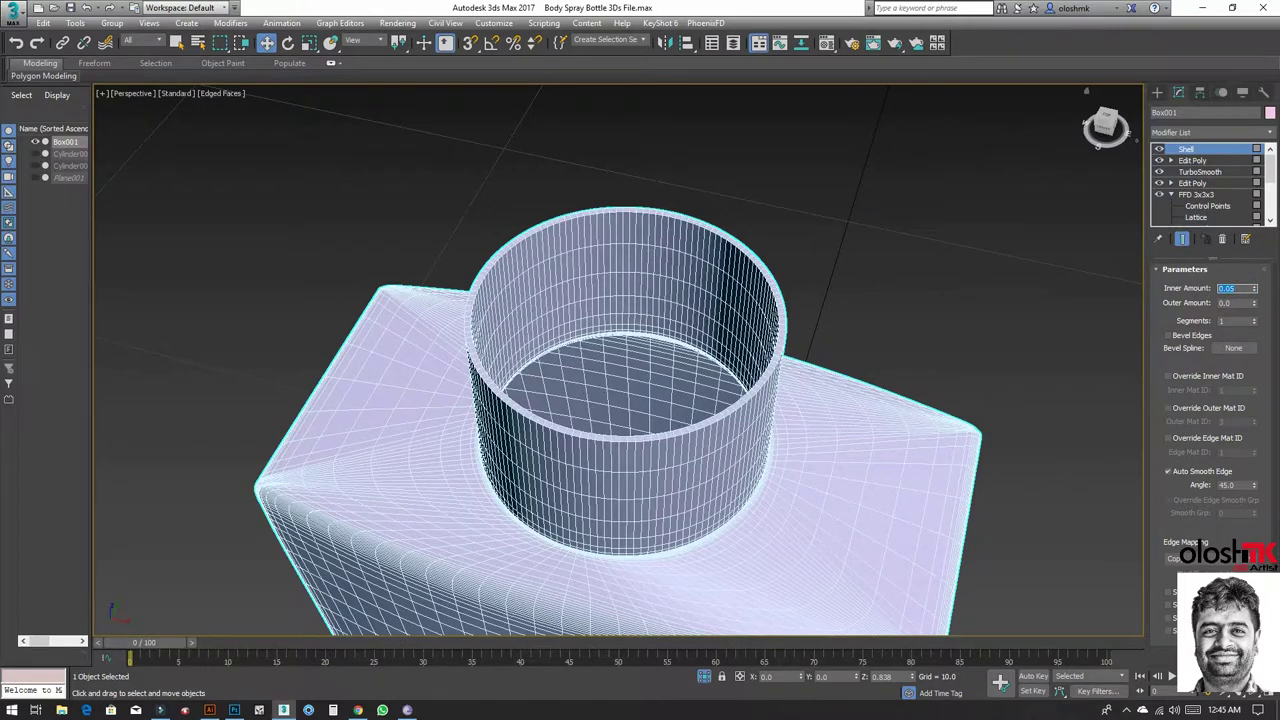
pyautogui.click(1232, 288)
pyautogui.write('0.09')
pyautogui.press('Return')
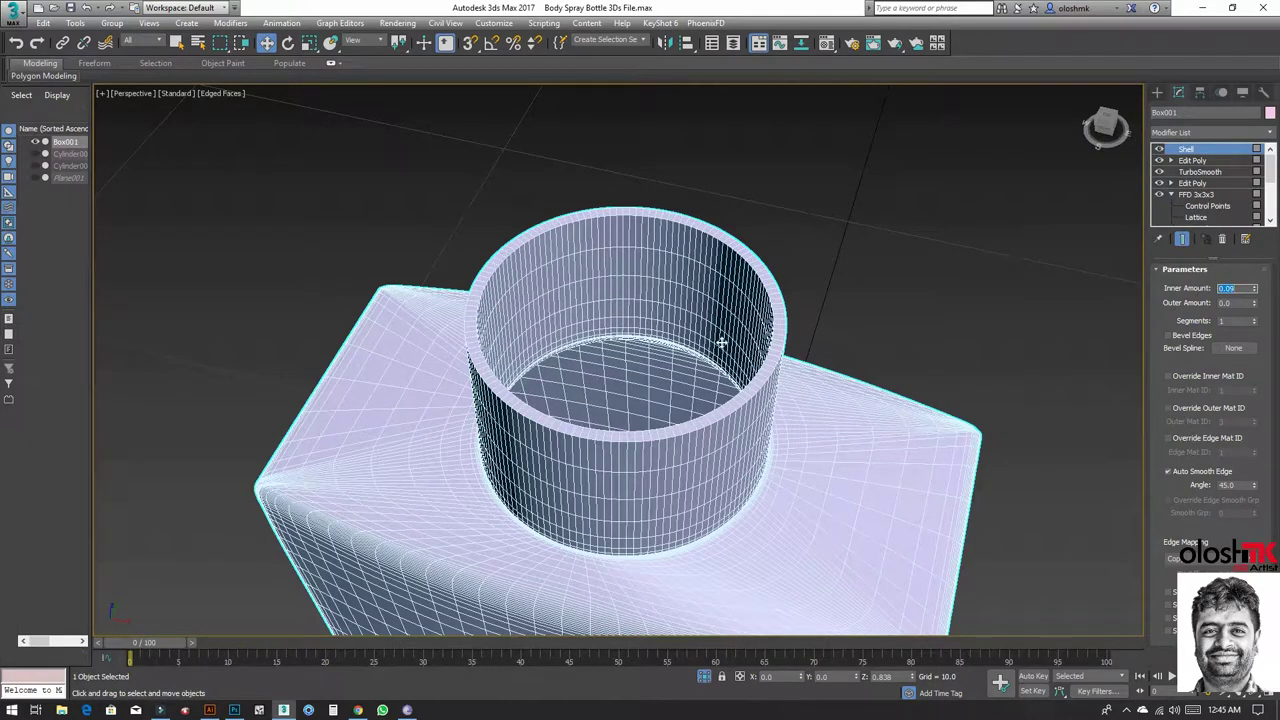
# Step: Add another Edit Poly modifier above the Shell
pyautogui.click(1175, 132)
pyautogui.click(1178, 180)
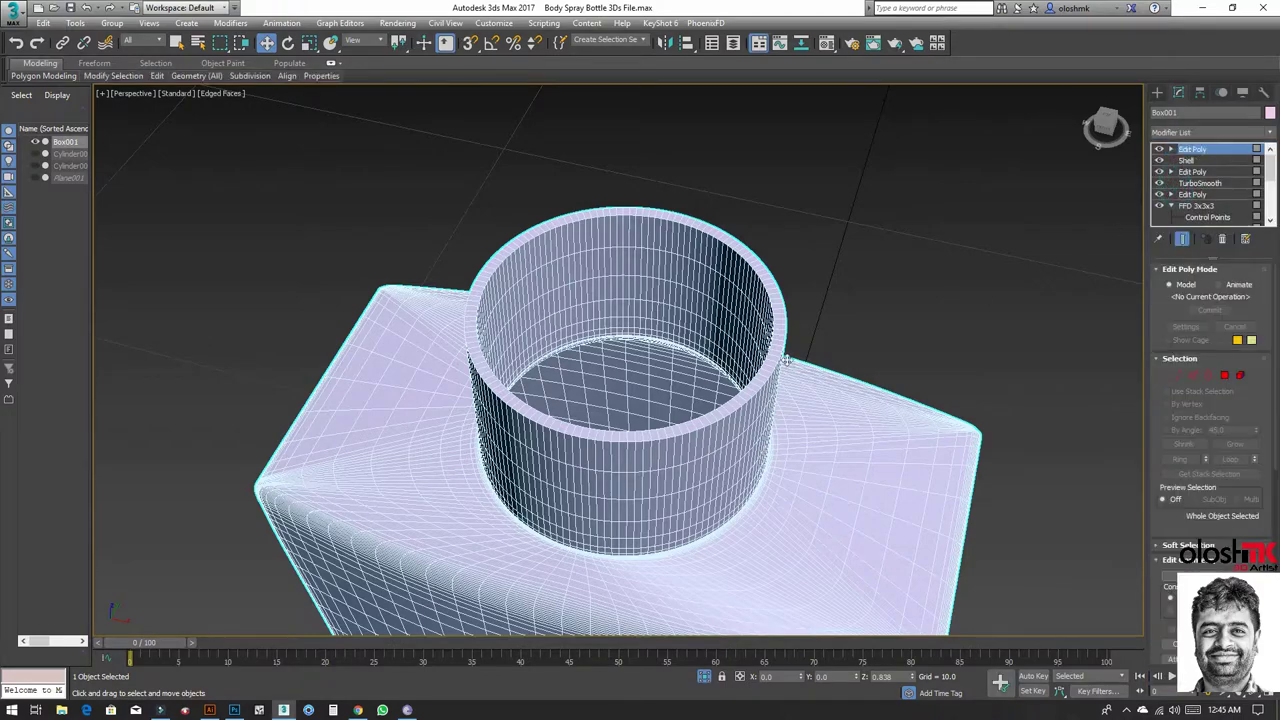
pyautogui.scroll(-5, 819, 448)
pyautogui.moveTo(819, 448)
pyautogui.mouseDown(button='middle')
pyautogui.moveTo(780, 344)
pyautogui.moveTo(892, 333)
pyautogui.mouseUp(button='middle')
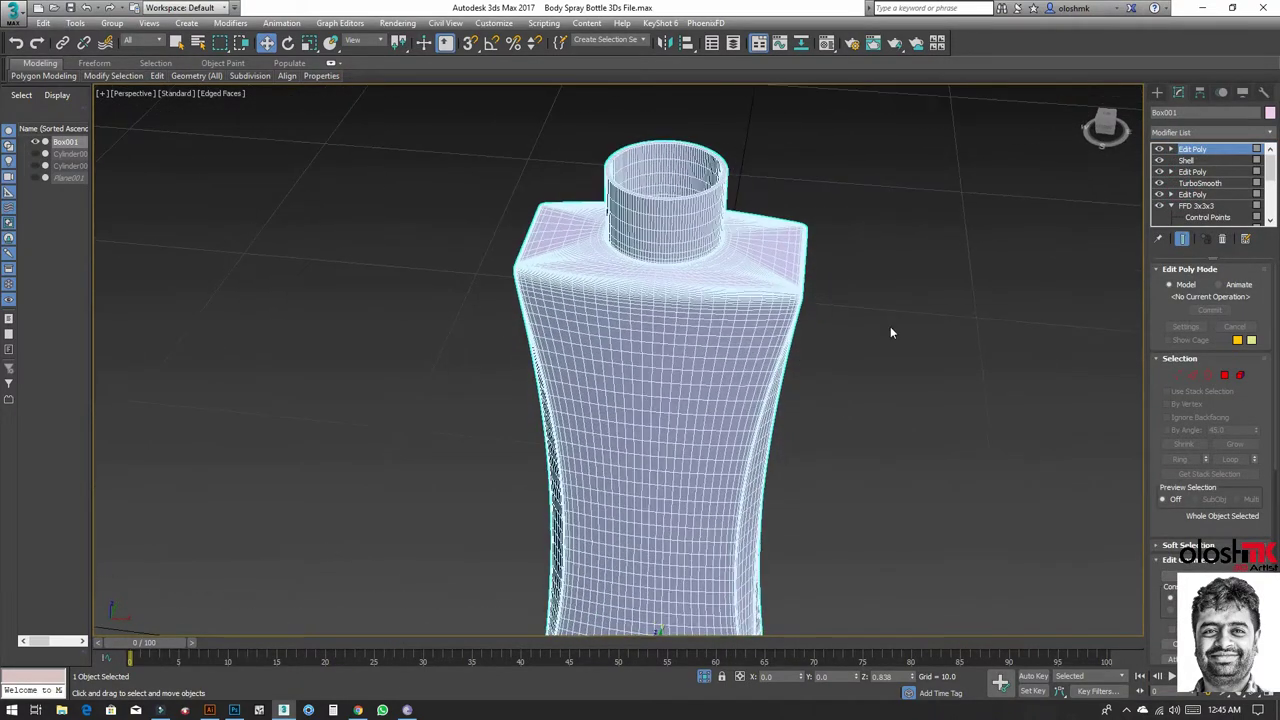
# Step: Rename Box001 to Bottle Body
pyautogui.moveTo(830, 398); pyautogui.dragTo(851, 386, button='middle')
pyautogui.moveTo(1185, 112); pyautogui.dragTo(1146, 112)
pyautogui.write('Bottle Body')
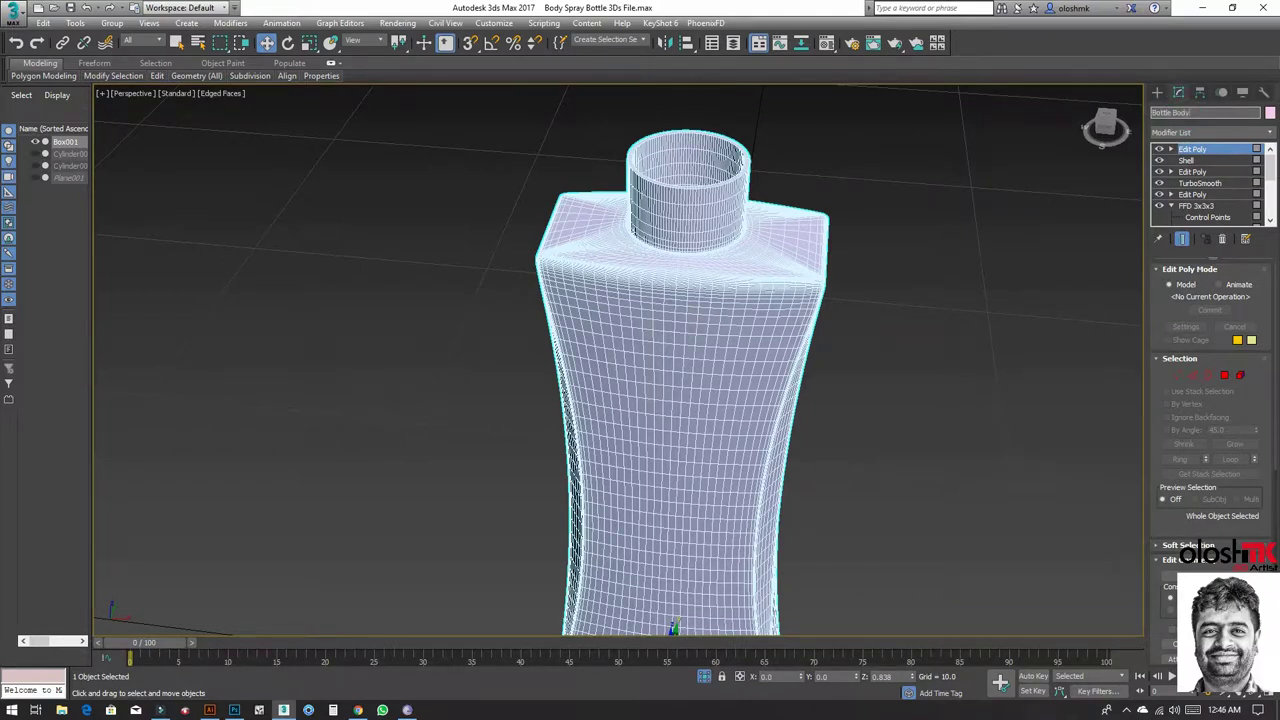
pyautogui.press('Return')
pyautogui.scroll(-2, 714, 309)
pyautogui.scroll(-4, 700, 280)
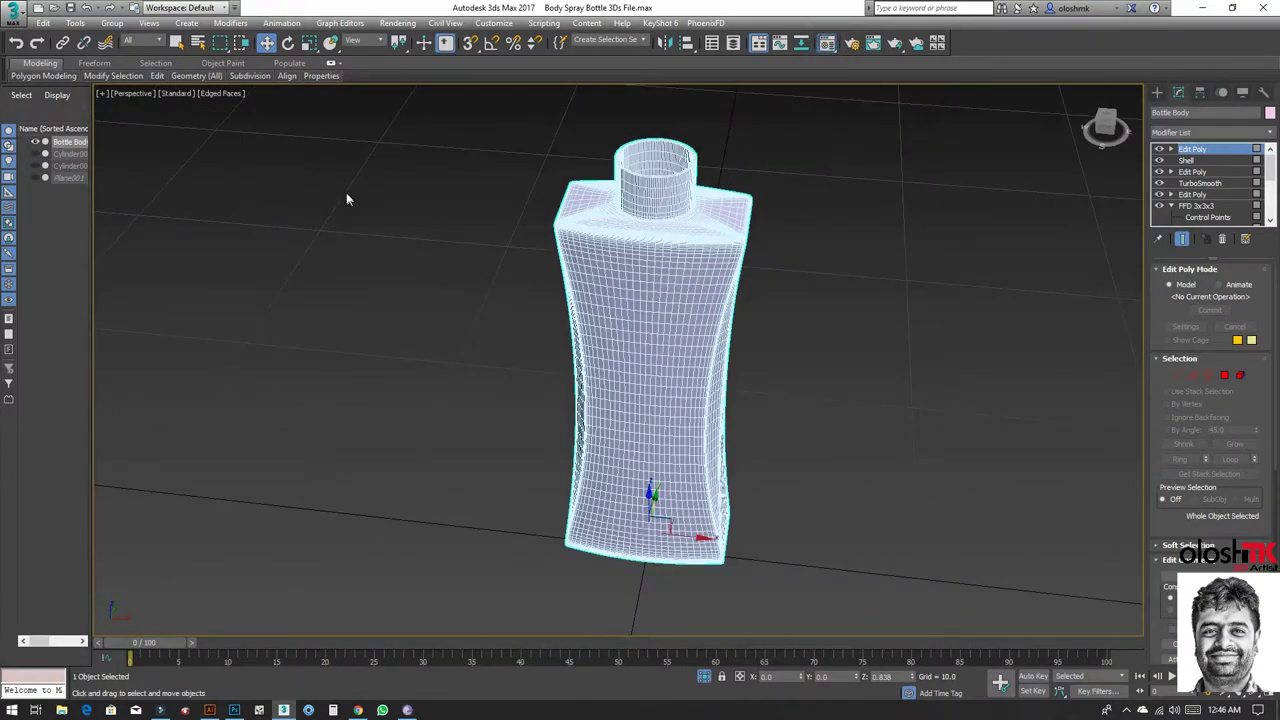
# Step: Name a material Bottle Body with Show Shaded Material enabled in the Material Editor
pyautogui.press('m')
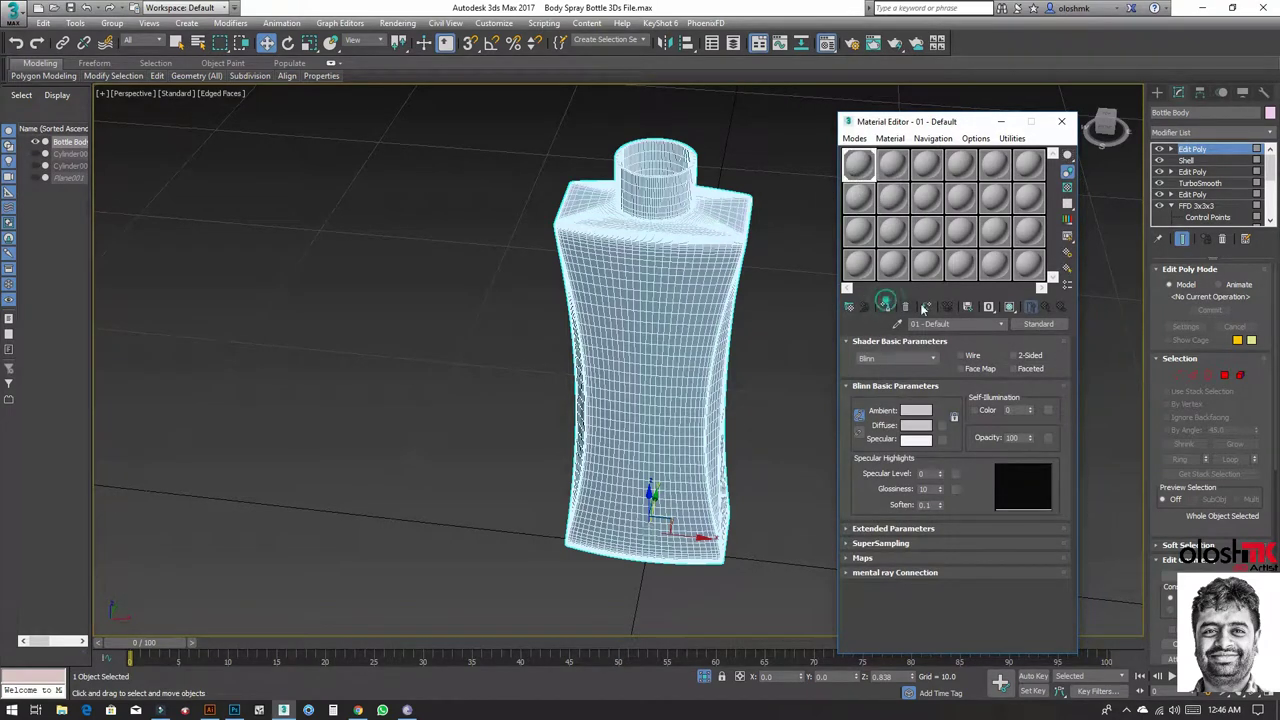
pyautogui.click(1009, 307)
pyautogui.write('Body')
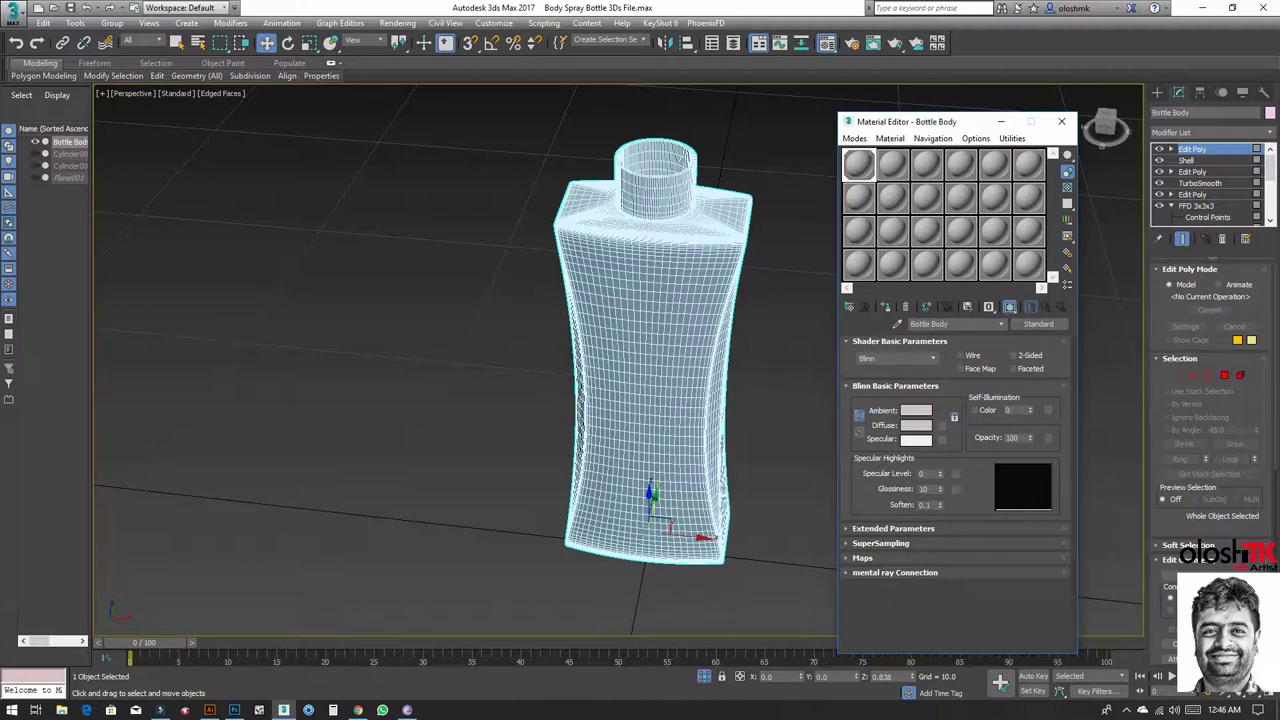
pyautogui.click(1061, 121)
# Step: Set the bottle body's object colour to black
pyautogui.click(775, 304)
pyautogui.click(705, 300)
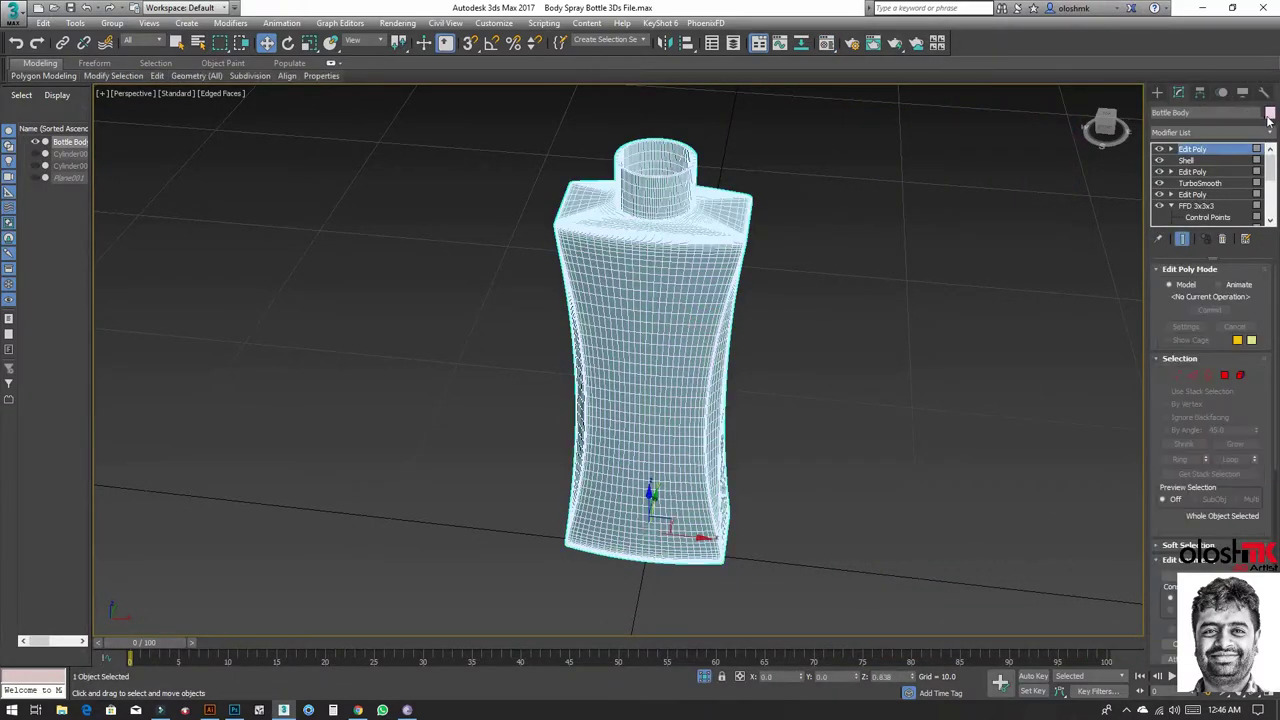
pyautogui.click(1270, 112)
pyautogui.click(742, 387)
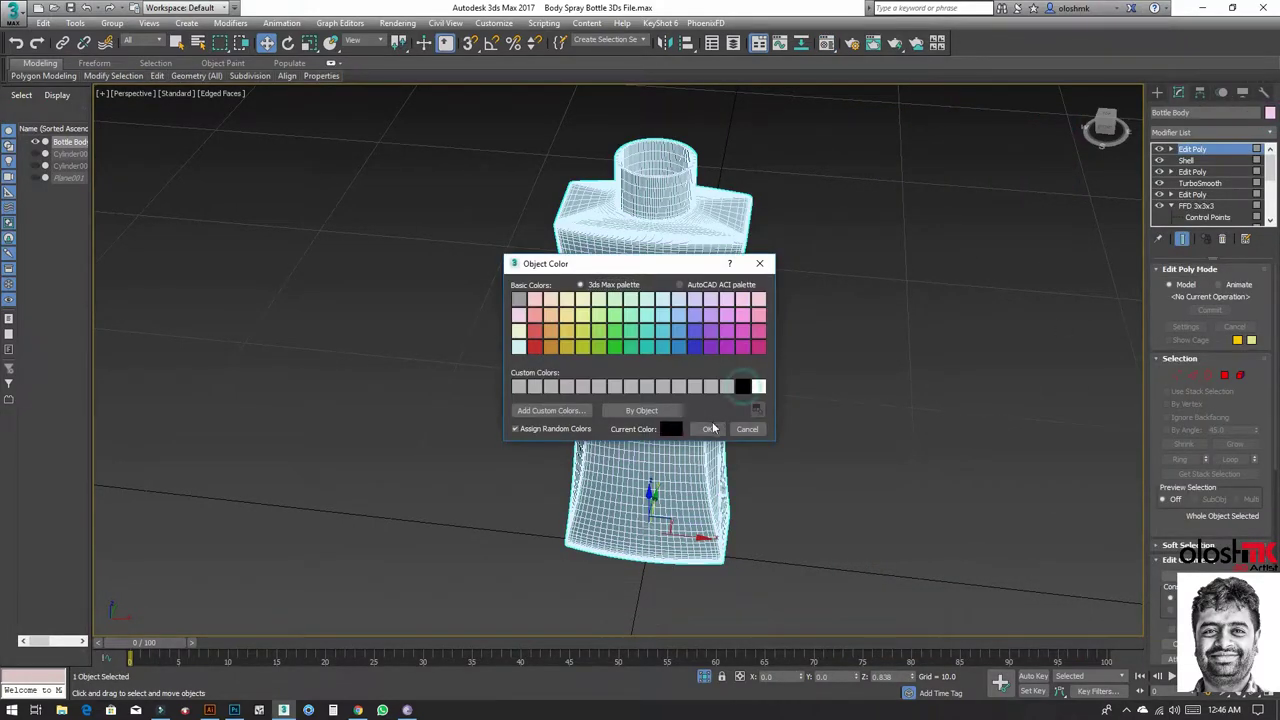
pyautogui.click(707, 429)
pyautogui.click(881, 370)
pyautogui.click(680, 341)
# Step: Clone Bottle Body as an independent copy and rename the copy Liquid
pyautogui.hotkey('ctrl', 'v')
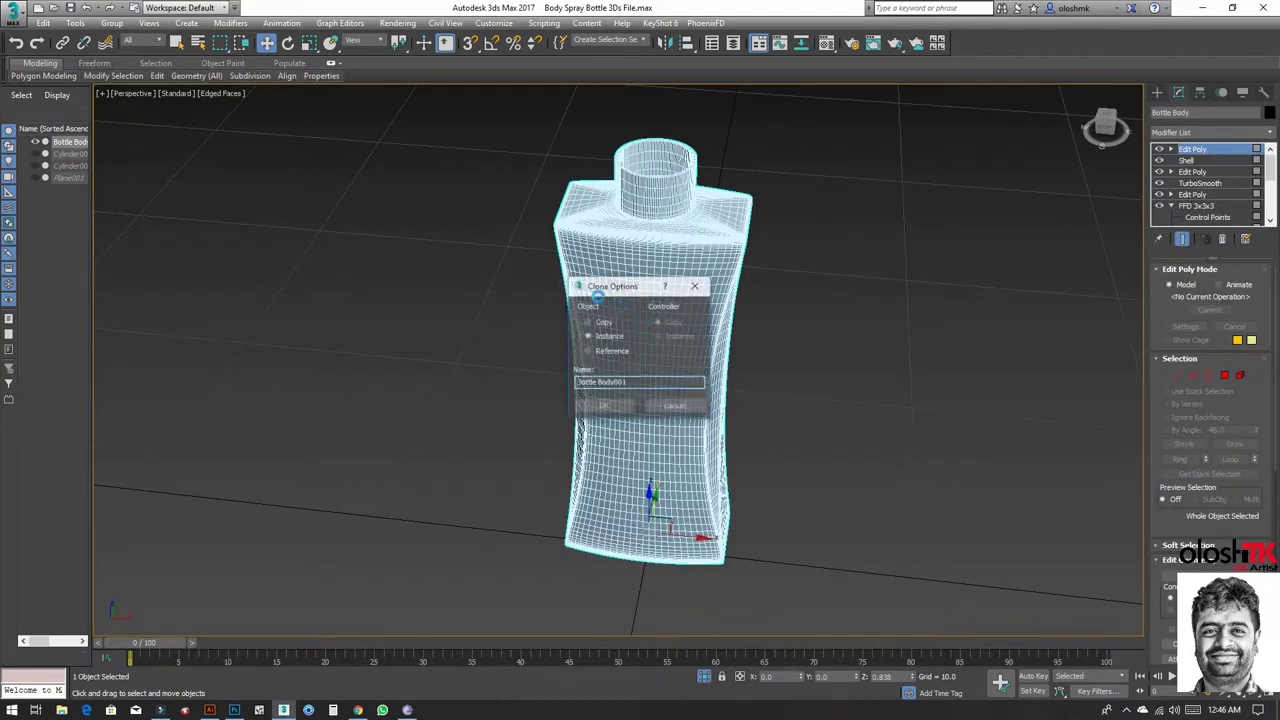
pyautogui.click(594, 324)
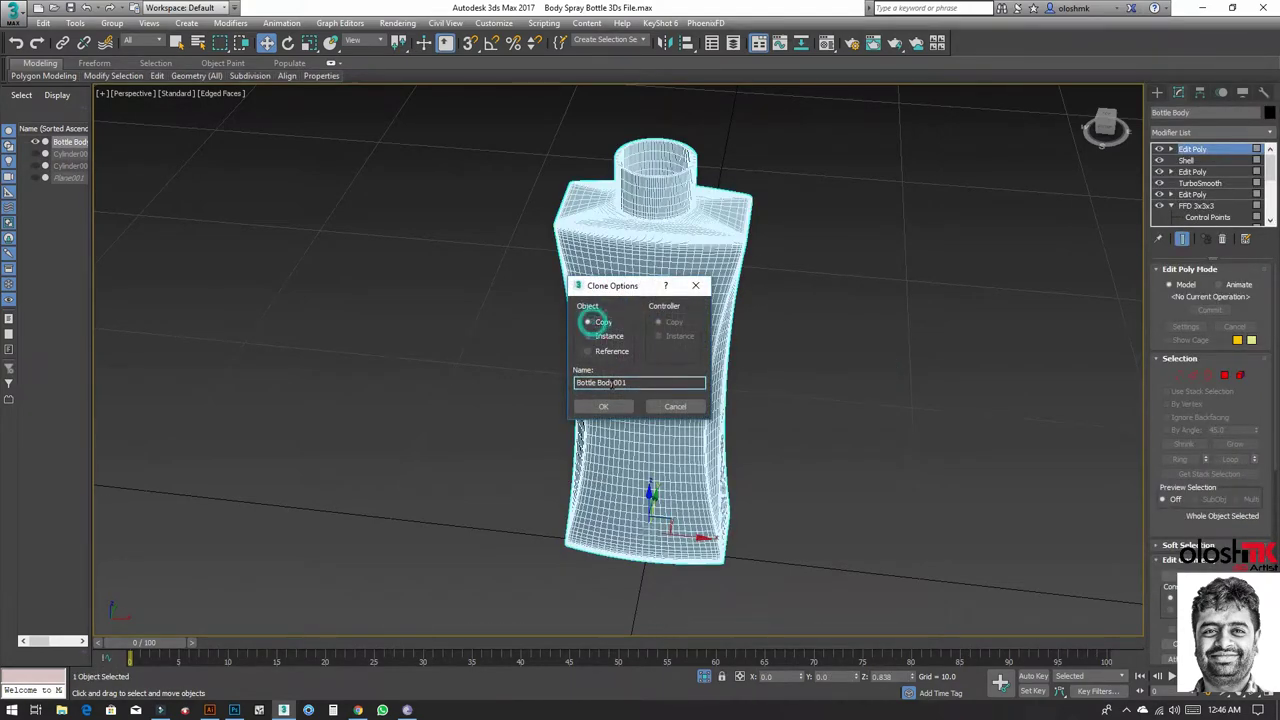
pyautogui.click(603, 406)
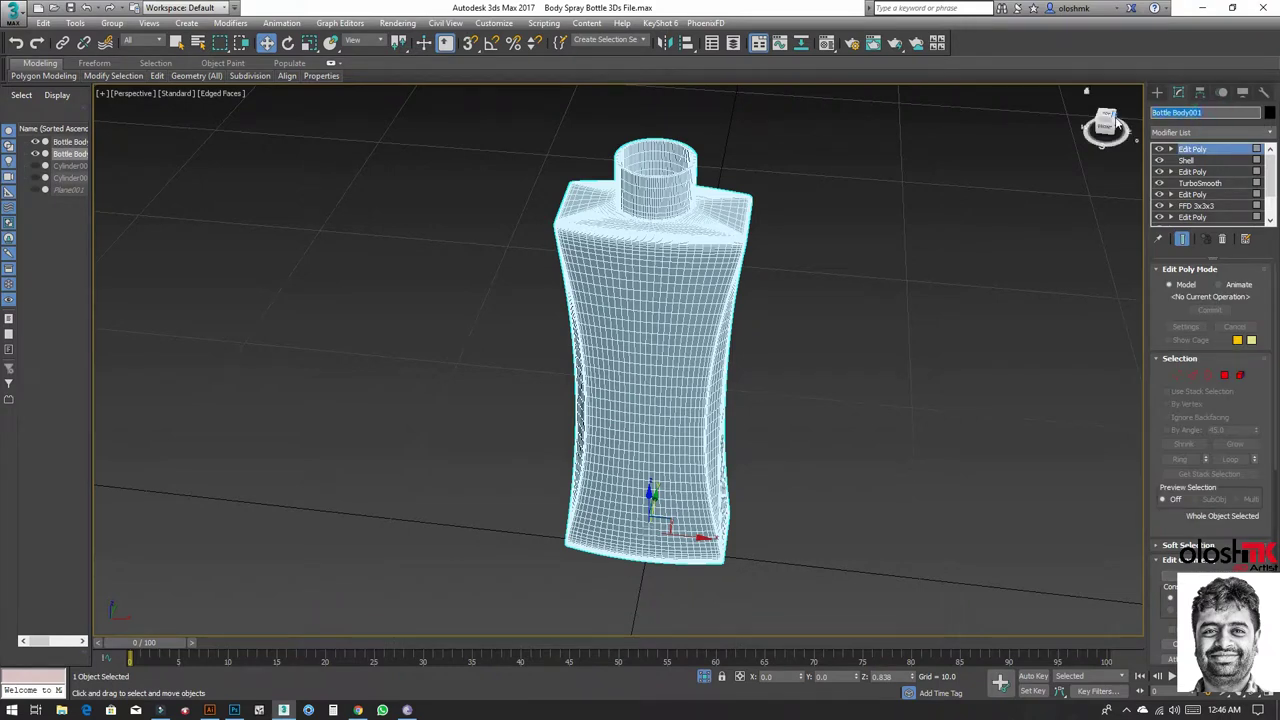
pyautogui.write('Spray')
pyautogui.press('Return')
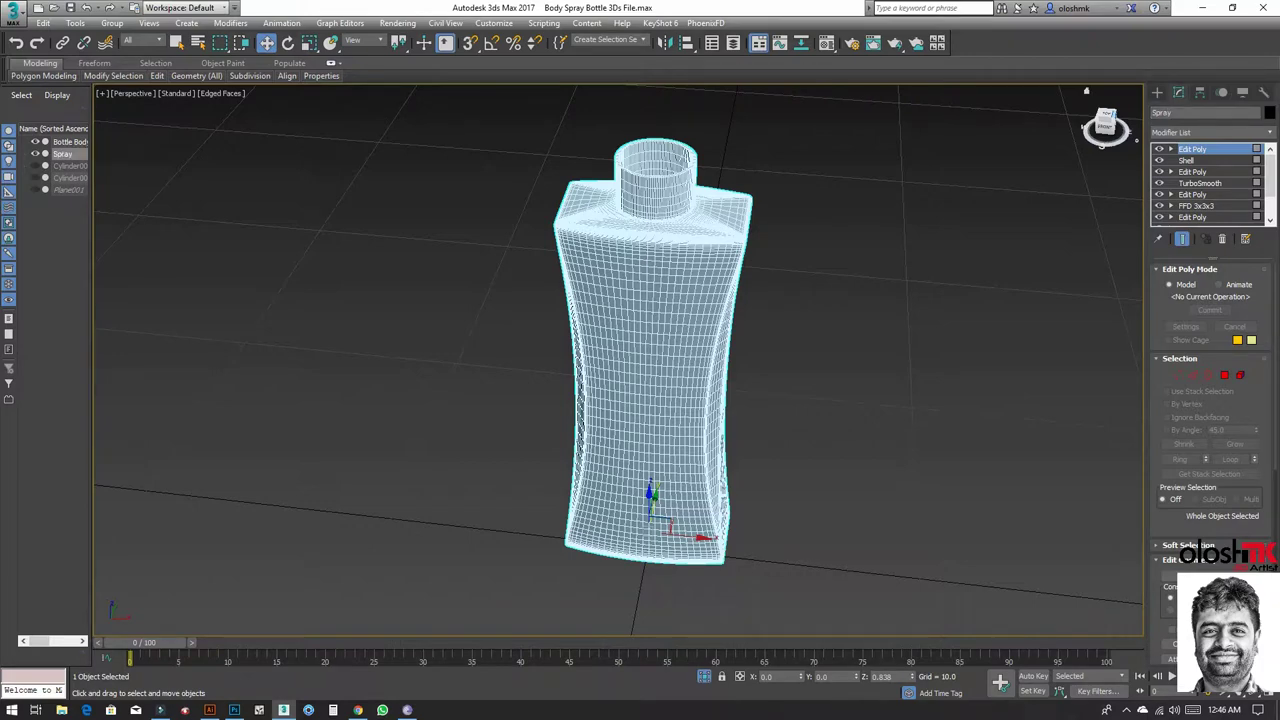
pyautogui.scroll(2, 700, 403)
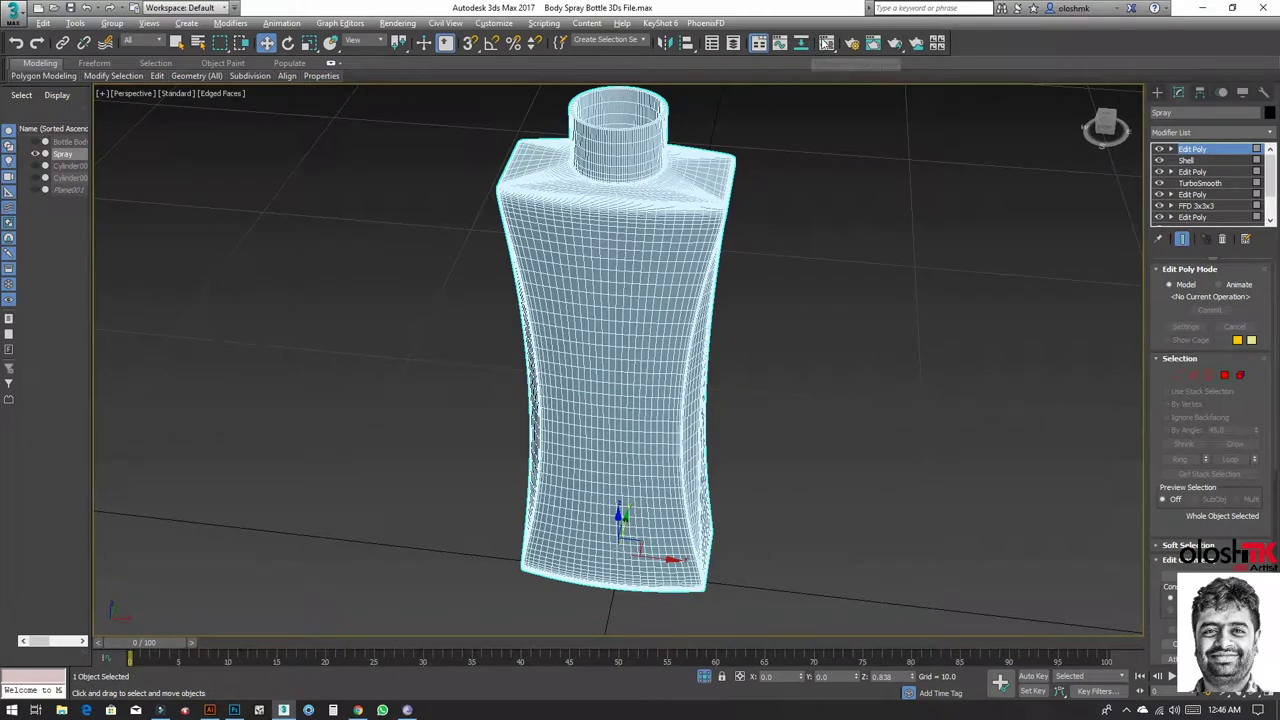
pyautogui.click(826, 43)
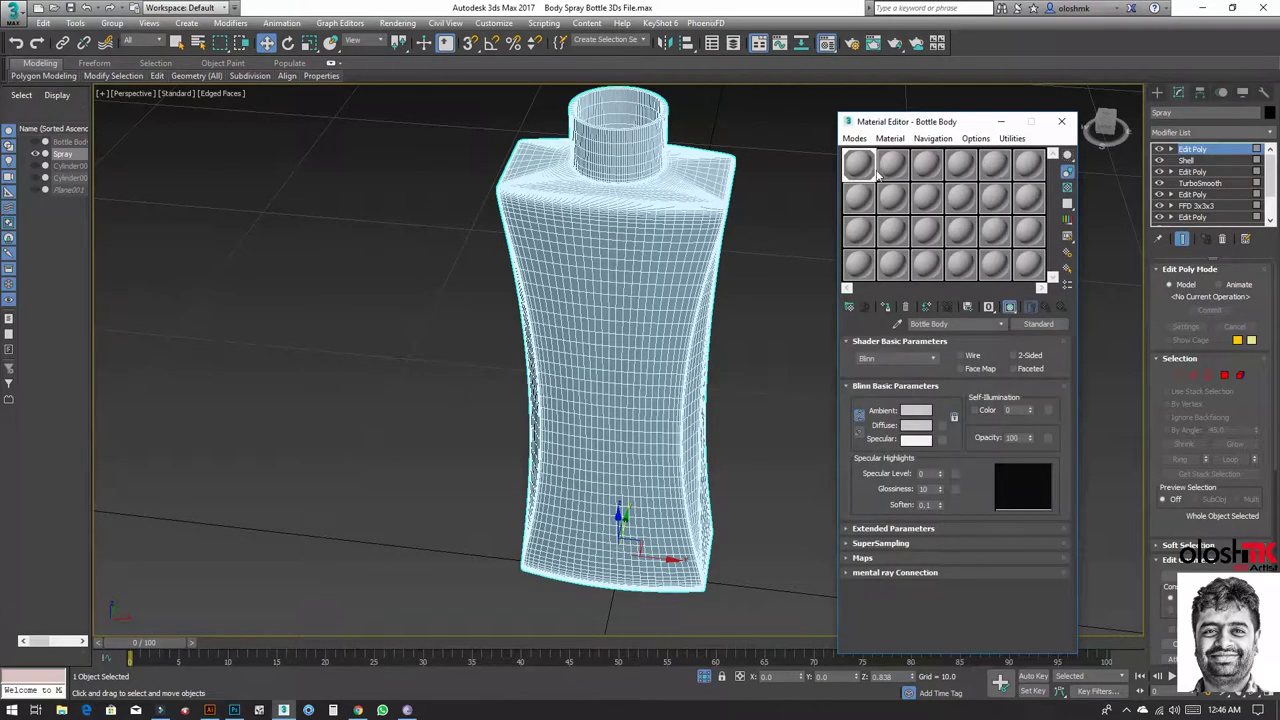
pyautogui.click(891, 166)
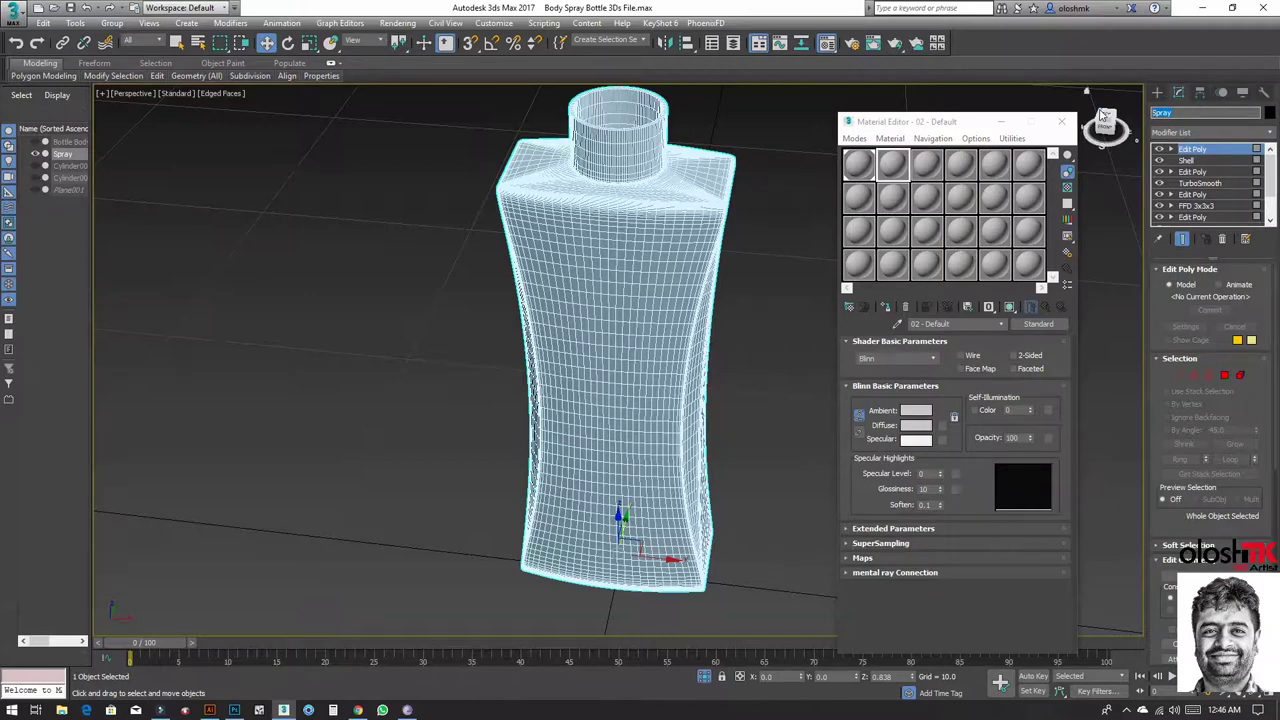
pyautogui.press('BackSpace')
pyautogui.press('Return')
# Step: Create a near-white material named Liquid, assign it to the copy, and show it shaded
pyautogui.click(943, 324)
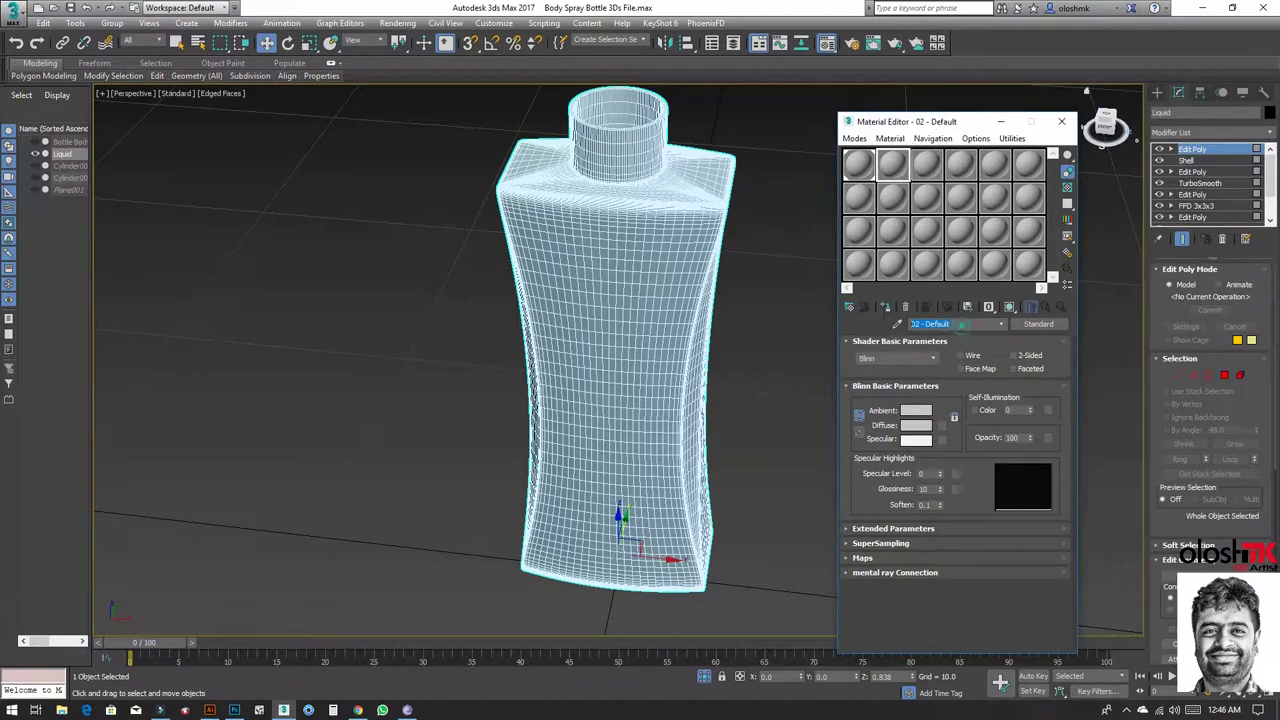
pyautogui.write('Liquid')
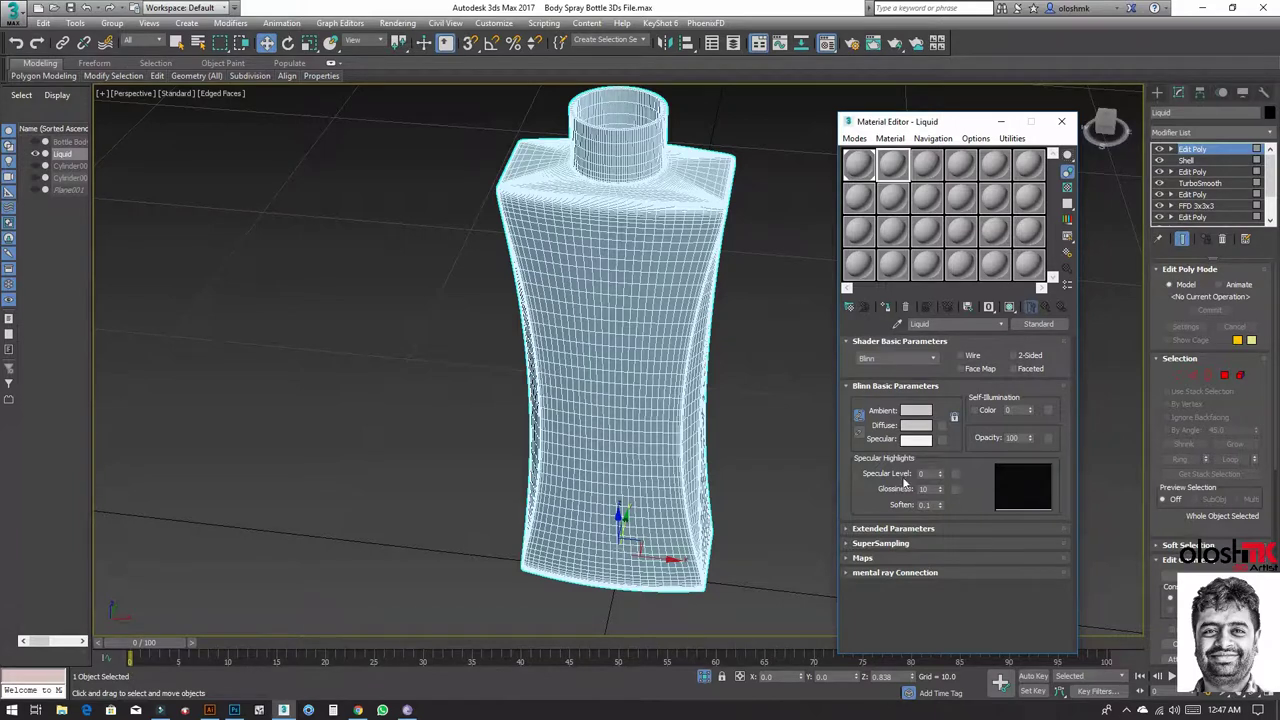
pyautogui.click(885, 306)
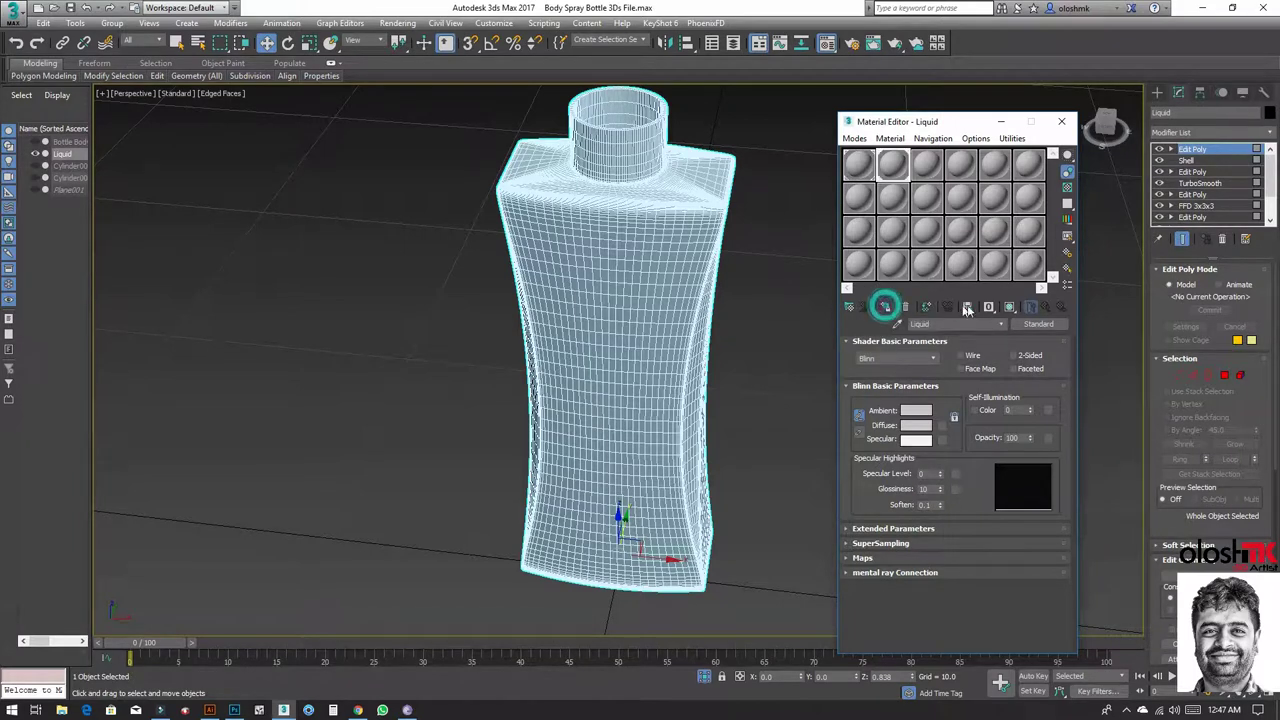
pyautogui.click(1009, 306)
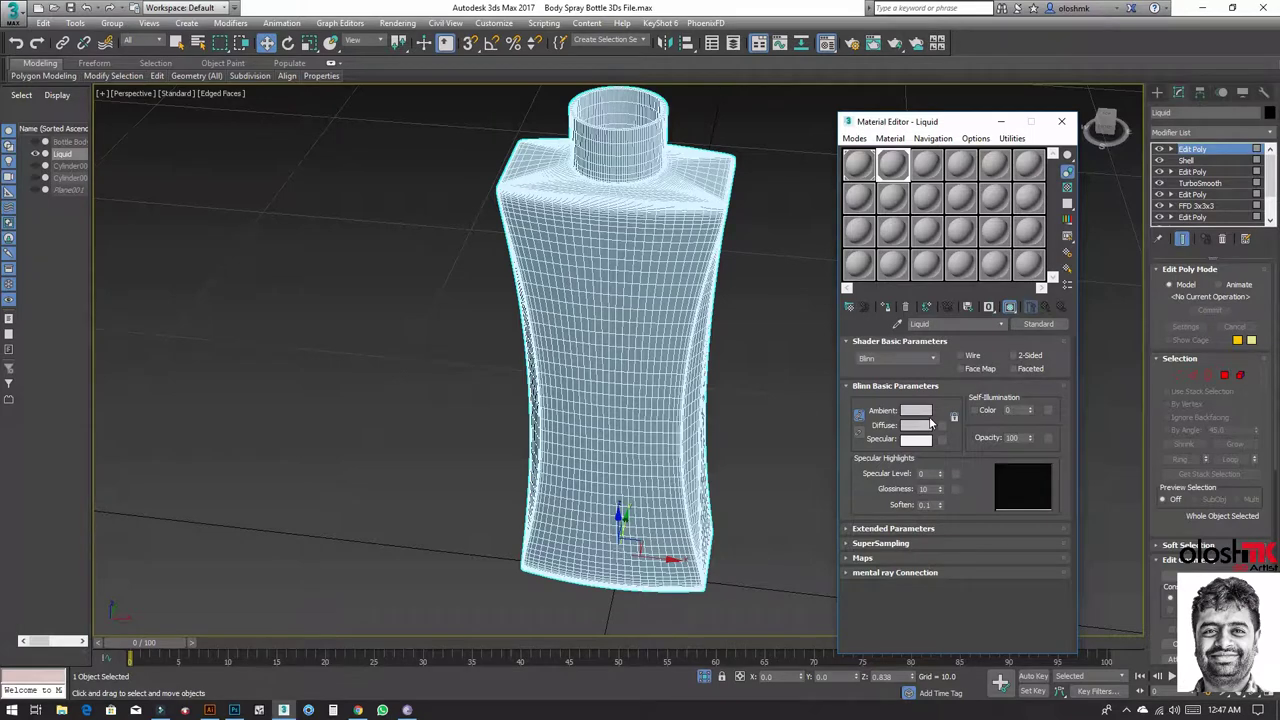
pyautogui.click(926, 426)
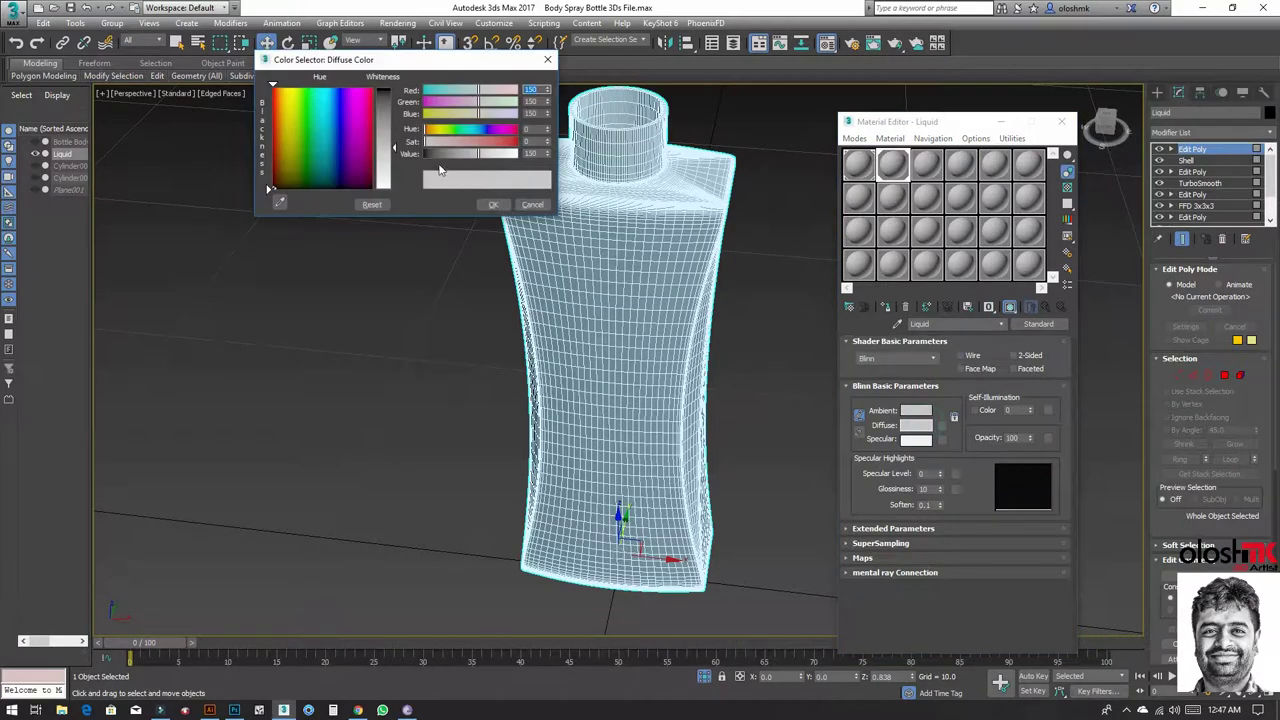
pyautogui.moveTo(393, 147); pyautogui.dragTo(393, 186)
pyautogui.click(493, 204)
pyautogui.hotkey('alt', 'w')
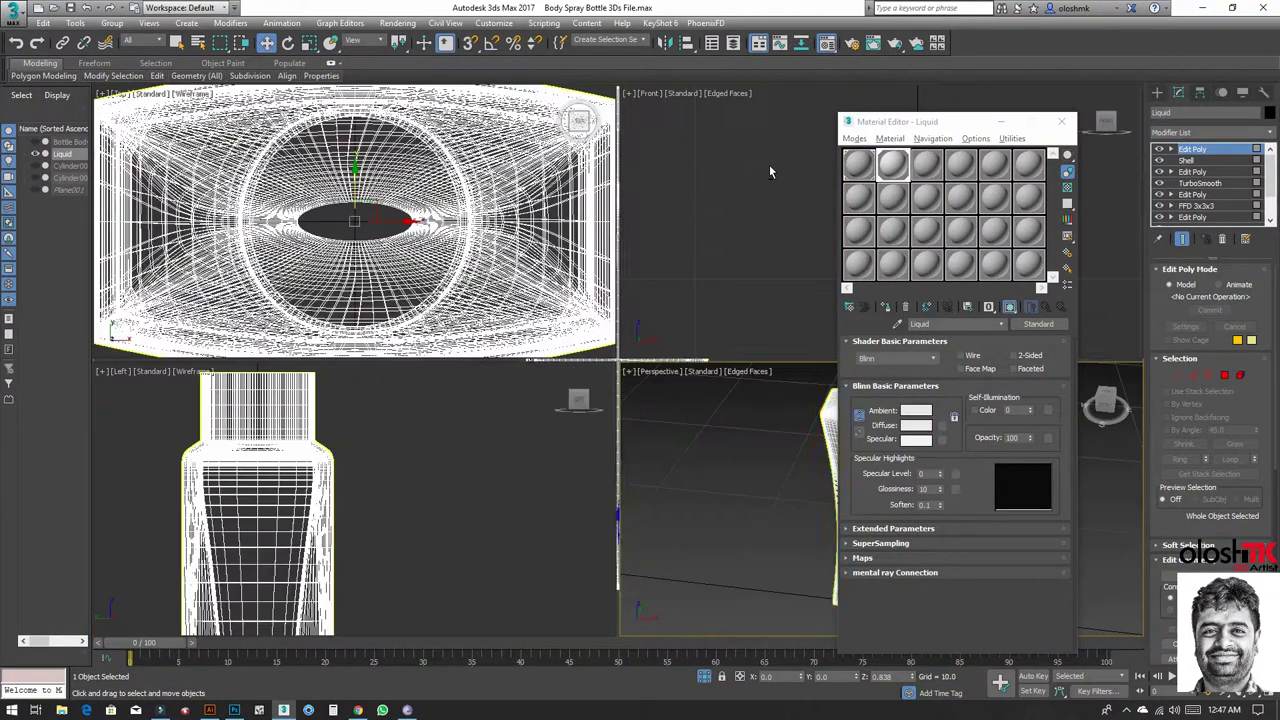
pyautogui.rightClick(764, 129)
pyautogui.hotkey('alt', 'w')
# Step: Add an Edit Poly modifier to Liquid and delete its neck and shoulder polygons in Front view
pyautogui.press('z')
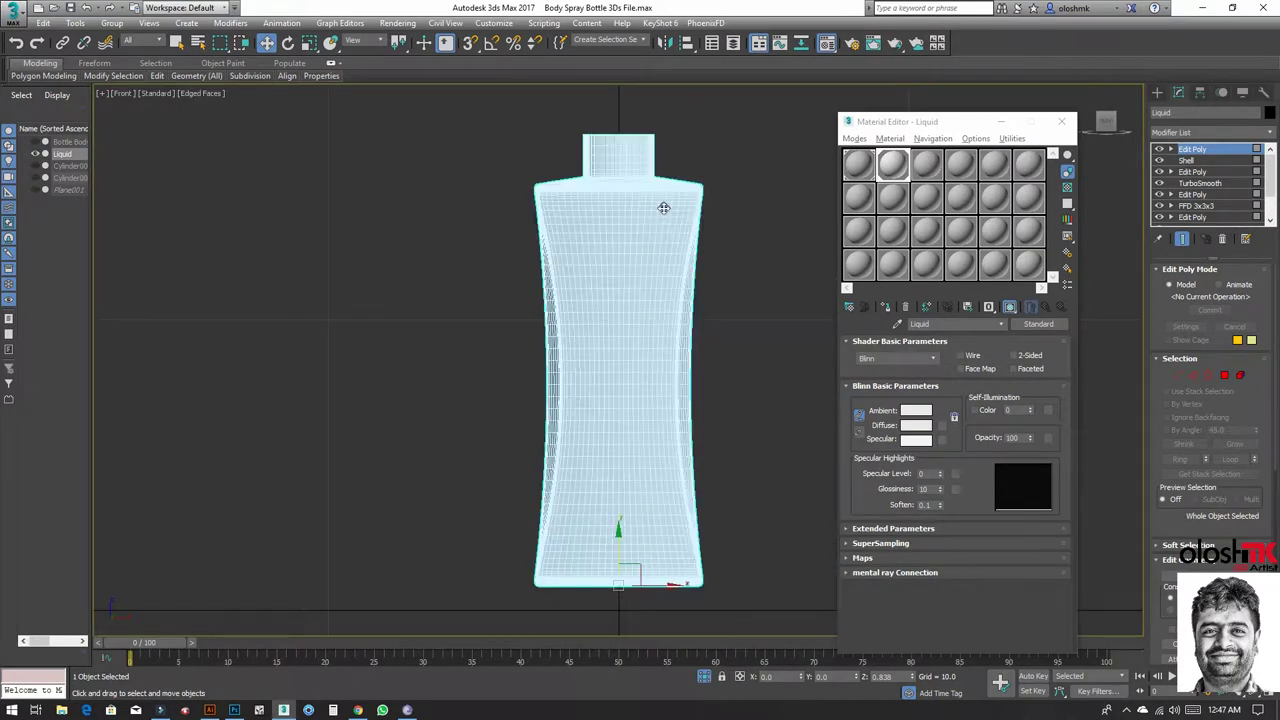
pyautogui.click(1178, 133)
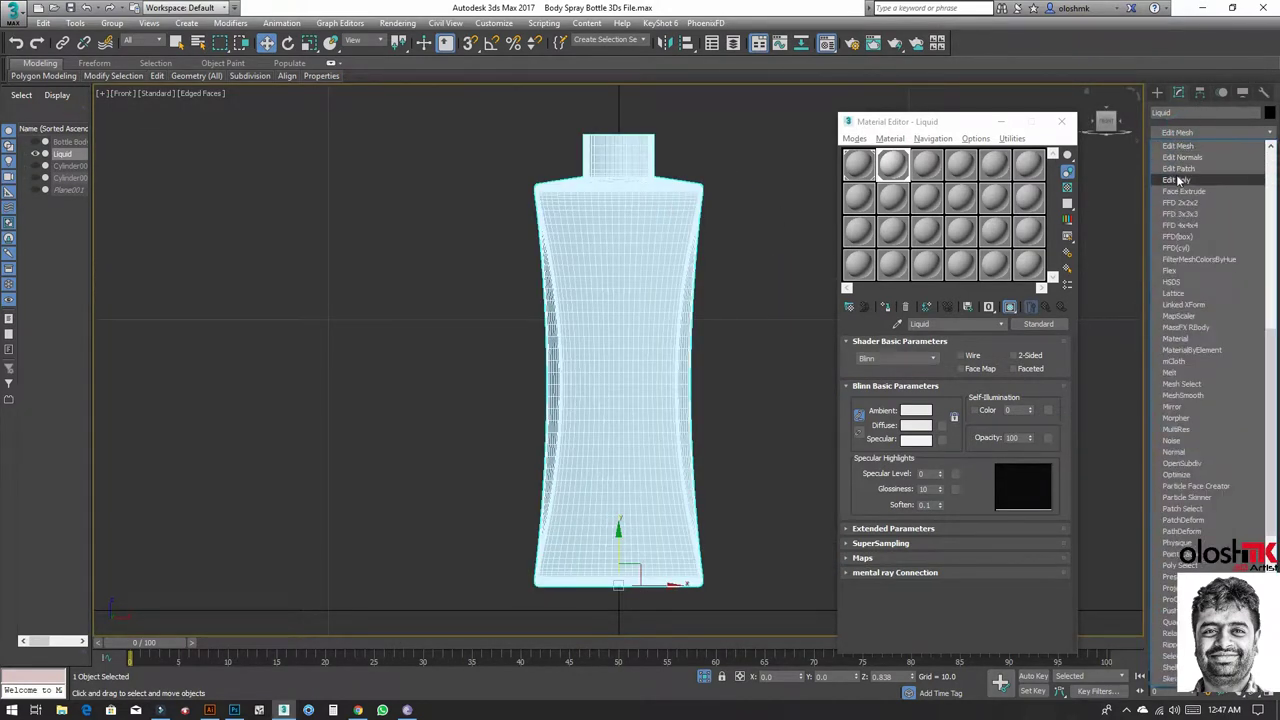
pyautogui.click(1176, 179)
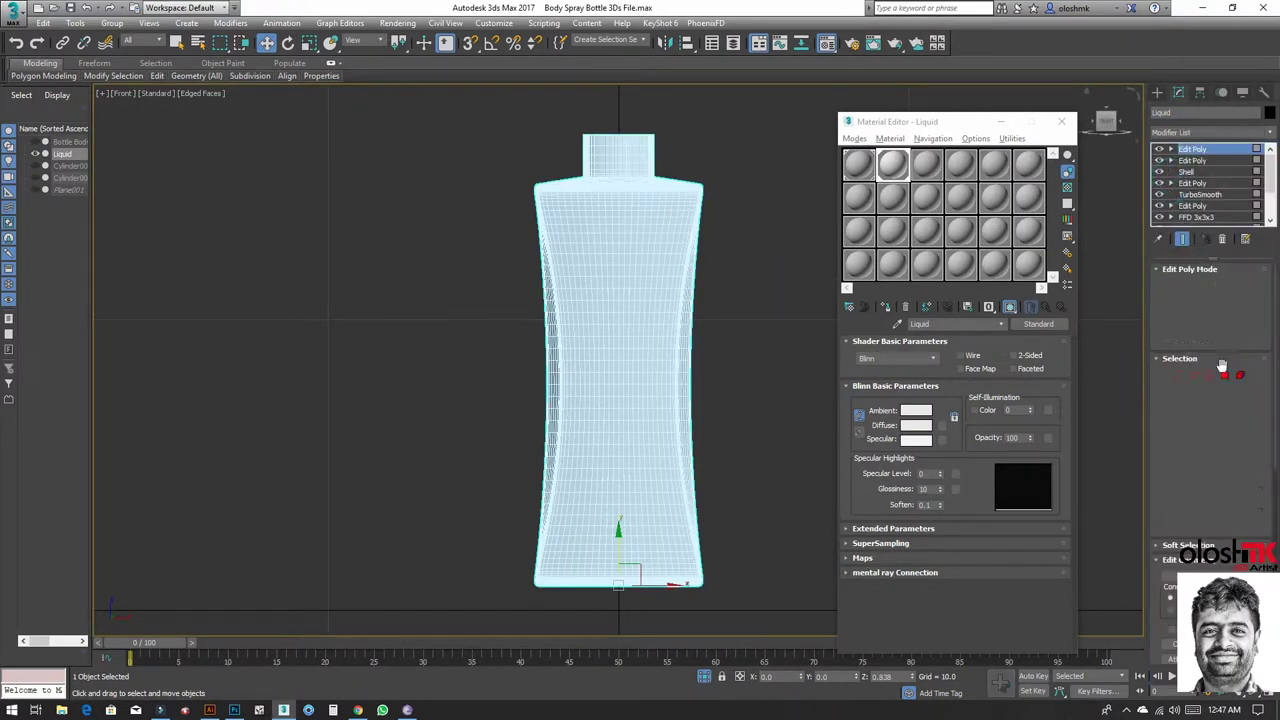
pyautogui.click(1224, 375)
pyautogui.scroll(1, 532, 213)
pyautogui.scroll(3, 450, 218)
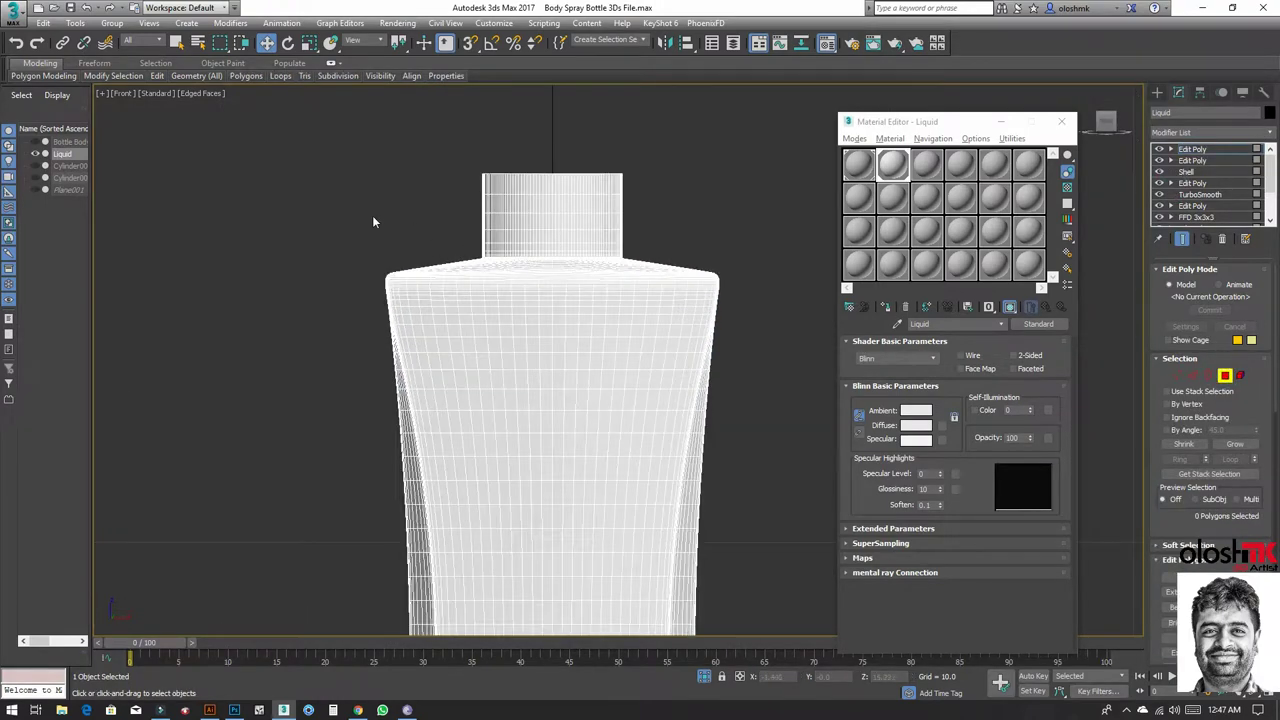
pyautogui.moveTo(293, 151); pyautogui.dragTo(766, 314)
pyautogui.moveTo(768, 319); pyautogui.dragTo(766, 312)
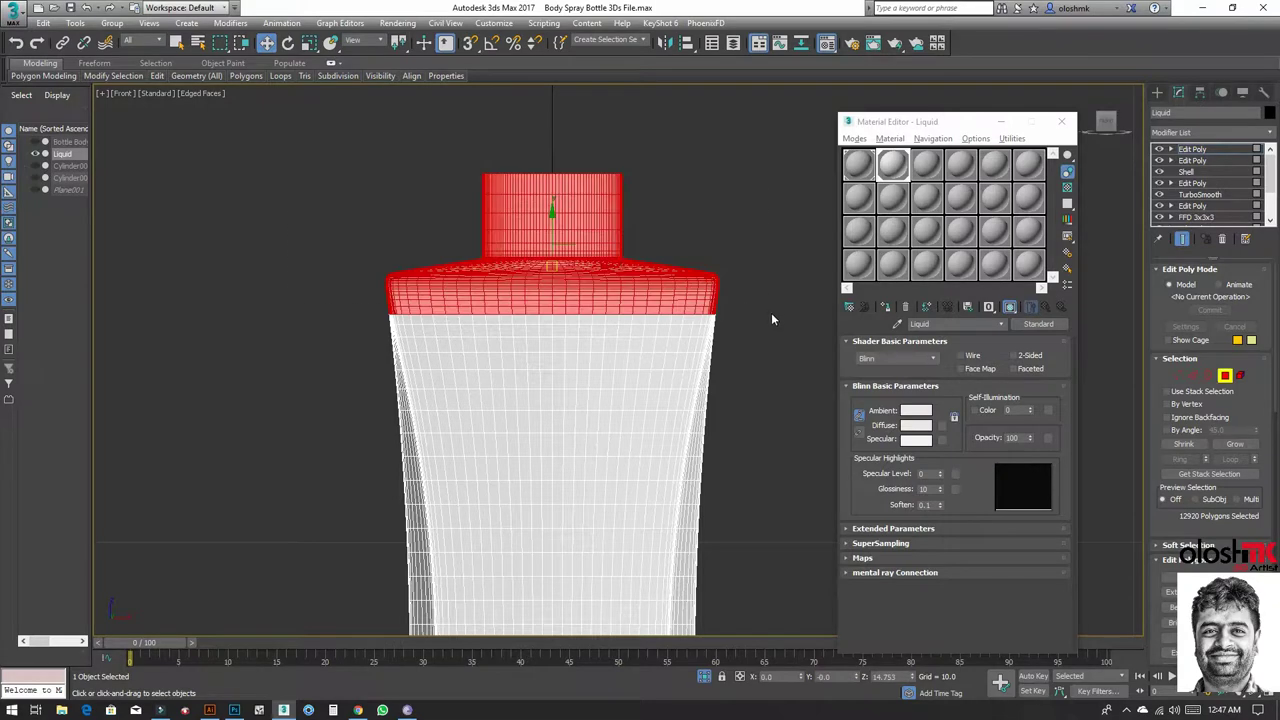
pyautogui.press('Delete')
# Step: Check the open-topped liquid body in full-size Perspective and switch to Edge mode
pyautogui.hotkey('alt', 'w')
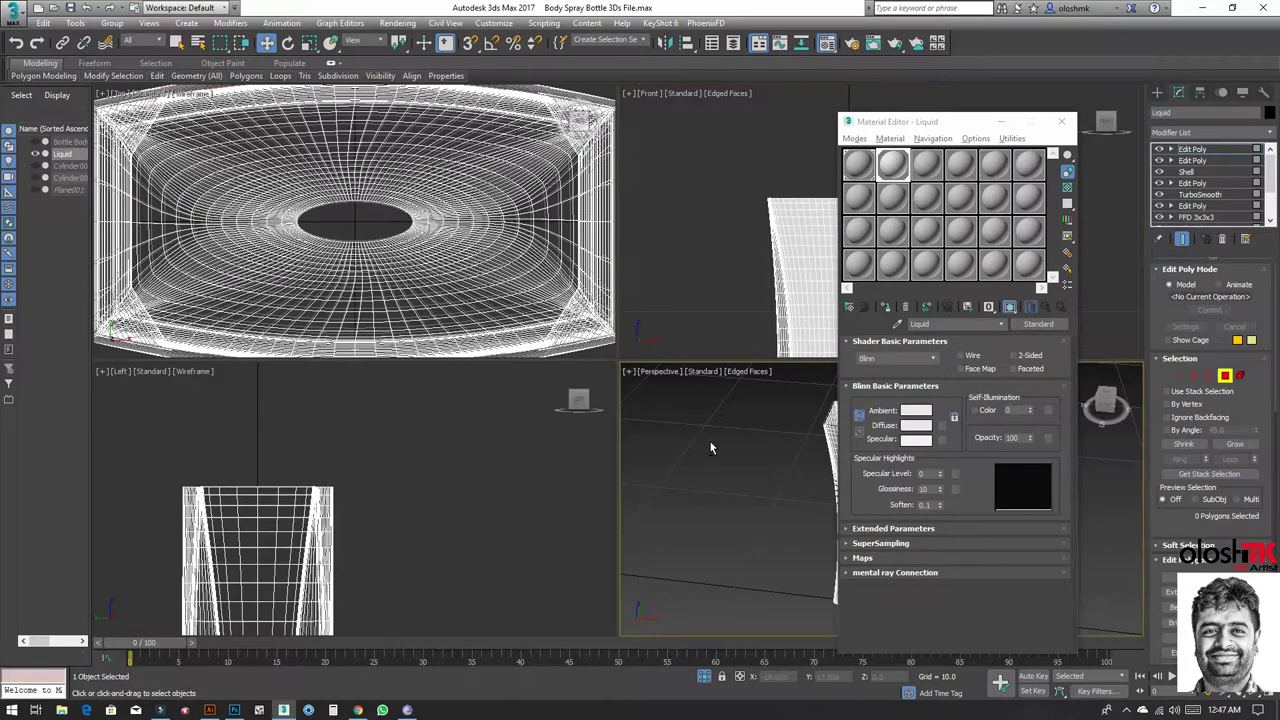
pyautogui.hotkey('alt', 'w')
pyautogui.press('5')
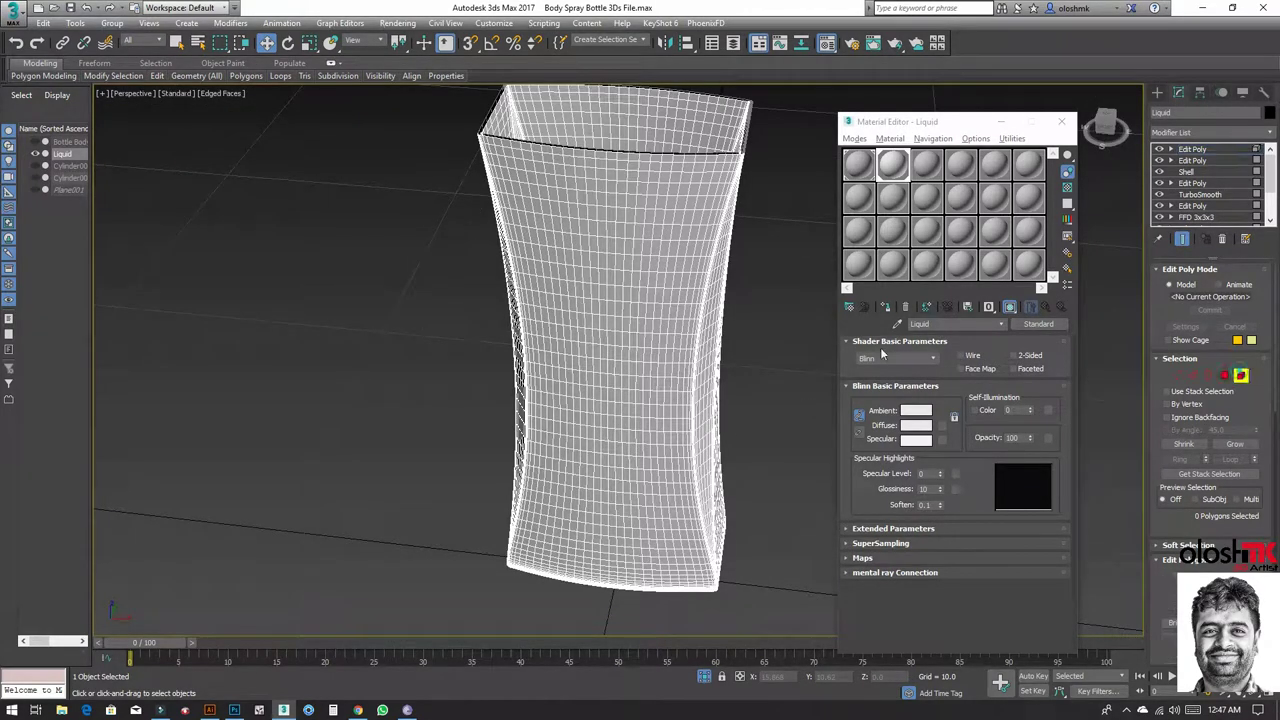
pyautogui.click(531, 298)
pyautogui.hotkey('ctrl', 'd')
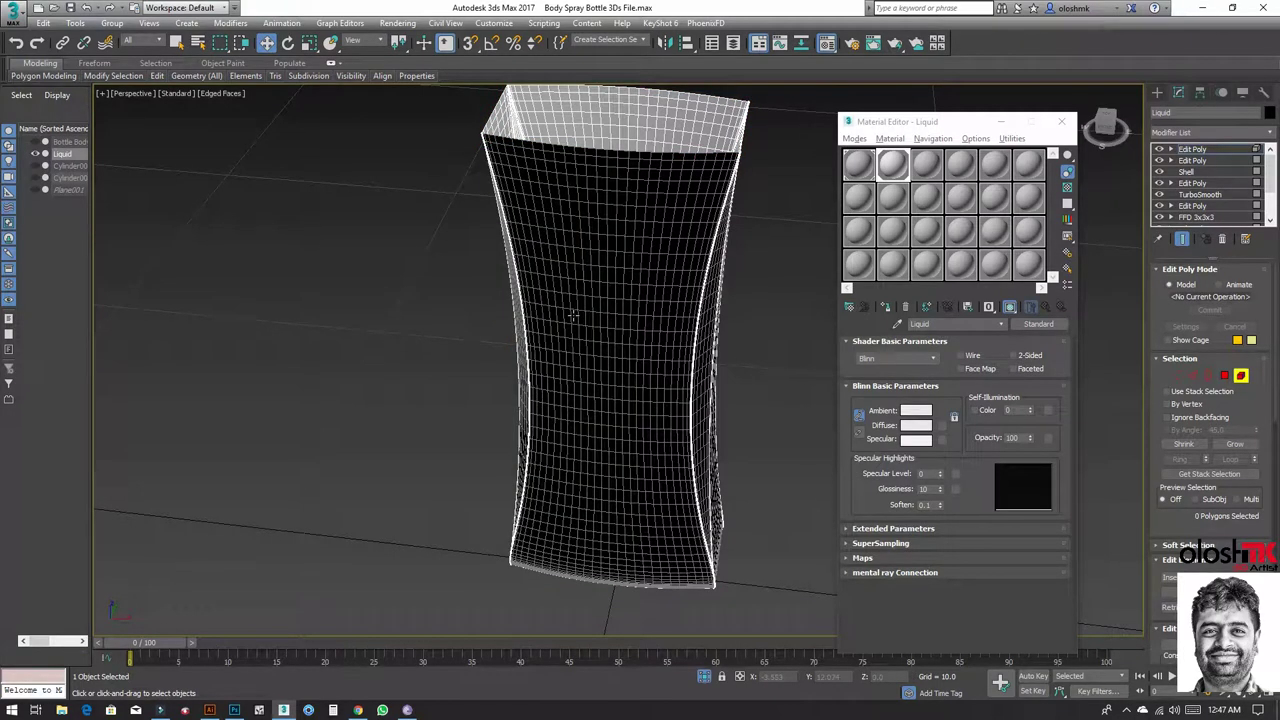
pyautogui.keyDown('alt'); pyautogui.moveTo(589, 346); pyautogui.dragTo(622, 346, button='middle'); pyautogui.keyUp('alt')
pyautogui.scroll(5, 515, 182)
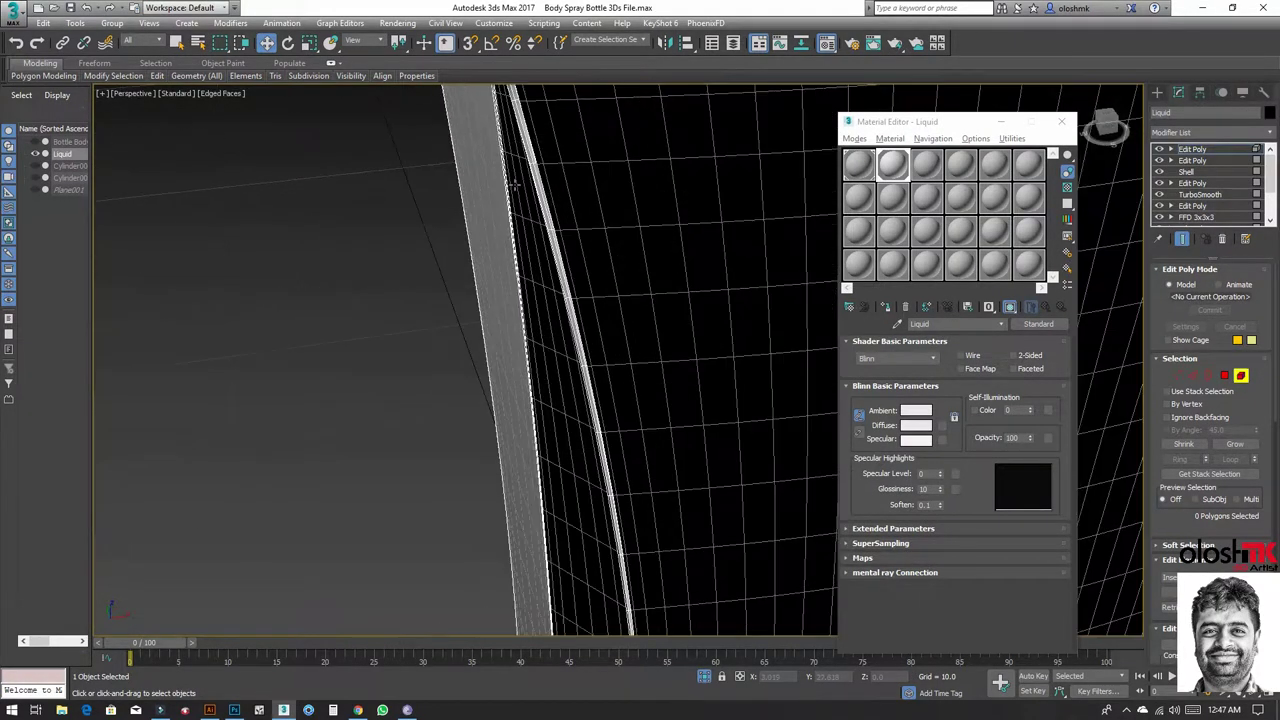
pyautogui.scroll(-3, 503, 369)
pyautogui.scroll(1, 430, 311)
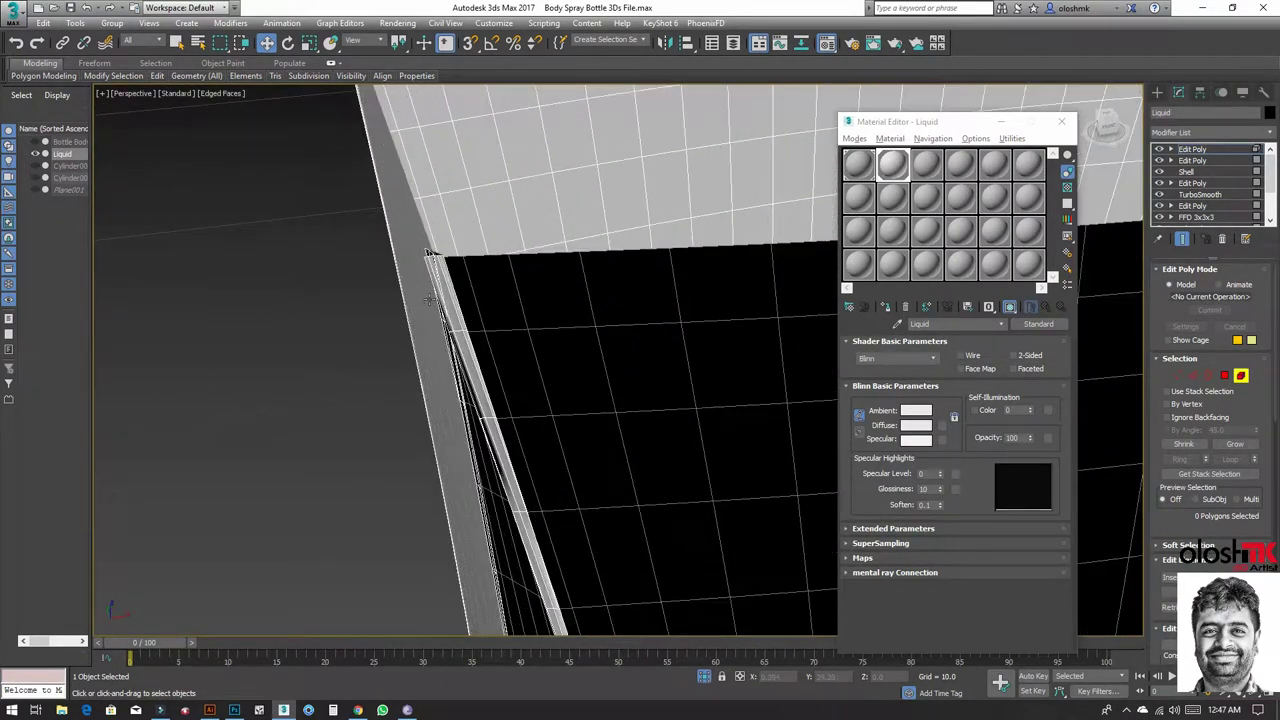
pyautogui.click(1193, 375)
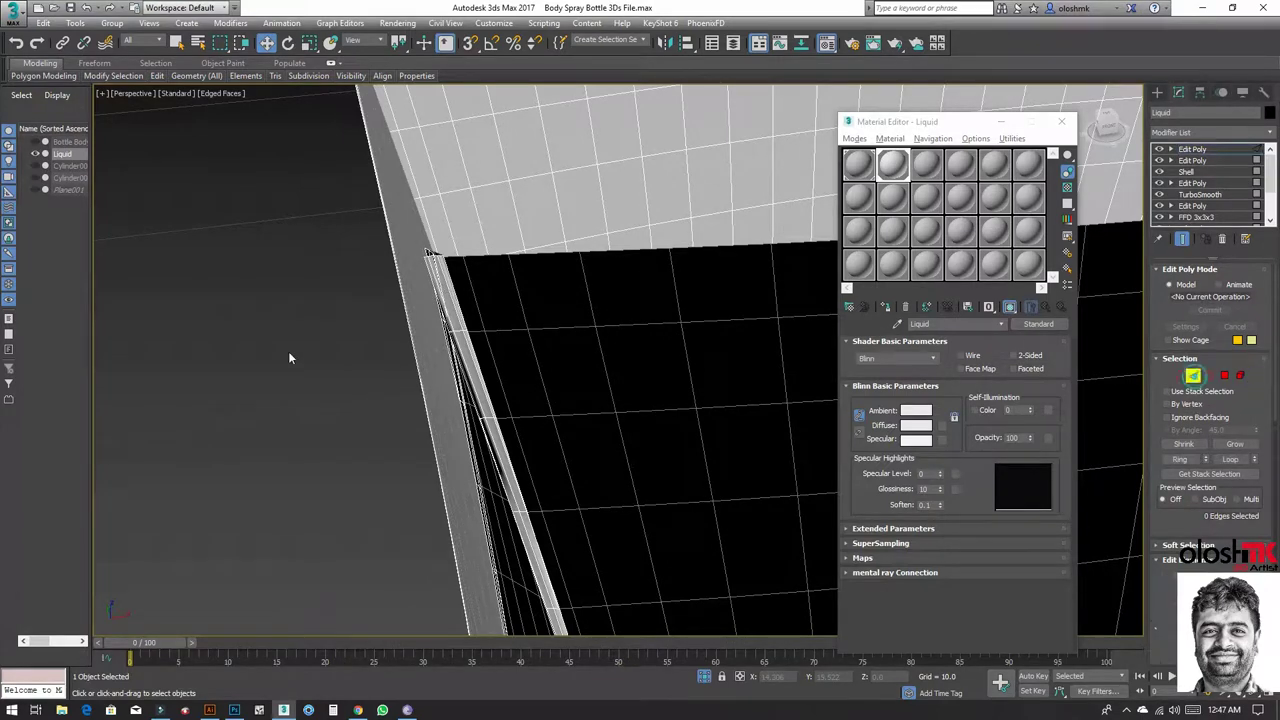
pyautogui.keyDown('alt'); pyautogui.moveTo(300, 340); pyautogui.dragTo(453, 268, button='middle'); pyautogui.keyUp('alt')
pyautogui.scroll(1, 453, 268)
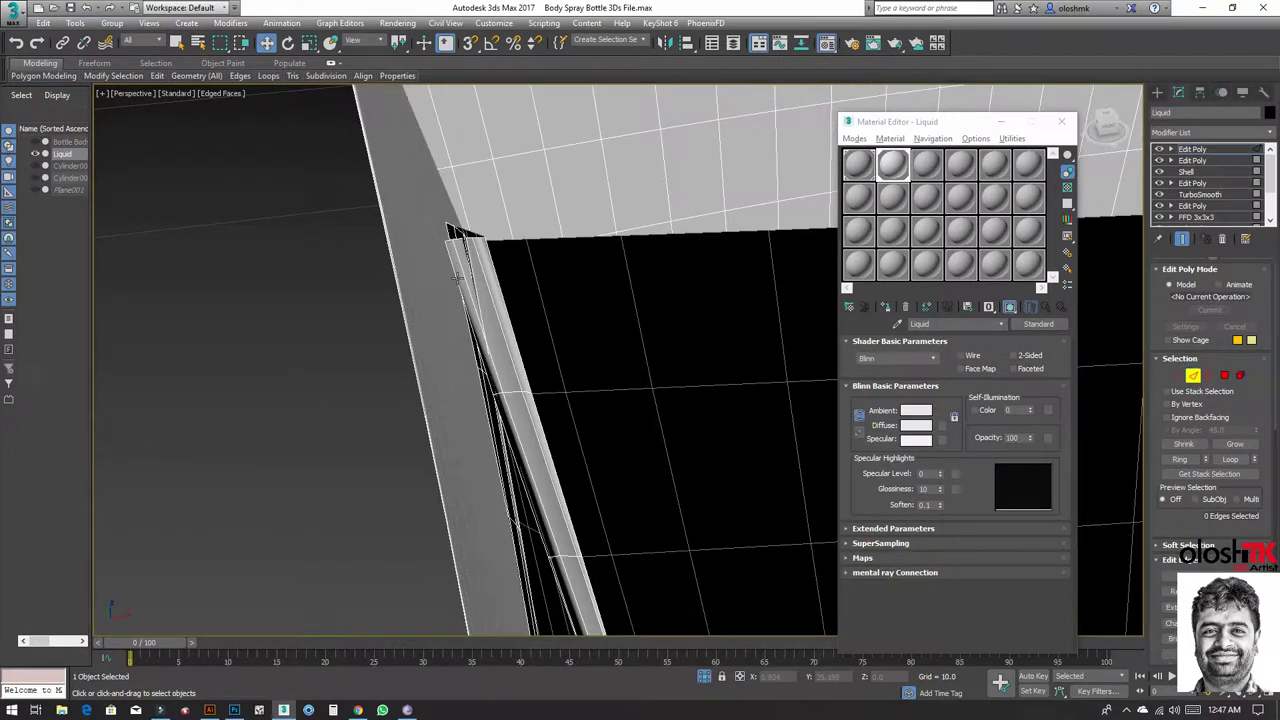
# Step: Select the rim edge loop, then a single wall edge and a wall loop to inspect them
pyautogui.doubleClick(455, 277)
pyautogui.scroll(-2, 508, 289)
pyautogui.scroll(-2, 511, 300)
pyautogui.scroll(-1, 515, 310)
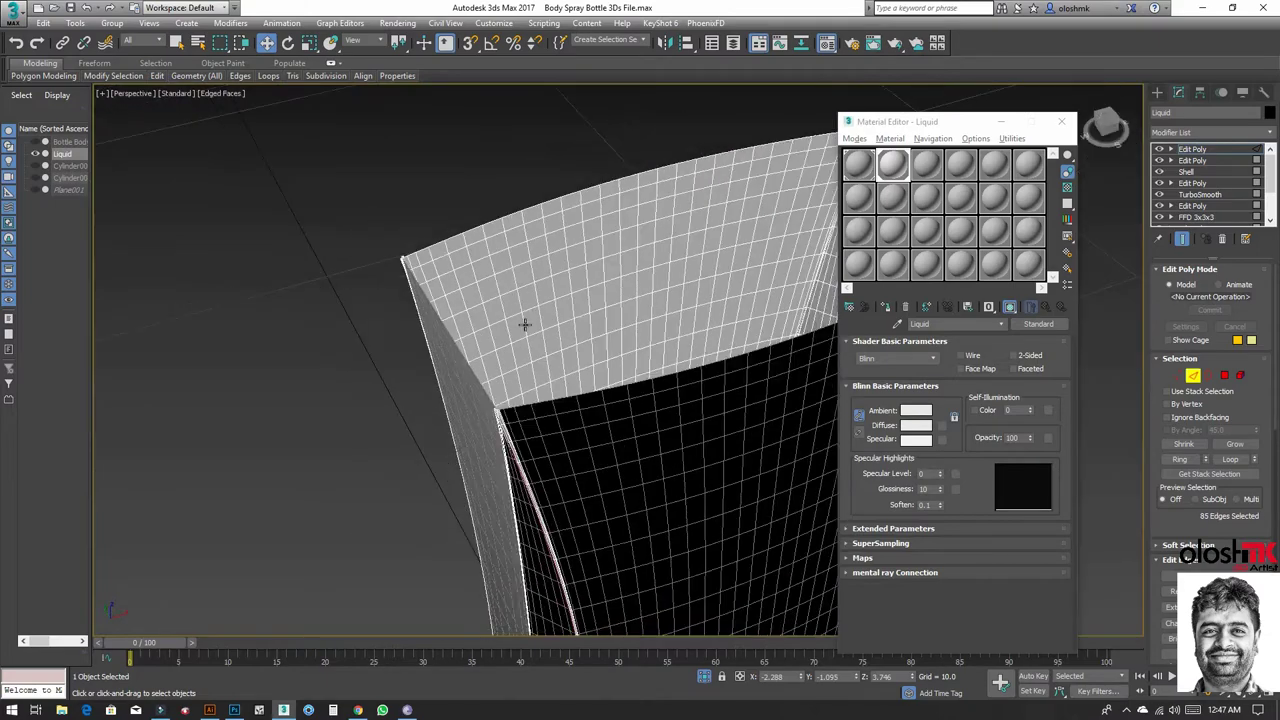
pyautogui.scroll(2, 524, 325)
pyautogui.scroll(2, 540, 320)
pyautogui.scroll(2, 574, 310)
pyautogui.scroll(2, 574, 310)
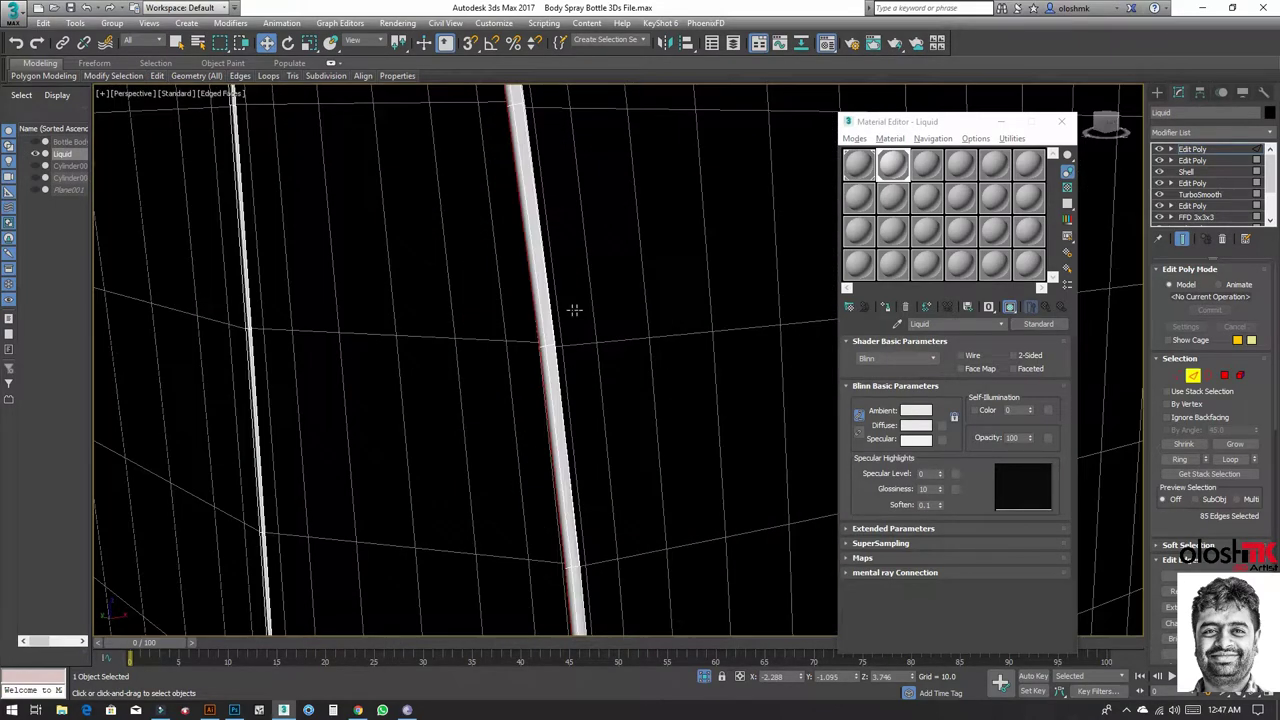
pyautogui.click(540, 317)
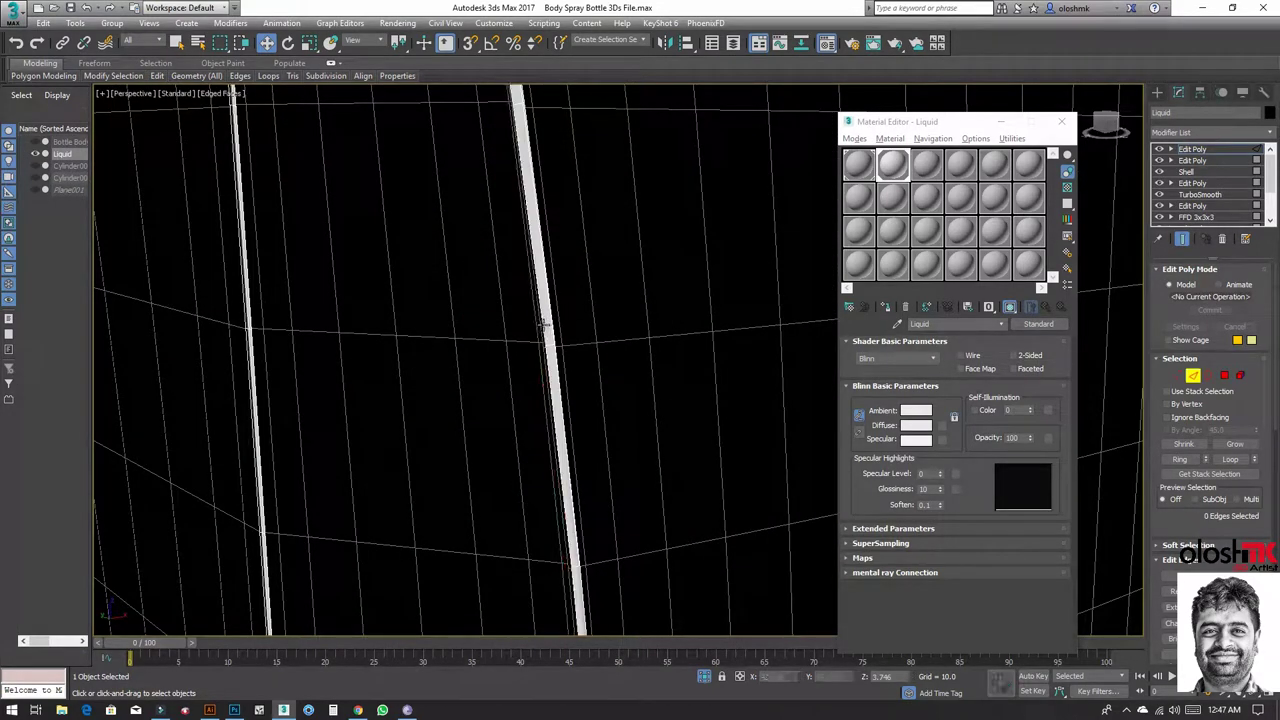
pyautogui.click(545, 323)
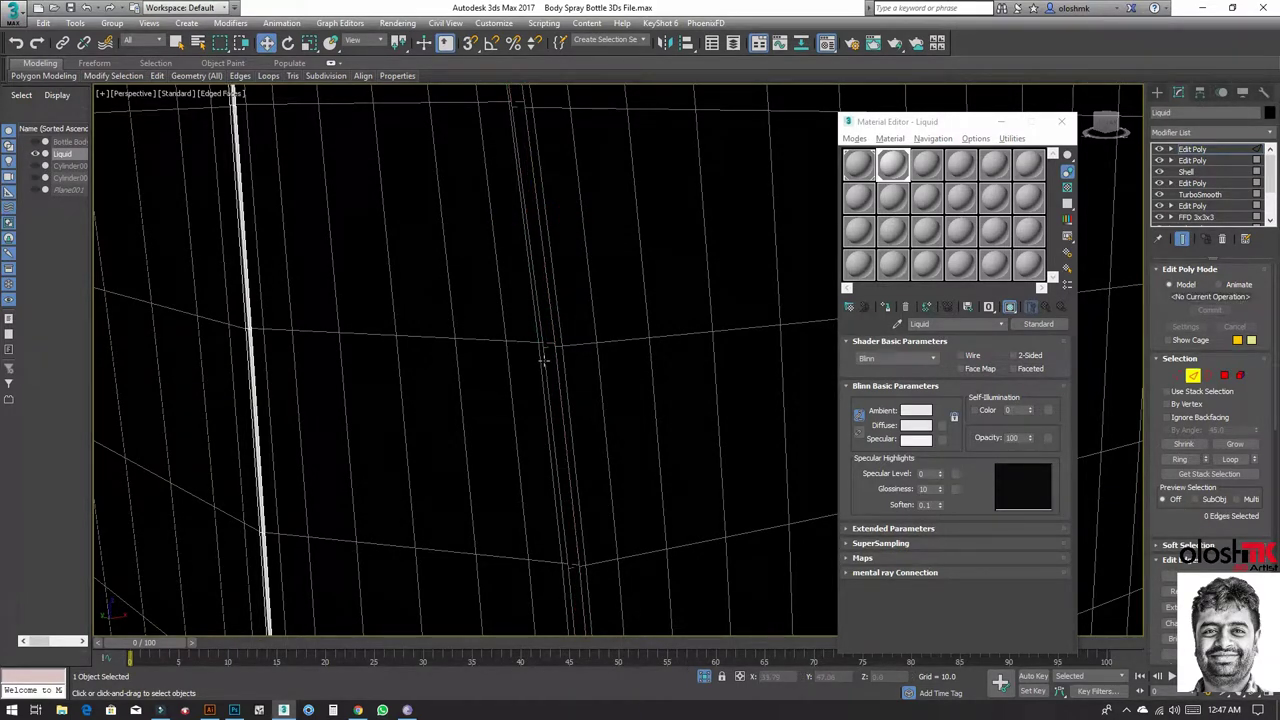
pyautogui.doubleClick(543, 360)
pyautogui.scroll(-3, 543, 360)
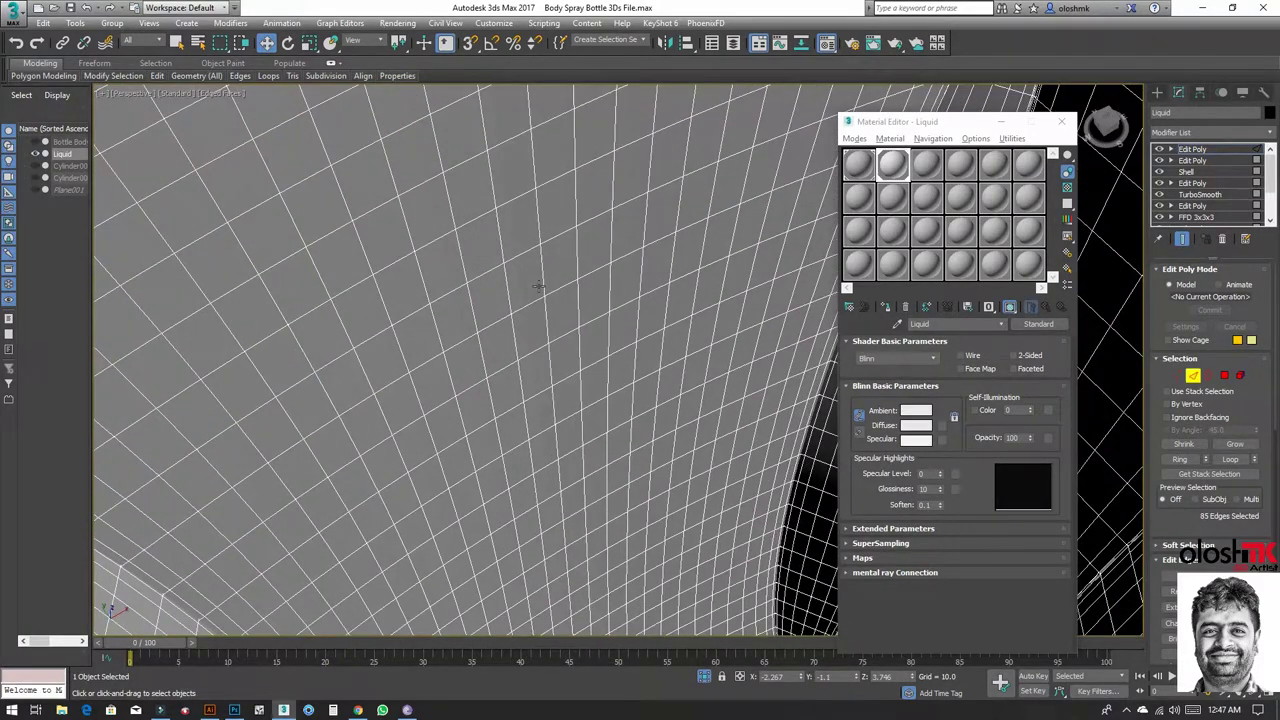
# Step: Orbit along the liquid's edge, select the rim loop, then clear the selection
pyautogui.keyDown('alt'); pyautogui.moveTo(547, 216); pyautogui.dragTo(543, 151, button='middle'); pyautogui.keyUp('alt')
pyautogui.scroll(-5, 543, 151)
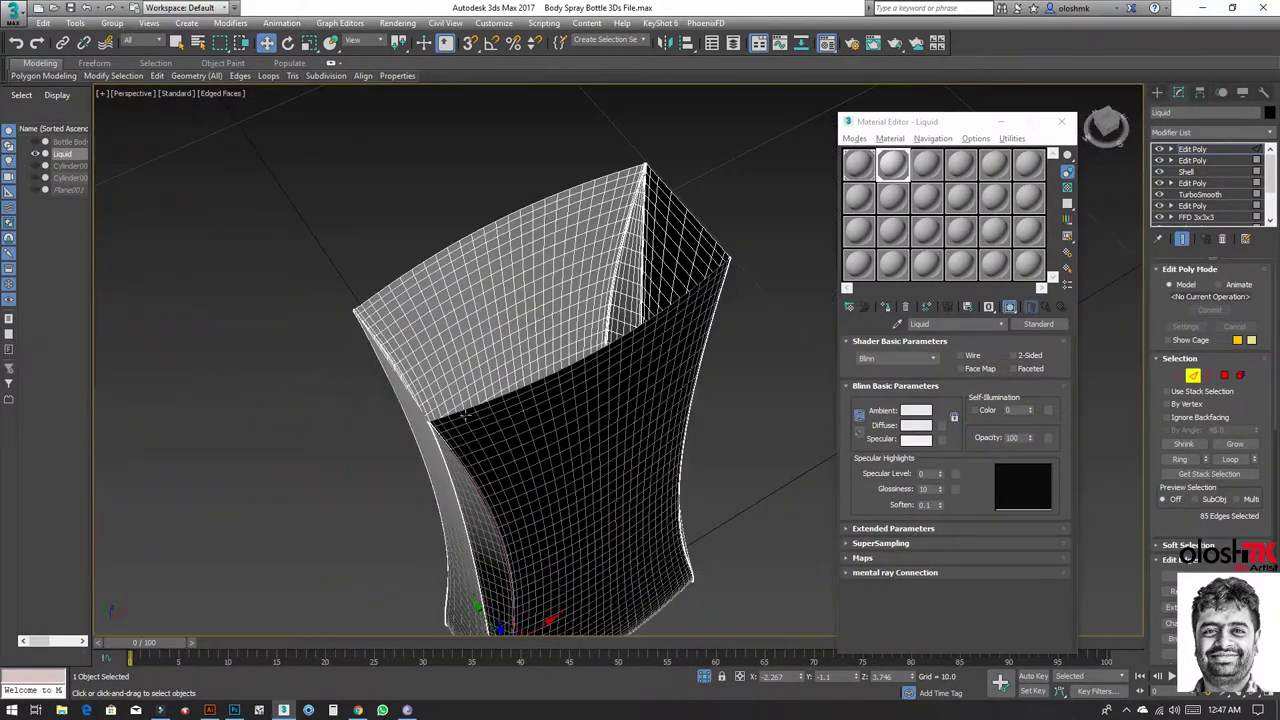
pyautogui.scroll(8, 447, 435)
pyautogui.moveTo(389, 426); pyautogui.dragTo(413, 412, button='middle')
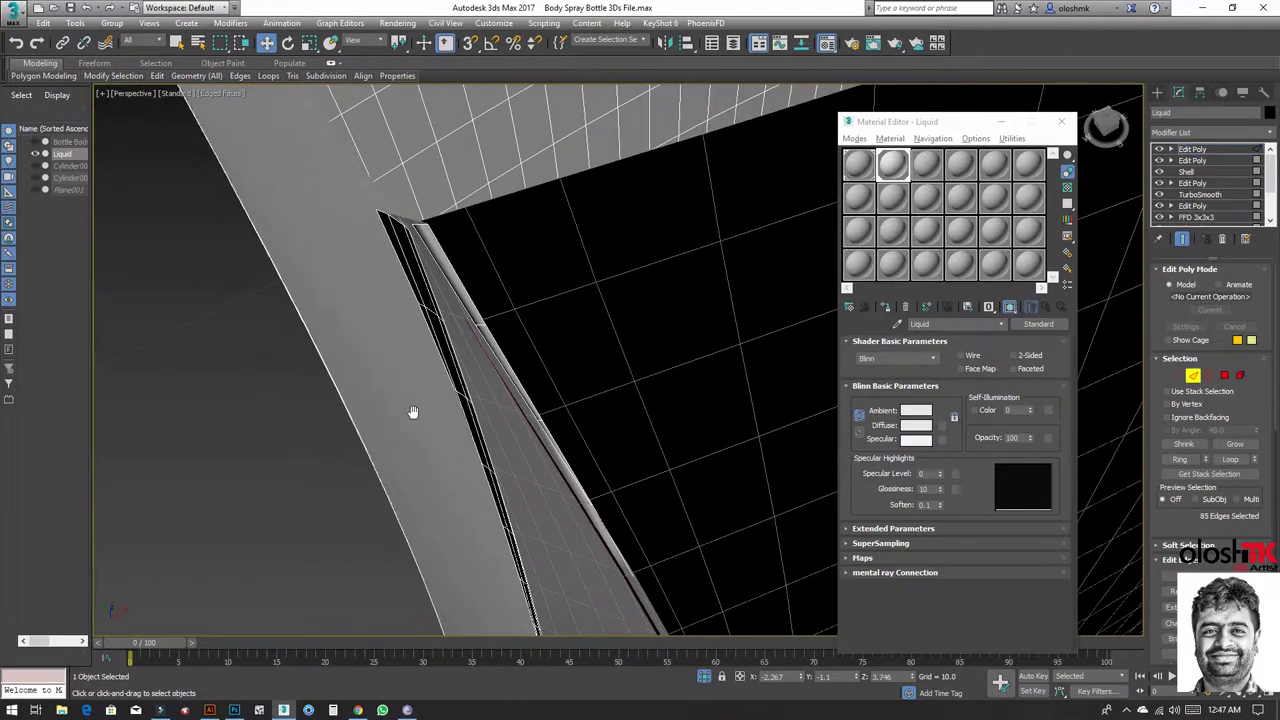
pyautogui.keyDown('alt'); pyautogui.moveTo(475, 289); pyautogui.dragTo(489, 286, button='middle'); pyautogui.keyUp('alt')
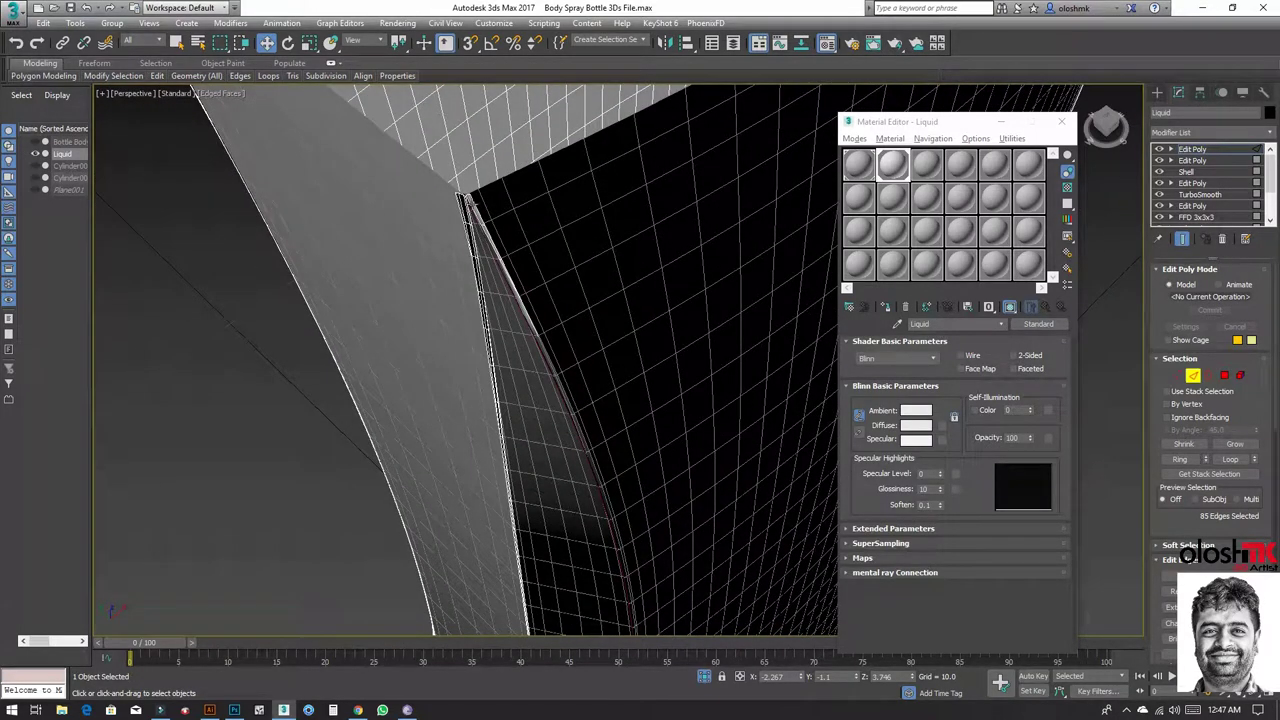
pyautogui.doubleClick(466, 200)
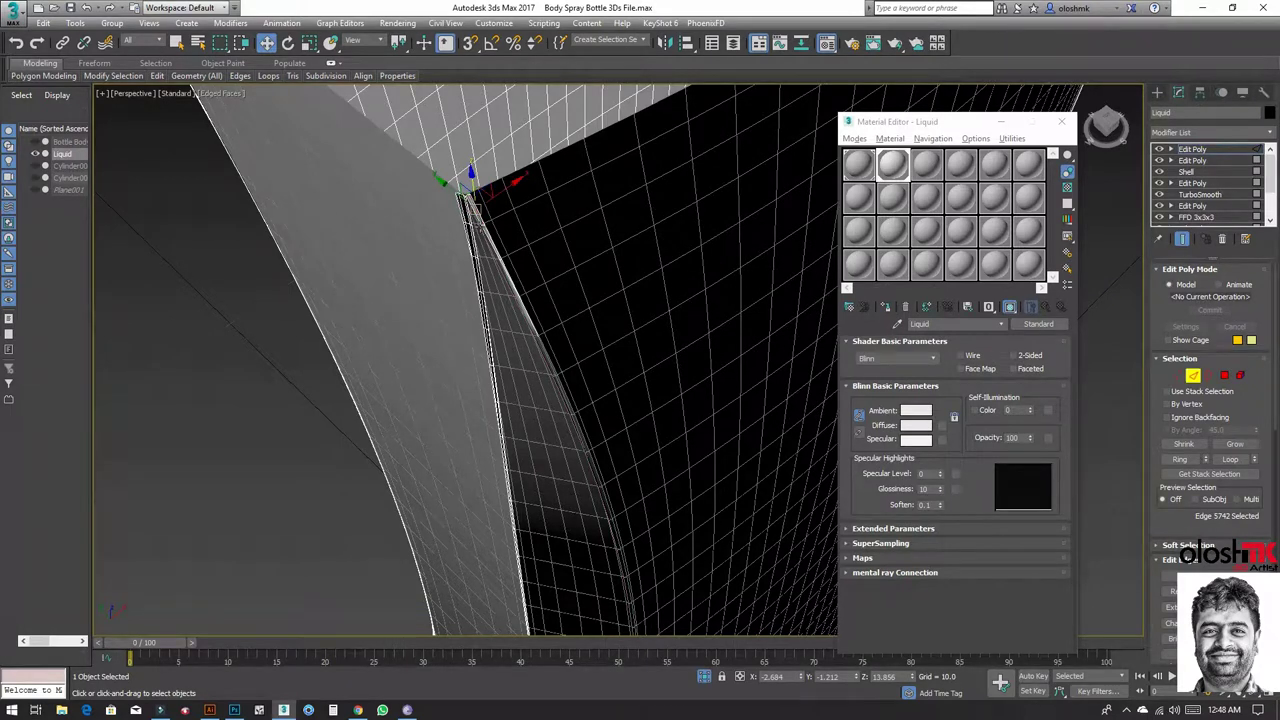
pyautogui.click(486, 225)
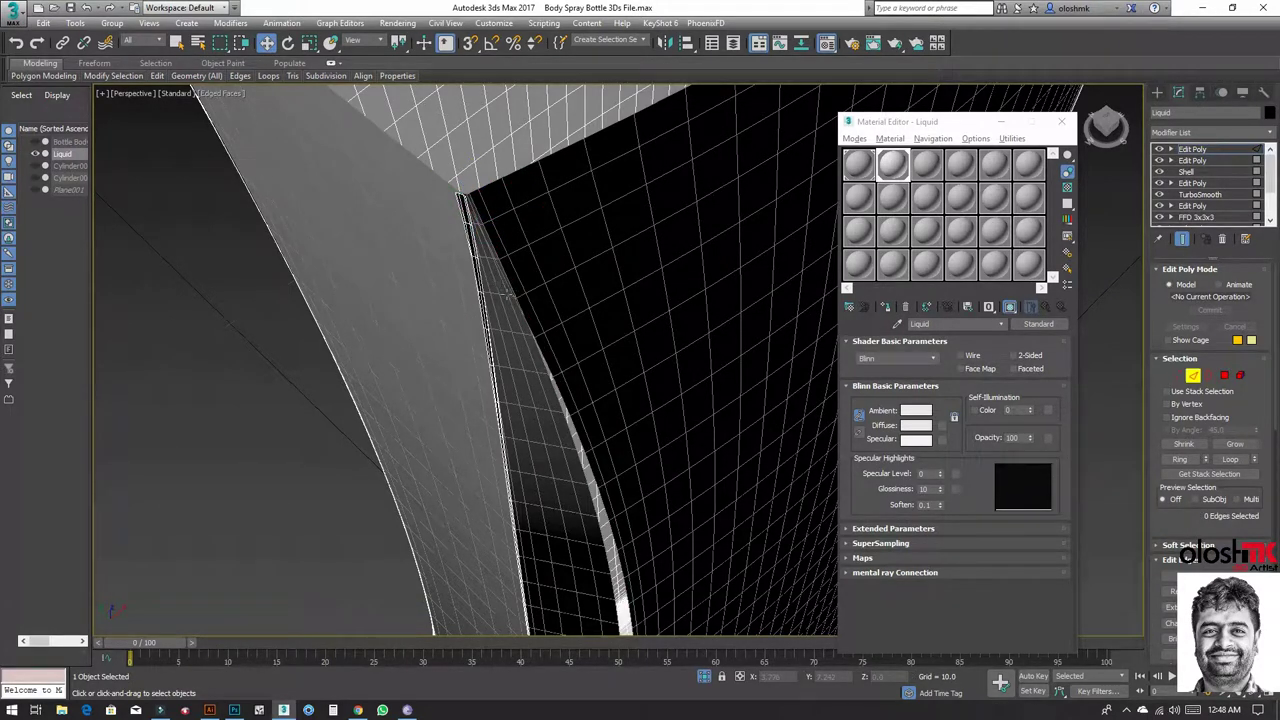
# Step: Check the vertical corner edge loops, deselect them, and orbit until the liquid stands upright
pyautogui.keyDown('alt'); pyautogui.moveTo(459, 245); pyautogui.dragTo(560, 277, button='middle'); pyautogui.keyUp('alt')
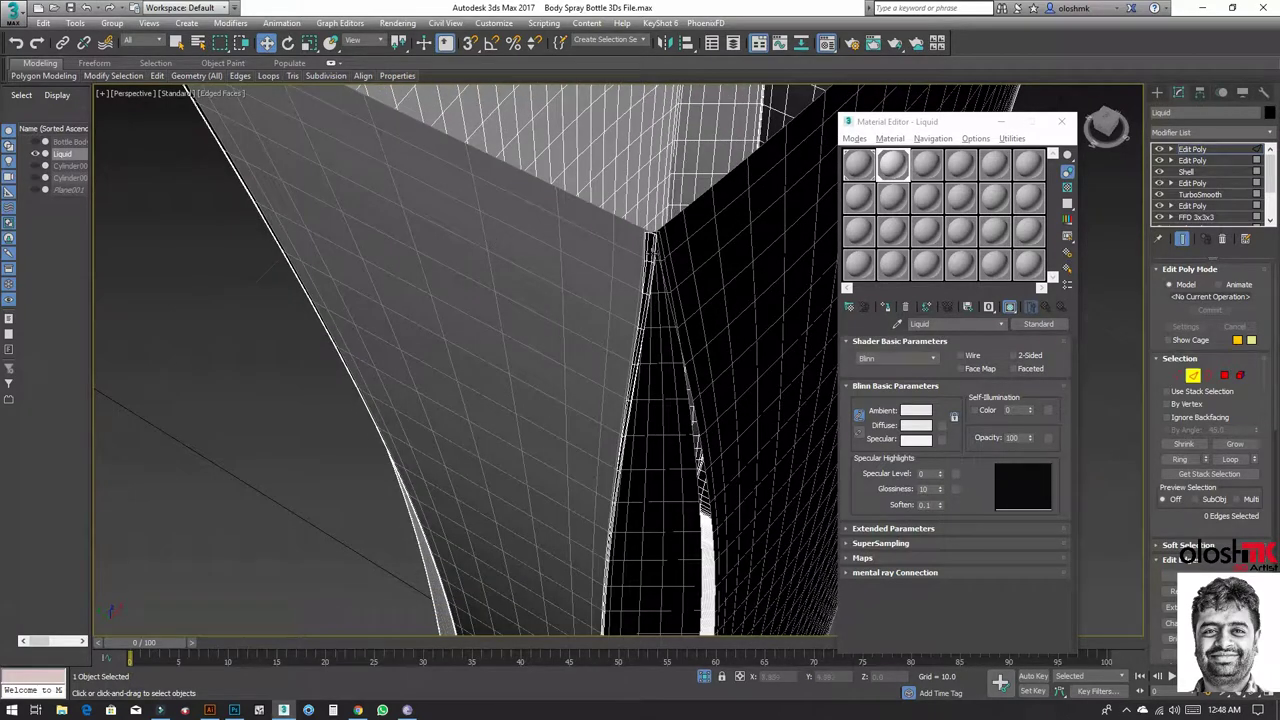
pyautogui.doubleClick(643, 237)
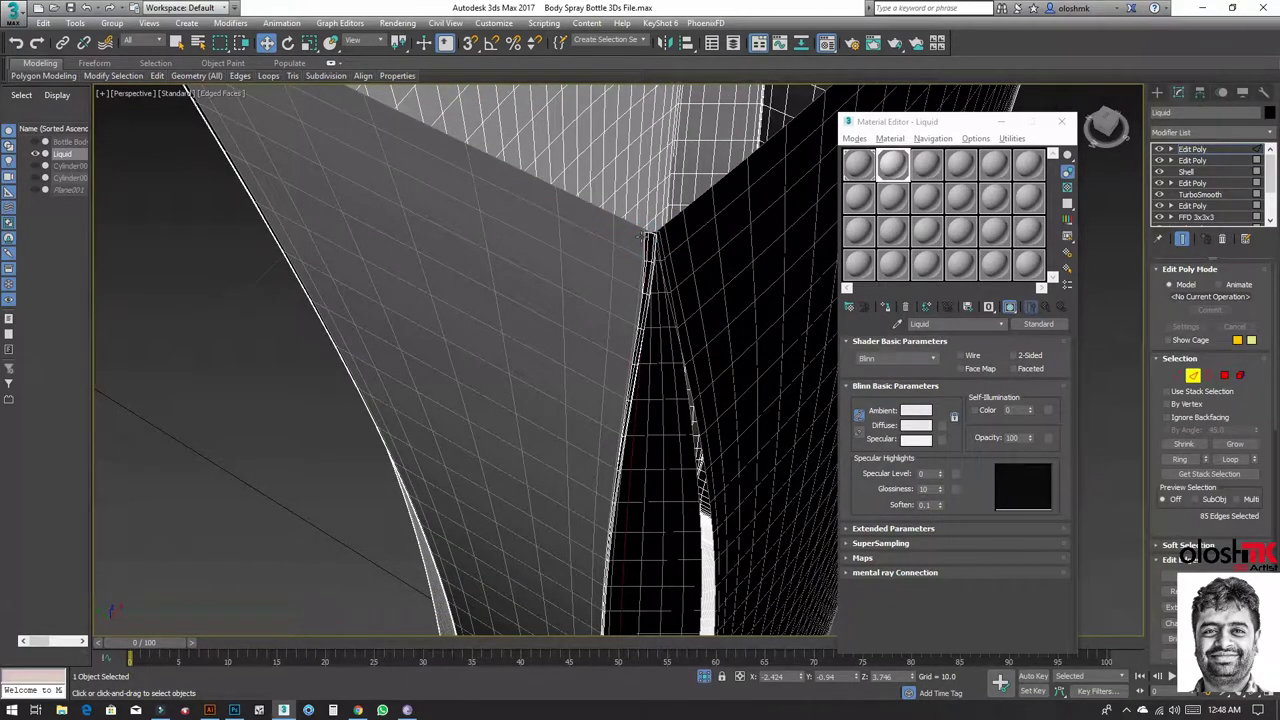
pyautogui.doubleClick(647, 241)
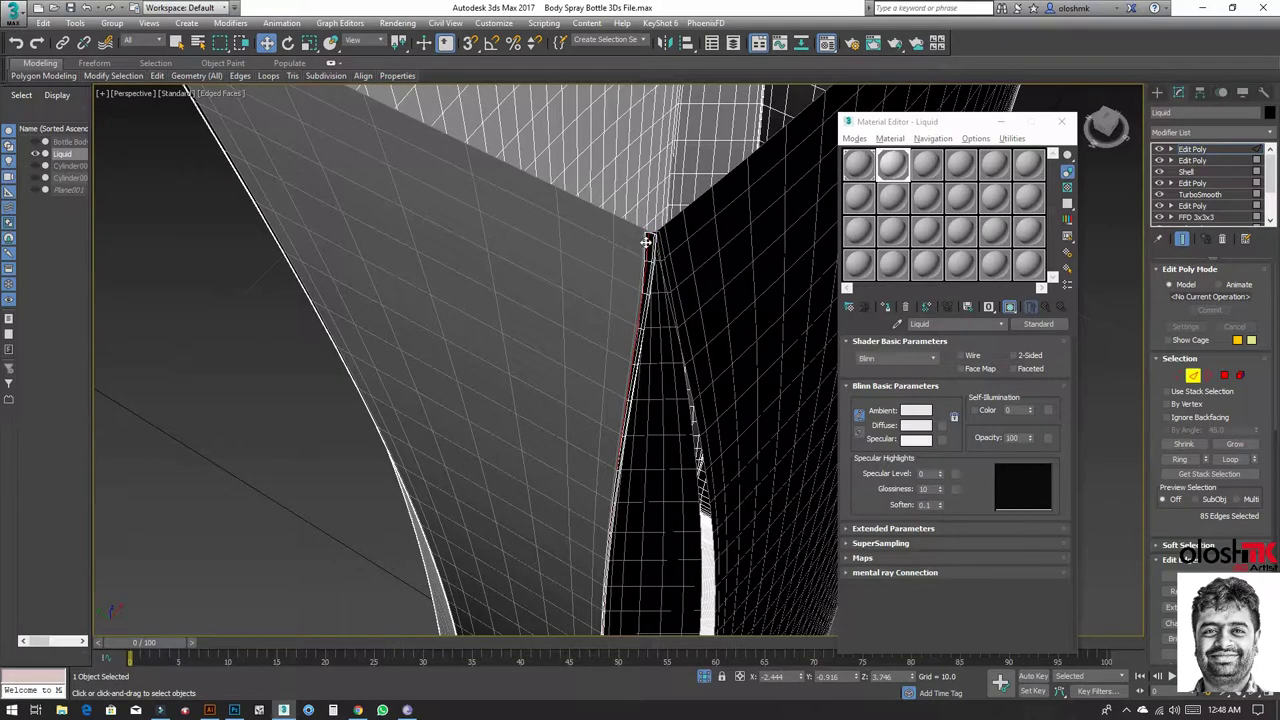
pyautogui.click(646, 246)
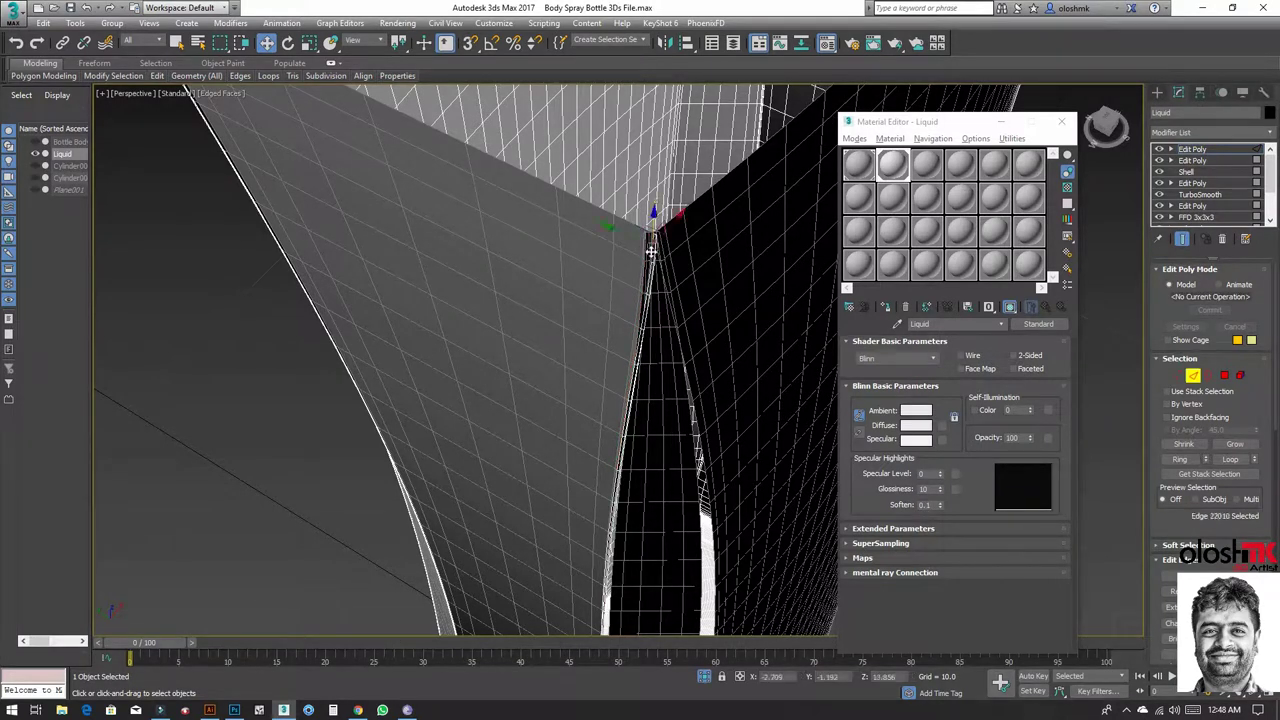
pyautogui.click(651, 251)
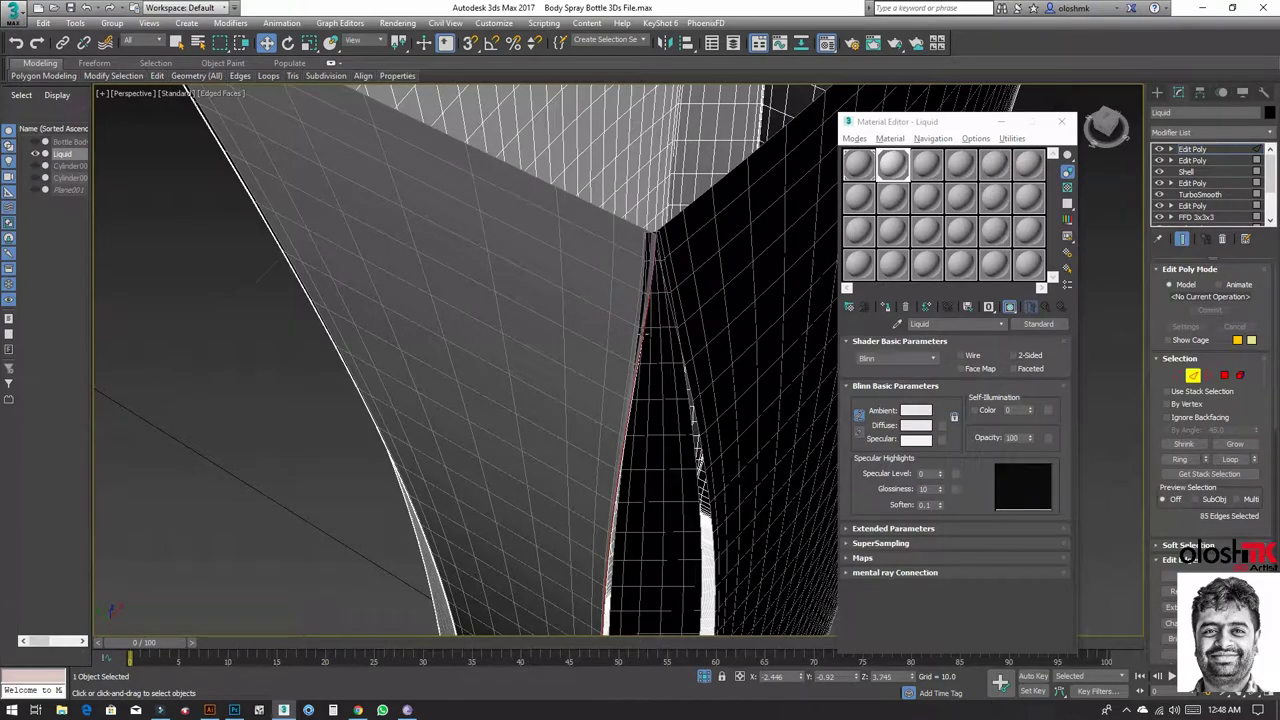
pyautogui.keyDown('alt'); pyautogui.moveTo(657, 443); pyautogui.dragTo(578, 273, button='middle'); pyautogui.keyUp('alt')
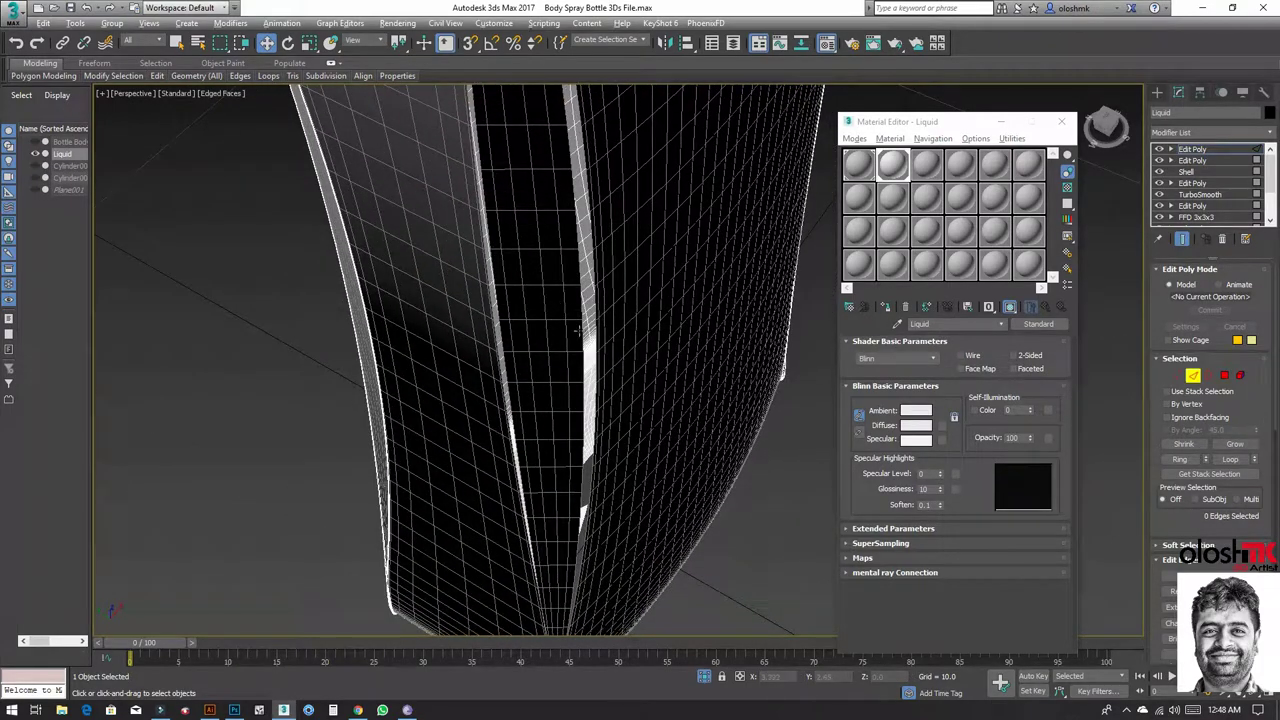
pyautogui.moveTo(578, 331)
pyautogui.keyDown('alt'); pyautogui.mouseDown(button='middle')
pyautogui.moveTo(576, 275)
pyautogui.moveTo(597, 214)
pyautogui.moveTo(591, 256)
pyautogui.moveTo(577, 262)
pyautogui.mouseUp(button='middle'); pyautogui.keyUp('alt')
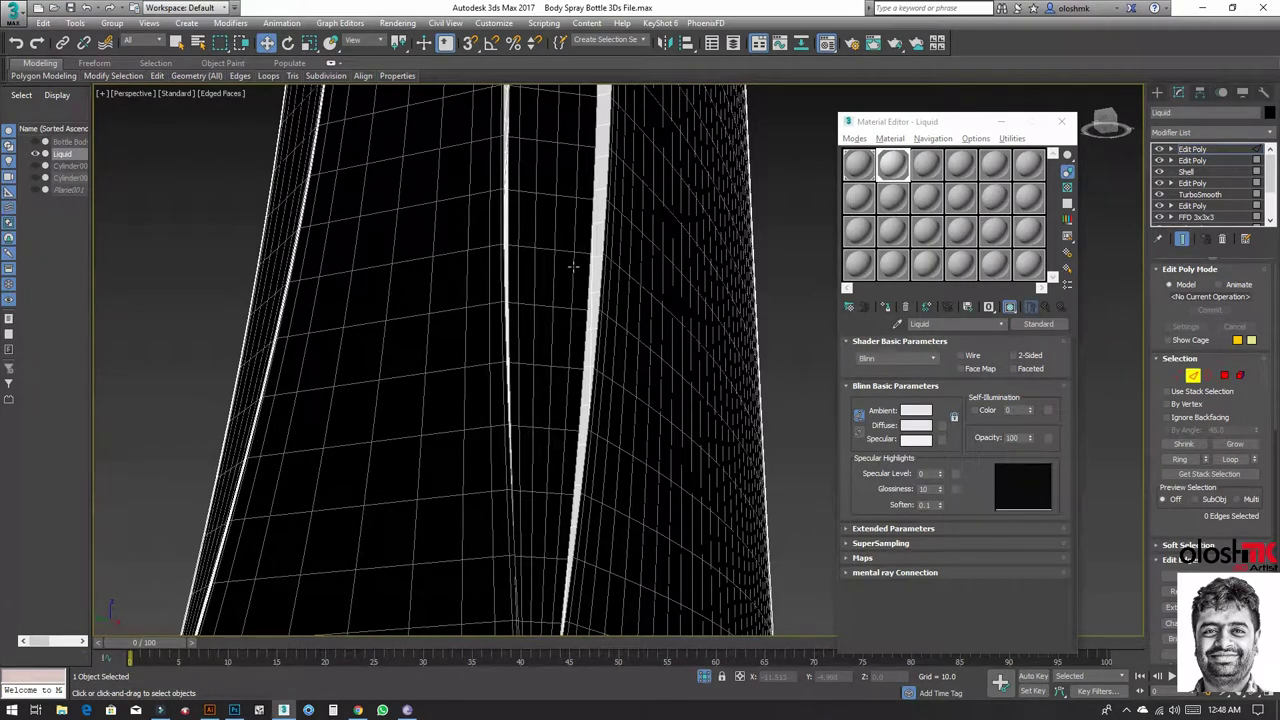
pyautogui.scroll(-5, 591, 365)
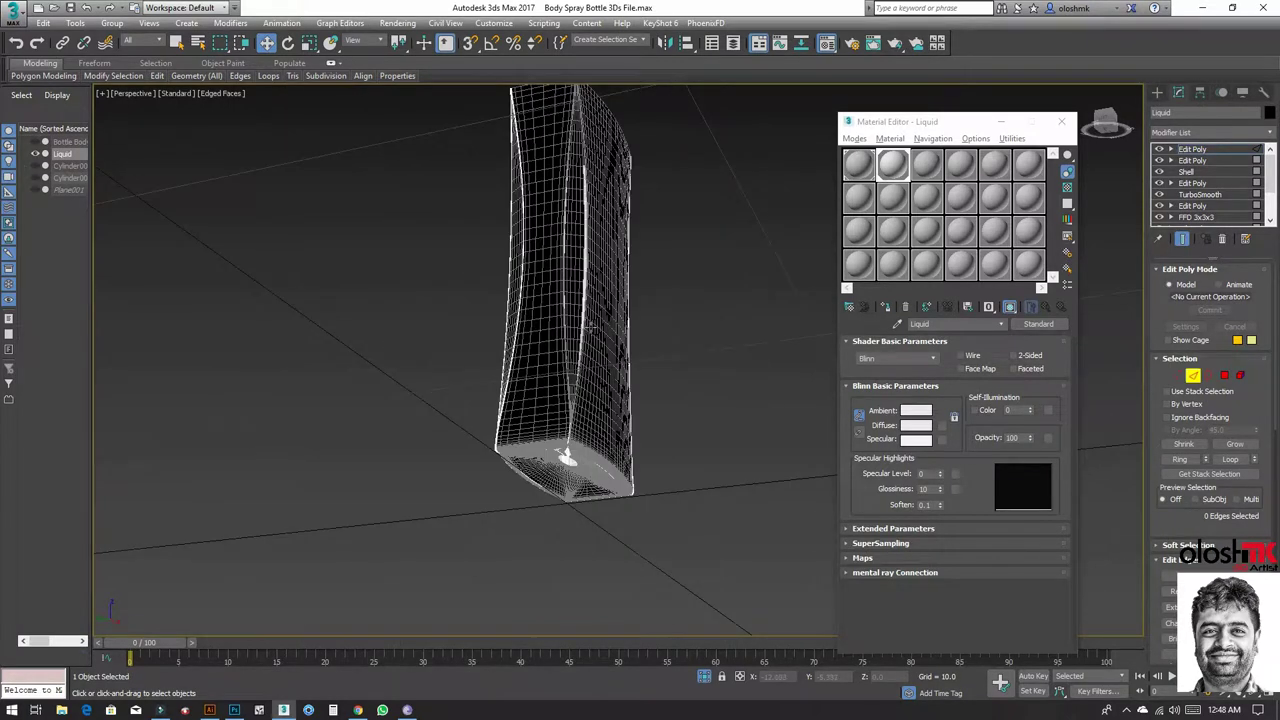
# Step: Hide the Liquid object and unhide all the other bottle parts
pyautogui.click(1192, 149)
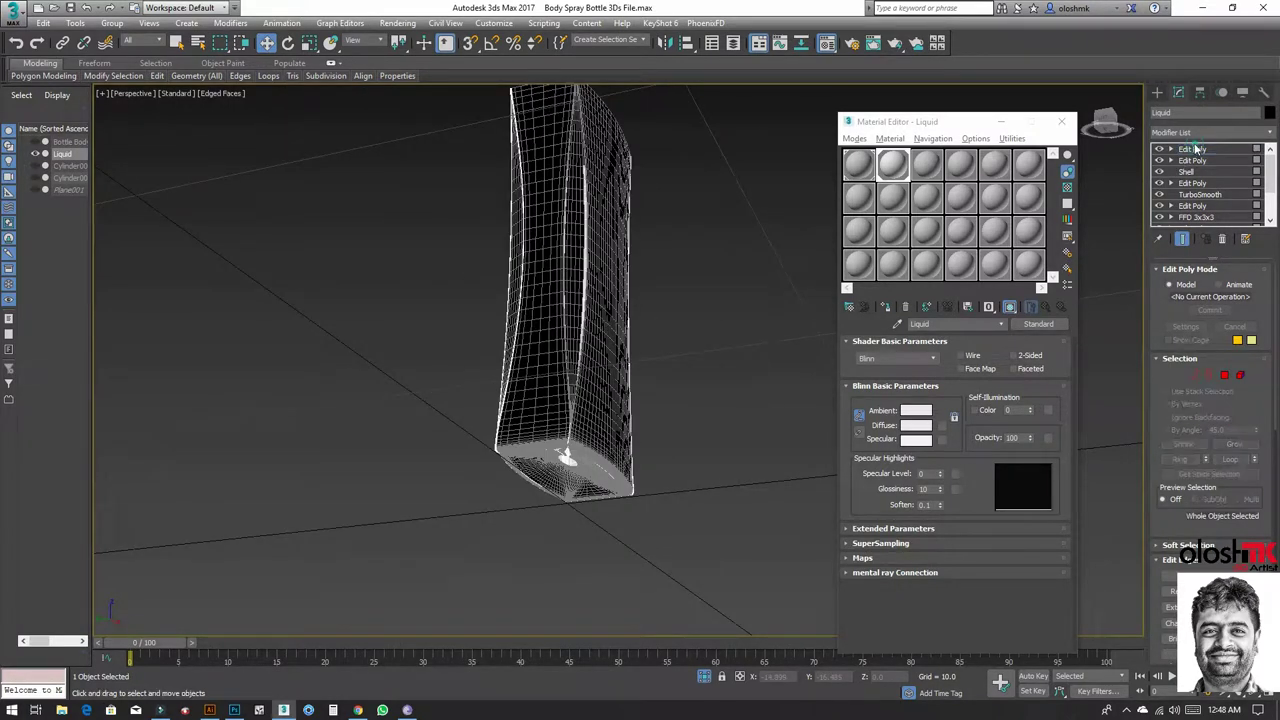
pyautogui.rightClick(585, 280)
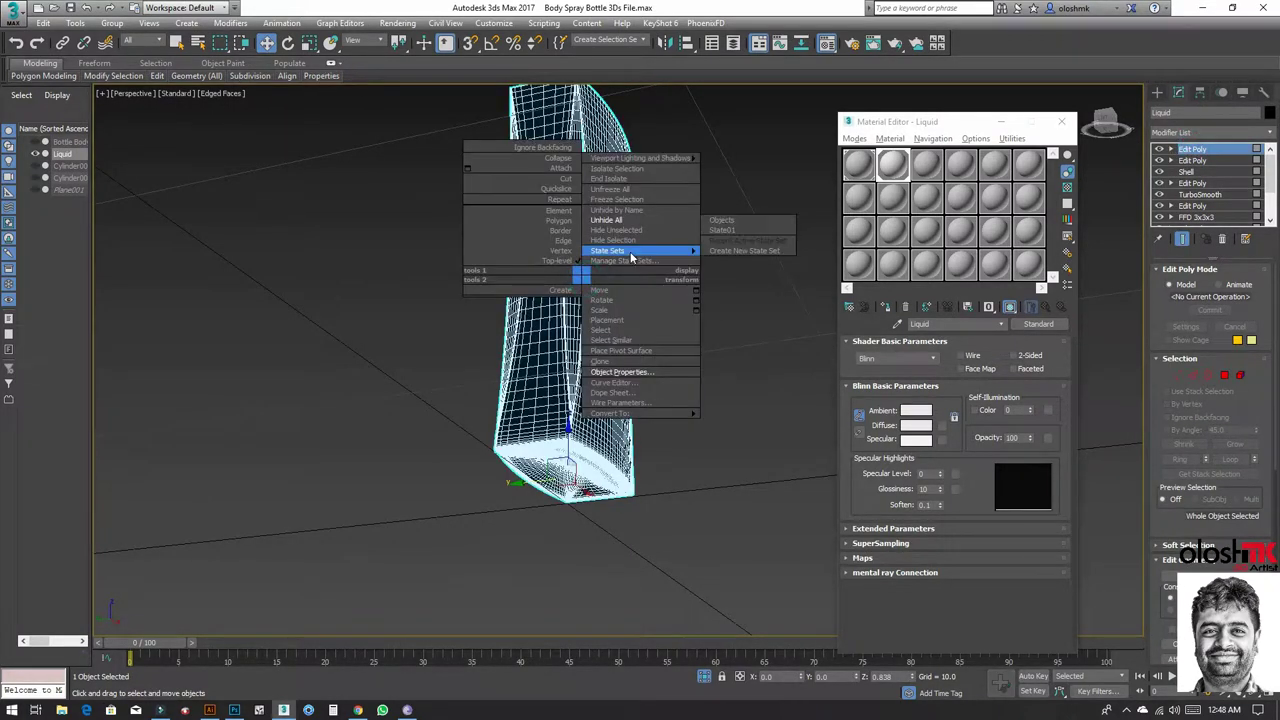
pyautogui.click(632, 252)
pyautogui.rightClick(652, 363)
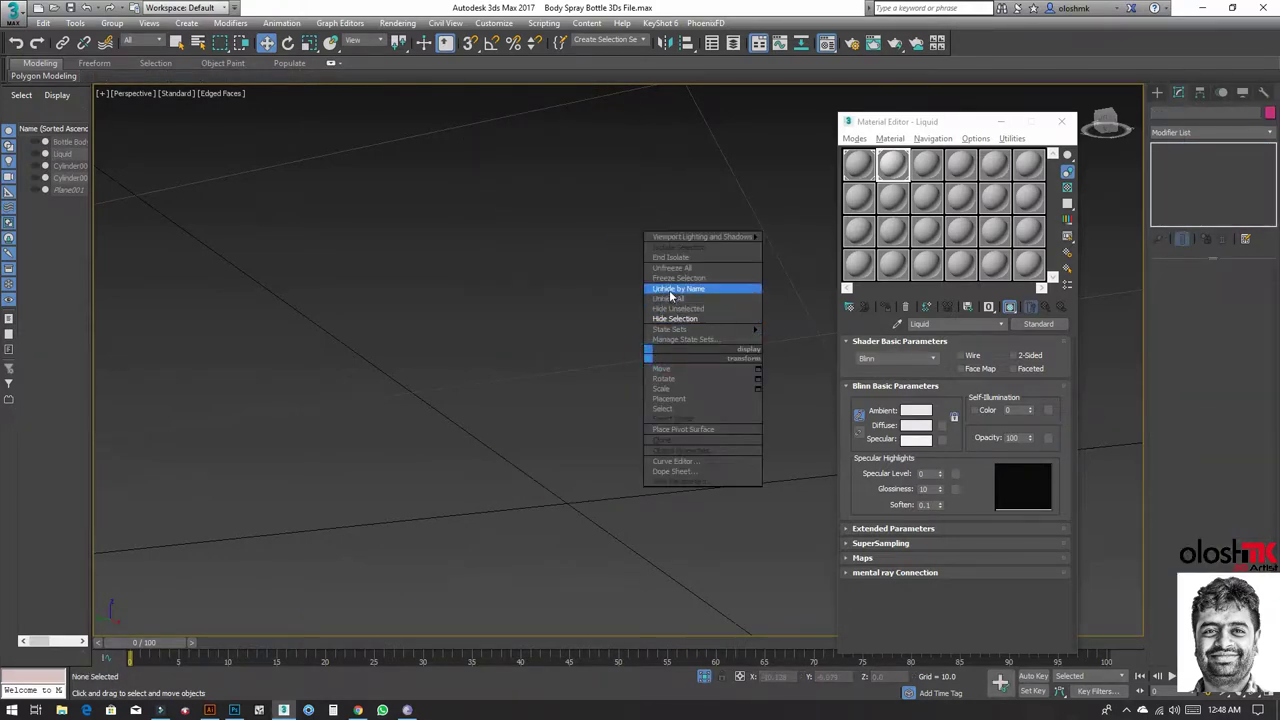
pyautogui.click(670, 298)
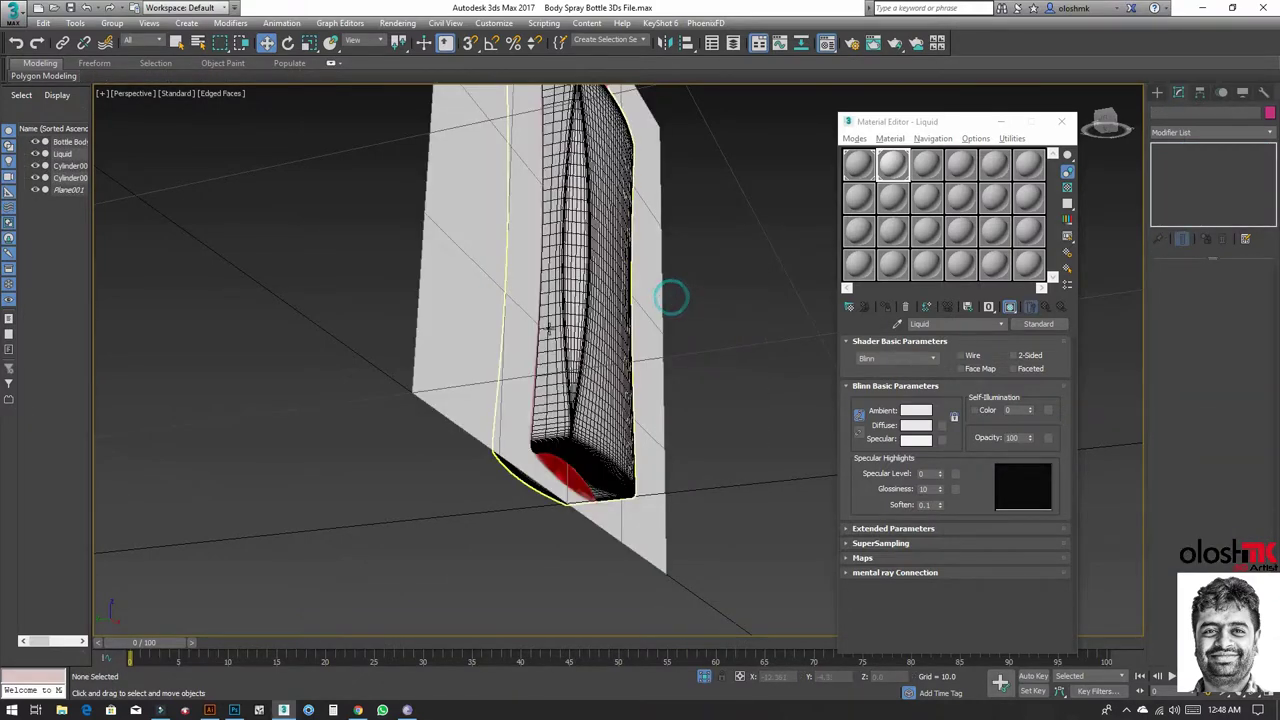
pyautogui.scroll(-3, 671, 294)
# Step: Select the upper cap cylinder and zoom in on it in a full-size Front view
pyautogui.click(70, 152)
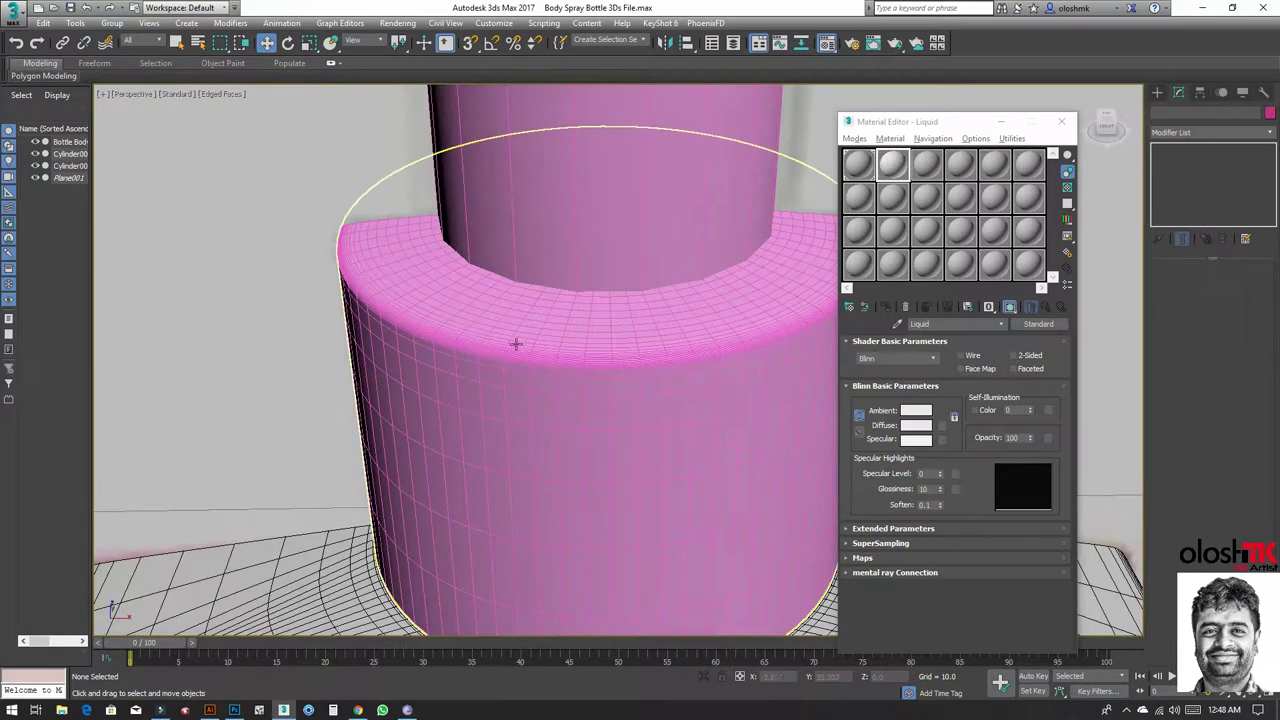
pyautogui.click(560, 288)
pyautogui.hotkey('alt', 'w')
pyautogui.hotkey('alt', 'w')
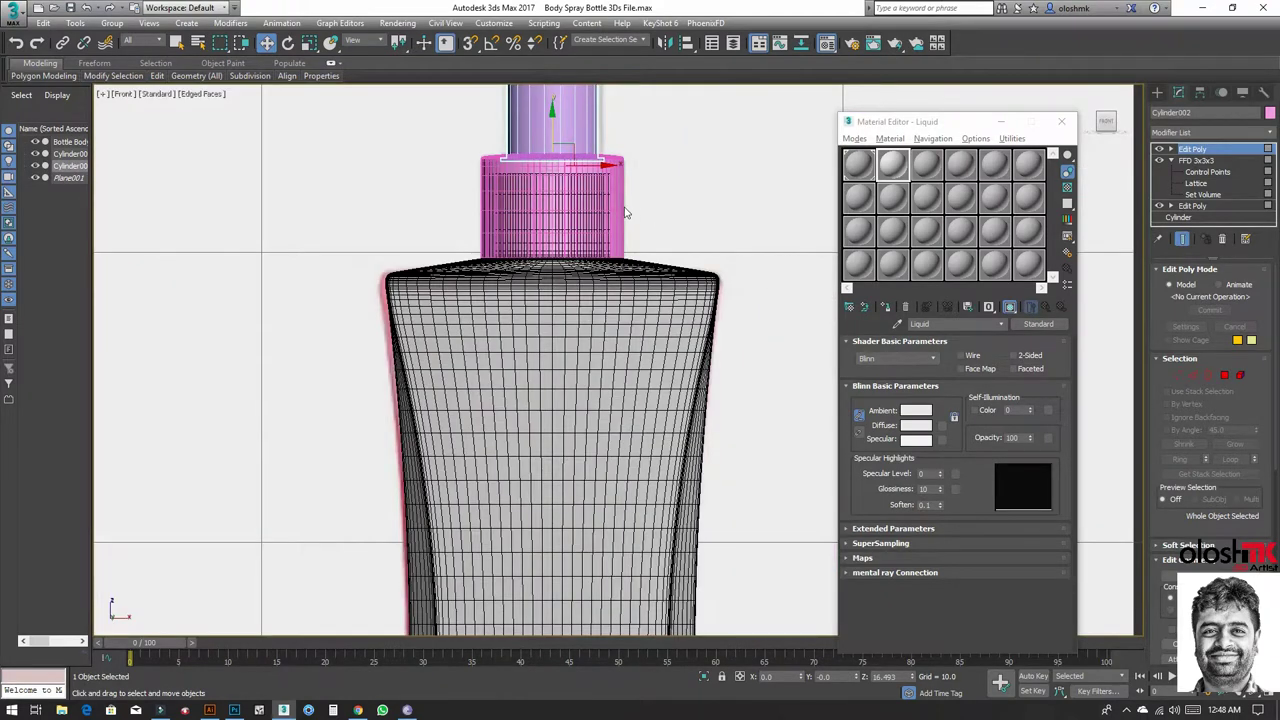
pyautogui.scroll(-2, 456, 262)
pyautogui.scroll(1, 465, 264)
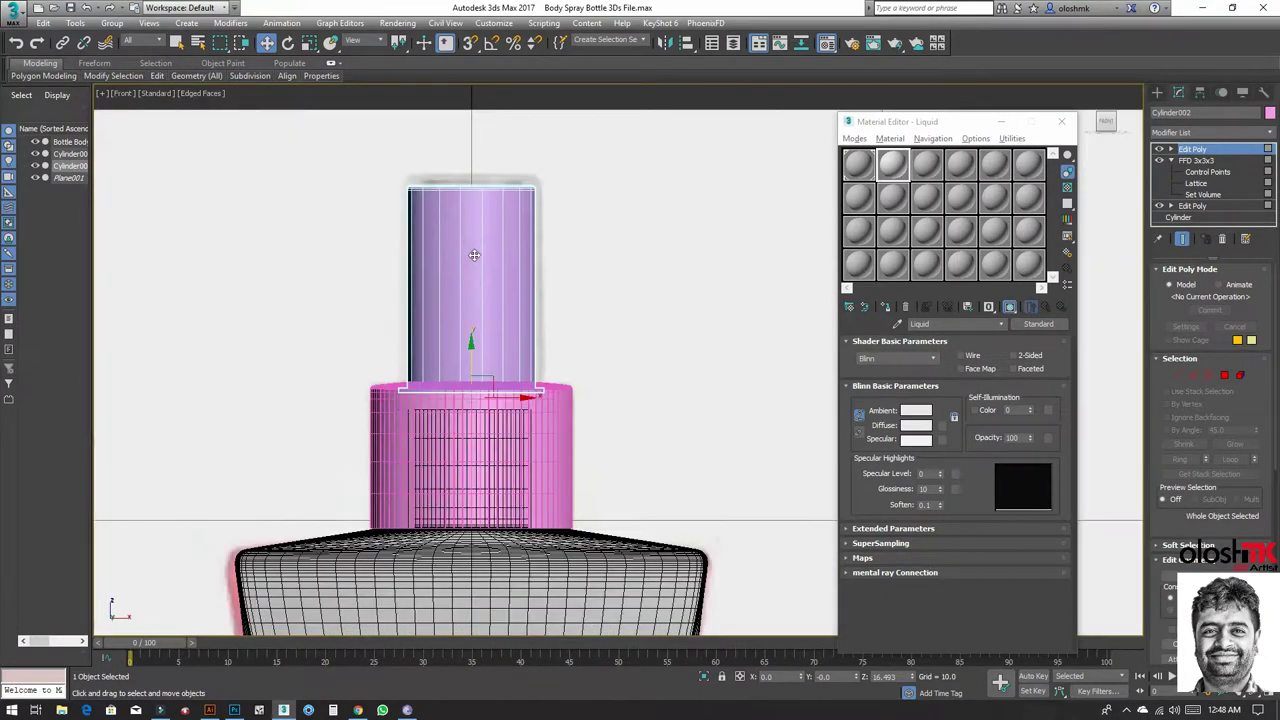
pyautogui.scroll(1, 465, 264)
pyautogui.click(1157, 93)
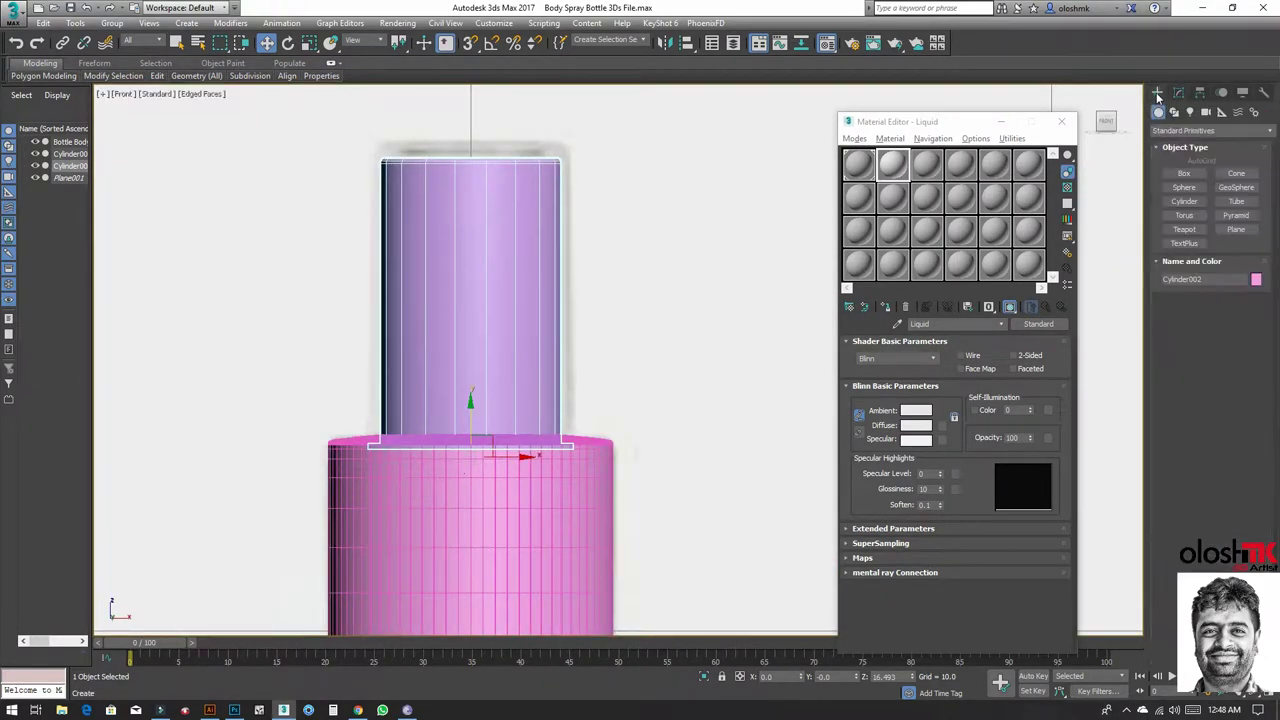
# Step: Draw a circle on the nozzle cylinder's front in wireframe and centre it at X 0
pyautogui.click(1185, 201)
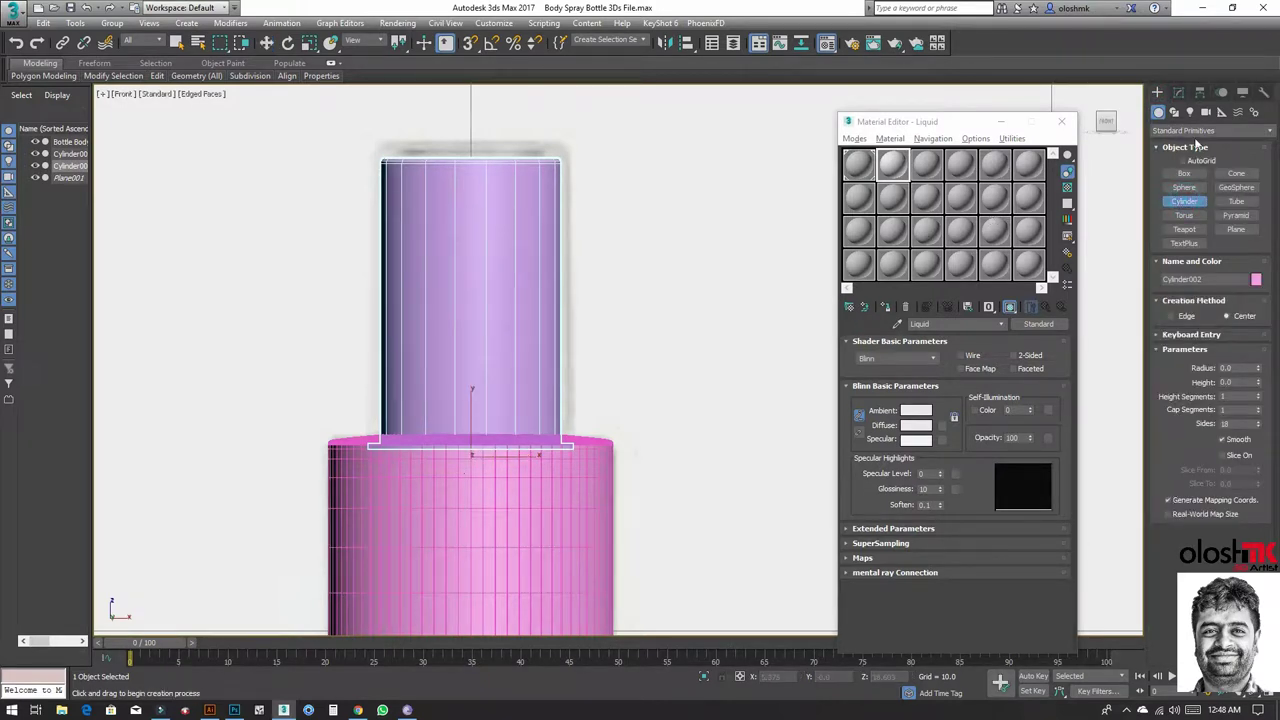
pyautogui.click(1174, 111)
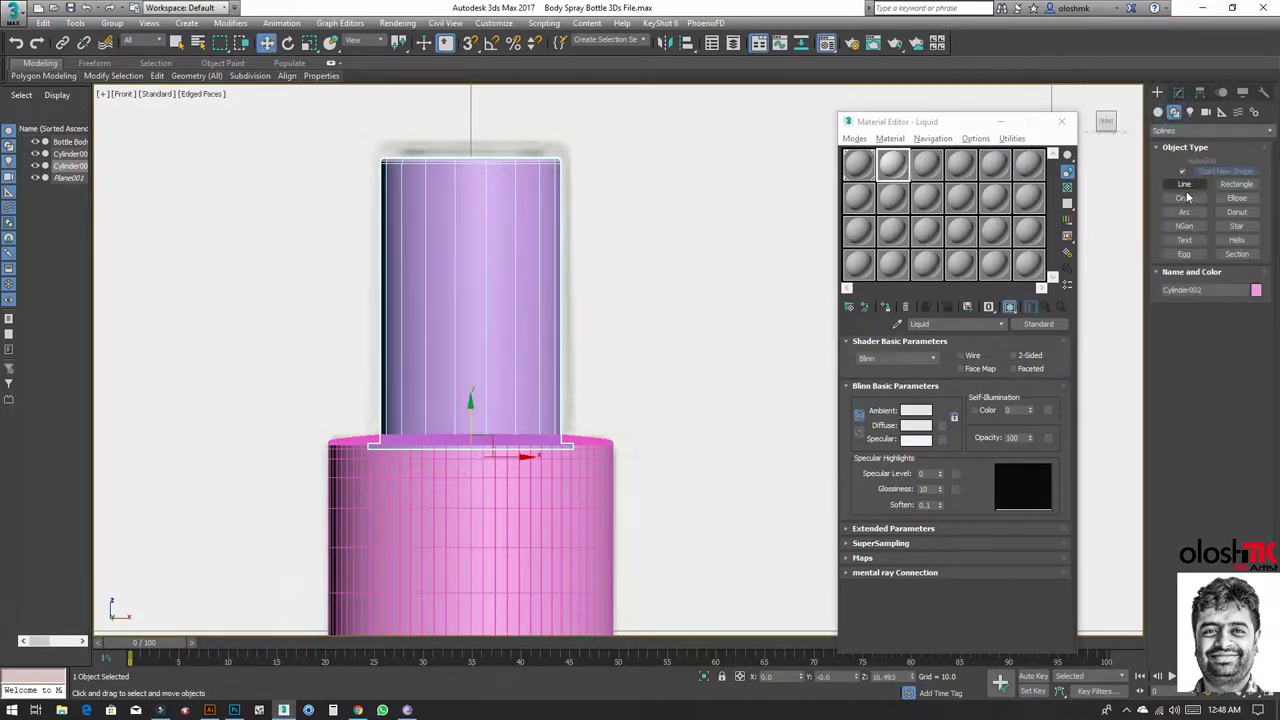
pyautogui.click(1185, 198)
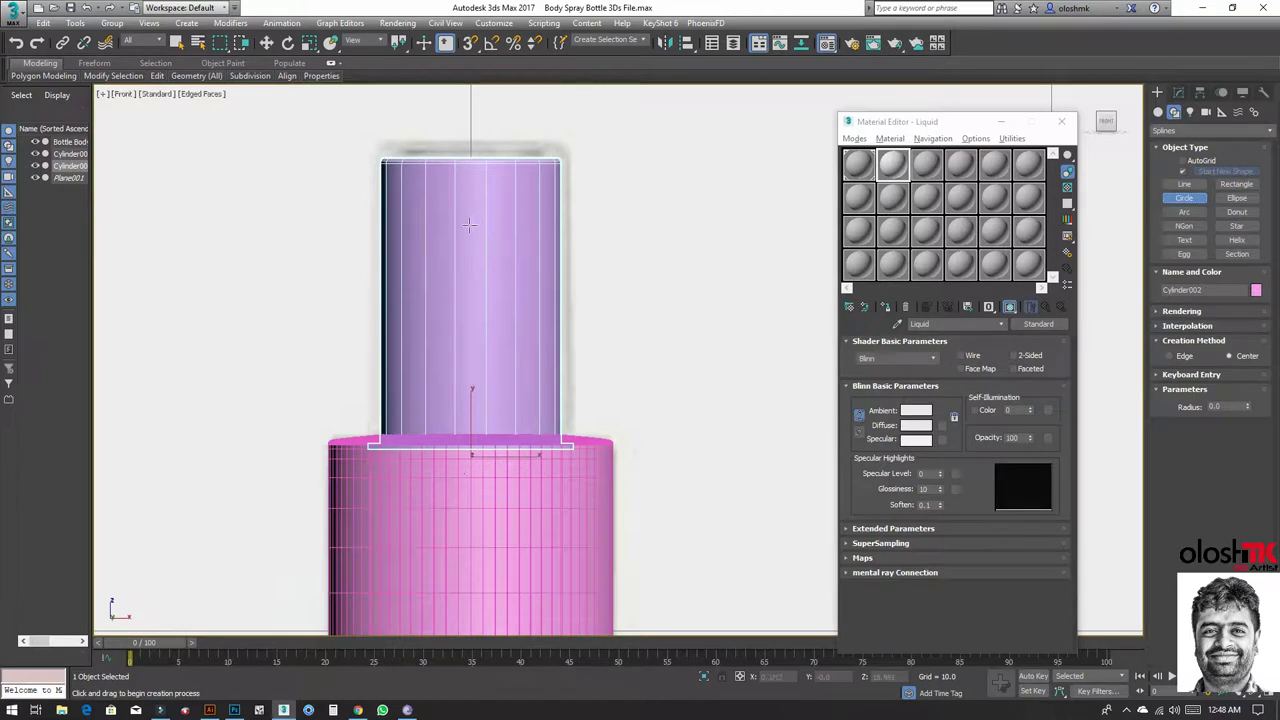
pyautogui.moveTo(472, 218); pyautogui.dragTo(449, 180)
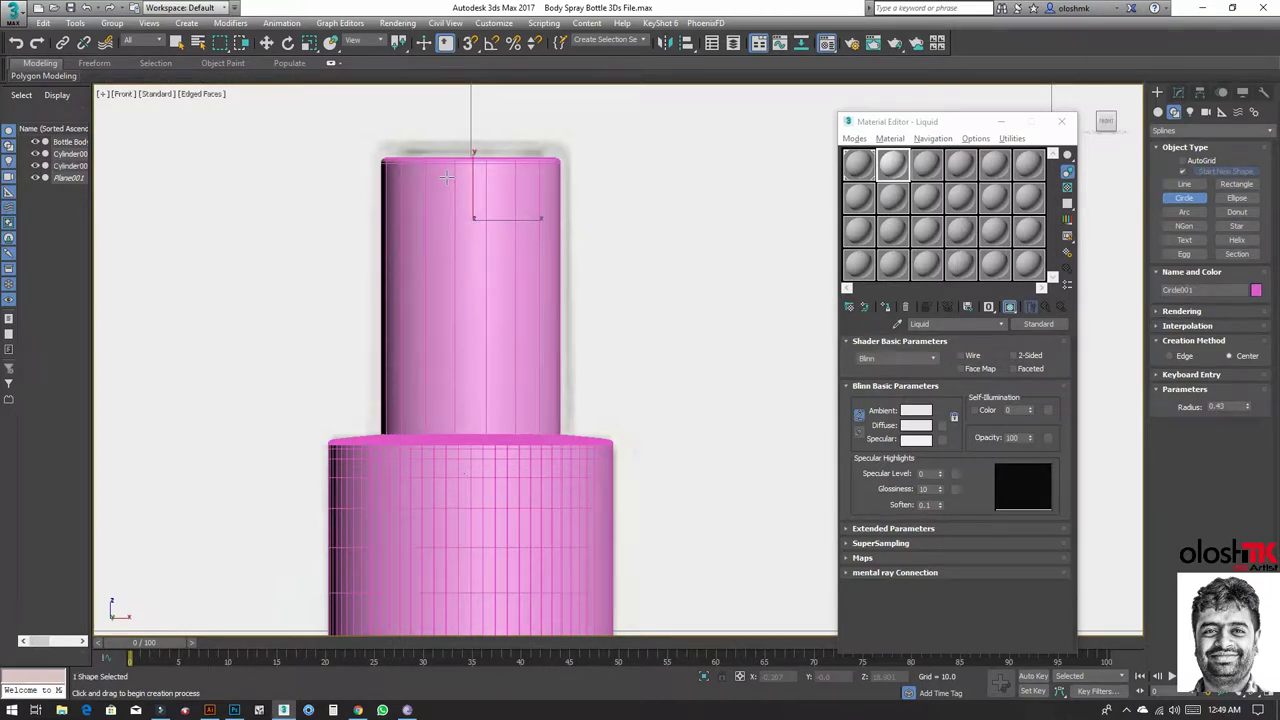
pyautogui.press('F3')
pyautogui.moveTo(446, 178); pyautogui.dragTo(462, 193)
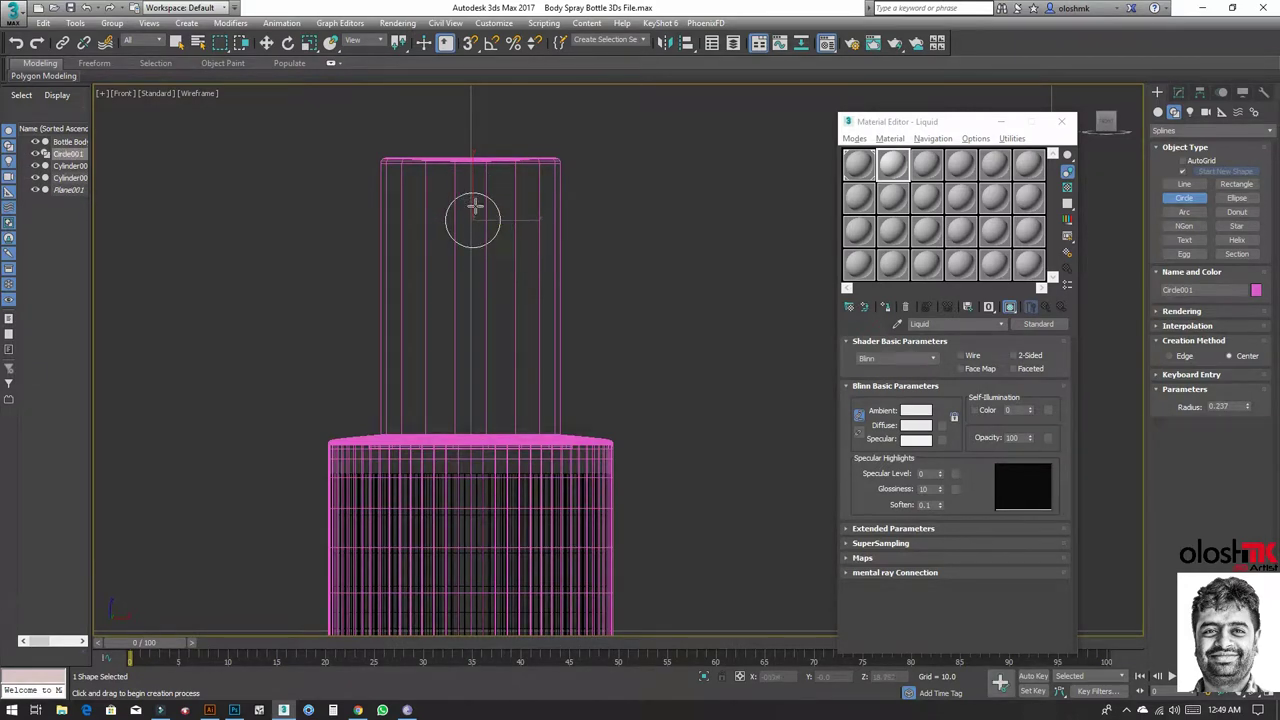
pyautogui.scroll(2, 474, 206)
pyautogui.press('w')
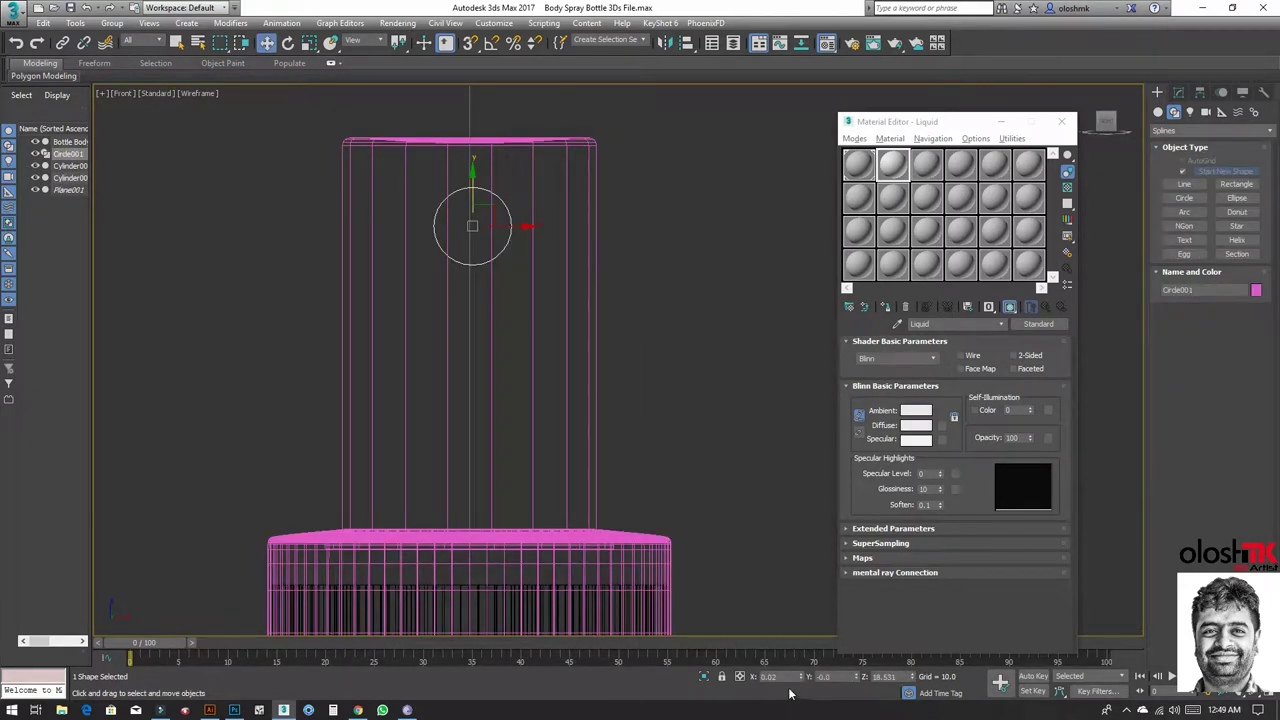
pyautogui.rightClick(801, 680)
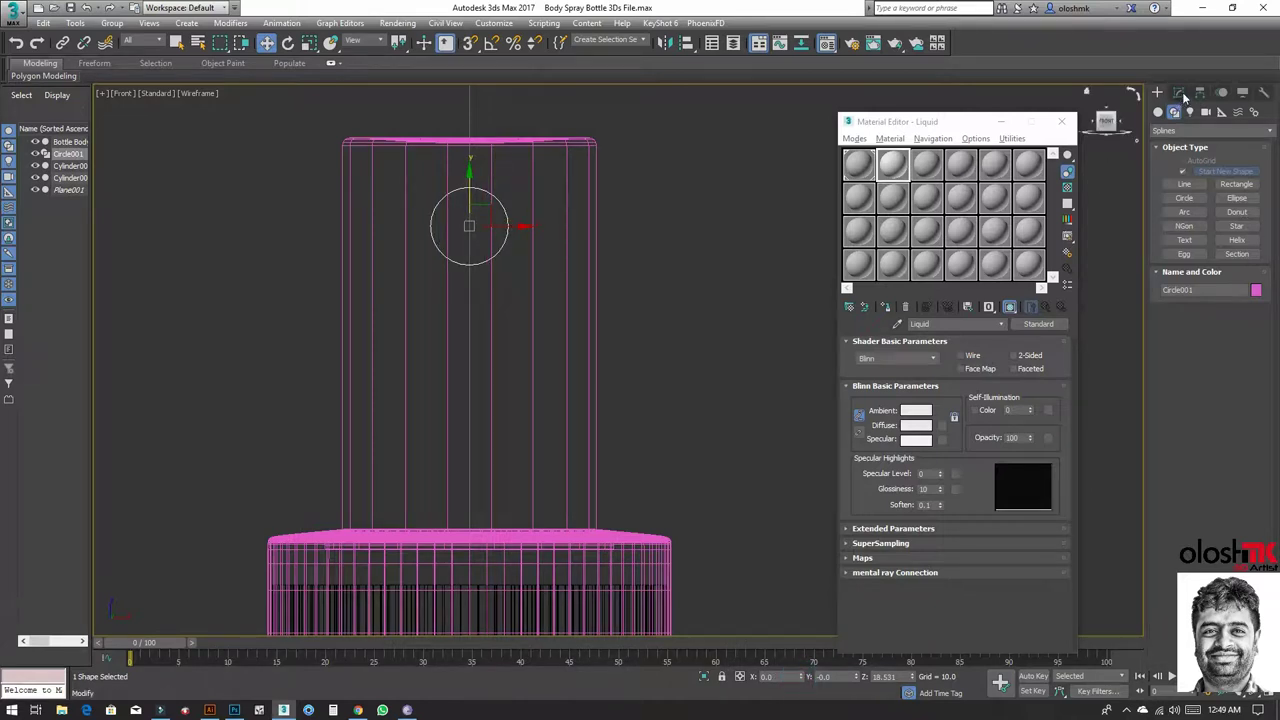
# Step: Set Circle001's radius to 0.135 and pan the Front view over the nozzle
pyautogui.click(1180, 93)
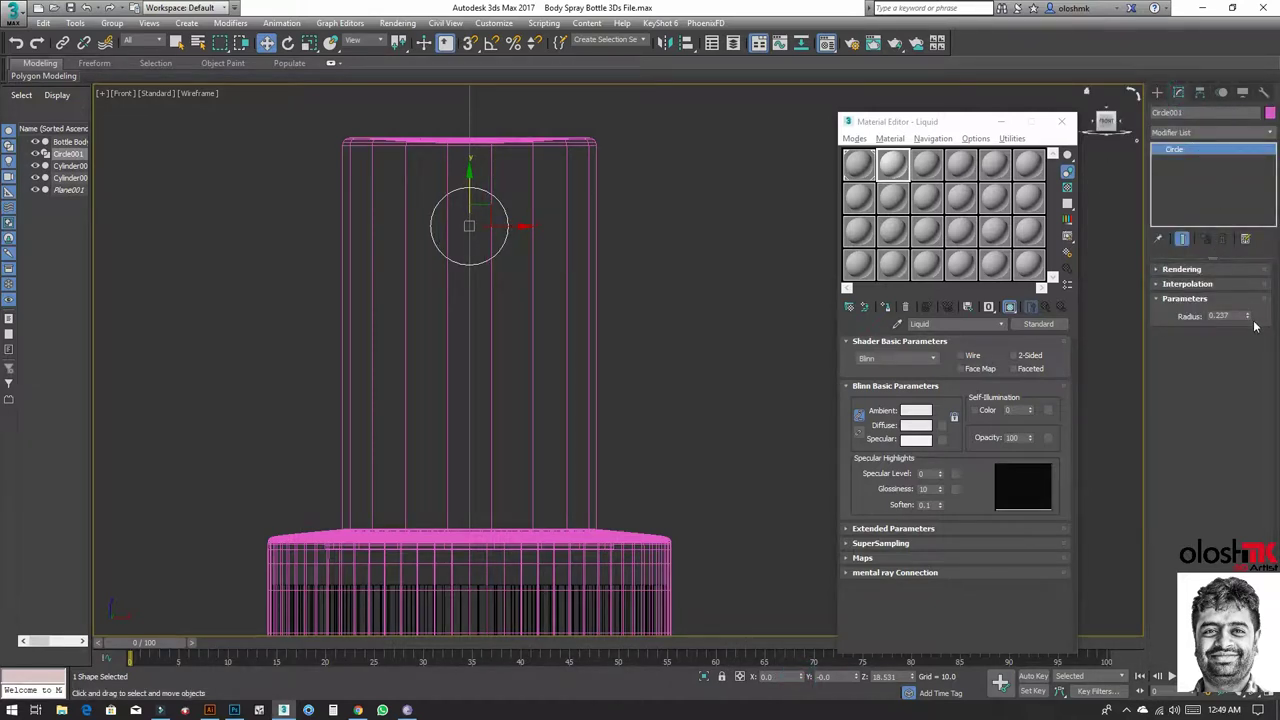
pyautogui.moveTo(1248, 316); pyautogui.dragTo(1248, 334)
pyautogui.scroll(3, 493, 232)
pyautogui.scroll(2, 450, 222)
pyautogui.scroll(3, 421, 222)
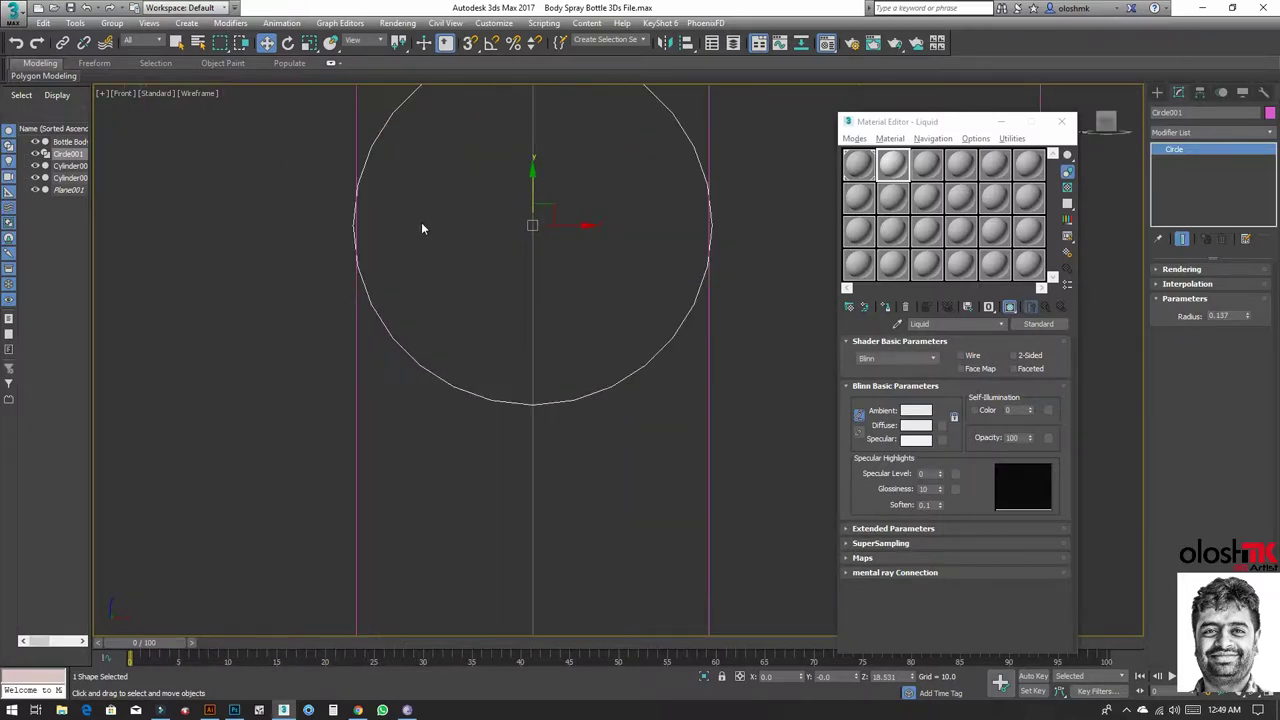
pyautogui.click(1248, 320)
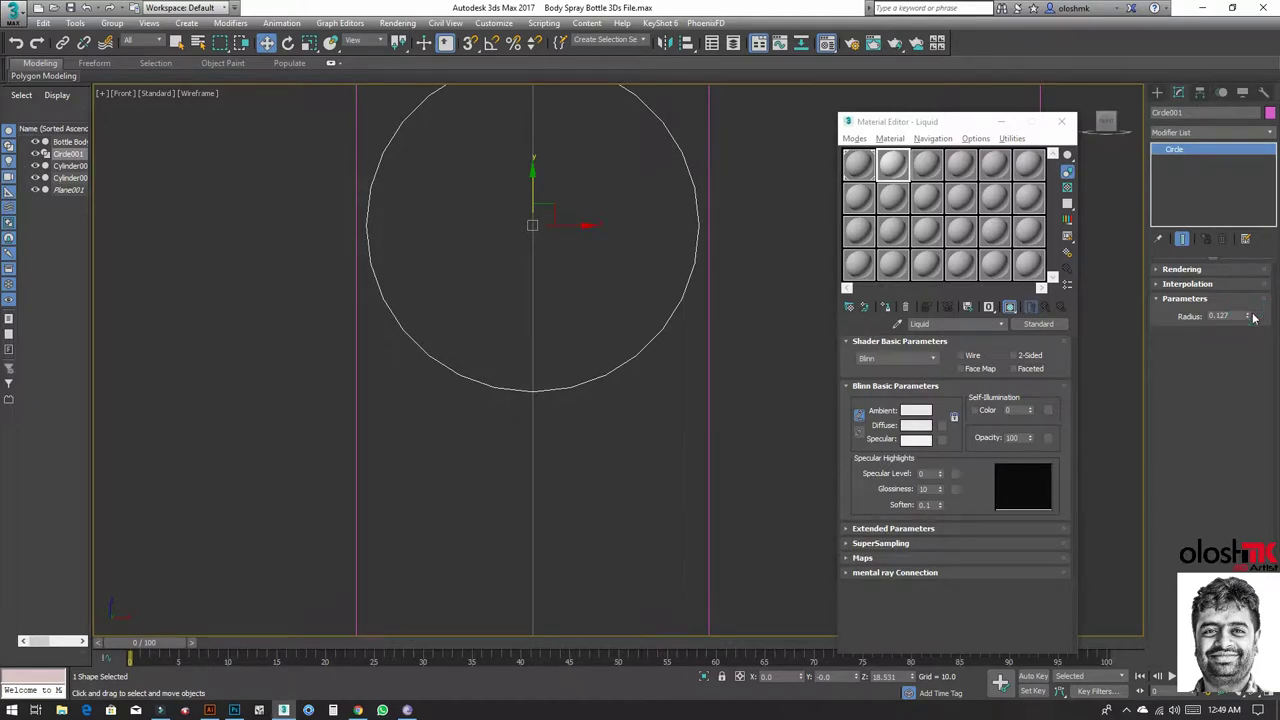
pyautogui.click(1251, 313)
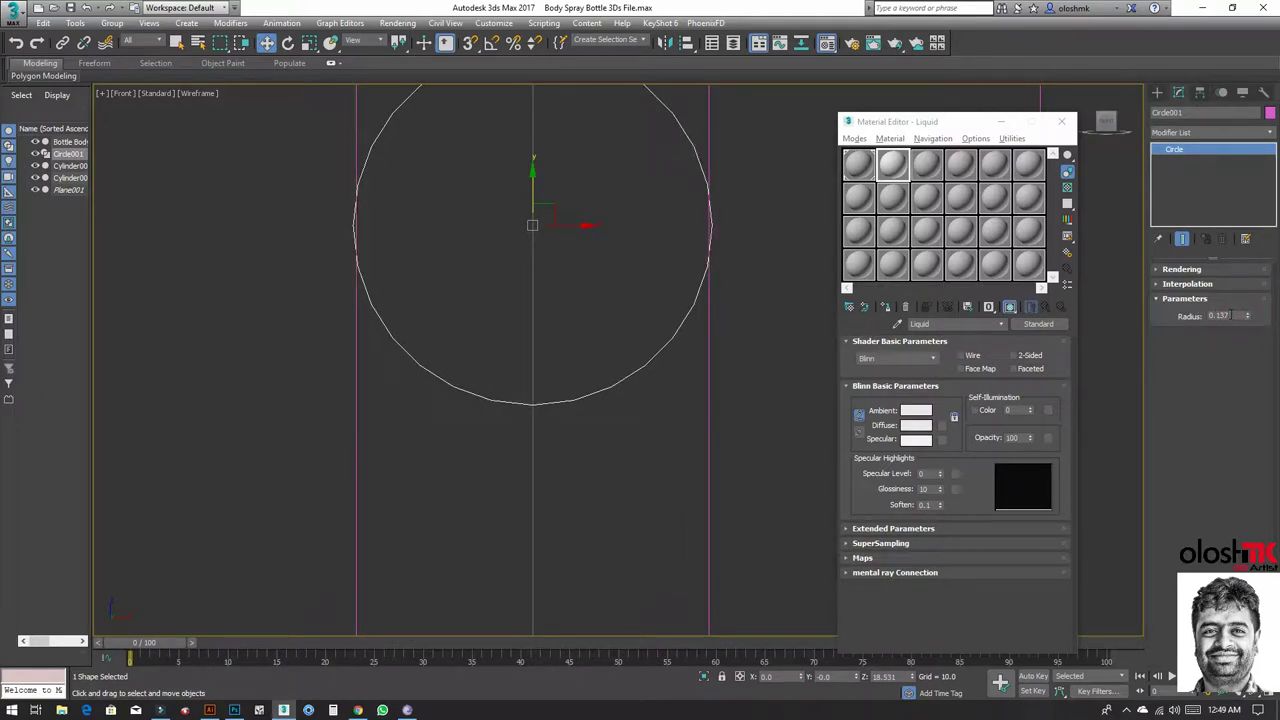
pyautogui.doubleClick(1222, 315)
pyautogui.scroll(-2, 560, 221)
pyautogui.scroll(-2, 606, 222)
pyautogui.write('0.135')
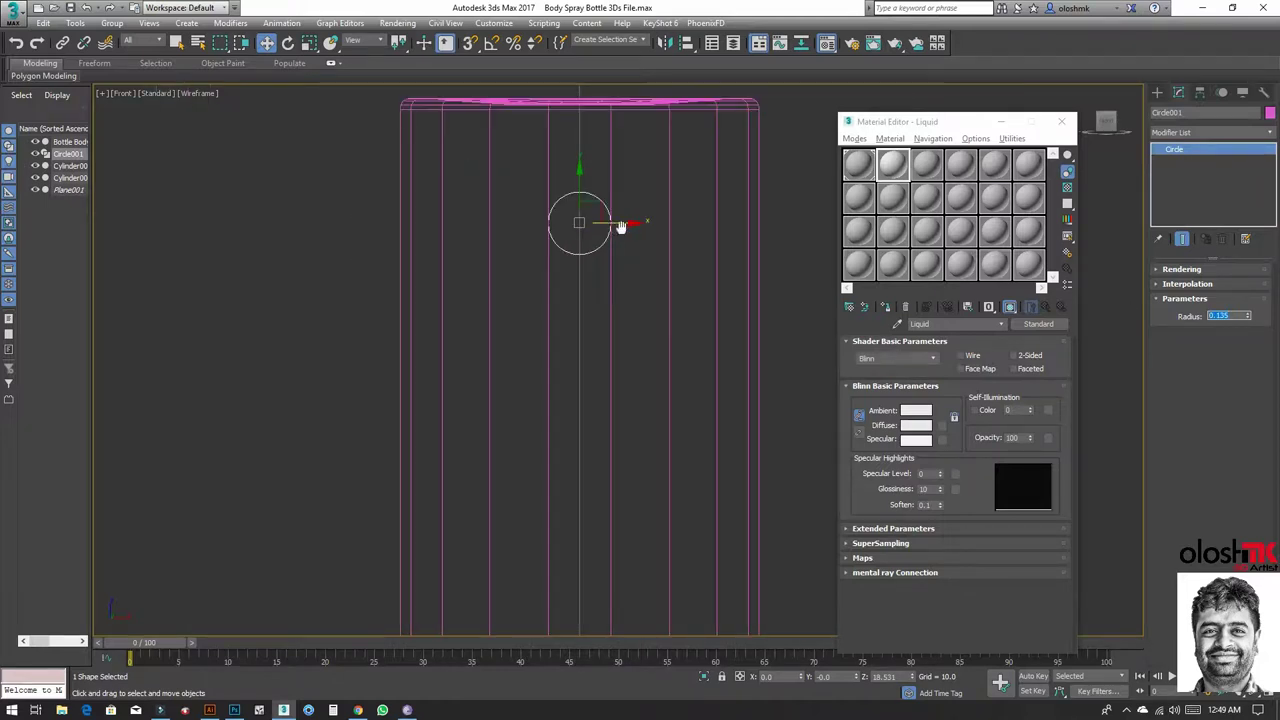
pyautogui.moveTo(620, 227); pyautogui.dragTo(443, 206, button='middle')
# Step: Quick Slice Cylinder002 with edge loops at the circle's top and bottom, then select the centre loop
pyautogui.click(424, 177)
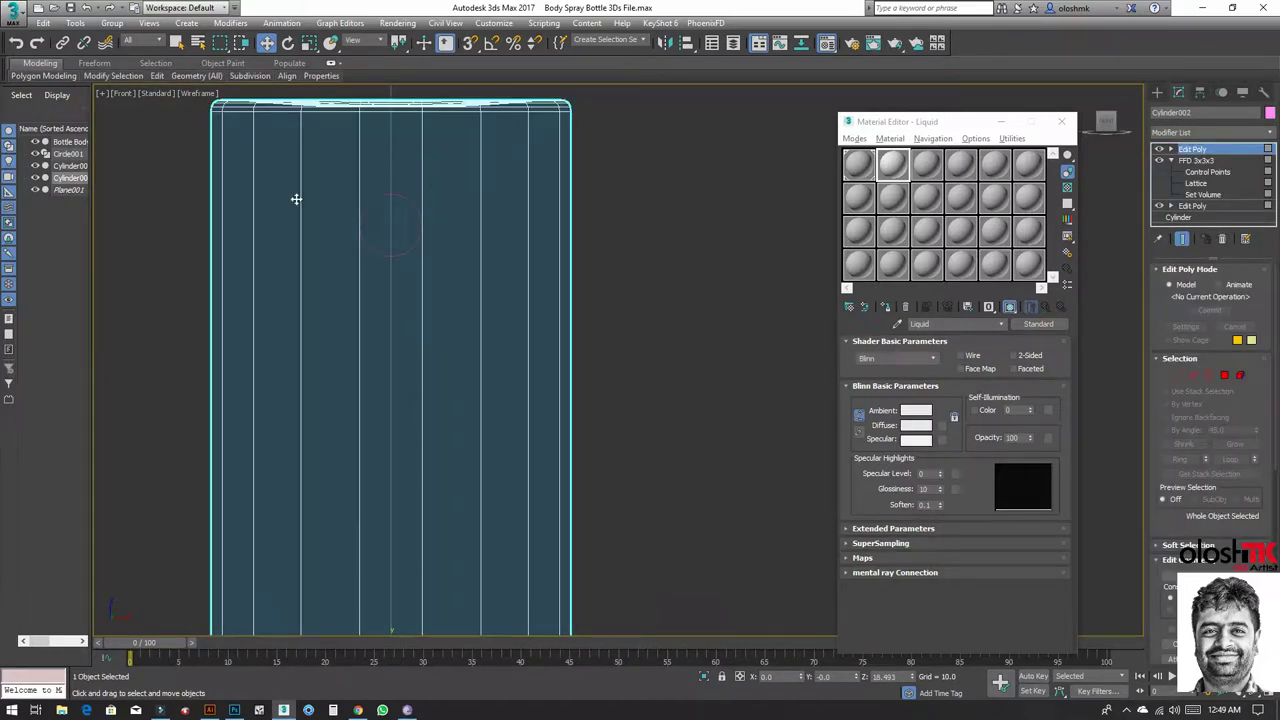
pyautogui.moveTo(157, 76)
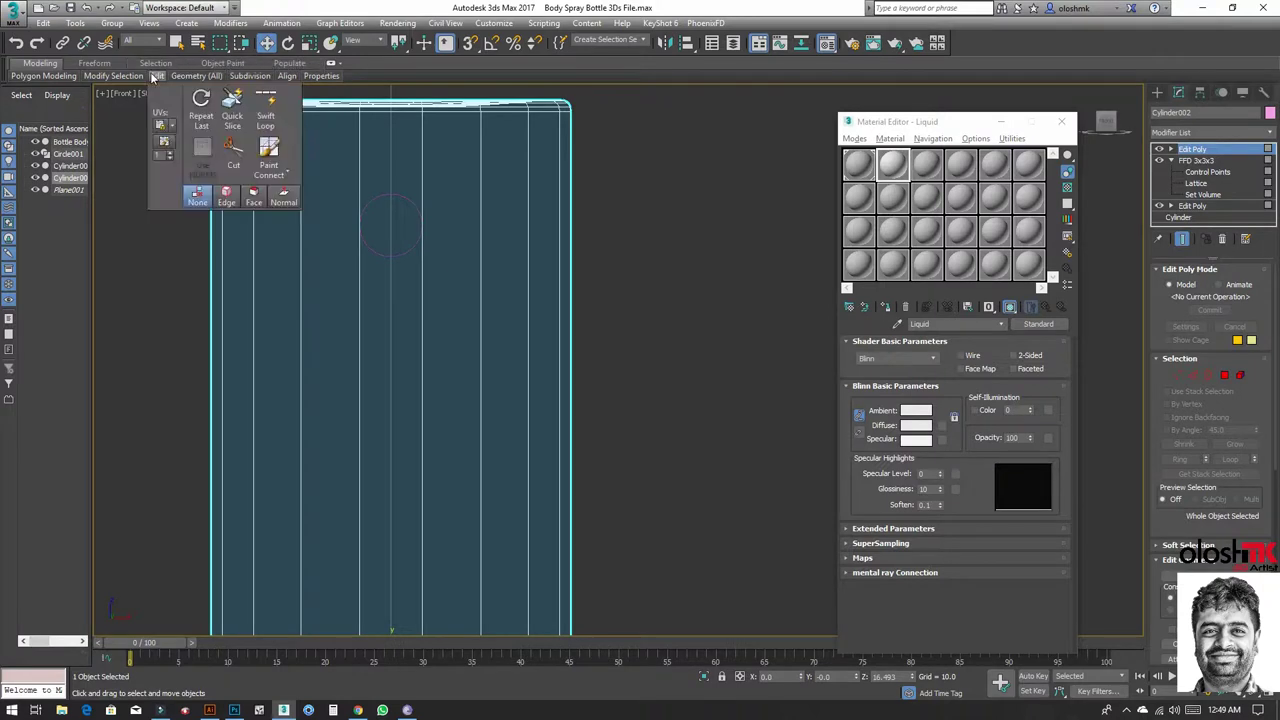
pyautogui.click(231, 103)
pyautogui.scroll(5, 395, 195)
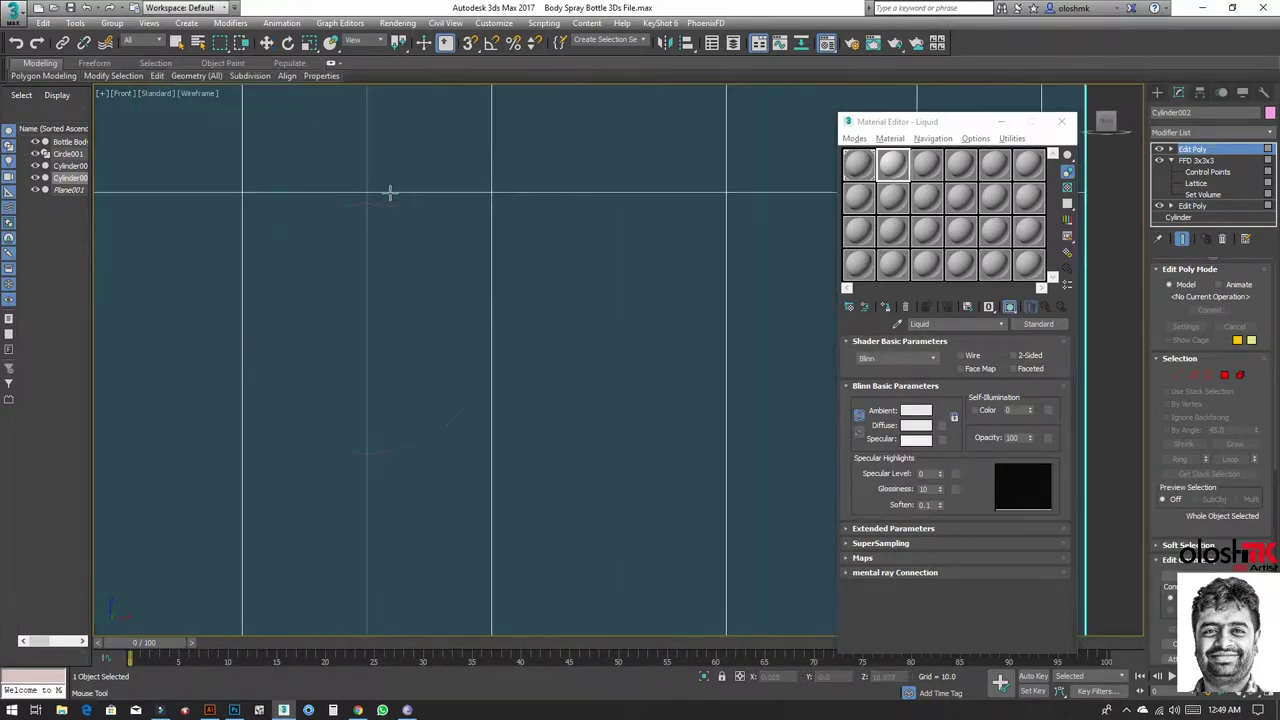
pyautogui.click(371, 200)
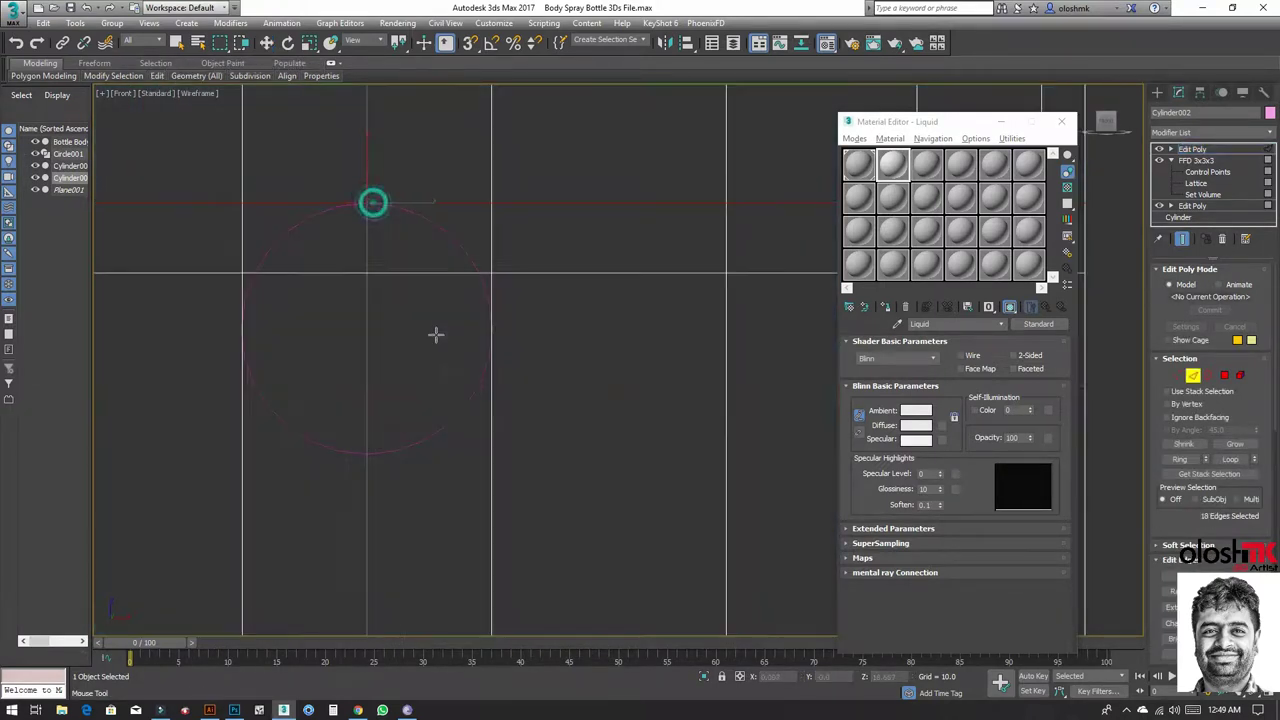
pyautogui.click(390, 456)
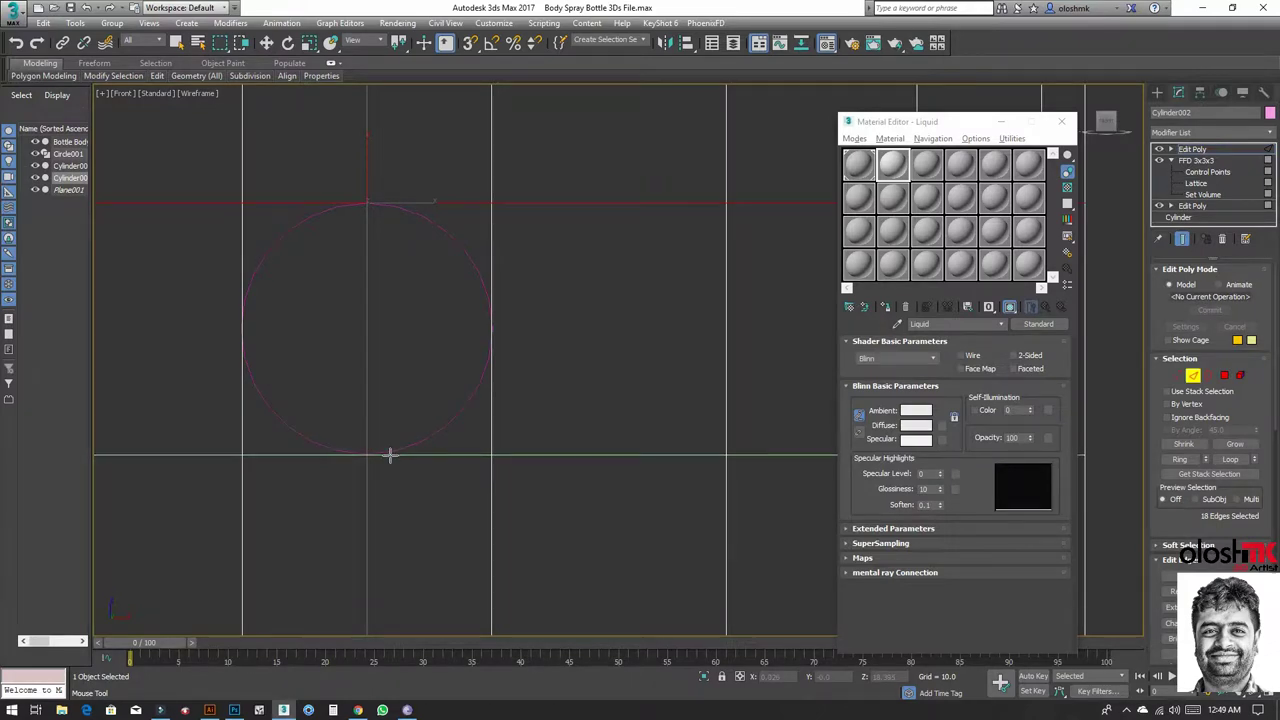
pyautogui.rightClick(367, 325)
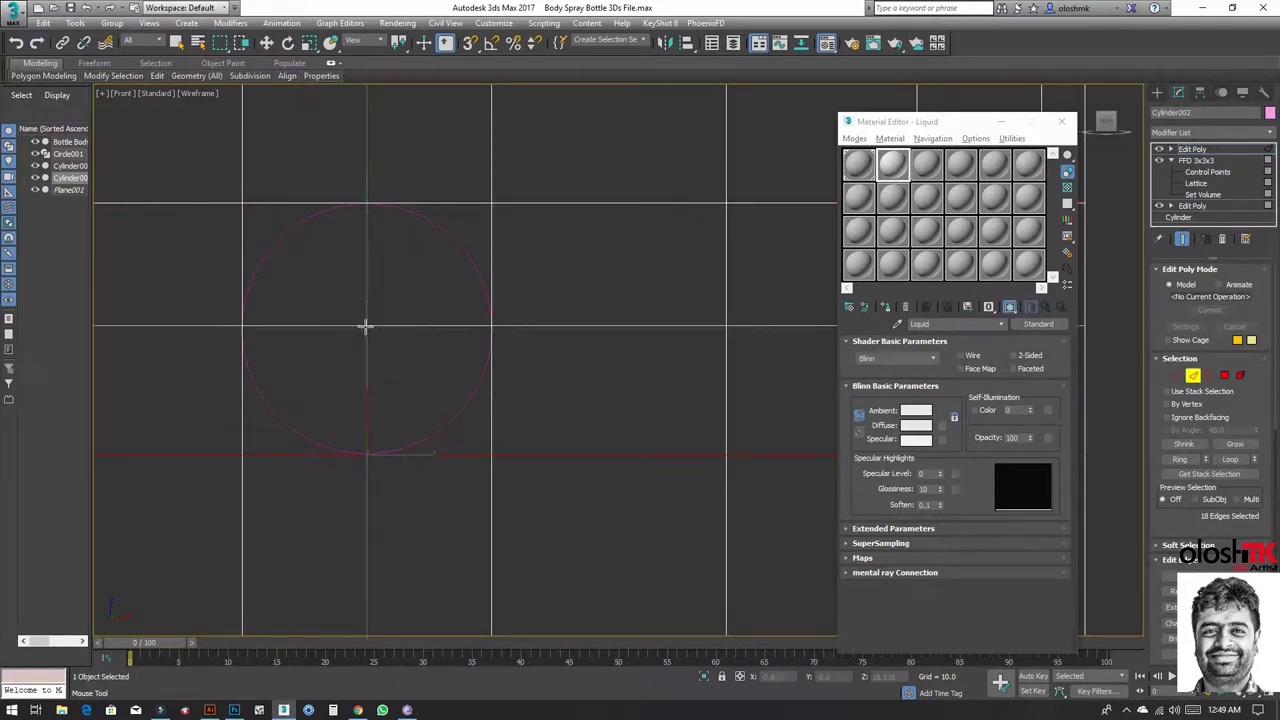
pyautogui.click(367, 325)
pyautogui.press('w')
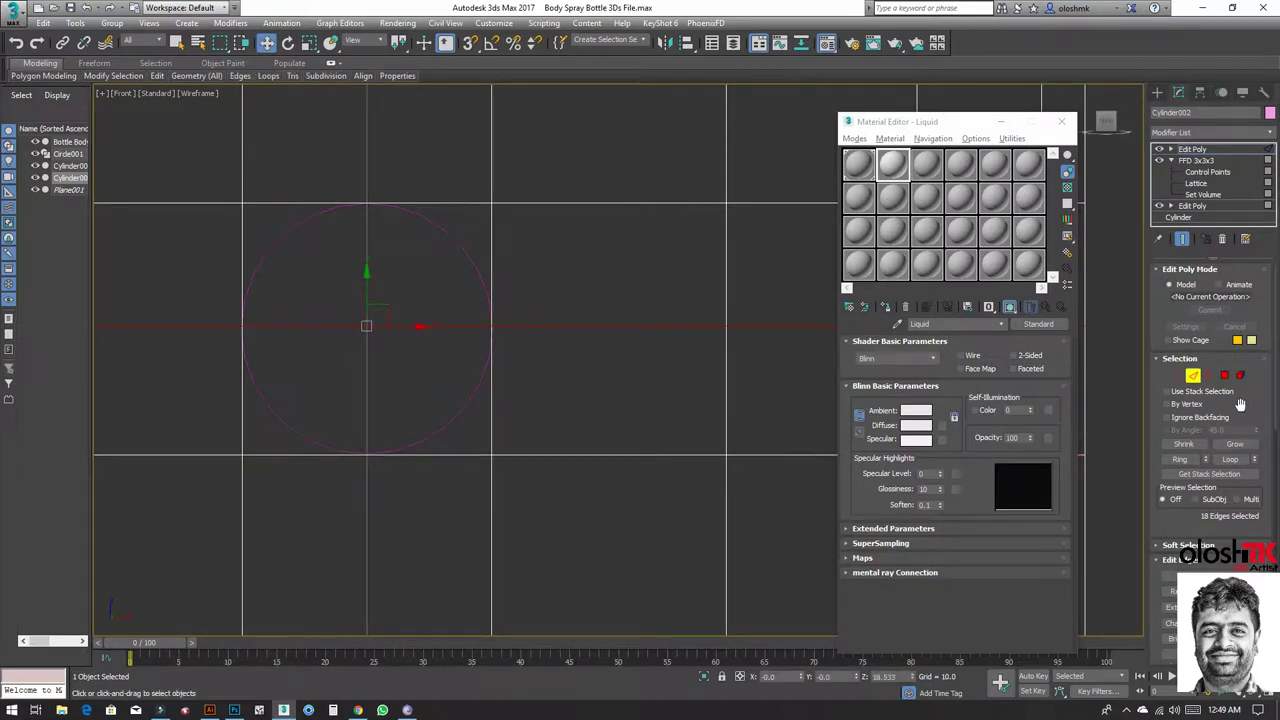
# Step: Inspect the new vertices and the upper face over the circle across the Perspective and Front views
pyautogui.click(1177, 376)
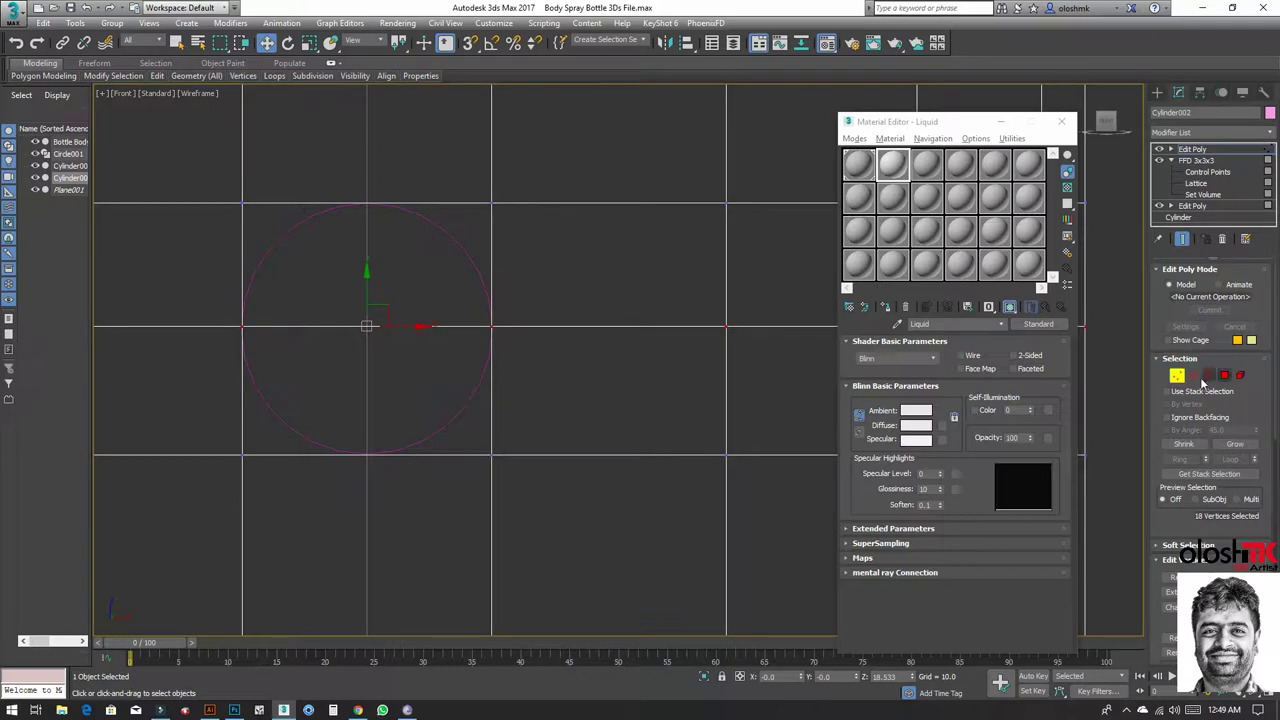
pyautogui.click(1224, 375)
pyautogui.click(455, 288)
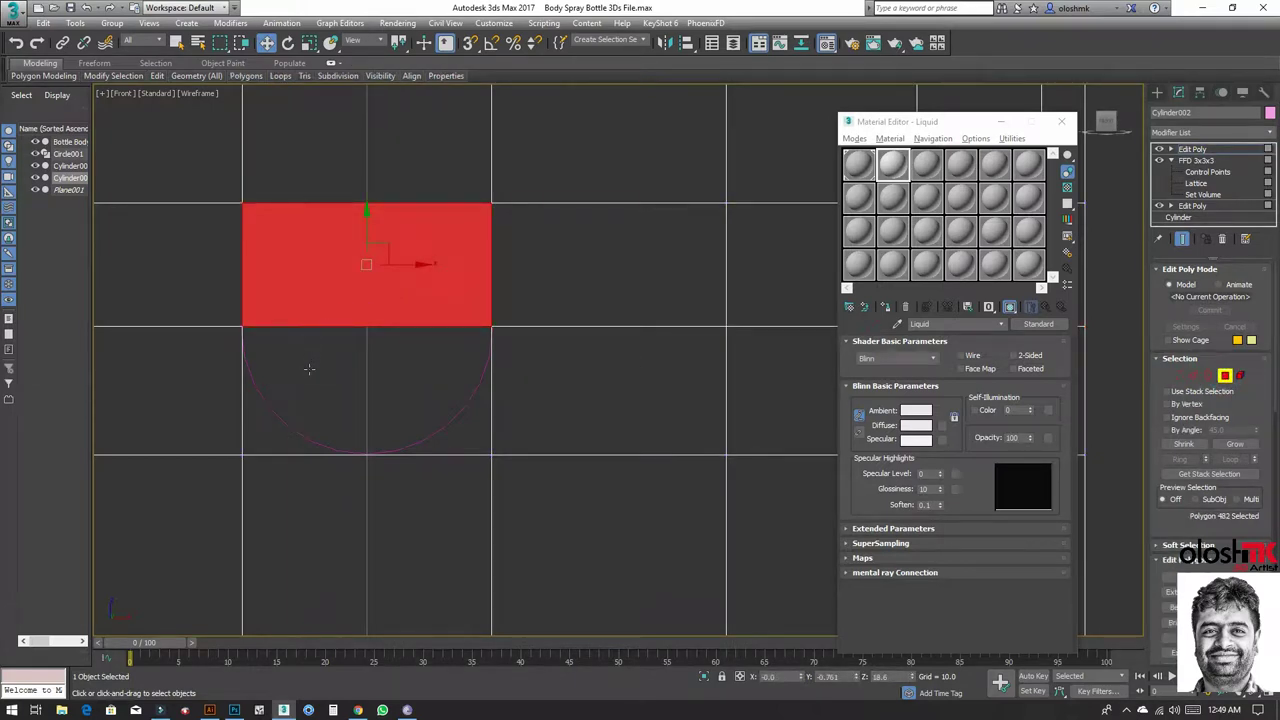
pyautogui.click(1177, 376)
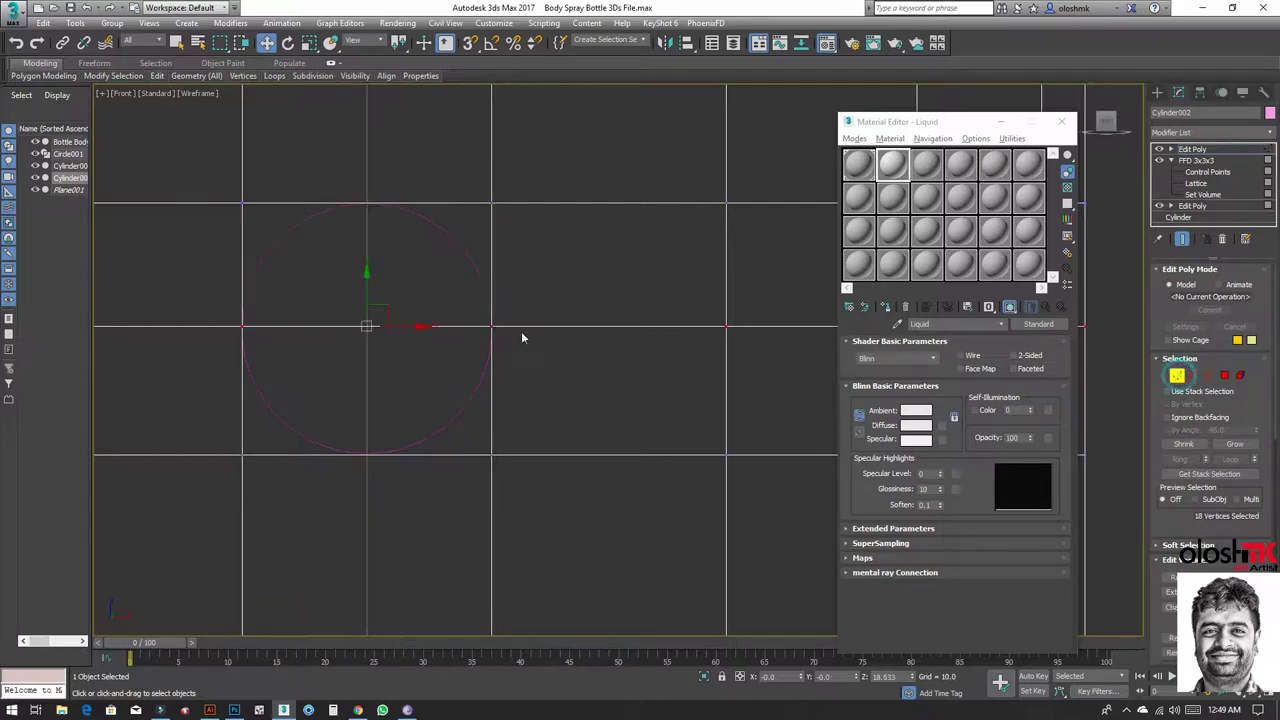
pyautogui.hotkey('alt', 'w')
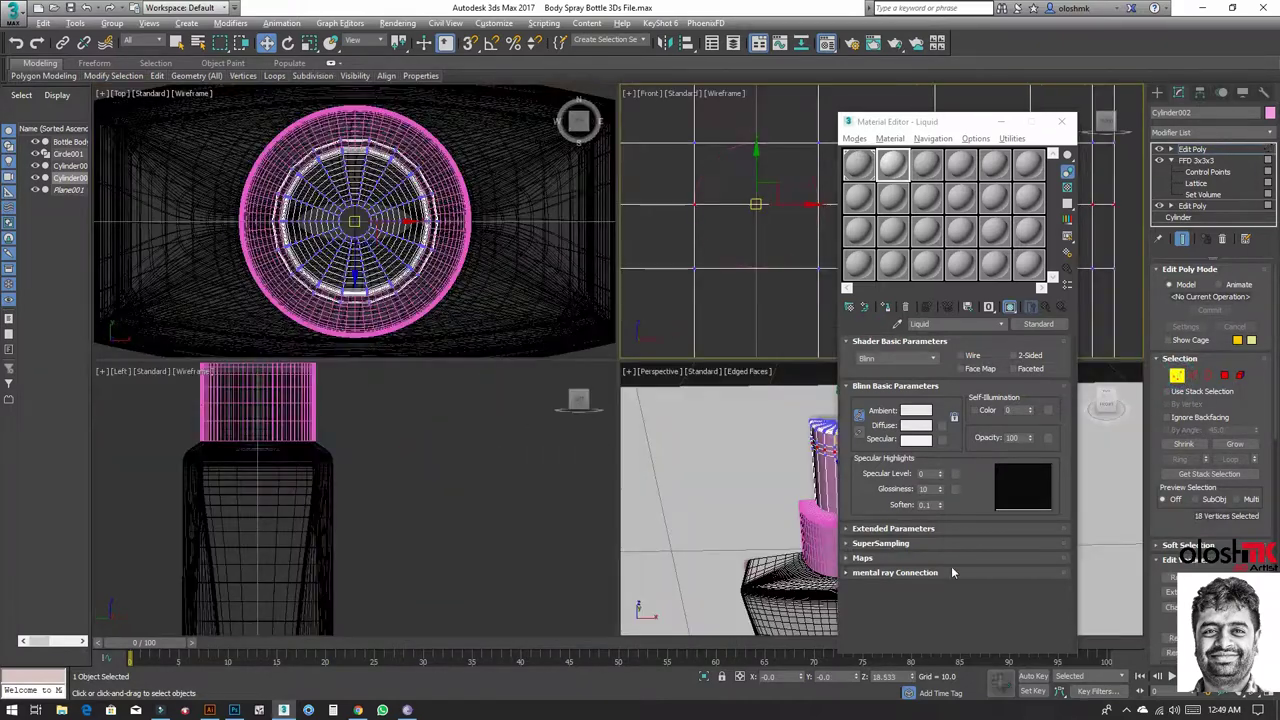
pyautogui.rightClick(776, 532)
pyautogui.hotkey('alt', 'w')
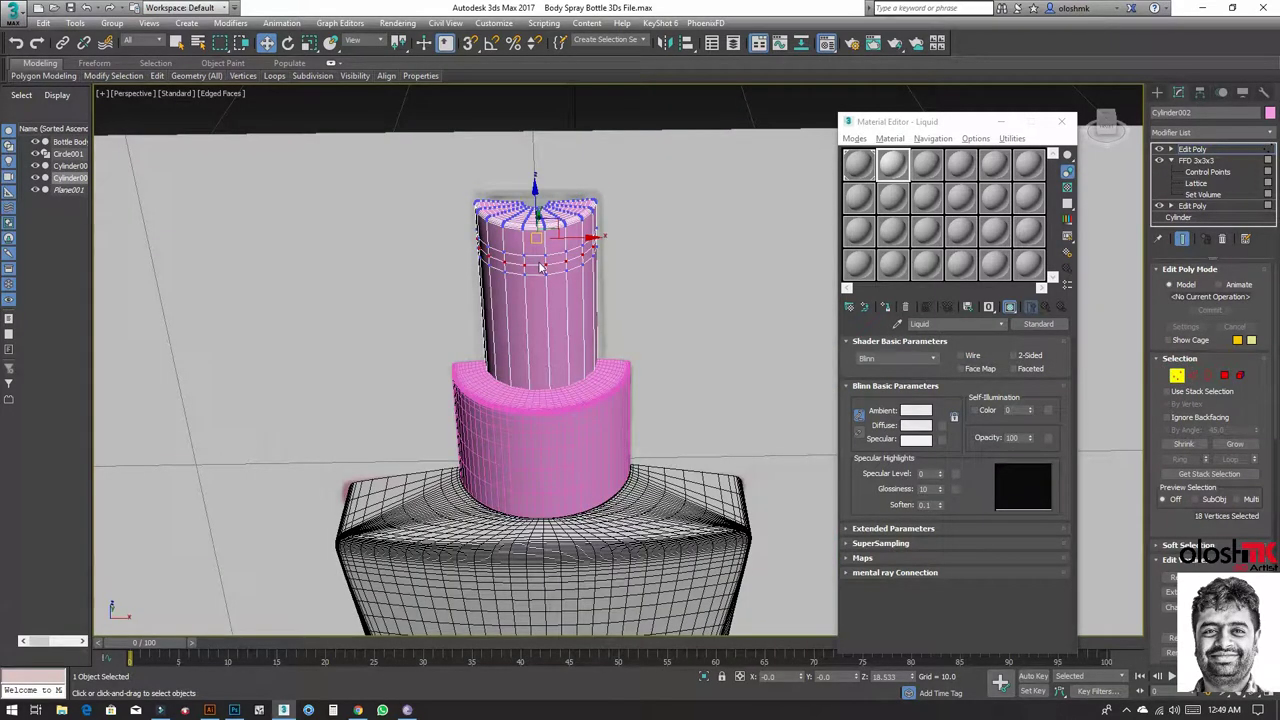
pyautogui.hotkey('alt', 'w')
pyautogui.rightClick(756, 223)
pyautogui.hotkey('alt', 'w')
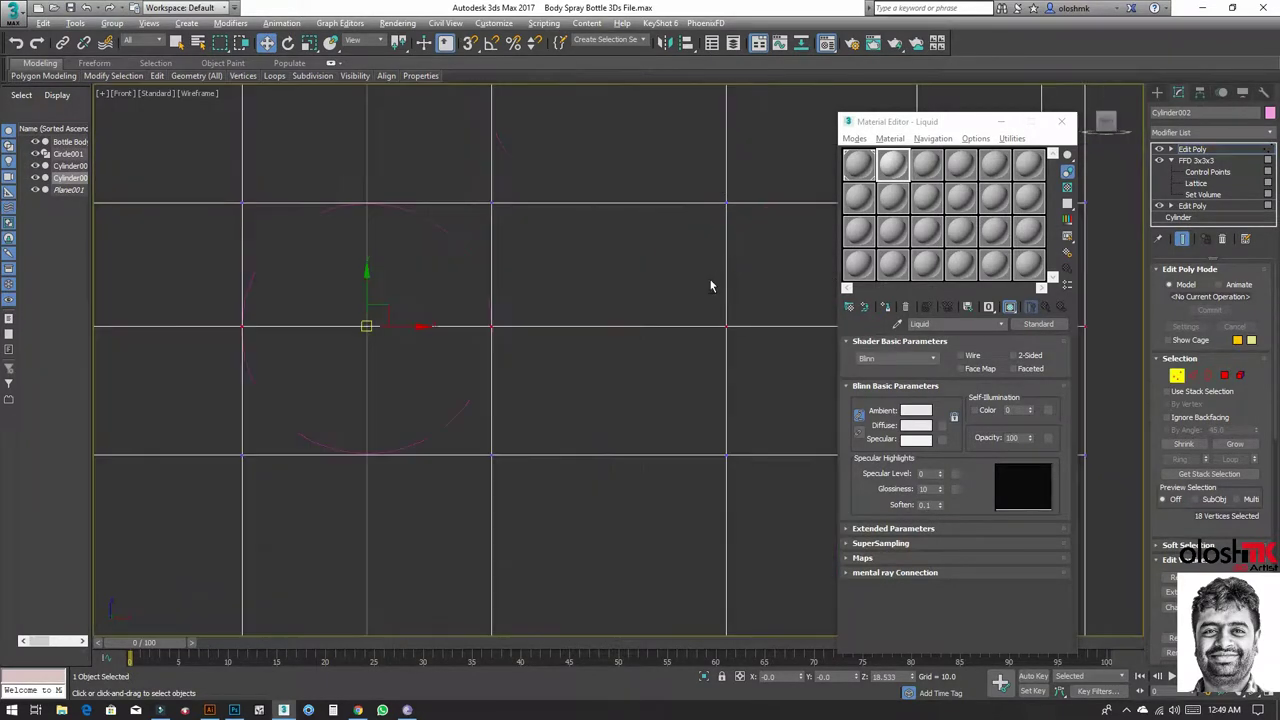
pyautogui.click(386, 342)
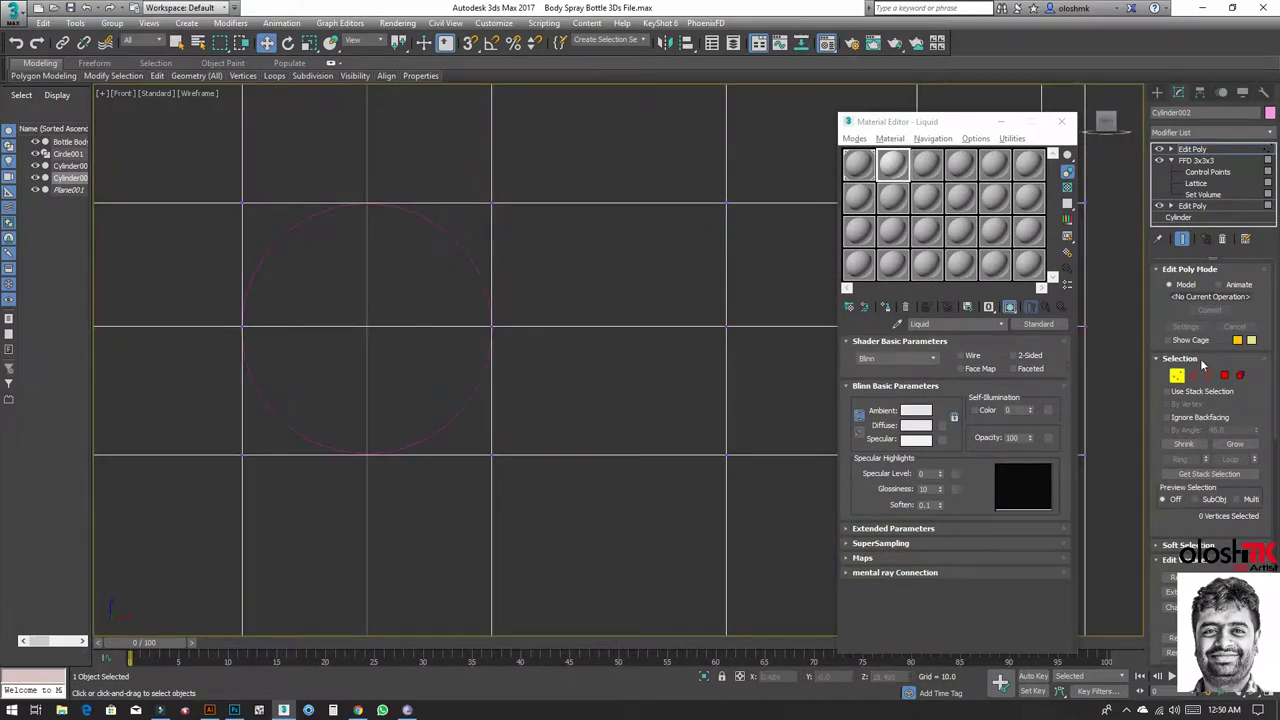
# Step: Add the lower face so the selected polygons form a square around the circle
pyautogui.hotkey('alt', 'w')
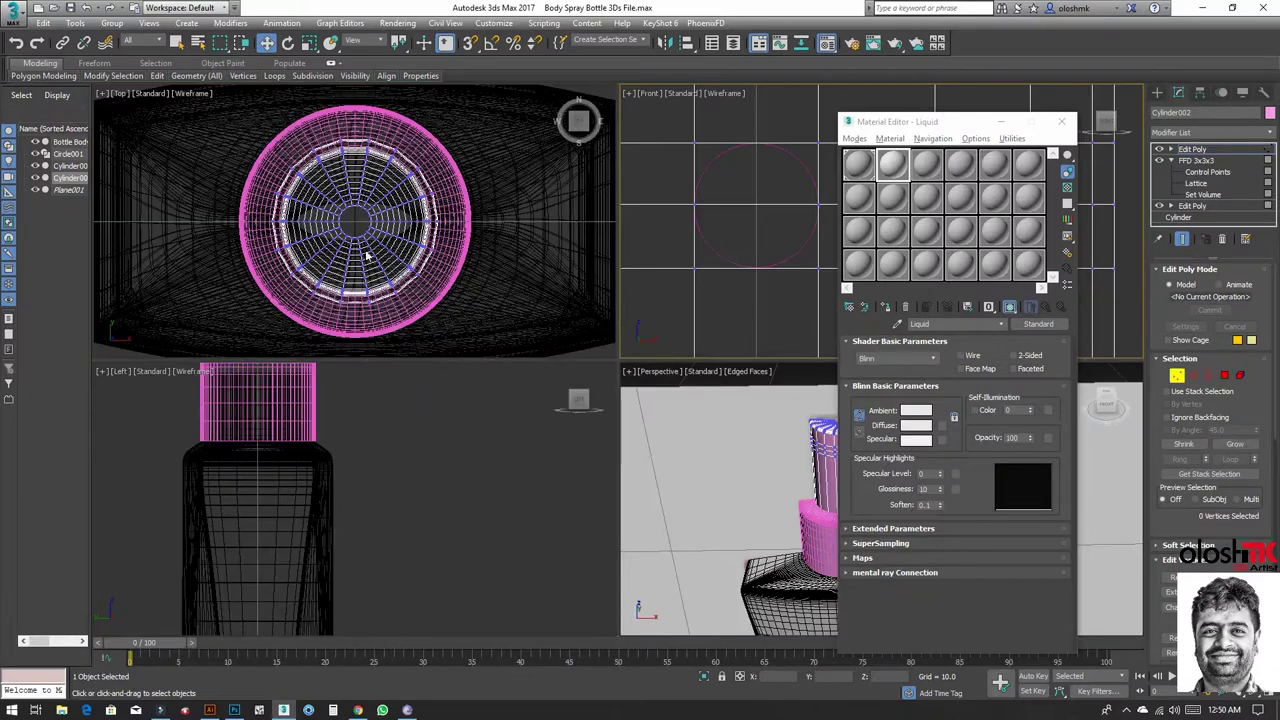
pyautogui.rightClick(367, 257)
pyautogui.hotkey('alt', 'w')
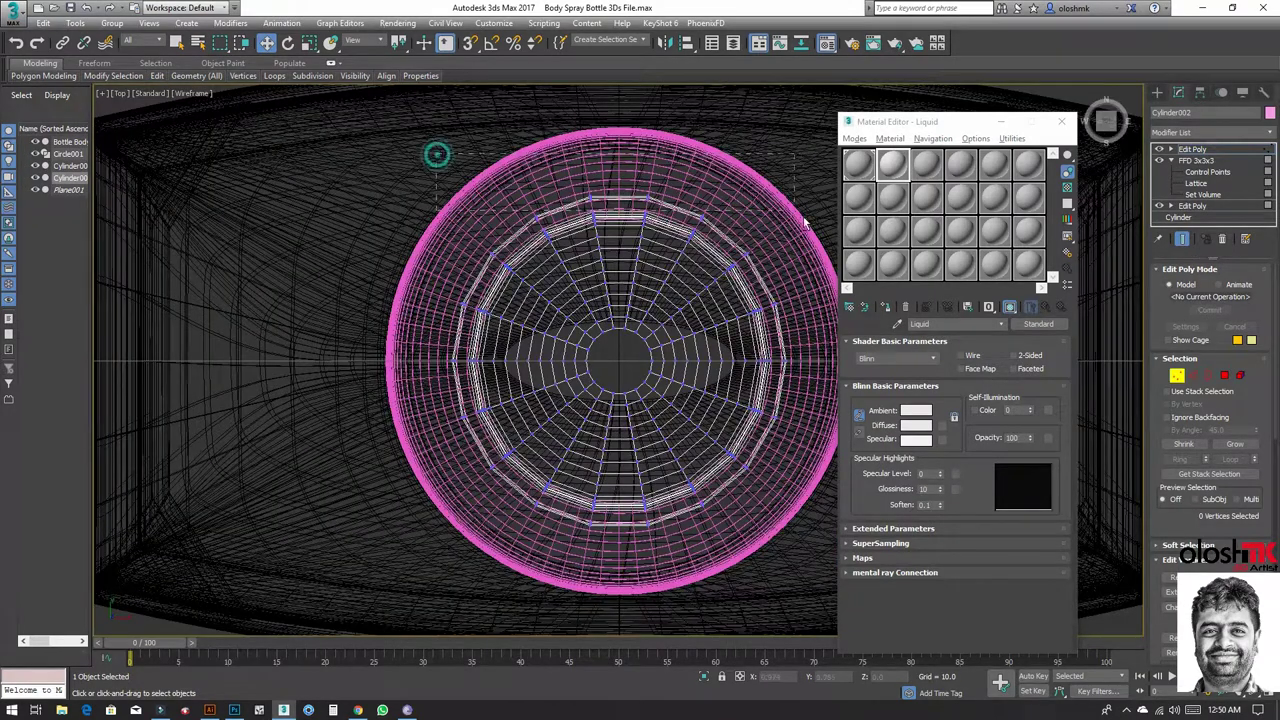
pyautogui.hotkey('alt', 'w')
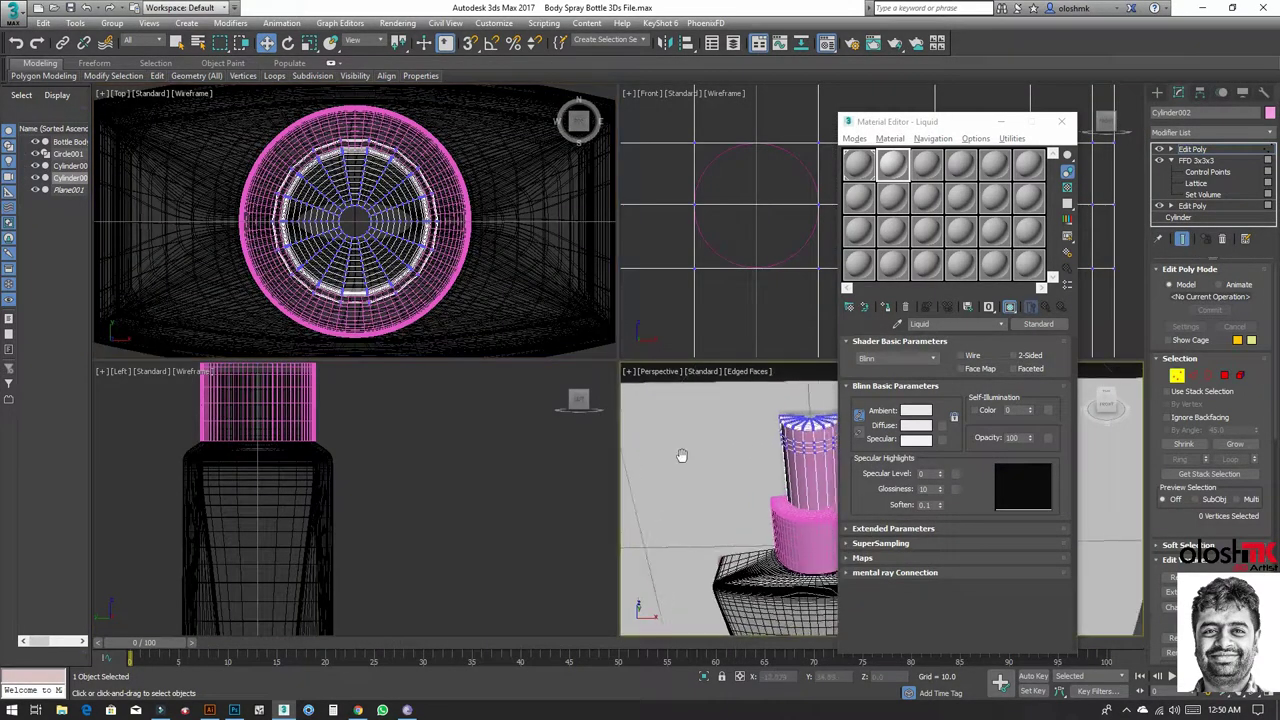
pyautogui.moveTo(725, 467); pyautogui.dragTo(677, 455, button='middle')
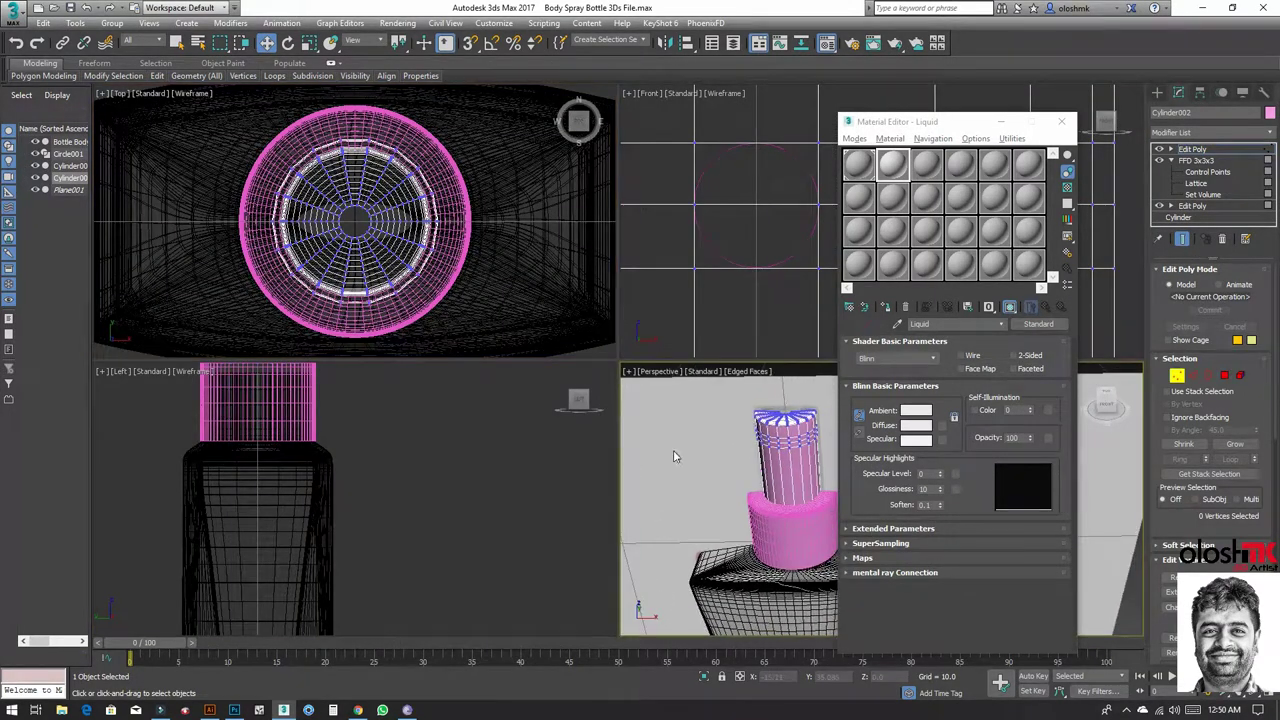
pyautogui.rightClick(713, 238)
pyautogui.hotkey('alt', 'w')
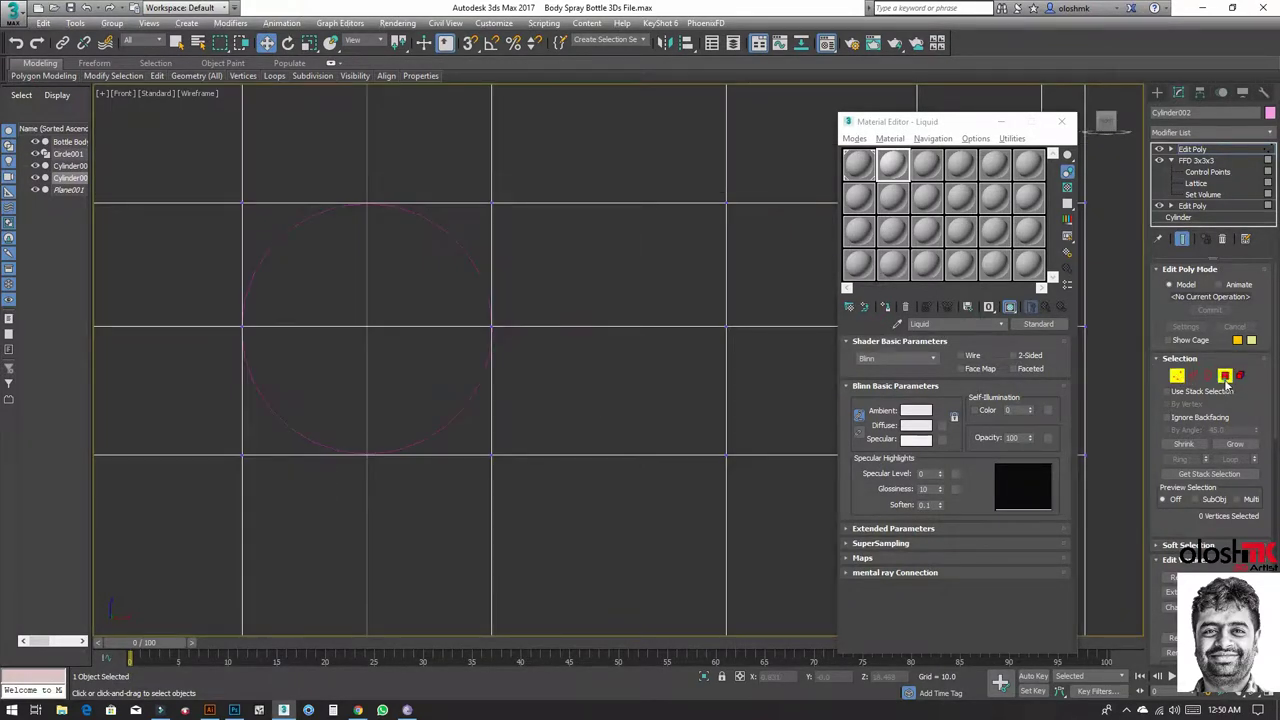
pyautogui.click(1226, 378)
pyautogui.keyDown('ctrl'); pyautogui.click(377, 362); pyautogui.keyUp('ctrl')
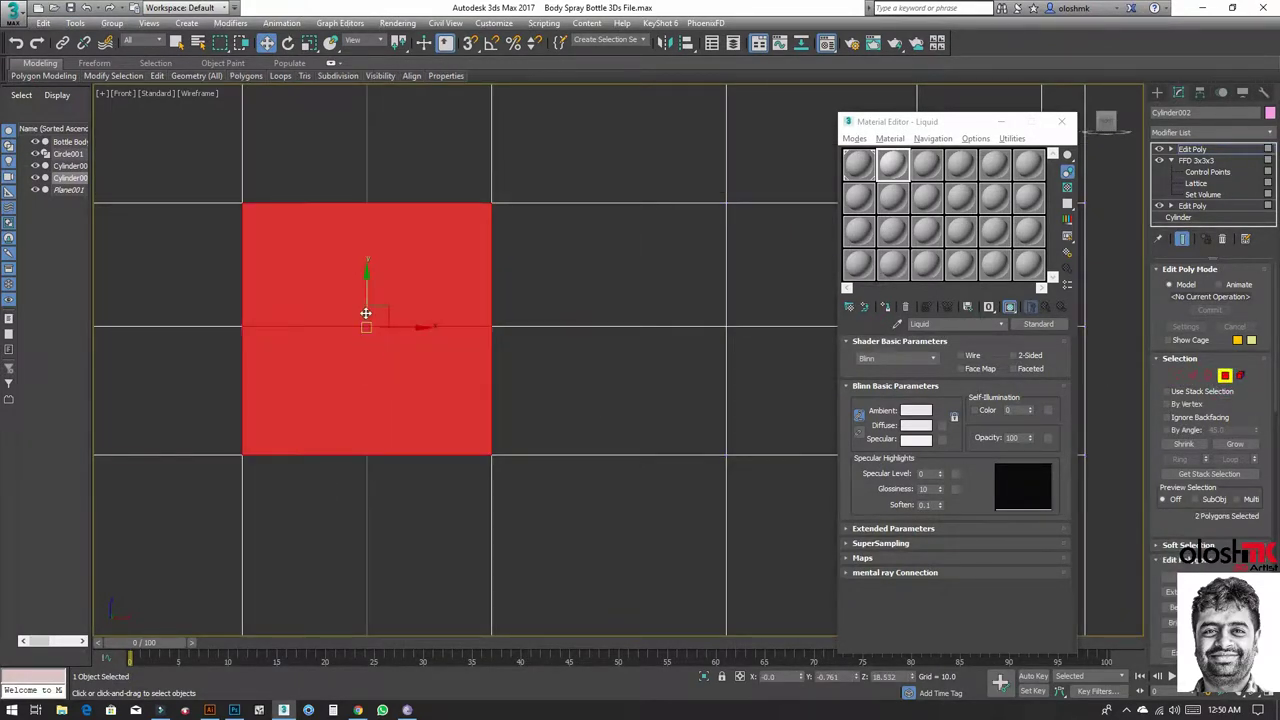
pyautogui.scroll(-2, 366, 313)
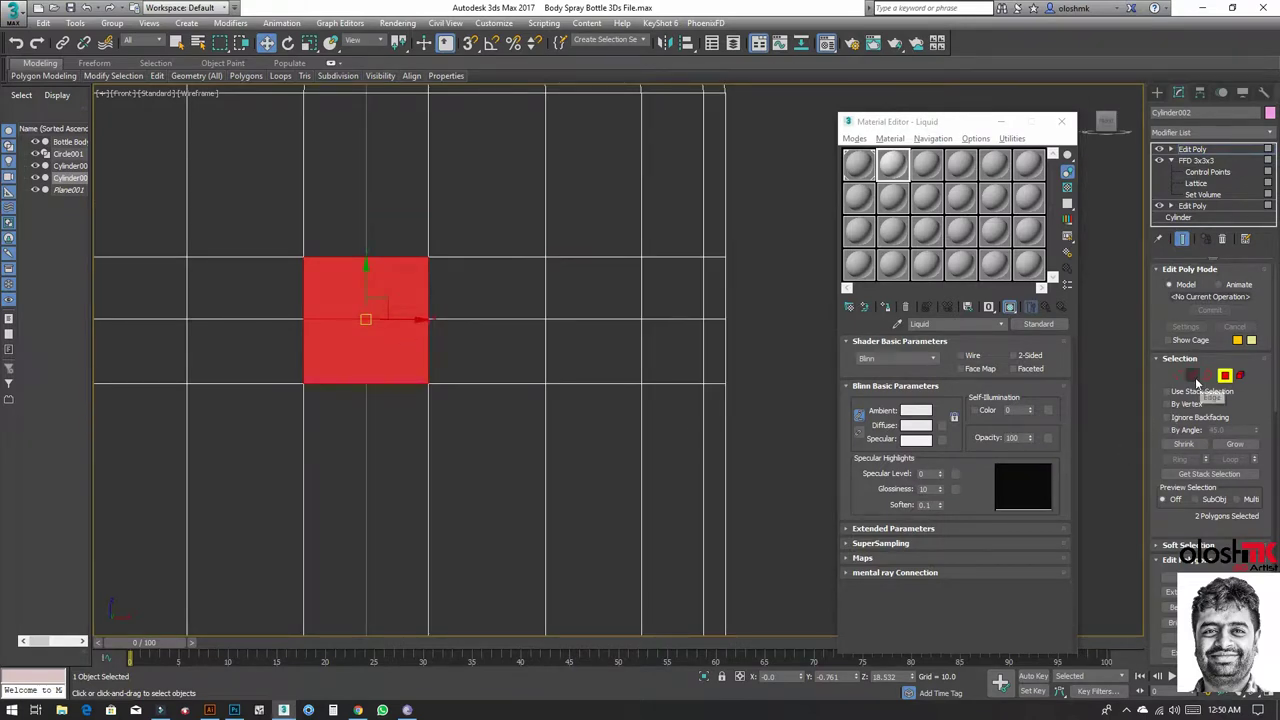
pyautogui.click(1194, 376)
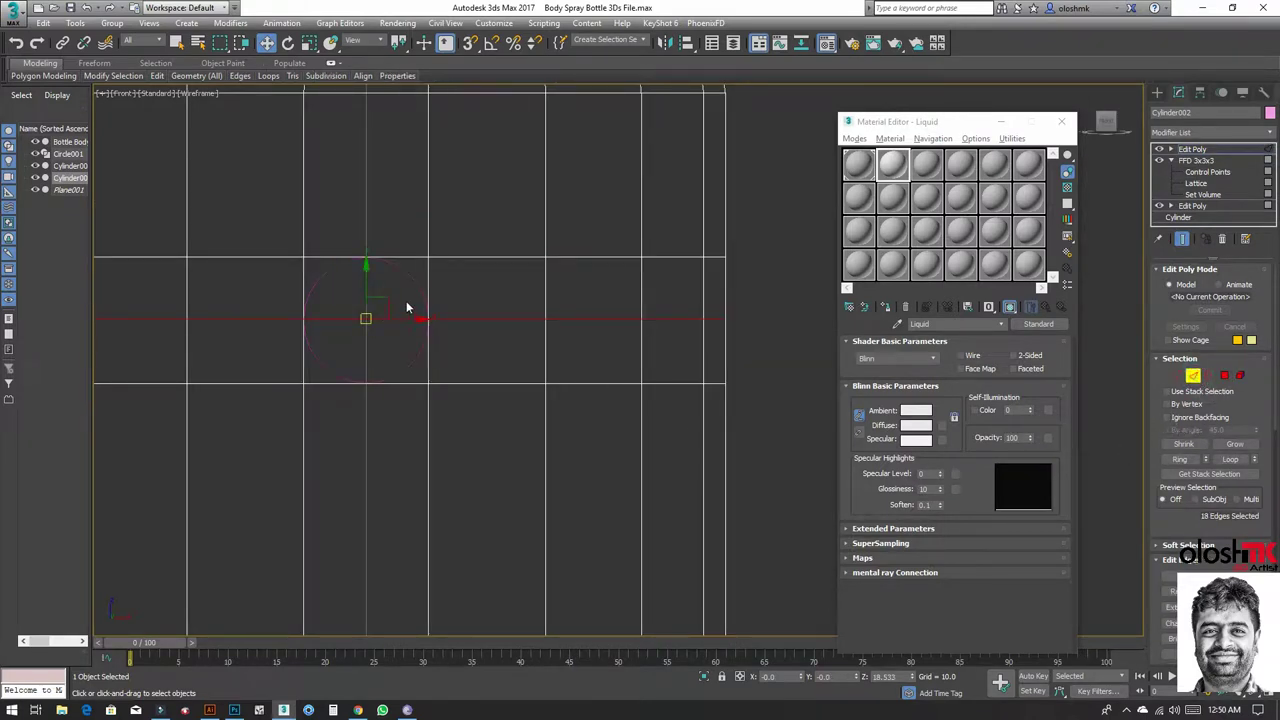
# Step: Move Circle001 forward along Y to -1.035 against the nozzle's front and frame it in Perspective
pyautogui.click(1194, 376)
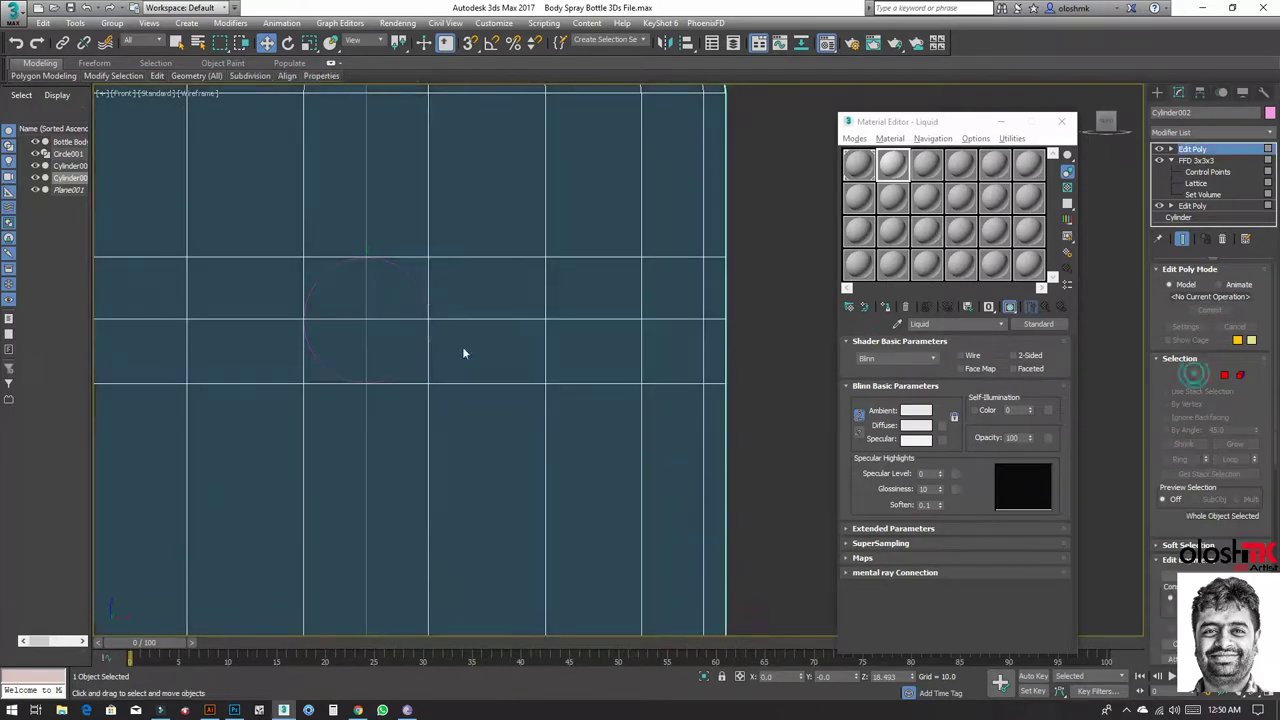
pyautogui.moveTo(408, 270); pyautogui.dragTo(409, 271)
pyautogui.hotkey('alt', 'w')
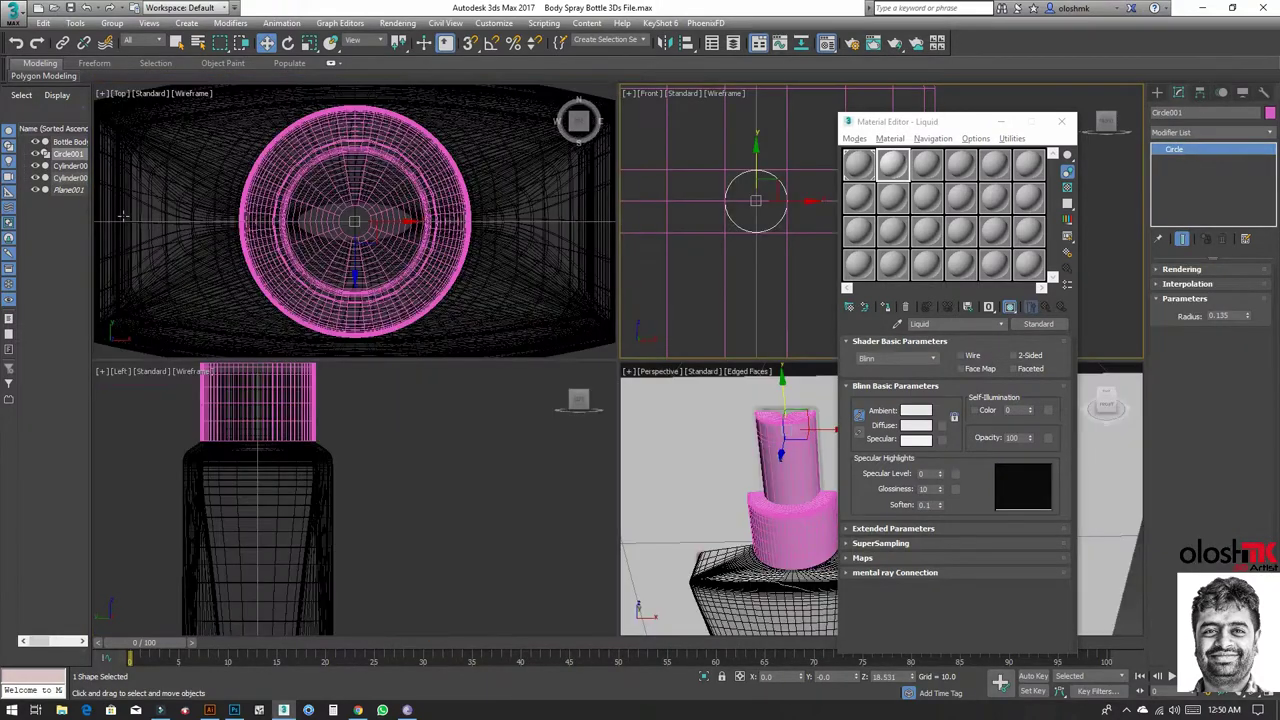
pyautogui.scroll(-2, 428, 228)
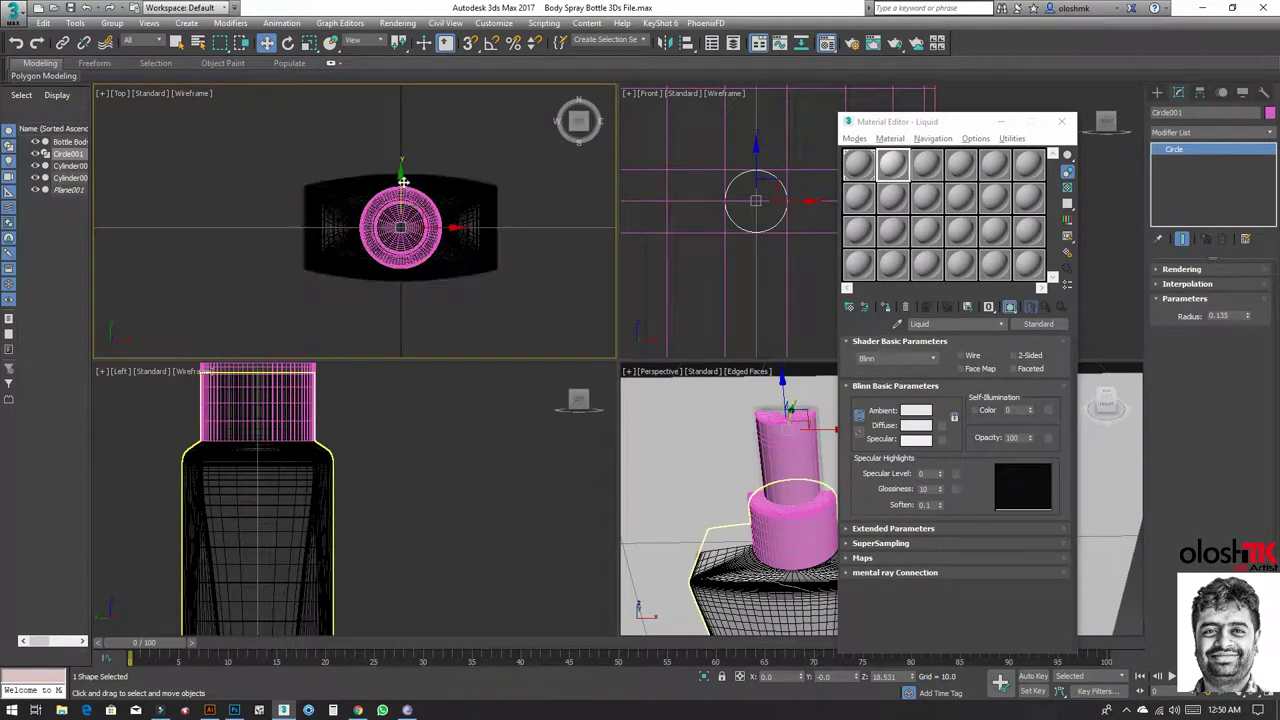
pyautogui.moveTo(402, 180); pyautogui.dragTo(414, 216)
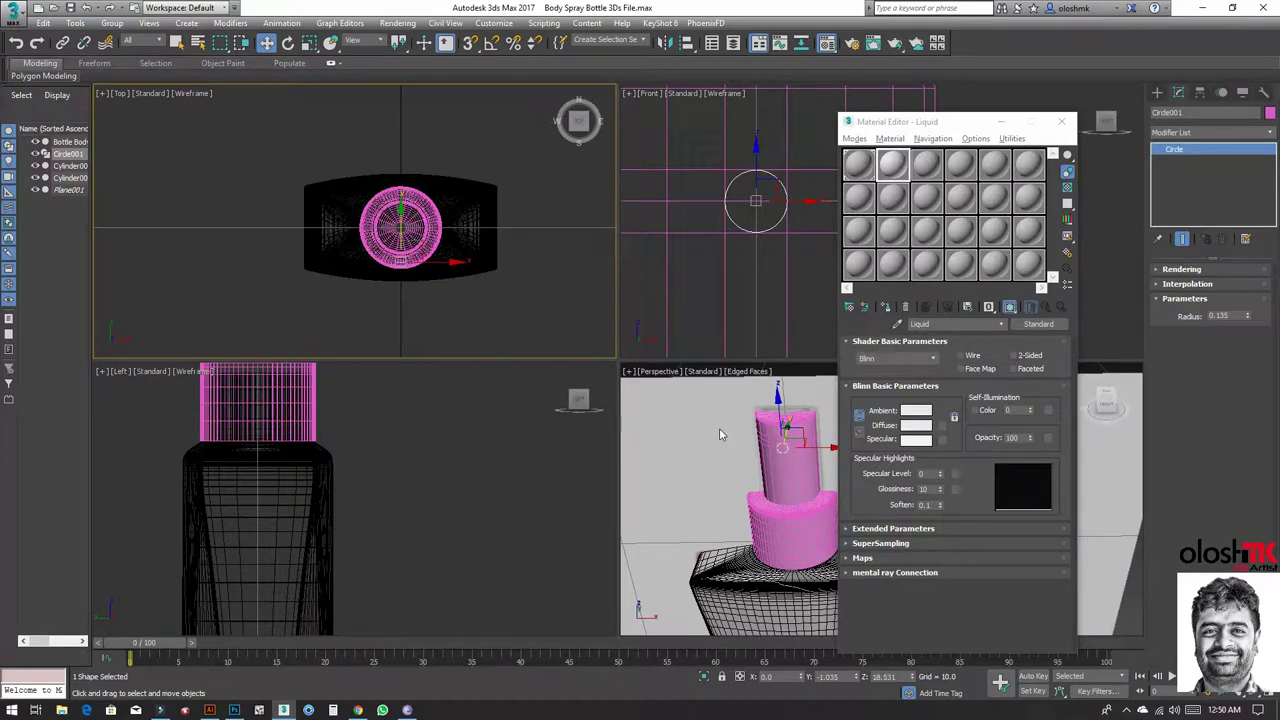
pyautogui.hotkey('alt', 'w')
pyautogui.press('z')
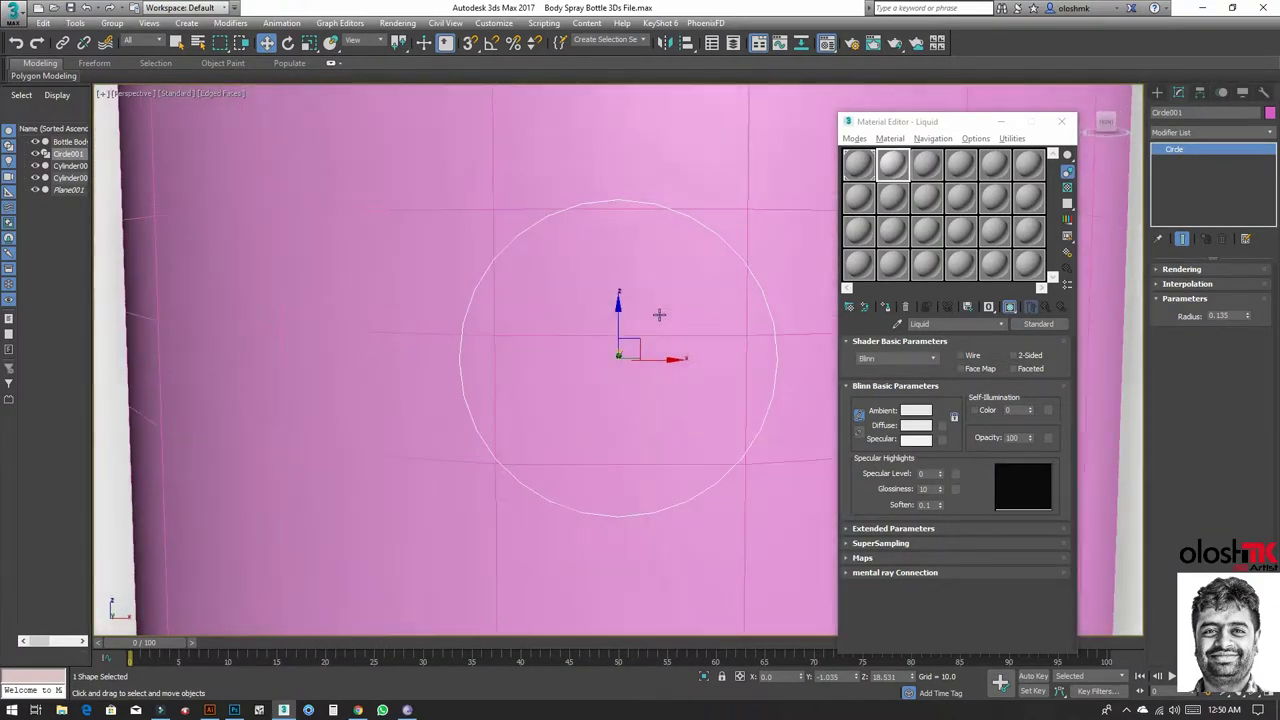
pyautogui.moveTo(700, 320); pyautogui.dragTo(618, 339, button='middle')
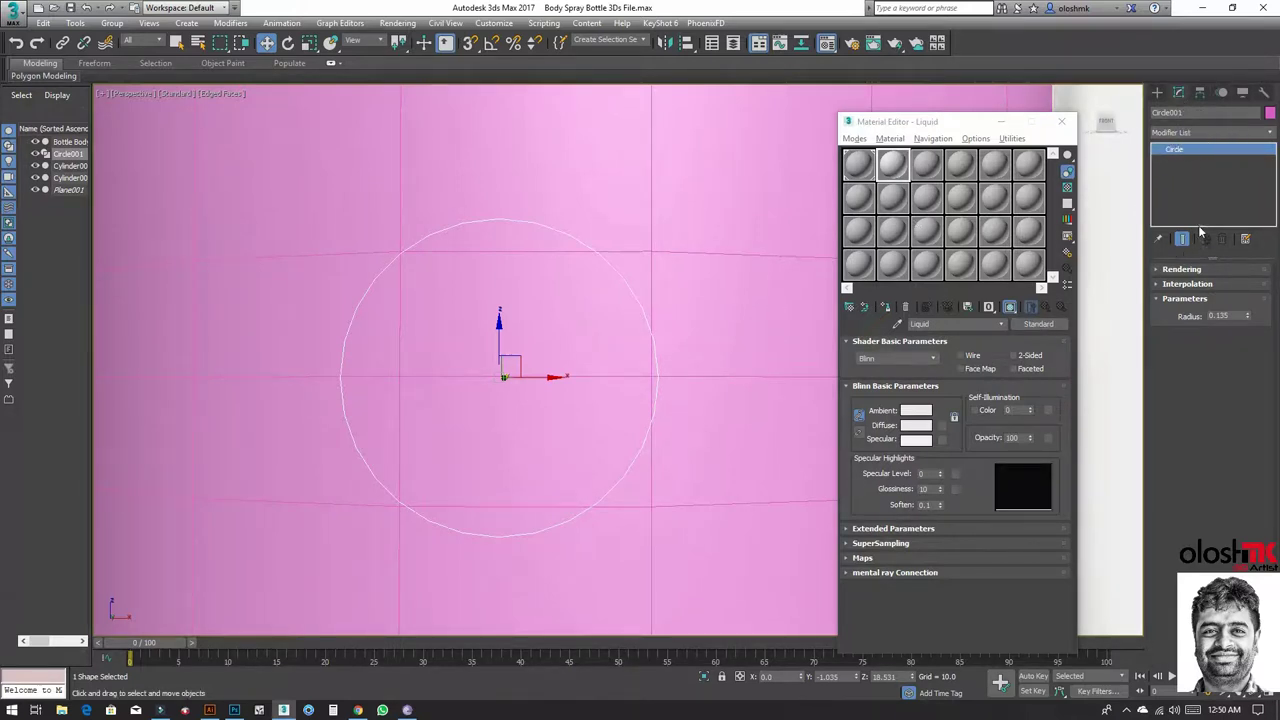
# Step: ShapeMerge Circle001 into Cylinder002 using the Cookie Cutter operation
pyautogui.click(1157, 92)
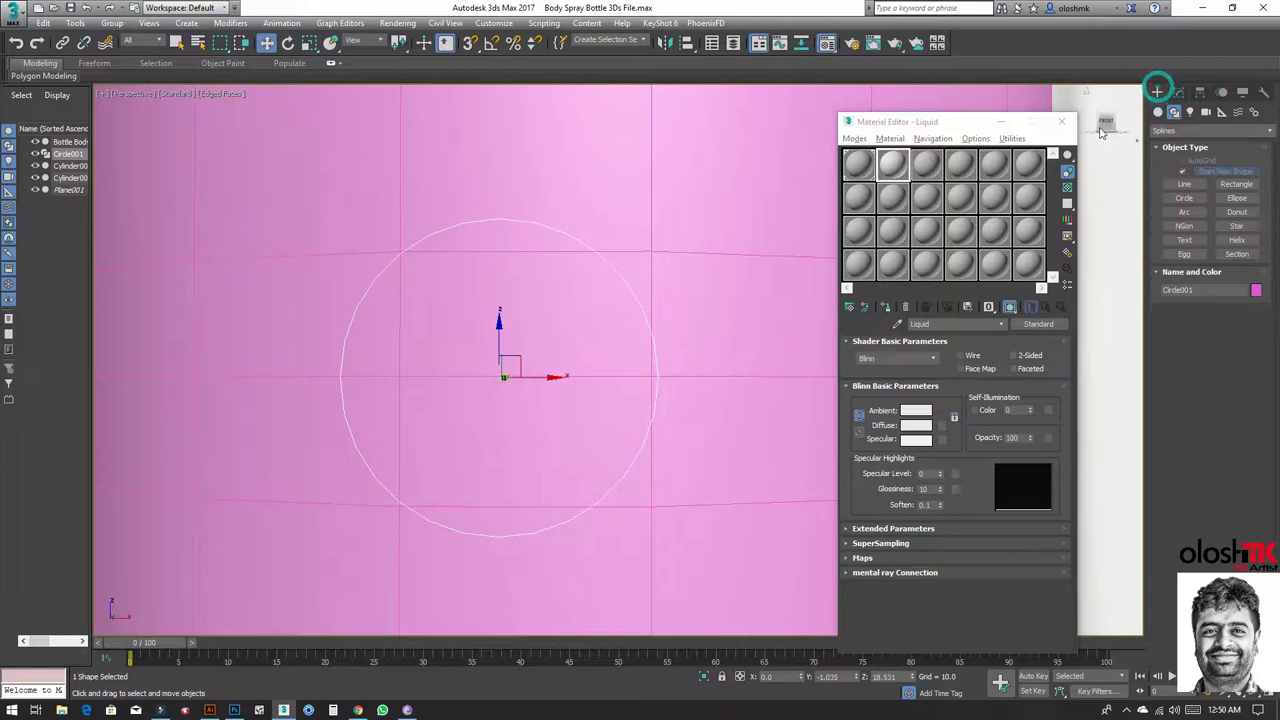
pyautogui.click(747, 174)
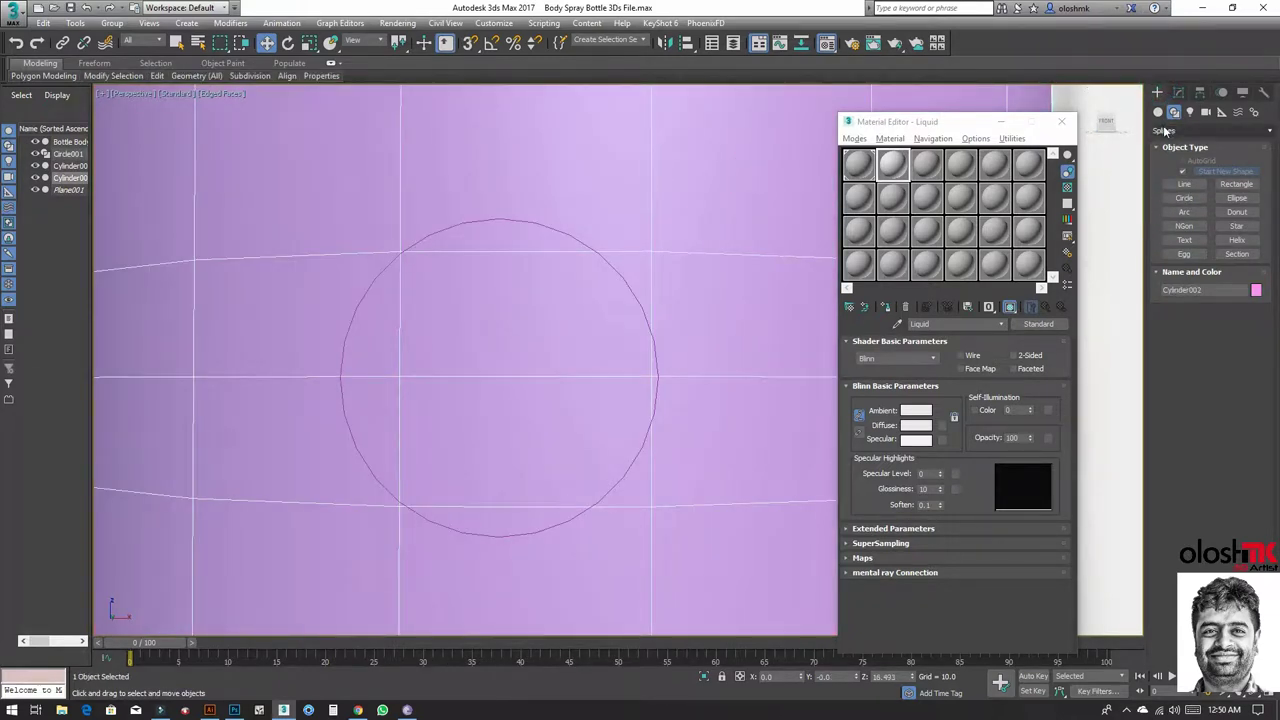
pyautogui.click(1158, 112)
pyautogui.click(1210, 130)
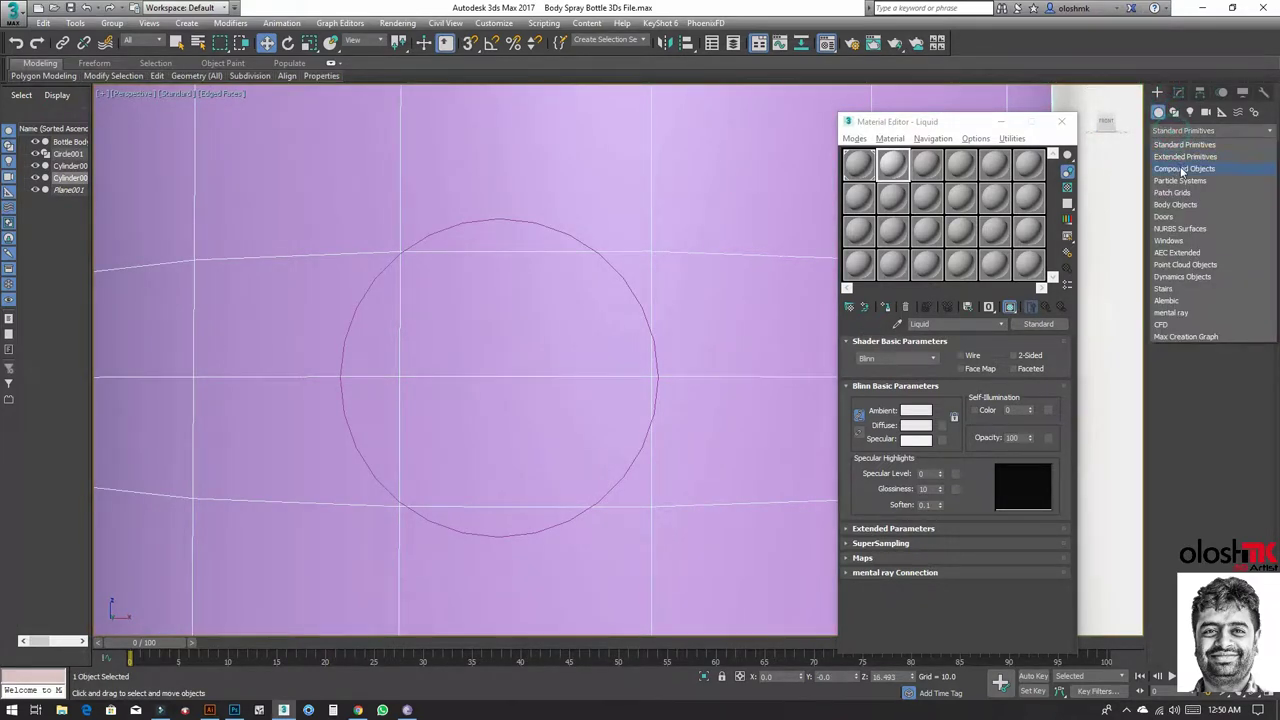
pyautogui.click(1190, 166)
pyautogui.click(1183, 215)
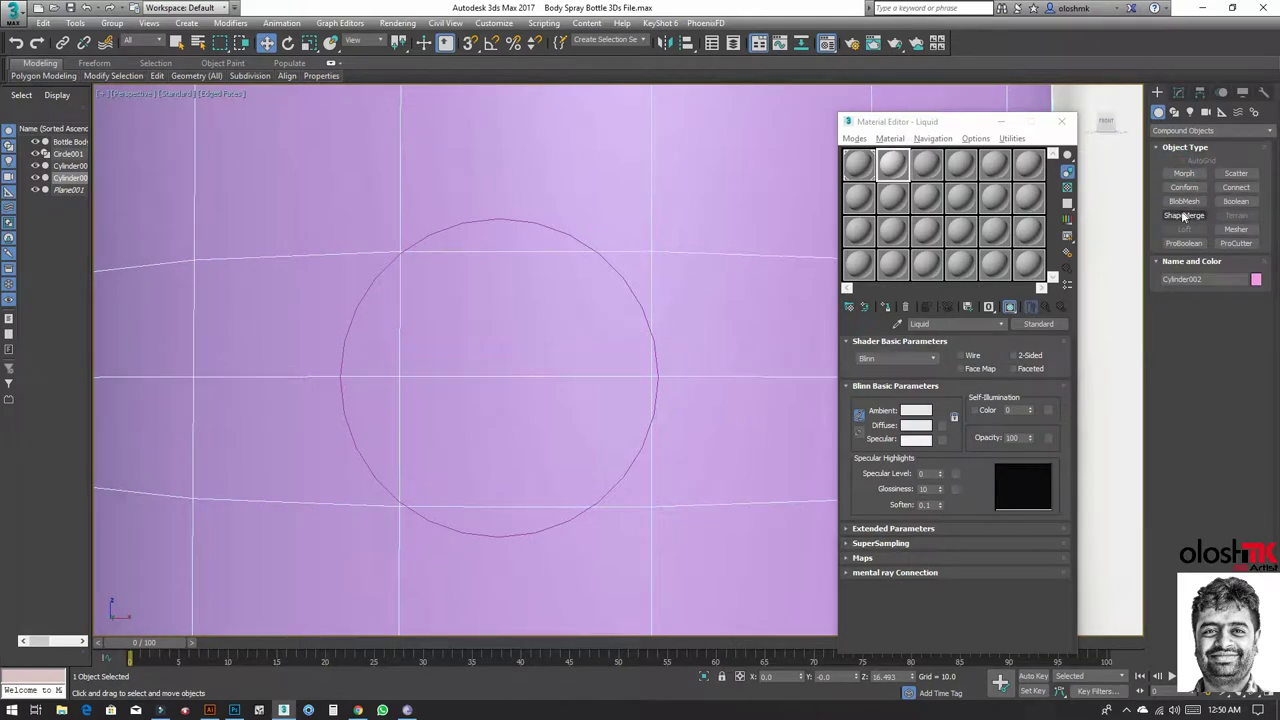
pyautogui.click(1208, 319)
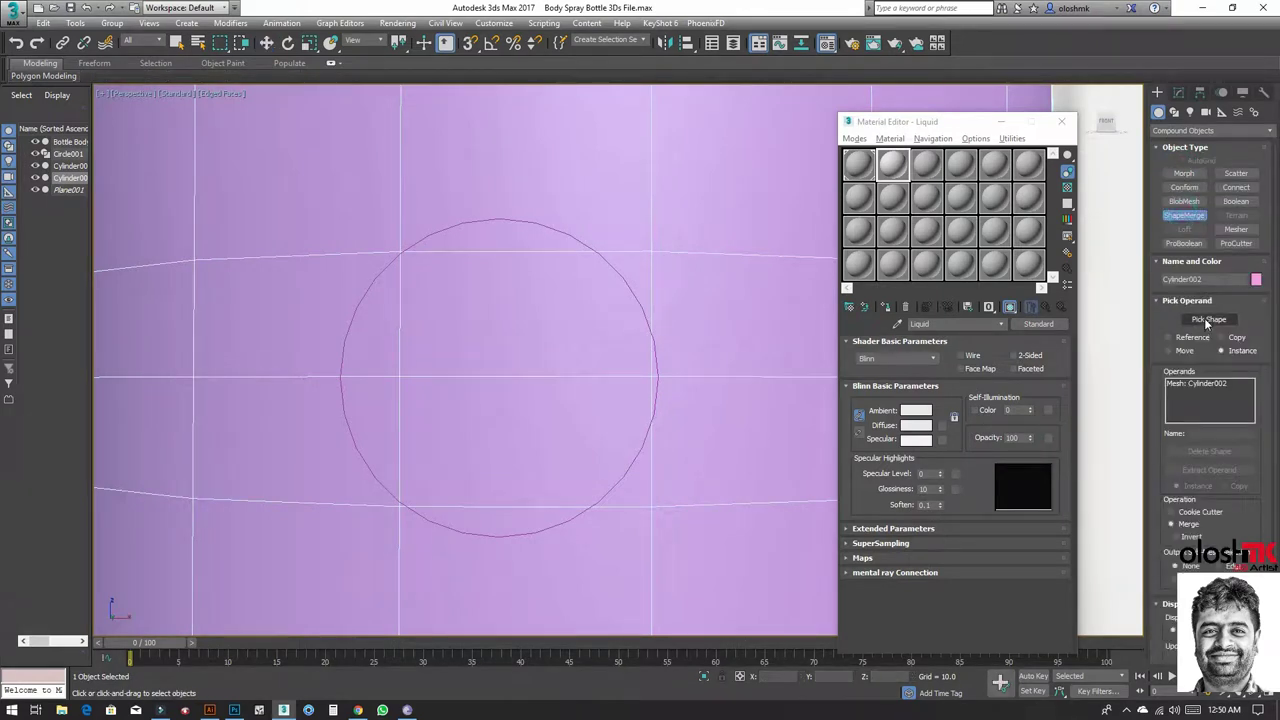
pyautogui.click(625, 279)
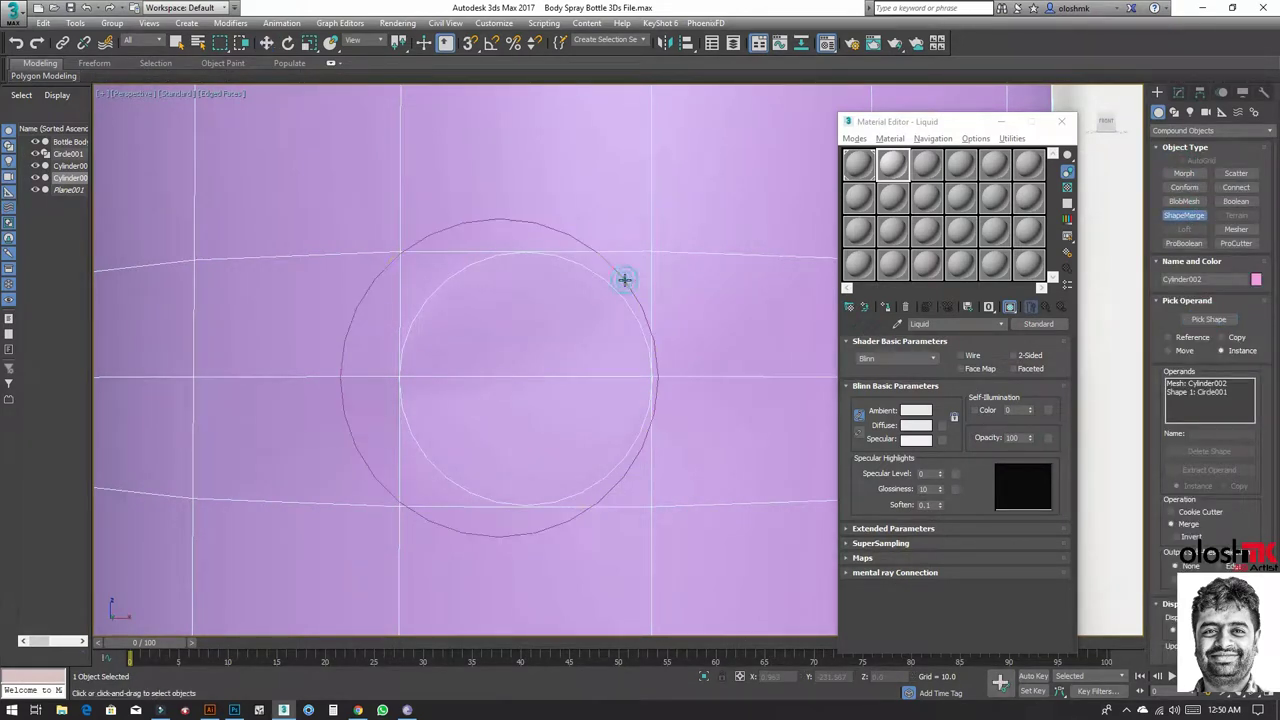
pyautogui.click(1193, 512)
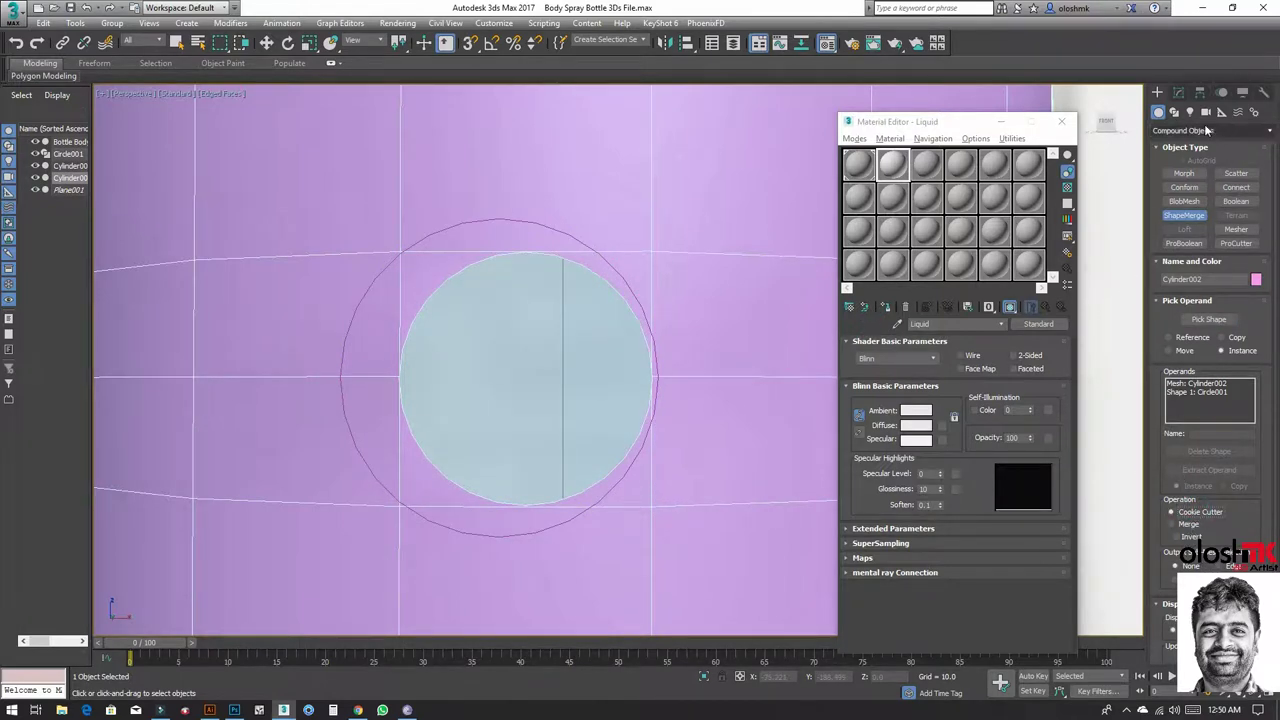
pyautogui.click(1179, 92)
# Step: Maximize the Front viewport and isolate Cylinder002 so it shows alone
pyautogui.hotkey('alt', 'w')
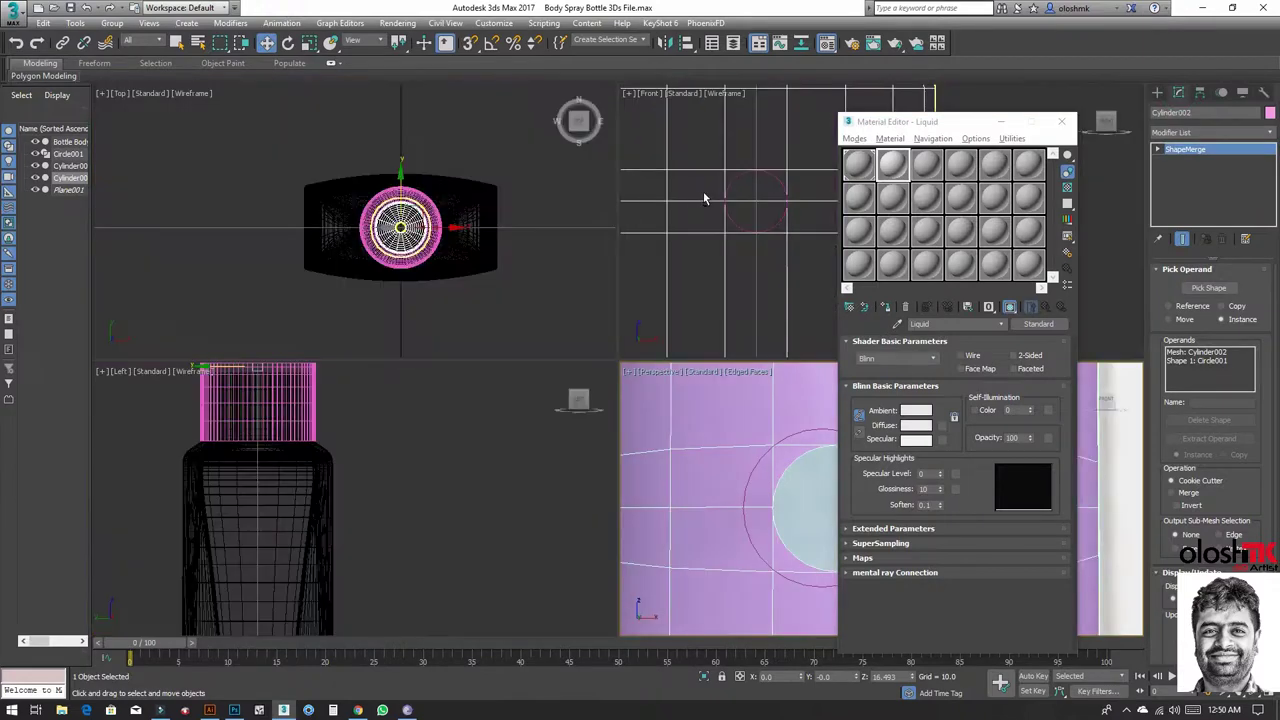
pyautogui.rightClick(702, 188)
pyautogui.hotkey('alt', 'w')
pyautogui.scroll(3, 402, 270)
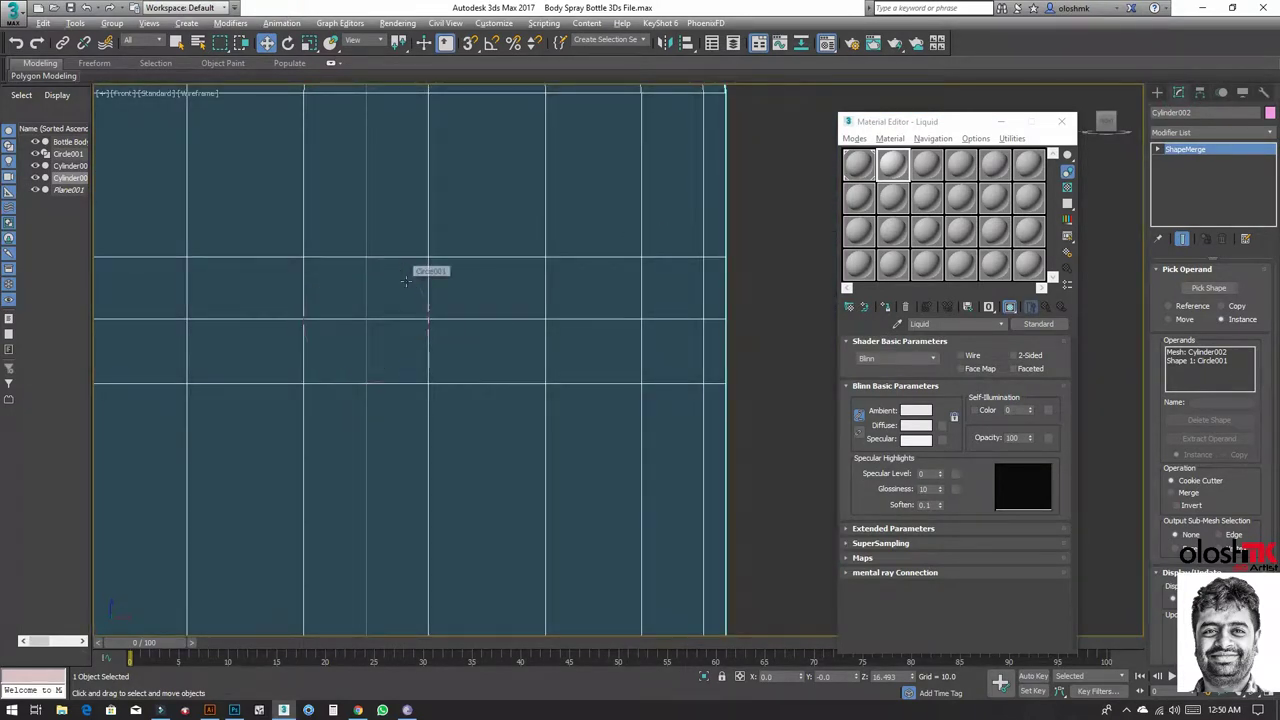
pyautogui.hotkey('alt', 'q')
pyautogui.scroll(5, 640, 217)
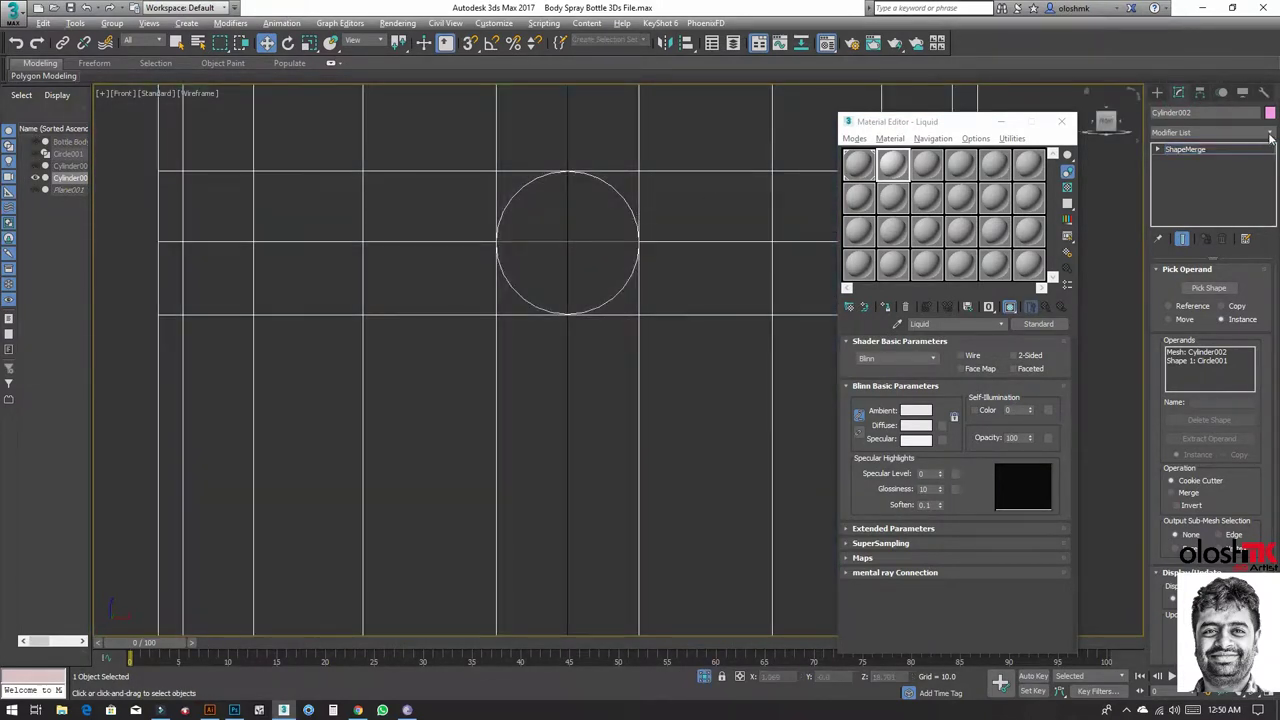
# Step: Add an Edit Poly modifier above ShapeMerge on Cylinder002
pyautogui.click(1234, 132)
pyautogui.click(1181, 181)
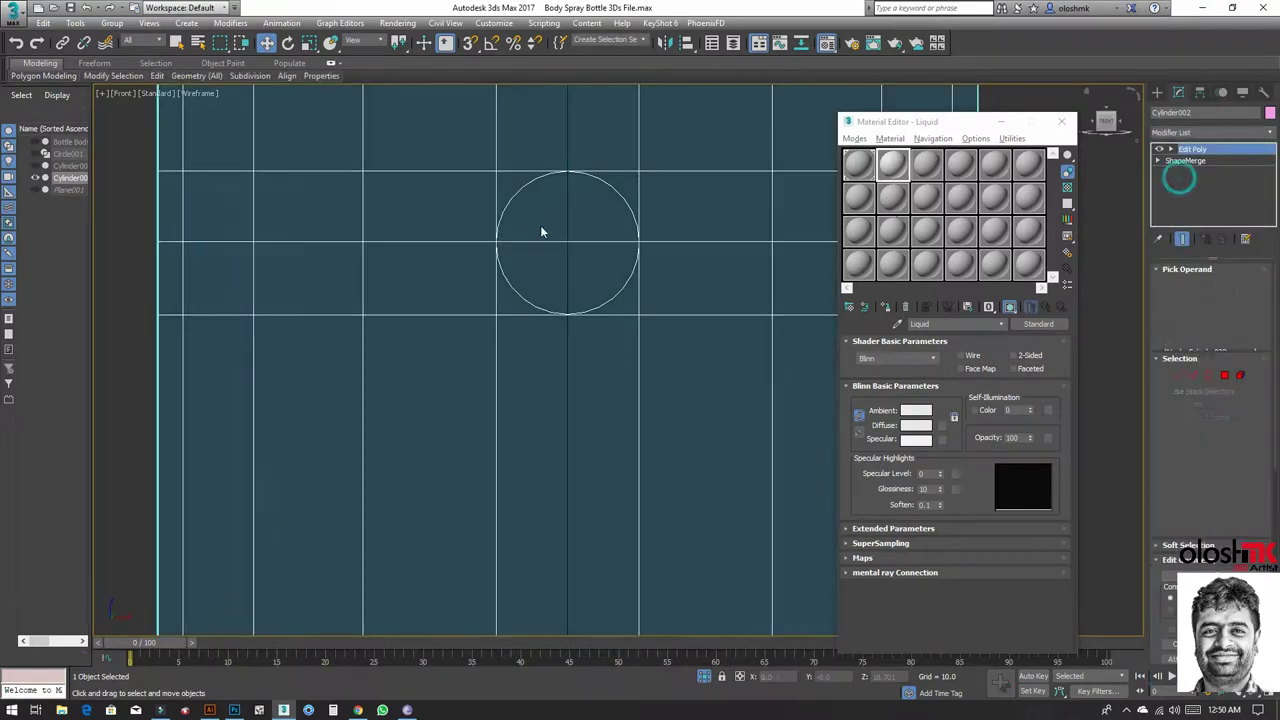
pyautogui.scroll(3, 540, 225)
pyautogui.scroll(4, 524, 204)
# Step: At Vertex level, zoom in and pick a vertex on the hole's edge, then clear it
pyautogui.press('1')
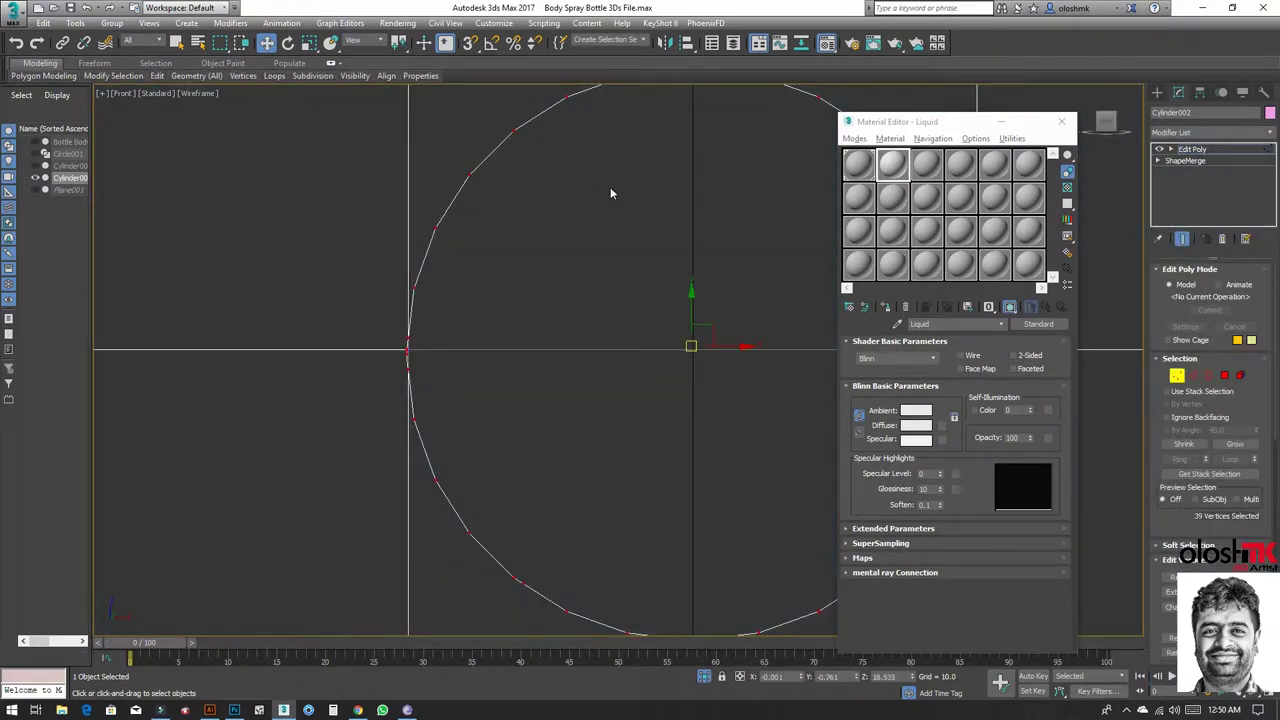
pyautogui.scroll(2, 352, 387)
pyautogui.scroll(3, 372, 349)
pyautogui.scroll(3, 378, 349)
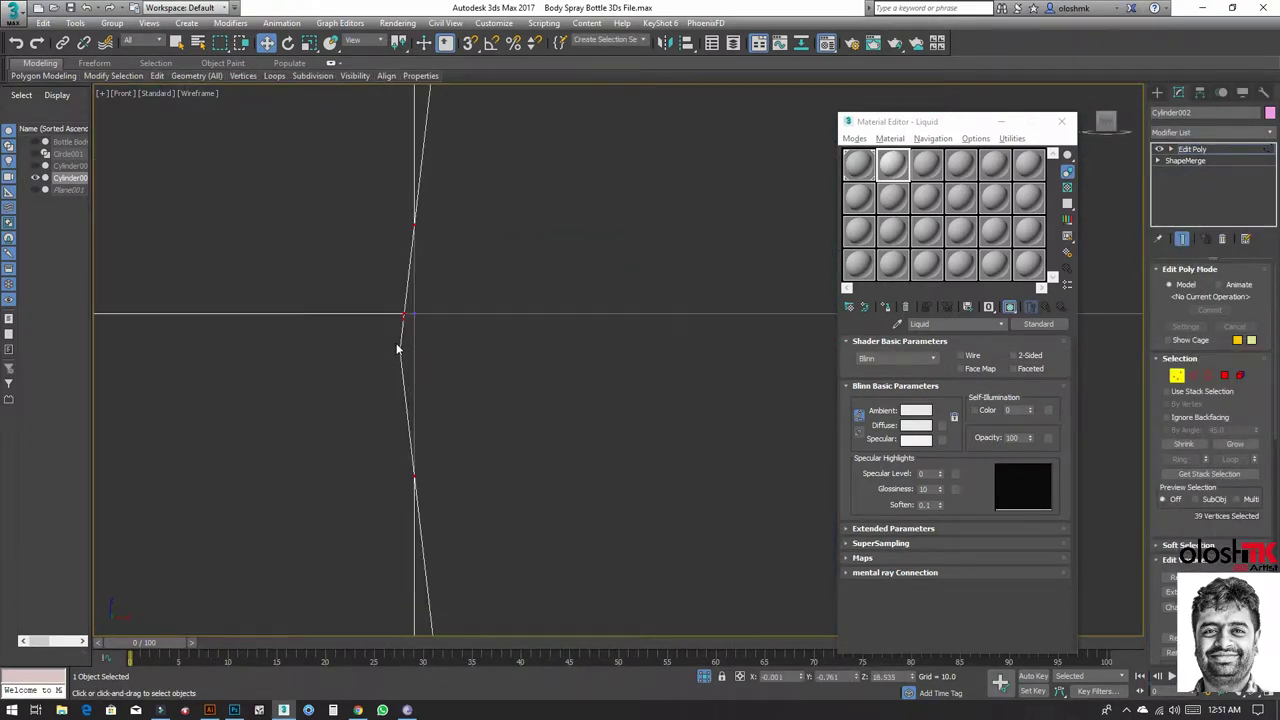
pyautogui.scroll(2, 396, 348)
pyautogui.scroll(3, 438, 356)
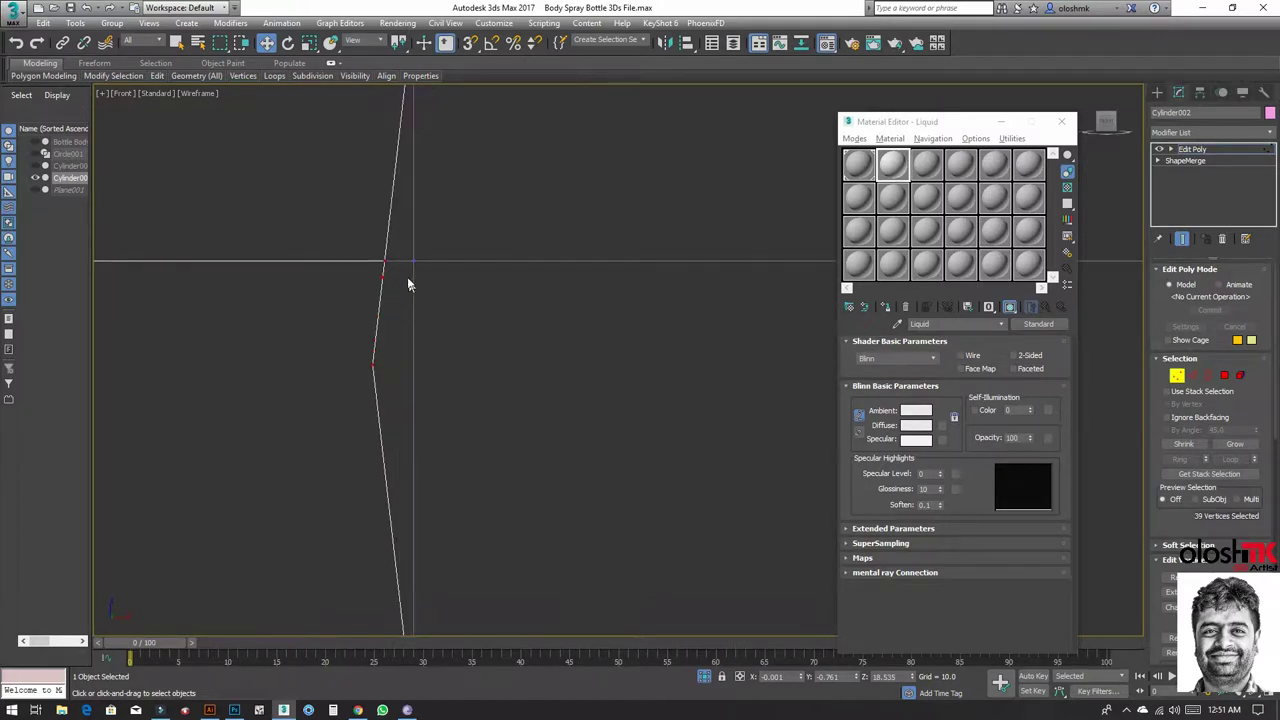
pyautogui.scroll(1, 400, 280)
pyautogui.click(373, 275)
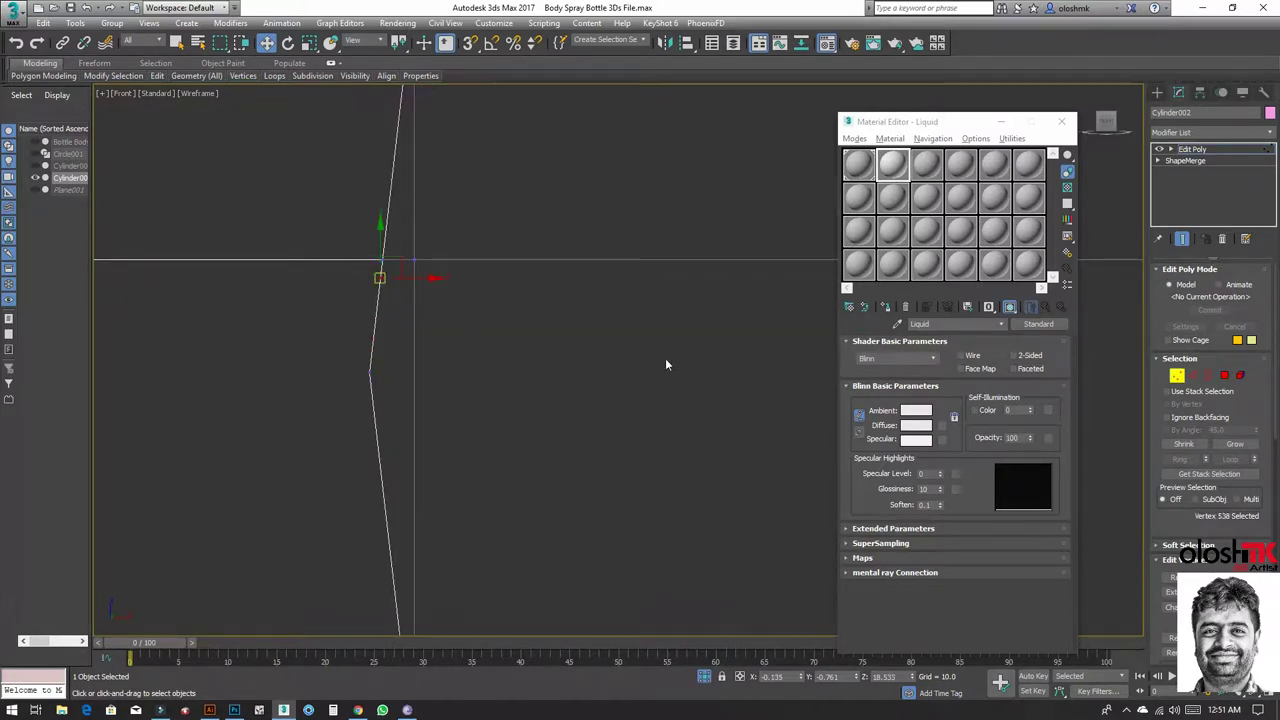
pyautogui.click(455, 422)
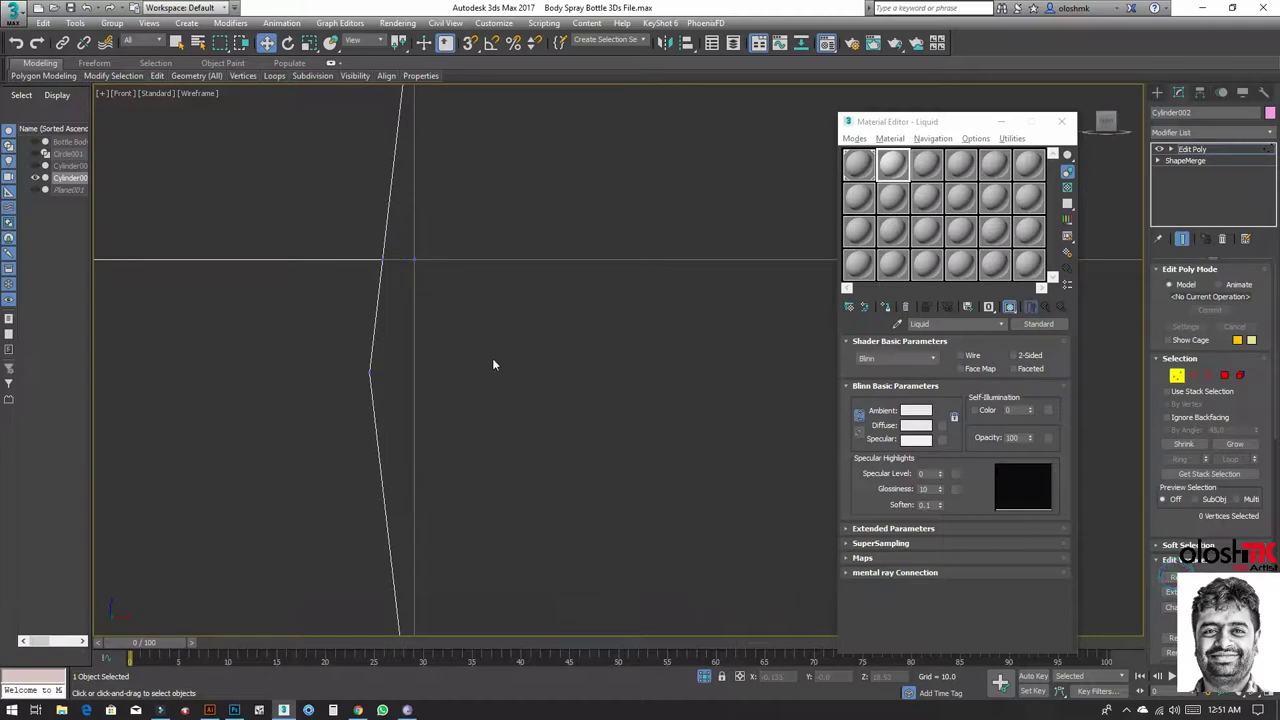
# Step: Inspect vertices around the circle's curve, selecting a few, then deselect all
pyautogui.scroll(-2, 392, 355)
pyautogui.scroll(-1, 392, 355)
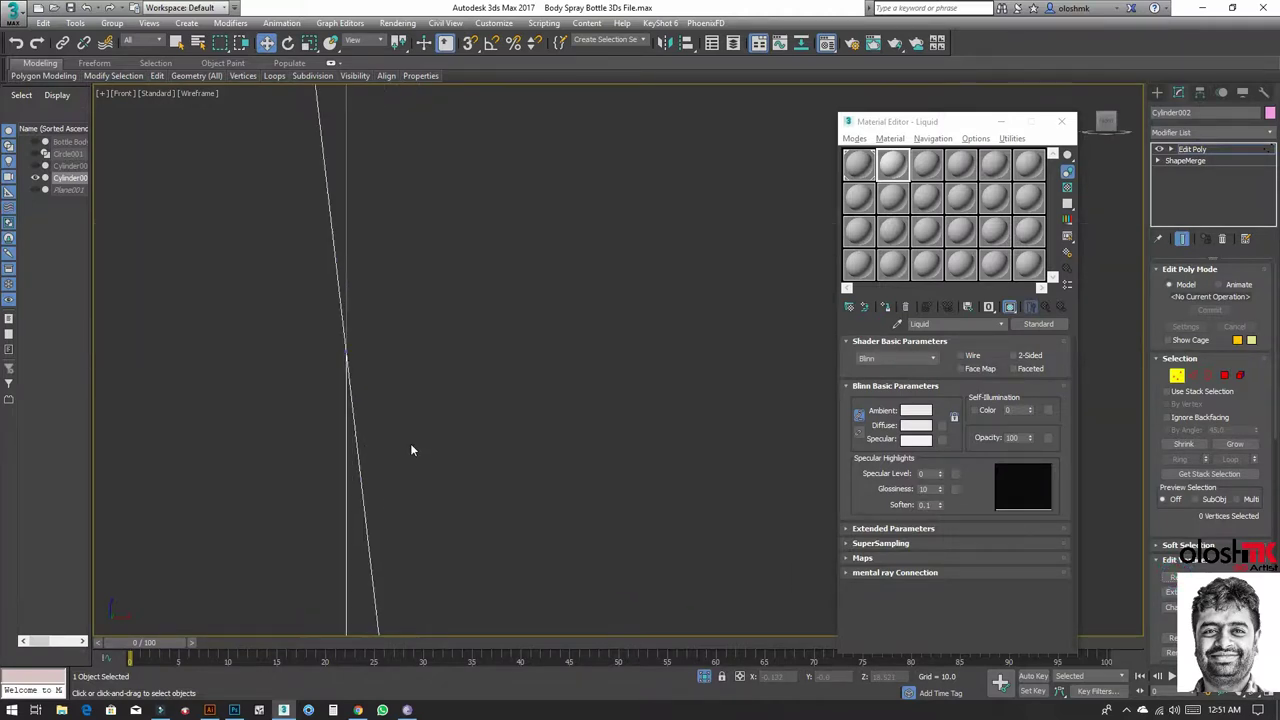
pyautogui.scroll(-3, 407, 438)
pyautogui.scroll(-2, 426, 407)
pyautogui.moveTo(426, 407)
pyautogui.mouseDown(button='middle')
pyautogui.moveTo(463, 322)
pyautogui.moveTo(358, 359)
pyautogui.mouseUp(button='middle')
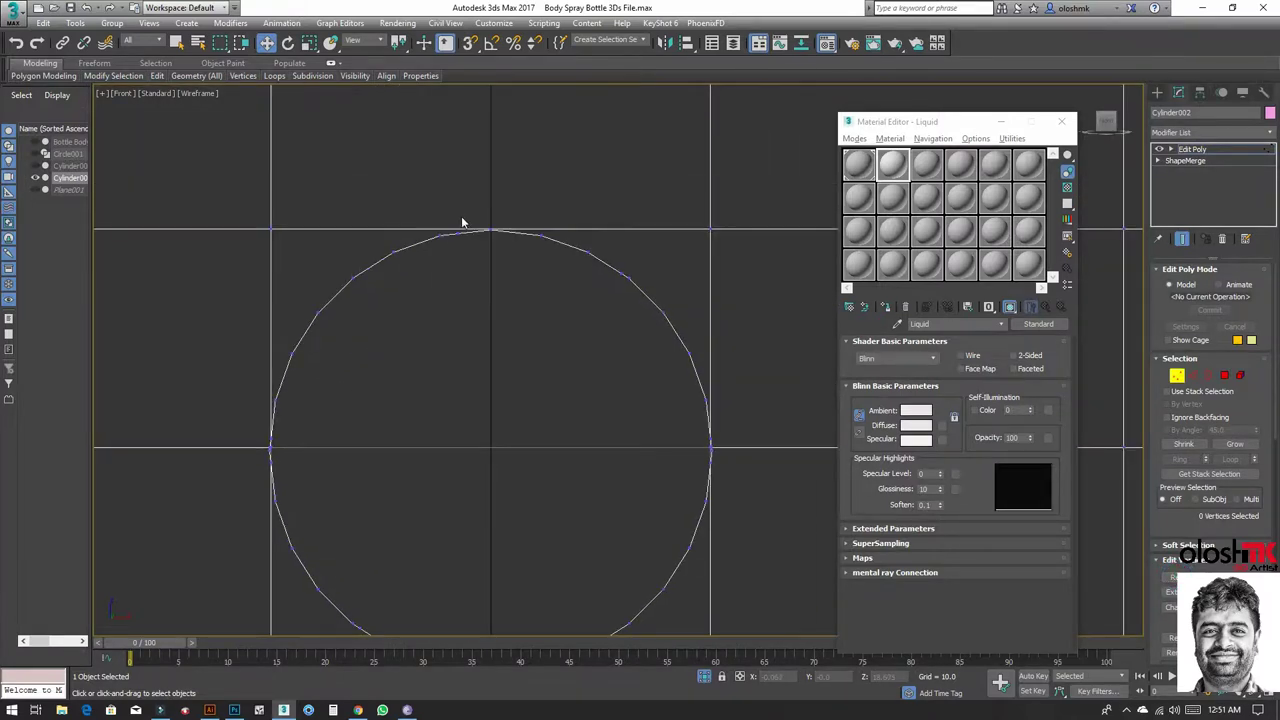
pyautogui.scroll(4, 488, 236)
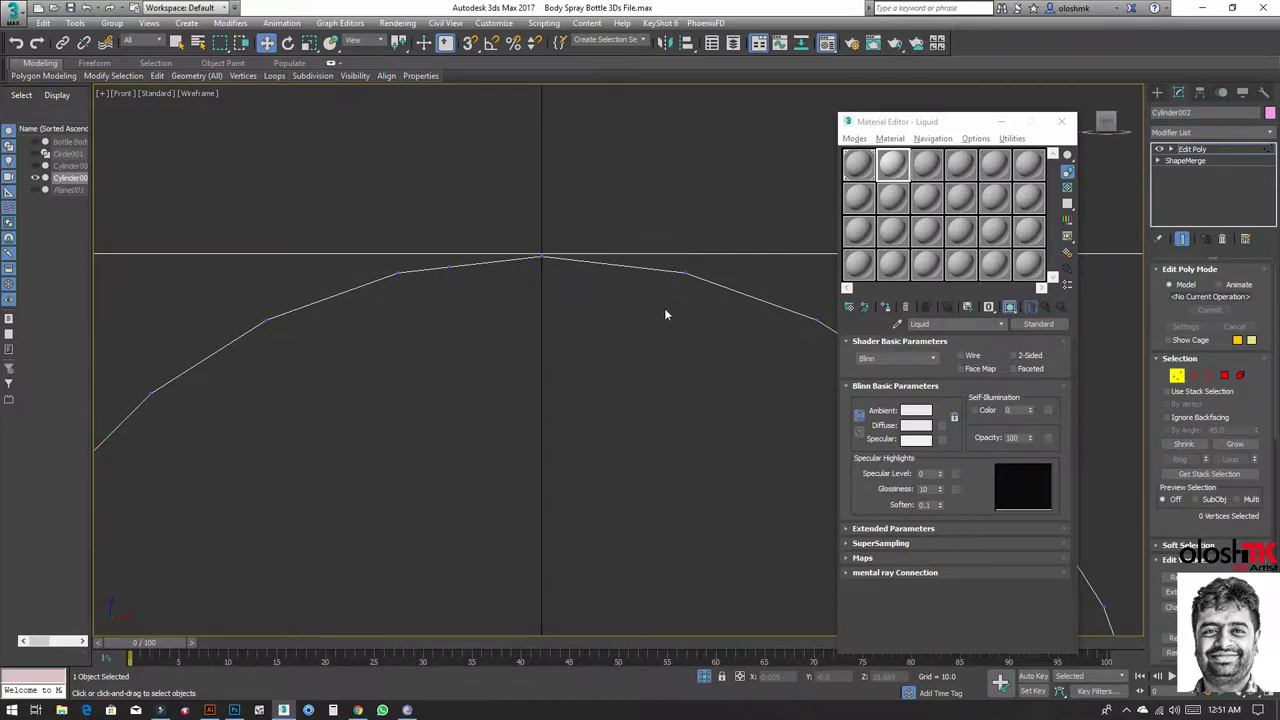
pyautogui.moveTo(665, 312); pyautogui.dragTo(380, 274, button='middle')
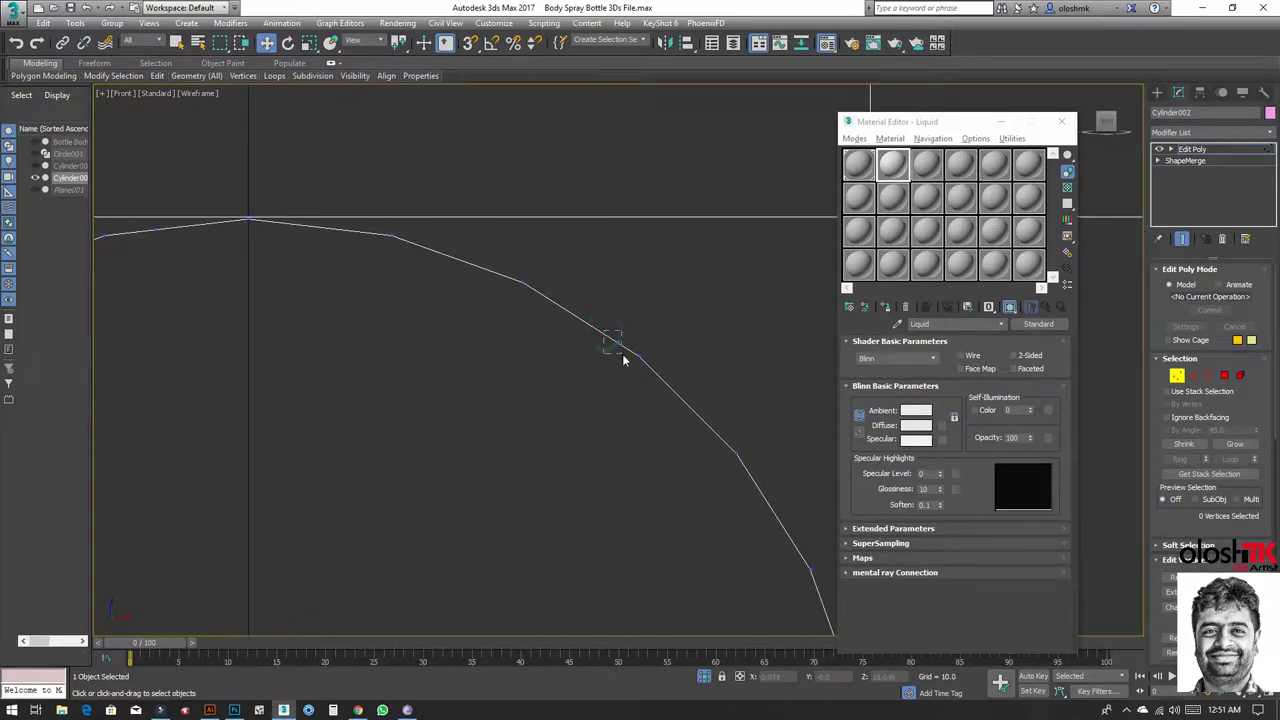
pyautogui.click(612, 345)
pyautogui.moveTo(622, 354)
pyautogui.mouseDown(button='middle')
pyautogui.moveTo(735, 424)
pyautogui.moveTo(554, 251)
pyautogui.moveTo(646, 421)
pyautogui.moveTo(594, 438)
pyautogui.moveTo(569, 491)
pyautogui.moveTo(548, 449)
pyautogui.mouseUp(button='middle')
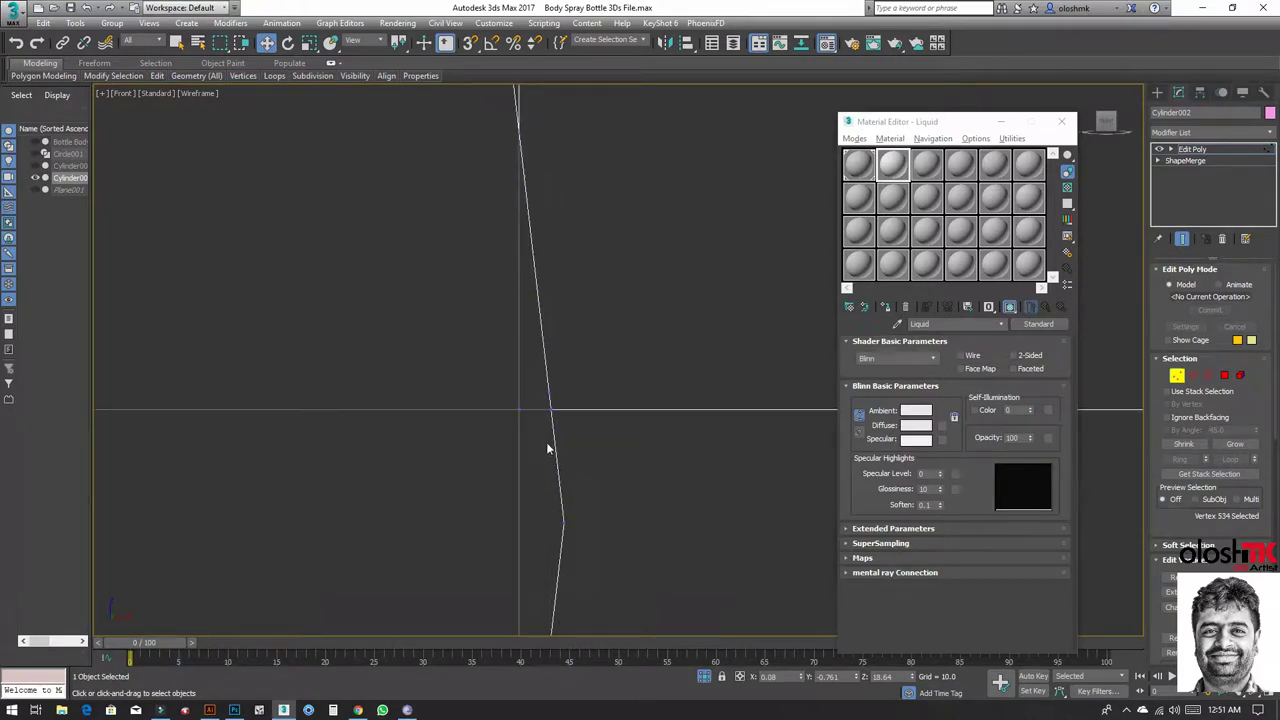
pyautogui.moveTo(531, 383); pyautogui.dragTo(571, 403)
pyautogui.moveTo(580, 451)
pyautogui.mouseDown(button='middle')
pyautogui.moveTo(572, 473)
pyautogui.moveTo(587, 254)
pyautogui.moveTo(574, 283)
pyautogui.moveTo(583, 489)
pyautogui.moveTo(594, 280)
pyautogui.moveTo(587, 455)
pyautogui.moveTo(620, 366)
pyautogui.moveTo(569, 465)
pyautogui.moveTo(631, 352)
pyautogui.mouseUp(button='middle')
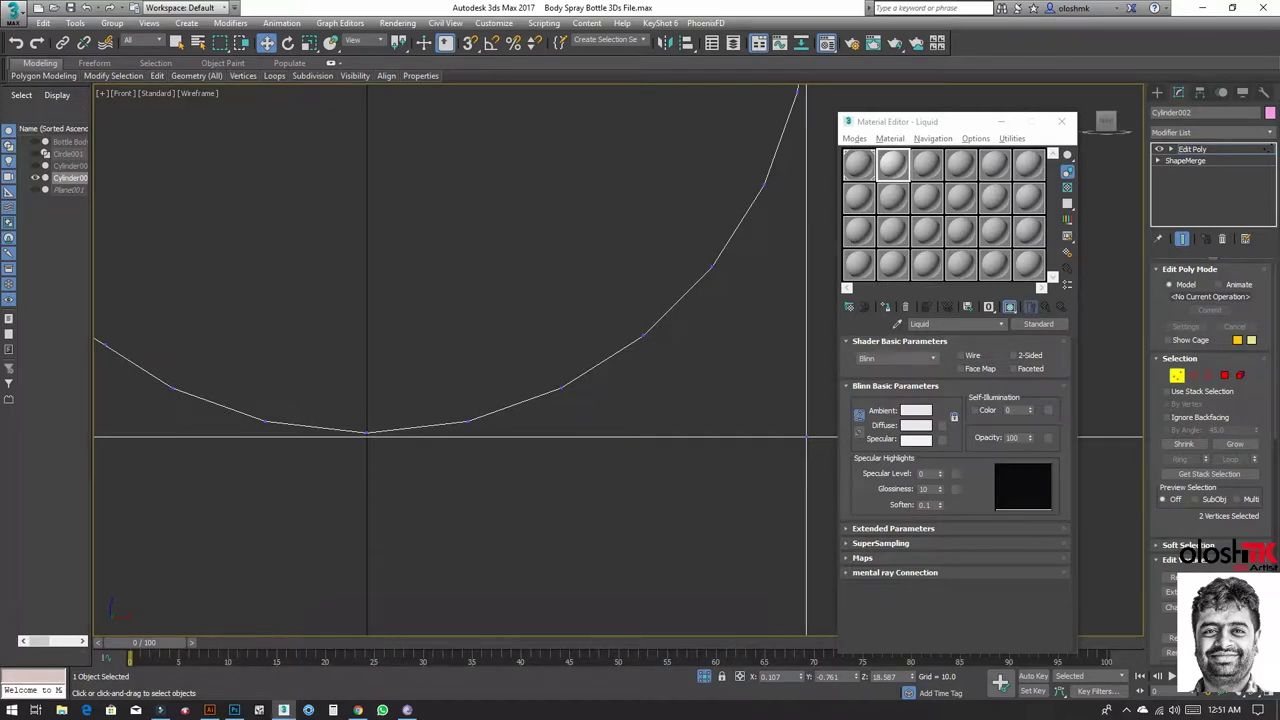
pyautogui.hotkey('ctrl', 'd')
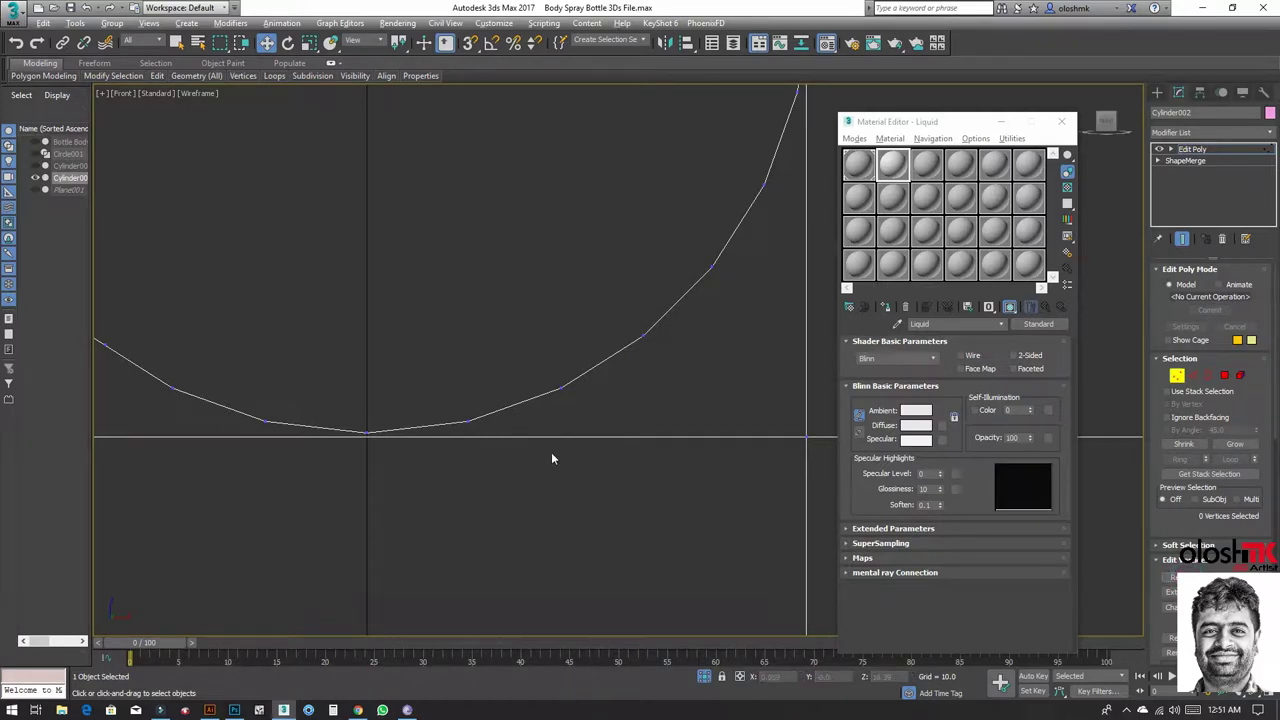
# Step: Return to the four-view layout and frame the hole in Perspective
pyautogui.hotkey('alt', 'w')
pyautogui.hotkey('alt', 'w')
pyautogui.moveTo(691, 503); pyautogui.dragTo(508, 461, button='middle')
pyautogui.scroll(-5, 508, 461)
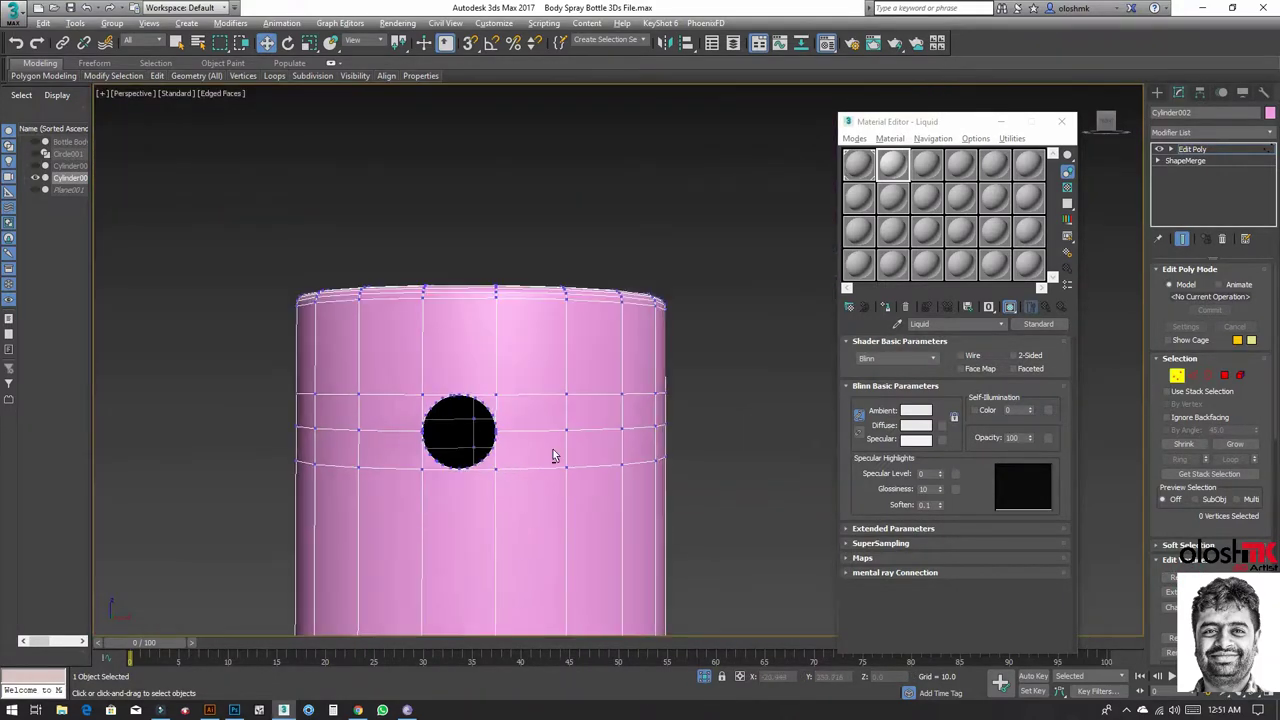
# Step: Test a TurboSmooth modifier at 2 iterations on the cylinder, then remove it
pyautogui.click(1177, 376)
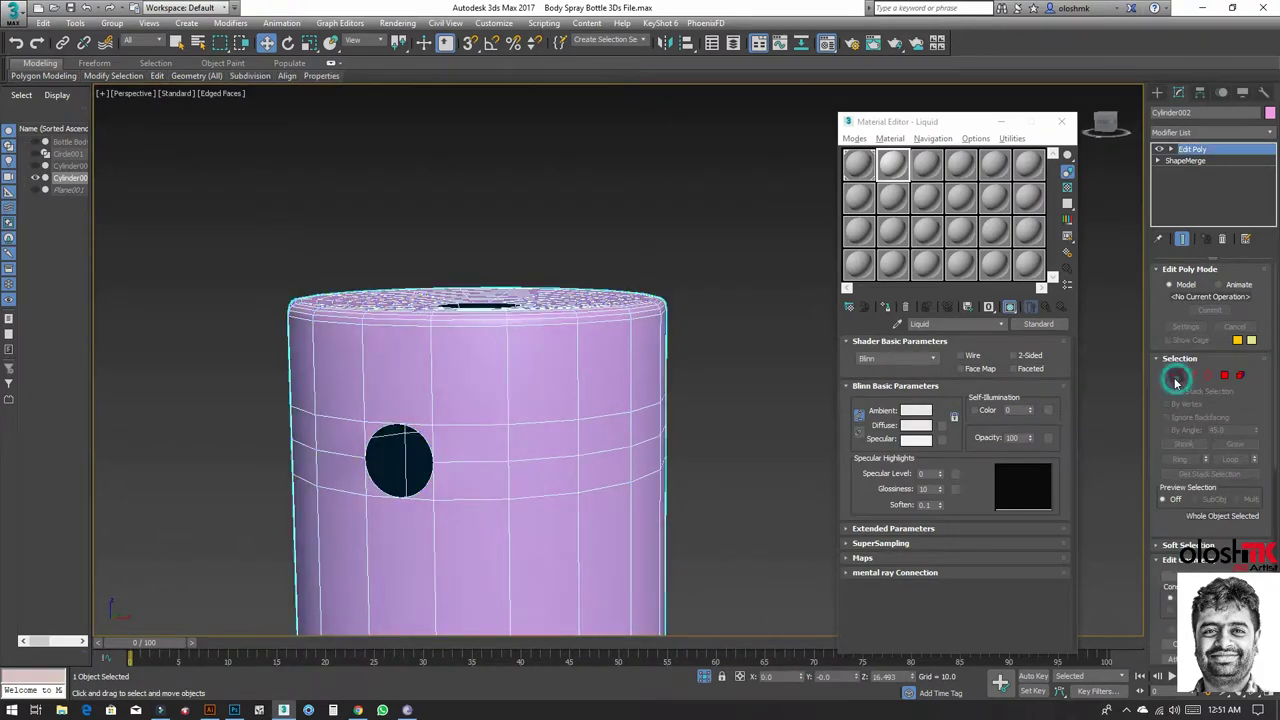
pyautogui.click(1188, 131)
pyautogui.scroll(-10, 1190, 450)
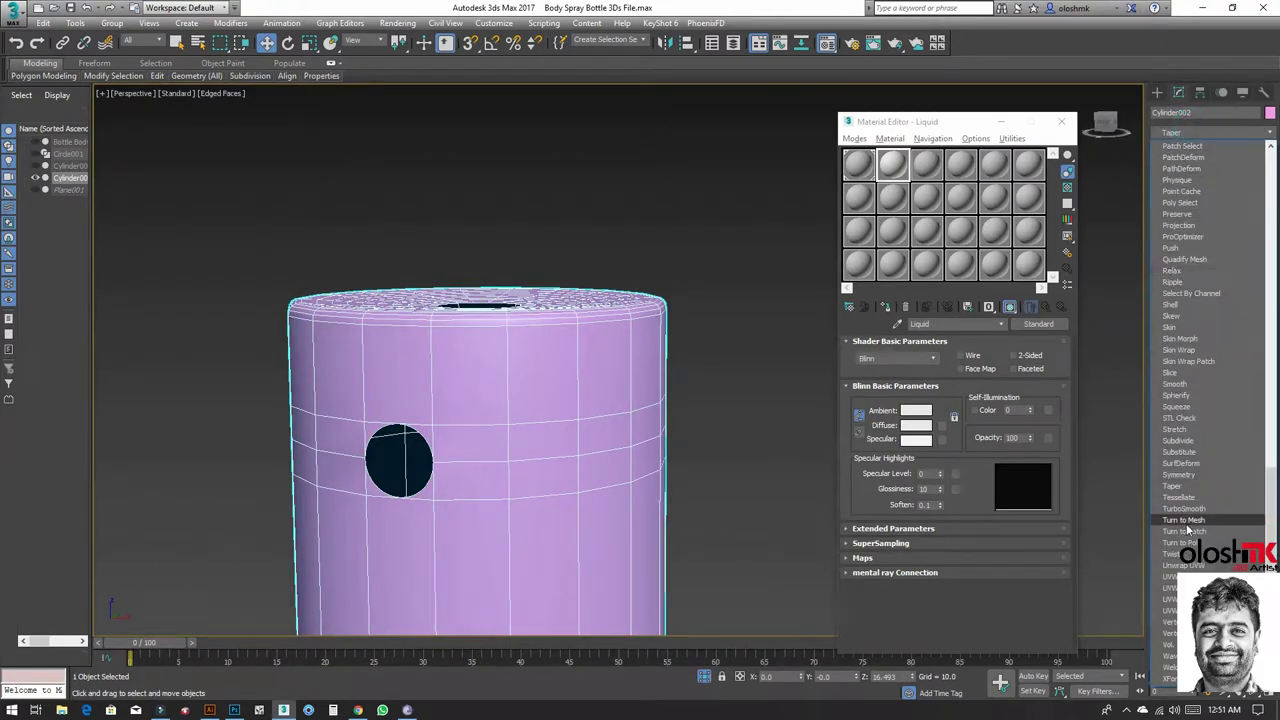
pyautogui.click(1188, 509)
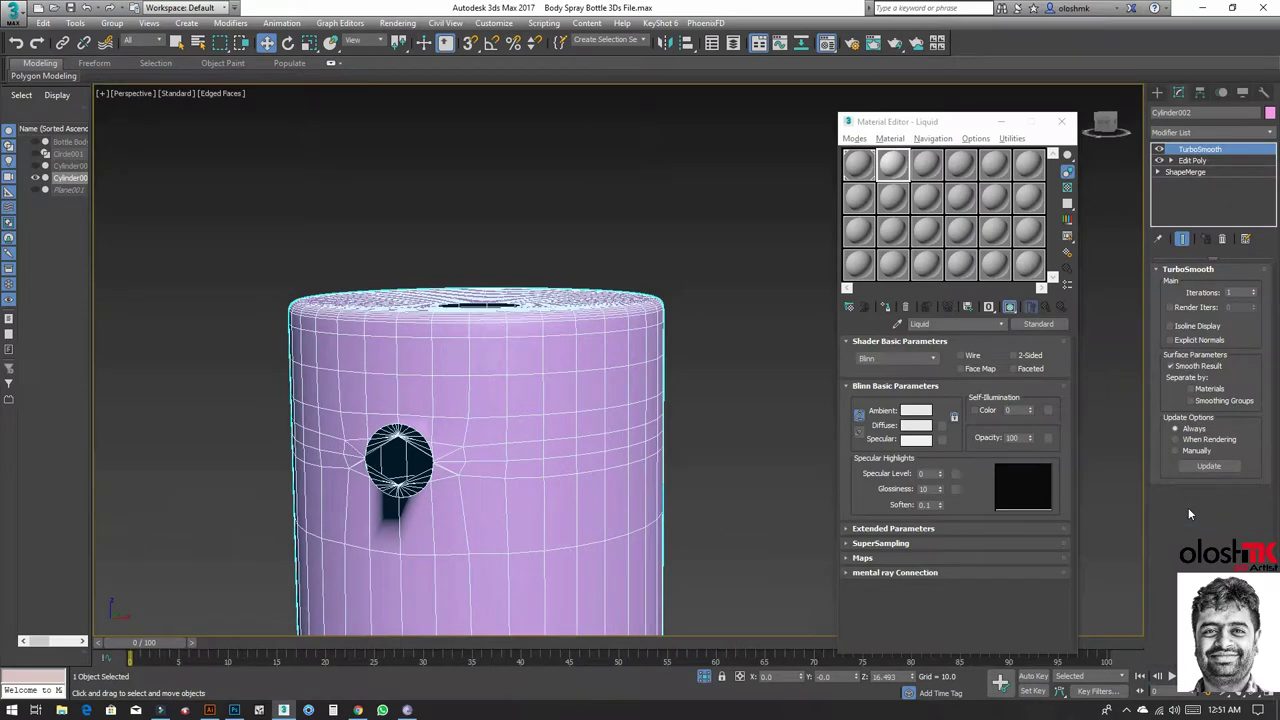
pyautogui.click(1256, 290)
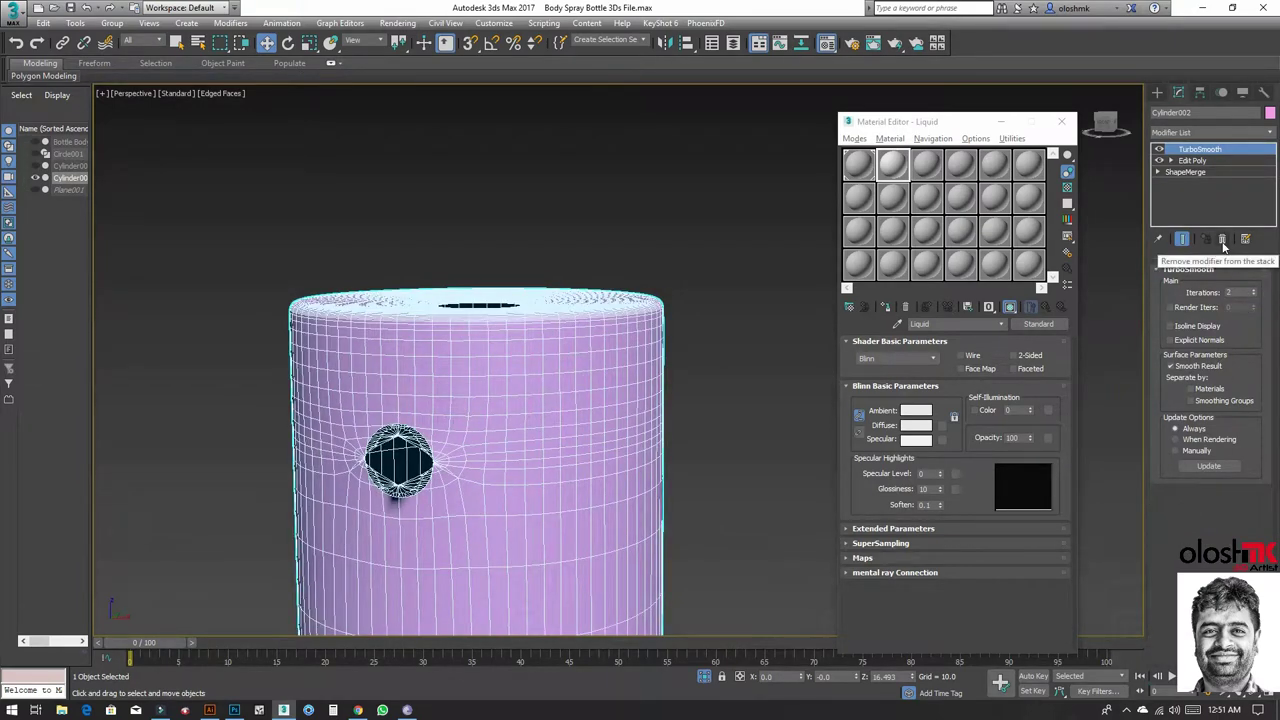
pyautogui.click(1222, 240)
# Step: Select the hole's border edges and scale them outward in the maximized Front view
pyautogui.click(1209, 375)
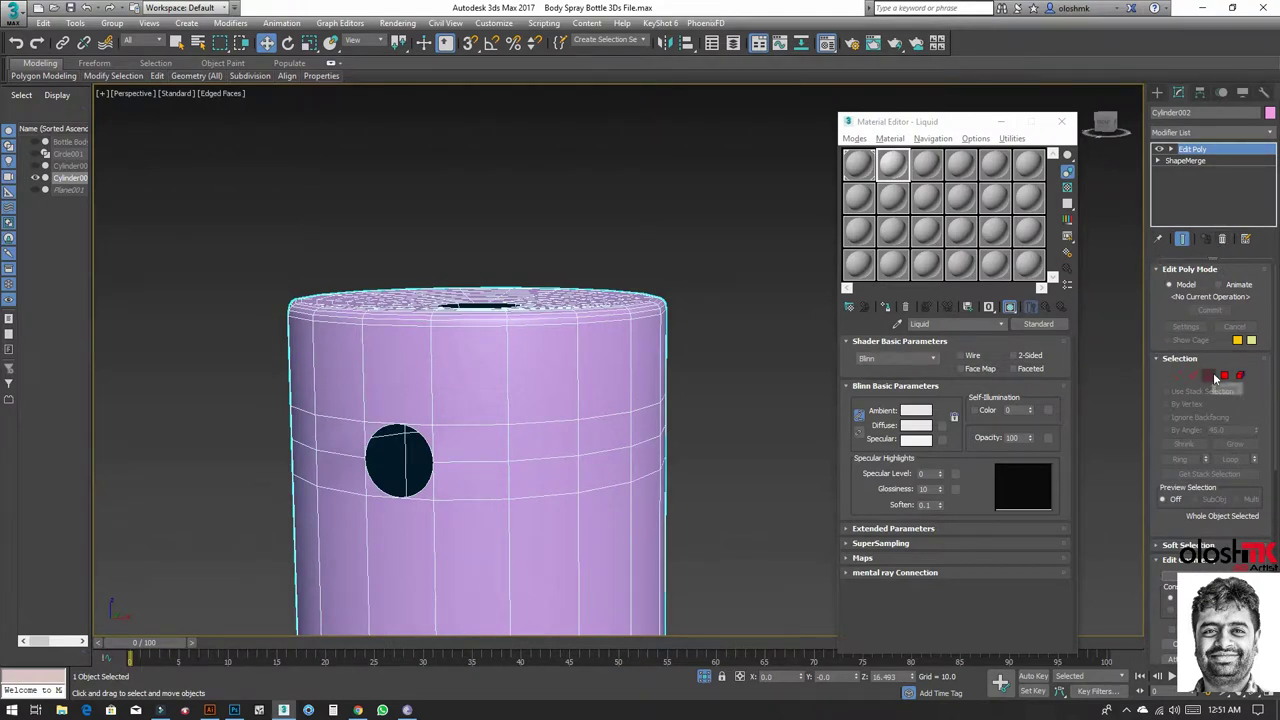
pyautogui.click(430, 460)
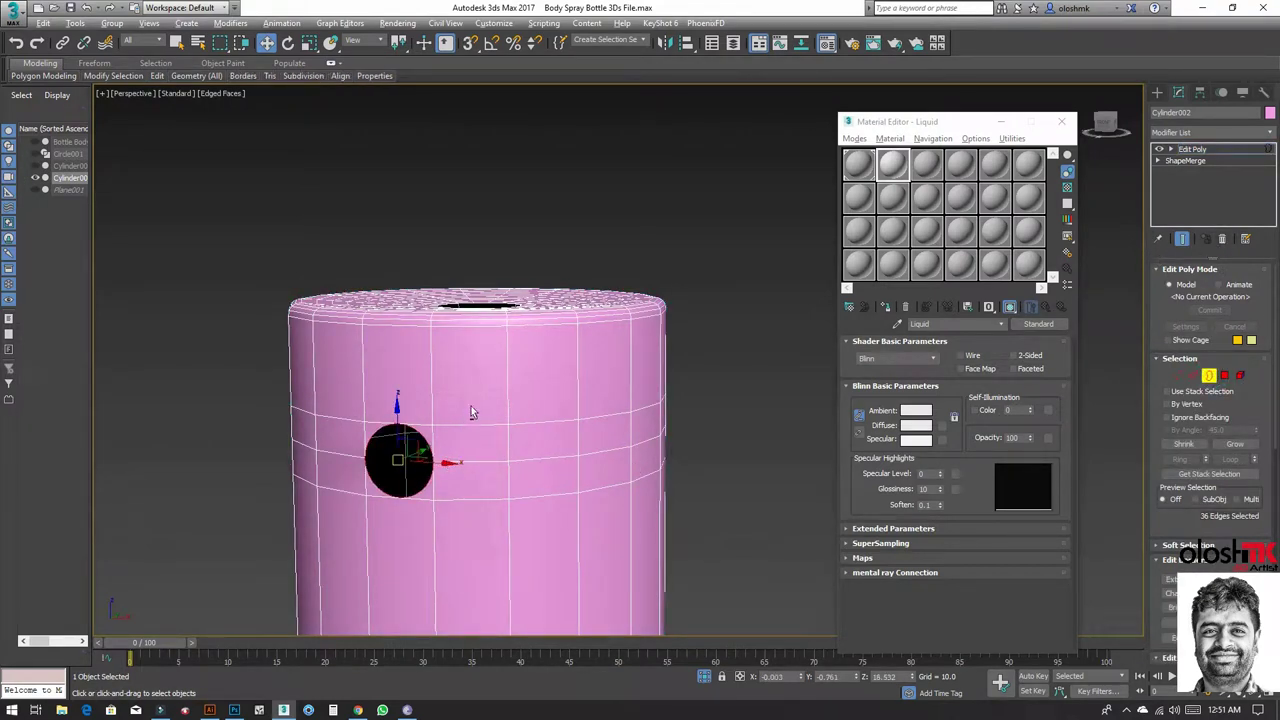
pyautogui.hotkey('alt', 'w')
pyautogui.hotkey('alt', 'w')
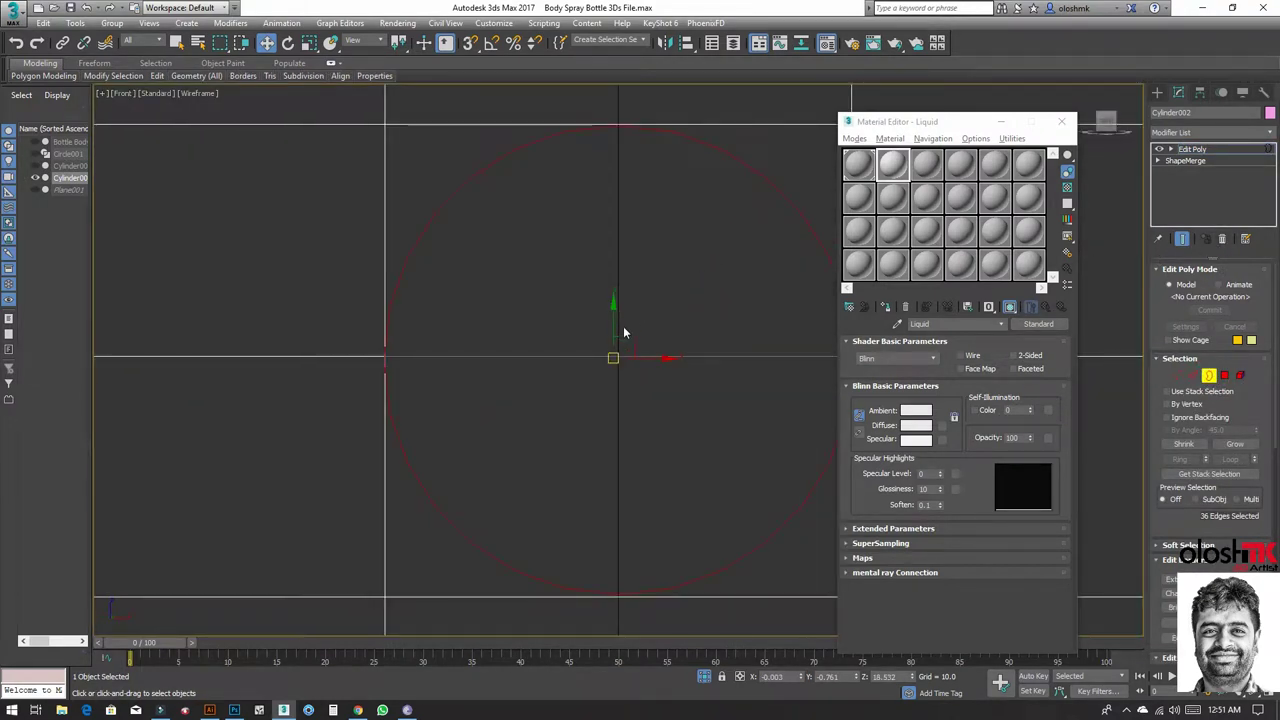
pyautogui.press('r')
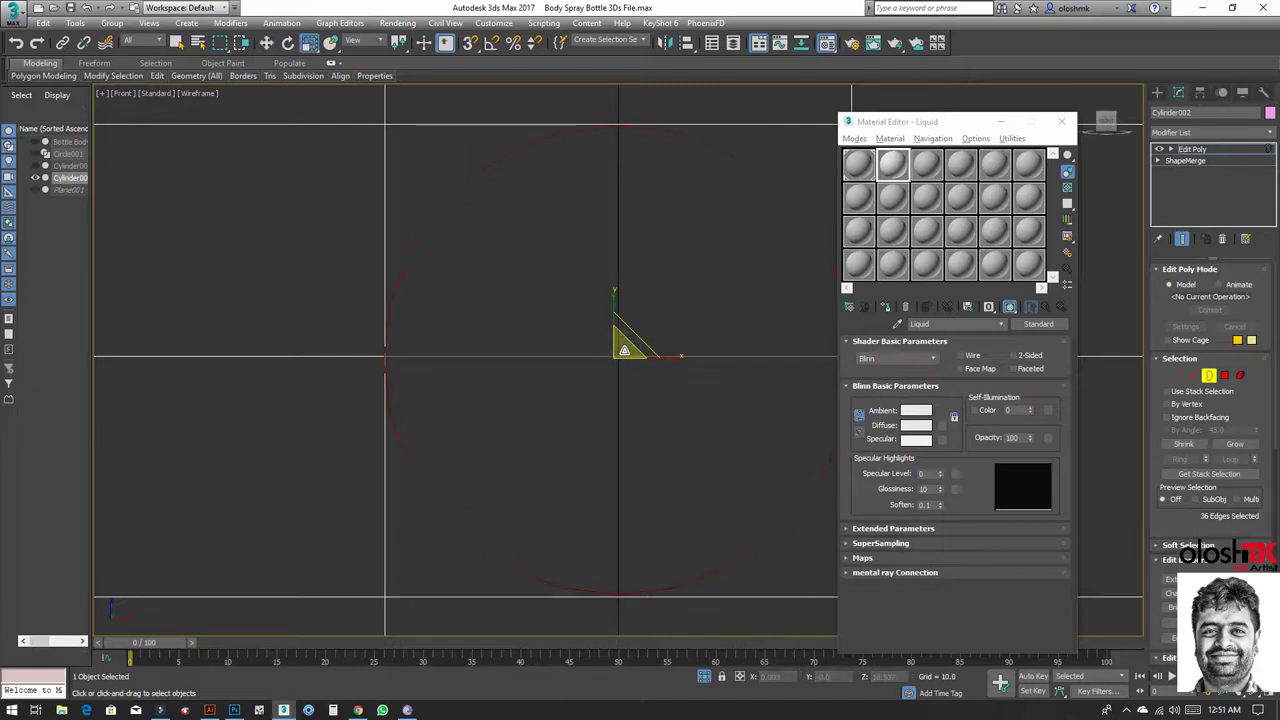
pyautogui.moveTo(633, 360)
pyautogui.keyDown('shift'); pyautogui.mouseDown()
pyautogui.moveTo(629, 350)
pyautogui.moveTo(654, 411)
pyautogui.mouseUp(); pyautogui.keyUp('shift')
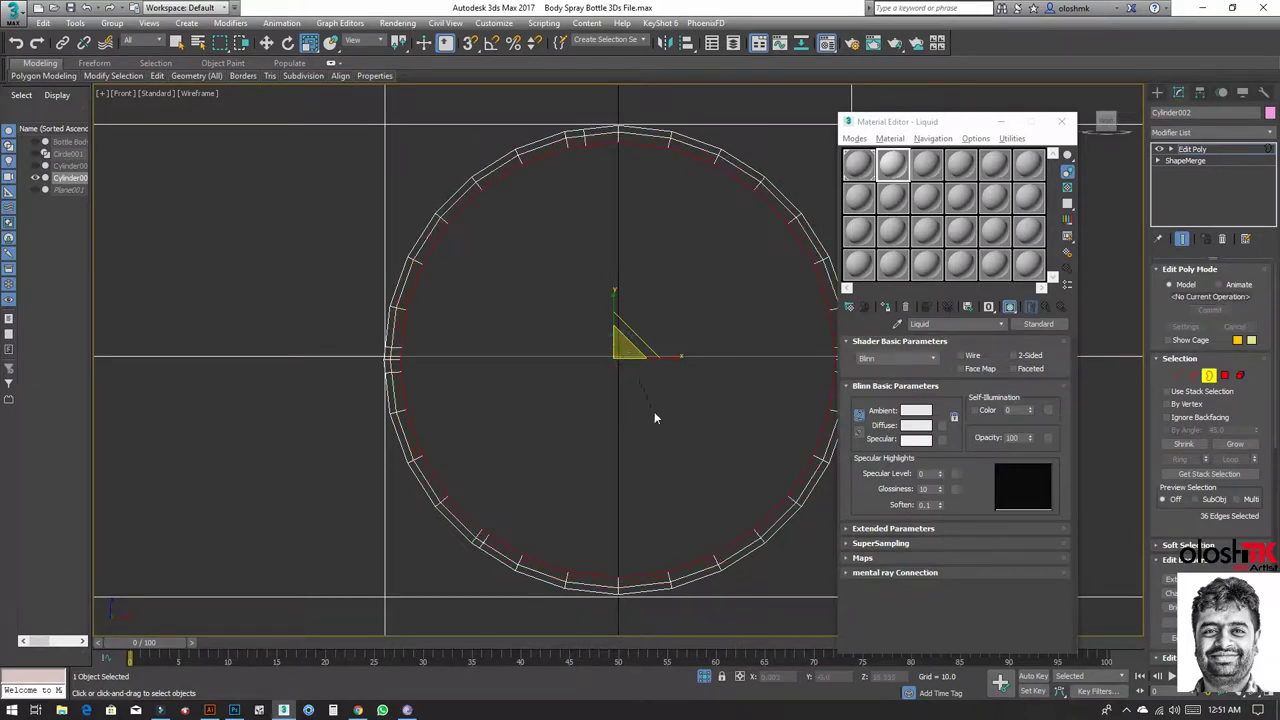
# Step: Move the selected hole edges further along Y in the Top view
pyautogui.hotkey('alt', 'w')
pyautogui.hotkey('alt', 'w')
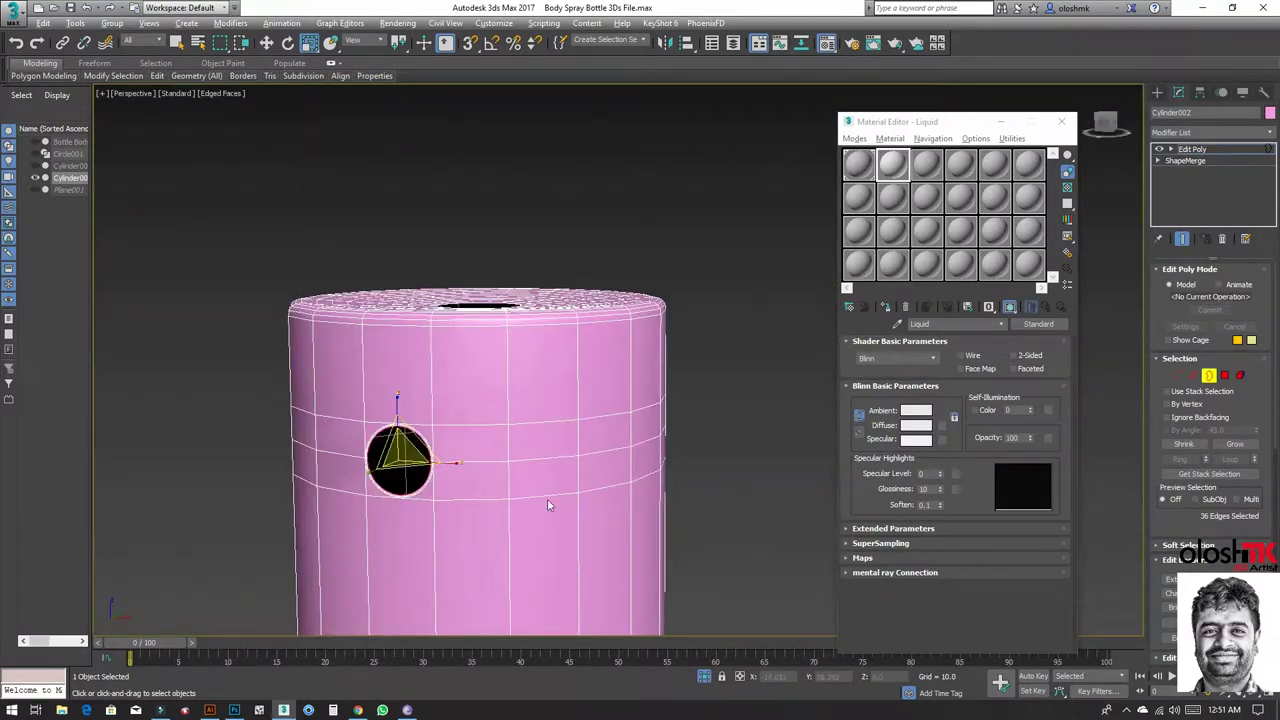
pyautogui.scroll(3, 282, 430)
pyautogui.keyDown('alt'); pyautogui.moveTo(282, 430); pyautogui.dragTo(218, 418, button='middle'); pyautogui.keyUp('alt')
pyautogui.press('w')
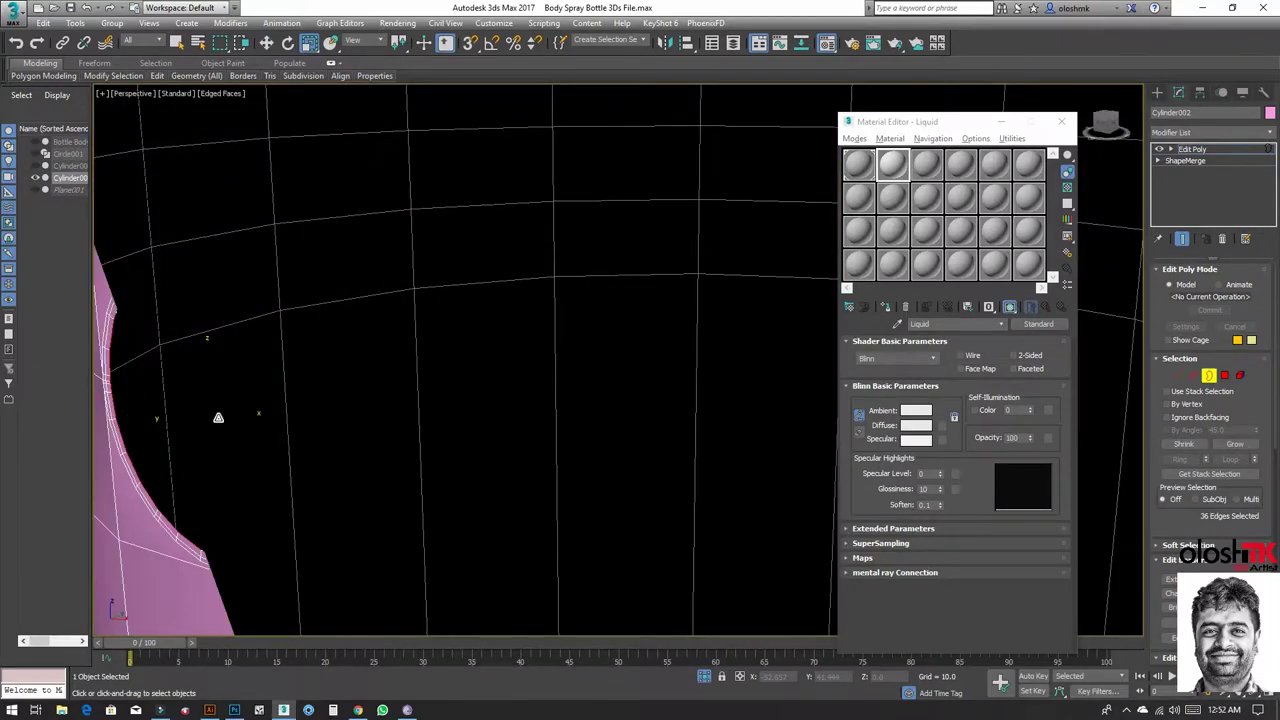
pyautogui.hotkey('alt', 'w')
pyautogui.hotkey('alt', 'w')
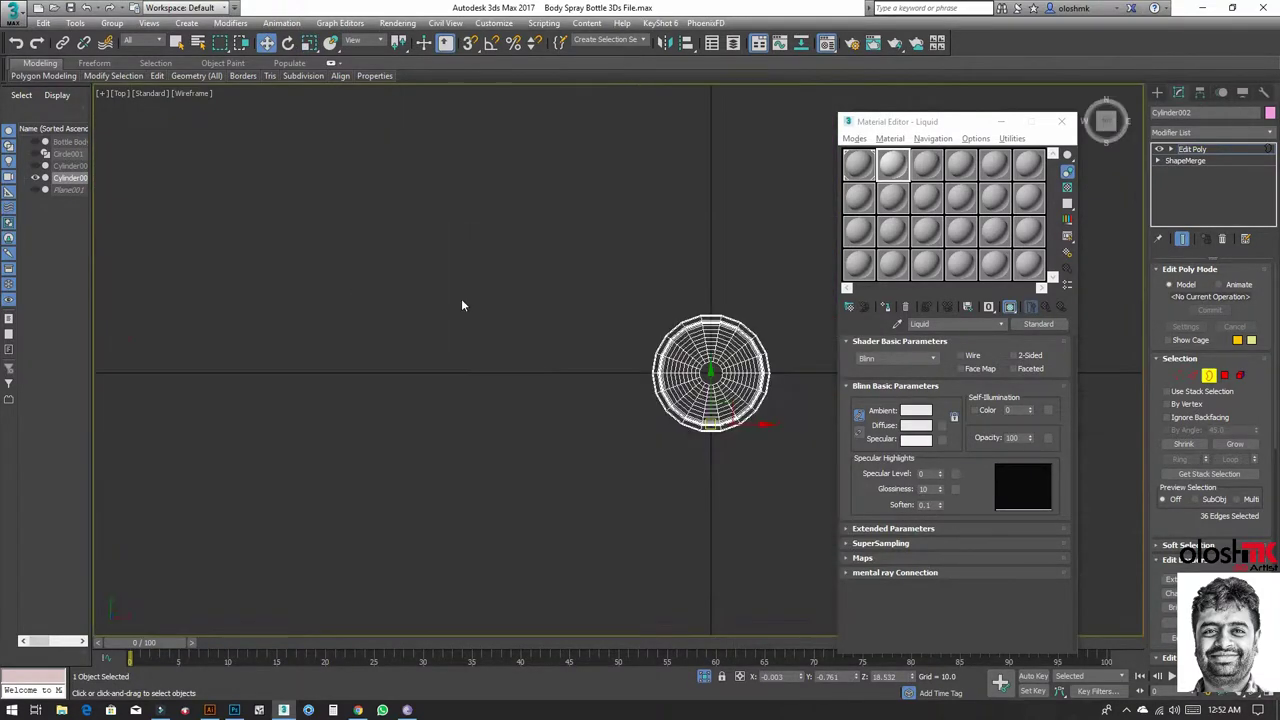
pyautogui.scroll(5, 666, 420)
pyautogui.keyDown('shift'); pyautogui.moveTo(649, 345); pyautogui.dragTo(677, 206); pyautogui.keyUp('shift')
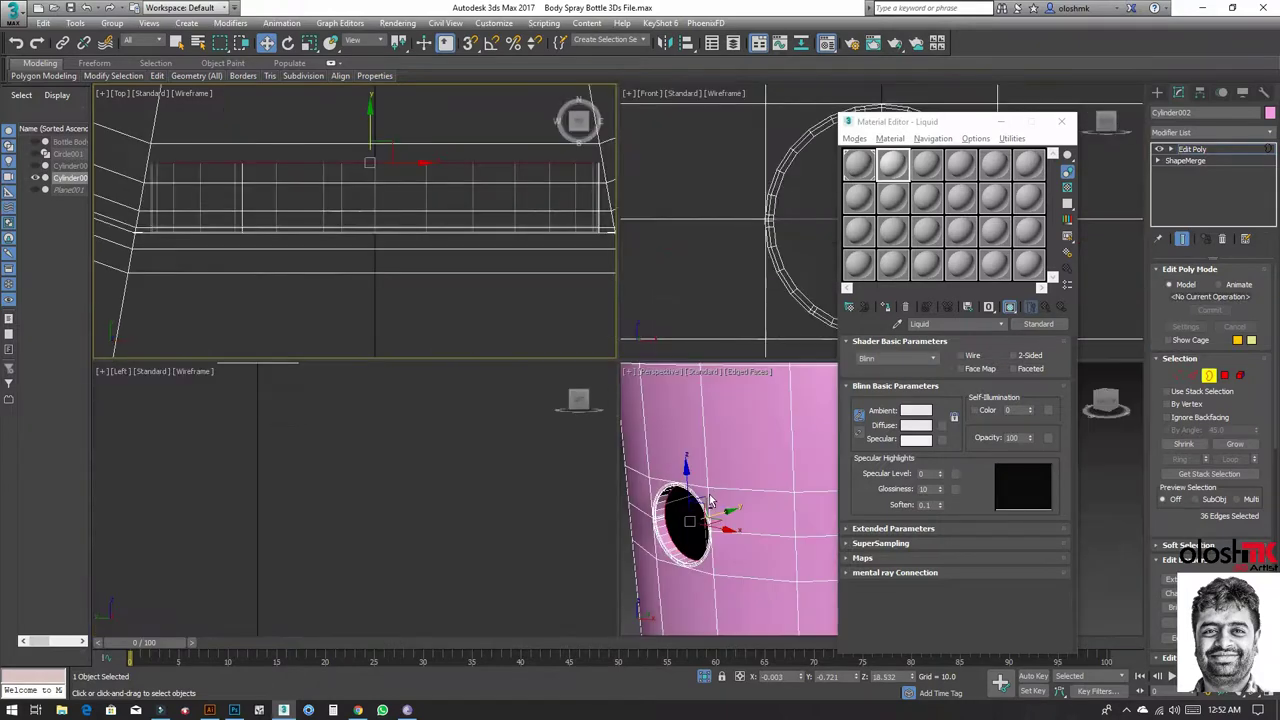
# Step: Maximize the Perspective view and exit Edge sub-object level
pyautogui.hotkey('alt', 'w')
pyautogui.scroll(-4, 700, 490)
pyautogui.hotkey('alt', 'w')
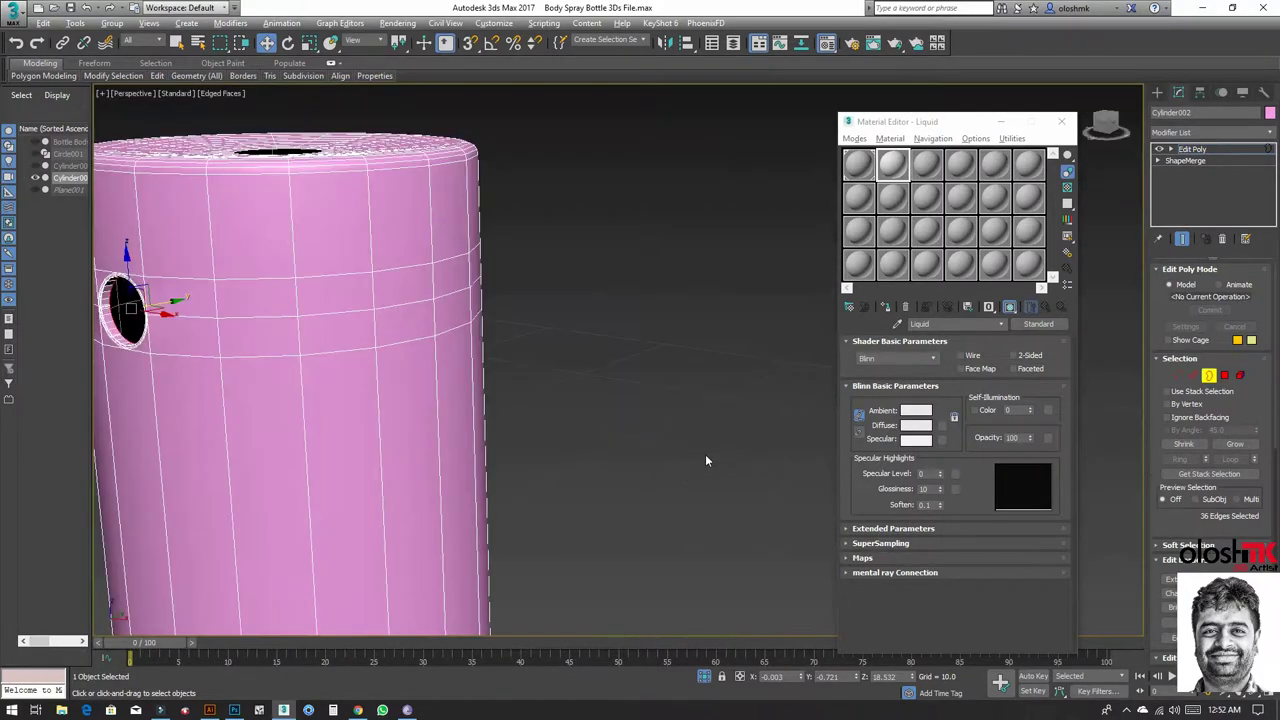
pyautogui.click(1192, 148)
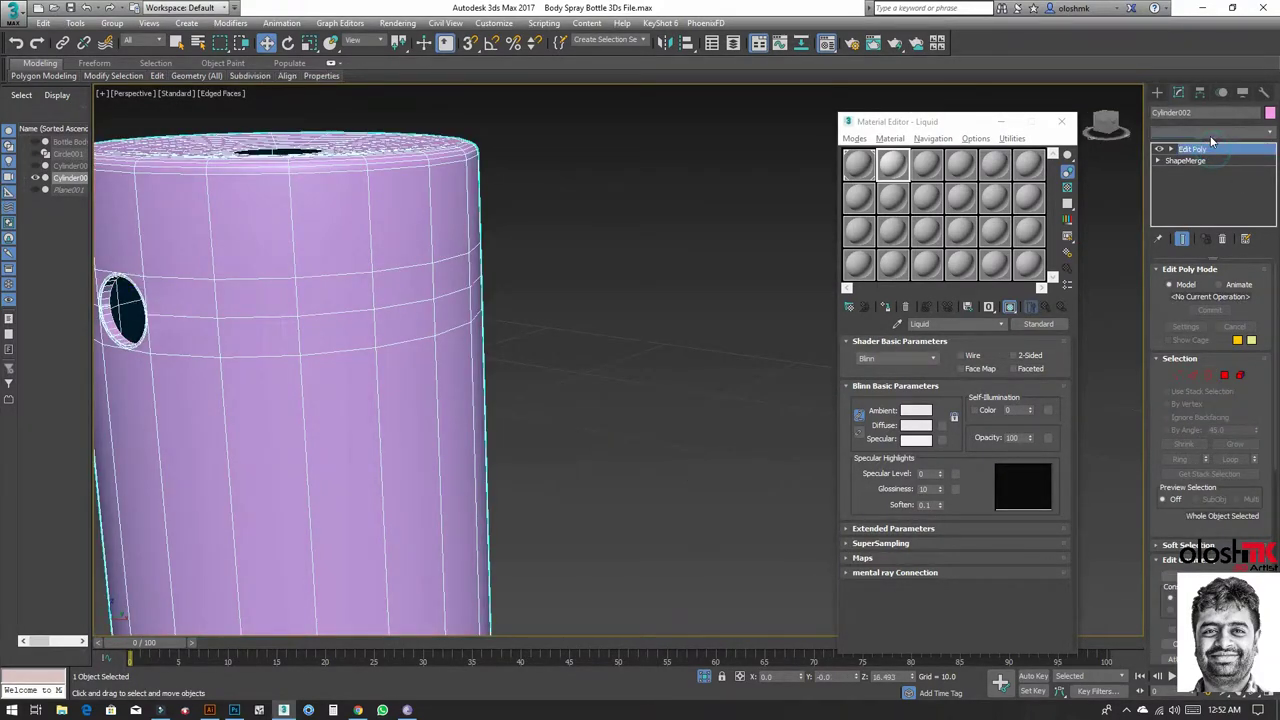
# Step: Preview TurboSmooth at 2 iterations on the cylinder, then delete it
pyautogui.click(1210, 132)
pyautogui.click(1181, 508)
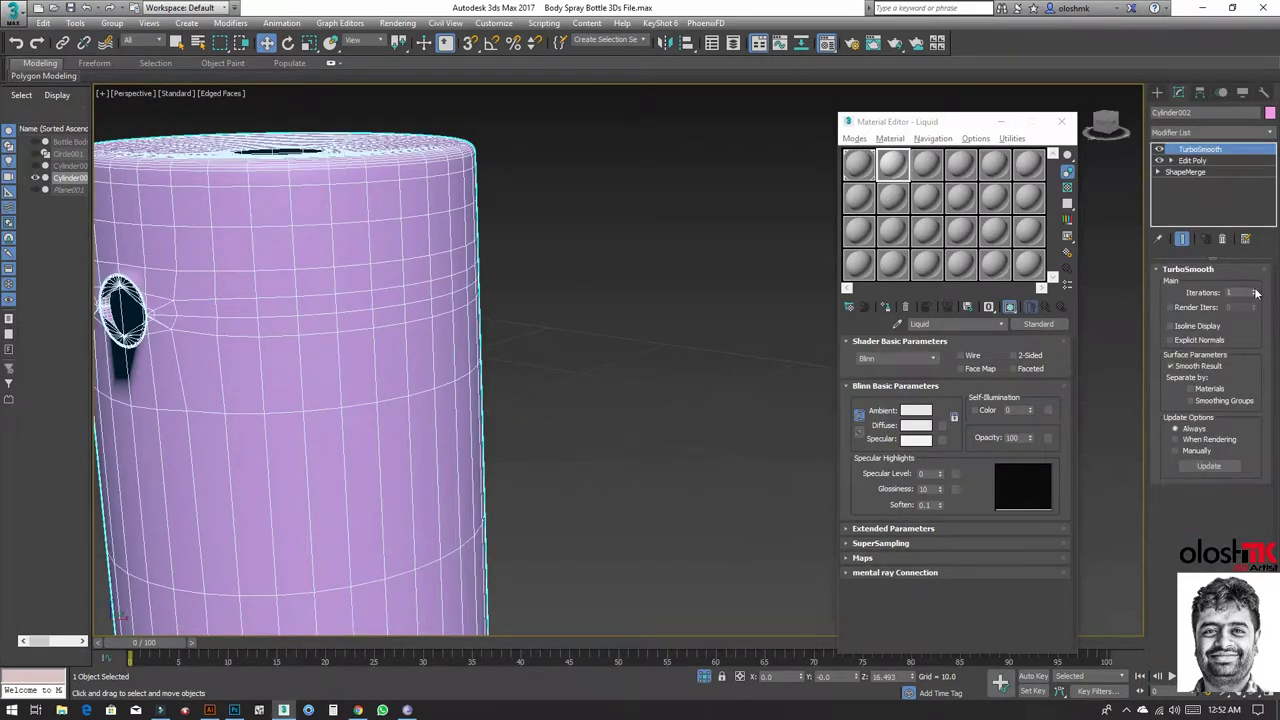
pyautogui.click(1256, 290)
pyautogui.click(1221, 240)
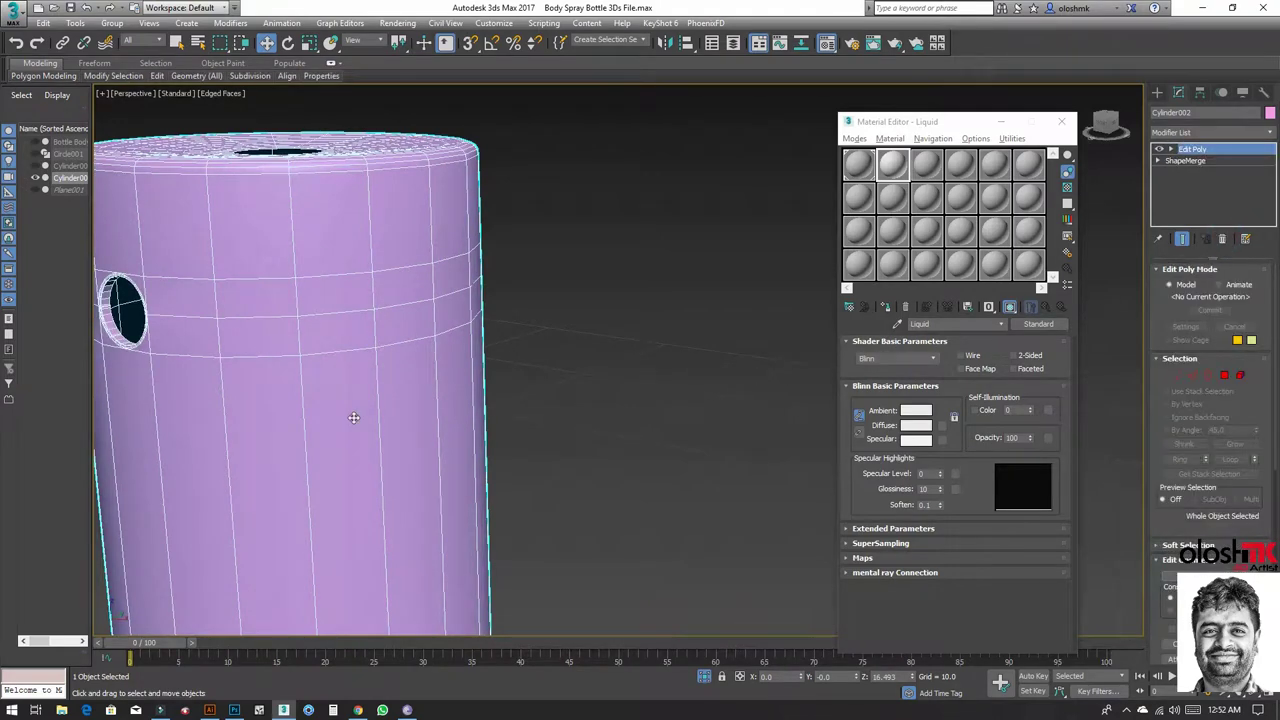
# Step: Loop-select the body edge ring below the hole and move it slightly down
pyautogui.keyDown('alt'); pyautogui.moveTo(351, 420); pyautogui.dragTo(577, 401, button='middle'); pyautogui.keyUp('alt')
pyautogui.scroll(5, 344, 341)
pyautogui.scroll(2, 382, 331)
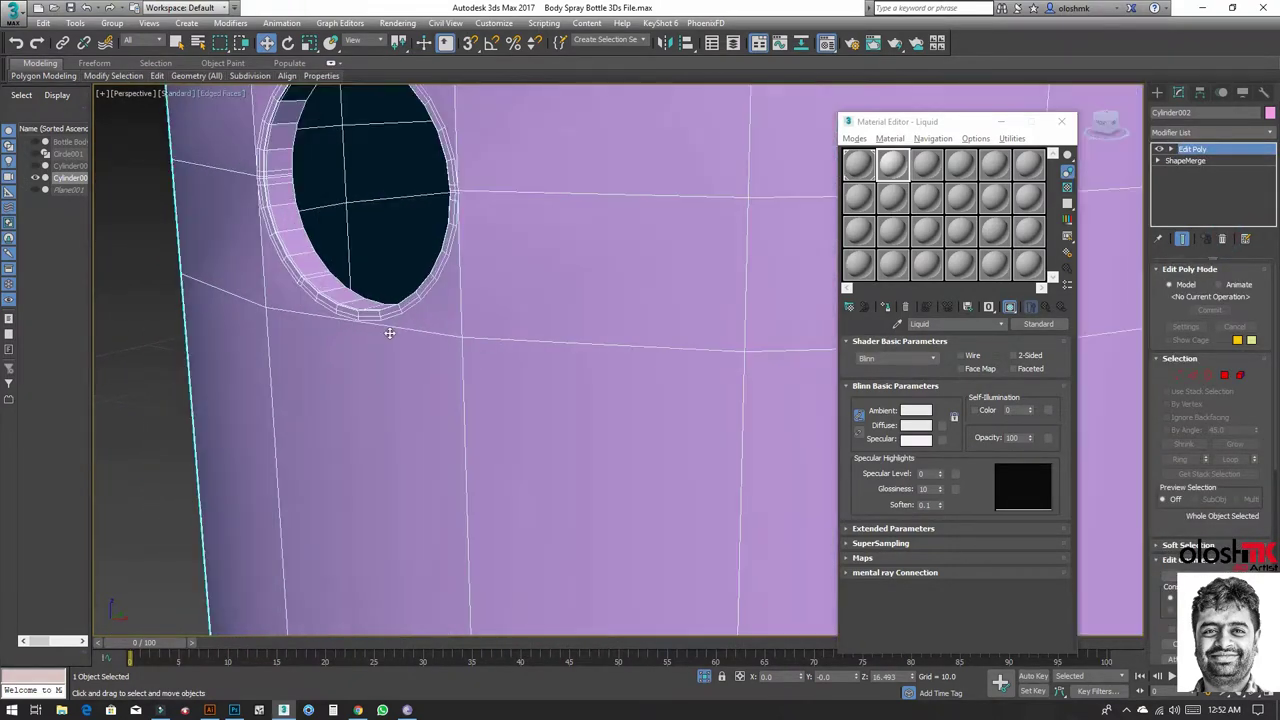
pyautogui.scroll(3, 389, 329)
pyautogui.scroll(-3, 389, 329)
pyautogui.keyDown('alt'); pyautogui.moveTo(381, 332); pyautogui.dragTo(407, 335, button='middle'); pyautogui.keyUp('alt')
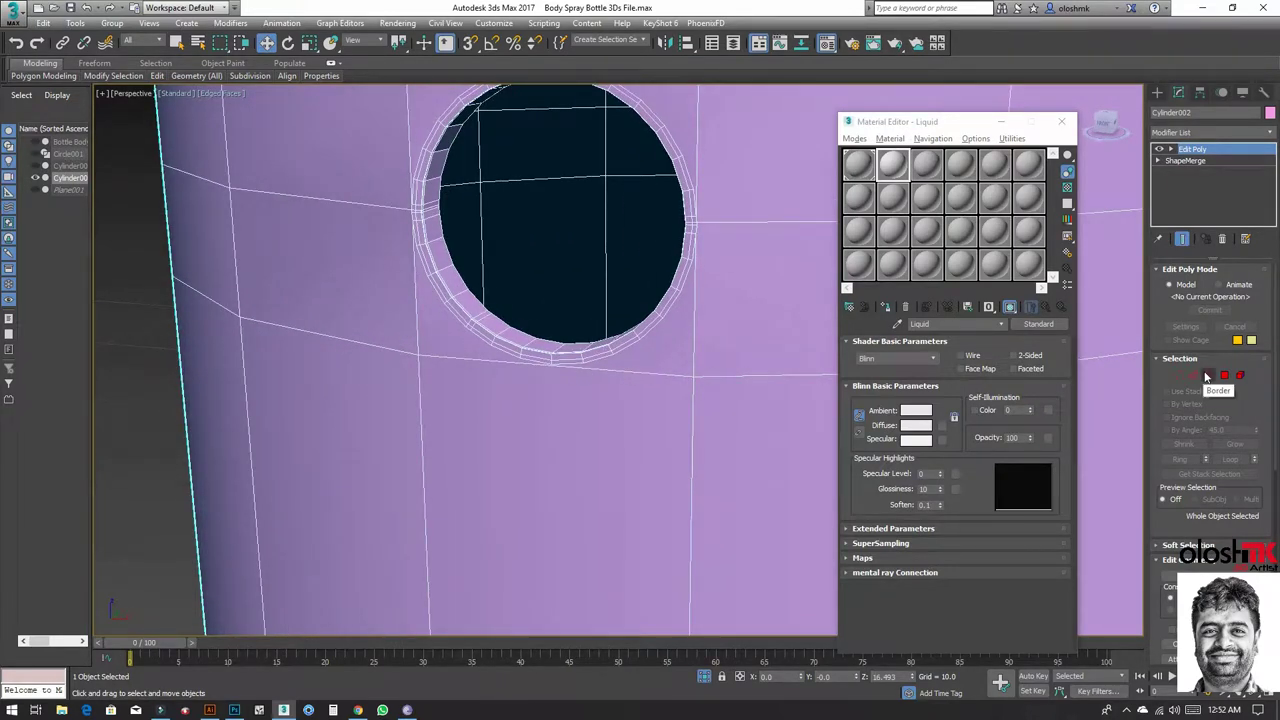
pyautogui.click(1193, 375)
pyautogui.doubleClick(604, 372)
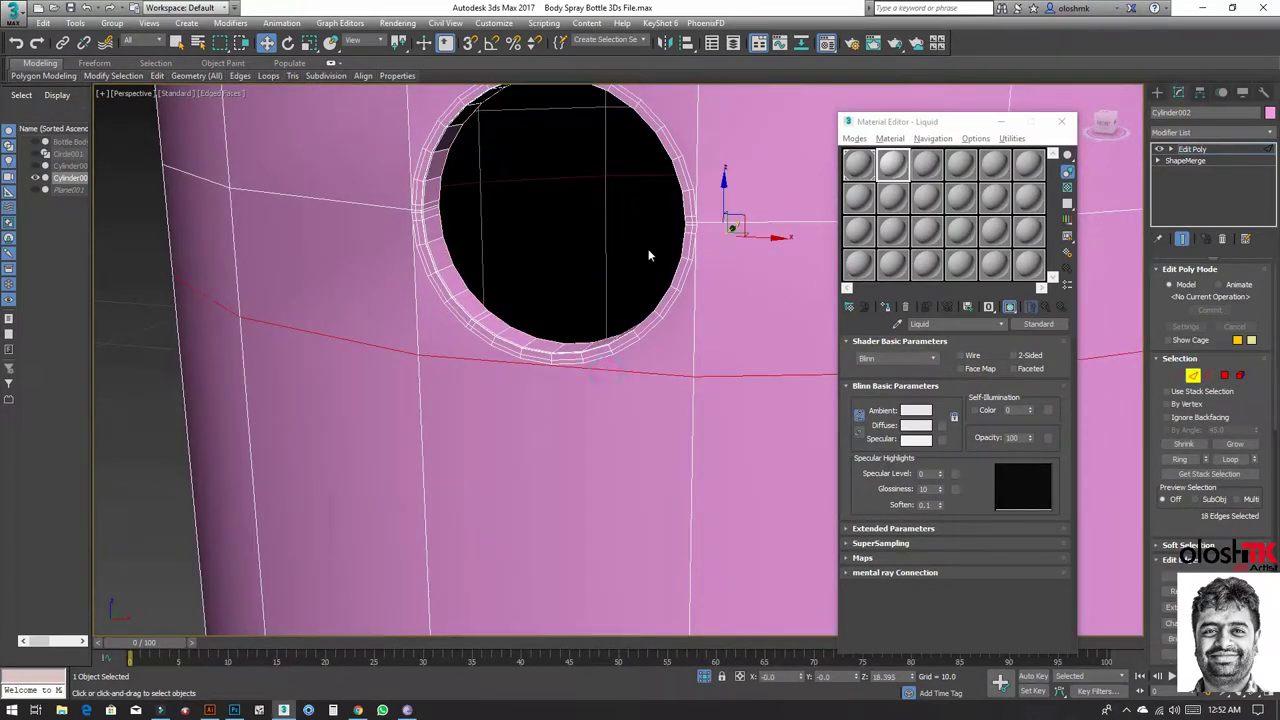
pyautogui.moveTo(720, 226); pyautogui.dragTo(721, 236)
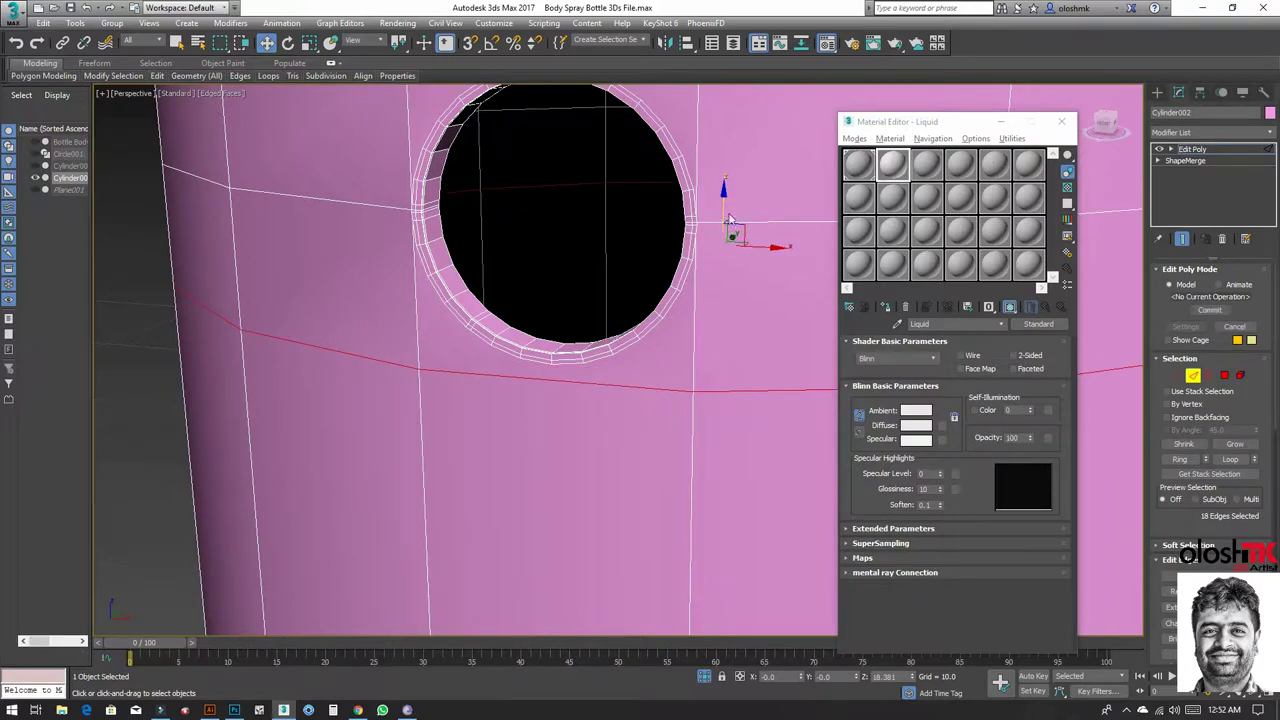
# Step: Cut a new edge from a body vertex to the hole's rim, then leave Vertex level
pyautogui.click(1177, 375)
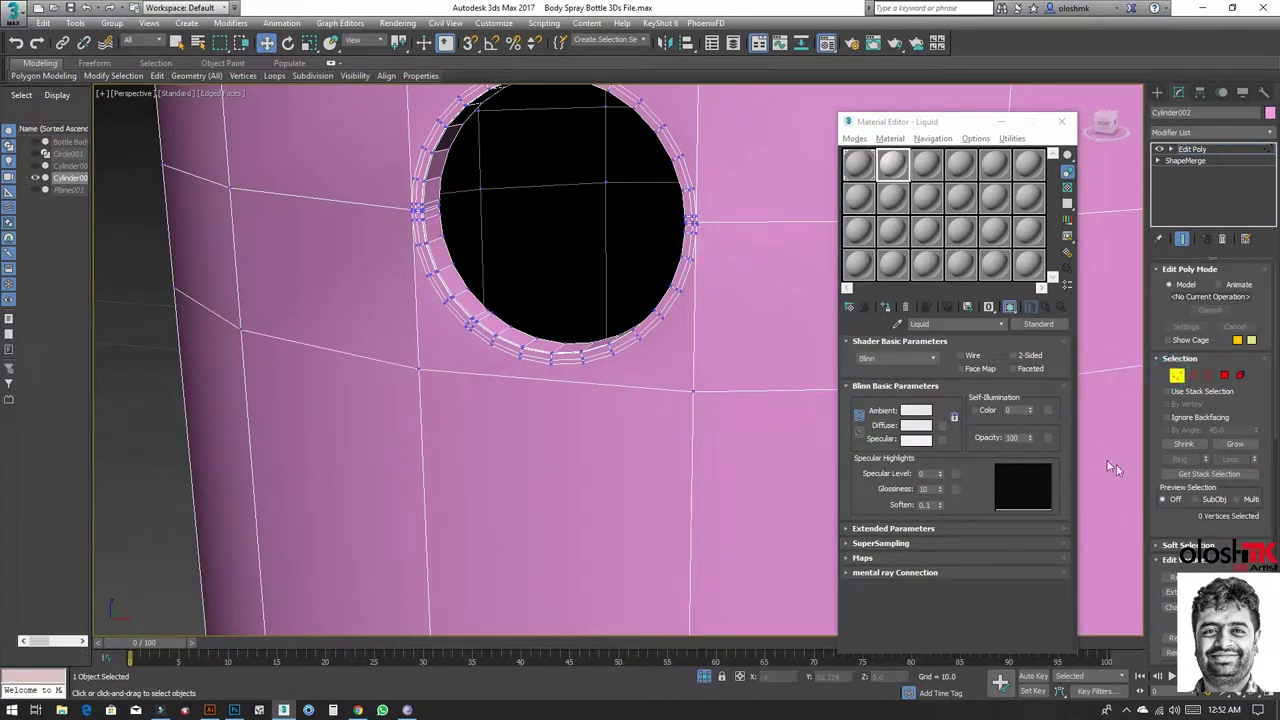
pyautogui.scroll(-2, 1210, 400)
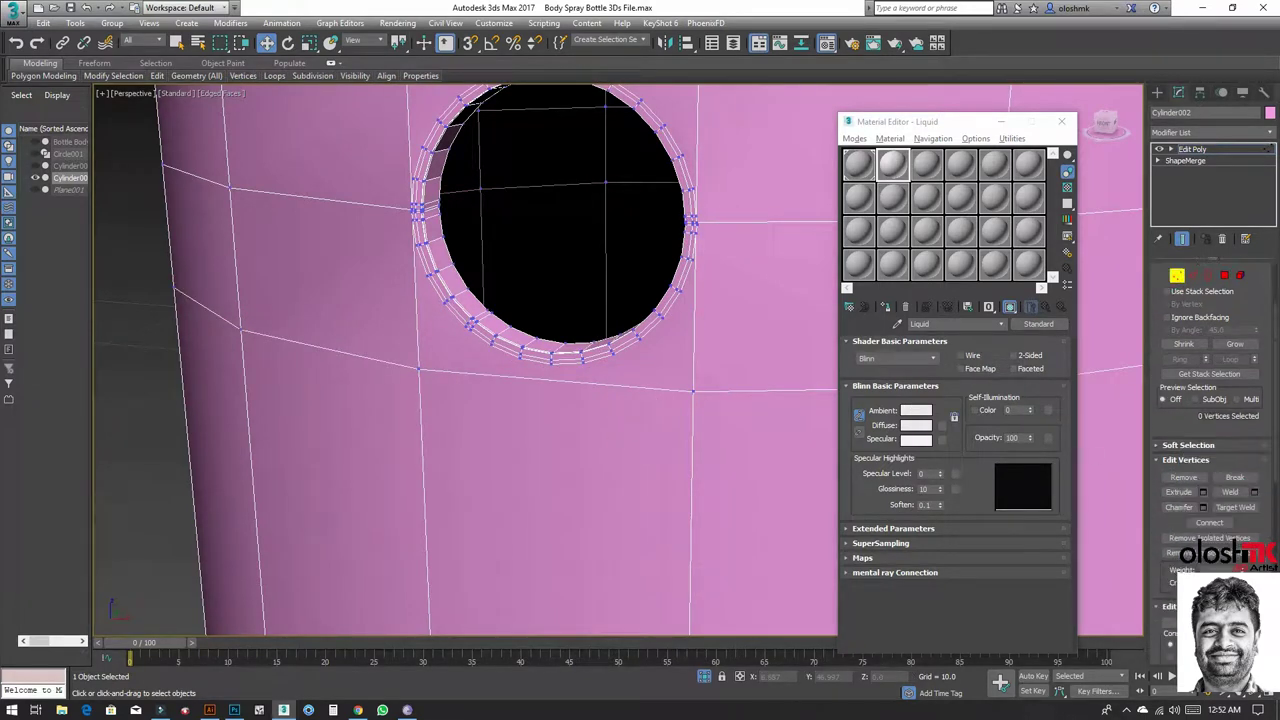
pyautogui.scroll(-2, 1238, 512)
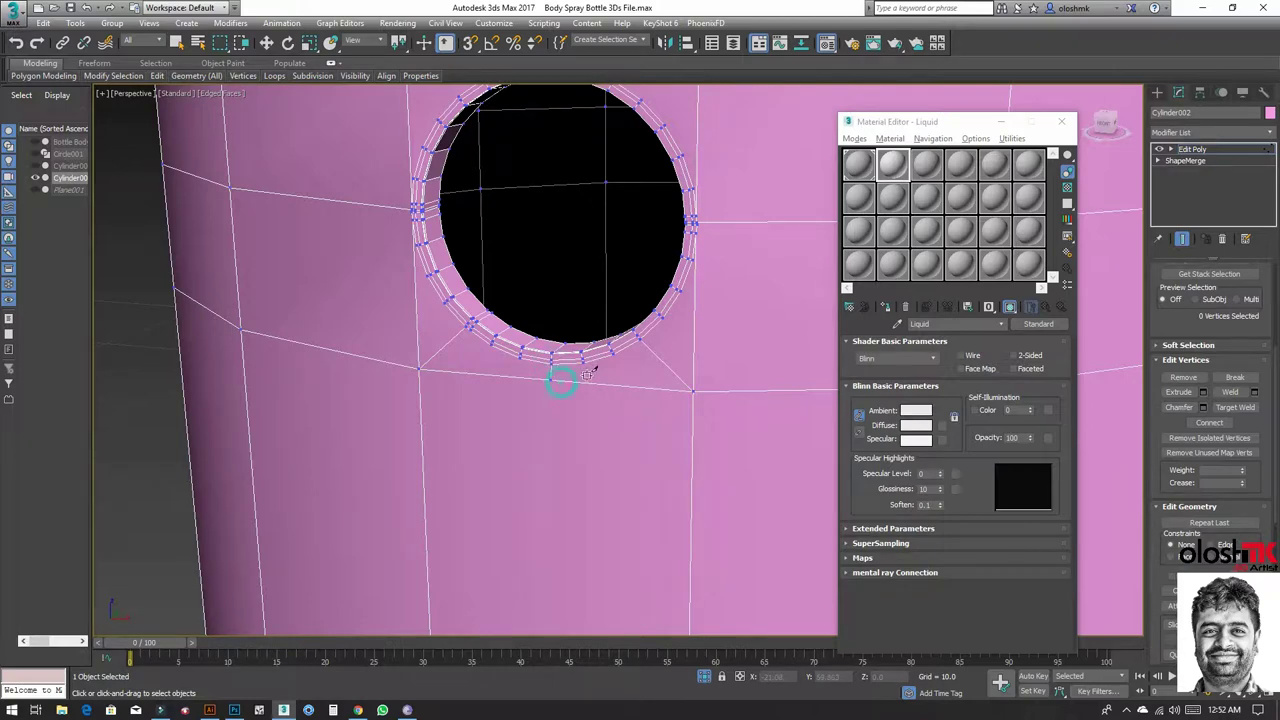
pyautogui.moveTo(651, 289)
pyautogui.keyDown('alt'); pyautogui.mouseDown(button='middle')
pyautogui.moveTo(631, 237)
pyautogui.moveTo(615, 290)
pyautogui.mouseUp(button='middle'); pyautogui.keyUp('alt')
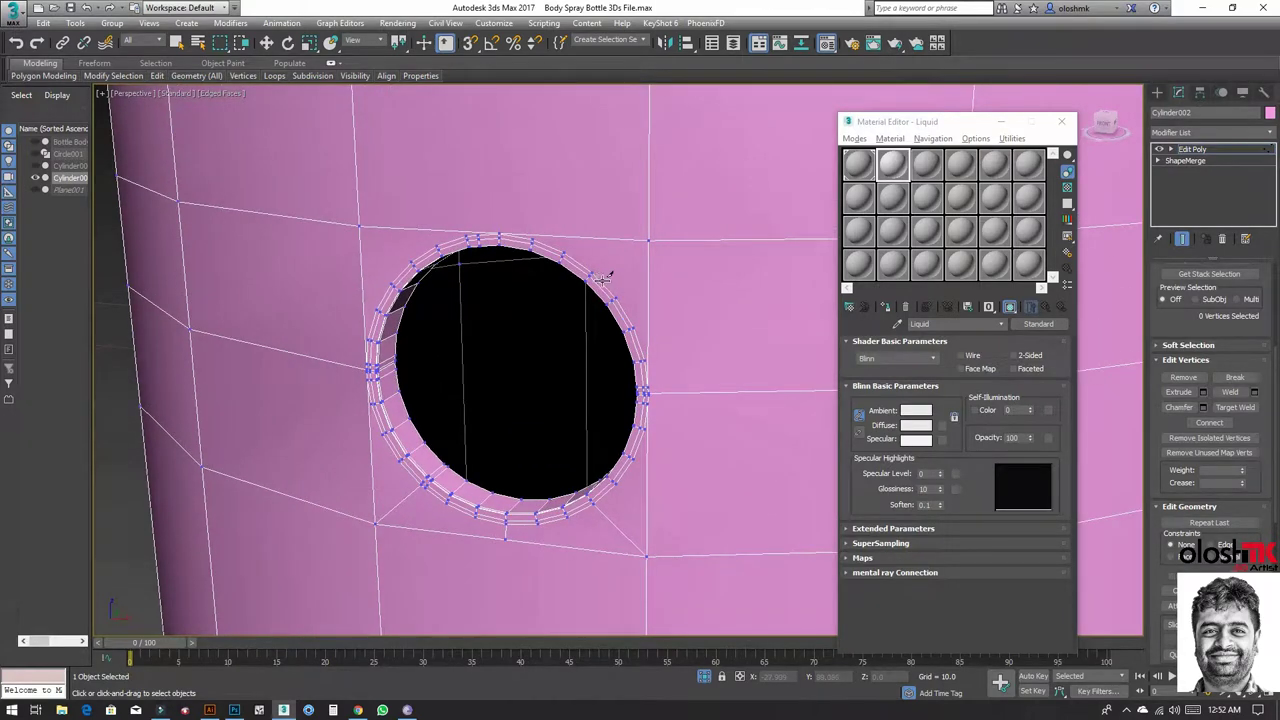
pyautogui.click(589, 271)
pyautogui.click(361, 227)
pyautogui.click(411, 259)
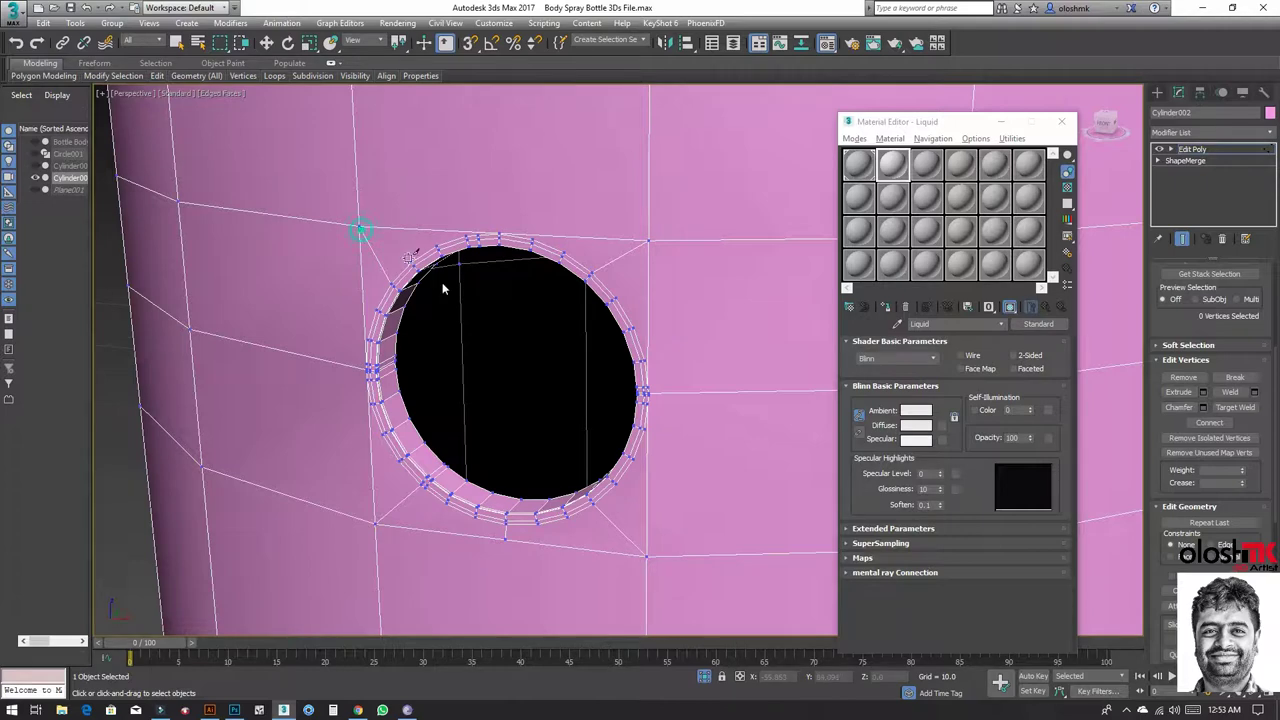
pyautogui.click(1186, 161)
pyautogui.click(1210, 132)
# Step: Preview TurboSmooth at 2 iterations with edged faces off, then remove it
pyautogui.press('t')
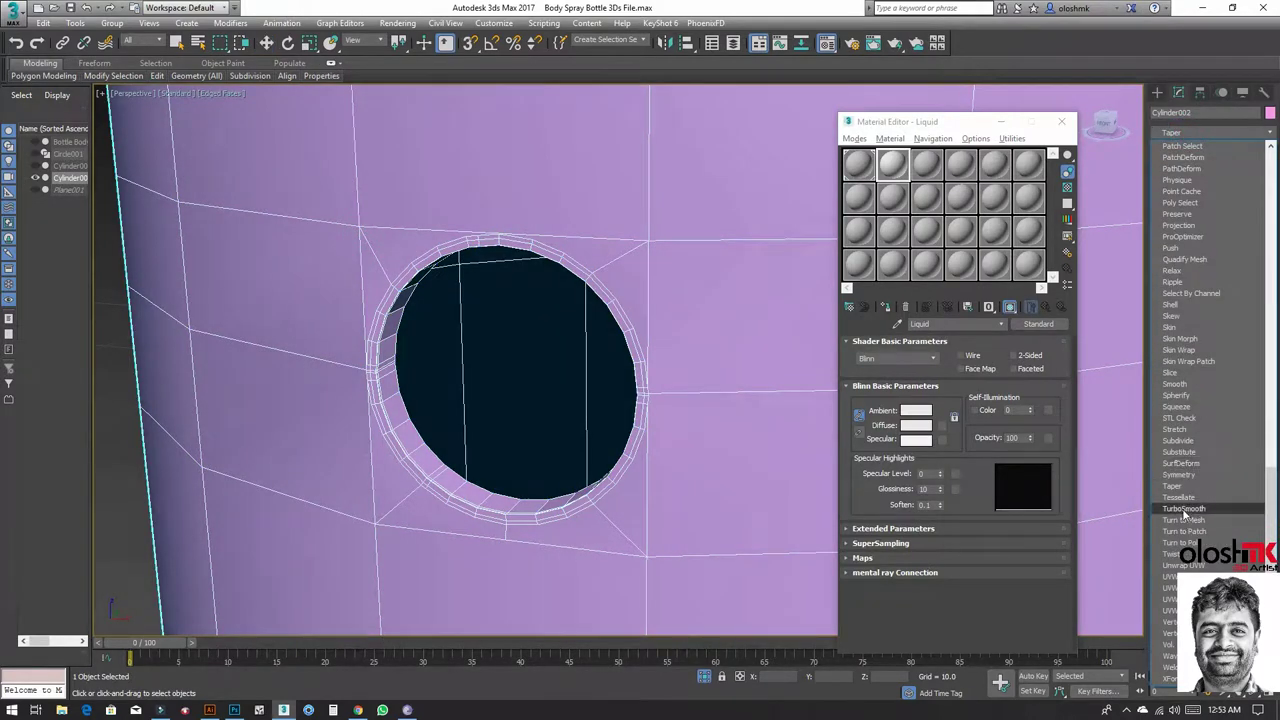
pyautogui.click(1184, 509)
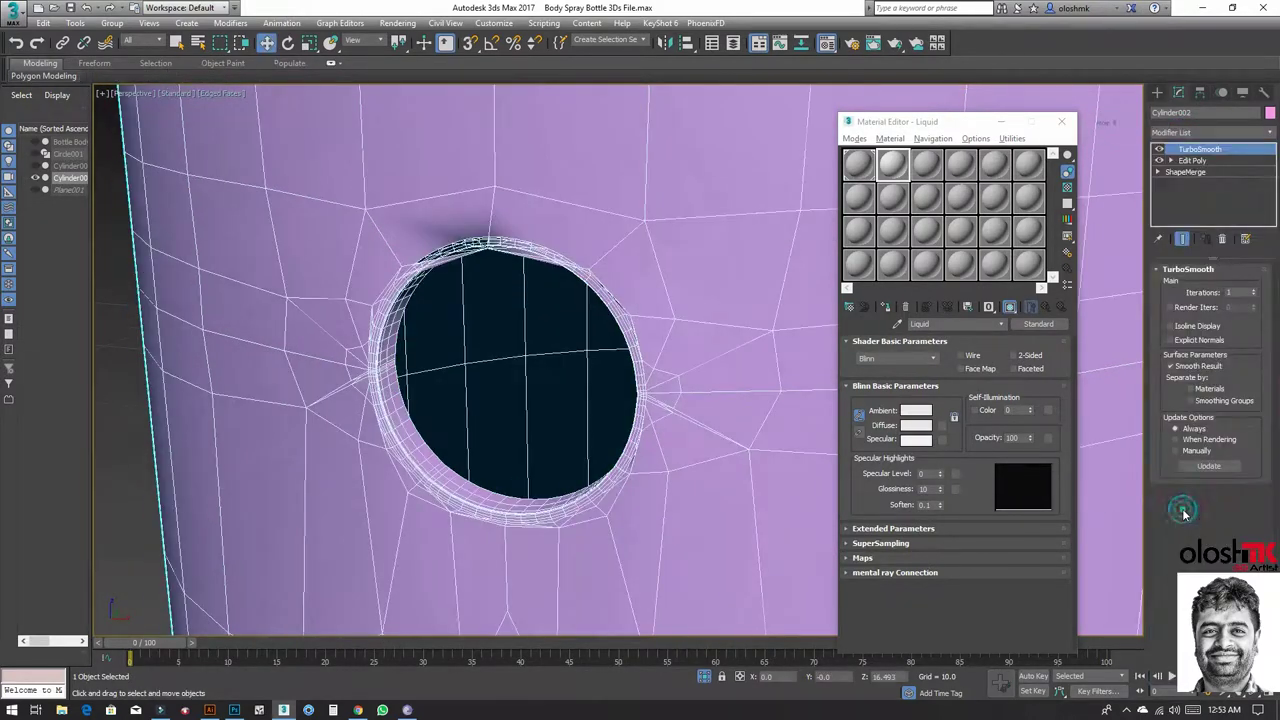
pyautogui.click(1255, 289)
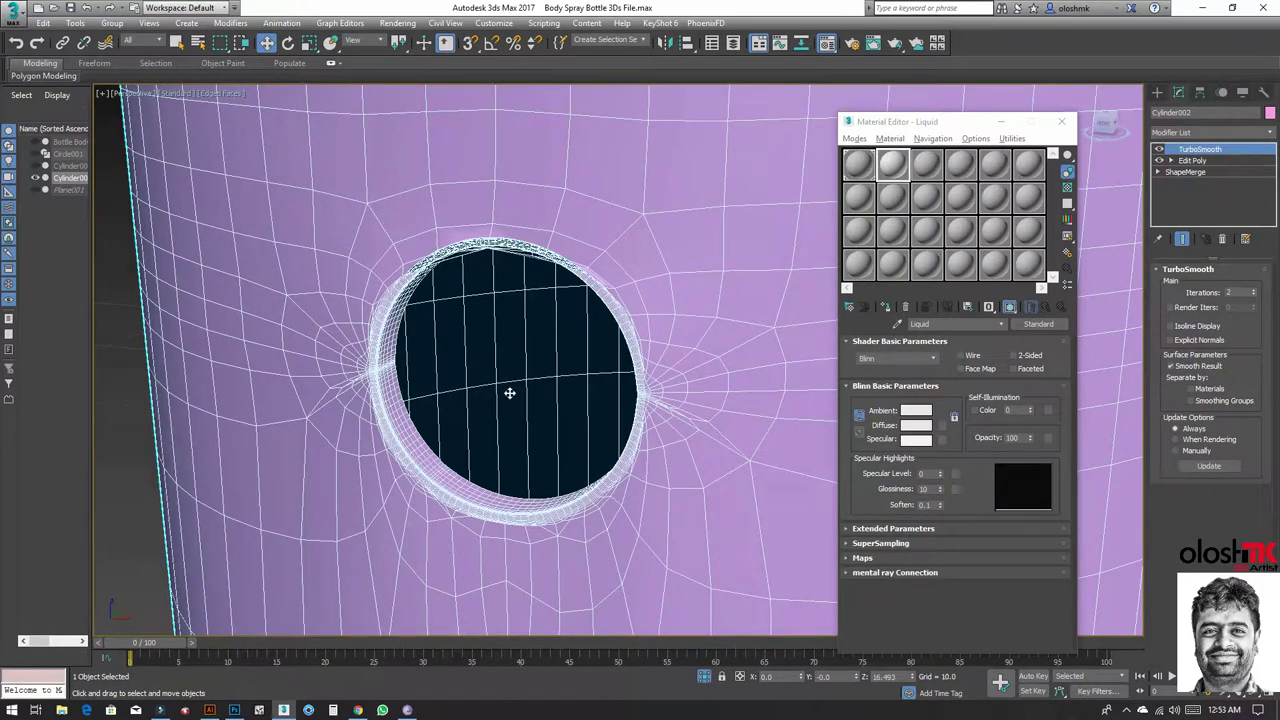
pyautogui.scroll(-5, 509, 392)
pyautogui.press('F4')
pyautogui.moveTo(528, 389)
pyautogui.keyDown('alt'); pyautogui.mouseDown(button='middle')
pyautogui.moveTo(563, 394)
pyautogui.moveTo(646, 271)
pyautogui.moveTo(598, 362)
pyautogui.mouseUp(button='middle'); pyautogui.keyUp('alt')
pyautogui.scroll(3, 498, 278)
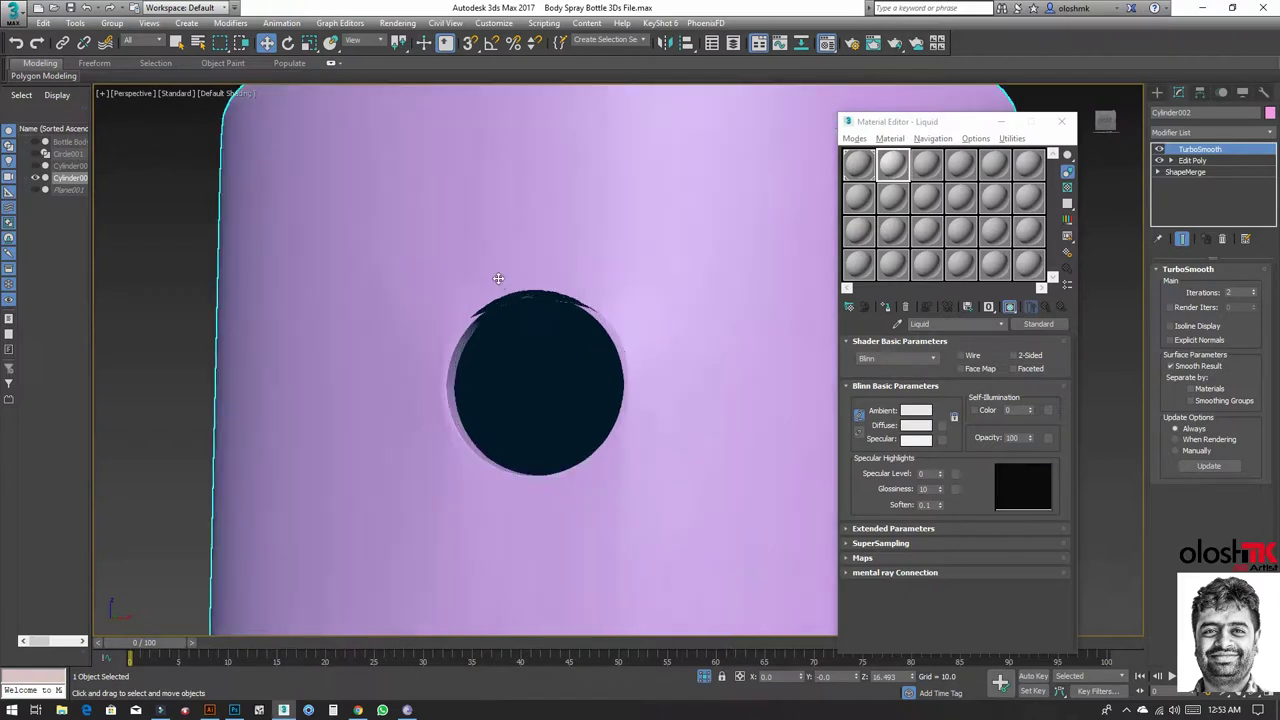
pyautogui.click(1220, 238)
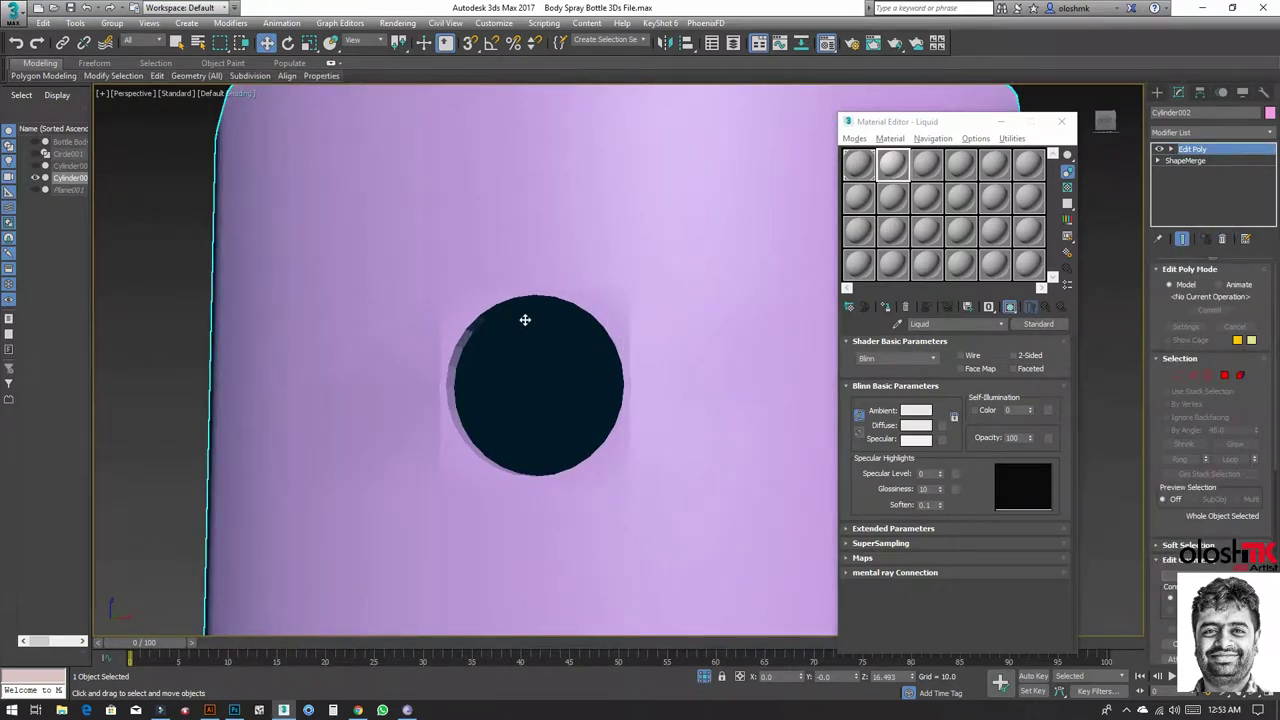
pyautogui.press('F4')
# Step: Raise the edge just above the hole slightly along Z, then switch to Vertex level
pyautogui.scroll(5, 535, 288)
pyautogui.scroll(-3, 535, 288)
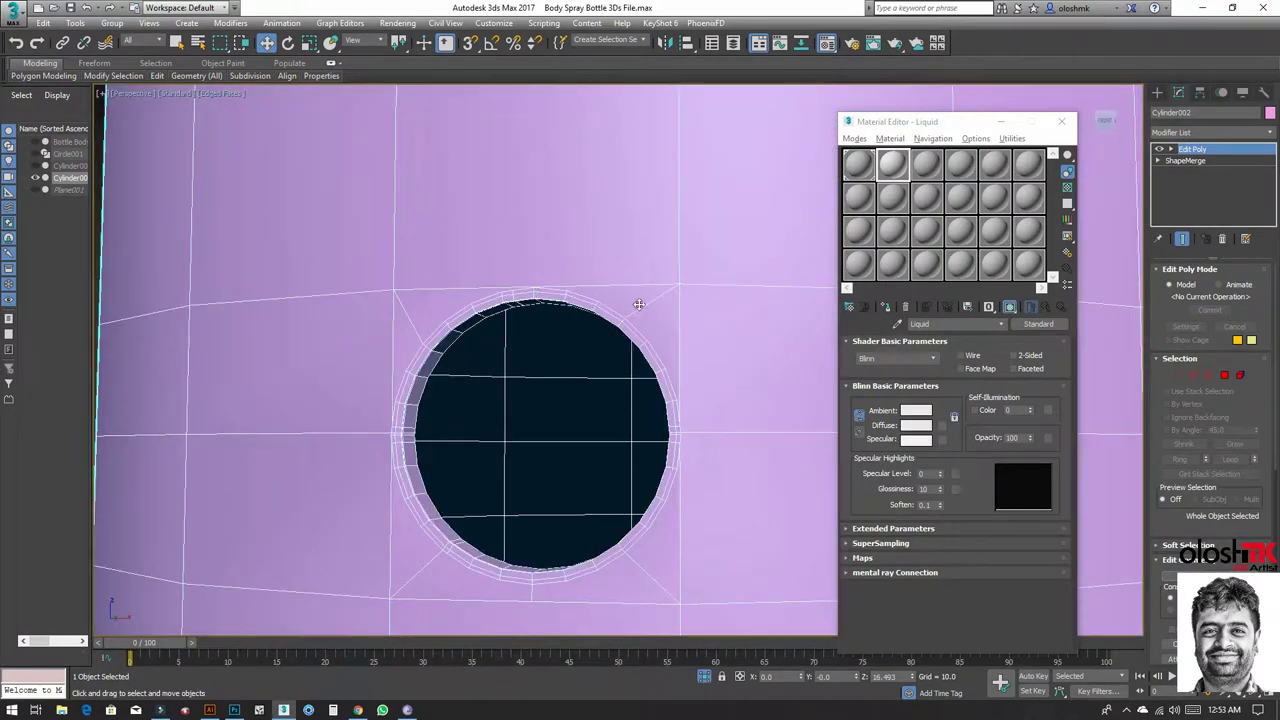
pyautogui.click(1191, 375)
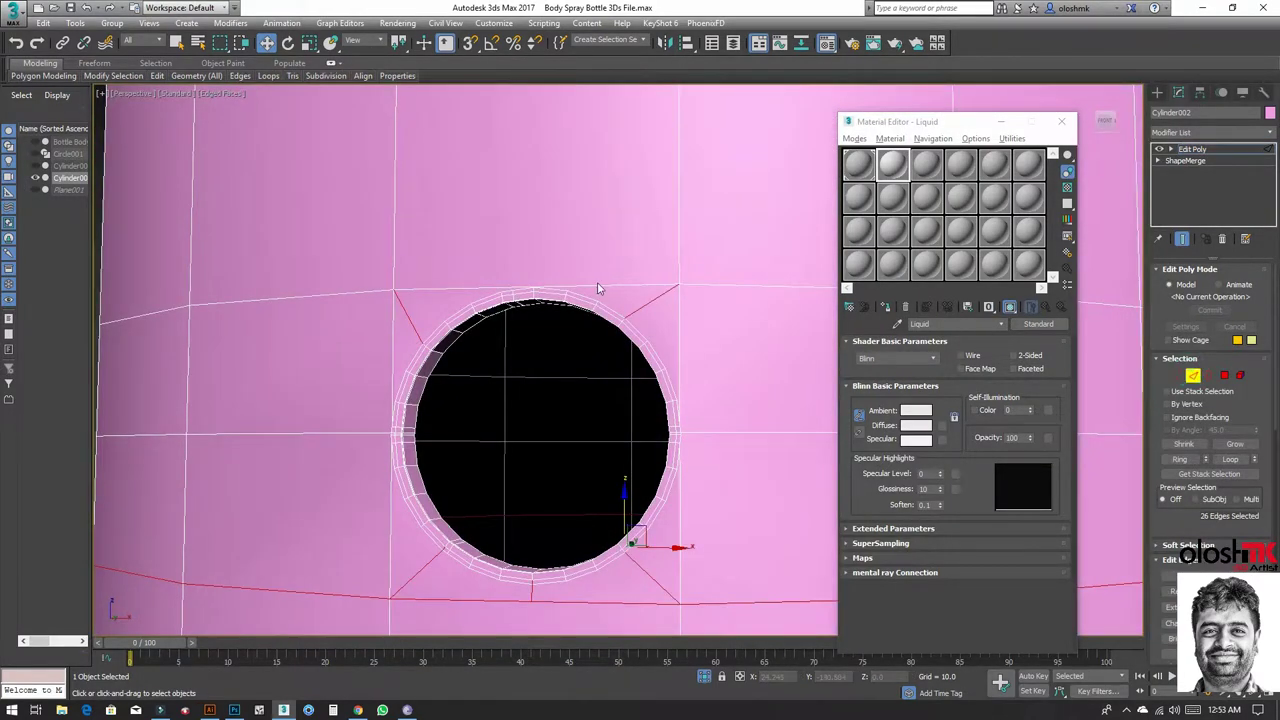
pyautogui.click(600, 287)
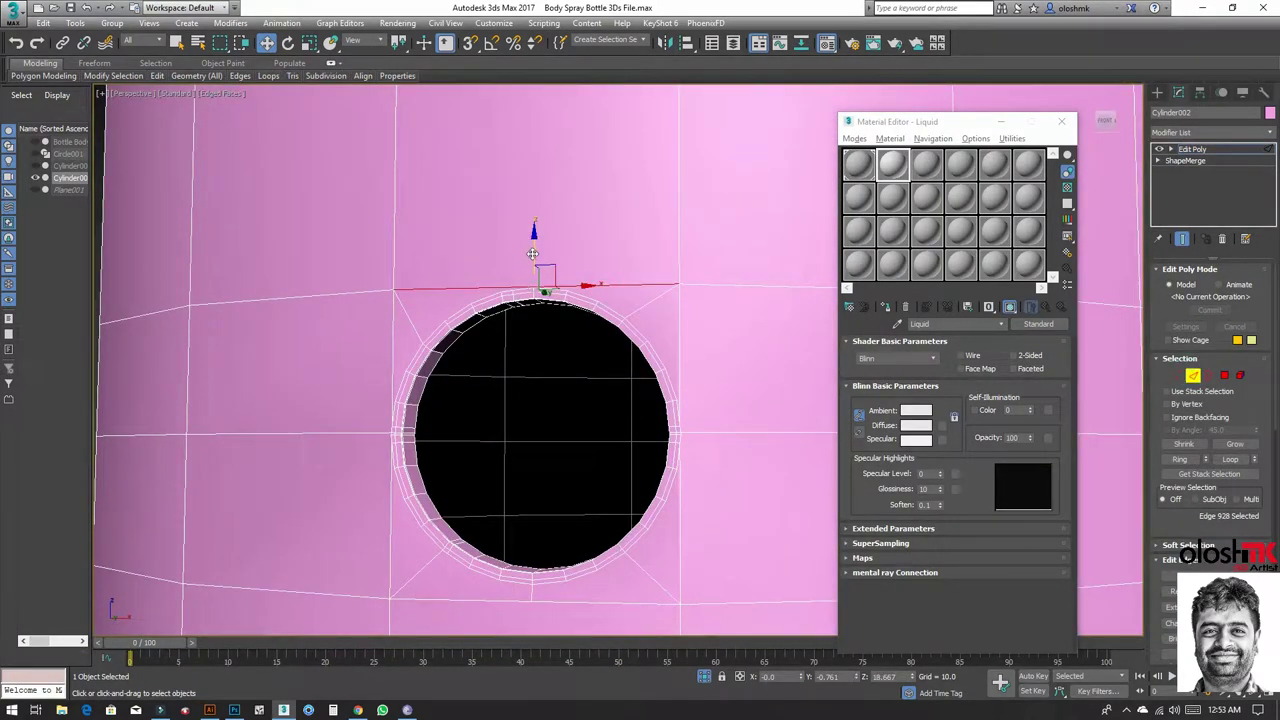
pyautogui.moveTo(533, 253); pyautogui.dragTo(533, 237)
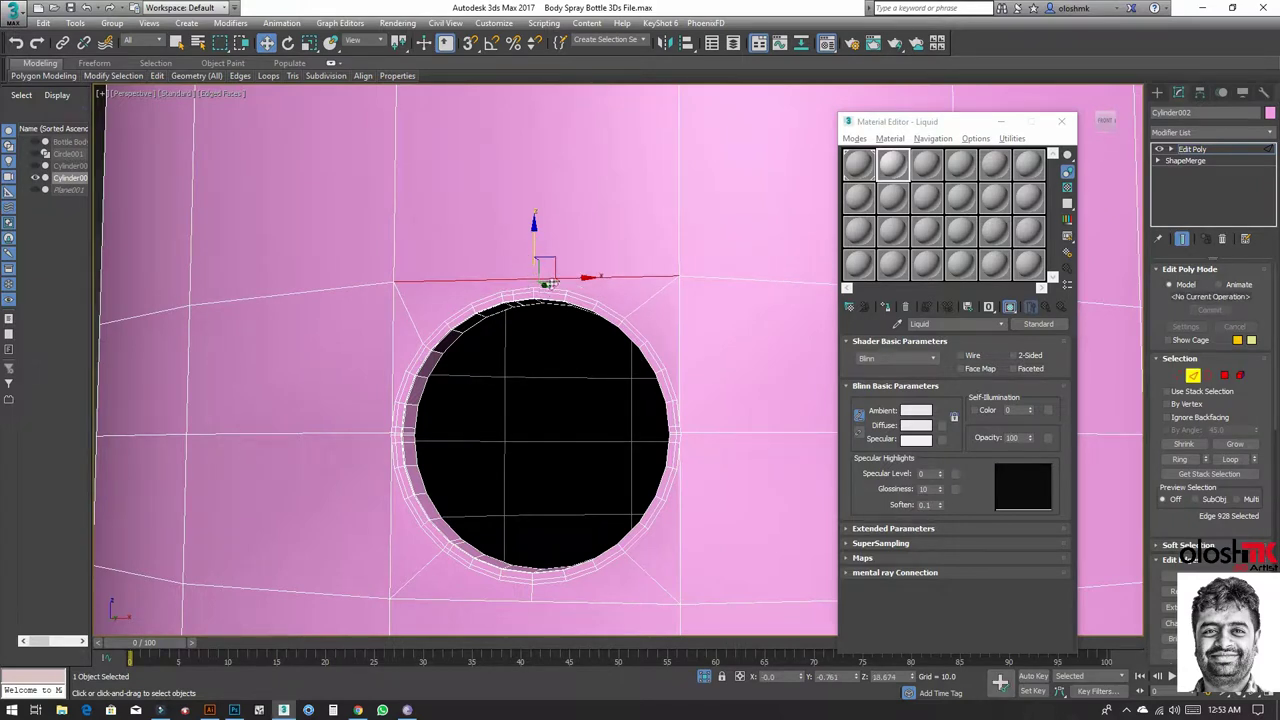
pyautogui.click(1177, 376)
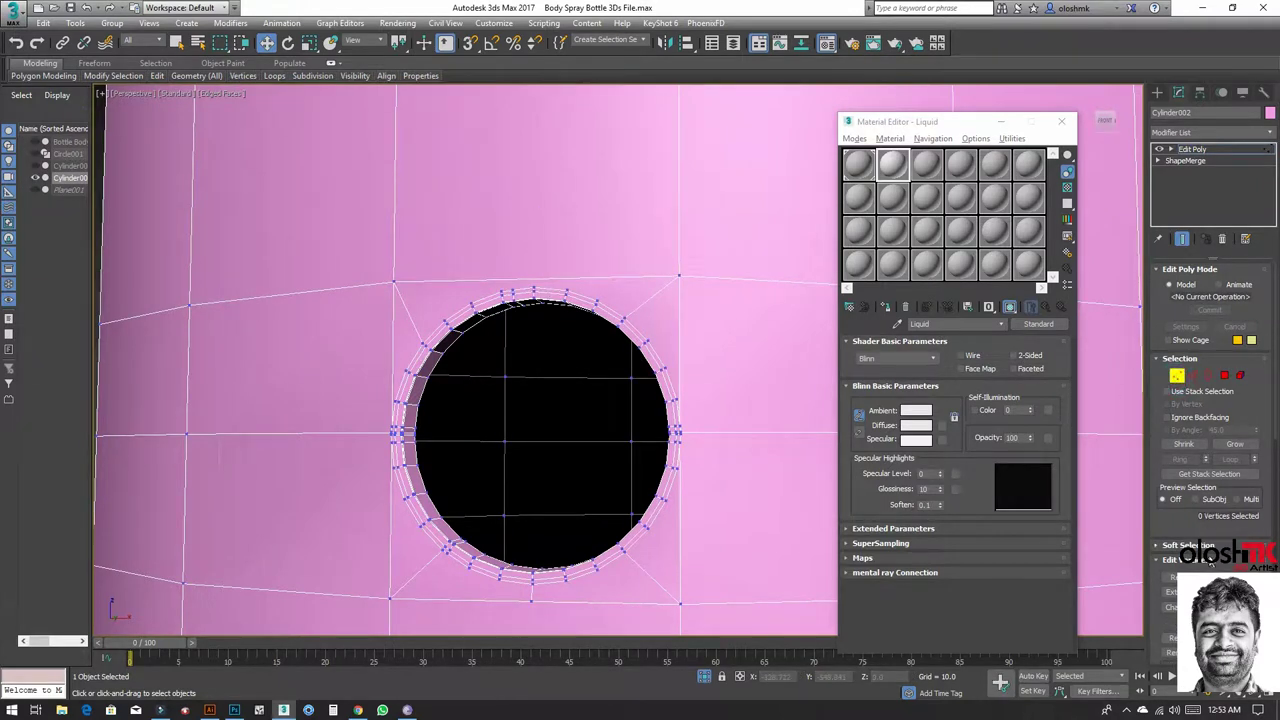
pyautogui.scroll(-2, 1210, 450)
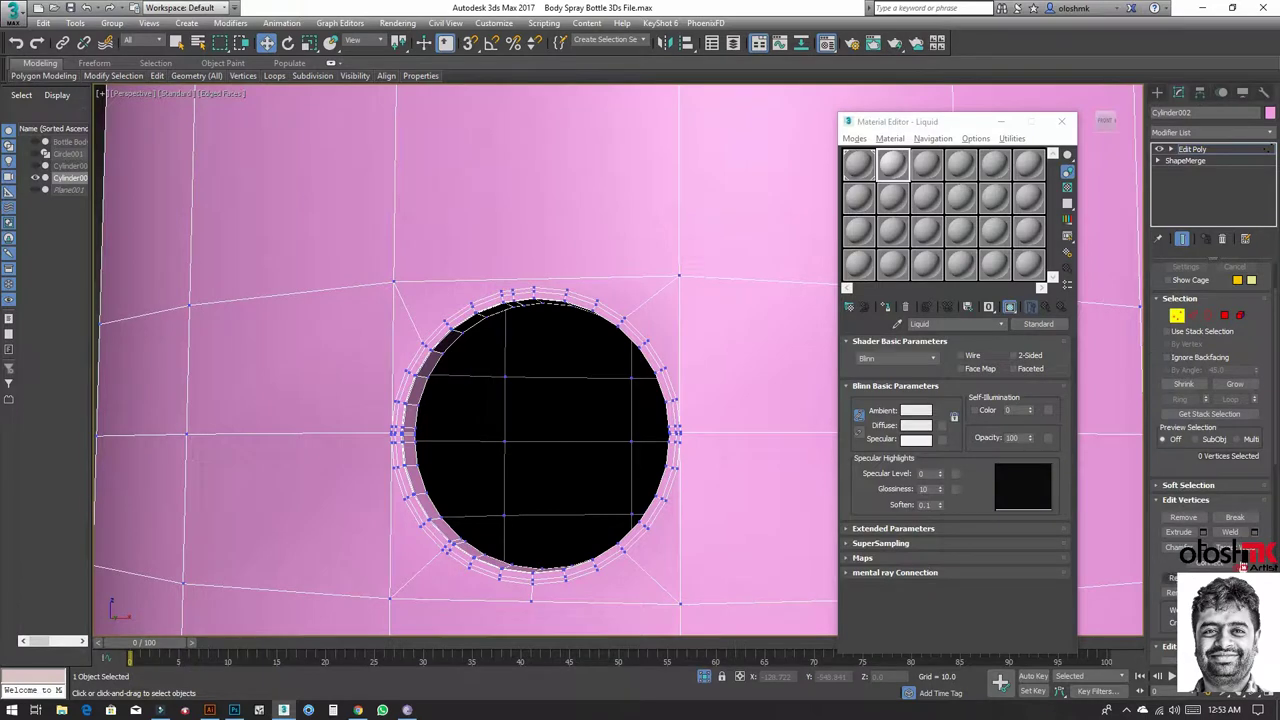
pyautogui.scroll(-3, 1210, 450)
pyautogui.scroll(-3, 1210, 450)
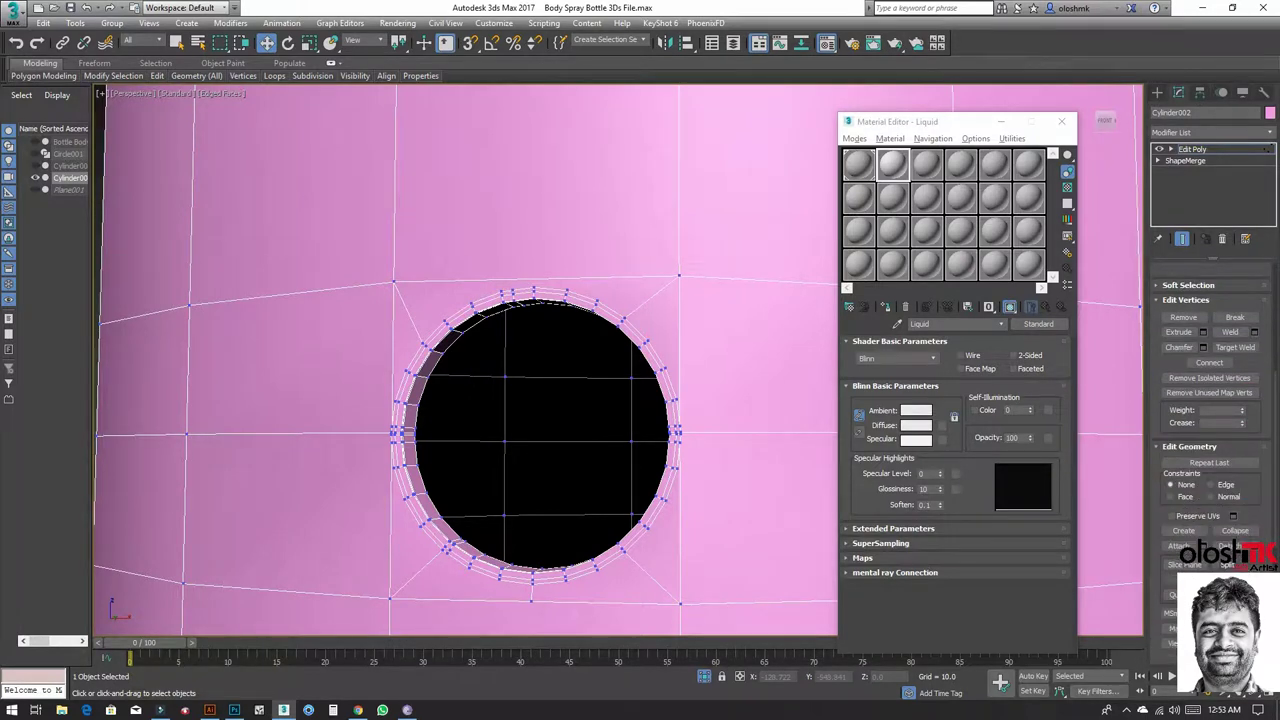
pyautogui.press('q')
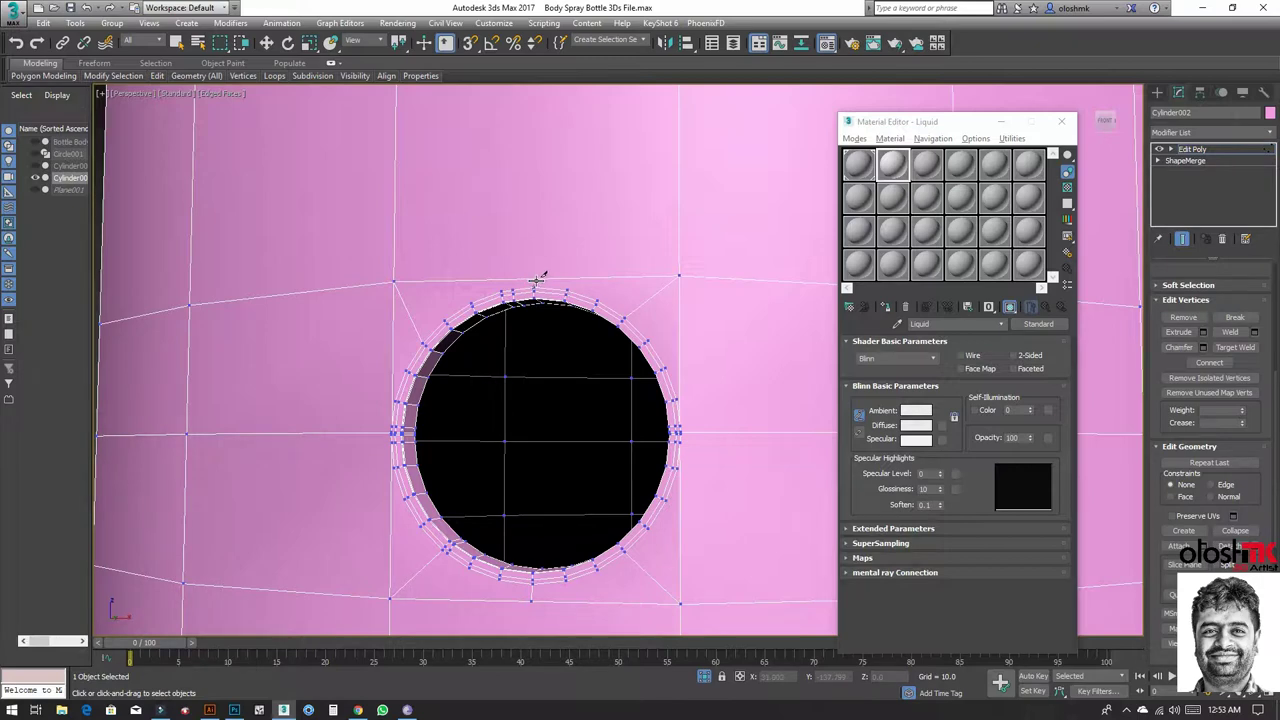
# Step: Preview a TurboSmooth modifier on Cylinder002, then delete it from the stack
pyautogui.press('w')
pyautogui.click(1205, 151)
pyautogui.click(1213, 132)
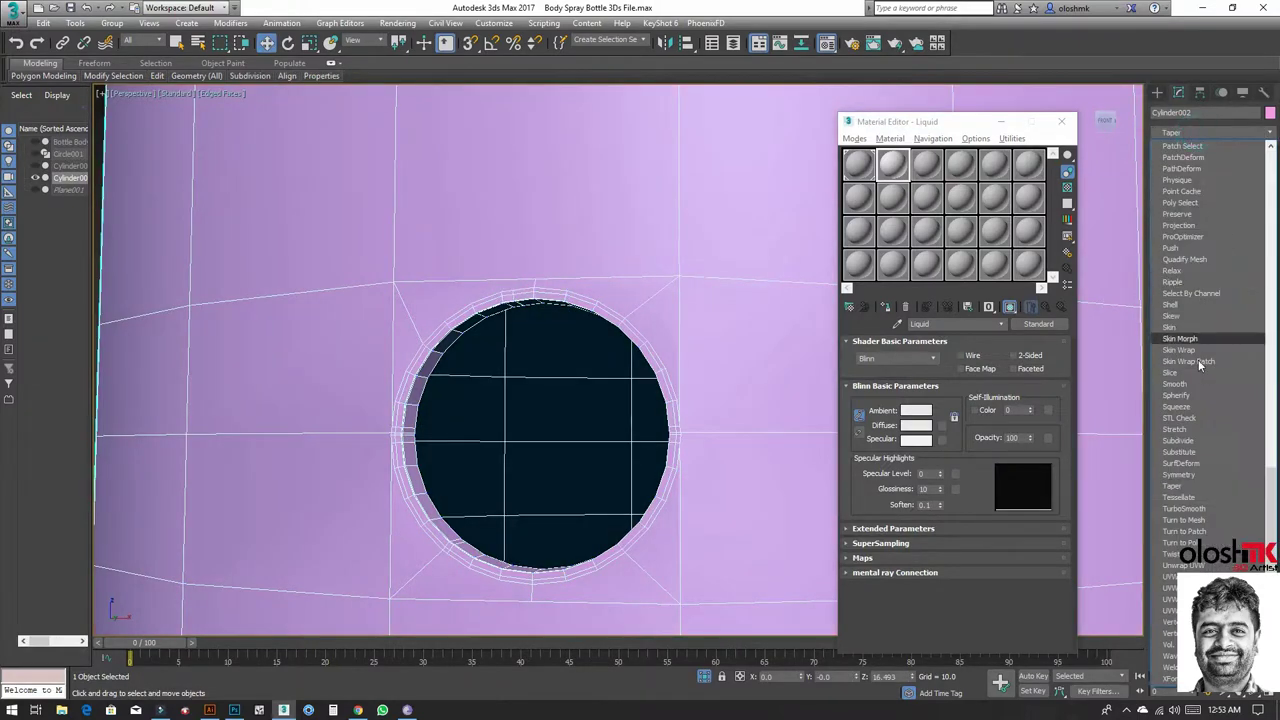
pyautogui.click(1193, 512)
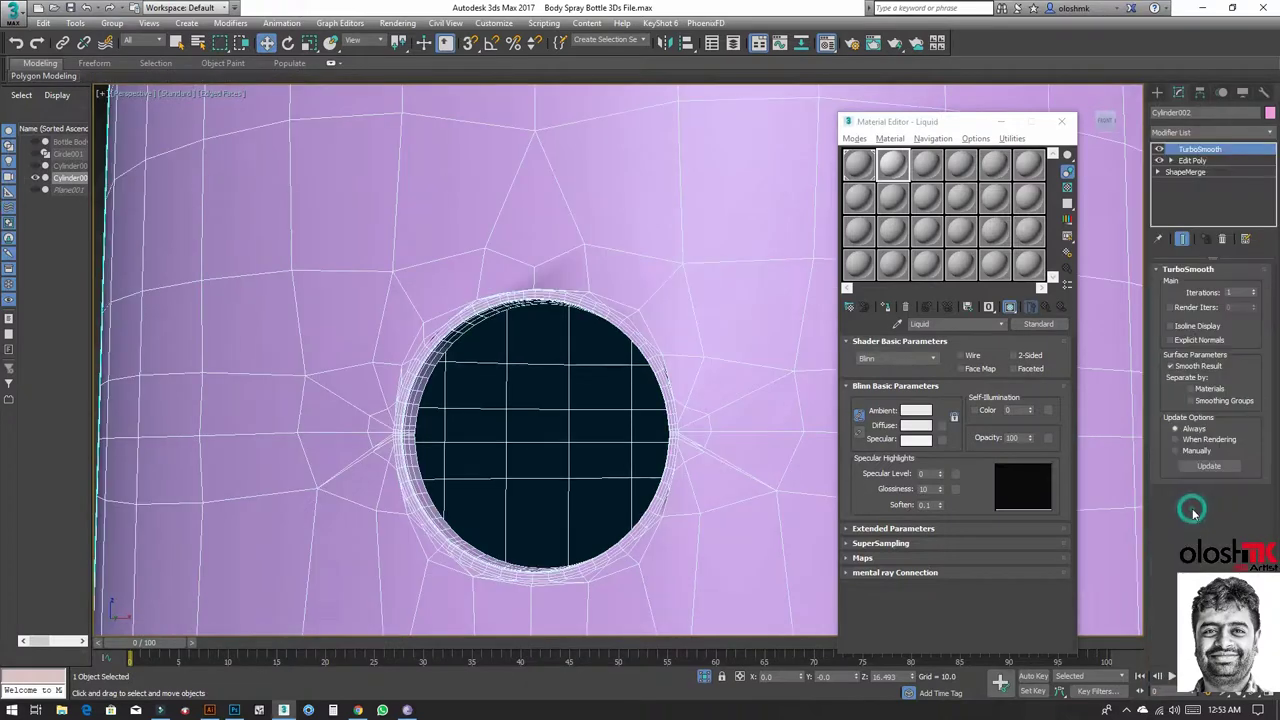
pyautogui.click(1222, 238)
# Step: Select the hole's inner 36-edge border in Border mode and return to four viewports
pyautogui.click(1209, 376)
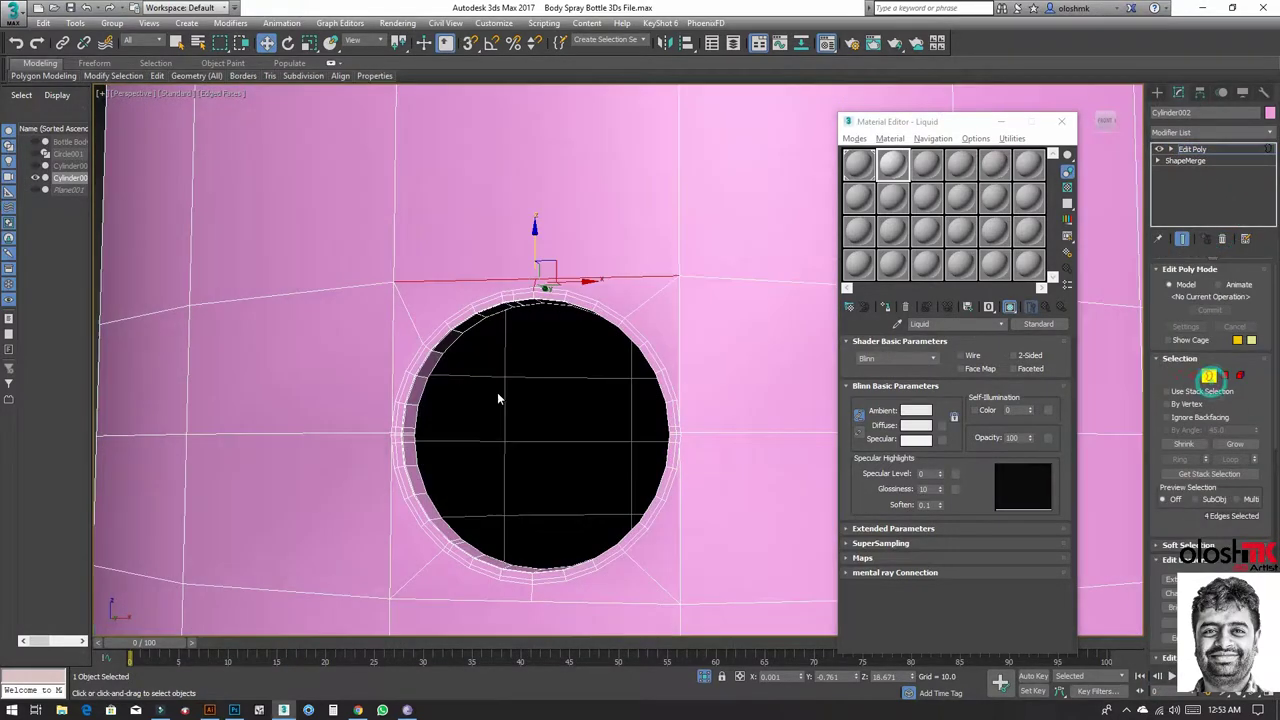
pyautogui.click(424, 376)
pyautogui.hotkey('alt', 'w')
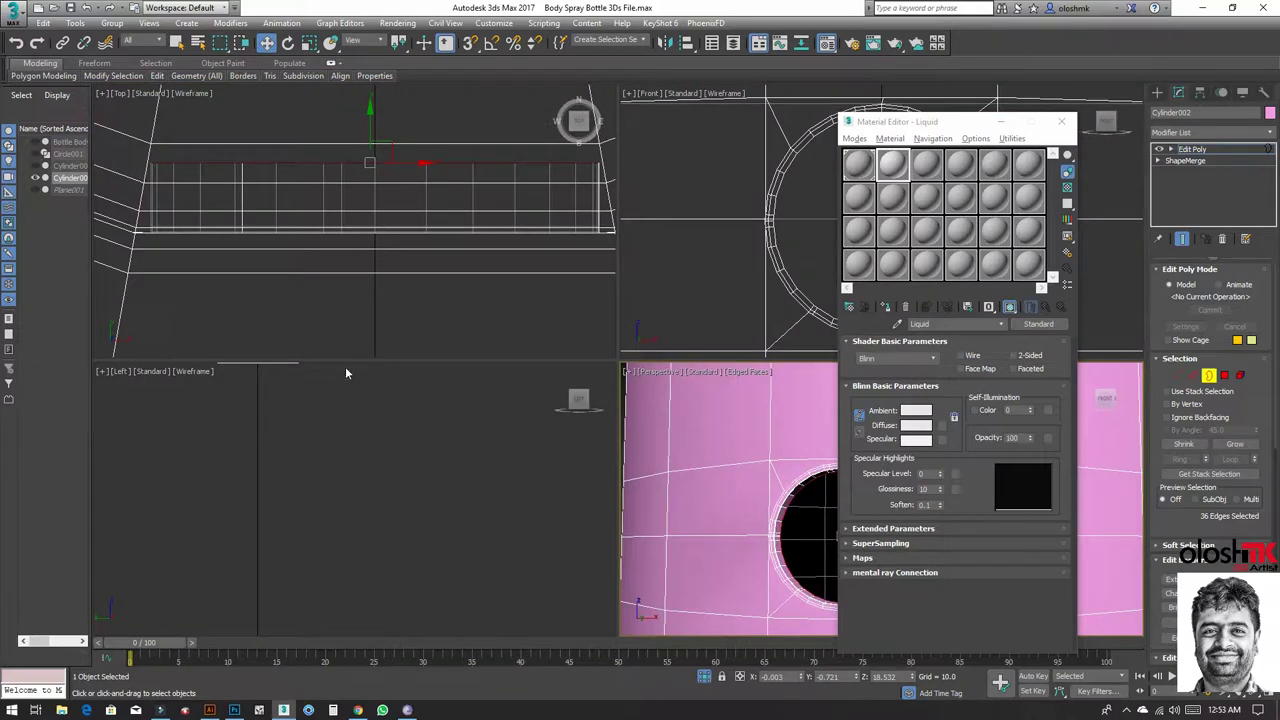
pyautogui.scroll(-1, 362, 478)
# Step: Maximize the Left view and Shift-drag the hole border outward into the first spout segment
pyautogui.hotkey('alt', 'w')
pyautogui.scroll(-3, 387, 478)
pyautogui.scroll(-3, 440, 460)
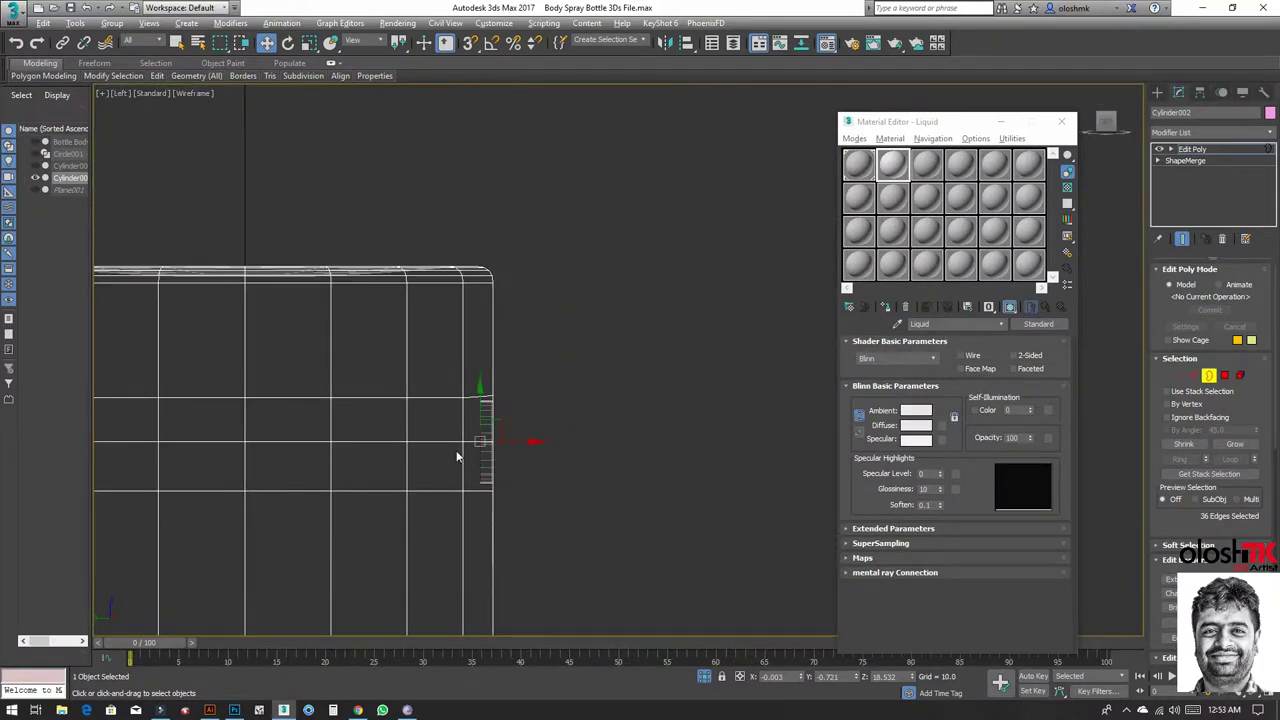
pyautogui.moveTo(456, 457); pyautogui.dragTo(640, 337, button='middle')
pyautogui.scroll(-3, 665, 334)
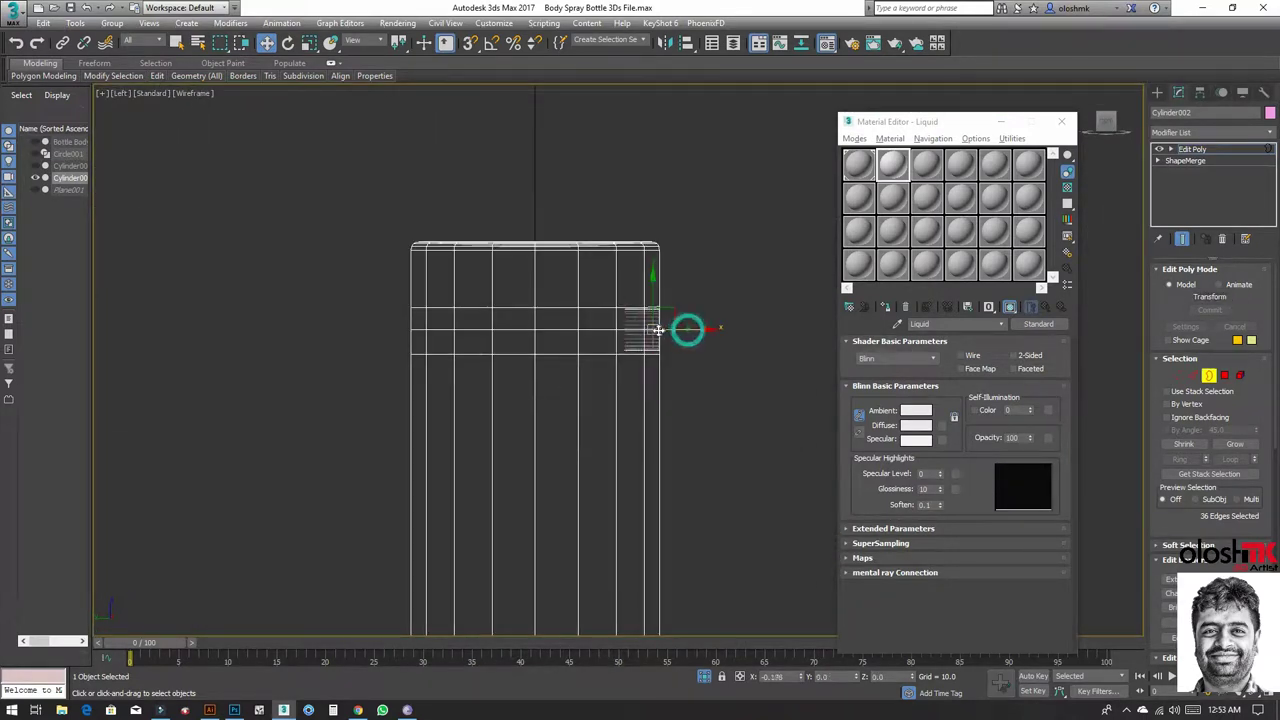
pyautogui.keyDown('shift'); pyautogui.moveTo(688, 330); pyautogui.dragTo(615, 337); pyautogui.keyUp('shift')
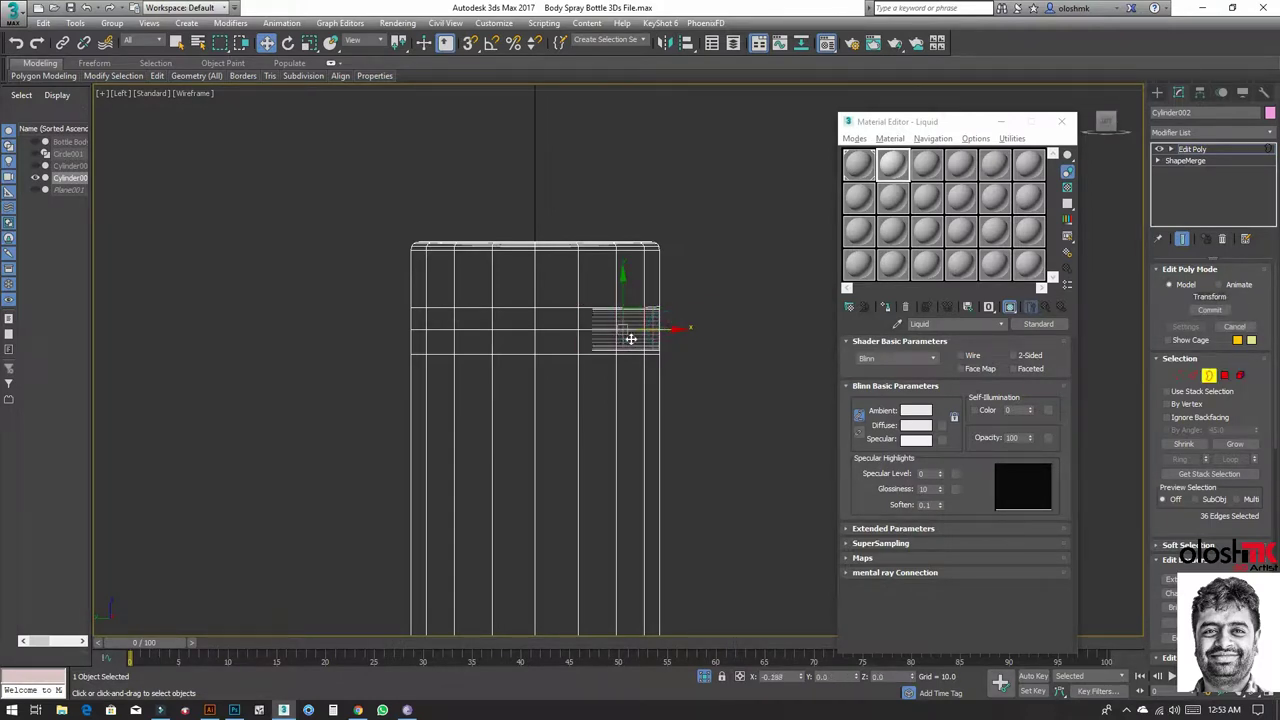
pyautogui.scroll(2, 617, 336)
# Step: Extrude further spout segments left and down, tilting the end ring to start the curve
pyautogui.press('e')
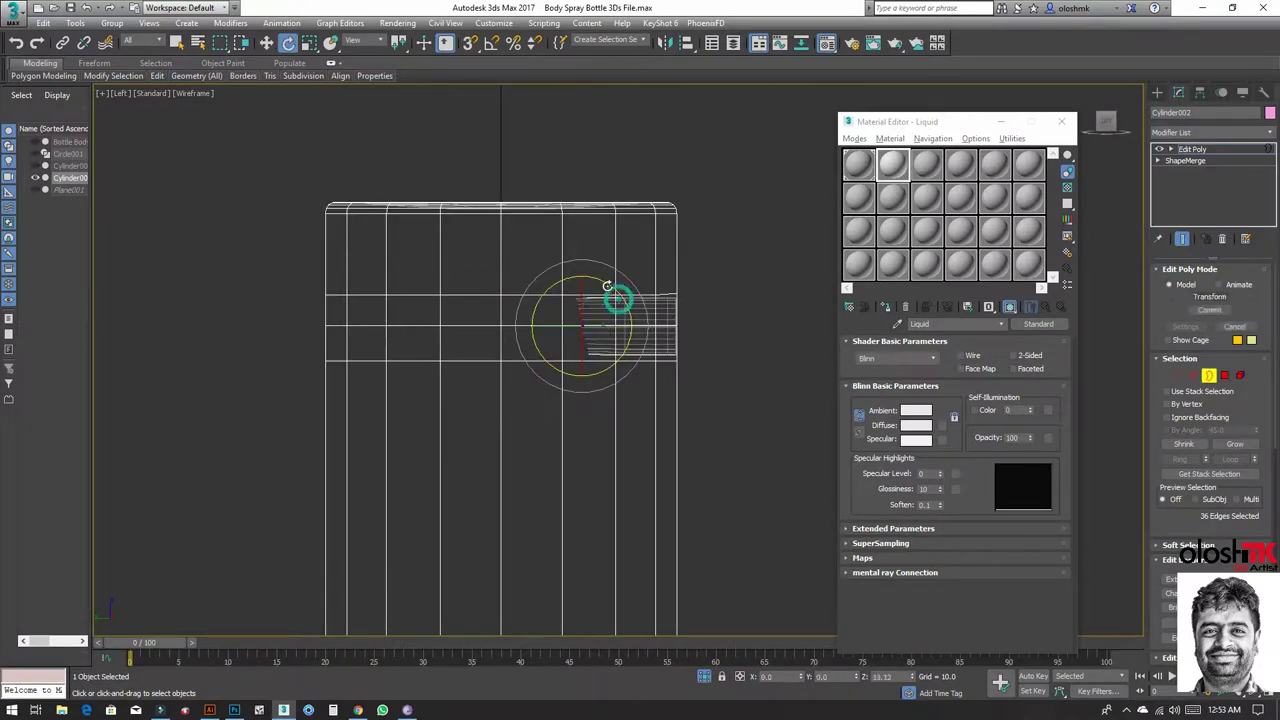
pyautogui.press('w')
pyautogui.moveTo(604, 307); pyautogui.dragTo(613, 310)
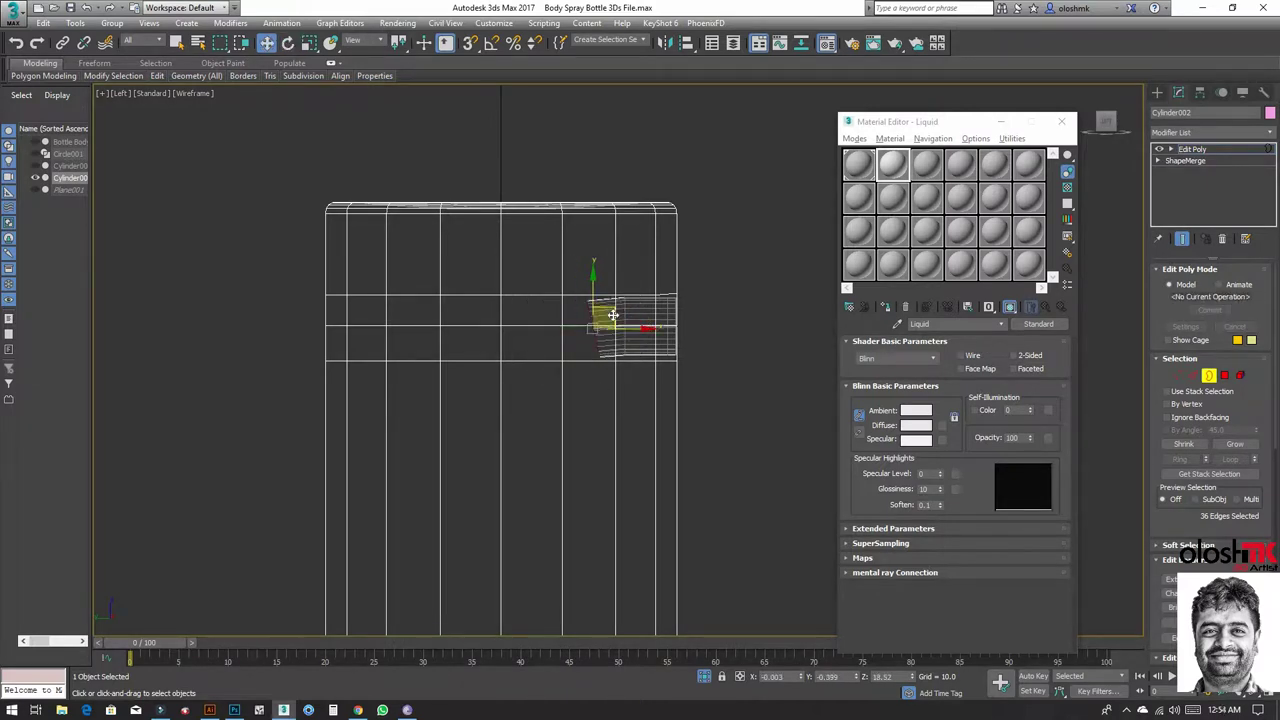
pyautogui.scroll(3, 613, 310)
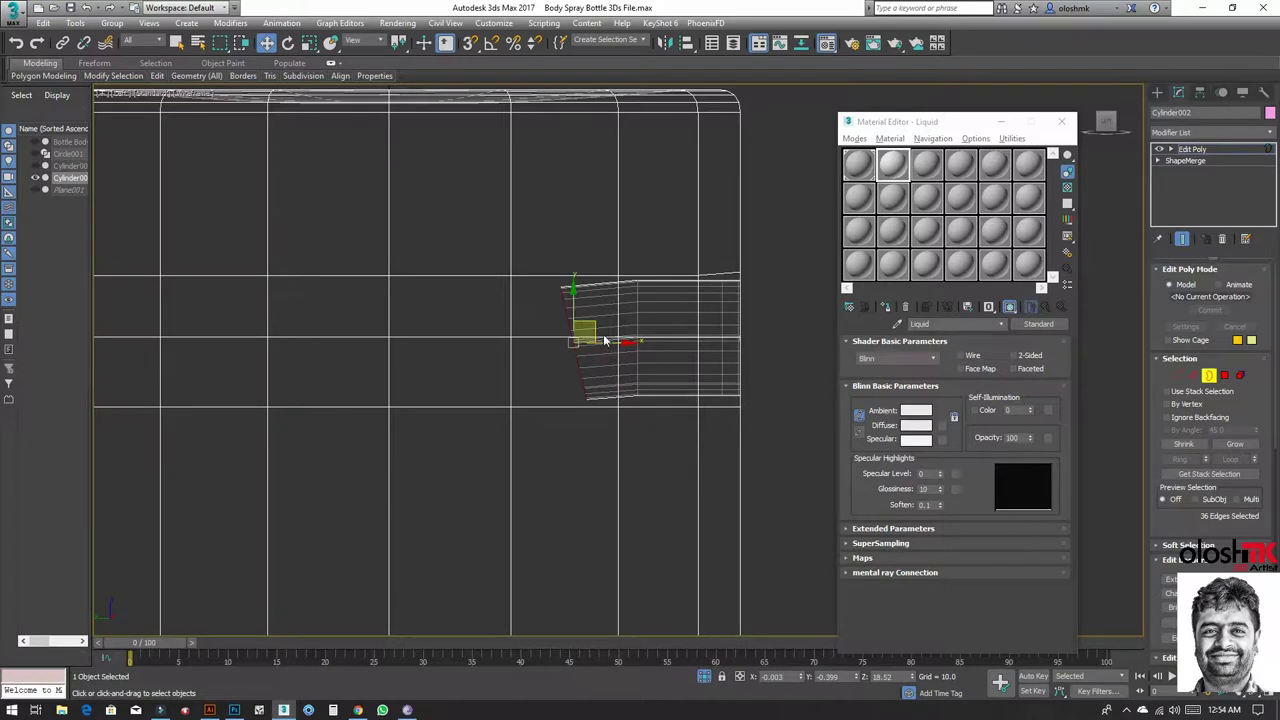
pyautogui.moveTo(587, 332); pyautogui.dragTo(505, 348)
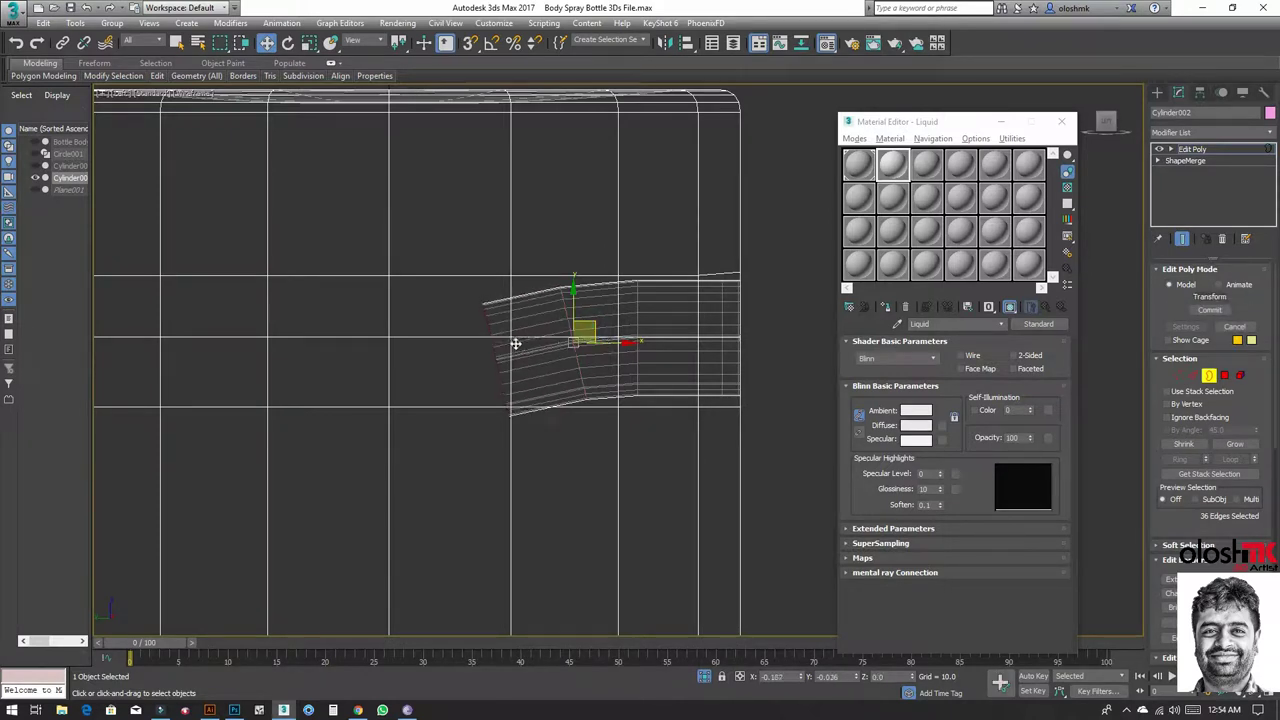
pyautogui.press('e')
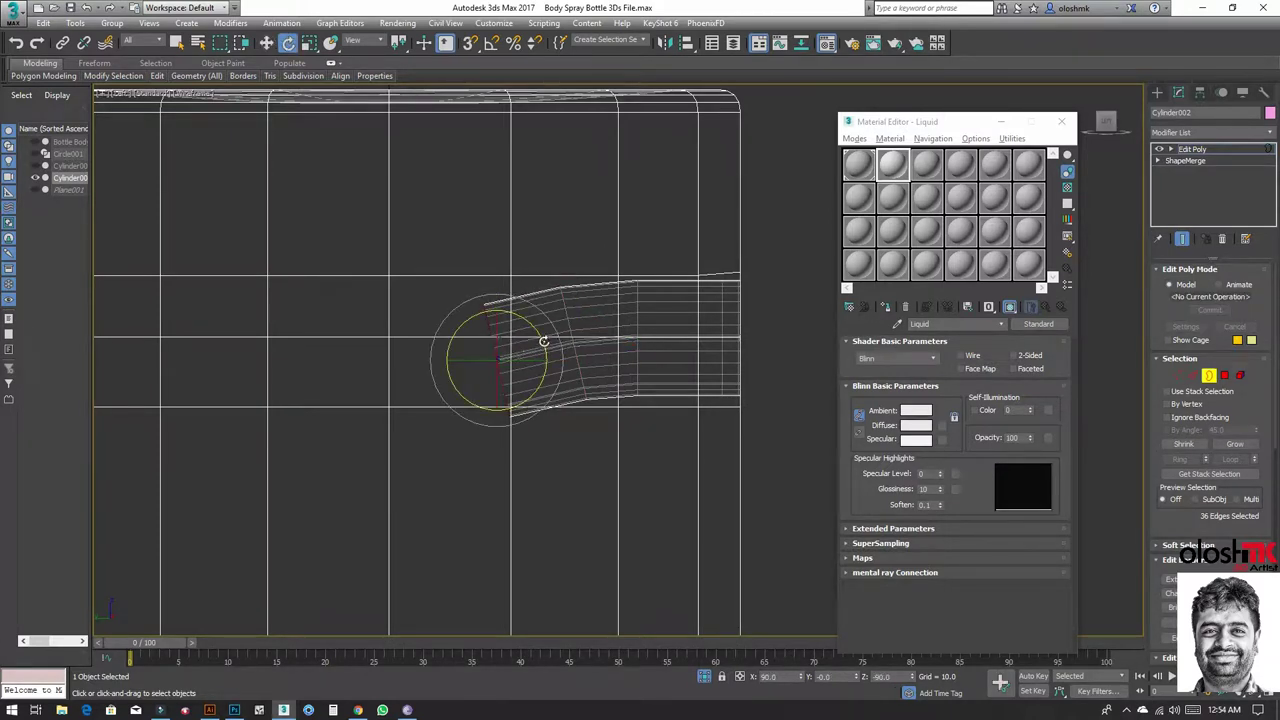
pyautogui.press('w')
pyautogui.moveTo(516, 344); pyautogui.dragTo(420, 366)
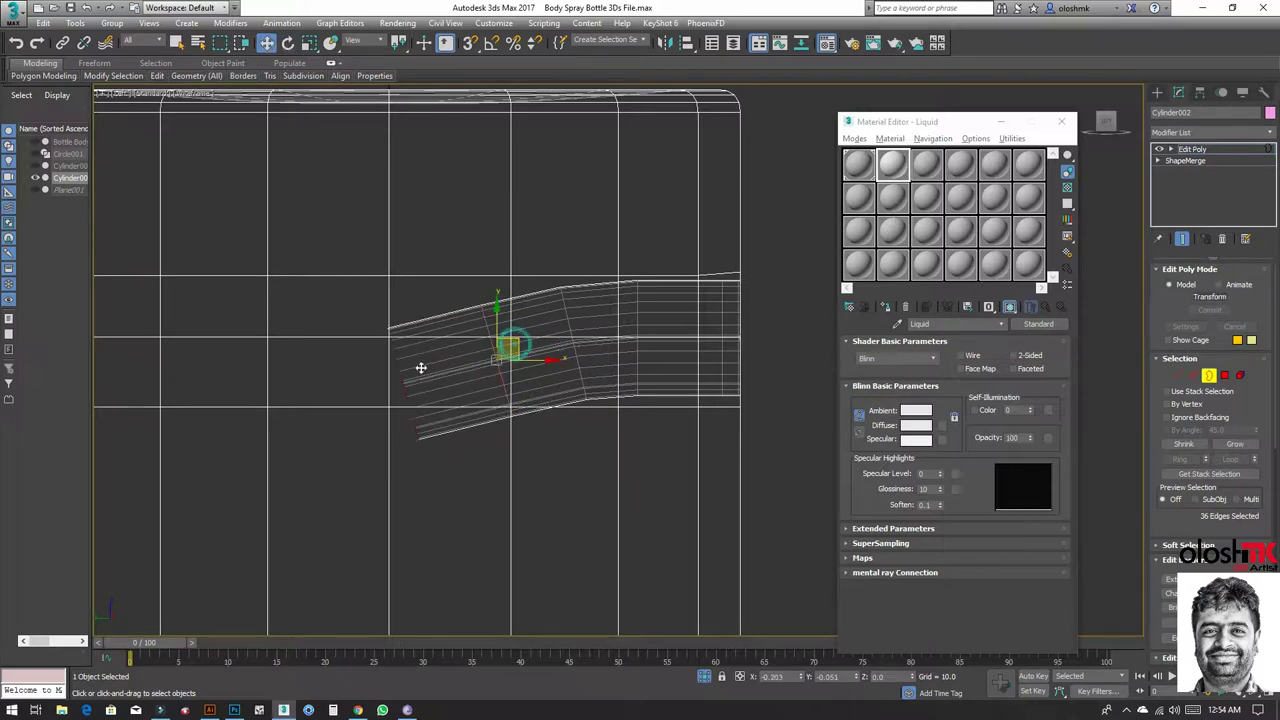
pyautogui.press('e')
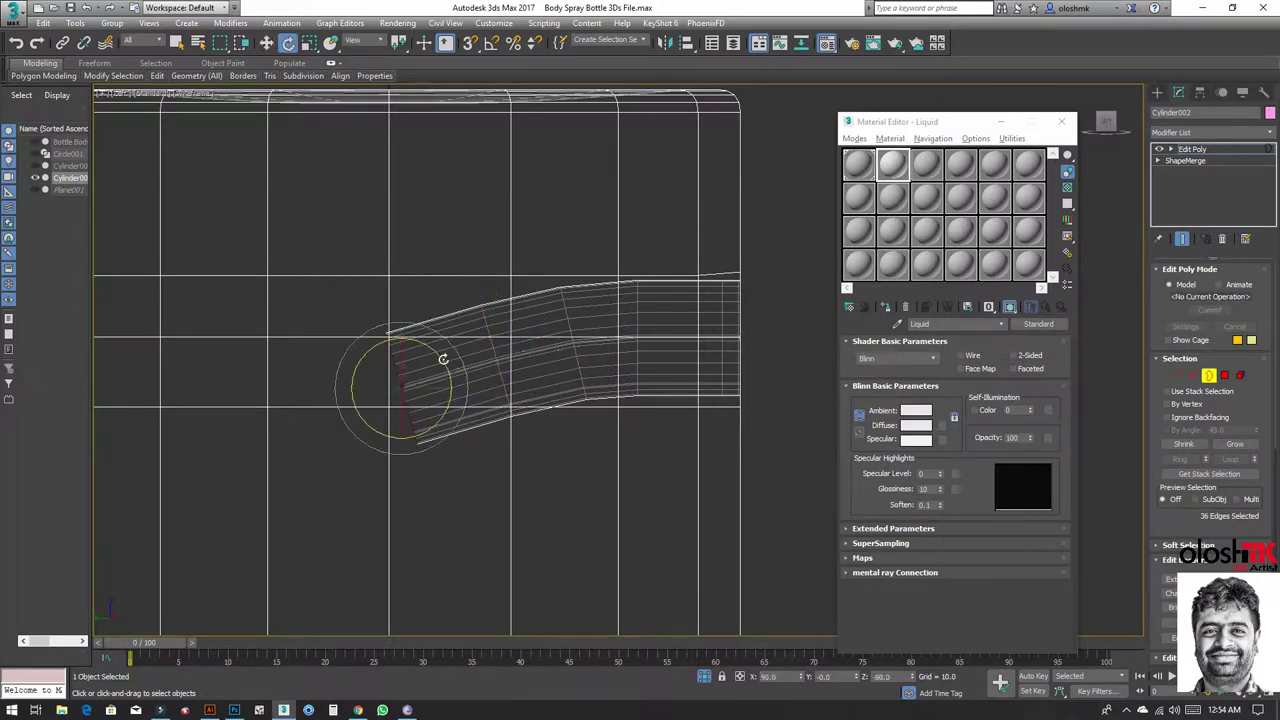
pyautogui.moveTo(437, 354); pyautogui.dragTo(426, 360)
pyautogui.press('w')
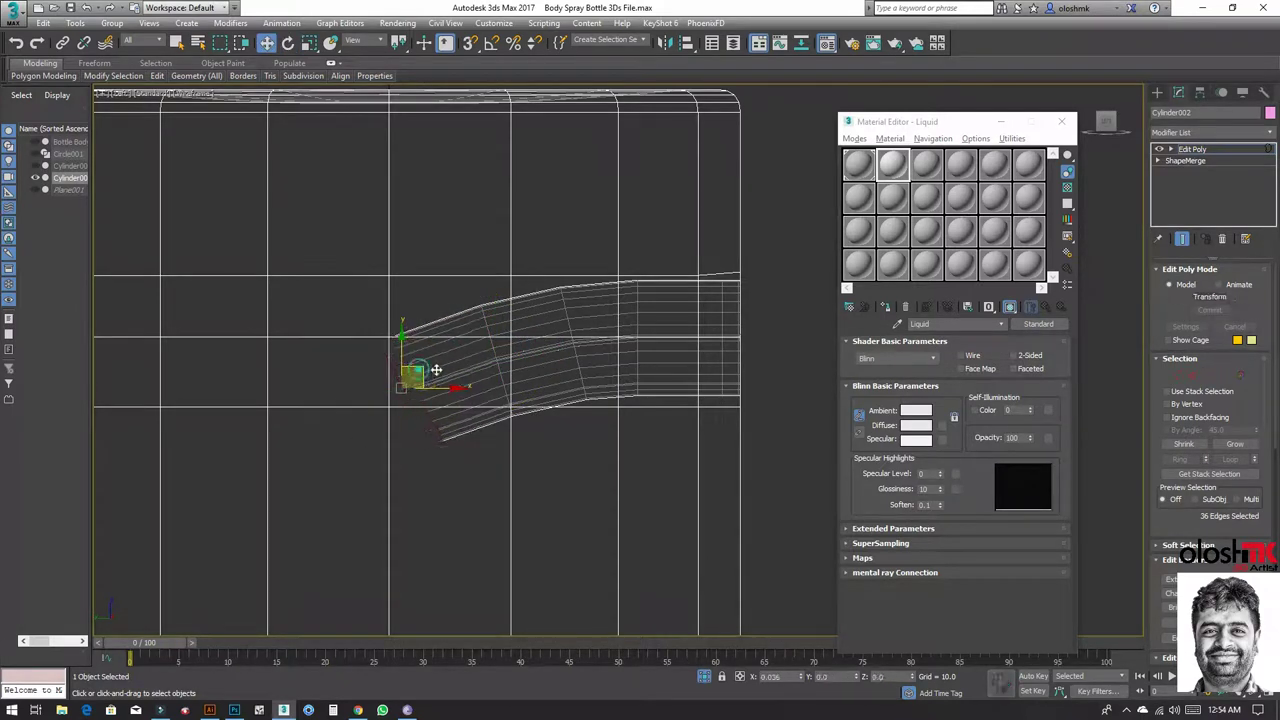
pyautogui.scroll(-3, 540, 361)
pyautogui.moveTo(491, 387); pyautogui.dragTo(520, 341, button='middle')
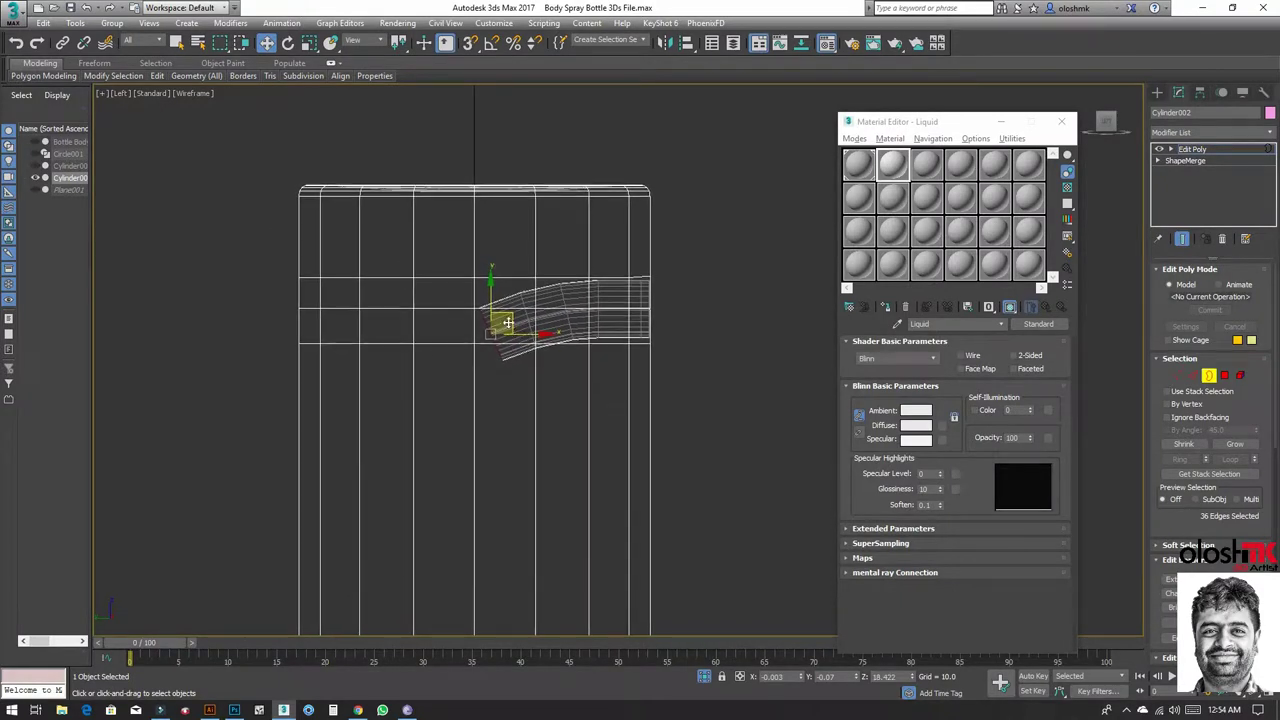
# Step: Pull another segment down to bend the spout, tilt its end, and zero its X and Y offsets
pyautogui.moveTo(520, 340); pyautogui.dragTo(482, 354)
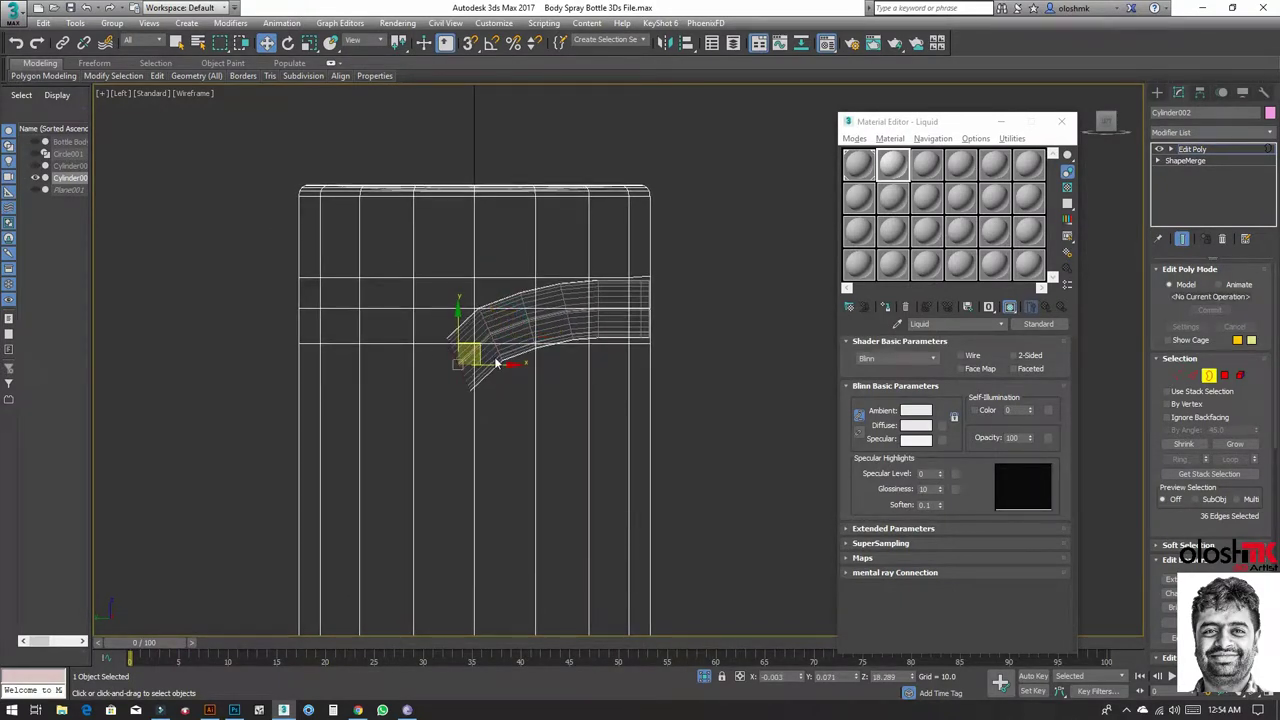
pyautogui.press('e')
pyautogui.moveTo(494, 340); pyautogui.dragTo(495, 315)
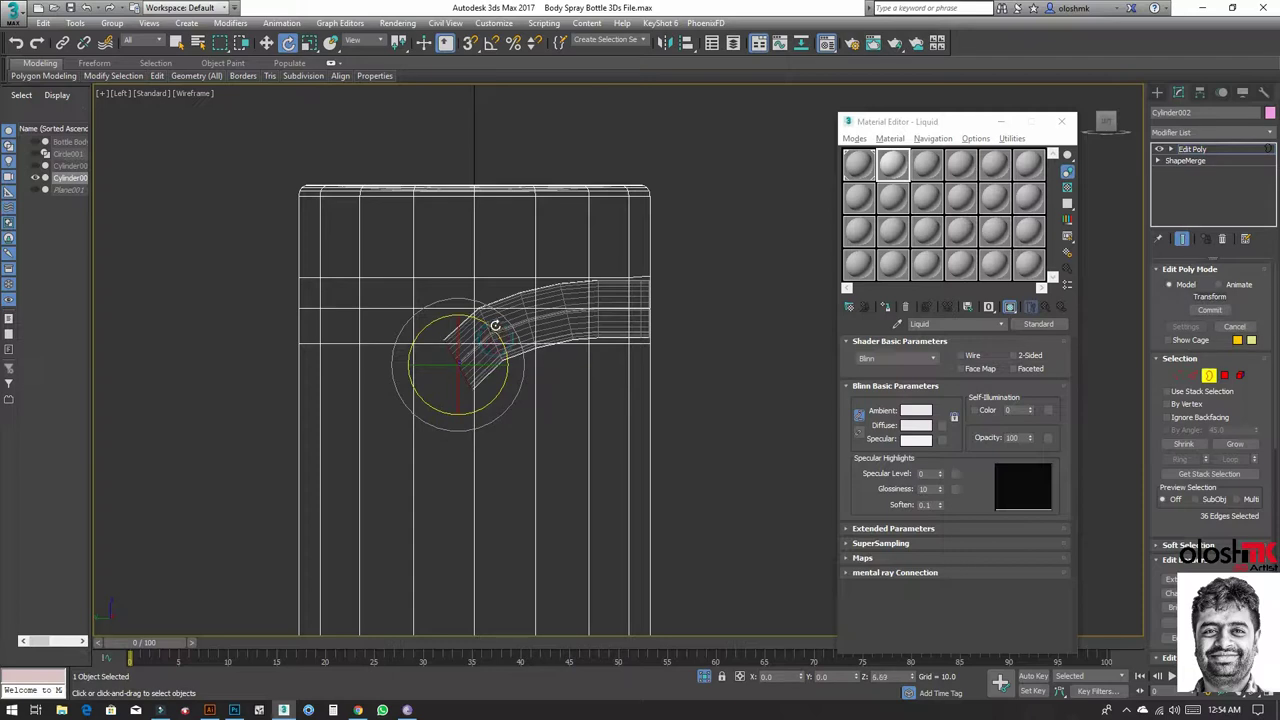
pyautogui.press('w')
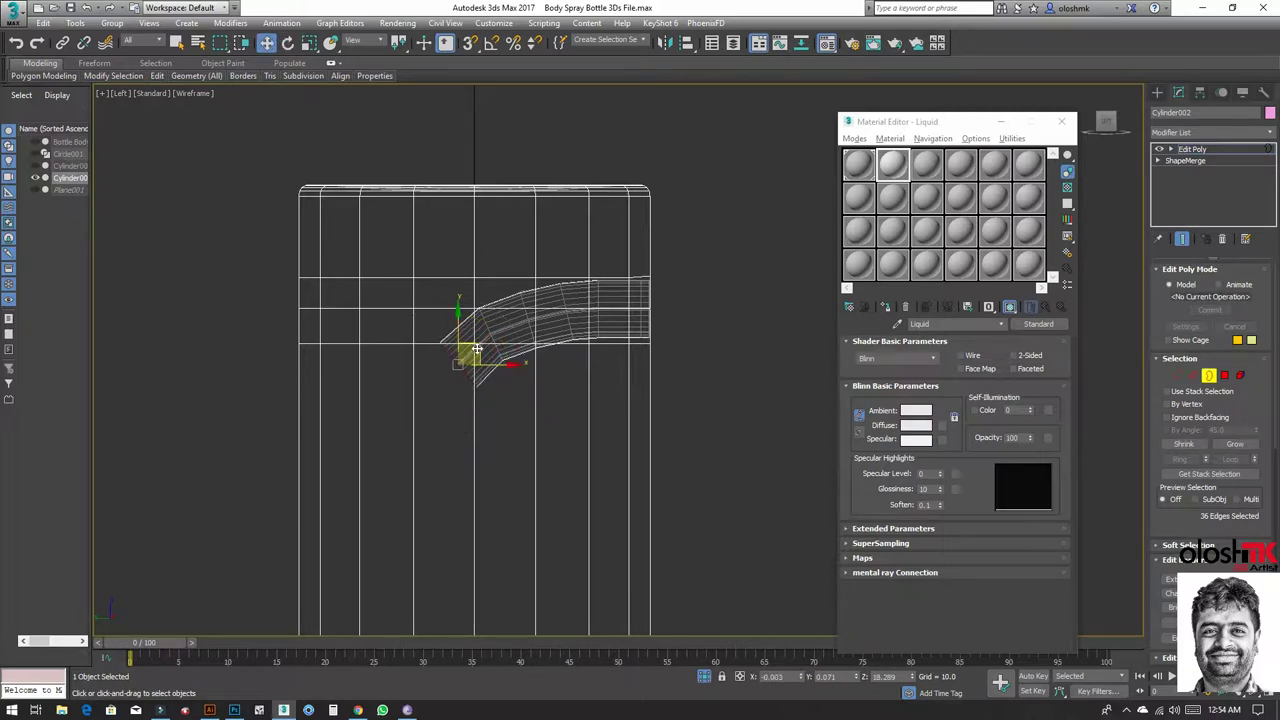
pyautogui.moveTo(471, 354)
pyautogui.mouseDown()
pyautogui.moveTo(472, 389)
pyautogui.moveTo(490, 393)
pyautogui.moveTo(477, 317)
pyautogui.moveTo(480, 386)
pyautogui.moveTo(454, 322)
pyautogui.mouseUp()
pyautogui.press('e')
pyautogui.scroll(3, 472, 390)
pyautogui.scroll(-5, 445, 399)
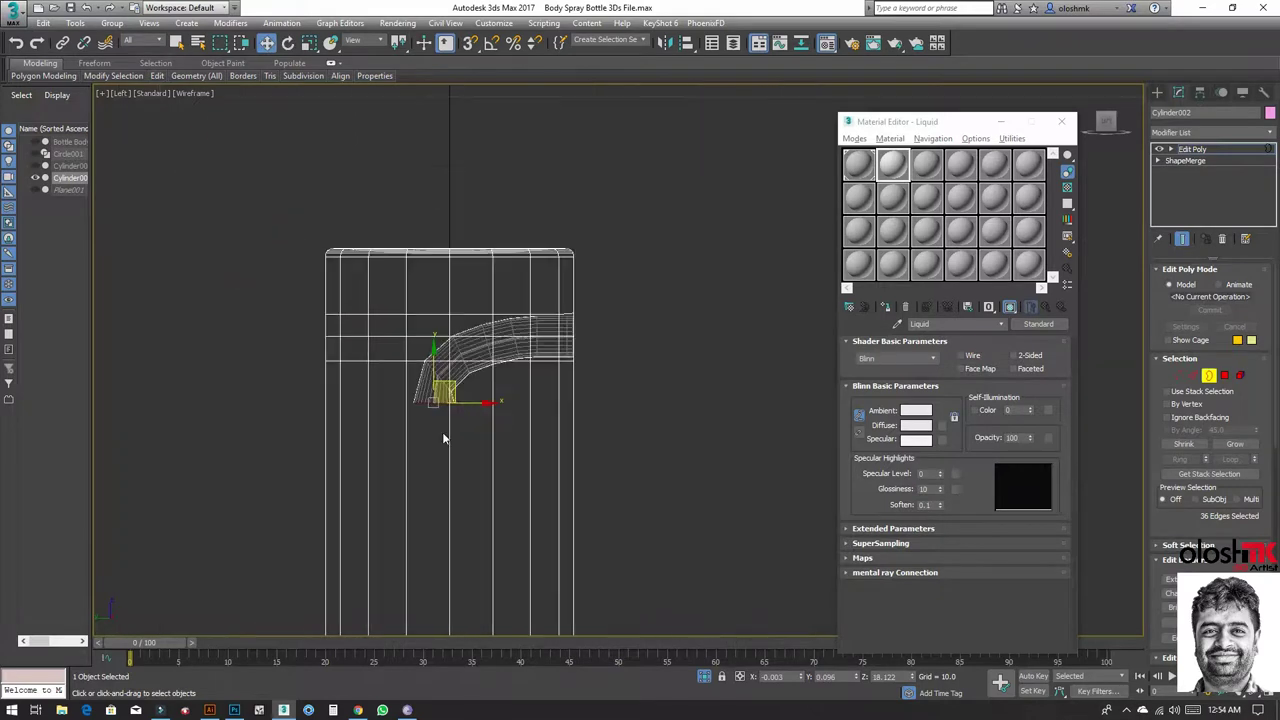
pyautogui.moveTo(446, 429); pyautogui.dragTo(494, 329, button='middle')
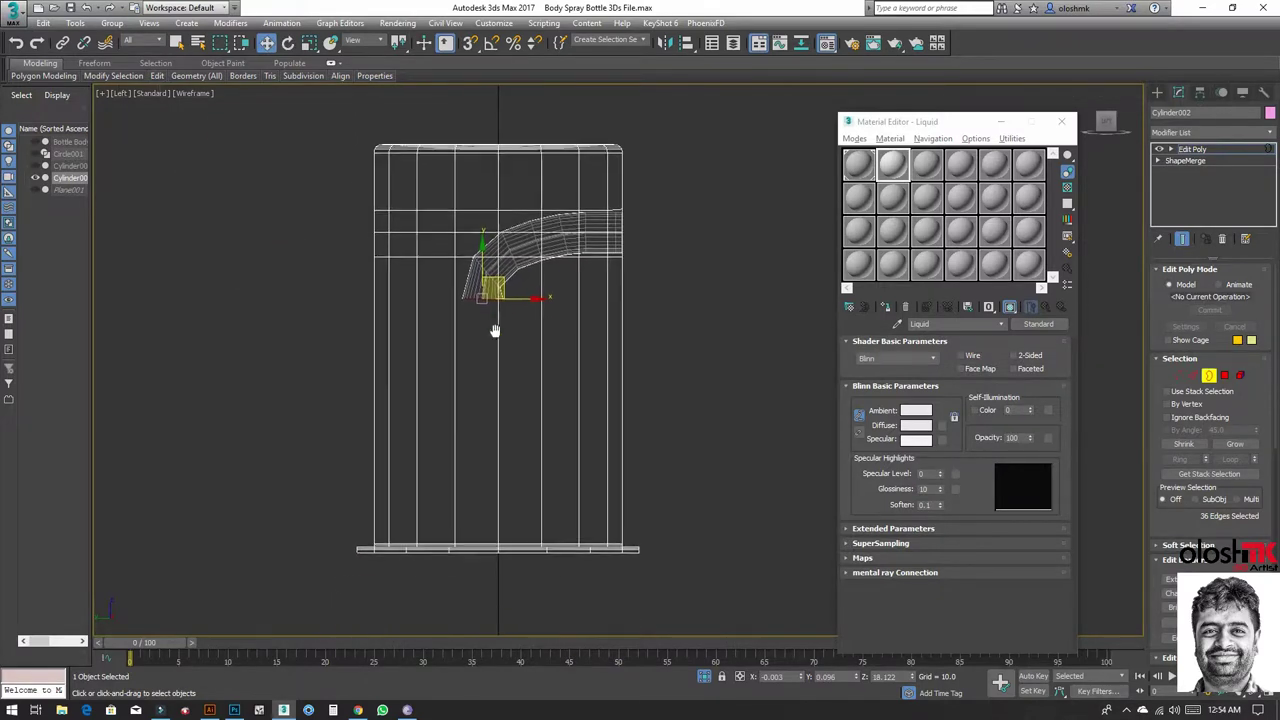
pyautogui.rightClick(800, 680)
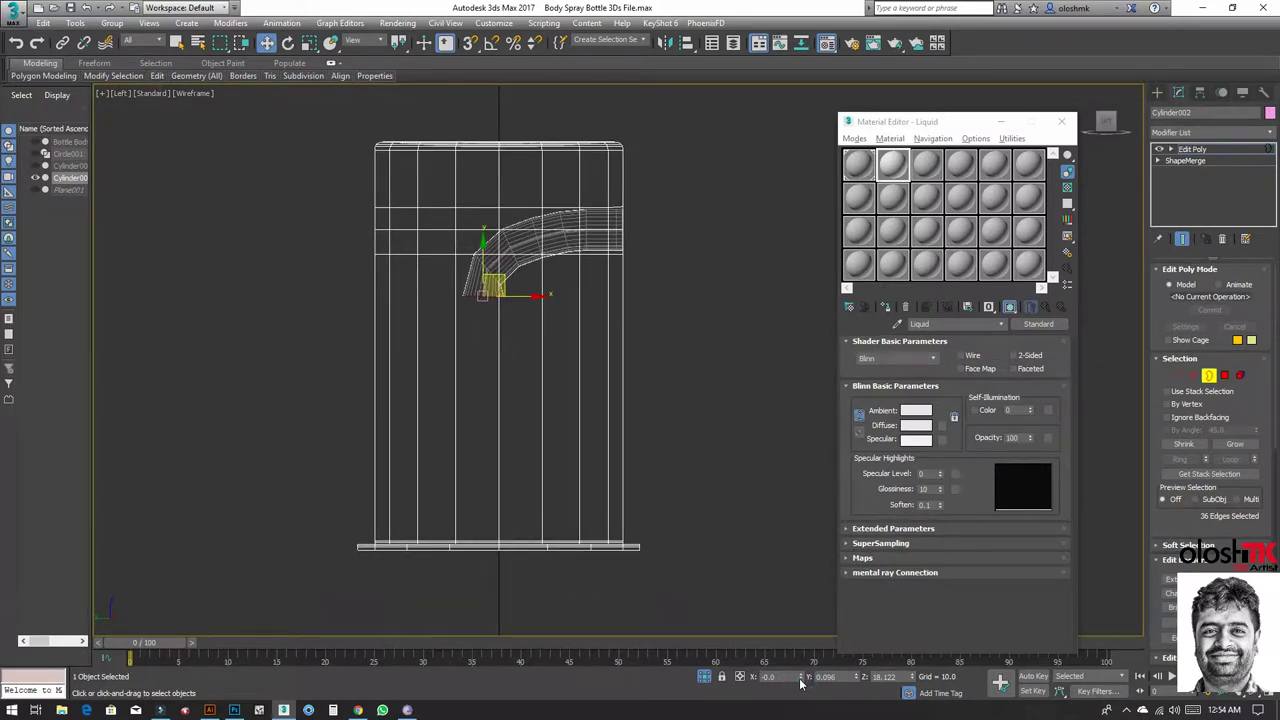
pyautogui.rightClick(855, 684)
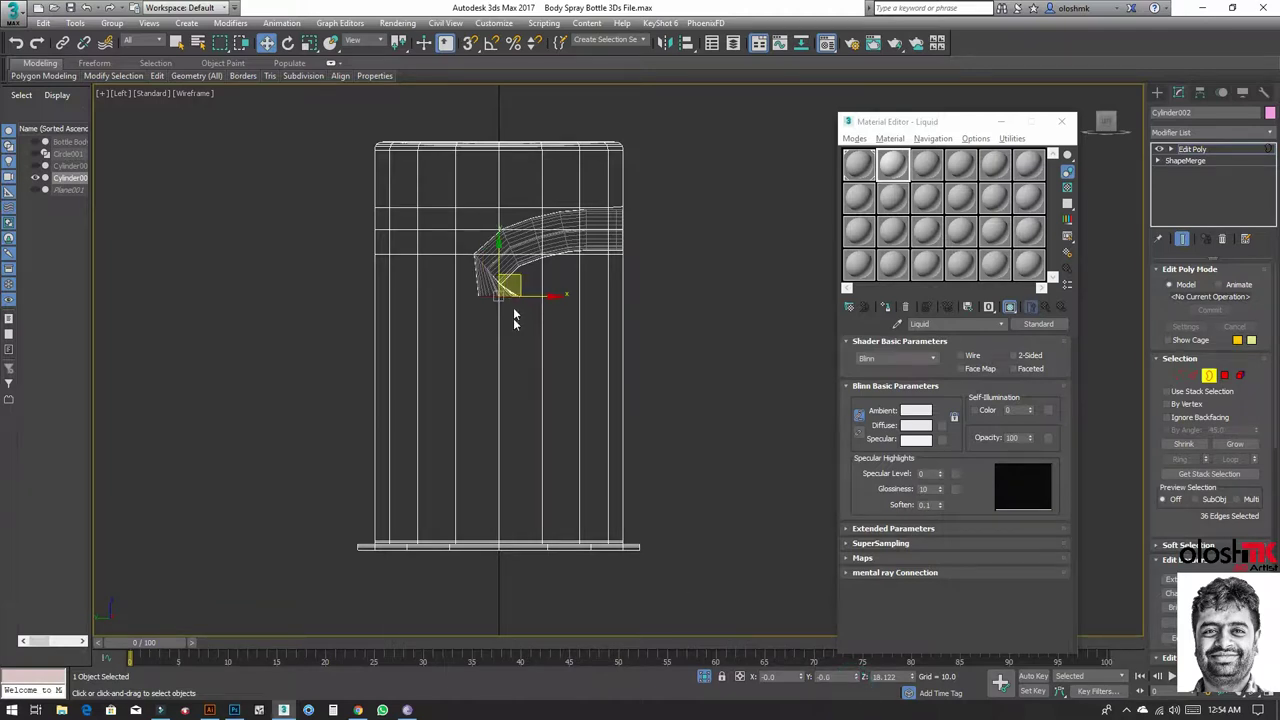
# Step: Lower the spout end, then move and rotate the upper bend's edge rings to round it
pyautogui.moveTo(500, 266); pyautogui.dragTo(502, 312)
pyautogui.scroll(3, 514, 283)
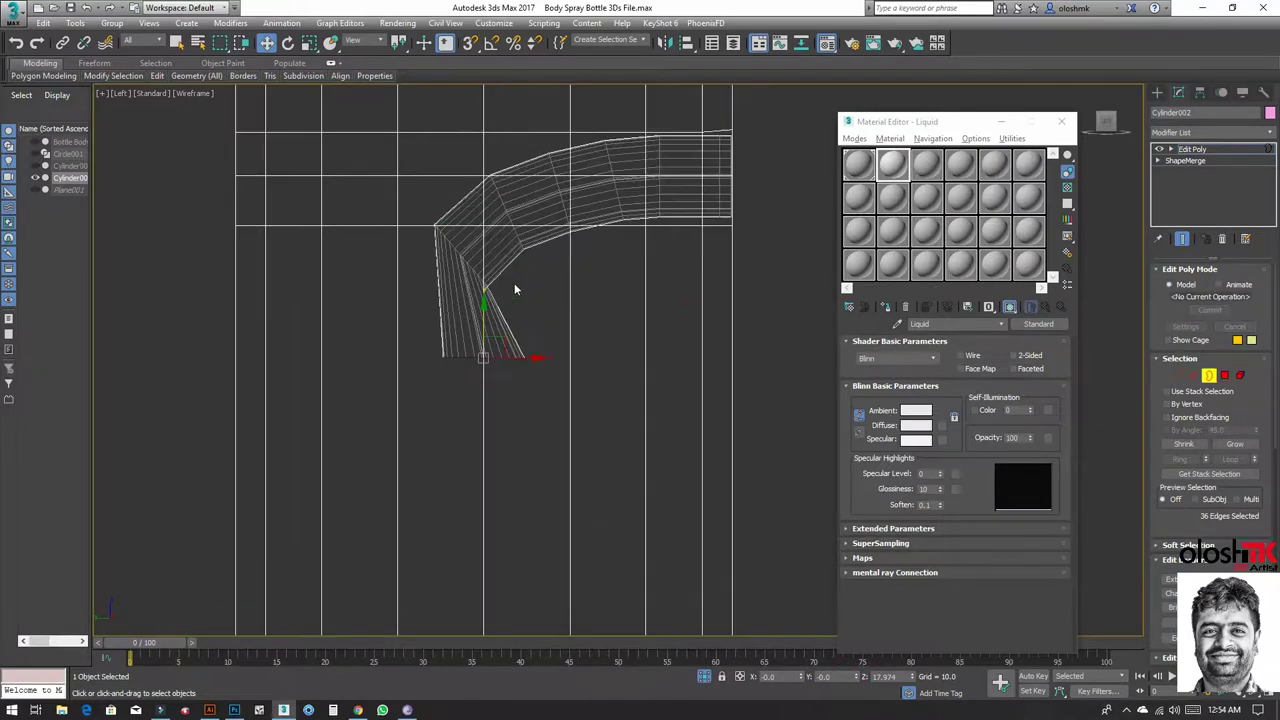
pyautogui.click(1193, 375)
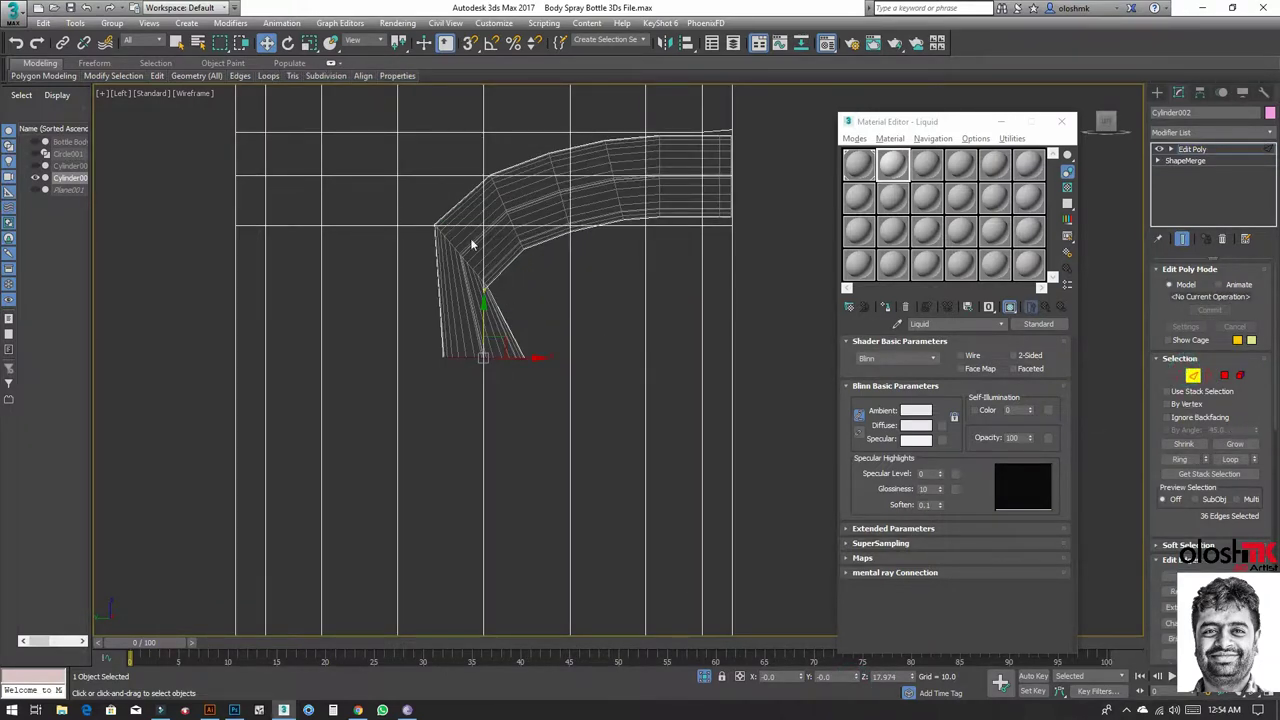
pyautogui.scroll(3, 474, 243)
pyautogui.click(418, 252)
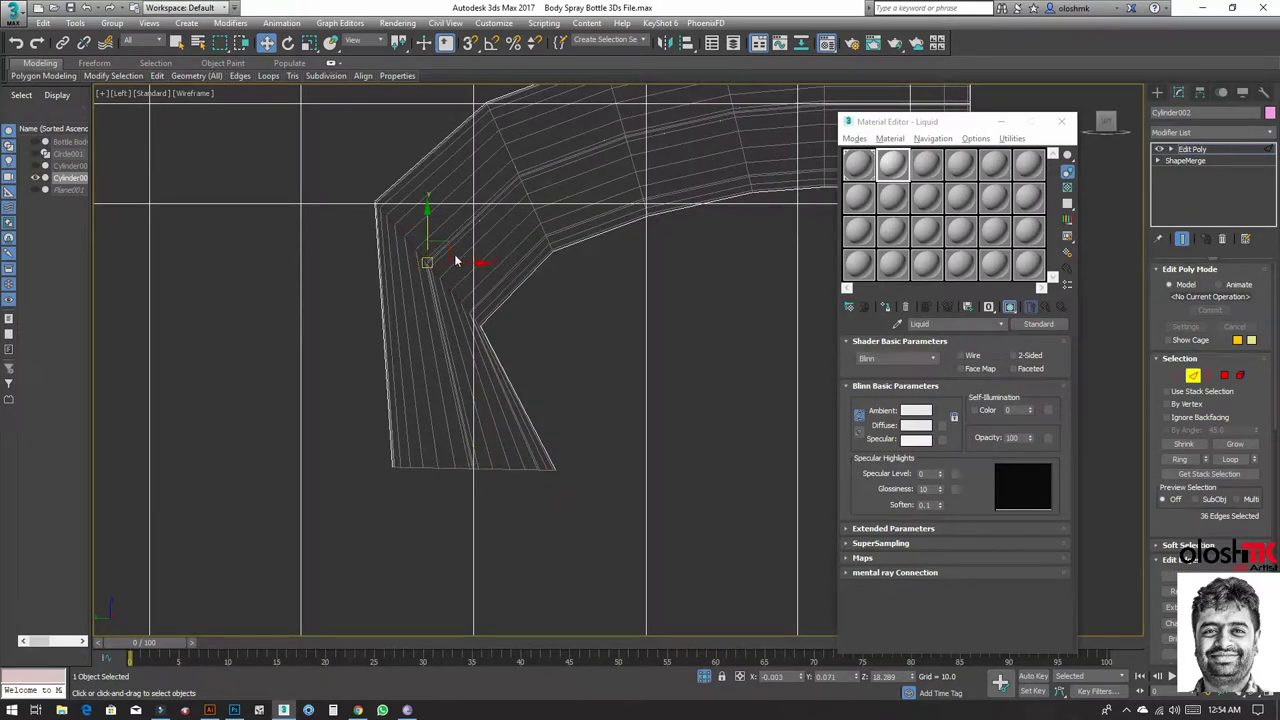
pyautogui.moveTo(443, 251)
pyautogui.mouseDown()
pyautogui.moveTo(490, 268)
pyautogui.moveTo(505, 232)
pyautogui.mouseUp()
pyautogui.click(505, 265)
pyautogui.press('e')
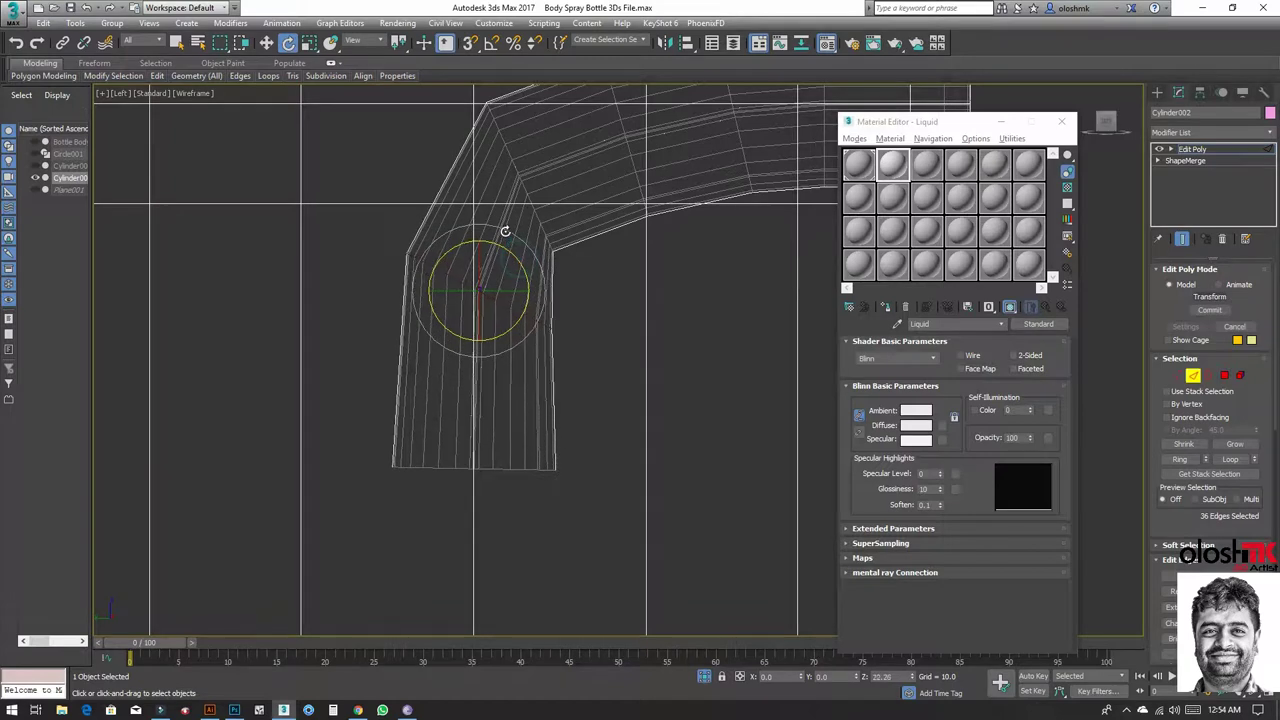
pyautogui.click(523, 186)
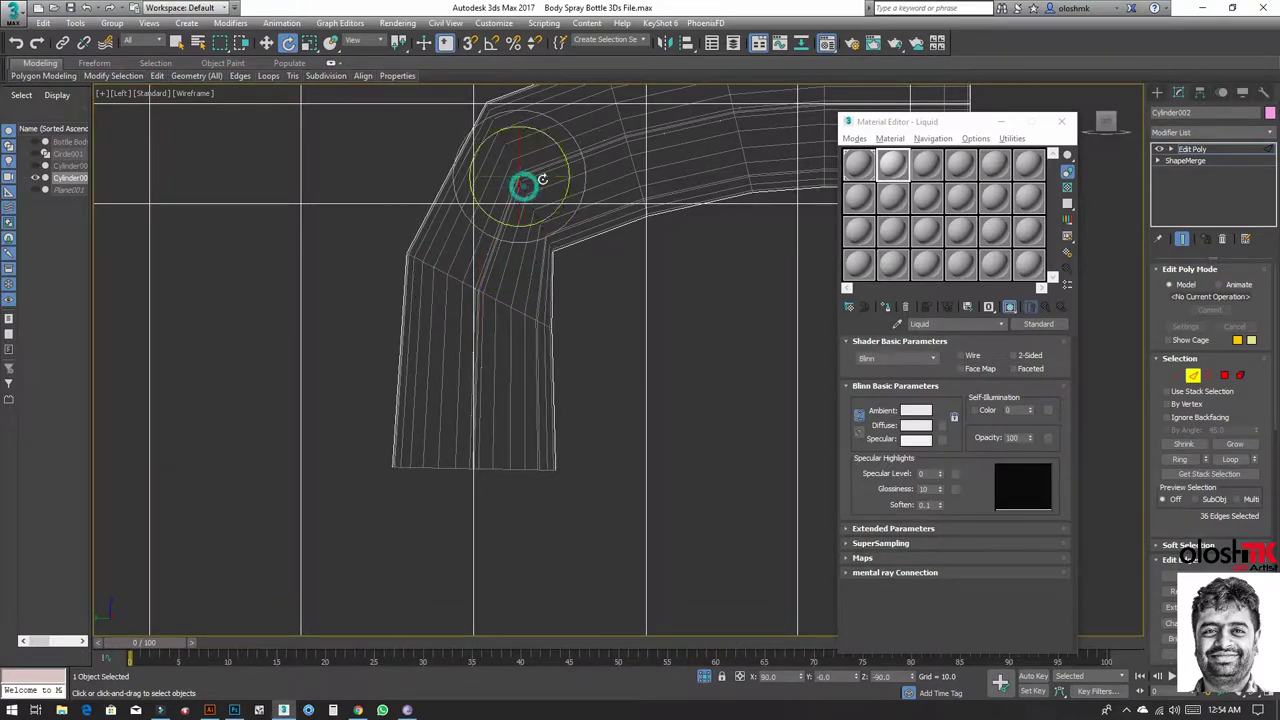
pyautogui.moveTo(562, 149); pyautogui.dragTo(559, 117)
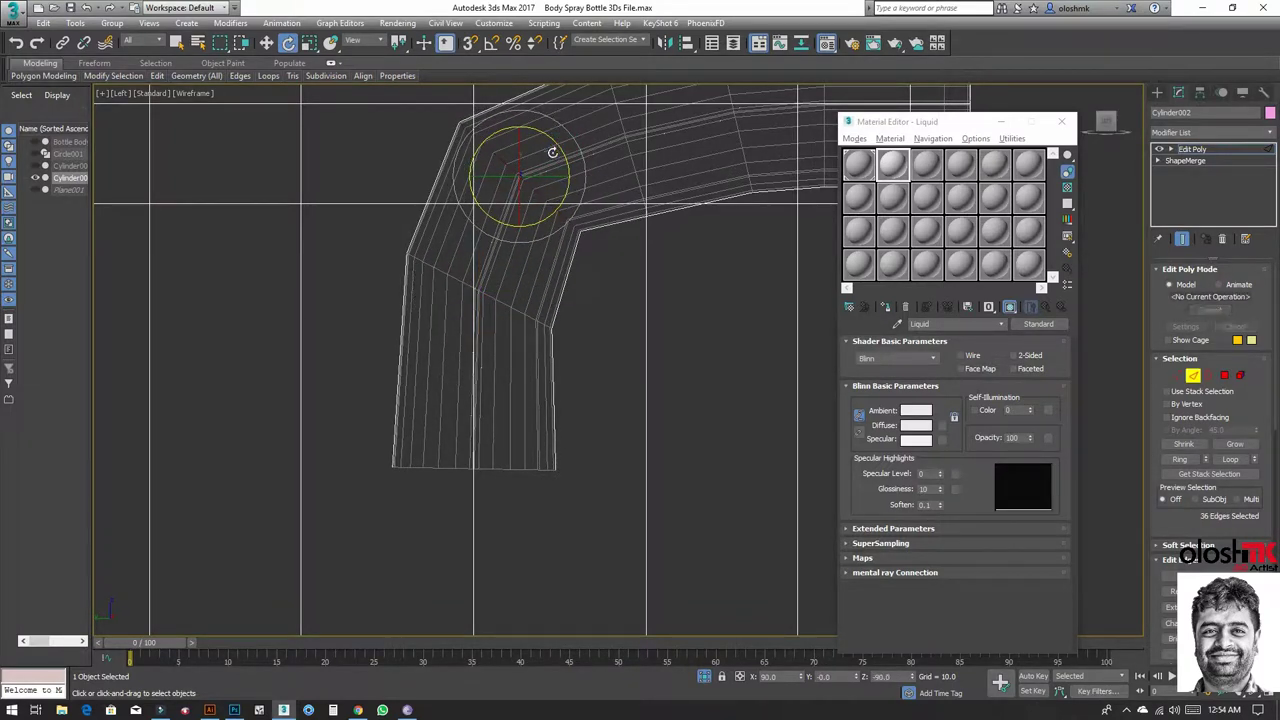
pyautogui.press('w')
pyautogui.moveTo(545, 160); pyautogui.dragTo(586, 194)
# Step: Rotate and shift the edge ring across the lower bend slightly
pyautogui.moveTo(586, 194); pyautogui.dragTo(460, 387, button='middle')
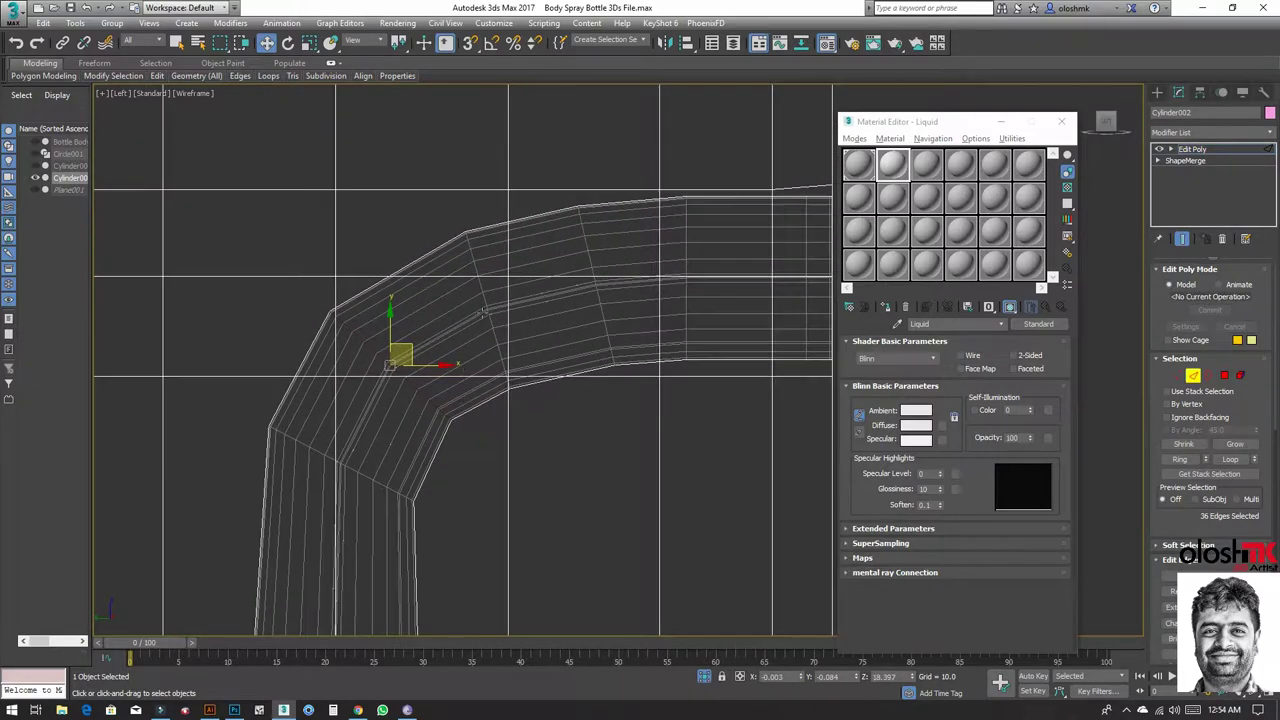
pyautogui.click(360, 477)
pyautogui.keyDown('shift'); pyautogui.click(362, 478); pyautogui.keyUp('shift')
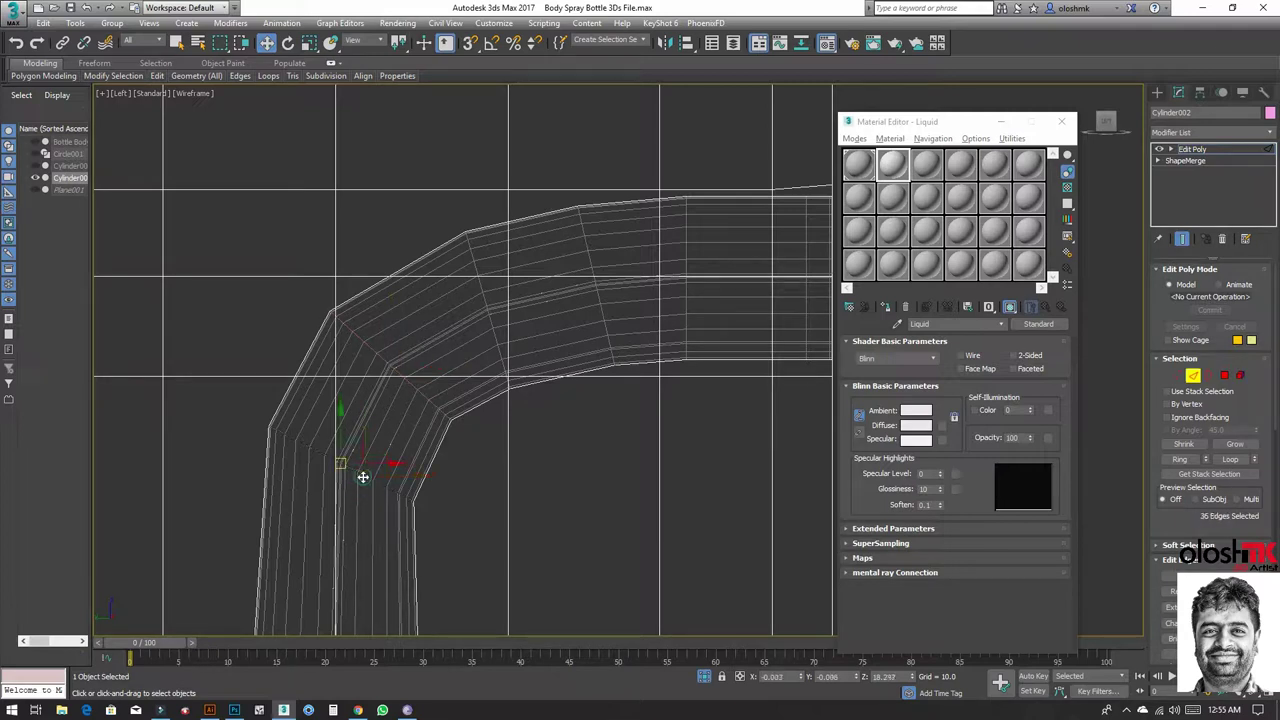
pyautogui.press('e')
pyautogui.moveTo(388, 443); pyautogui.dragTo(389, 442)
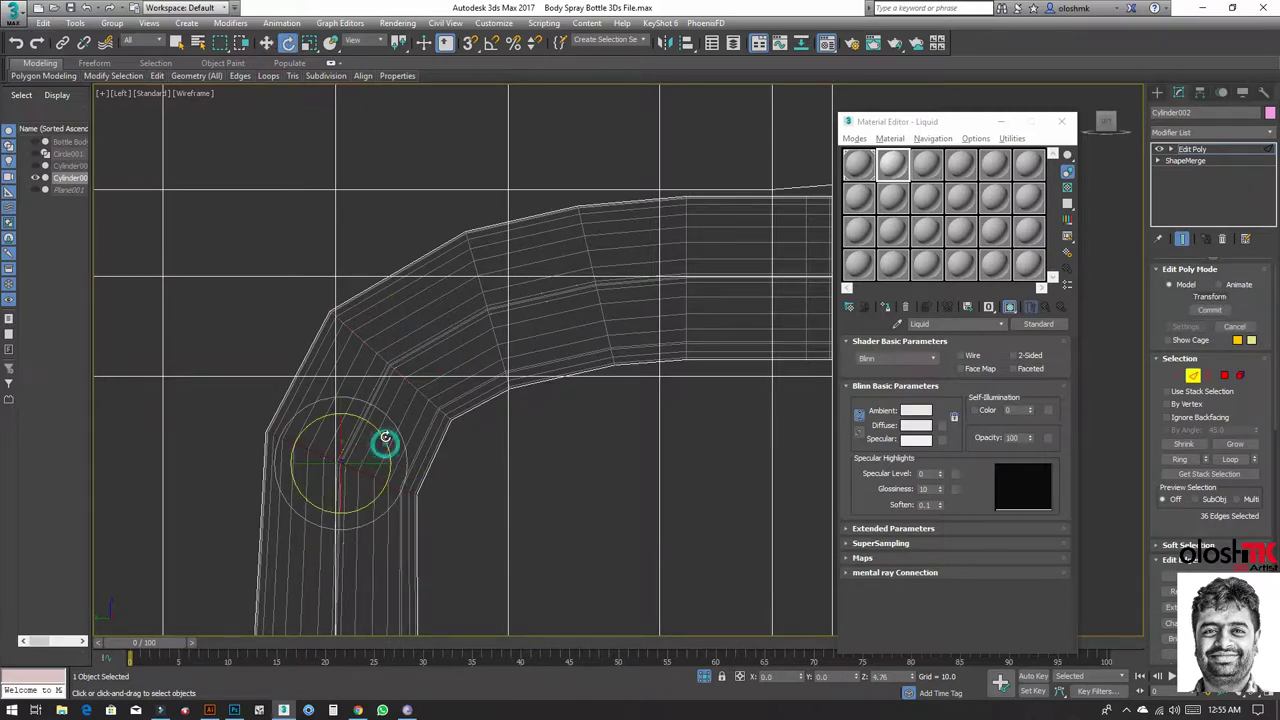
pyautogui.press('w')
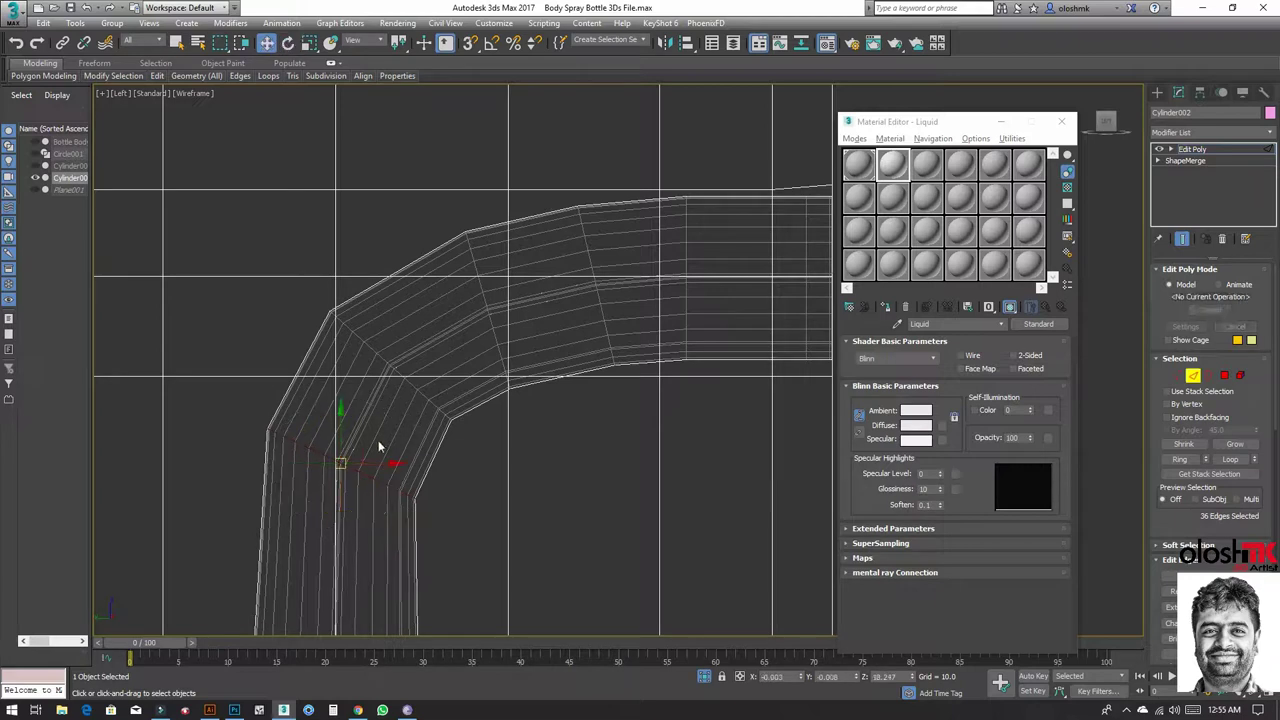
pyautogui.moveTo(352, 454); pyautogui.dragTo(349, 488)
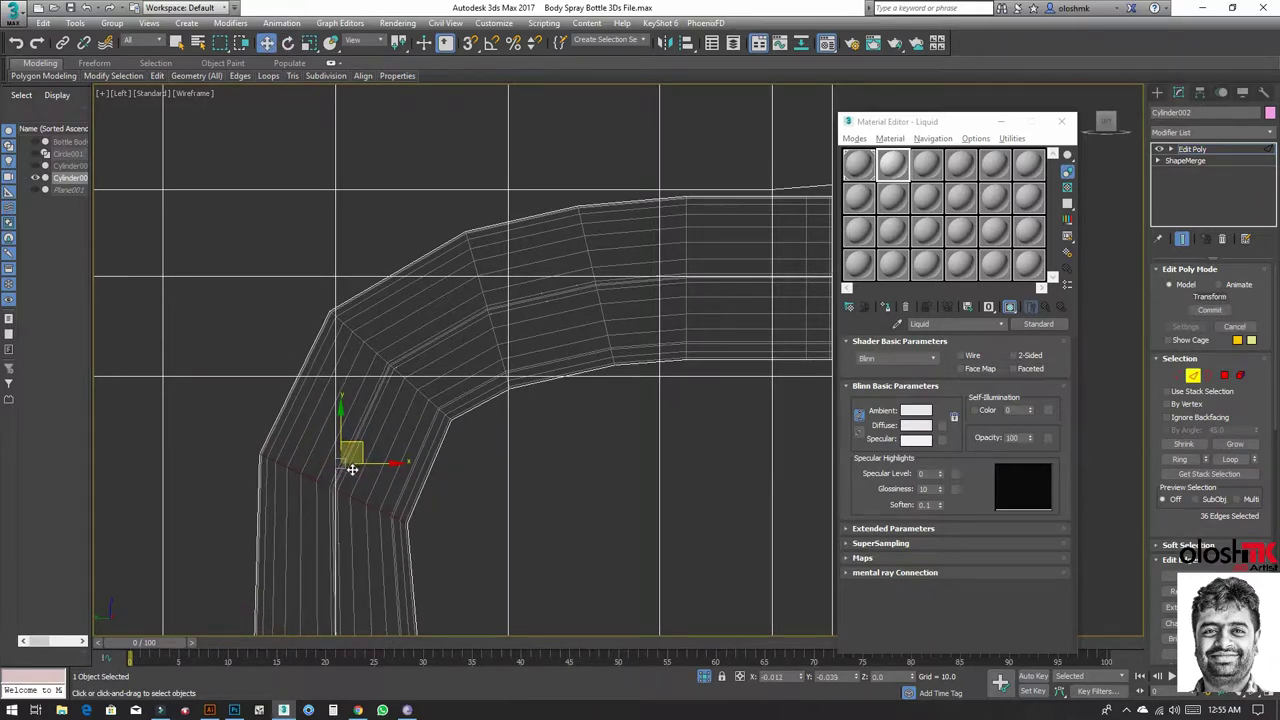
# Step: Rotate the upper-bend edge loop slightly, then zoom out
pyautogui.click(481, 304)
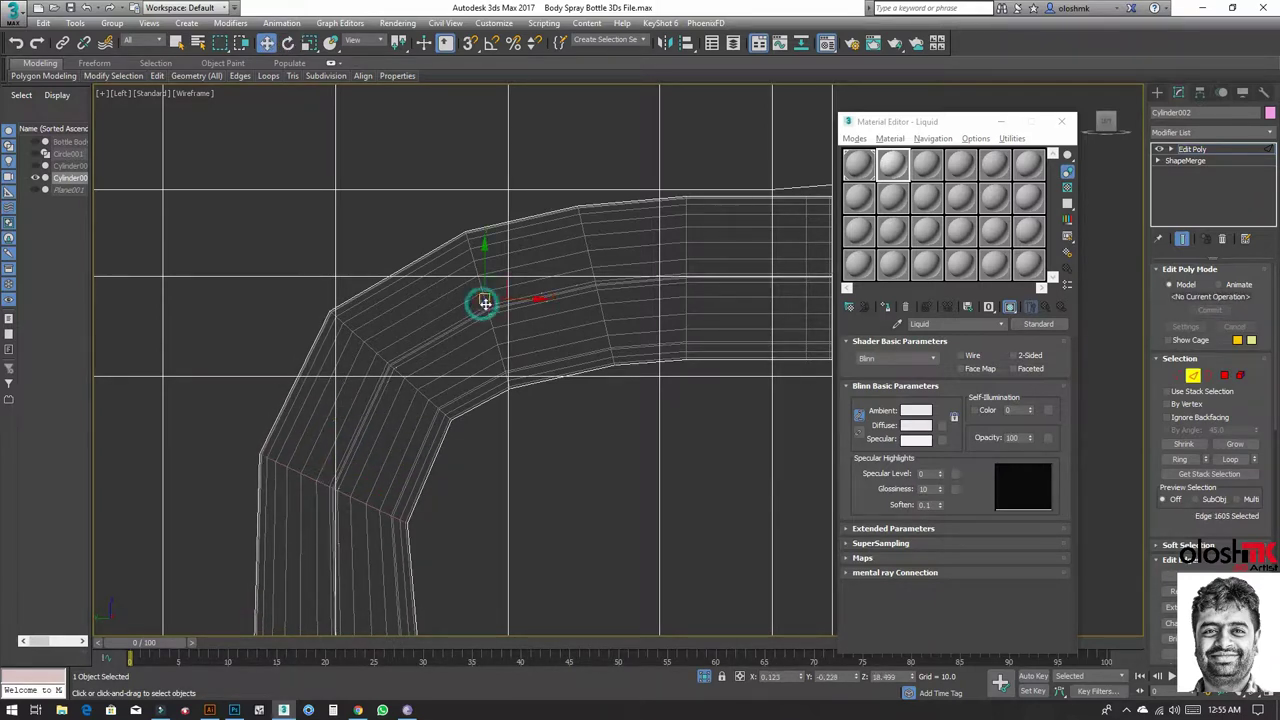
pyautogui.doubleClick(483, 298)
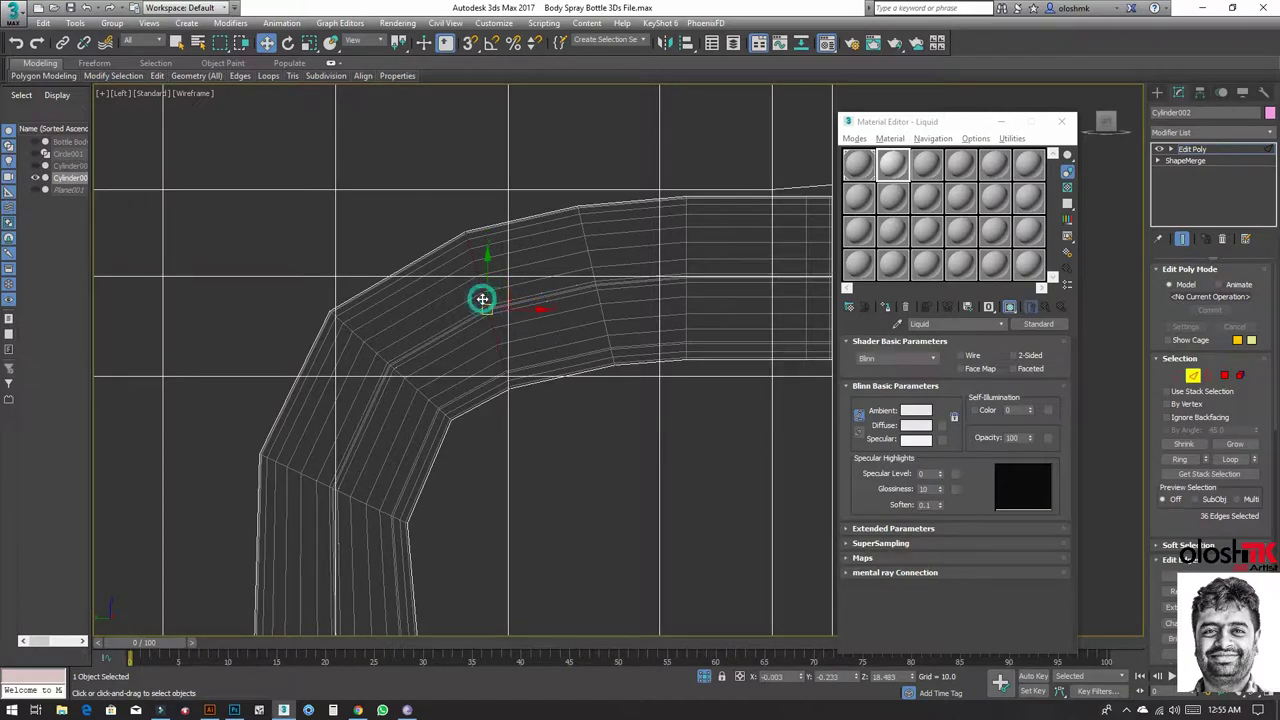
pyautogui.press('e')
pyautogui.moveTo(532, 287); pyautogui.dragTo(524, 283)
pyautogui.press('w')
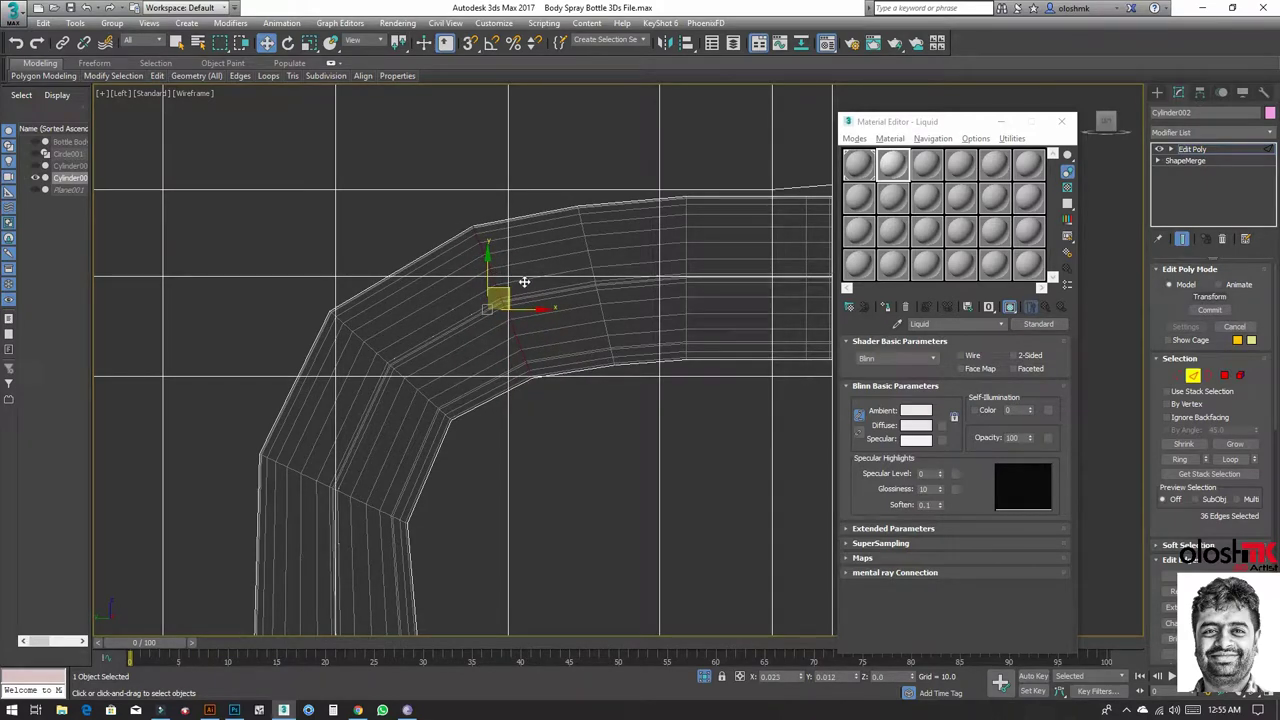
pyautogui.scroll(-4, 524, 283)
pyautogui.scroll(-2, 491, 423)
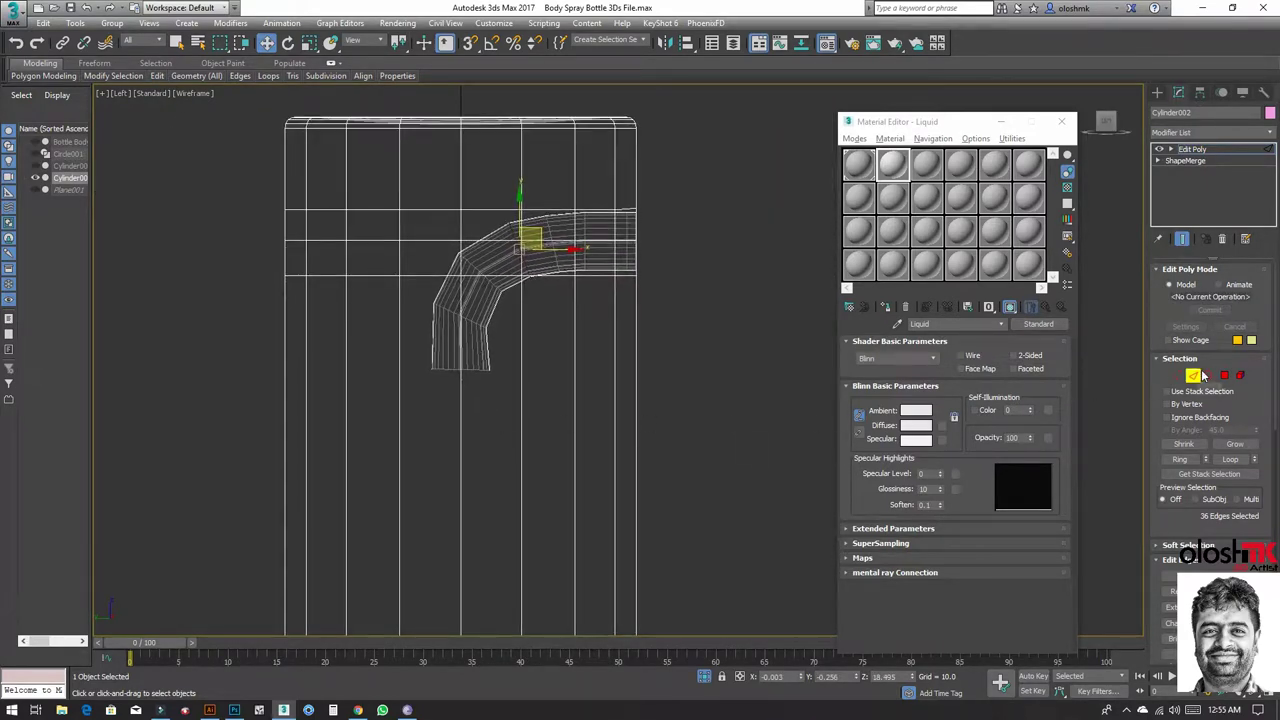
# Step: Select the spout's open end border and Shift-drag it down into a long straight tube section
pyautogui.click(1209, 375)
pyautogui.click(462, 366)
pyautogui.moveTo(463, 408); pyautogui.dragTo(502, 225, button='middle')
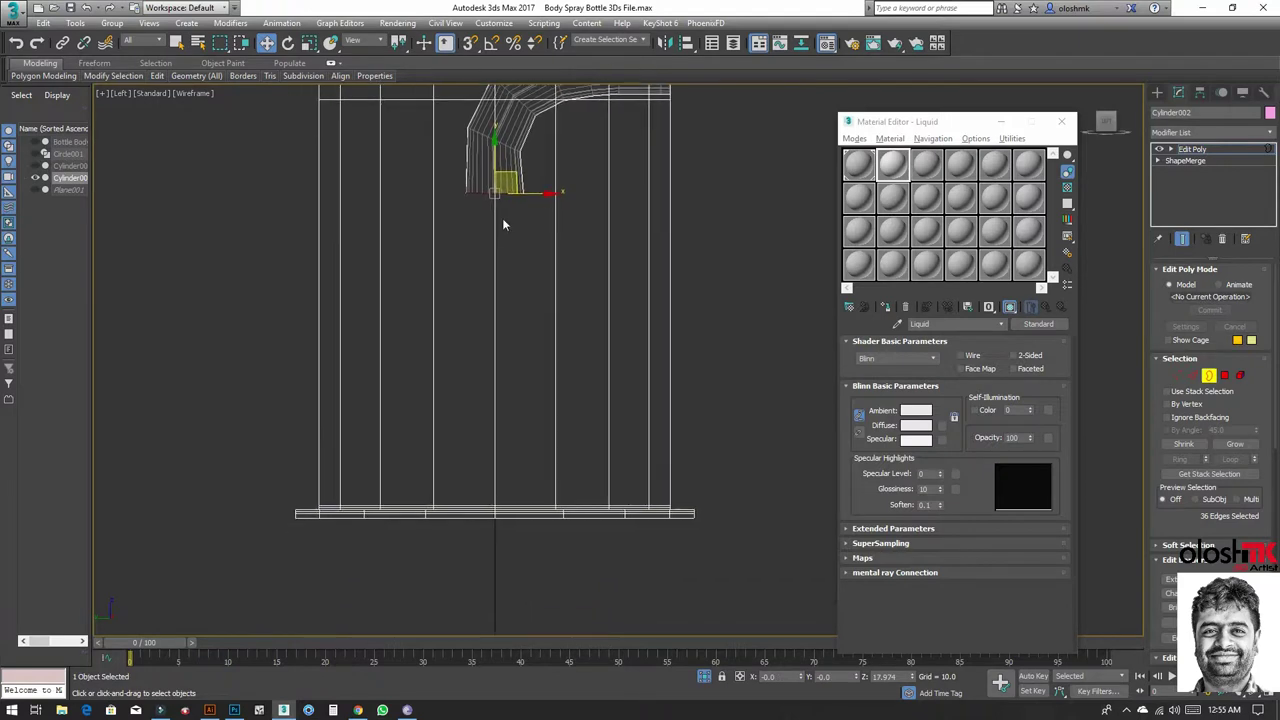
pyautogui.moveTo(495, 172)
pyautogui.mouseDown()
pyautogui.moveTo(494, 156)
pyautogui.moveTo(469, 465)
pyautogui.moveTo(484, 423)
pyautogui.mouseUp()
pyautogui.scroll(-3, 507, 290)
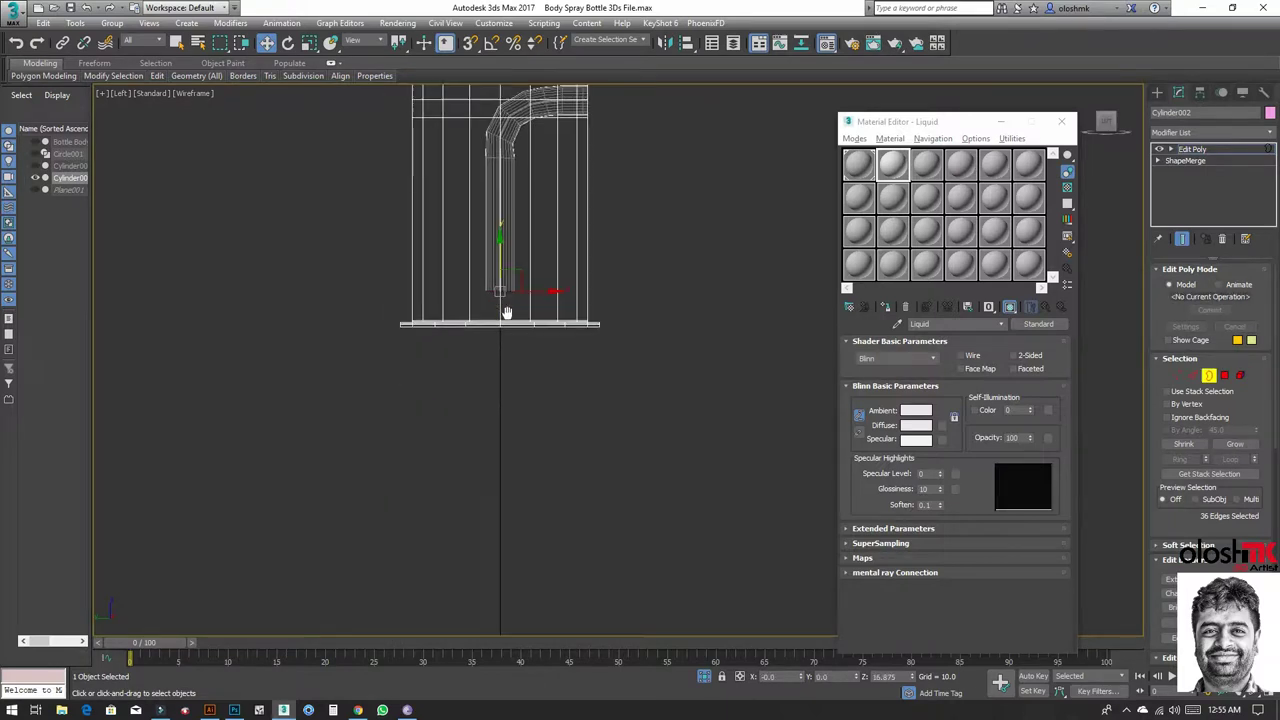
pyautogui.scroll(-2, 505, 262)
pyautogui.moveTo(505, 262)
pyautogui.keyDown('shift'); pyautogui.mouseDown()
pyautogui.moveTo(499, 429)
pyautogui.moveTo(516, 261)
pyautogui.moveTo(508, 549)
pyautogui.mouseUp(); pyautogui.keyUp('shift')
# Step: Unhide all bottle parts and extend the tube's bottom border to just above the base
pyautogui.rightClick(543, 372)
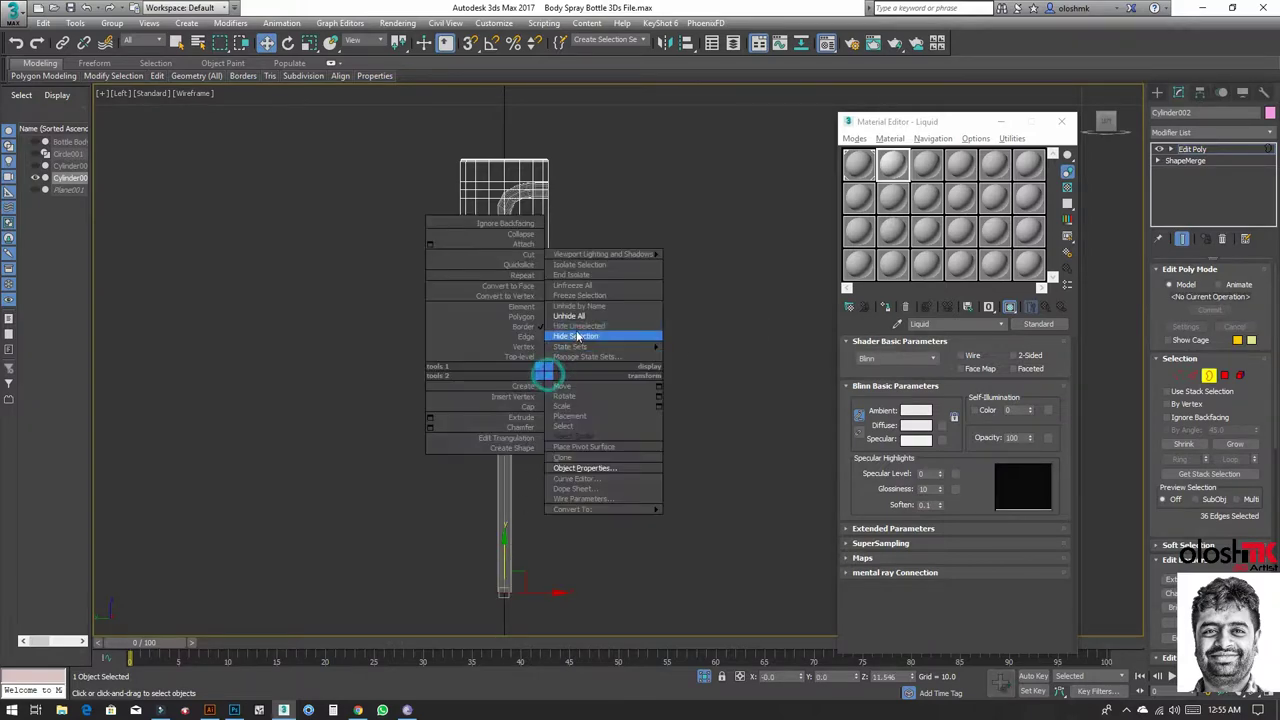
pyautogui.click(569, 316)
pyautogui.moveTo(531, 443); pyautogui.dragTo(531, 306, button='middle')
pyautogui.scroll(-2, 515, 323)
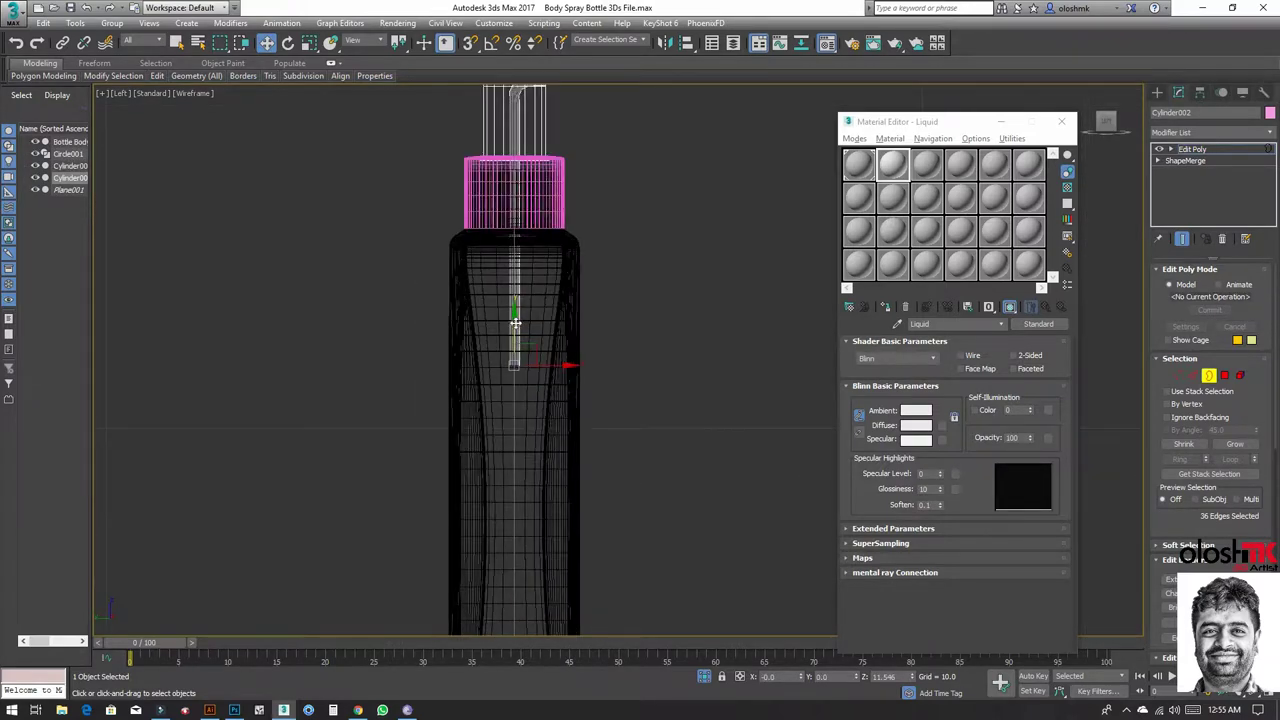
pyautogui.scroll(-1, 515, 323)
pyautogui.keyDown('shift'); pyautogui.moveTo(514, 313); pyautogui.dragTo(513, 519); pyautogui.keyUp('shift')
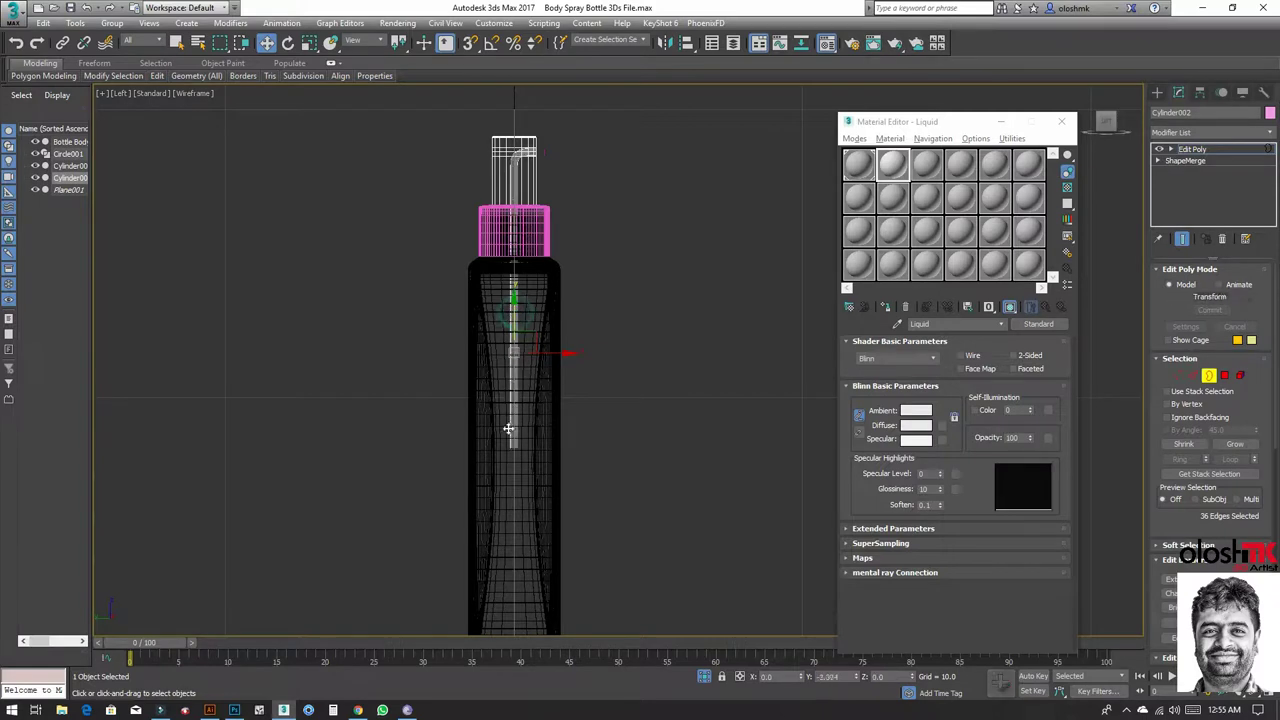
pyautogui.moveTo(513, 519); pyautogui.dragTo(541, 354, button='middle')
pyautogui.scroll(3, 522, 430)
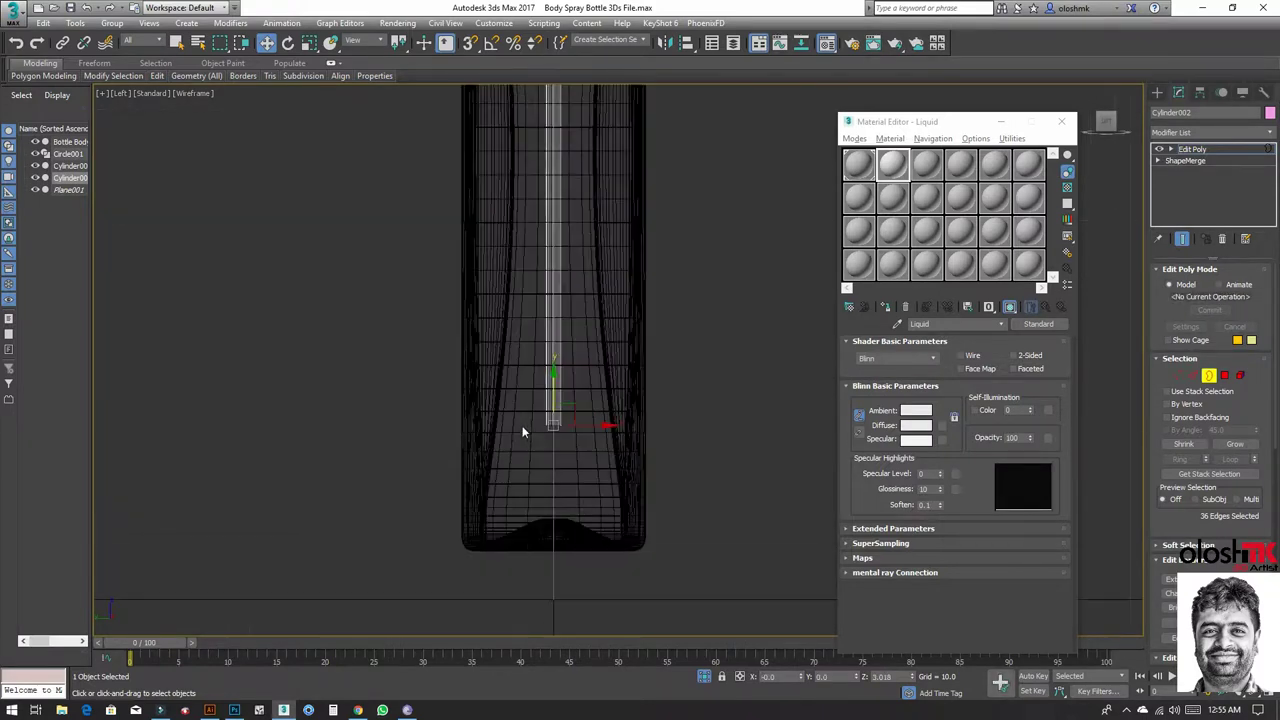
pyautogui.keyDown('shift'); pyautogui.moveTo(554, 388); pyautogui.dragTo(562, 456); pyautogui.keyUp('shift')
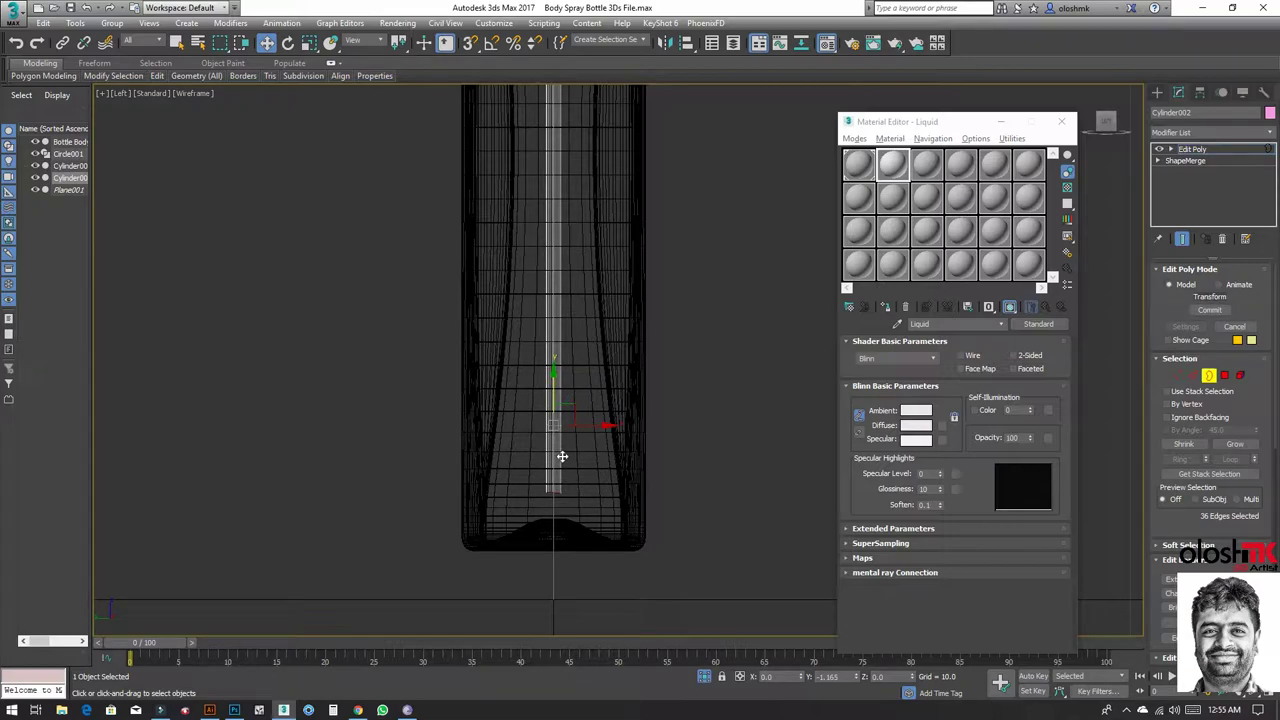
pyautogui.keyDown('shift'); pyautogui.moveTo(564, 463); pyautogui.dragTo(565, 466); pyautogui.keyUp('shift')
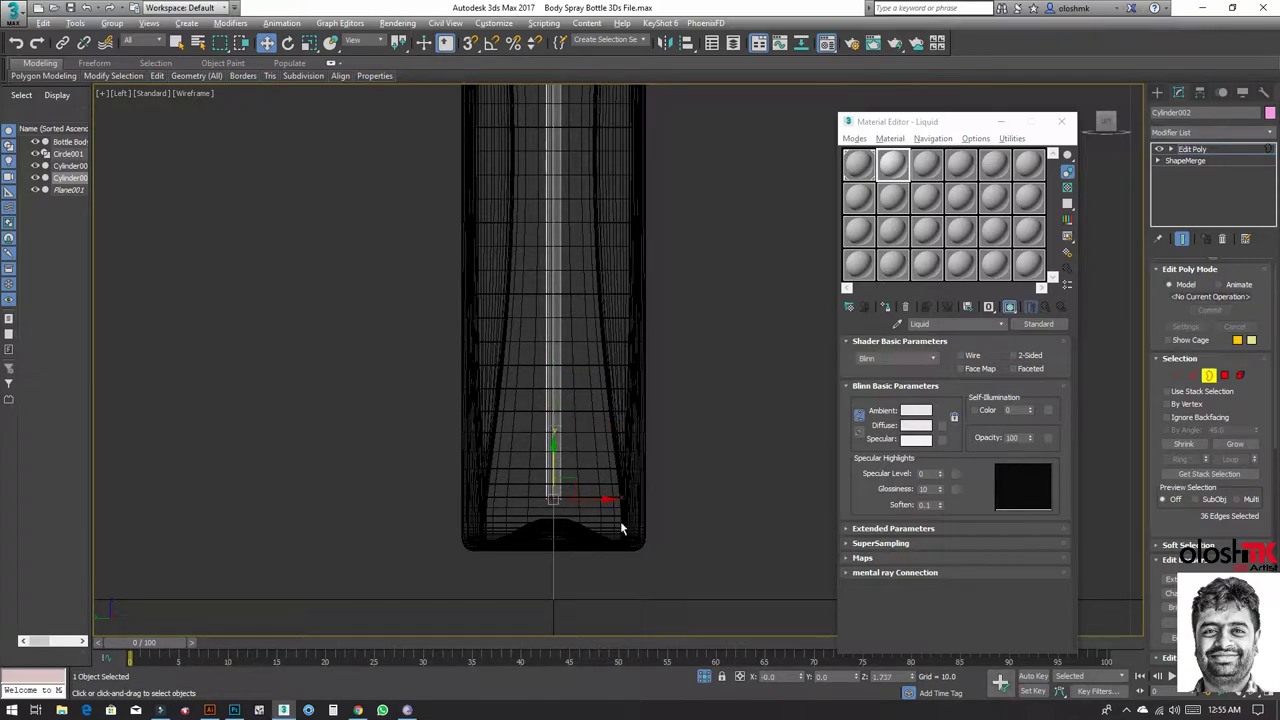
# Step: Maximize the Perspective view and exit sub-object editing on Cylinder002
pyautogui.hotkey('alt', 'w')
pyautogui.hotkey('alt', 'w')
pyautogui.scroll(-5, 729, 549)
pyautogui.scroll(-3, 503, 450)
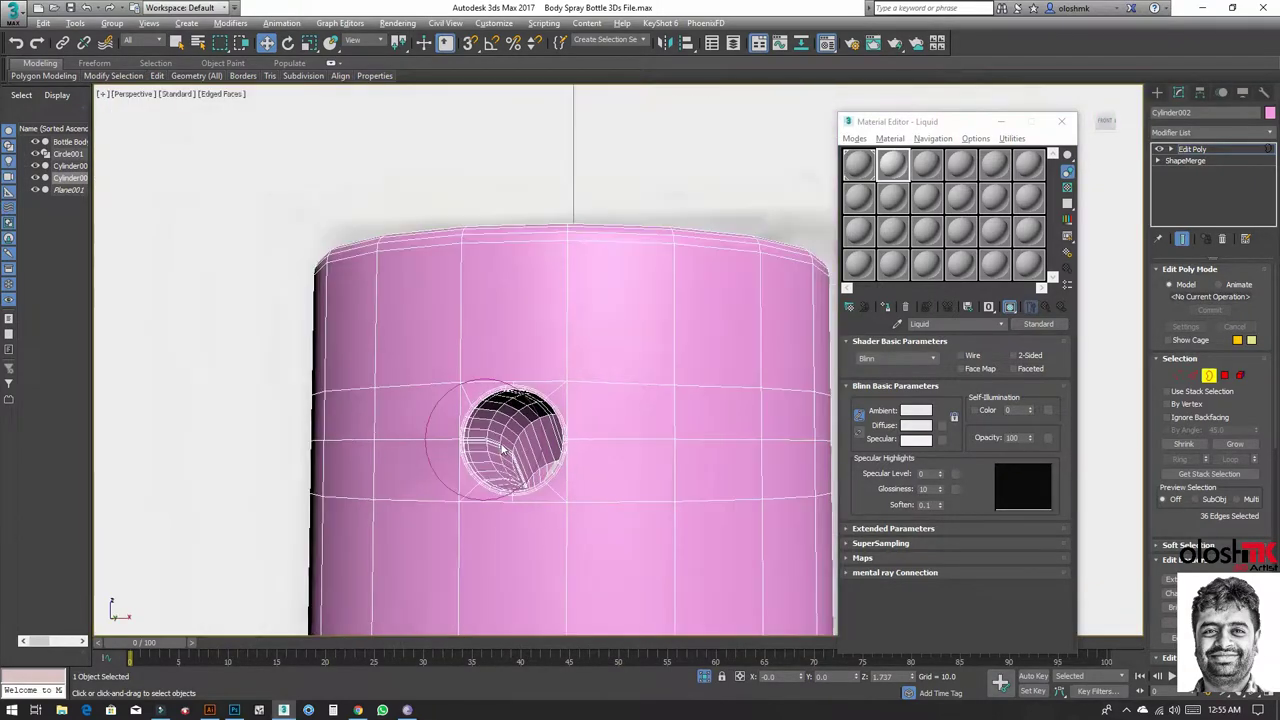
pyautogui.click(1207, 378)
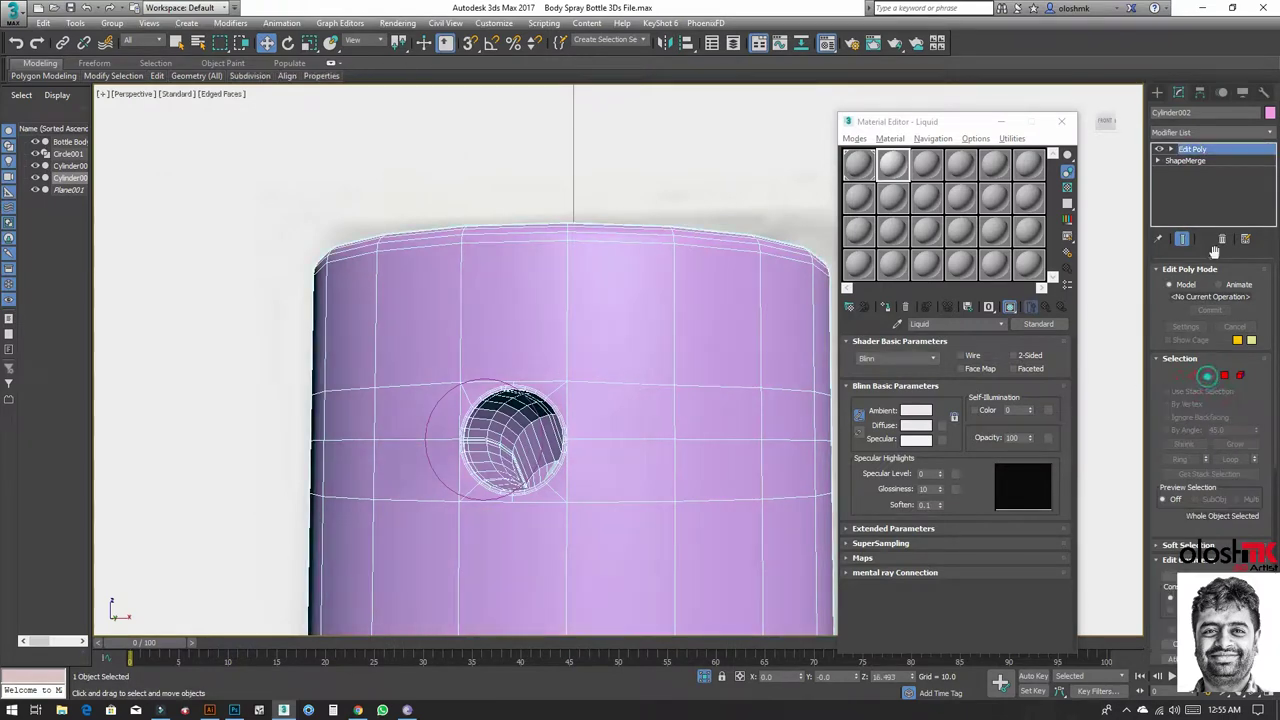
pyautogui.click(1199, 130)
pyautogui.write('Taper')
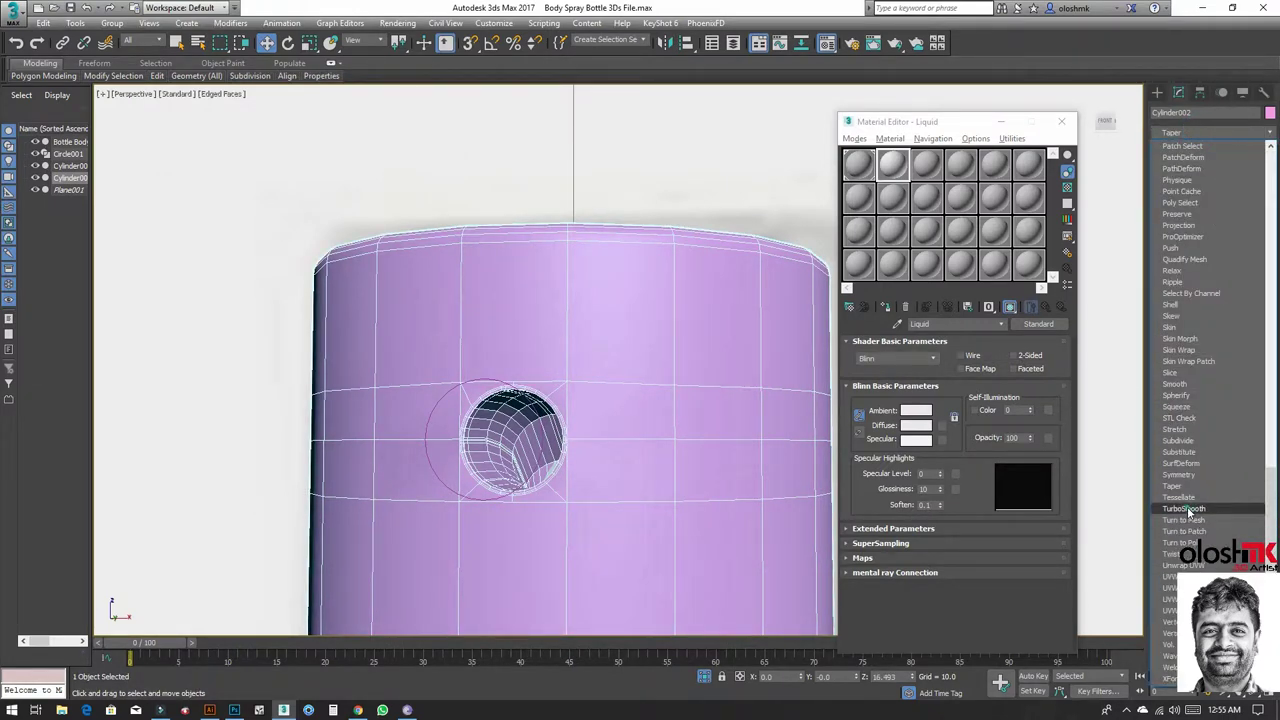
# Step: Add TurboSmooth with 2 iterations to the nozzle and hide edged faces
pyautogui.click(1186, 508)
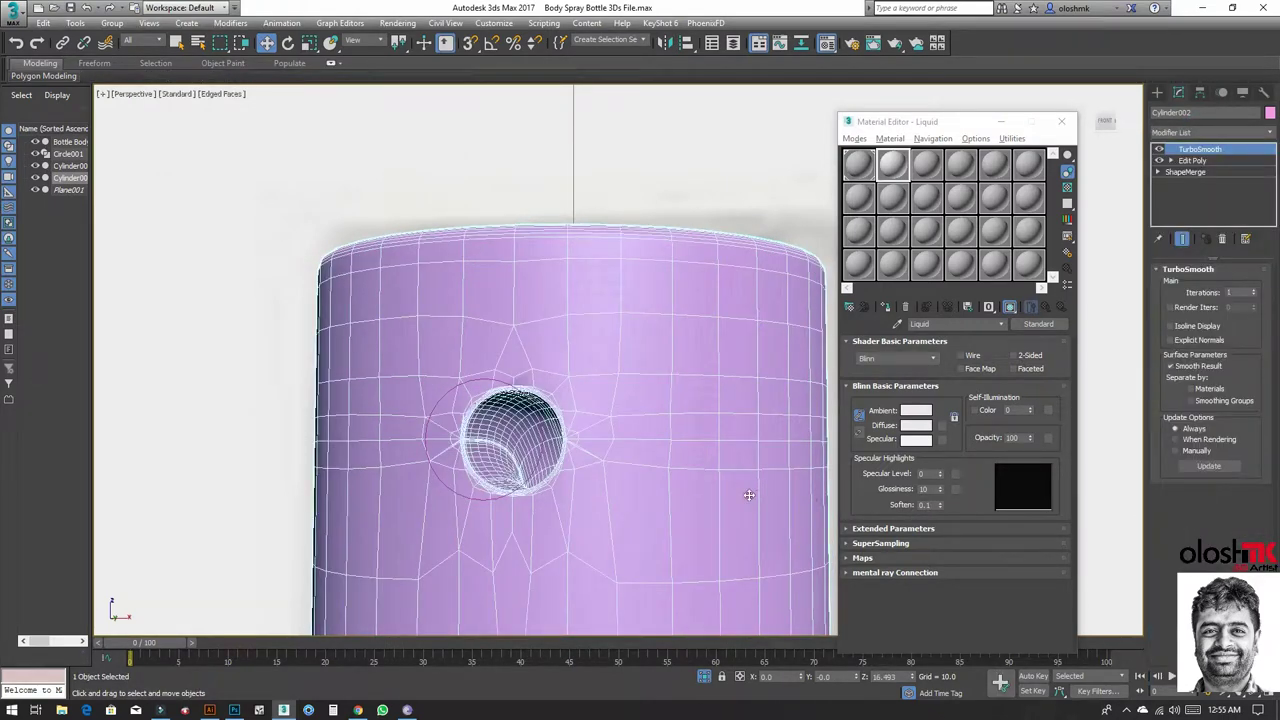
pyautogui.click(1256, 289)
pyautogui.scroll(-3, 636, 392)
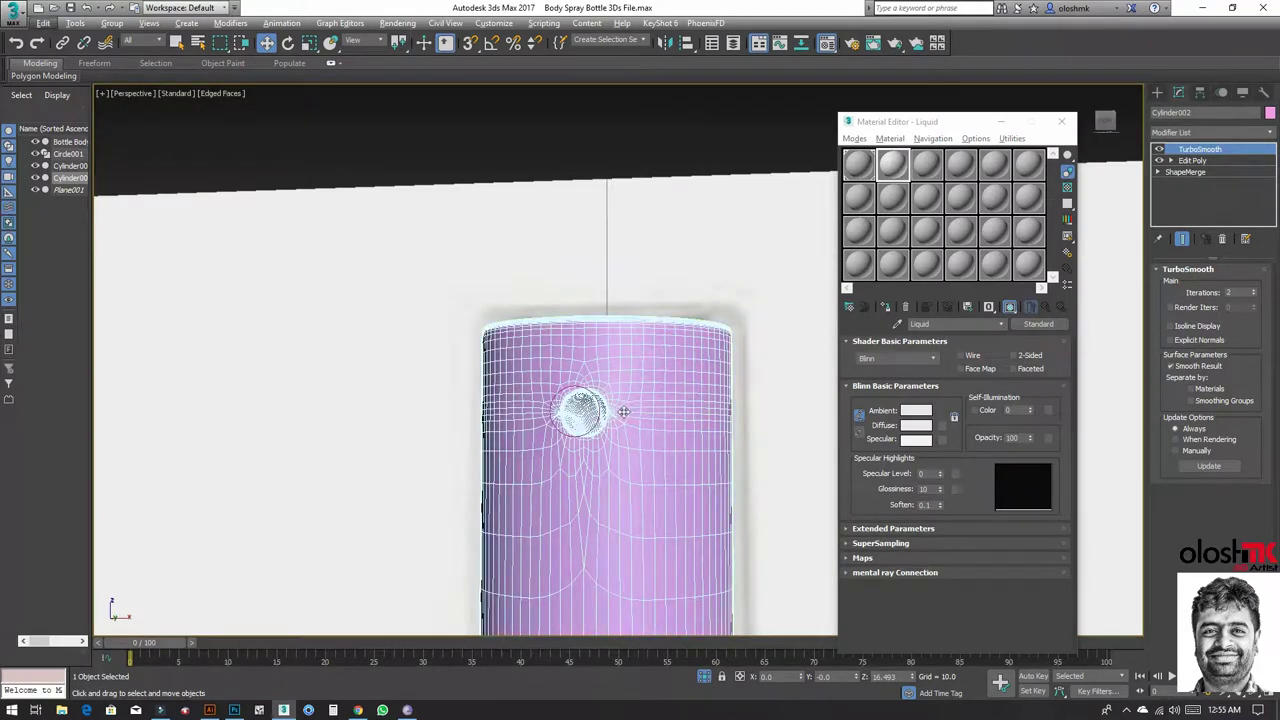
pyautogui.press('F4')
pyautogui.scroll(-3, 597, 414)
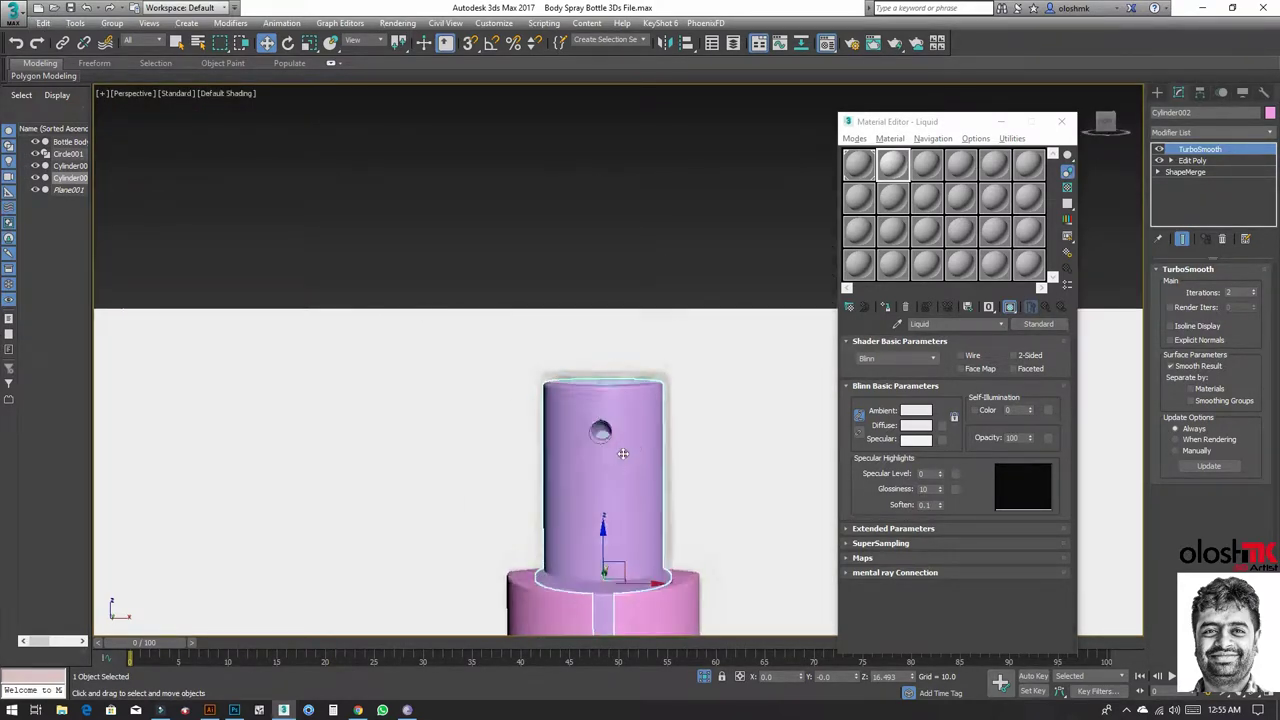
# Step: Inspect the nozzle's base, then reselect the nozzle cylinder in a maximized Perspective view
pyautogui.moveTo(600, 430)
pyautogui.keyDown('alt'); pyautogui.mouseDown(button='middle')
pyautogui.moveTo(638, 464)
pyautogui.moveTo(622, 458)
pyautogui.mouseUp(button='middle'); pyautogui.keyUp('alt')
pyautogui.scroll(2, 621, 445)
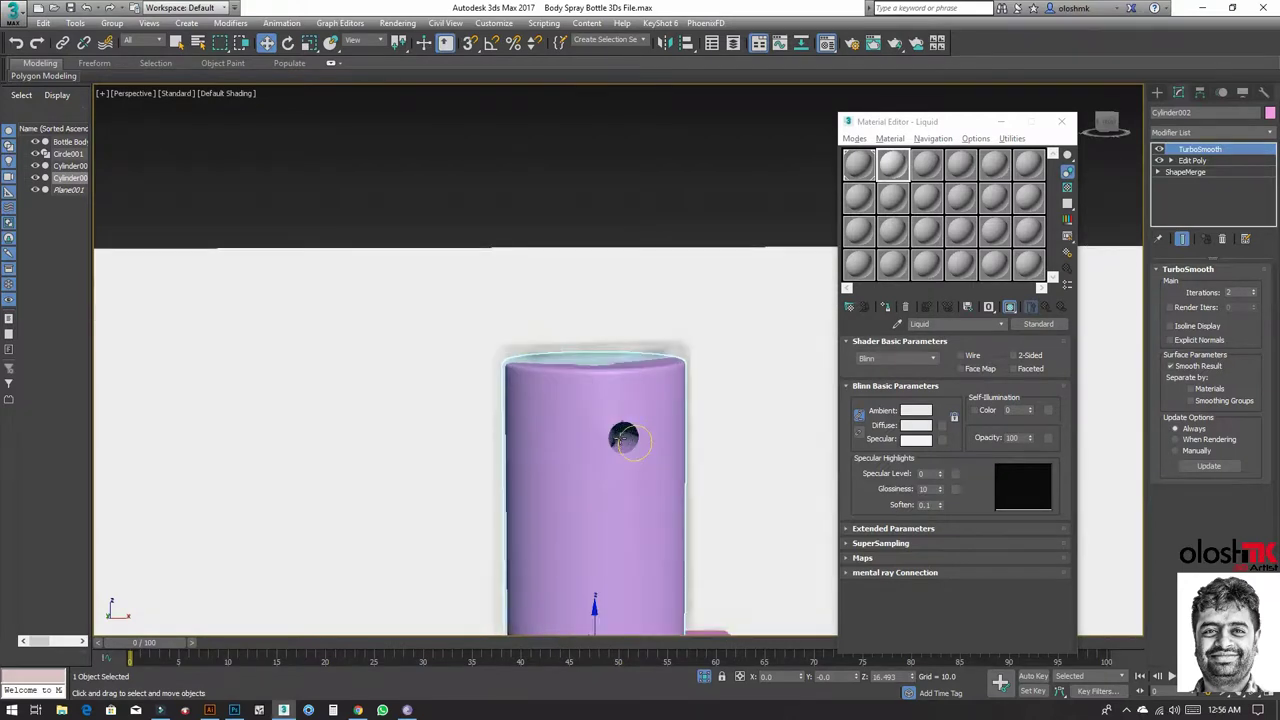
pyautogui.scroll(2, 620, 438)
pyautogui.scroll(2, 620, 438)
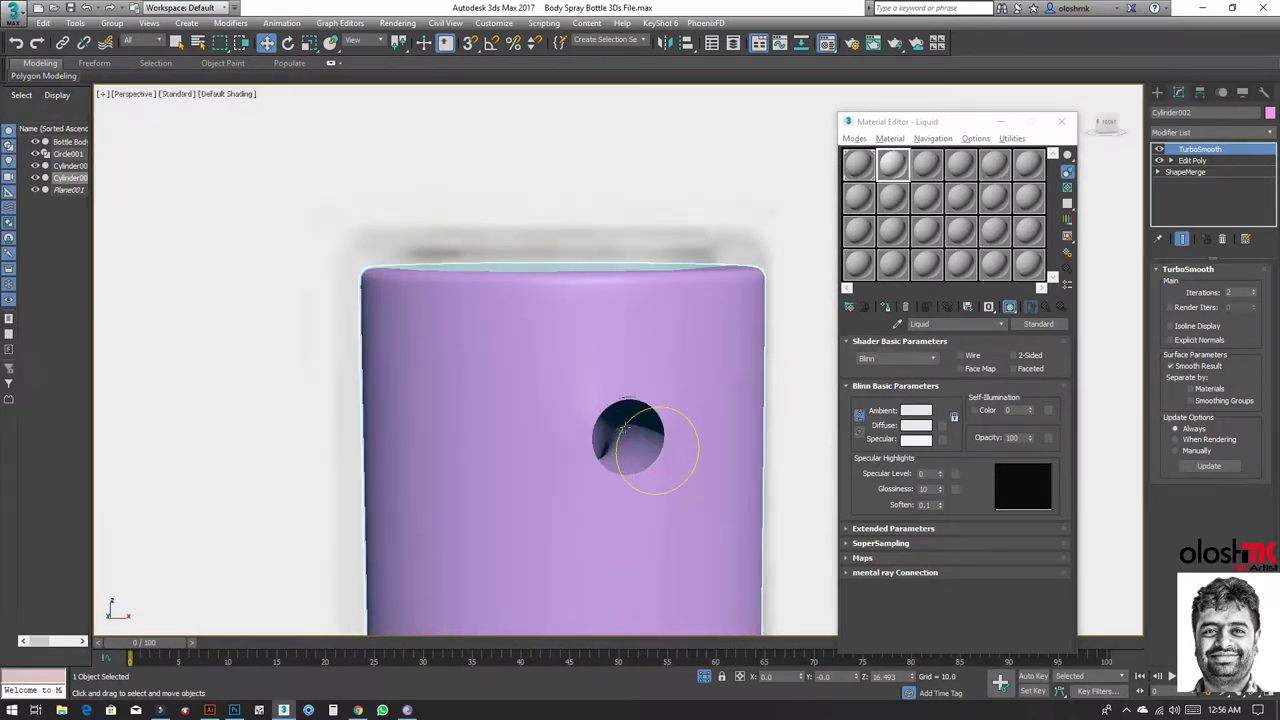
pyautogui.click(620, 432)
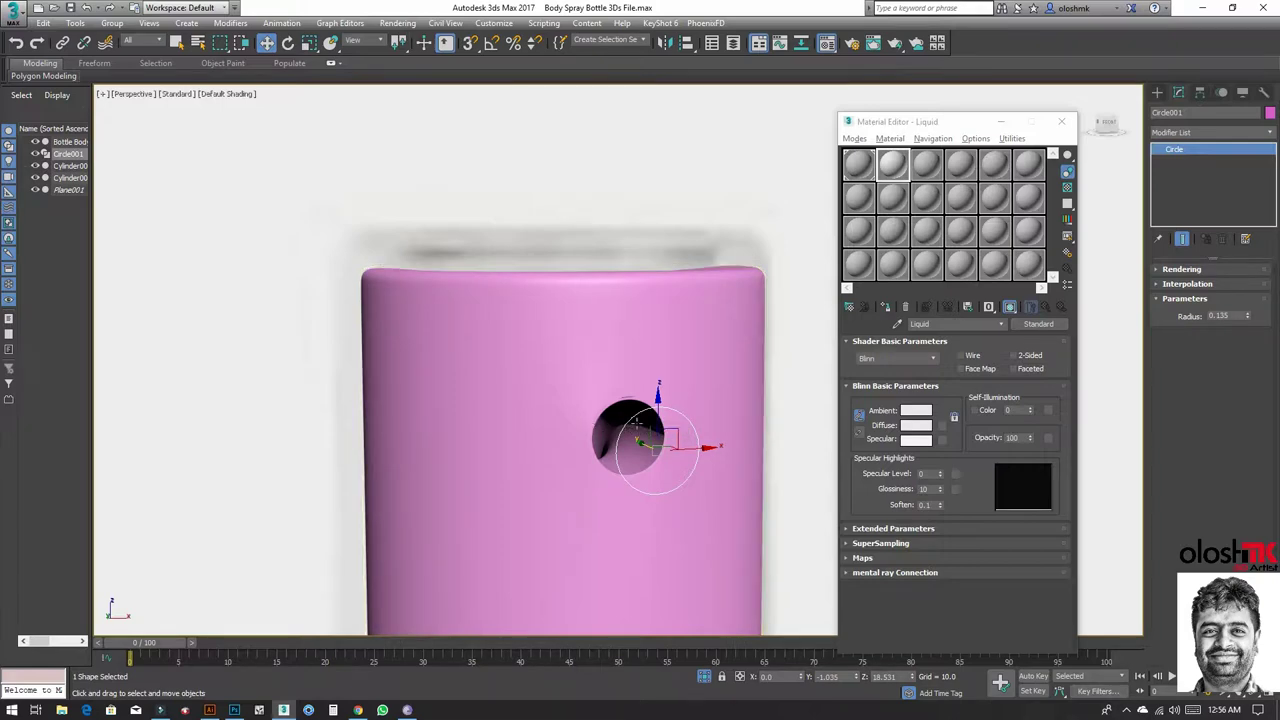
pyautogui.hotkey('alt', 'w')
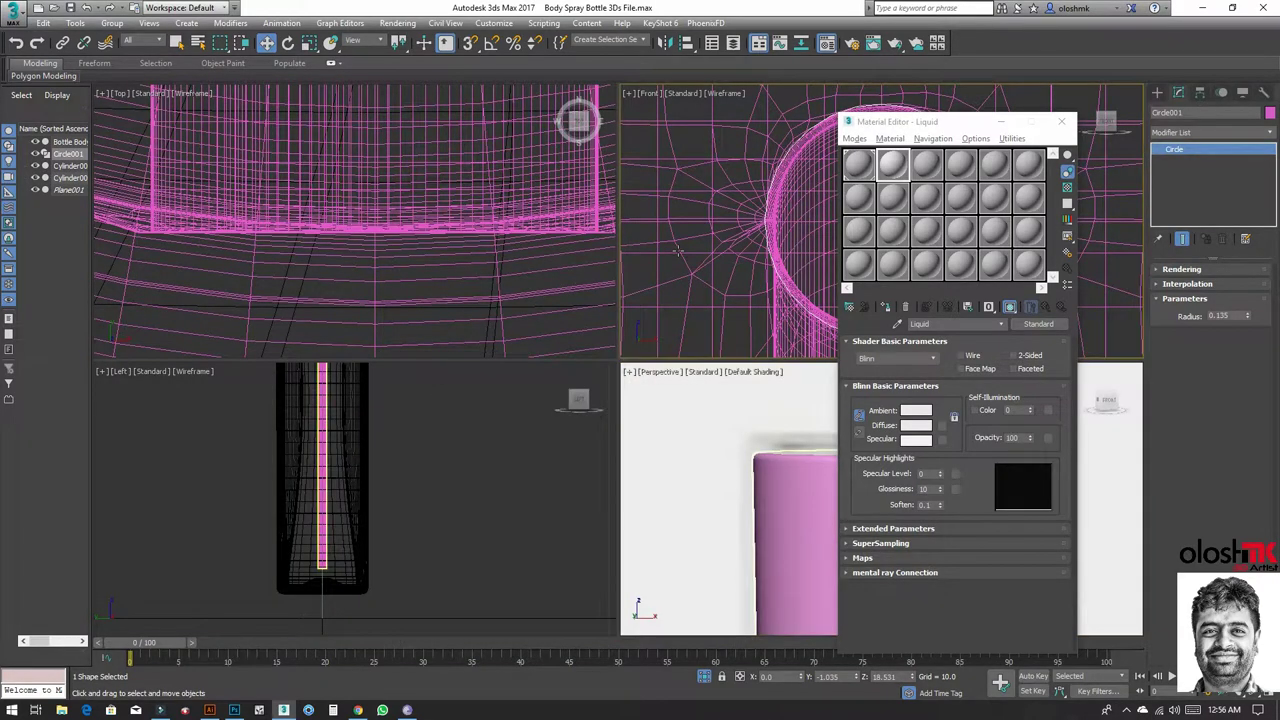
pyautogui.click(806, 523)
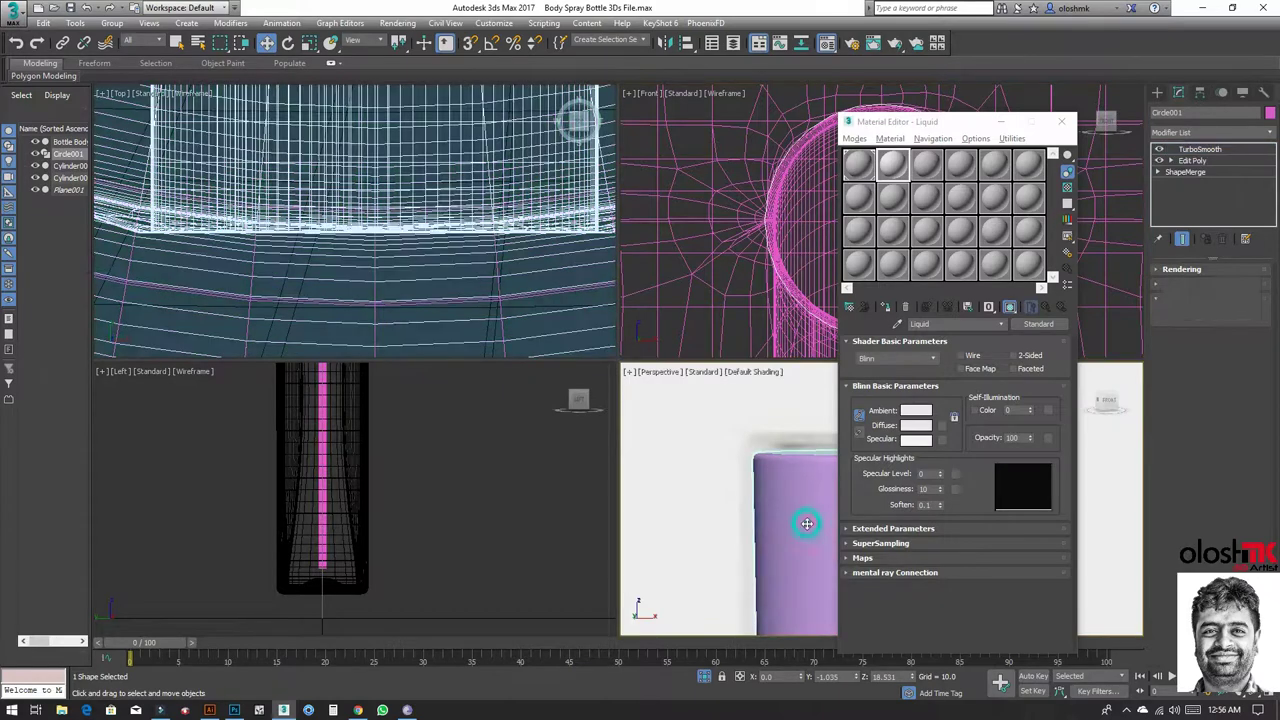
pyautogui.hotkey('alt', 'w')
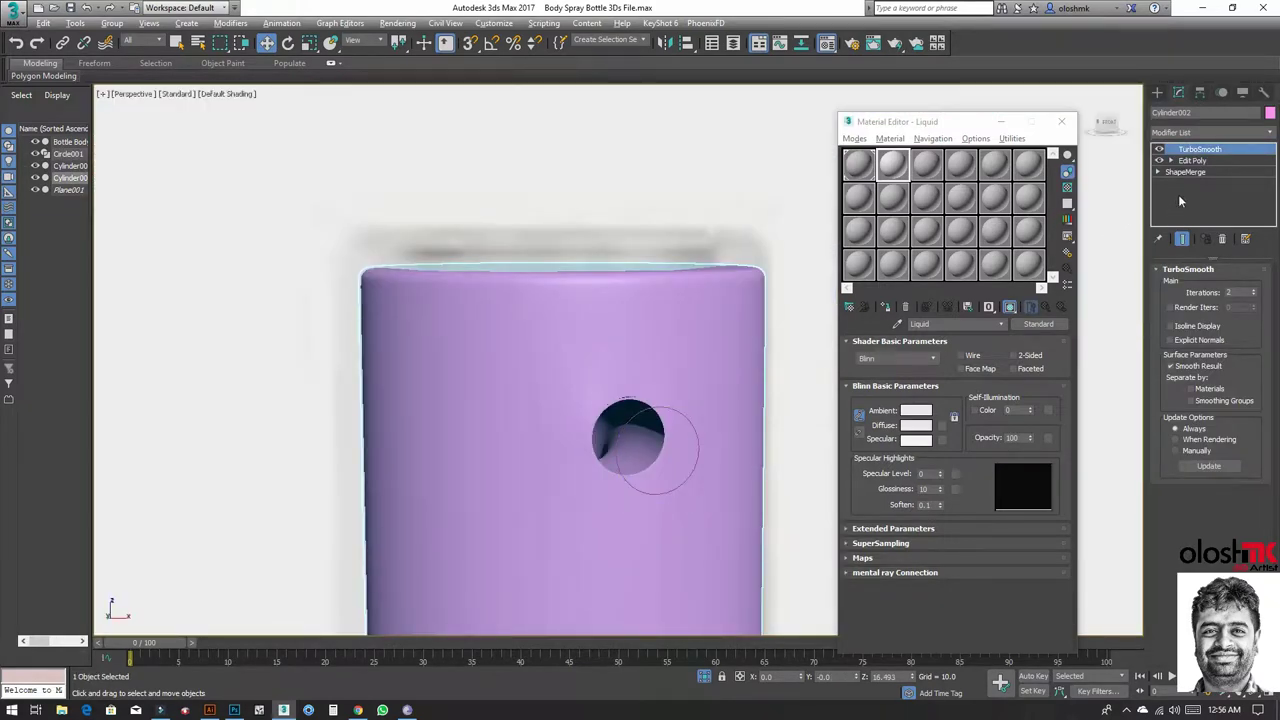
pyautogui.click(1198, 133)
# Step: Add an Edit Poly modifier on top of TurboSmooth
pyautogui.press('e')
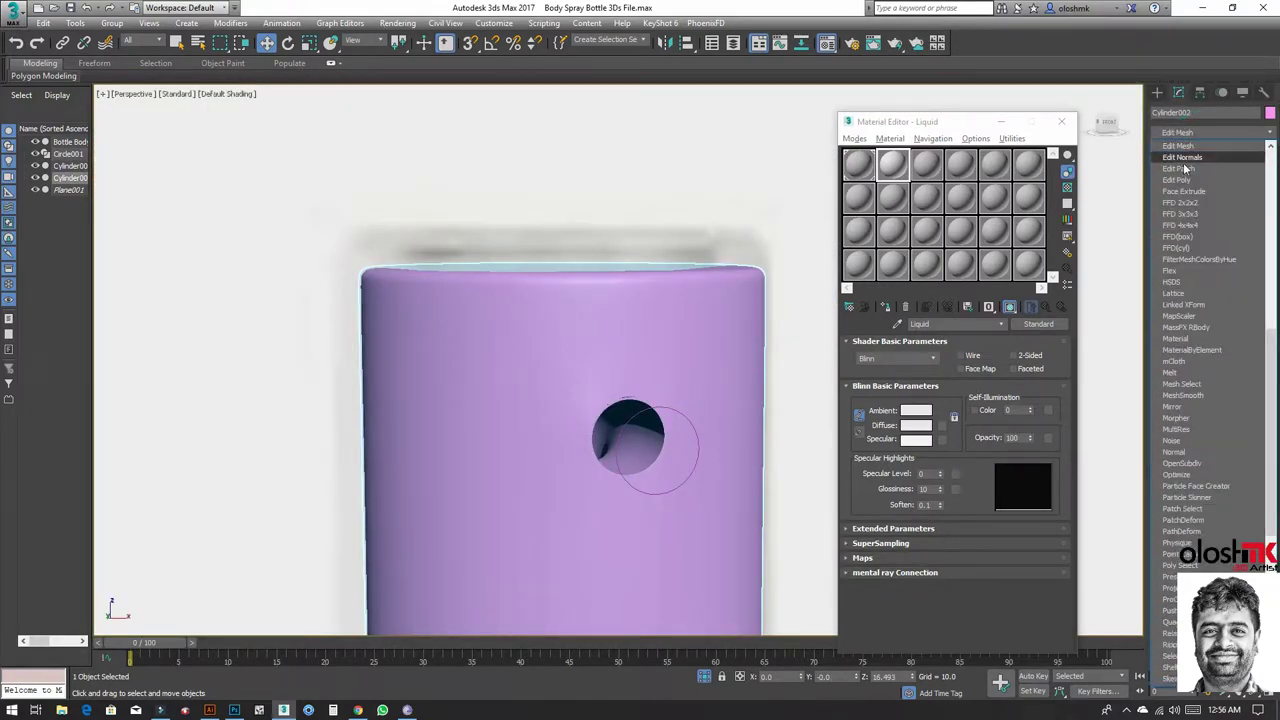
pyautogui.click(1180, 180)
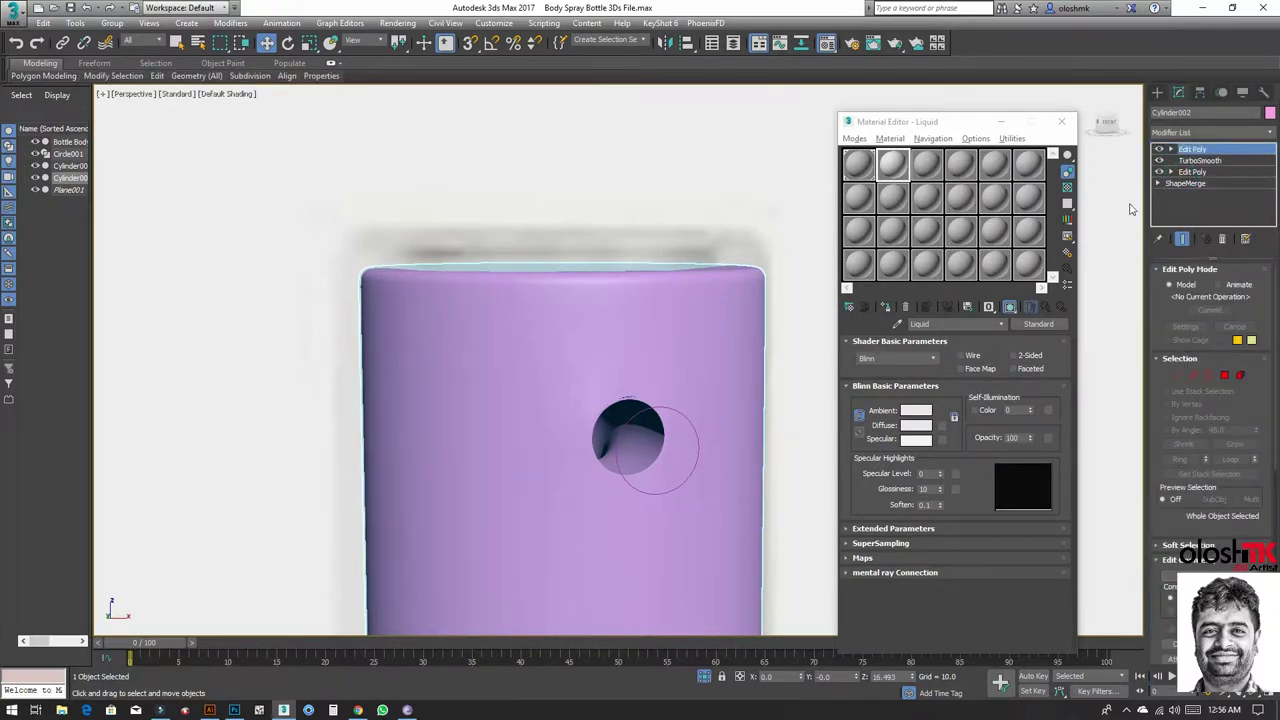
pyautogui.press('F4')
pyautogui.scroll(2, 619, 470)
pyautogui.scroll(2, 630, 472)
pyautogui.scroll(3, 700, 466)
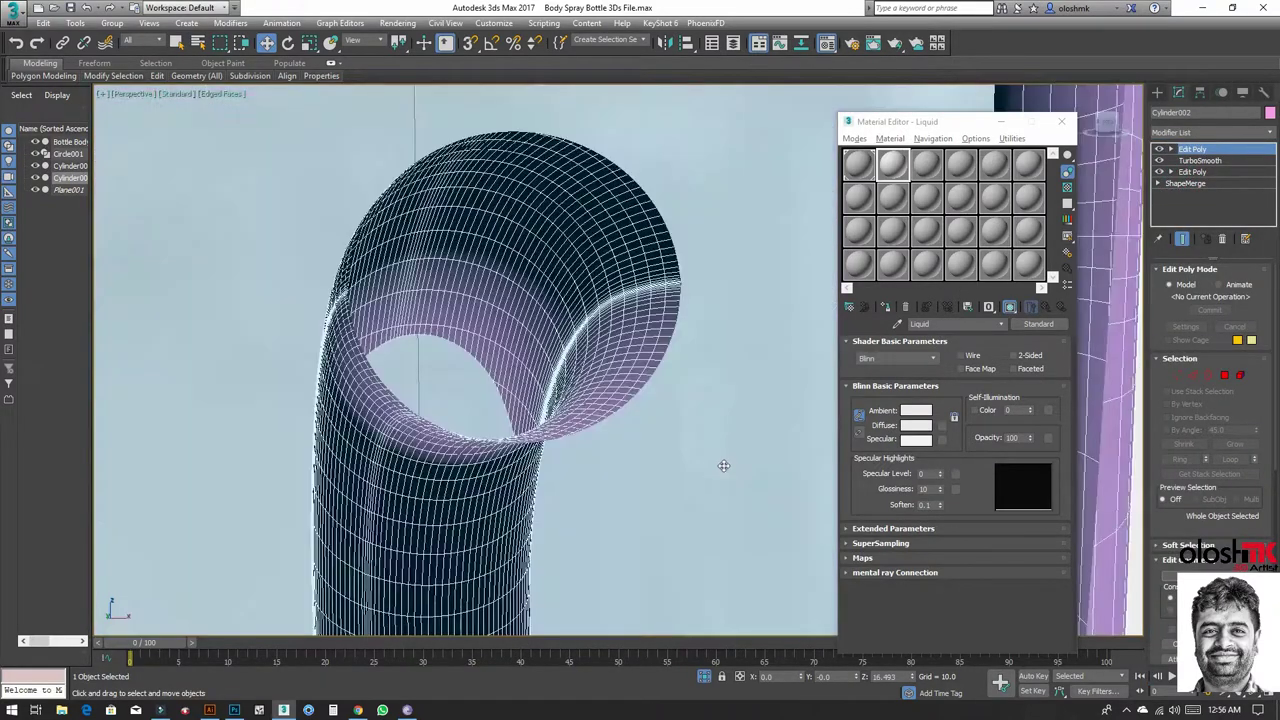
pyautogui.scroll(-2, 720, 465)
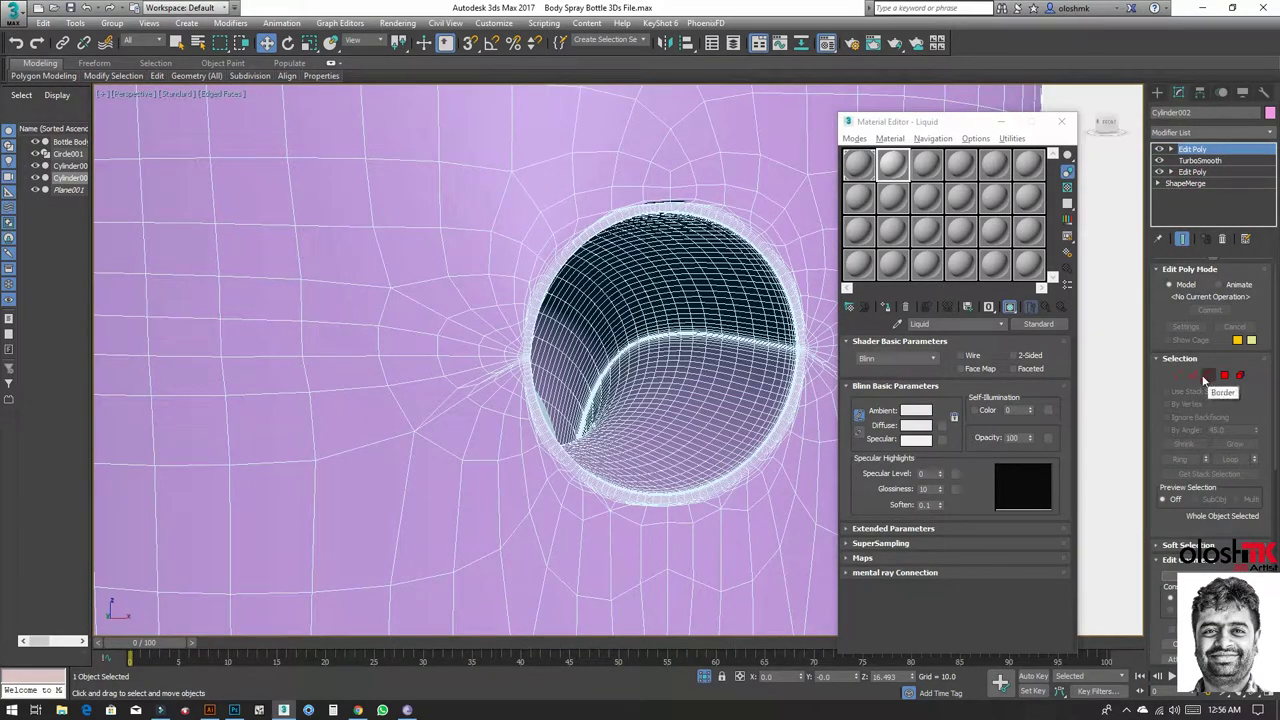
# Step: Select both open borders of the hole and cap them with a flat face
pyautogui.click(1193, 375)
pyautogui.click(750, 434)
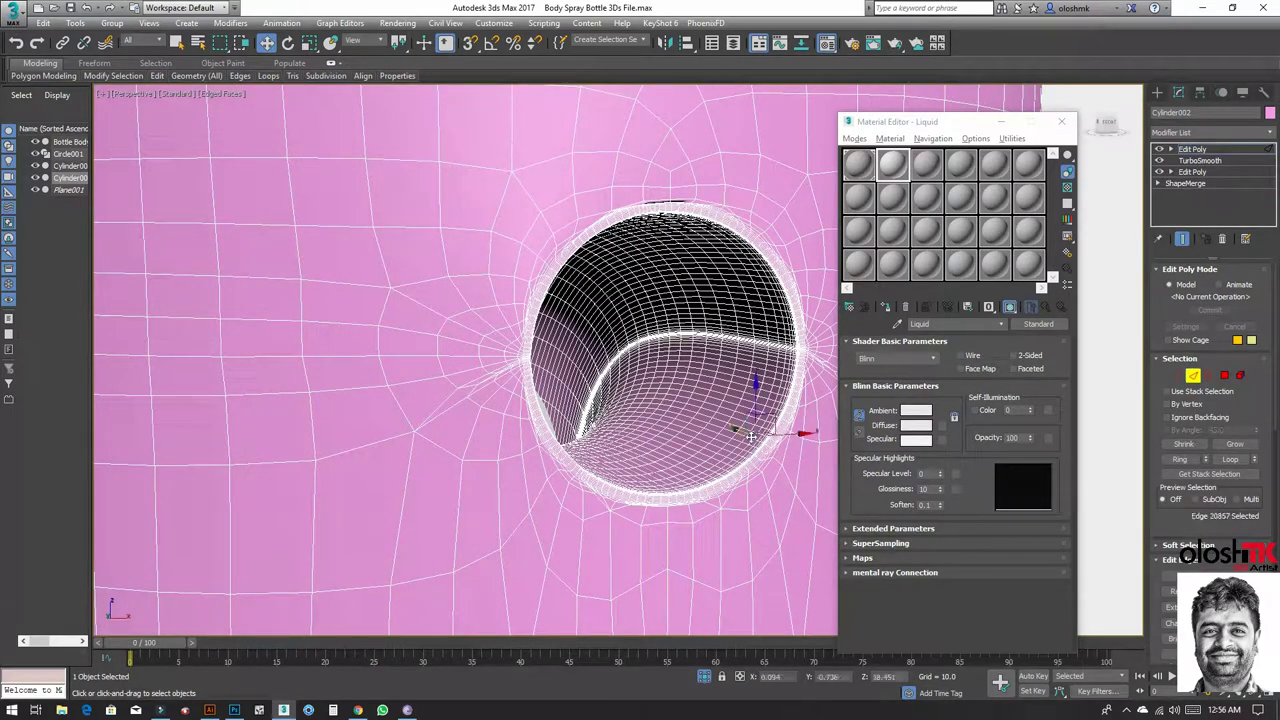
pyautogui.scroll(2, 760, 447)
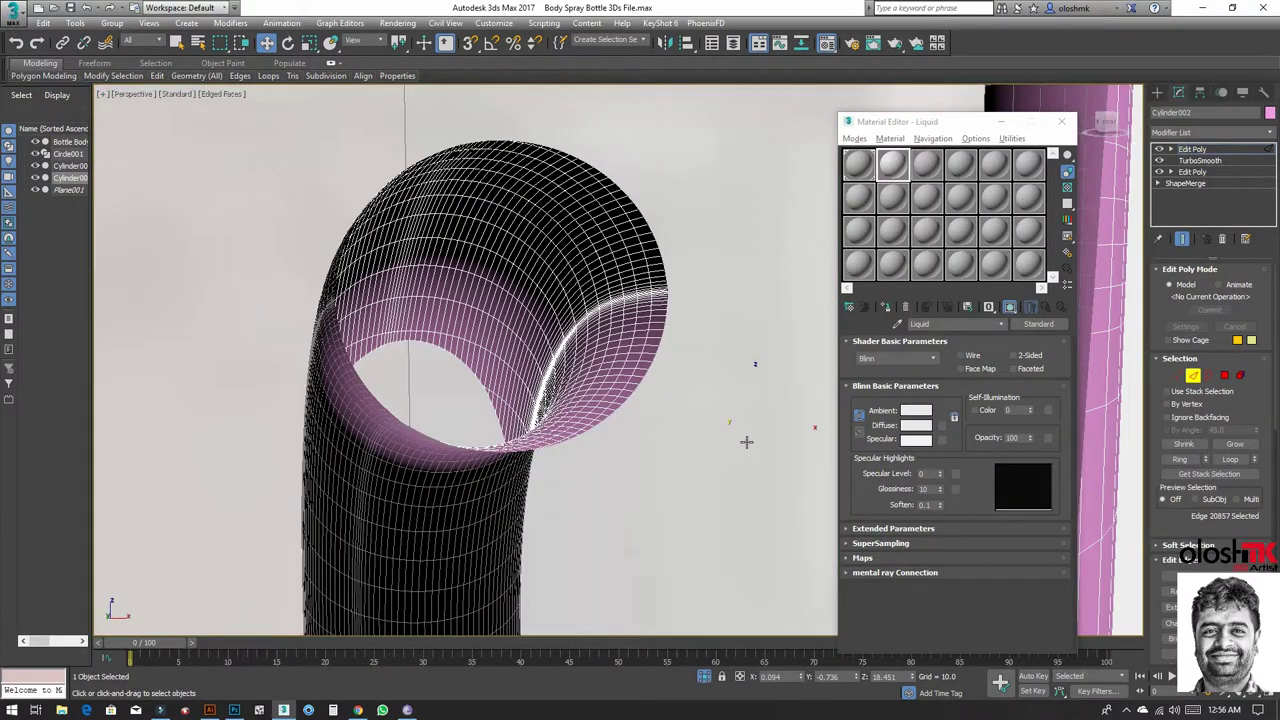
pyautogui.scroll(-1, 746, 441)
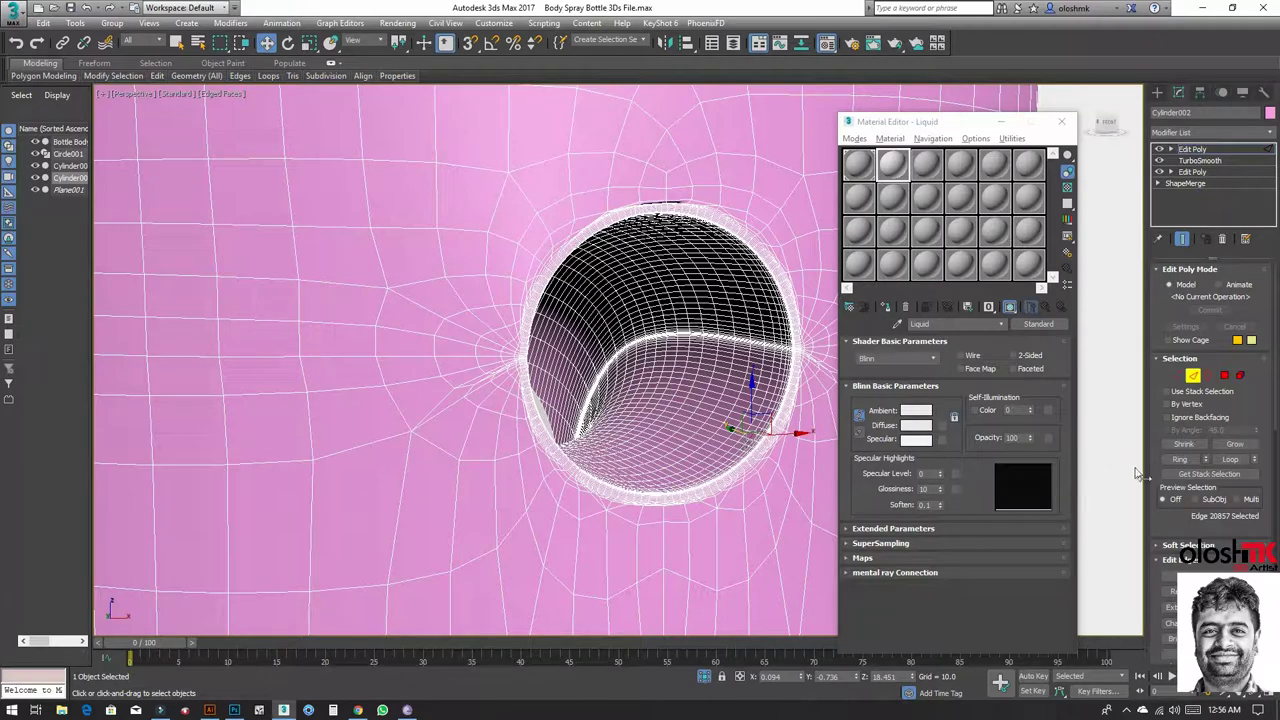
pyautogui.click(1230, 459)
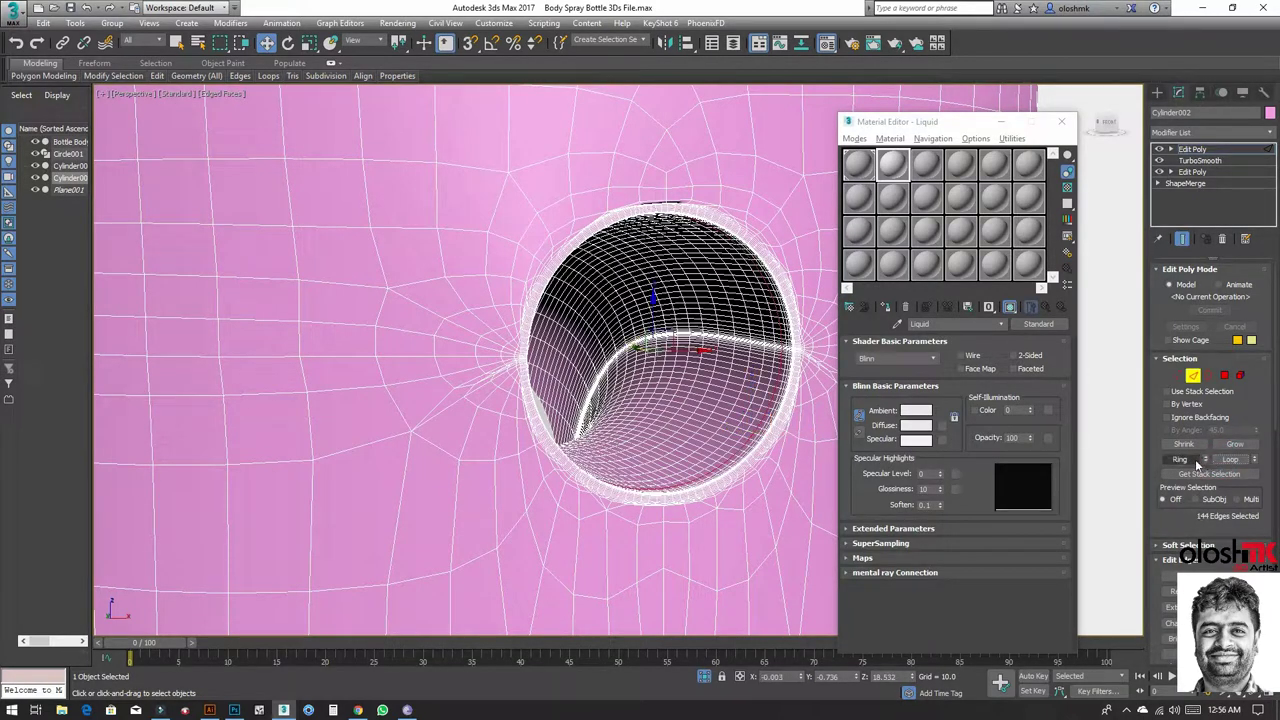
pyautogui.click(1183, 465)
pyautogui.click(1209, 375)
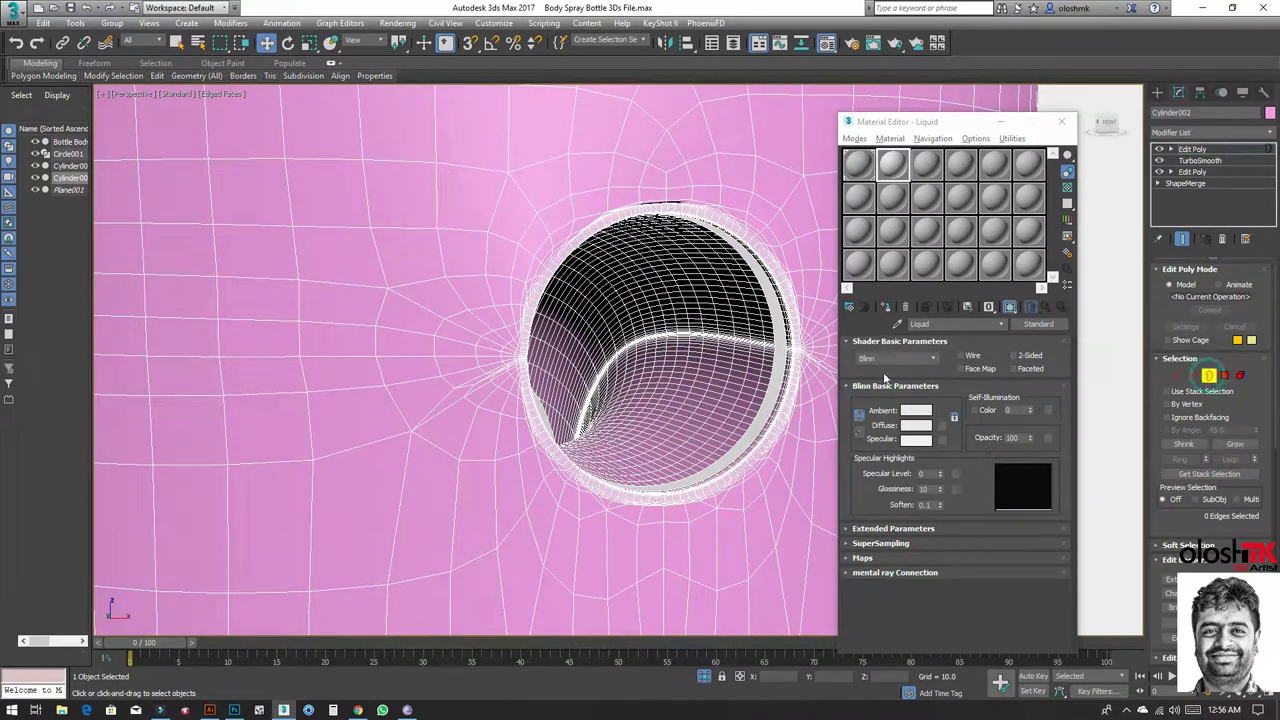
pyautogui.click(781, 370)
pyautogui.keyDown('ctrl'); pyautogui.click(779, 368); pyautogui.keyUp('ctrl')
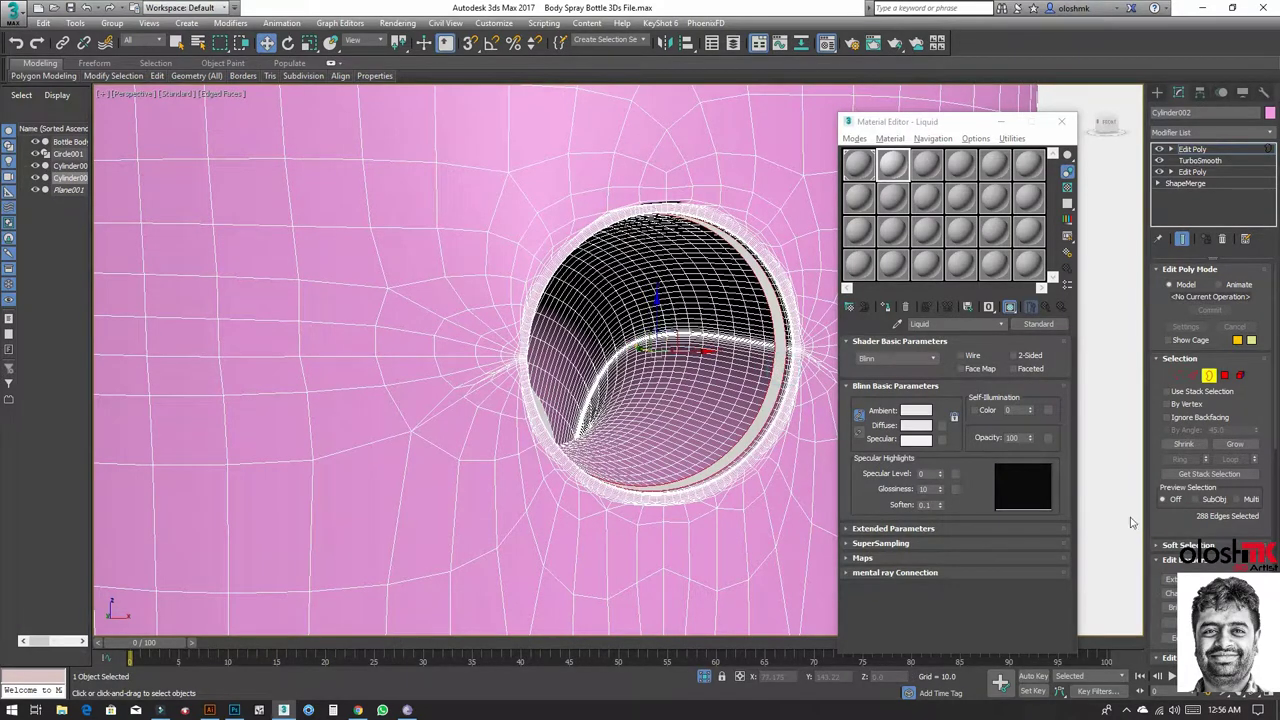
pyautogui.hotkey('alt', 'p')
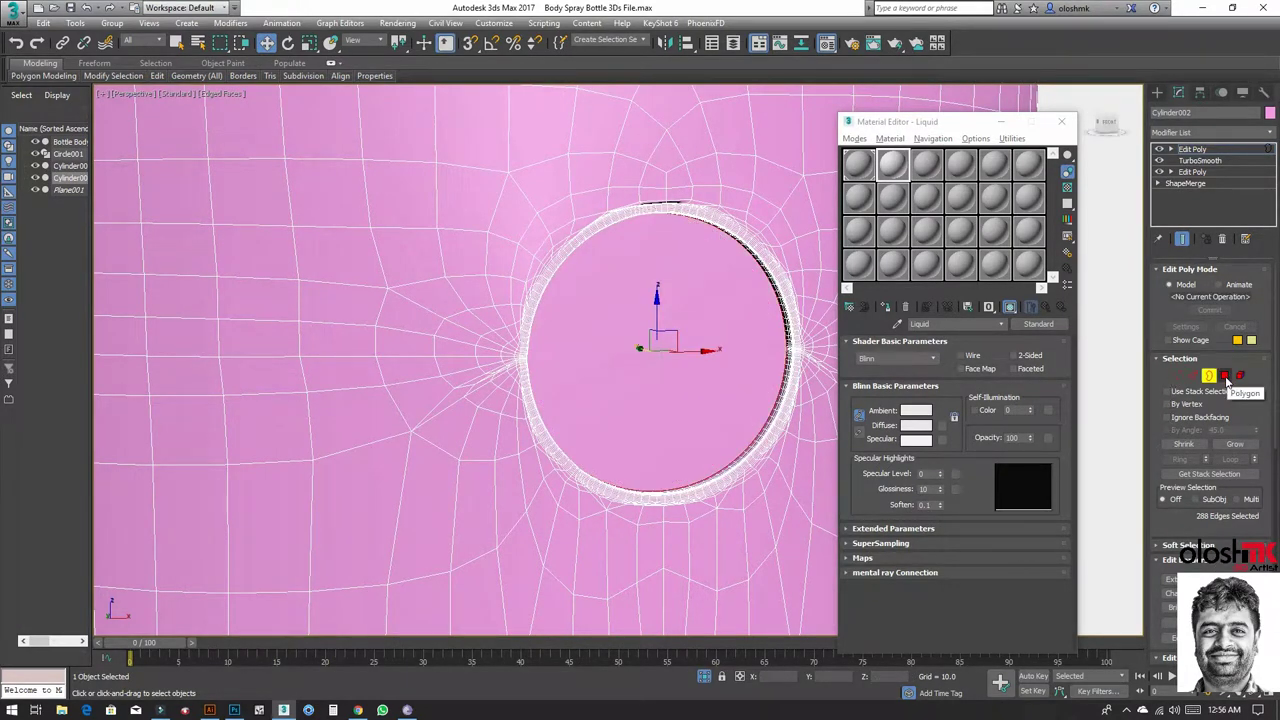
# Step: Inset the two cap polygons by 0.06 and delete them to reopen the hole
pyautogui.click(1225, 377)
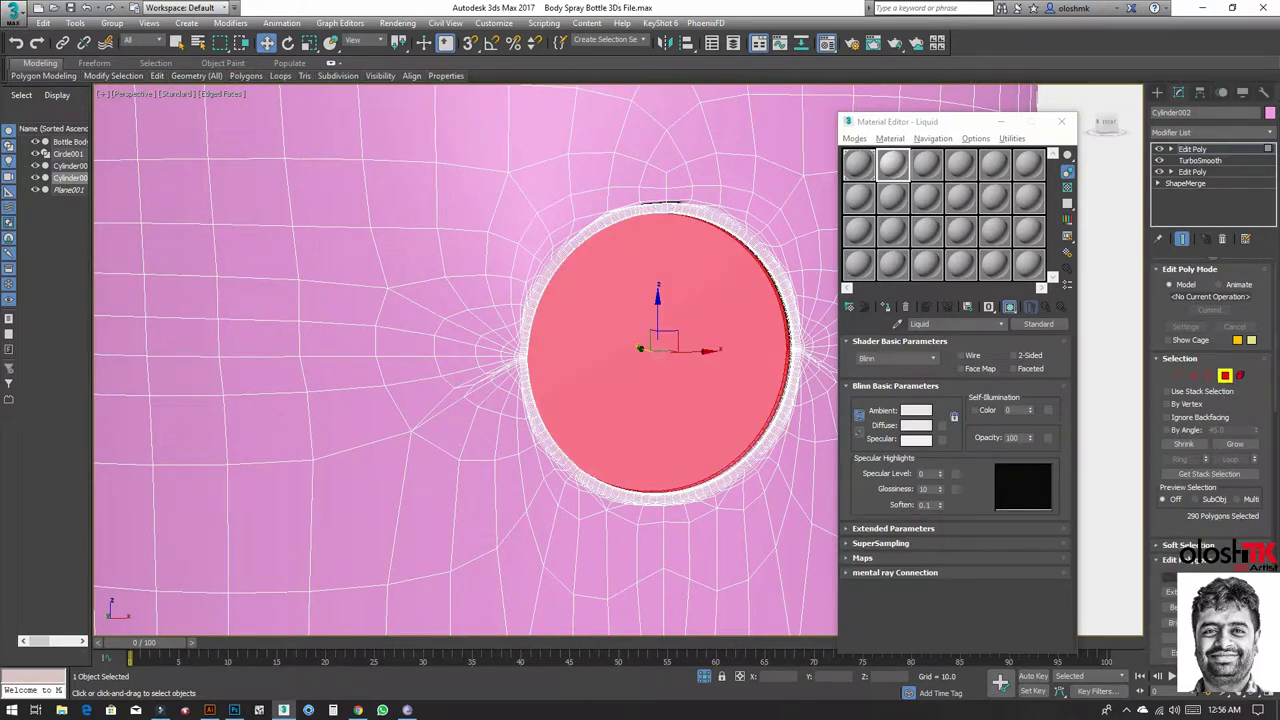
pyautogui.click(1233, 445)
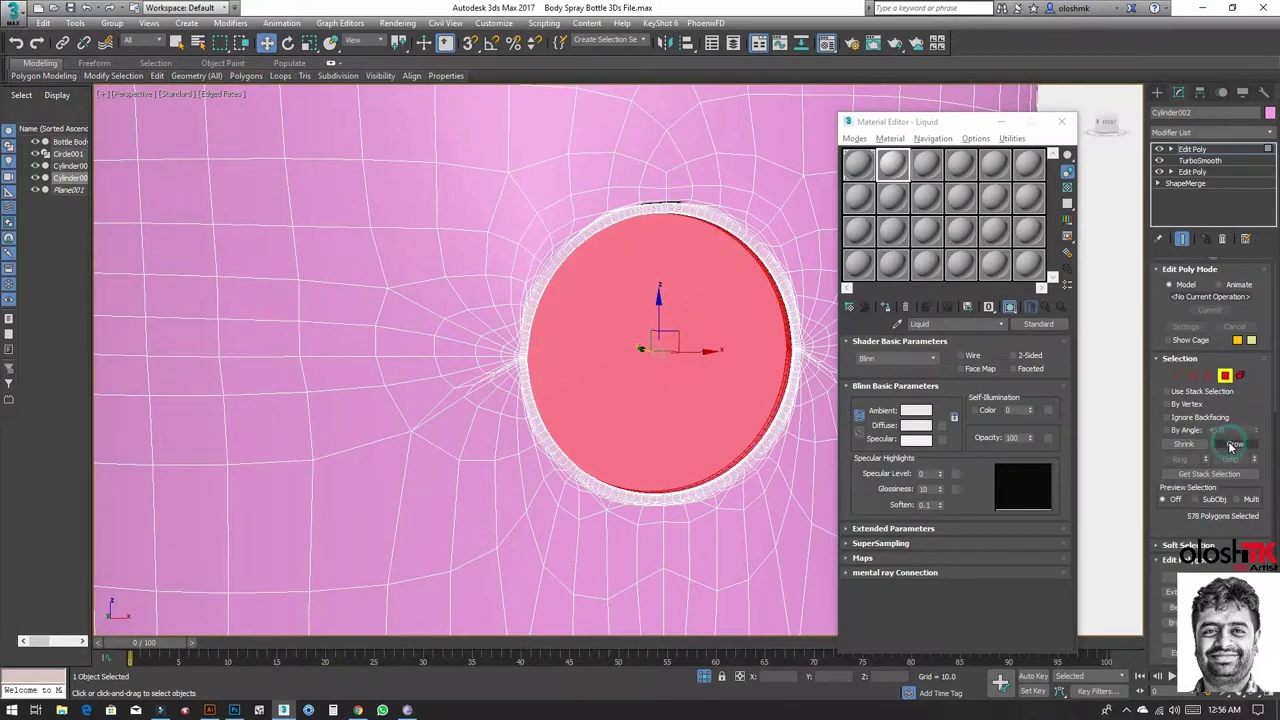
pyautogui.click(1184, 444)
pyautogui.click(1184, 444)
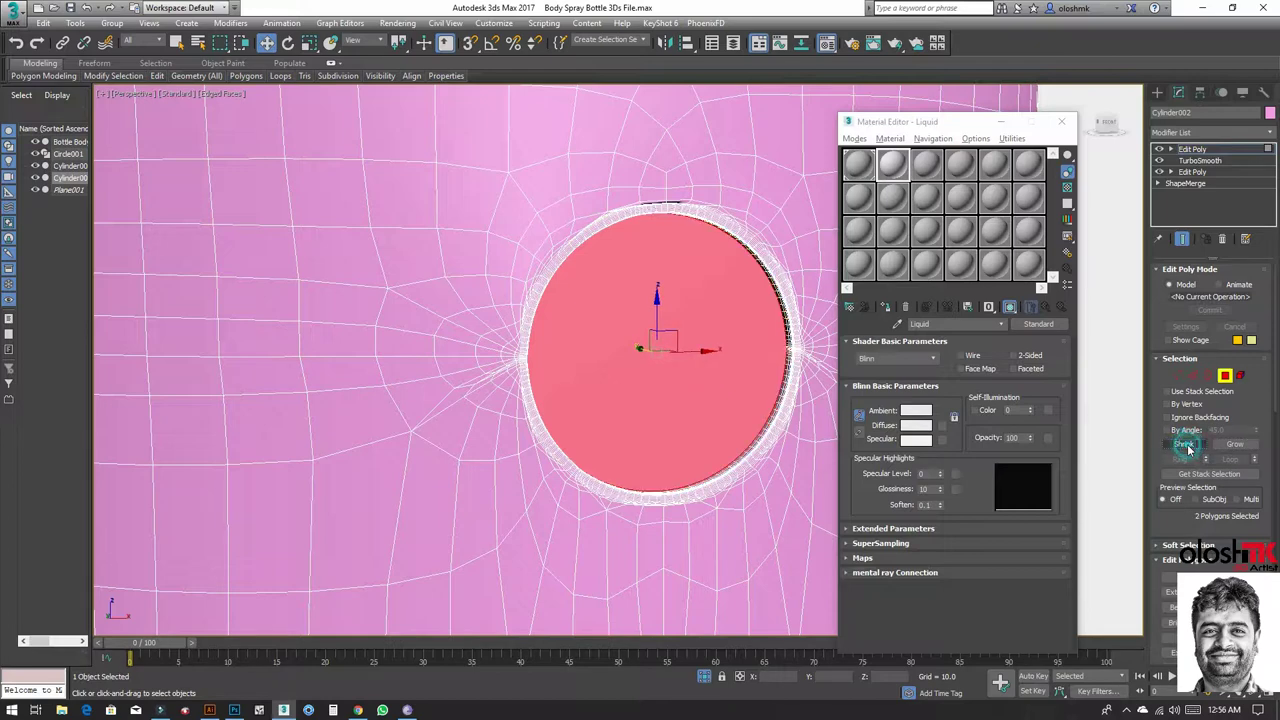
pyautogui.hotkey('shift', 'ctrl', 'i')
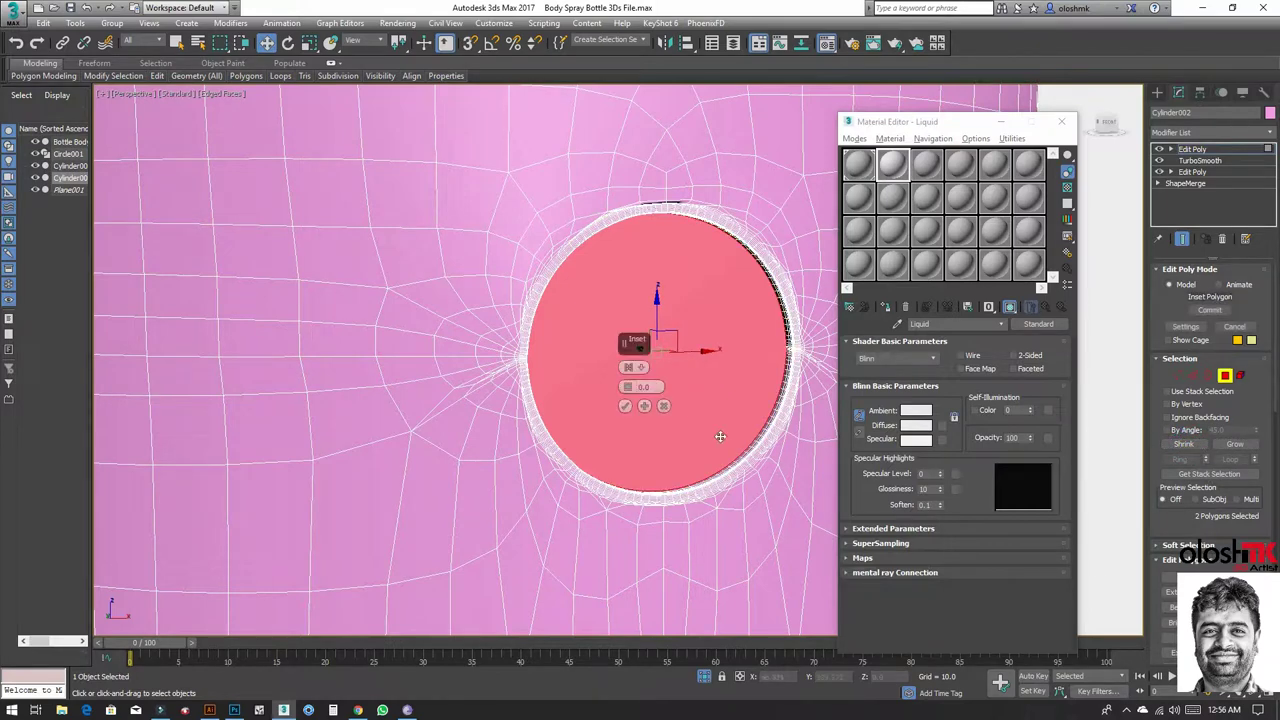
pyautogui.moveTo(627, 388); pyautogui.dragTo(627, 389)
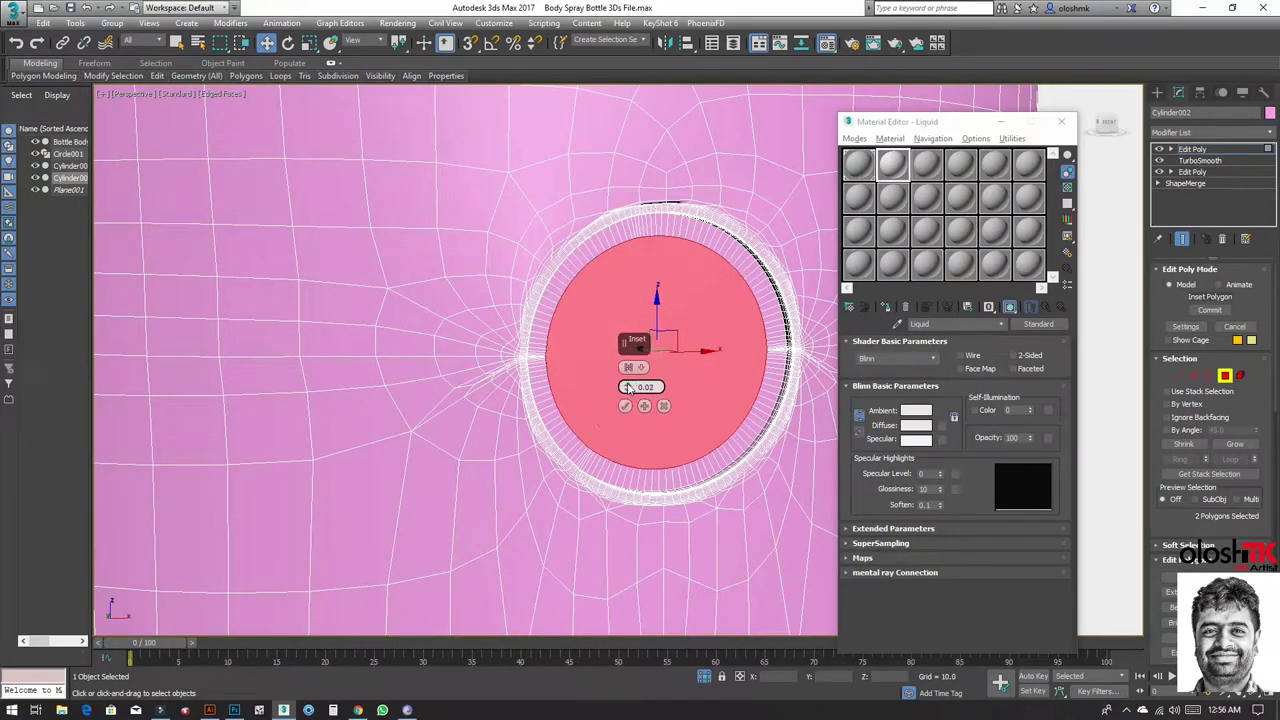
pyautogui.press('Delete')
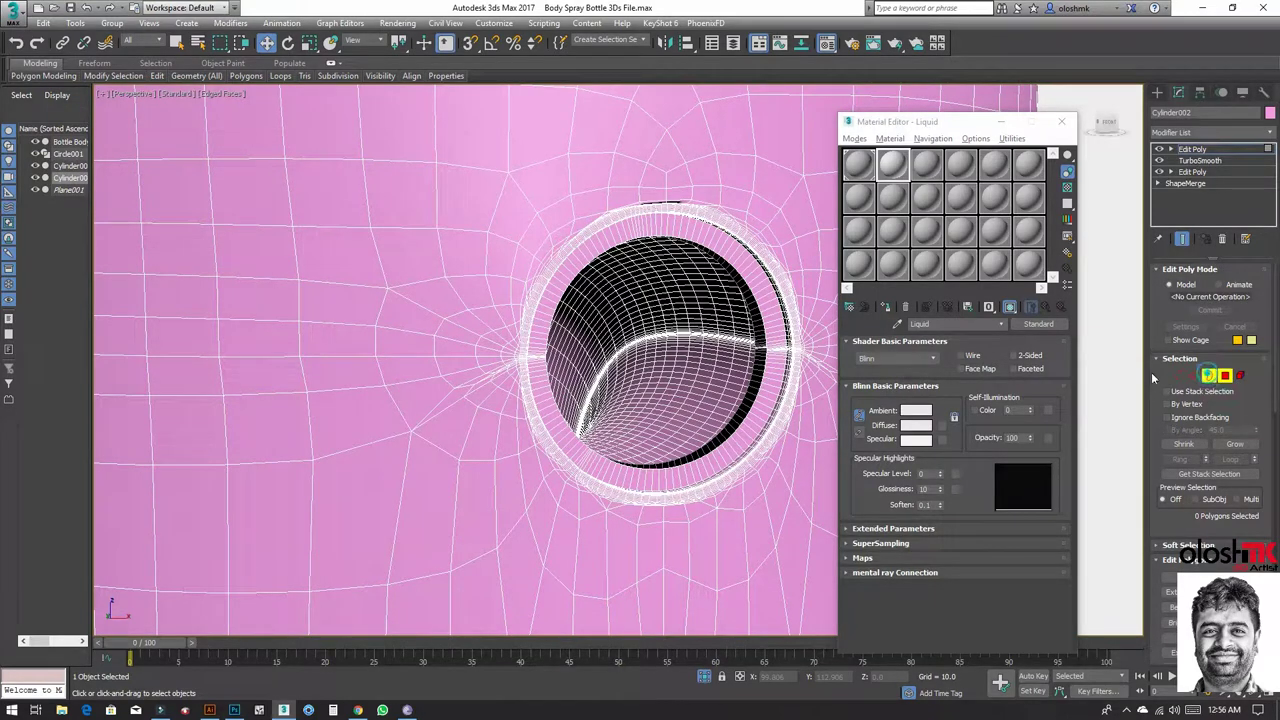
# Step: Select the reopened hole's border in Border mode
pyautogui.click(1209, 376)
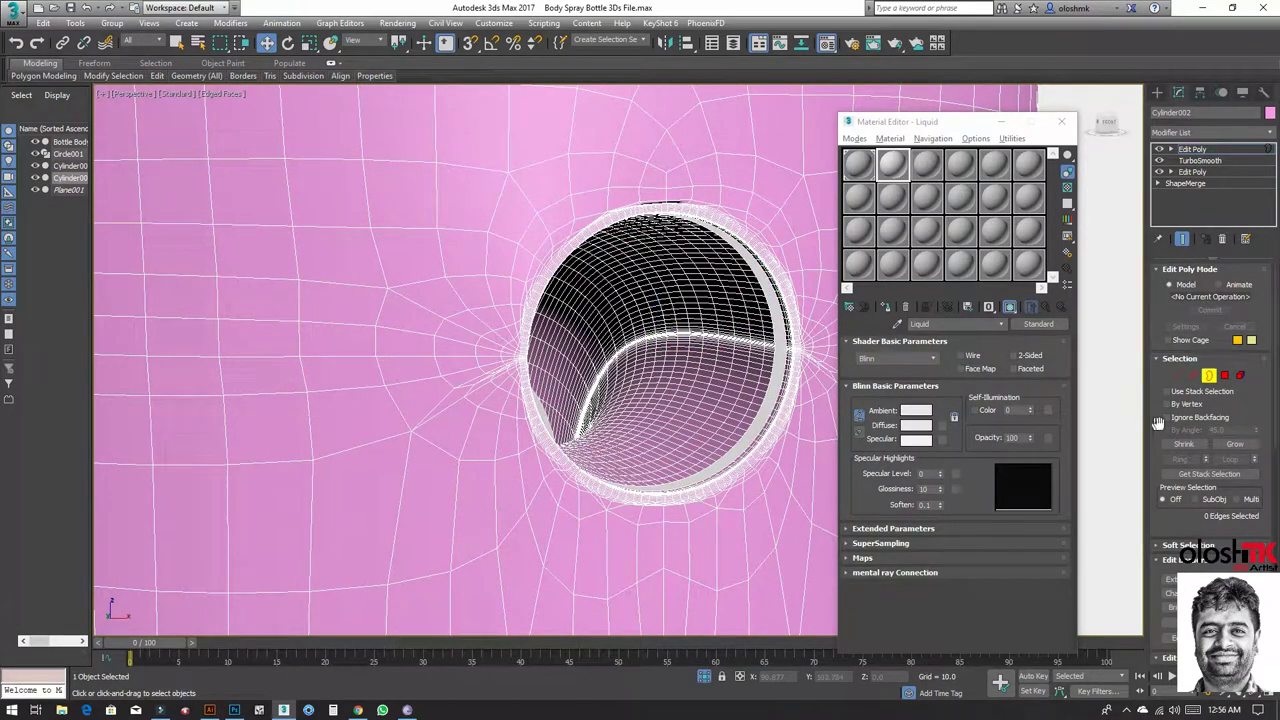
pyautogui.click(752, 383)
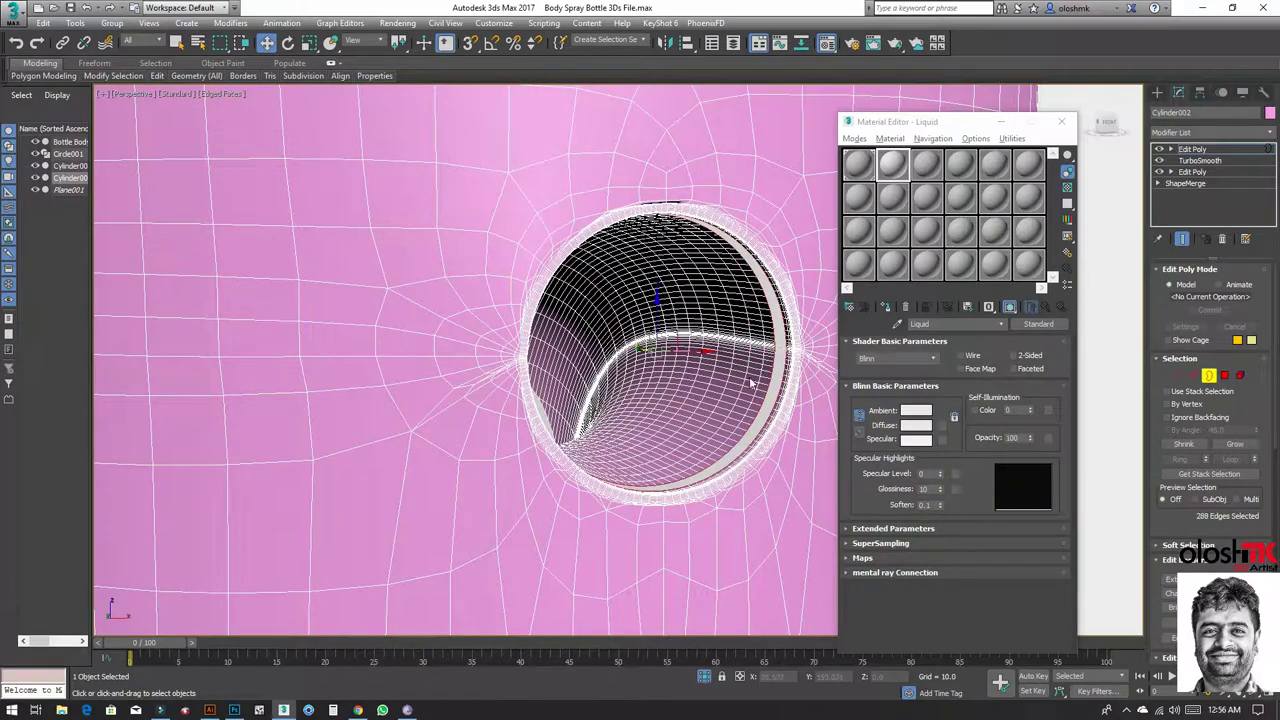
pyautogui.keyDown('alt'); pyautogui.moveTo(698, 397); pyautogui.dragTo(704, 300, button='middle'); pyautogui.keyUp('alt')
# Step: Shift-scale the hole's border inward in the maximized Front view to add new edge rings
pyautogui.hotkey('alt', 'w')
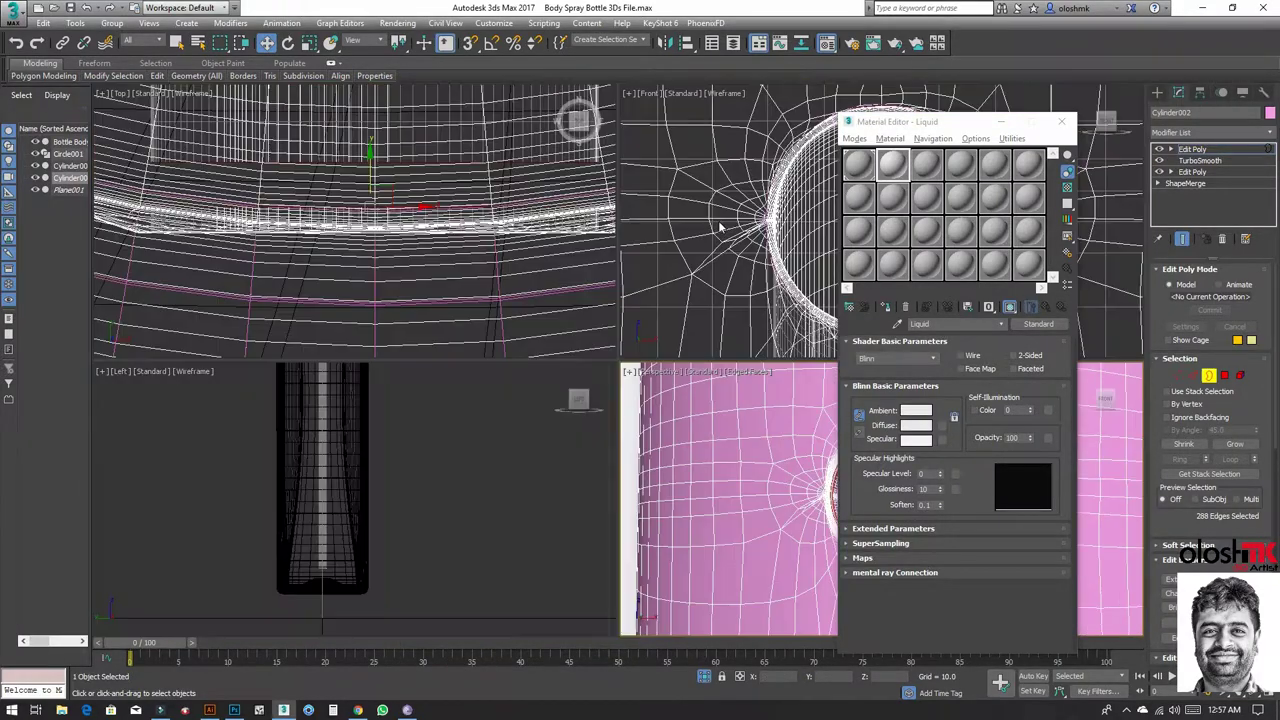
pyautogui.hotkey('alt', 'w')
pyautogui.moveTo(706, 242); pyautogui.dragTo(633, 319, button='middle')
pyautogui.press('r')
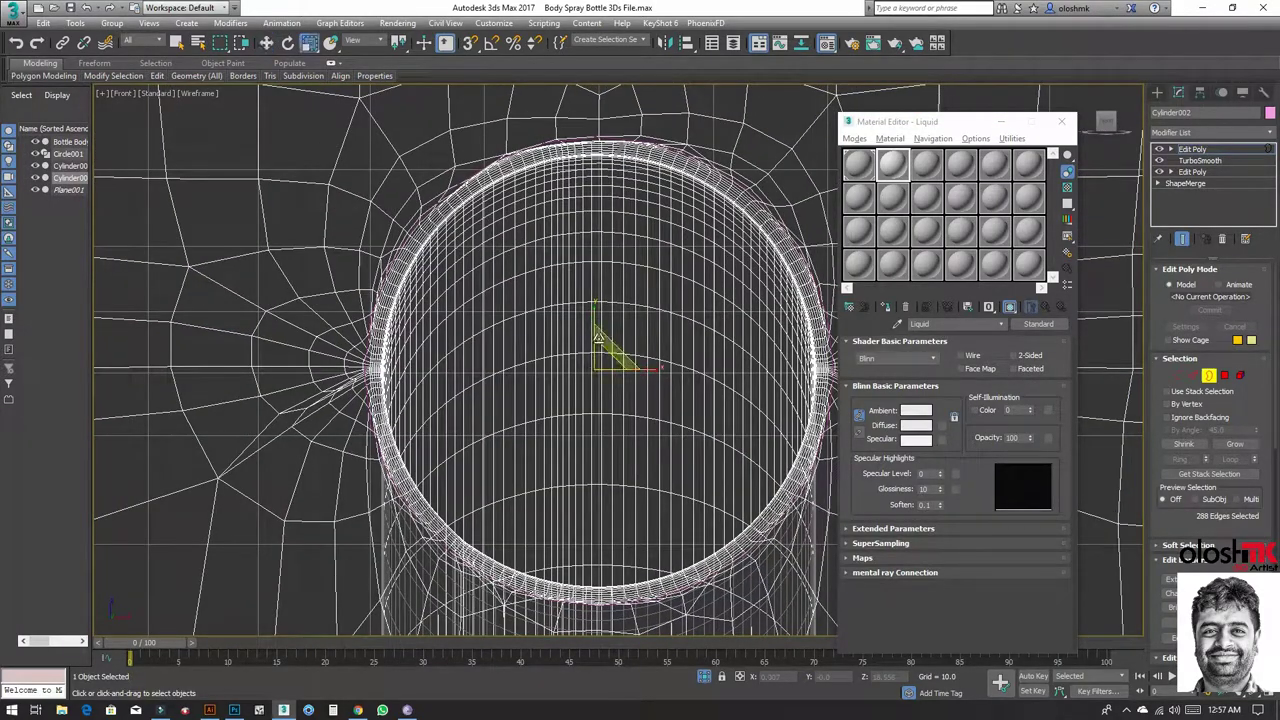
pyautogui.moveTo(608, 375)
pyautogui.keyDown('shift'); pyautogui.mouseDown()
pyautogui.moveTo(605, 413)
pyautogui.moveTo(615, 78)
pyautogui.mouseUp(); pyautogui.keyUp('shift')
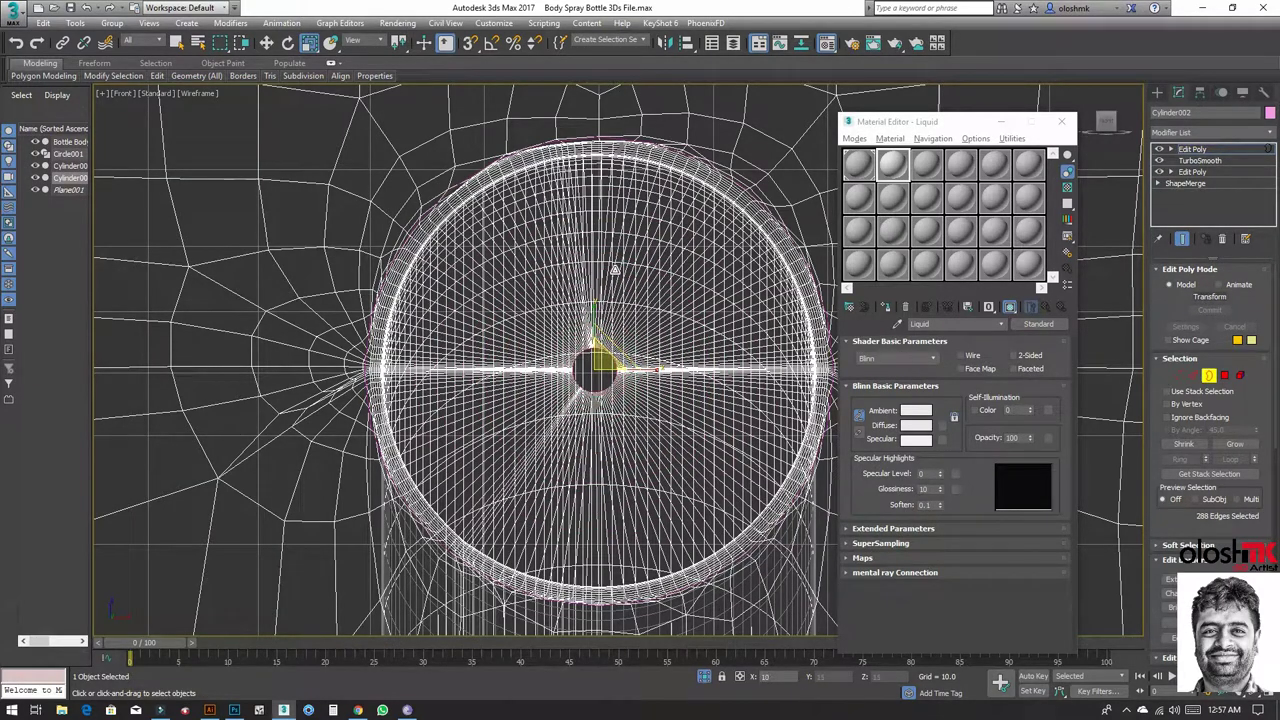
# Step: Inspect the cap opening in Perspective, selecting the polygon at the cap centre
pyautogui.hotkey('alt', 'w')
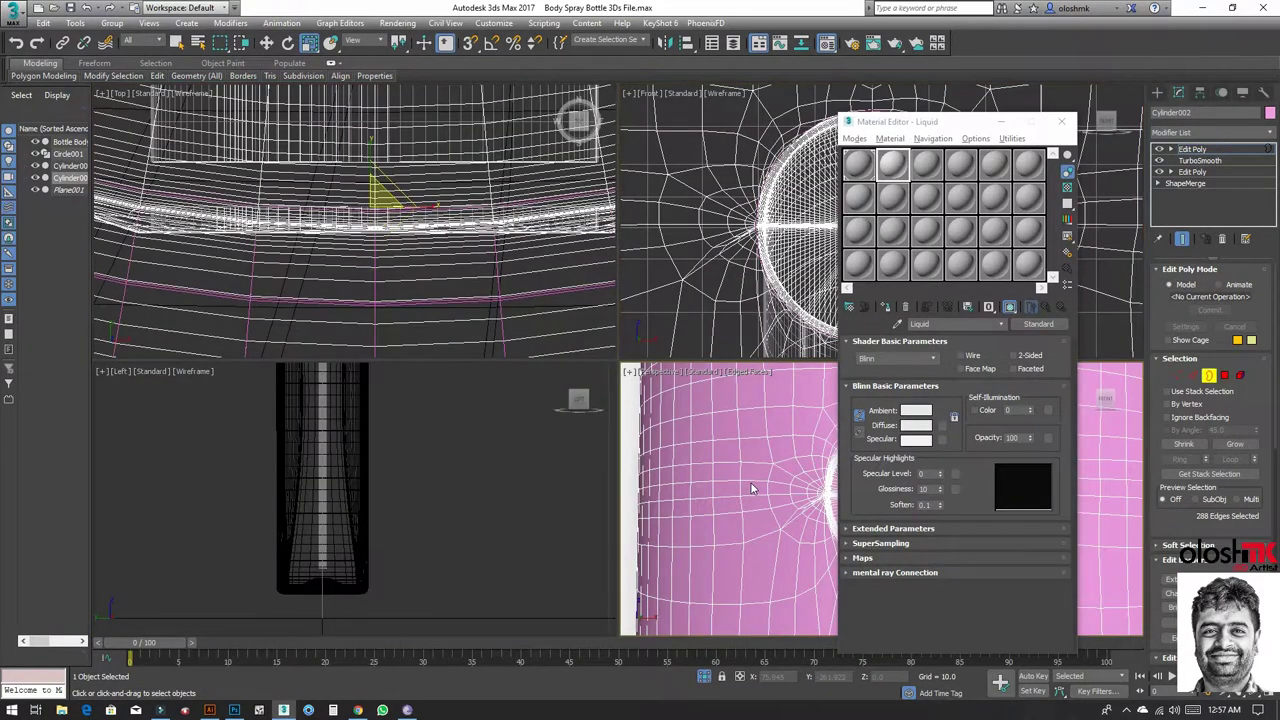
pyautogui.hotkey('alt', 'w')
pyautogui.hotkey('alt', 'w')
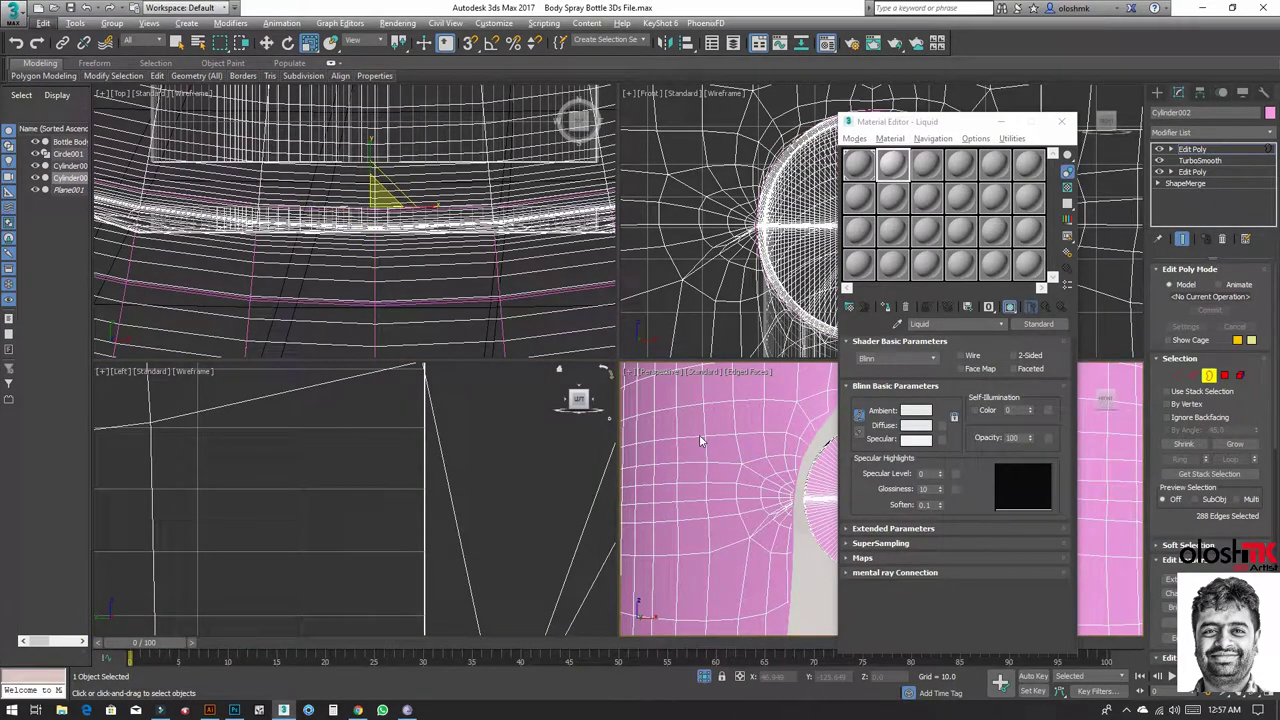
pyautogui.hotkey('alt', 'w')
pyautogui.moveTo(662, 398)
pyautogui.keyDown('alt'); pyautogui.mouseDown(button='middle')
pyautogui.moveTo(651, 420)
pyautogui.moveTo(680, 408)
pyautogui.moveTo(659, 385)
pyautogui.mouseUp(button='middle'); pyautogui.keyUp('alt')
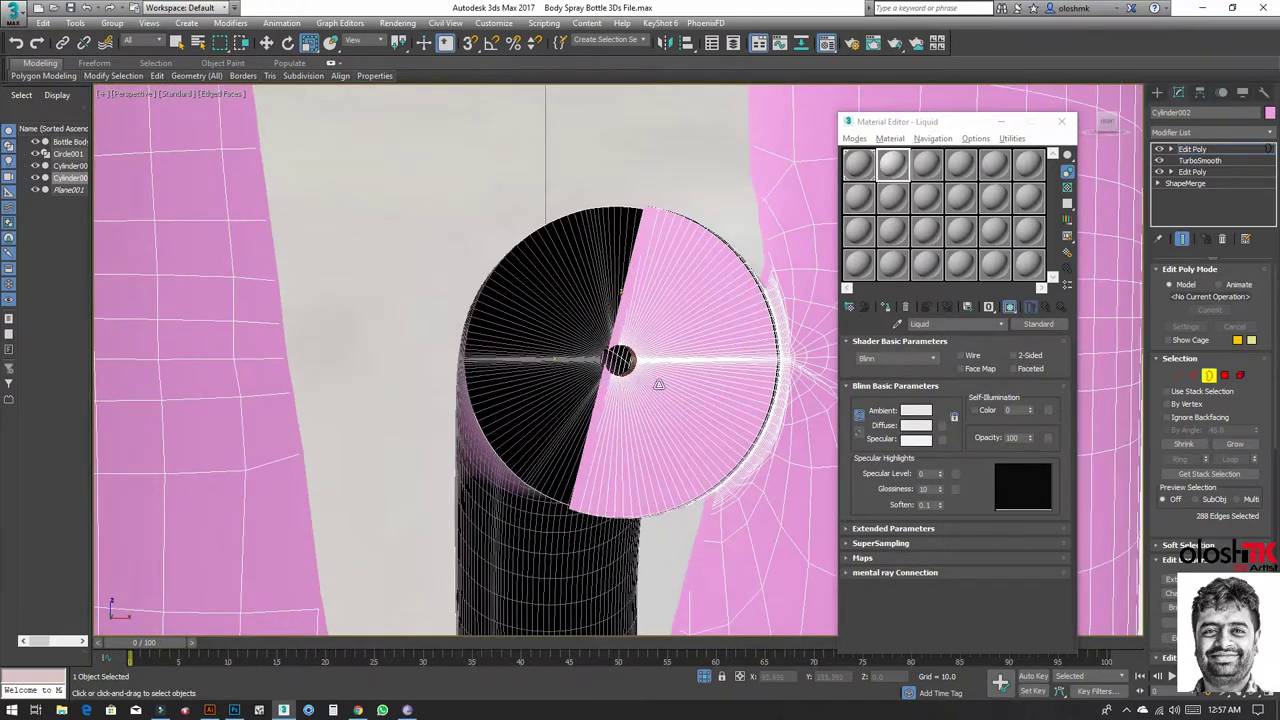
pyautogui.press('w')
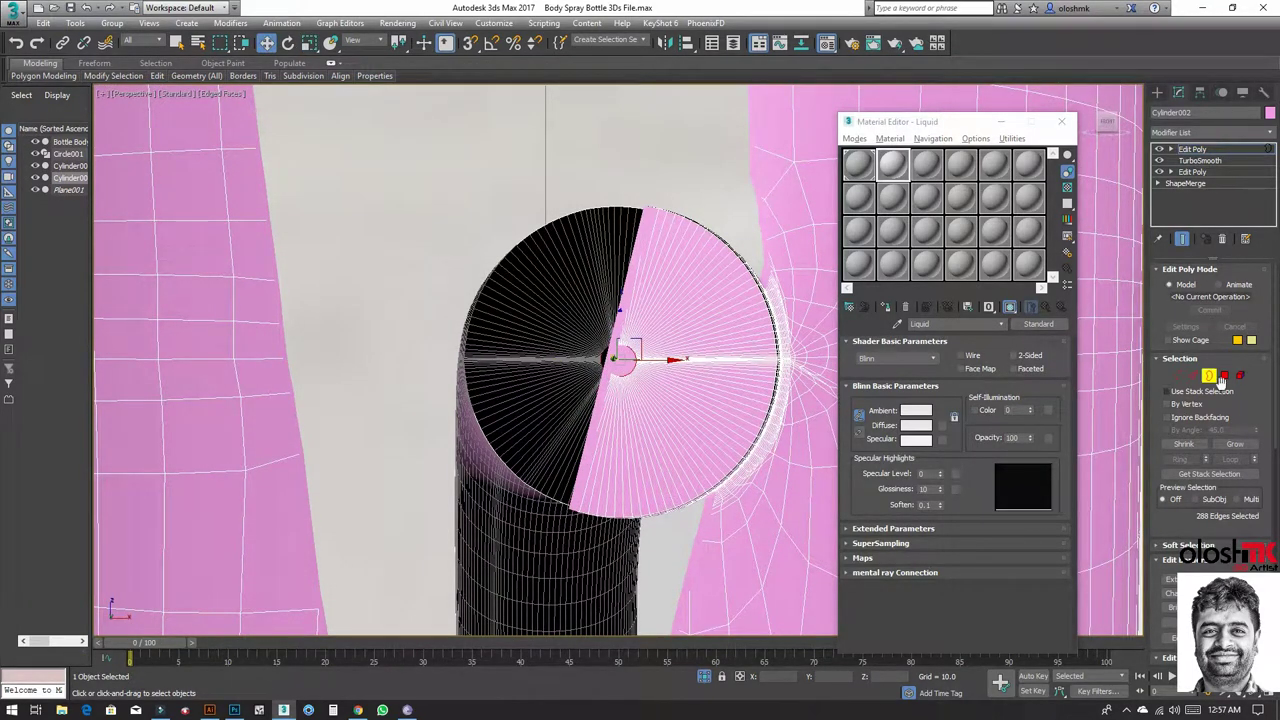
pyautogui.click(1224, 376)
pyautogui.click(632, 365)
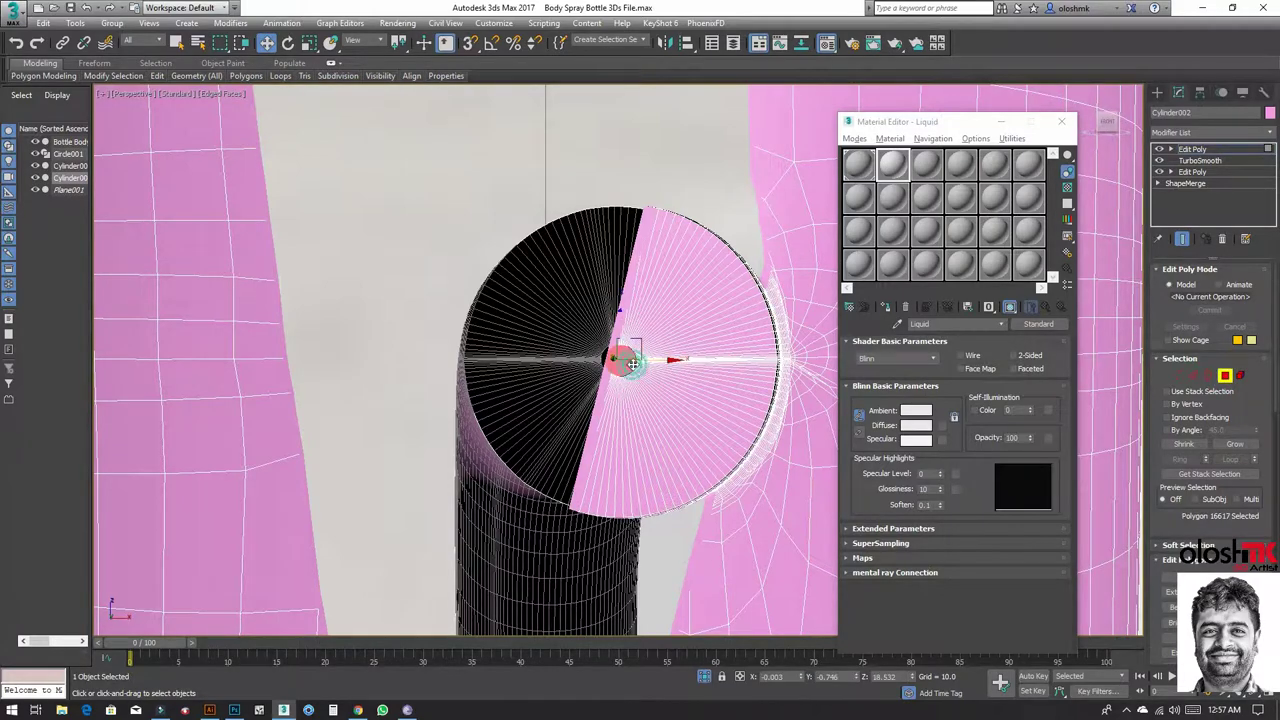
pyautogui.keyDown('alt'); pyautogui.moveTo(632, 365); pyautogui.dragTo(684, 408, button='middle'); pyautogui.keyUp('alt')
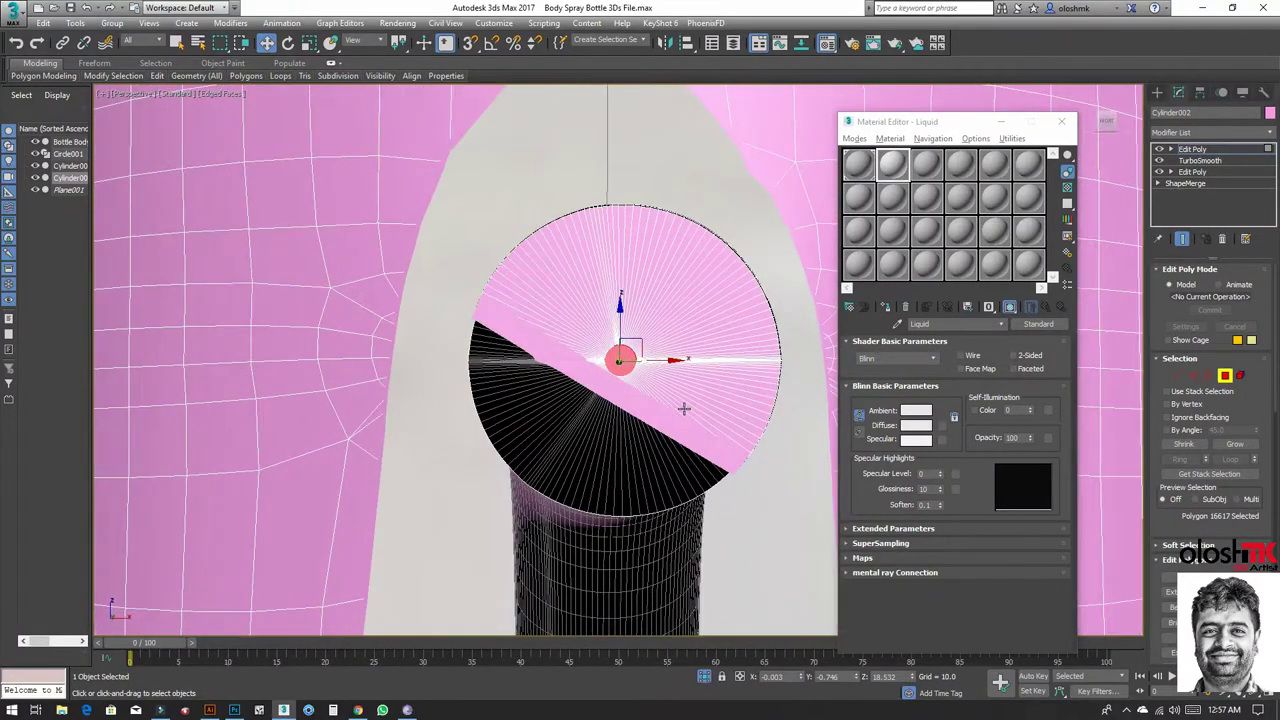
pyautogui.keyDown('alt'); pyautogui.moveTo(669, 449); pyautogui.dragTo(472, 452, button='middle'); pyautogui.keyUp('alt')
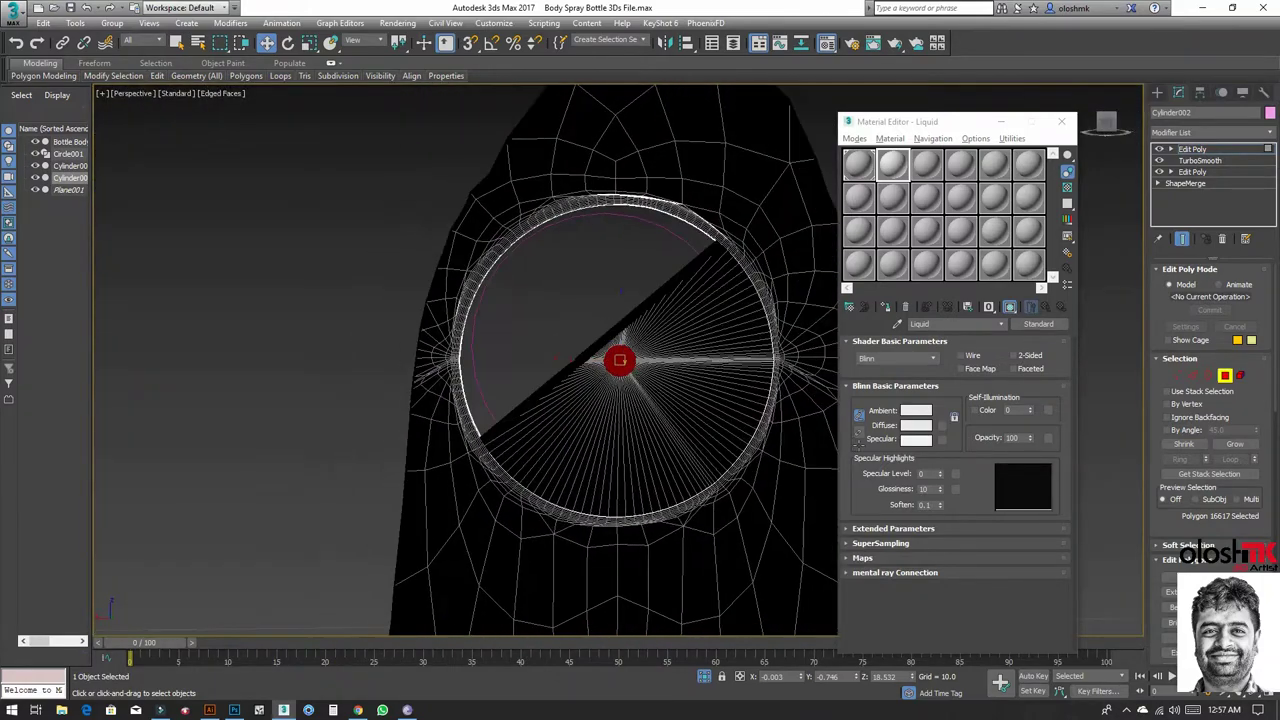
pyautogui.moveTo(620, 361)
pyautogui.keyDown('alt'); pyautogui.mouseDown(button='middle')
pyautogui.moveTo(713, 394)
pyautogui.moveTo(659, 343)
pyautogui.moveTo(482, 401)
pyautogui.mouseUp(button='middle'); pyautogui.keyUp('alt')
pyautogui.keyDown('alt'); pyautogui.moveTo(652, 404); pyautogui.dragTo(706, 423, button='middle'); pyautogui.keyUp('alt')
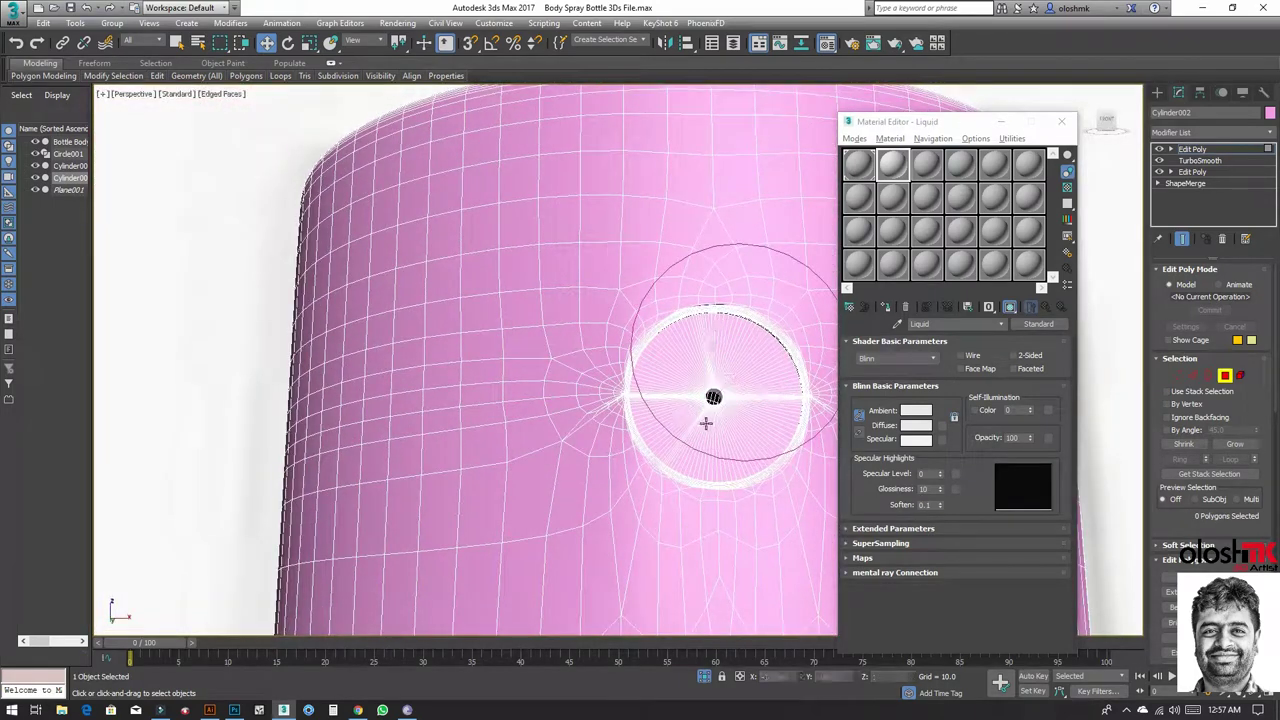
# Step: Leave sub-object editing to return to the whole Cylinder002 object
pyautogui.press('2')
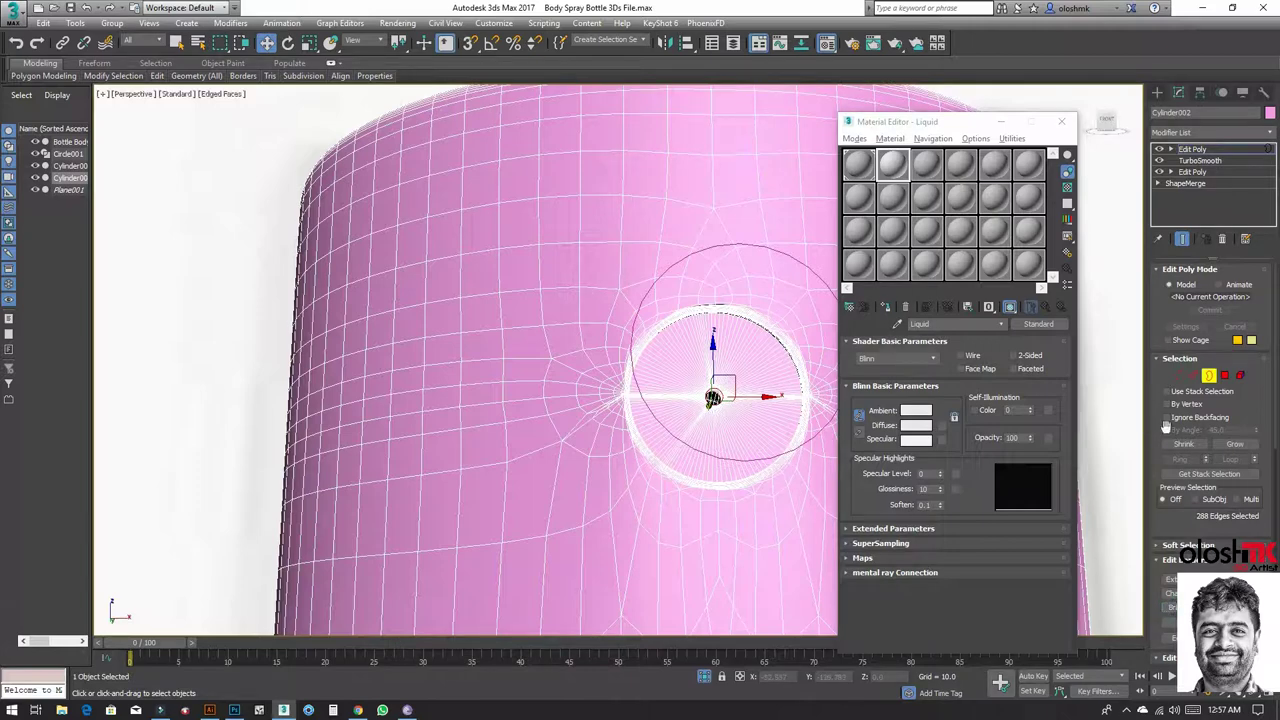
pyautogui.click(1210, 376)
pyautogui.scroll(-5, 487, 444)
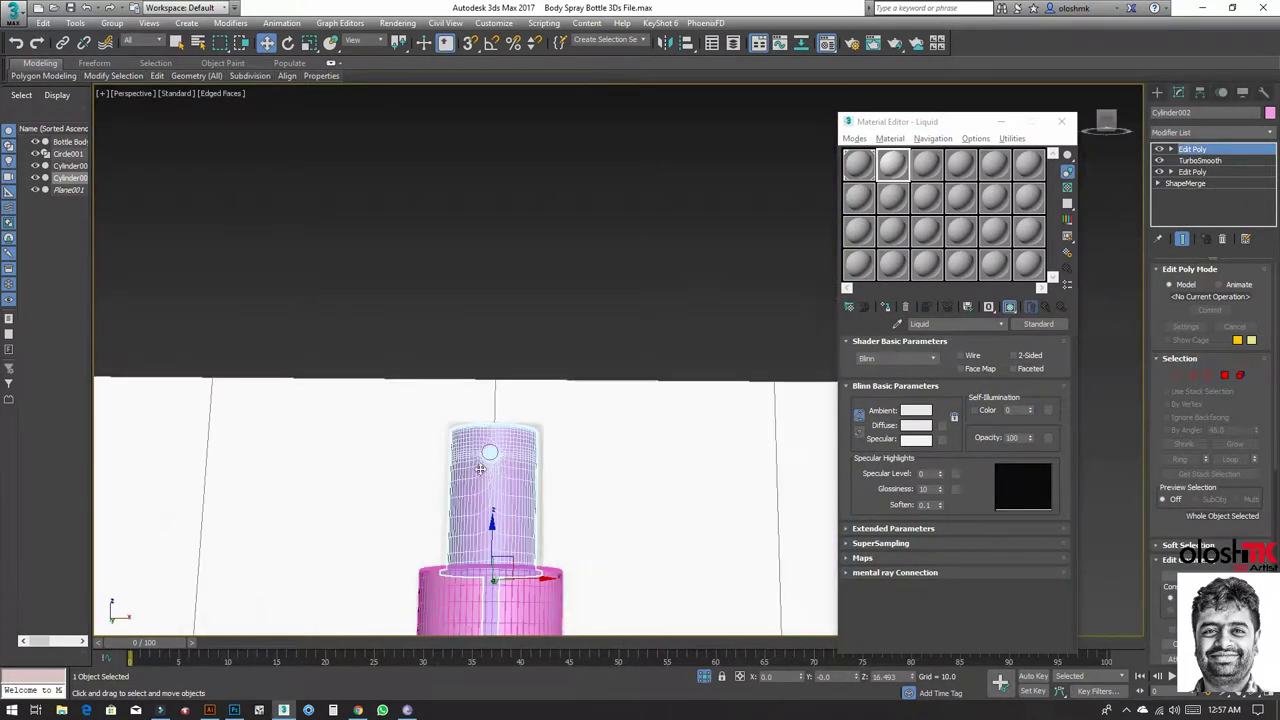
# Step: Convert the spray head to an Editable Poly, collapsing its modifier stack
pyautogui.moveTo(507, 524); pyautogui.dragTo(505, 399, button='middle')
pyautogui.click(486, 277)
pyautogui.click(486, 477)
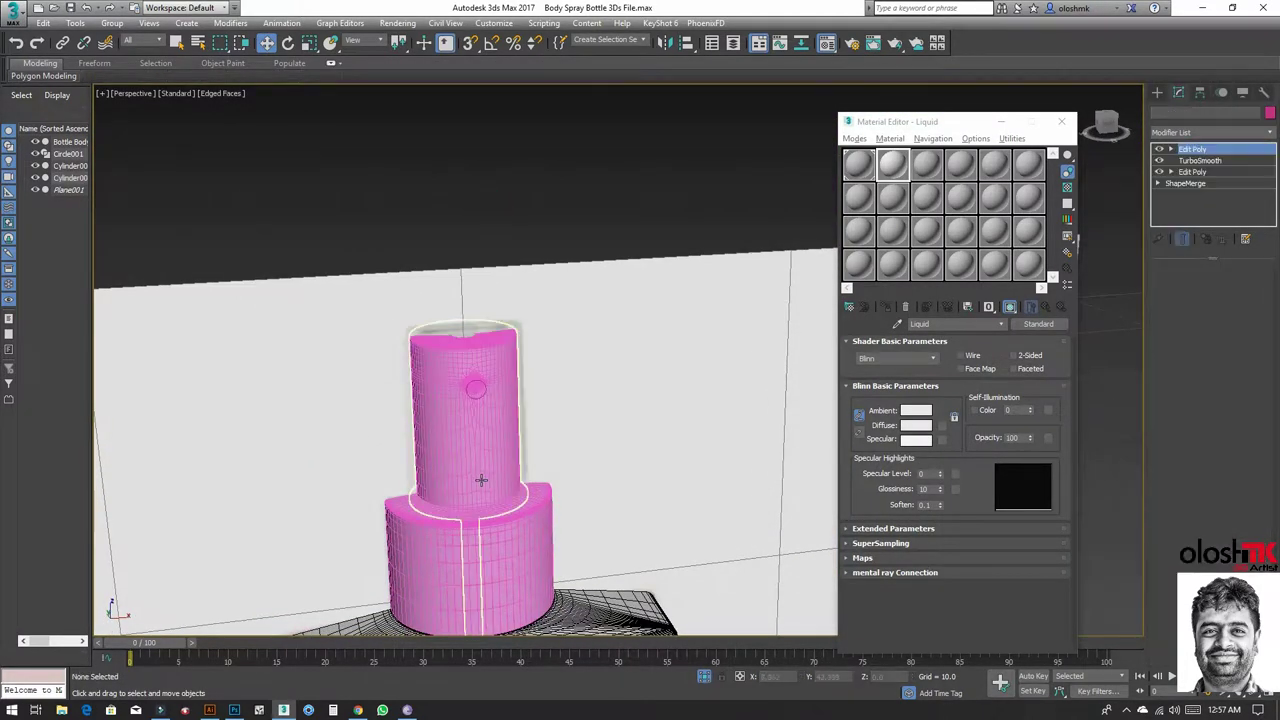
pyautogui.keyDown('alt'); pyautogui.moveTo(479, 481); pyautogui.dragTo(485, 300, button='middle'); pyautogui.keyUp('alt')
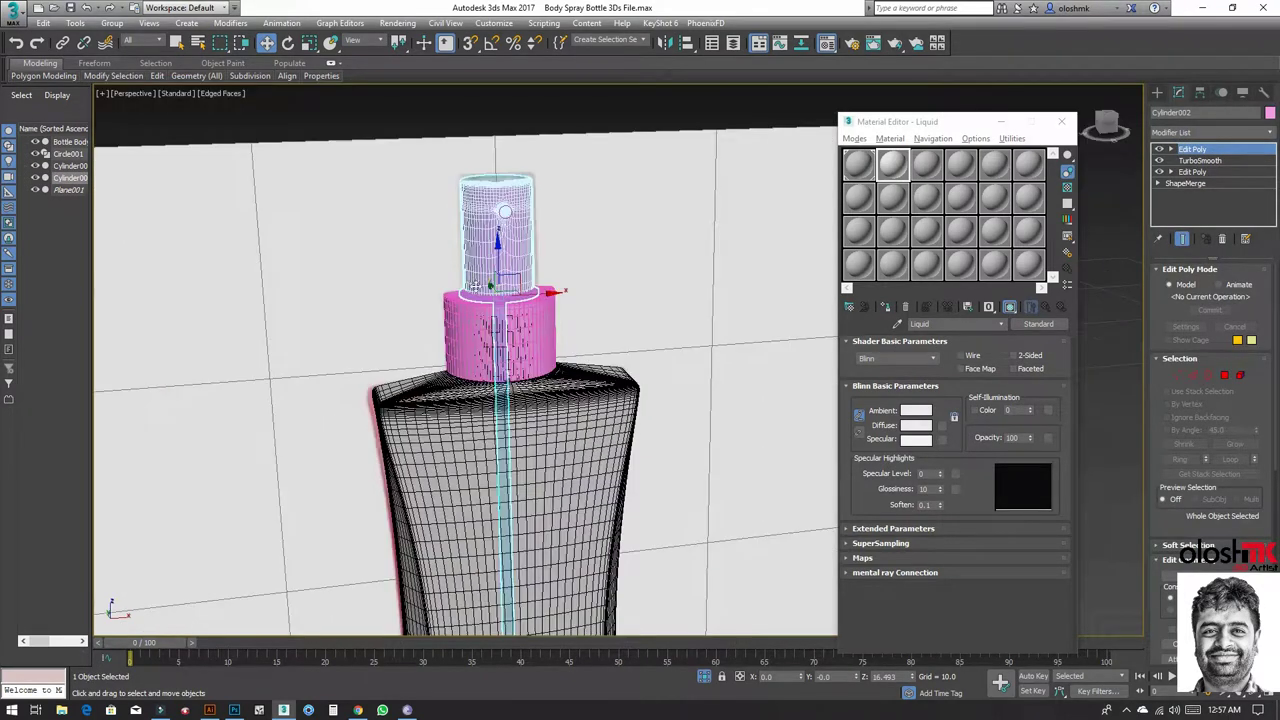
pyautogui.rightClick(494, 218)
pyautogui.moveTo(523, 356)
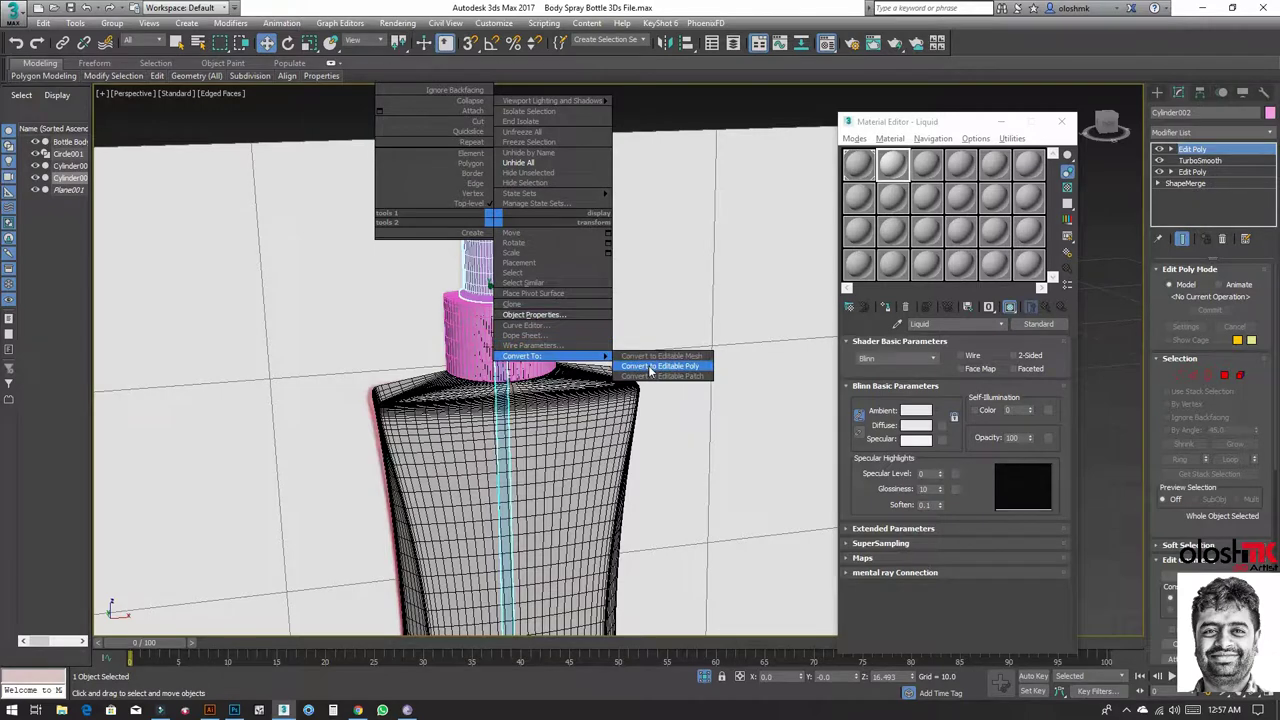
pyautogui.click(650, 366)
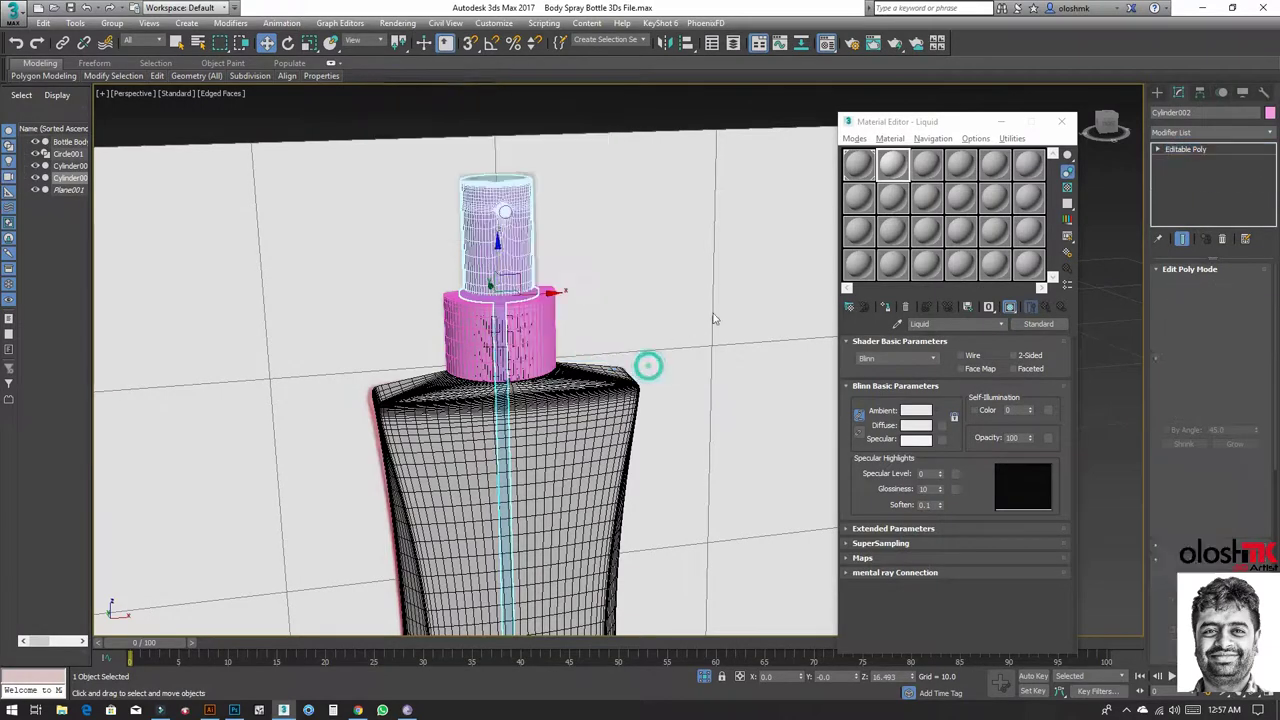
# Step: Reopen the Material Editor, select the middle cap cylinder and pick slot 03
pyautogui.click(828, 43)
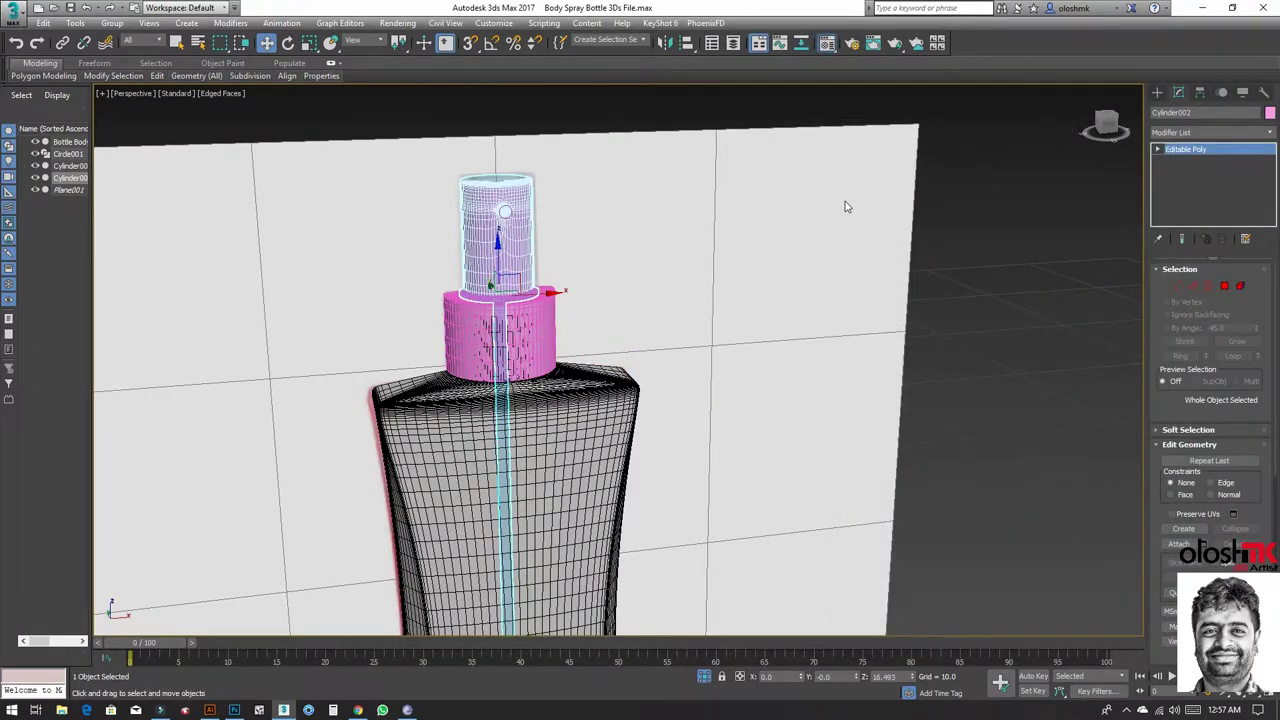
pyautogui.press('m')
pyautogui.click(510, 340)
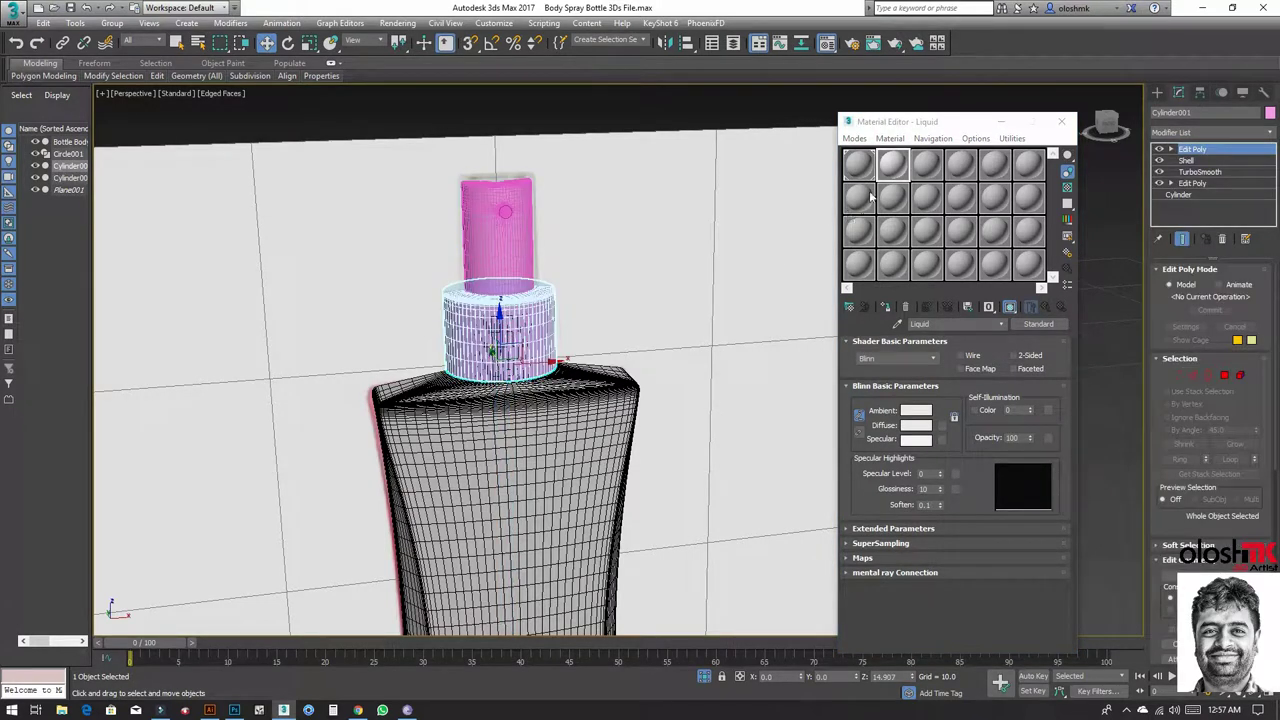
pyautogui.click(924, 163)
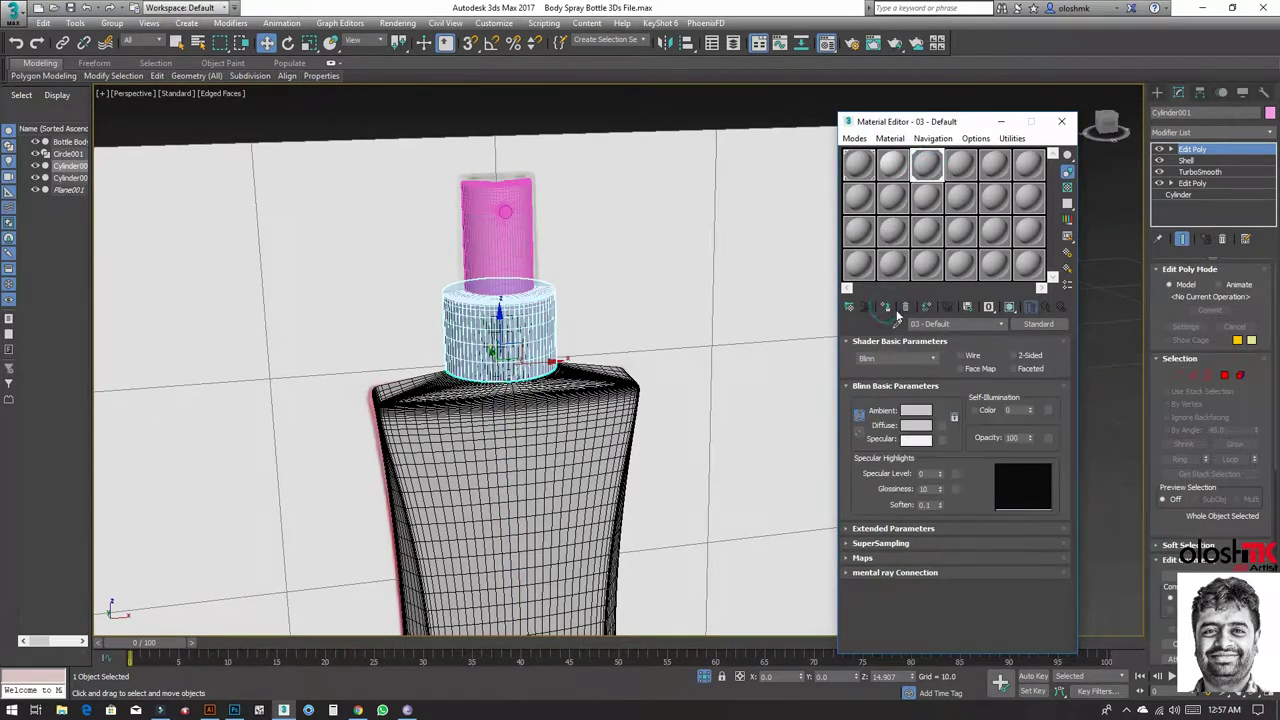
# Step: Rename material slot 03 to 'Allum Cap' and show it in the viewport
pyautogui.click(1009, 307)
pyautogui.doubleClick(950, 323)
pyautogui.write('Allum Cap')
# Step: Give the spray head slot 04 renamed 'Spray' with a lighter 173 grey diffuse
pyautogui.click(491, 213)
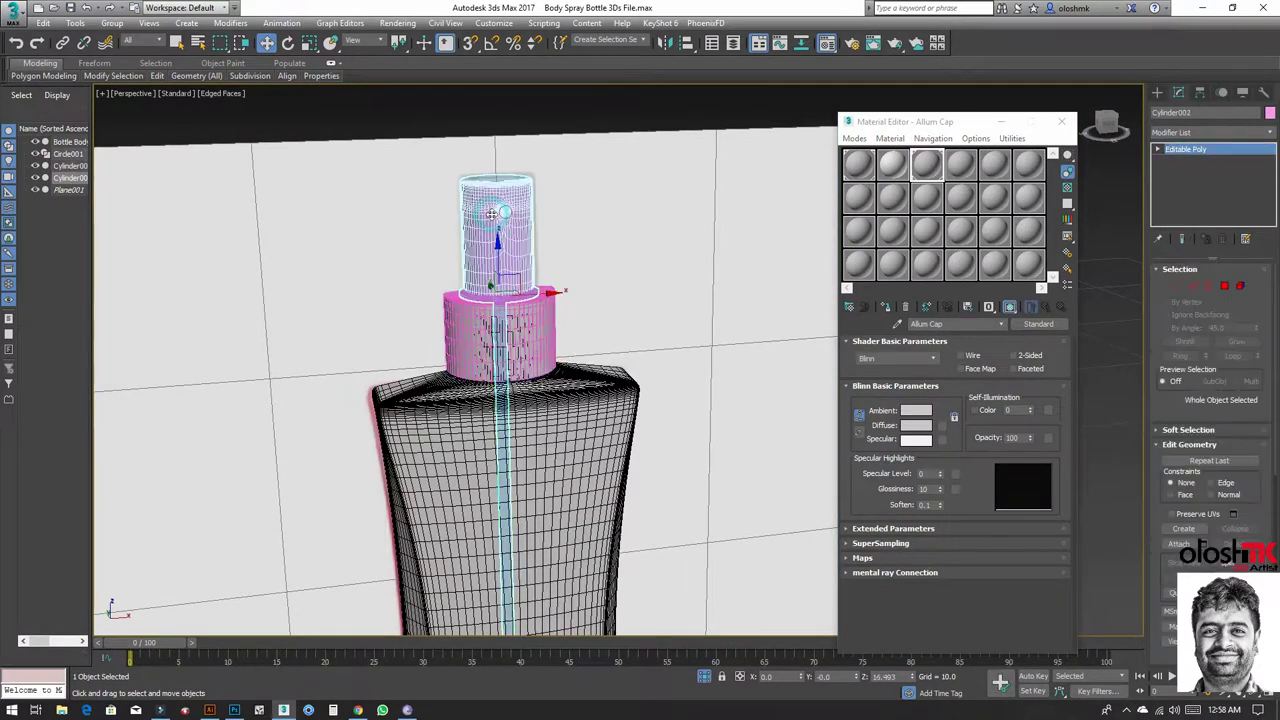
pyautogui.click(960, 168)
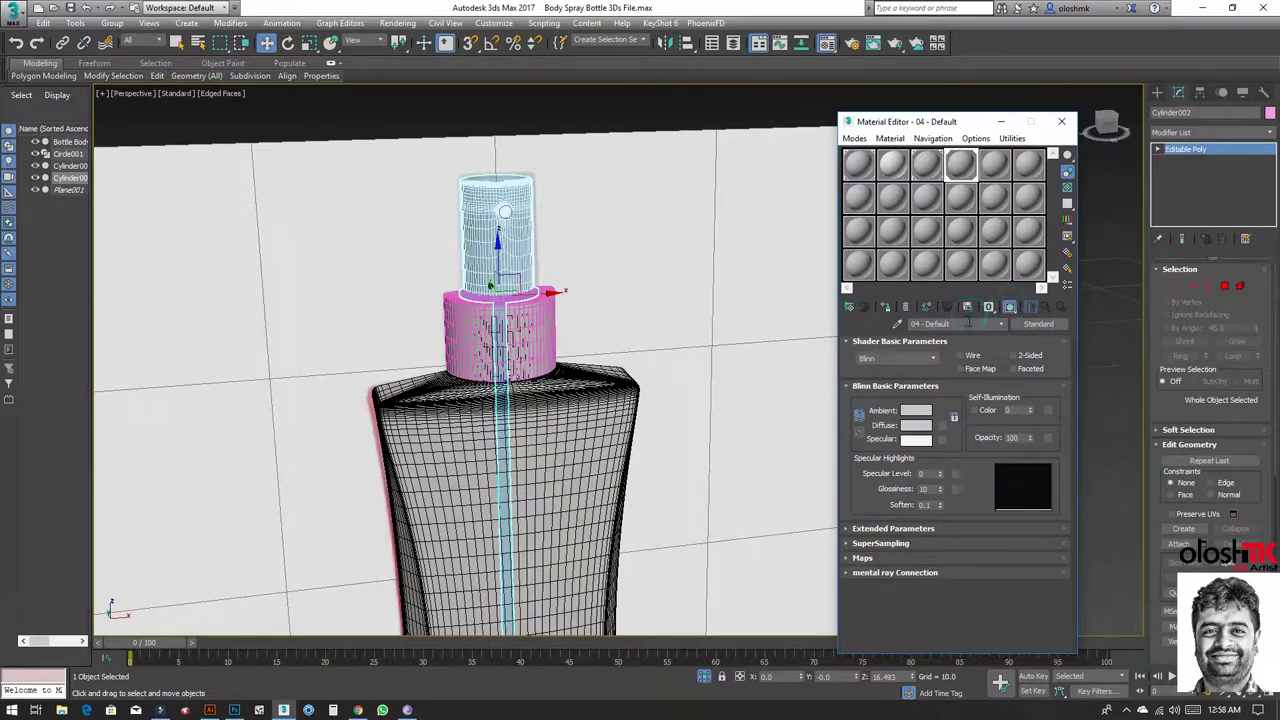
pyautogui.doubleClick(930, 323)
pyautogui.write('Spray')
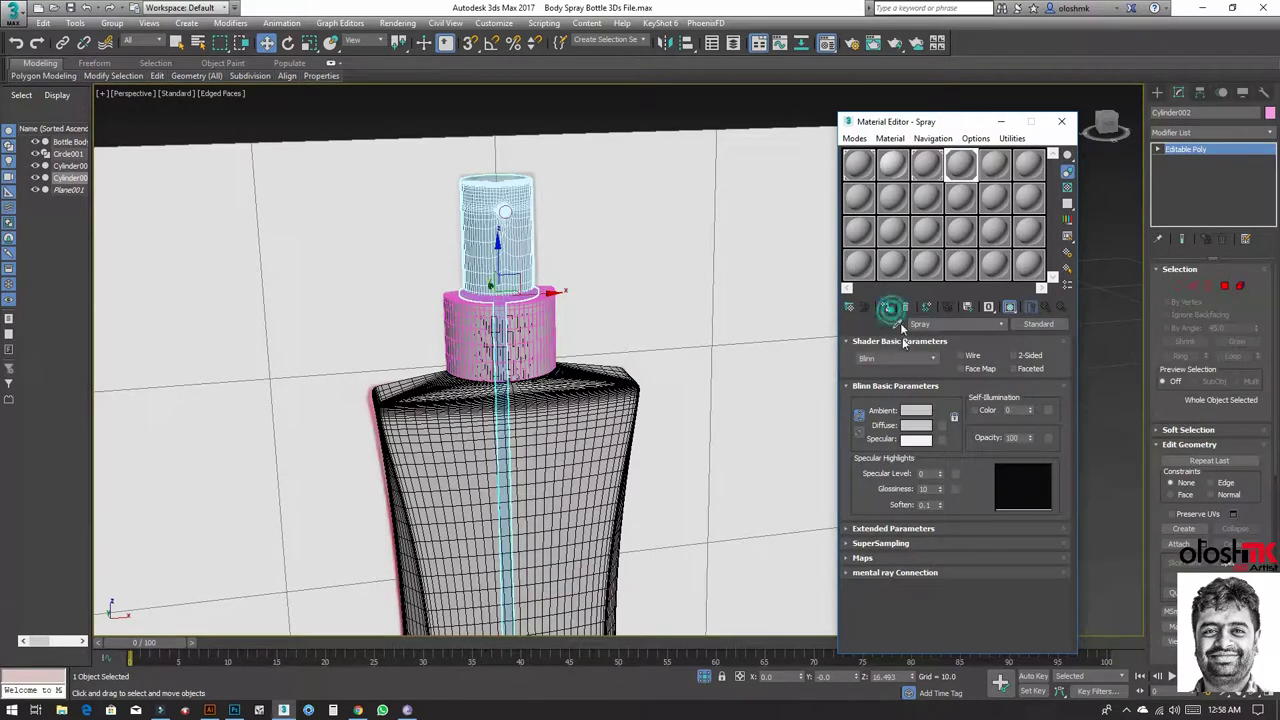
pyautogui.click(916, 425)
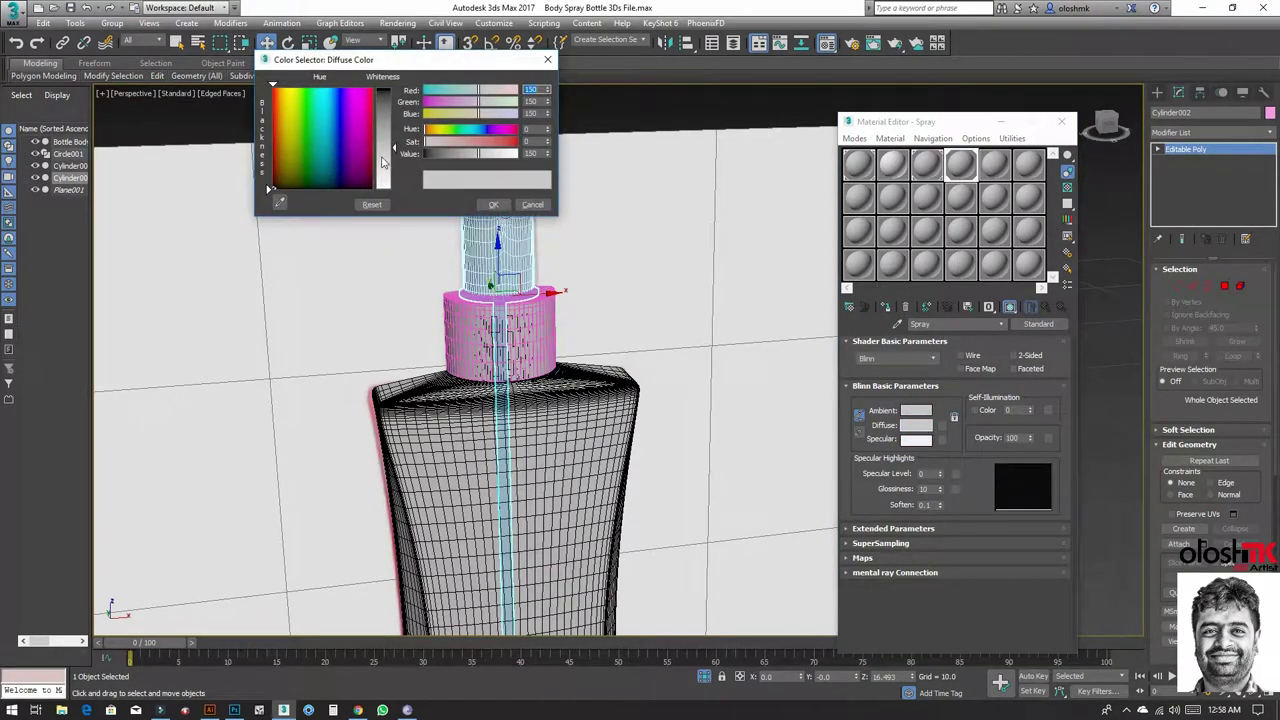
pyautogui.click(381, 162)
pyautogui.click(498, 205)
pyautogui.scroll(5, 515, 250)
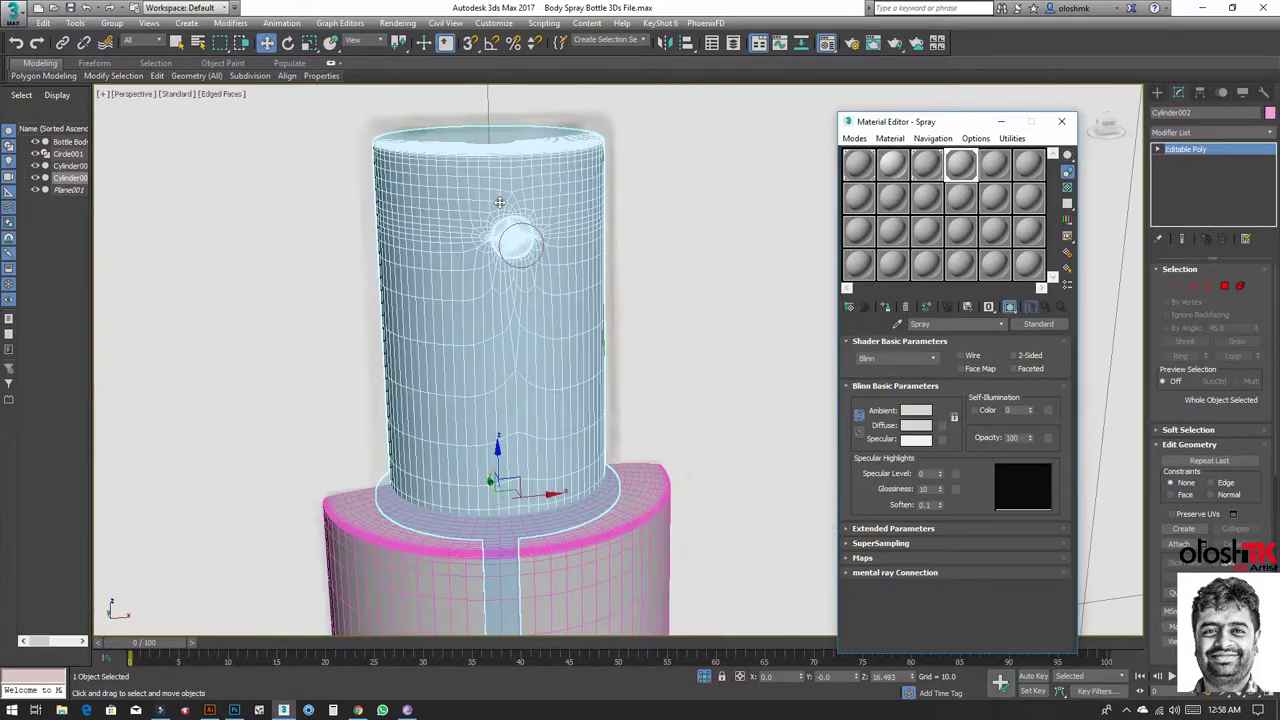
pyautogui.scroll(2, 515, 250)
pyautogui.scroll(3, 515, 250)
pyautogui.scroll(2, 515, 250)
pyautogui.scroll(3, 515, 250)
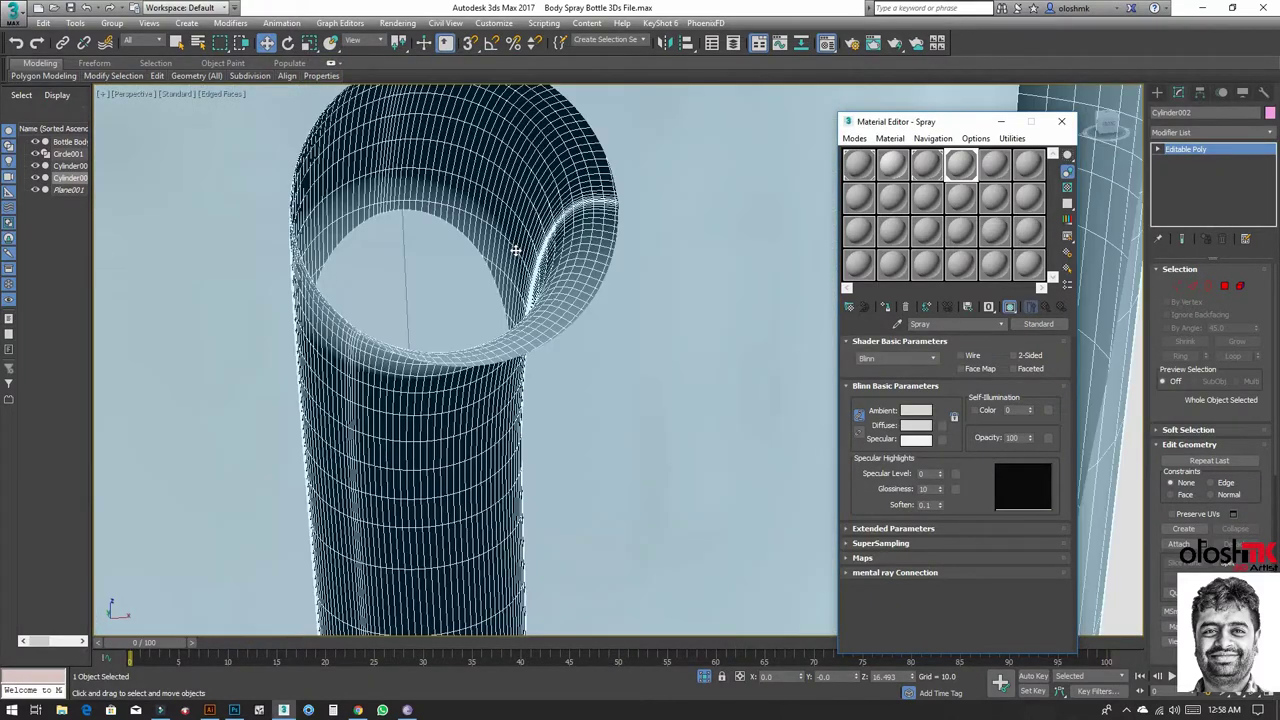
pyautogui.scroll(-2, 515, 250)
pyautogui.scroll(-2, 517, 253)
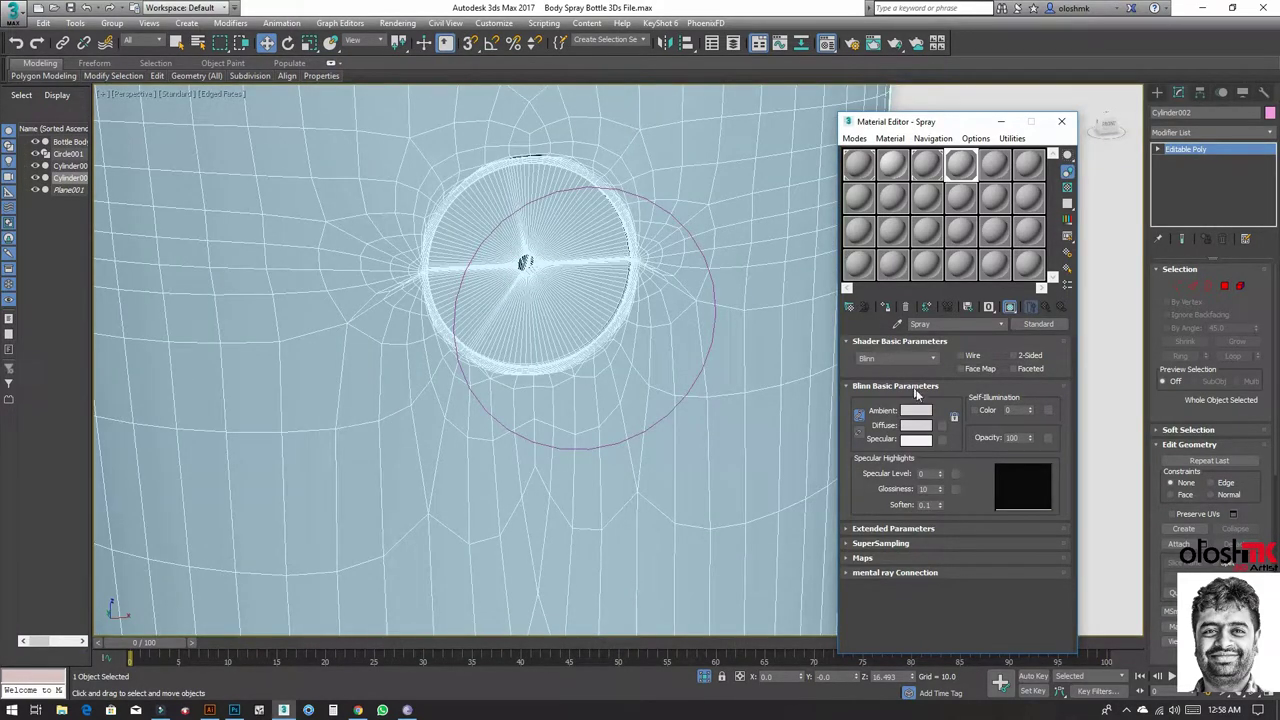
# Step: Select the nozzle opening's edge ring and convert it to its 144 polygons
pyautogui.click(1193, 286)
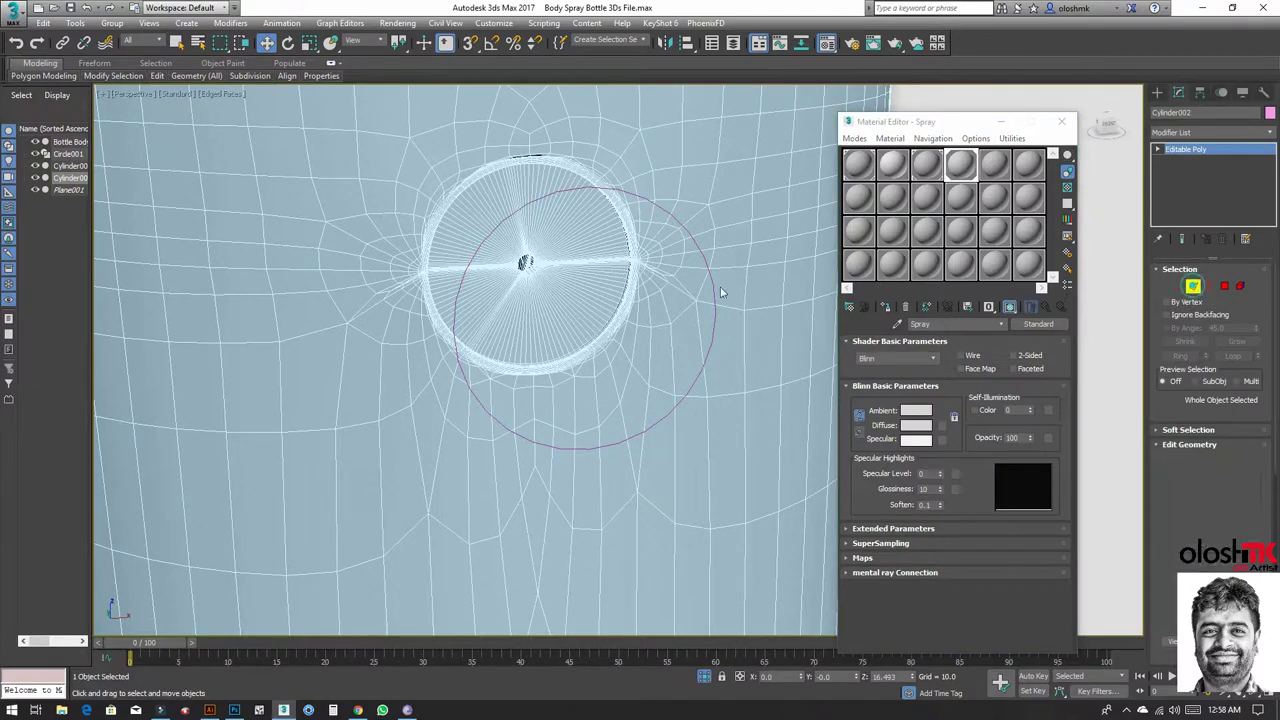
pyautogui.click(595, 272)
pyautogui.hotkey('alt', 'r')
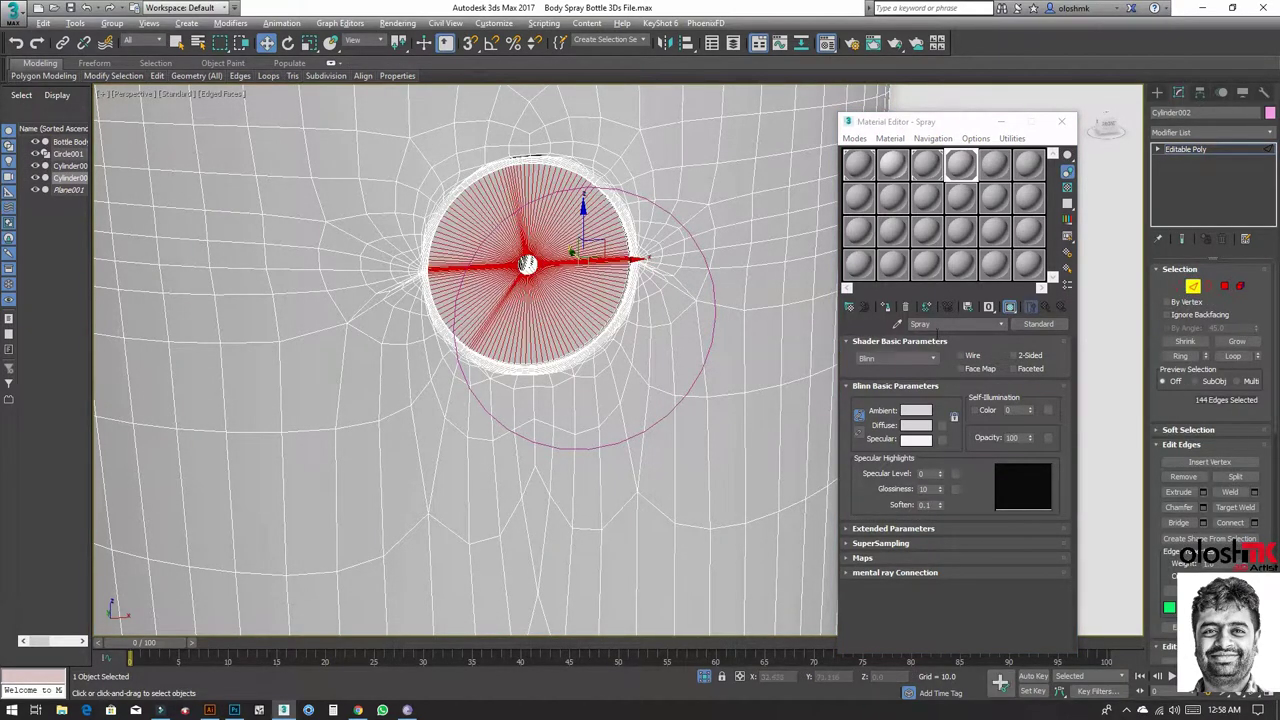
pyautogui.keyDown('ctrl'); pyautogui.click(1225, 286); pyautogui.keyUp('ctrl')
# Step: Assign slot 05 with a dark 47 grey diffuse to the nozzle, then close the editor
pyautogui.click(994, 165)
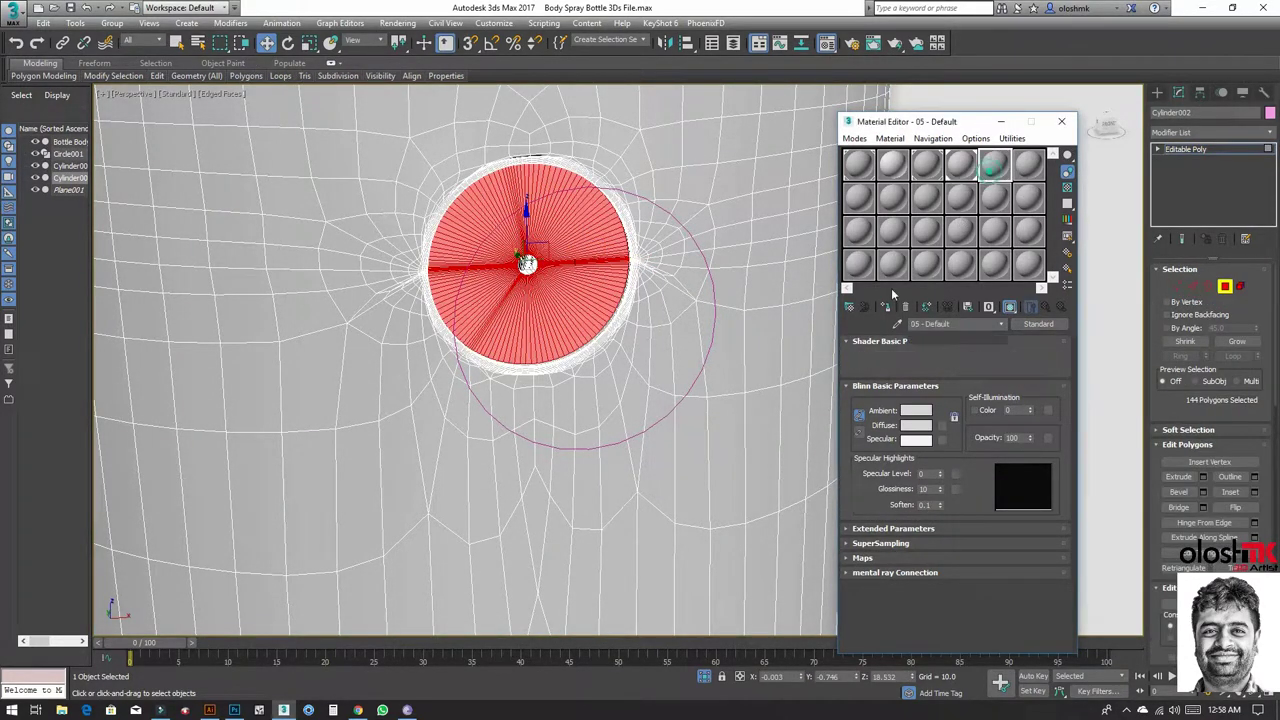
pyautogui.click(885, 306)
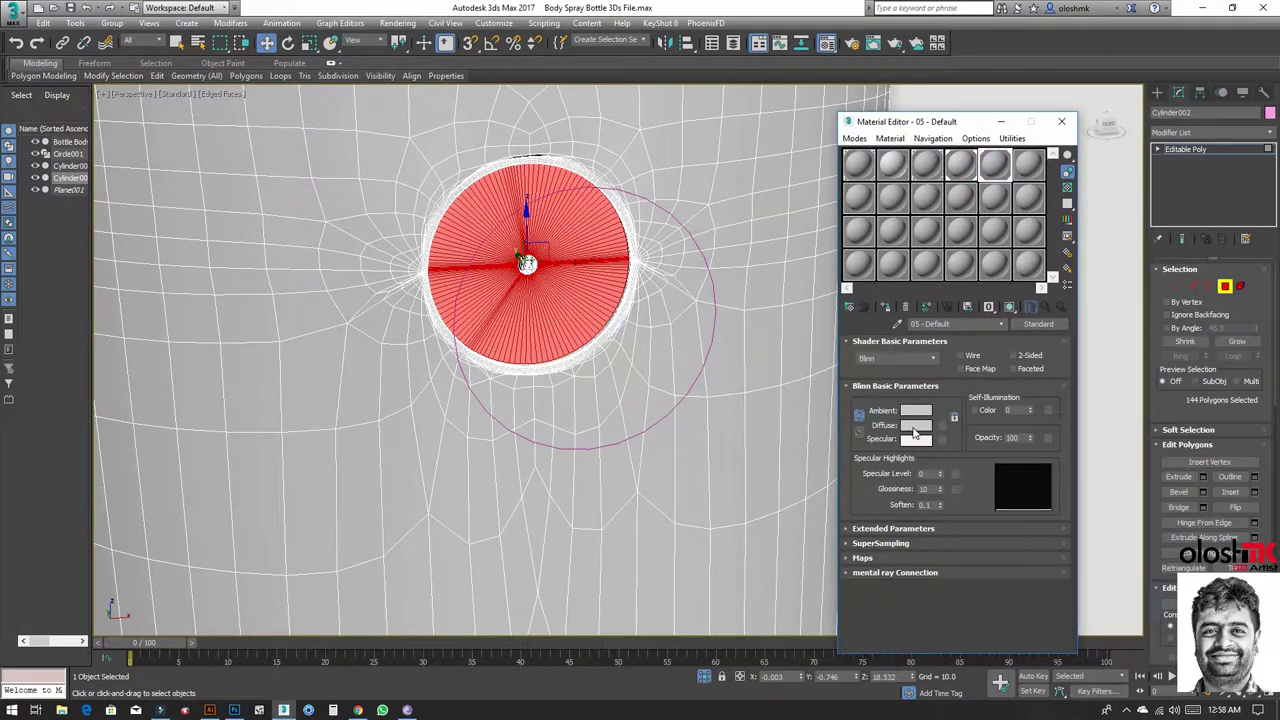
pyautogui.click(915, 425)
pyautogui.moveTo(393, 145); pyautogui.dragTo(390, 170)
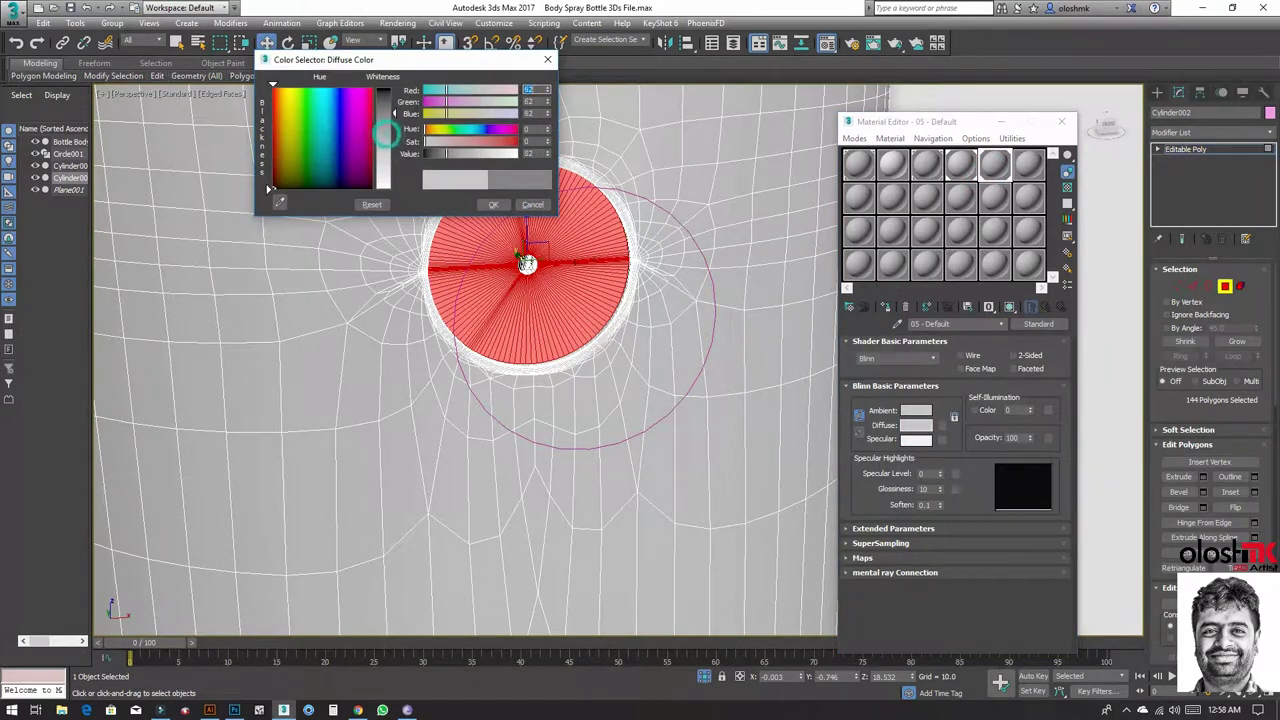
pyautogui.click(492, 204)
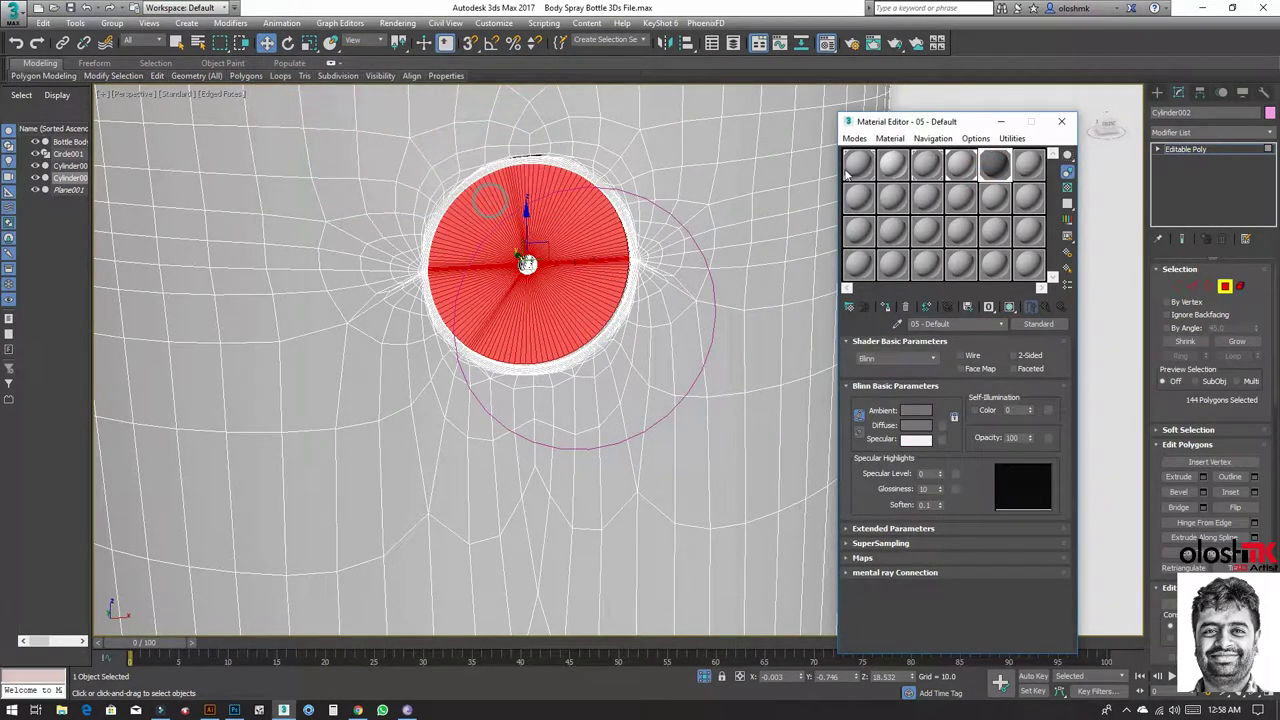
pyautogui.click(1009, 307)
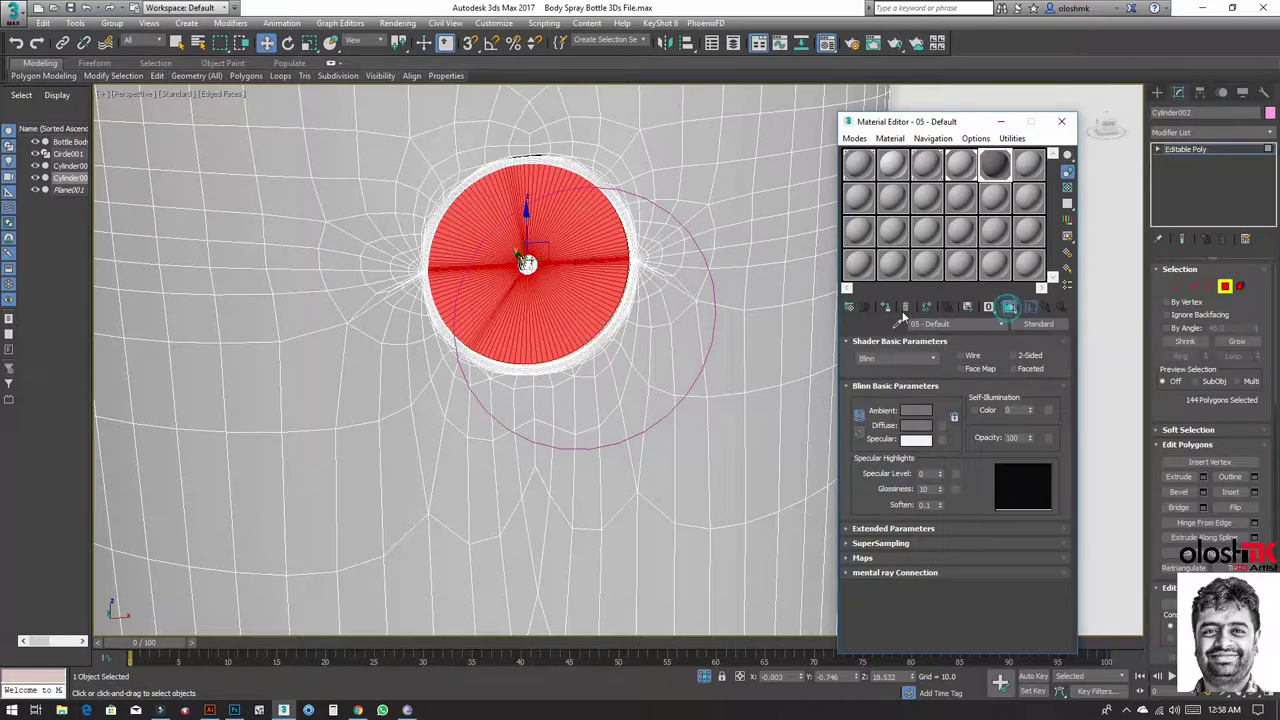
pyautogui.click(1057, 121)
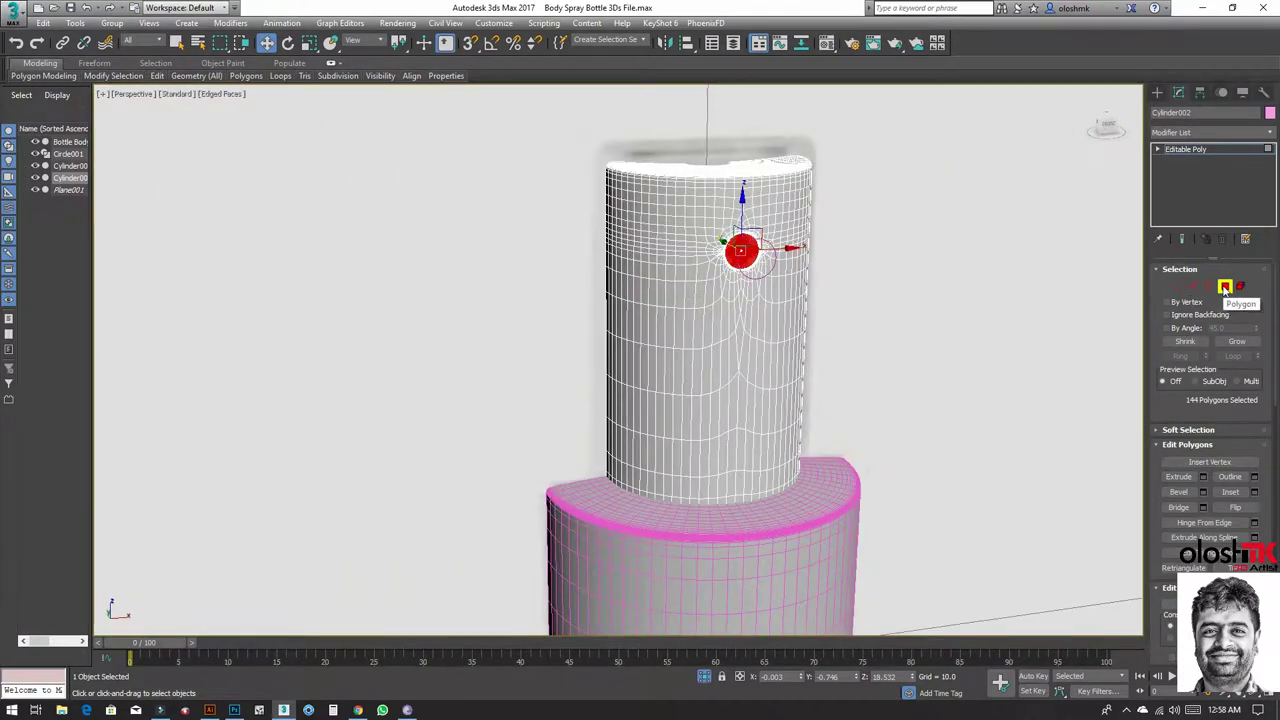
# Step: Zoom out in the Front view and window-select the dip tube polygons
pyautogui.hotkey('alt', 'w')
pyautogui.hotkey('alt', 'w')
pyautogui.scroll(-10, 836, 251)
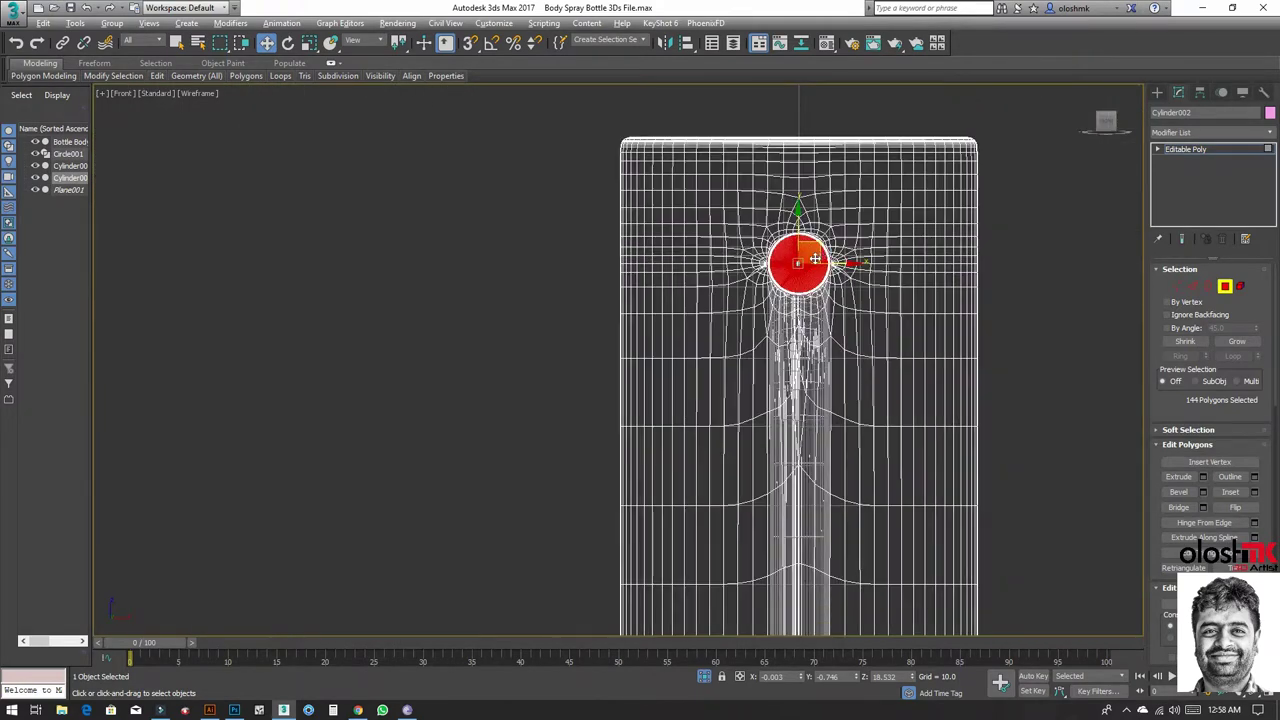
pyautogui.scroll(-6, 806, 266)
pyautogui.moveTo(820, 355); pyautogui.dragTo(722, 125, button='middle')
pyautogui.scroll(-4, 722, 125)
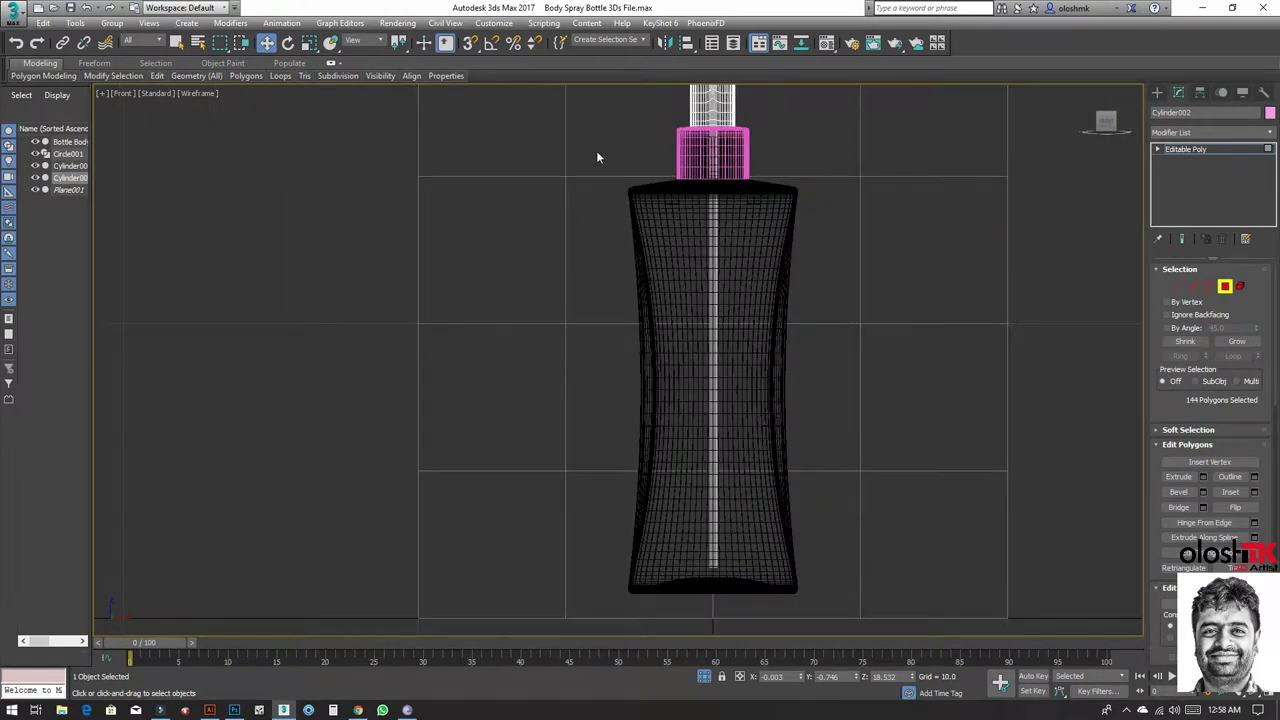
pyautogui.moveTo(596, 157); pyautogui.dragTo(865, 577)
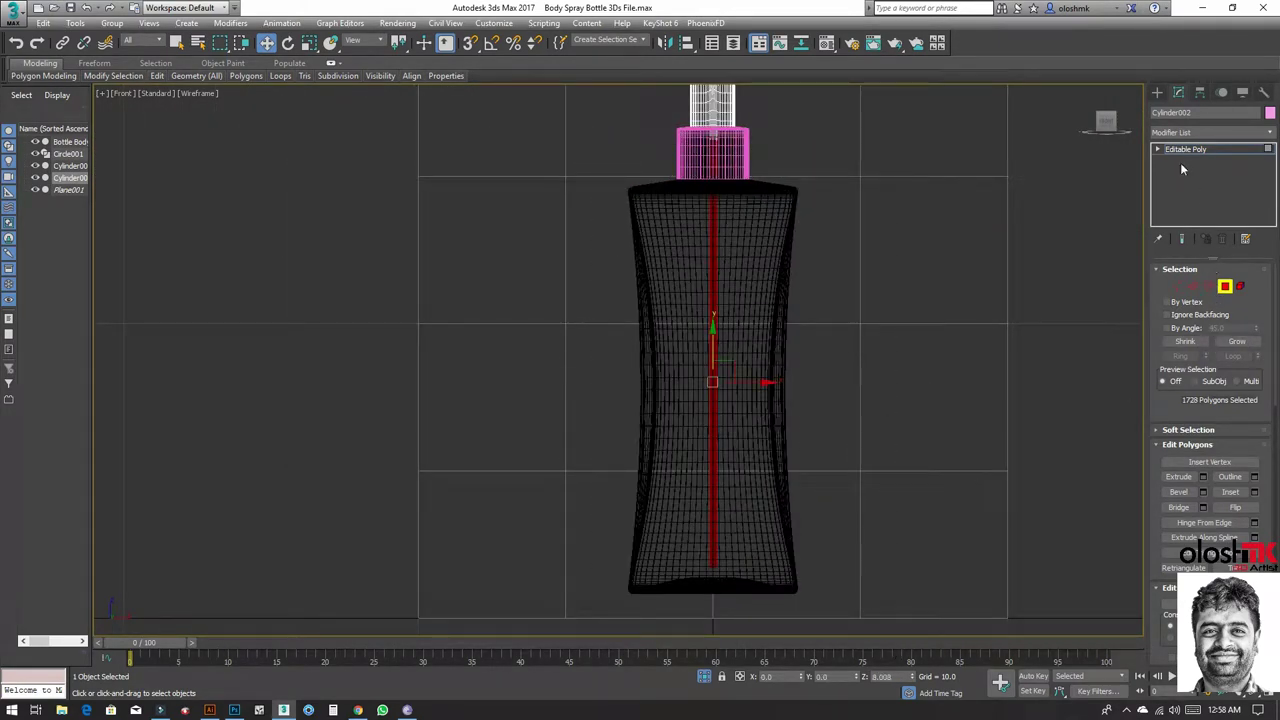
# Step: Restore the 1728-polygon dip tube selection and pick material slot 06
pyautogui.click(1158, 92)
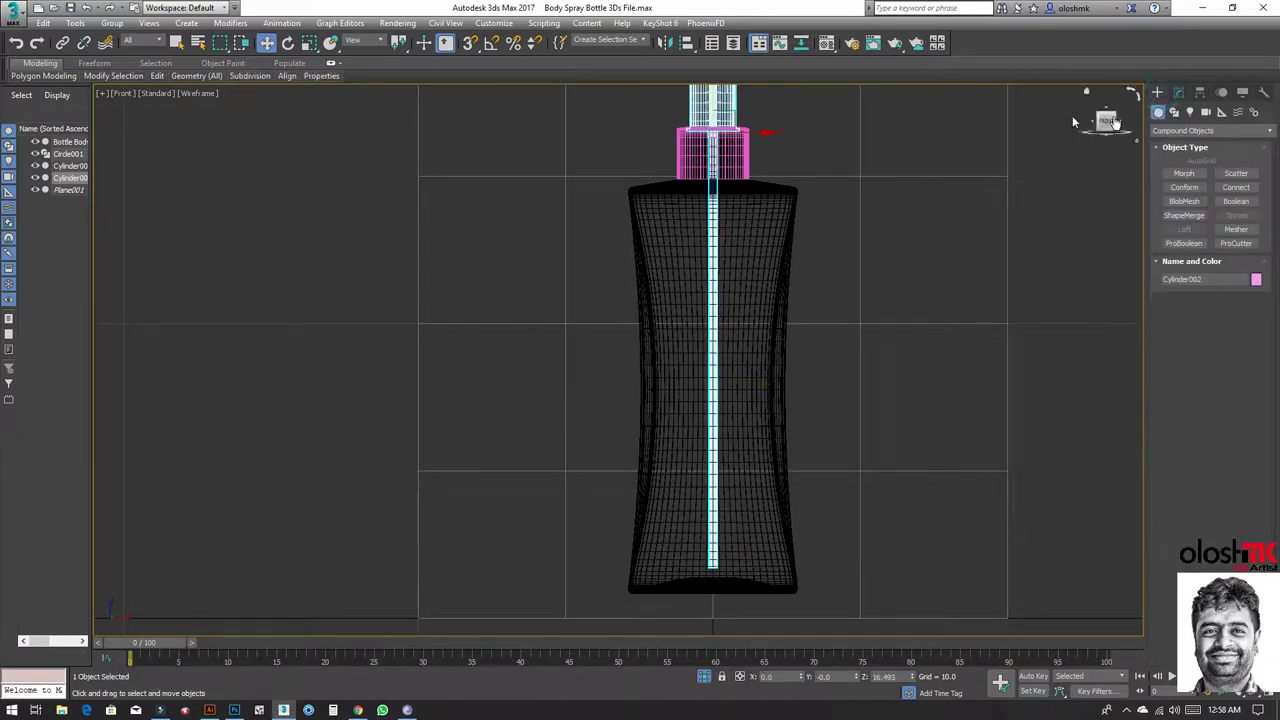
pyautogui.click(1178, 92)
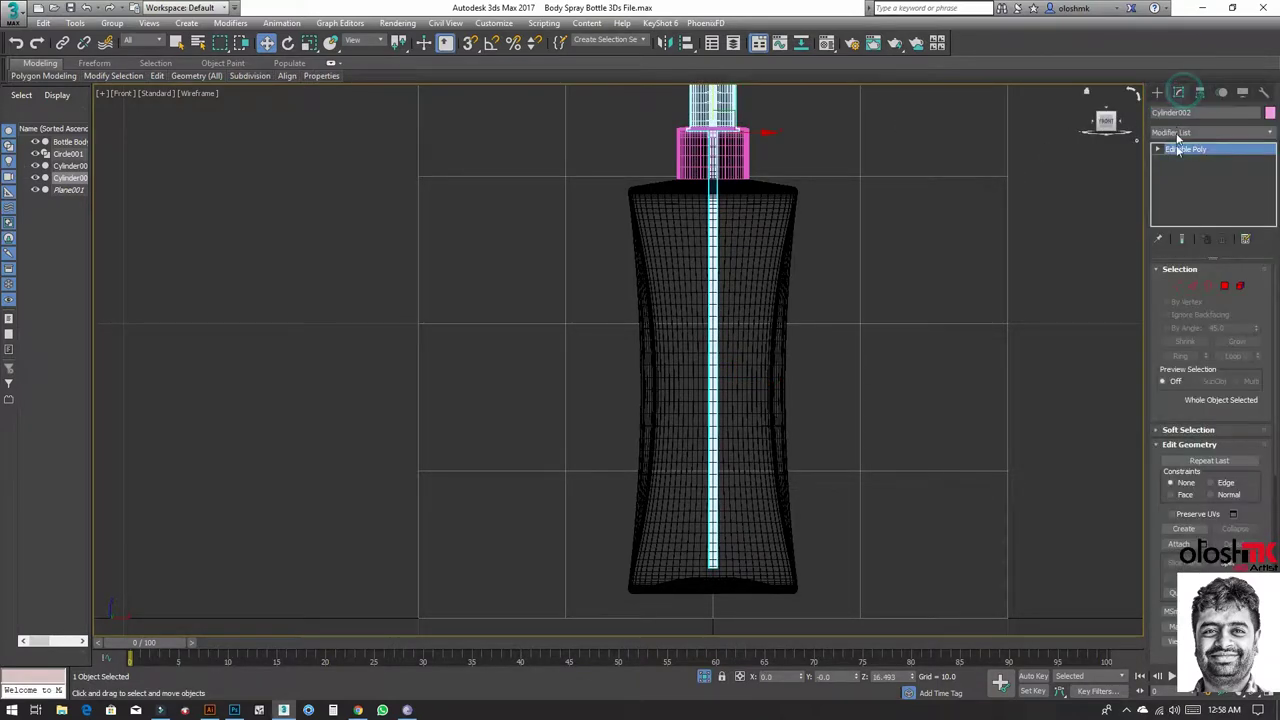
pyautogui.click(1224, 285)
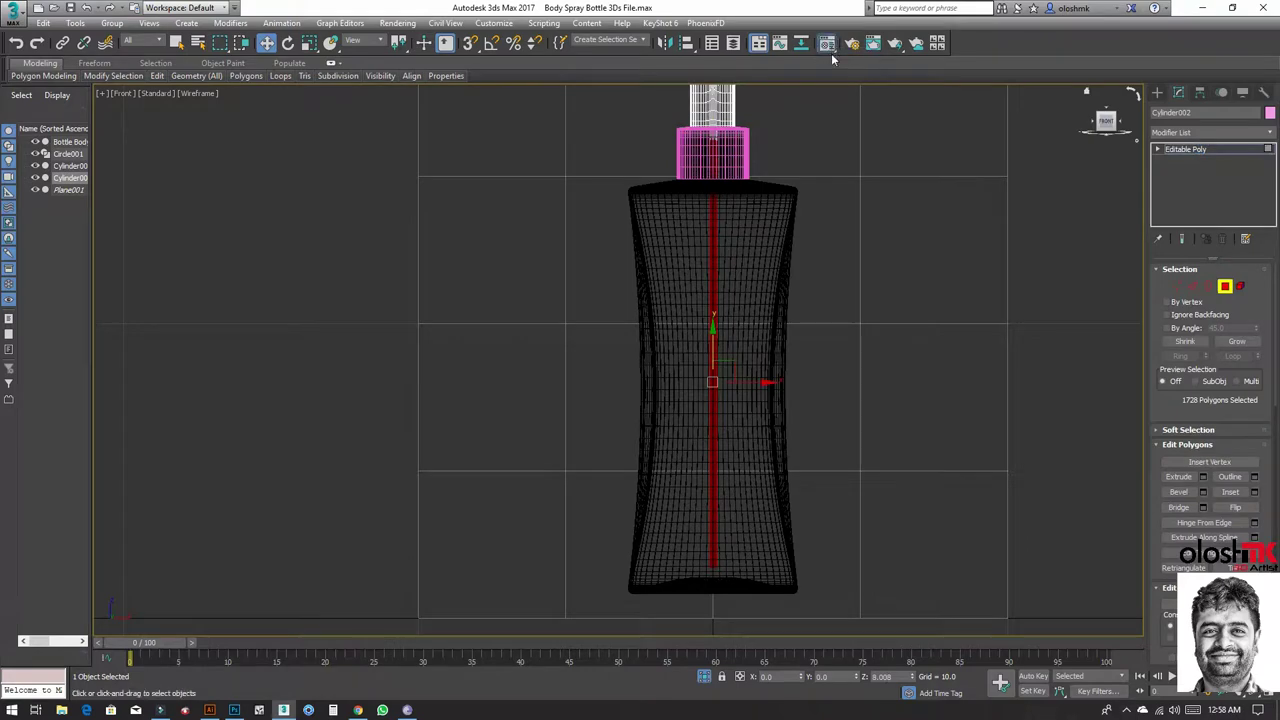
pyautogui.press('m')
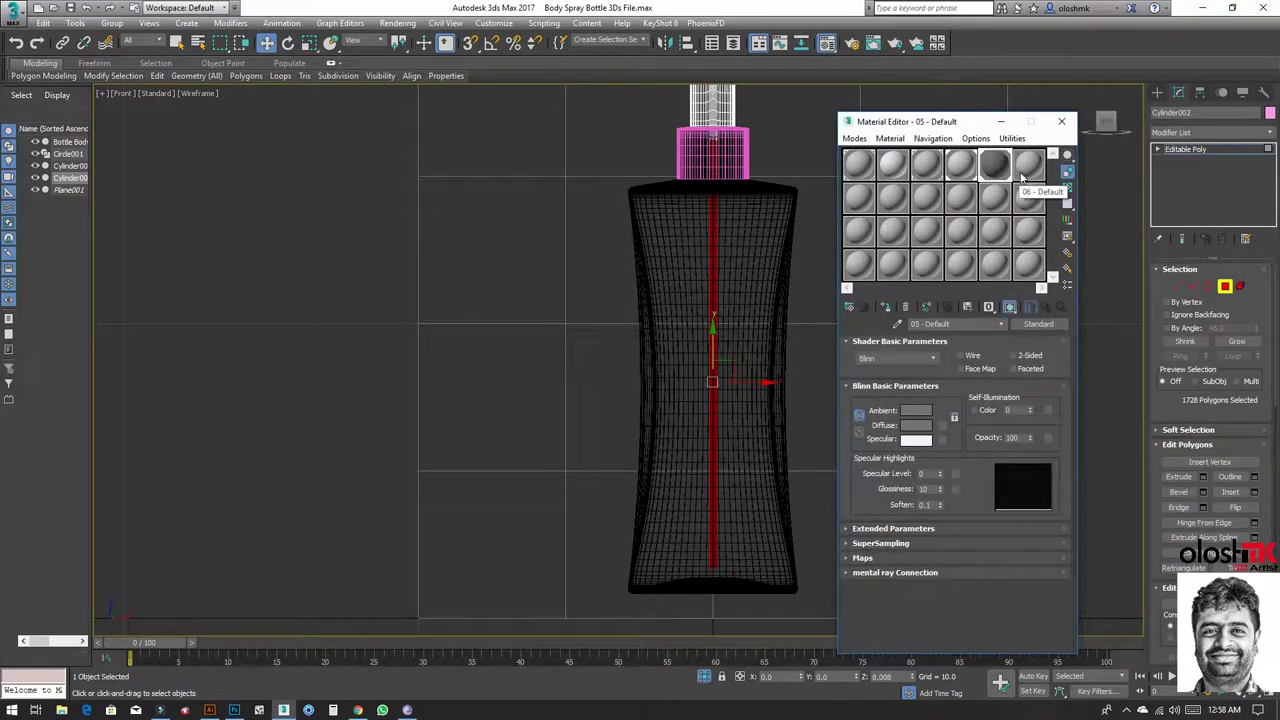
pyautogui.click(1026, 170)
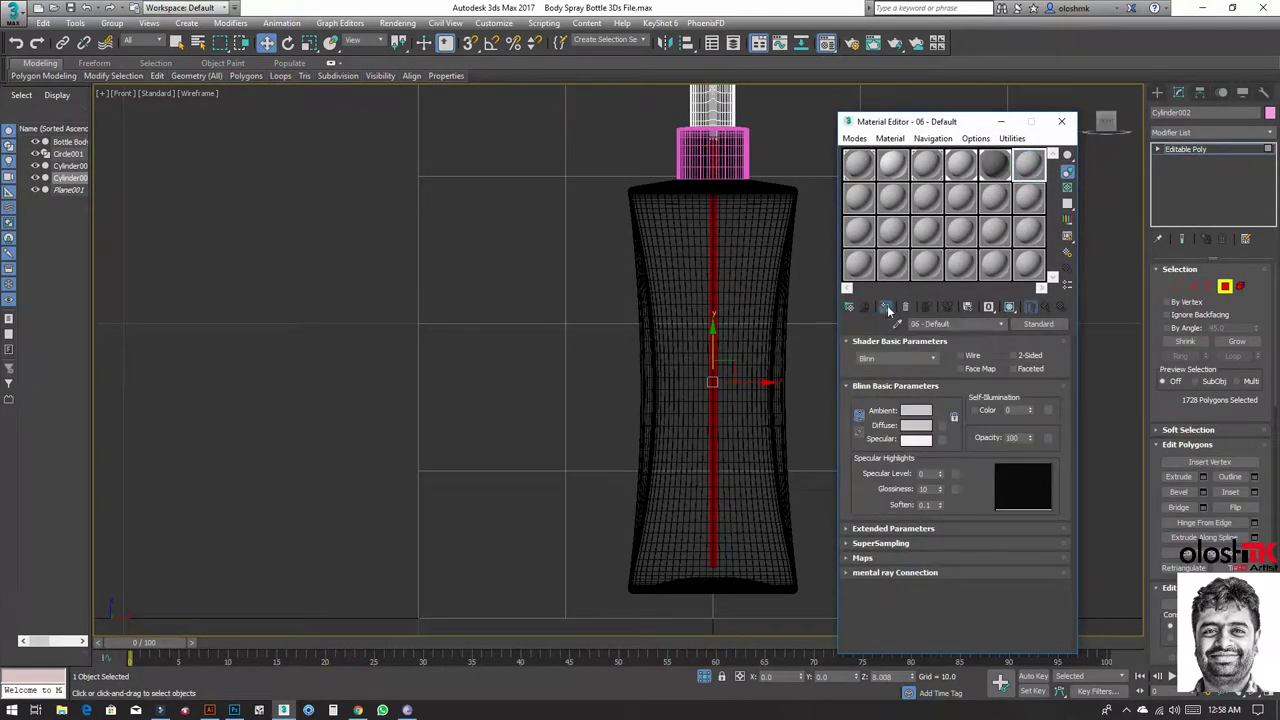
# Step: Select the tube's bottom border and scale it down to about 96%
pyautogui.click(1010, 308)
pyautogui.click(1010, 307)
pyautogui.click(1208, 286)
pyautogui.scroll(3, 728, 580)
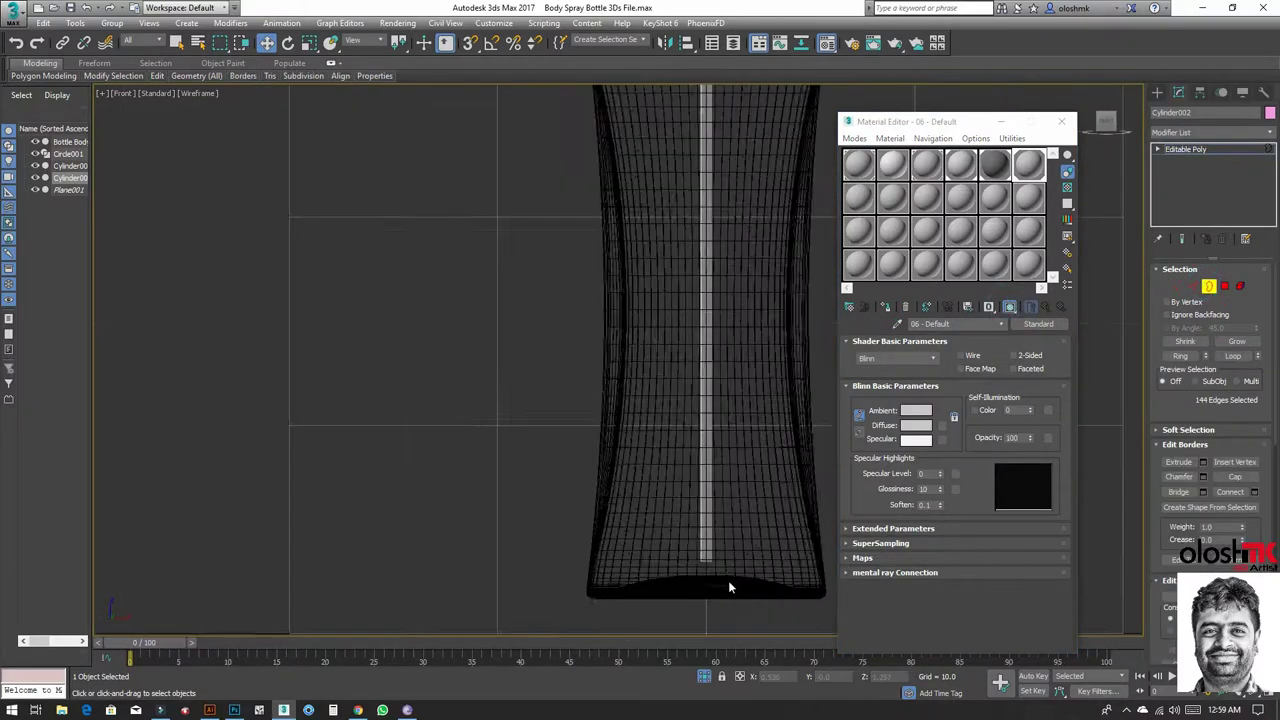
pyautogui.scroll(2, 728, 580)
pyautogui.click(610, 524)
pyautogui.scroll(4, 672, 543)
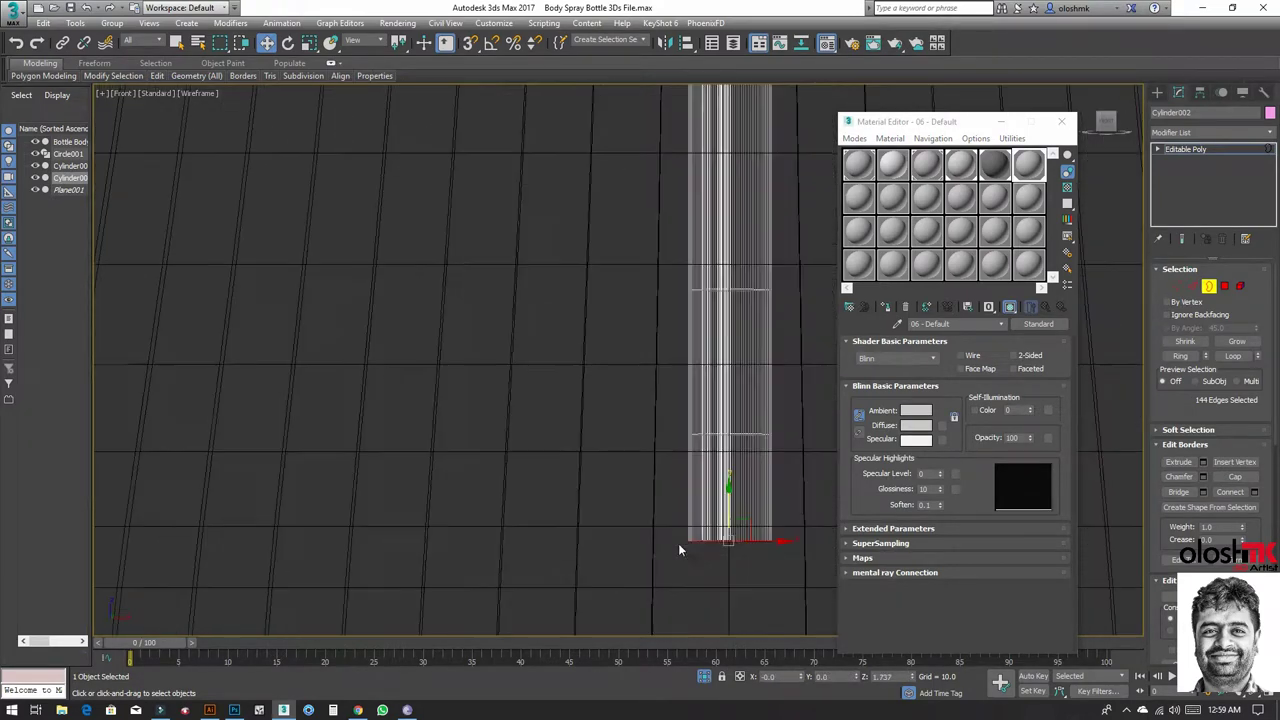
pyautogui.scroll(1, 700, 546)
pyautogui.scroll(3, 726, 546)
pyautogui.press('r')
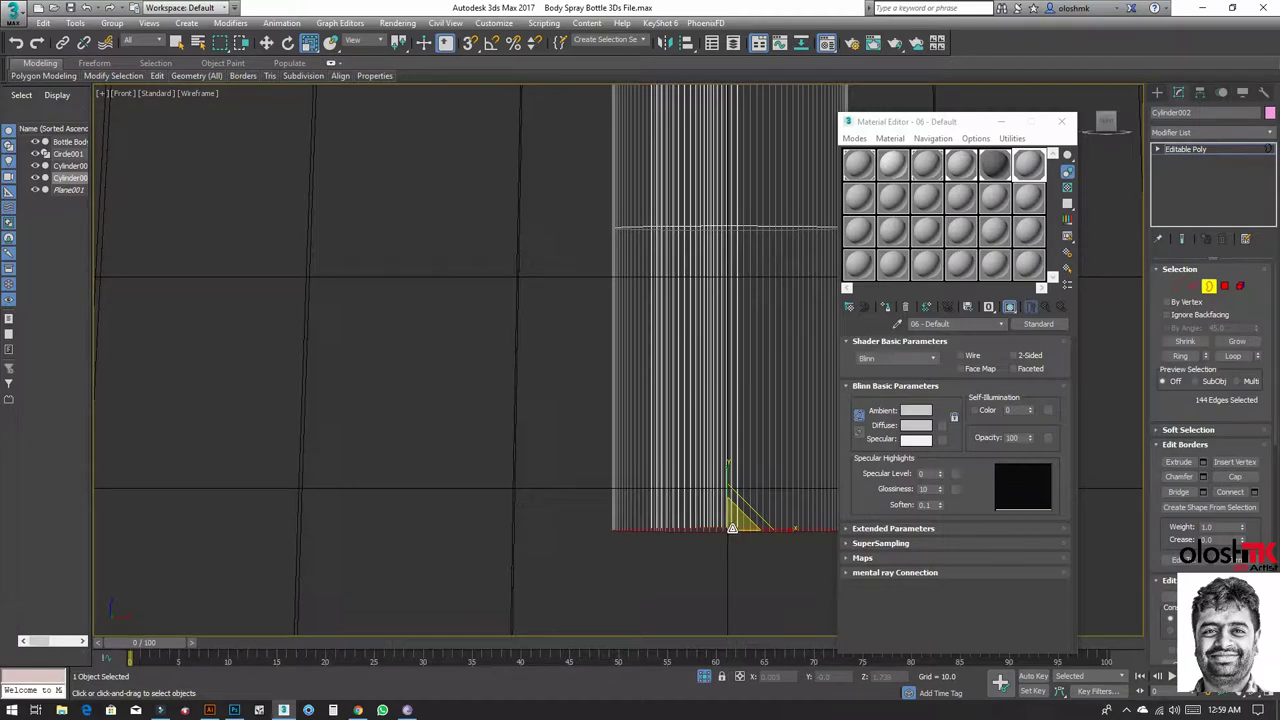
pyautogui.moveTo(732, 528); pyautogui.dragTo(737, 531)
# Step: Move the selected tube edges upward into the sprayer nozzle
pyautogui.scroll(-5, 725, 528)
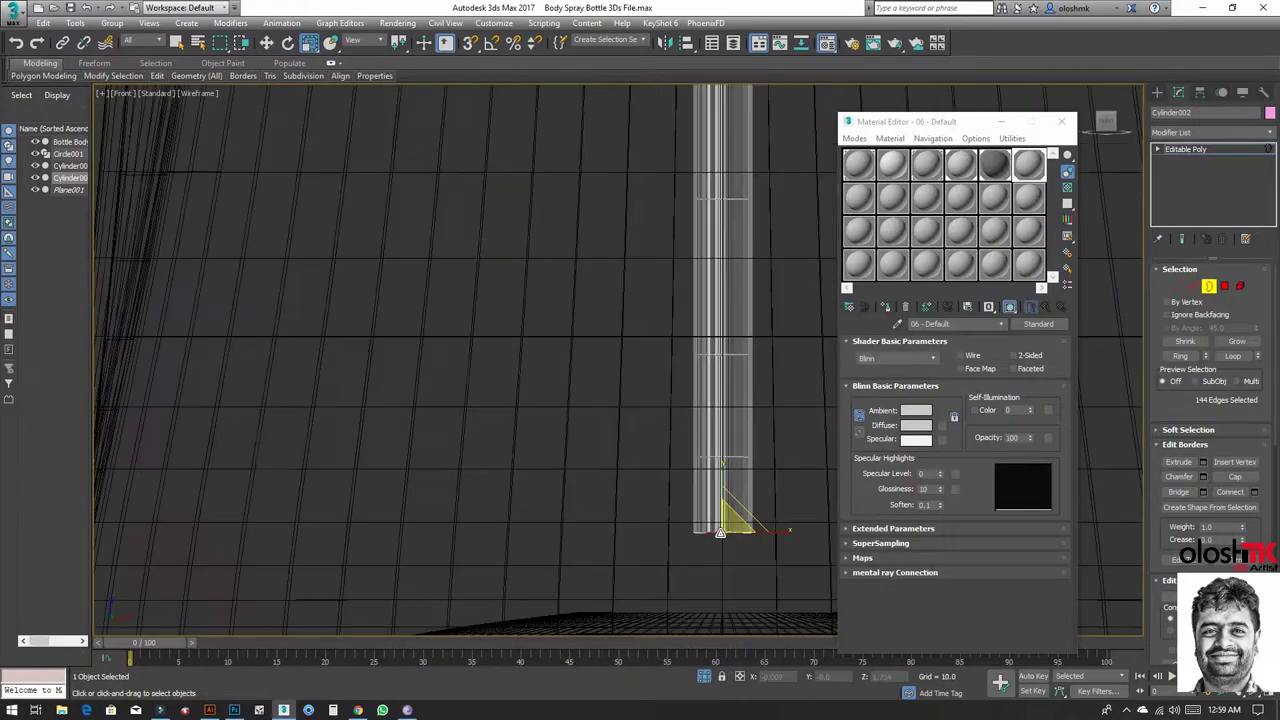
pyautogui.press('w')
pyautogui.moveTo(722, 488); pyautogui.dragTo(737, 171)
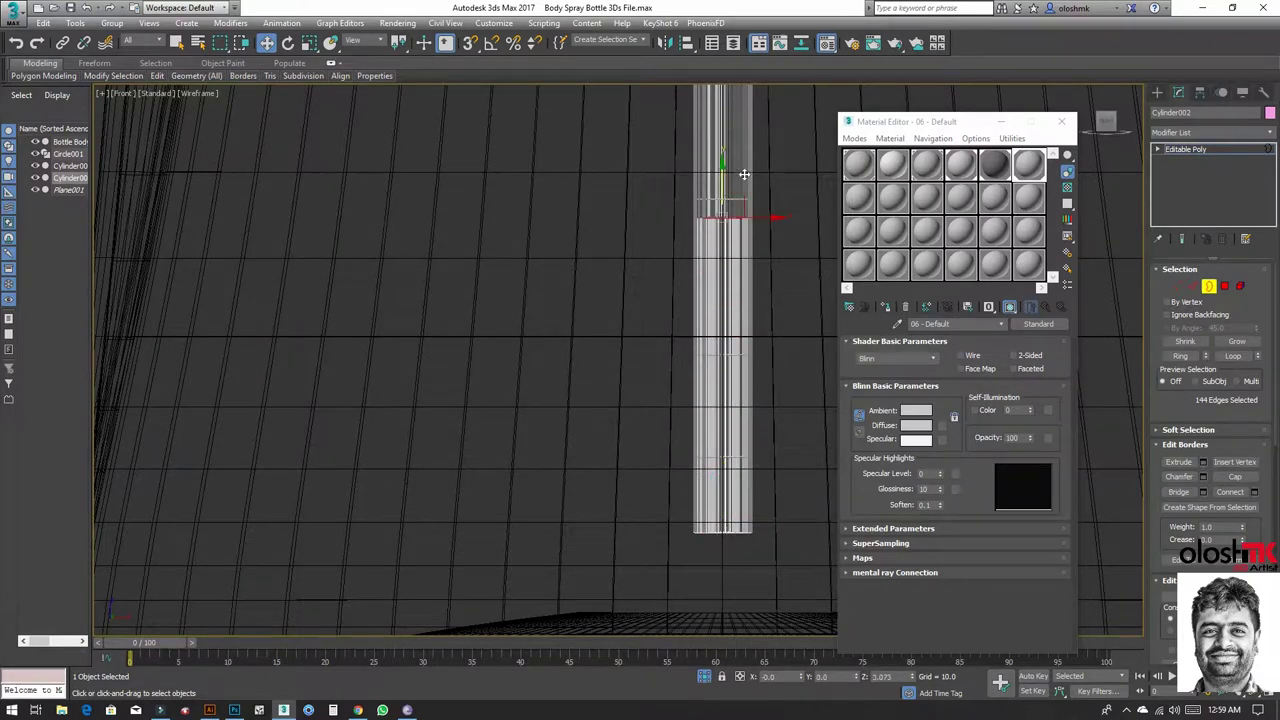
pyautogui.scroll(-3, 757, 180)
pyautogui.moveTo(757, 180); pyautogui.dragTo(625, 510, button='middle')
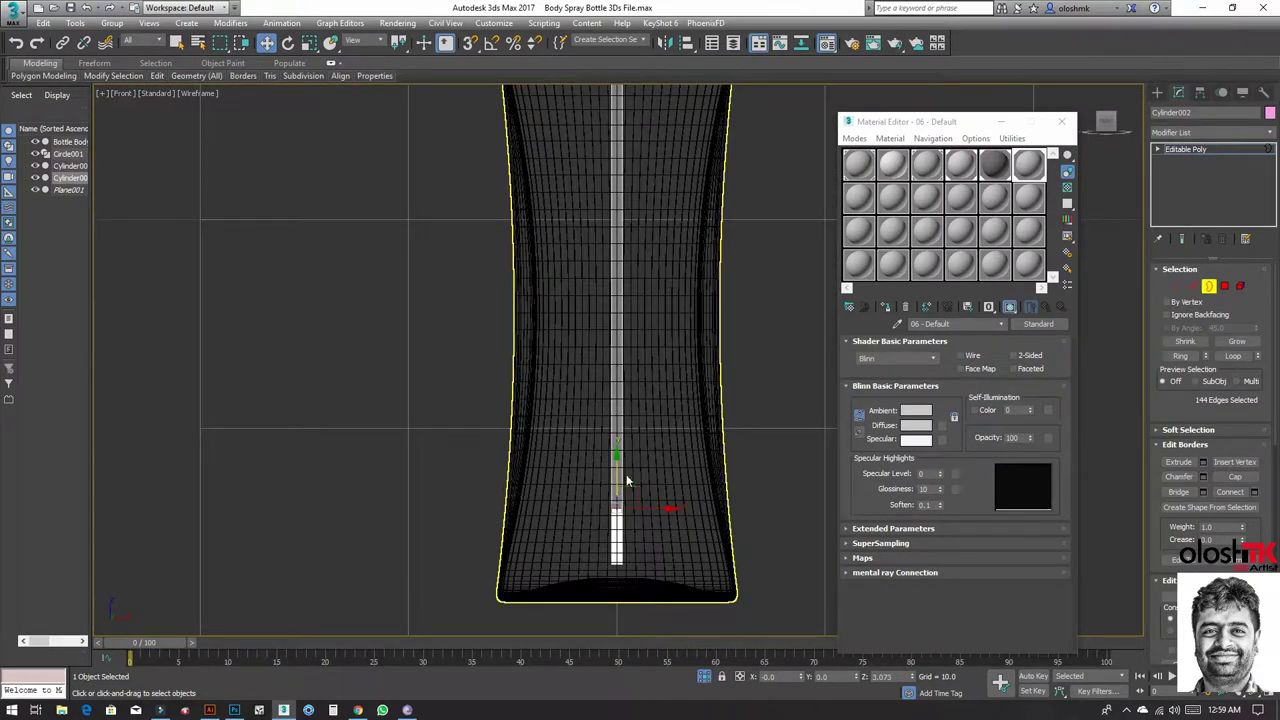
pyautogui.scroll(-2, 605, 220)
pyautogui.moveTo(600, 210); pyautogui.dragTo(587, 396, button='middle')
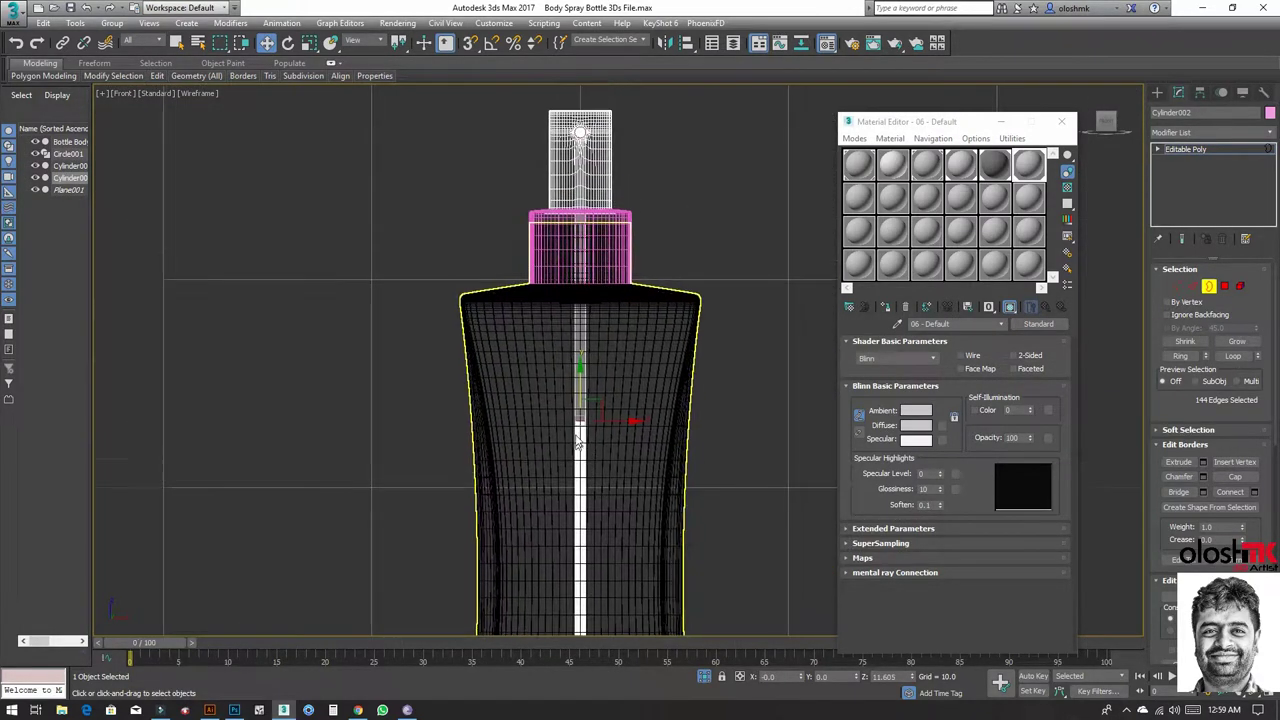
pyautogui.moveTo(581, 383); pyautogui.dragTo(583, 145)
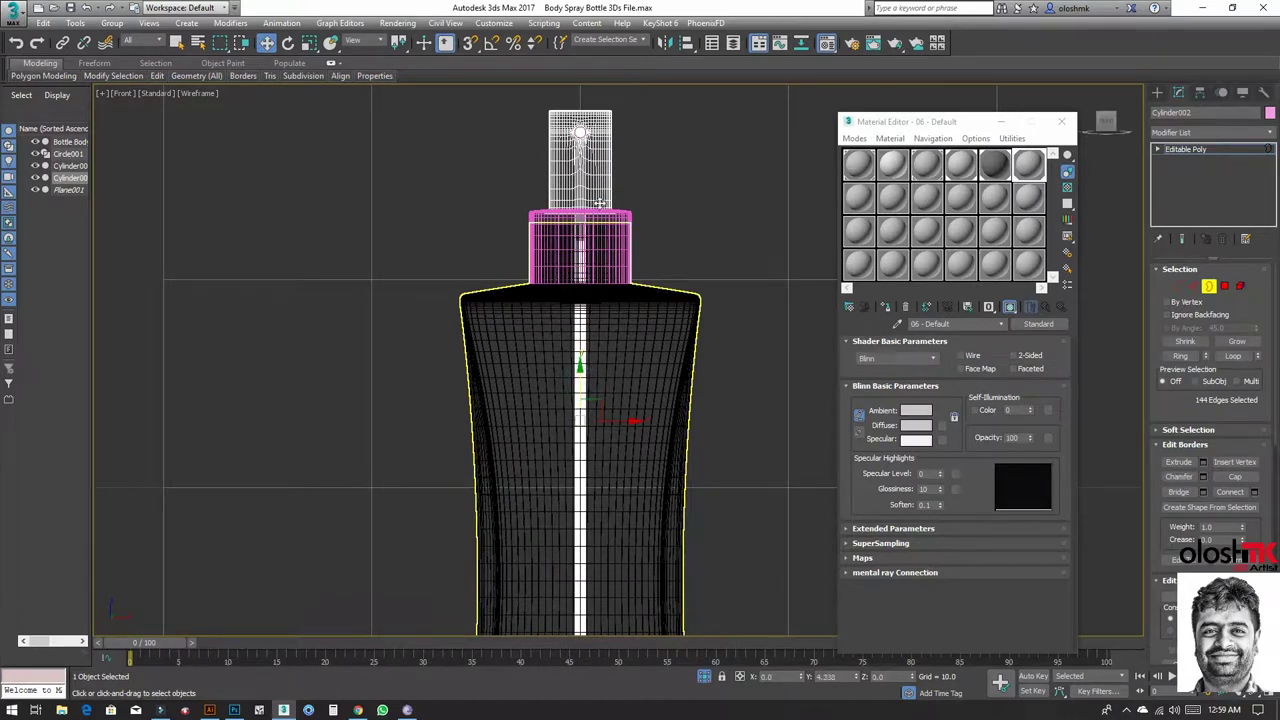
# Step: Close the Material Editor and set both spray-head cylinders' object colour to black
pyautogui.click(1207, 287)
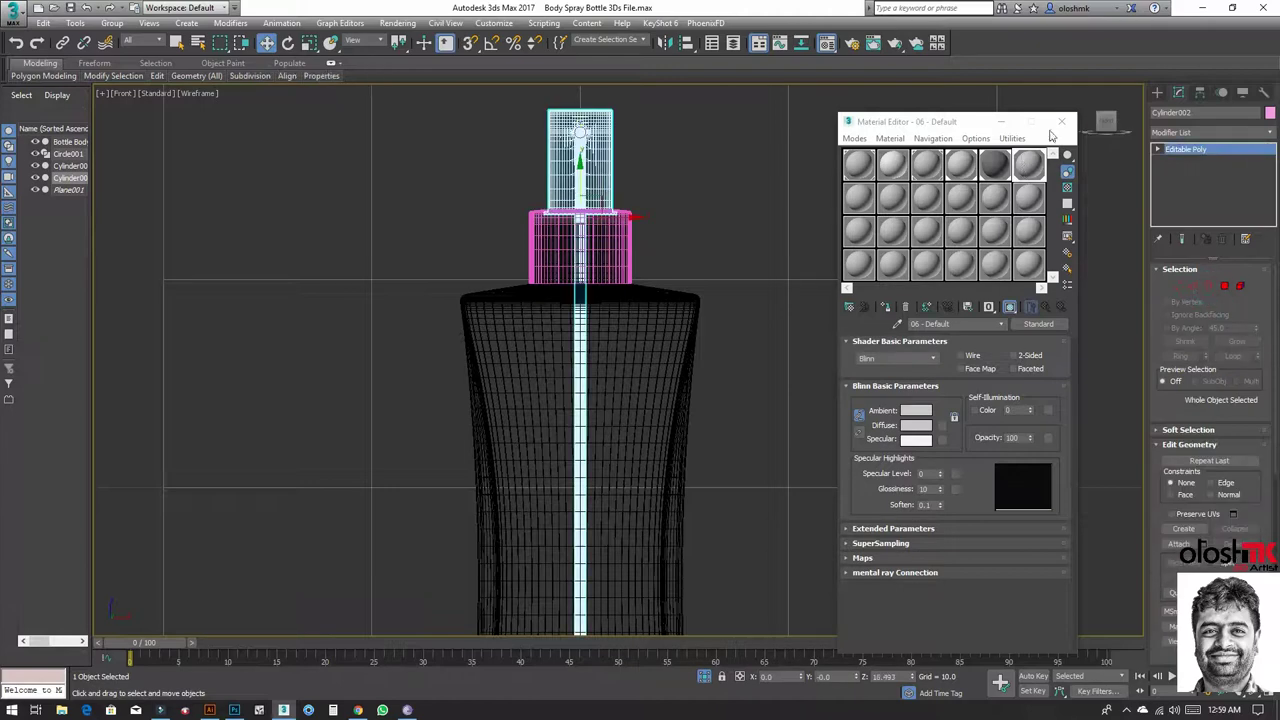
pyautogui.click(1061, 121)
pyautogui.click(790, 400)
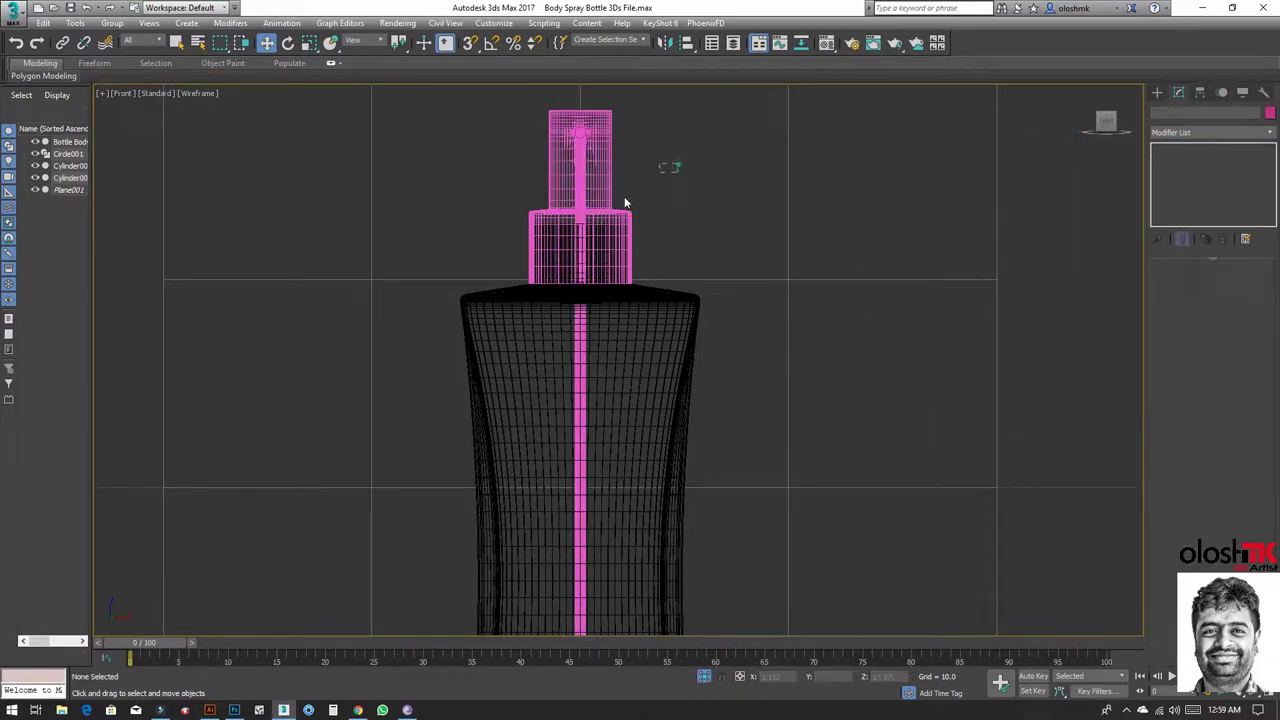
pyautogui.moveTo(680, 164); pyautogui.dragTo(532, 238)
pyautogui.click(920, 200)
pyautogui.click(610, 245)
pyautogui.keyDown('ctrl'); pyautogui.click(607, 170); pyautogui.keyUp('ctrl')
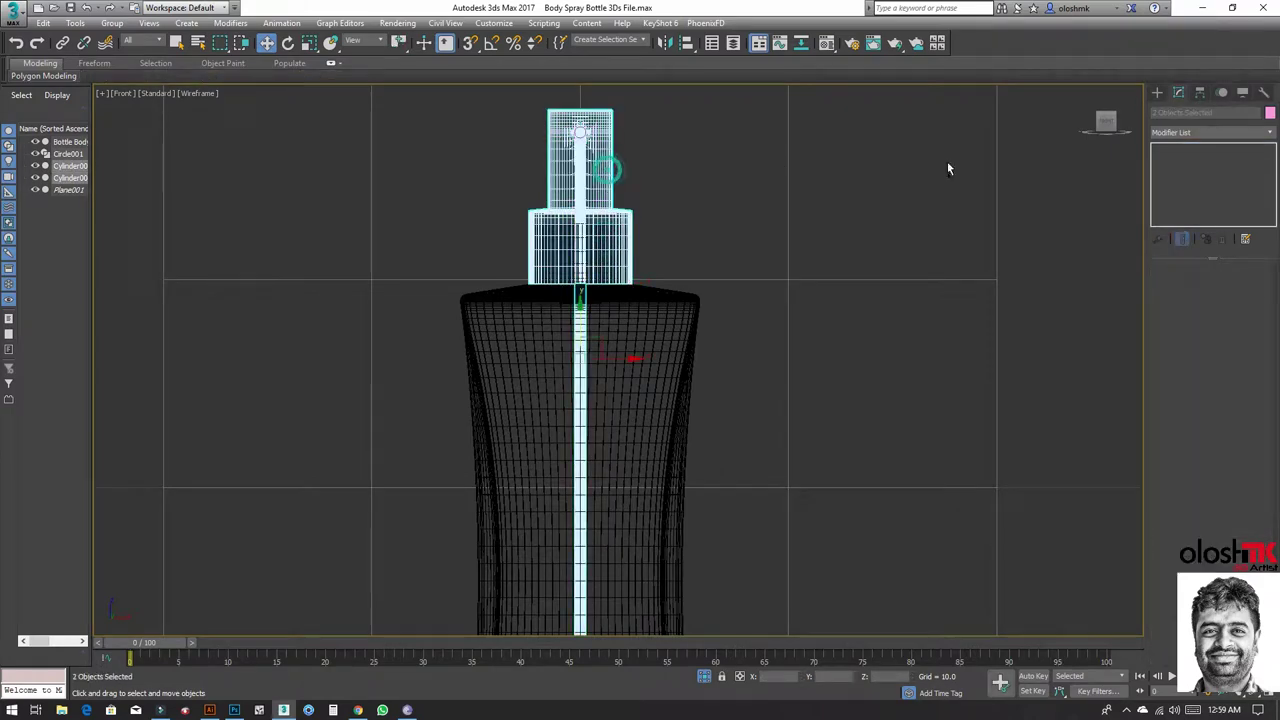
pyautogui.click(1268, 112)
pyautogui.click(742, 386)
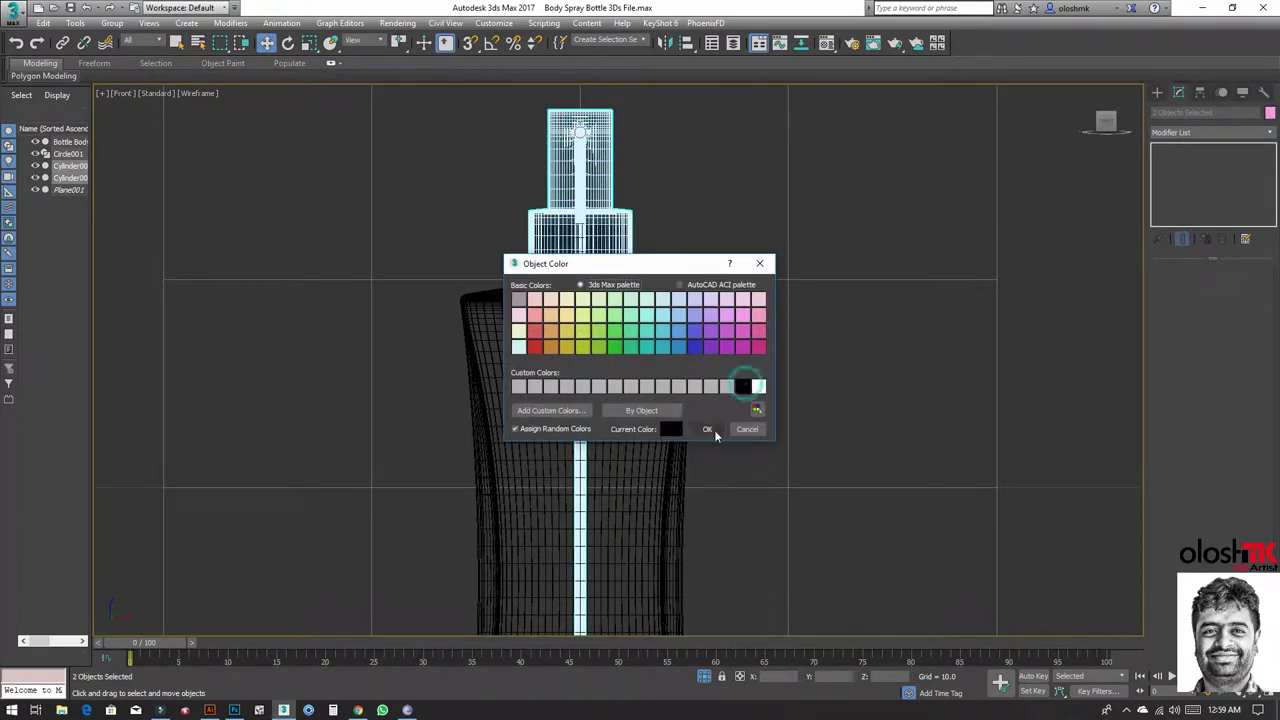
pyautogui.click(707, 428)
# Step: Delete the Circle001 shape
pyautogui.click(867, 356)
pyautogui.click(579, 132)
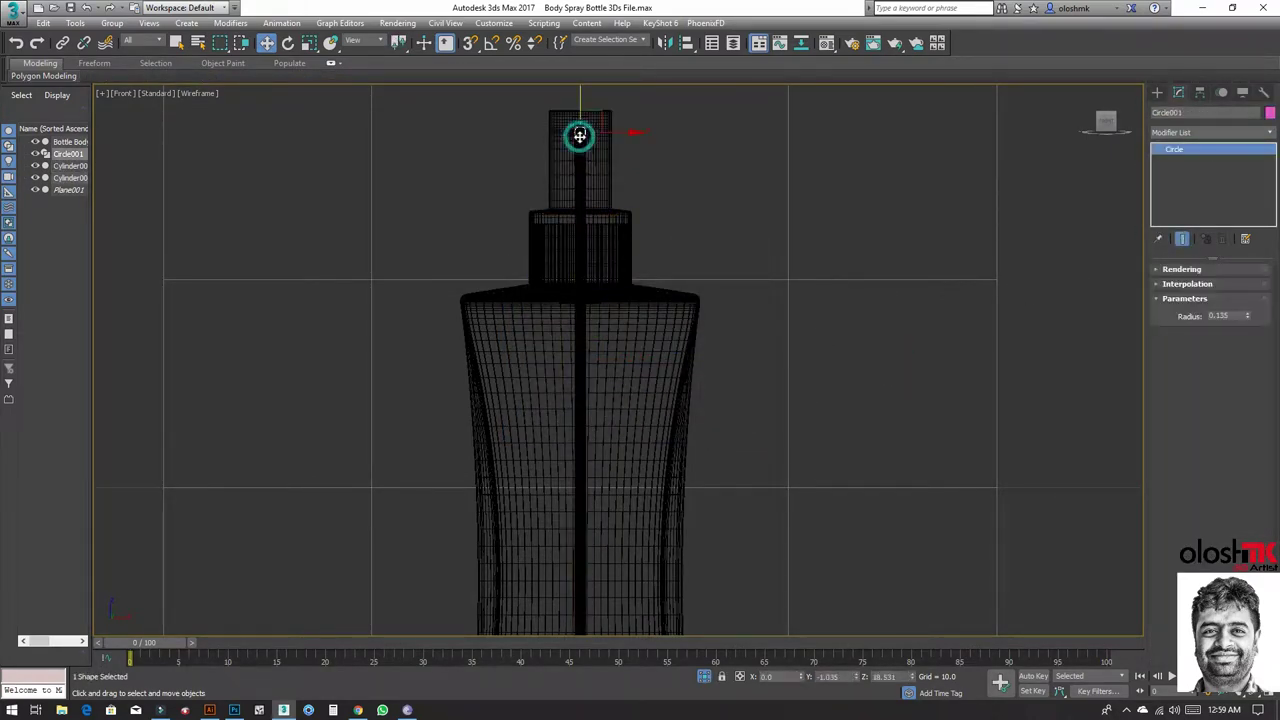
pyautogui.press('Delete')
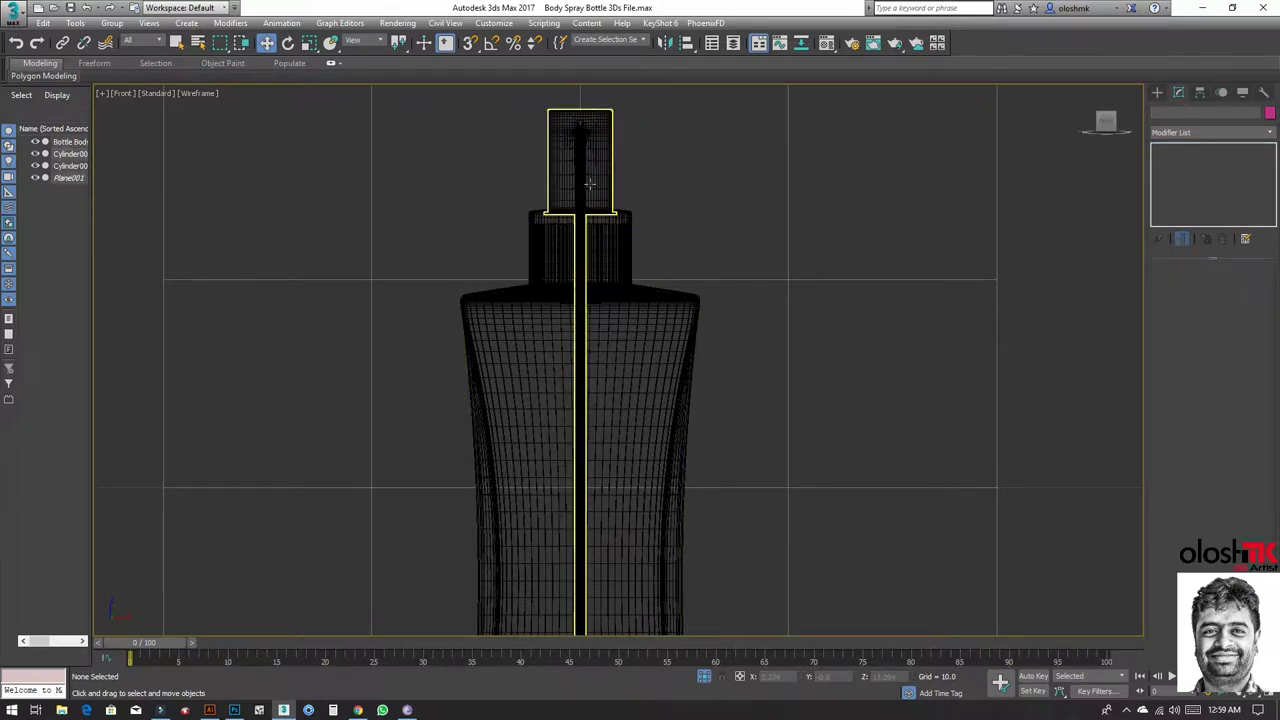
pyautogui.click(605, 195)
pyautogui.hotkey('ctrl', 'v')
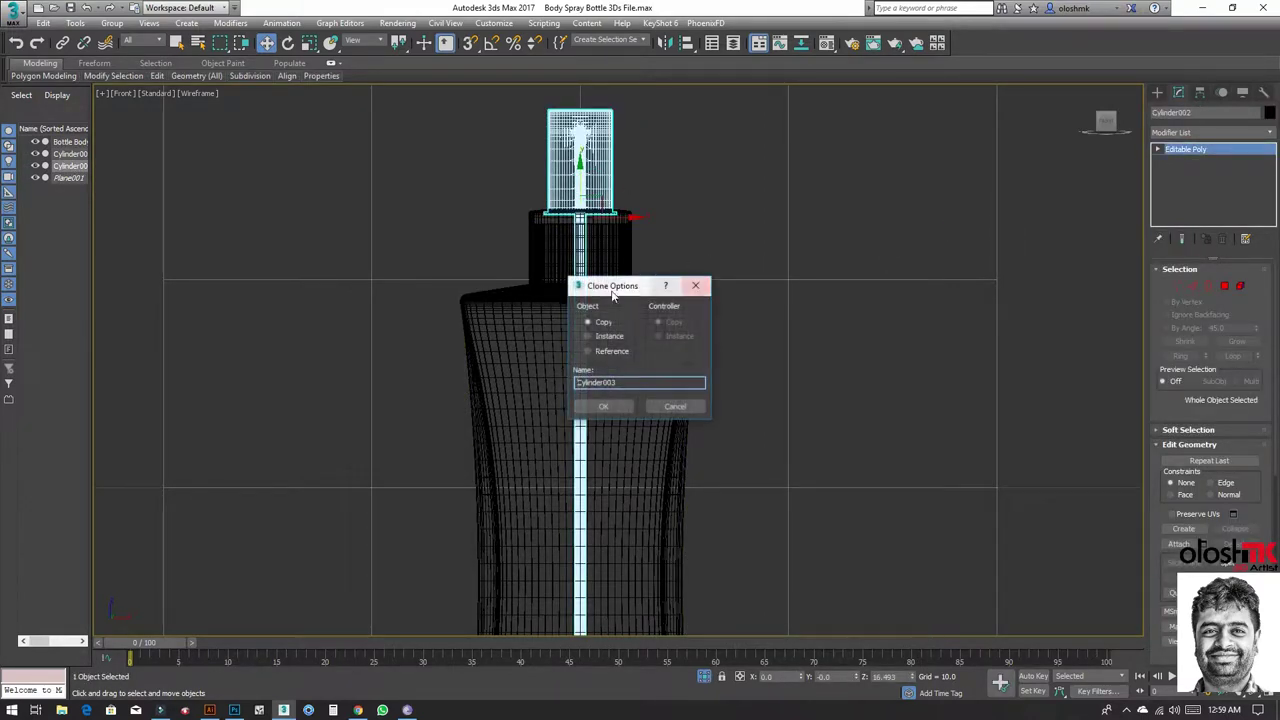
pyautogui.press('Escape')
pyautogui.hotkey('ctrl', 'v')
pyautogui.press('Return')
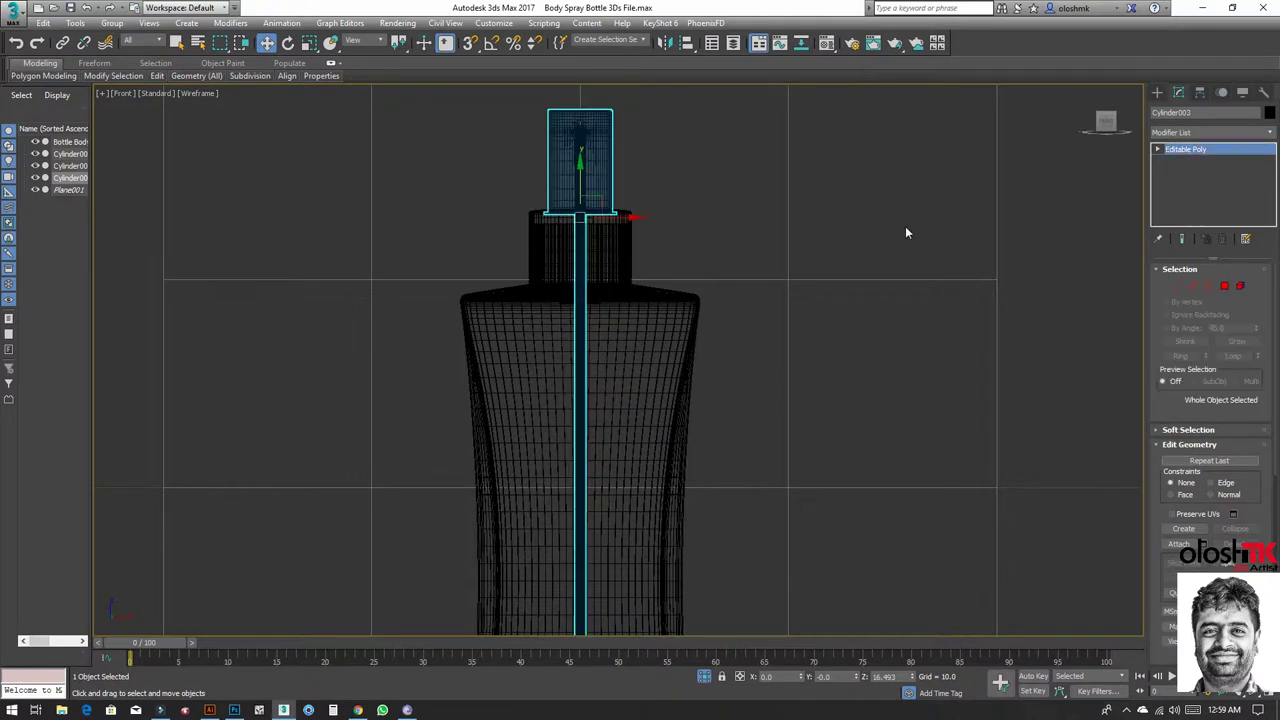
pyautogui.hotkey('ctrl', 'z')
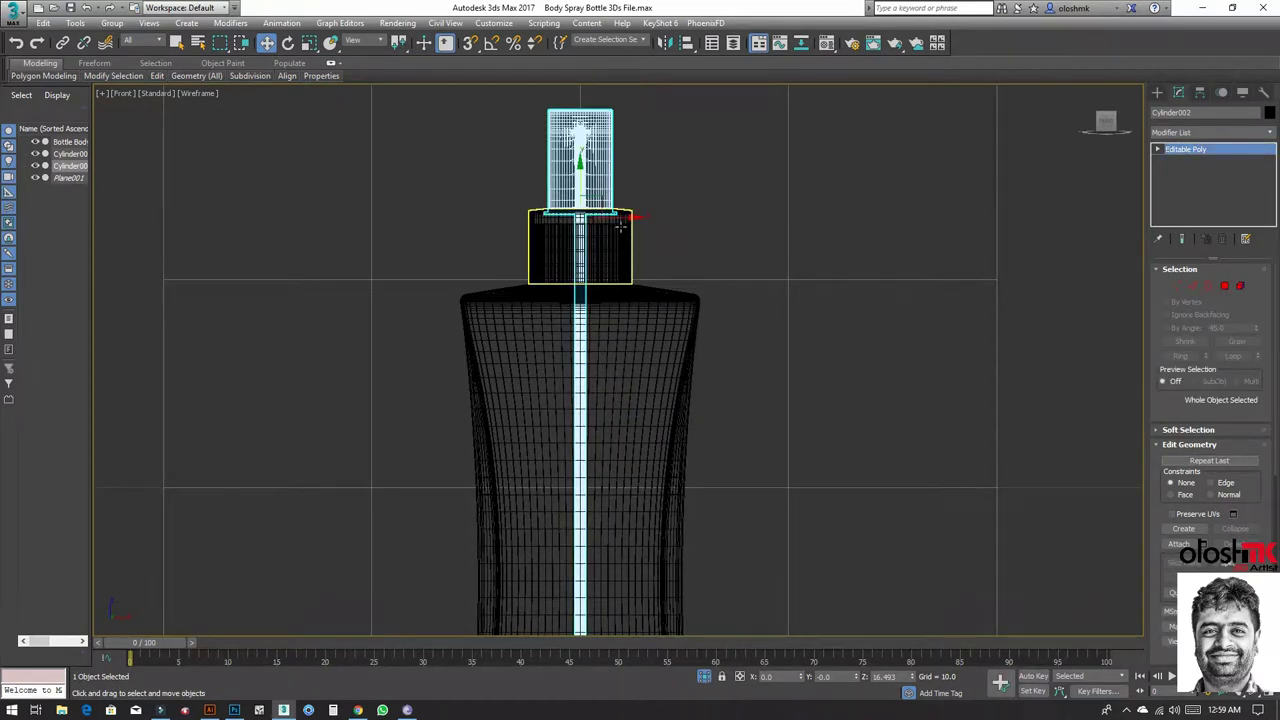
pyautogui.moveTo(628, 218); pyautogui.dragTo(727, 226)
pyautogui.hotkey('ctrl', 'z')
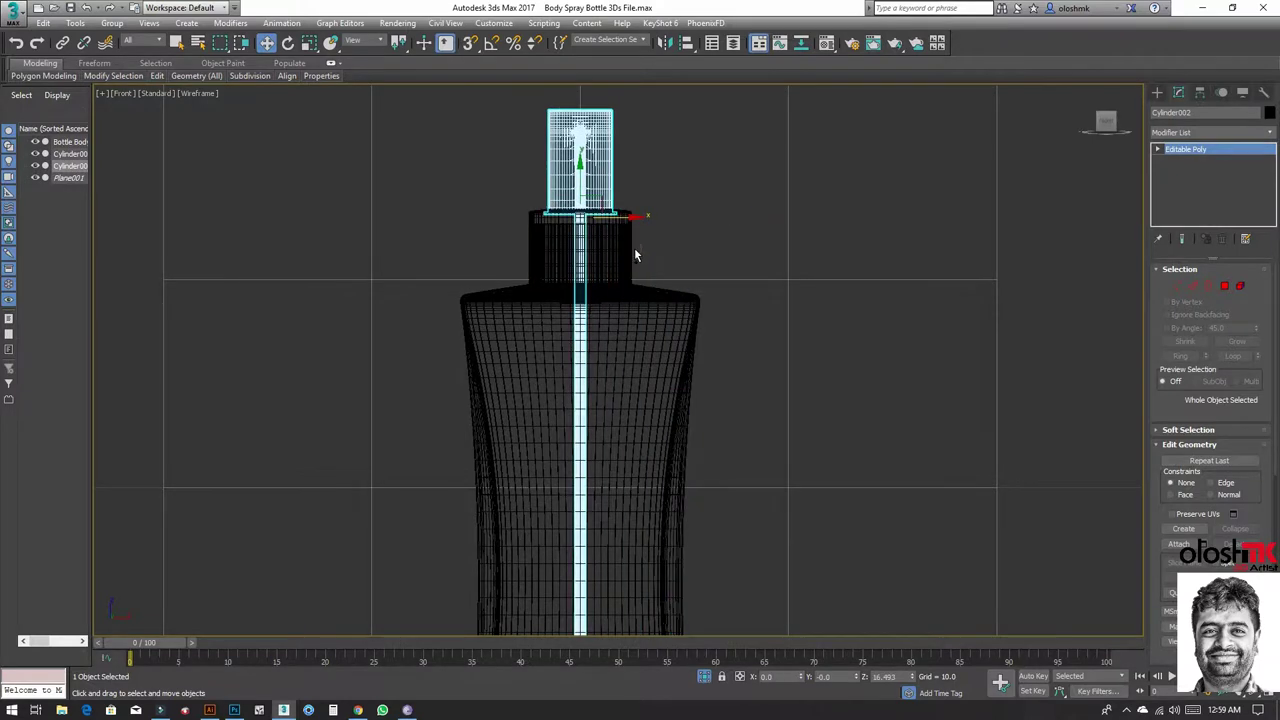
pyautogui.click(634, 249)
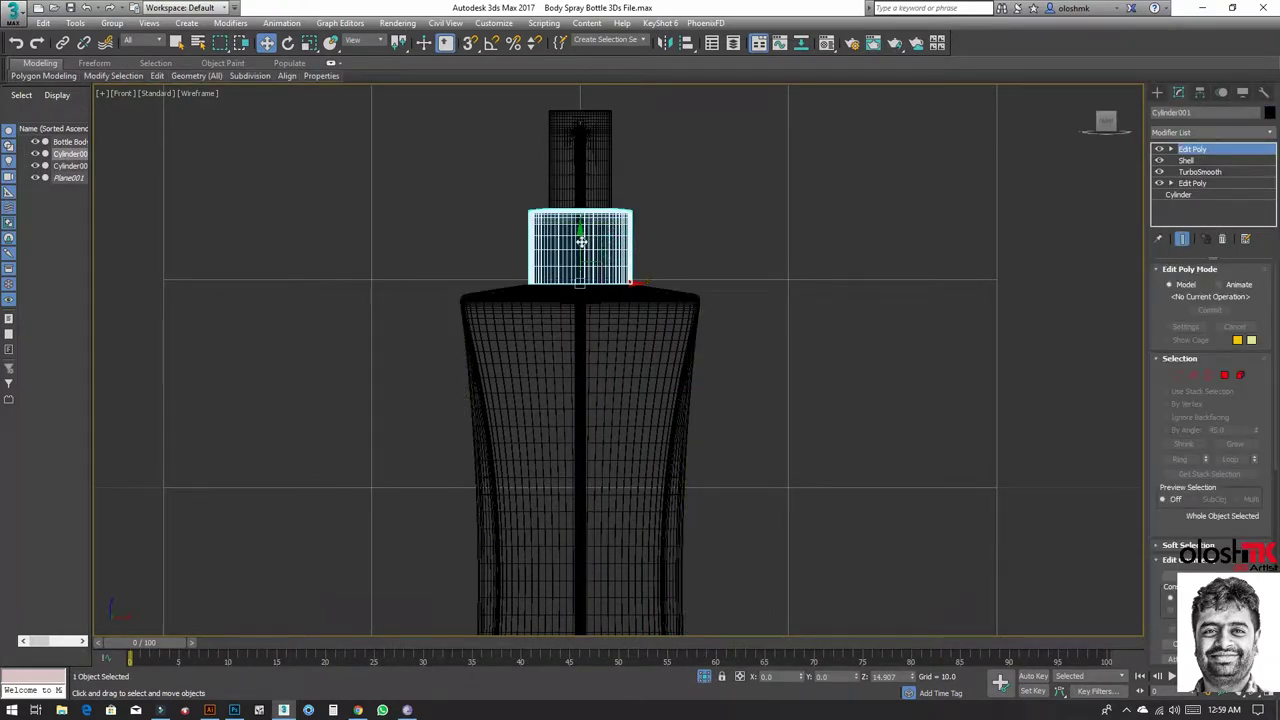
# Step: Copy the neck cap upward and strip its modifiers back to a plain cylinder
pyautogui.keyDown('shift'); pyautogui.moveTo(581, 241); pyautogui.dragTo(581, 135); pyautogui.keyUp('shift')
pyautogui.click(652, 411)
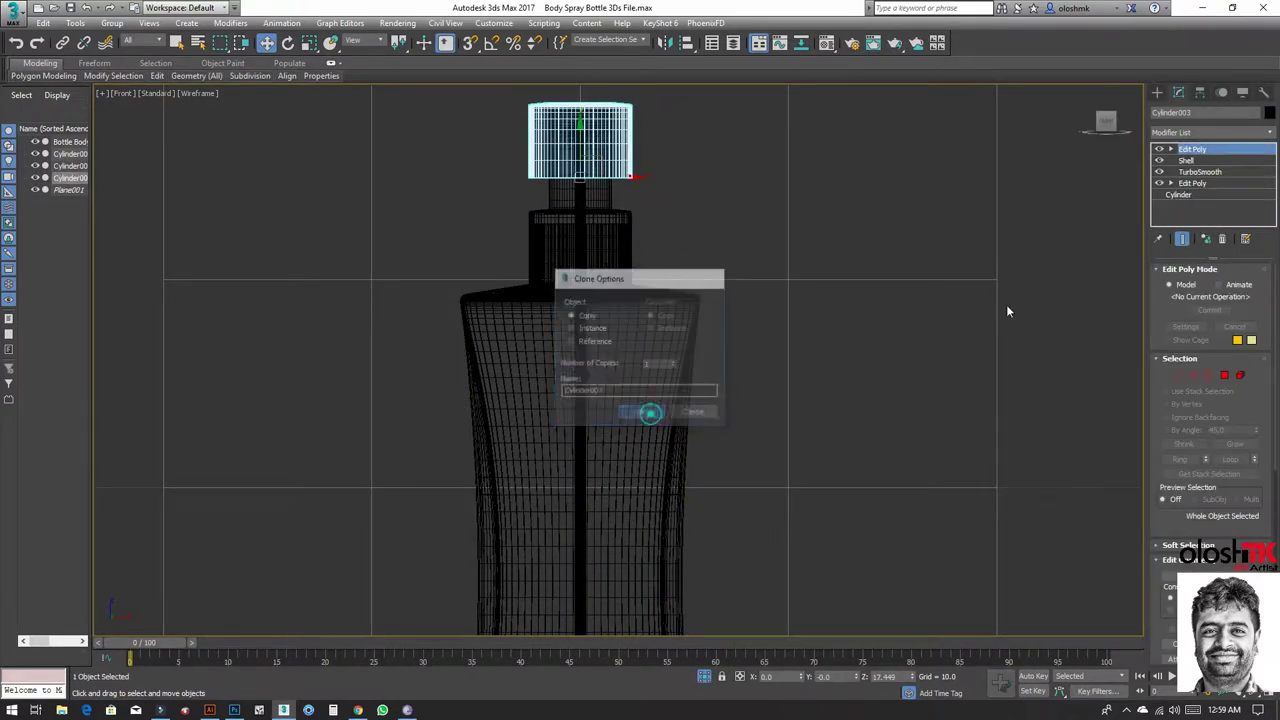
pyautogui.click(1222, 241)
pyautogui.click(1222, 241)
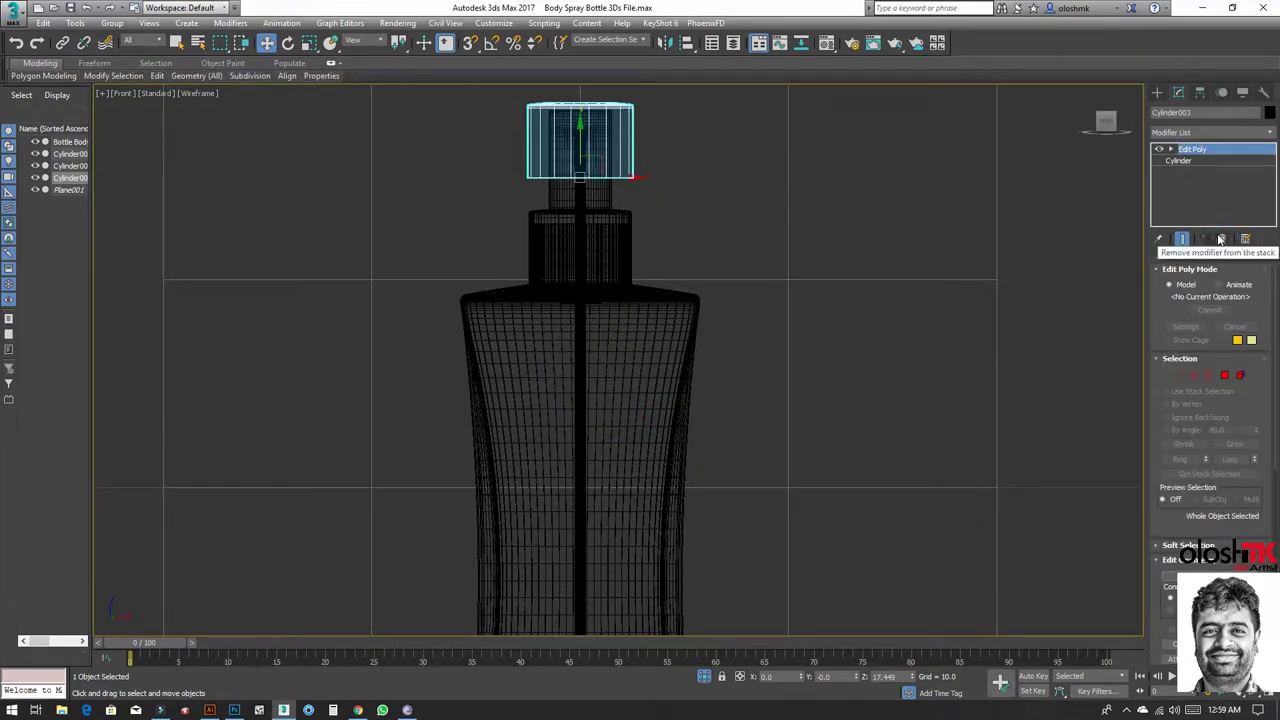
pyautogui.click(1222, 238)
pyautogui.scroll(2, 590, 150)
pyautogui.moveTo(593, 150)
pyautogui.mouseDown(button='middle')
pyautogui.moveTo(600, 222)
pyautogui.moveTo(569, 252)
pyautogui.mouseUp(button='middle')
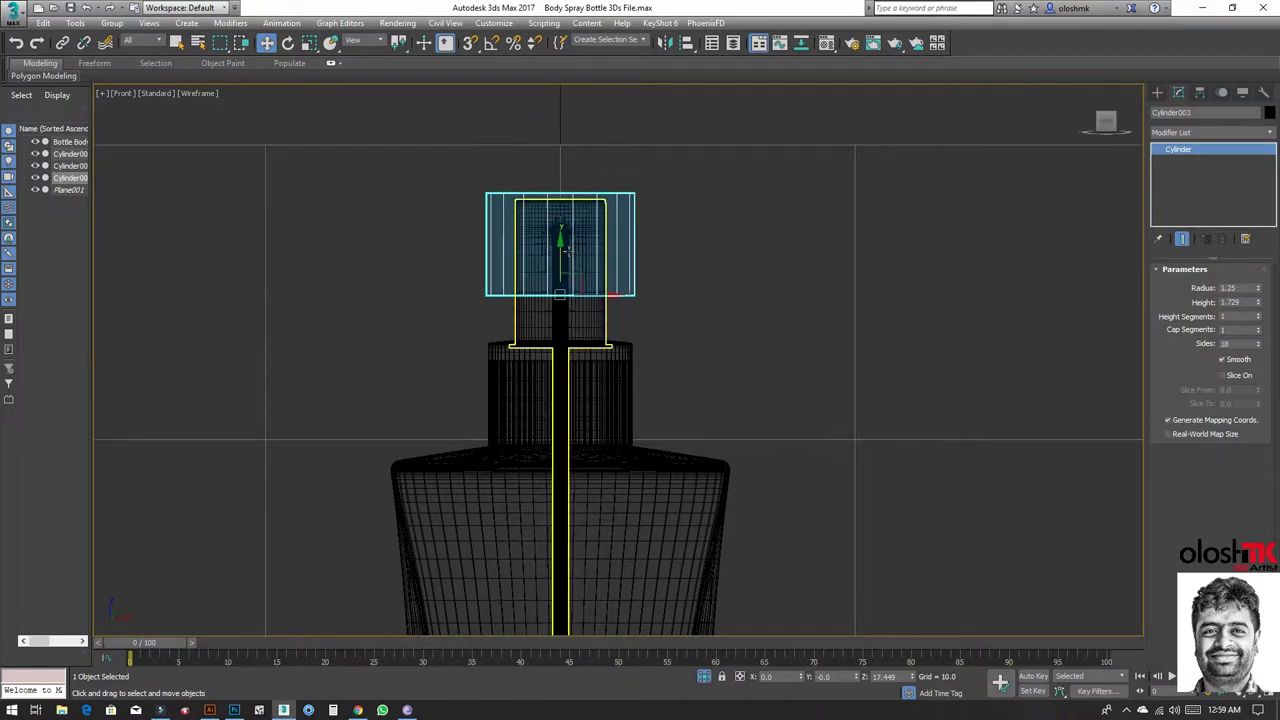
pyautogui.moveTo(569, 252); pyautogui.dragTo(569, 296)
pyautogui.scroll(3, 569, 296)
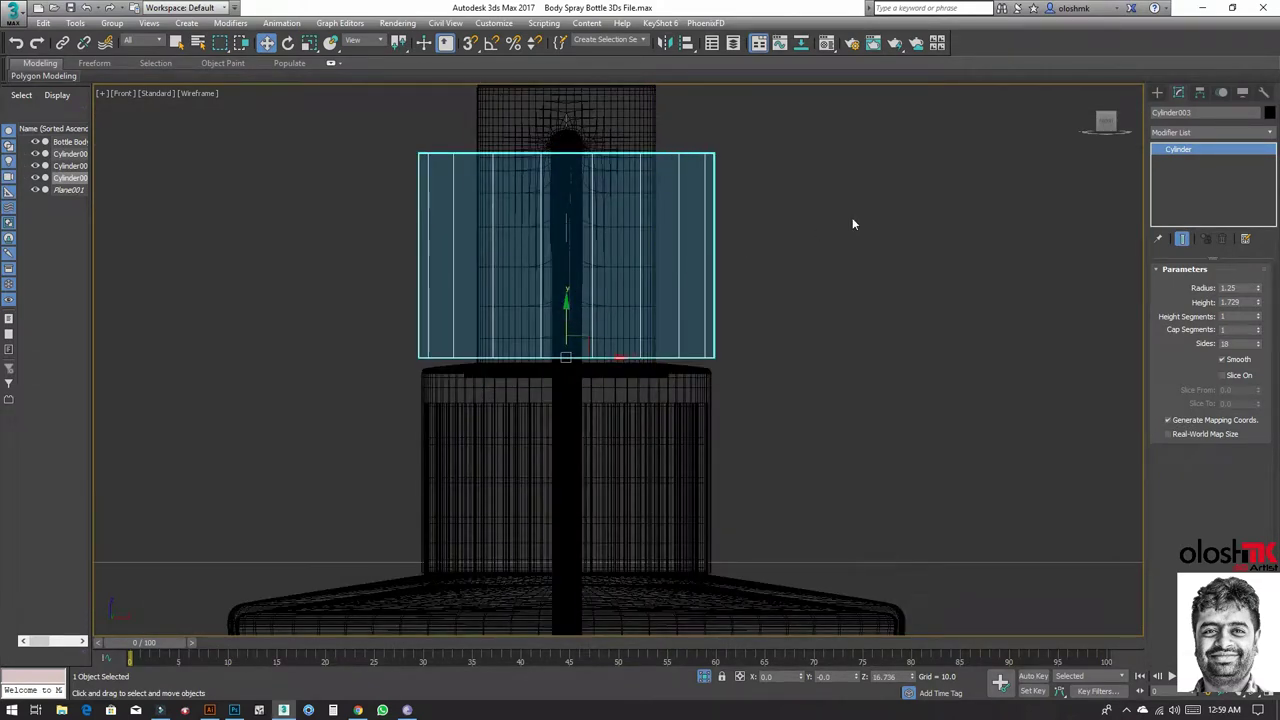
# Step: Narrow the cylinder to radius 0.838, seat it on the neck and raise its height to about 2.5
pyautogui.press('F3')
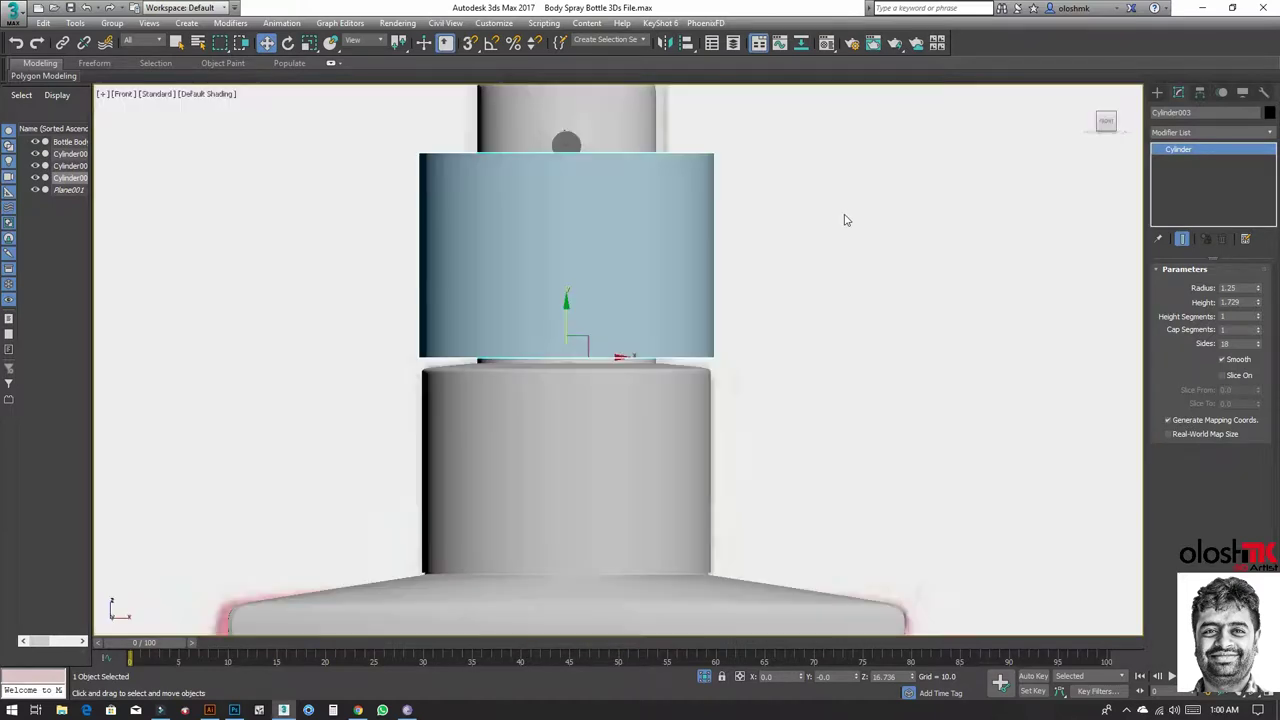
pyautogui.scroll(-4, 640, 240)
pyautogui.scroll(2, 630, 240)
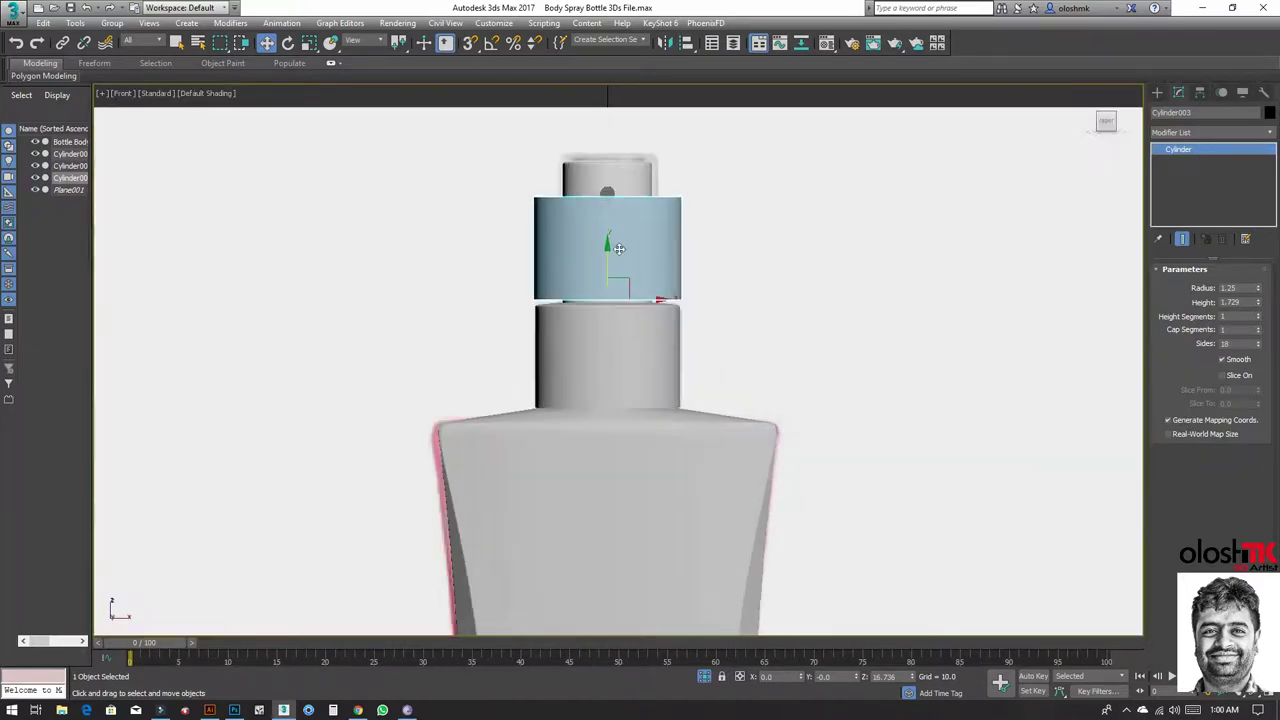
pyautogui.hotkey('alt', 'x')
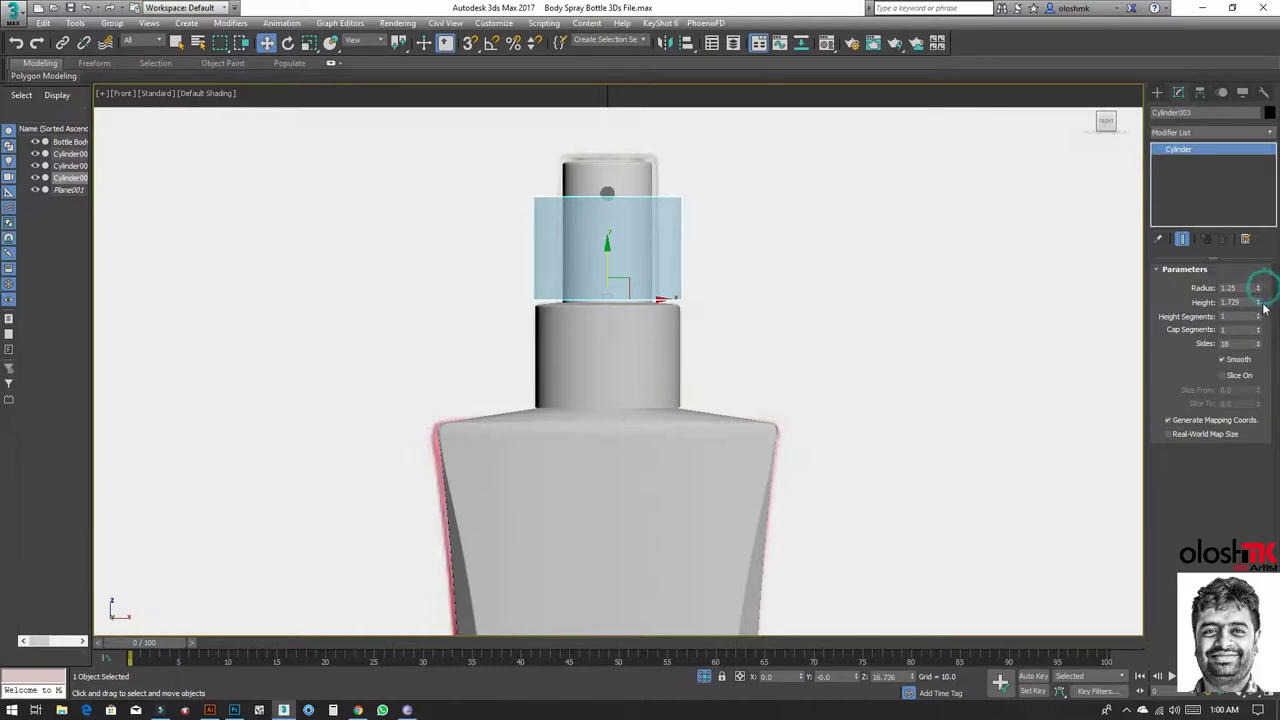
pyautogui.moveTo(1258, 288); pyautogui.dragTo(1258, 310)
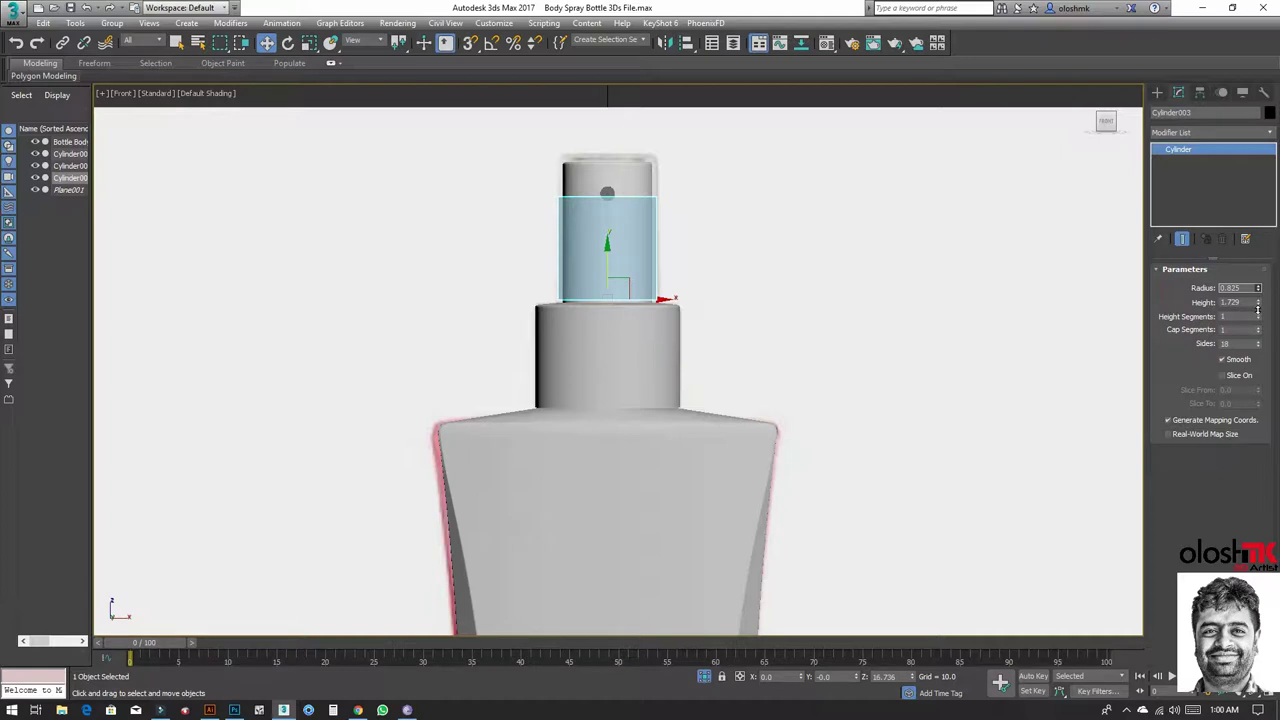
pyautogui.scroll(5, 580, 331)
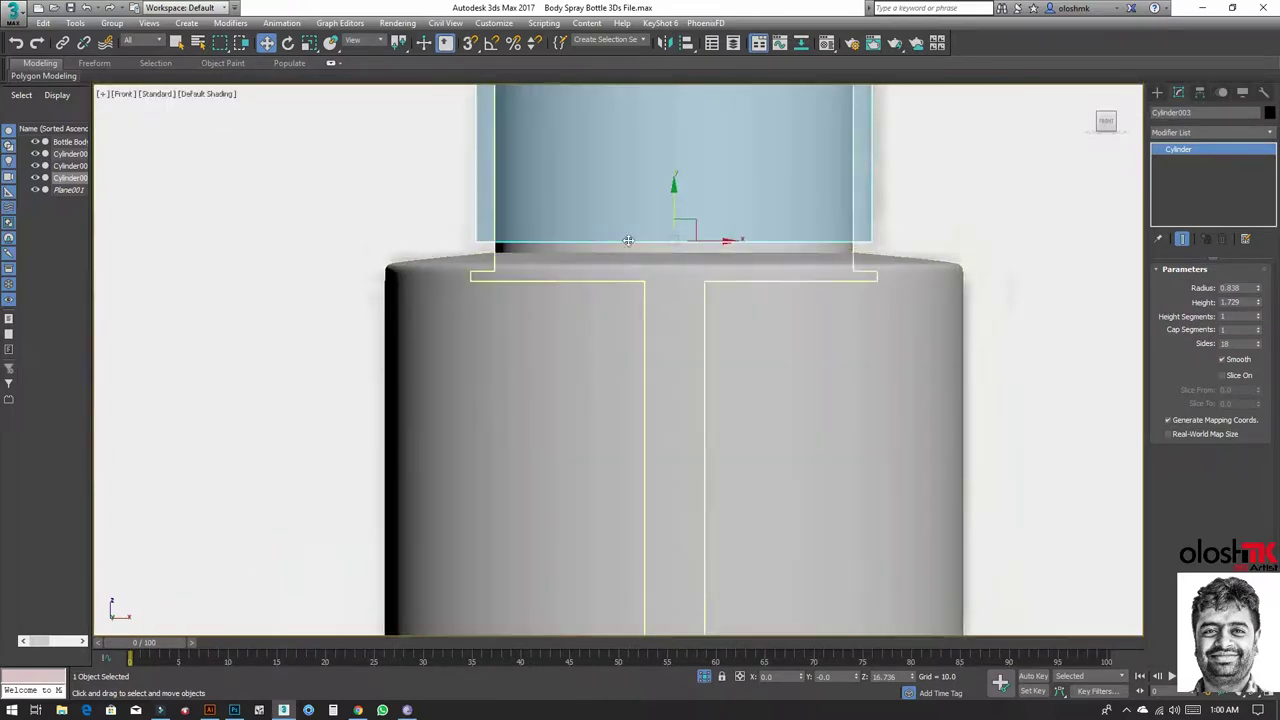
pyautogui.moveTo(628, 240); pyautogui.dragTo(678, 225)
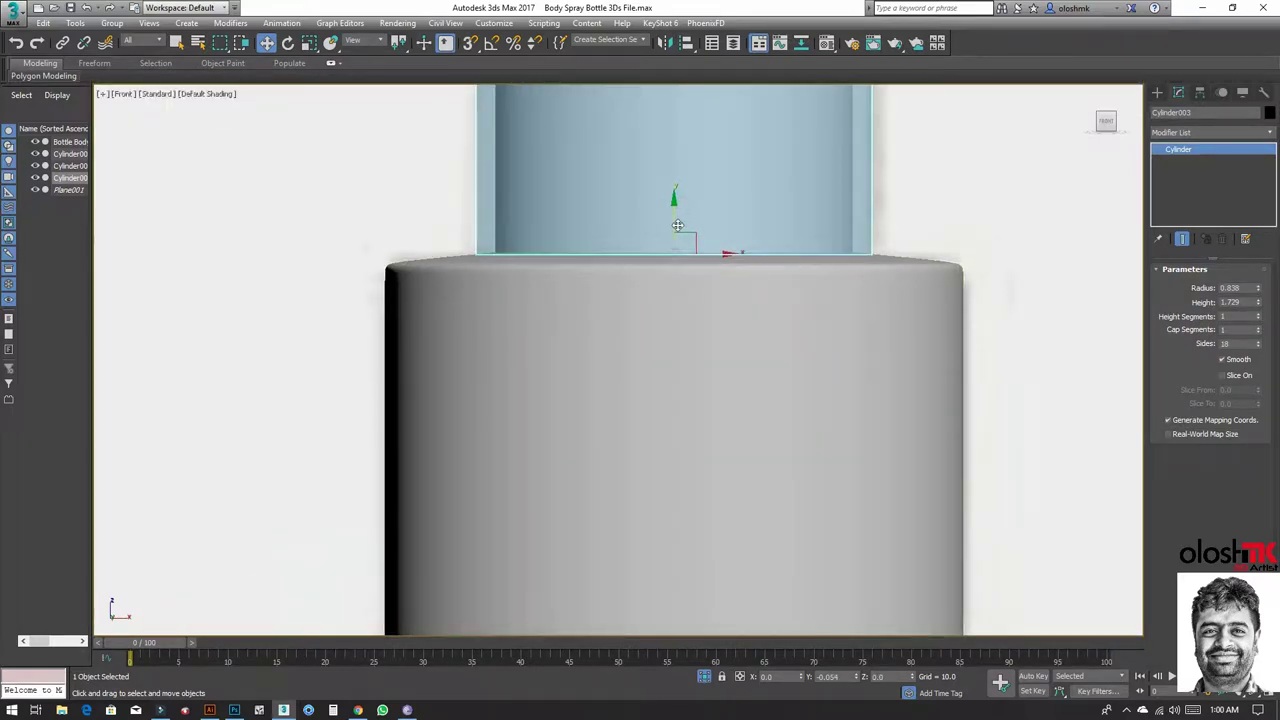
pyautogui.scroll(-3, 690, 210)
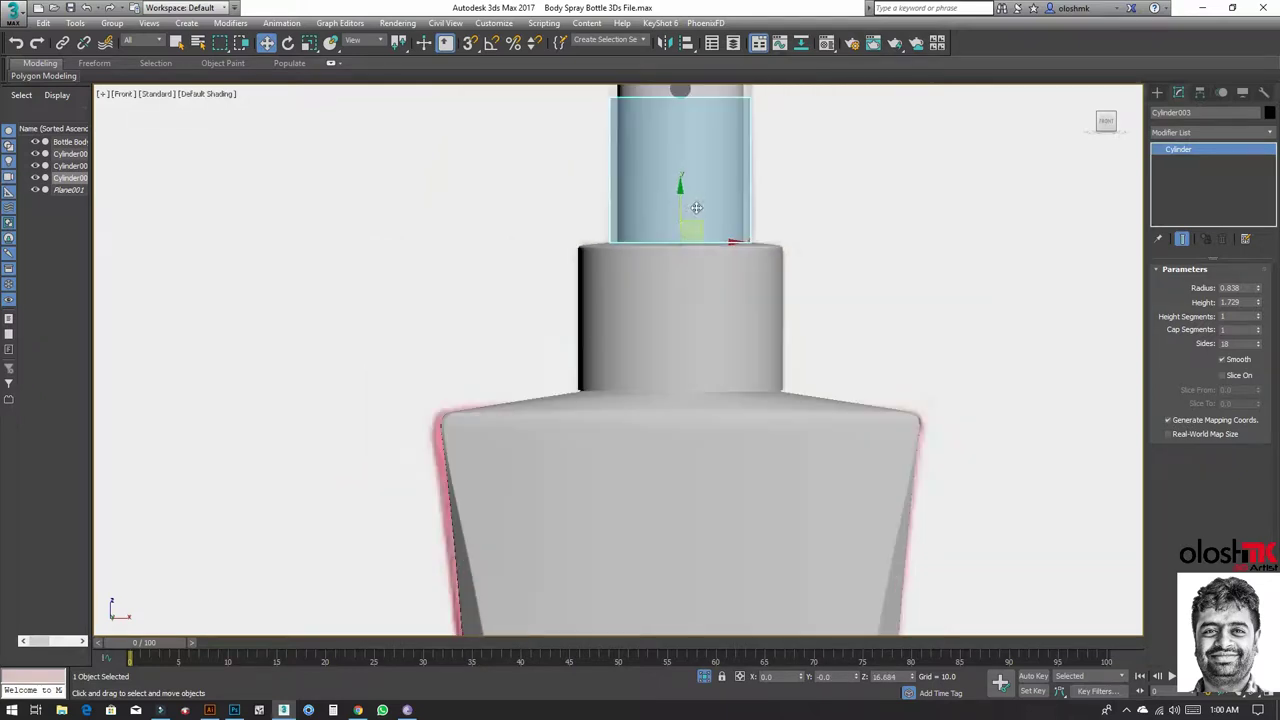
pyautogui.moveTo(696, 207); pyautogui.dragTo(660, 387, button='middle')
pyautogui.moveTo(1257, 304); pyautogui.dragTo(1256, 276)
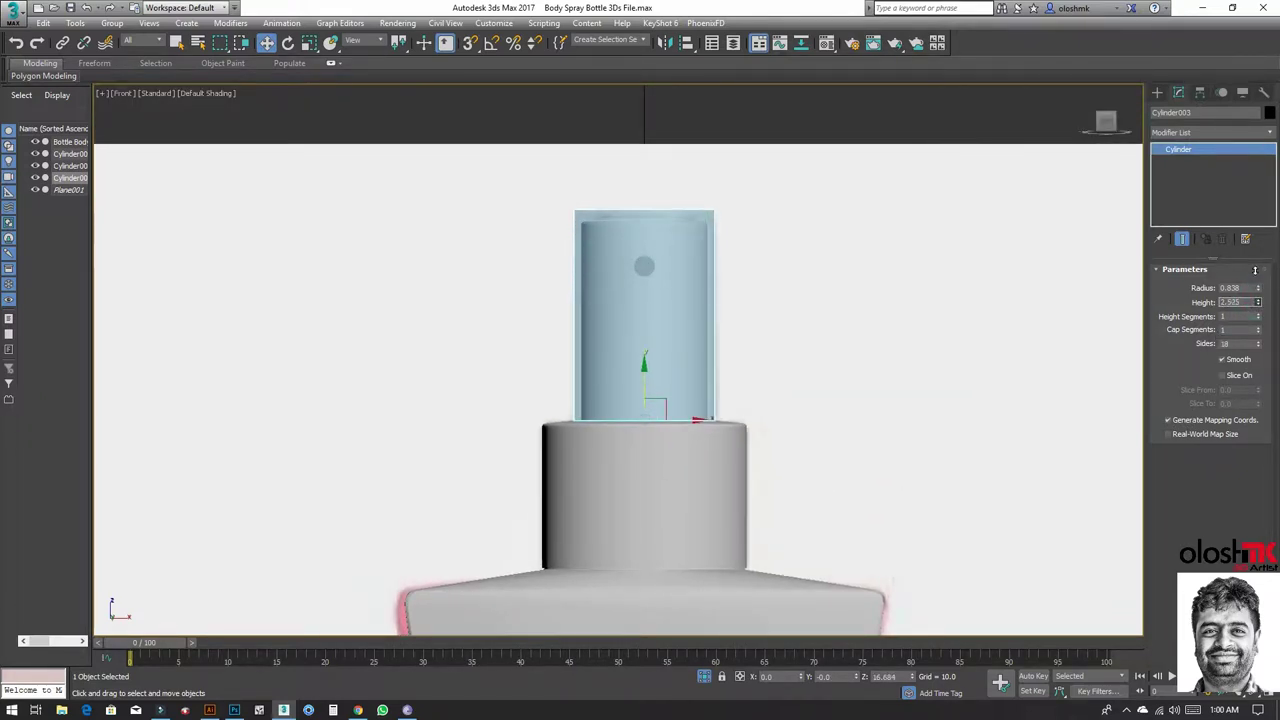
# Step: Add an Edit Poly modifier to the top cylinder and enter Polygon mode
pyautogui.click(1187, 133)
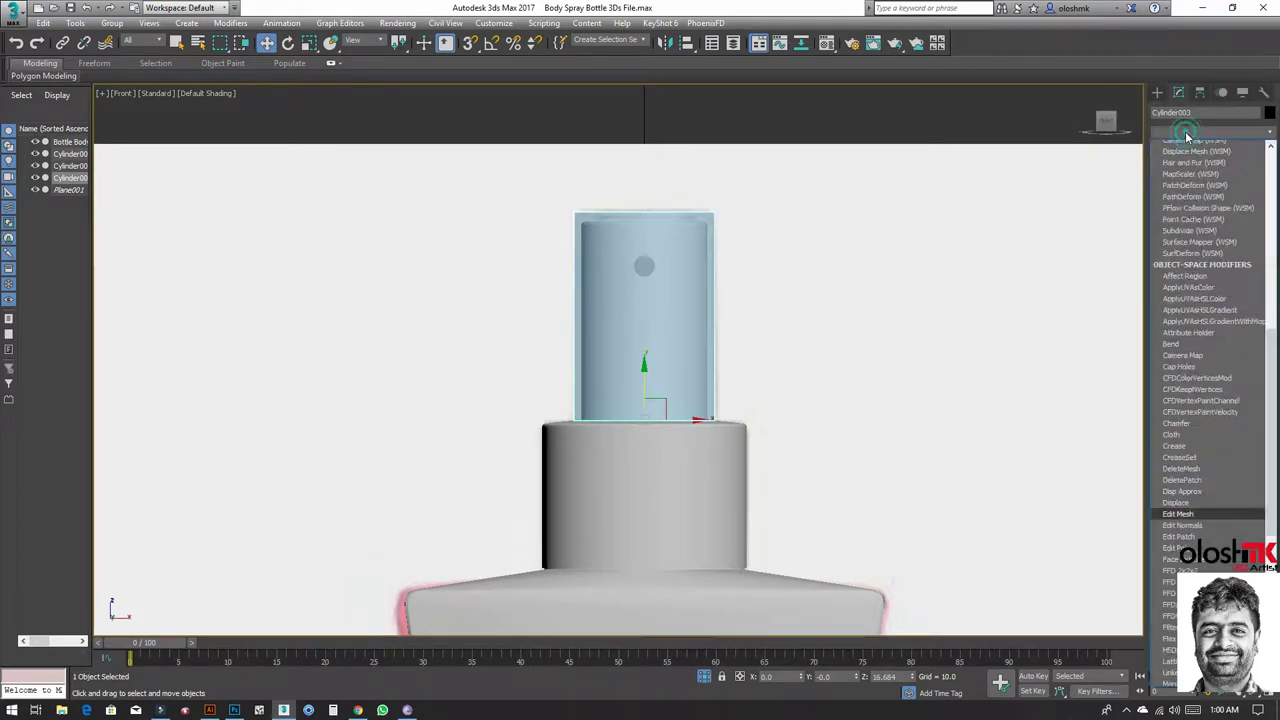
pyautogui.click(1214, 165)
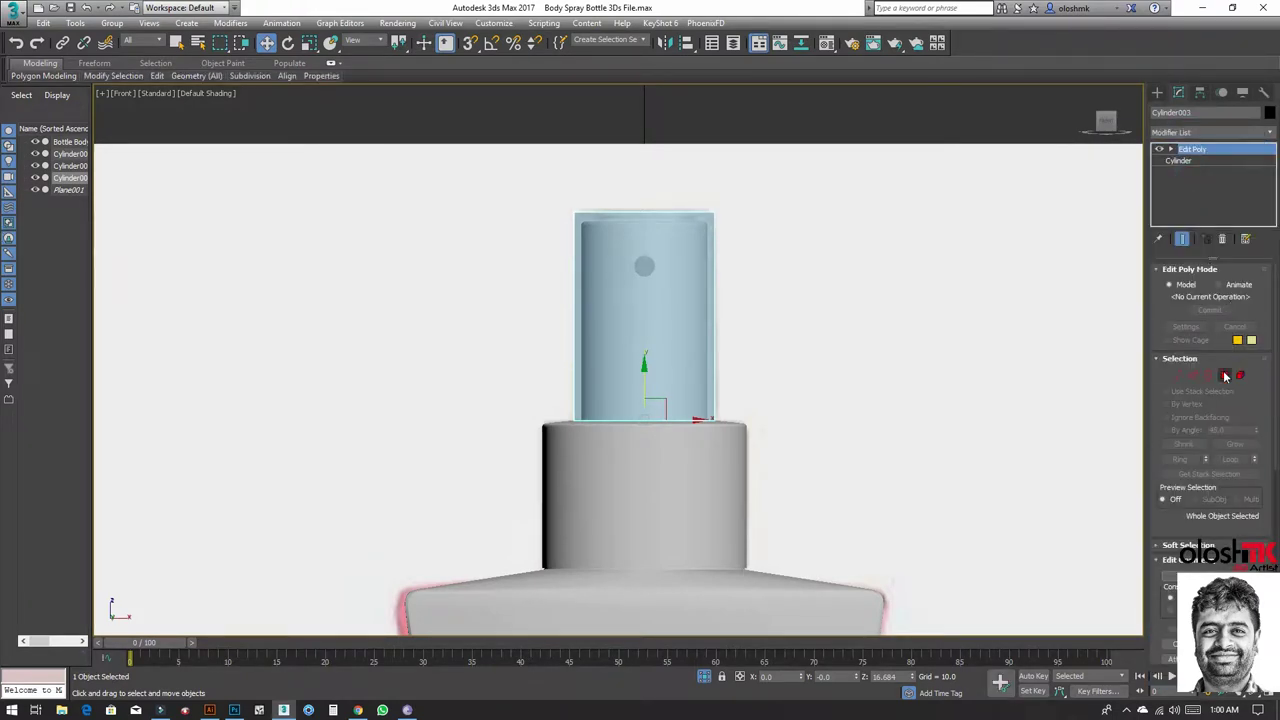
pyautogui.click(1225, 376)
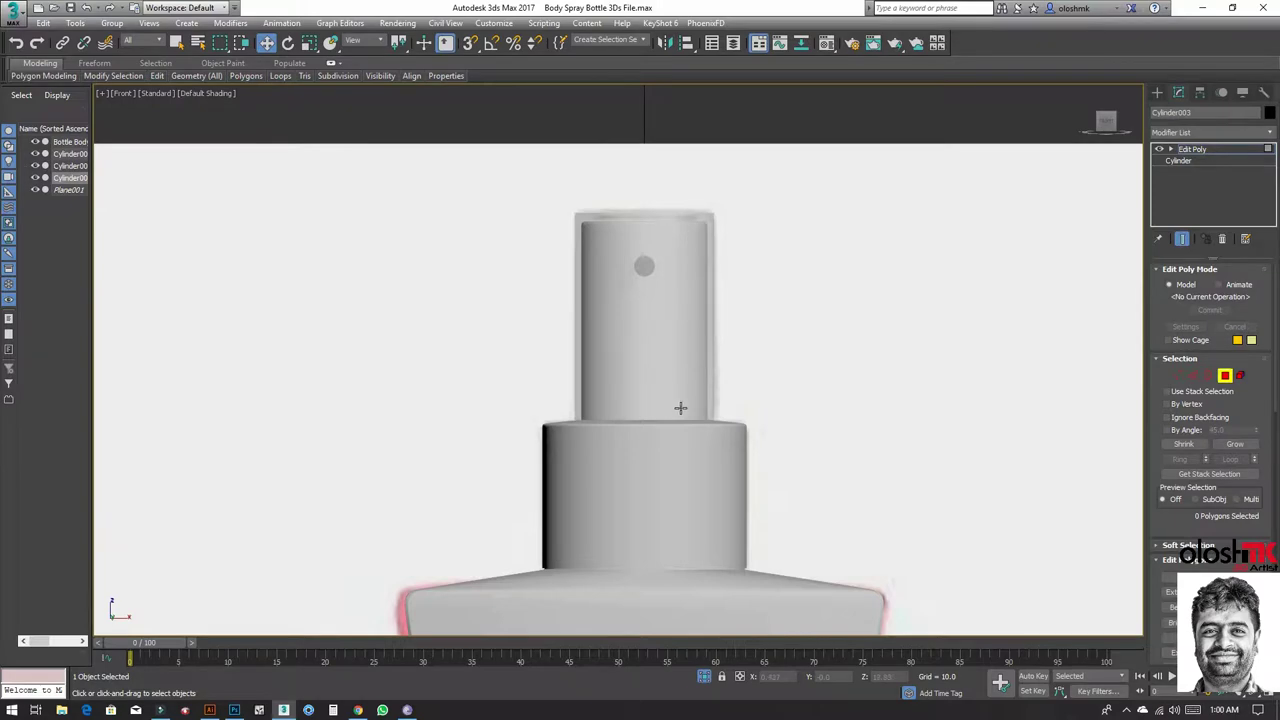
# Step: Isolate the cylinder and delete its bottom cap polygon
pyautogui.hotkey('alt', 'w')
pyautogui.click(866, 485)
pyautogui.hotkey('alt', 'w')
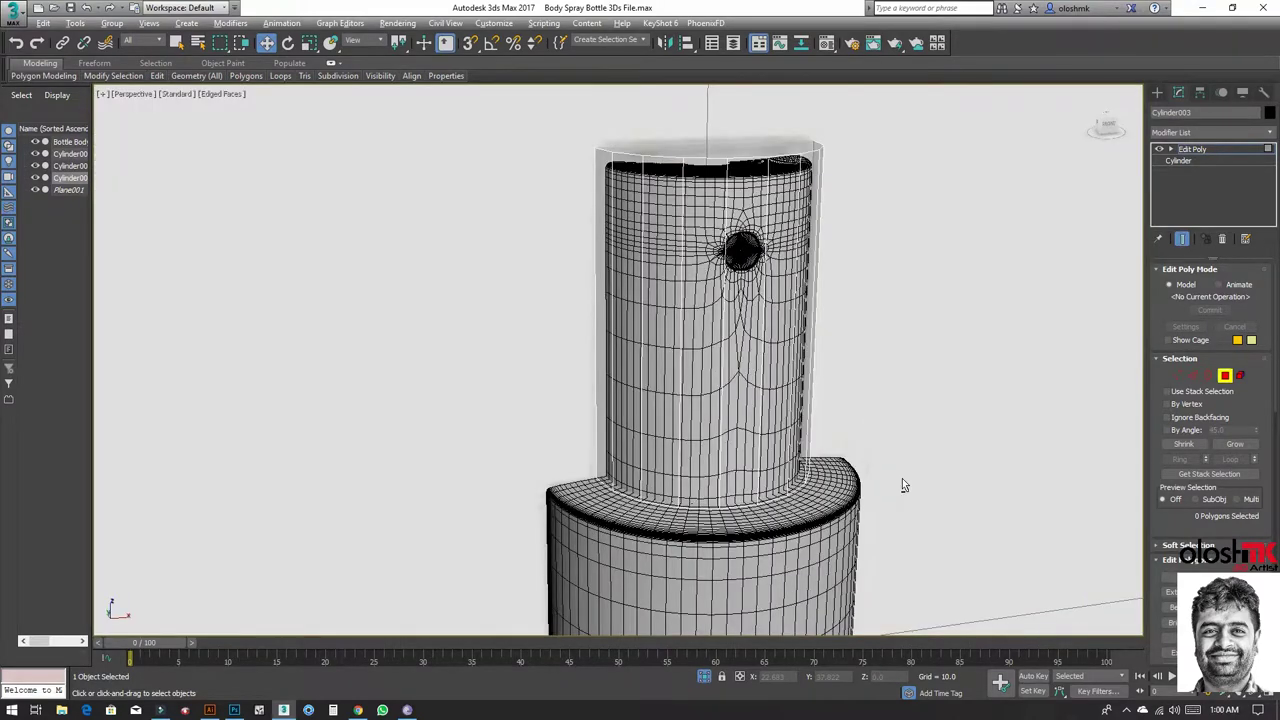
pyautogui.moveTo(902, 485)
pyautogui.keyDown('alt'); pyautogui.mouseDown(button='middle')
pyautogui.moveTo(777, 466)
pyautogui.moveTo(768, 413)
pyautogui.mouseUp(button='middle'); pyautogui.keyUp('alt')
pyautogui.hotkey('alt', 'q')
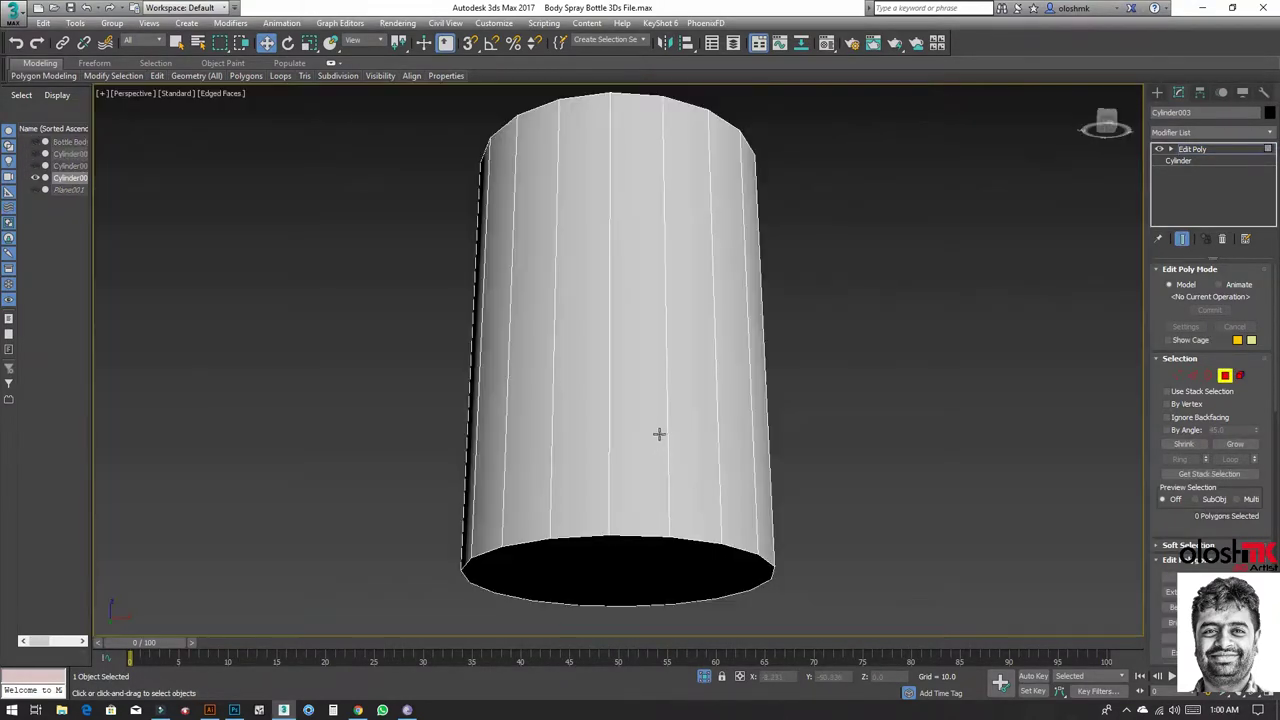
pyautogui.keyDown('alt'); pyautogui.moveTo(660, 434); pyautogui.dragTo(631, 423, button='middle'); pyautogui.keyUp('alt')
pyautogui.click(624, 426)
pyautogui.press('Delete')
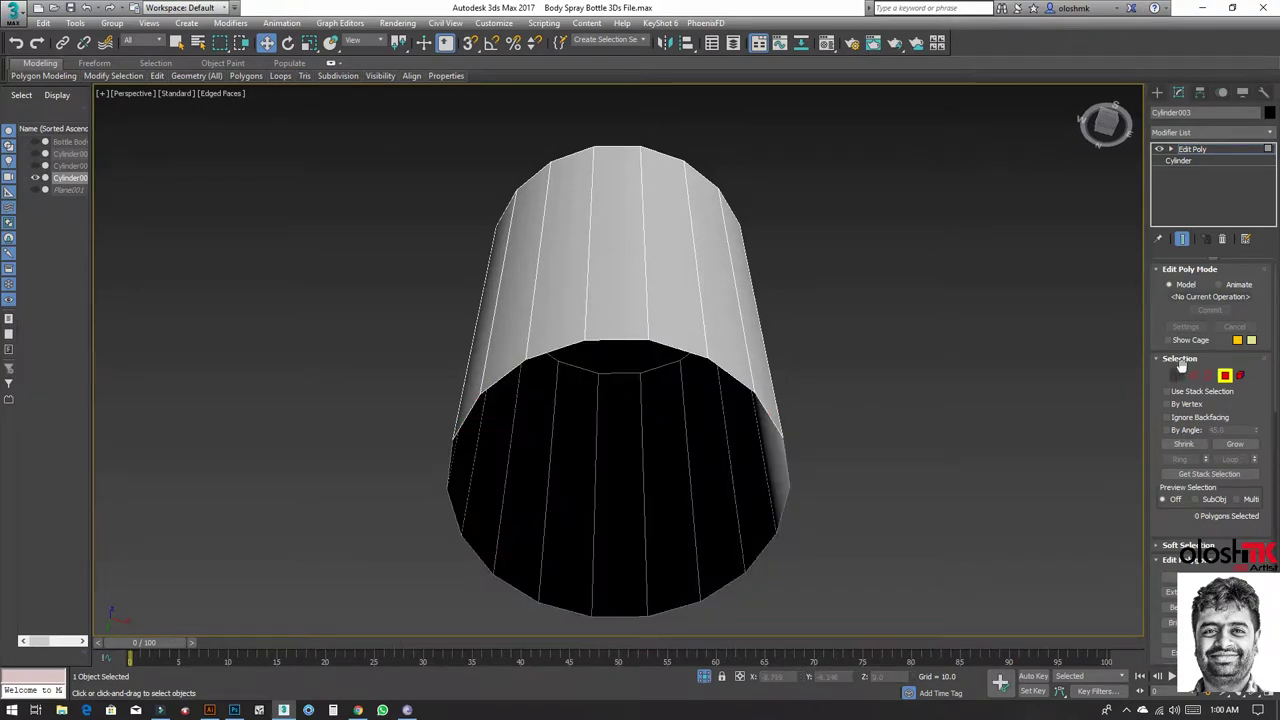
# Step: Select the cylinder's open bottom border and end isolation so all parts show
pyautogui.press('3')
pyautogui.click(778, 400)
pyautogui.hotkey('alt', 'w')
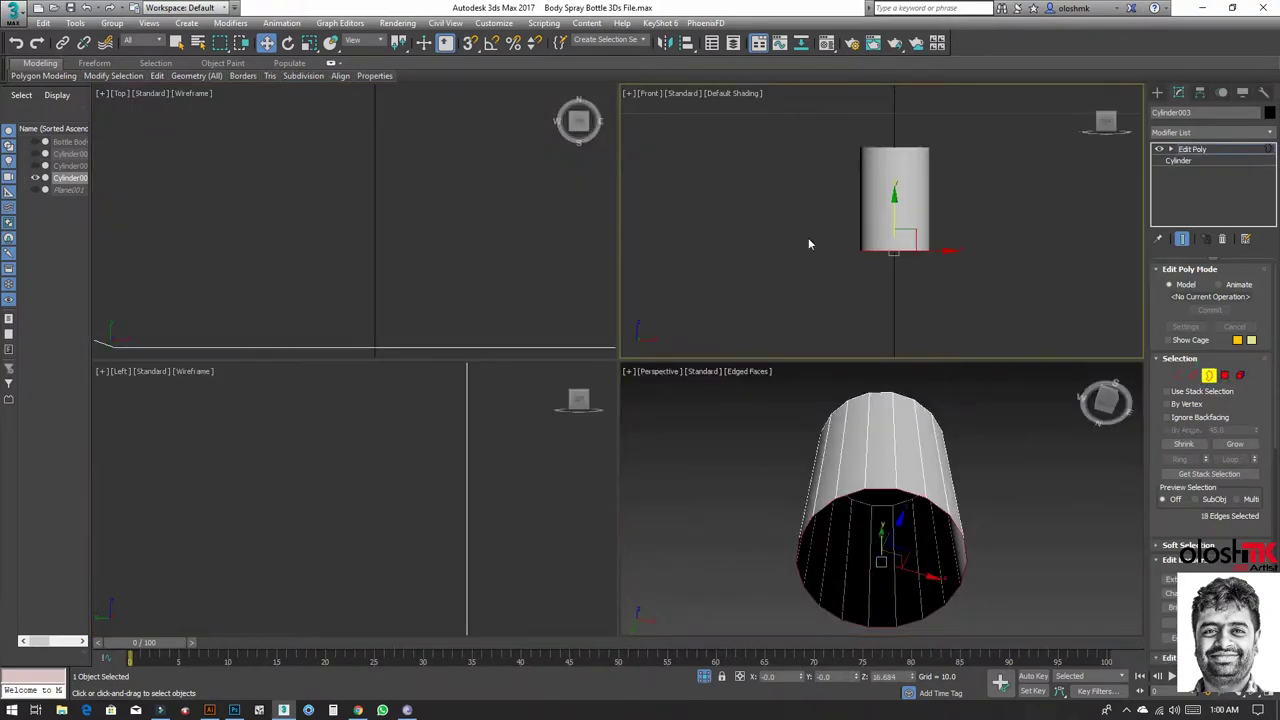
pyautogui.hotkey('alt', 'w')
pyautogui.scroll(3, 649, 429)
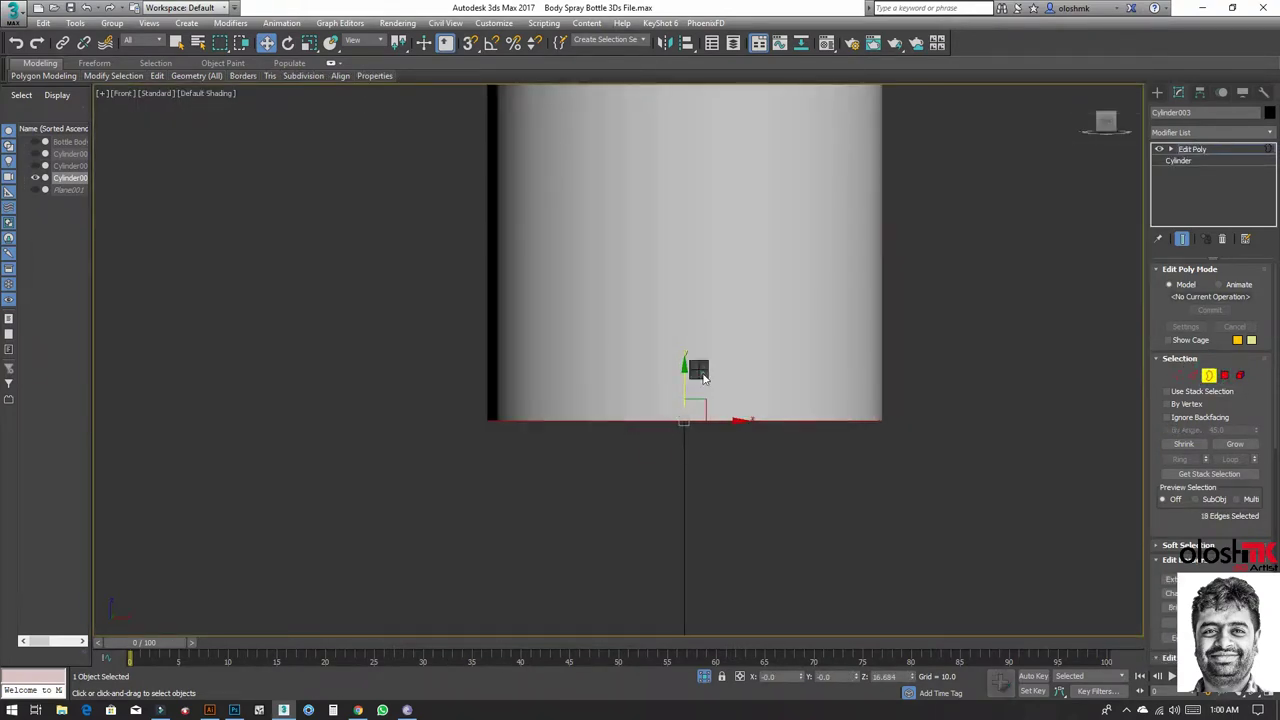
pyautogui.rightClick(692, 368)
pyautogui.click(727, 320)
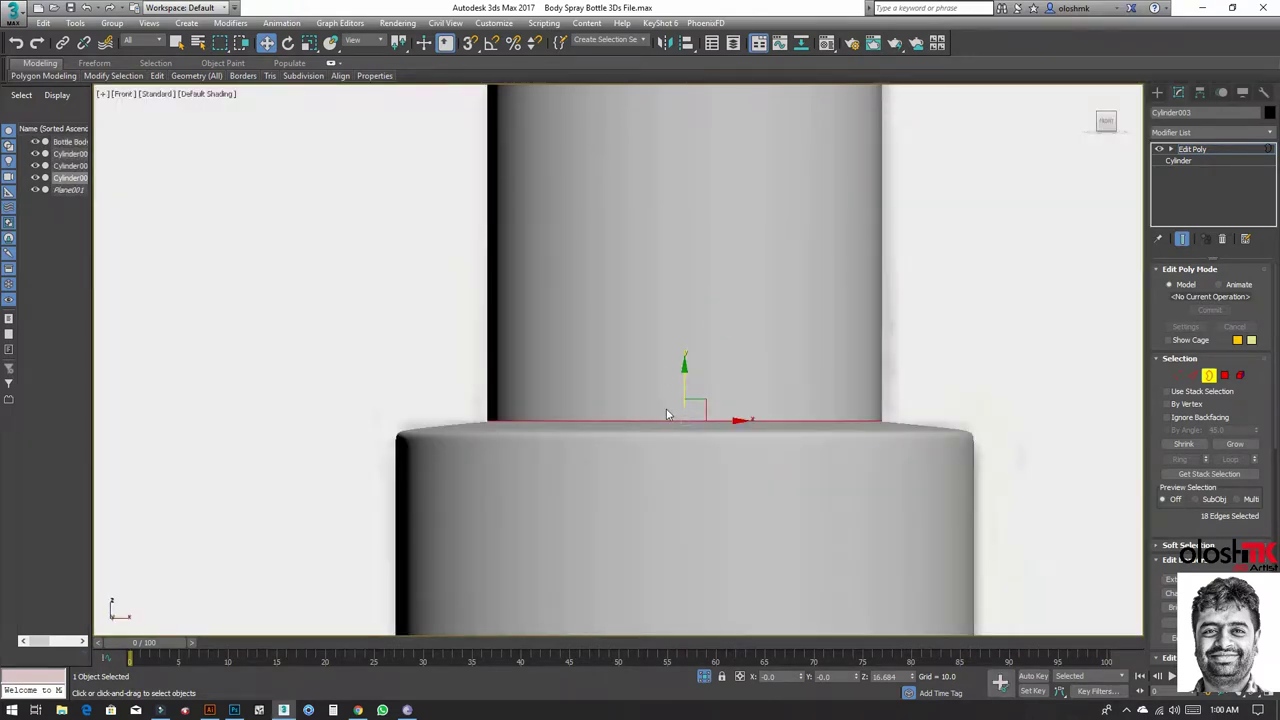
# Step: Move the selected border down slightly so the rim sits on the neck
pyautogui.press('r')
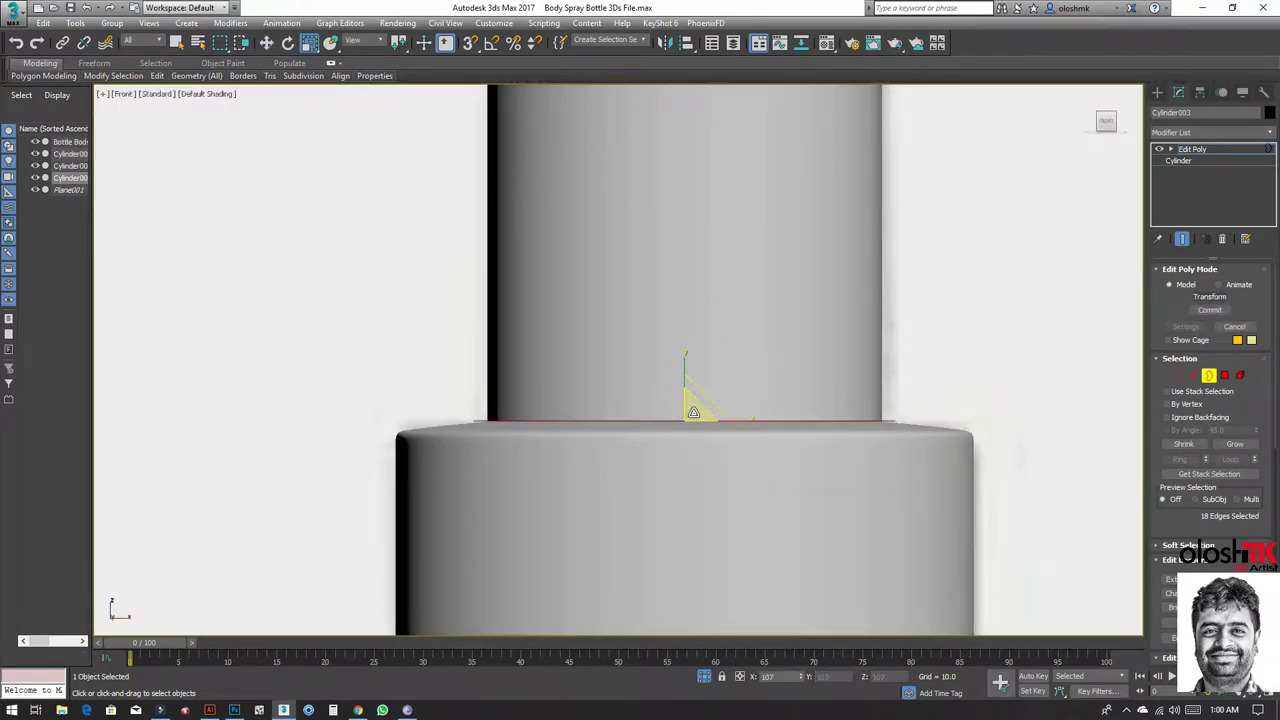
pyautogui.press('w')
pyautogui.moveTo(683, 386); pyautogui.dragTo(686, 387)
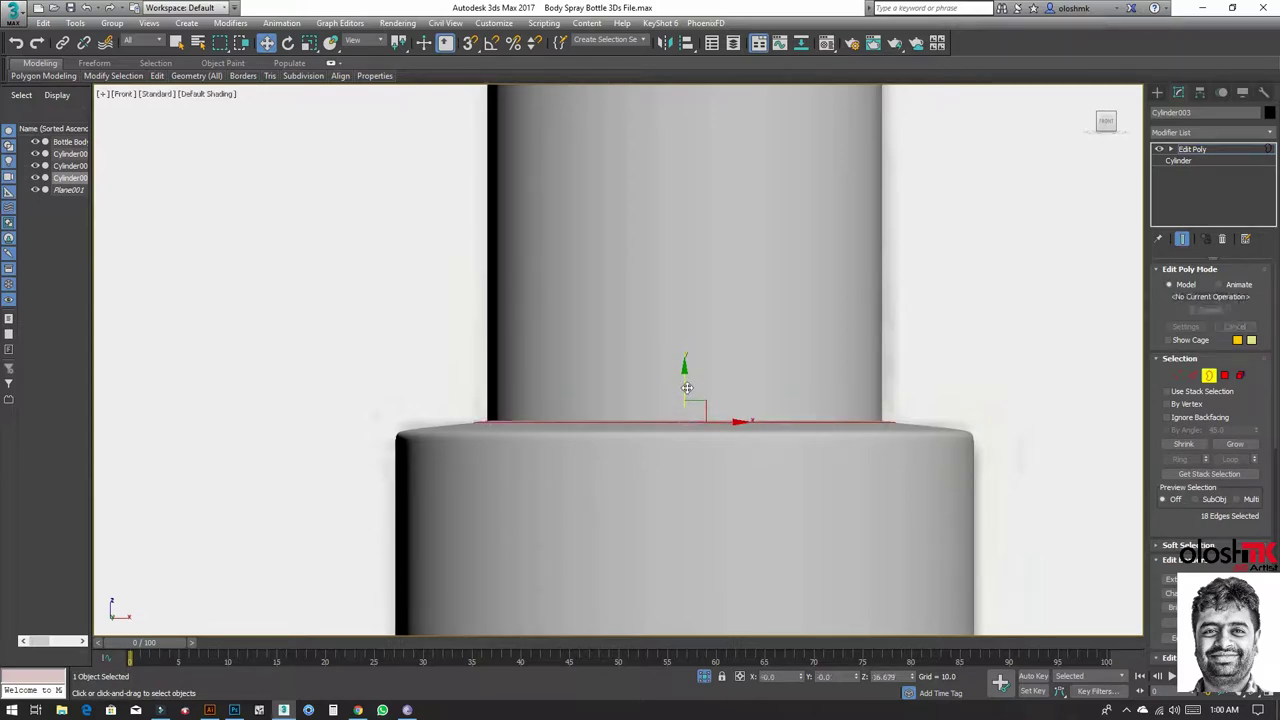
pyautogui.hotkey('alt', 'w')
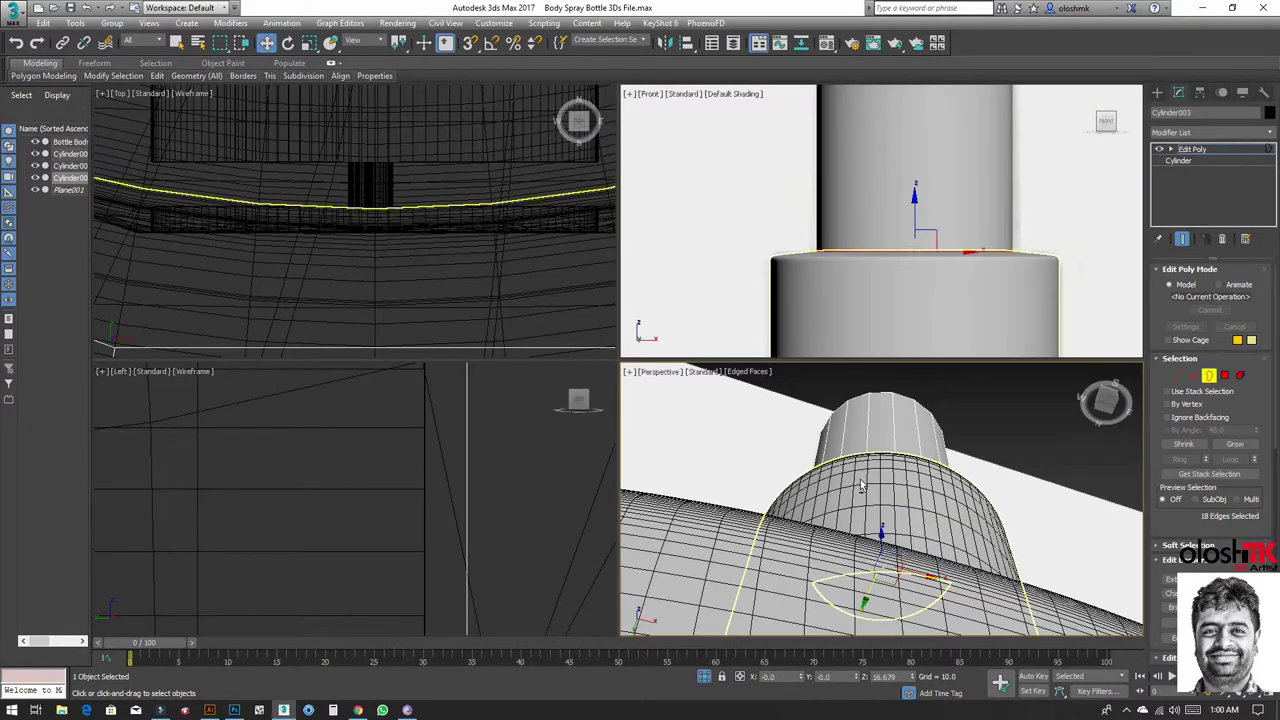
pyautogui.hotkey('alt', 'w')
pyautogui.moveTo(825, 451)
pyautogui.keyDown('alt'); pyautogui.mouseDown(button='middle')
pyautogui.moveTo(775, 522)
pyautogui.moveTo(687, 440)
pyautogui.mouseUp(button='middle'); pyautogui.keyUp('alt')
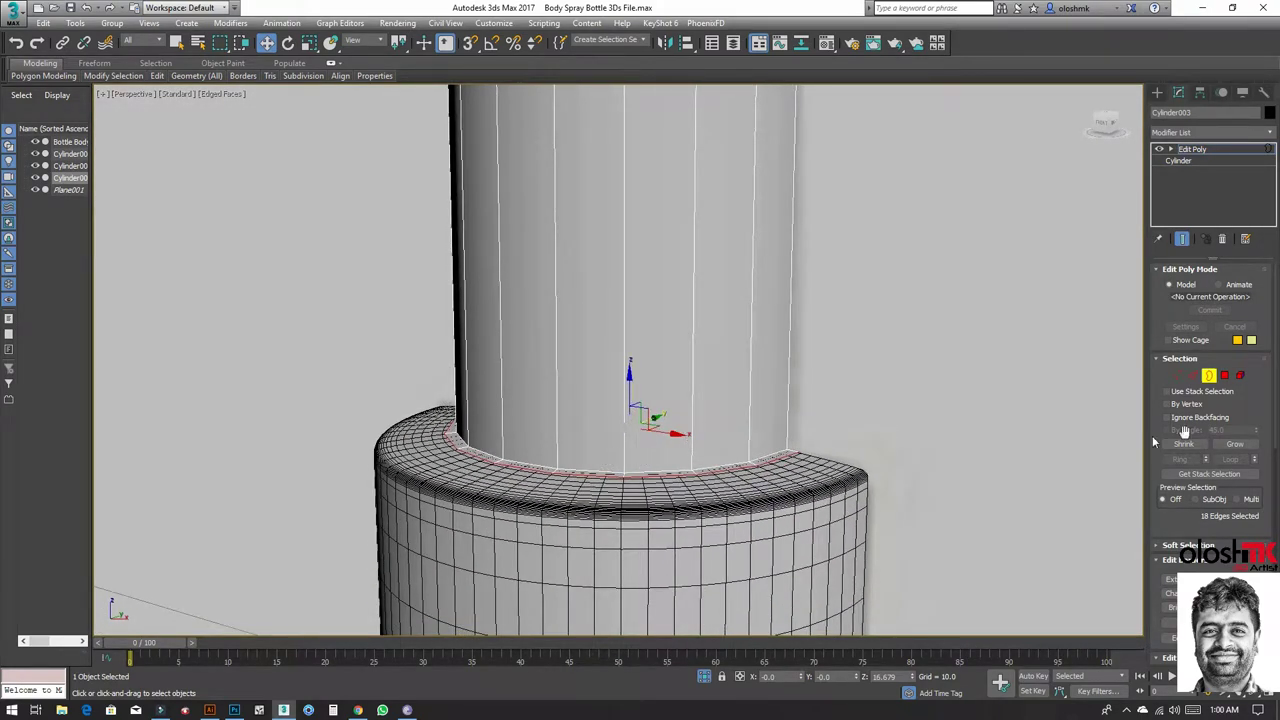
# Step: Convert the border to the bottom ring of polygons and raise that ring slightly
pyautogui.keyDown('ctrl'); pyautogui.click(1225, 376); pyautogui.keyUp('ctrl')
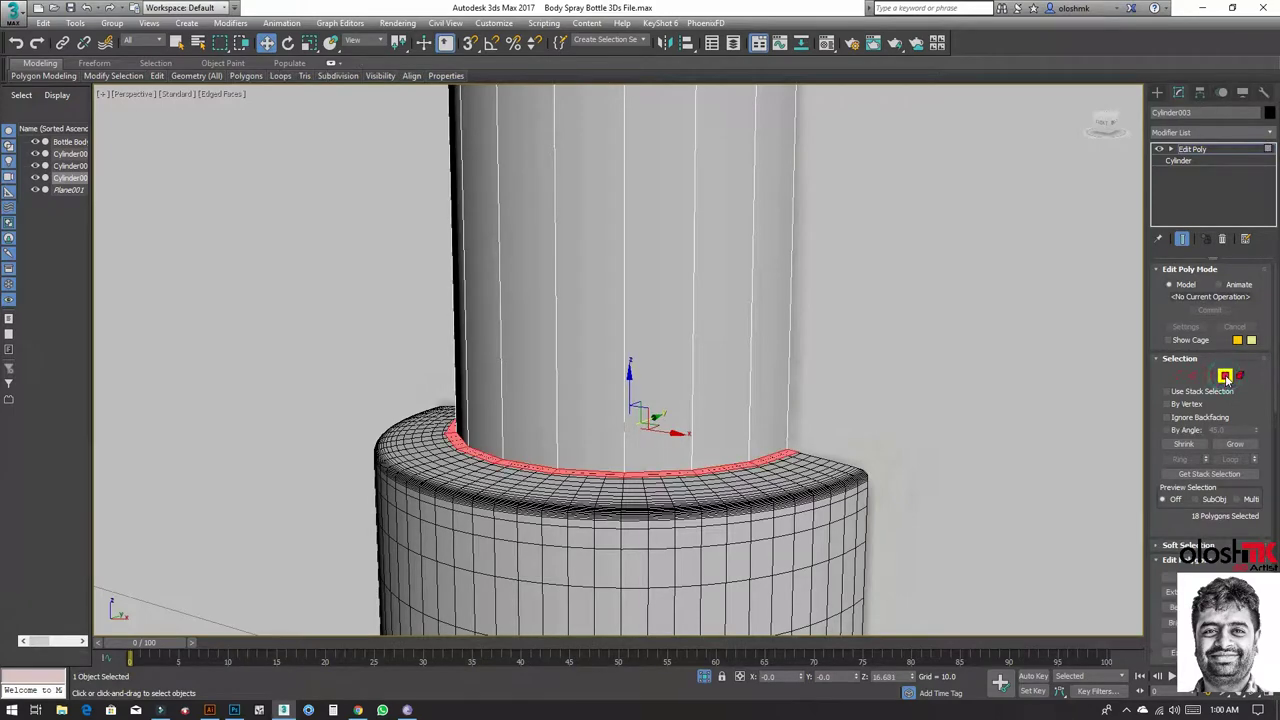
pyautogui.click(1235, 444)
pyautogui.hotkey('alt', 'w')
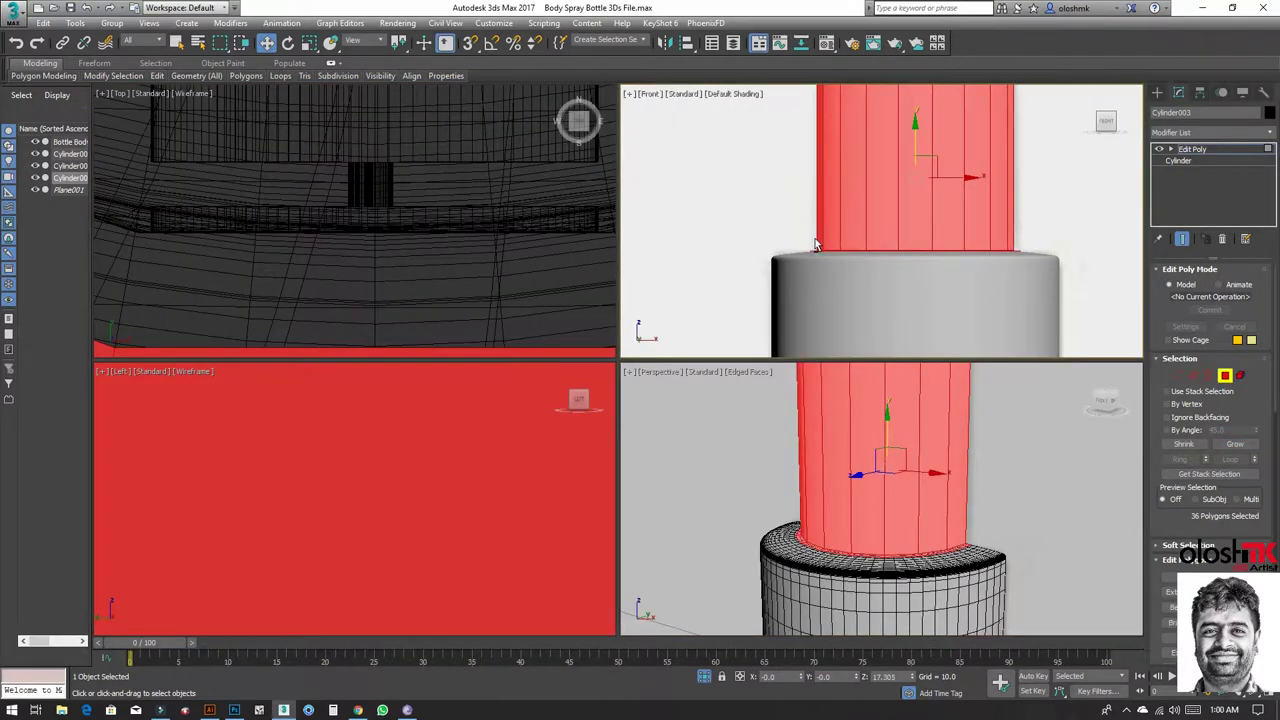
pyautogui.hotkey('alt', 'w')
pyautogui.scroll(-2, 797, 277)
pyautogui.hotkey('ctrl', 'z')
pyautogui.scroll(4, 757, 346)
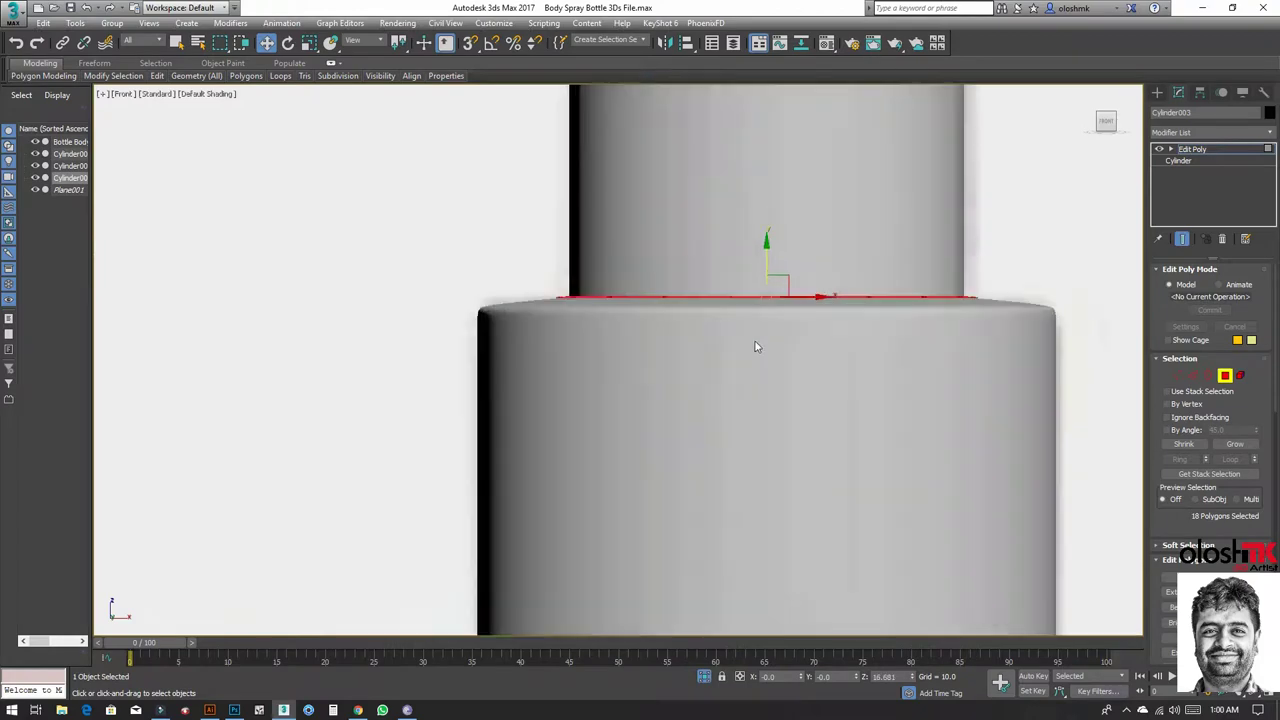
pyautogui.scroll(4, 775, 276)
pyautogui.moveTo(773, 252); pyautogui.dragTo(783, 246)
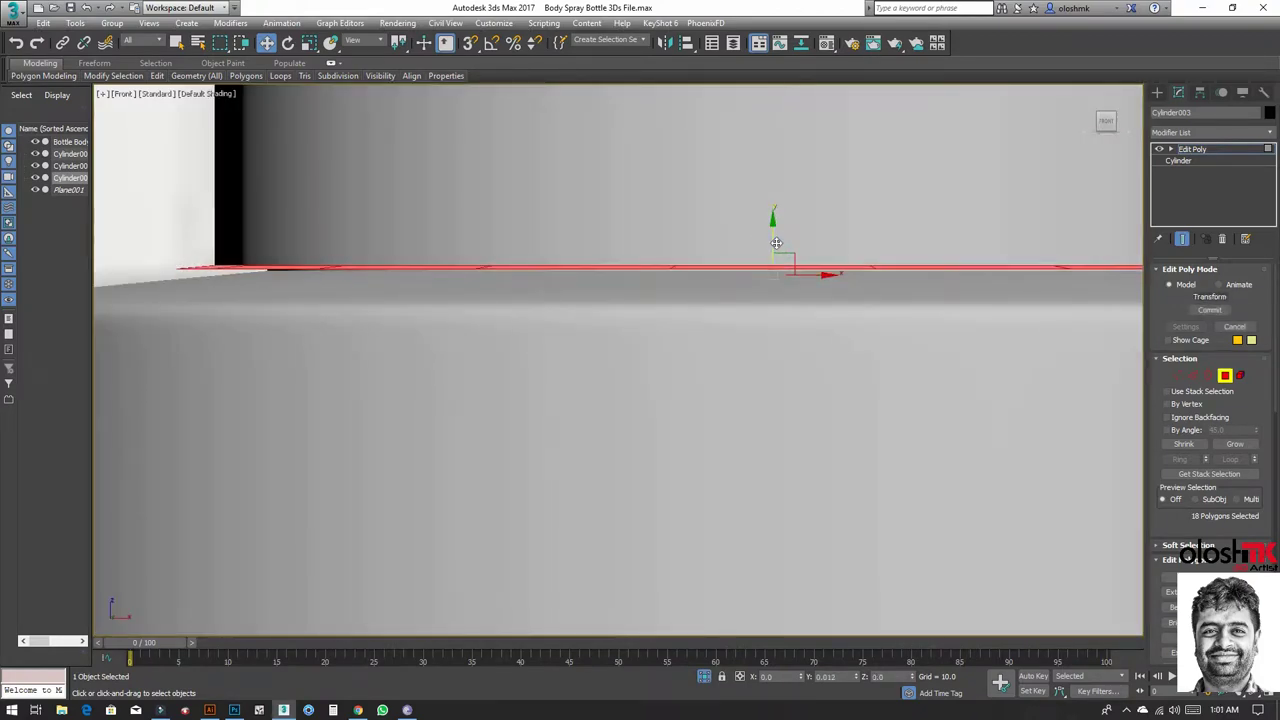
# Step: Insert a Swift Loop edge loop just above the cylinder's bottom edge
pyautogui.hotkey('alt', 'w')
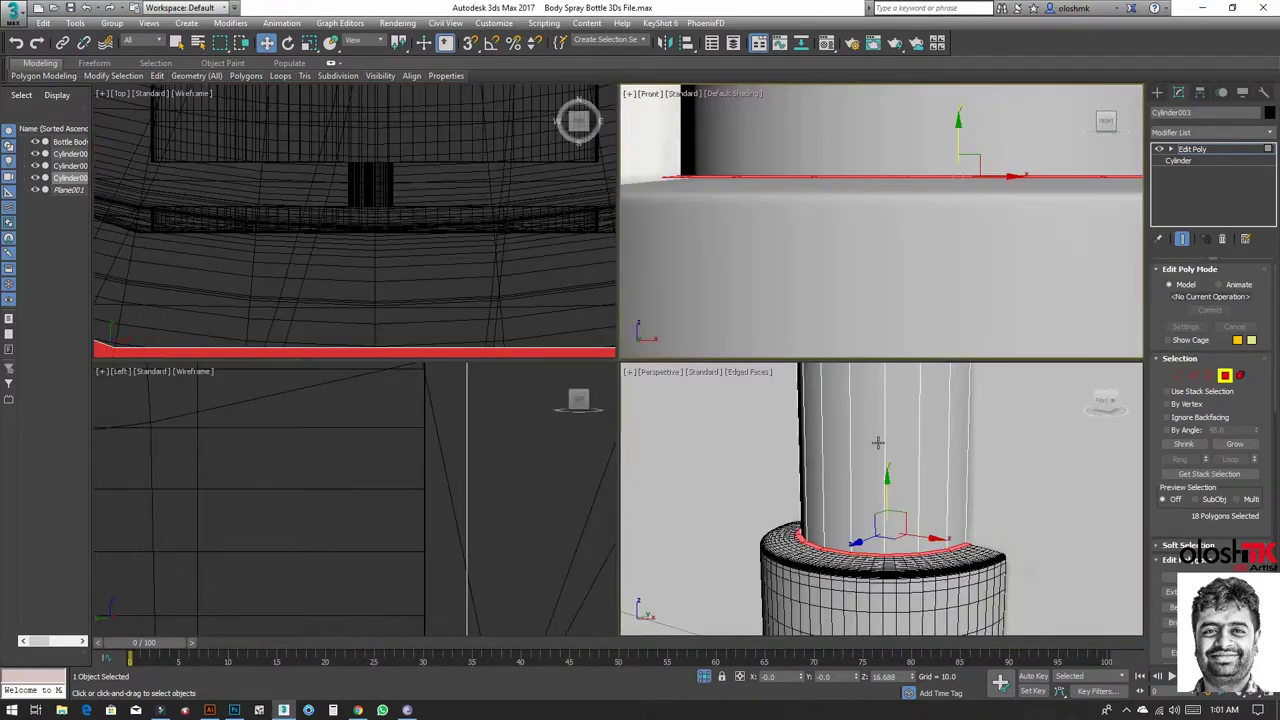
pyautogui.hotkey('alt', 'w')
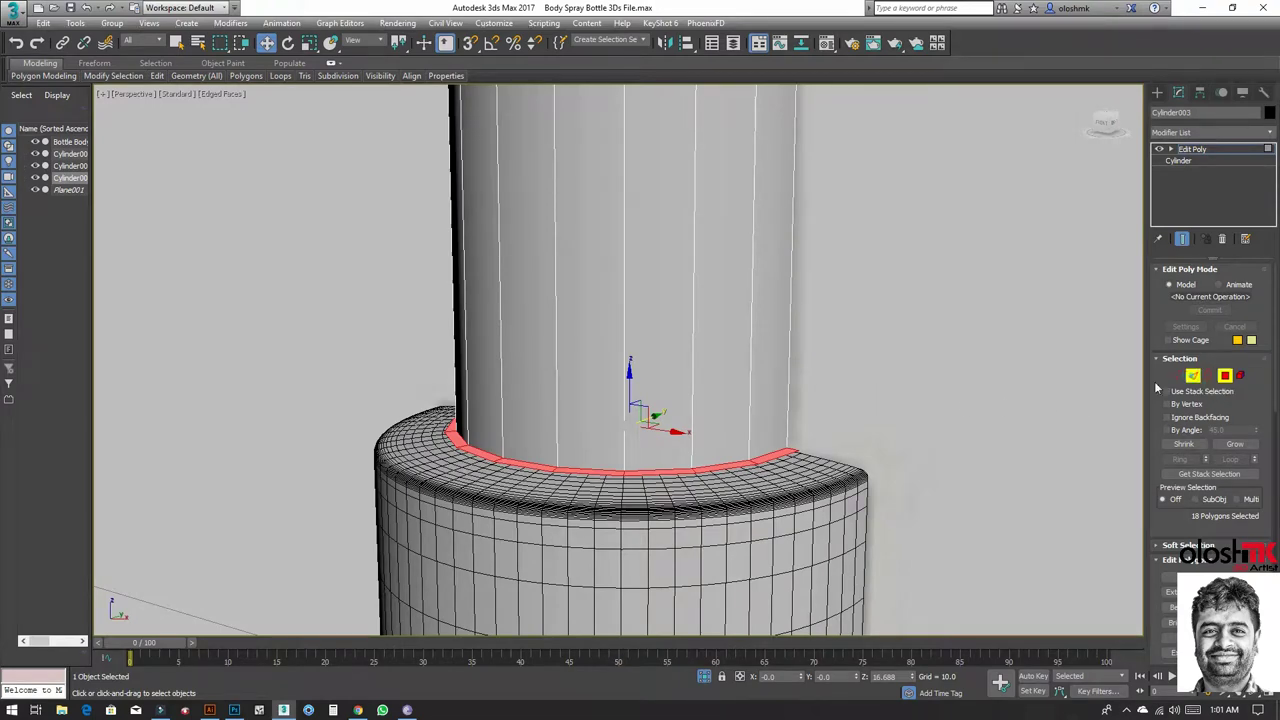
pyautogui.click(1192, 375)
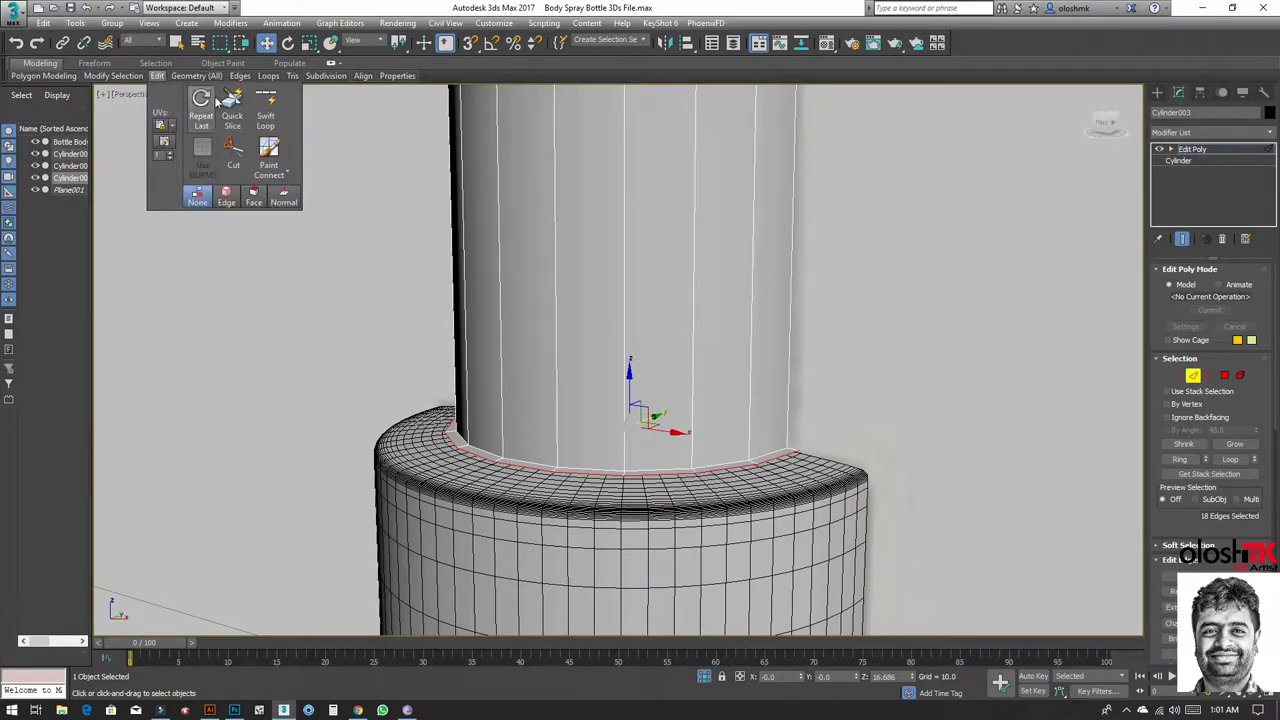
pyautogui.click(262, 102)
pyautogui.scroll(5, 483, 443)
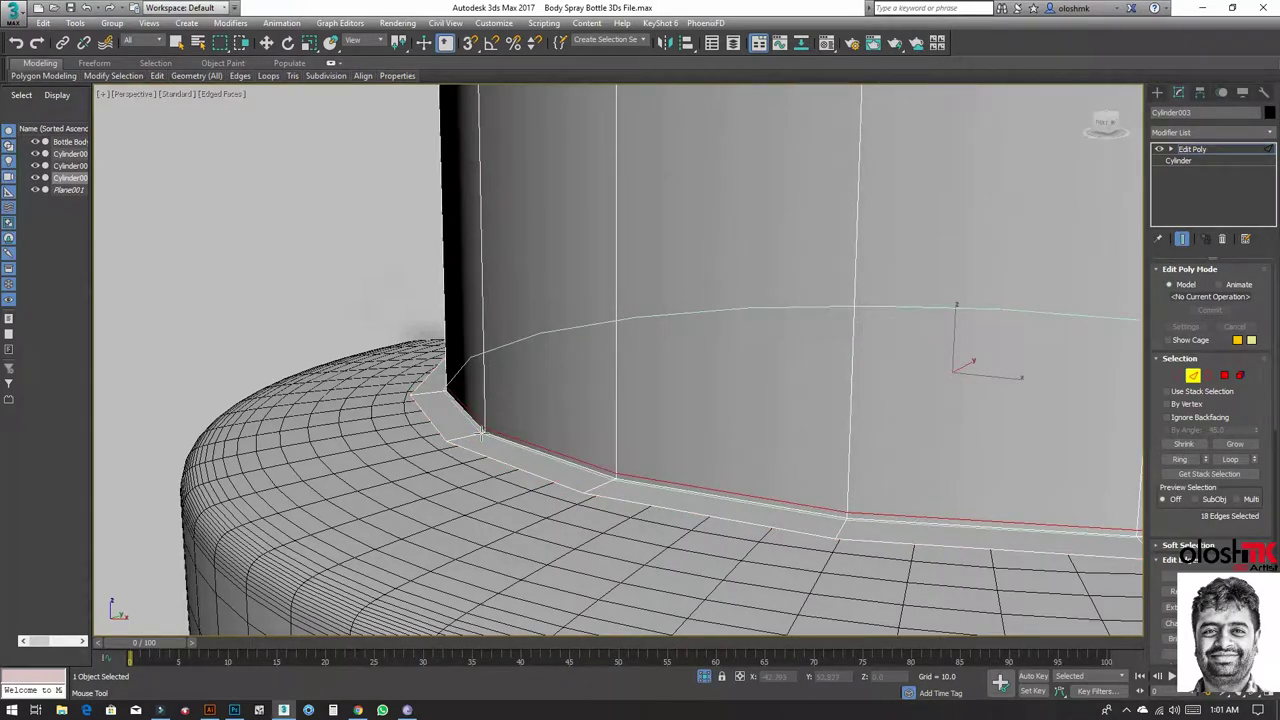
pyautogui.click(484, 430)
pyautogui.moveTo(484, 427); pyautogui.dragTo(488, 412)
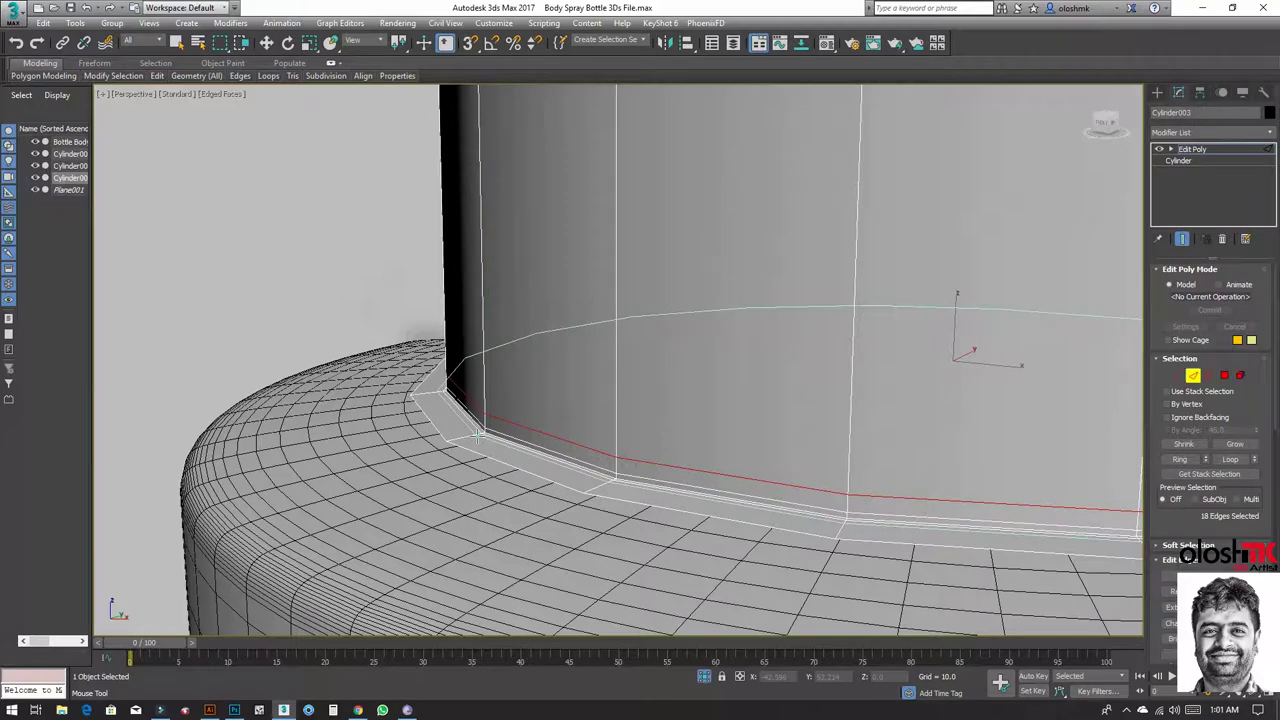
pyautogui.scroll(-5, 478, 434)
pyautogui.keyDown('alt'); pyautogui.moveTo(586, 357); pyautogui.dragTo(523, 563, button='middle'); pyautogui.keyUp('alt')
# Step: Select the cylinder's top cap and convert the selection to its rim edges
pyautogui.scroll(4, 470, 360)
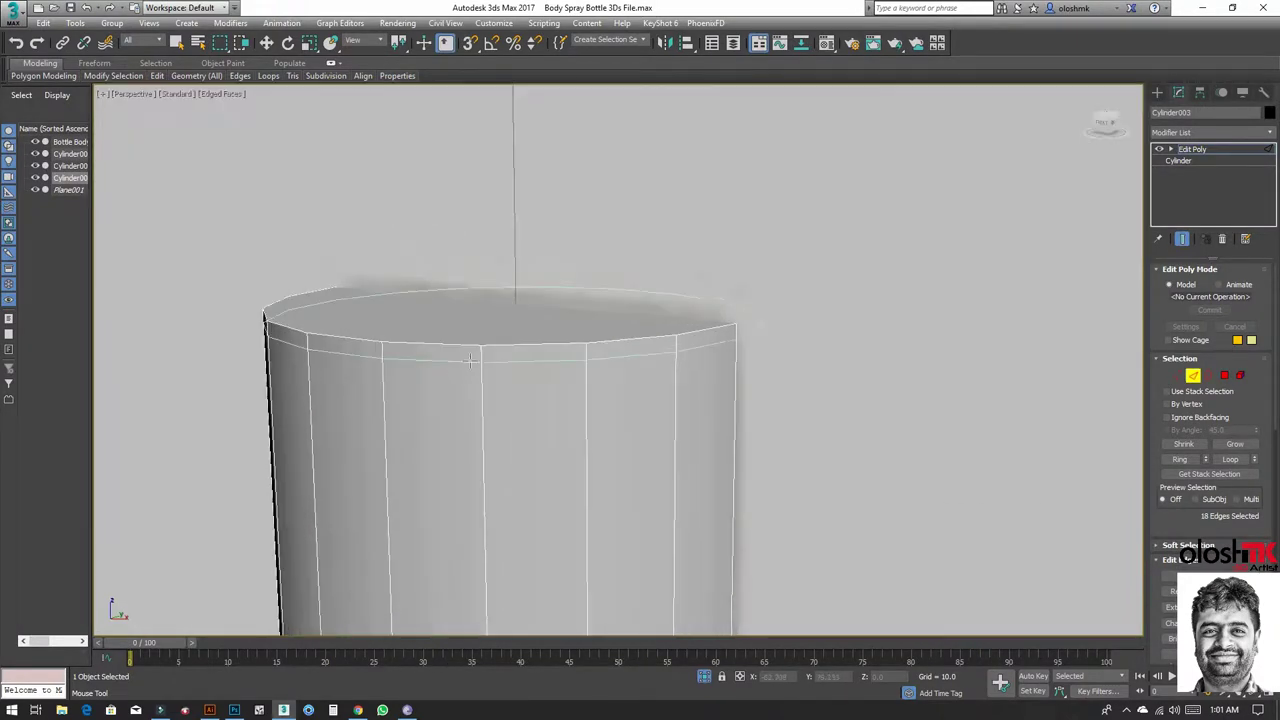
pyautogui.rightClick(472, 358)
pyautogui.click(1224, 375)
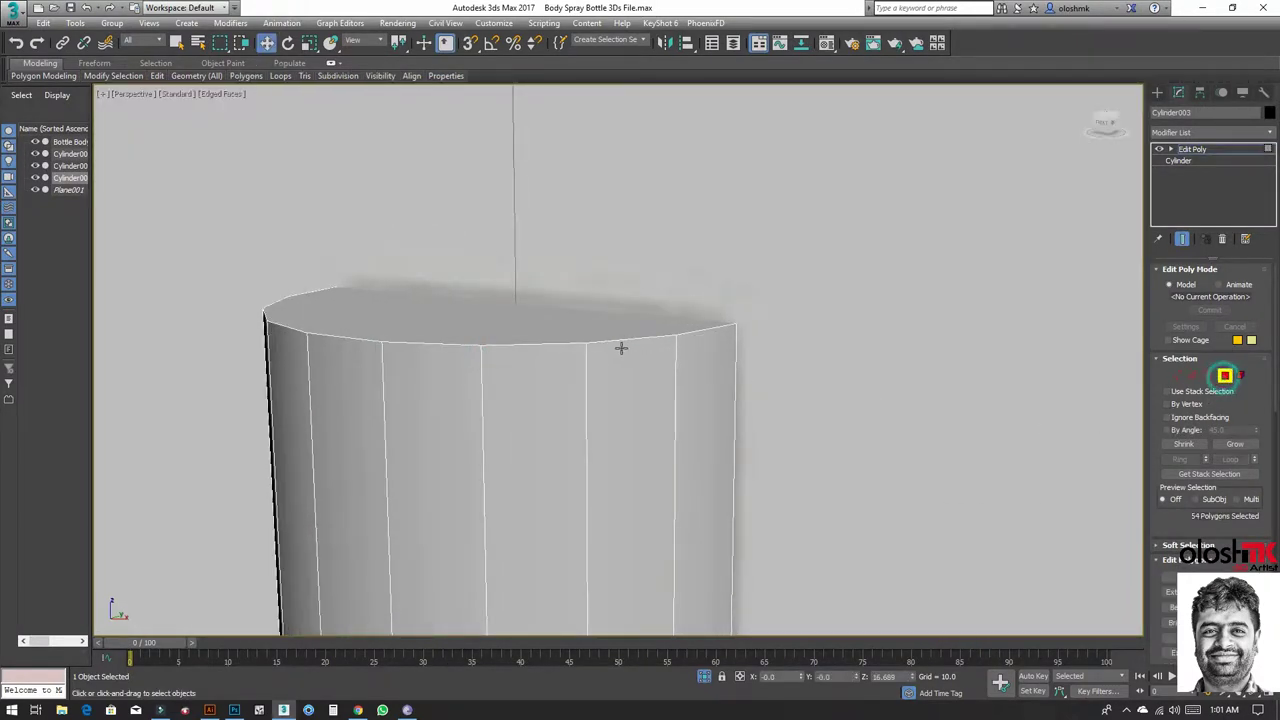
pyautogui.click(585, 326)
pyautogui.keyDown('ctrl'); pyautogui.click(1192, 375); pyautogui.keyUp('ctrl')
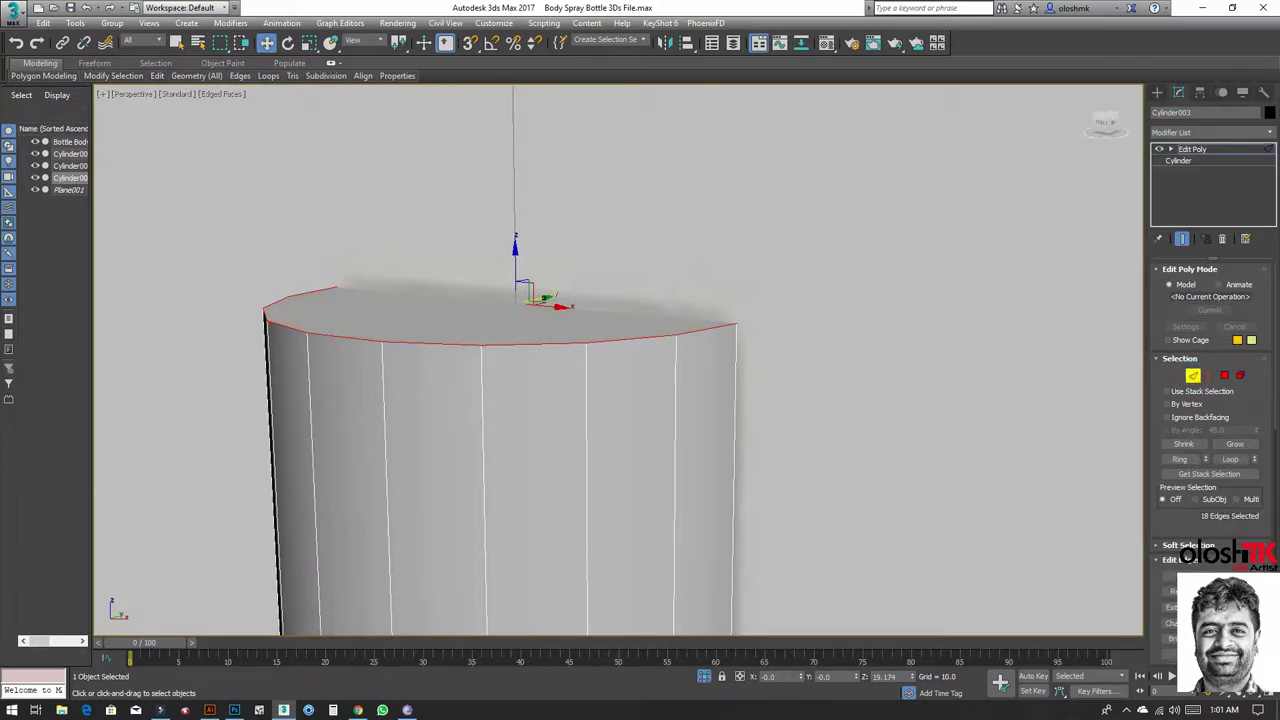
# Step: Chamfer the top rim edges by 0.05 with 4 segments, then add a Swift Loop below the rim
pyautogui.hotkey('ctrl', 'shift', 'c')
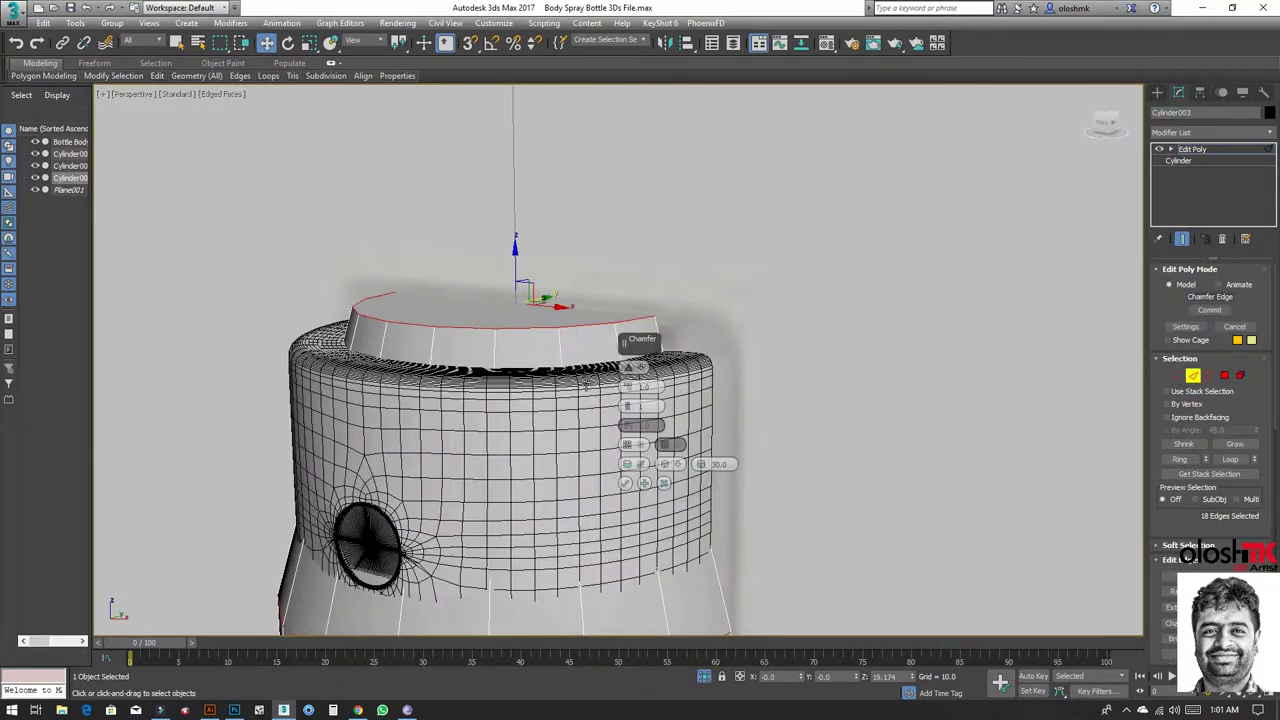
pyautogui.rightClick(630, 388)
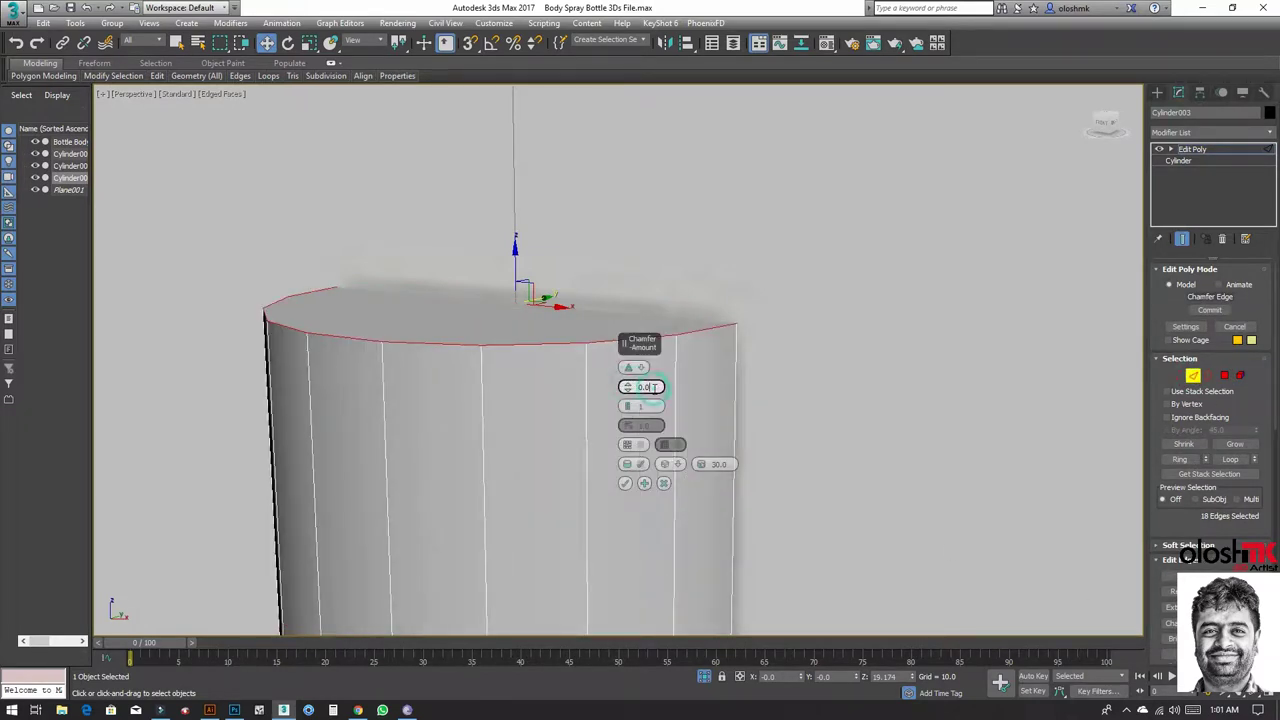
pyautogui.write('5')
pyautogui.press('Return')
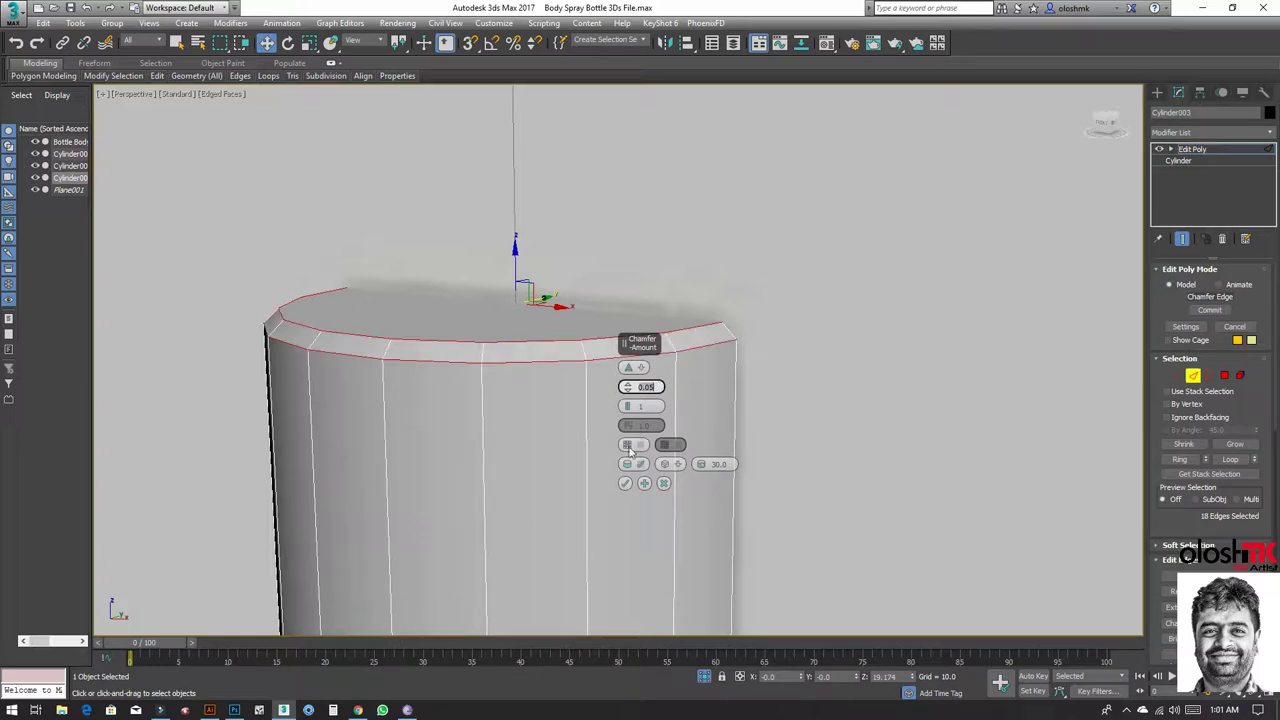
pyautogui.moveTo(628, 407); pyautogui.dragTo(628, 395)
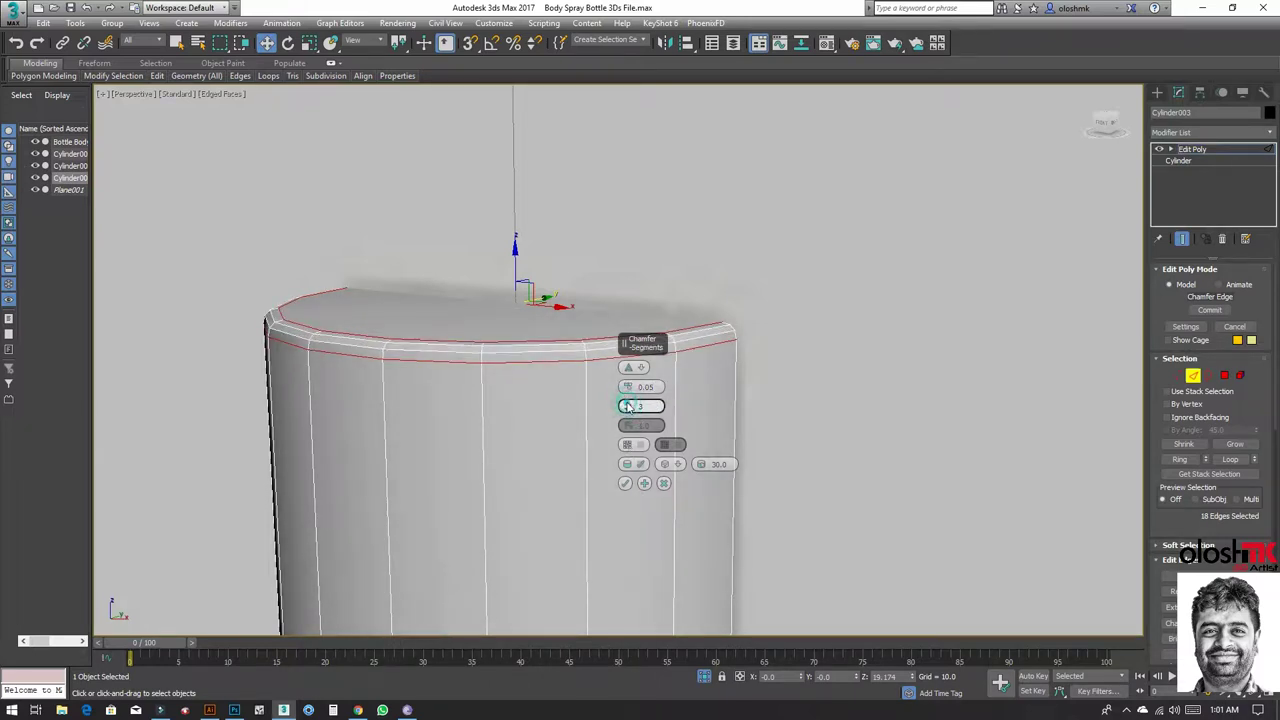
pyautogui.click(625, 483)
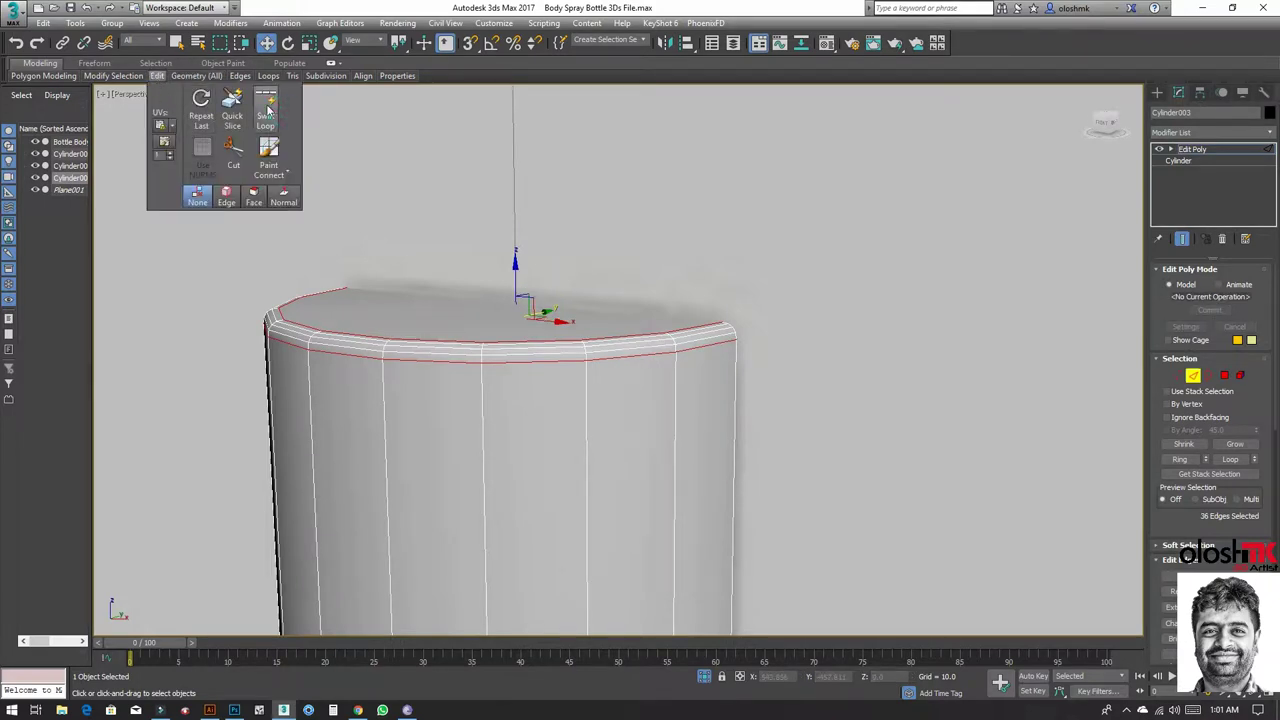
pyautogui.click(266, 108)
pyautogui.click(372, 372)
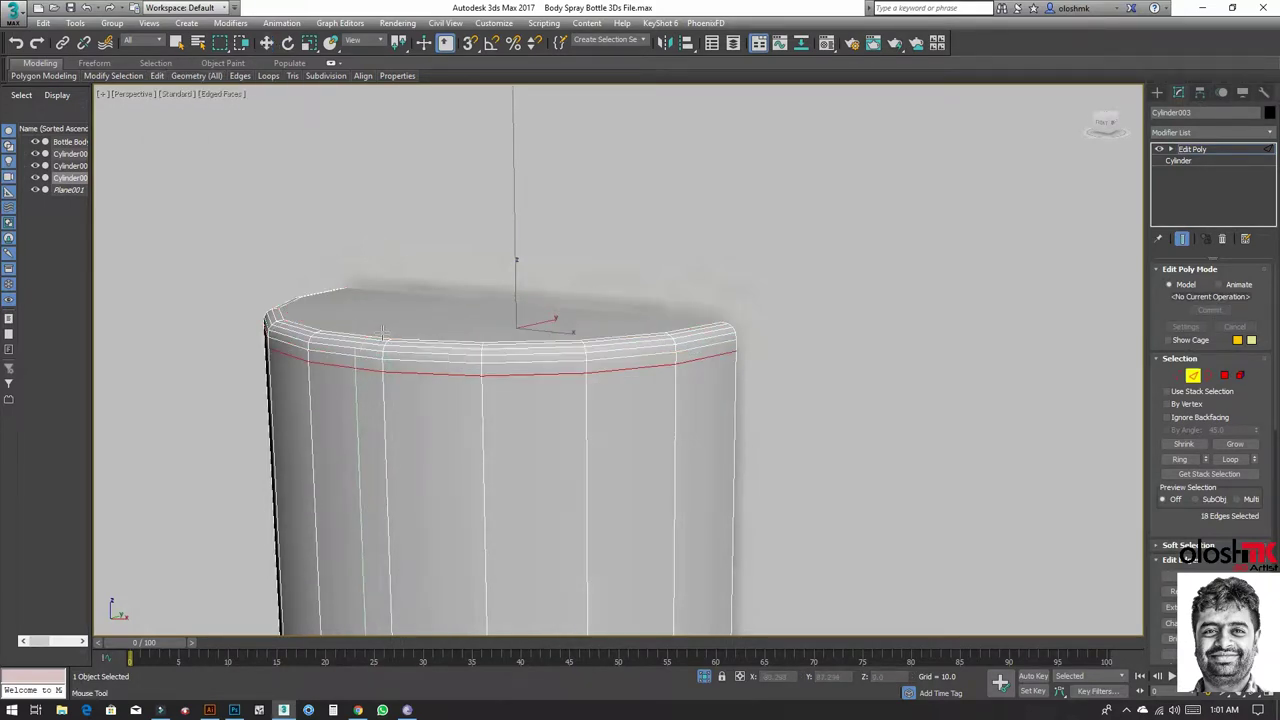
# Step: Inset the top cap polygon by 0.04 repeatedly into concentric rings
pyautogui.press('w')
pyautogui.click(1224, 375)
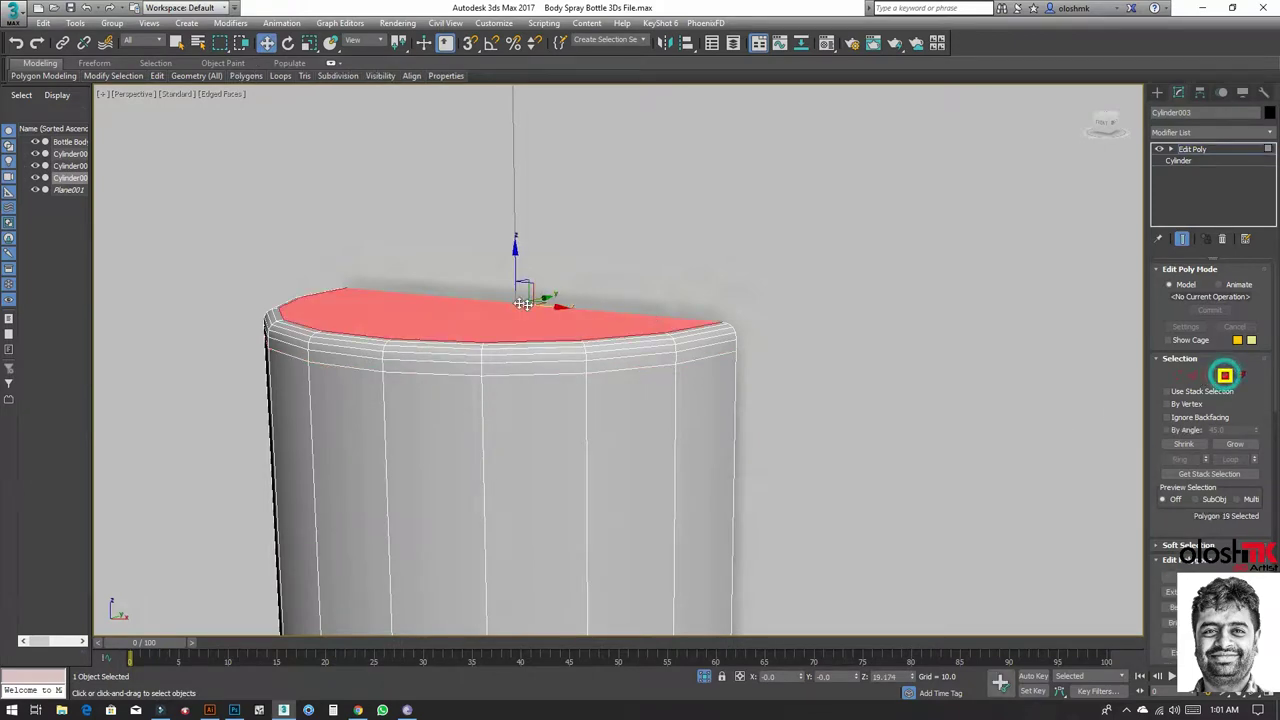
pyautogui.keyDown('alt'); pyautogui.moveTo(540, 420); pyautogui.dragTo(536, 376, button='middle'); pyautogui.keyUp('alt')
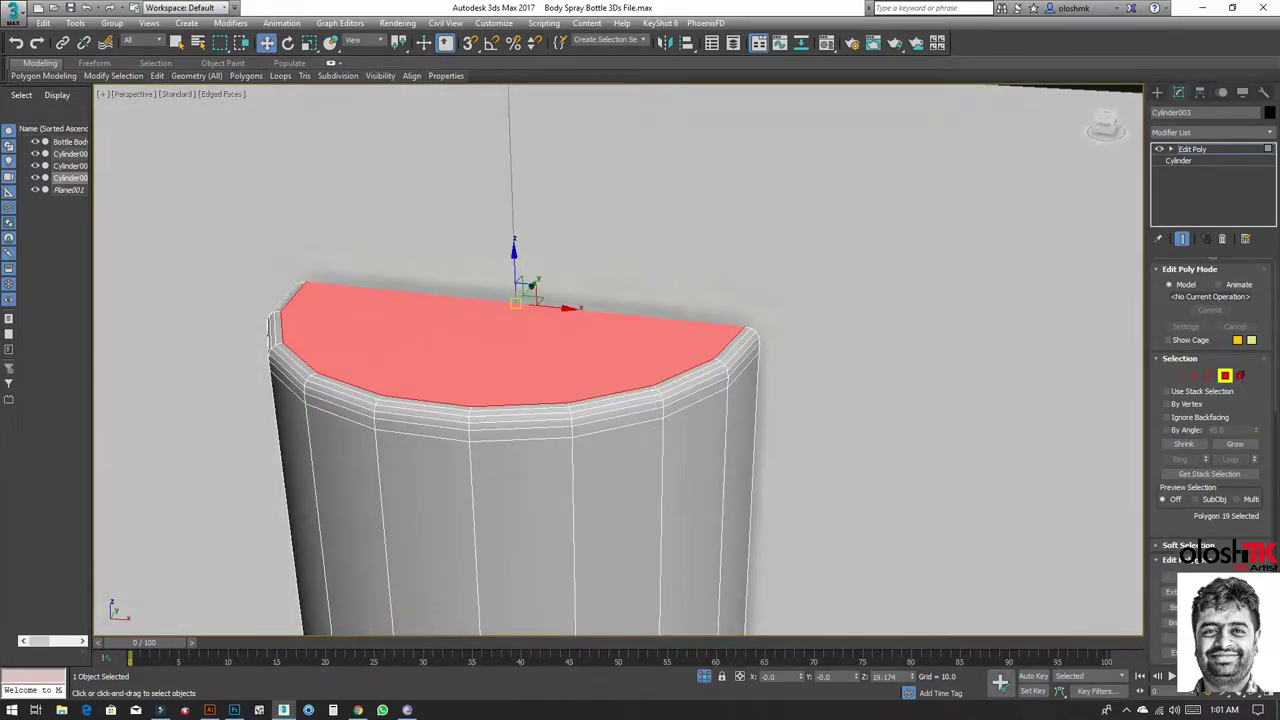
pyautogui.hotkey('shift', 'ctrl', 'i')
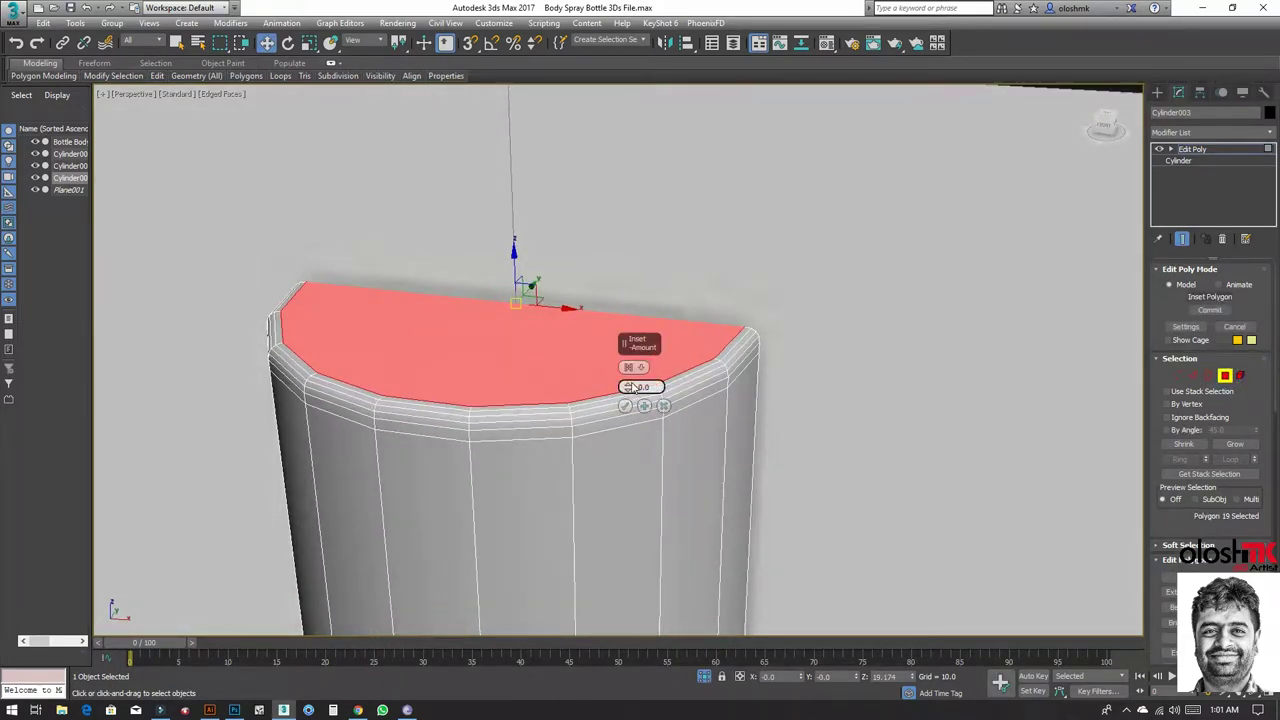
pyautogui.moveTo(629, 386); pyautogui.dragTo(636, 396)
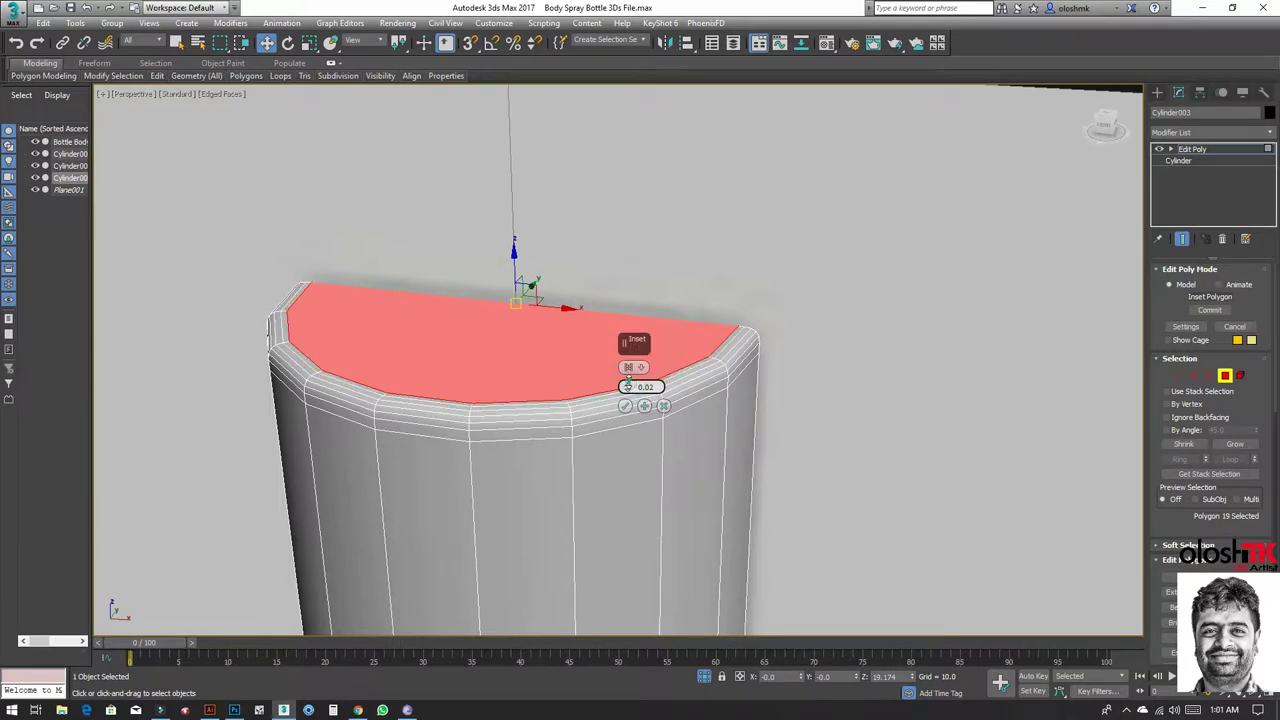
pyautogui.click(644, 405)
pyautogui.click(644, 405)
pyautogui.click(644, 405)
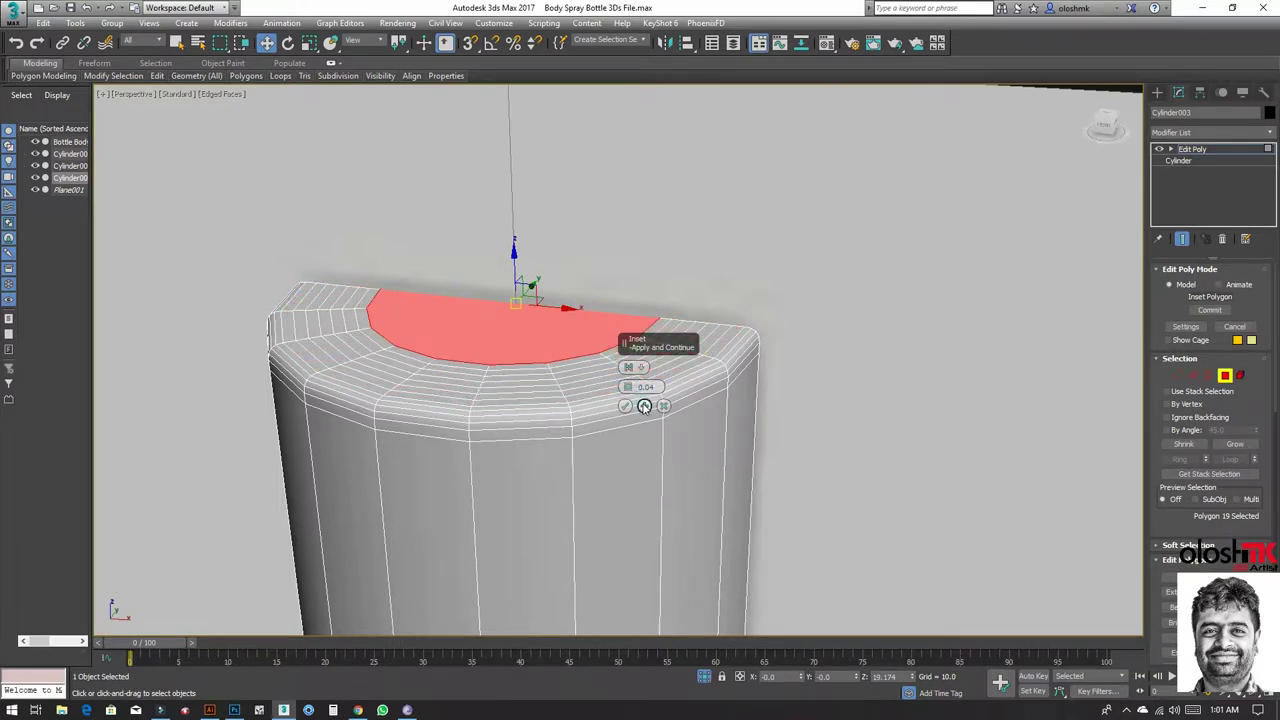
pyautogui.click(644, 405)
pyautogui.click(644, 405)
pyautogui.click(644, 405)
pyautogui.click(644, 405)
pyautogui.click(644, 405)
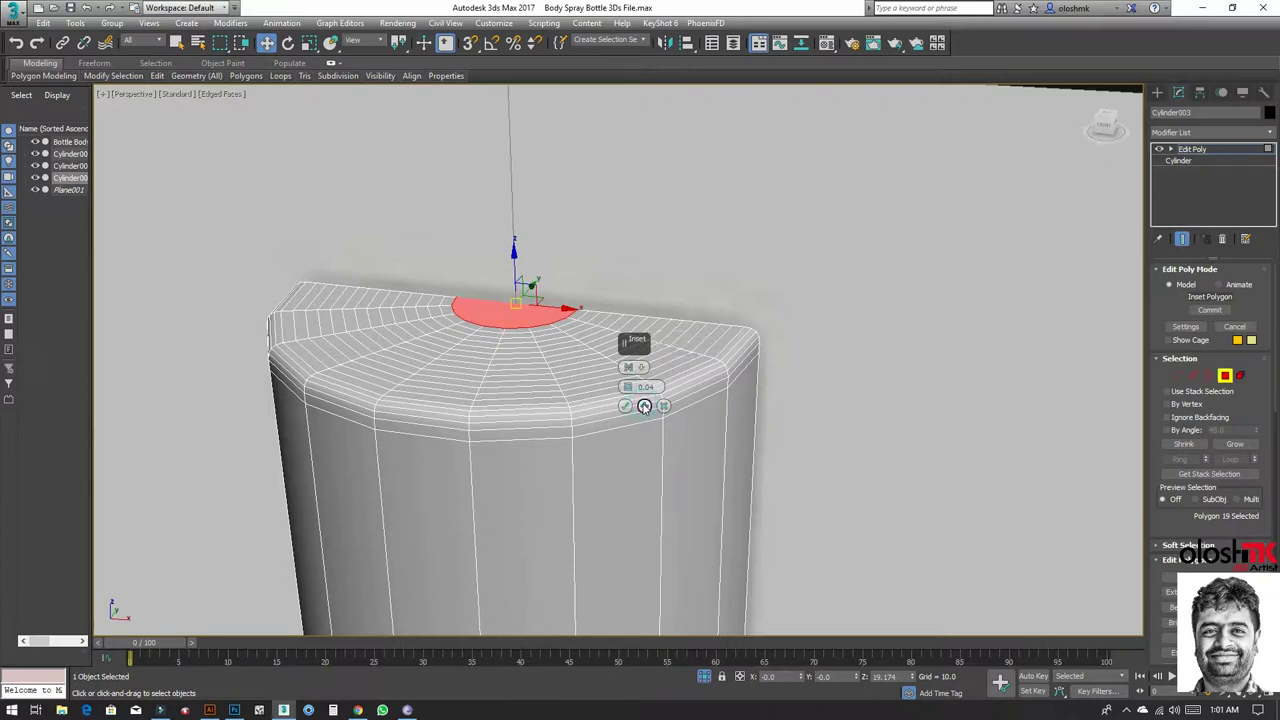
pyautogui.click(625, 405)
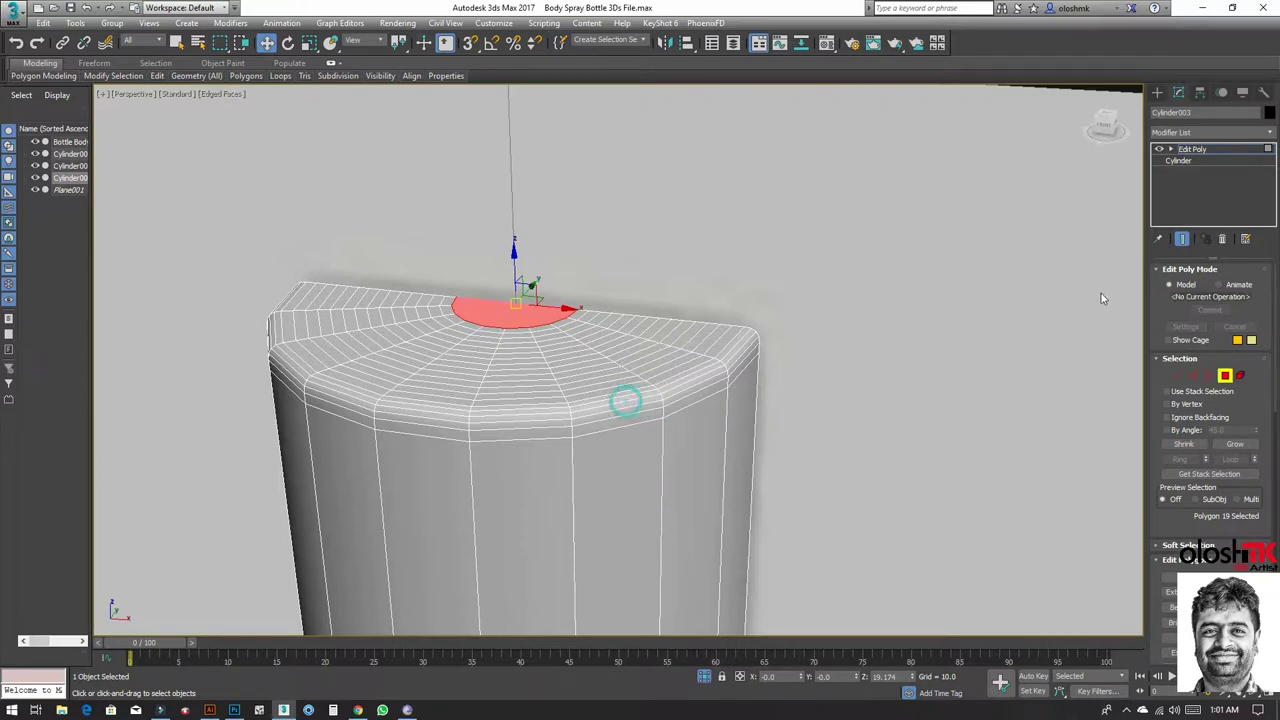
# Step: Grow the polygon selection outward across the whole top cap
pyautogui.click(1234, 445)
pyautogui.click(1234, 445)
pyautogui.click(1234, 445)
pyautogui.click(1234, 445)
pyautogui.click(1234, 445)
pyautogui.click(1234, 445)
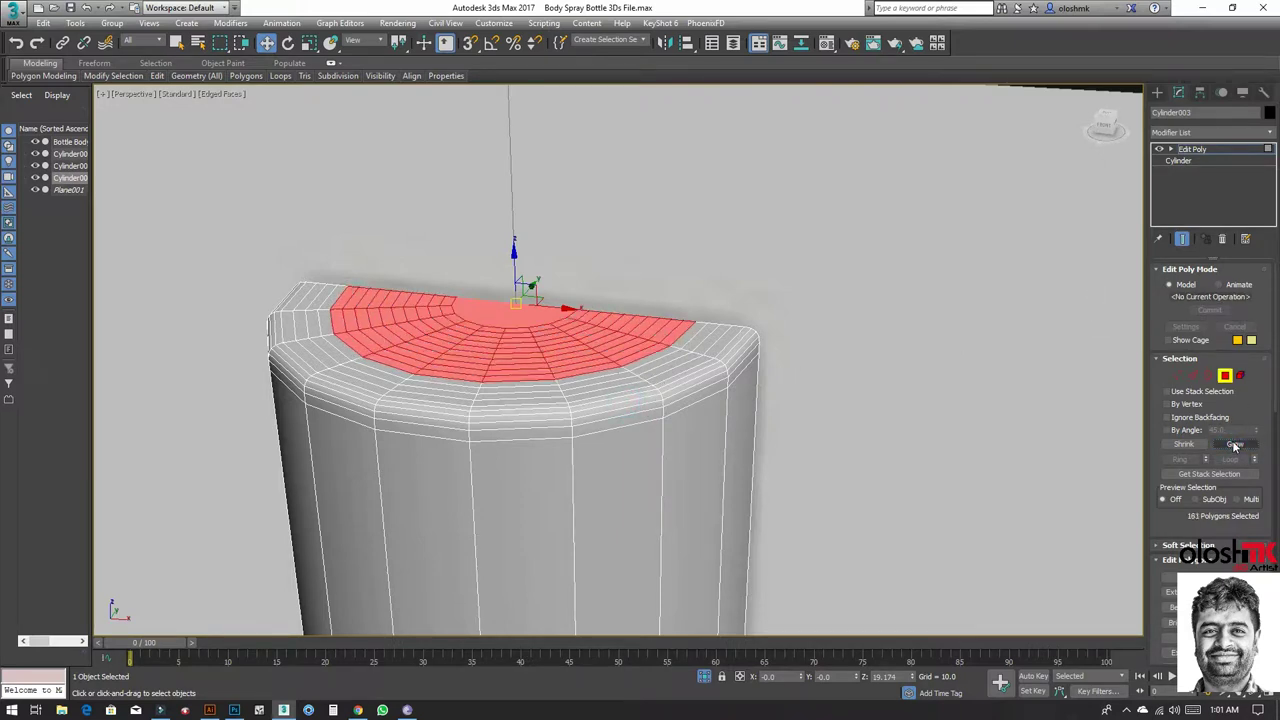
pyautogui.click(1234, 445)
pyautogui.click(1234, 445)
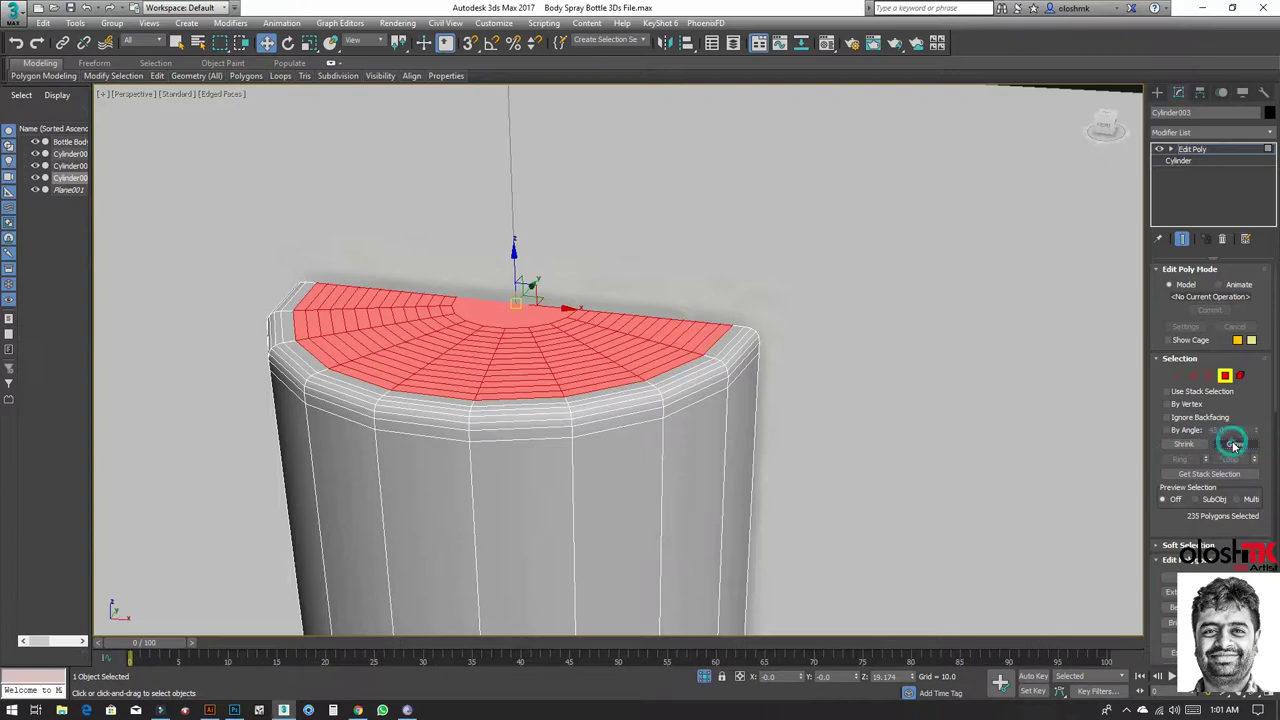
pyautogui.click(1187, 134)
pyautogui.scroll(-8, 1187, 140)
# Step: Add FFD 3x3x3, pull its top centre control point down, and add a new Edit Poly
pyautogui.click(1190, 160)
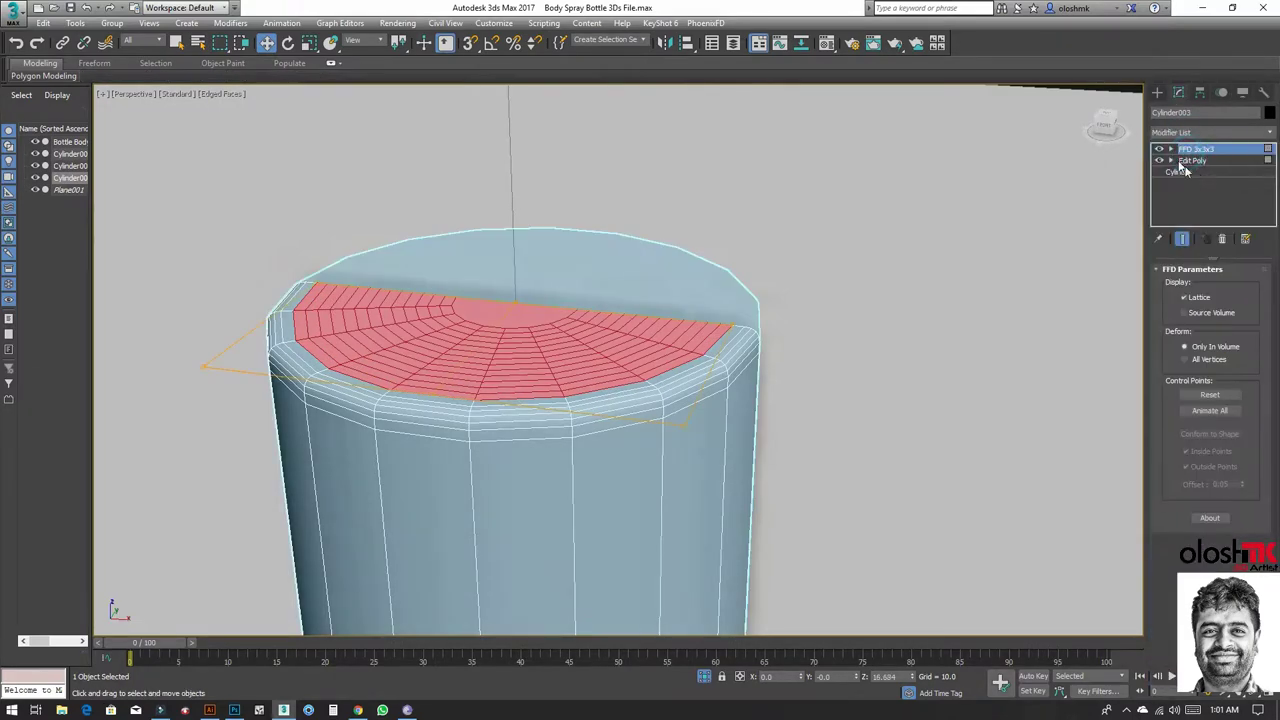
pyautogui.click(1172, 149)
pyautogui.click(1207, 160)
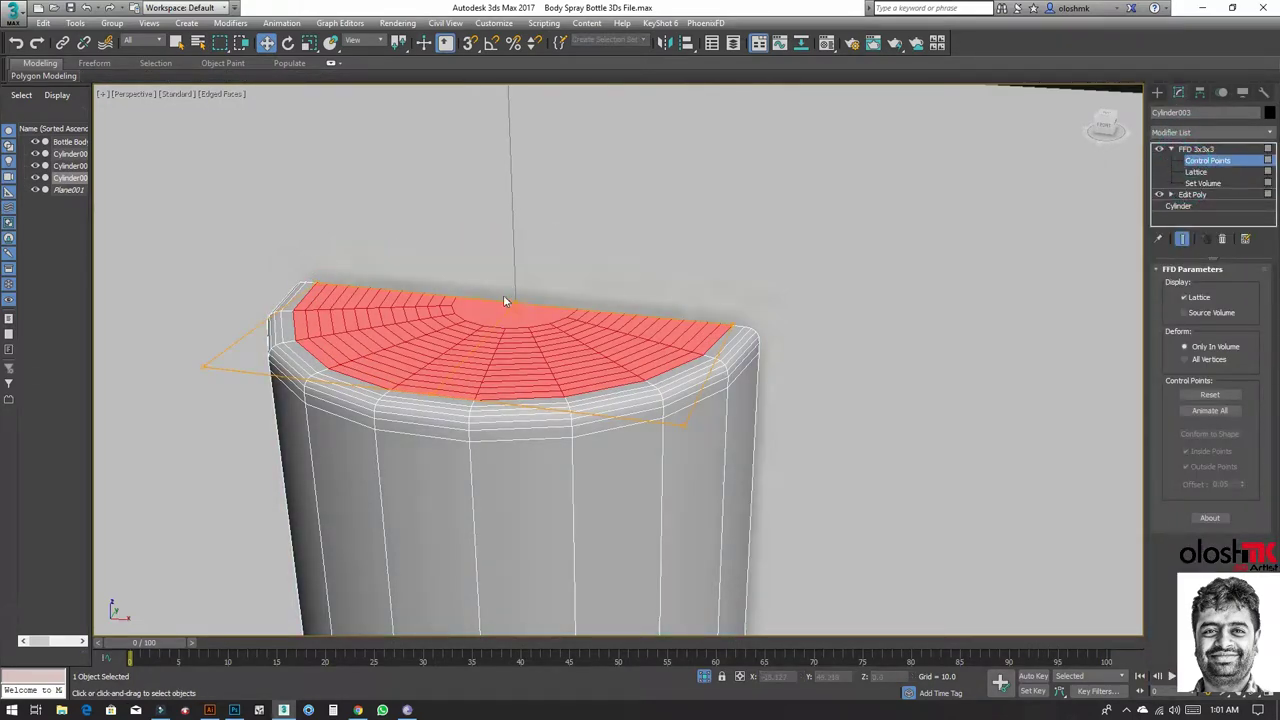
pyautogui.click(516, 295)
pyautogui.moveTo(518, 266); pyautogui.dragTo(518, 306)
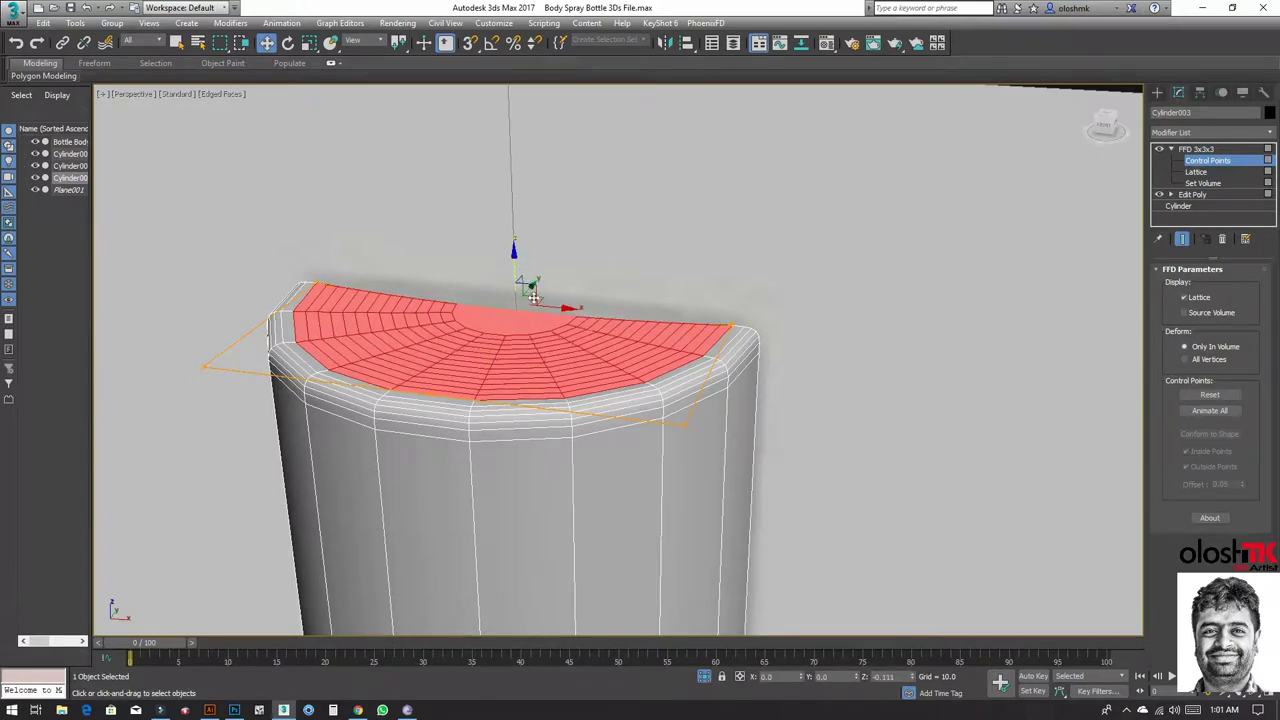
pyautogui.click(1212, 132)
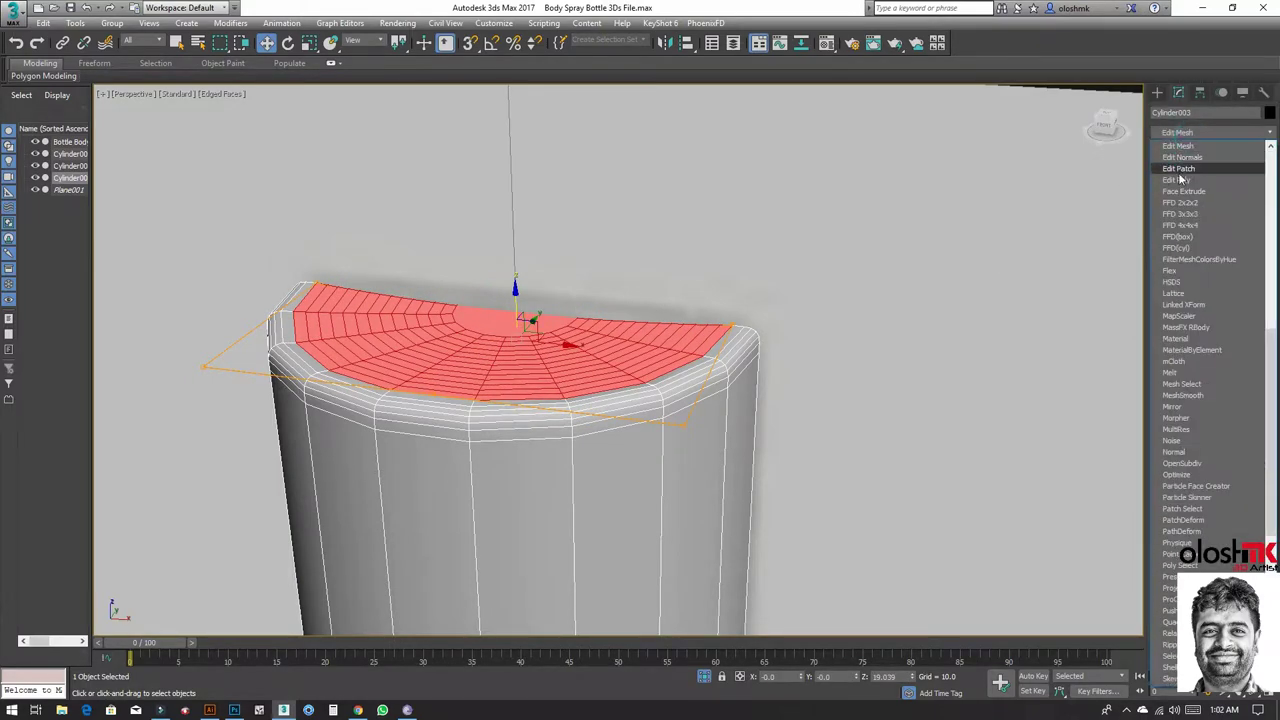
pyautogui.click(1215, 186)
# Step: Delete the centre polygon of the top cap to open a hole
pyautogui.click(1225, 375)
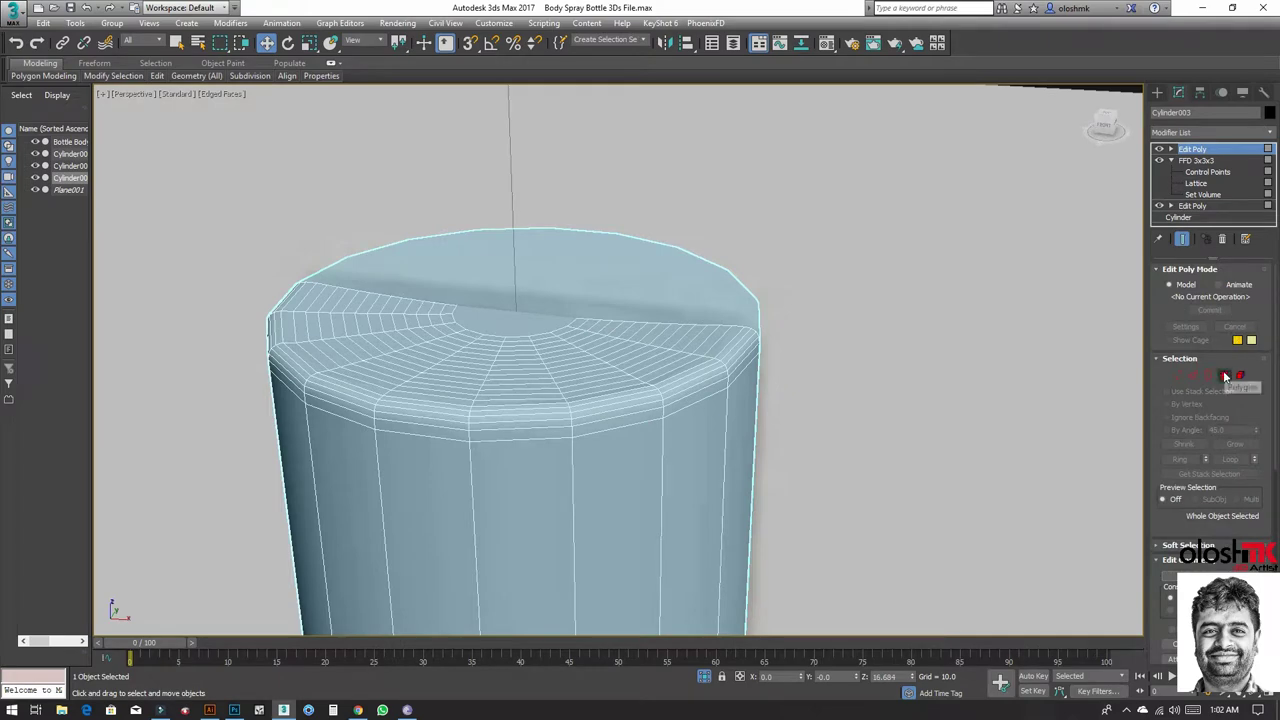
pyautogui.click(524, 315)
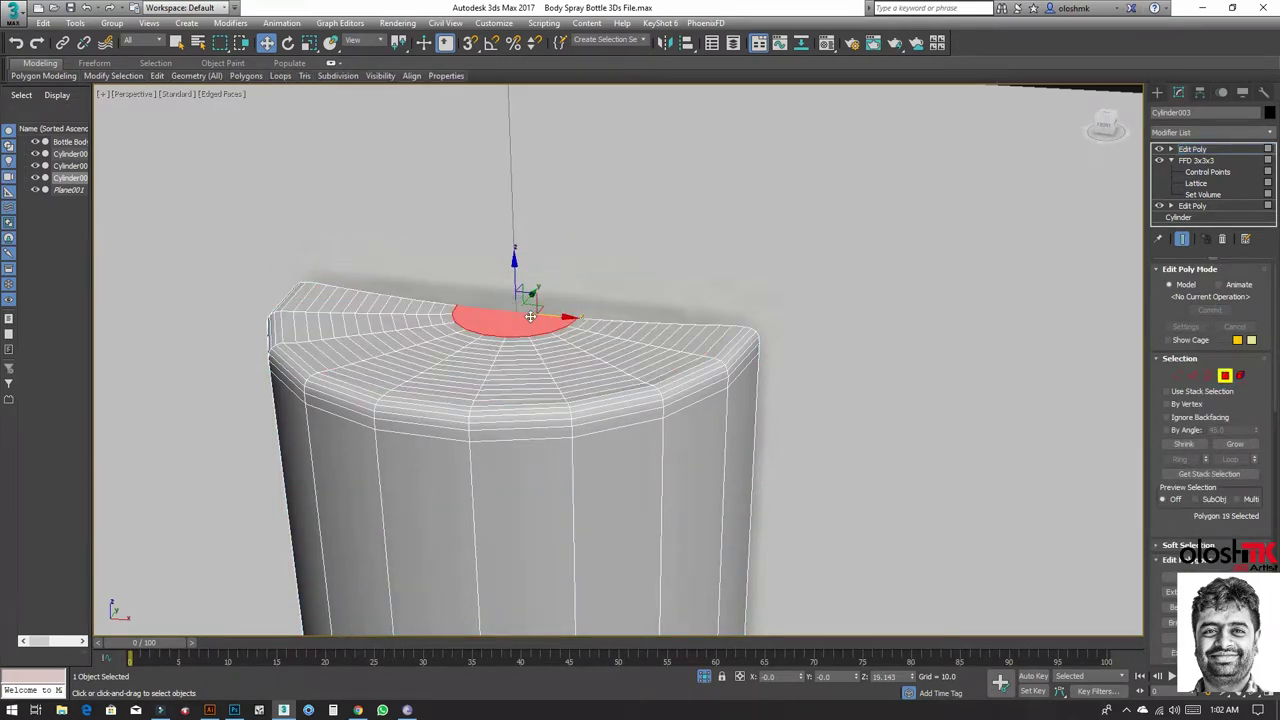
pyautogui.press('Delete')
pyautogui.click(1241, 378)
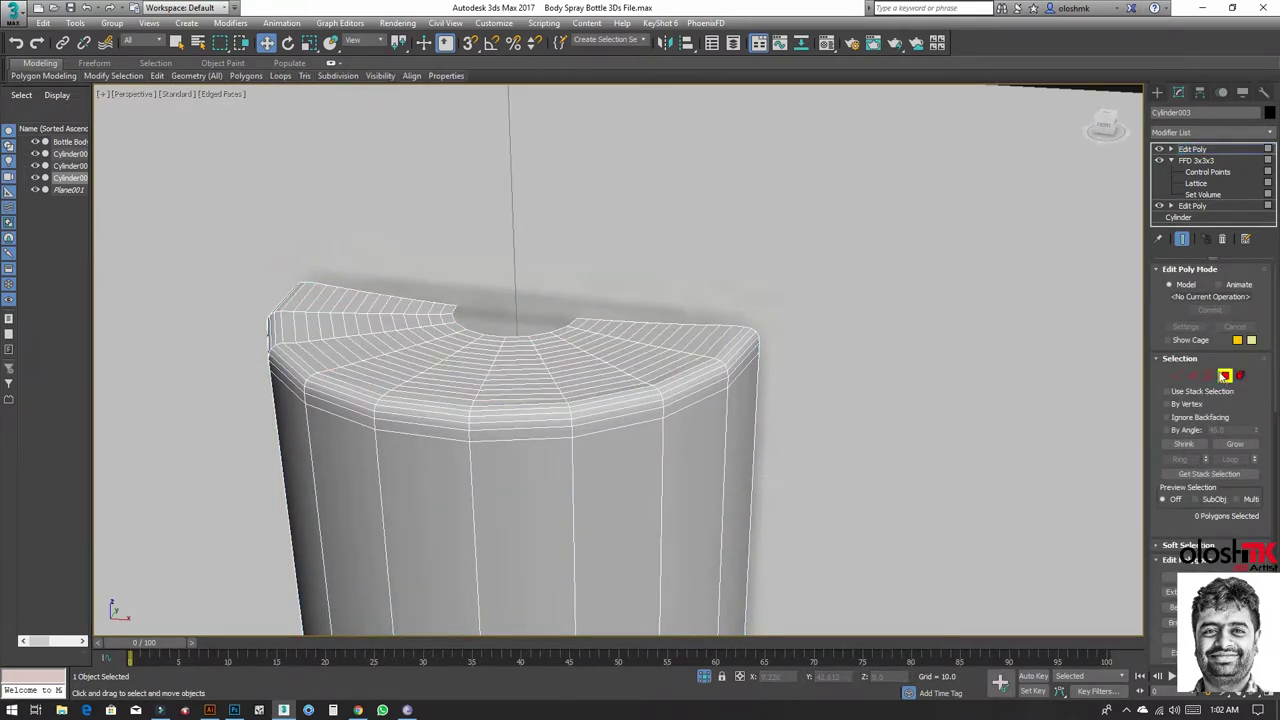
# Step: Add TurboSmooth to the cylinder with Iterations set to 2
pyautogui.click(1200, 133)
pyautogui.scroll(-10, 1200, 300)
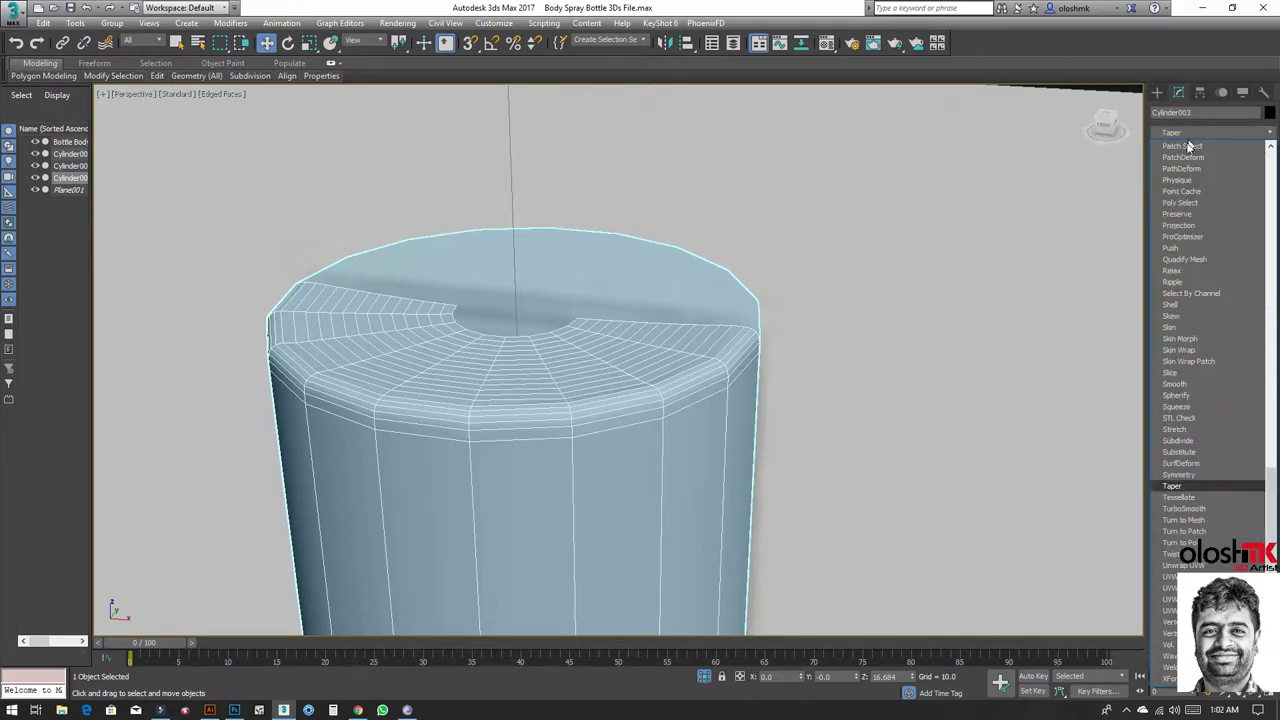
pyautogui.click(1189, 510)
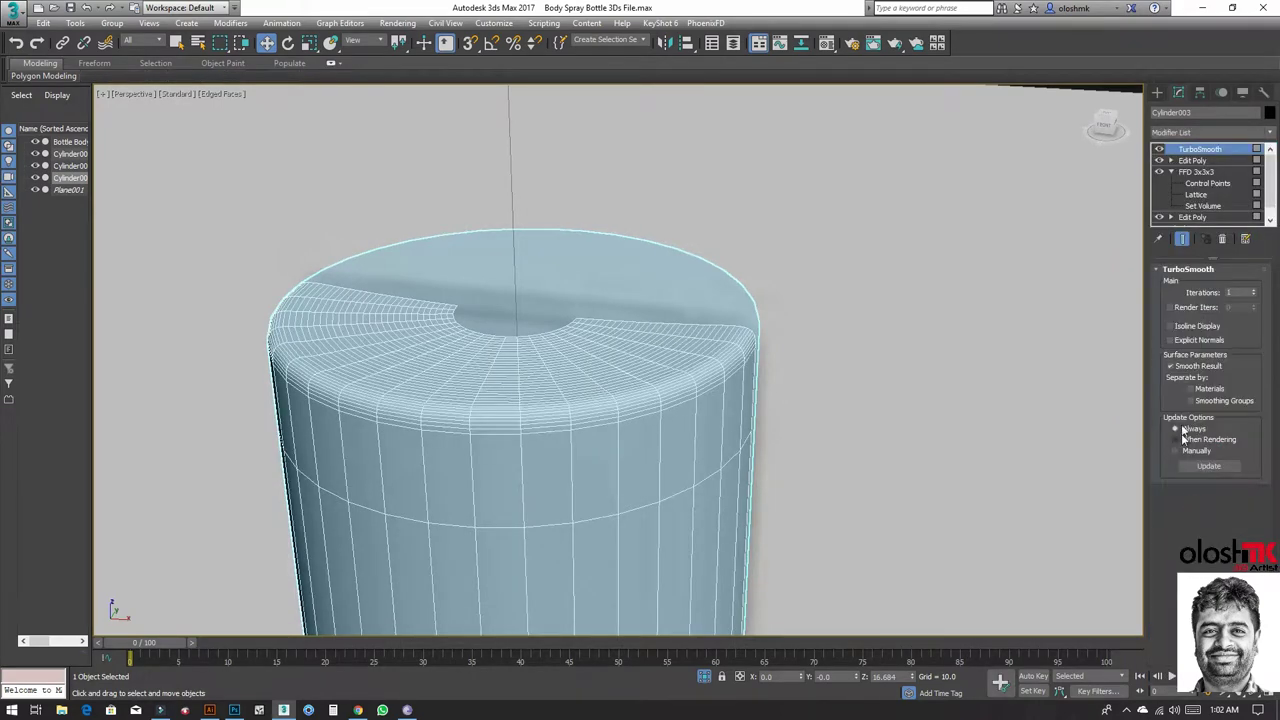
pyautogui.click(1253, 290)
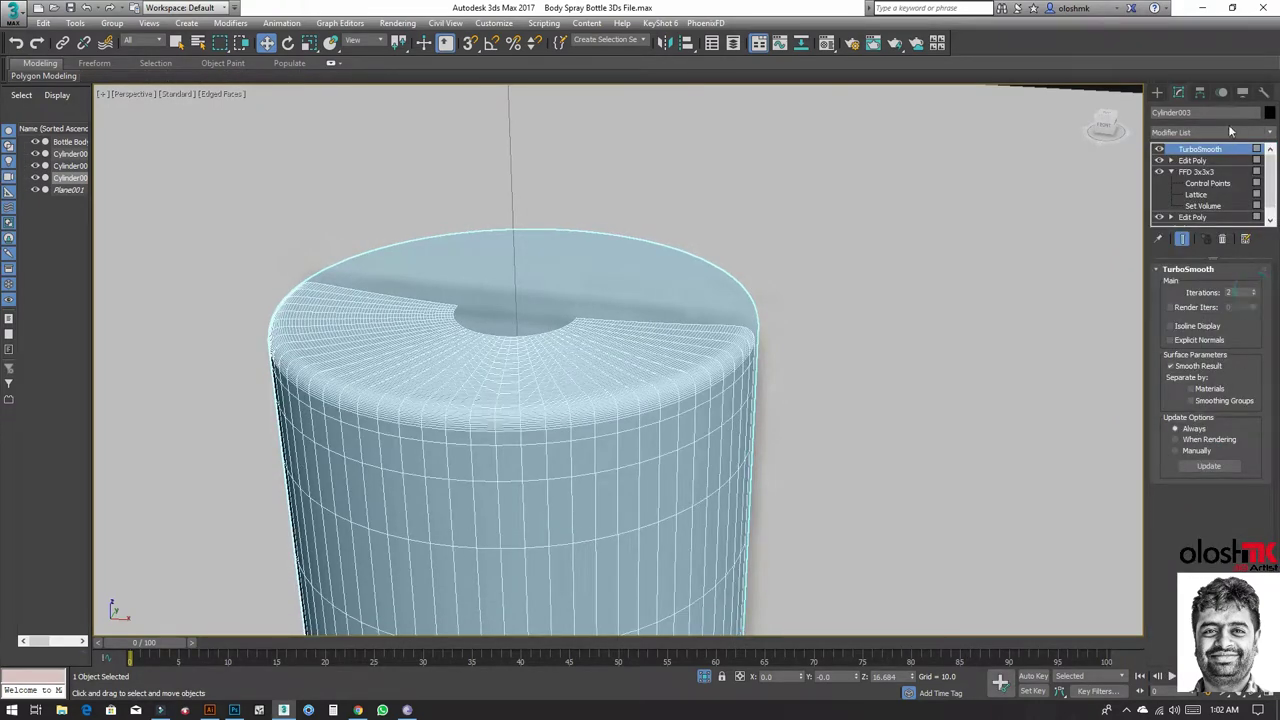
# Step: Add another Edit Poly and cap the open border around the hole
pyautogui.click(1215, 133)
pyautogui.press('e')
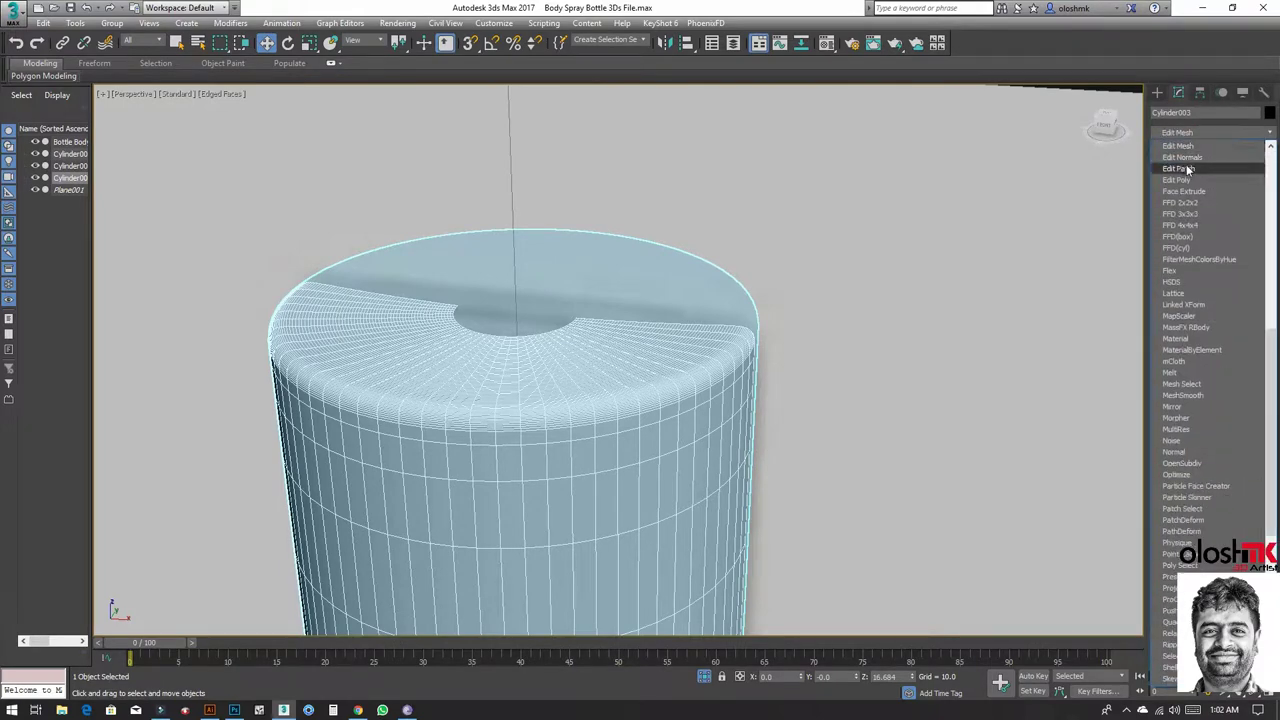
pyautogui.click(1182, 181)
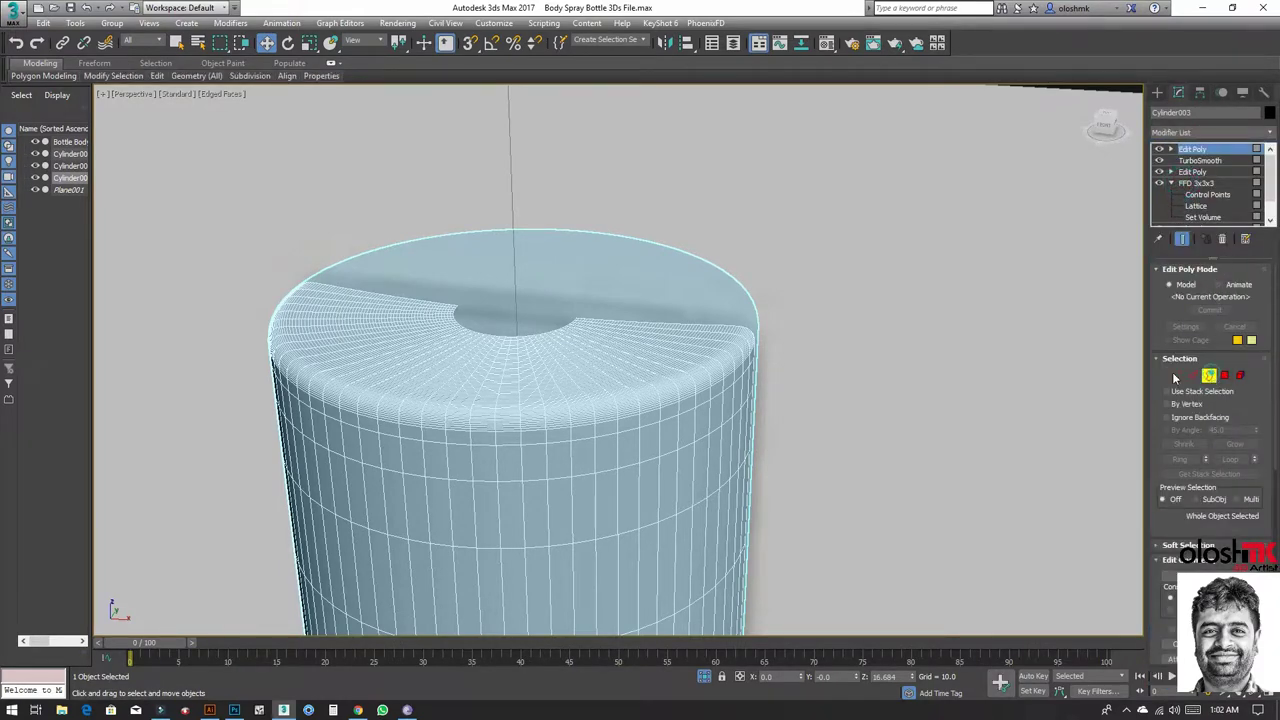
pyautogui.click(1209, 375)
pyautogui.doubleClick(557, 327)
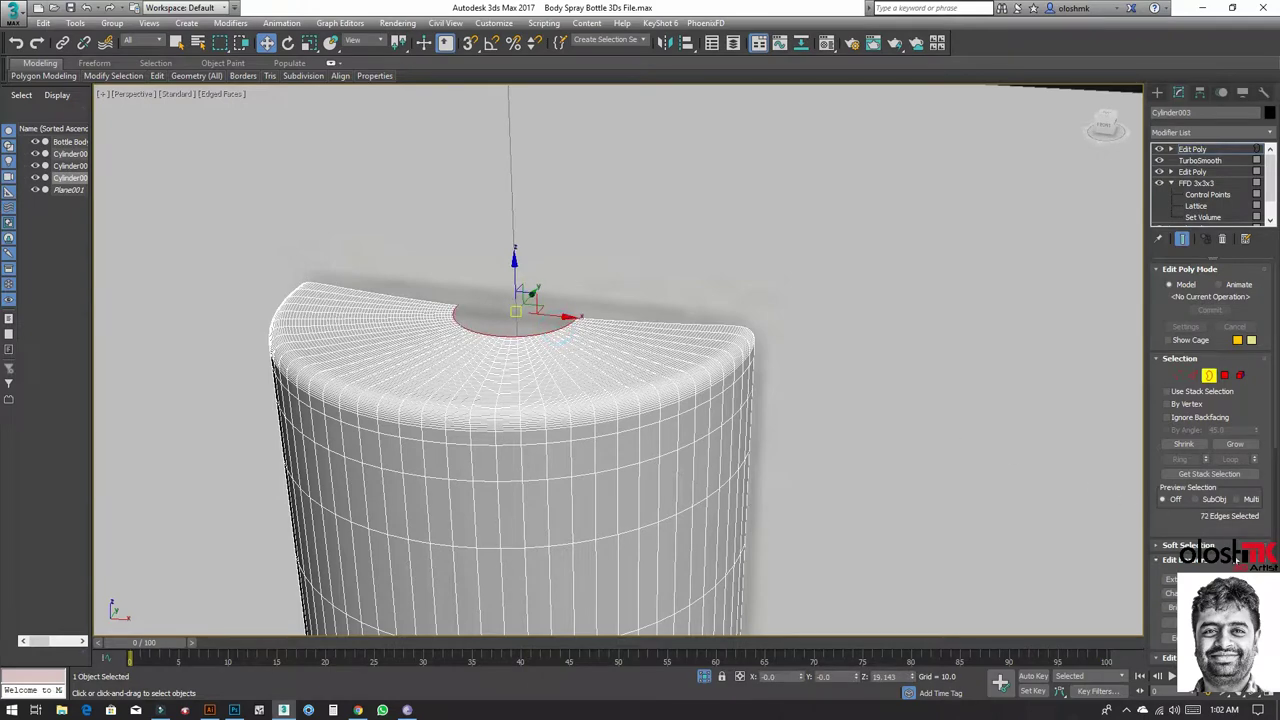
pyautogui.hotkey('alt', 'p')
pyautogui.click(1209, 375)
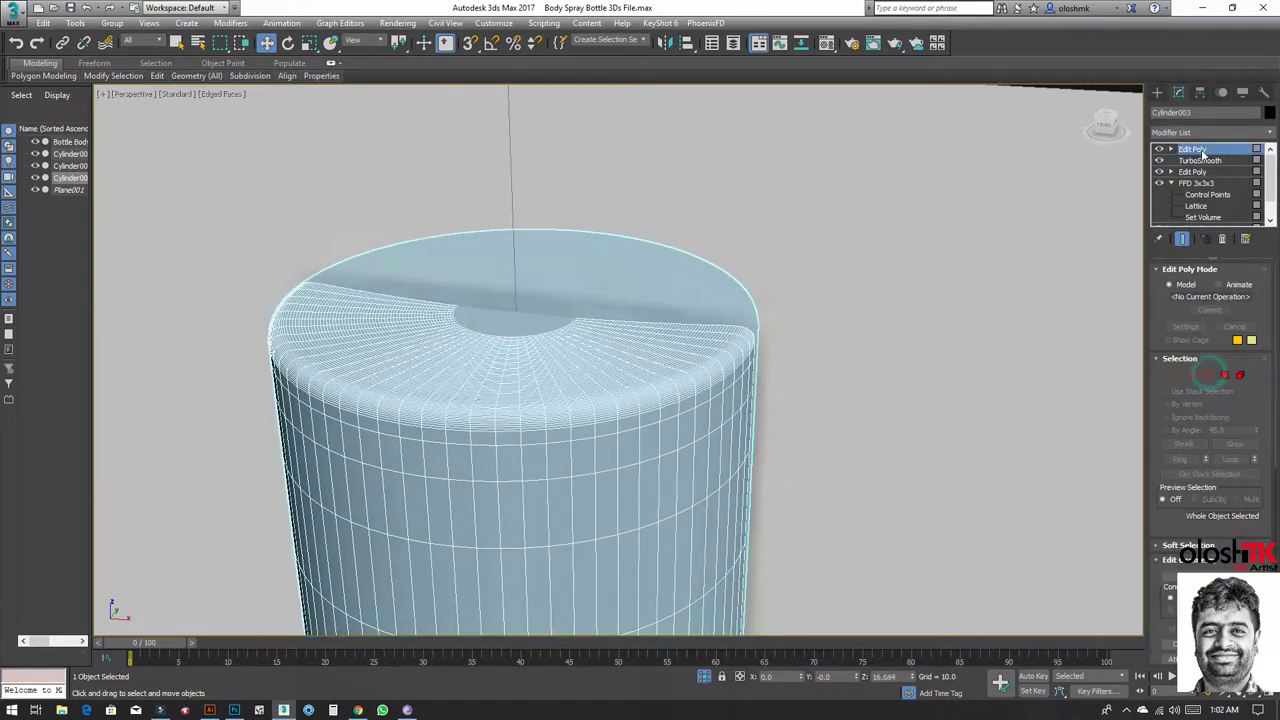
# Step: Browse the Modifier List for the Shell modifier
pyautogui.click(1200, 133)
pyautogui.scroll(-3, 1193, 143)
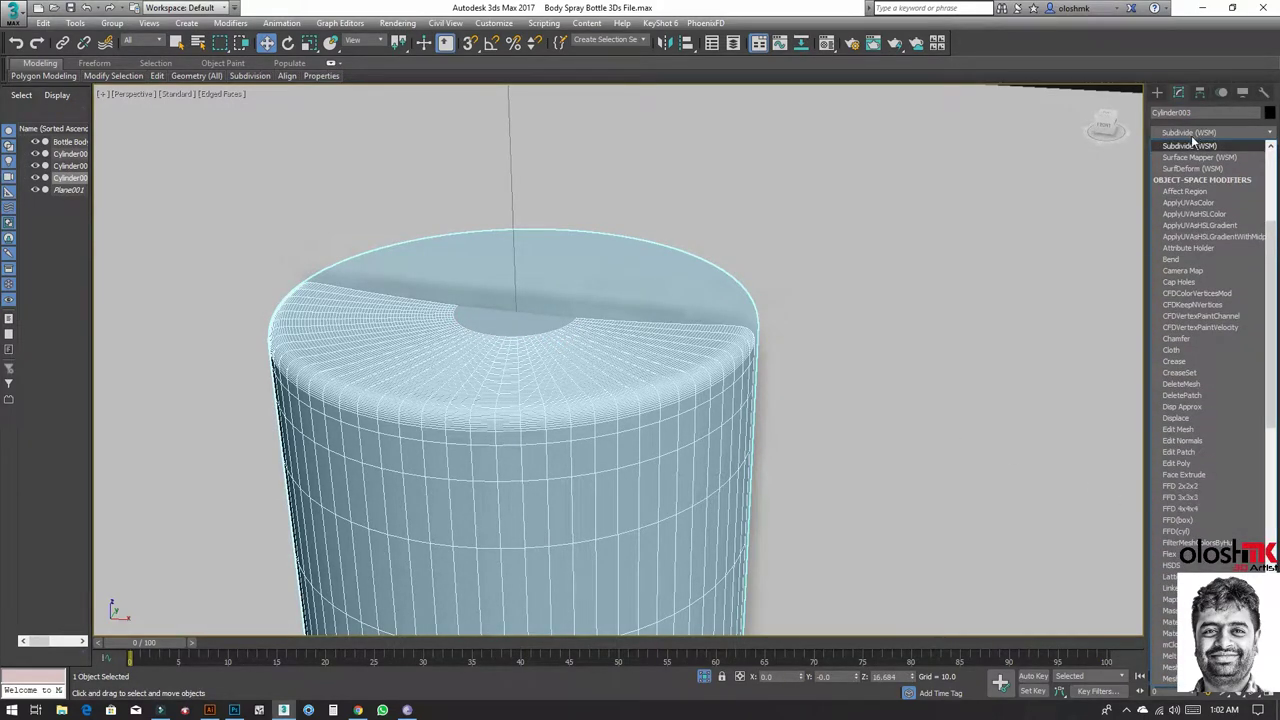
pyautogui.click(1190, 143)
pyautogui.click(1200, 133)
pyautogui.scroll(-5, 1198, 191)
# Step: Add a Shell modifier and set its inner amount to 0.007
pyautogui.click(1170, 304)
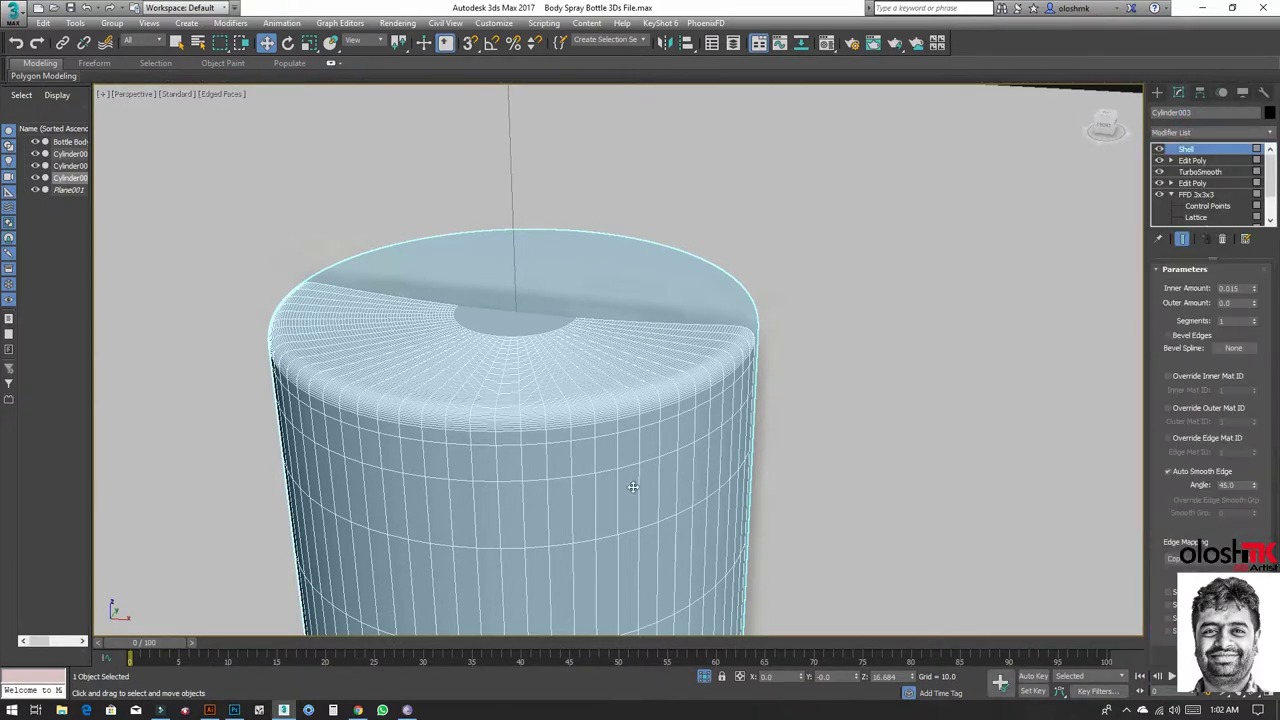
pyautogui.moveTo(640, 440)
pyautogui.mouseDown(button='middle')
pyautogui.moveTo(741, 137)
pyautogui.moveTo(637, 409)
pyautogui.mouseUp(button='middle')
pyautogui.scroll(-3, 630, 385)
pyautogui.scroll(3, 606, 437)
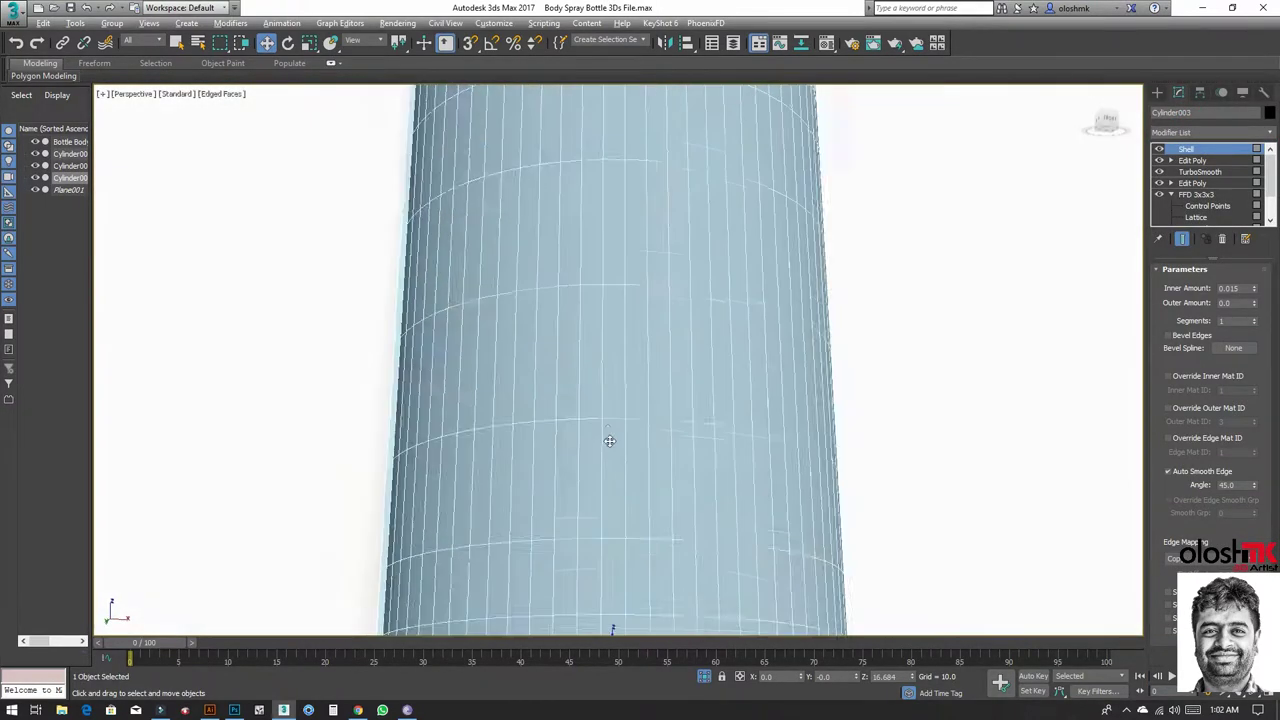
pyautogui.scroll(-3, 613, 425)
pyautogui.scroll(1, 640, 400)
pyautogui.scroll(2, 565, 495)
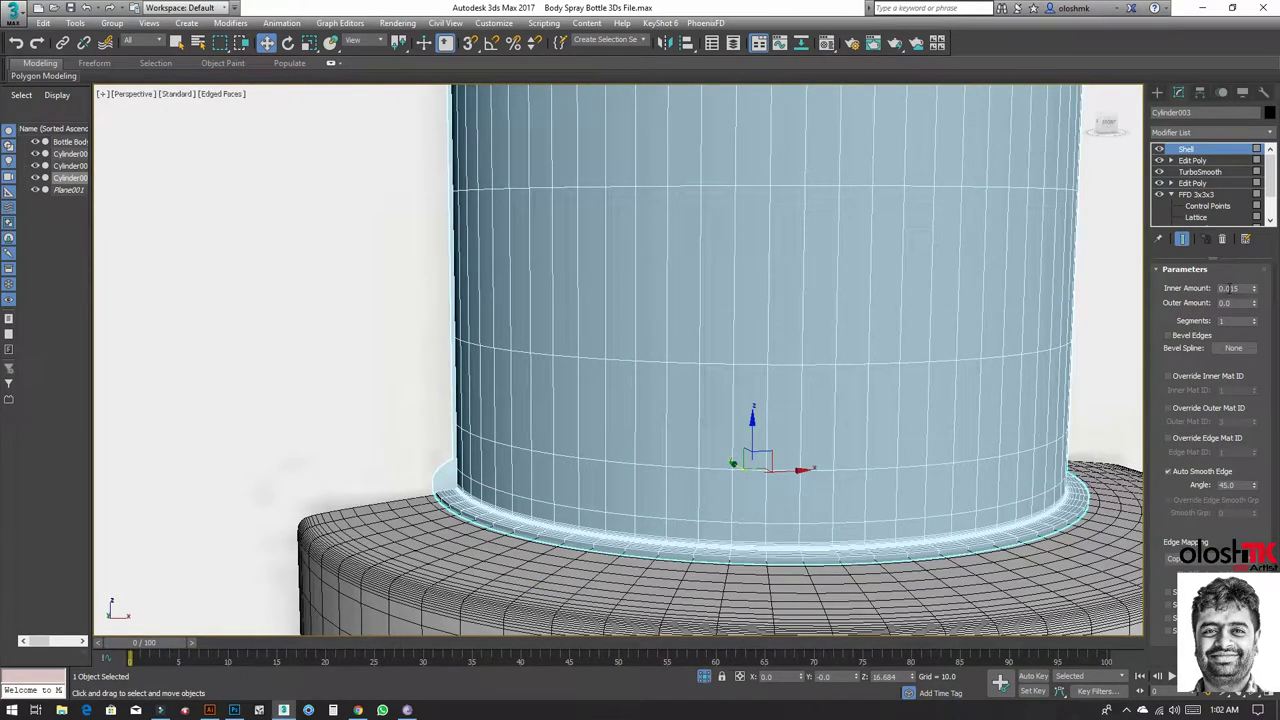
pyautogui.write('0.005')
pyautogui.write('0.007')
pyautogui.press('Return')
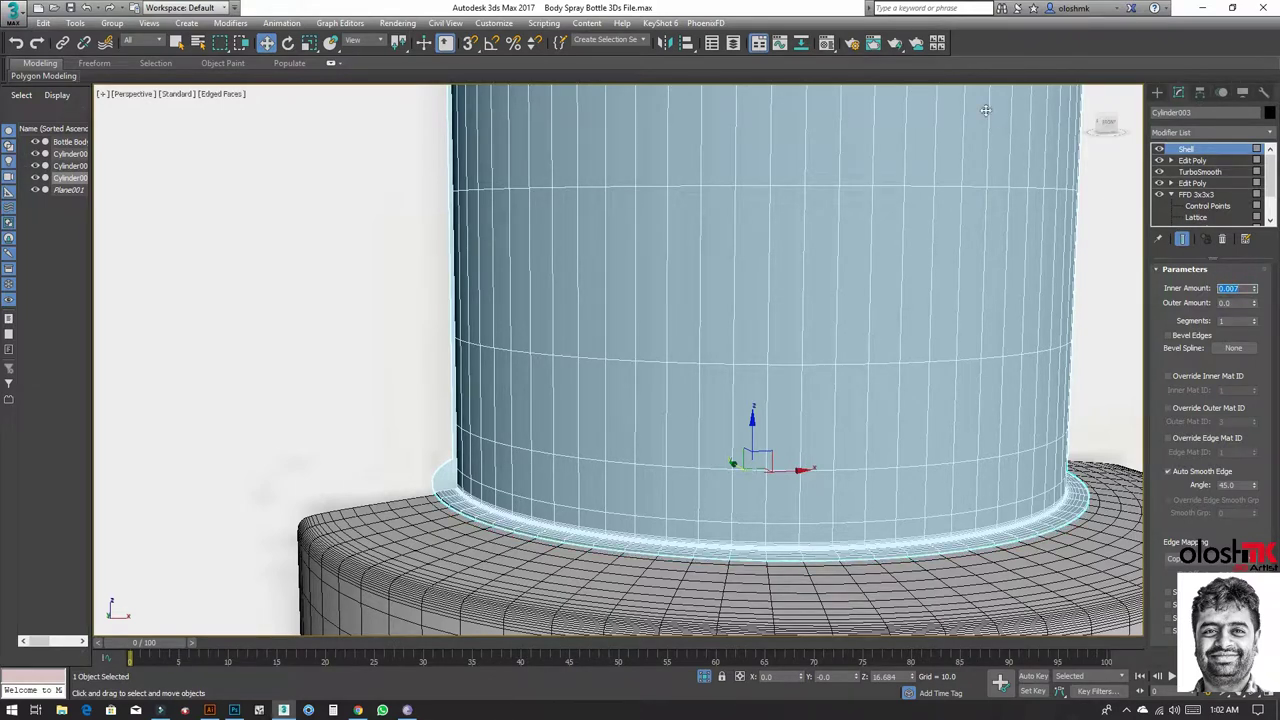
# Step: Assign the unused 07 - Default material to the cap and add an Edit Poly above the Shell
pyautogui.click(827, 44)
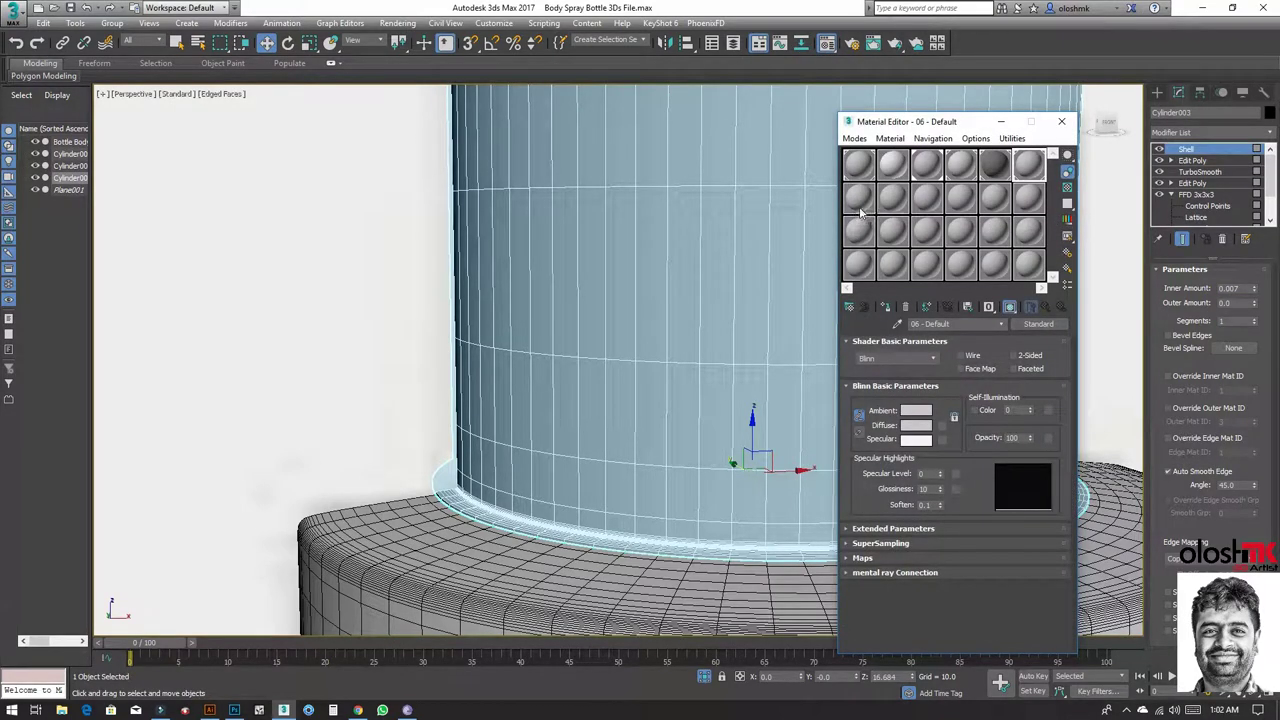
pyautogui.click(860, 210)
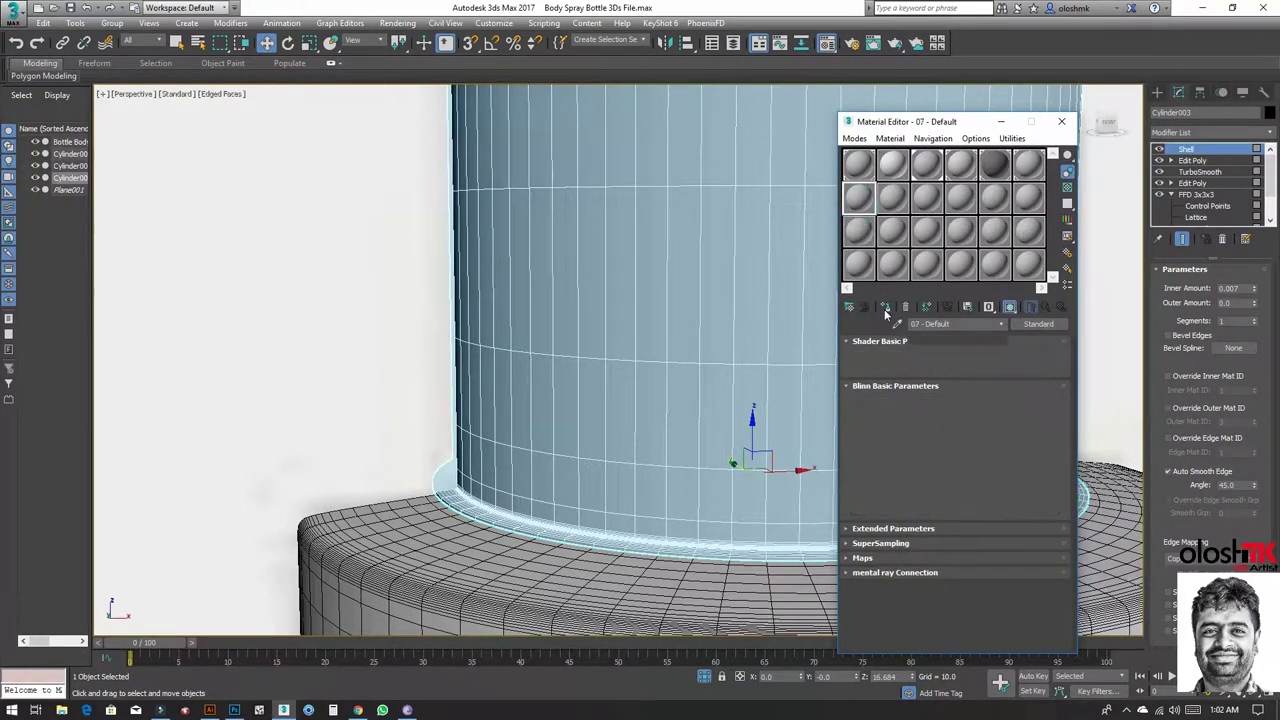
pyautogui.click(1010, 307)
pyautogui.click(1061, 121)
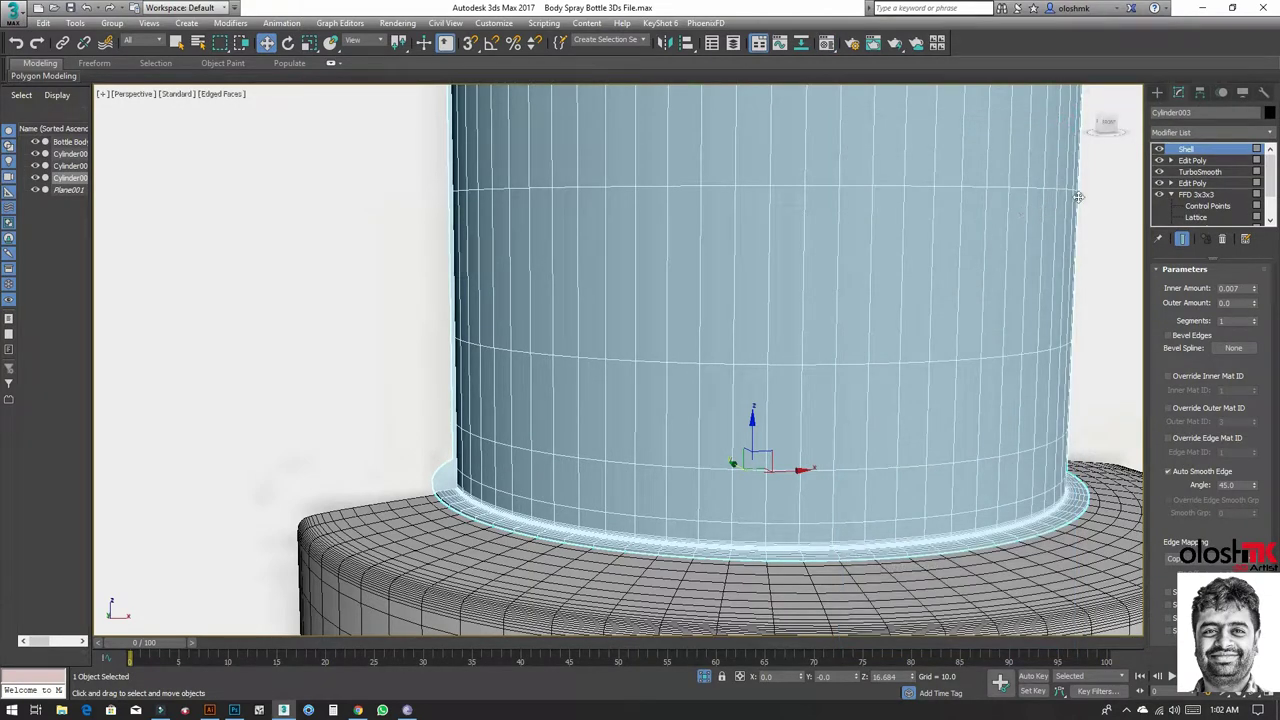
pyautogui.click(1212, 132)
# Step: Add an Edit Poly modifier above Shell, then unfreeze all frozen objects
pyautogui.click(1200, 163)
pyautogui.scroll(-3, 324, 247)
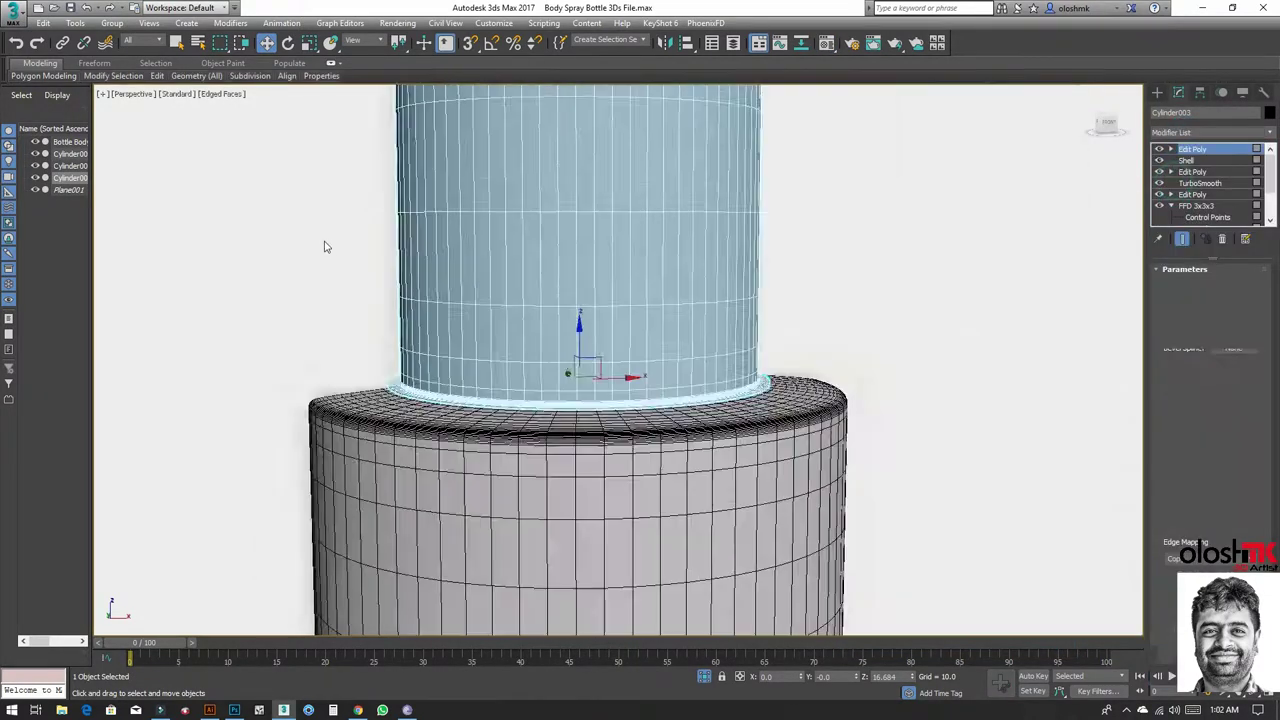
pyautogui.scroll(-5, 324, 247)
pyautogui.click(600, 188)
pyautogui.rightClick(602, 182)
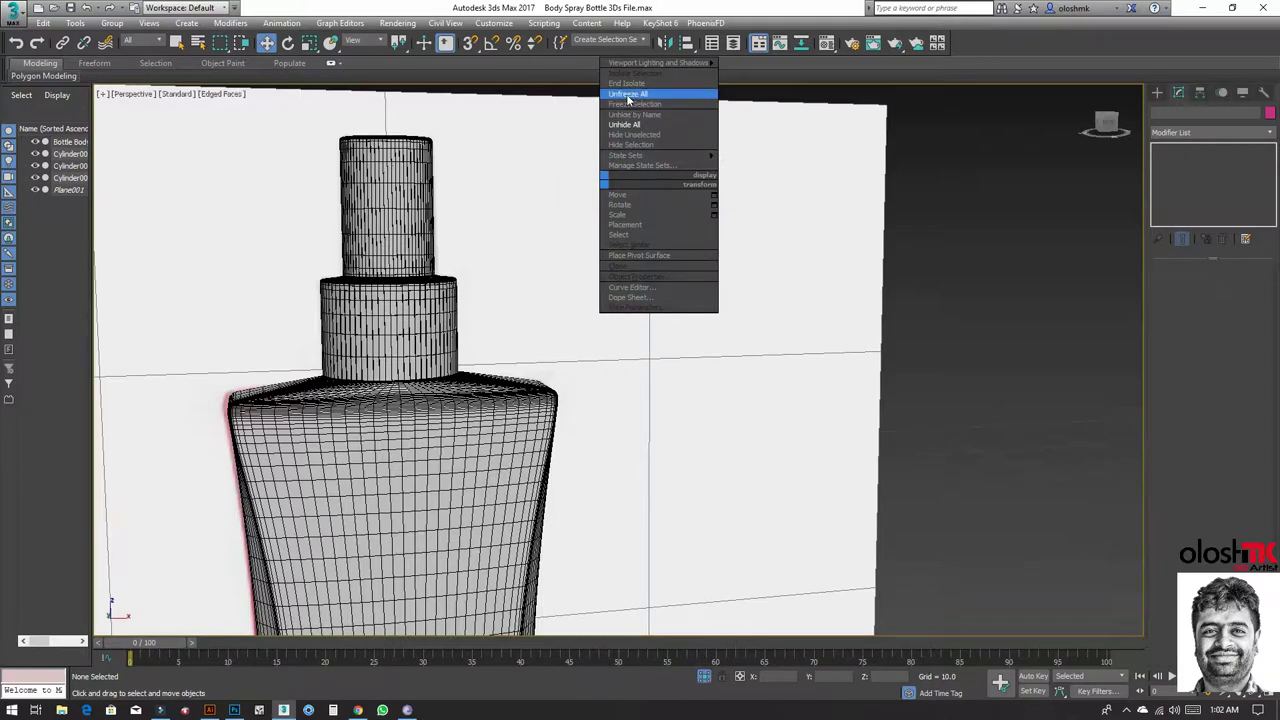
pyautogui.click(628, 94)
# Step: Hide the backdrop plane
pyautogui.click(629, 220)
pyautogui.rightClick(629, 216)
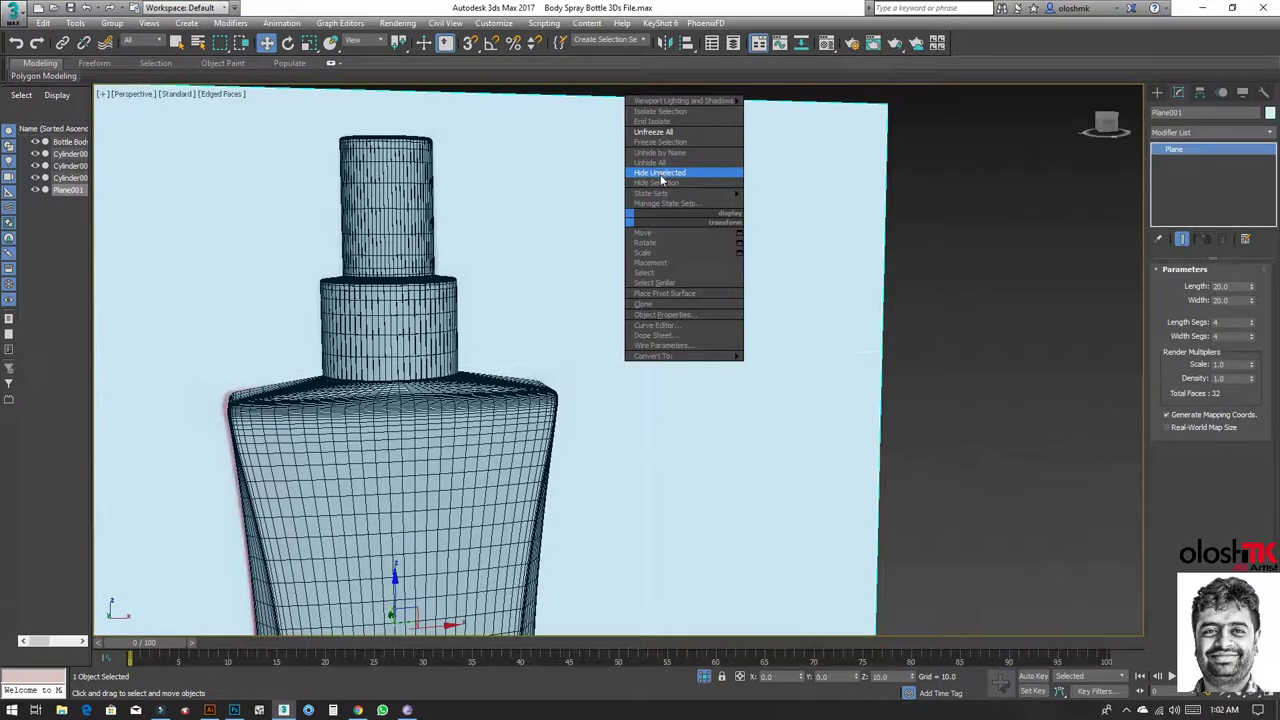
pyautogui.click(662, 184)
pyautogui.scroll(-5, 423, 223)
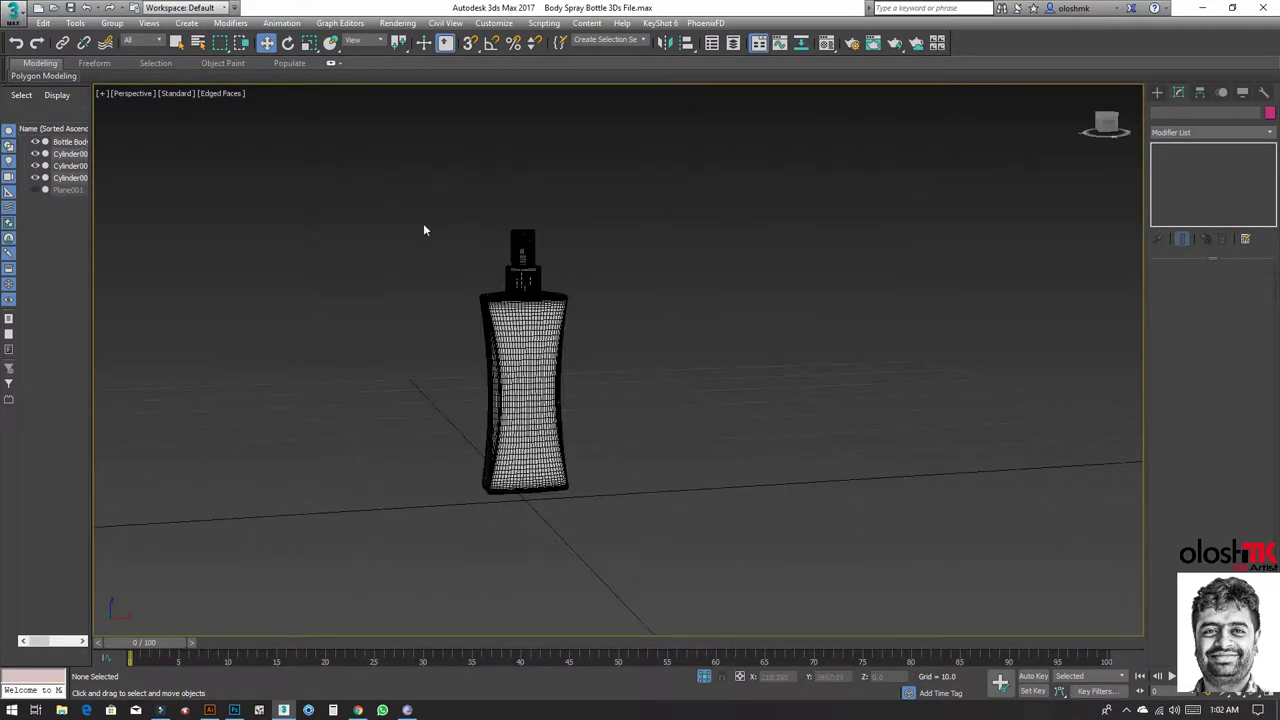
# Step: Select the four bottle parts and maximize the Front viewport
pyautogui.moveTo(423, 223); pyautogui.dragTo(609, 480)
pyautogui.hotkey('alt', 'w')
pyautogui.hotkey('alt', 'w')
pyautogui.press('z')
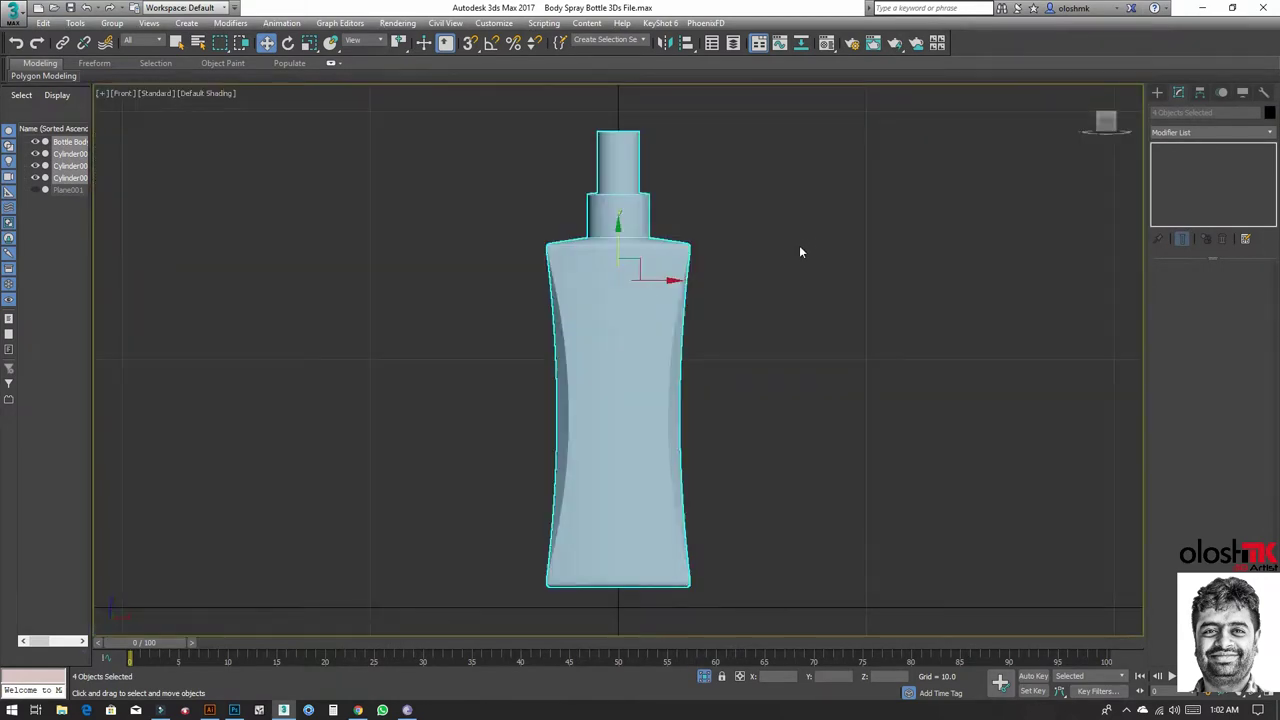
pyautogui.scroll(-3, 799, 245)
pyautogui.scroll(3, 755, 257)
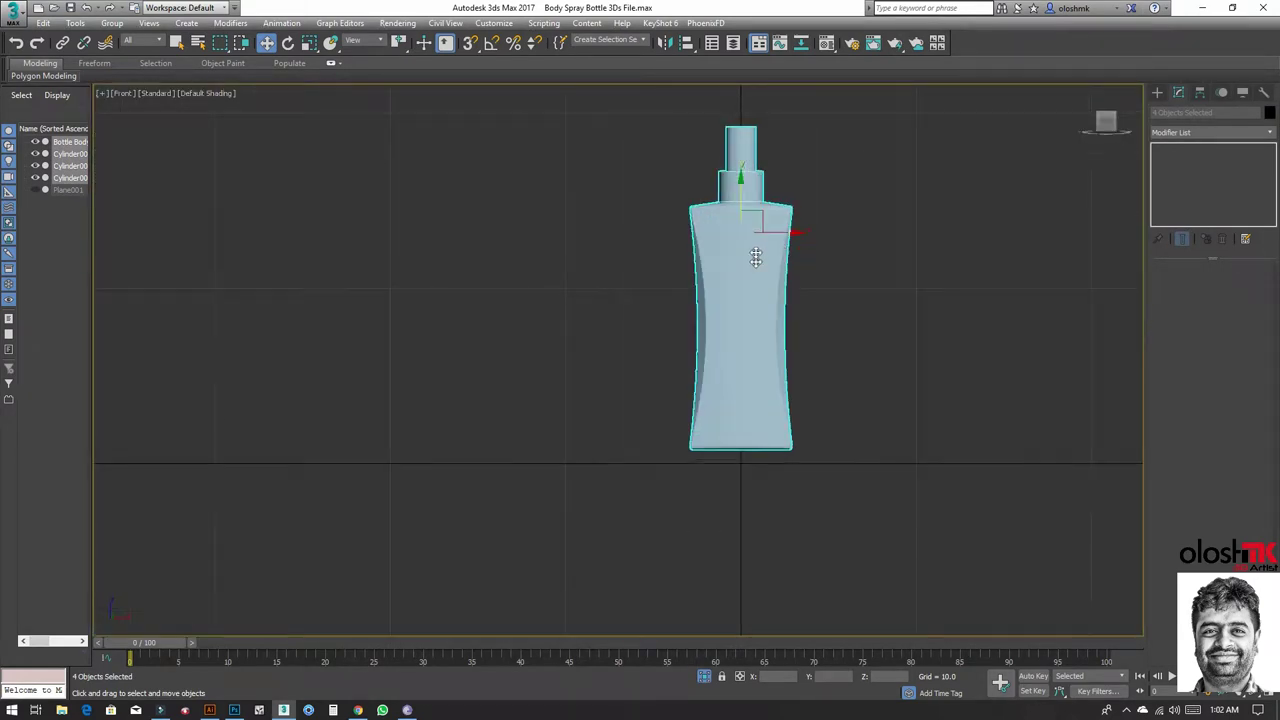
# Step: Check the vertices at the base of Bottle Body in vertex mode
pyautogui.click(736, 411)
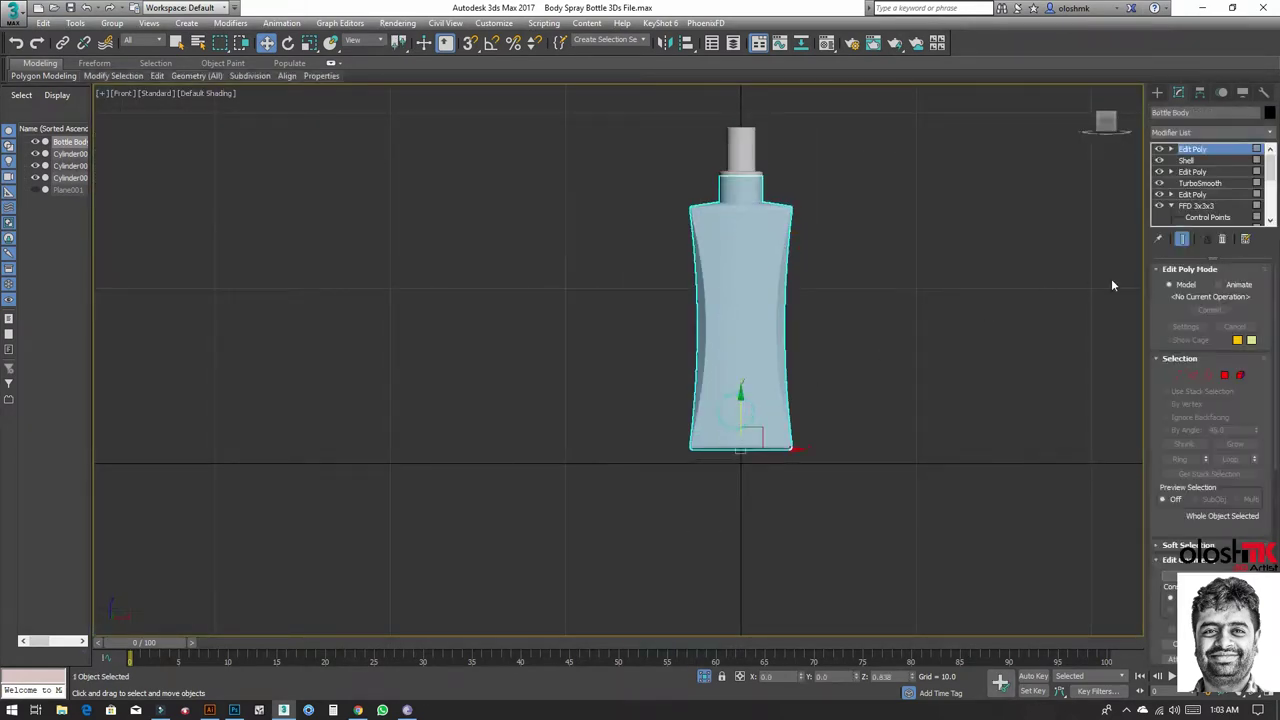
pyautogui.click(1177, 375)
pyautogui.scroll(1, 800, 431)
pyautogui.scroll(3, 654, 524)
pyautogui.scroll(3, 591, 470)
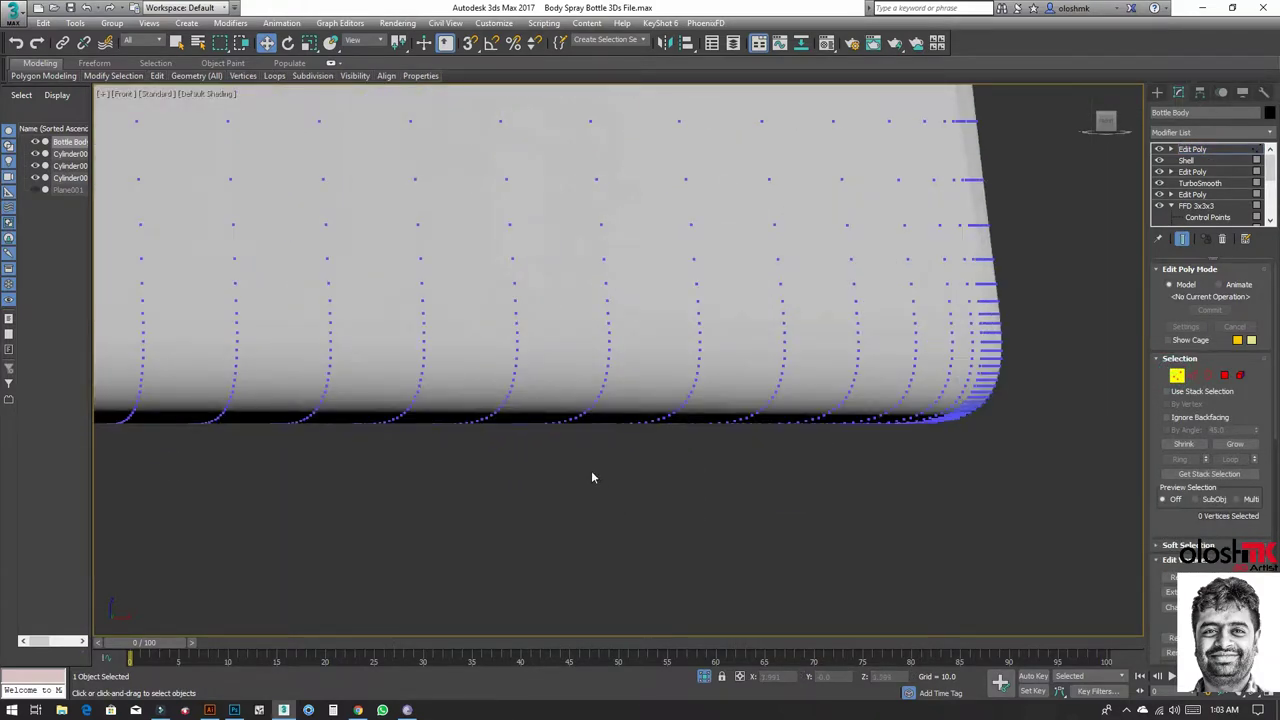
pyautogui.scroll(2, 543, 440)
pyautogui.scroll(2, 483, 419)
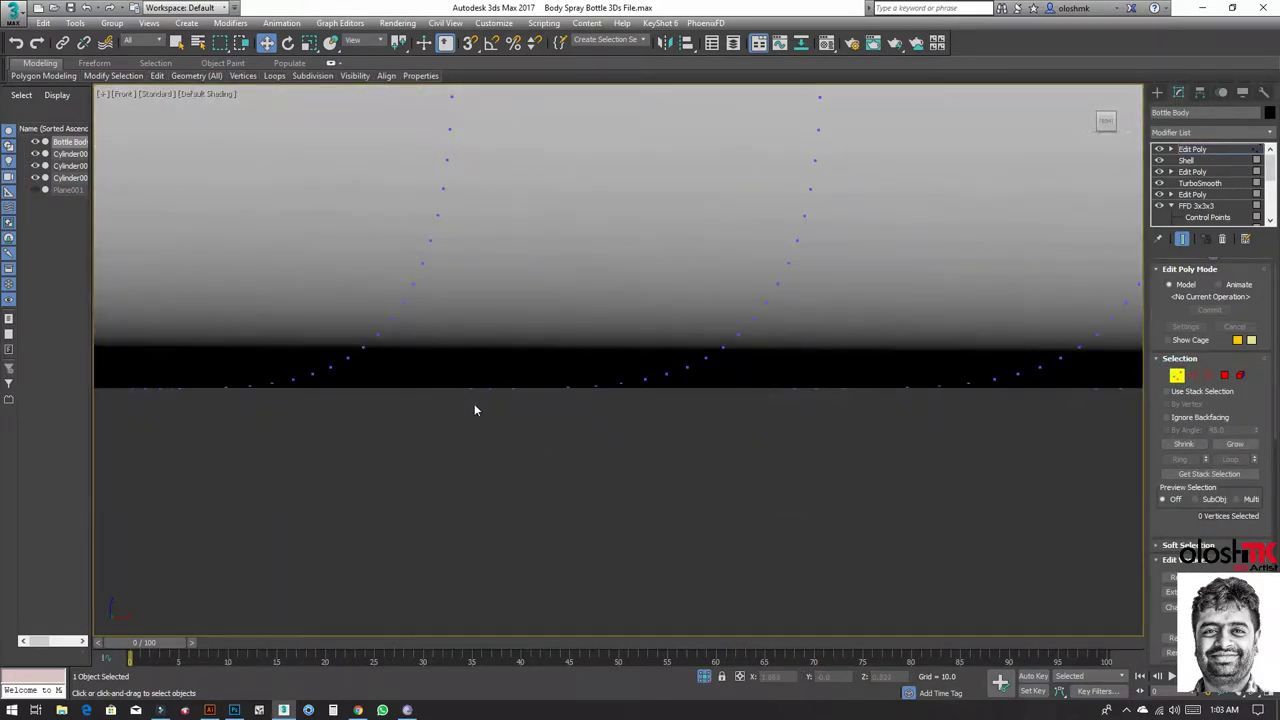
pyautogui.moveTo(469, 380); pyautogui.dragTo(548, 447)
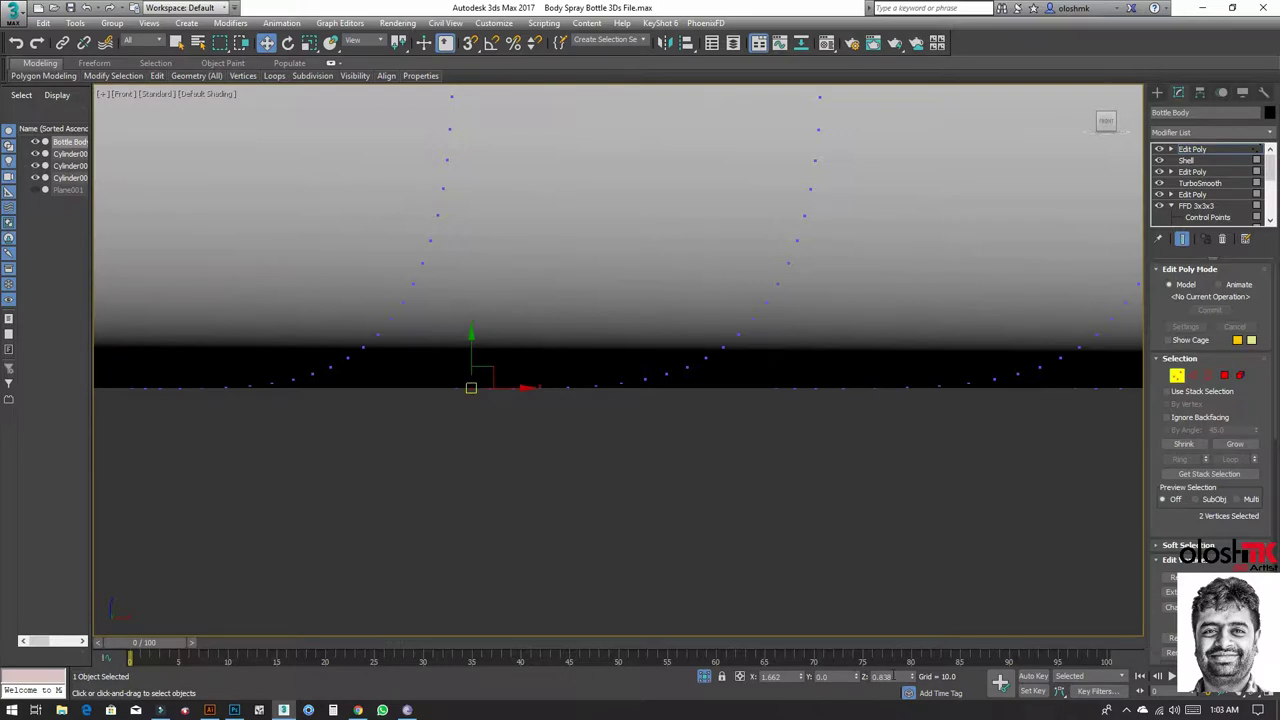
pyautogui.click(1200, 150)
# Step: Frame the whole bottle and select all four parts
pyautogui.scroll(-5, 766, 366)
pyautogui.scroll(-3, 766, 366)
pyautogui.moveTo(740, 297); pyautogui.dragTo(625, 476, button='middle')
pyautogui.moveTo(495, 179); pyautogui.dragTo(846, 620)
# Step: Group the four selected parts under the name 'Bottle'
pyautogui.click(110, 22)
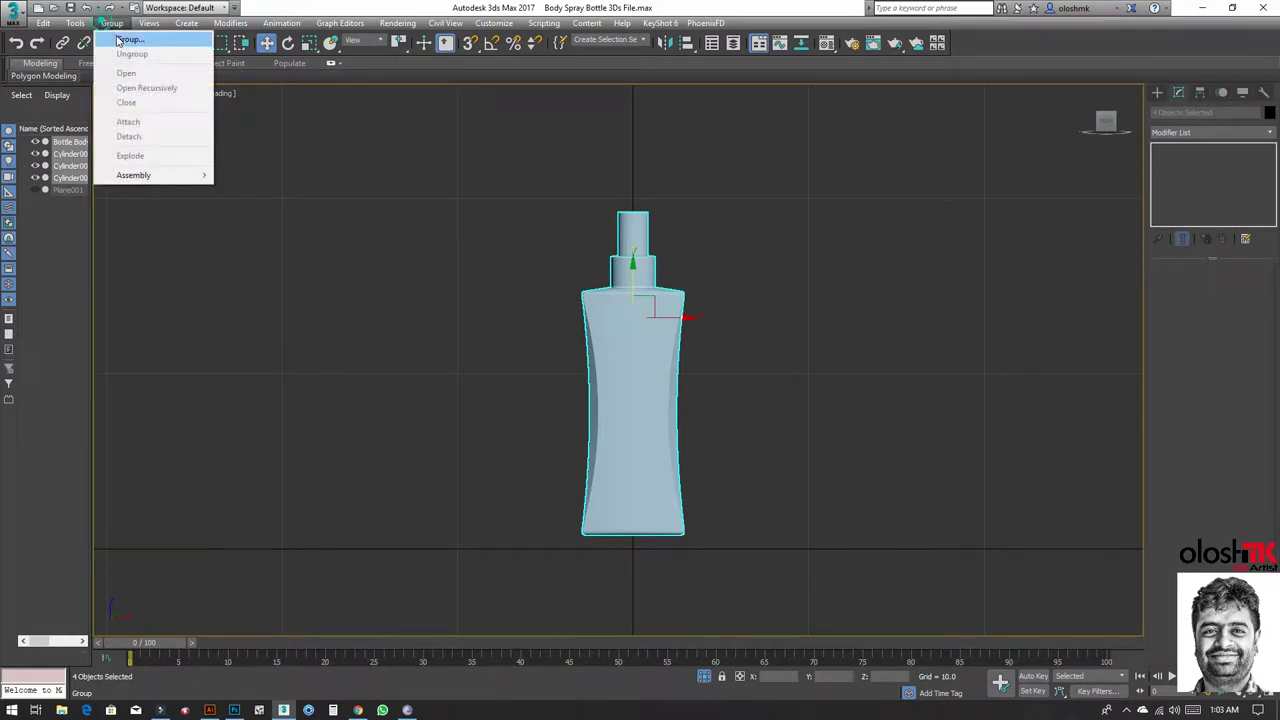
pyautogui.click(118, 40)
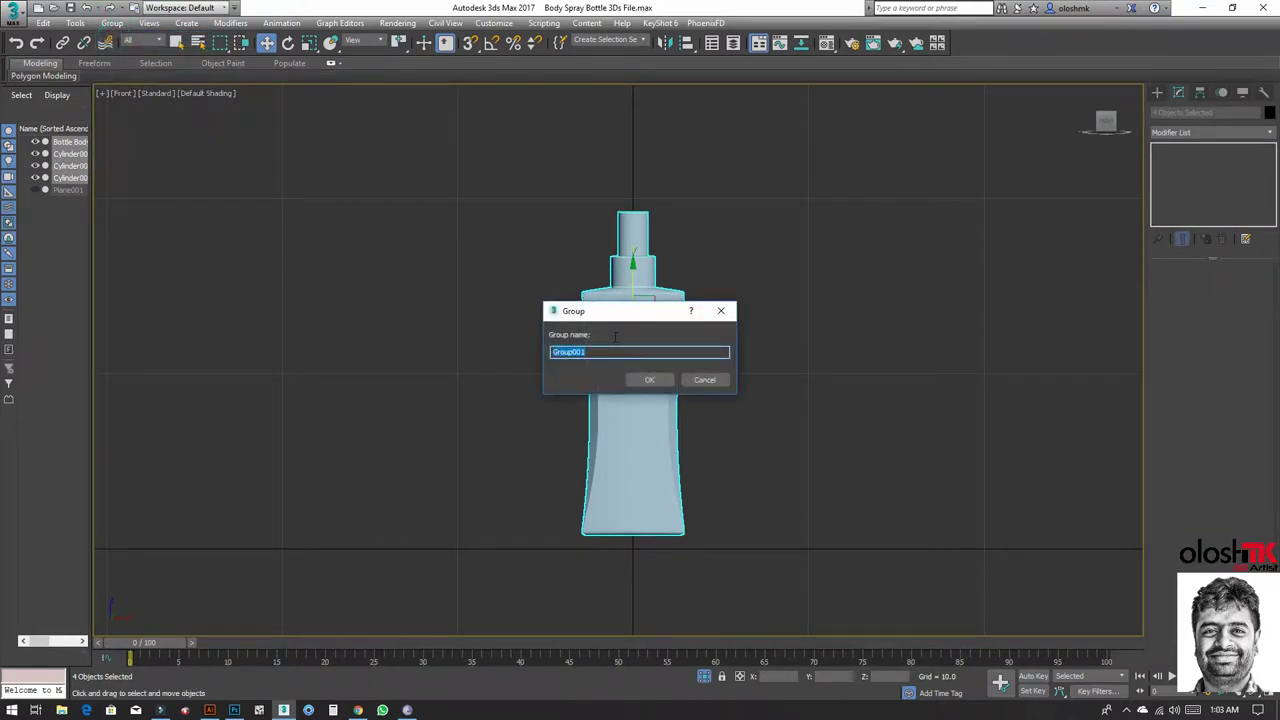
pyautogui.write('le')
pyautogui.press('Return')
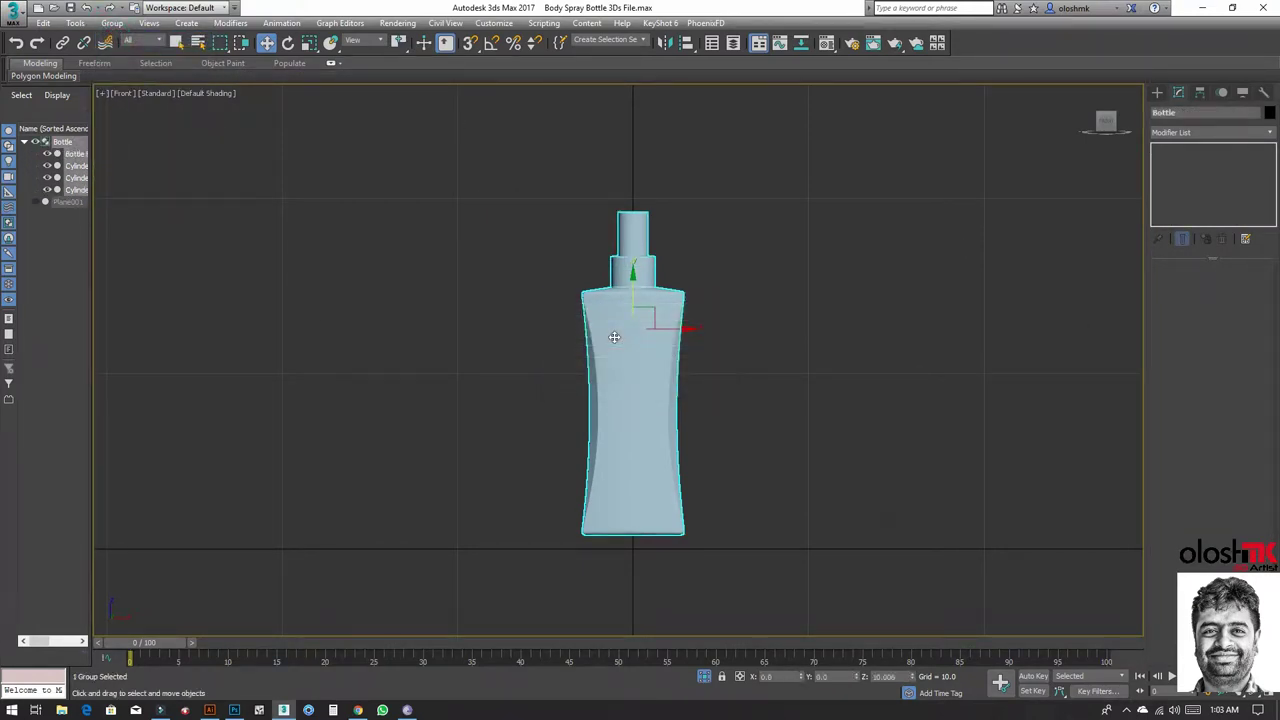
# Step: Move the group's pivot to the bottle's base and set its Z position to 0
pyautogui.click(1200, 92)
pyautogui.click(1210, 183)
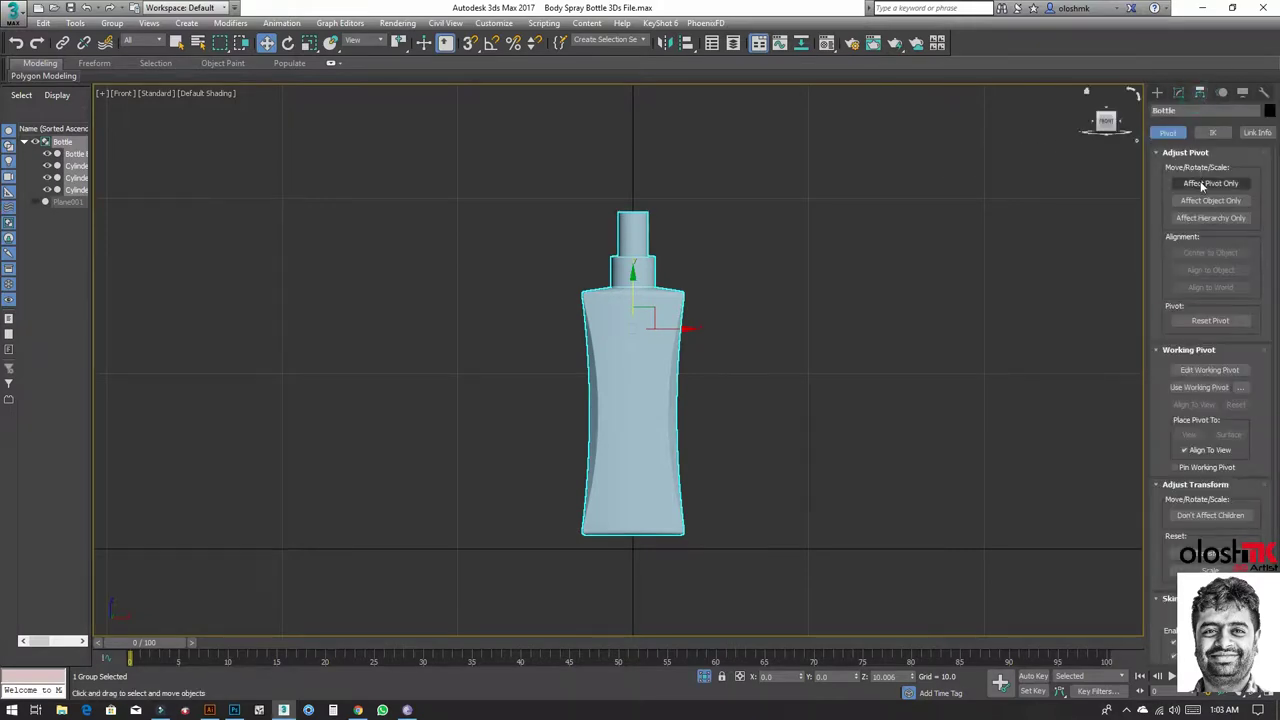
pyautogui.click(1218, 253)
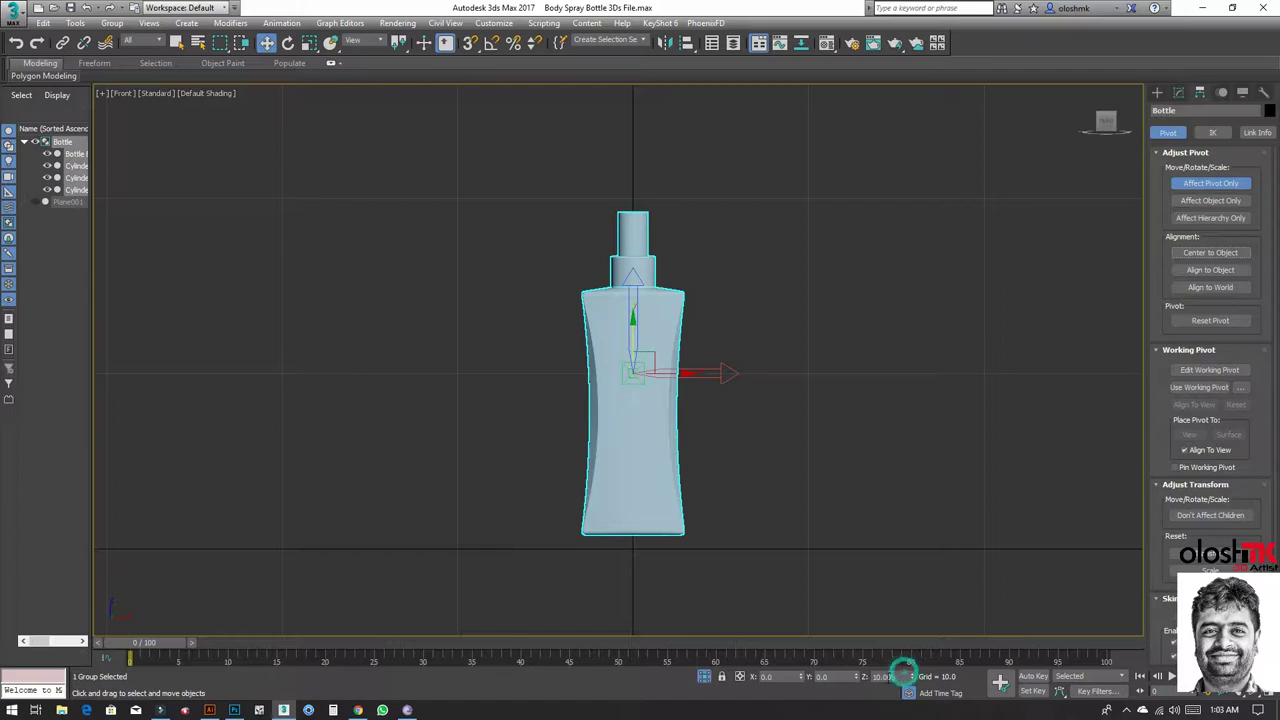
pyautogui.write('0.836')
pyautogui.press('Return')
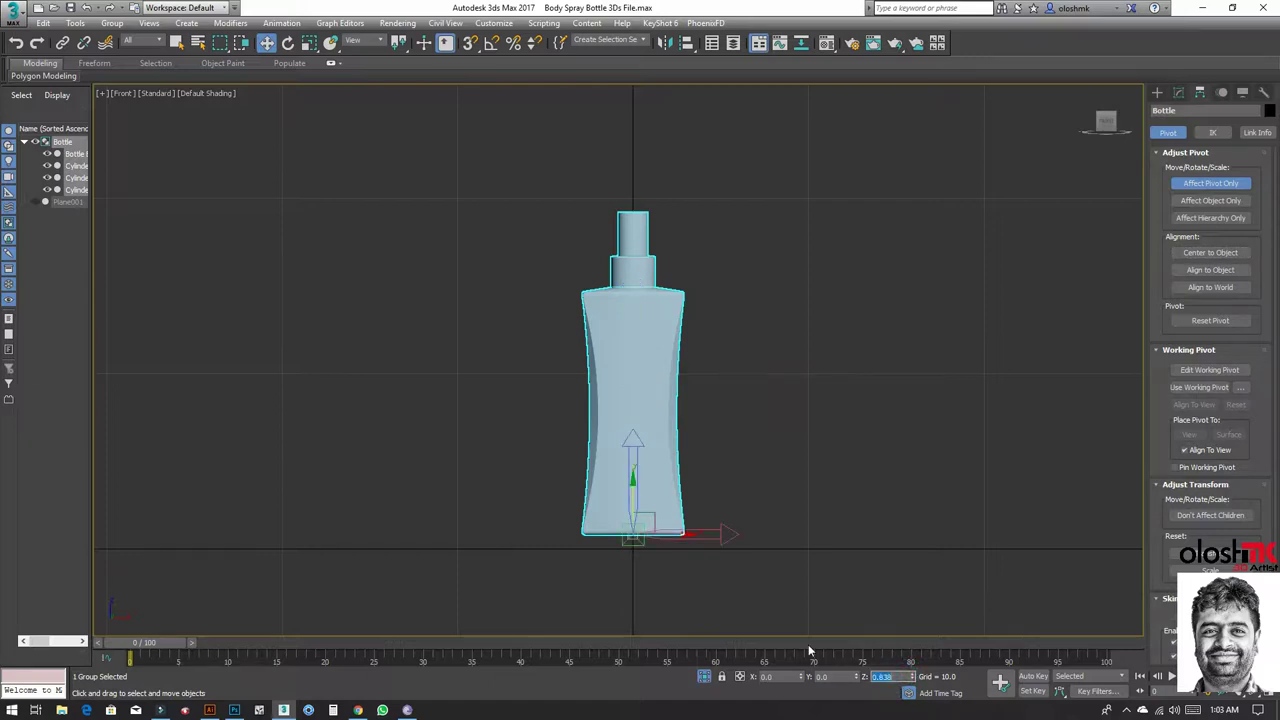
pyautogui.click(1178, 92)
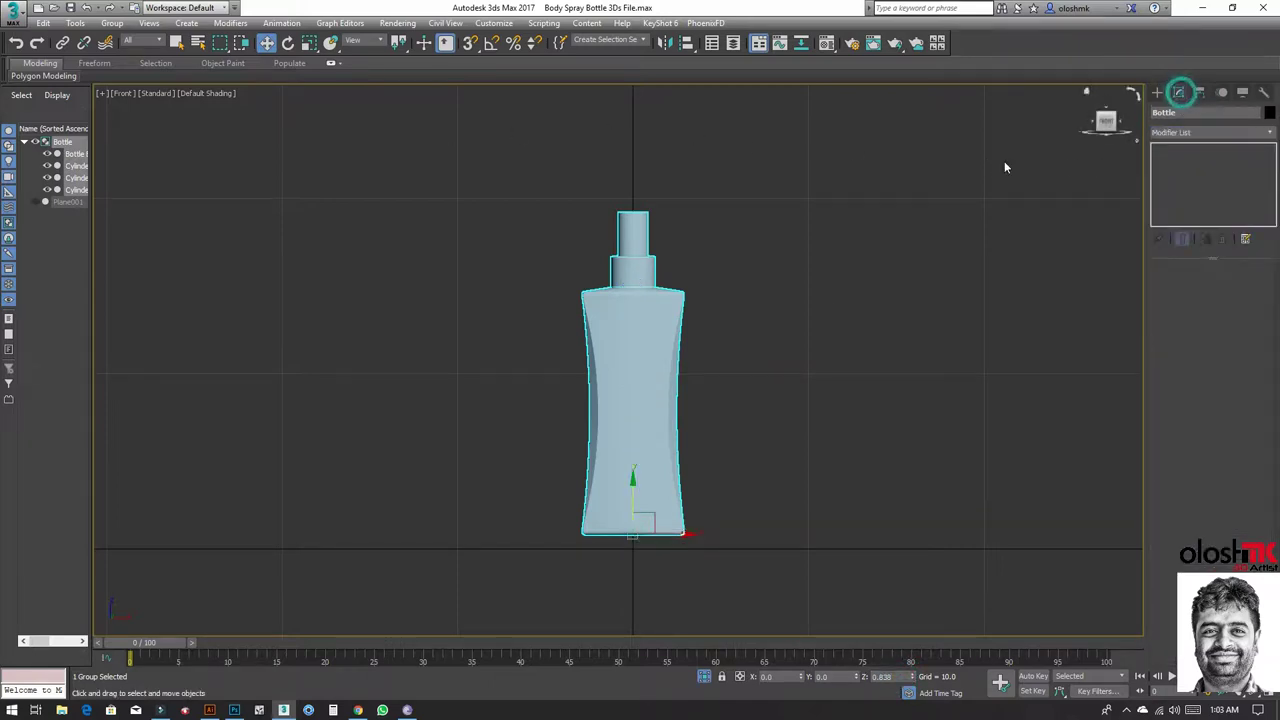
pyautogui.rightClick(912, 678)
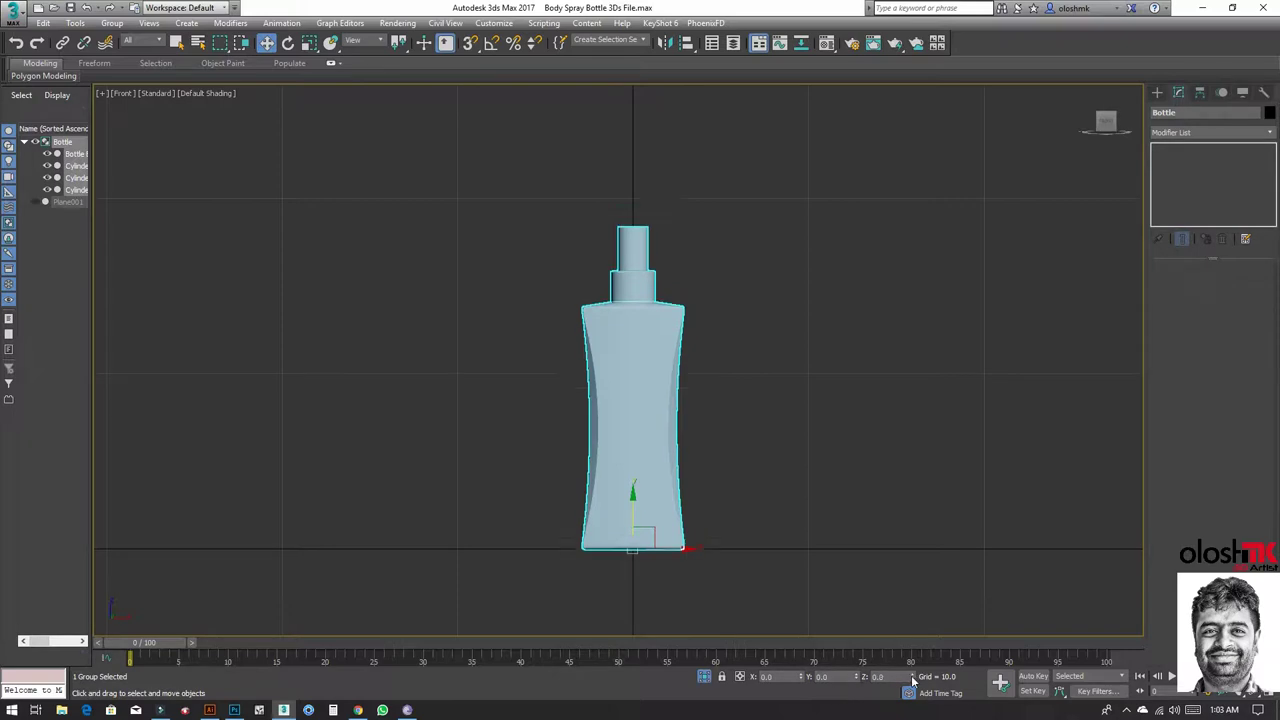
# Step: Show the perspective view full-screen and deselect the bottle
pyautogui.hotkey('alt', 'w')
pyautogui.hotkey('alt', 'w')
pyautogui.press('z')
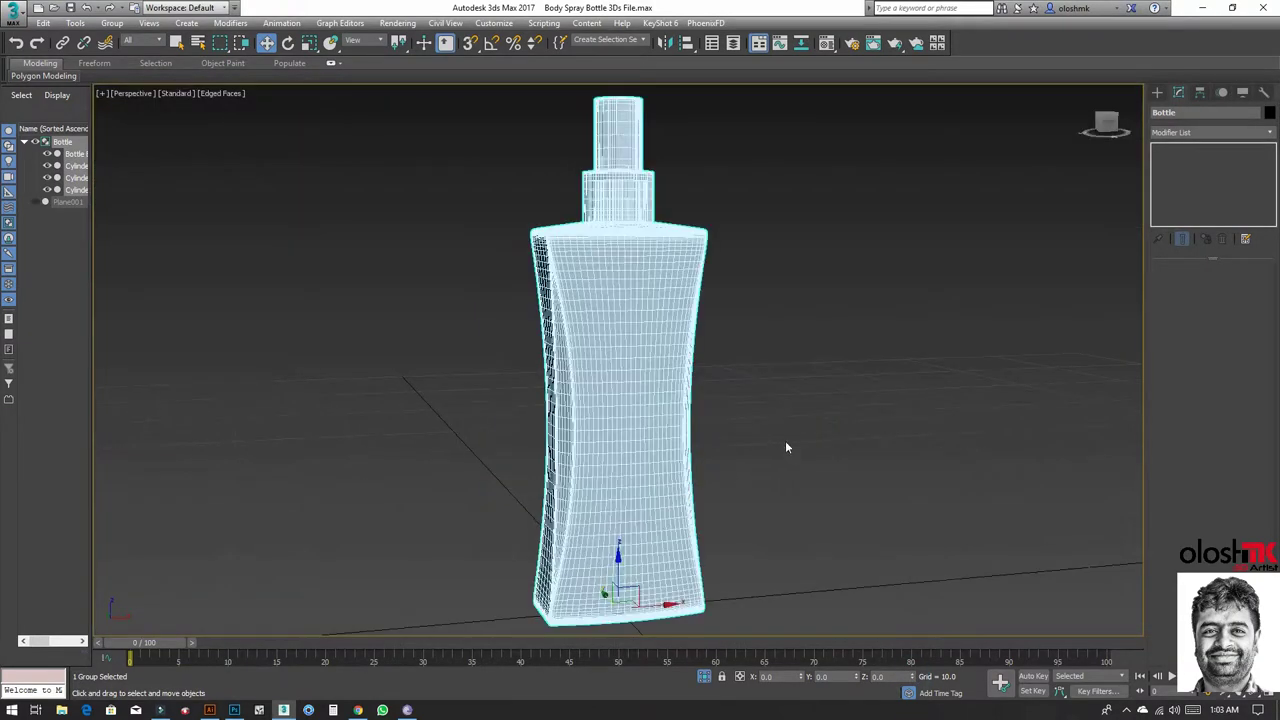
pyautogui.click(786, 442)
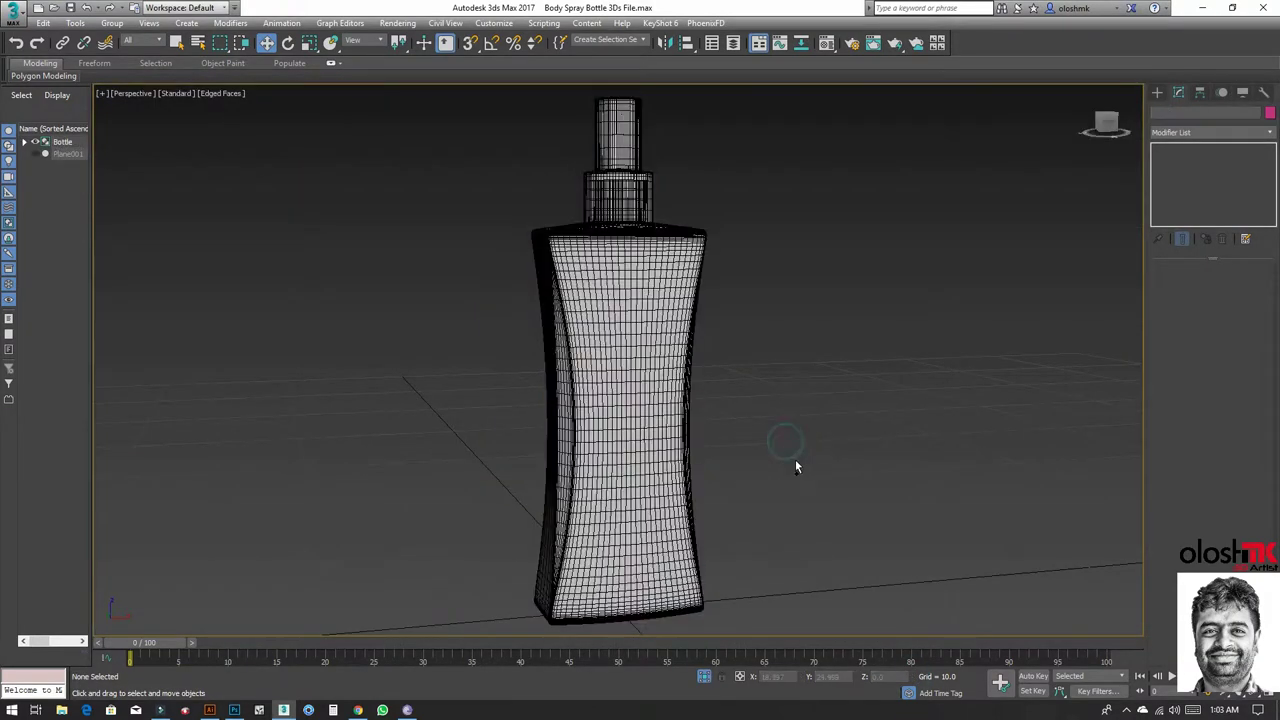
# Step: Save the scene as Body Spray Bottle 3Ds File01.max and send it to KeyShot 6 for rendering
pyautogui.click(13, 22)
pyautogui.click(40, 166)
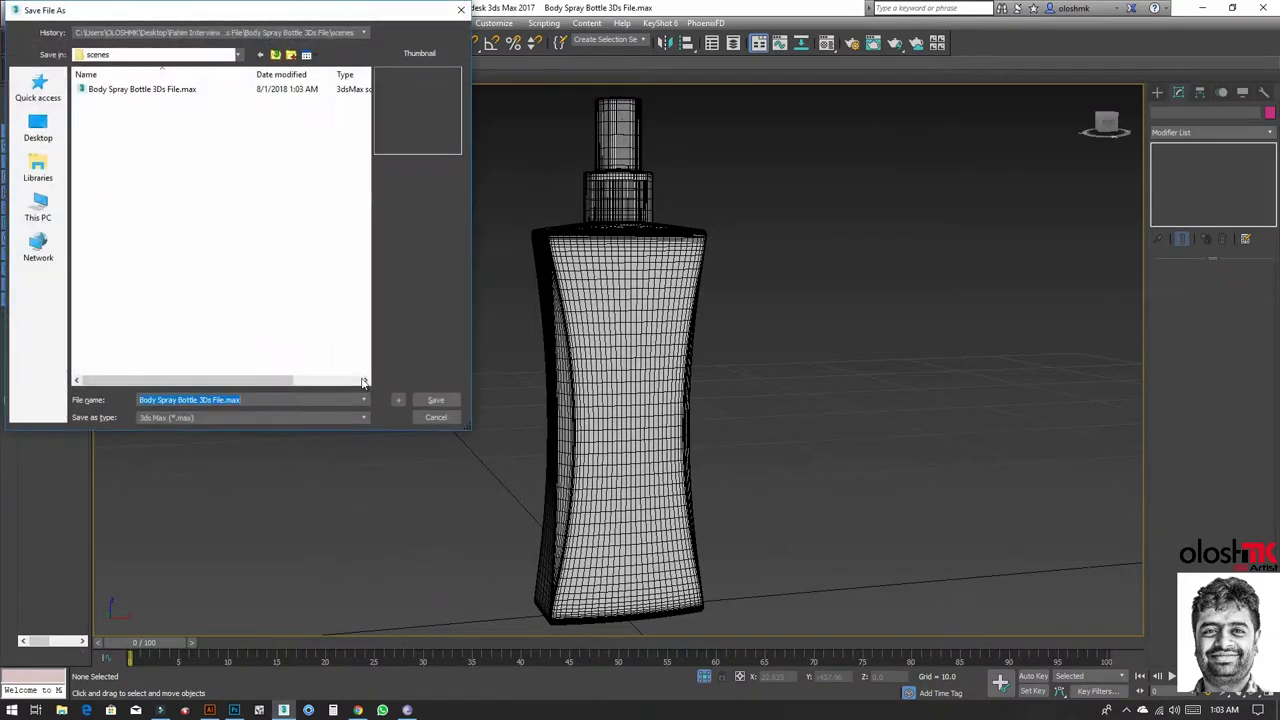
pyautogui.click(397, 402)
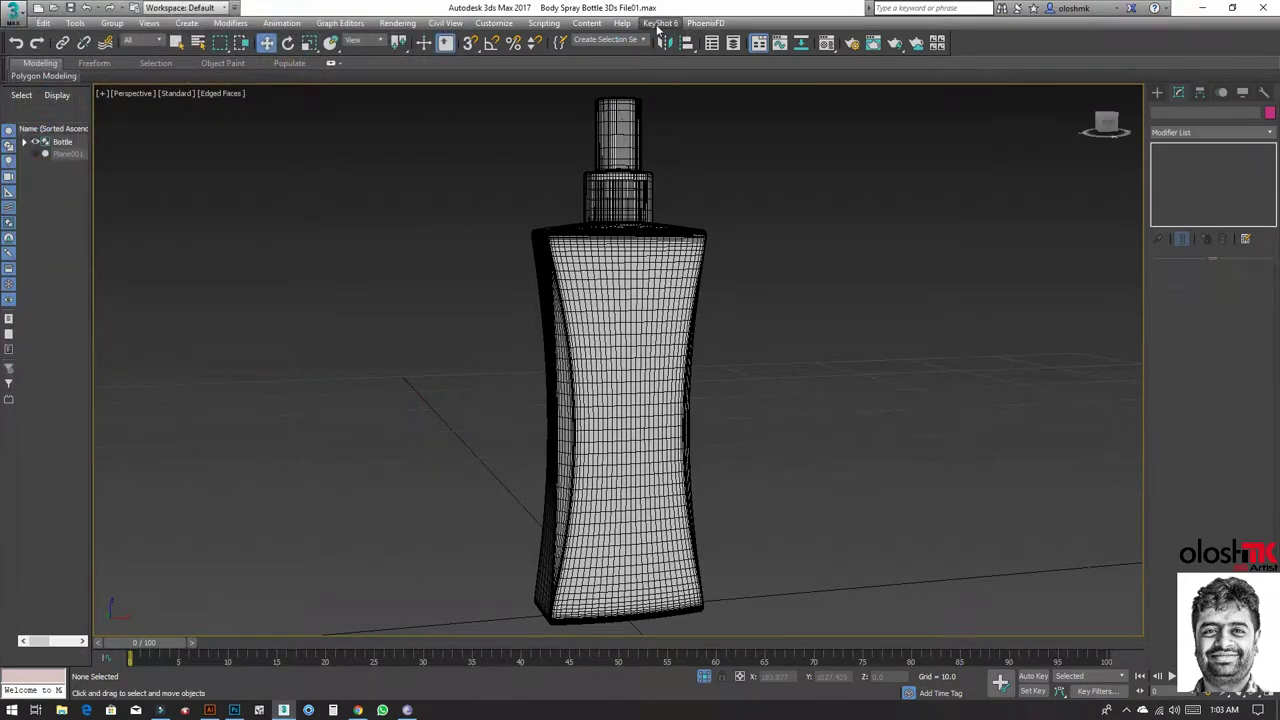
pyautogui.click(660, 23)
pyautogui.click(662, 41)
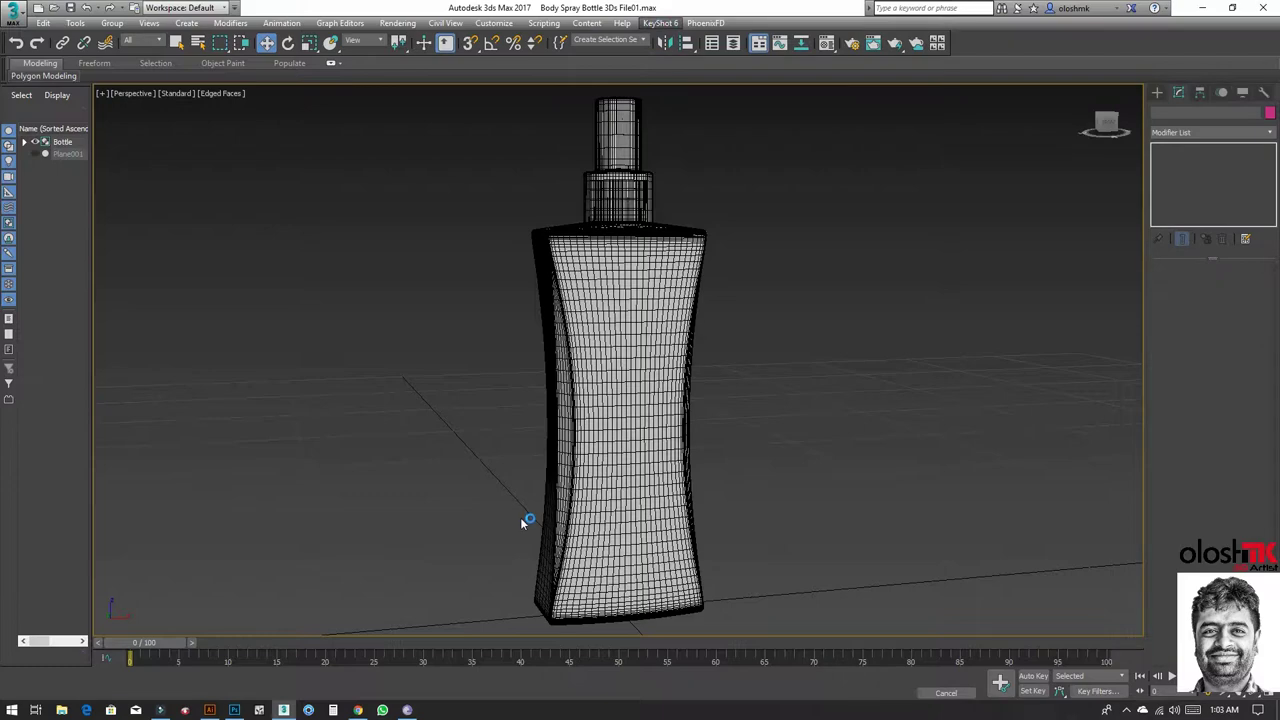
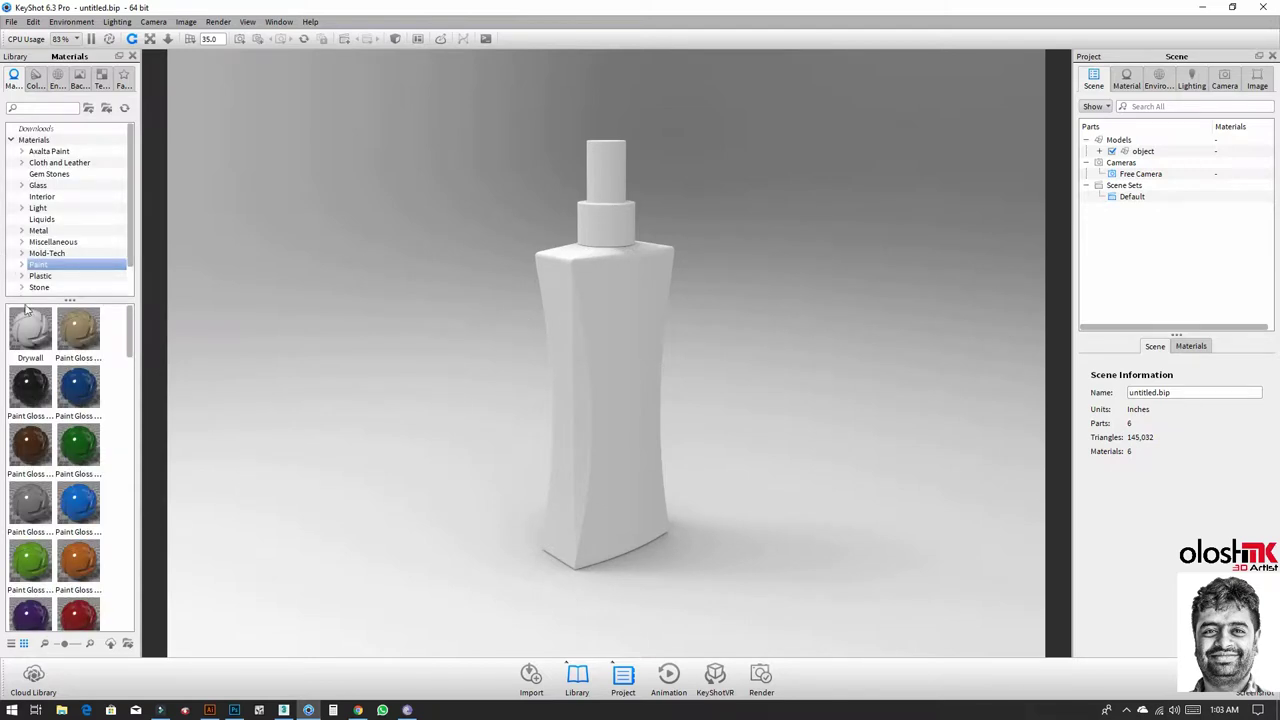
# Step: Apply the Glass Basic Black material from the Glass library to the bottle body
pyautogui.click(36, 128)
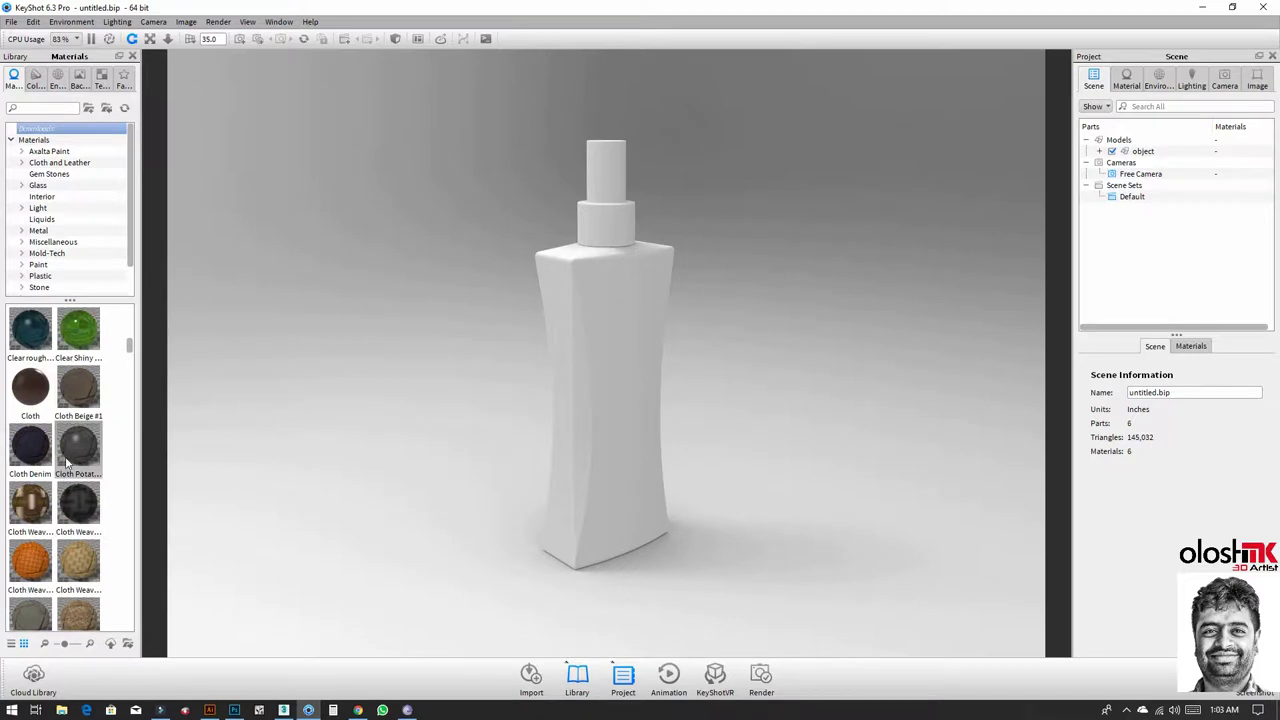
pyautogui.scroll(-3, 66, 490)
pyautogui.scroll(-3, 68, 465)
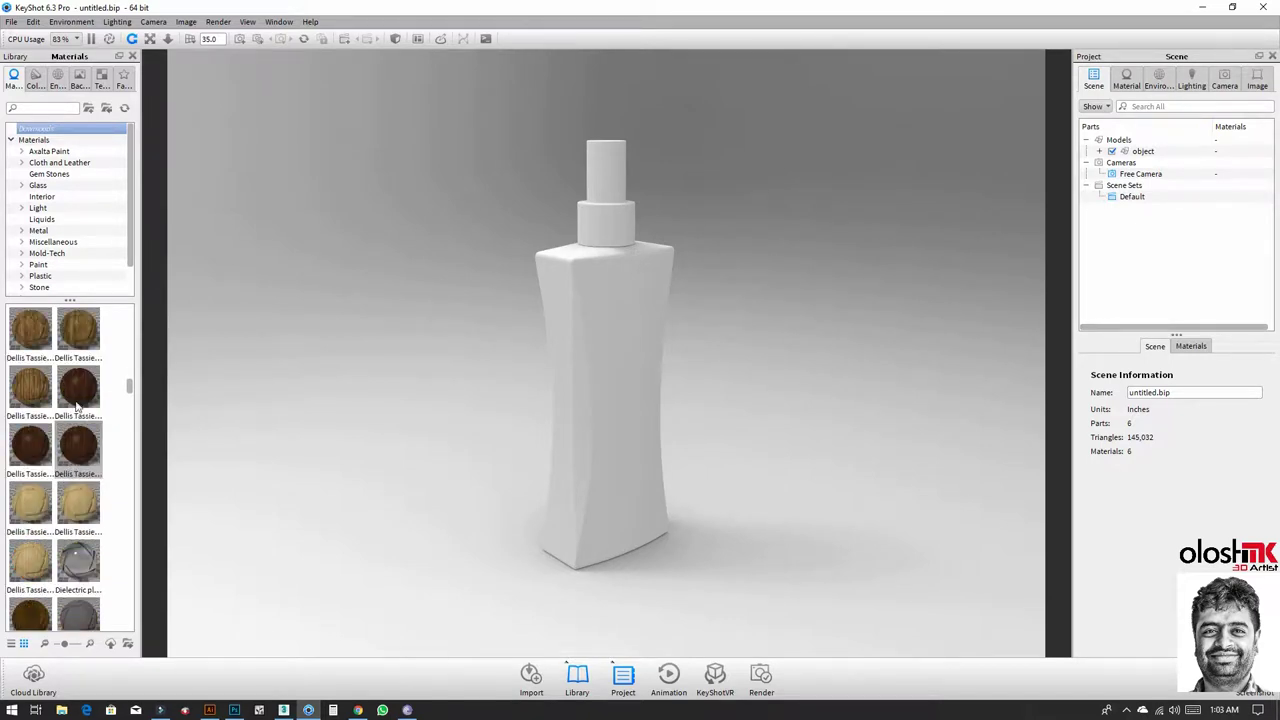
pyautogui.click(40, 185)
pyautogui.scroll(-2, 78, 362)
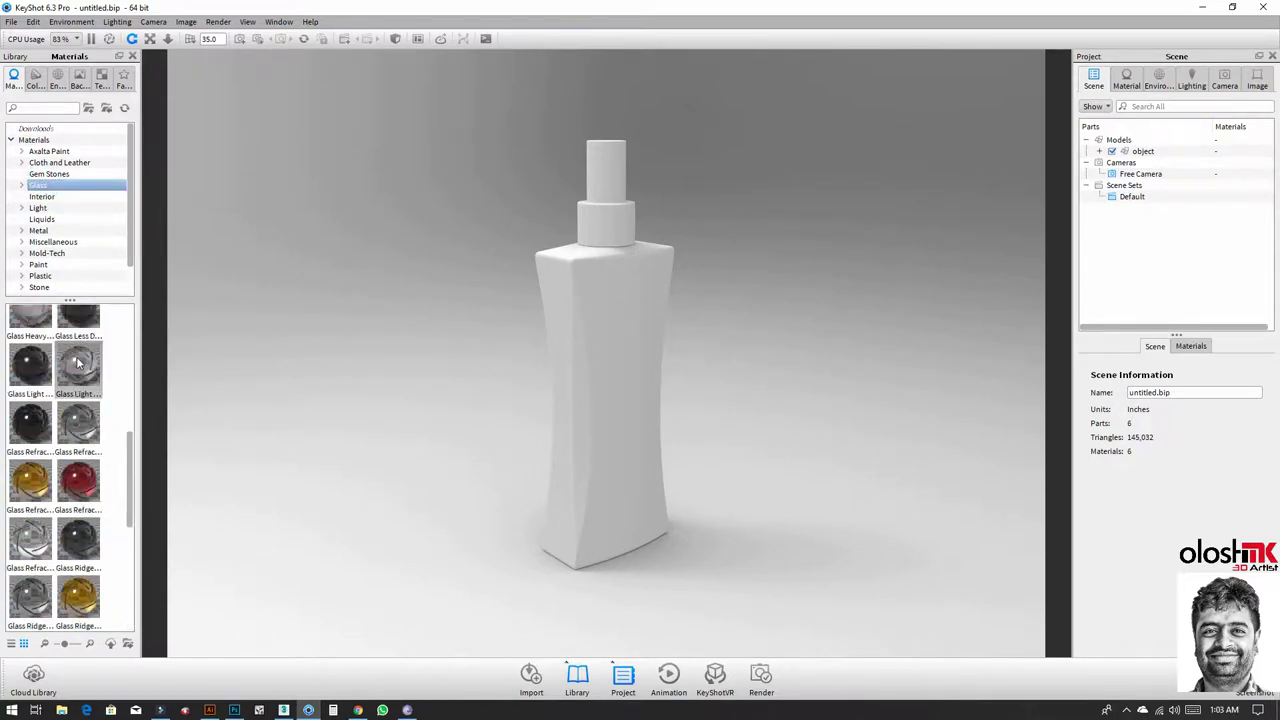
pyautogui.scroll(3, 78, 362)
pyautogui.scroll(2, 73, 365)
pyautogui.scroll(2, 73, 365)
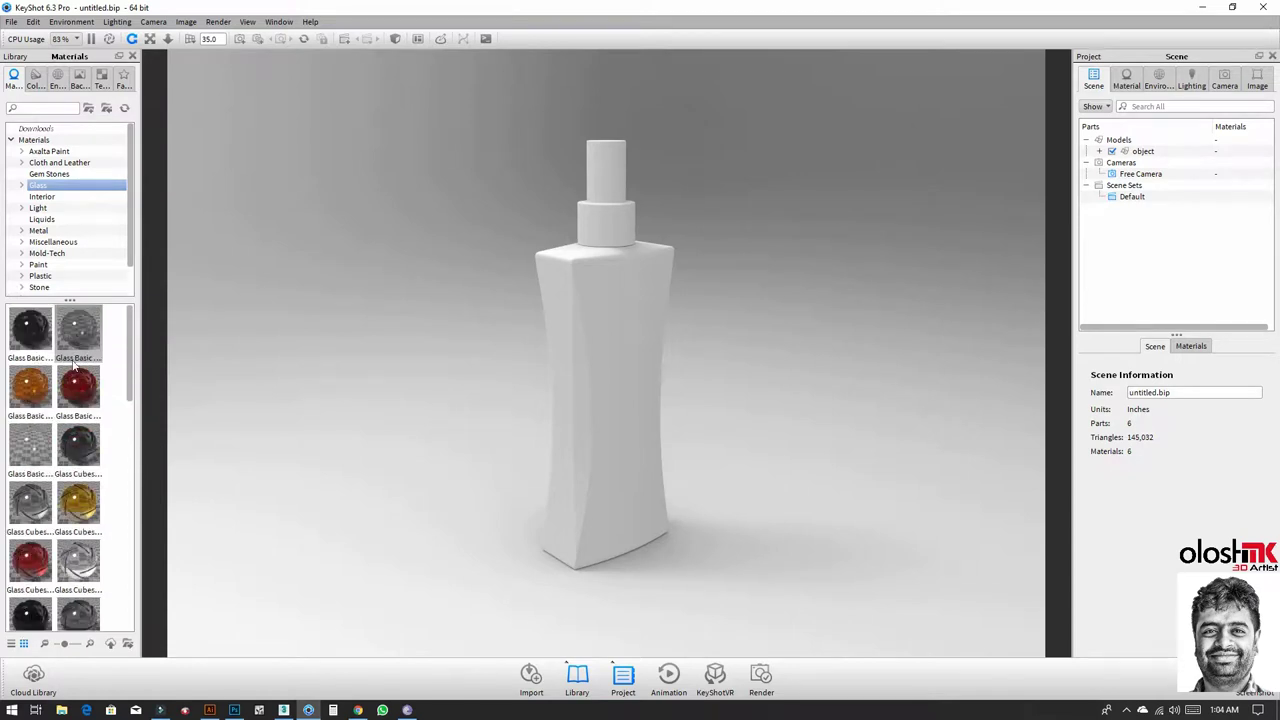
pyautogui.moveTo(78, 330)
pyautogui.mouseDown()
pyautogui.moveTo(262, 362)
pyautogui.moveTo(592, 360)
pyautogui.mouseUp()
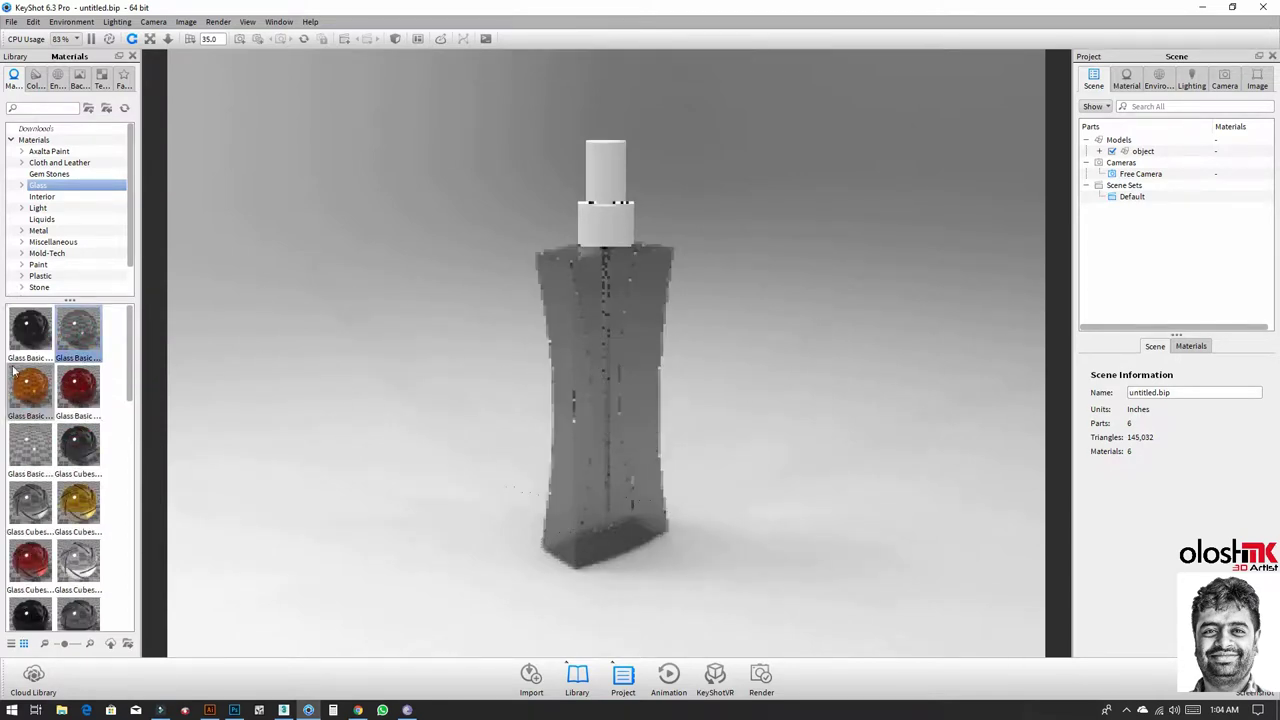
pyautogui.moveTo(30, 330); pyautogui.dragTo(608, 338)
# Step: Turn on Two-sided for the bottle's glass material
pyautogui.rightClick(608, 338)
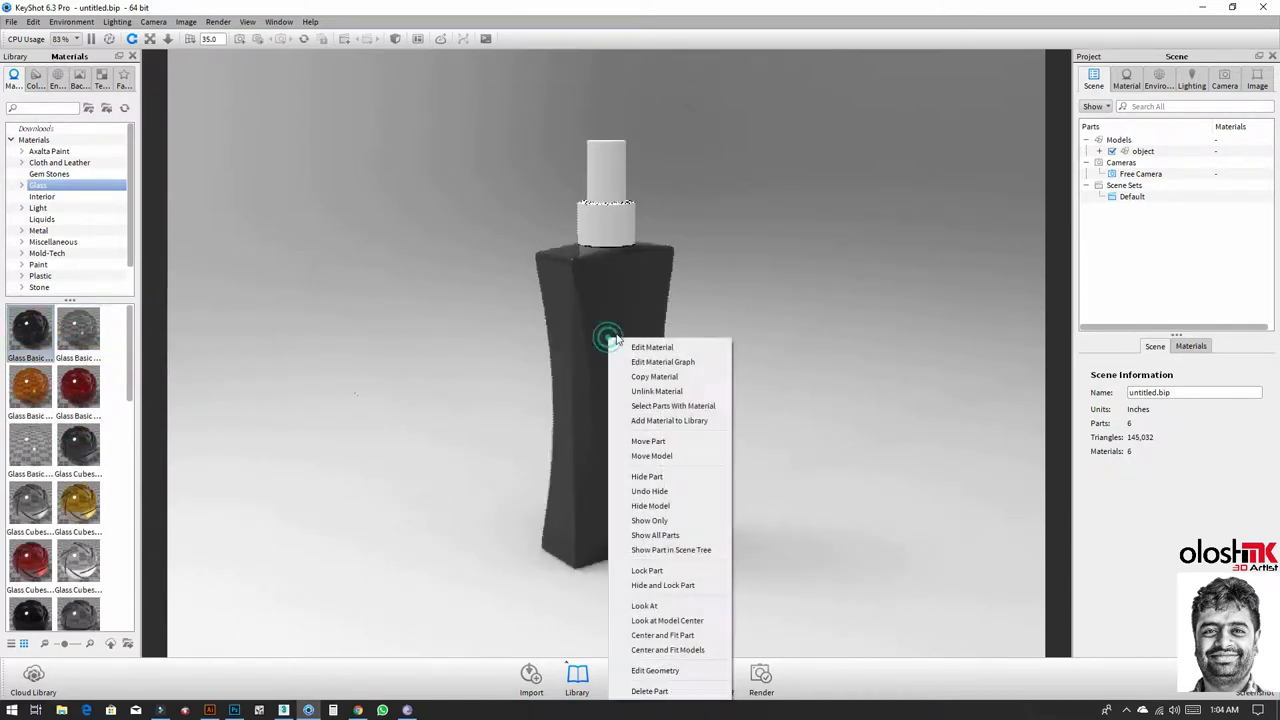
pyautogui.click(640, 346)
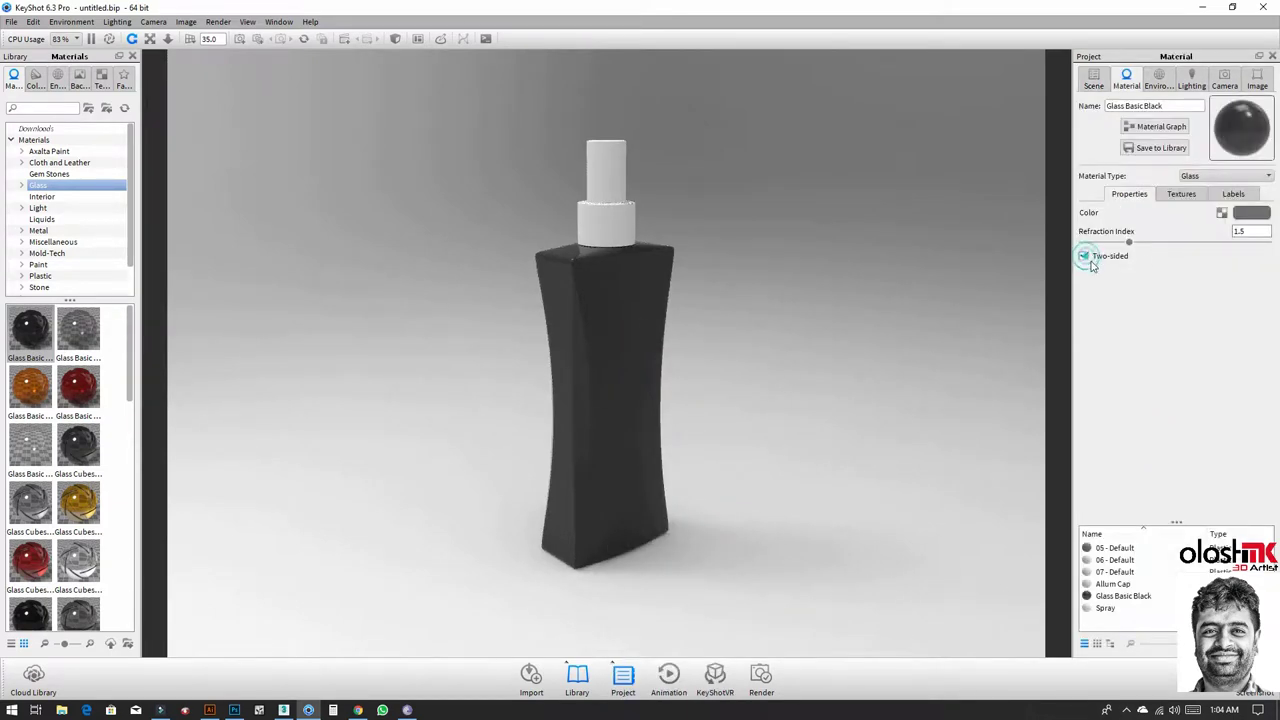
pyautogui.moveTo(829, 443); pyautogui.dragTo(672, 396)
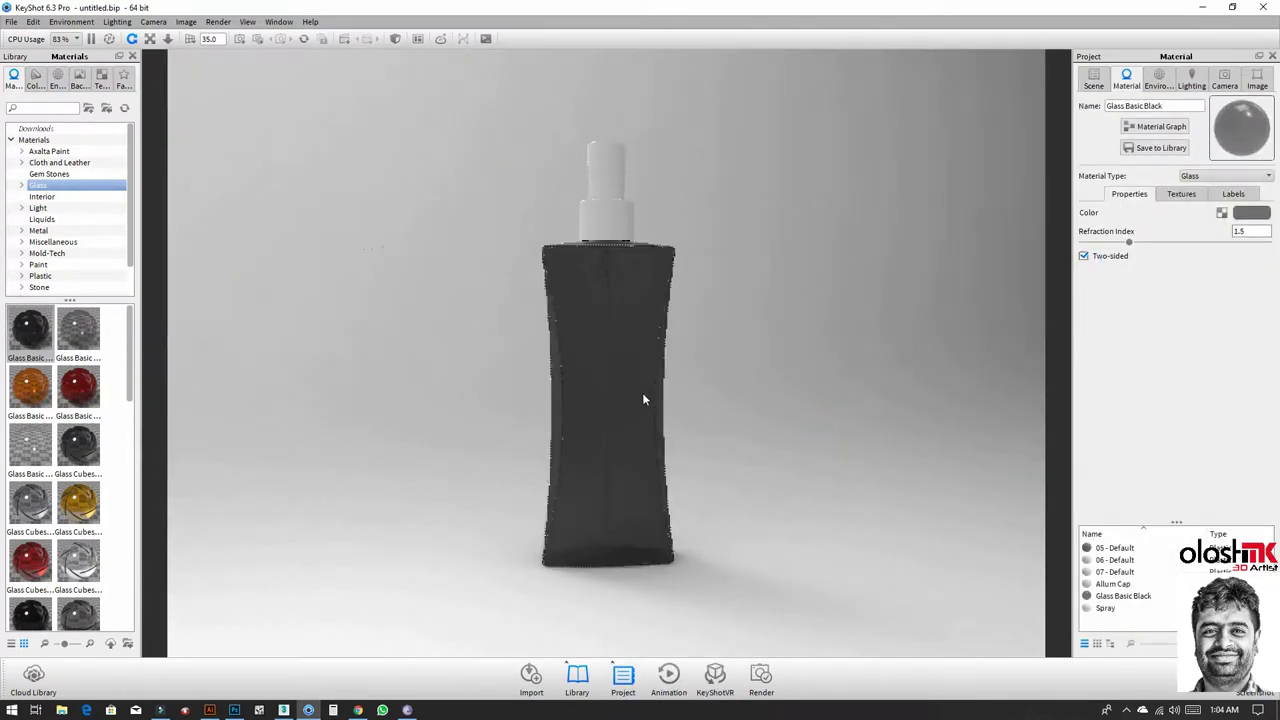
pyautogui.click(1225, 80)
# Step: Switch to the front camera view and tint the glass body purple-magenta, RGB 164/61/149
pyautogui.click(1222, 413)
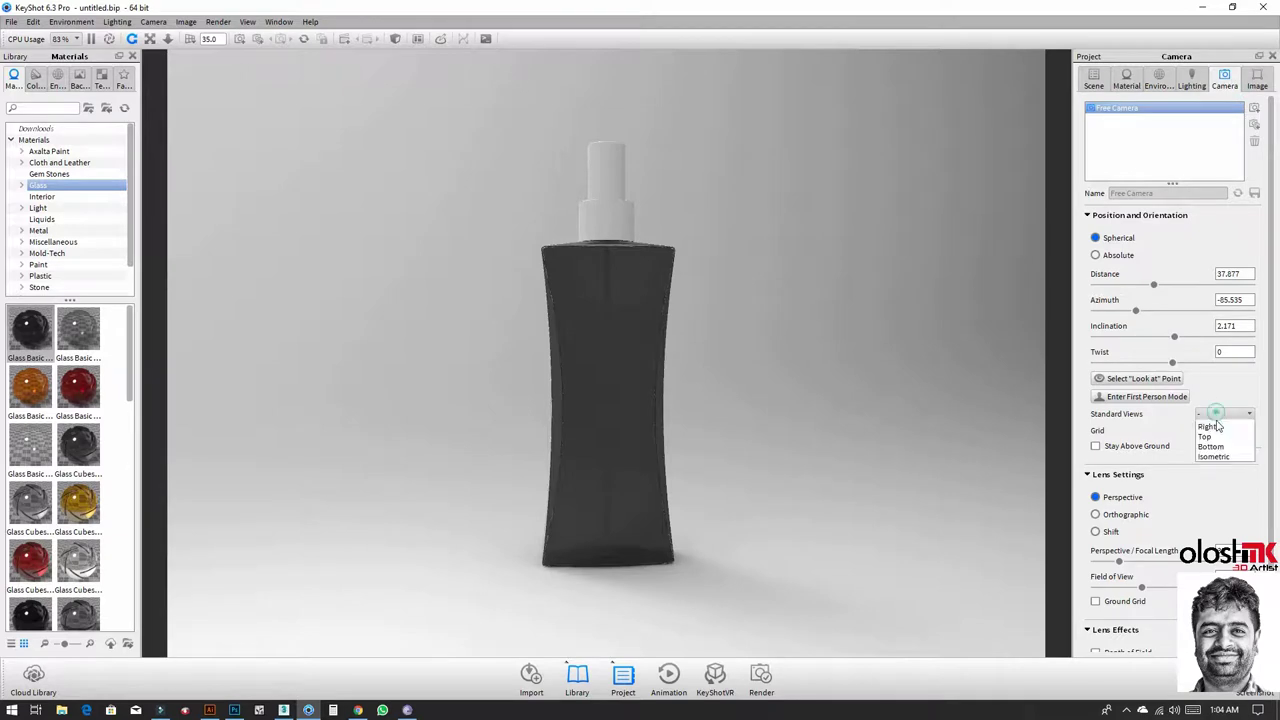
pyautogui.click(1214, 424)
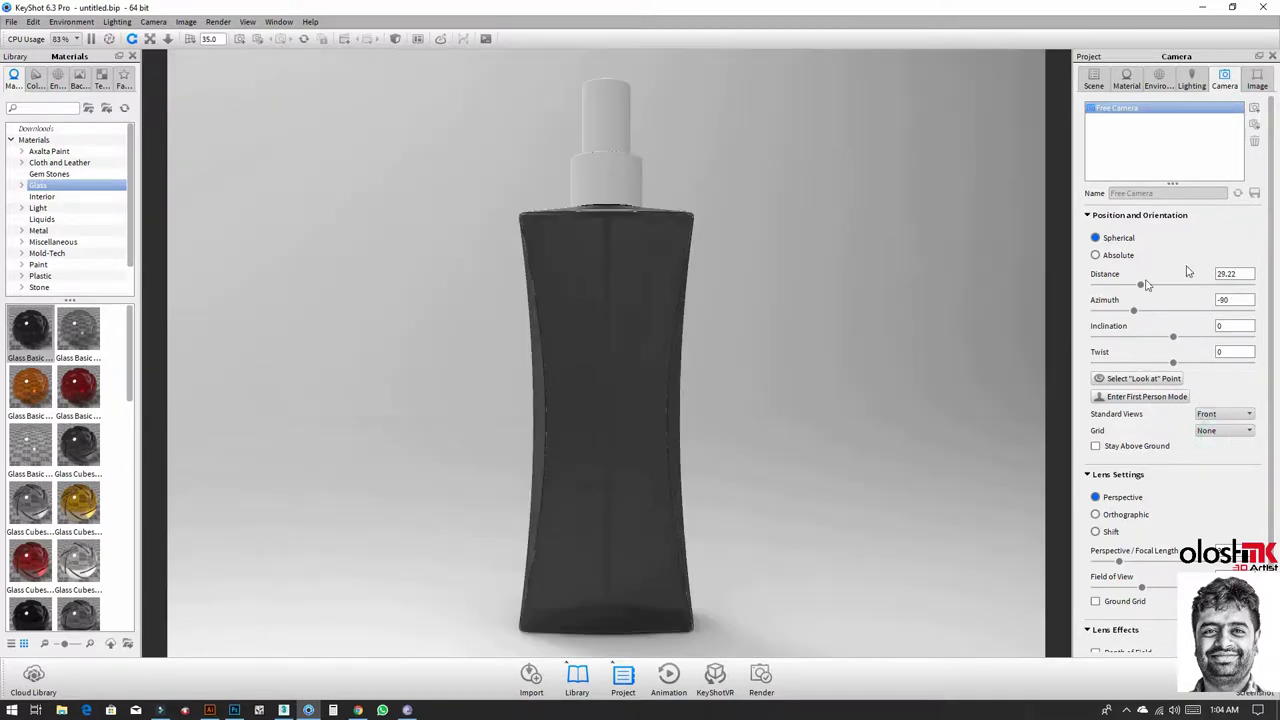
pyautogui.rightClick(625, 331)
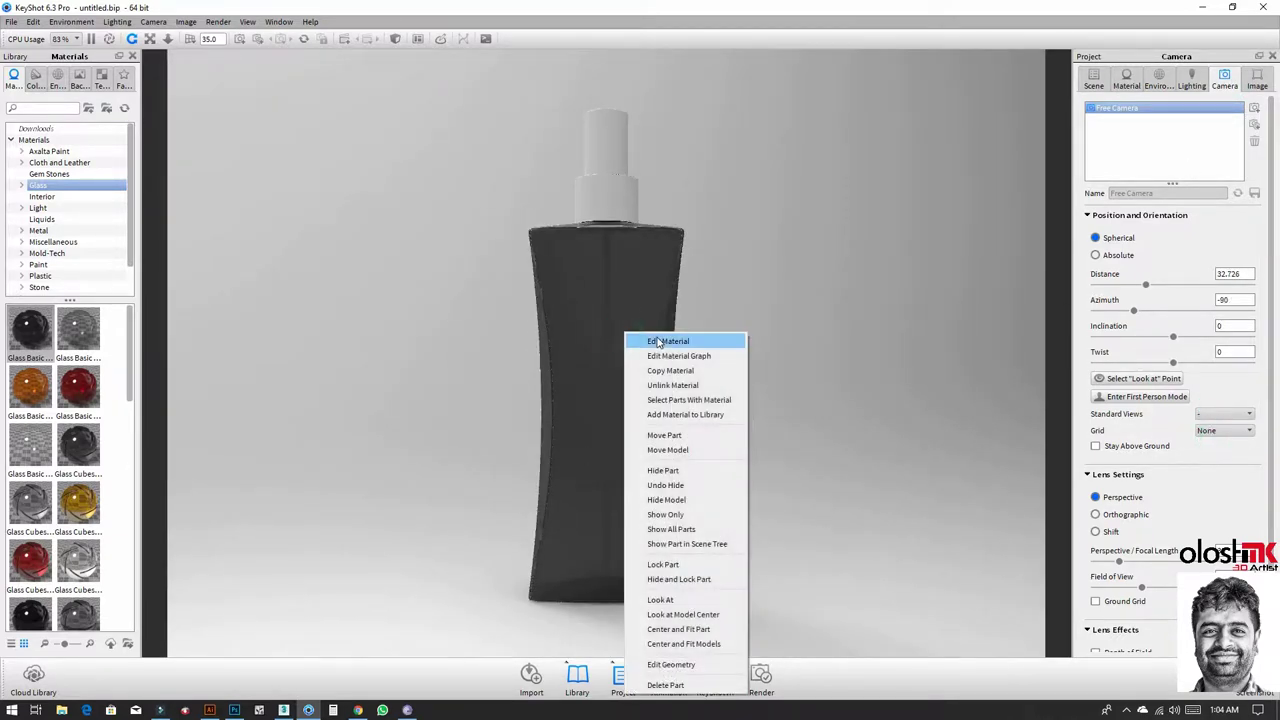
pyautogui.click(656, 337)
pyautogui.click(1251, 213)
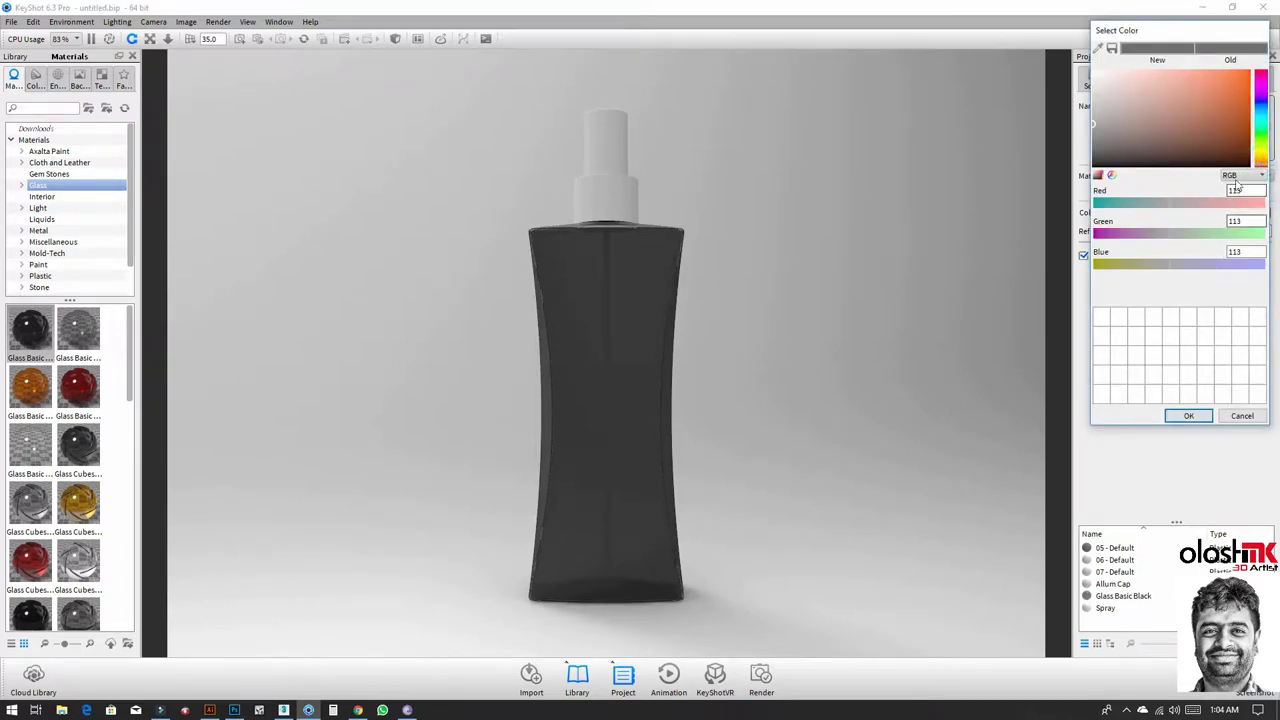
pyautogui.click(1262, 90)
pyautogui.click(1190, 100)
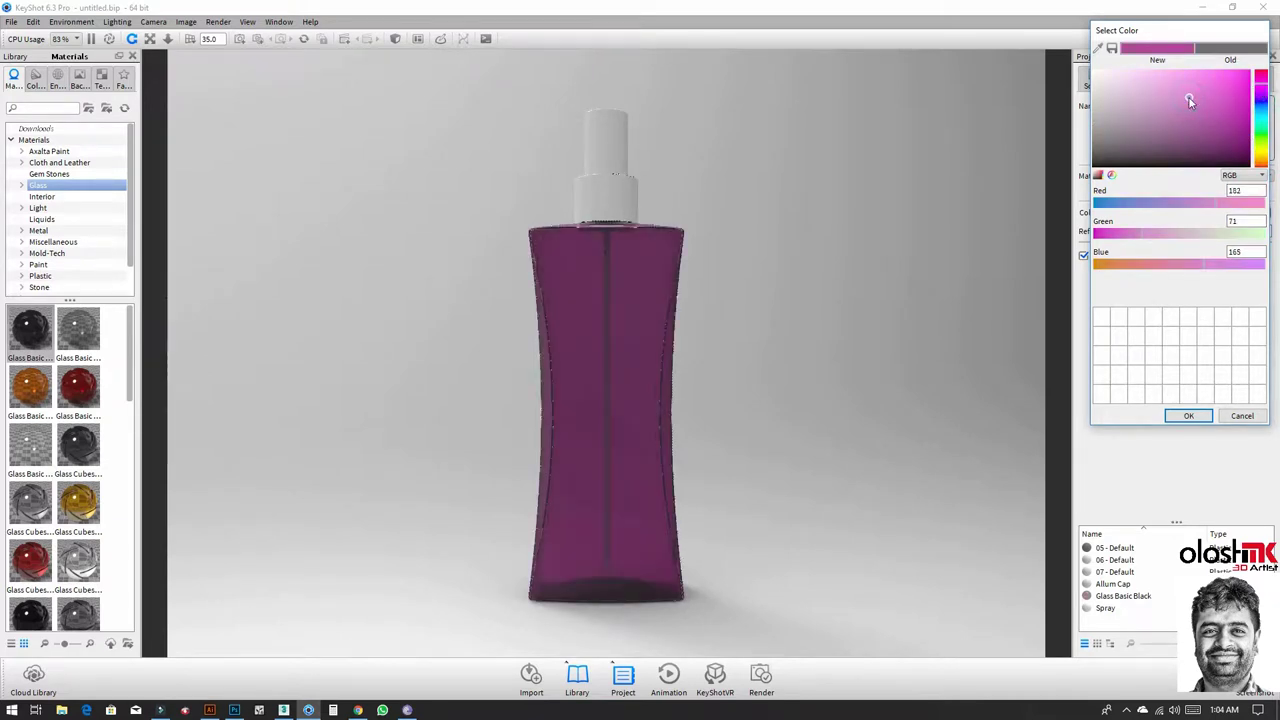
pyautogui.click(1191, 103)
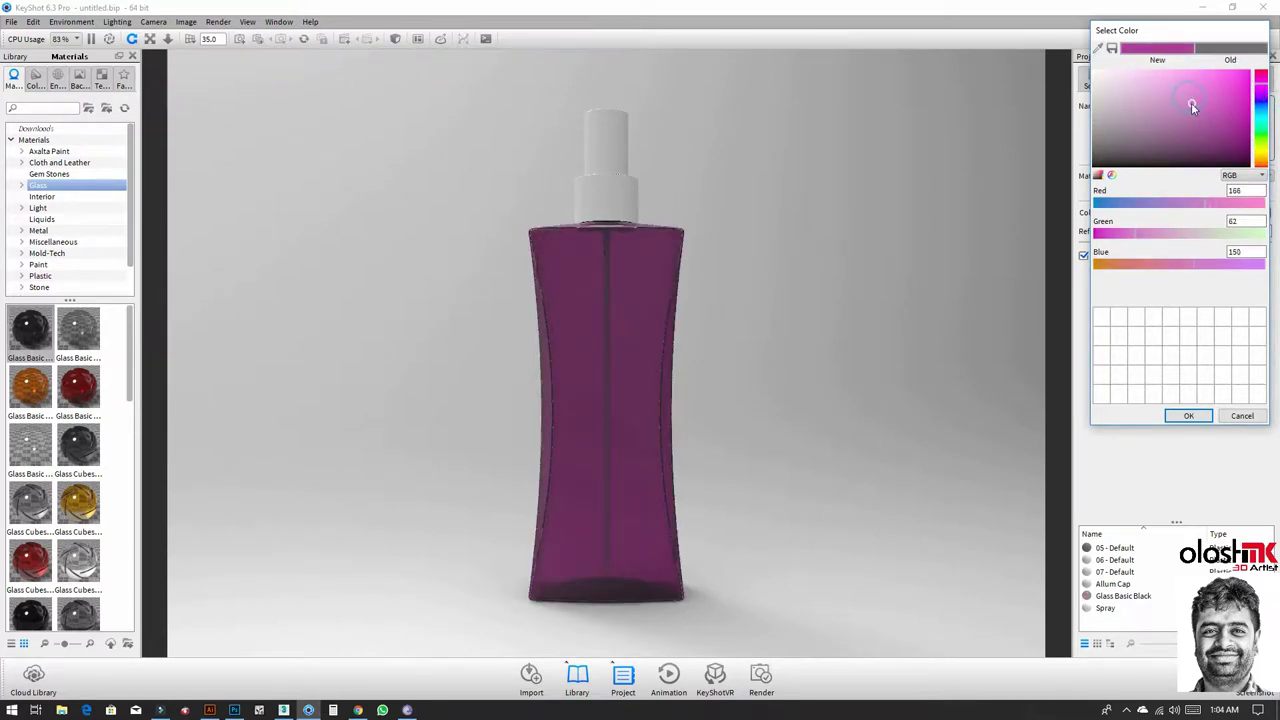
pyautogui.click(1189, 416)
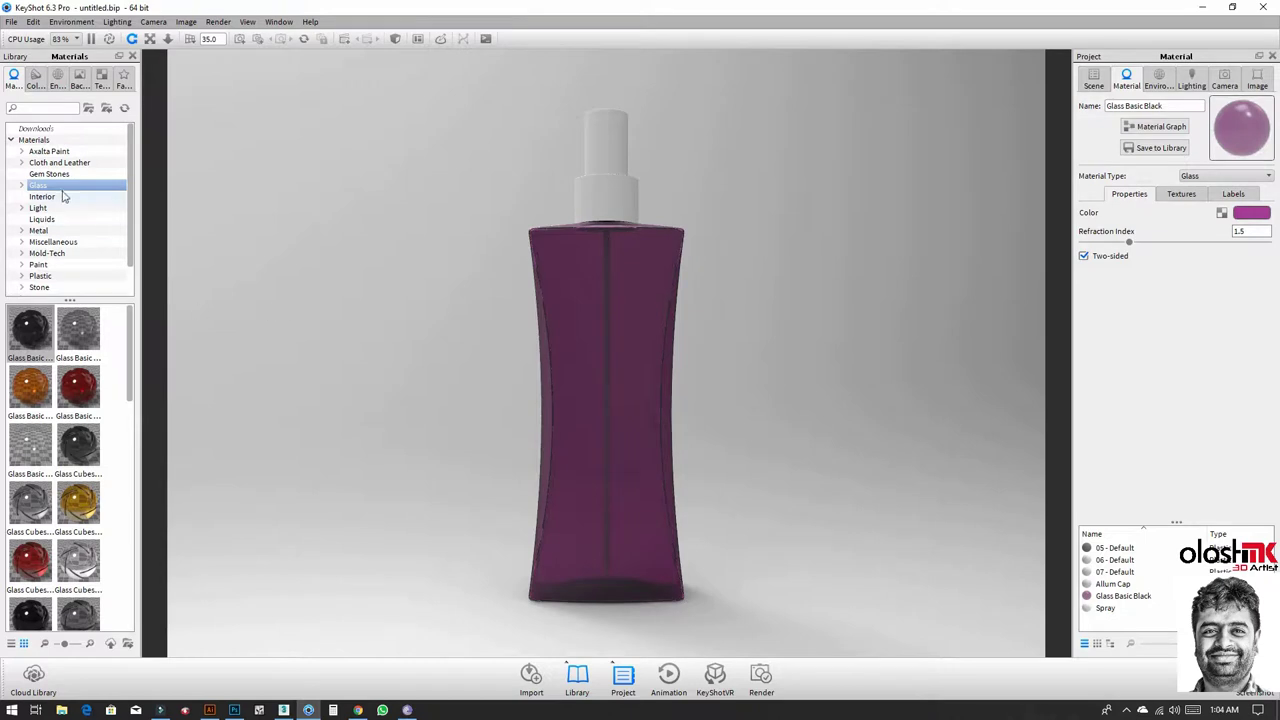
# Step: Give the cap collar Aluminum Polished and the sprayer top the Plastic Bottle material
pyautogui.click(40, 231)
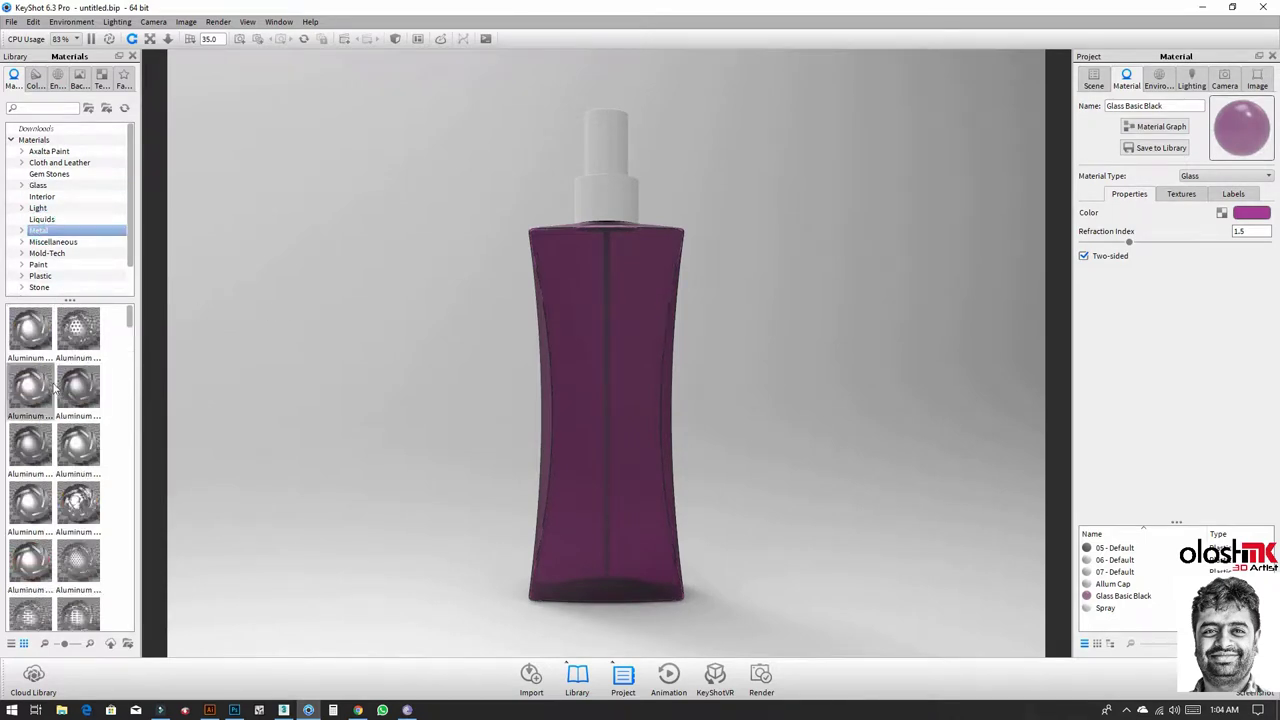
pyautogui.moveTo(30, 560); pyautogui.dragTo(608, 192)
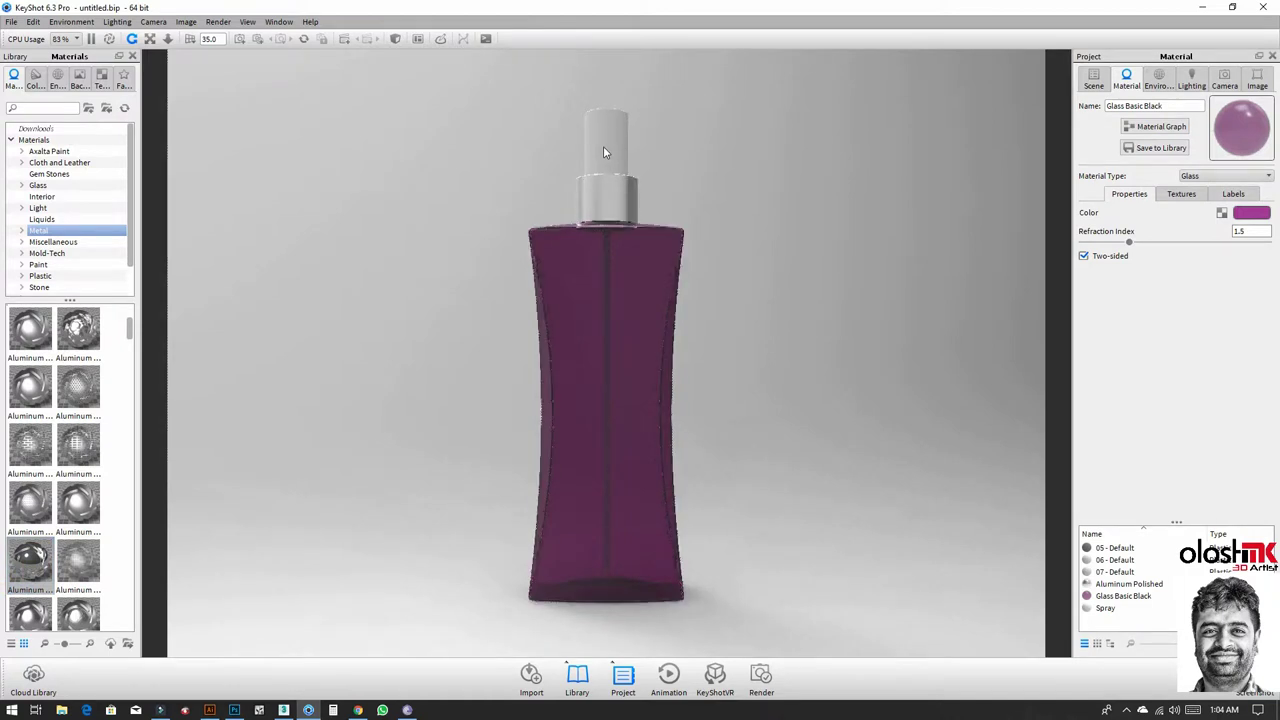
pyautogui.click(36, 128)
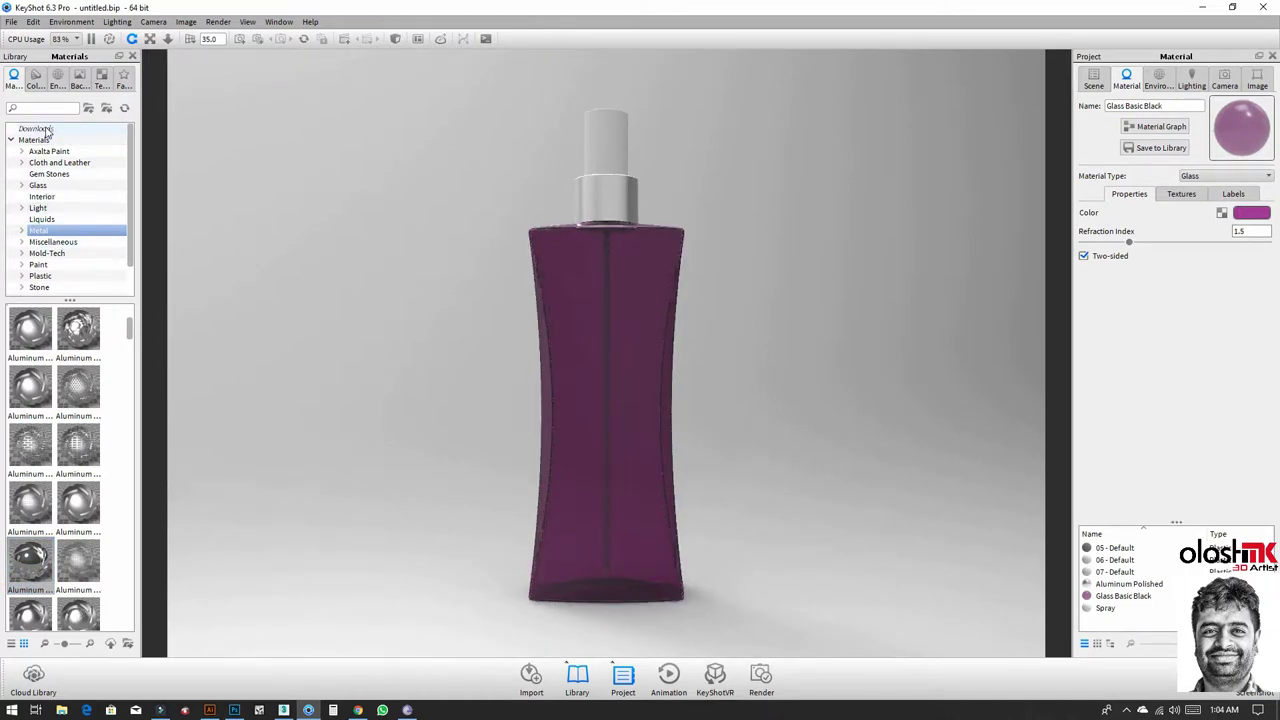
pyautogui.scroll(-3, 50, 497)
pyautogui.scroll(-3, 50, 497)
pyautogui.scroll(-3, 50, 497)
pyautogui.scroll(-3, 50, 497)
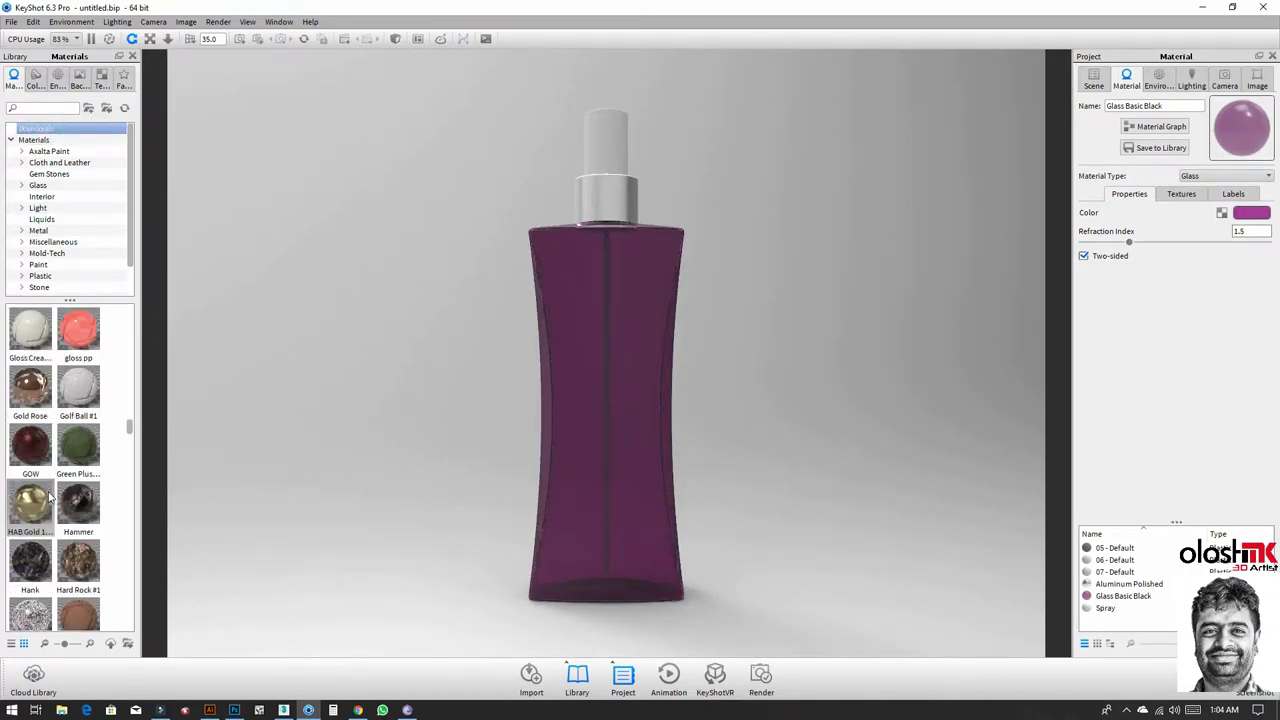
pyautogui.scroll(-3, 50, 497)
pyautogui.scroll(-3, 50, 497)
pyautogui.scroll(-3, 47, 497)
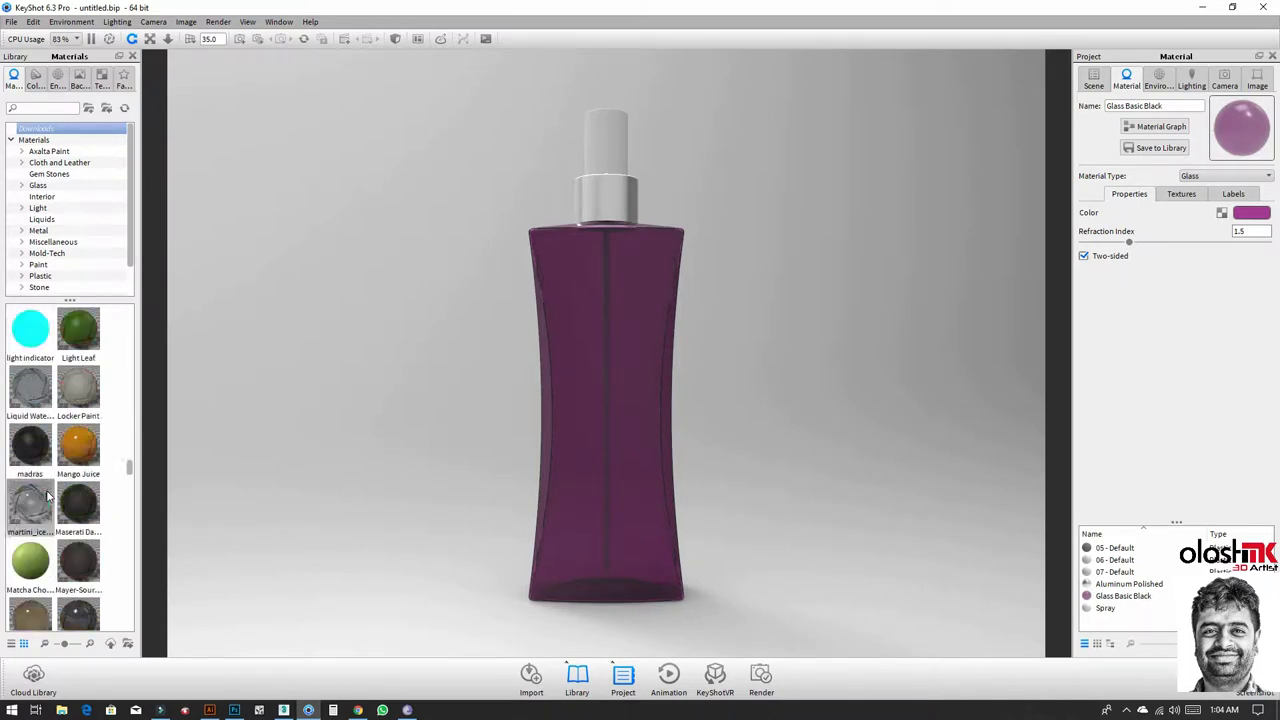
pyautogui.scroll(-3, 47, 497)
pyautogui.scroll(-3, 47, 497)
pyautogui.scroll(-2, 45, 497)
pyautogui.scroll(-3, 45, 497)
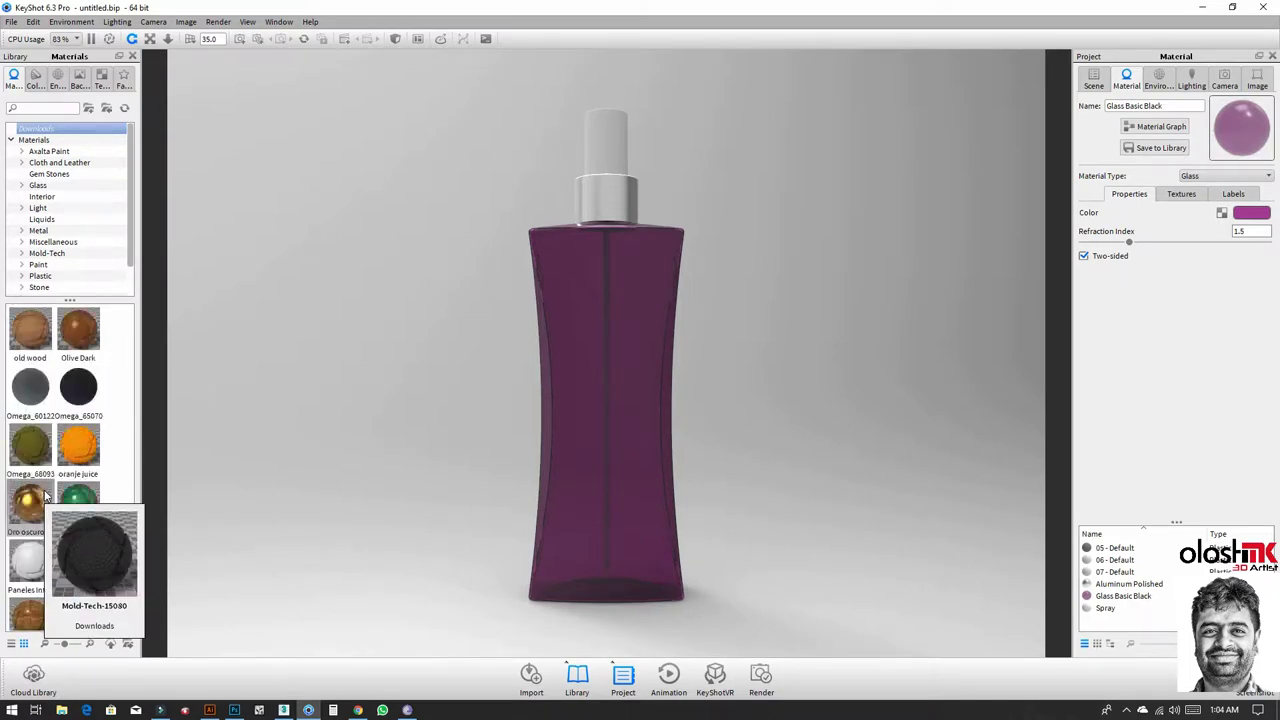
pyautogui.scroll(-3, 38, 505)
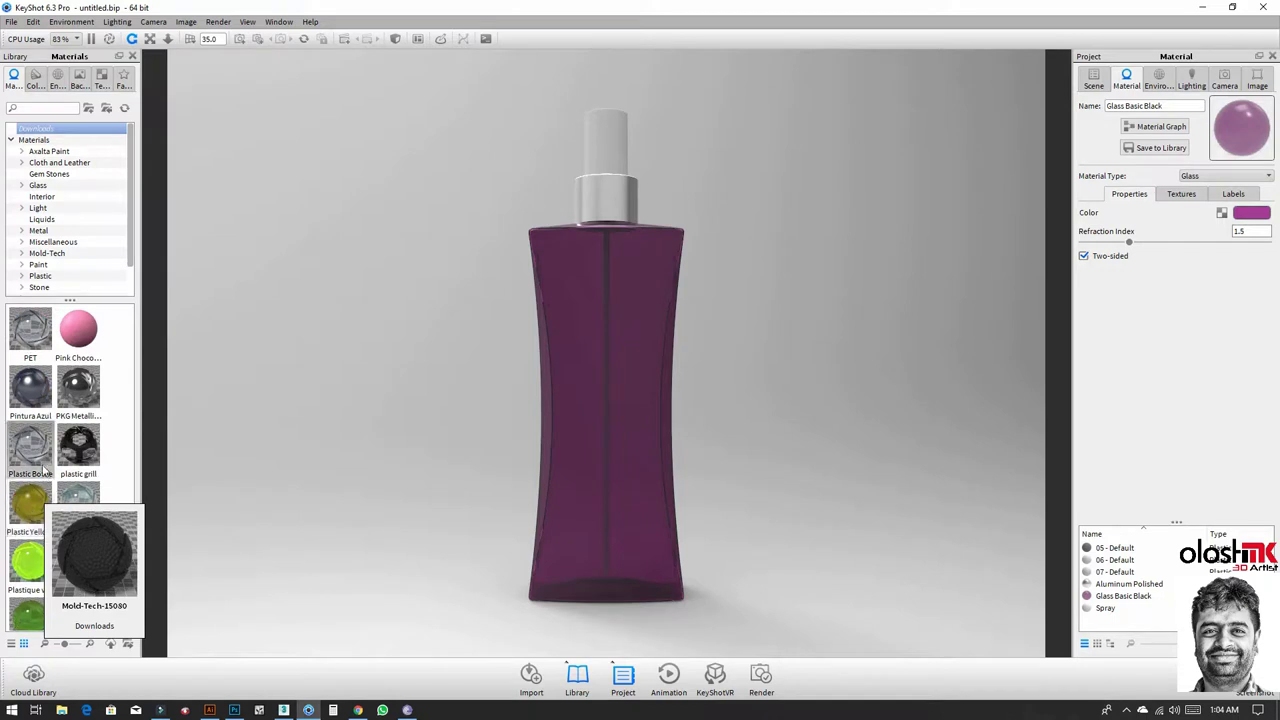
pyautogui.moveTo(38, 450); pyautogui.dragTo(618, 132)
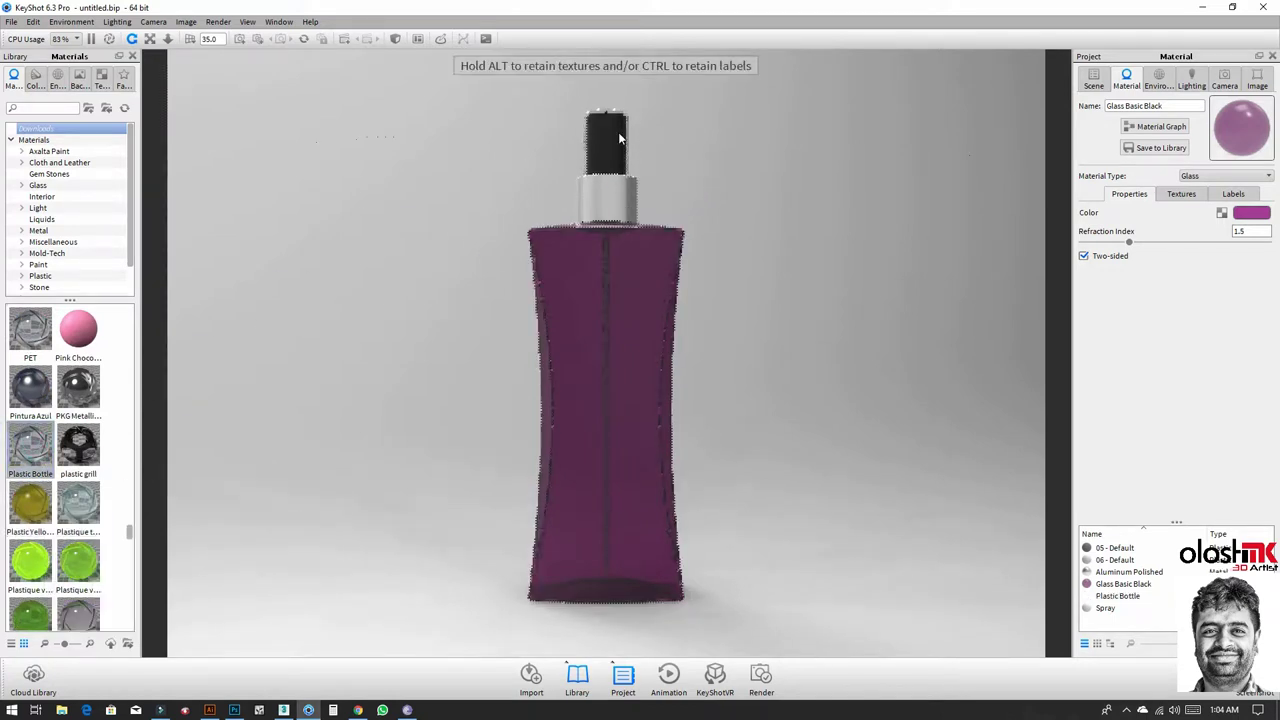
pyautogui.rightClick(618, 131)
pyautogui.click(640, 138)
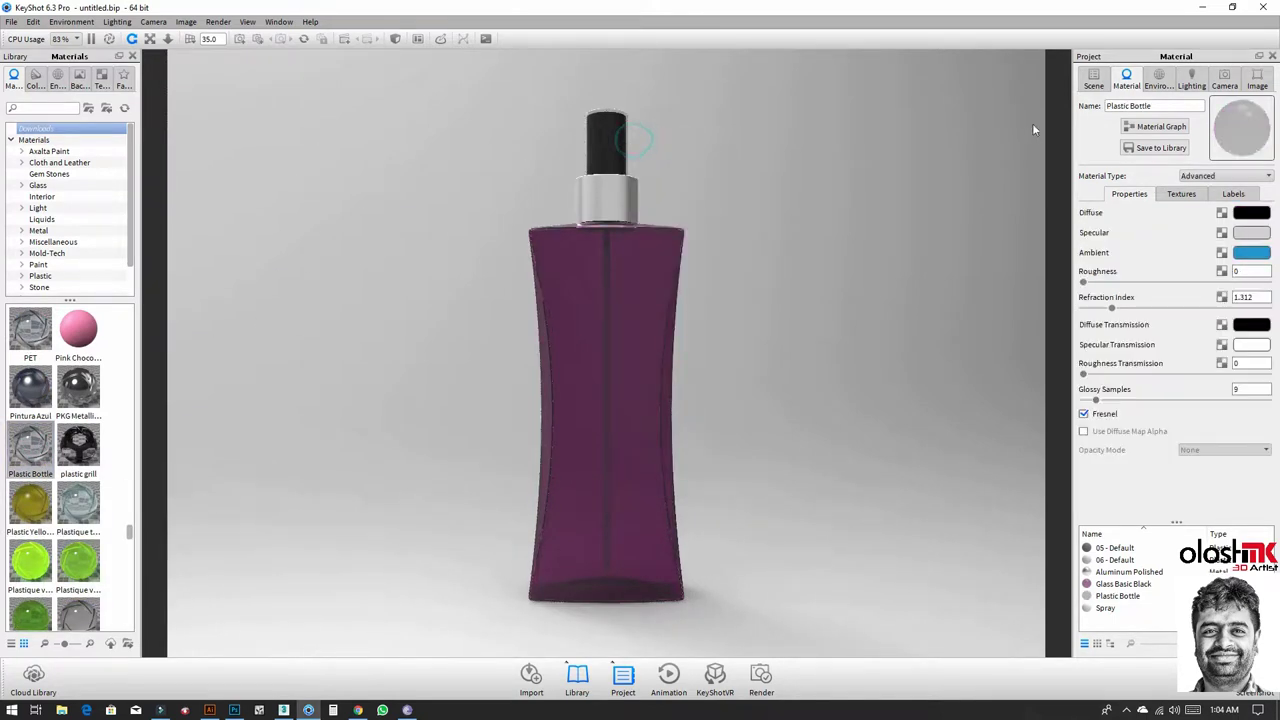
pyautogui.click(1095, 82)
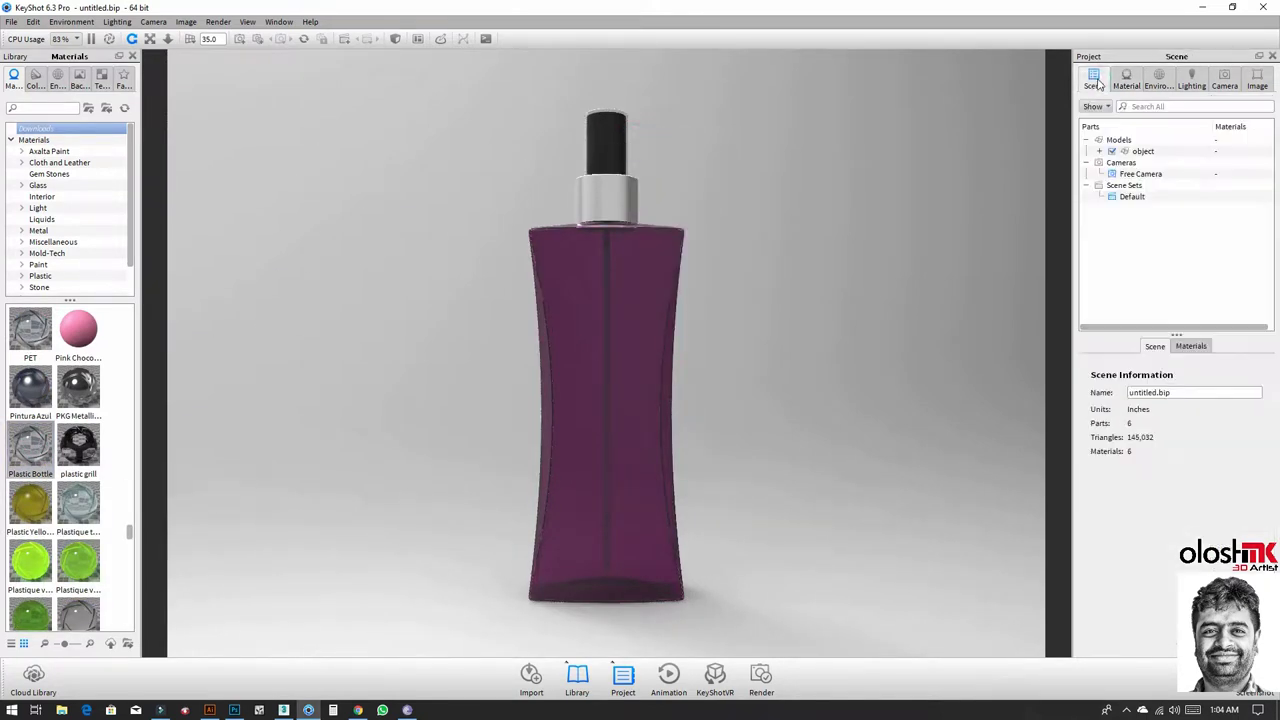
# Step: Apply Paint Gloss White from the Paint library to the spray cap
pyautogui.click(600, 145)
pyautogui.click(864, 208)
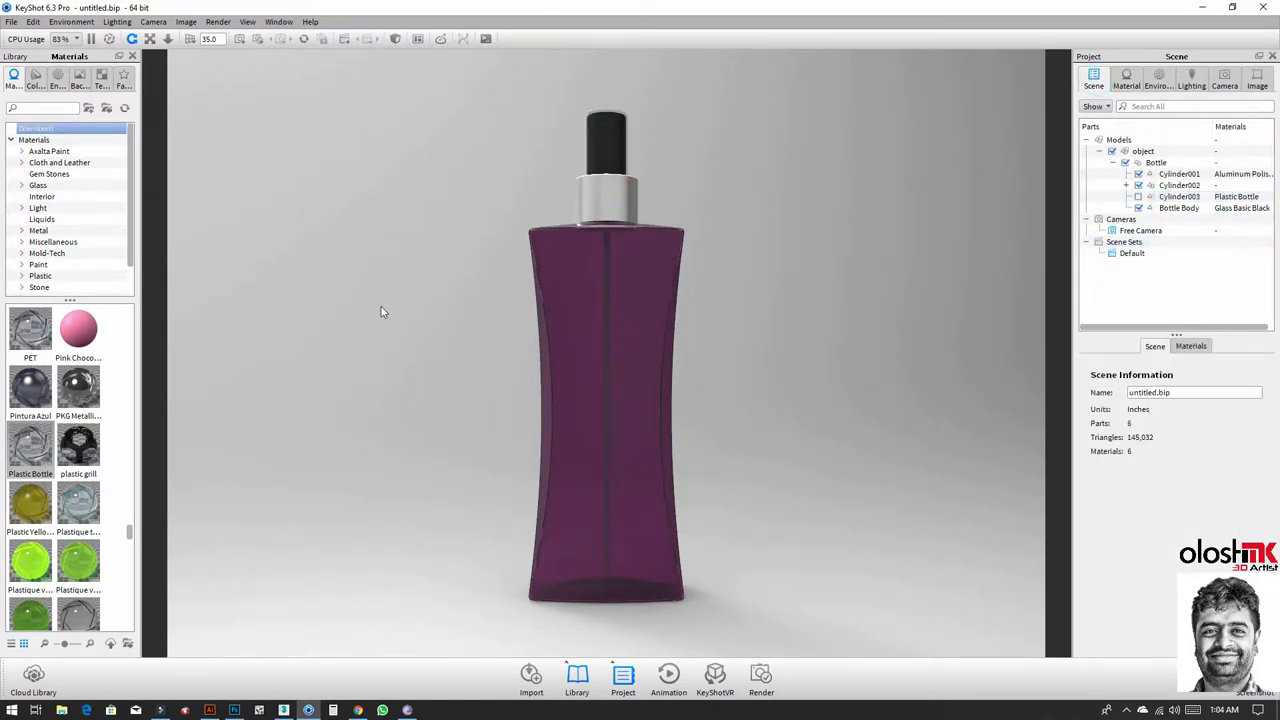
pyautogui.scroll(3, 52, 405)
pyautogui.scroll(2, 52, 405)
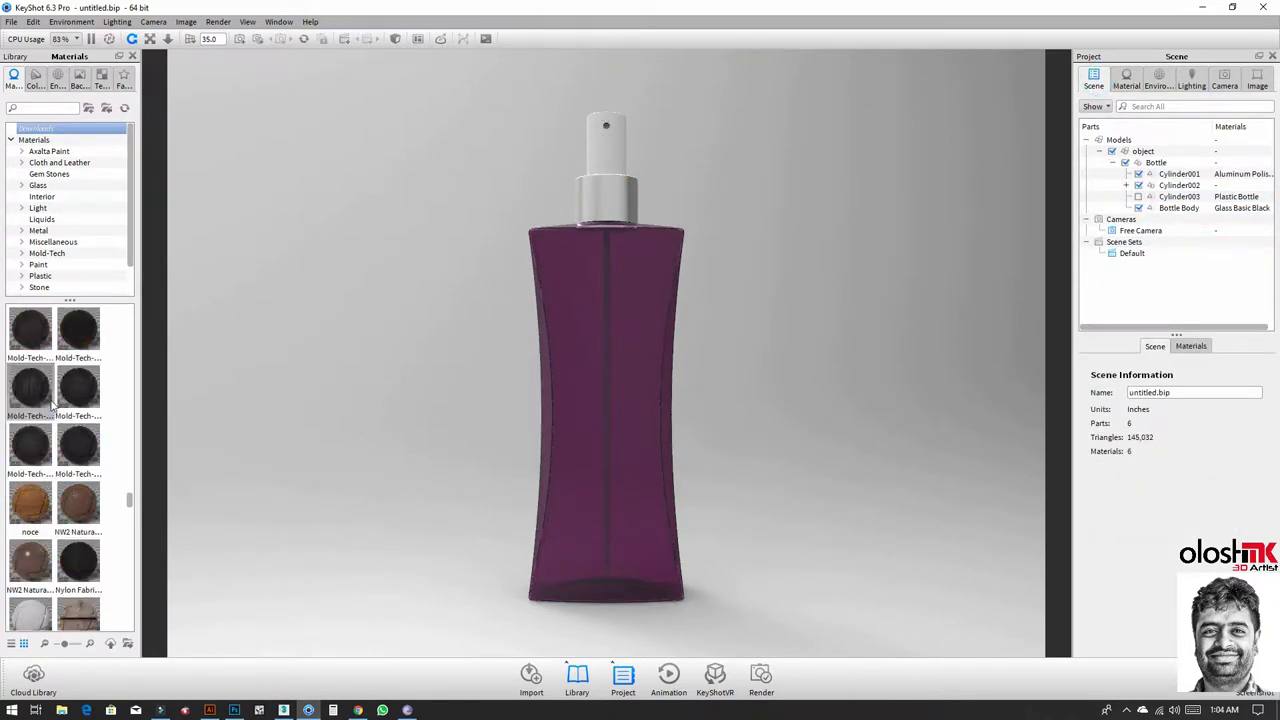
pyautogui.scroll(3, 52, 405)
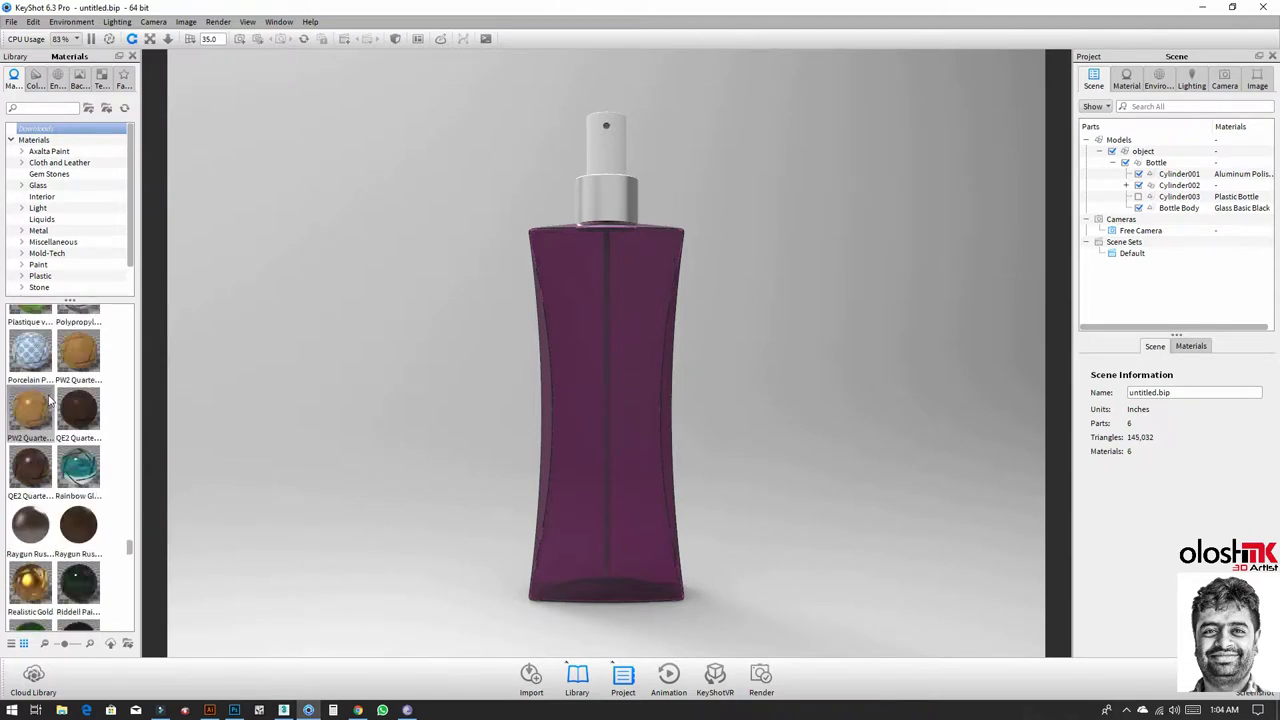
pyautogui.click(40, 231)
pyautogui.click(38, 264)
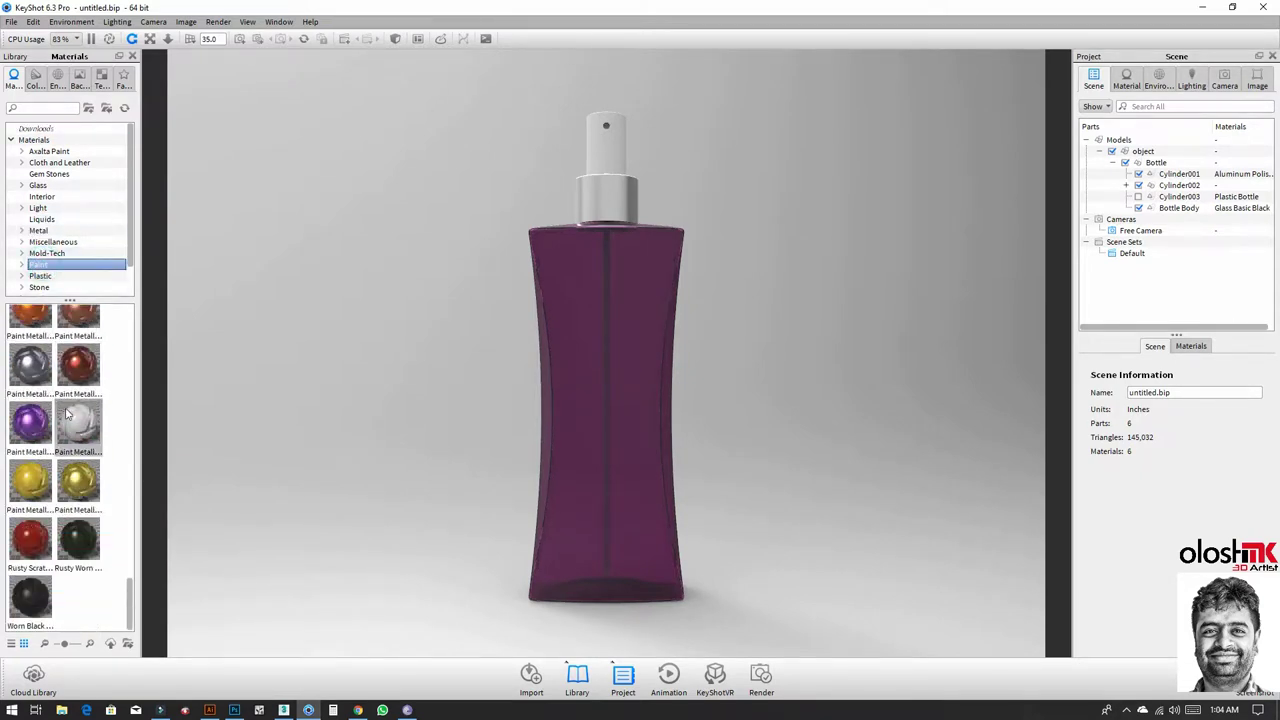
pyautogui.scroll(-3, 74, 441)
pyautogui.moveTo(79, 430); pyautogui.dragTo(606, 150)
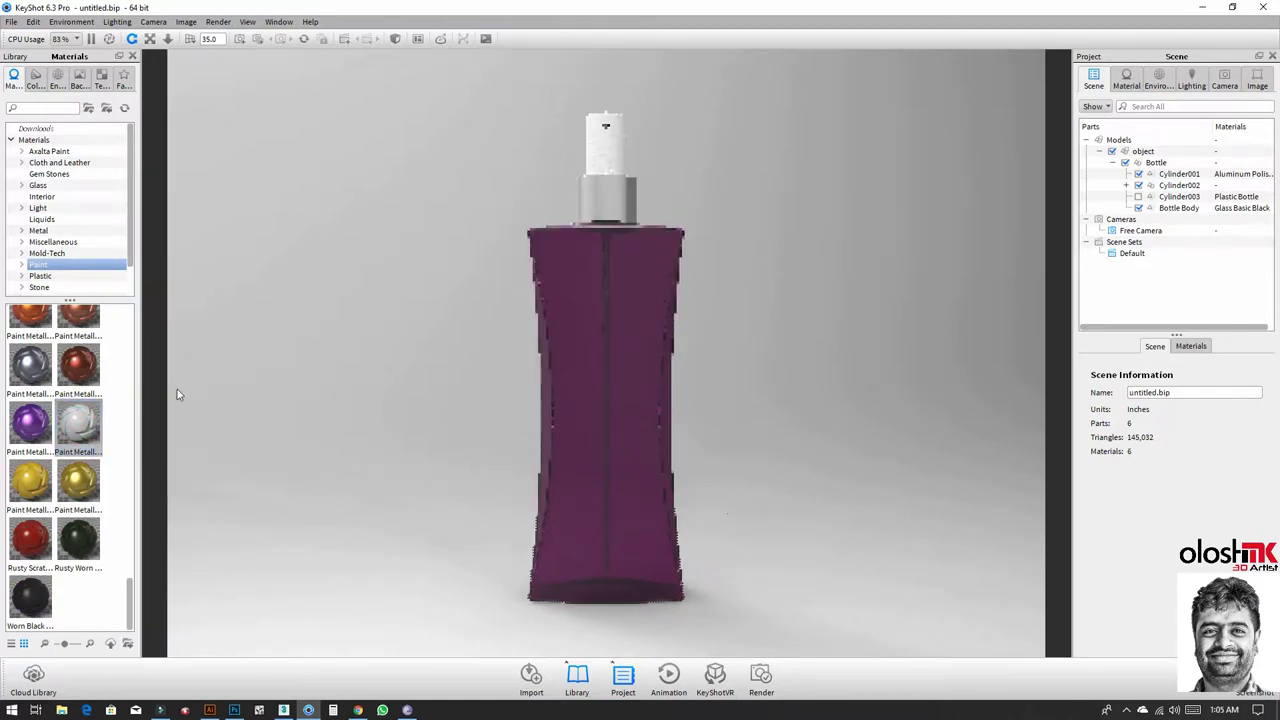
pyautogui.scroll(10, 88, 437)
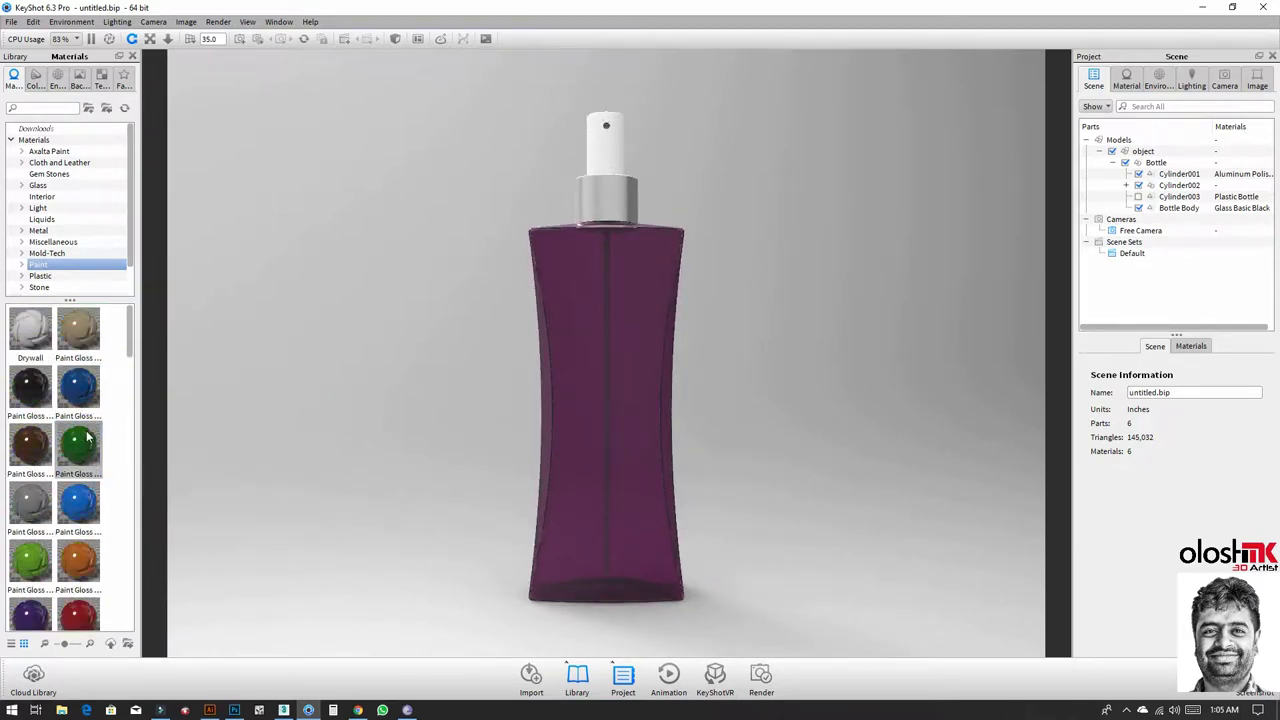
pyautogui.scroll(-2, 86, 436)
pyautogui.scroll(-1, 86, 436)
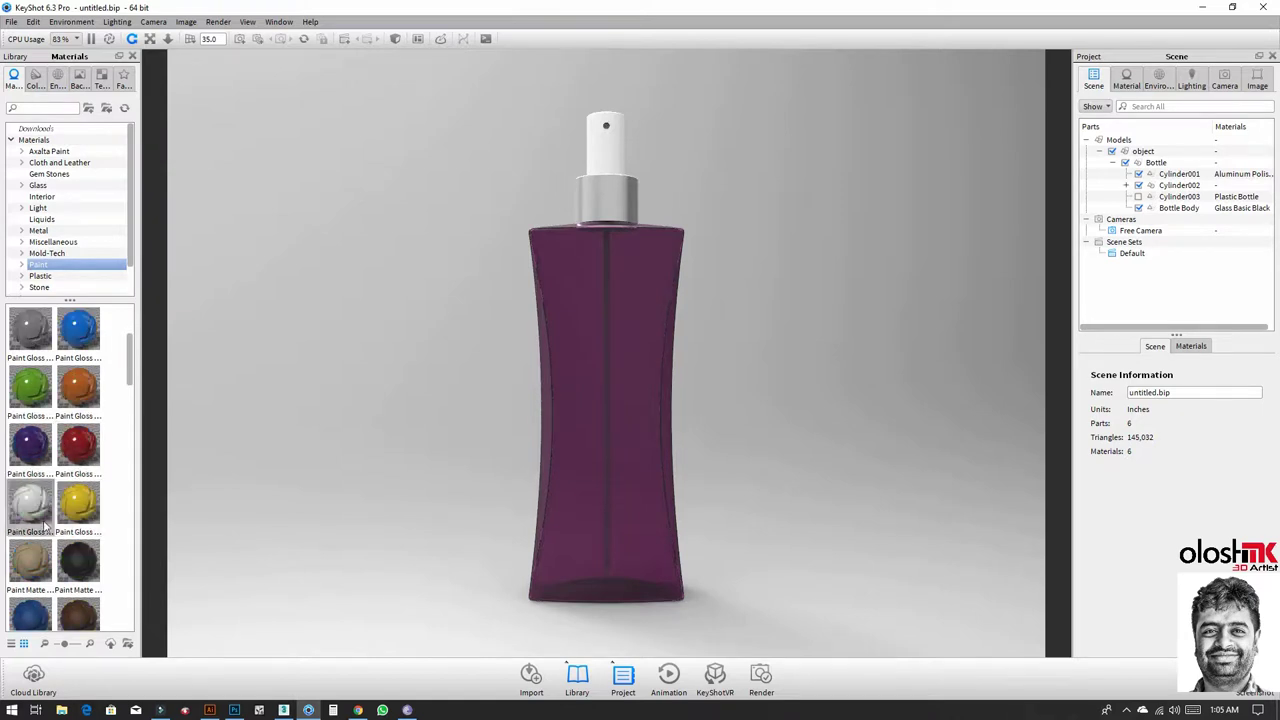
pyautogui.moveTo(30, 505); pyautogui.dragTo(615, 163)
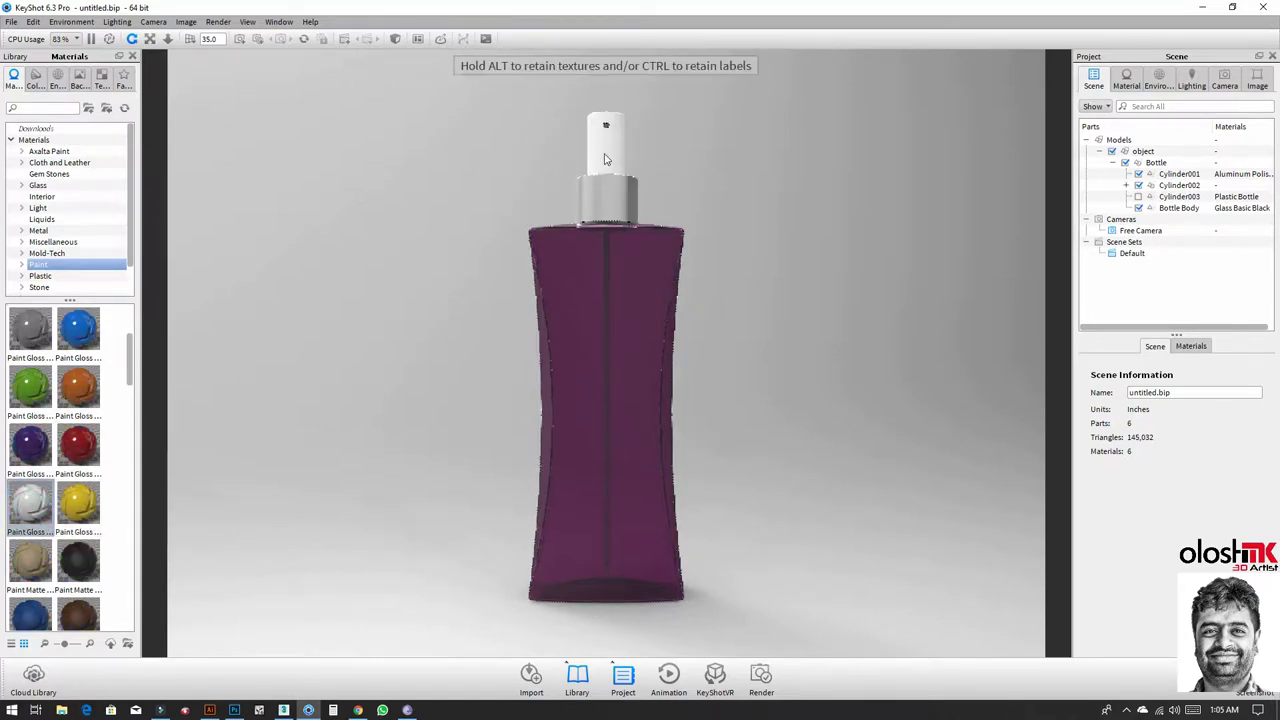
# Step: Set the cap paint colour to an off-white of 236
pyautogui.rightClick(620, 165)
pyautogui.click(620, 164)
pyautogui.click(1240, 215)
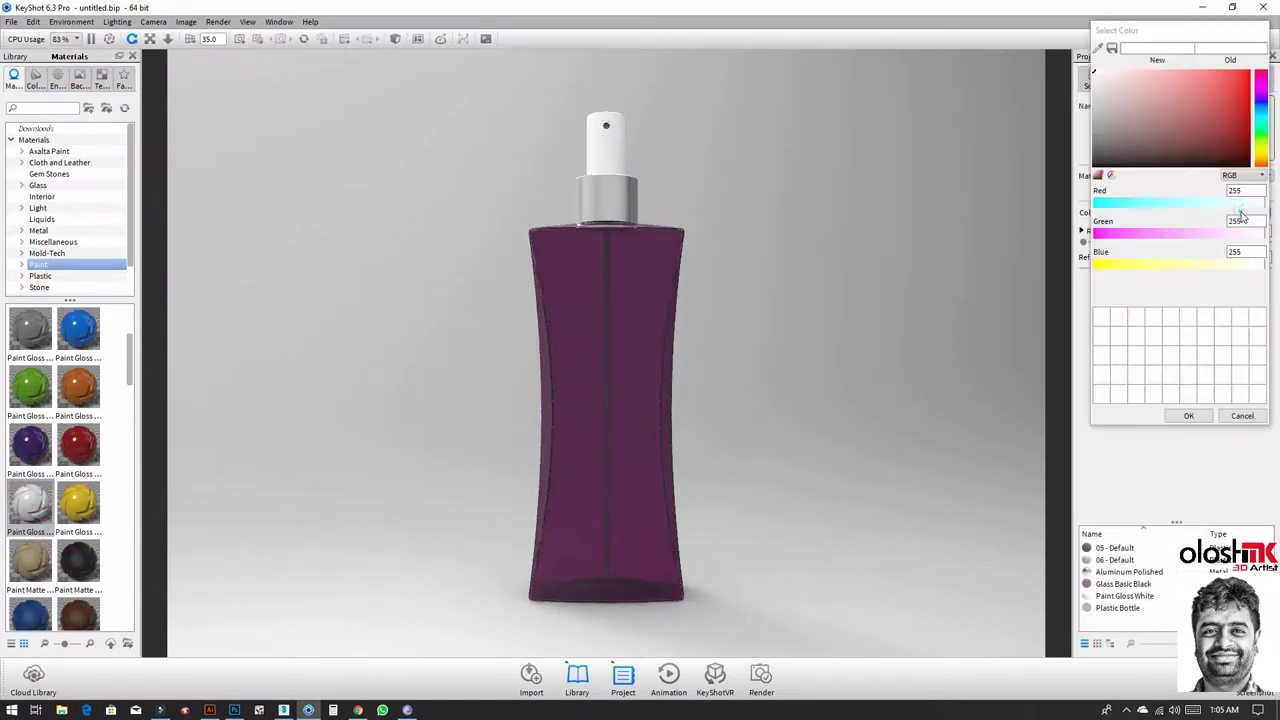
pyautogui.click(1091, 84)
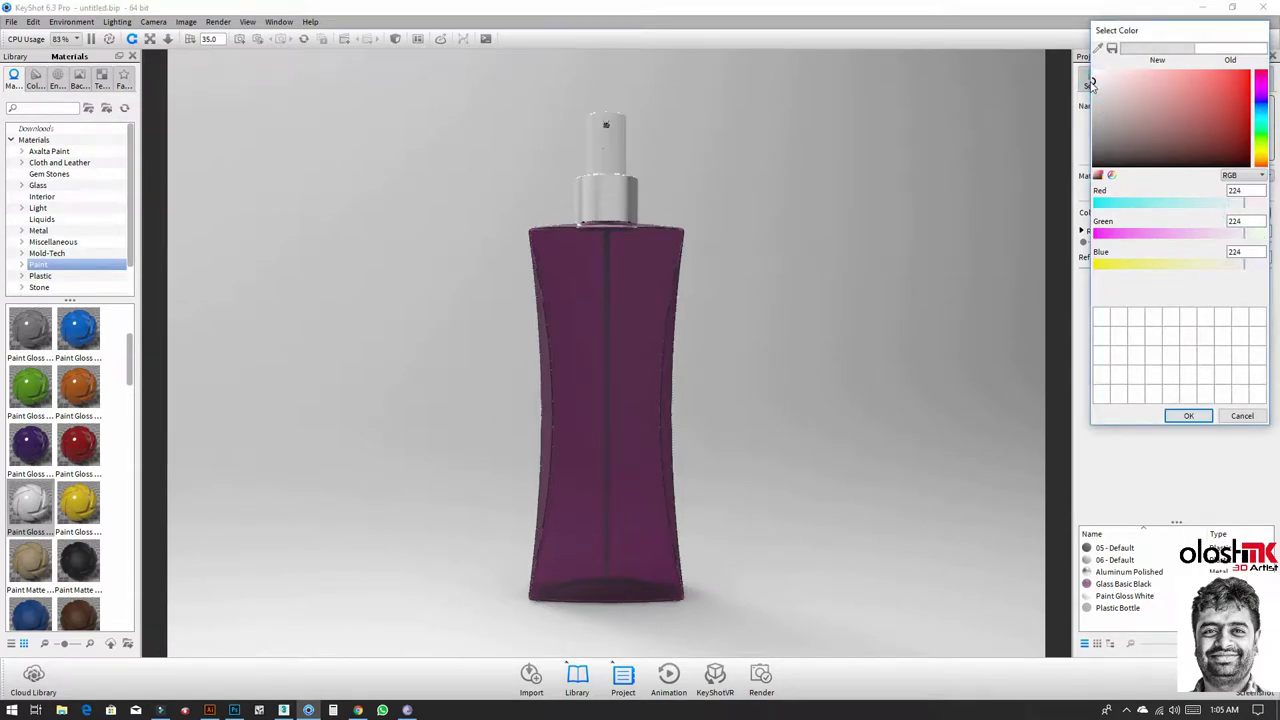
pyautogui.moveTo(1091, 84); pyautogui.dragTo(1088, 78)
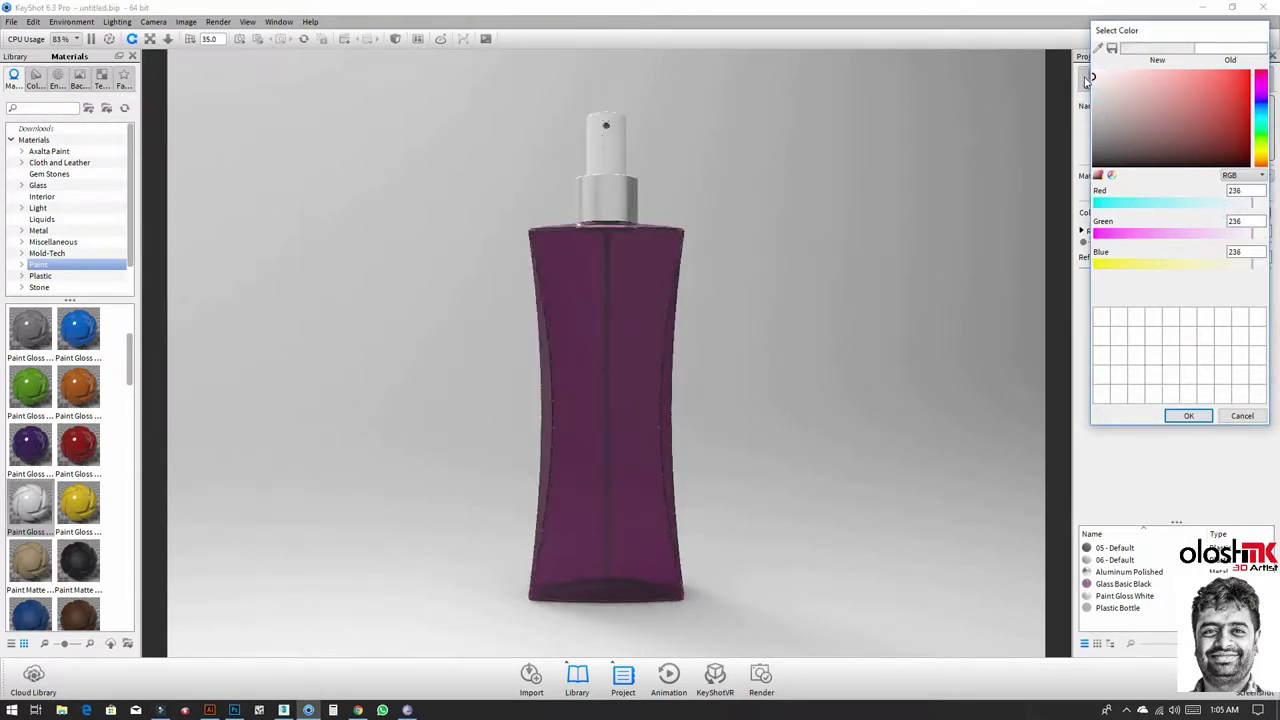
pyautogui.click(1188, 416)
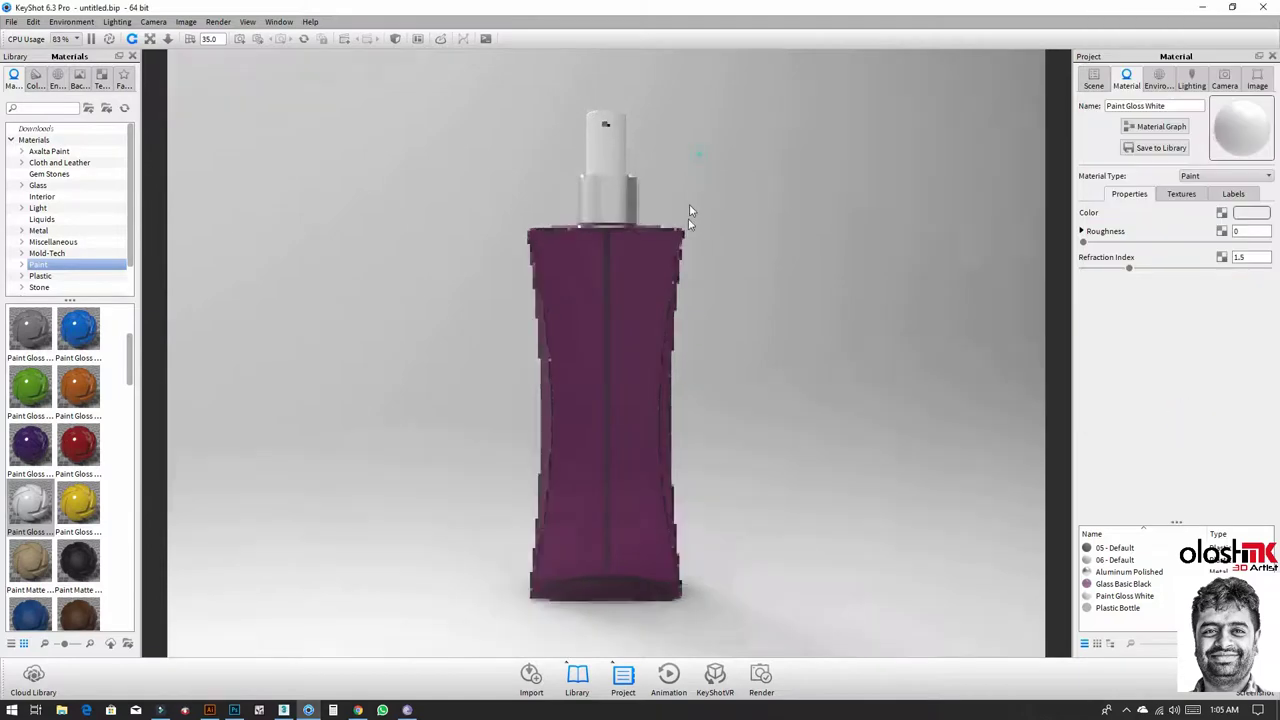
# Step: Apply Paint Gloss Grey to the small nozzle opening on the cap
pyautogui.moveTo(689, 204); pyautogui.dragTo(586, 278)
pyautogui.scroll(3, 580, 220)
pyautogui.scroll(3, 573, 140)
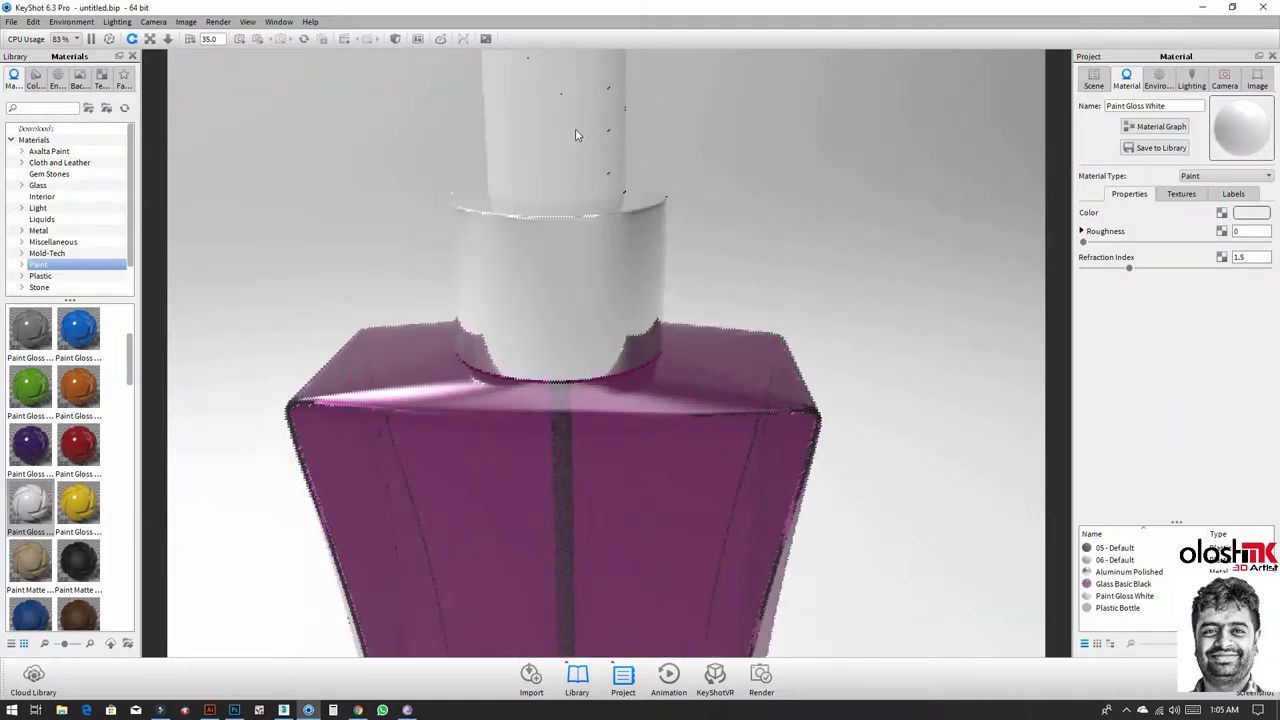
pyautogui.moveTo(575, 128); pyautogui.dragTo(555, 321)
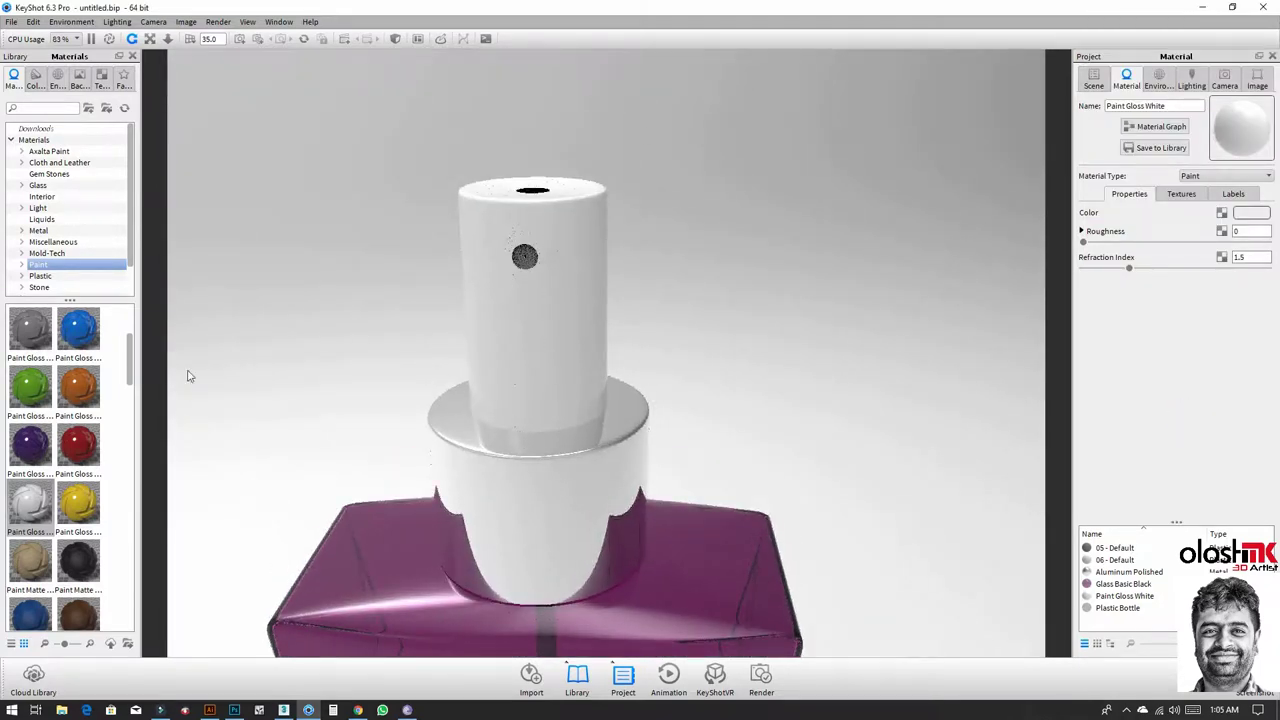
pyautogui.moveTo(32, 337); pyautogui.dragTo(522, 263)
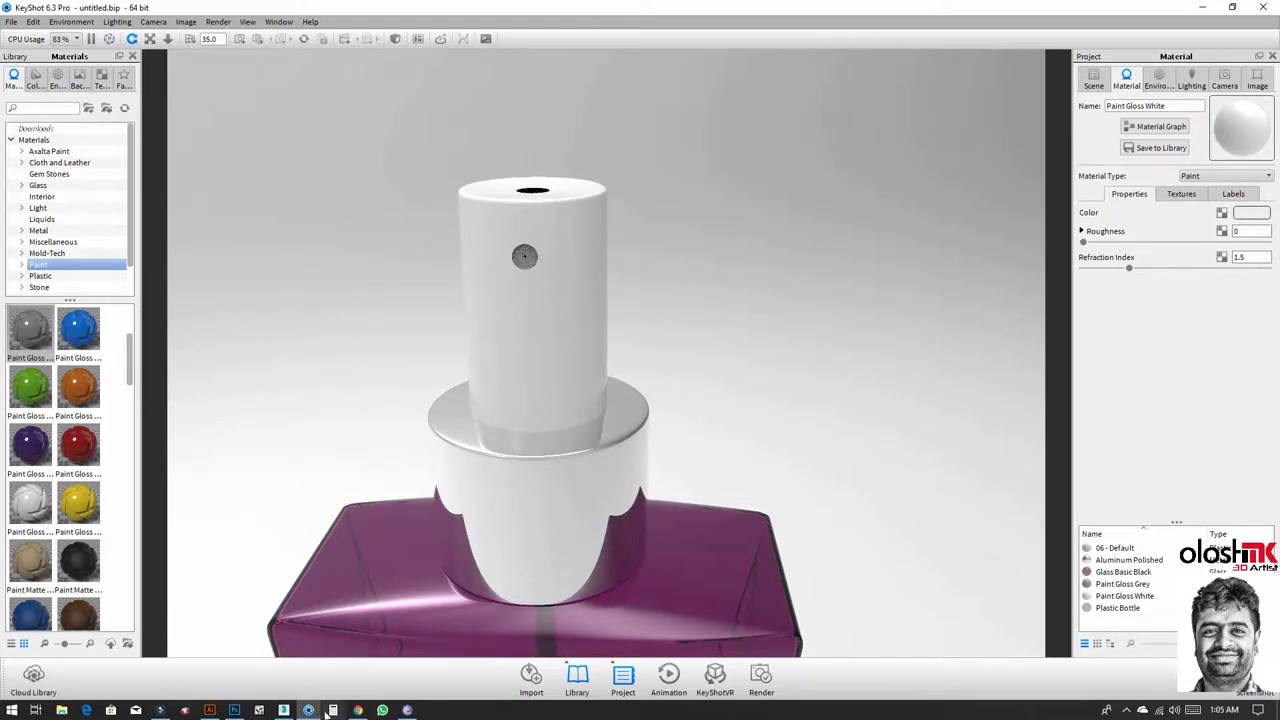
# Step: In 3ds Max, open the Bottle group and hide the outer cap cylinder
pyautogui.click(285, 710)
pyautogui.scroll(3, 543, 288)
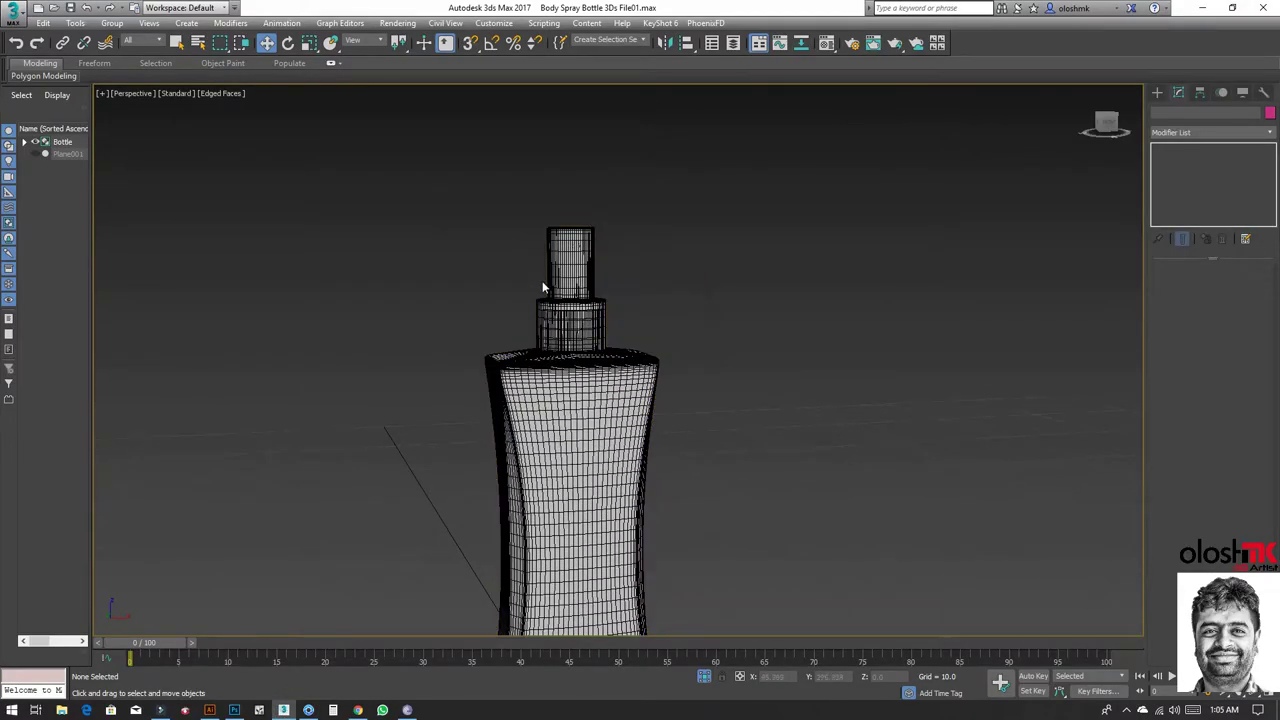
pyautogui.click(571, 258)
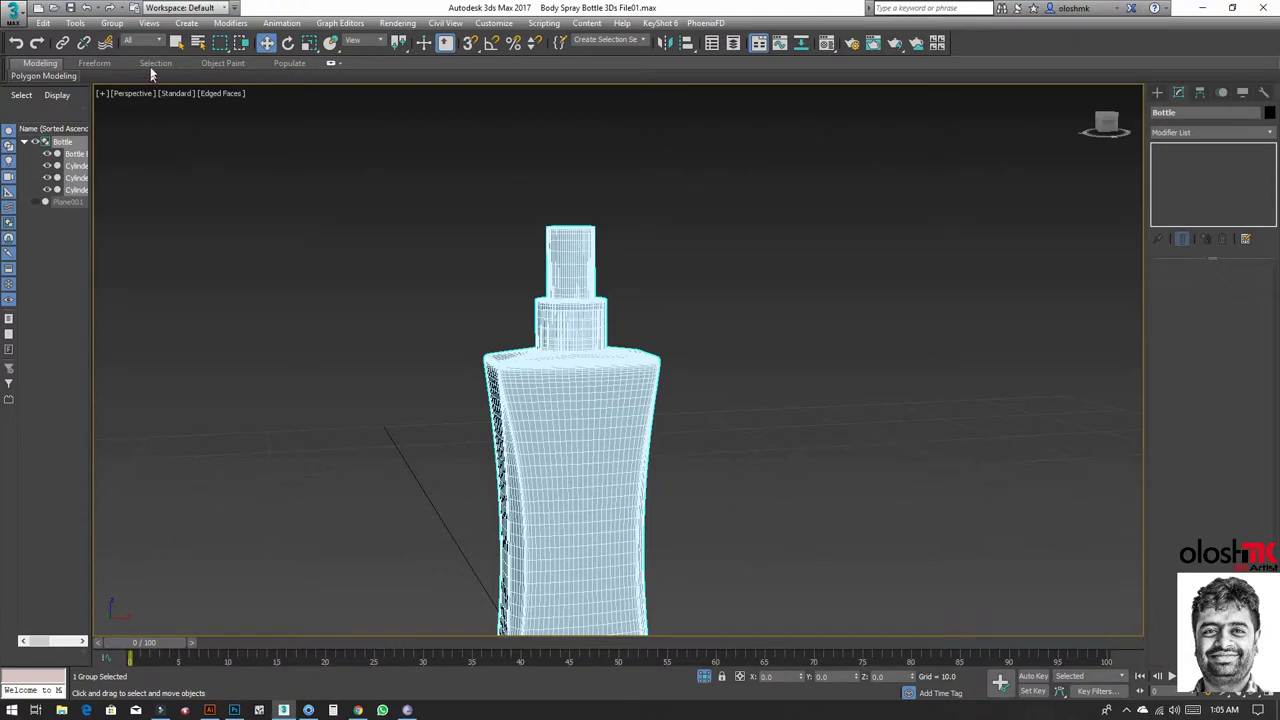
pyautogui.click(111, 23)
pyautogui.click(136, 68)
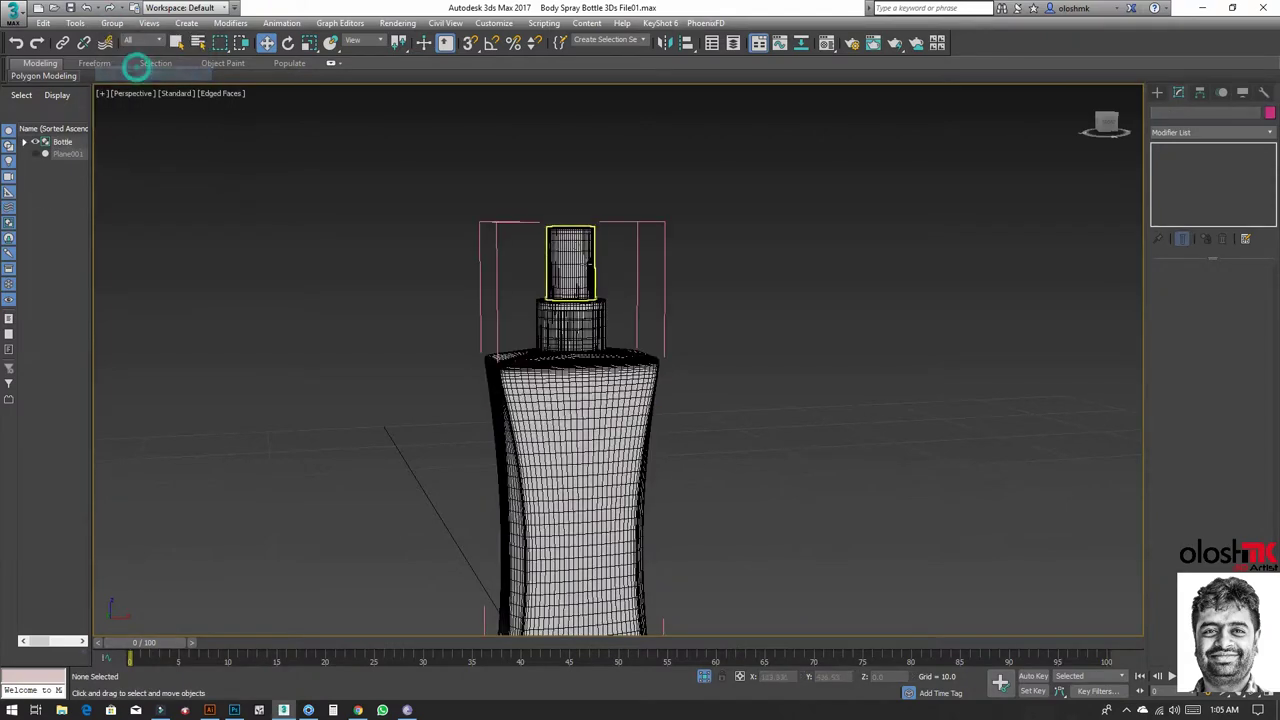
pyautogui.scroll(5, 588, 265)
pyautogui.click(557, 259)
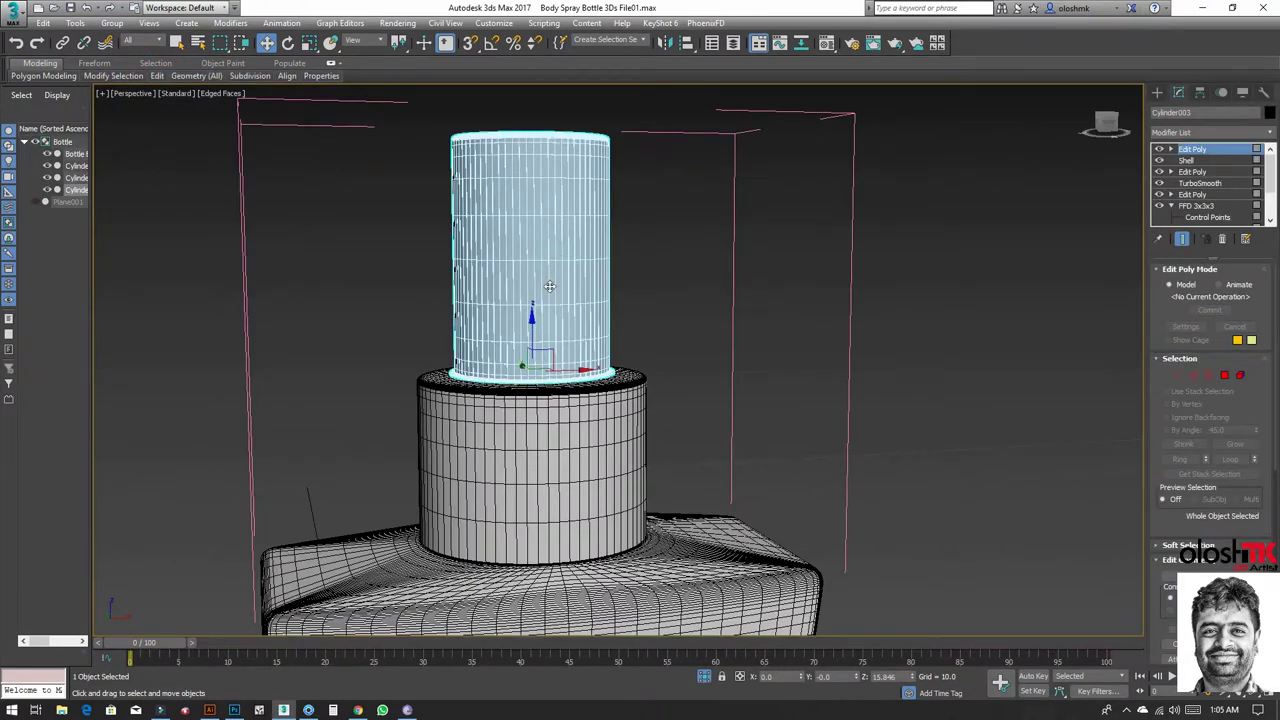
pyautogui.rightClick(549, 286)
pyautogui.click(557, 251)
# Step: Cap the open top border of the inner nozzle cylinder
pyautogui.click(546, 207)
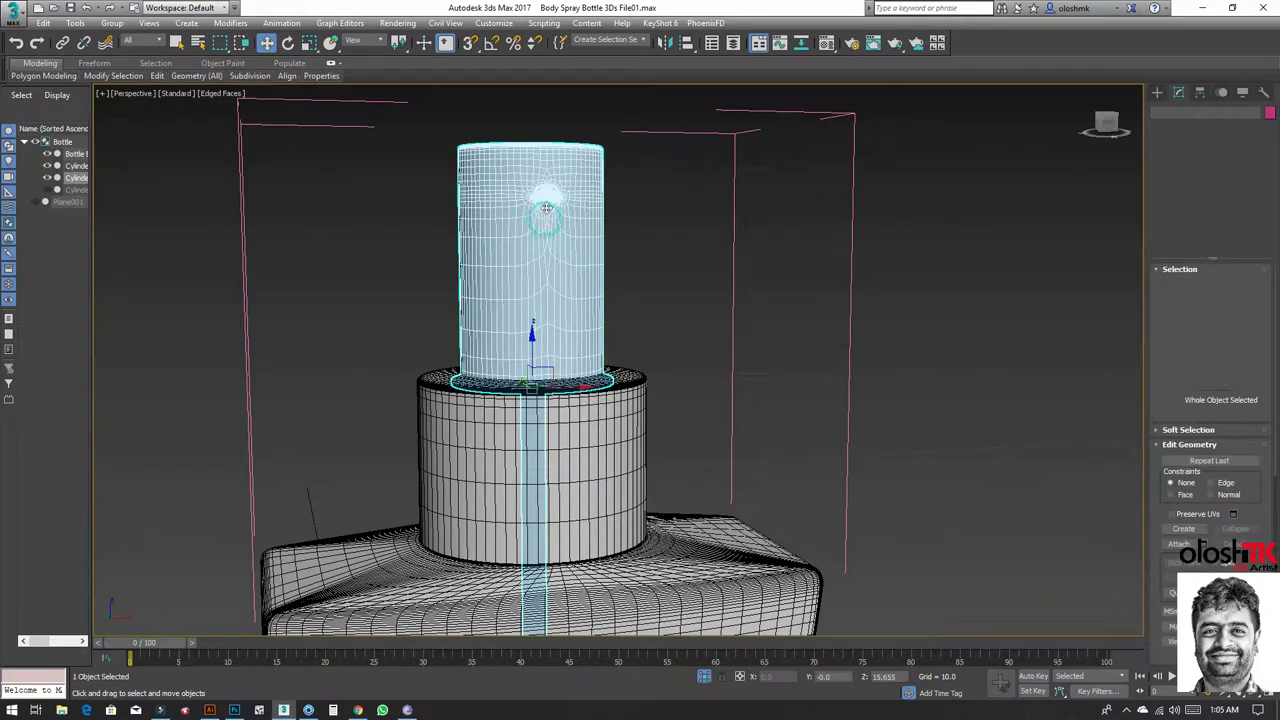
pyautogui.keyDown('alt'); pyautogui.moveTo(546, 207); pyautogui.dragTo(601, 252, button='middle'); pyautogui.keyUp('alt')
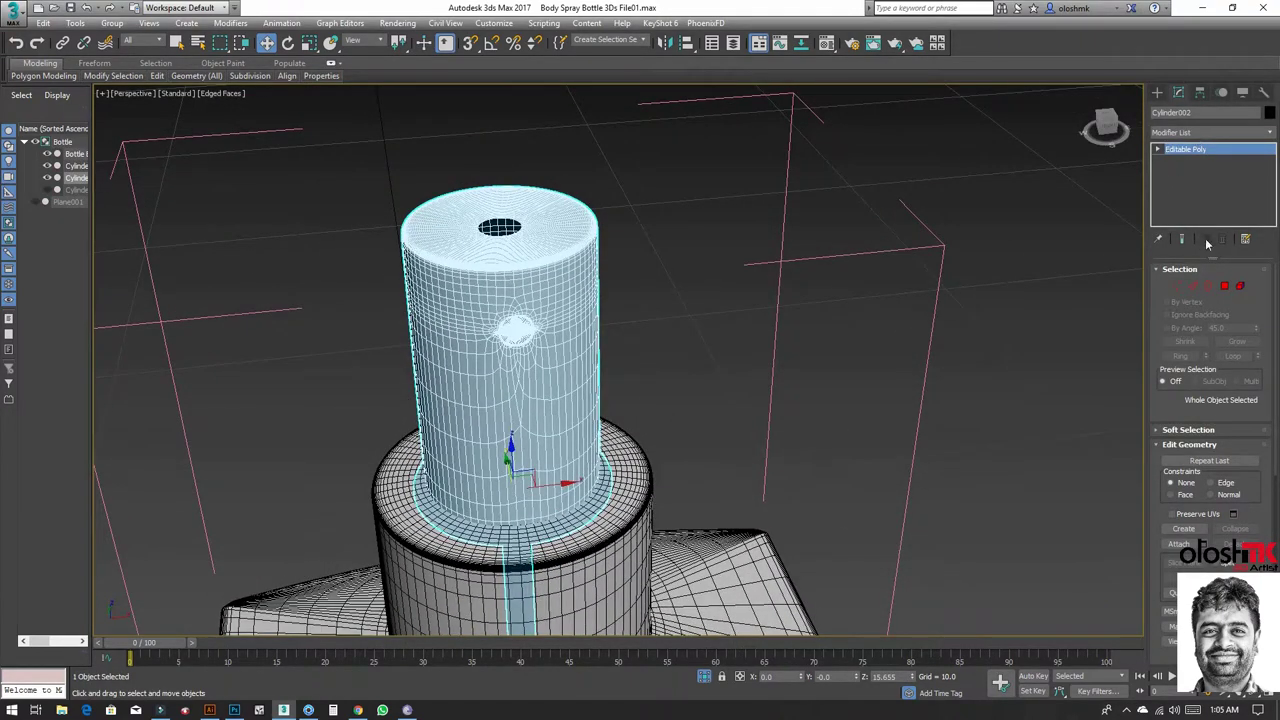
pyautogui.click(1209, 287)
pyautogui.click(519, 224)
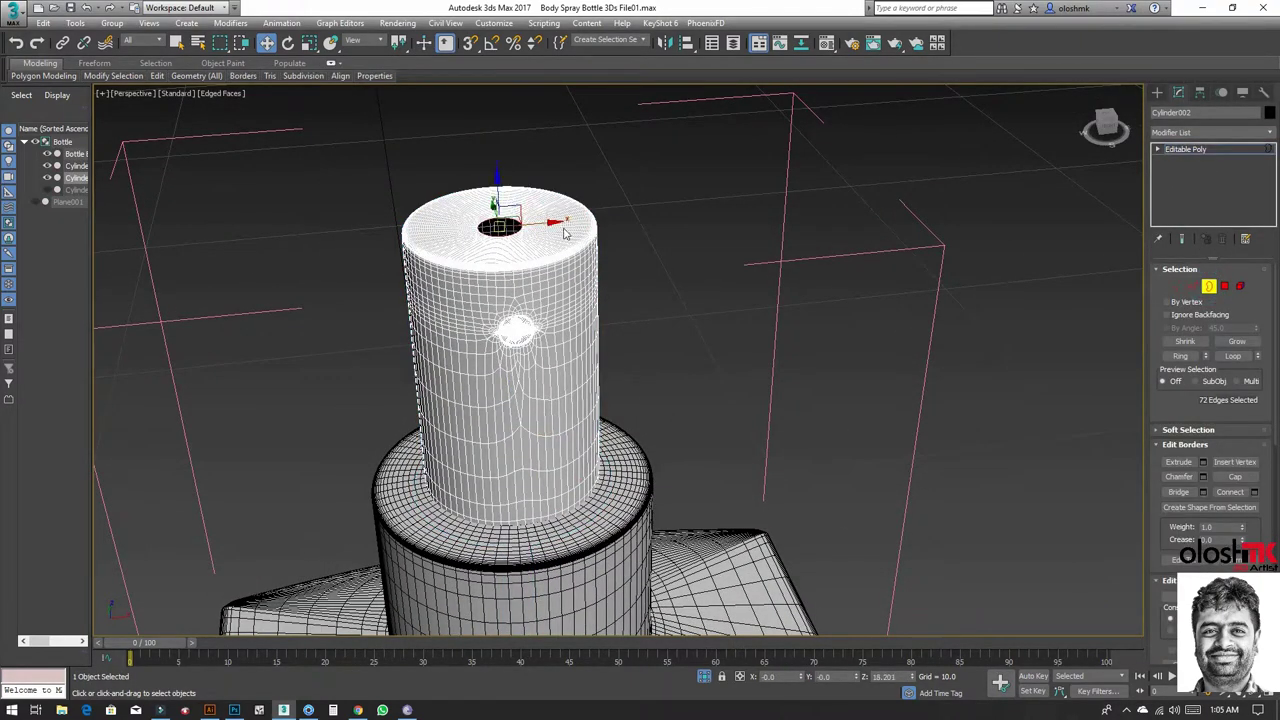
pyautogui.click(1235, 477)
pyautogui.click(1210, 287)
pyautogui.click(1209, 287)
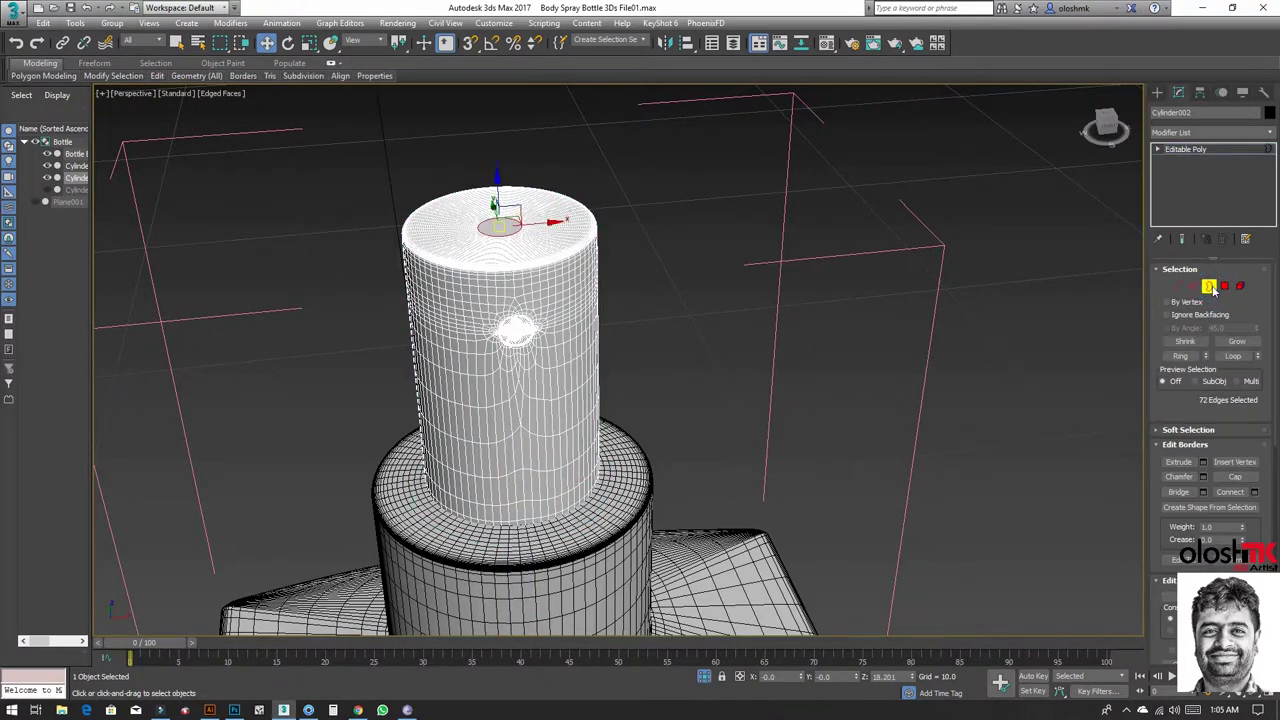
# Step: Unhide all parts, close the Bottle group, and hide the backdrop plane
pyautogui.rightClick(390, 180)
pyautogui.click(400, 122)
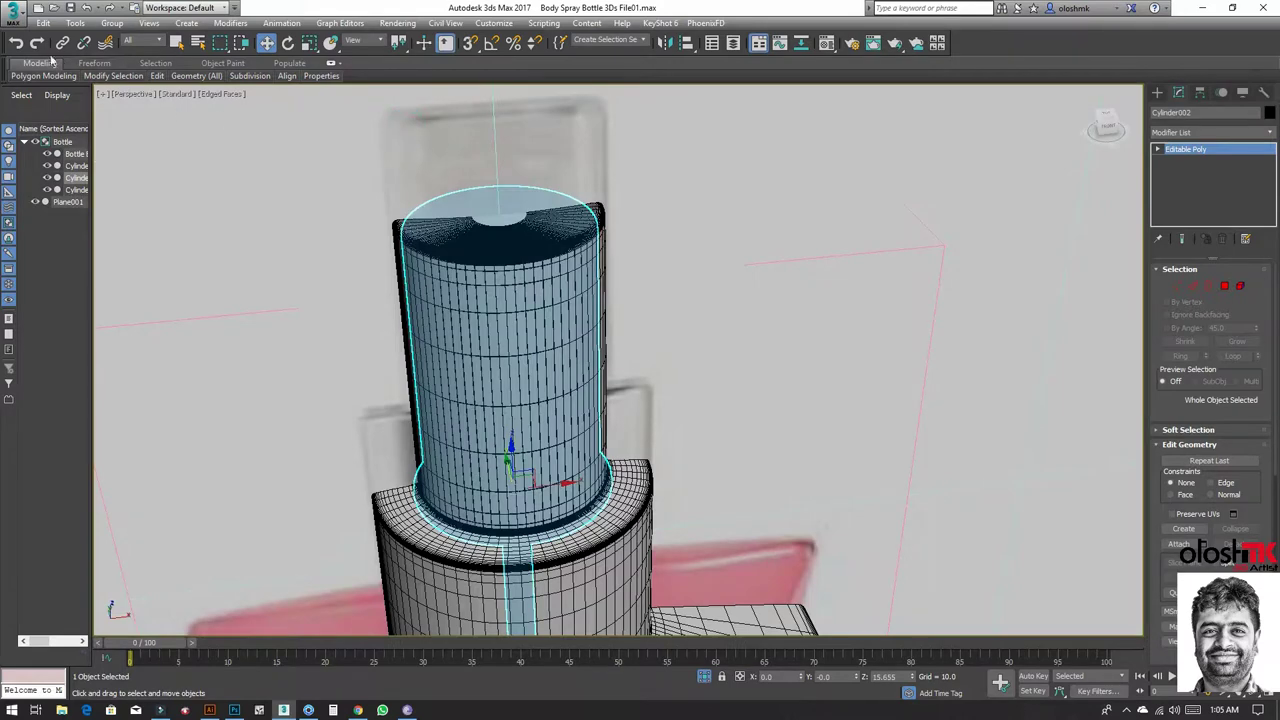
pyautogui.click(111, 23)
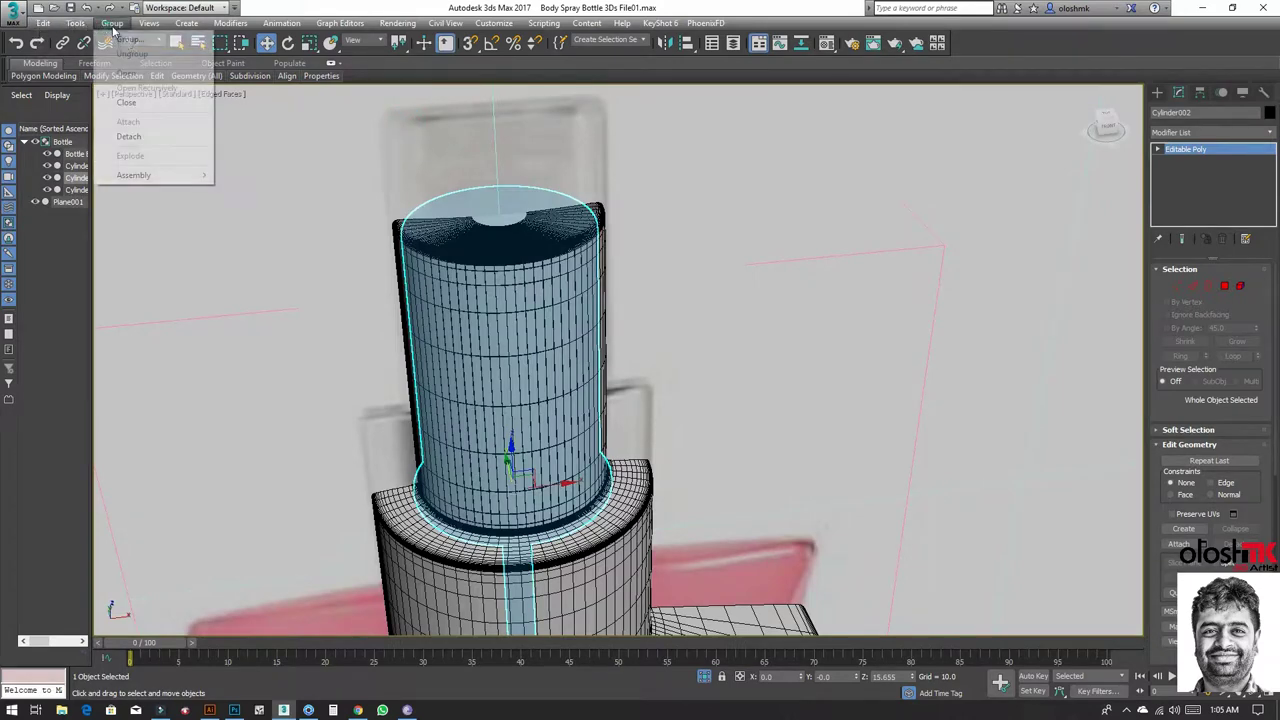
pyautogui.click(127, 102)
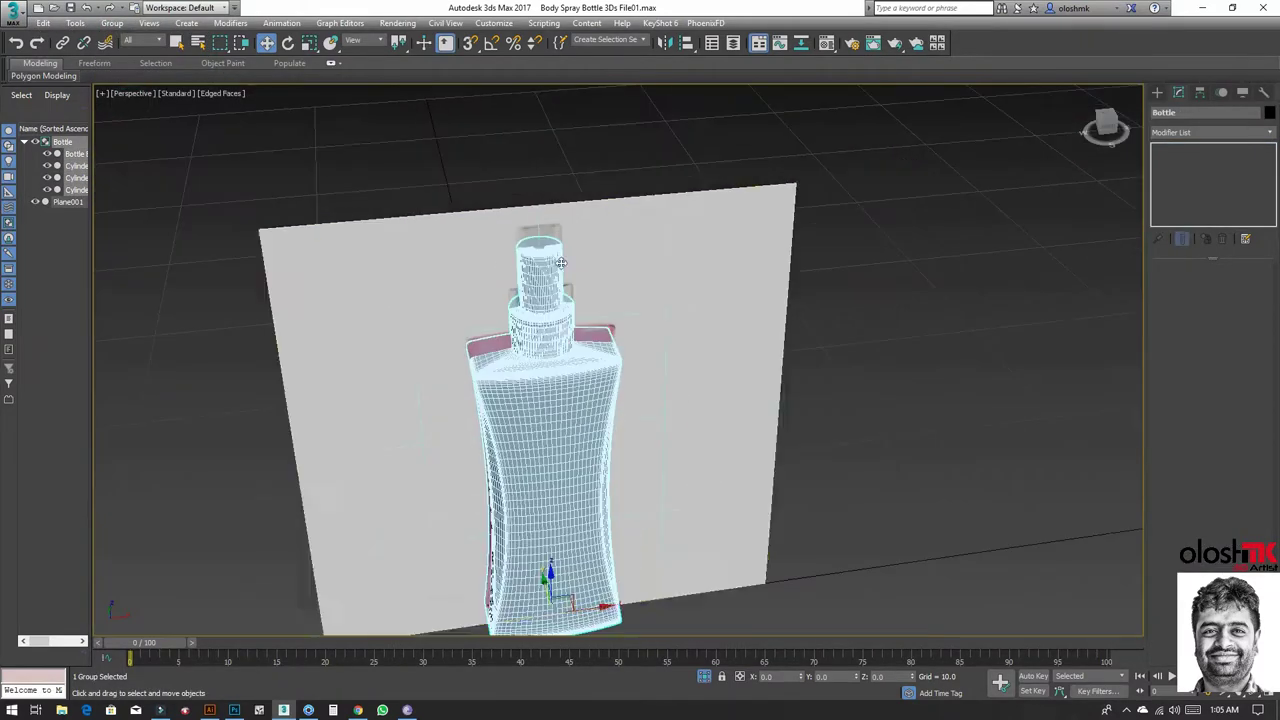
pyautogui.click(645, 268)
pyautogui.rightClick(665, 270)
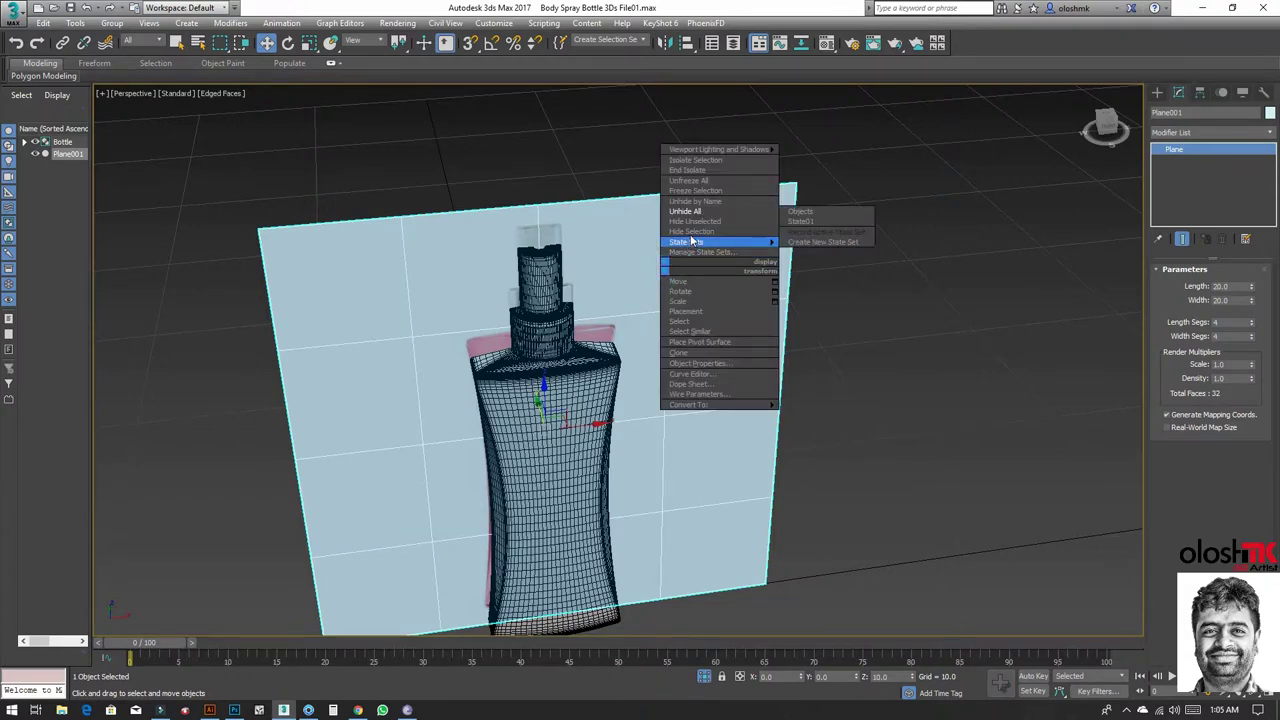
pyautogui.click(691, 231)
# Step: Send the updated model to KeyShot with KeyShot 6 > Update
pyautogui.click(705, 22)
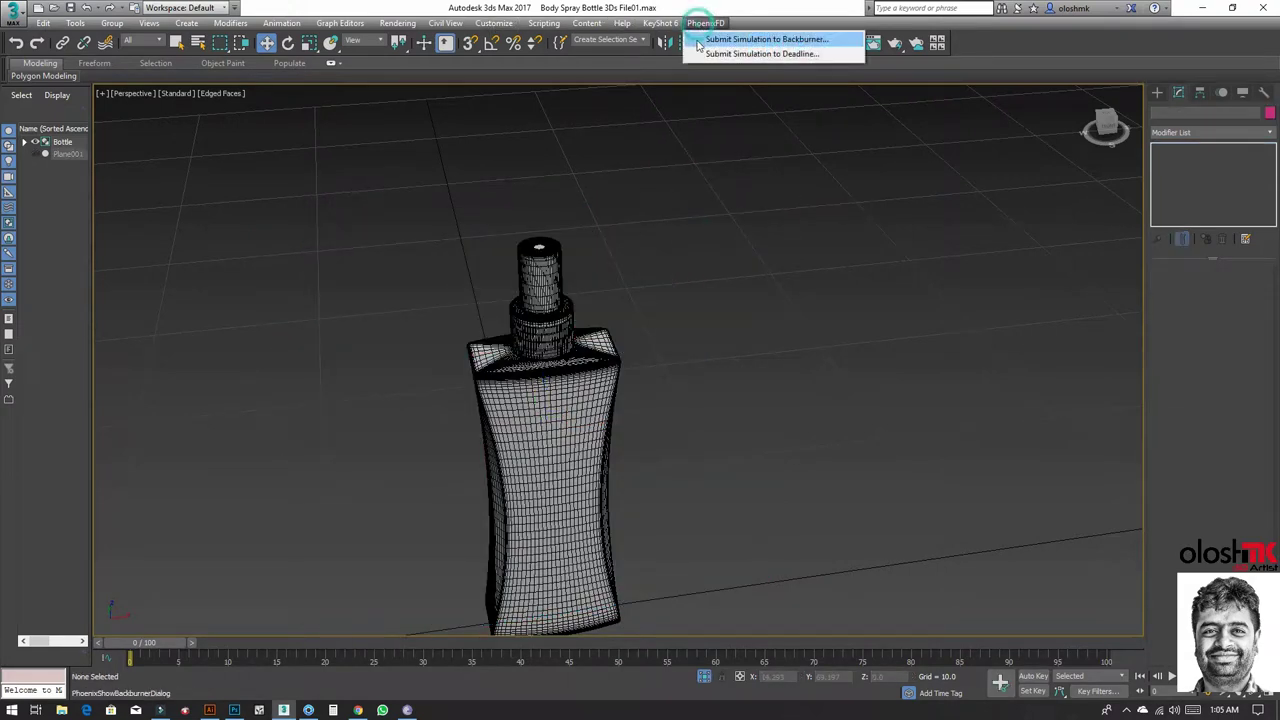
pyautogui.click(660, 22)
pyautogui.click(660, 22)
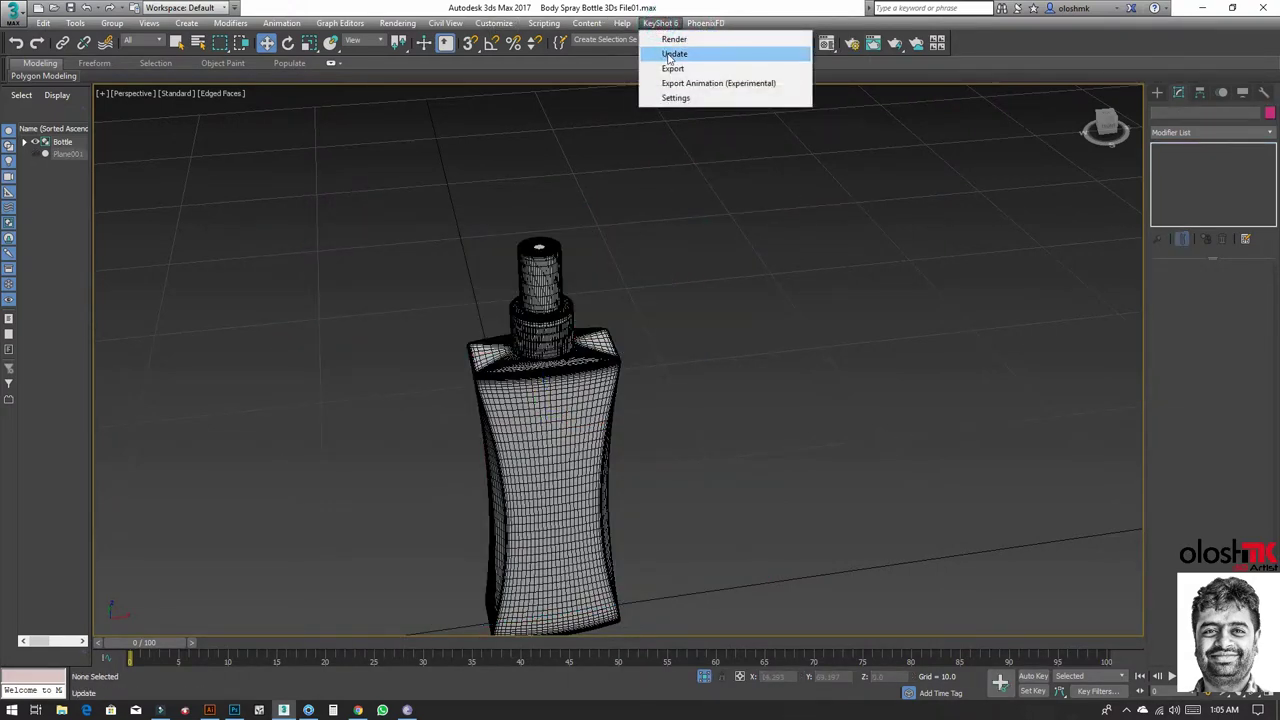
pyautogui.click(672, 54)
pyautogui.moveTo(284, 710)
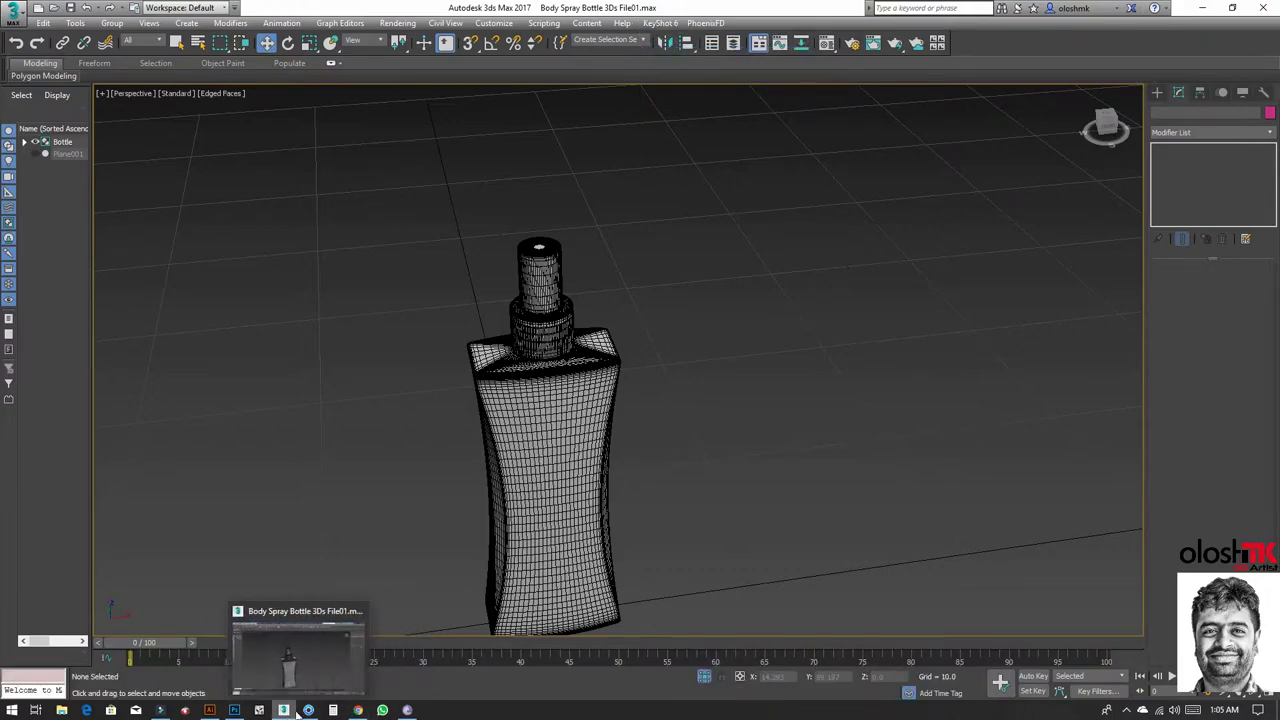
# Step: In KeyShot, hide Bottle Body in the Scene tree to expose the spray tube
pyautogui.click(308, 710)
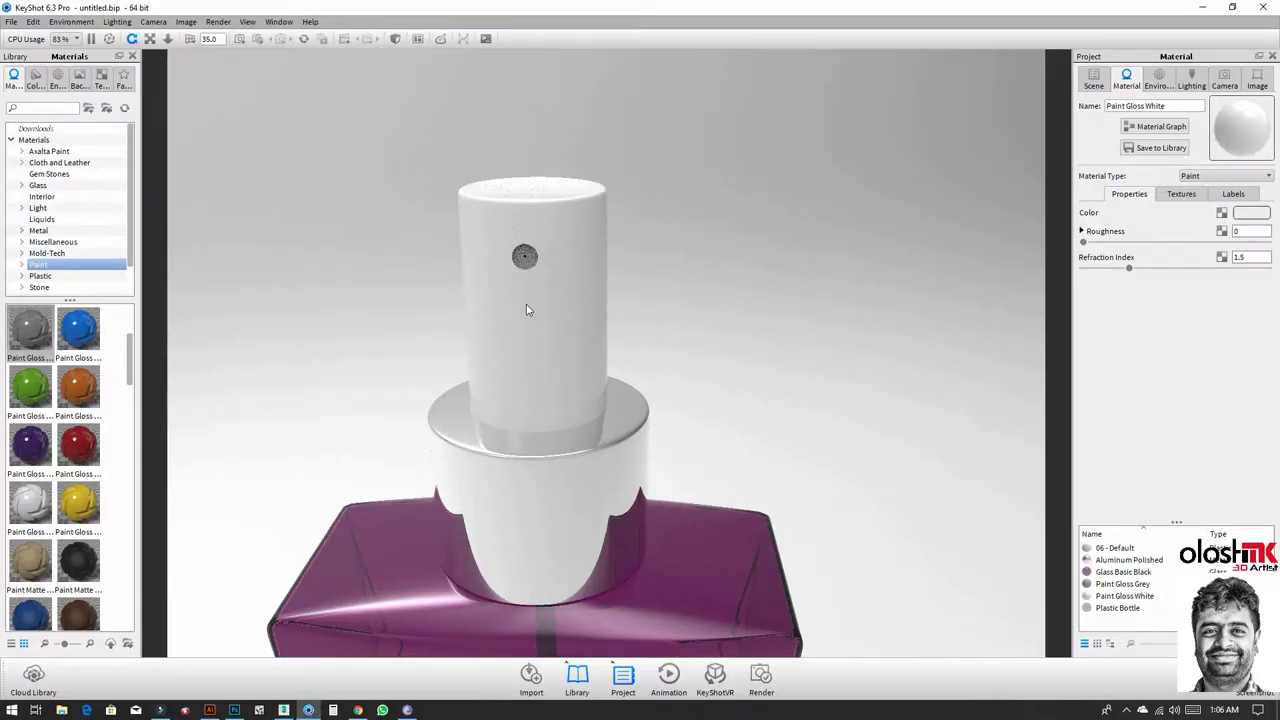
pyautogui.scroll(-3, 526, 310)
pyautogui.scroll(-3, 526, 310)
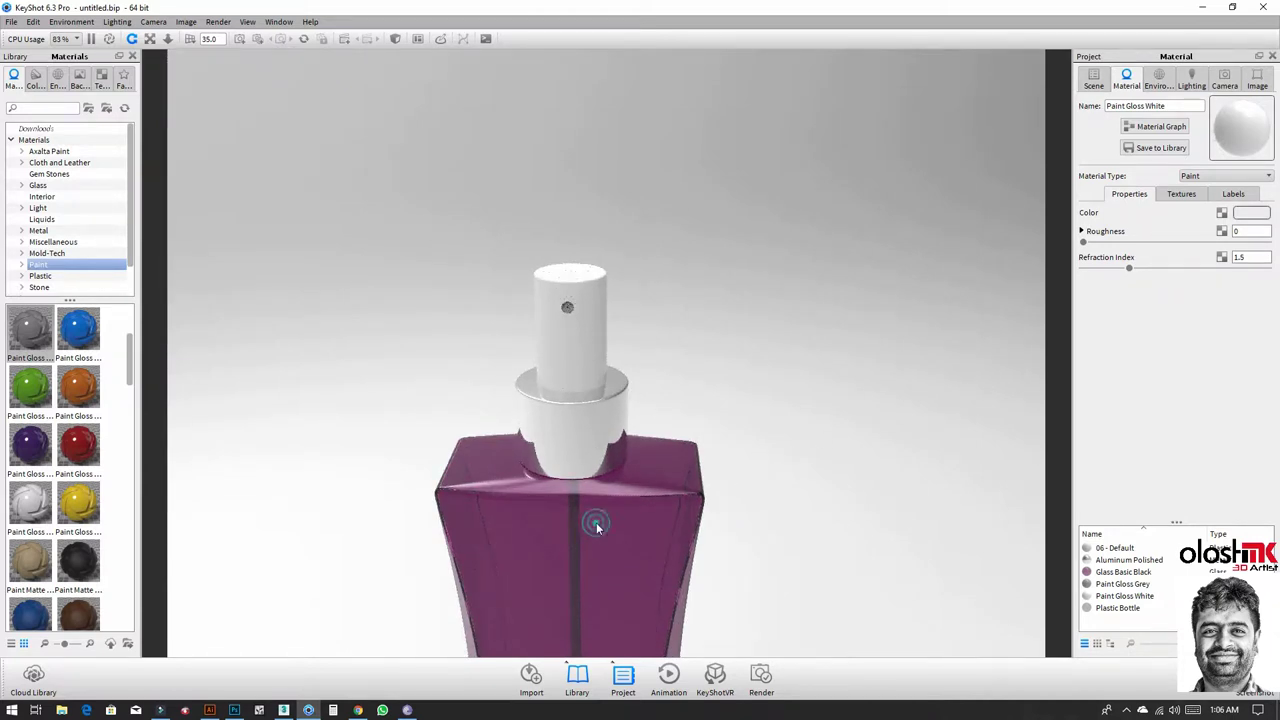
pyautogui.click(1100, 84)
pyautogui.click(671, 537)
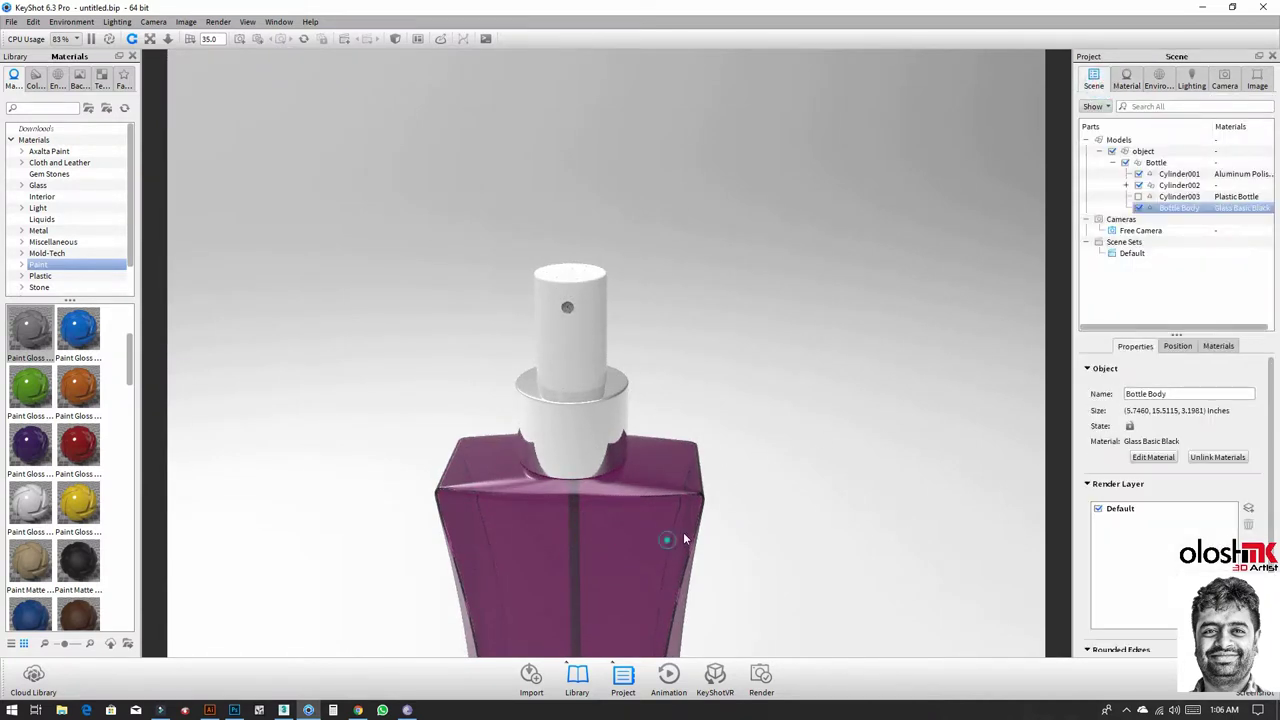
pyautogui.click(1138, 208)
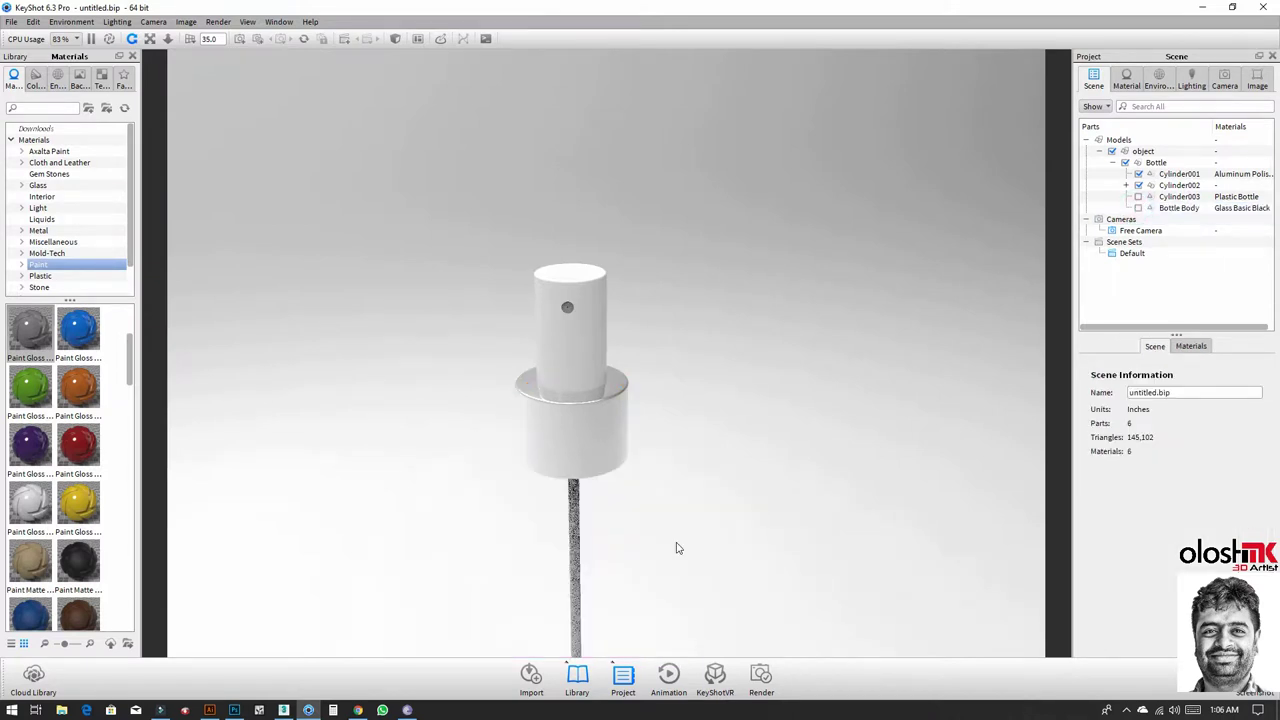
pyautogui.moveTo(674, 549); pyautogui.dragTo(666, 375, button='middle')
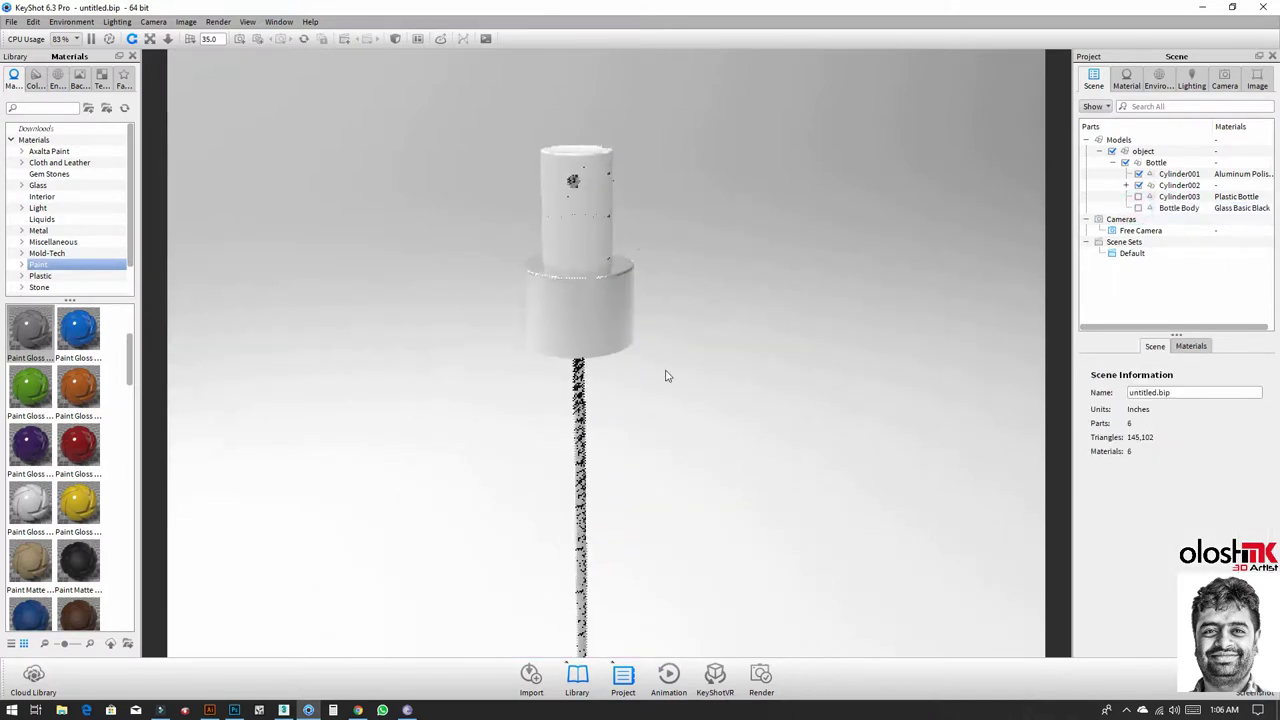
# Step: Apply the Plastic Bottle material from Downloads to the spray tube
pyautogui.click(36, 128)
pyautogui.scroll(-5, 45, 500)
pyautogui.scroll(-5, 45, 500)
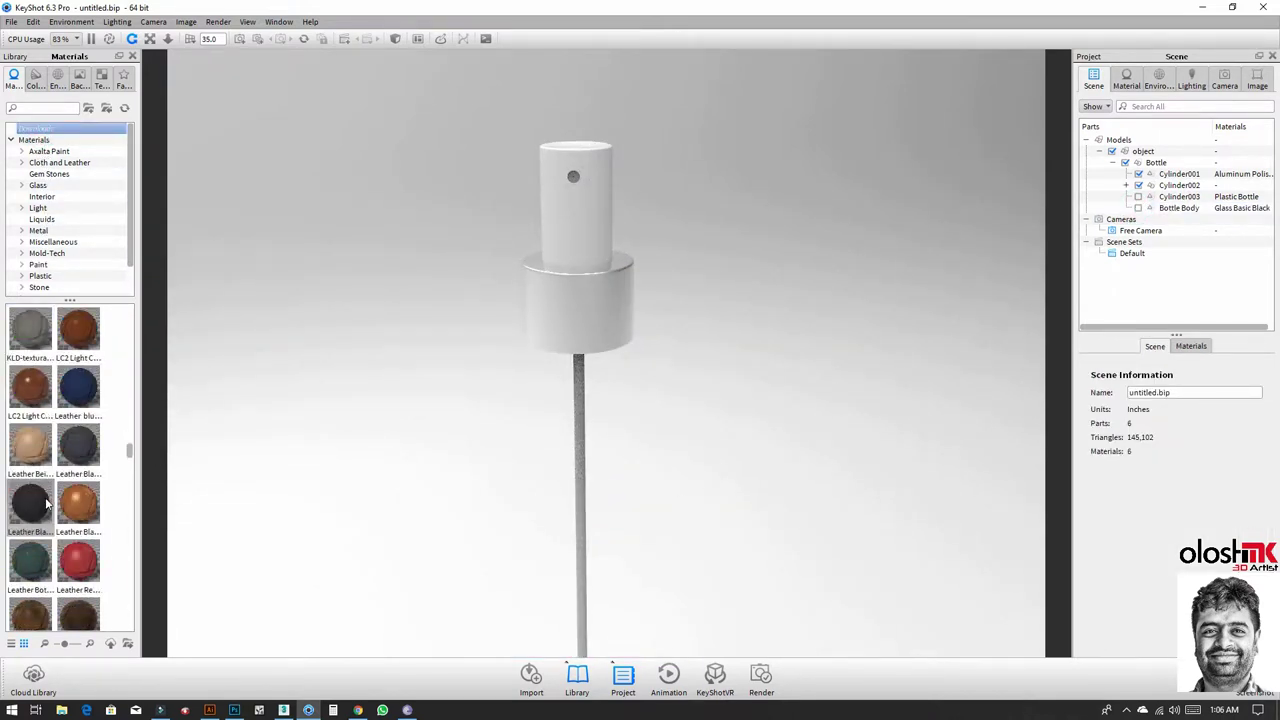
pyautogui.scroll(-5, 45, 500)
pyautogui.scroll(-5, 45, 502)
pyautogui.scroll(-5, 45, 505)
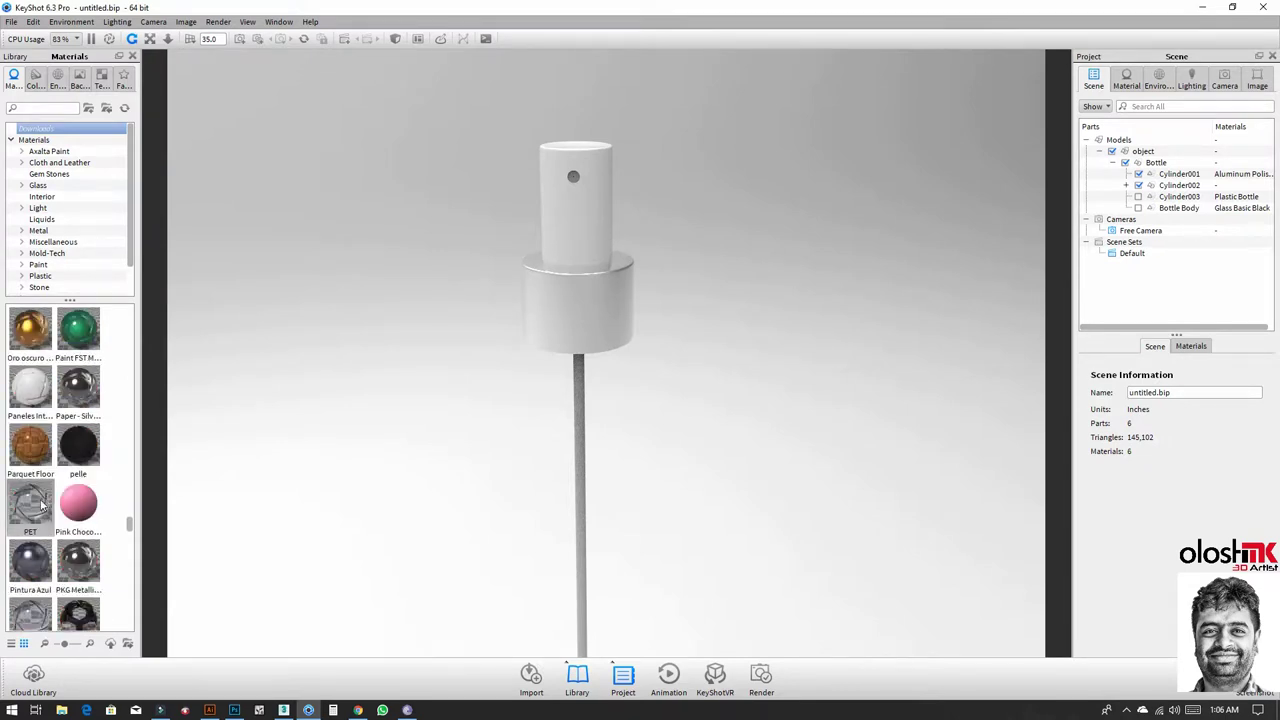
pyautogui.scroll(-5, 41, 505)
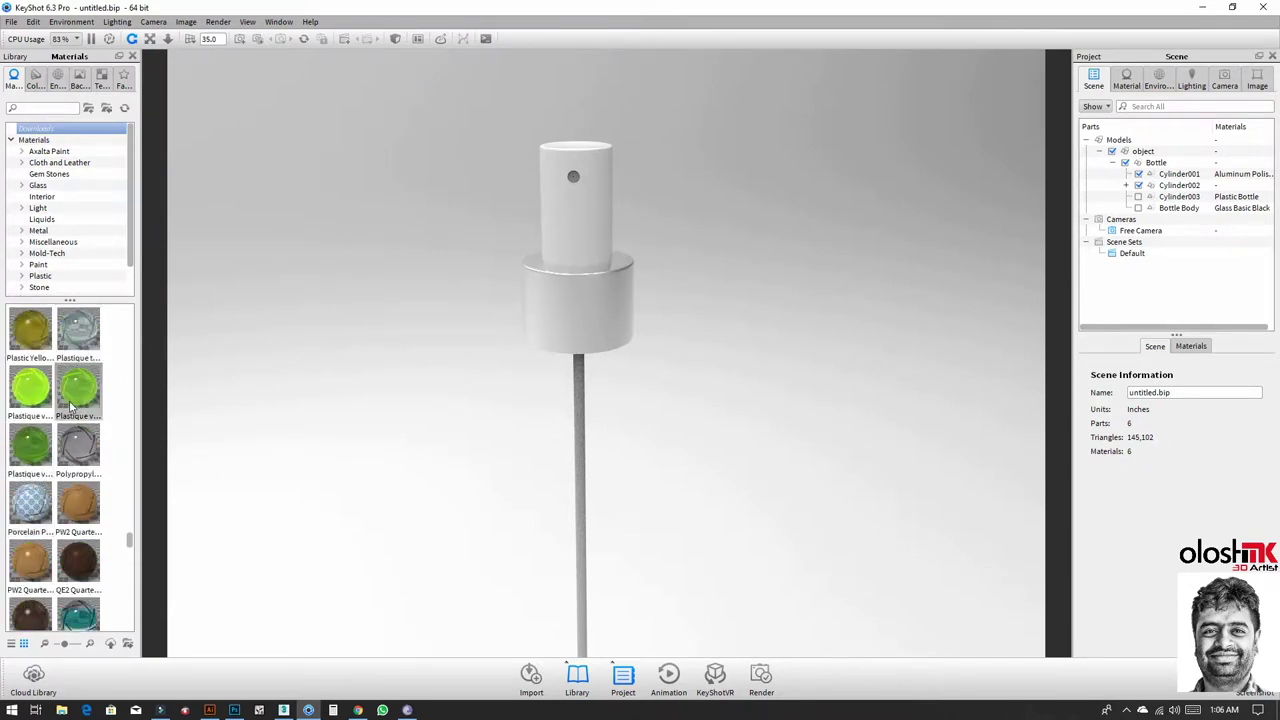
pyautogui.scroll(5, 70, 405)
pyautogui.moveTo(38, 445); pyautogui.dragTo(584, 446)
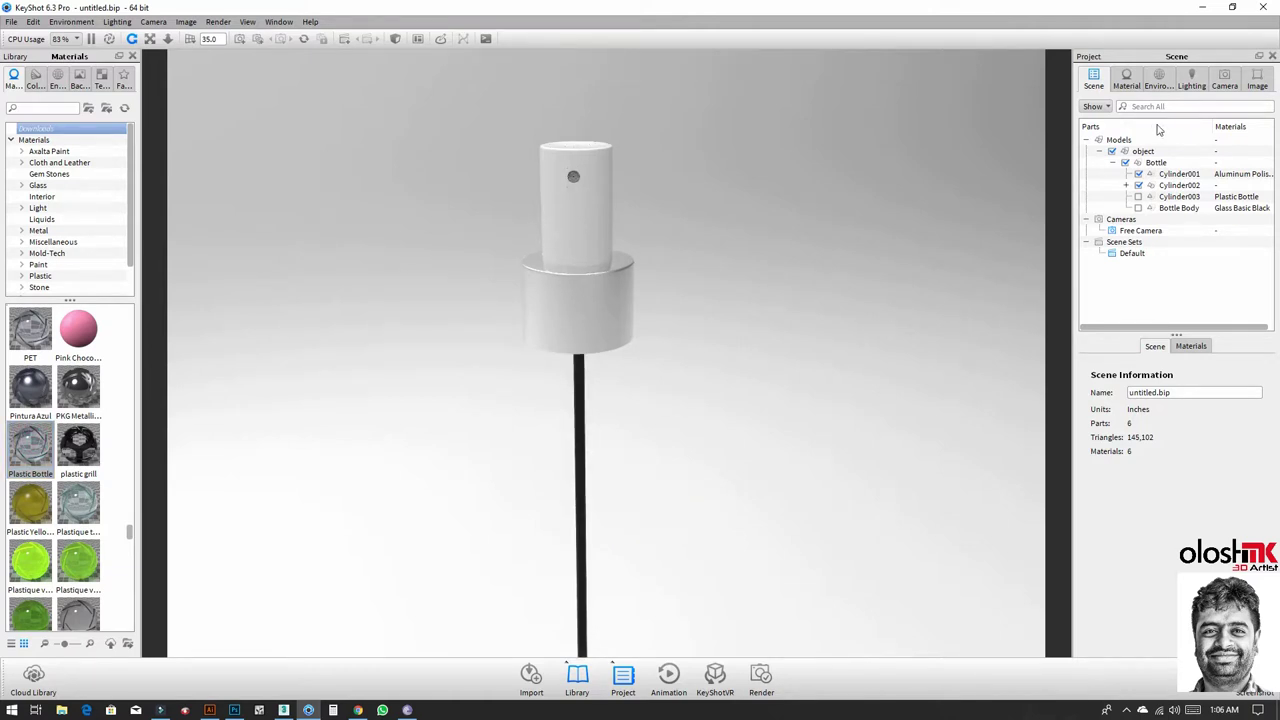
# Step: Make Cylinder003 and Bottle Body visible again in the Scene tree
pyautogui.click(1232, 86)
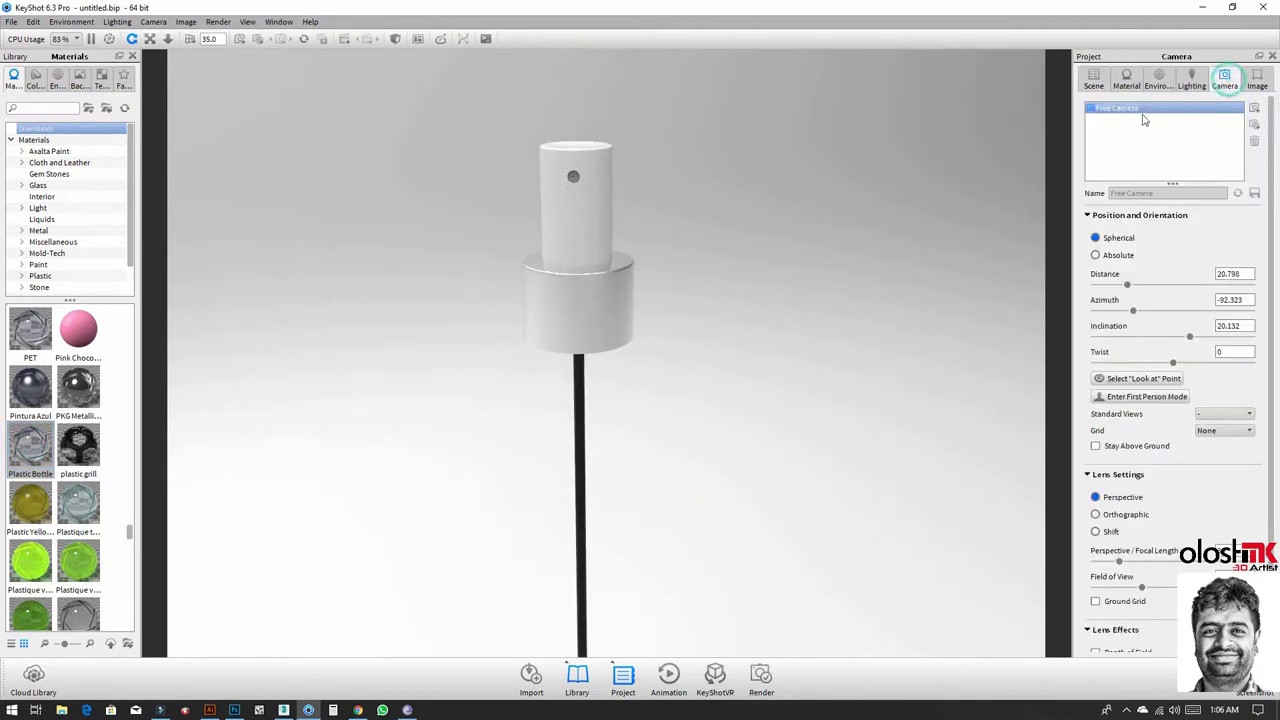
pyautogui.click(1094, 80)
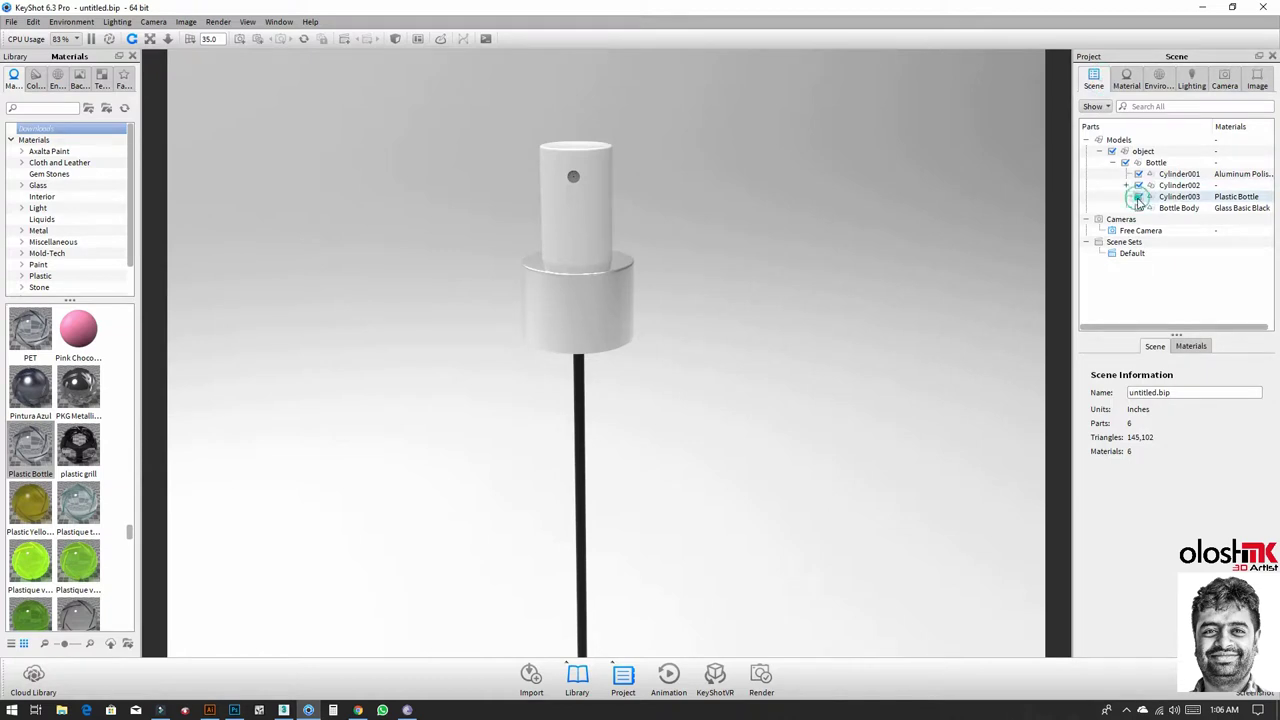
pyautogui.click(1138, 197)
pyautogui.click(1138, 208)
# Step: Set the camera to the Front standard view
pyautogui.click(1225, 80)
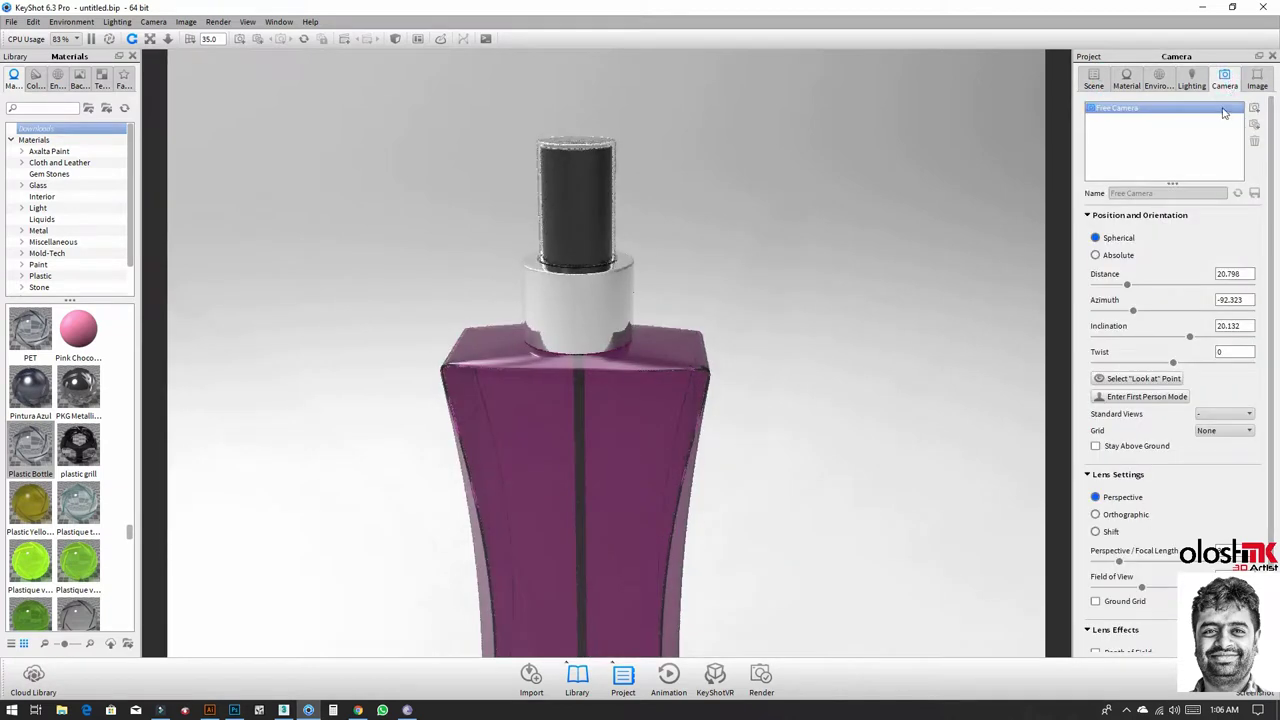
pyautogui.click(1238, 414)
pyautogui.click(1225, 428)
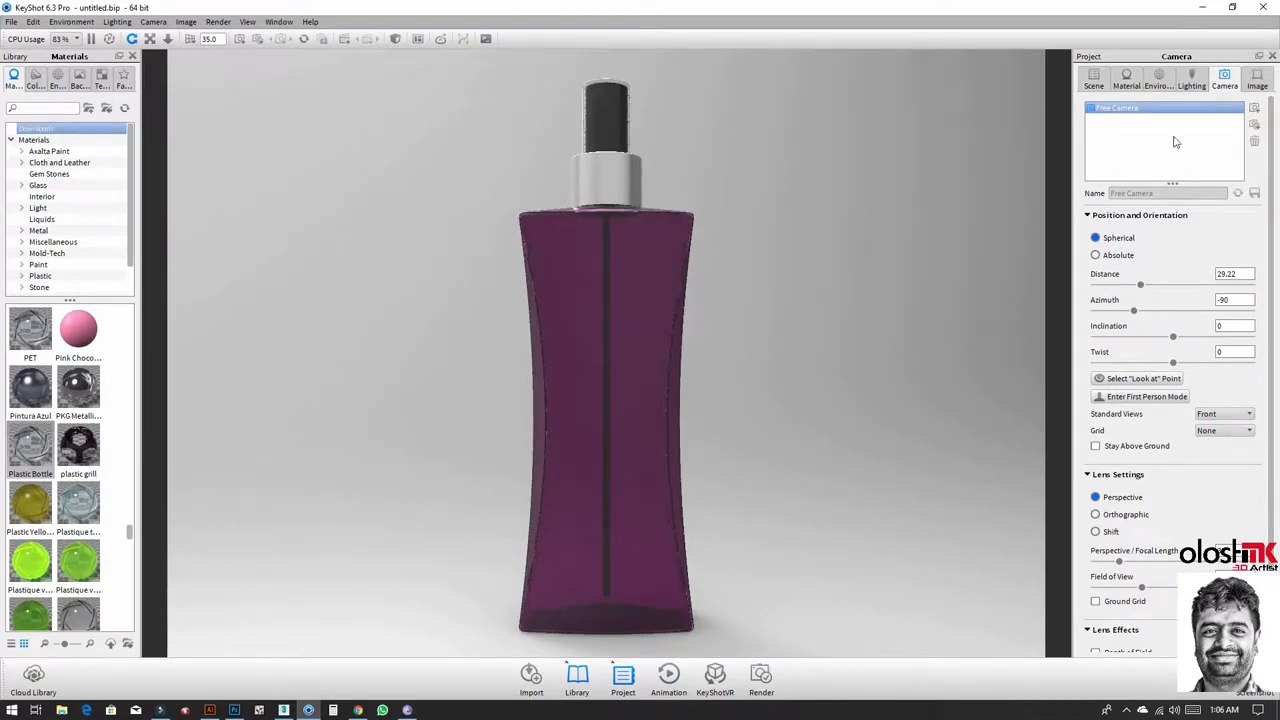
pyautogui.click(1162, 80)
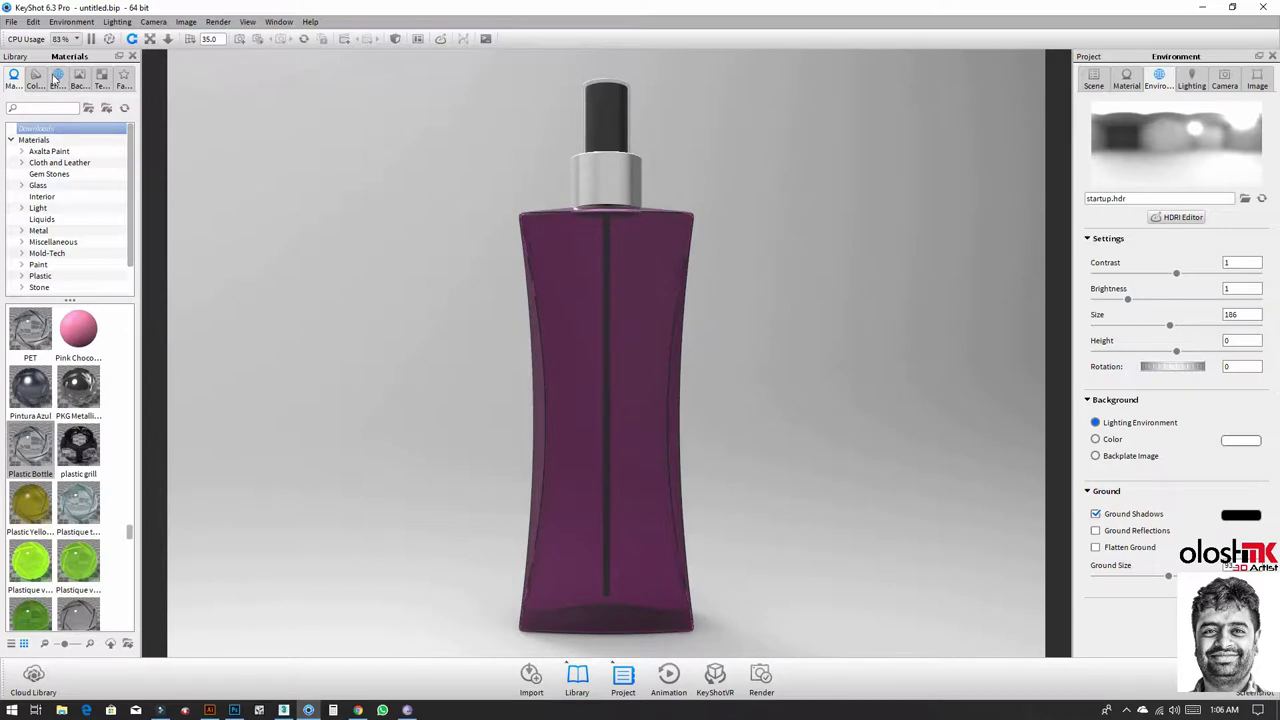
pyautogui.click(57, 78)
# Step: Light the scene with the Conference_Room_3kda interior HDRI, rotated to 84.5
pyautogui.click(40, 162)
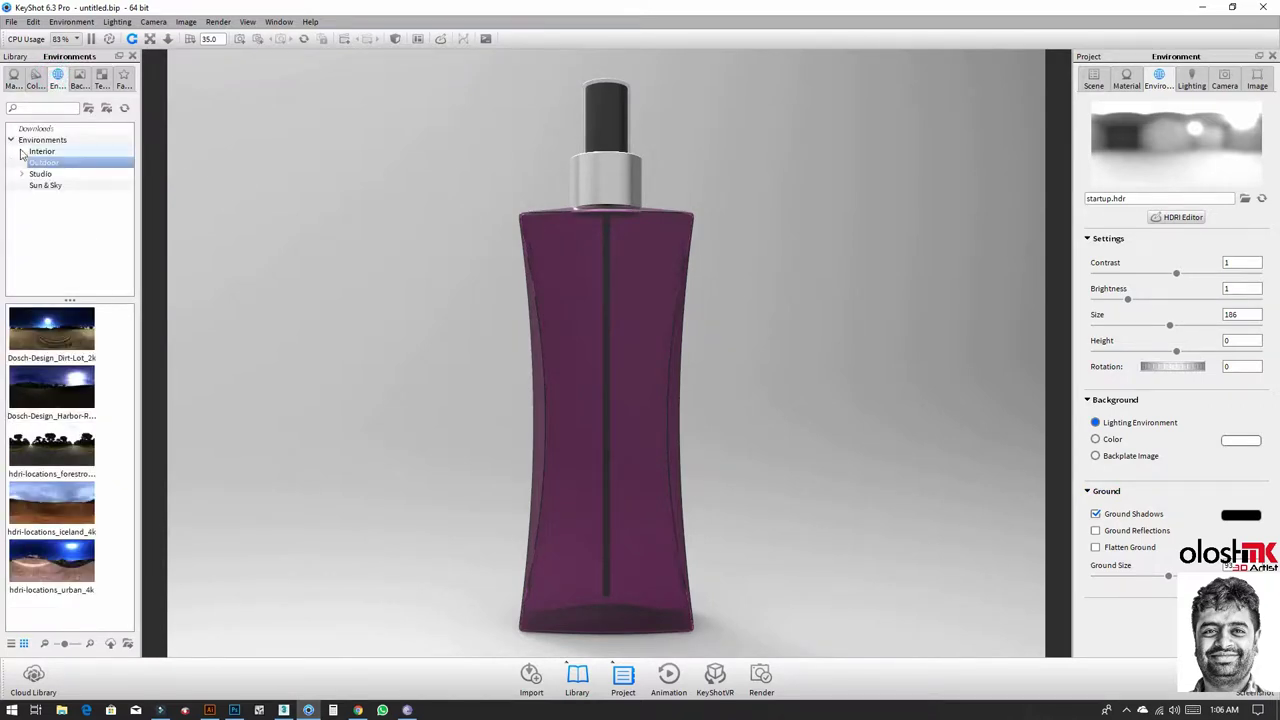
pyautogui.click(40, 151)
pyautogui.doubleClick(75, 460)
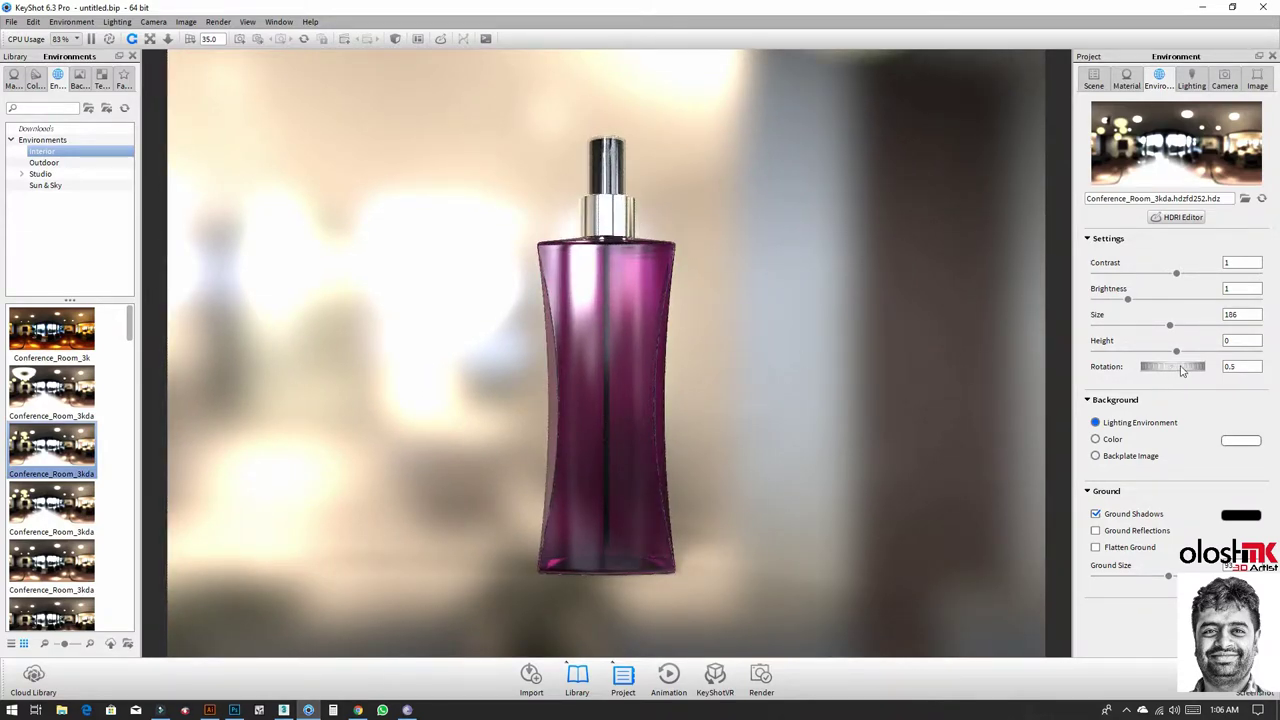
pyautogui.moveTo(1183, 370); pyautogui.dragTo(1196, 365)
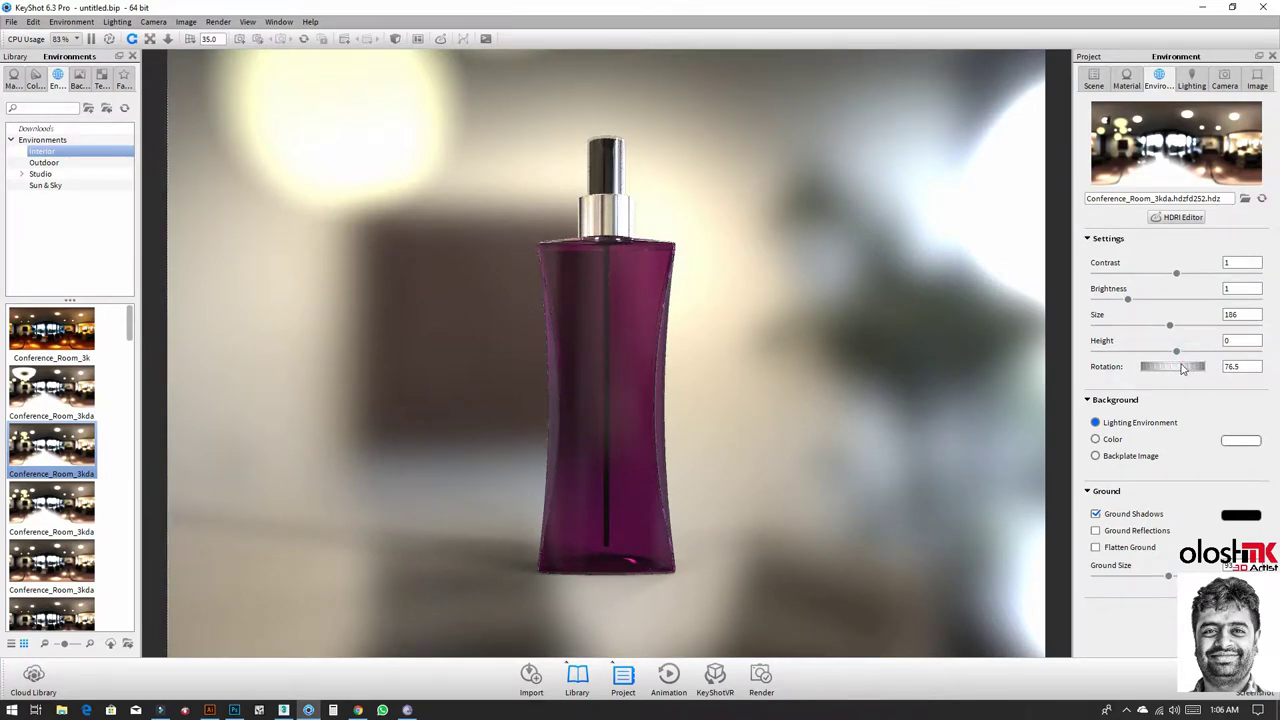
pyautogui.moveTo(1183, 369); pyautogui.dragTo(1186, 368)
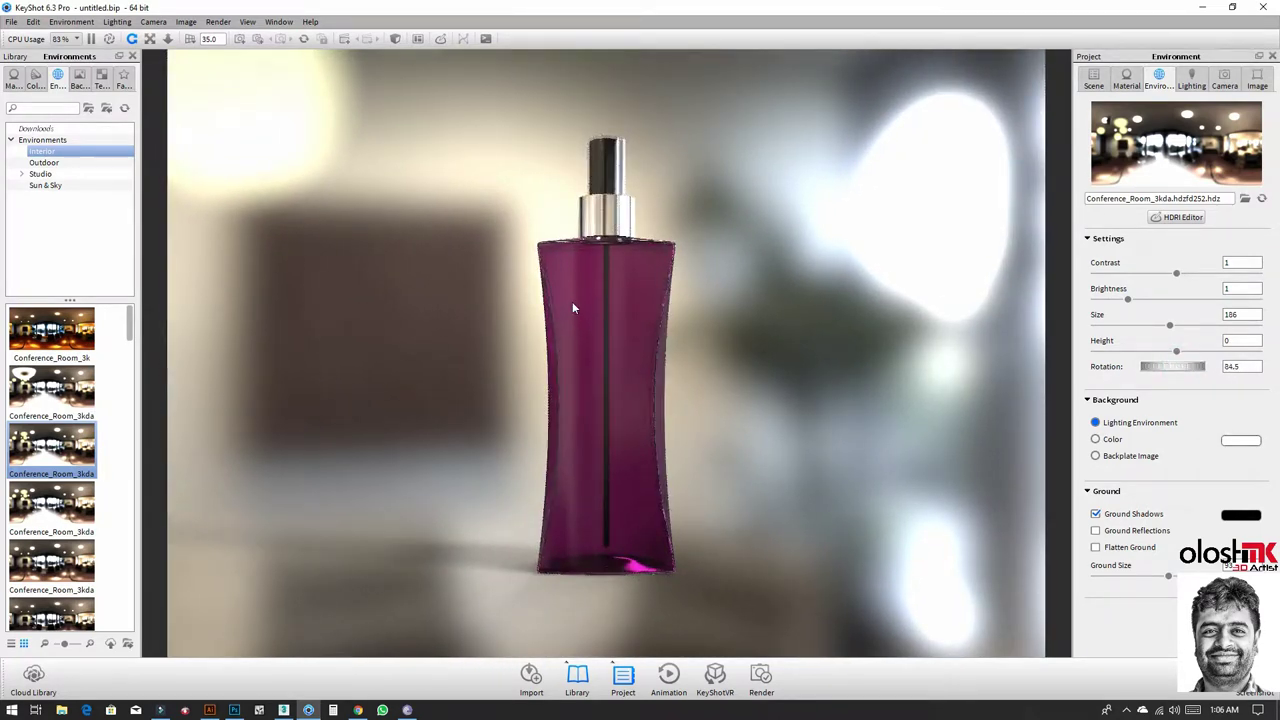
# Step: Enable Global Illumination, set Indirect Bounces to 3, and raise Ray Bounces
pyautogui.click(1192, 82)
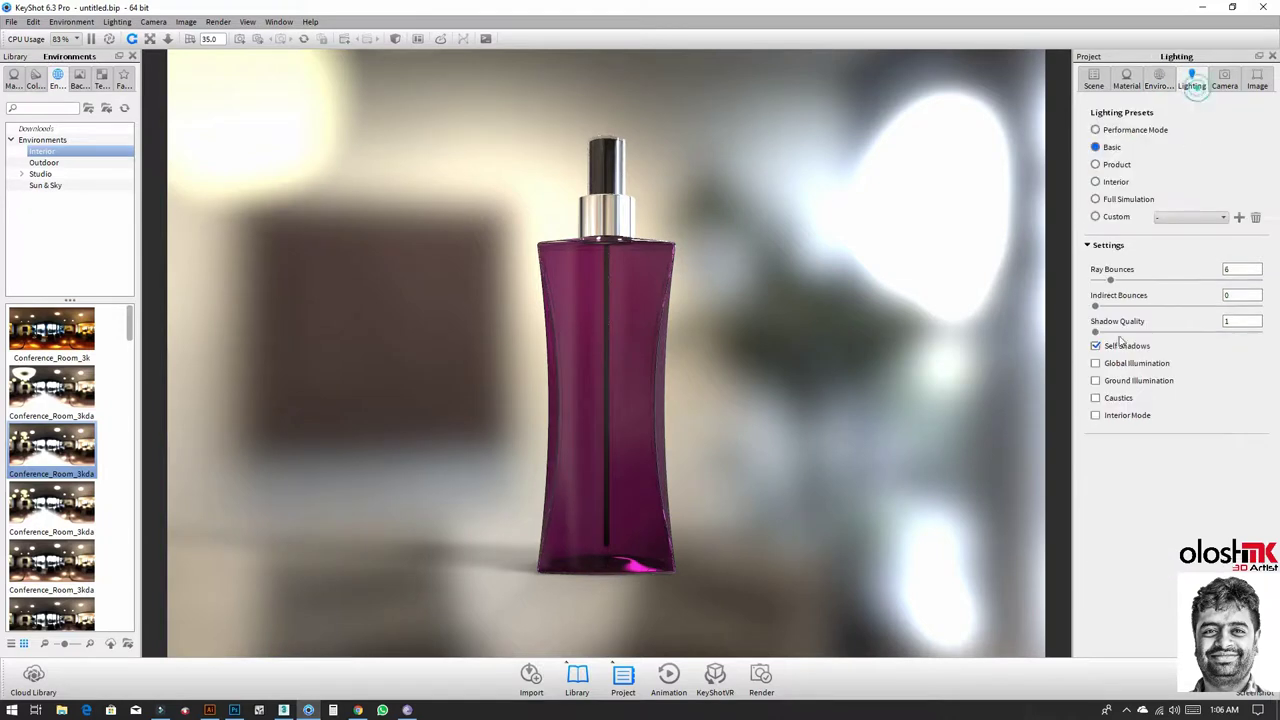
pyautogui.click(1095, 363)
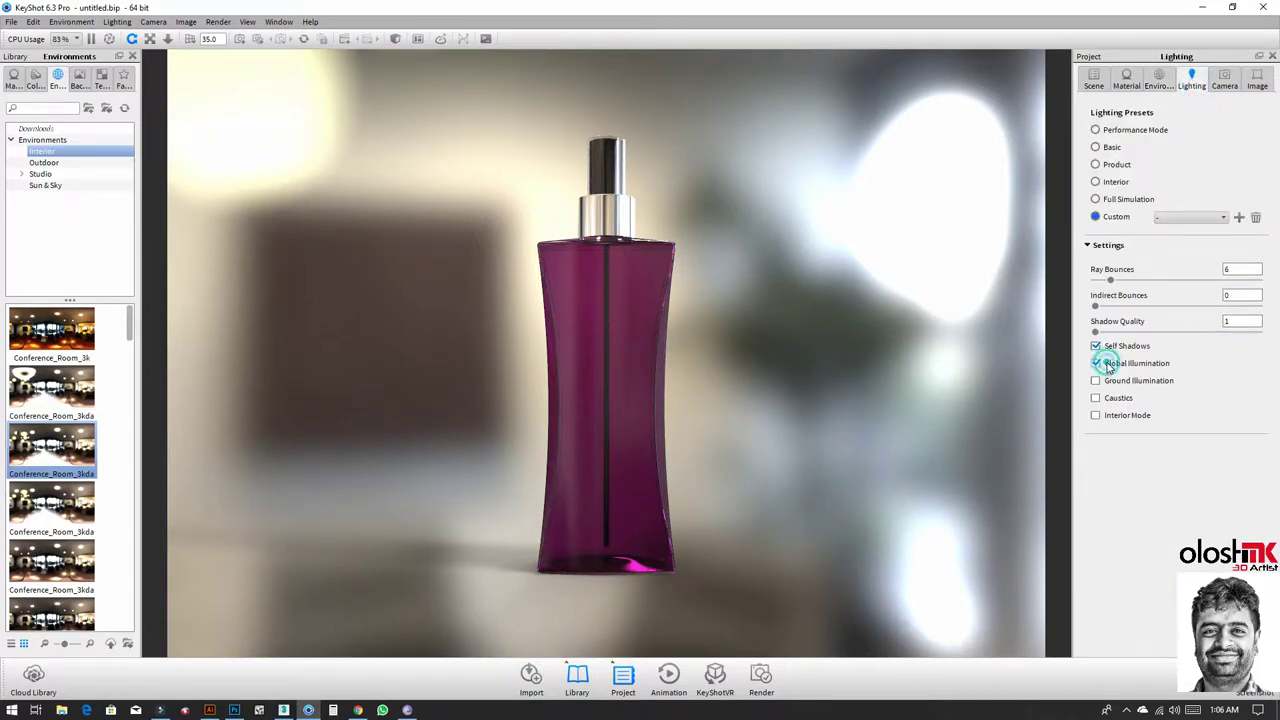
pyautogui.doubleClick(1229, 295)
pyautogui.write('3')
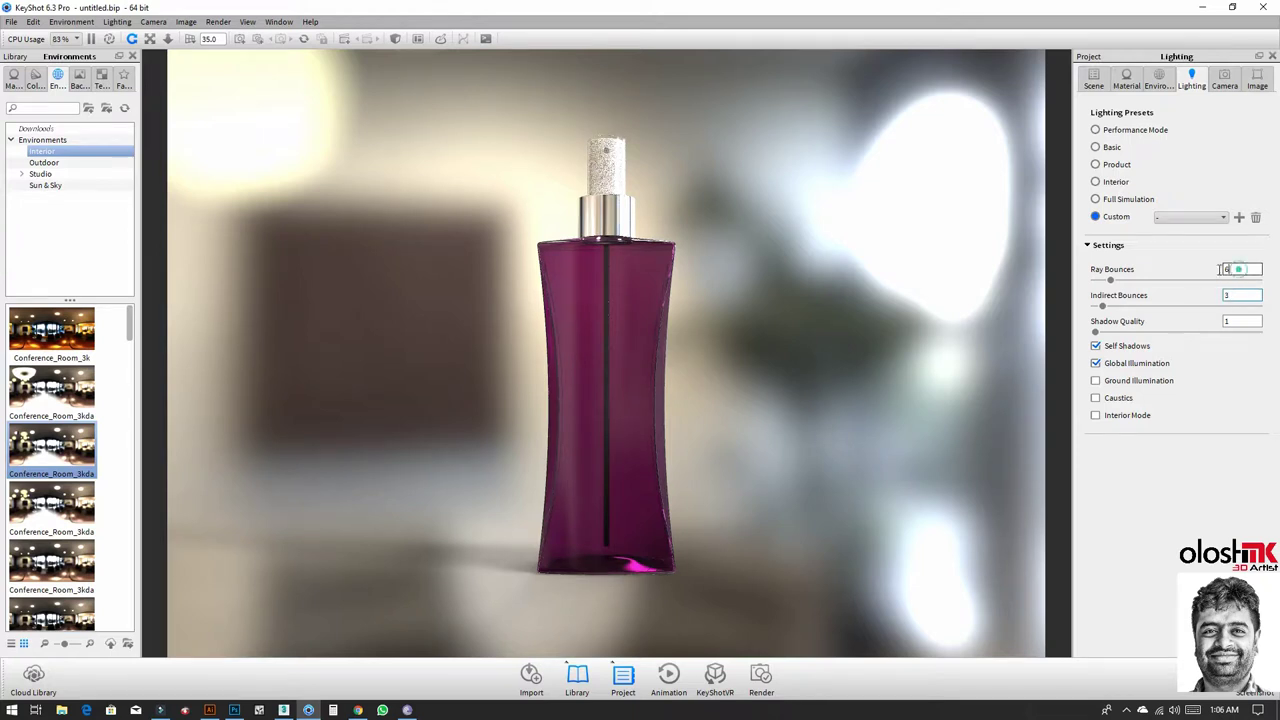
pyautogui.doubleClick(1221, 269)
pyautogui.write('16')
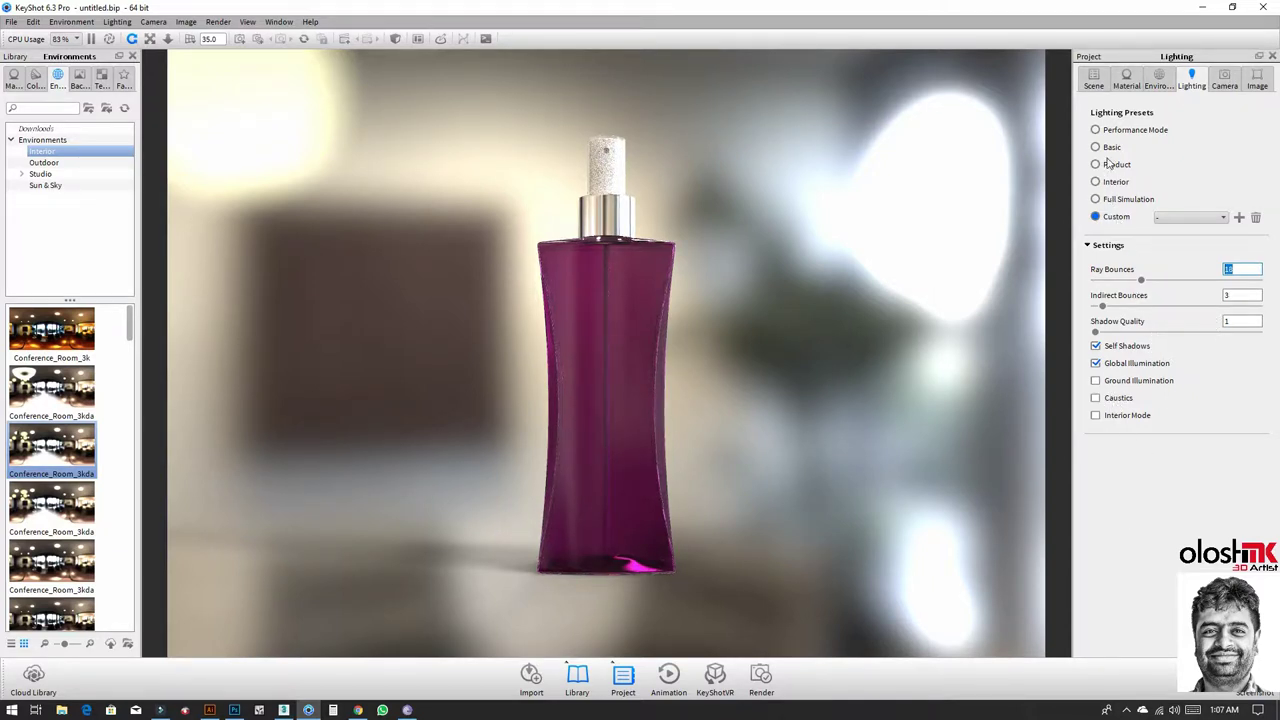
pyautogui.click(1158, 78)
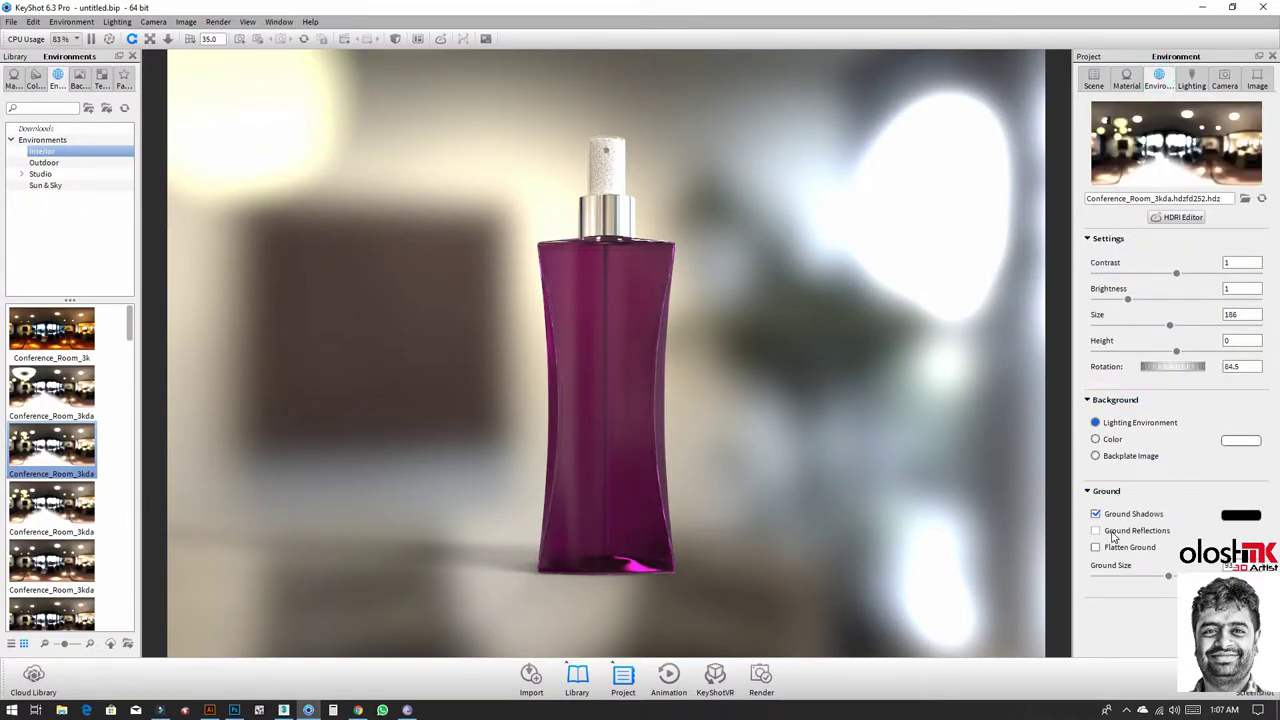
# Step: Set the background to a solid blue-grey colour, RGB 135/154/161
pyautogui.click(1108, 440)
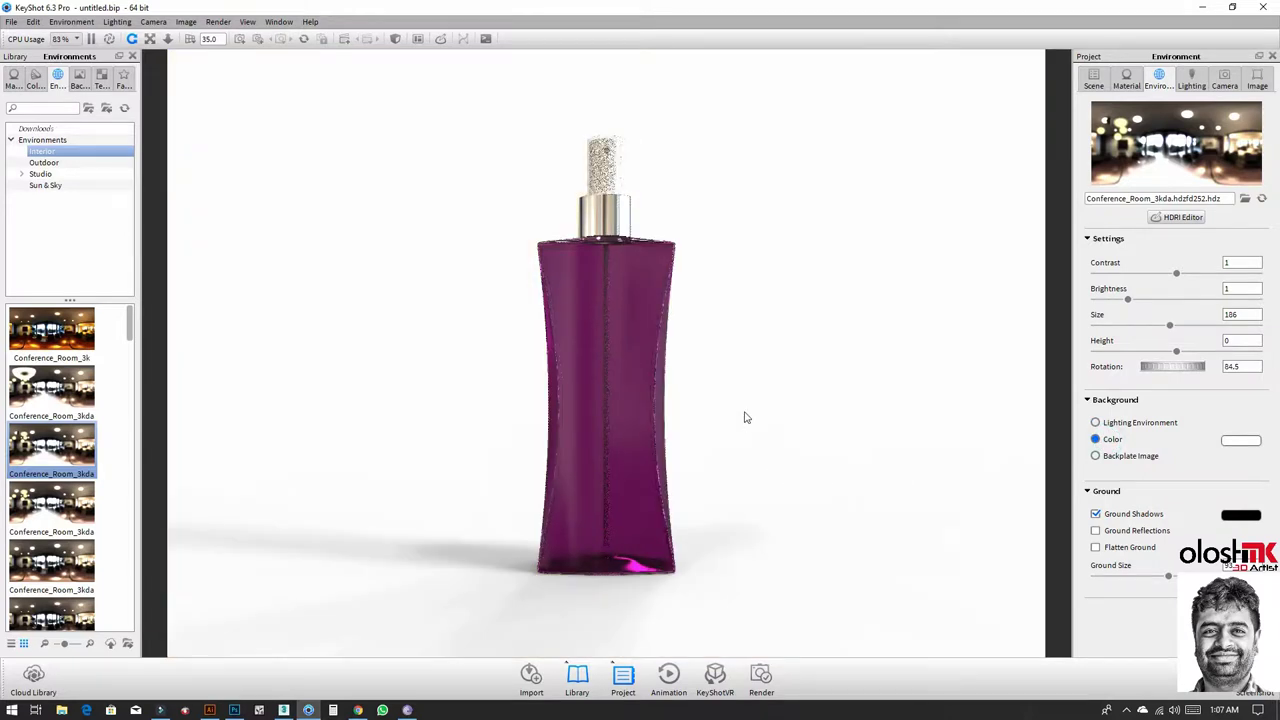
pyautogui.click(1240, 441)
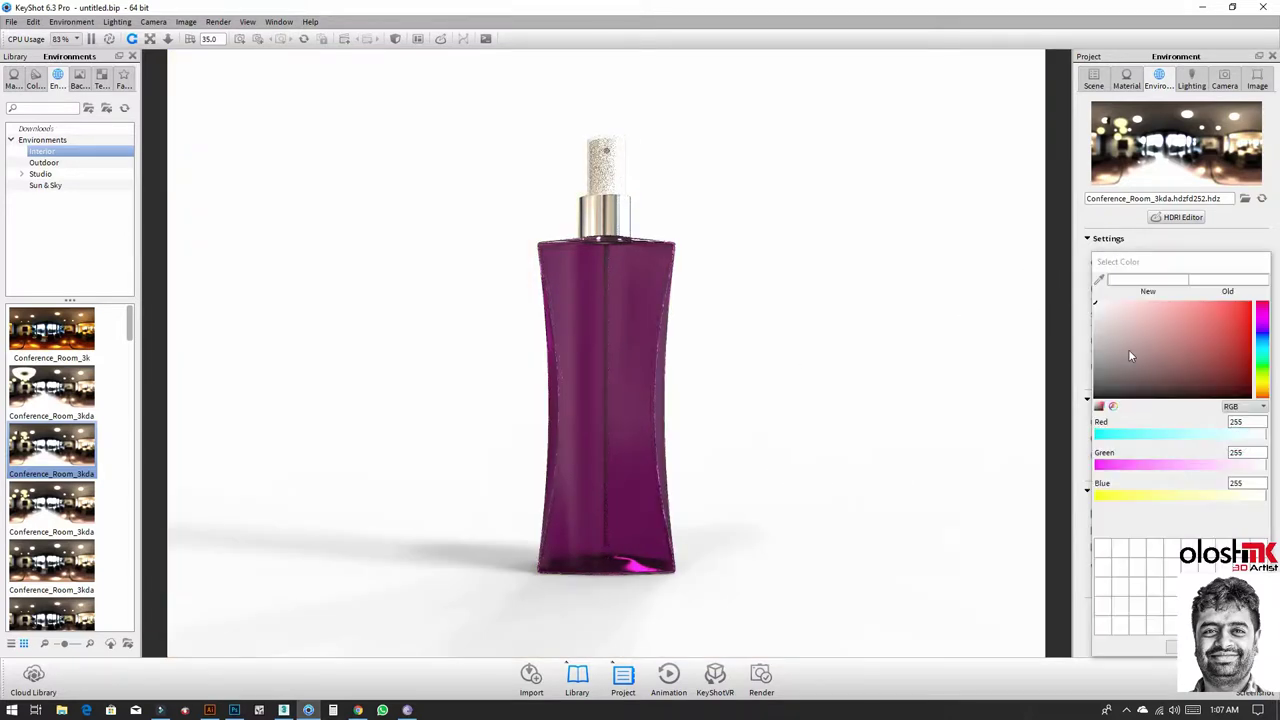
pyautogui.moveTo(1128, 349); pyautogui.dragTo(1089, 353)
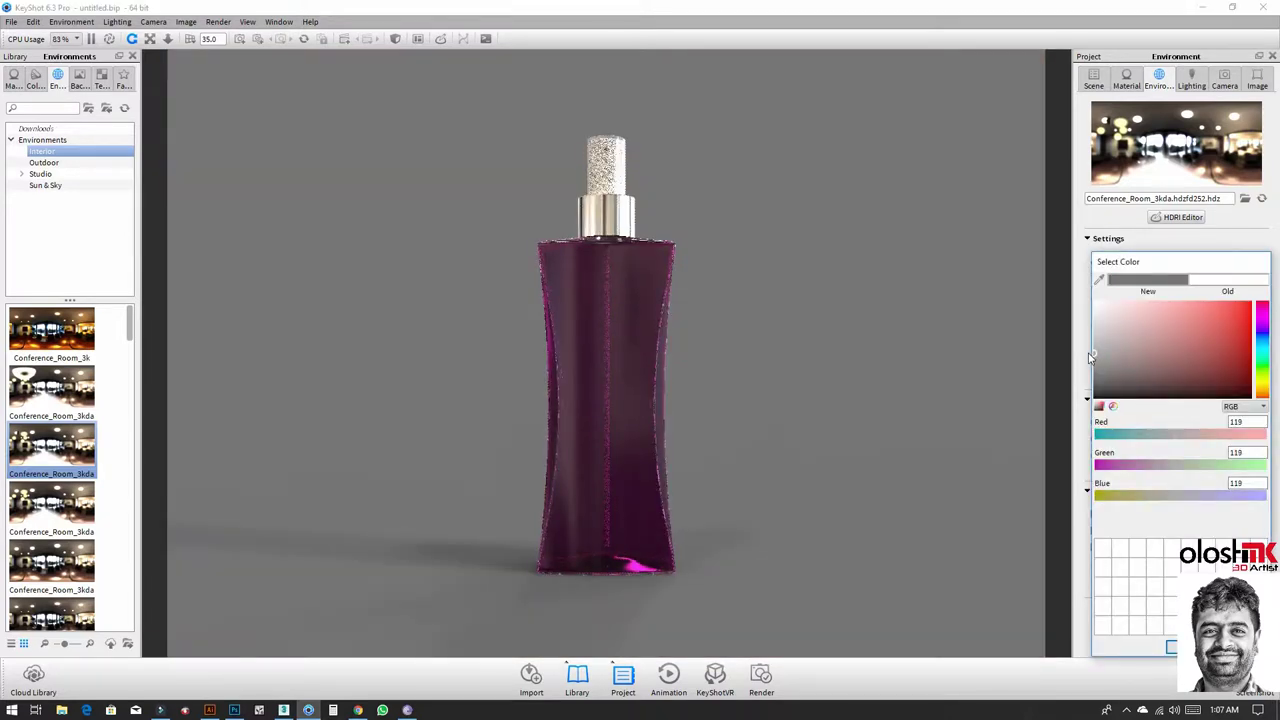
pyautogui.click(1263, 366)
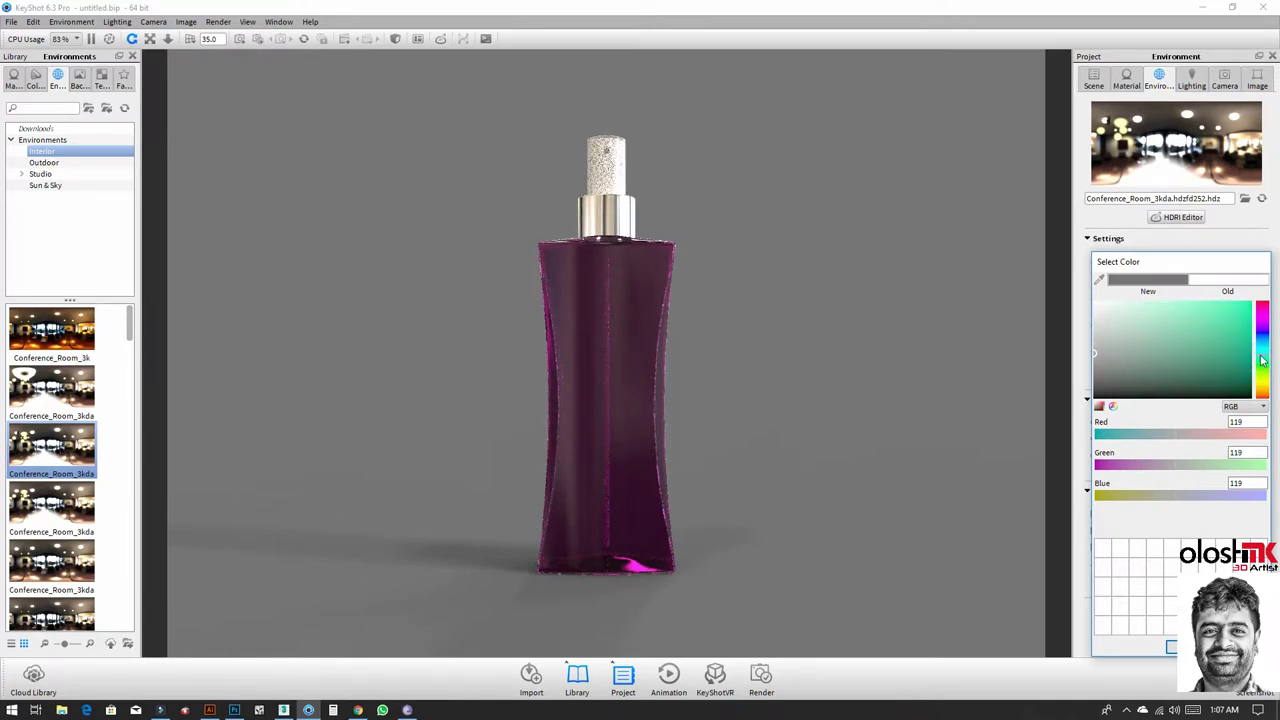
pyautogui.moveTo(1262, 362); pyautogui.dragTo(1262, 346)
pyautogui.click(1130, 337)
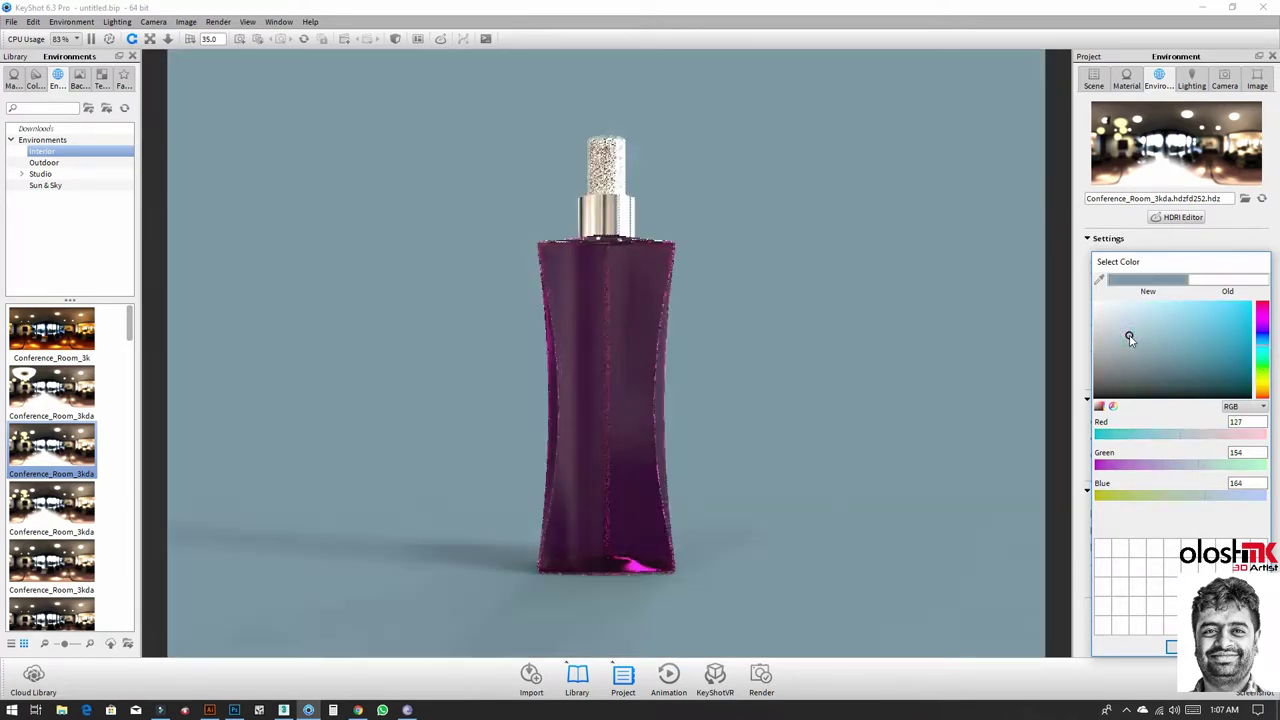
pyautogui.click(1118, 336)
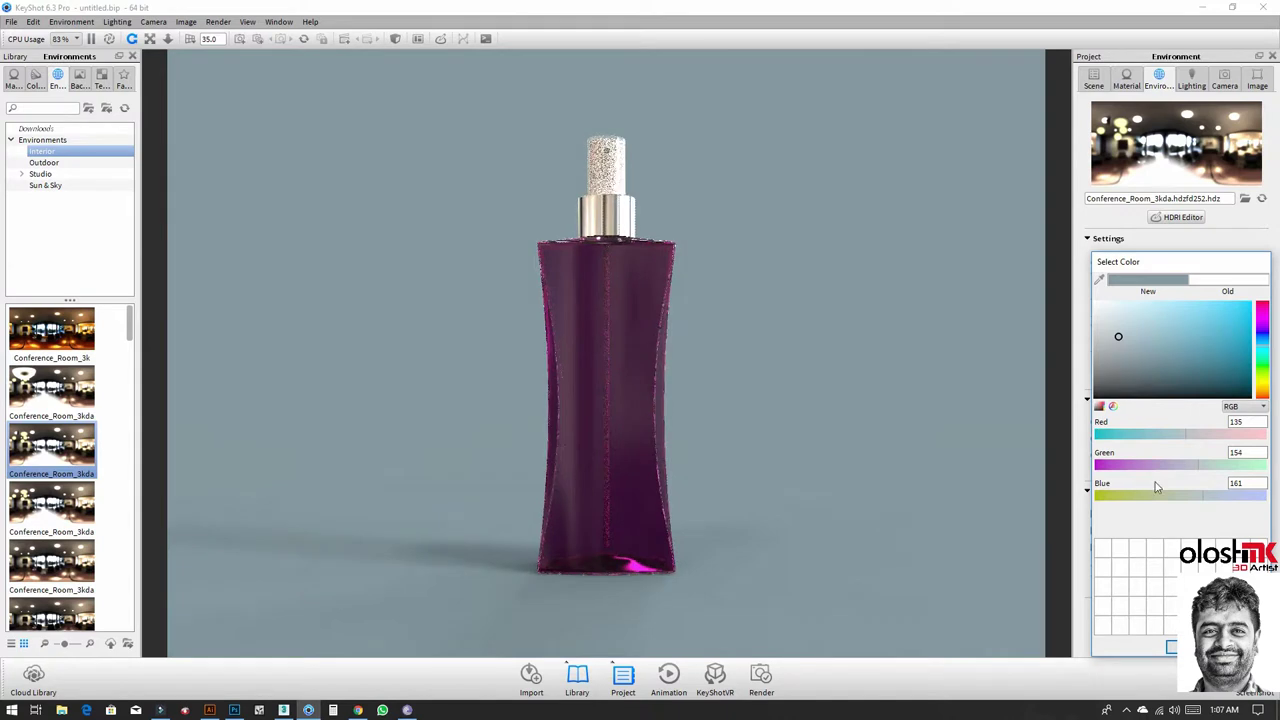
pyautogui.click(755, 585)
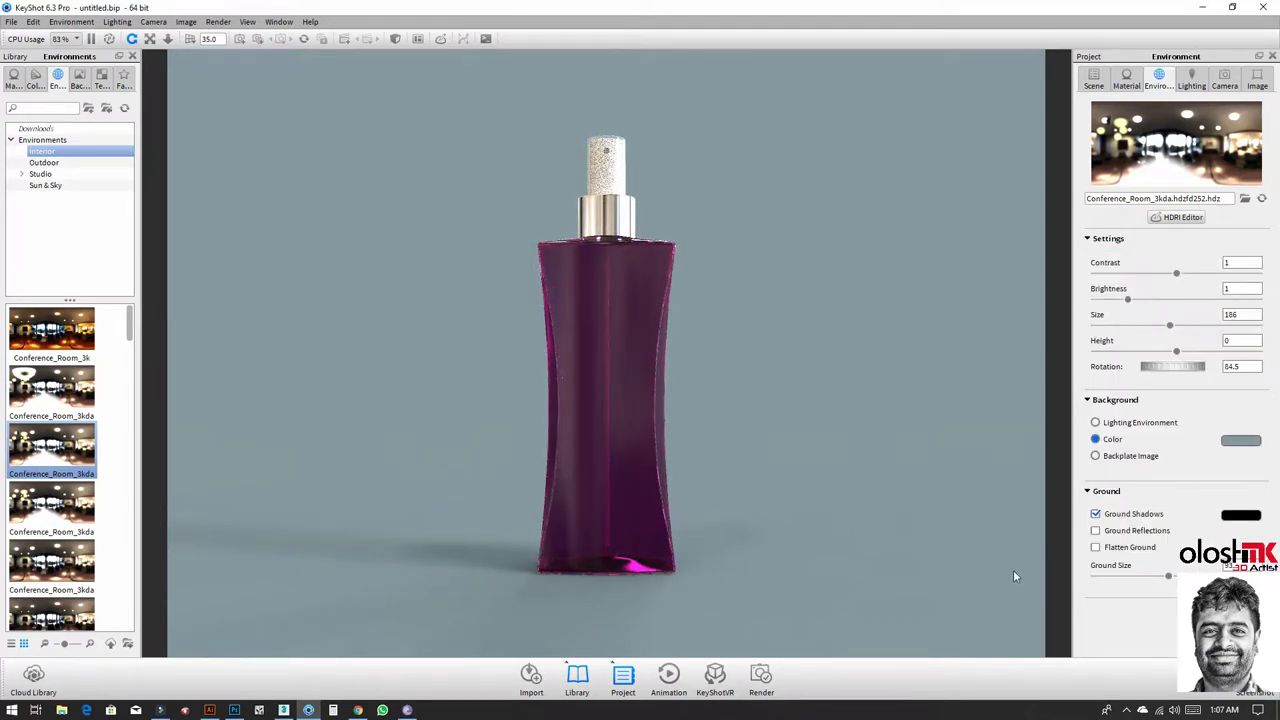
pyautogui.click(284, 710)
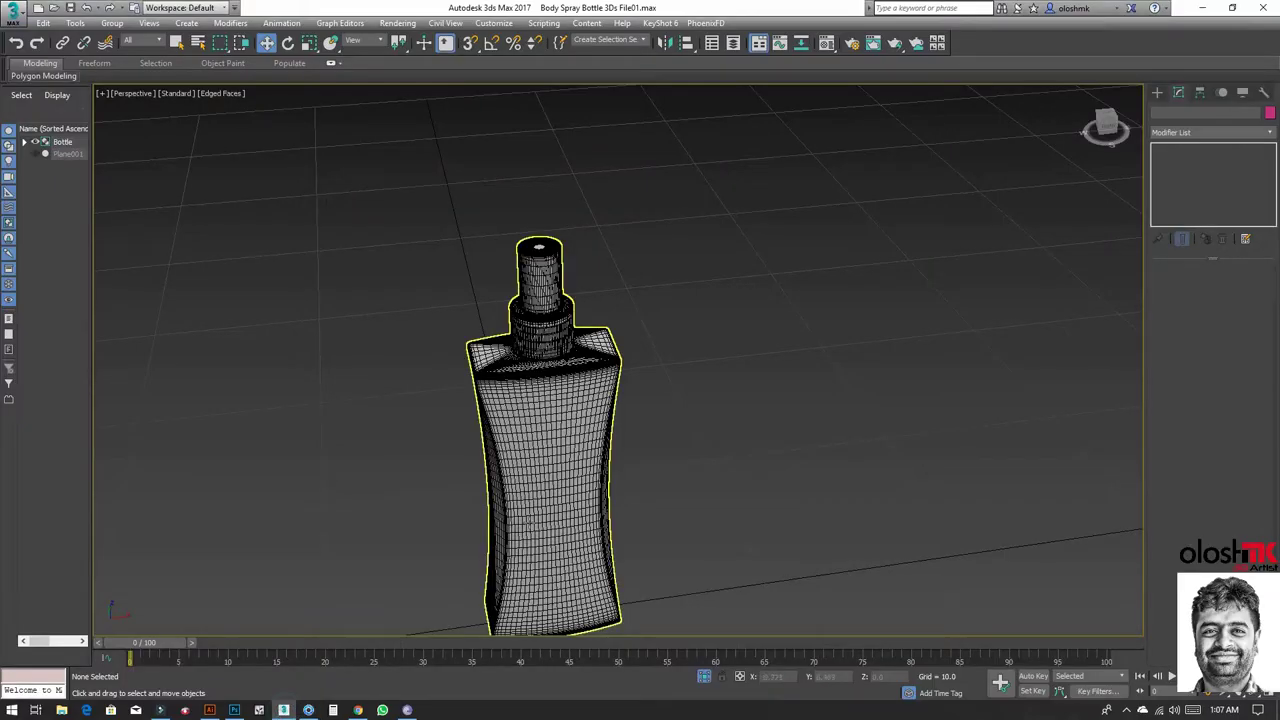
# Step: Open the bottle group, unhide all hidden objects, then close the group again
pyautogui.click(545, 490)
pyautogui.rightClick(552, 508)
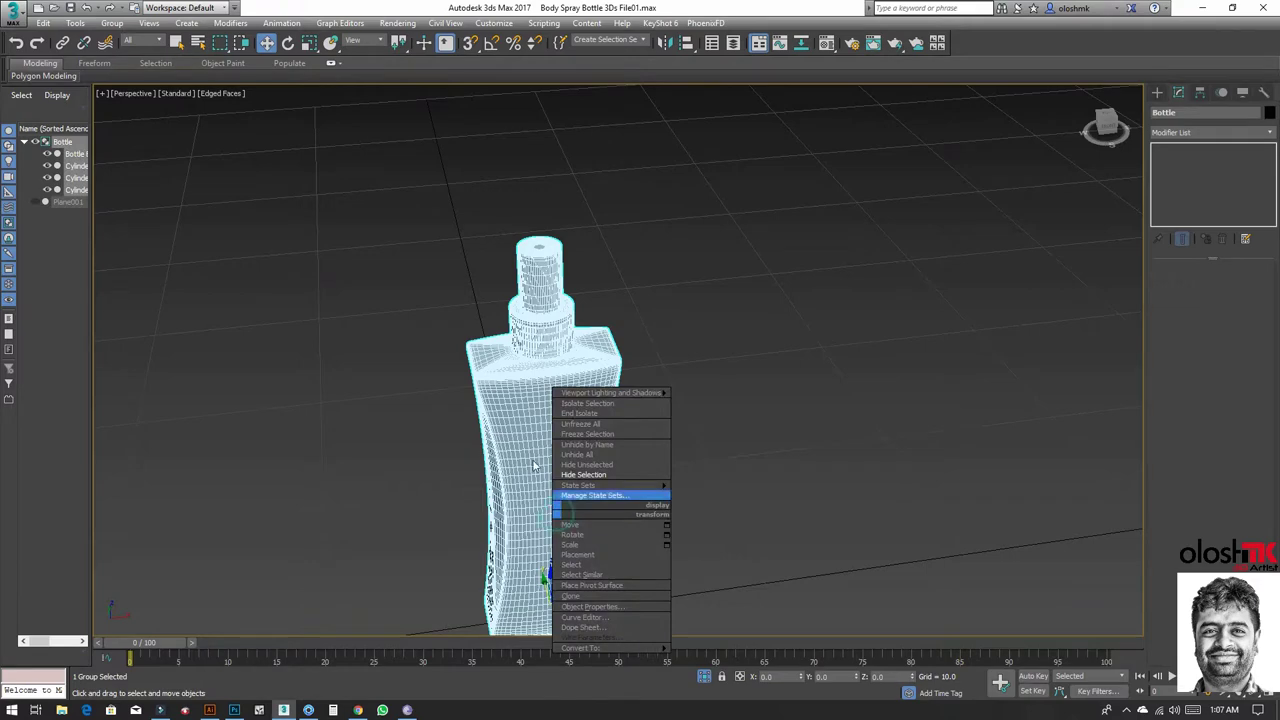
pyautogui.click(111, 23)
pyautogui.click(127, 74)
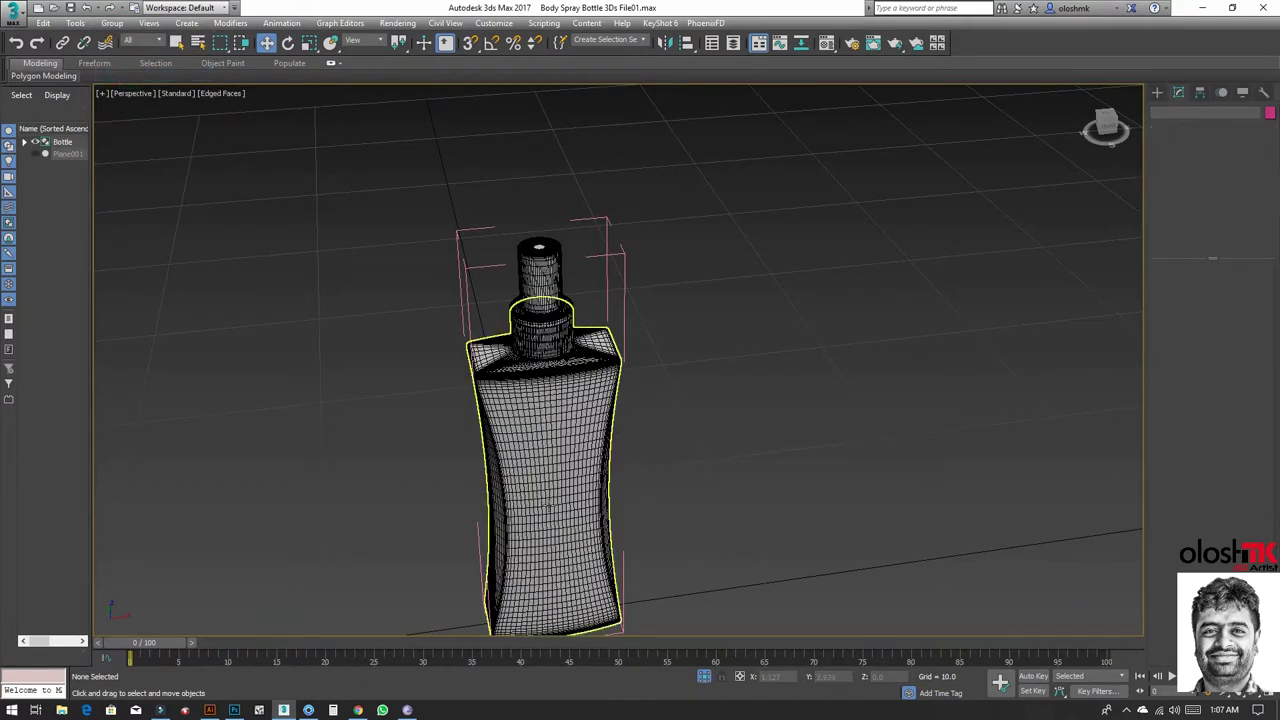
pyautogui.click(540, 330)
pyautogui.rightClick(545, 497)
pyautogui.click(575, 446)
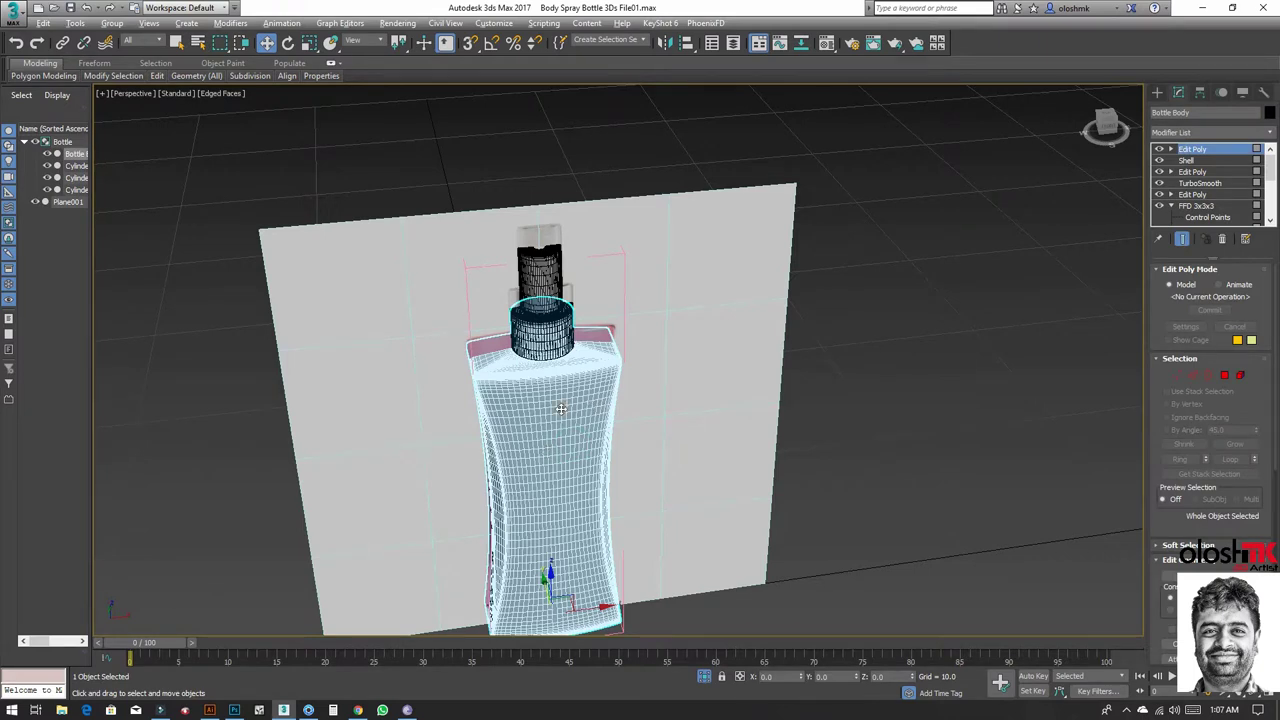
pyautogui.rightClick(561, 408)
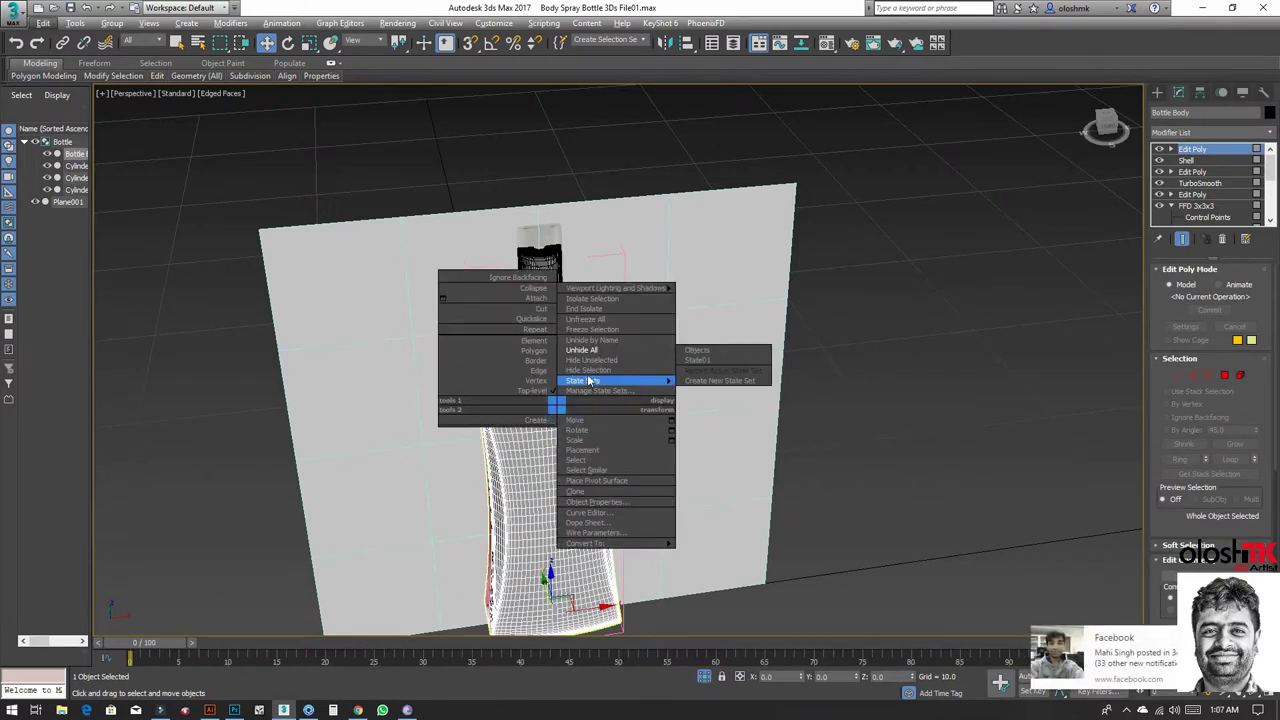
pyautogui.click(590, 382)
# Step: Select Cylinder002's polygons, unhide the bottle body mesh, and minimize 3ds Max
pyautogui.click(547, 416)
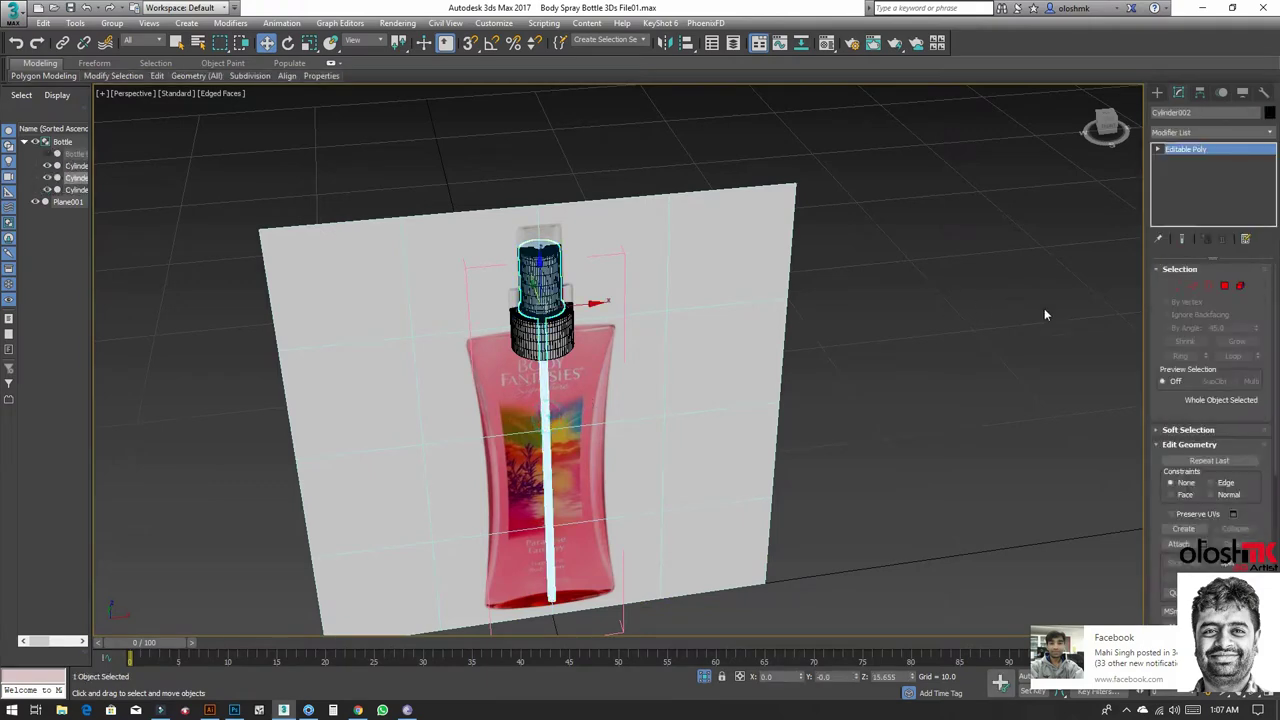
pyautogui.click(1224, 286)
pyautogui.hotkey('ctrl', 'a')
pyautogui.moveTo(731, 517)
pyautogui.keyDown('alt'); pyautogui.mouseDown(button='middle')
pyautogui.moveTo(603, 527)
pyautogui.moveTo(575, 432)
pyautogui.mouseUp(button='middle'); pyautogui.keyUp('alt')
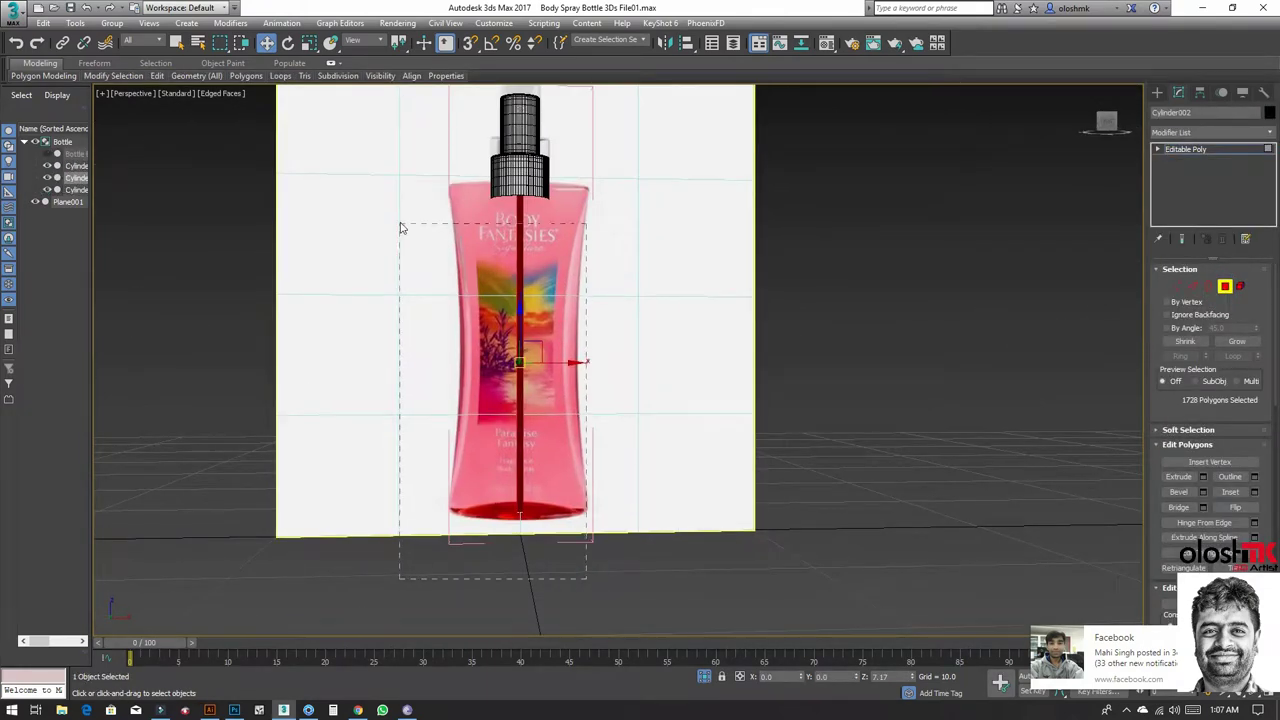
pyautogui.click(1224, 286)
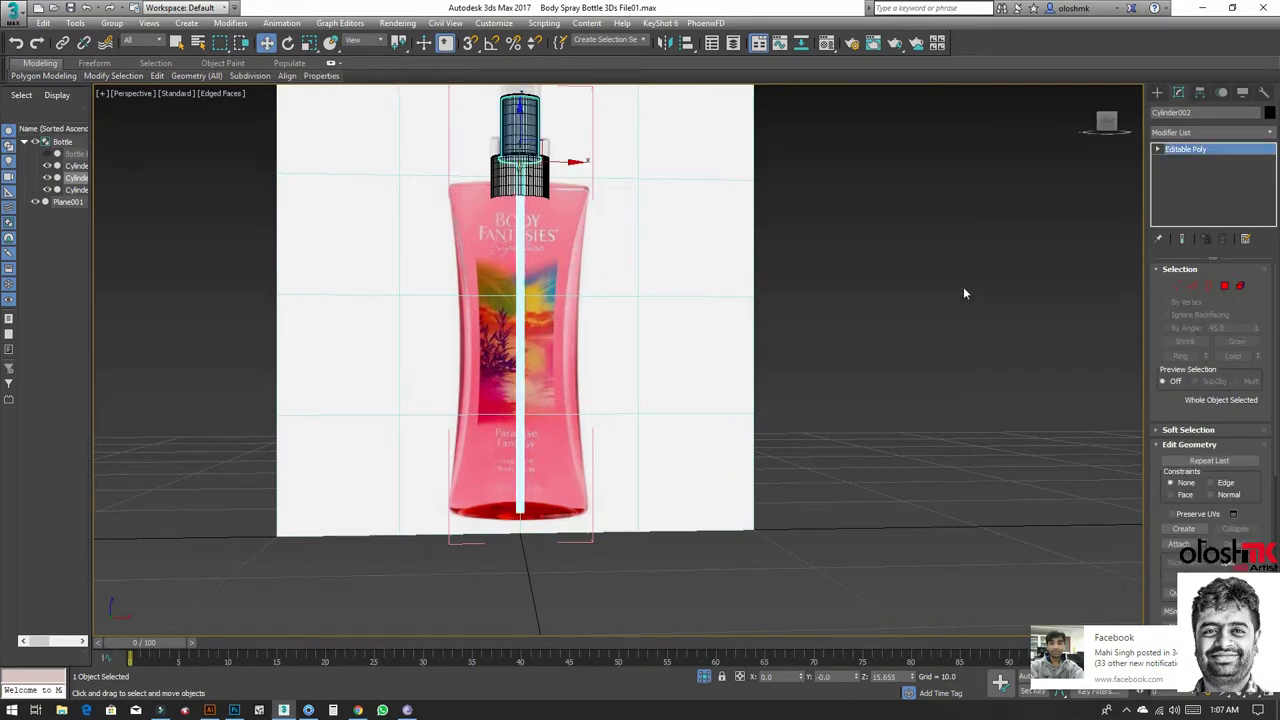
pyautogui.rightClick(958, 285)
pyautogui.click(982, 229)
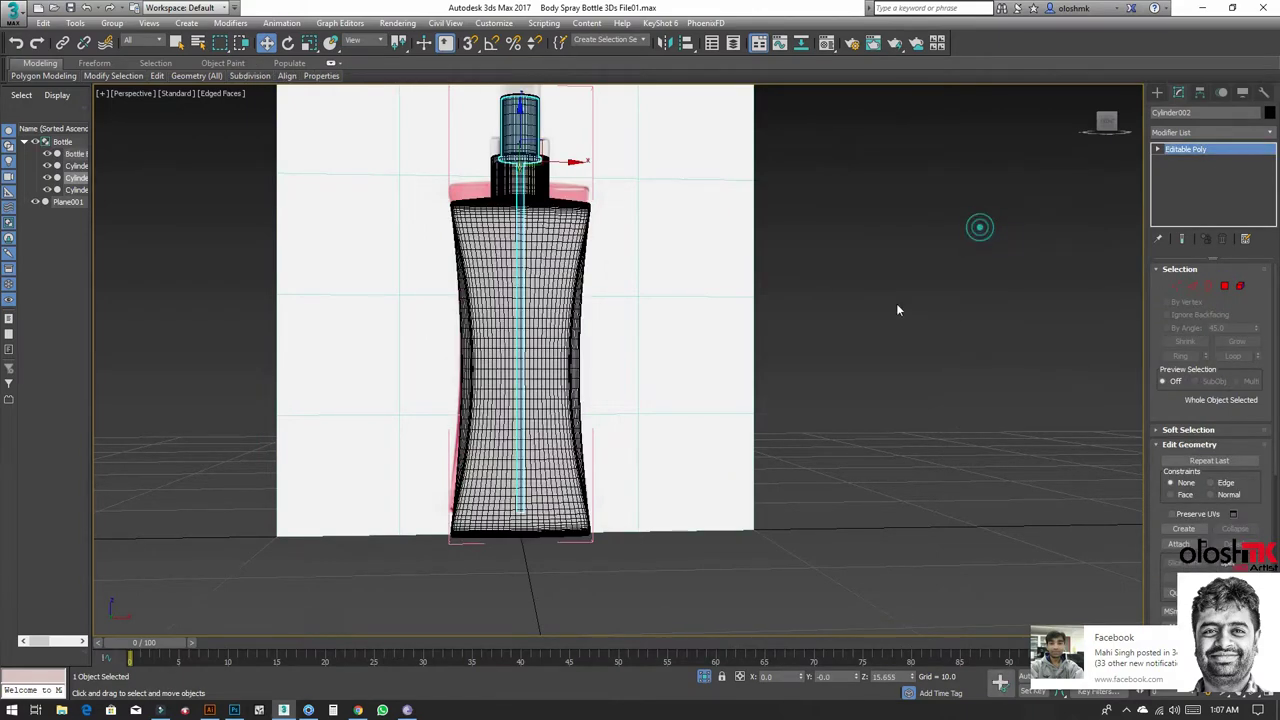
pyautogui.click(1201, 8)
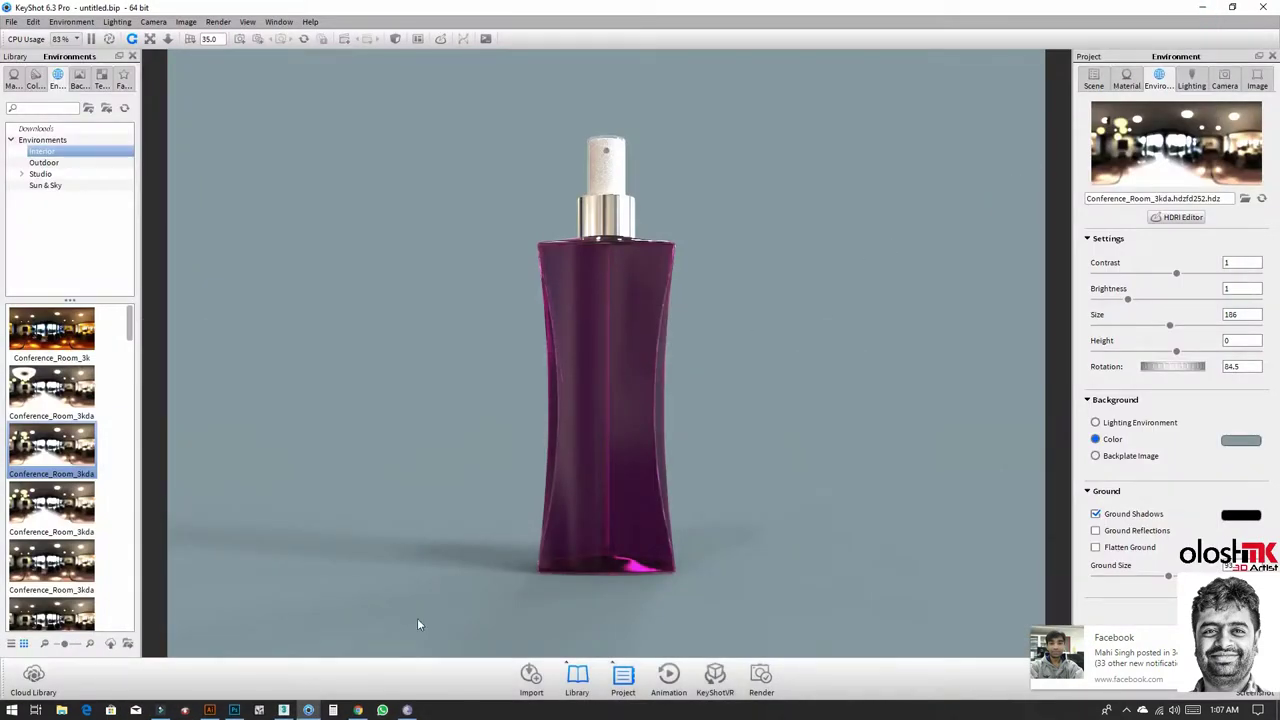
# Step: Set the label's web export to 2500%, width 3510 px (3510 × 8190), in PNG-24 format
pyautogui.click(209, 710)
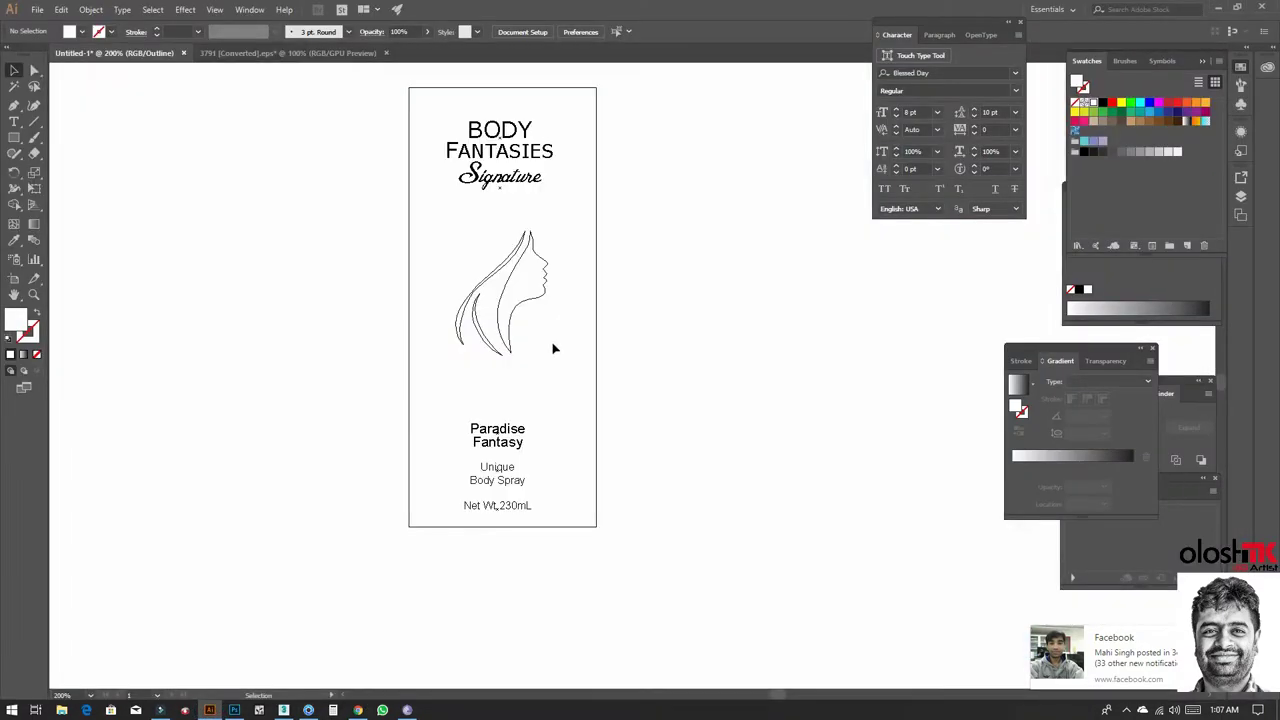
pyautogui.click(15, 279)
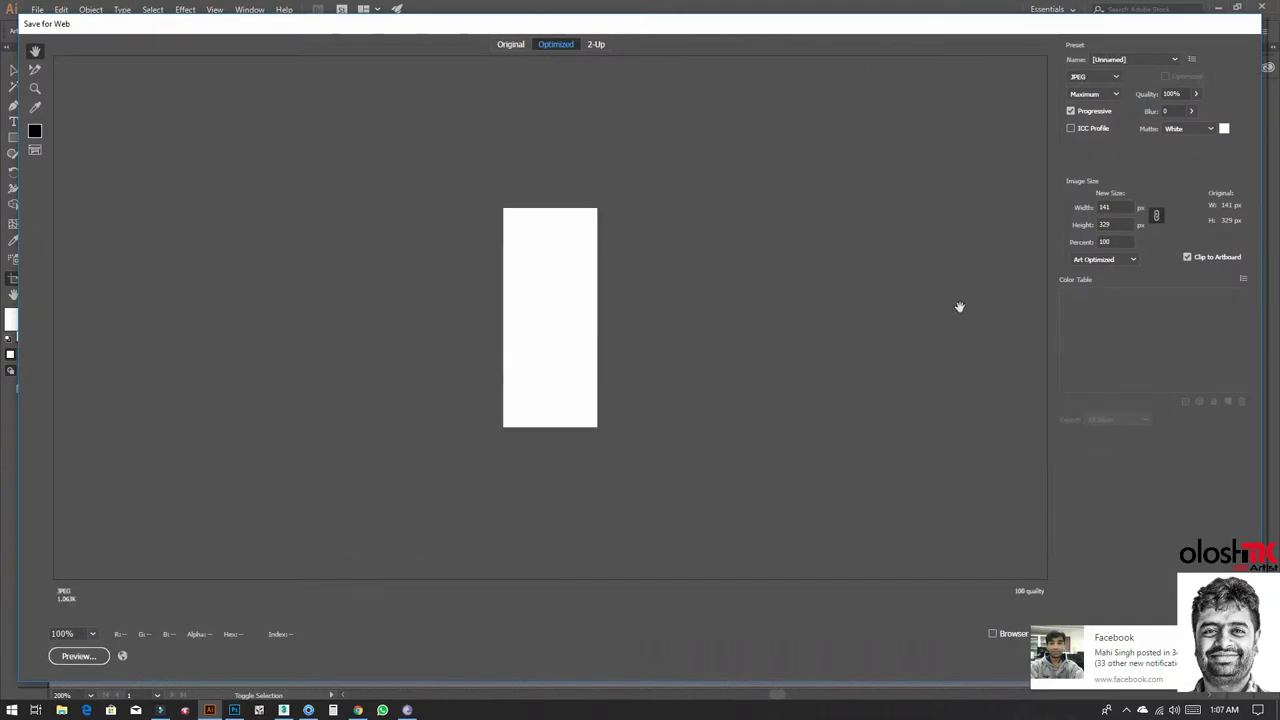
pyautogui.click(1115, 241)
pyautogui.write('2500')
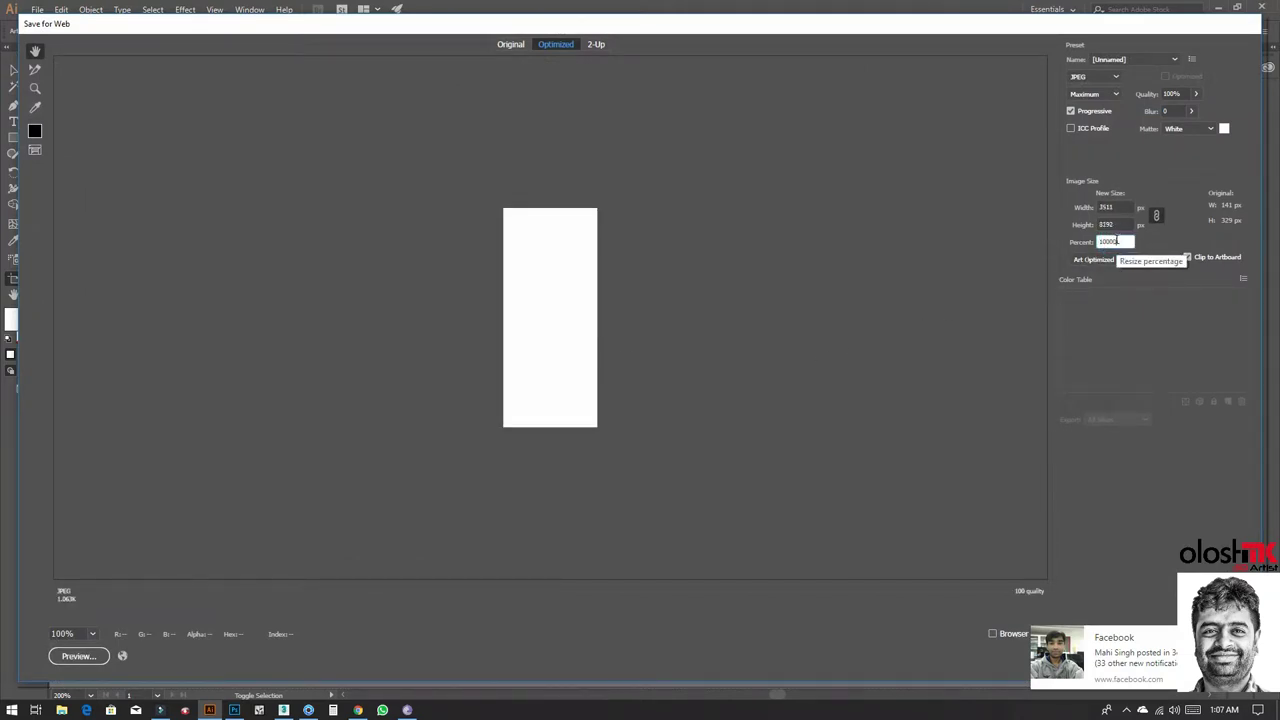
pyautogui.click(1118, 224)
pyautogui.click(1121, 206)
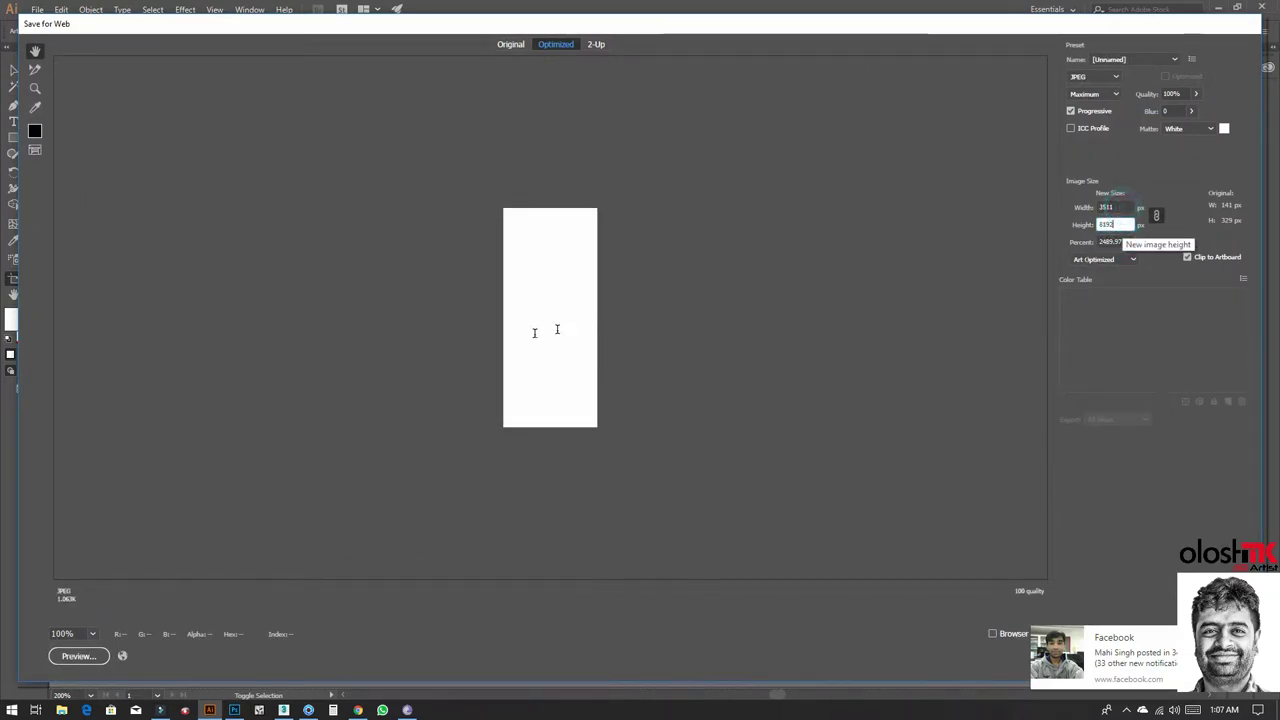
pyautogui.click(648, 360)
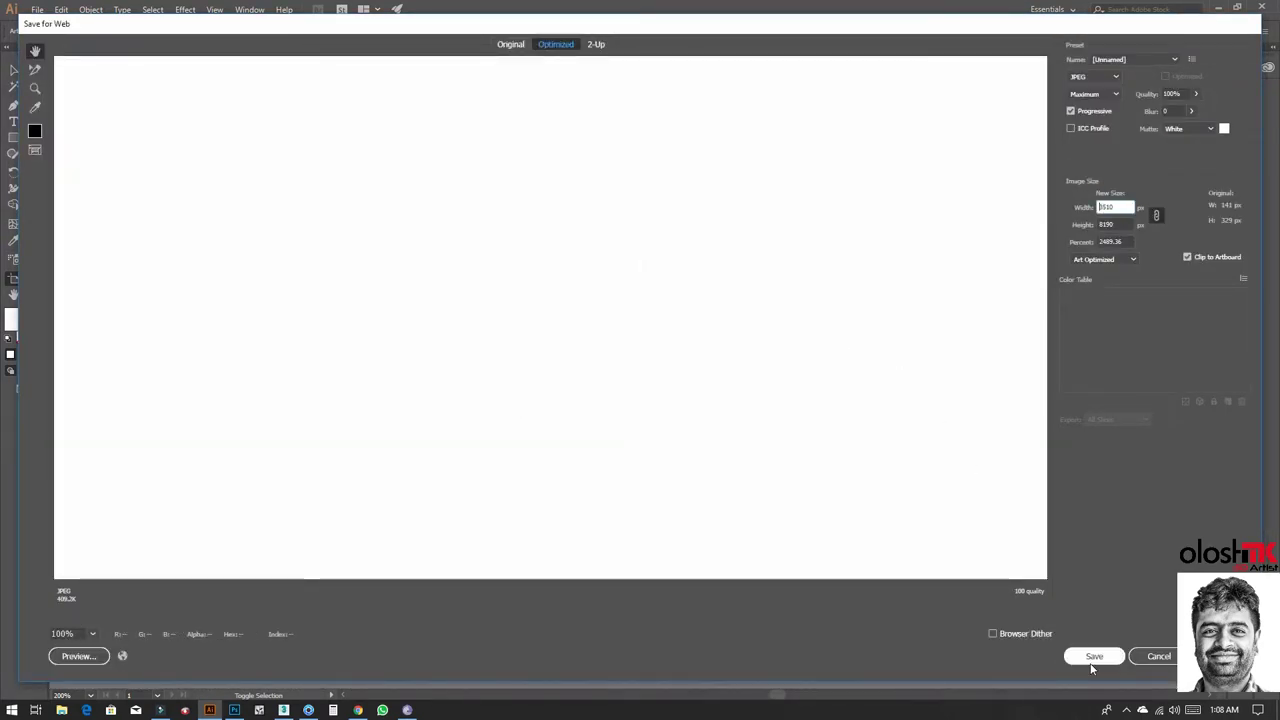
pyautogui.press('Tab')
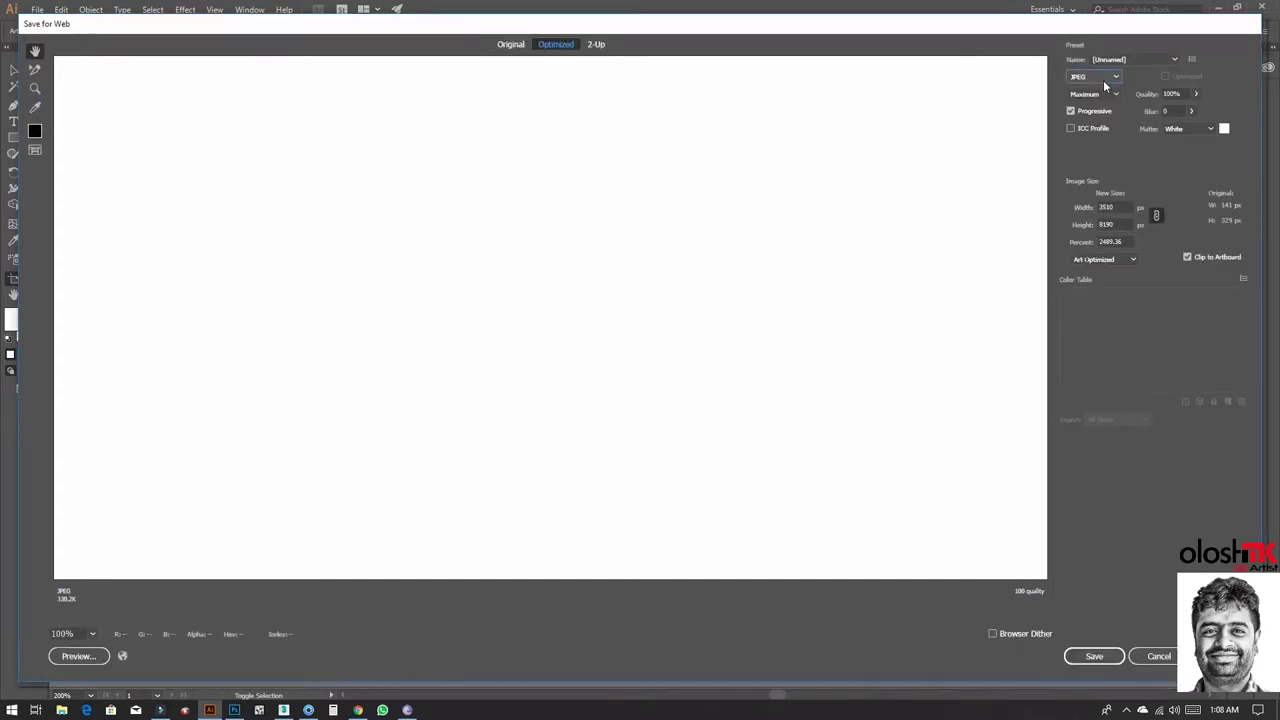
pyautogui.click(1103, 78)
pyautogui.click(1101, 136)
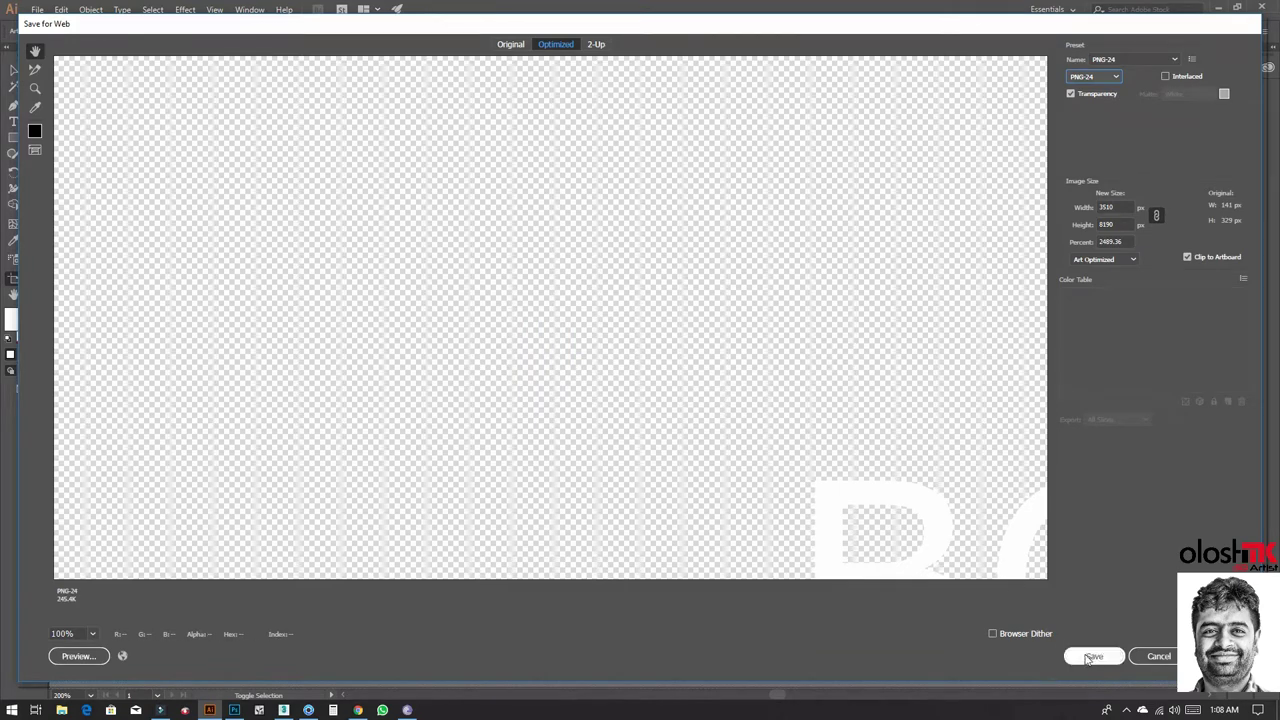
# Step: Save the label PNG into Desktop > 3Ds File > Body Spray Bottle 3Ds File > sceneassets > images
pyautogui.click(1094, 656)
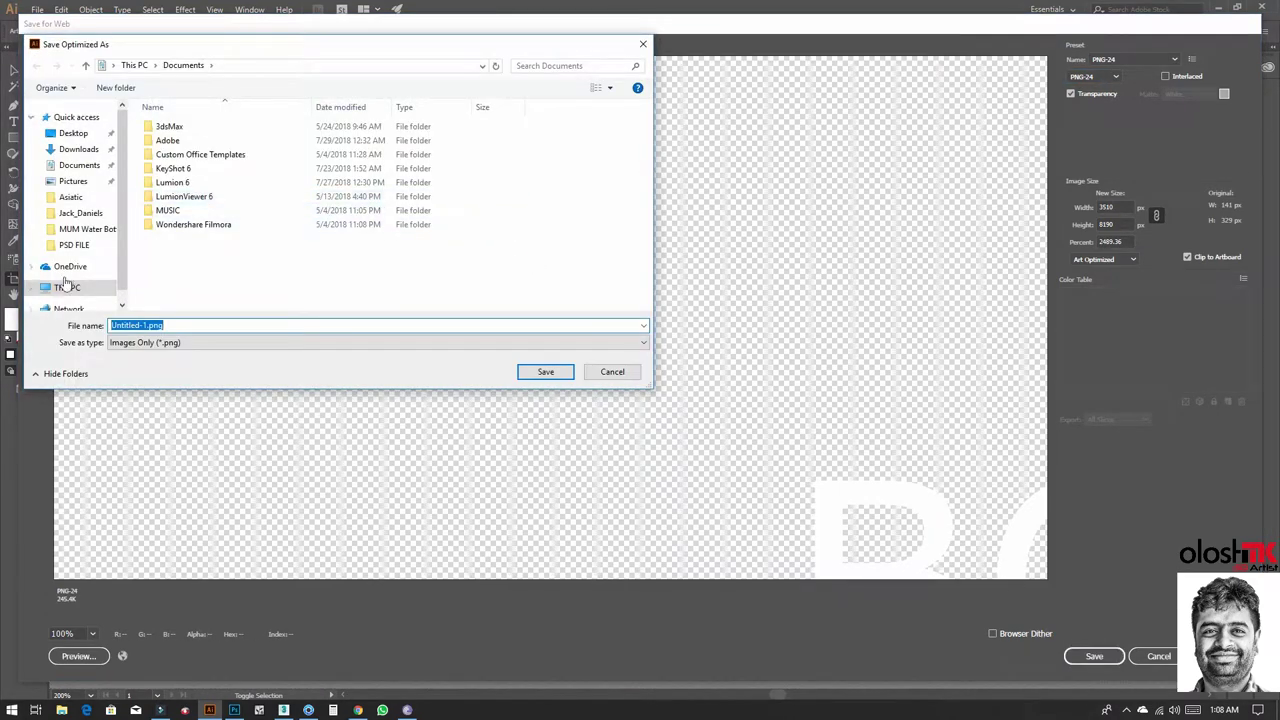
pyautogui.click(67, 261)
pyautogui.scroll(-3, 226, 250)
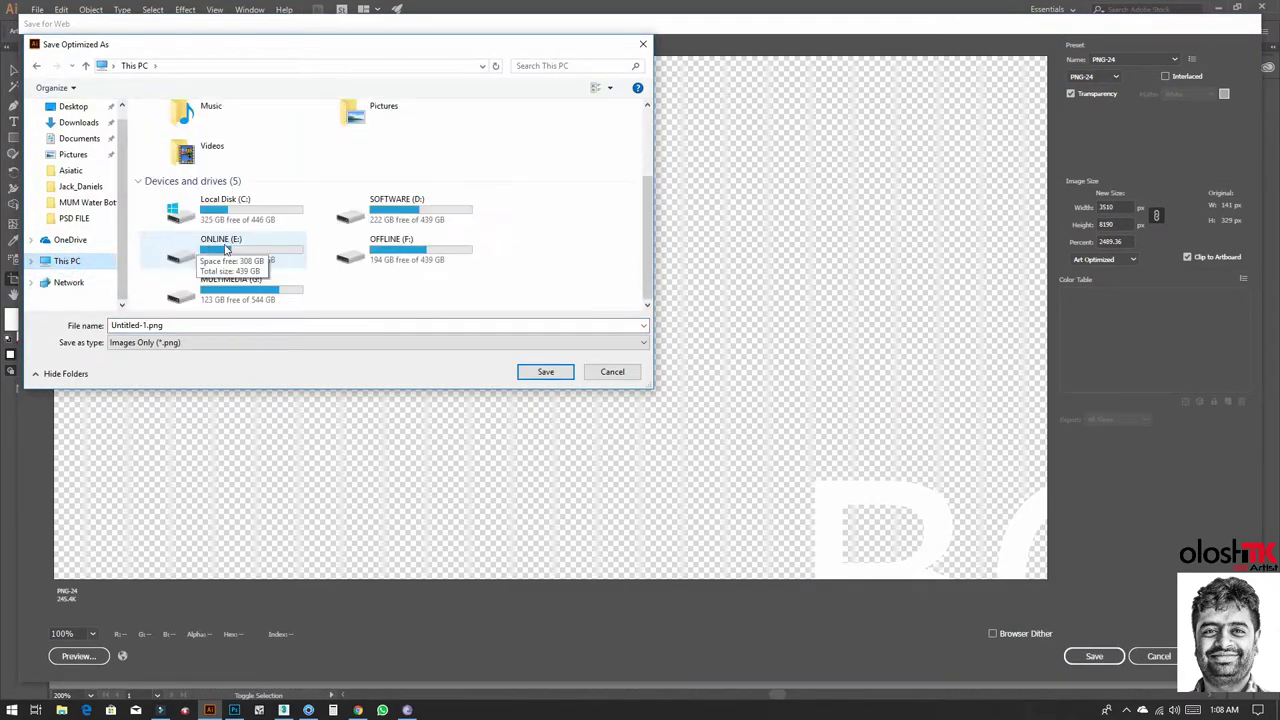
pyautogui.click(72, 106)
pyautogui.doubleClick(317, 145)
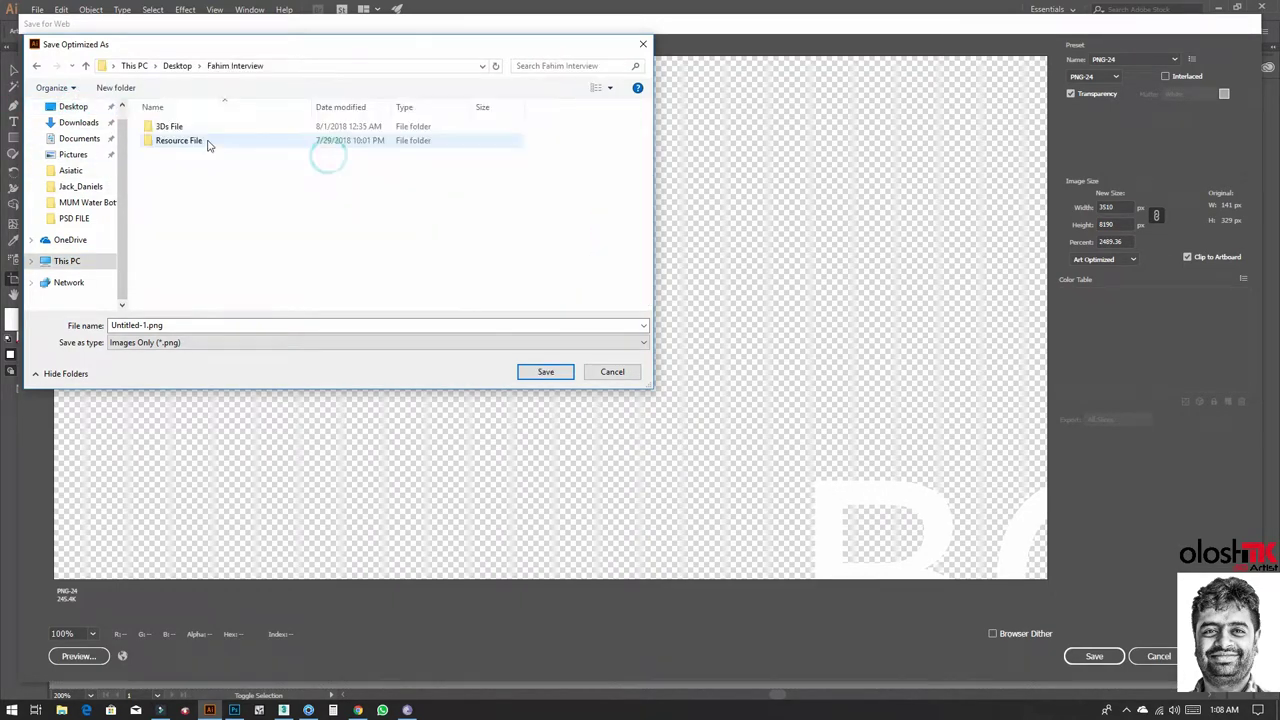
pyautogui.click(193, 131)
pyautogui.doubleClick(175, 127)
pyautogui.doubleClick(178, 126)
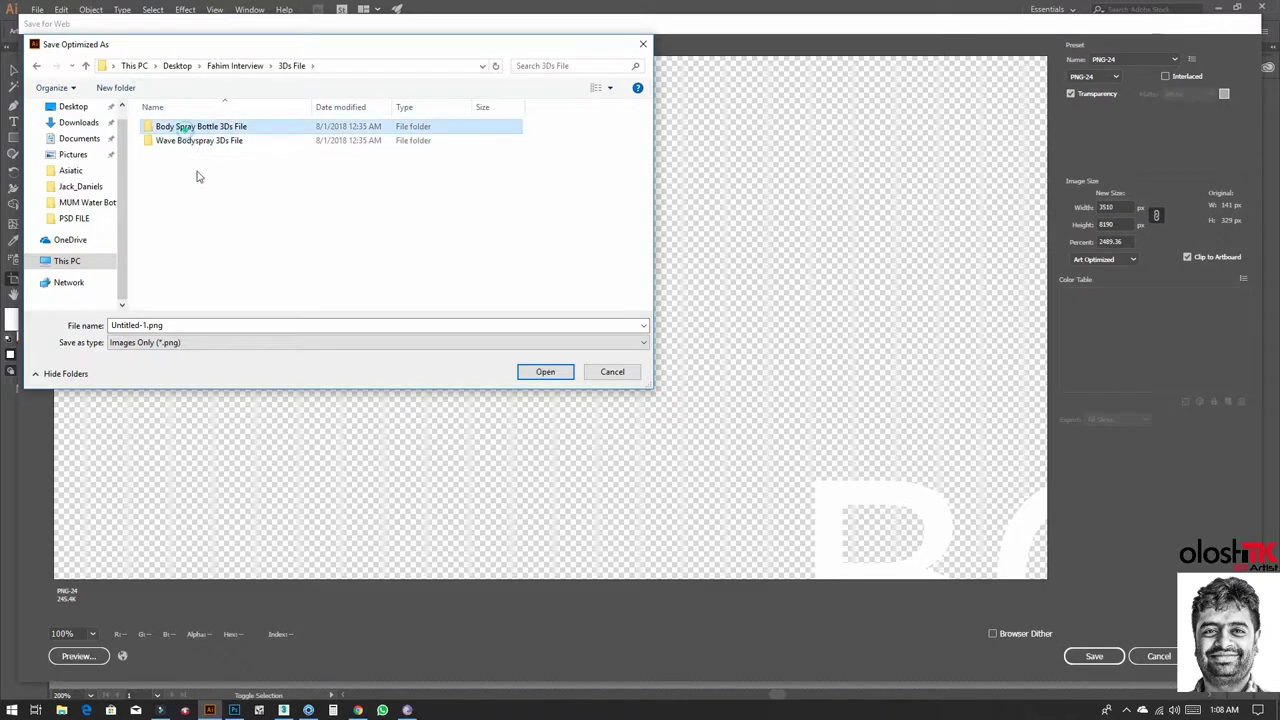
pyautogui.doubleClick(171, 280)
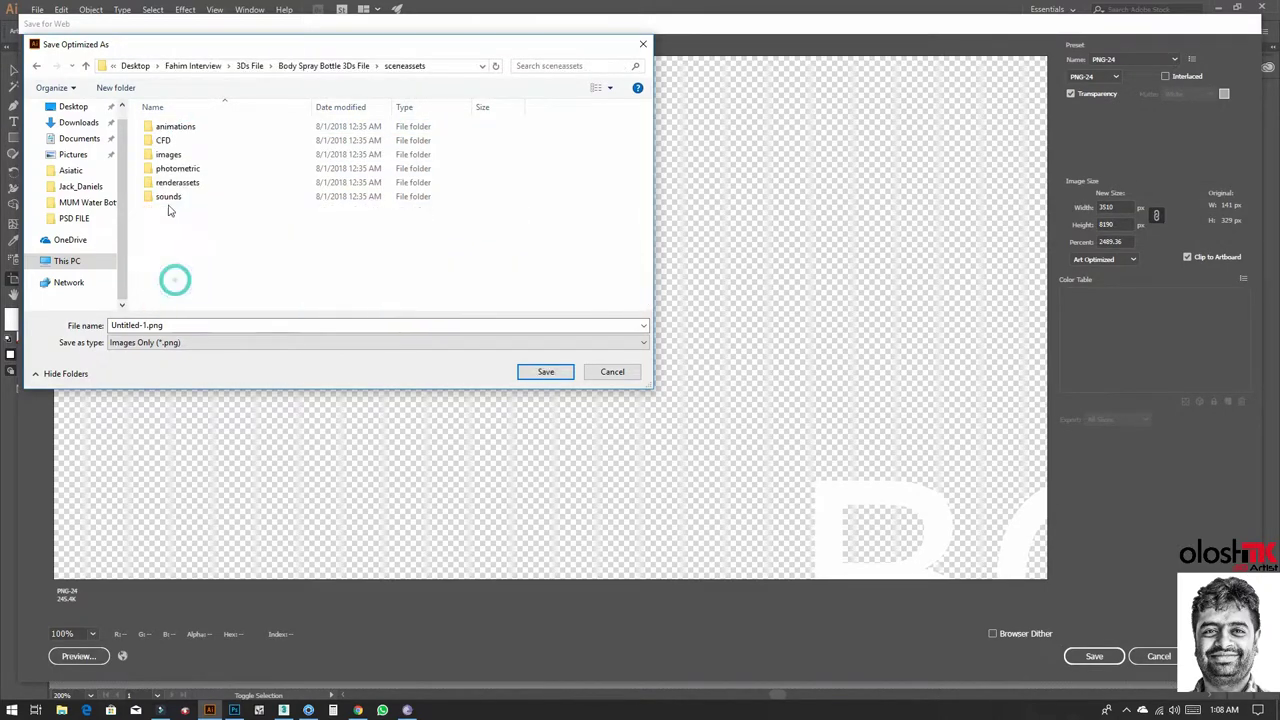
pyautogui.doubleClick(163, 155)
pyautogui.doubleClick(195, 324)
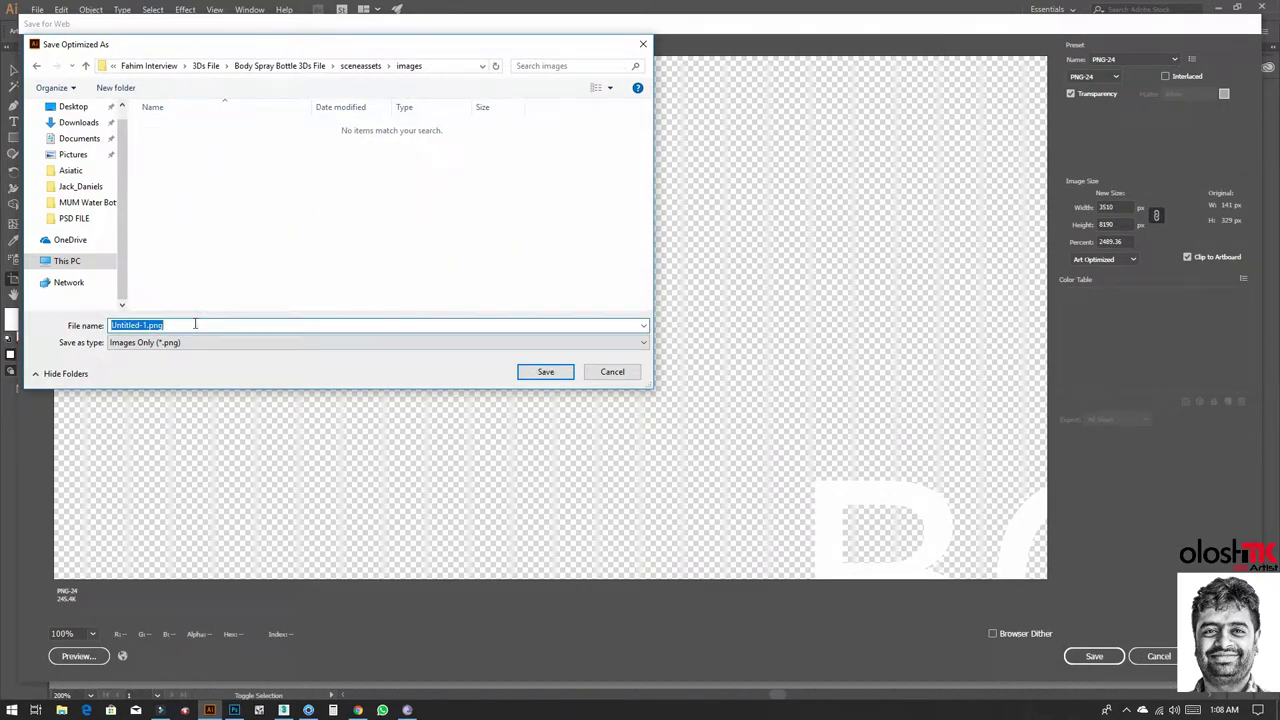
pyautogui.write('Label')
pyautogui.press('Return')
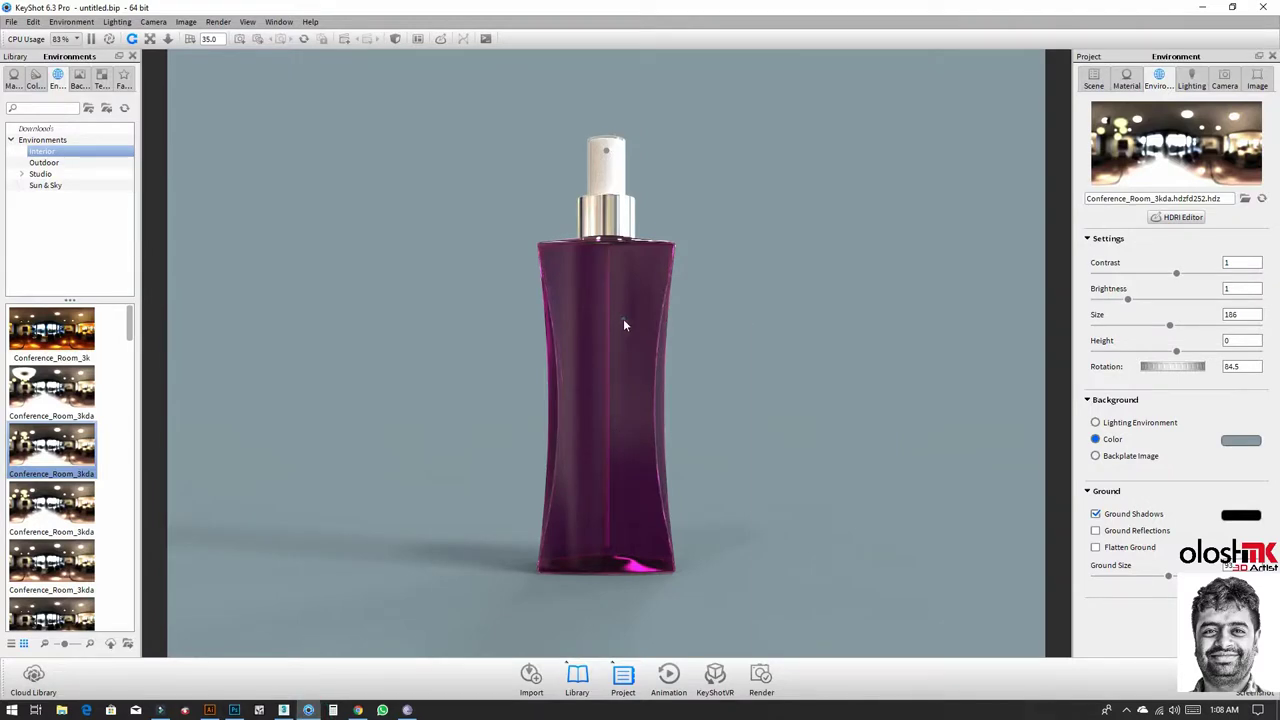
# Step: Change the bottle's glass material colour to a brighter pink
pyautogui.rightClick(623, 325)
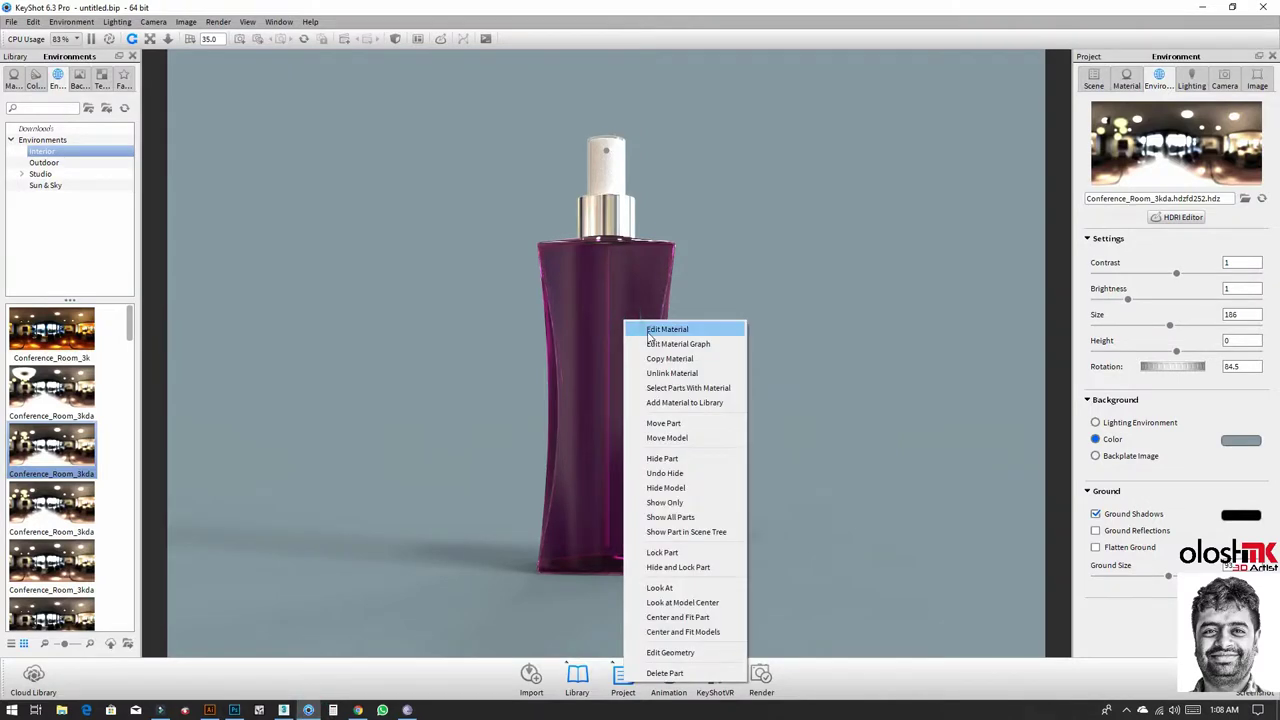
pyautogui.click(646, 329)
pyautogui.click(1243, 214)
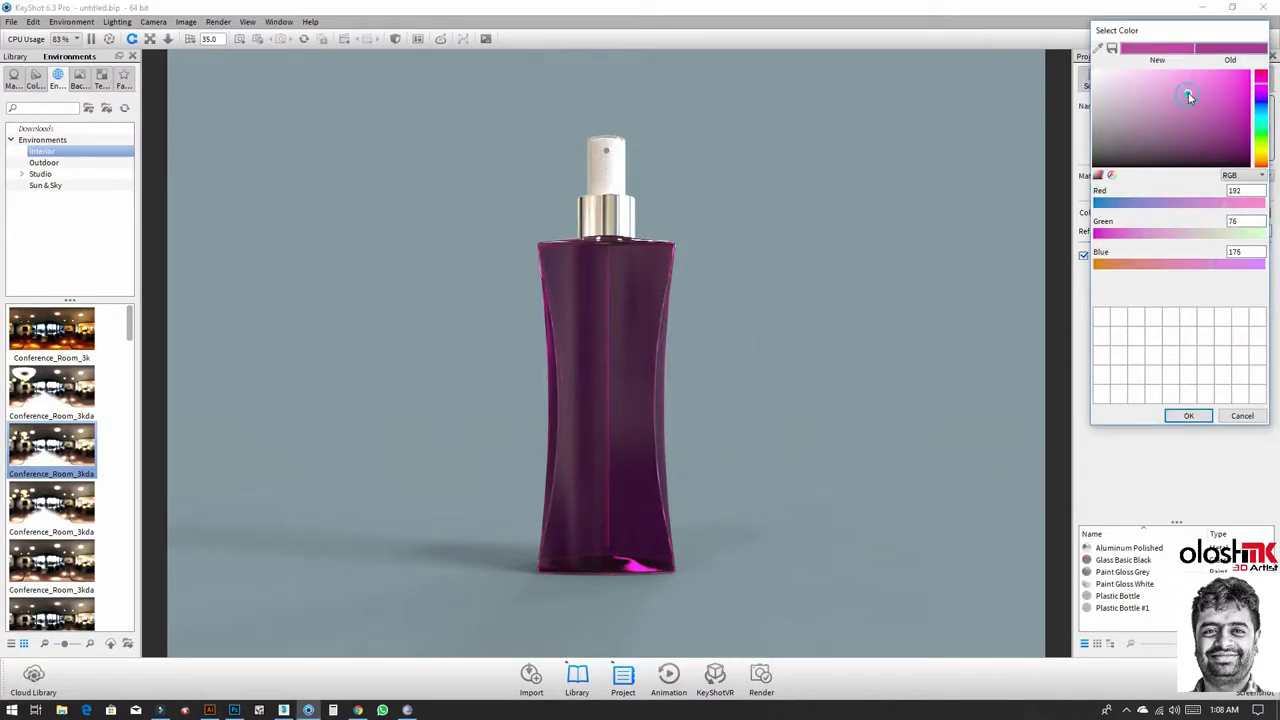
pyautogui.click(1188, 92)
pyautogui.moveTo(1200, 90); pyautogui.dragTo(1198, 82)
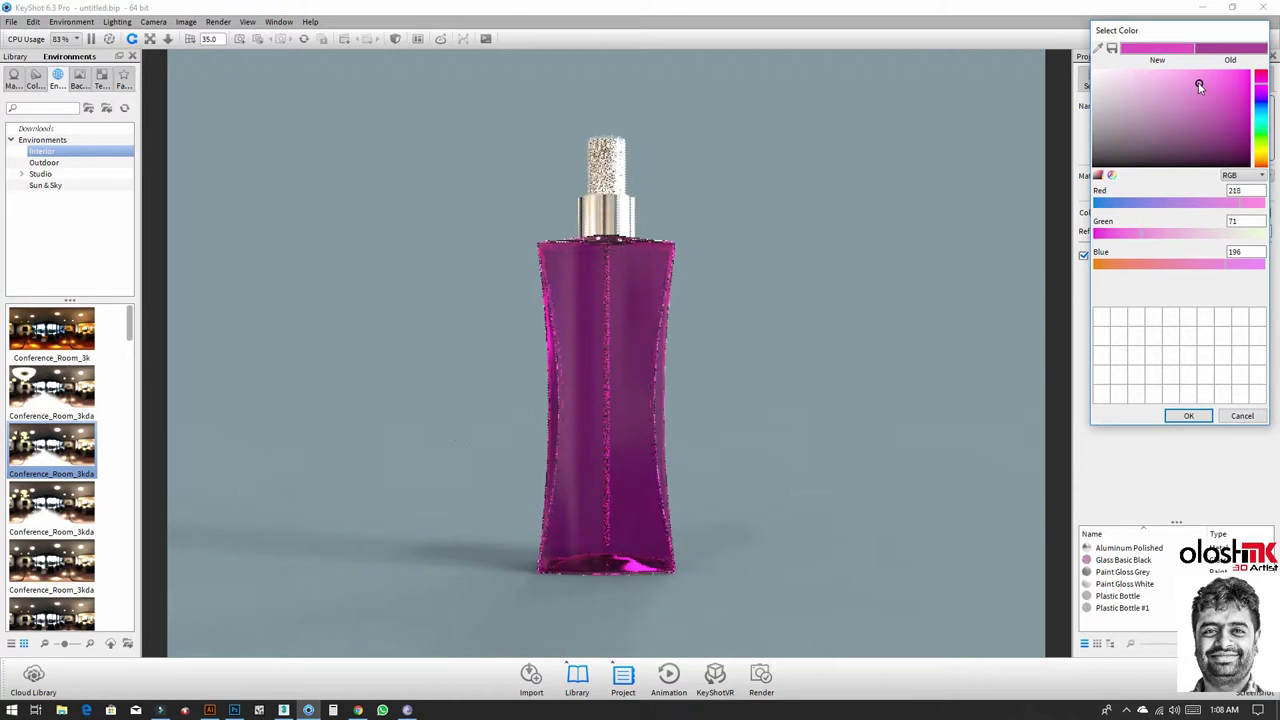
pyautogui.click(1187, 416)
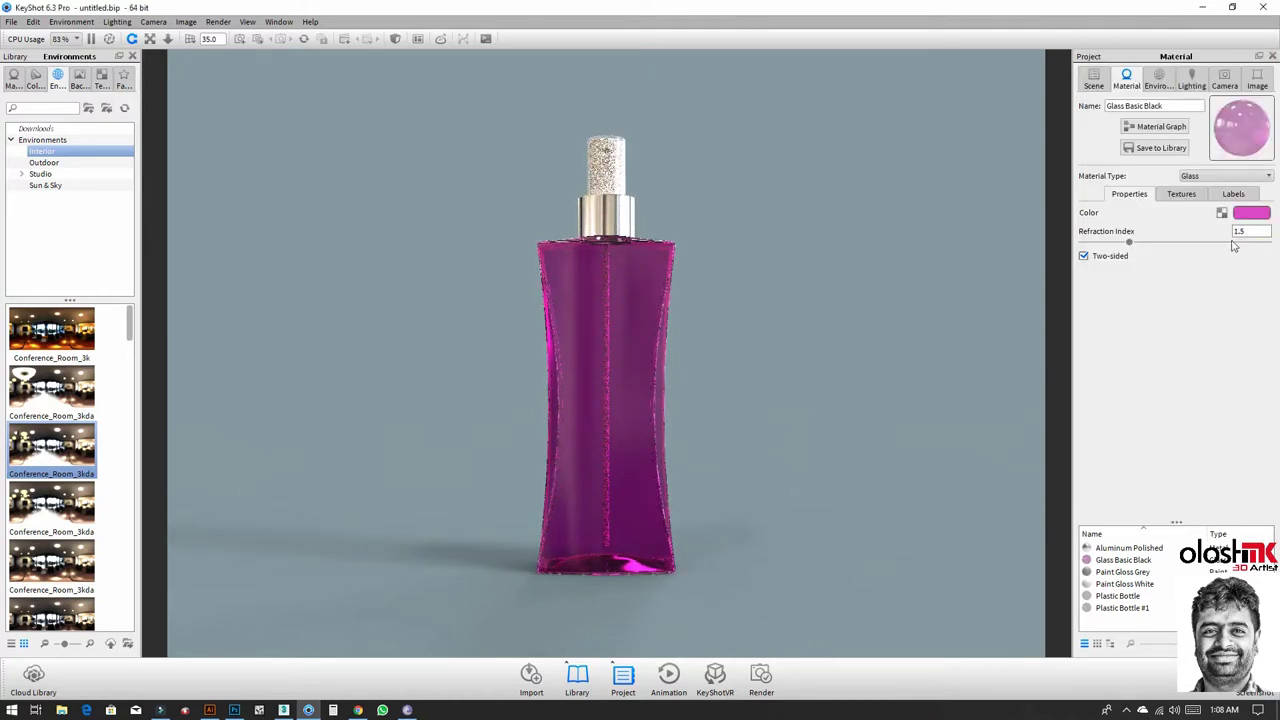
# Step: Add Lable.png as a label at the bottle's centre and set its scale to 10, 6, then 5
pyautogui.click(1220, 196)
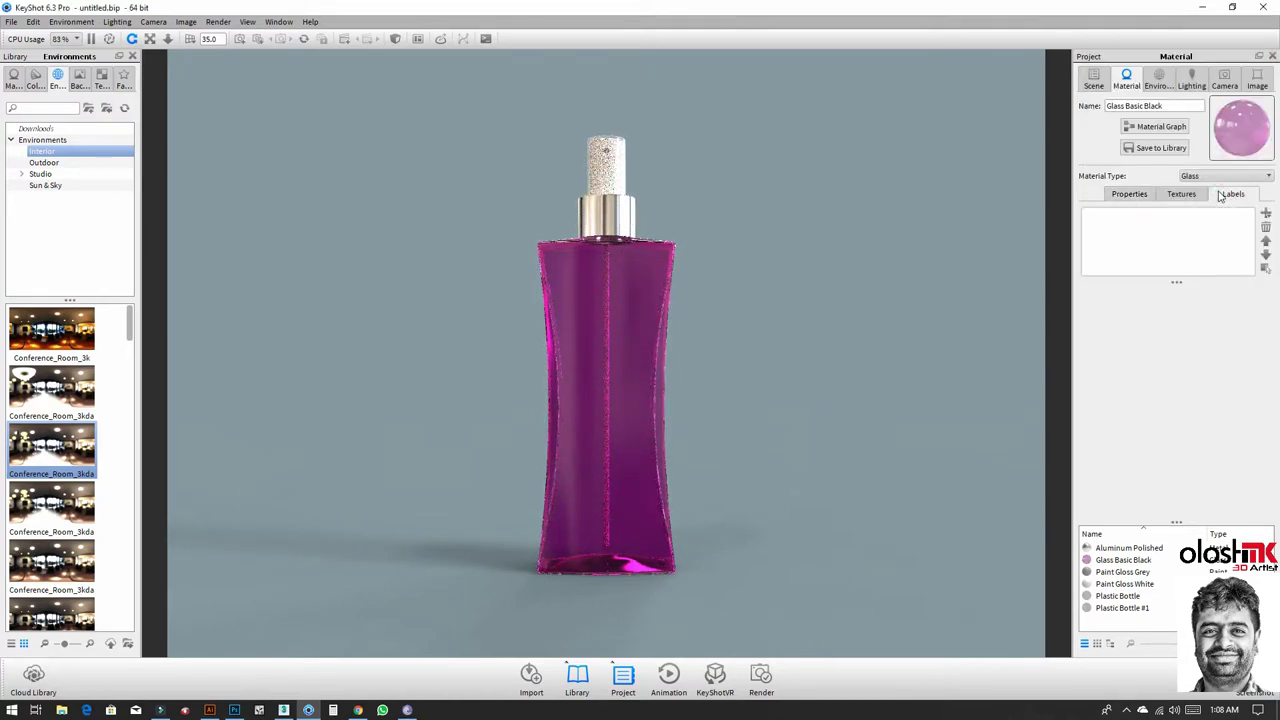
pyautogui.click(1266, 214)
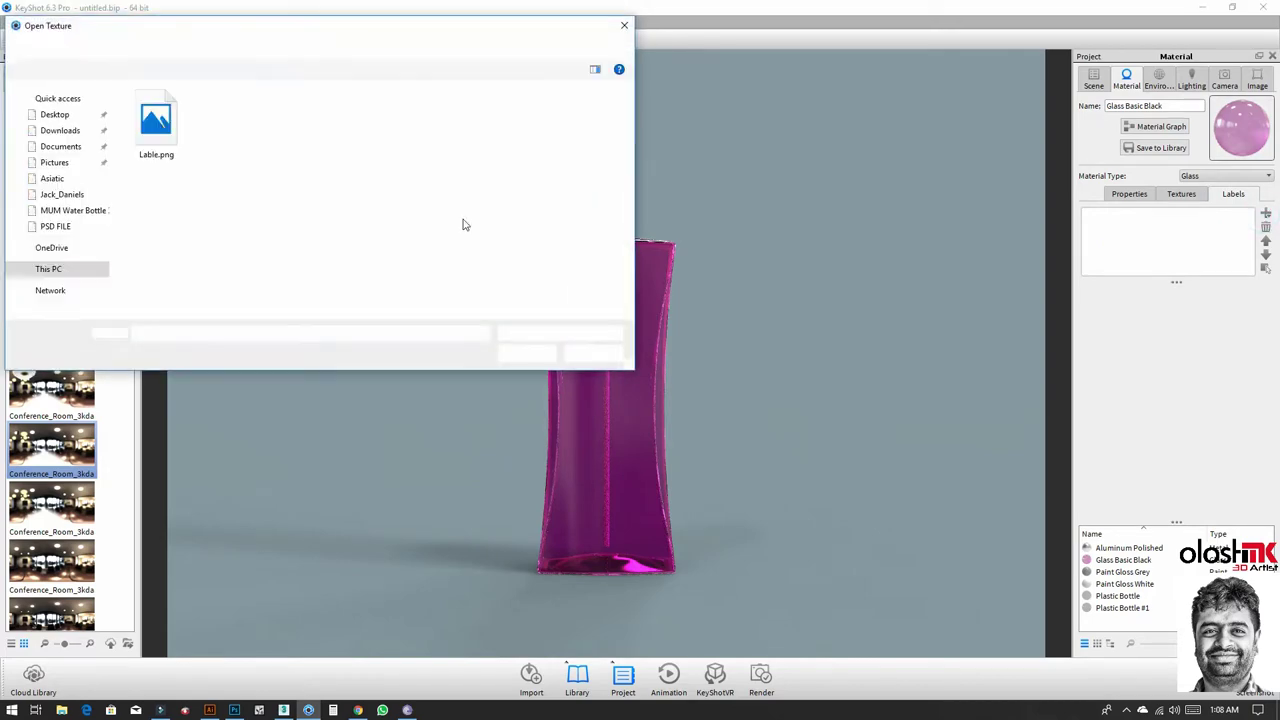
pyautogui.doubleClick(155, 125)
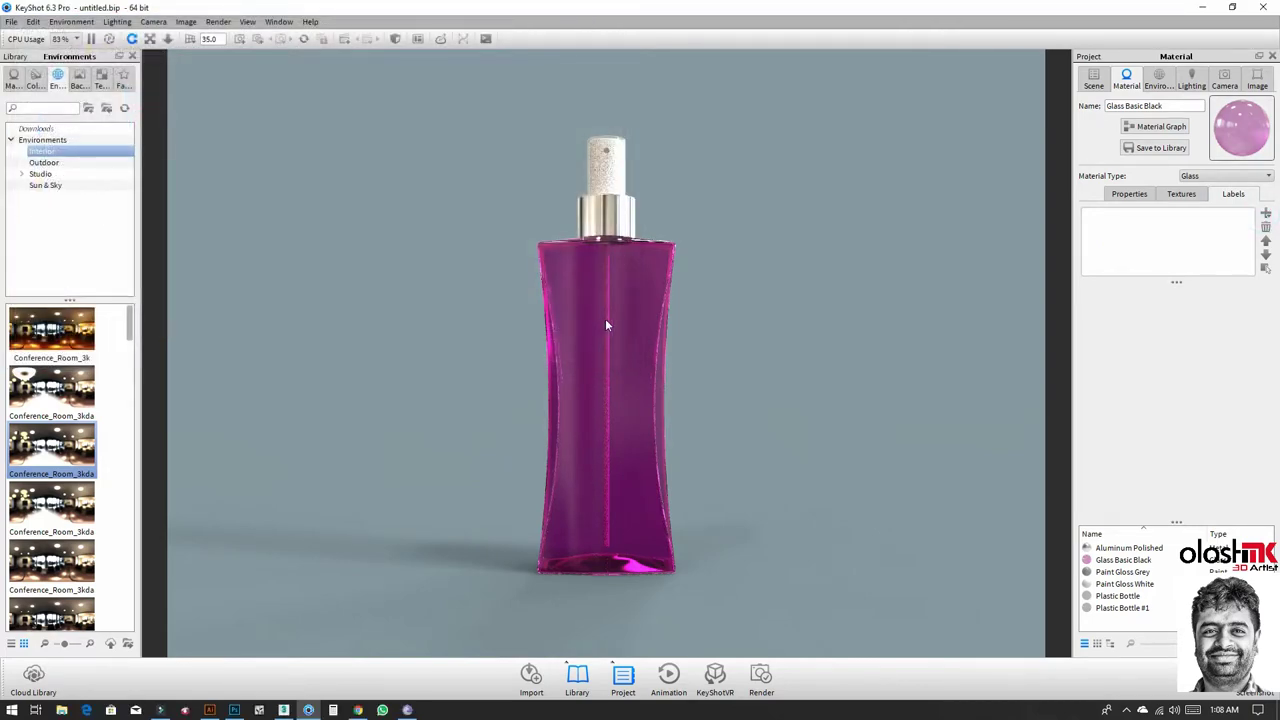
pyautogui.click(606, 366)
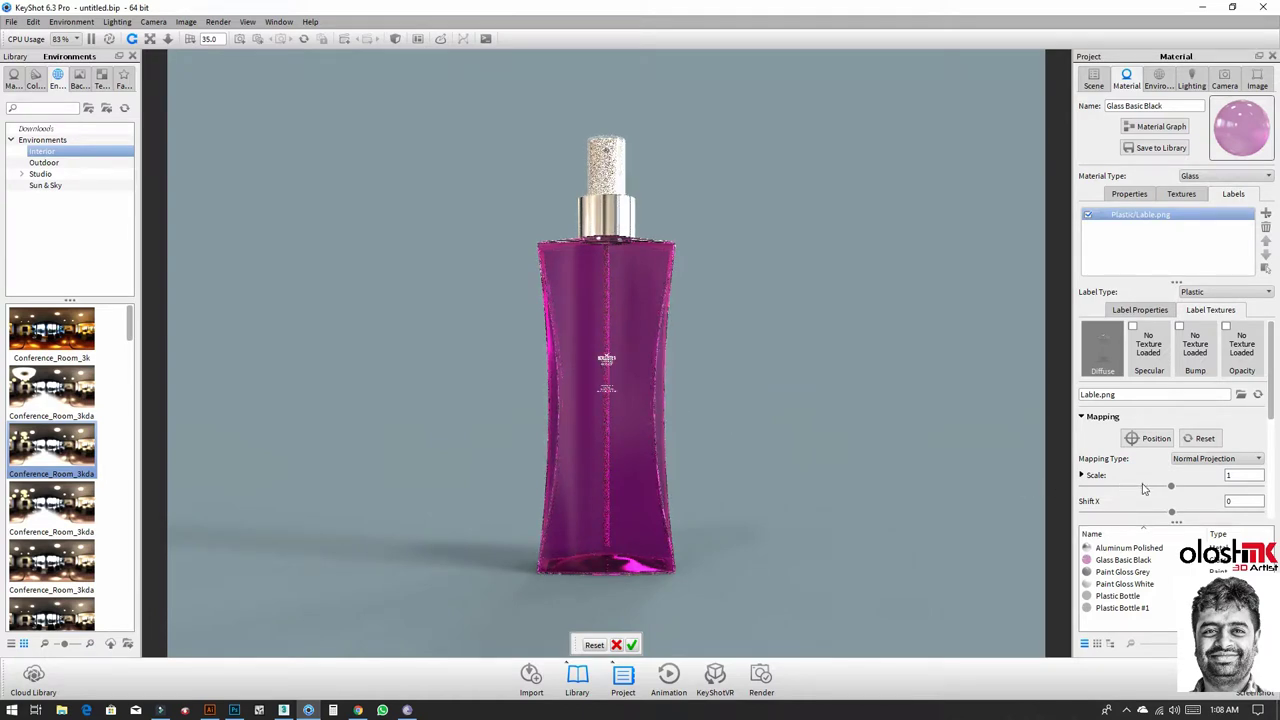
pyautogui.doubleClick(1239, 476)
pyautogui.write('10')
pyautogui.press('Return')
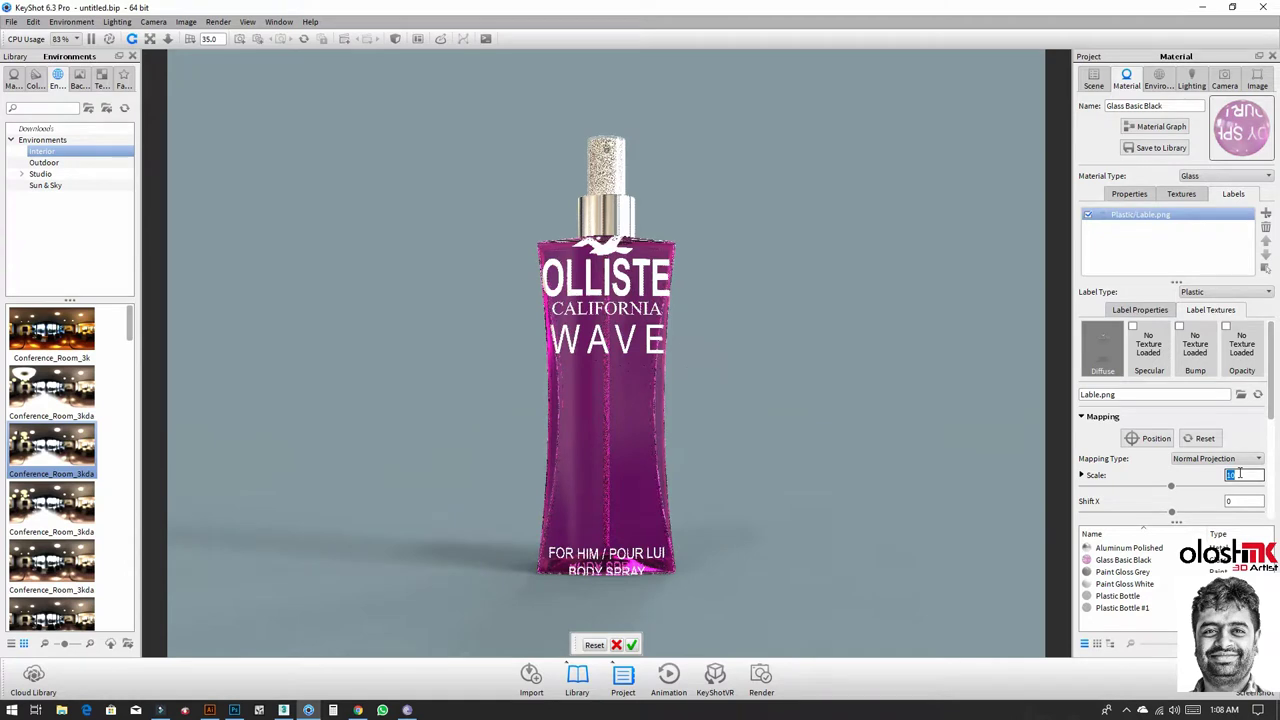
pyautogui.write('6')
pyautogui.press('Return')
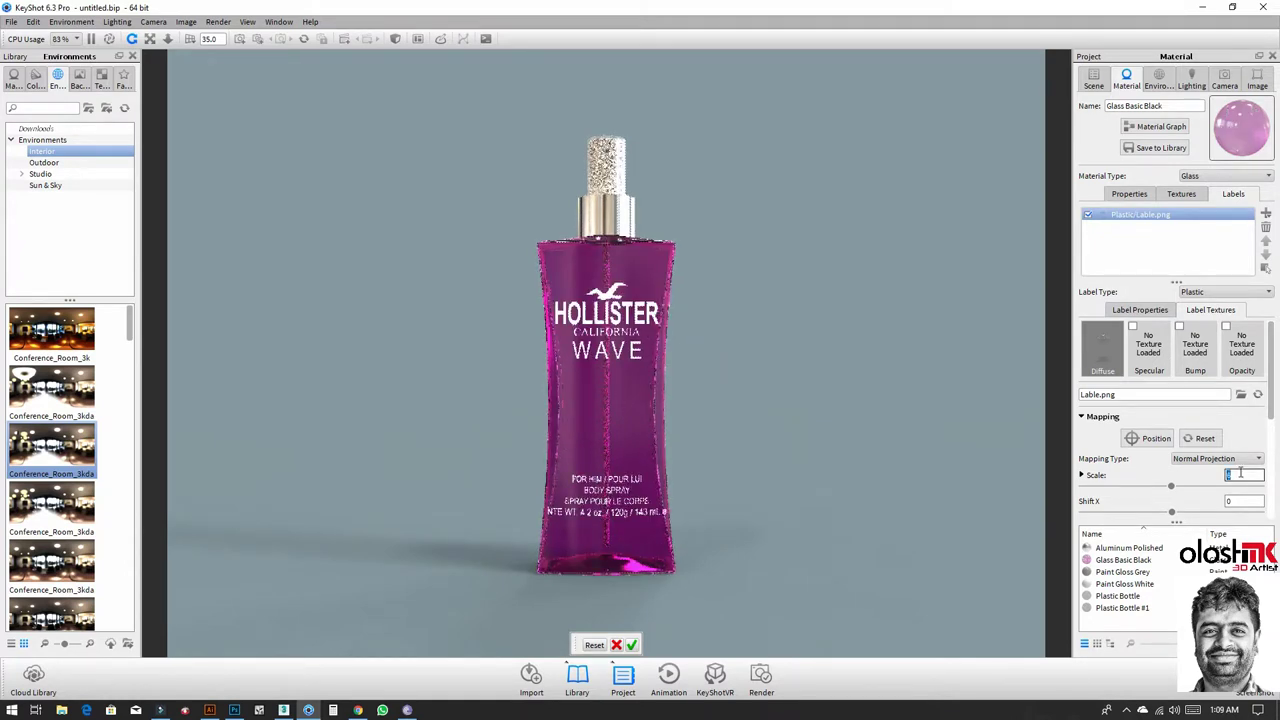
pyautogui.write('5')
pyautogui.press('Return')
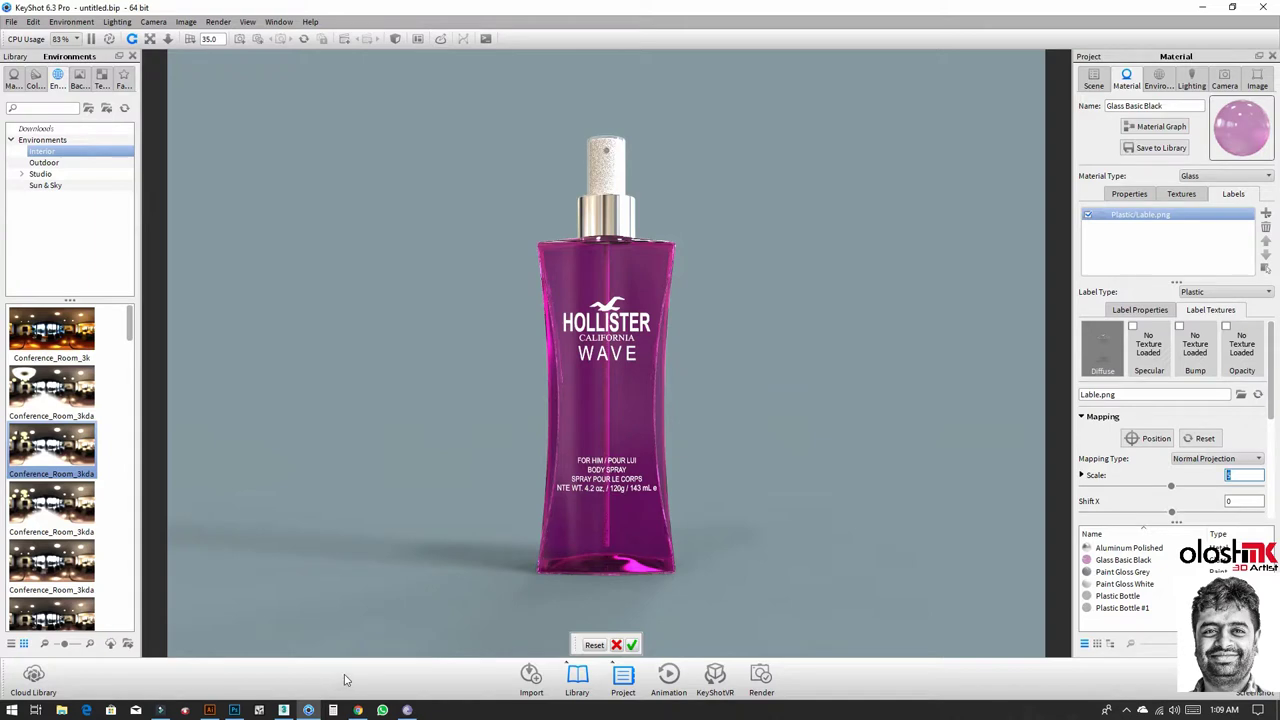
# Step: Confirm the label and load a new label image from the sceneassets images folder
pyautogui.click(616, 645)
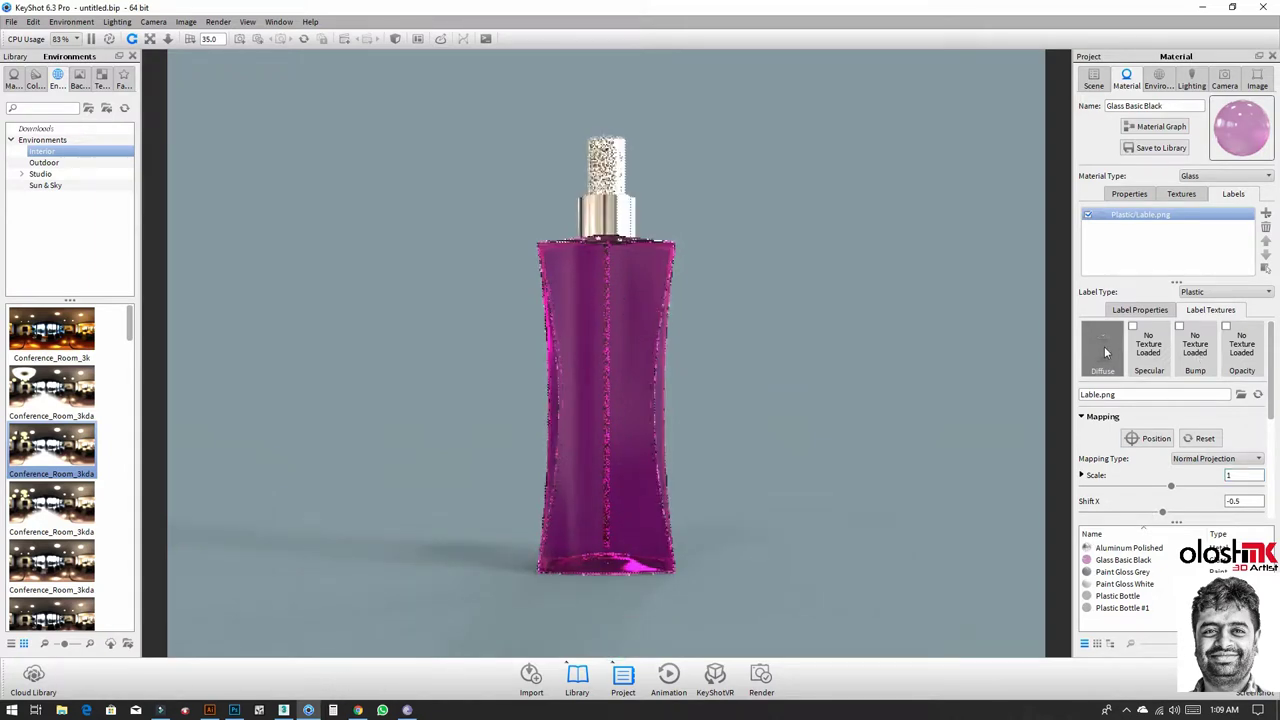
pyautogui.click(1105, 352)
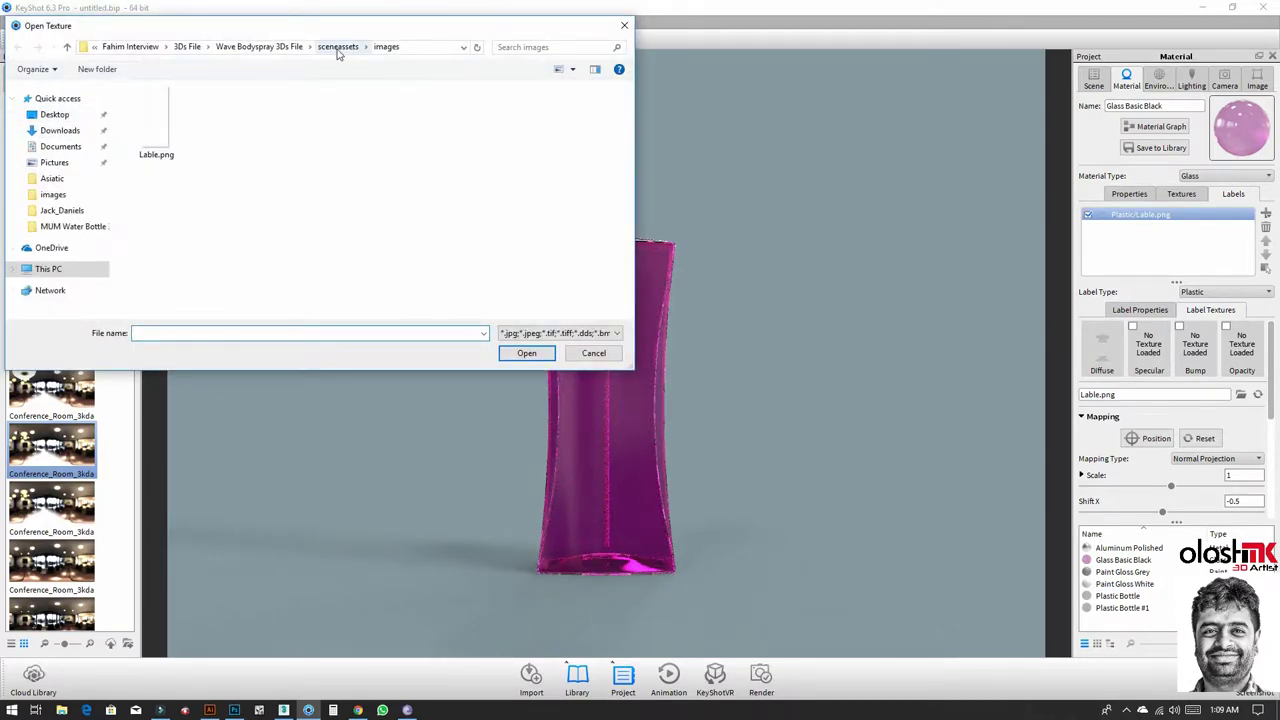
pyautogui.click(187, 47)
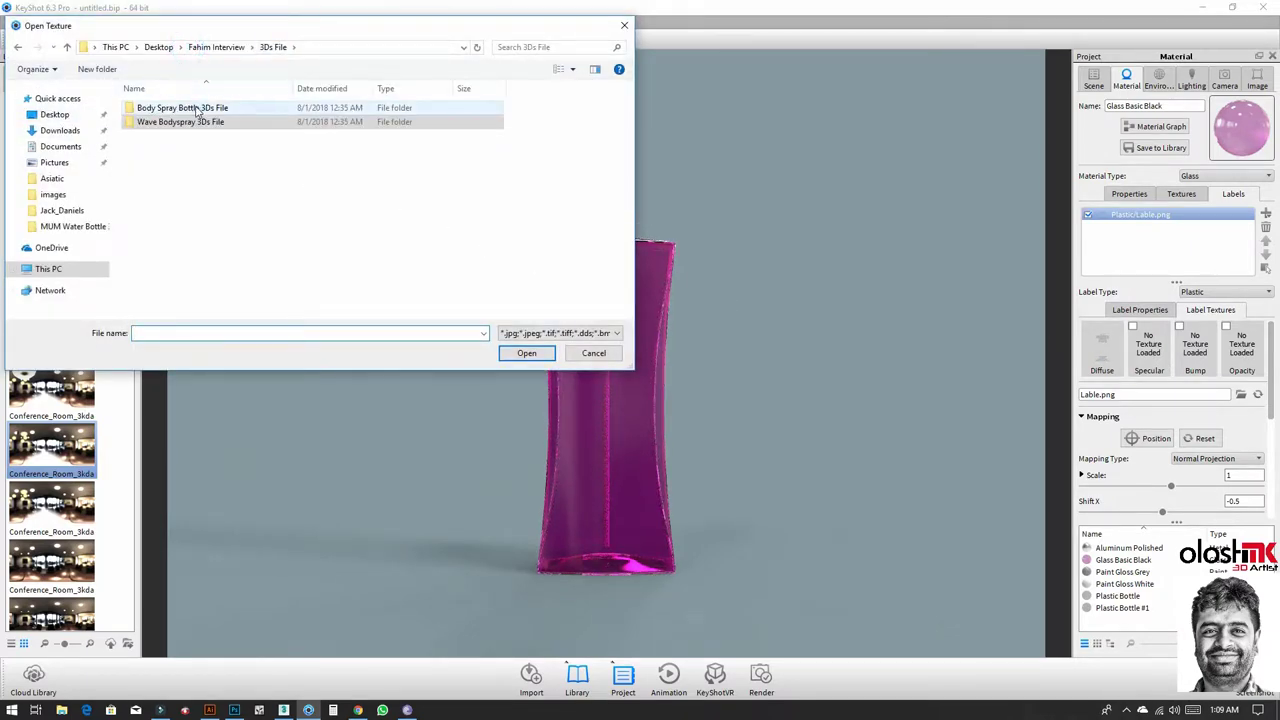
pyautogui.doubleClick(193, 106)
pyautogui.doubleClick(158, 261)
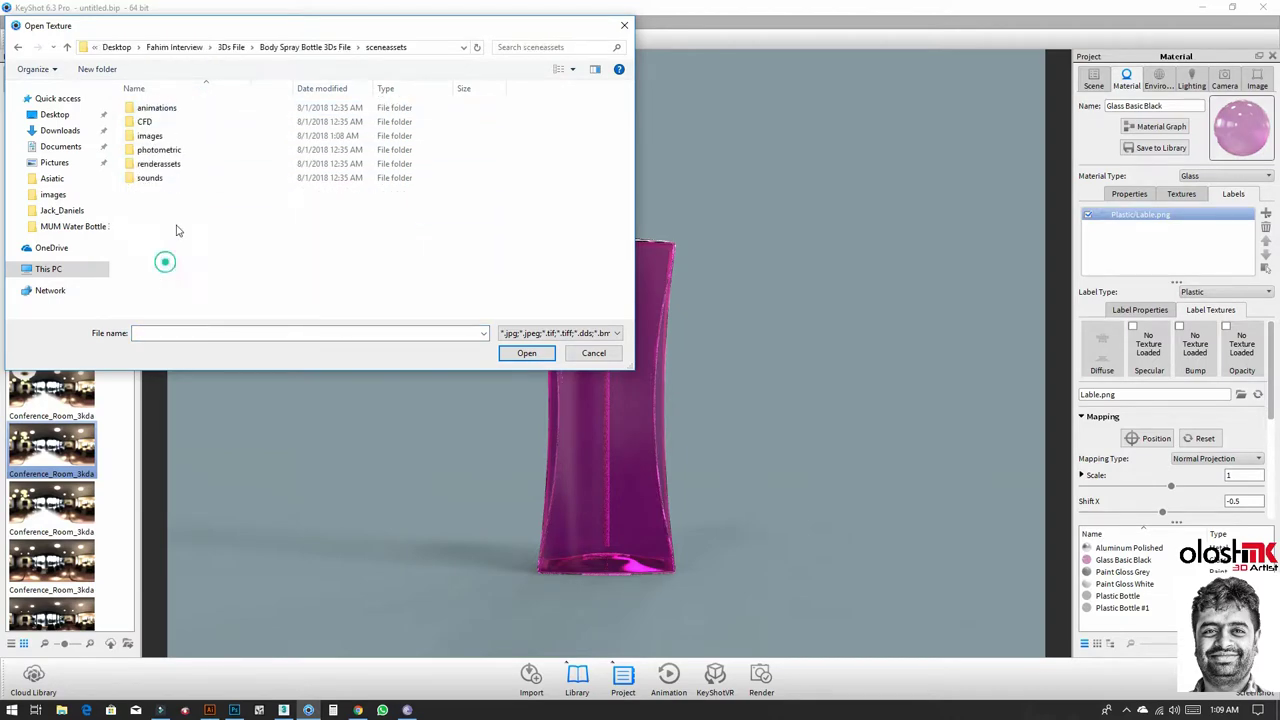
pyautogui.click(160, 136)
pyautogui.doubleClick(160, 136)
pyautogui.doubleClick(155, 130)
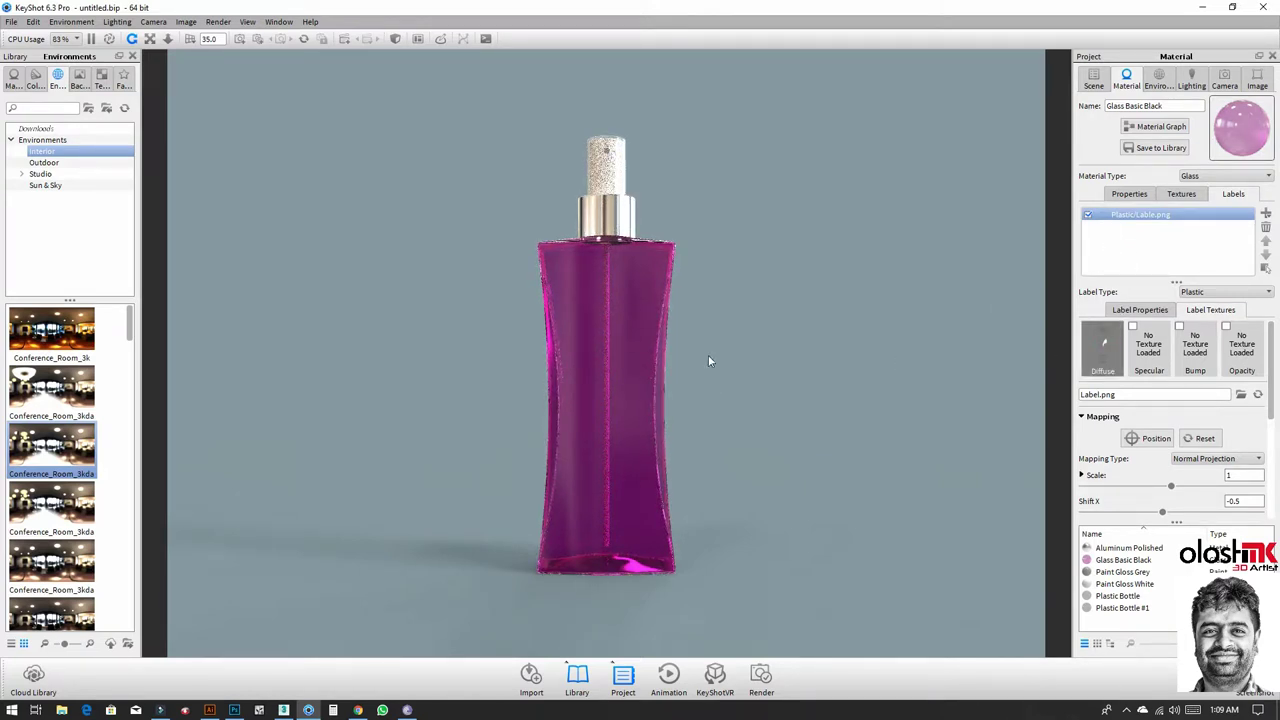
# Step: Remove the Lable.png label and add Label.png at the bottle's centre
pyautogui.click(1121, 311)
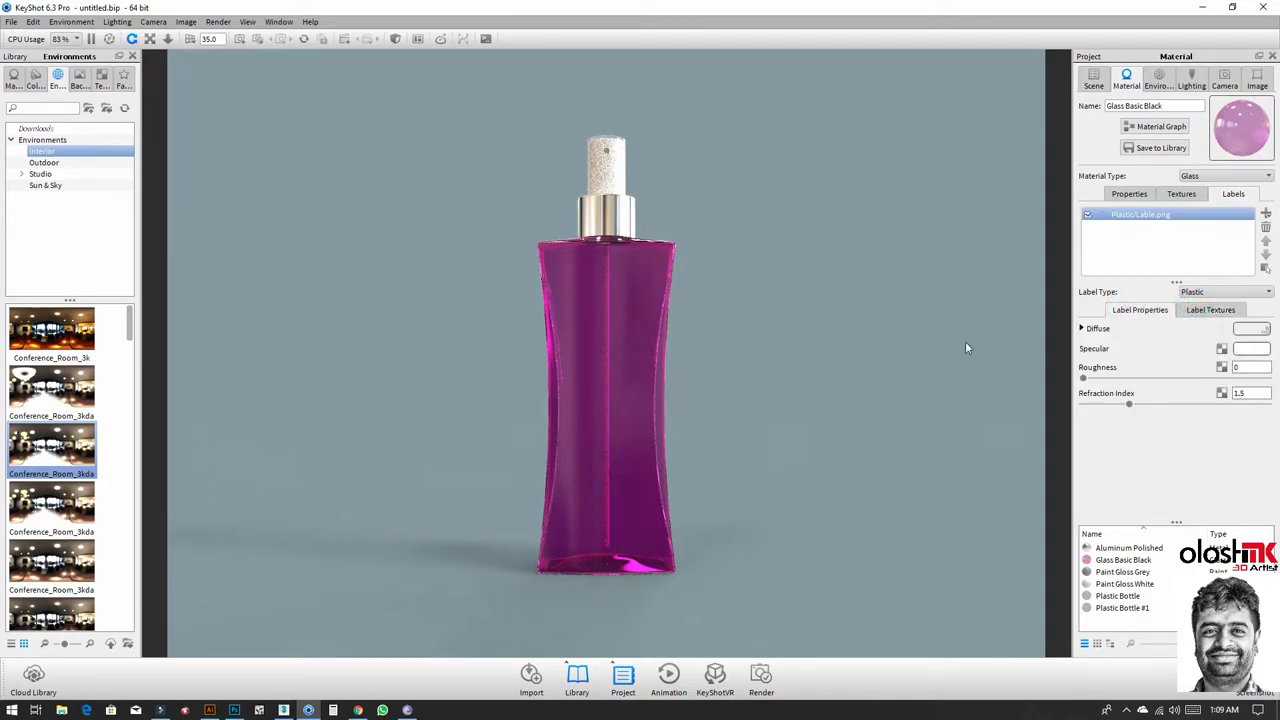
pyautogui.click(1265, 228)
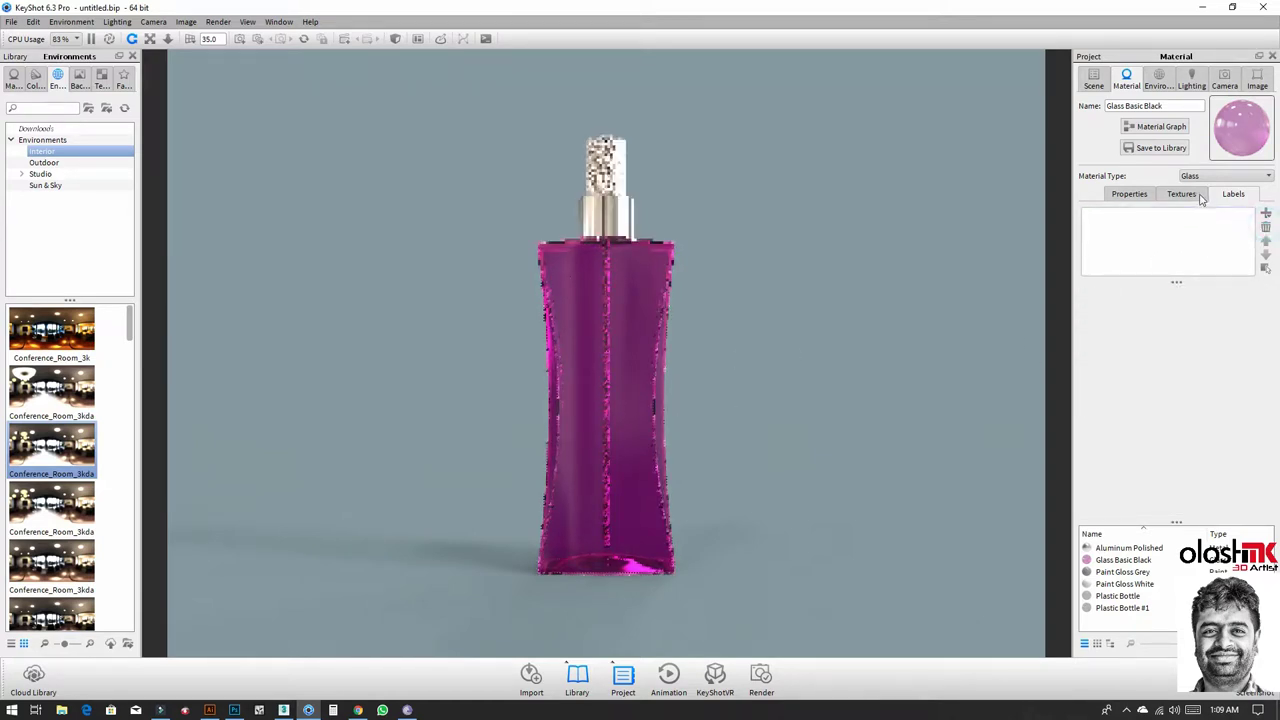
pyautogui.click(1265, 214)
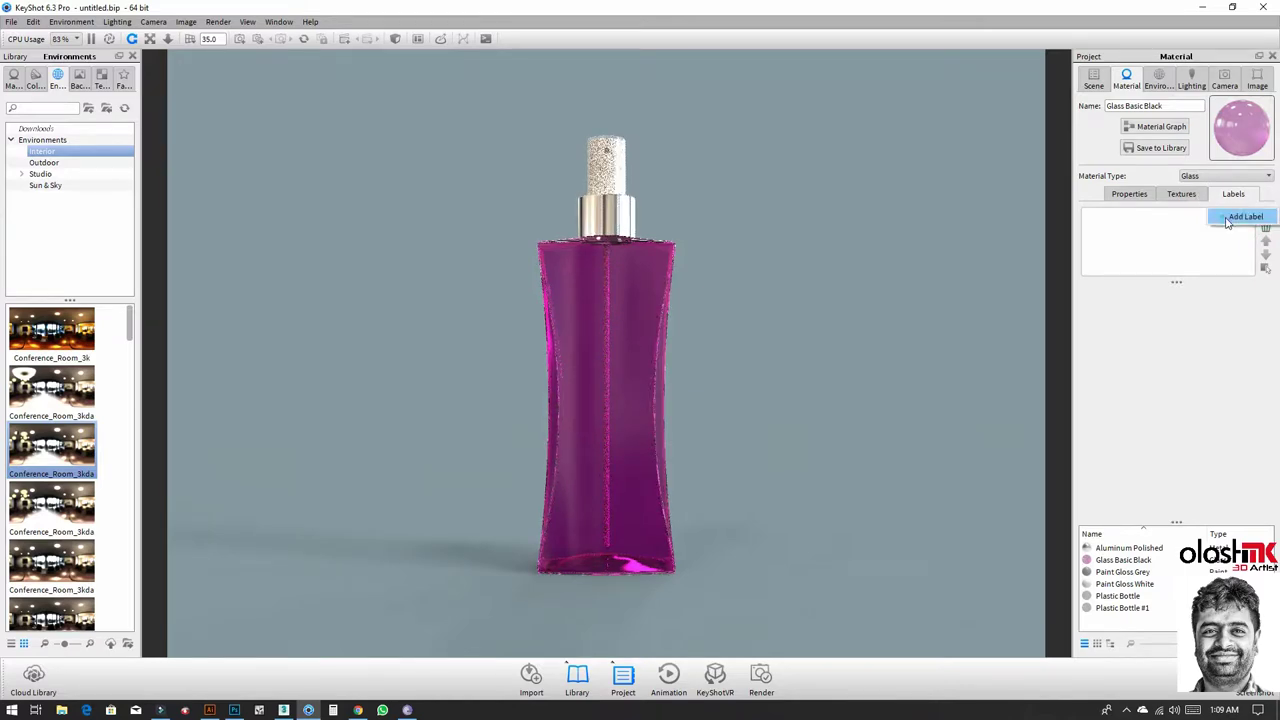
pyautogui.click(1230, 215)
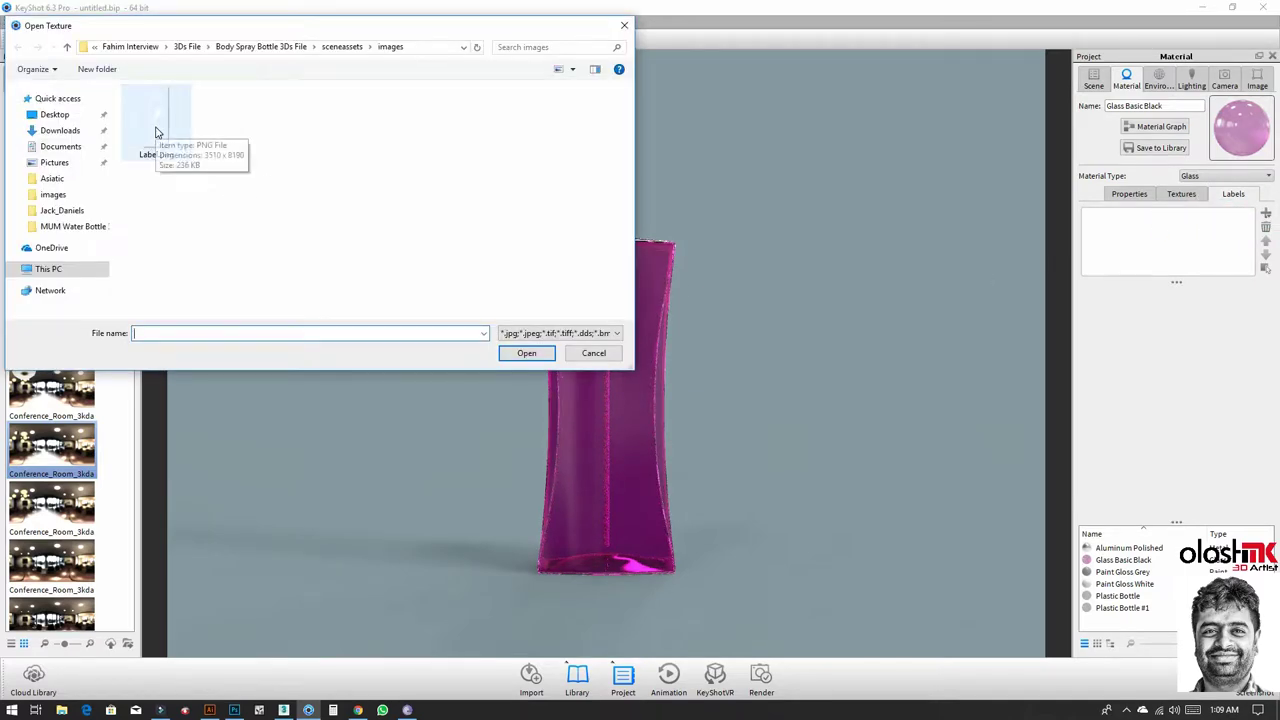
pyautogui.doubleClick(156, 128)
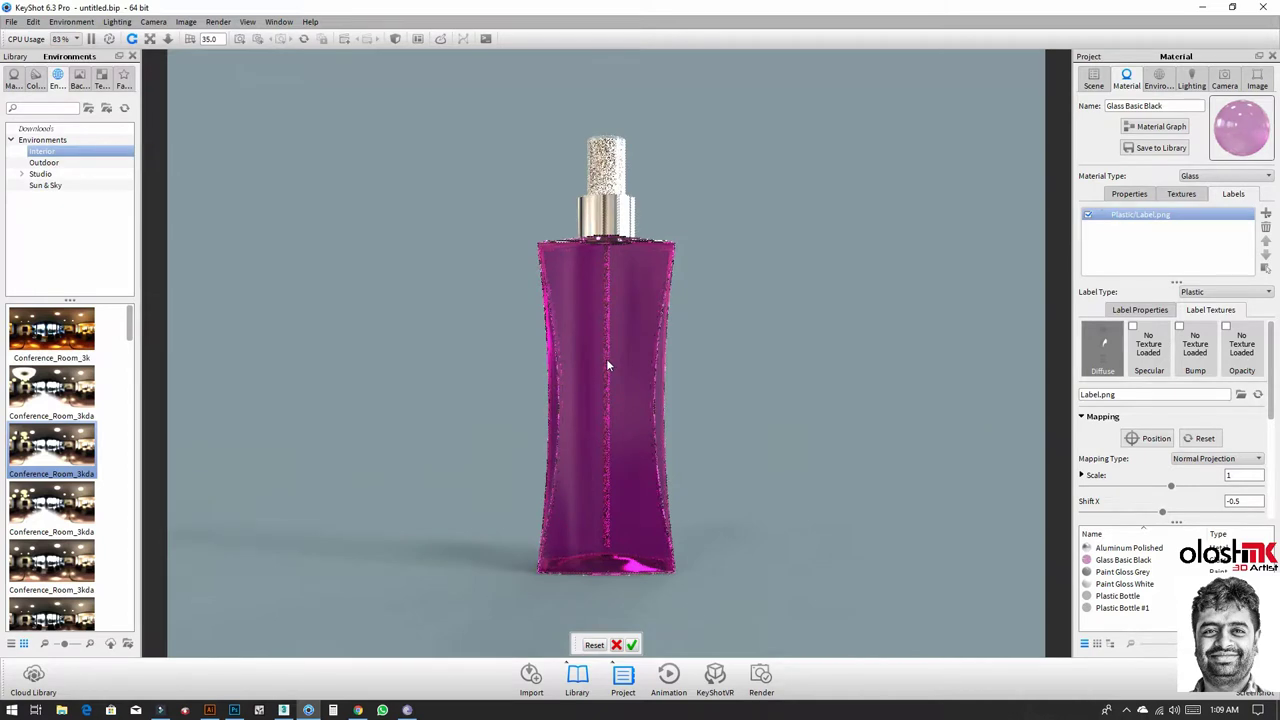
pyautogui.click(606, 358)
# Step: Scale Label.png to 5, move it slightly lower, then set scale 5.5 and confirm
pyautogui.doubleClick(1238, 475)
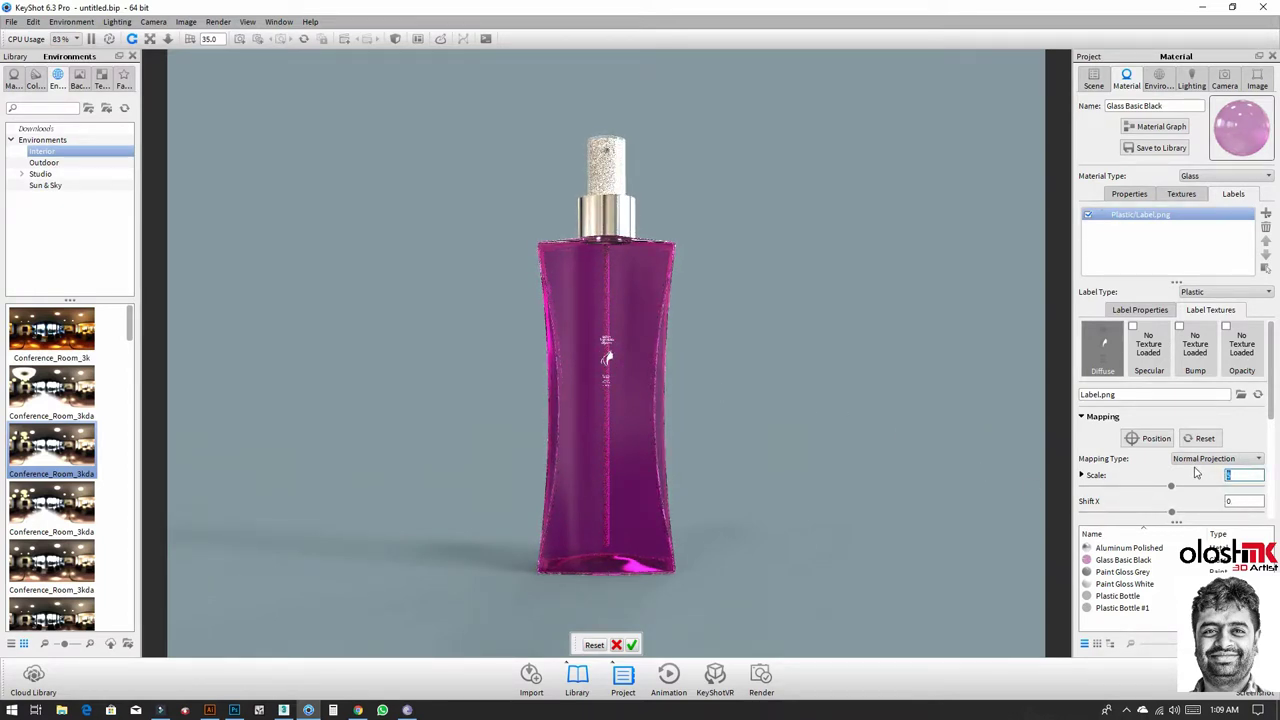
pyautogui.write('5')
pyautogui.press('Return')
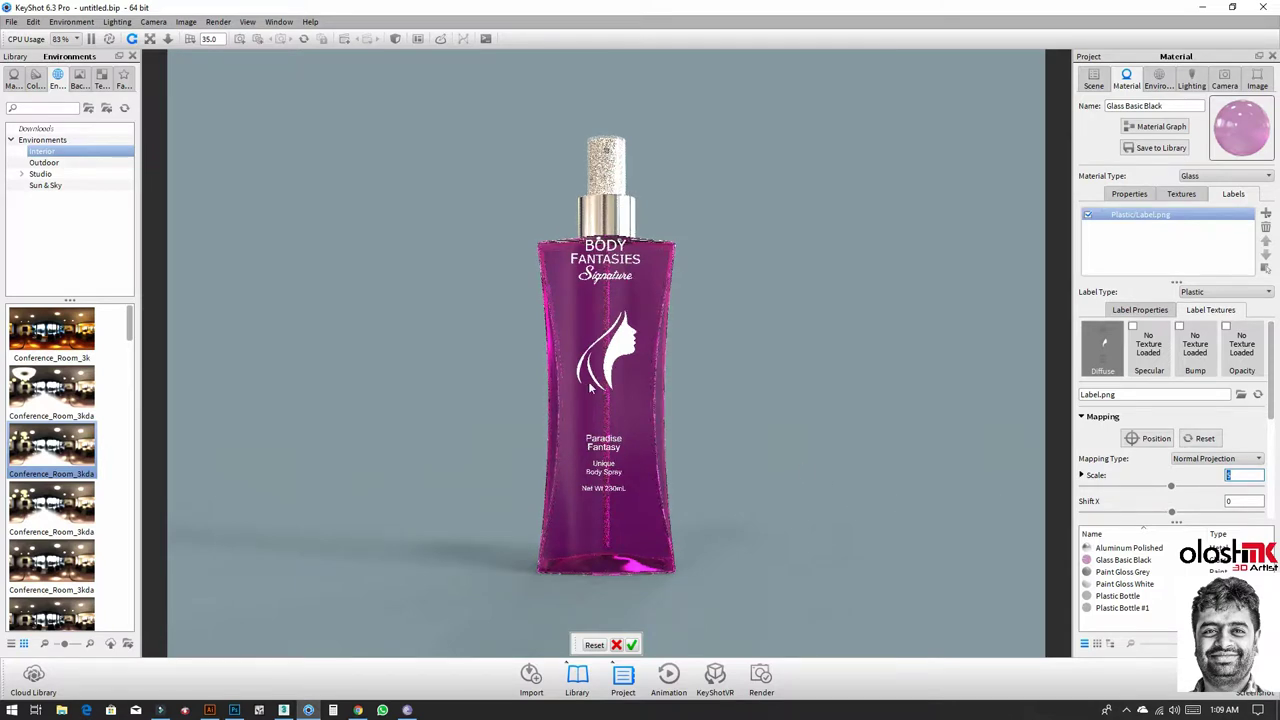
pyautogui.click(604, 402)
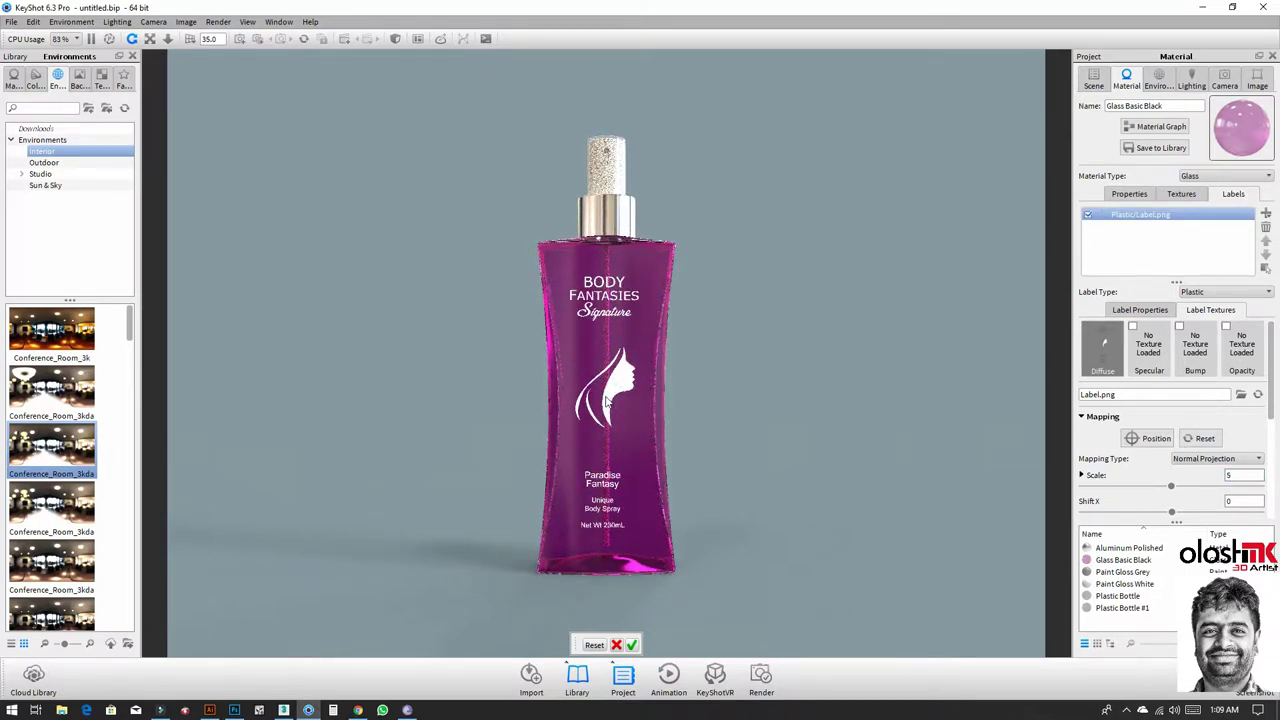
pyautogui.doubleClick(1242, 474)
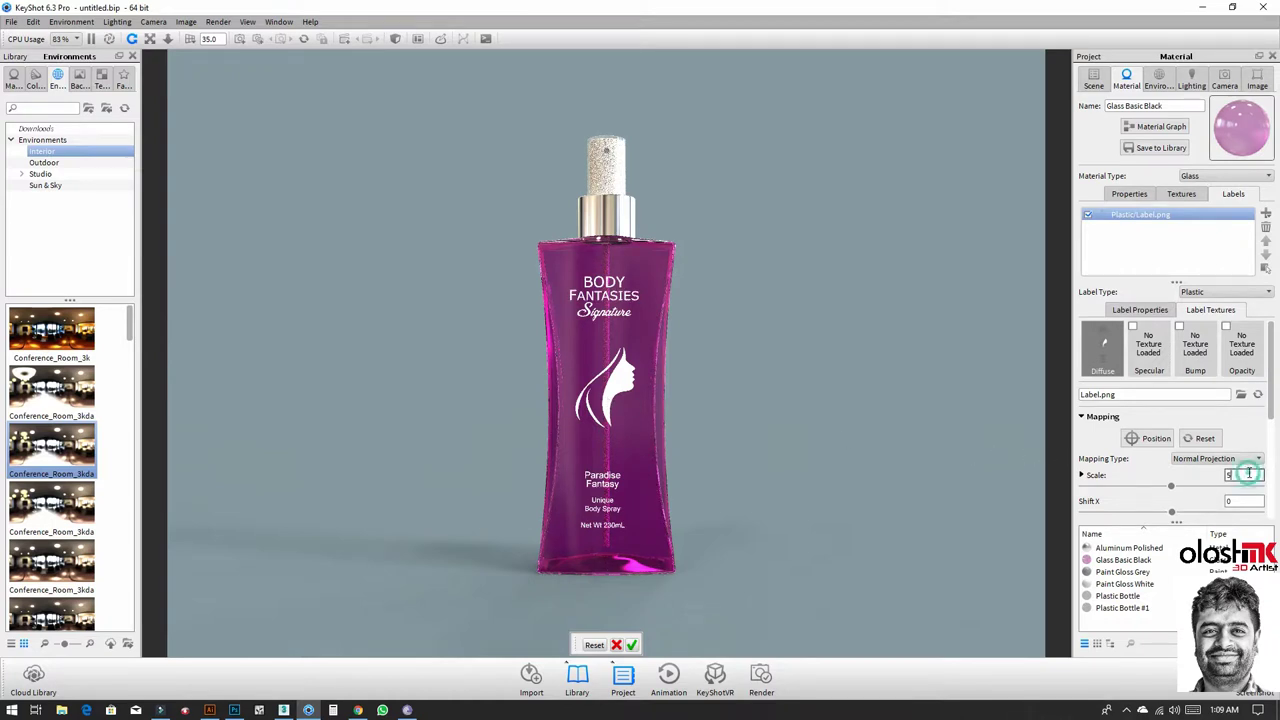
pyautogui.write('6')
pyautogui.press('Return')
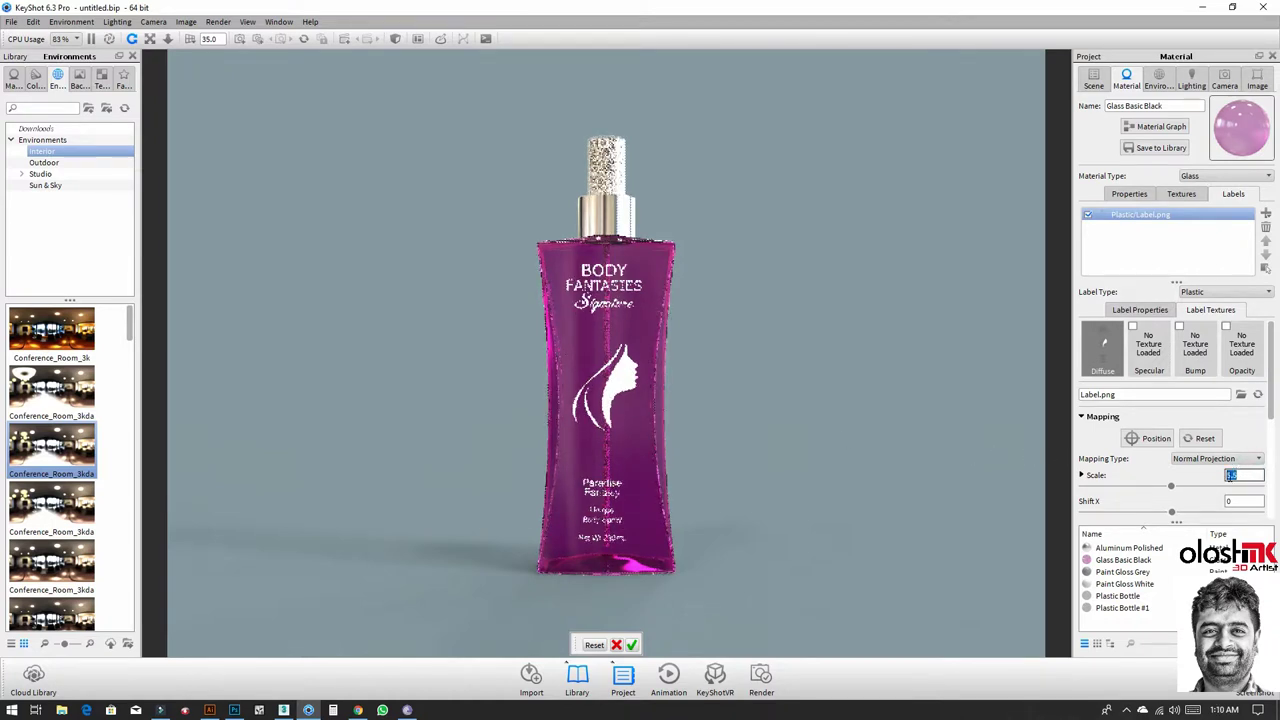
pyautogui.click(632, 643)
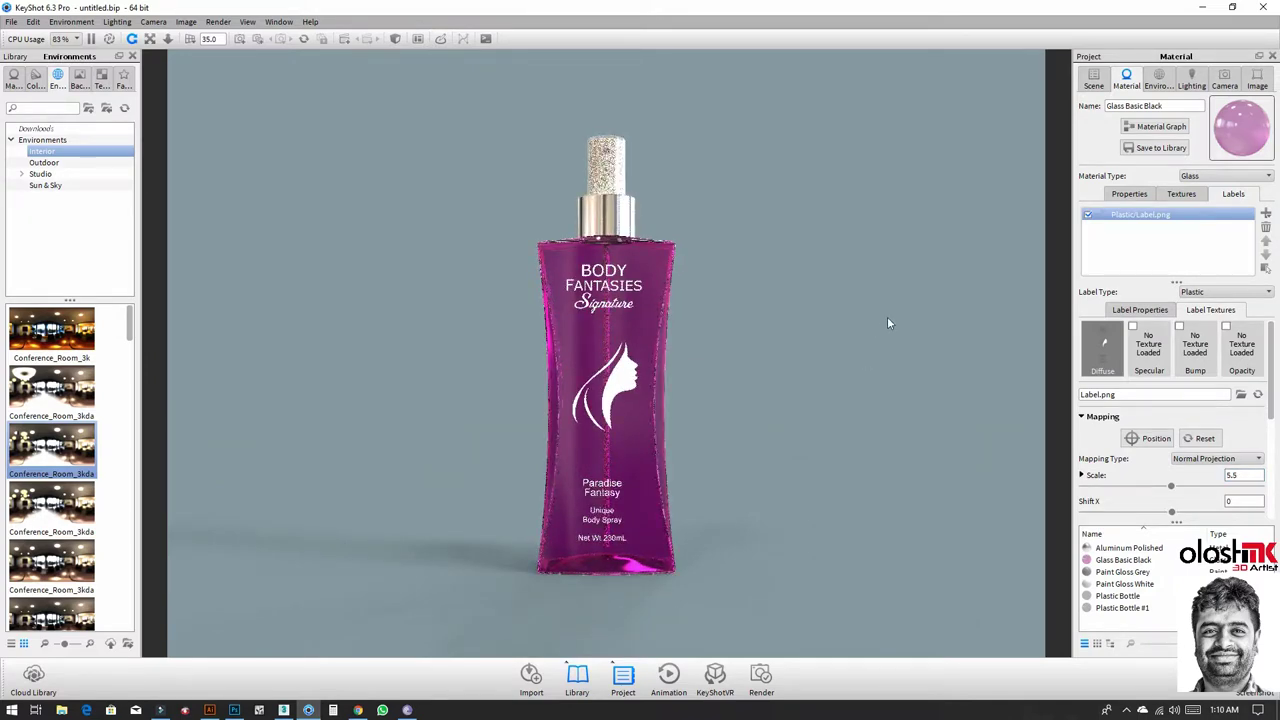
# Step: Save the scene as Body Spray Bottle 3D.bip in the Body Spray Bottle 3Ds File folder
pyautogui.hotkey('ctrl', 's')
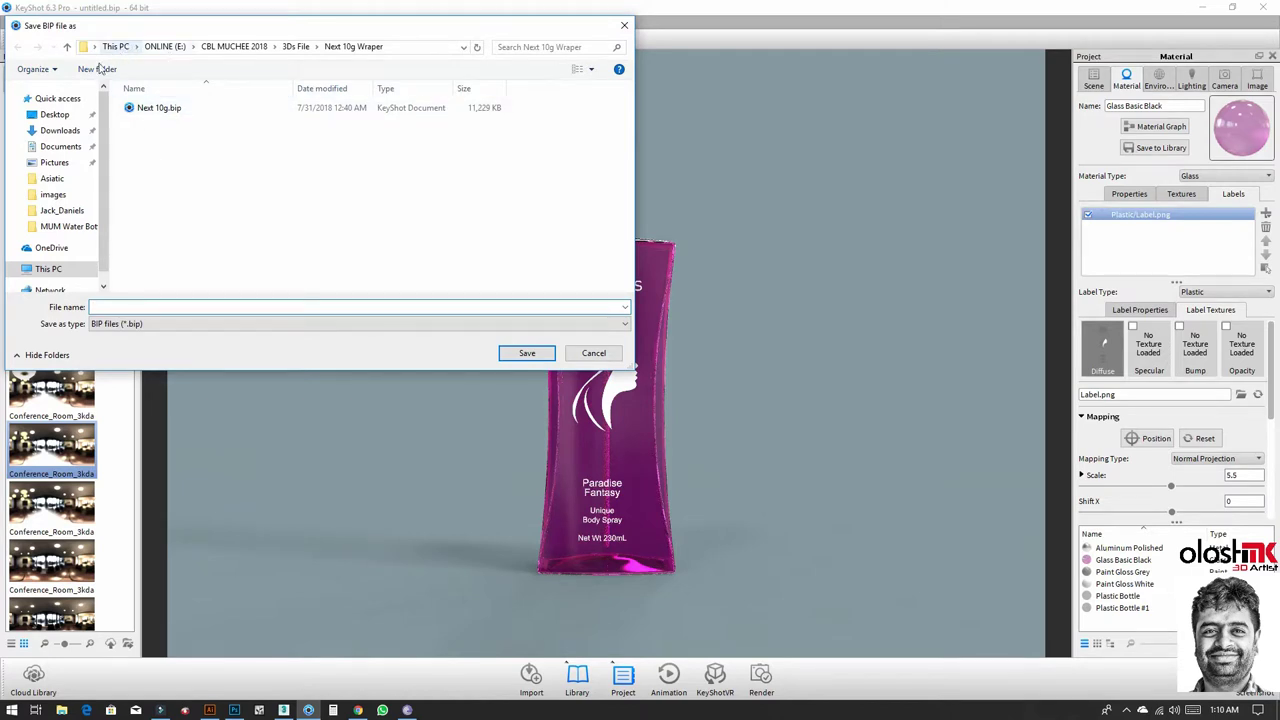
pyautogui.click(55, 114)
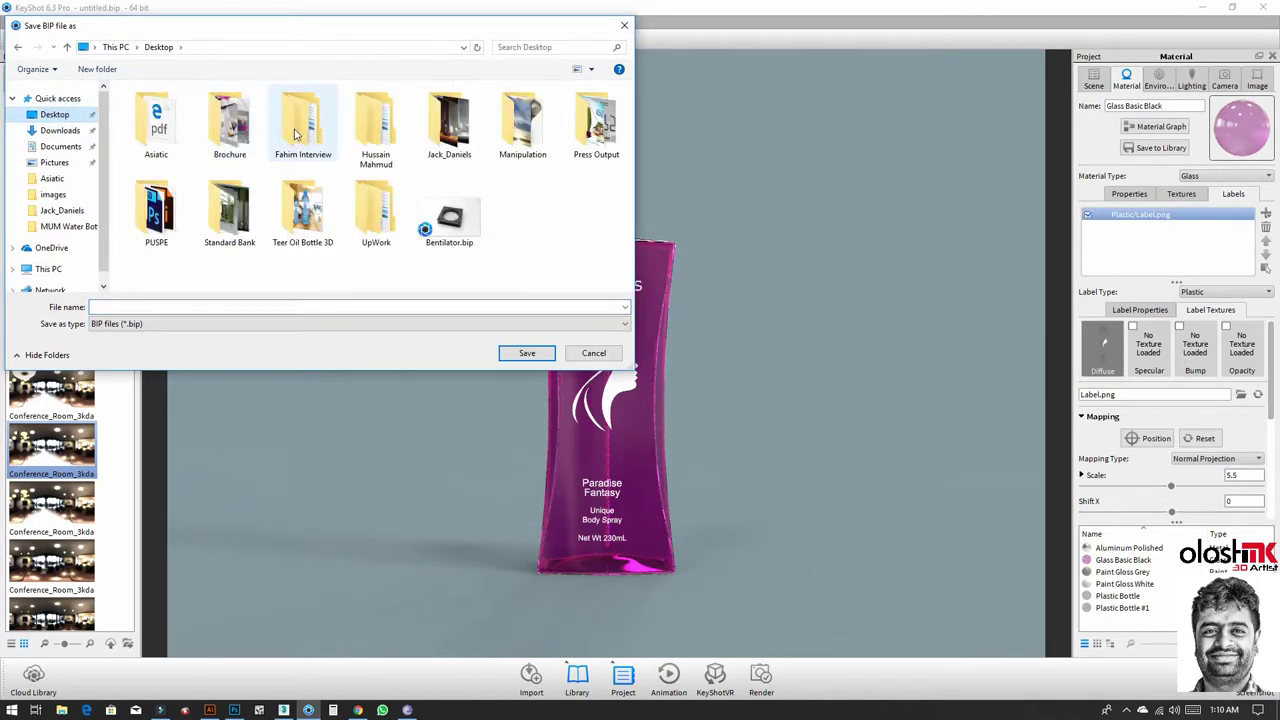
pyautogui.doubleClick(298, 122)
pyautogui.doubleClick(152, 110)
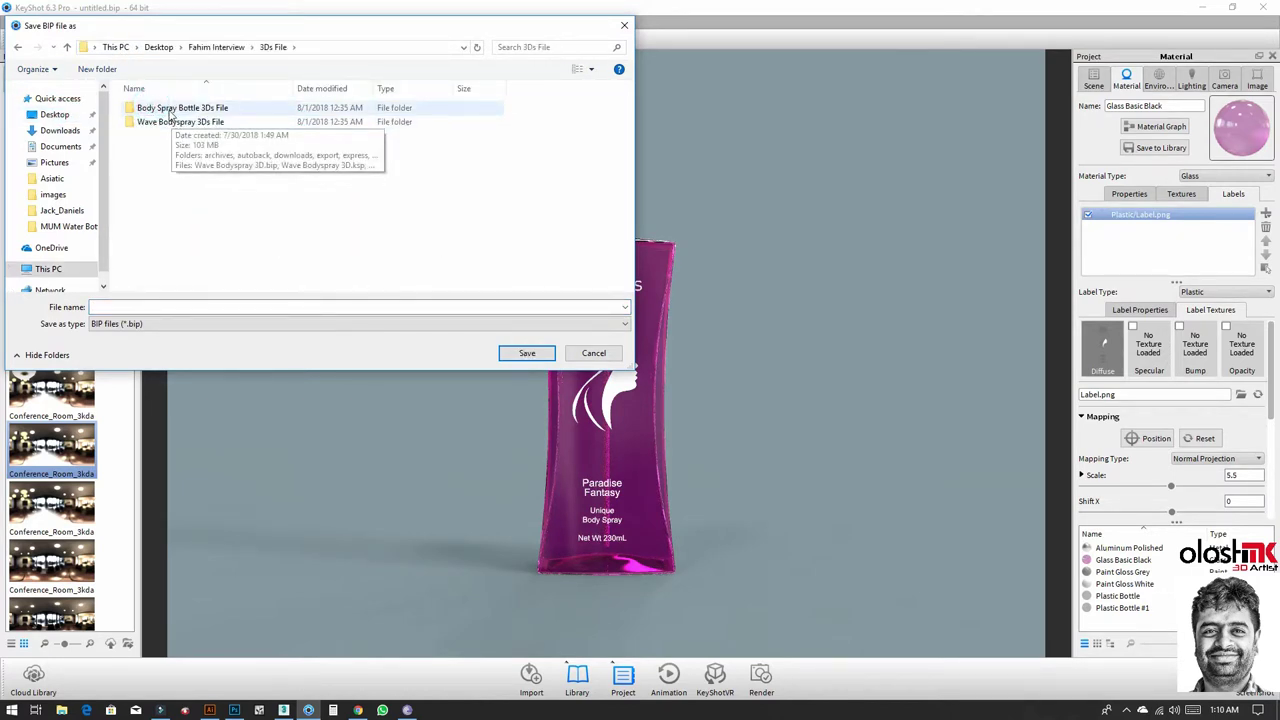
pyautogui.doubleClick(170, 110)
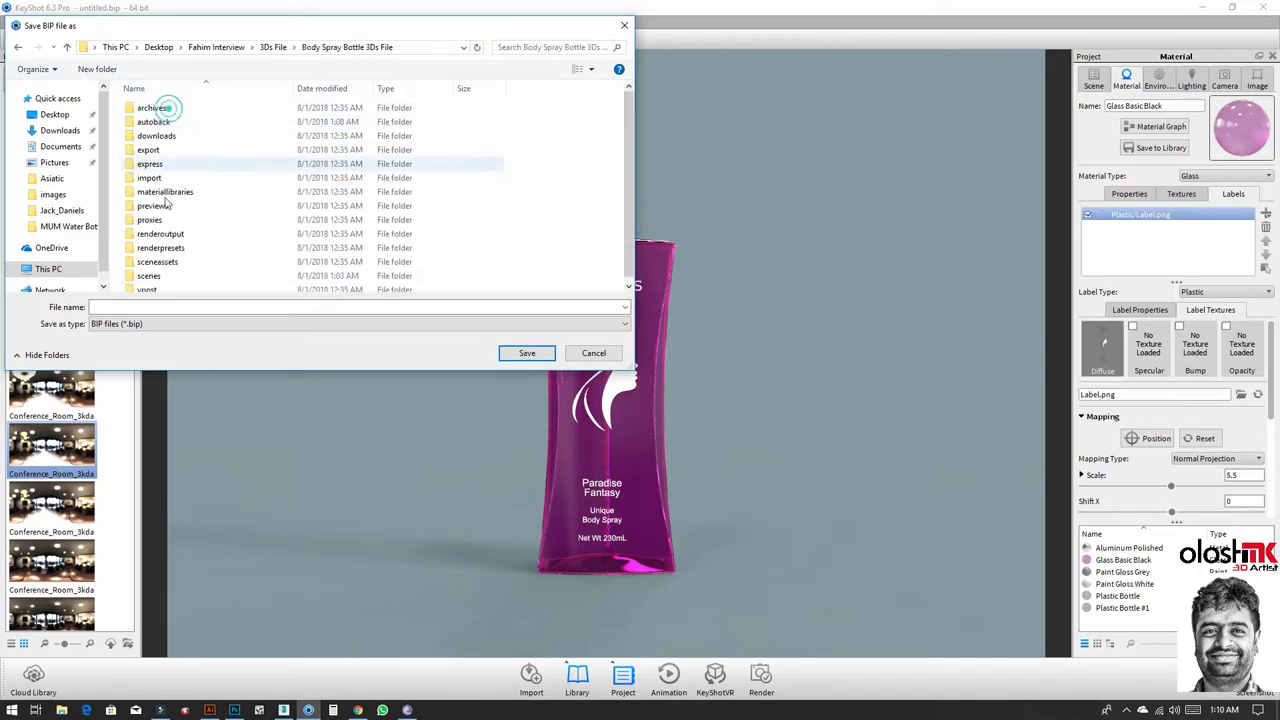
pyautogui.click(174, 307)
pyautogui.write('b')
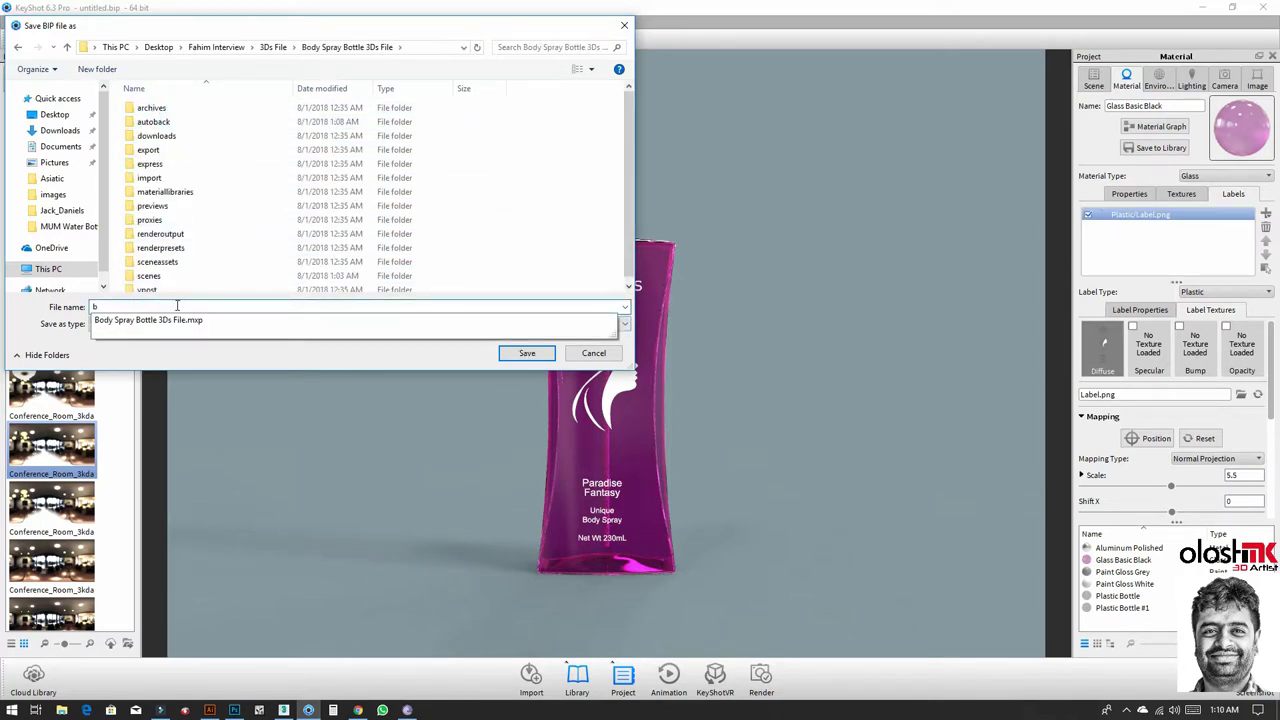
pyautogui.press('Down')
pyautogui.press('Return')
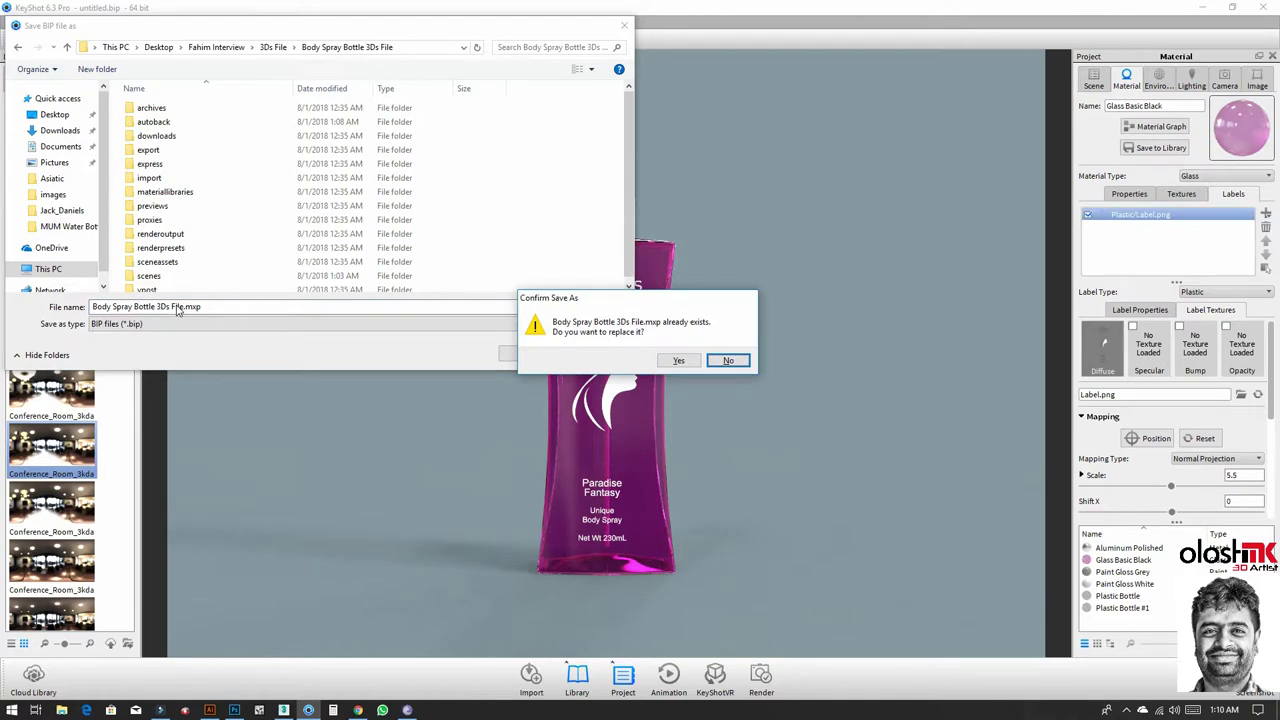
pyautogui.click(728, 360)
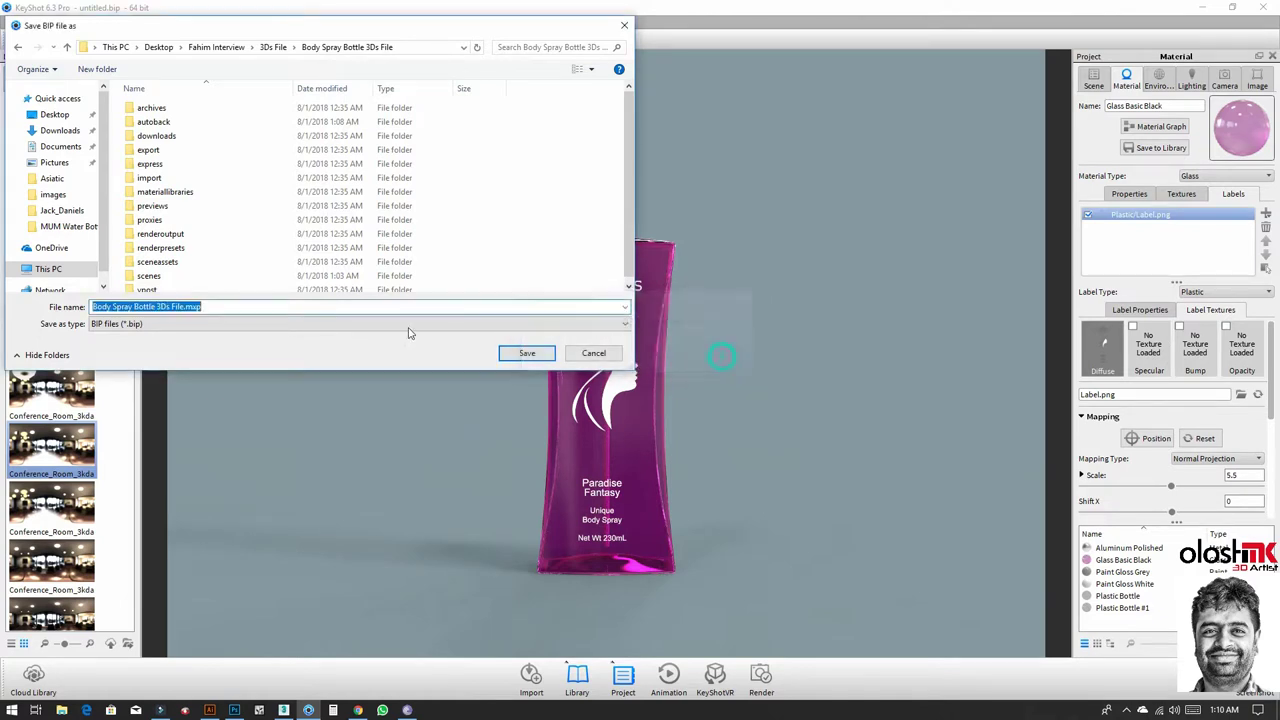
pyautogui.click(369, 306)
pyautogui.press('BackSpace')
pyautogui.press('BackSpace')
pyautogui.press('BackSpace')
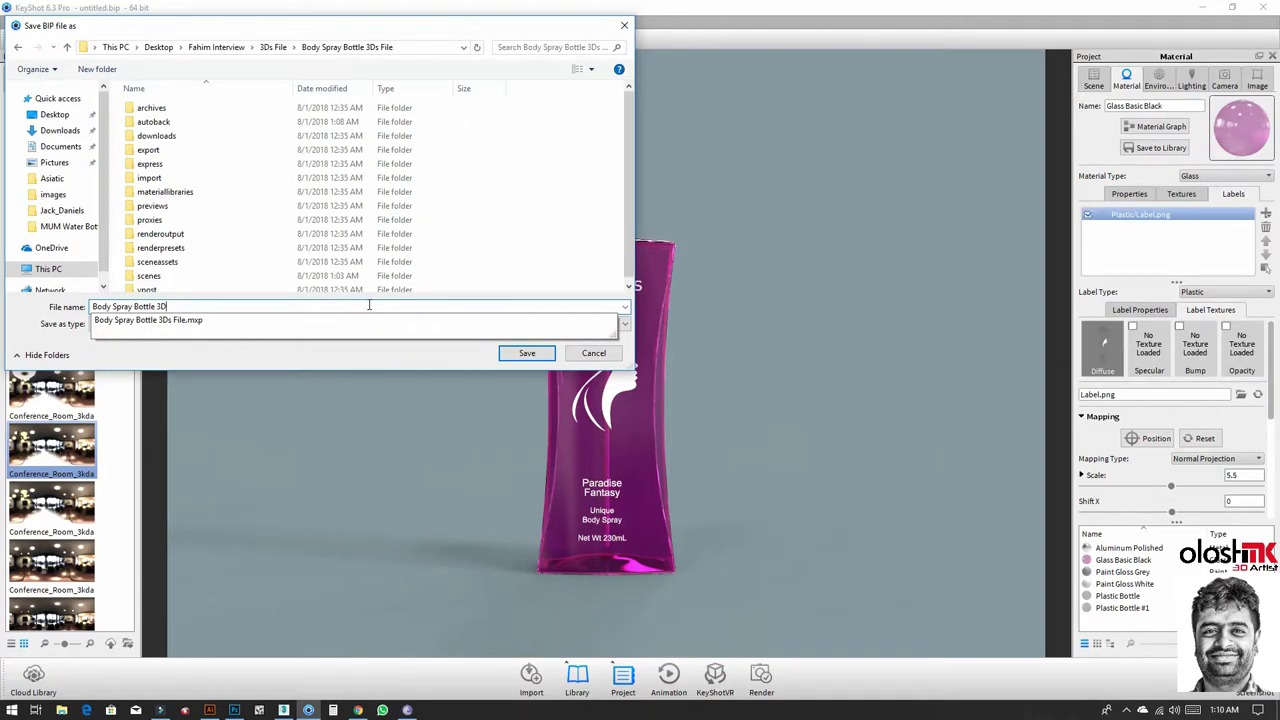
pyautogui.press('Return')
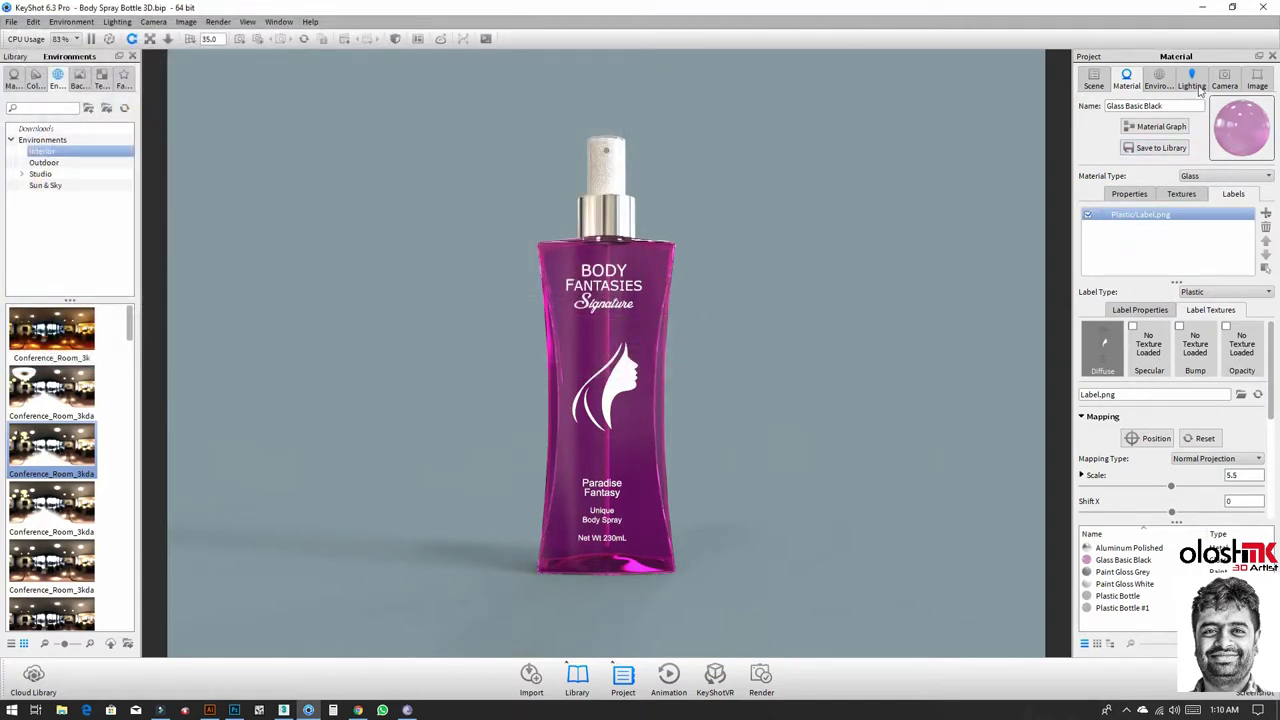
# Step: Set the background colour to teal (92, 133, 127) and turn on ground reflections
pyautogui.click(1162, 84)
pyautogui.click(1238, 441)
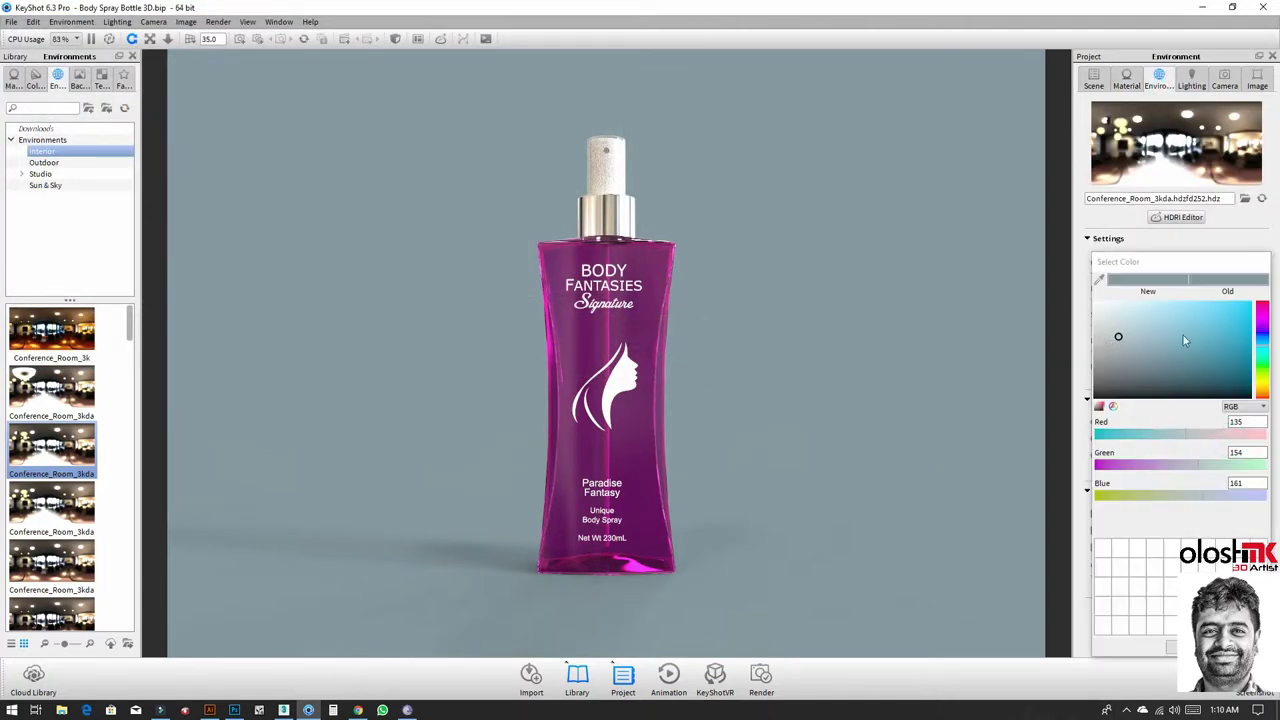
pyautogui.moveTo(1260, 368); pyautogui.dragTo(1265, 357)
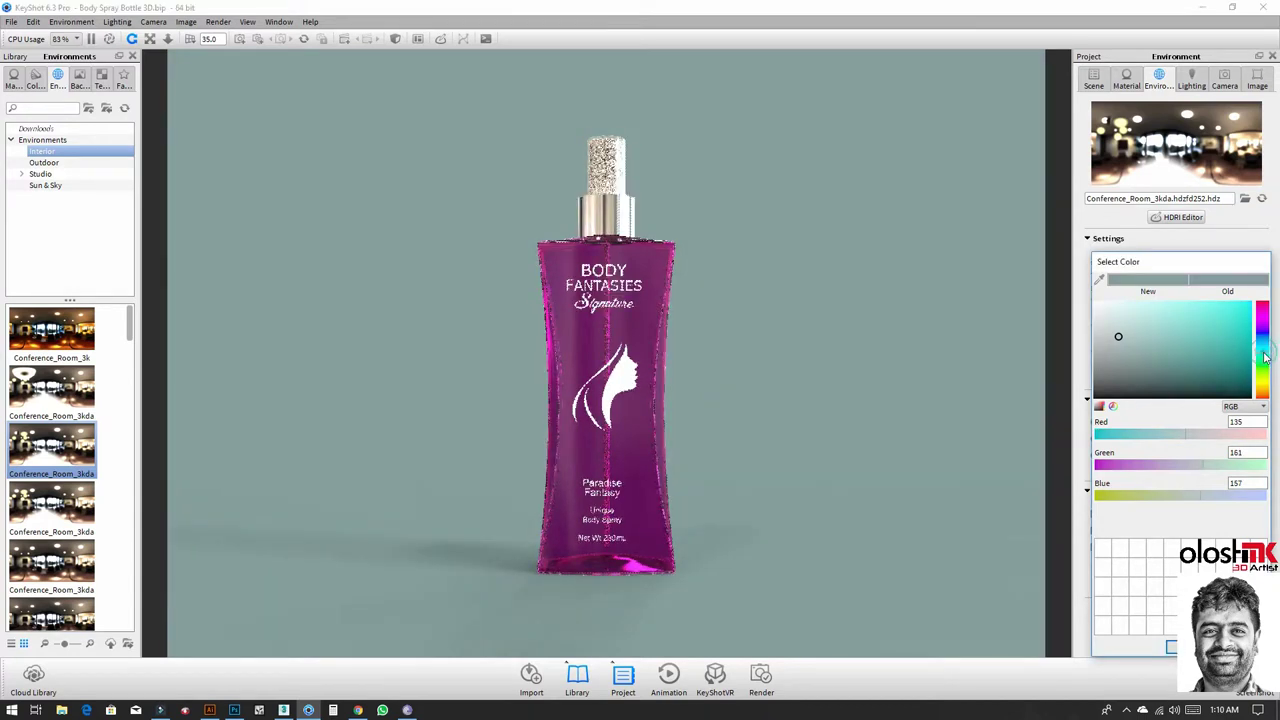
pyautogui.click(1150, 347)
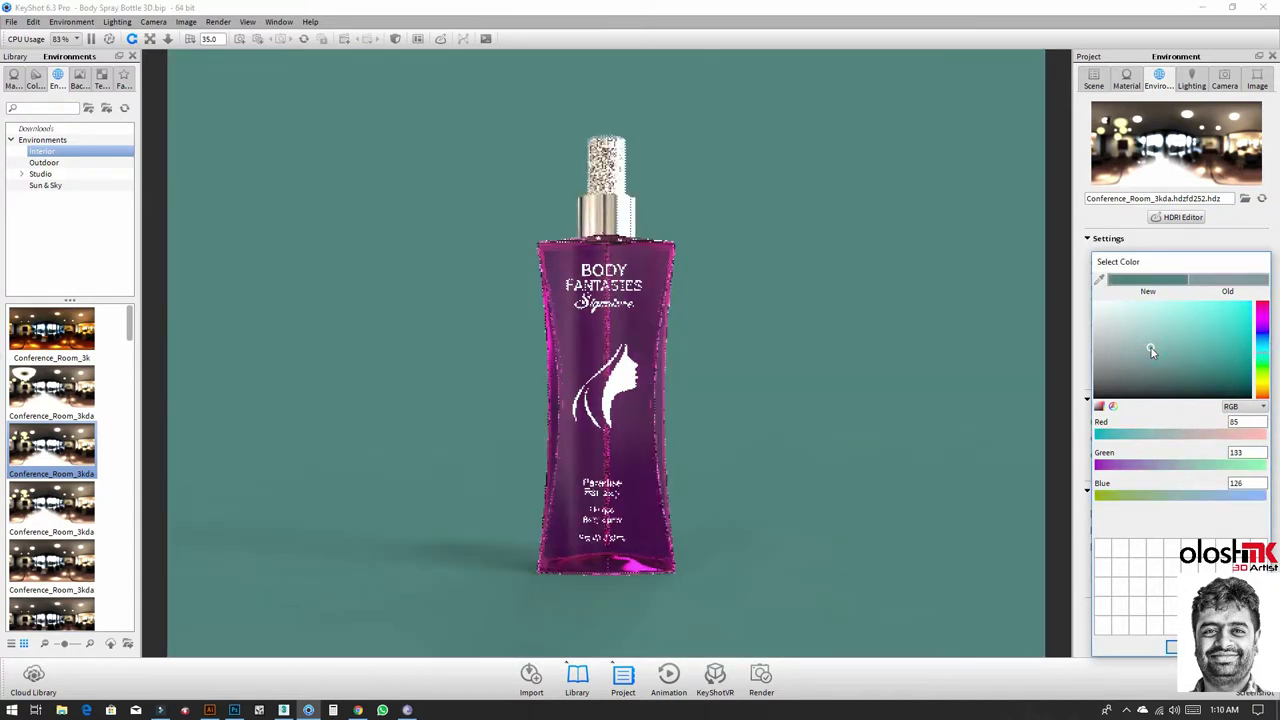
pyautogui.moveTo(1151, 350); pyautogui.dragTo(1141, 346)
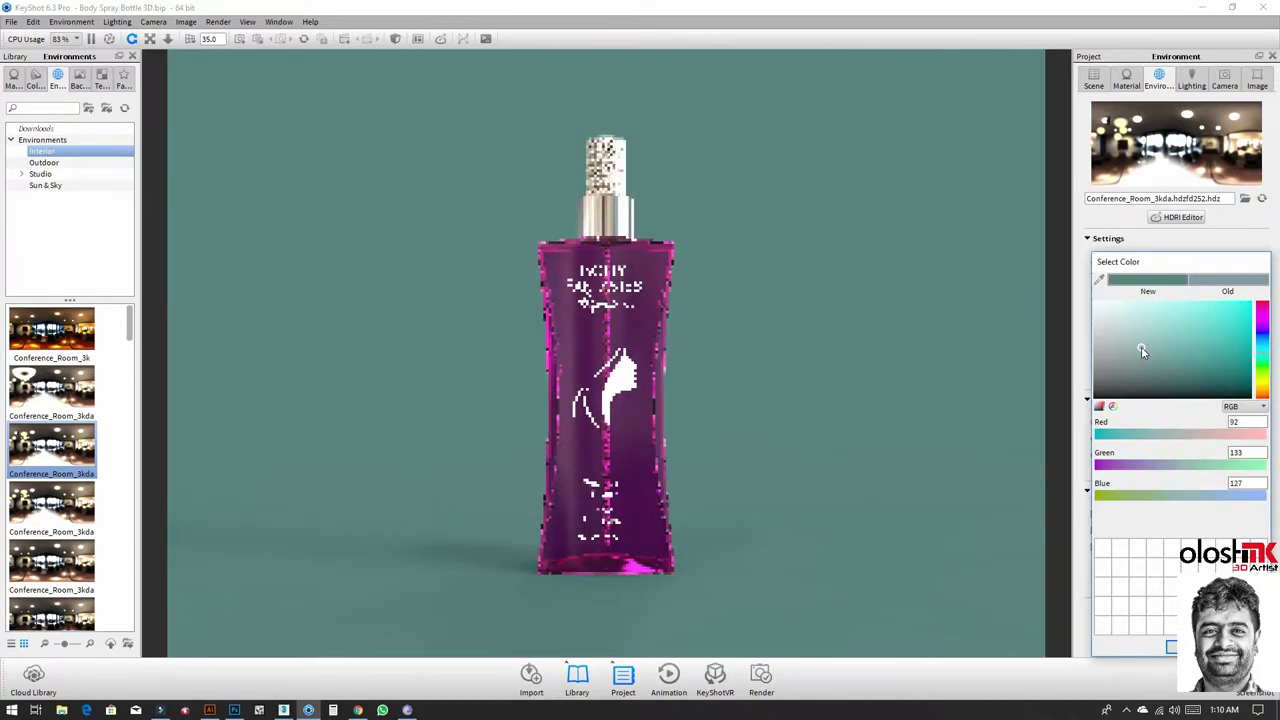
pyautogui.click(1120, 531)
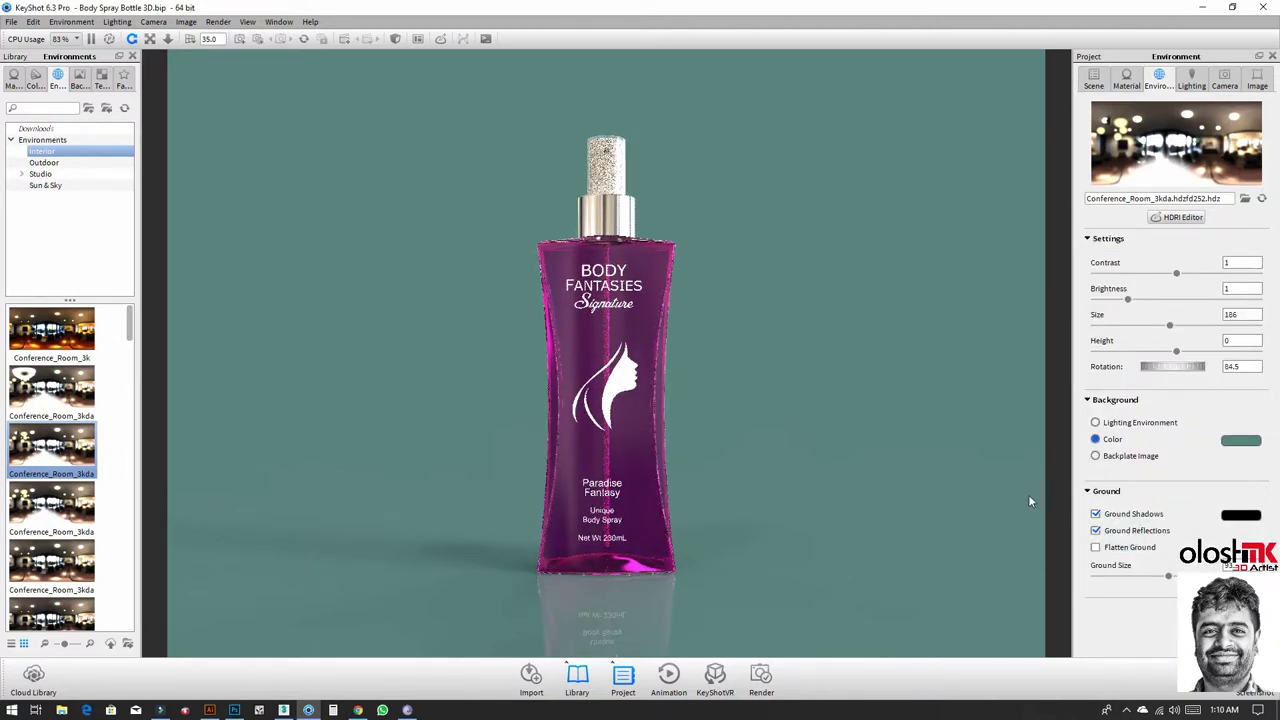
pyautogui.click(761, 675)
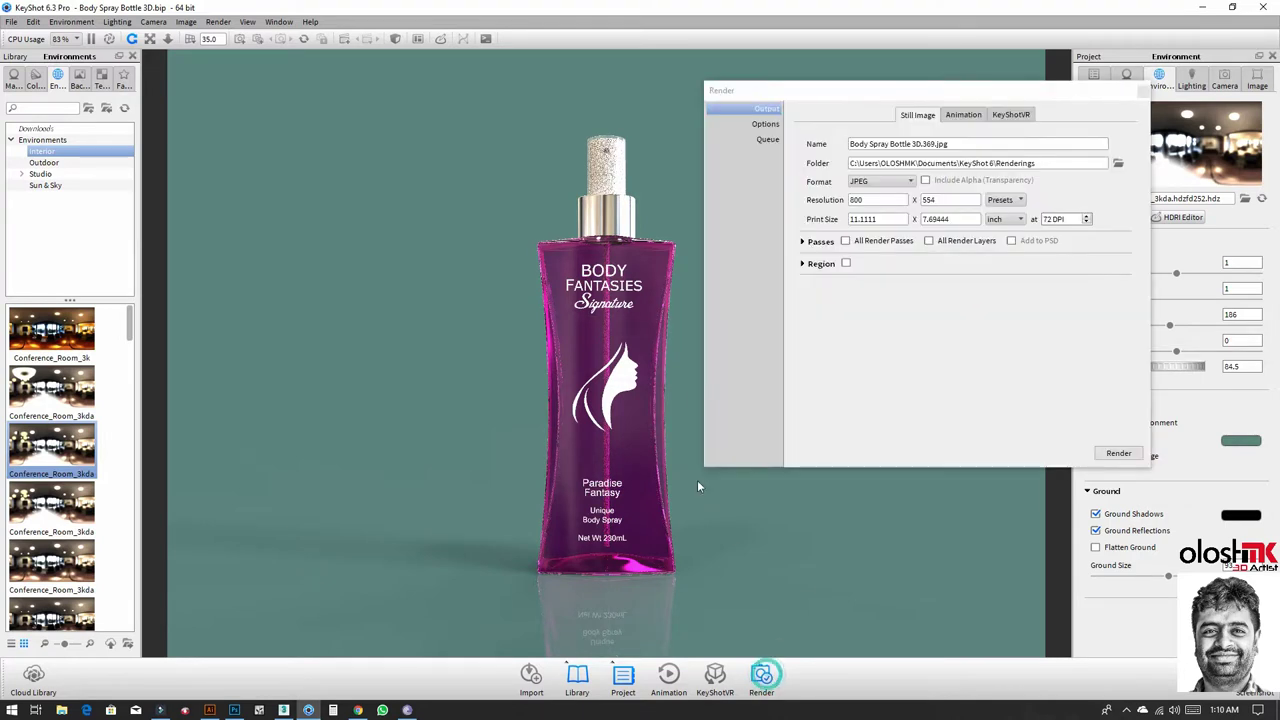
# Step: Render a JPEG at 1920 x 1330 with a 3-minute maximum render time
pyautogui.click(863, 182)
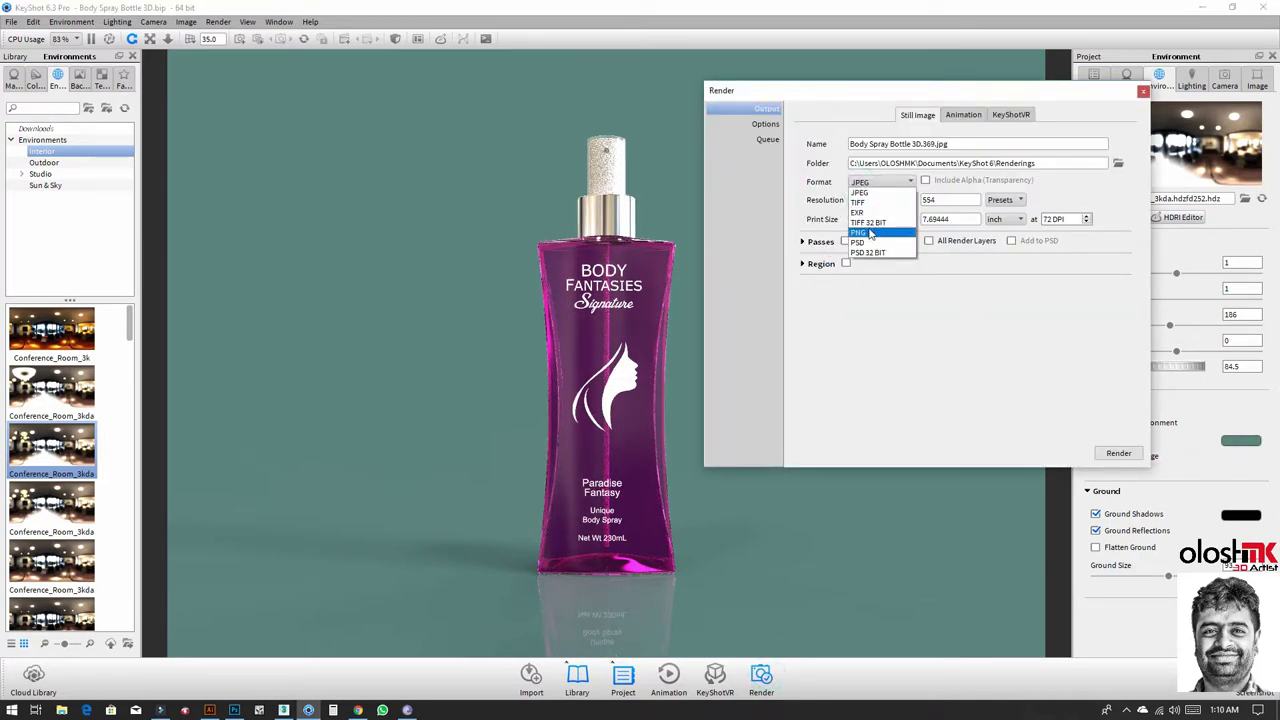
pyautogui.click(866, 192)
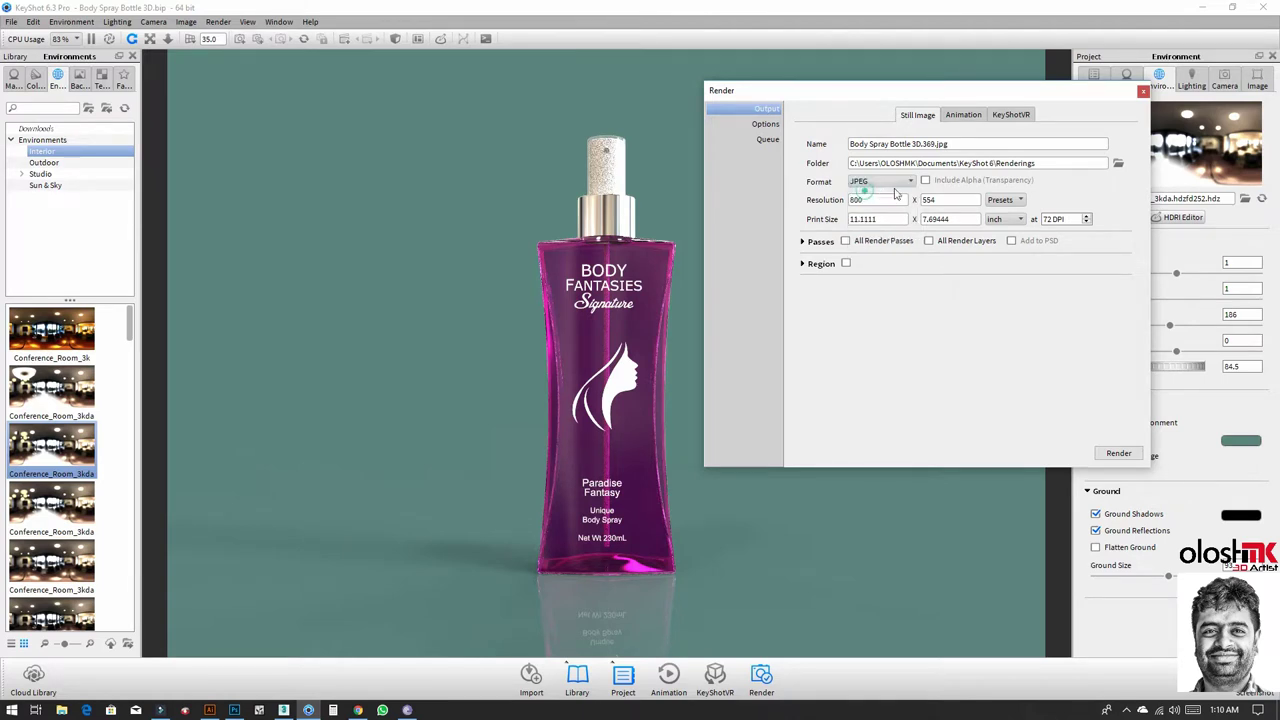
pyautogui.click(765, 123)
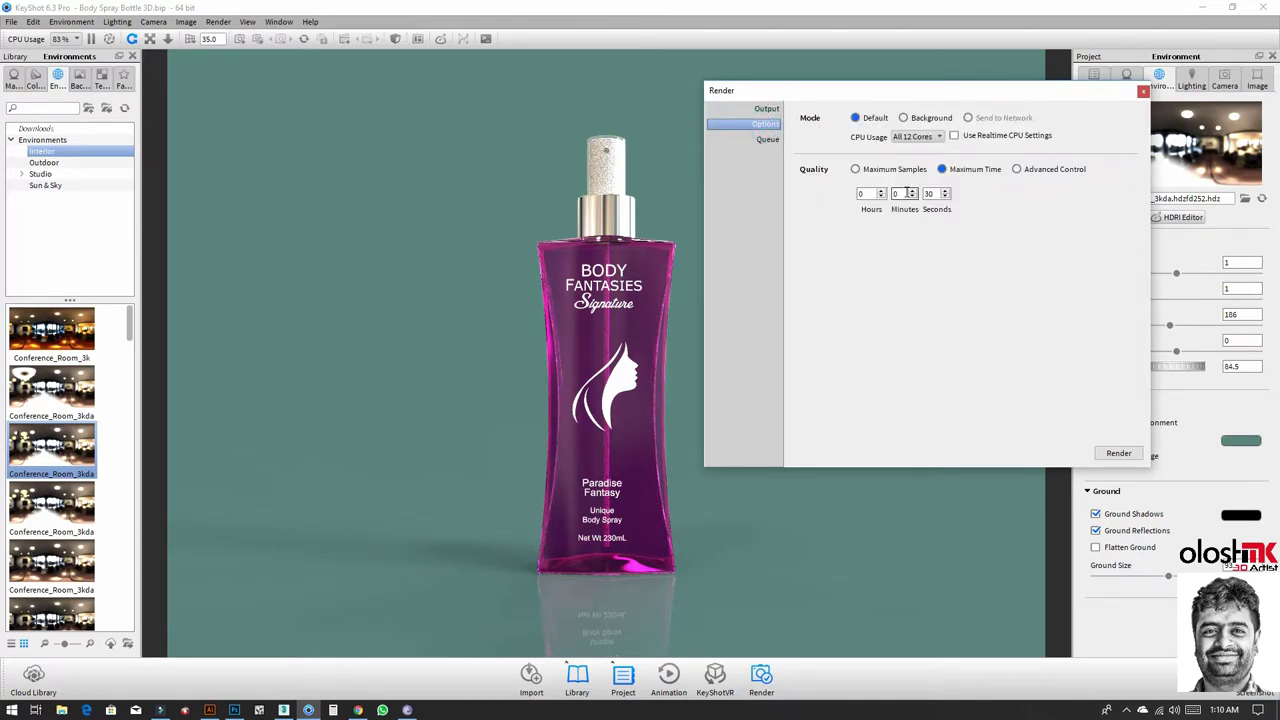
pyautogui.click(896, 193)
pyautogui.doubleClick(895, 193)
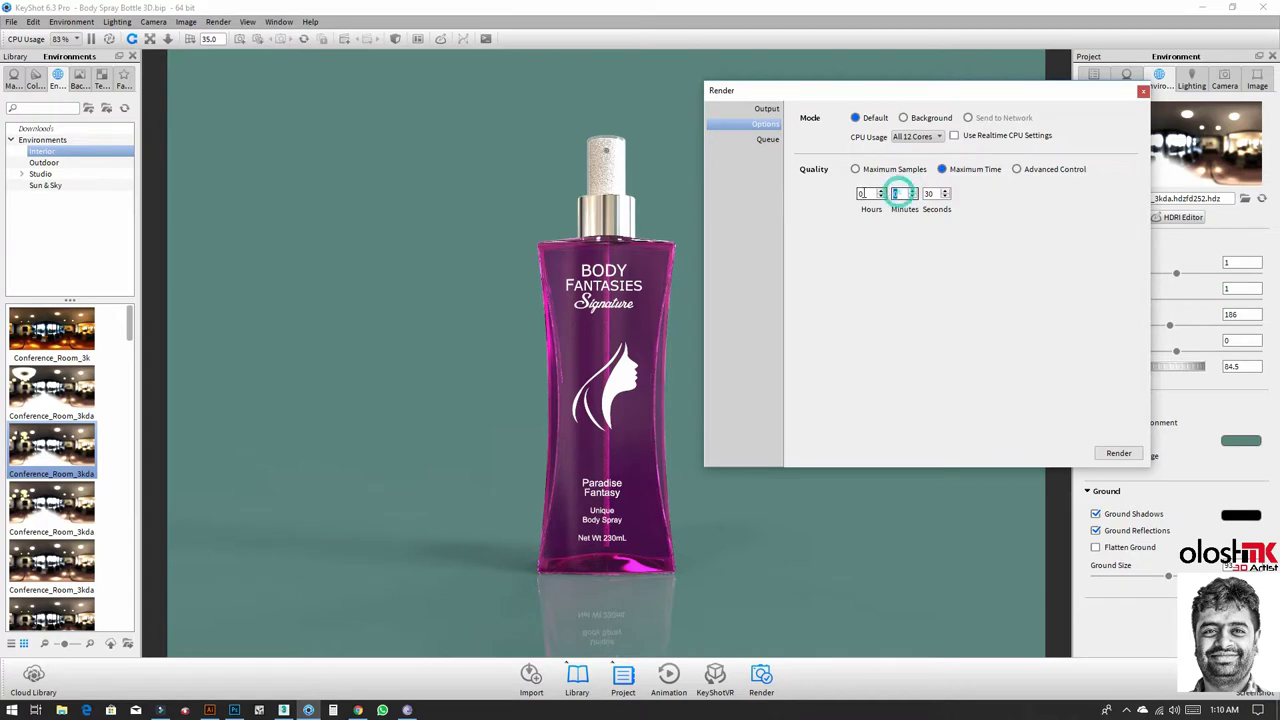
pyautogui.write('3')
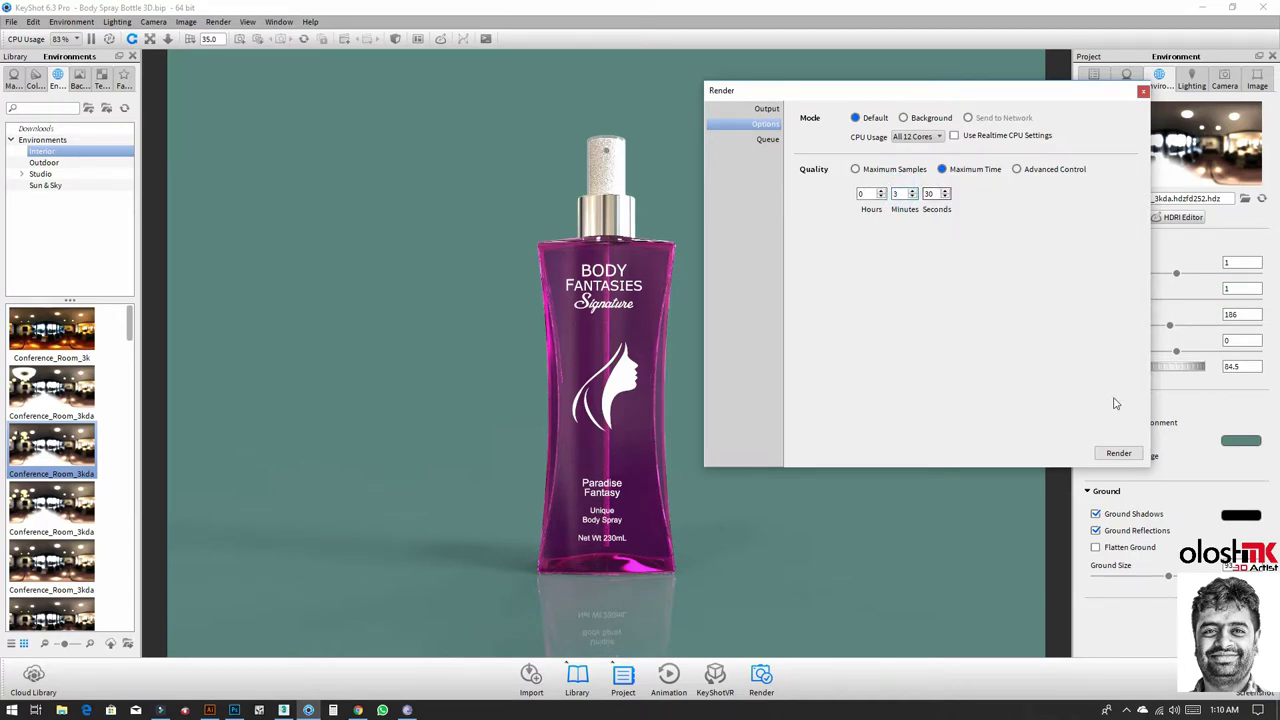
pyautogui.click(766, 108)
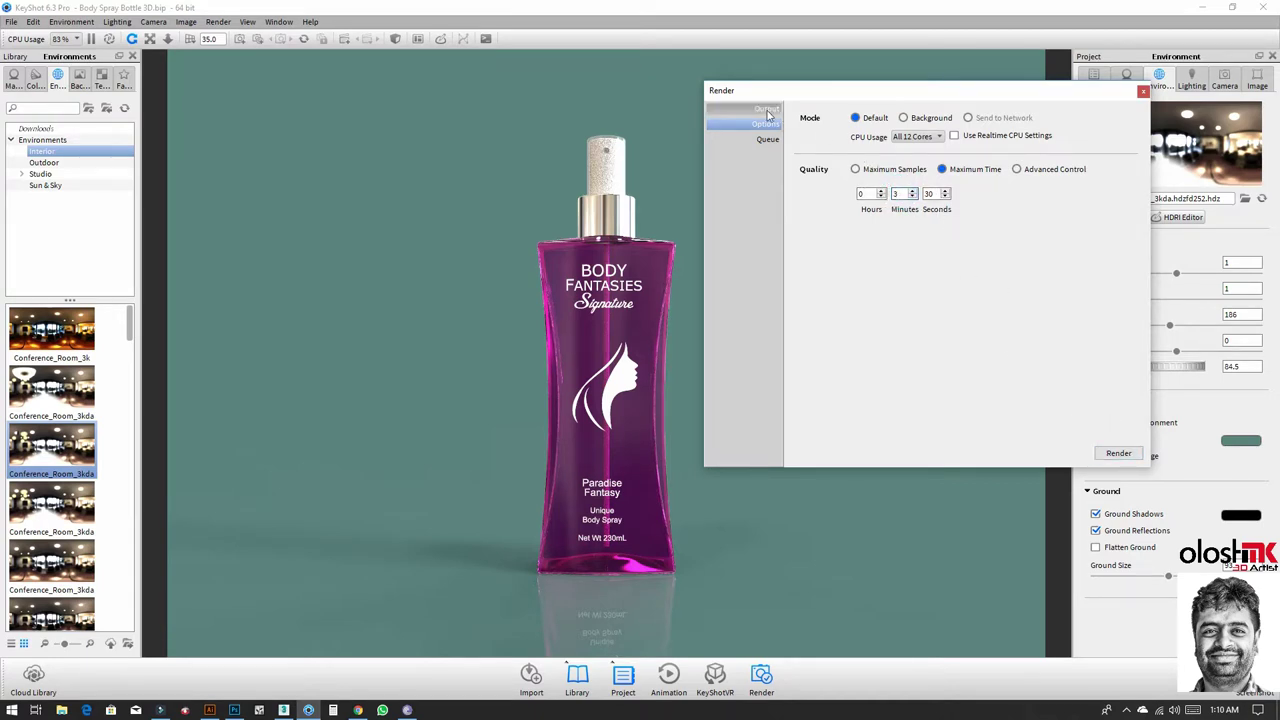
pyautogui.click(999, 201)
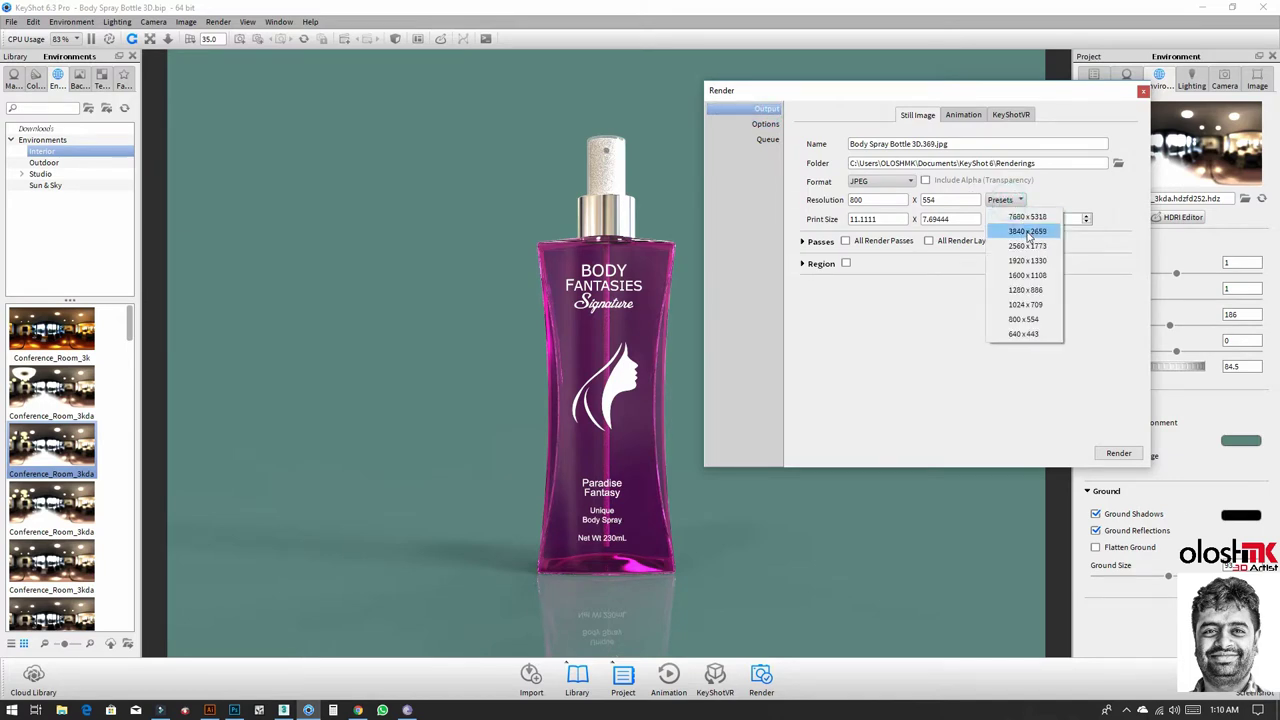
pyautogui.click(1027, 260)
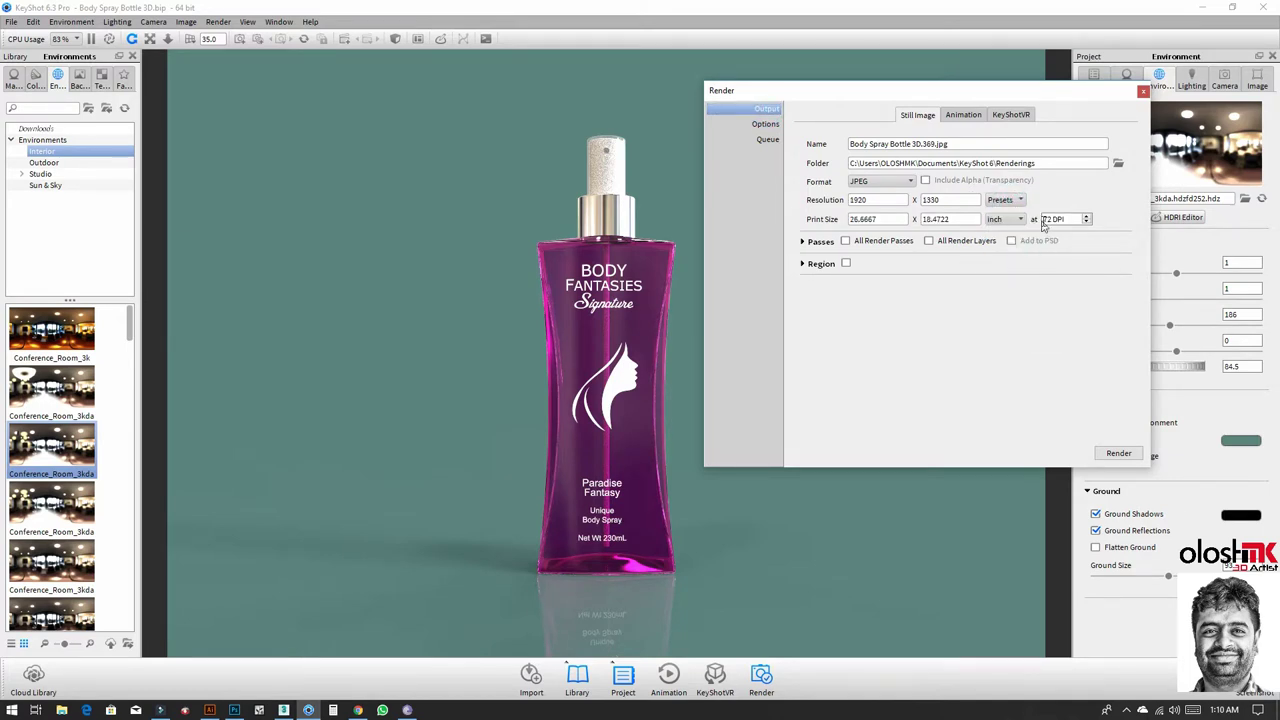
pyautogui.click(765, 124)
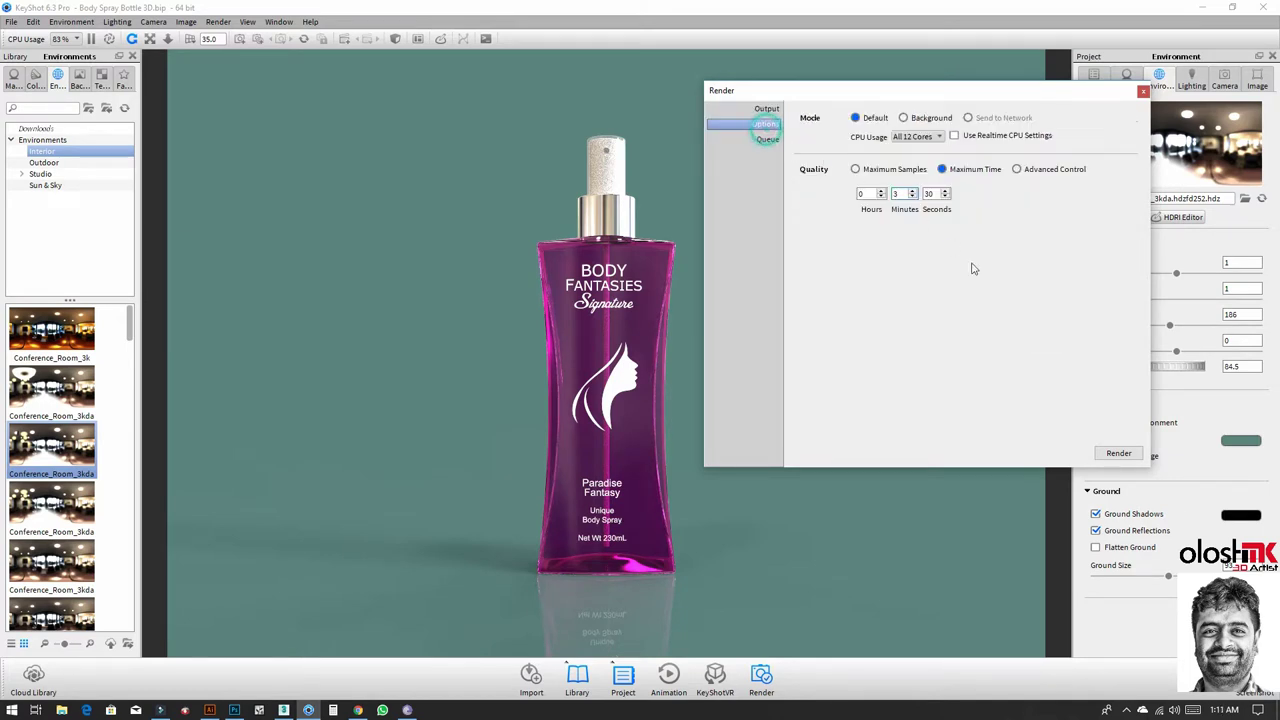
pyautogui.click(1118, 454)
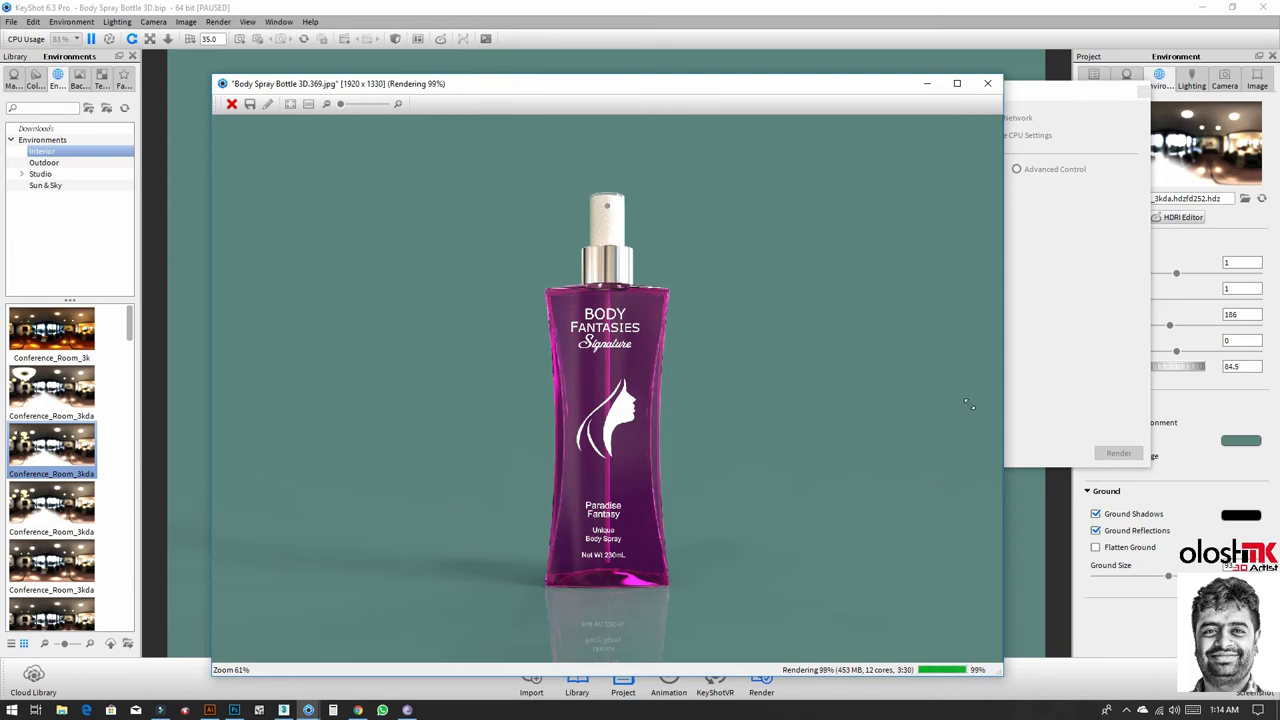
# Step: Close the render window once Body Spray Bottle 3D.369.jpg reaches 100%
pyautogui.click(993, 87)
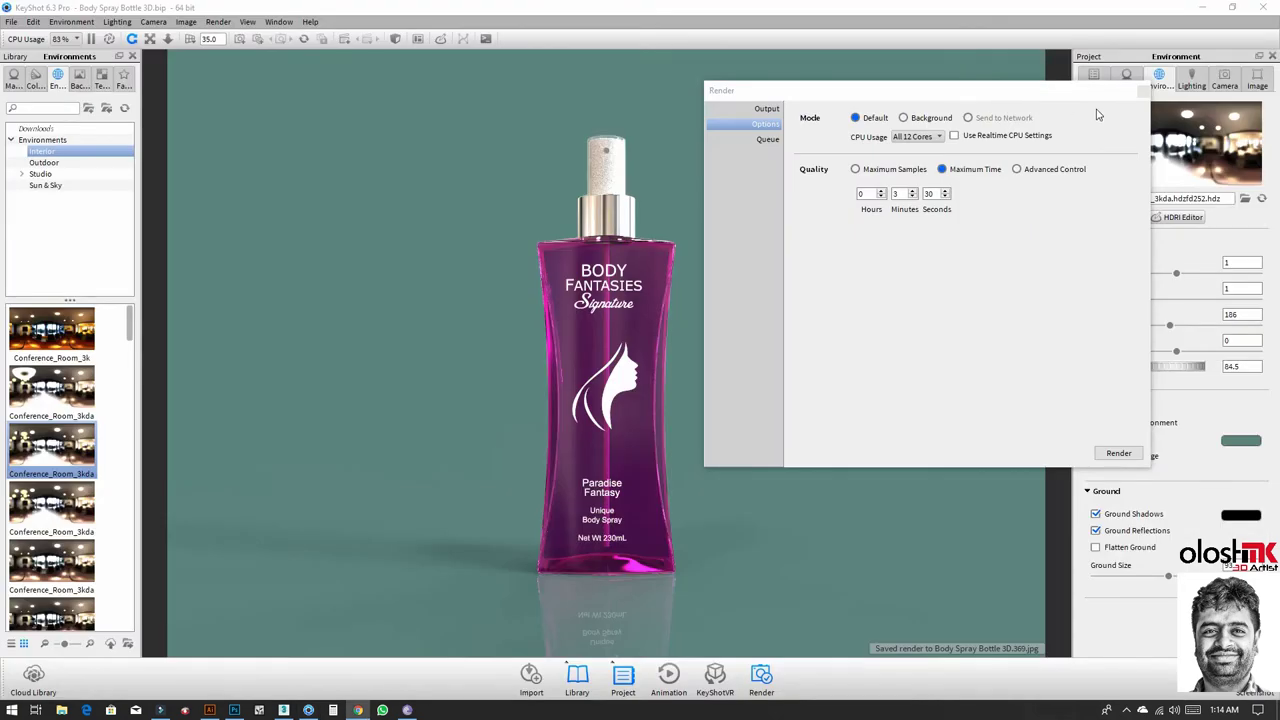
# Step: Darken the Paint Gloss White material to light grey RGB 208/208/208
pyautogui.click(1147, 92)
pyautogui.click(1126, 79)
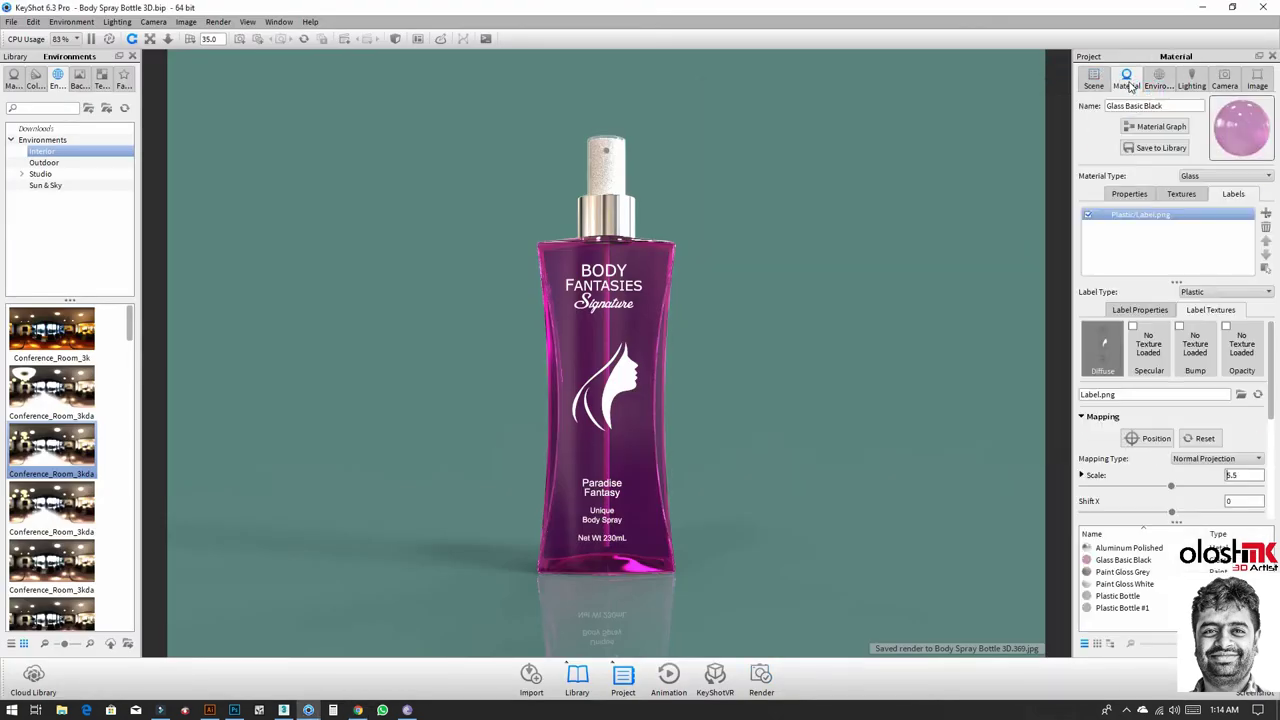
pyautogui.click(1122, 584)
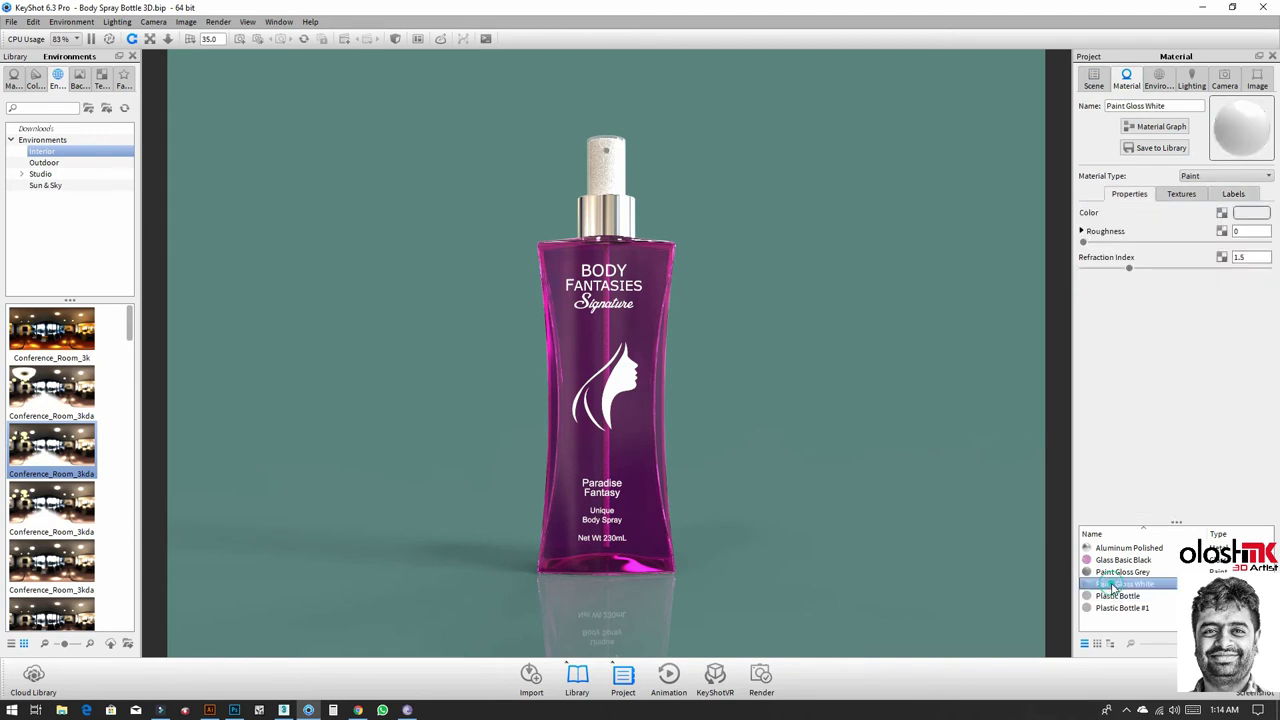
pyautogui.click(1253, 213)
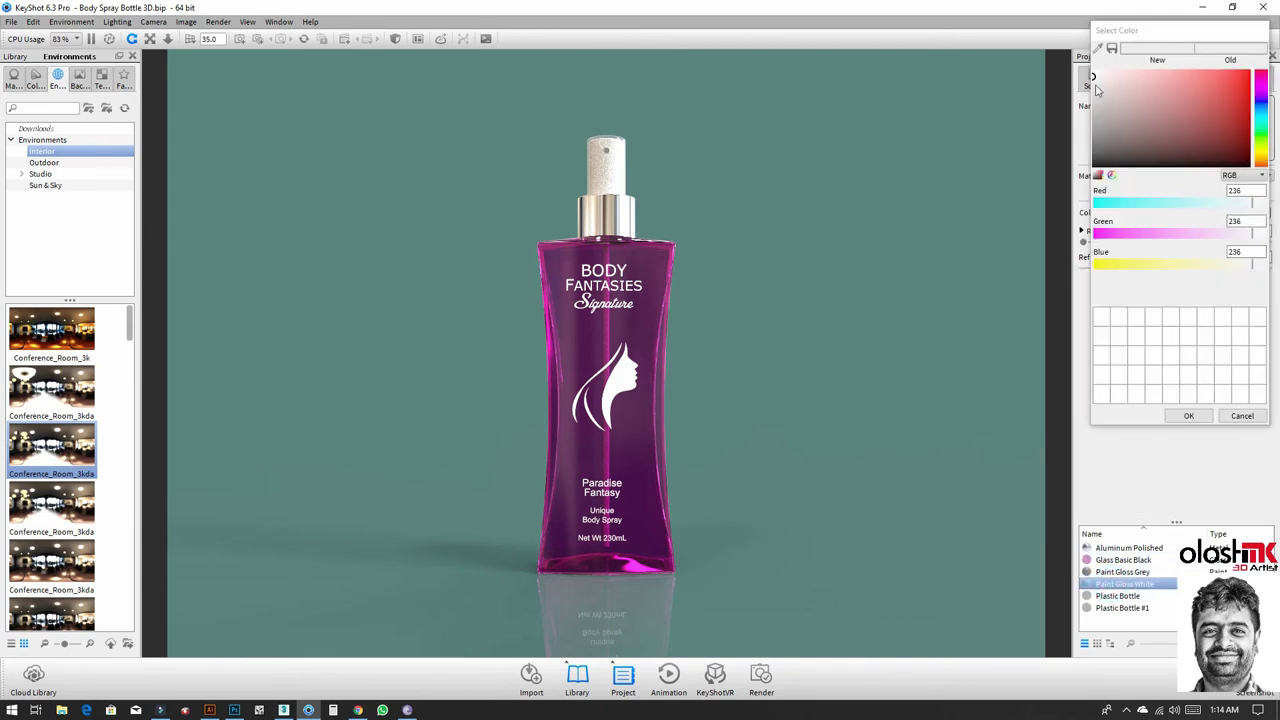
pyautogui.moveTo(1090, 85); pyautogui.dragTo(1075, 90)
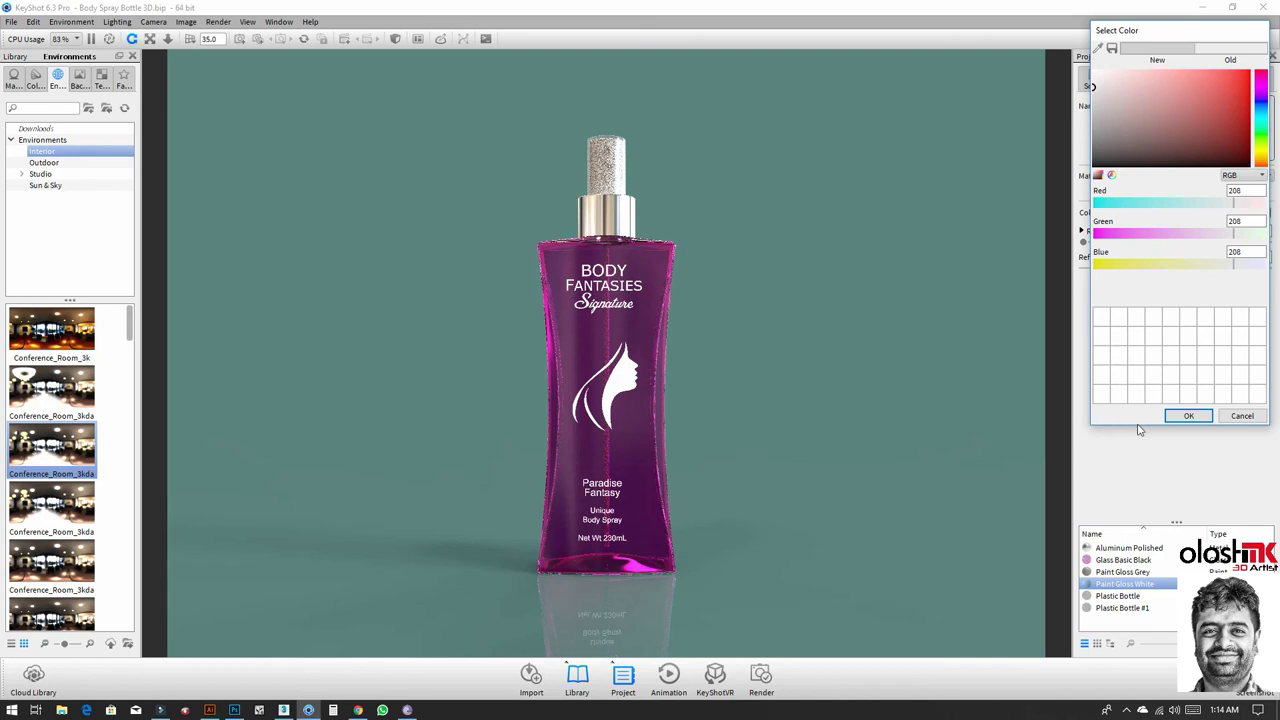
pyautogui.click(1188, 415)
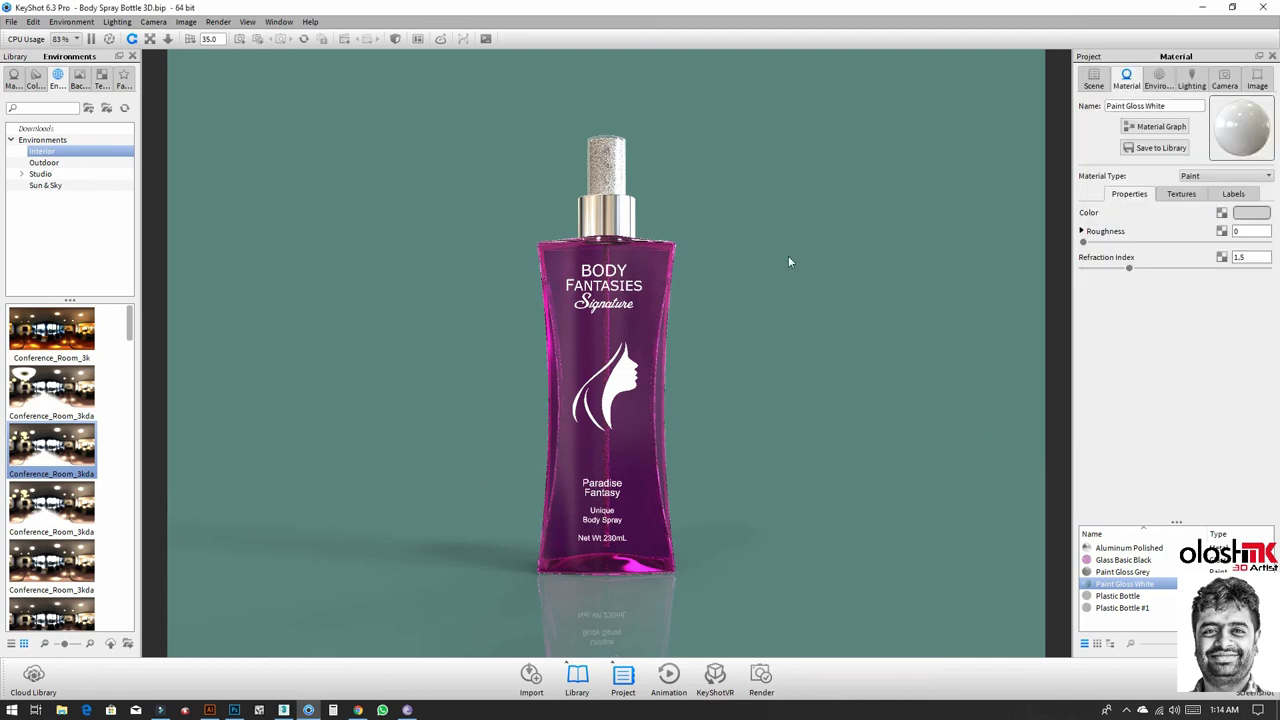
# Step: Save the scene, then view Body Spray Bottle 3D.369.jpg from Documents > KeyShot 6 > Renderings in Photos
pyautogui.hotkey('ctrl', 's')
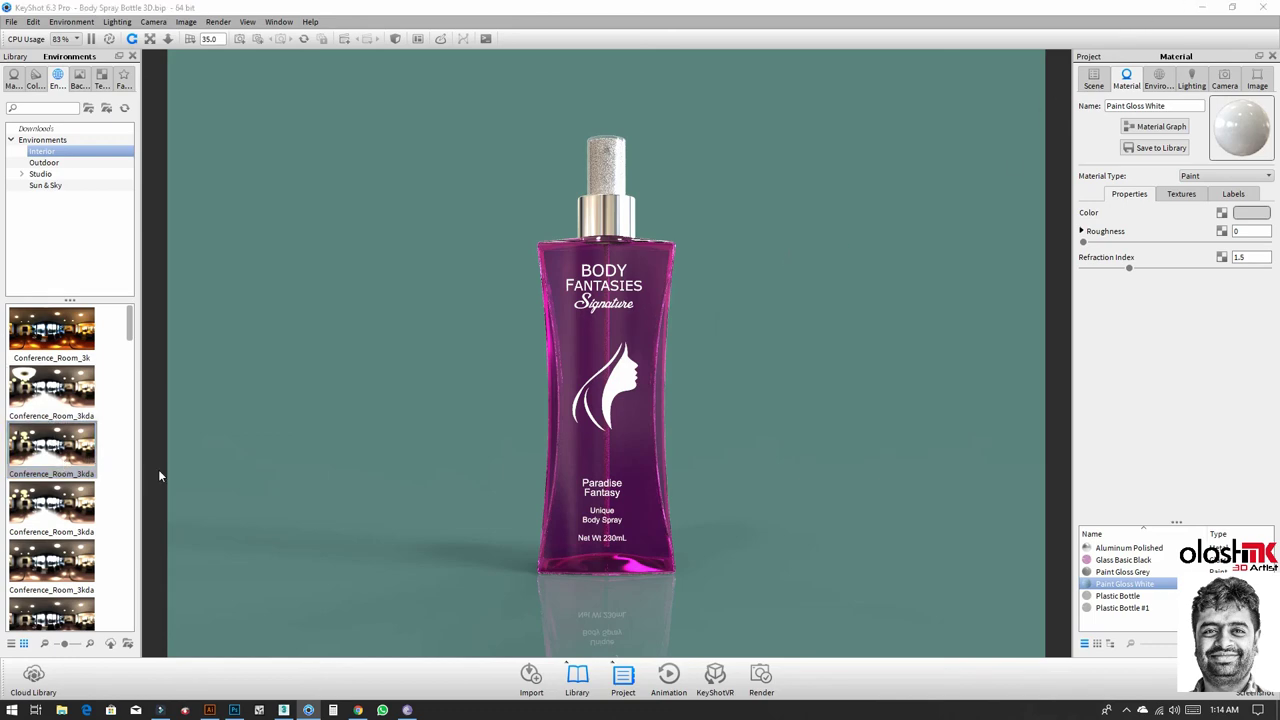
pyautogui.press('super+e')
pyautogui.click(873, 262)
pyautogui.doubleClick(873, 262)
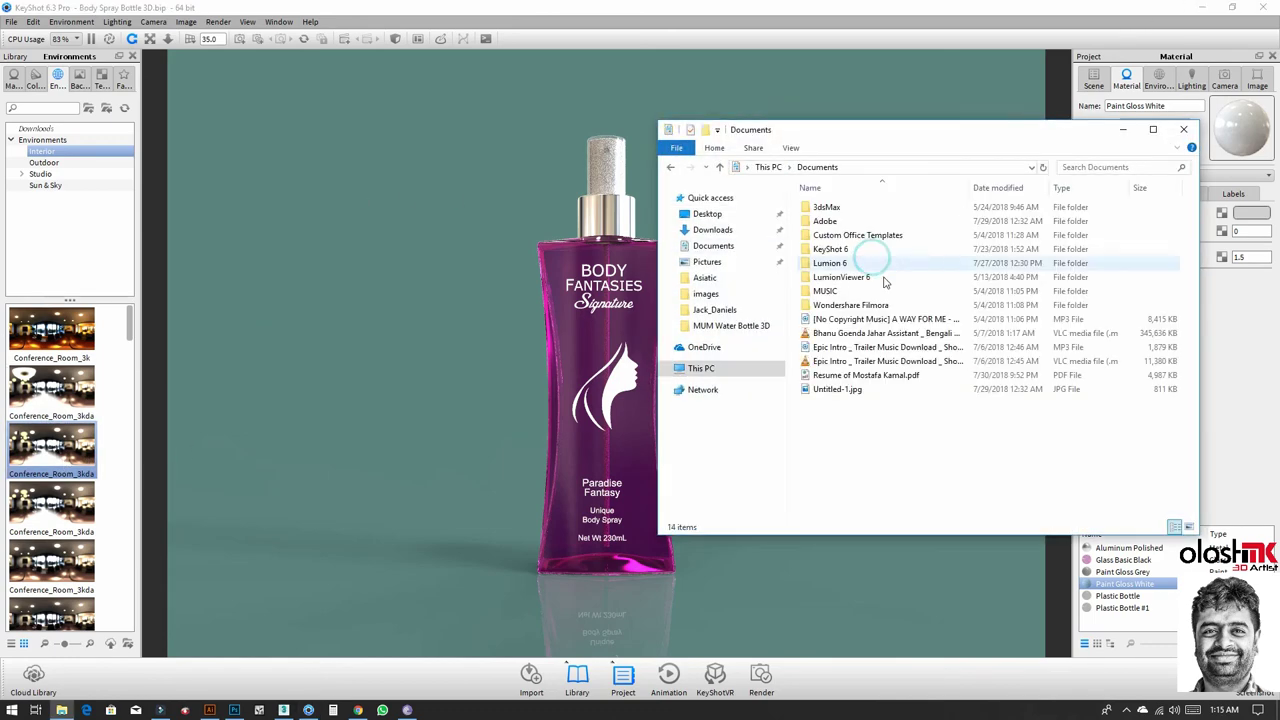
pyautogui.doubleClick(822, 251)
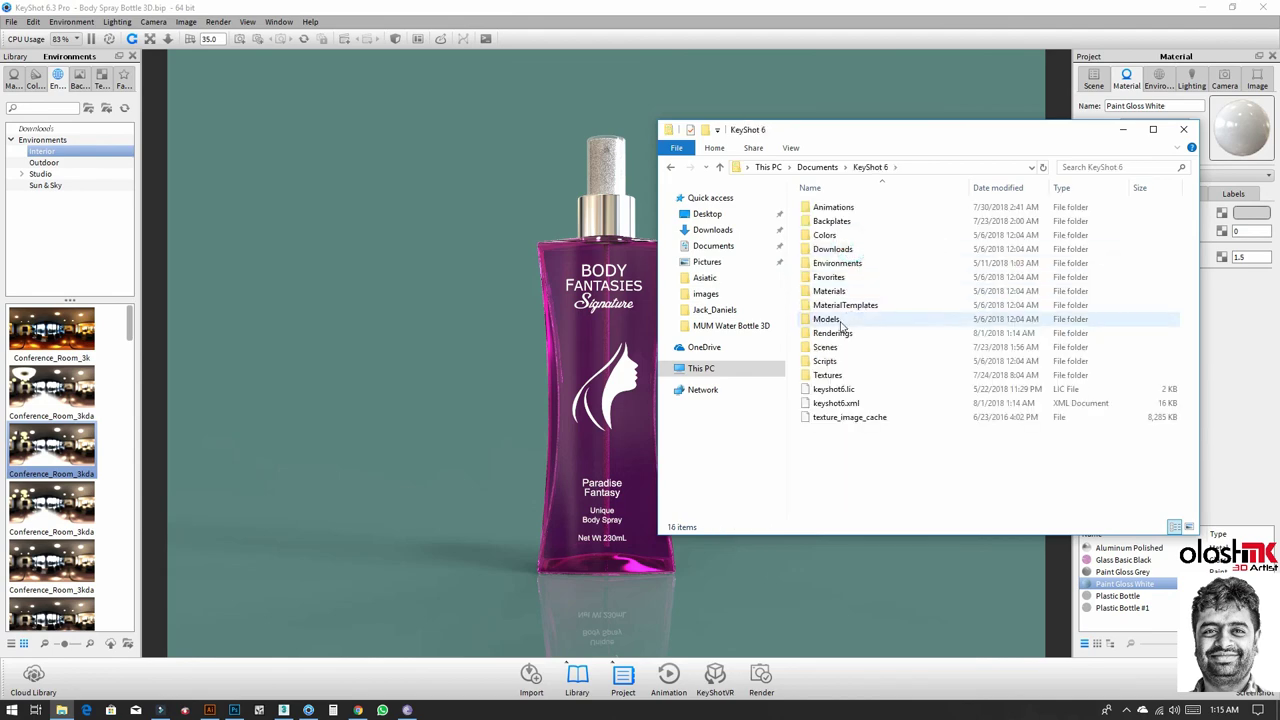
pyautogui.doubleClick(843, 333)
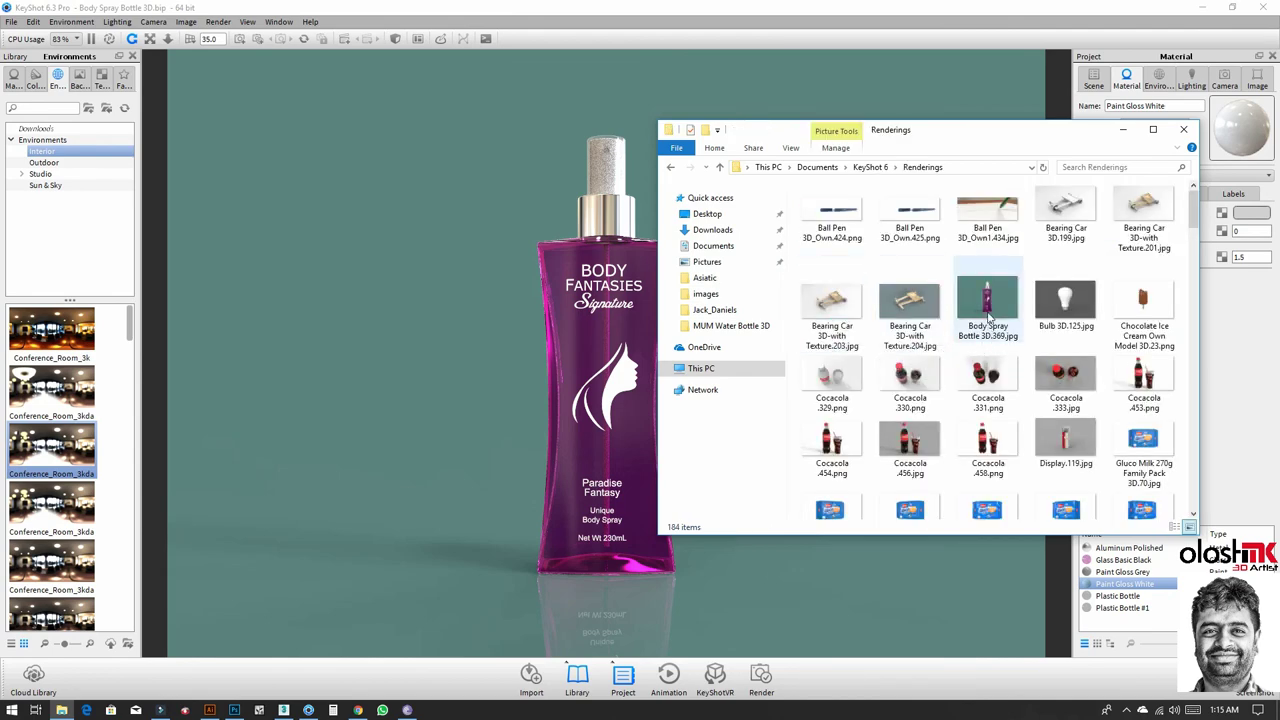
pyautogui.doubleClick(985, 305)
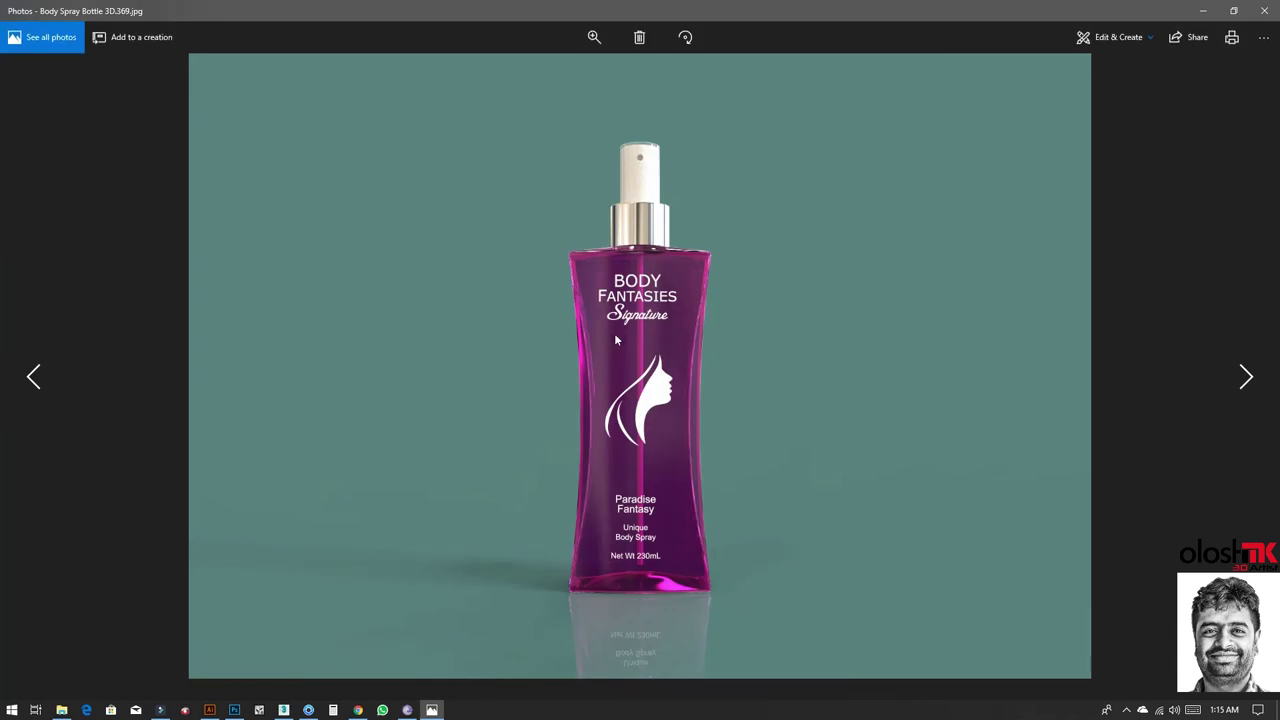